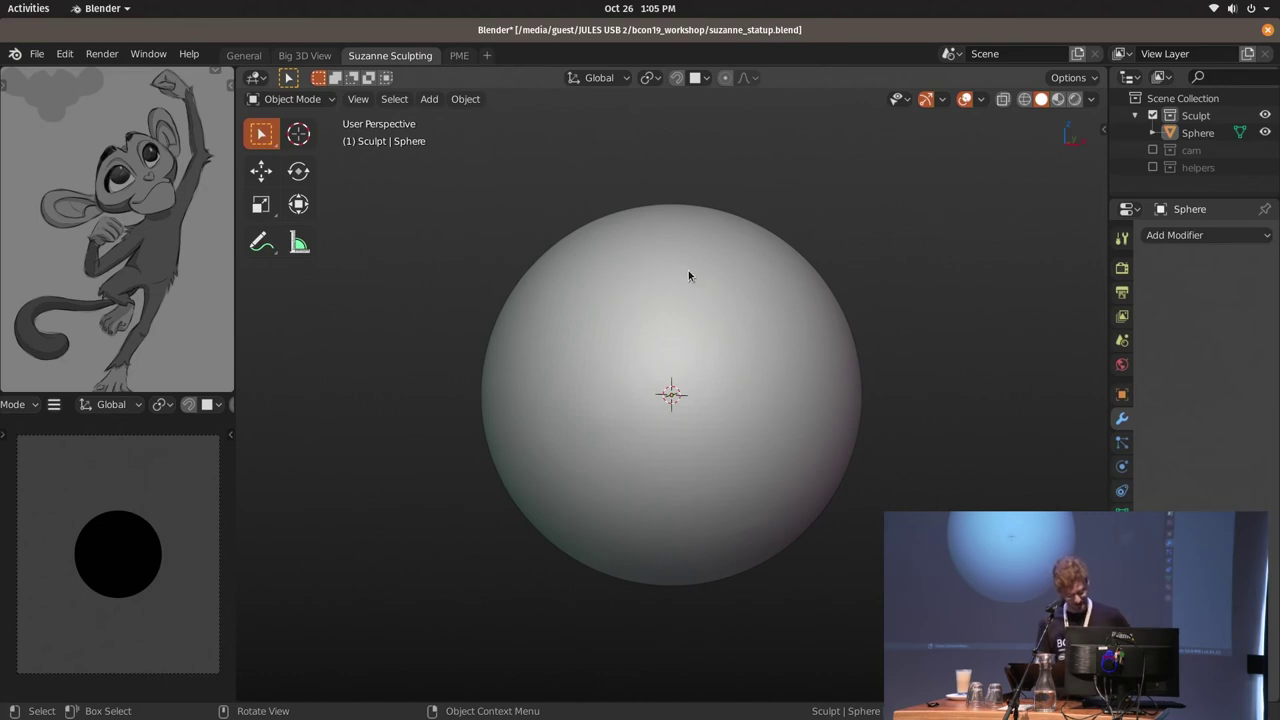
# Bring the Files window with the bcon19_workshop folder in front of Blender
pyautogui.hotkey('alt', 'Tab')
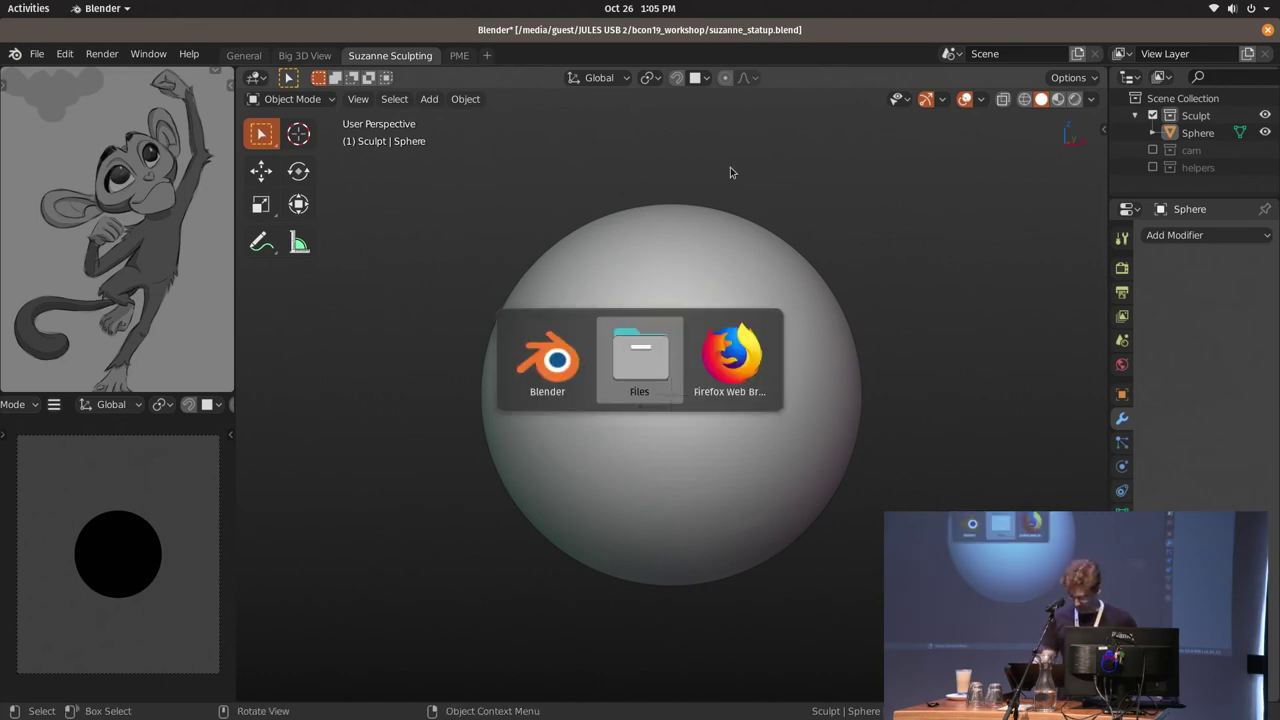
pyautogui.click(690, 238)
# Open day02-comp.jpg from the sculptjanuary folder and step on to the day06 and day10 renders
pyautogui.doubleClick(690, 238)
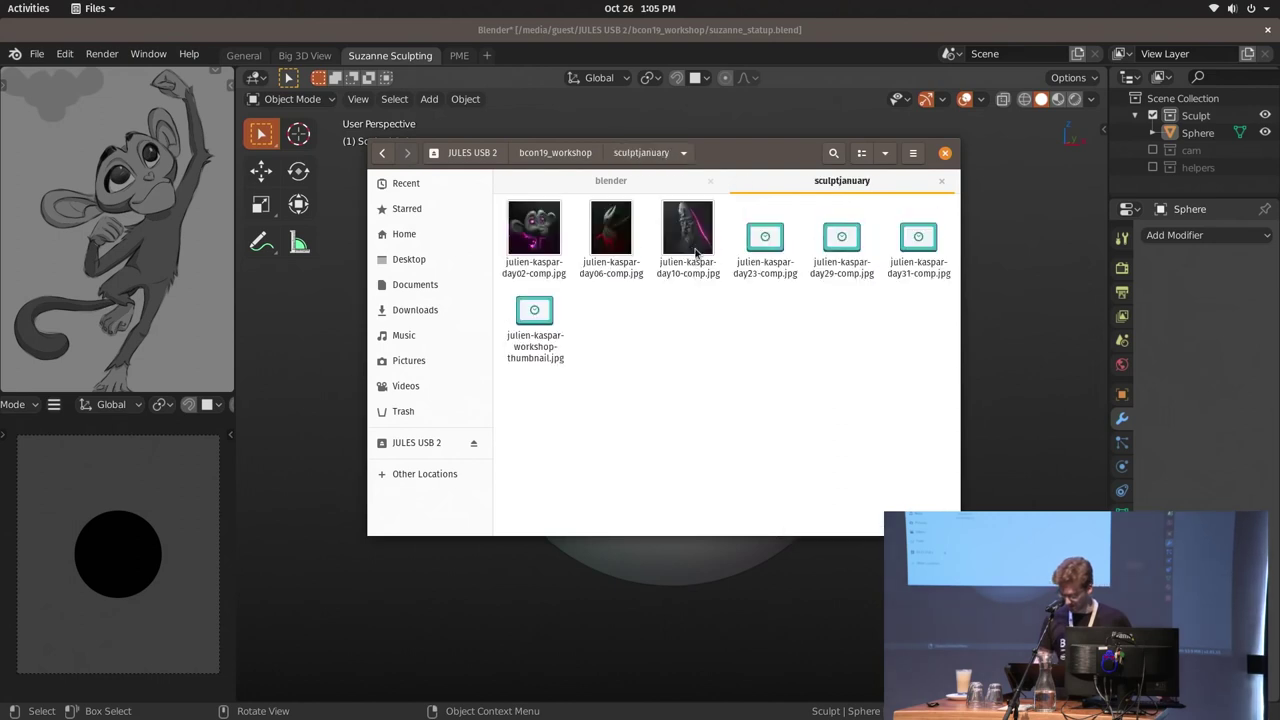
pyautogui.doubleClick(538, 237)
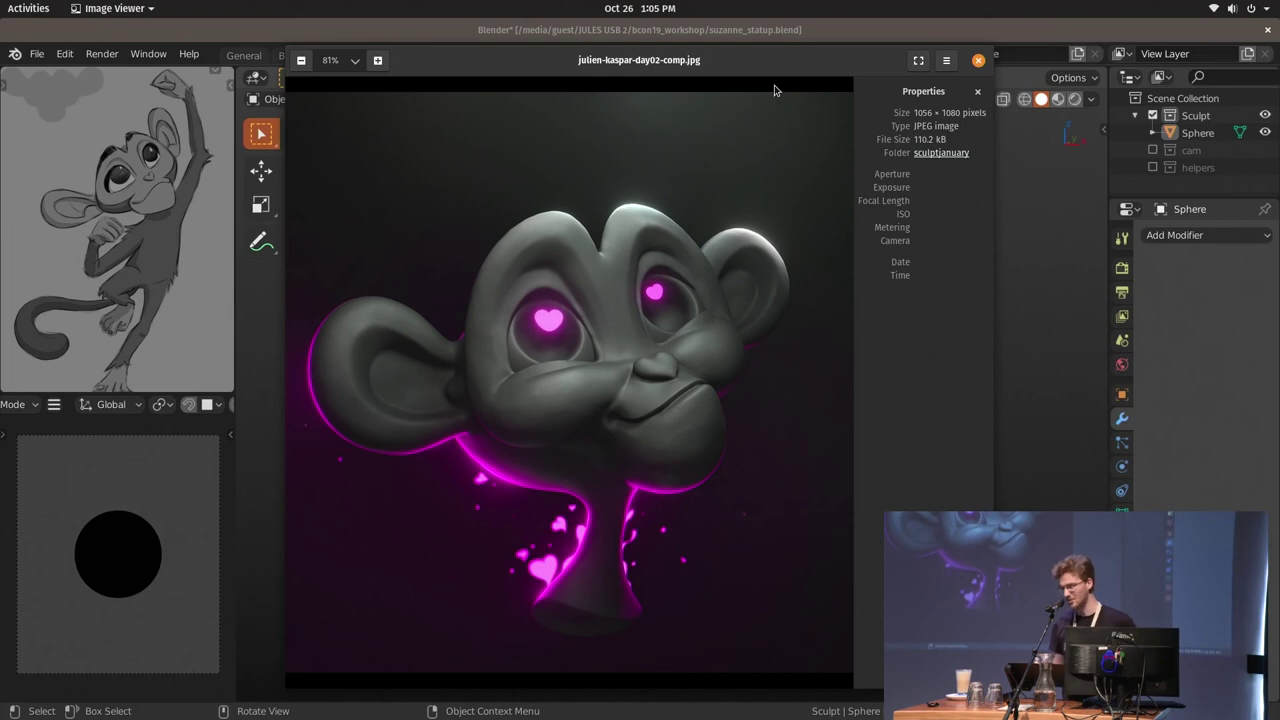
pyautogui.press('Right')
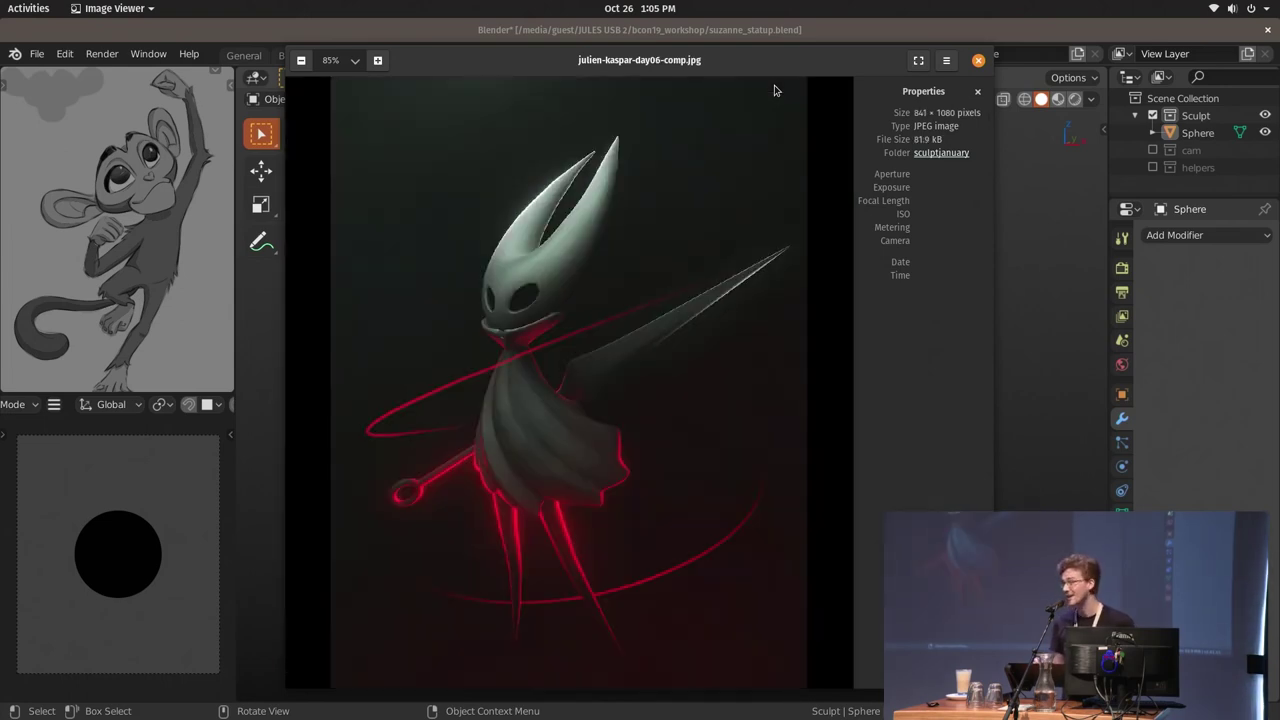
pyautogui.press('Right')
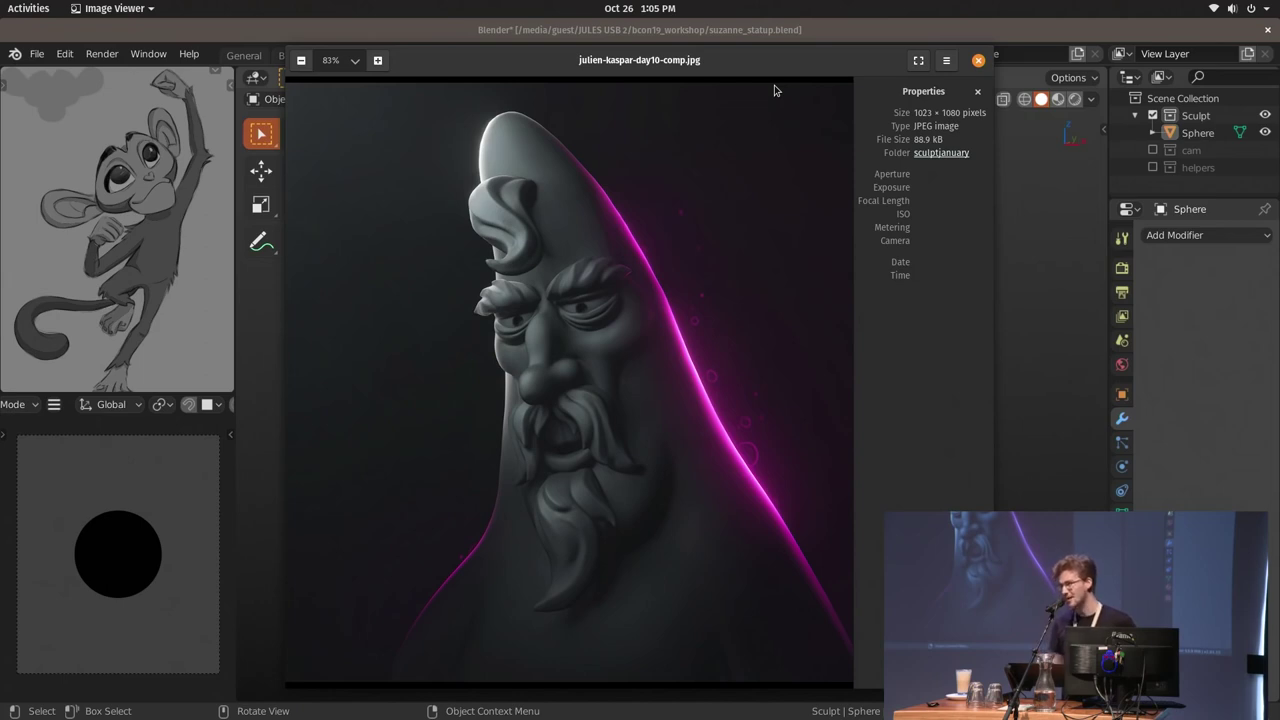
# View the day23, day29 and workshop thumbnail images, then close Image Viewer
pyautogui.press('Right')
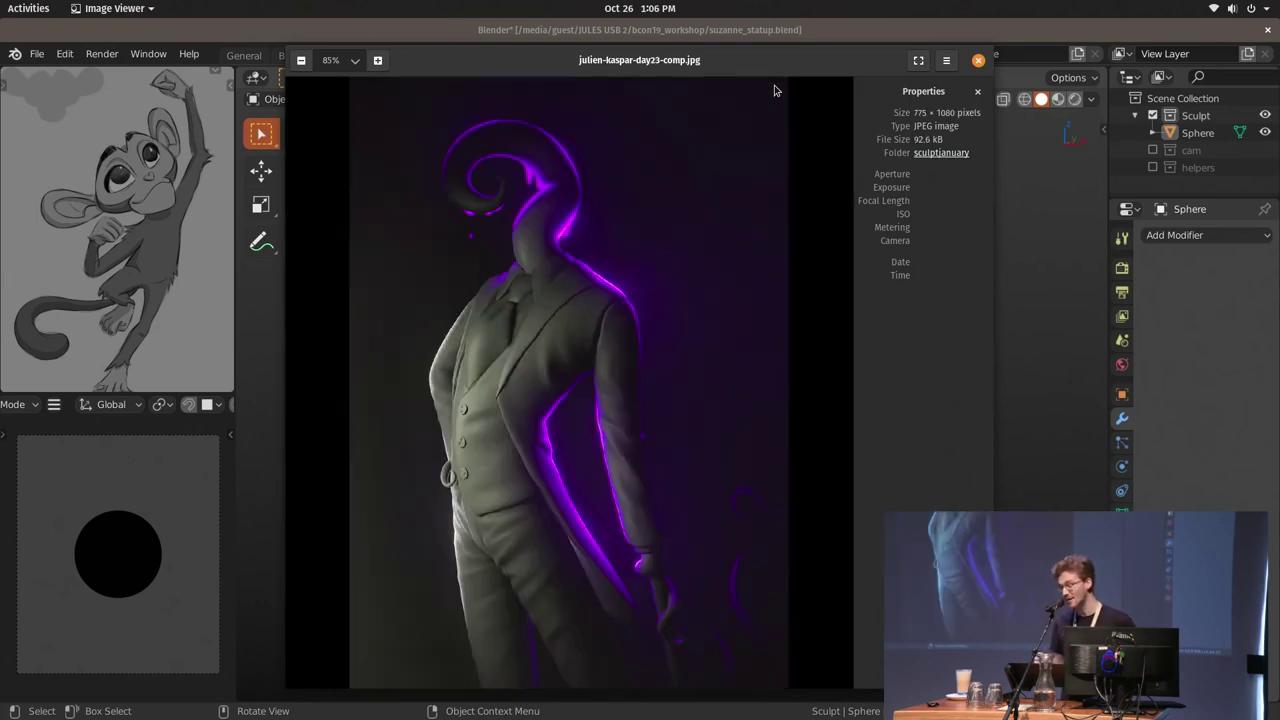
pyautogui.press('Right')
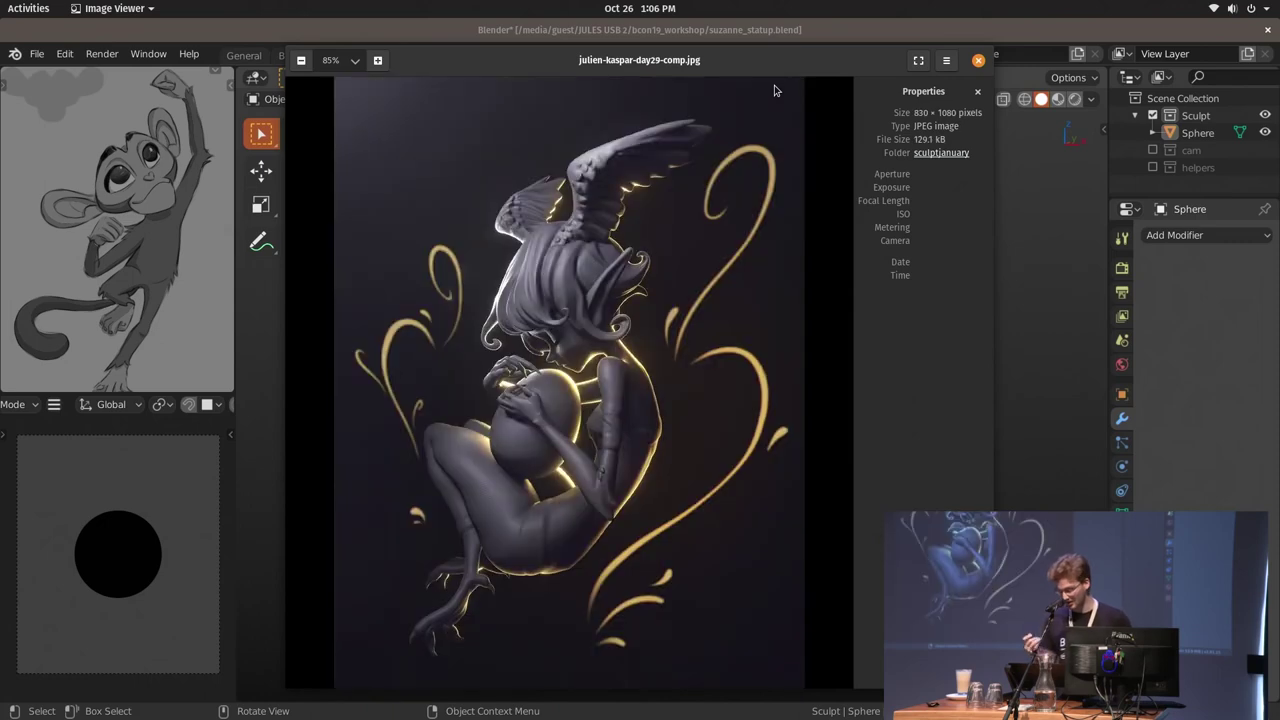
pyautogui.press('Right')
pyautogui.press('Right')
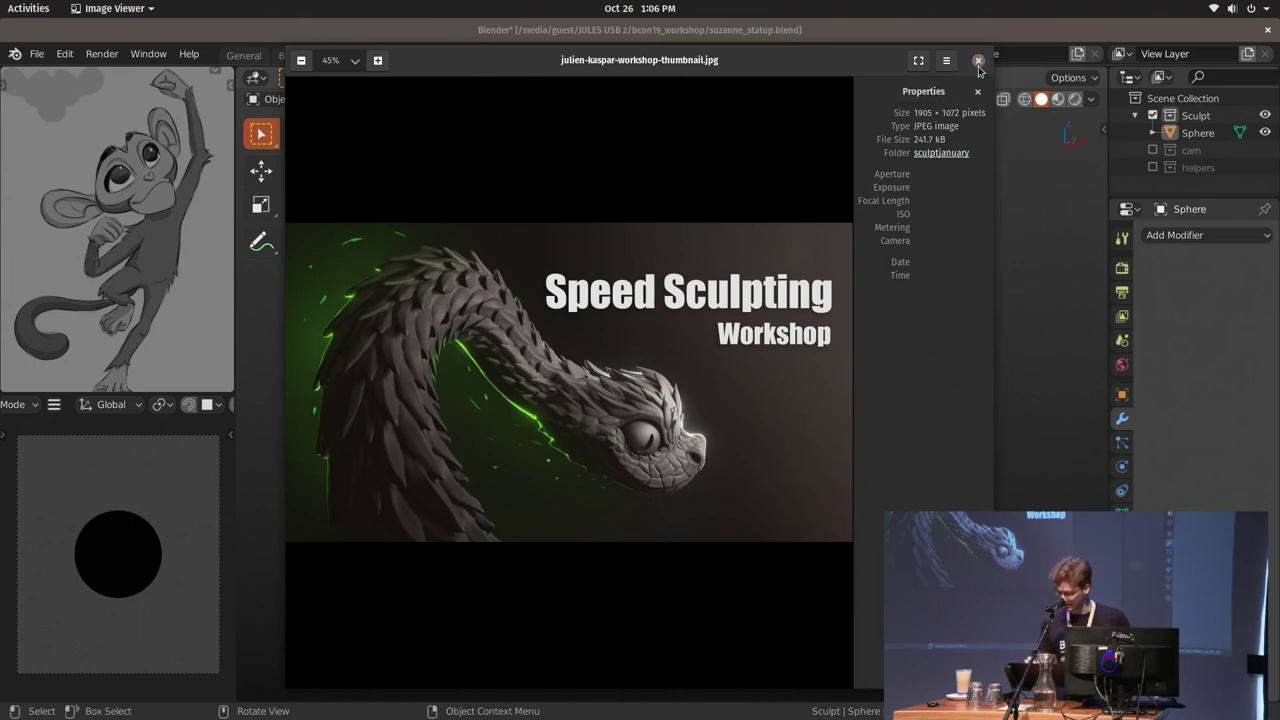
pyautogui.moveTo(786, 60); pyautogui.dragTo(813, 91)
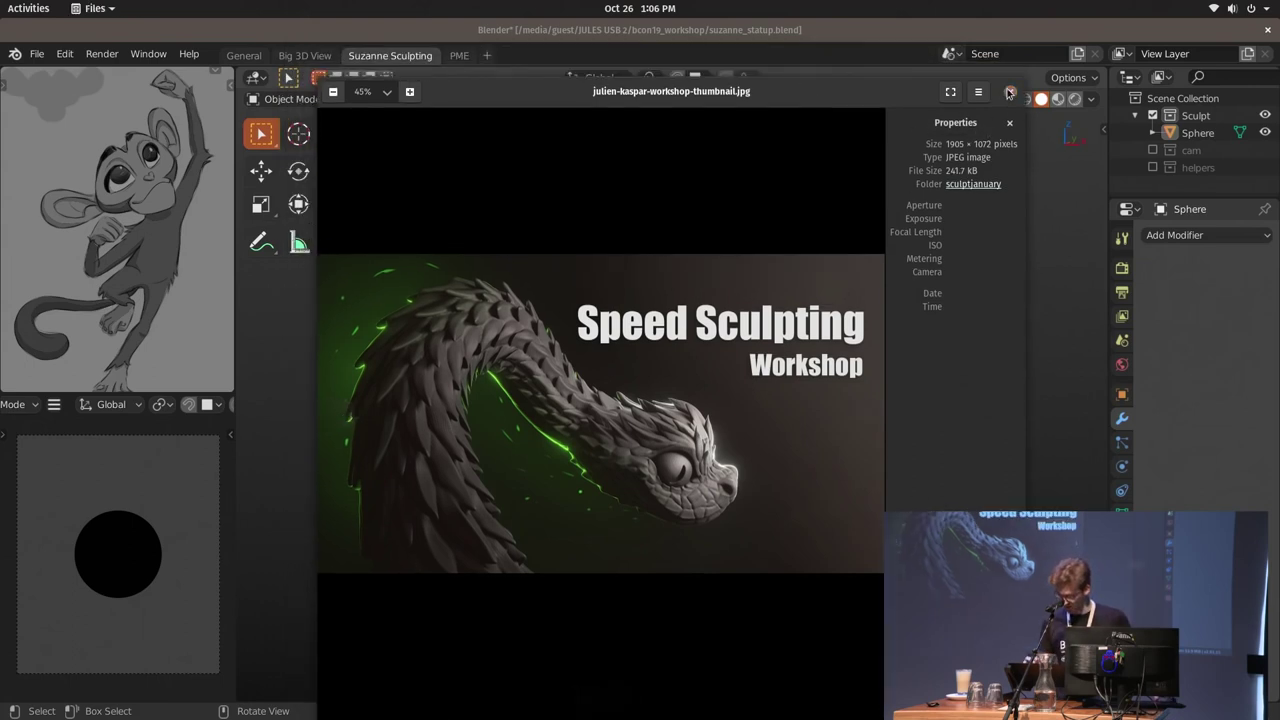
pyautogui.click(1004, 92)
# Bring the Blender window with suzanne_statup.blend back to the front
pyautogui.click(936, 24)
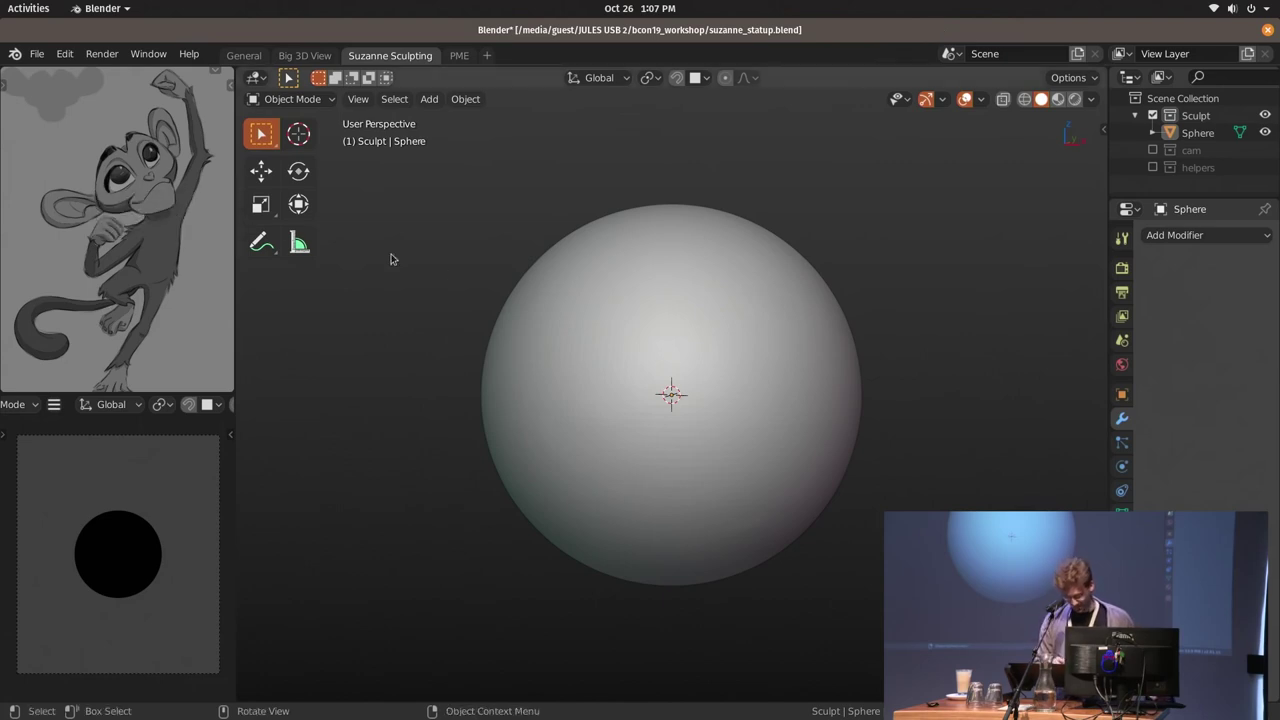
# Maximize the monkey reference image area, zoom in on the drawing, then restore the layout
pyautogui.rightClick(144, 205)
pyautogui.click(150, 222)
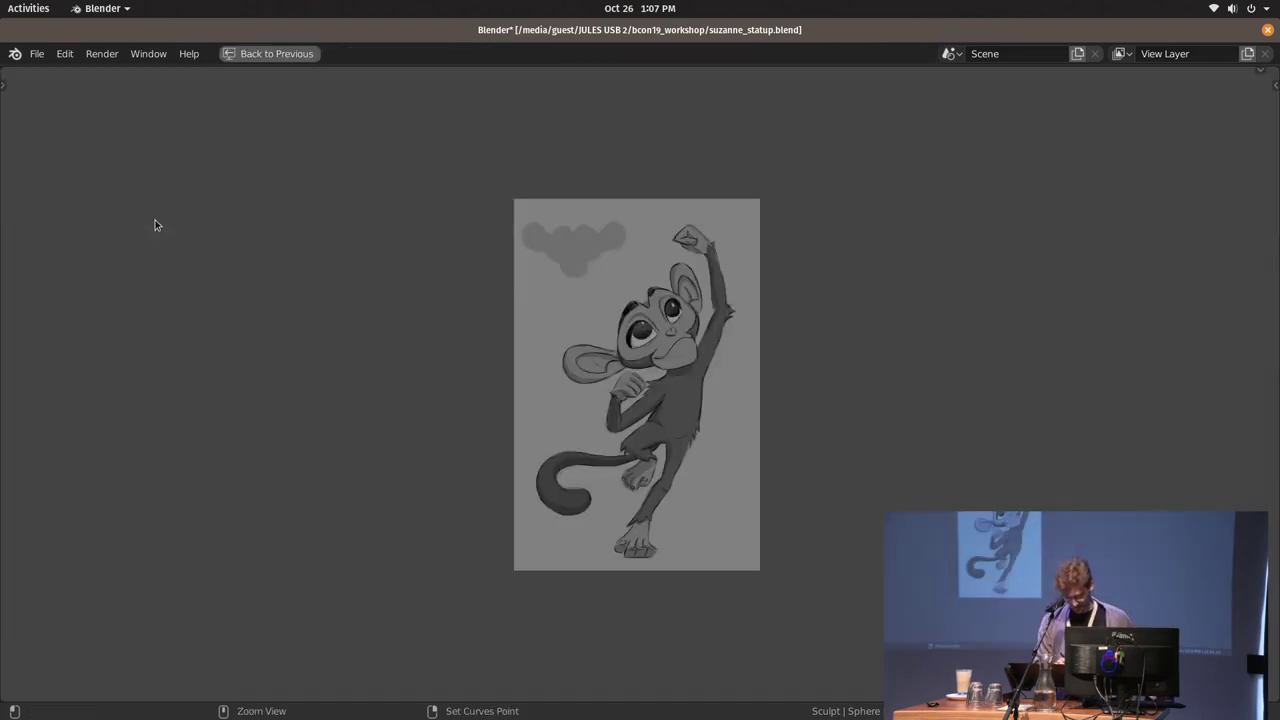
pyautogui.scroll(2, 768, 386)
pyautogui.scroll(1, 772, 430)
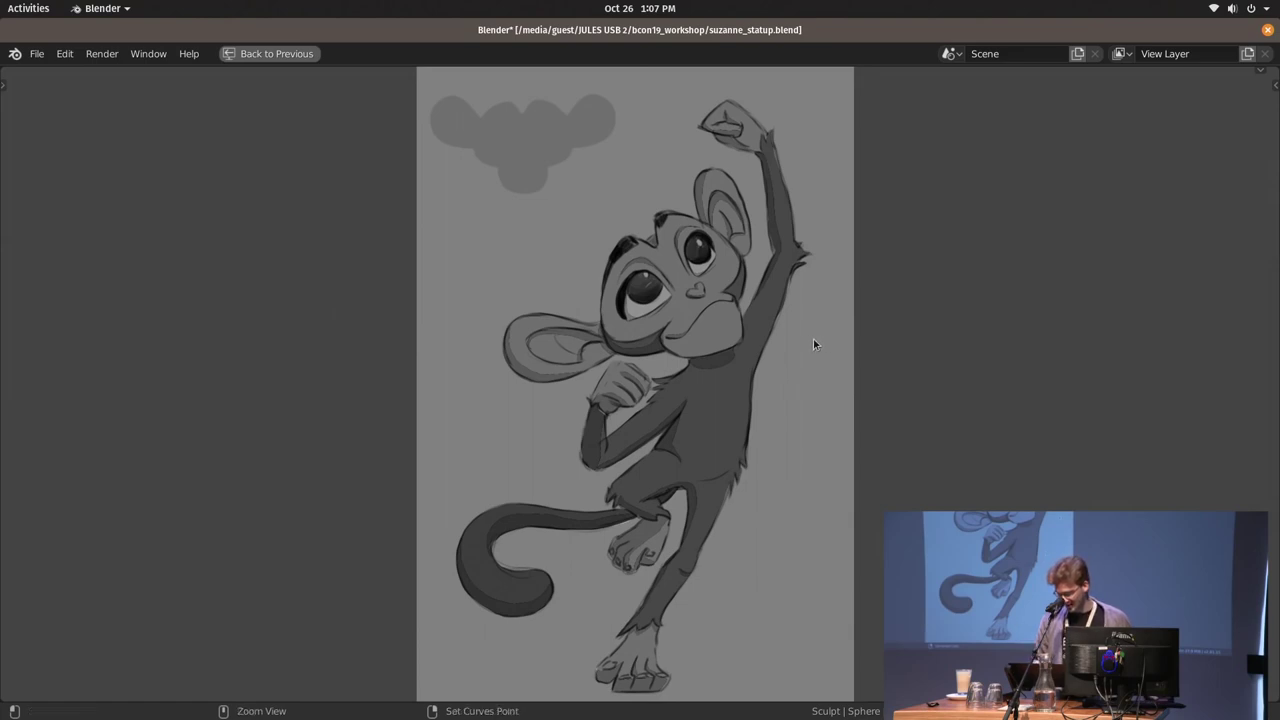
pyautogui.hotkey('ctrl', 'space')
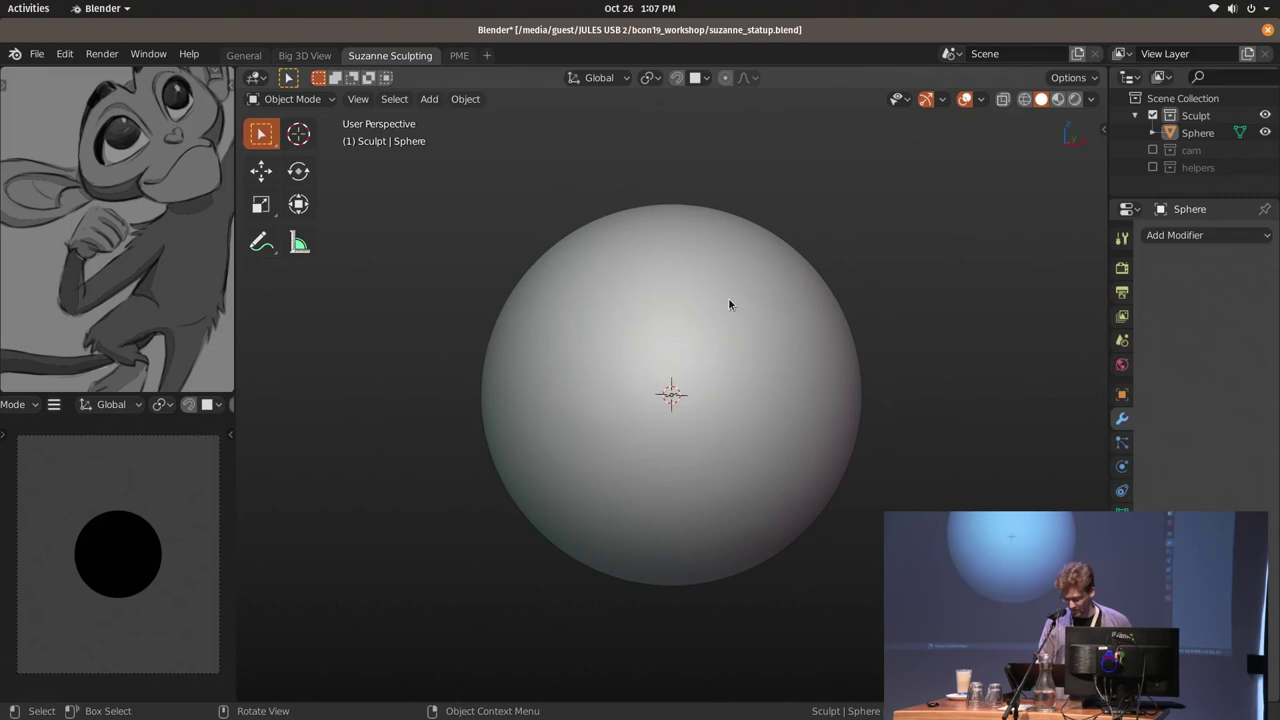
# Select the head sphere and frame it in the front and top views
pyautogui.click(746, 396)
pyautogui.press('KP_1')
pyautogui.scroll(-3, 780, 382)
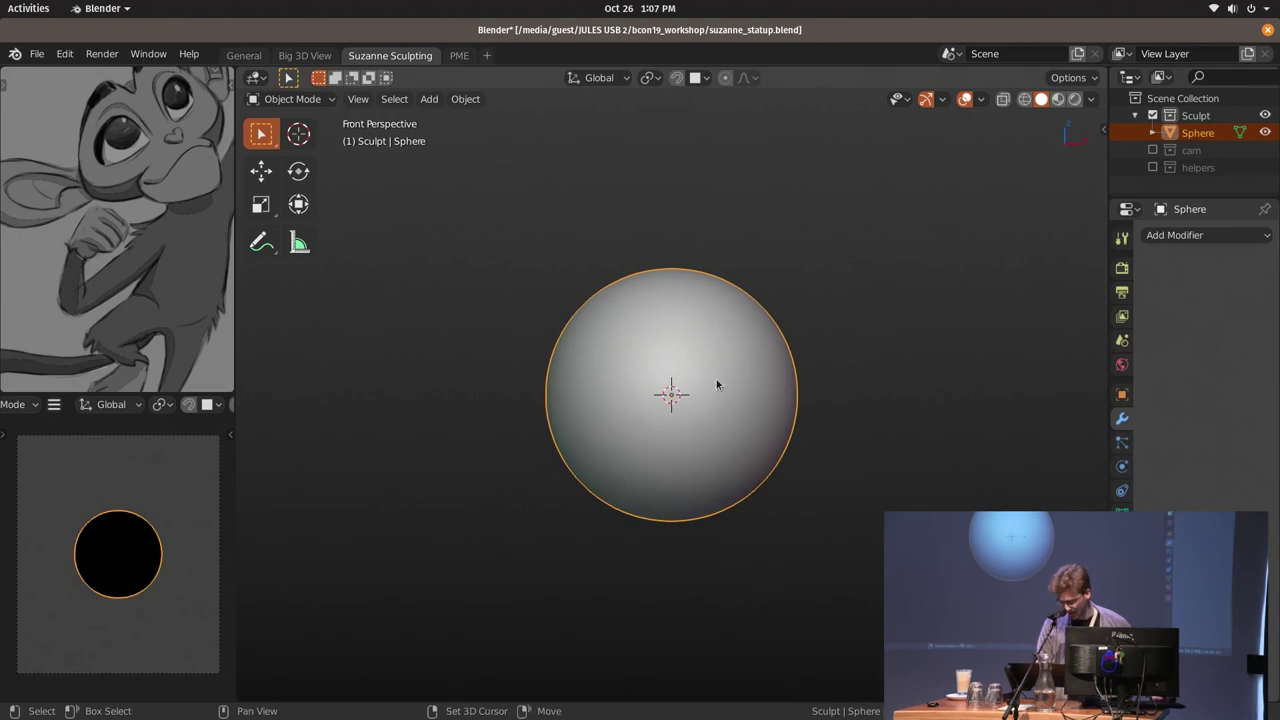
pyautogui.press('KP_7')
pyautogui.keyDown('shift'); pyautogui.moveTo(742, 415); pyautogui.dragTo(742, 289, button='middle'); pyautogui.keyUp('shift')
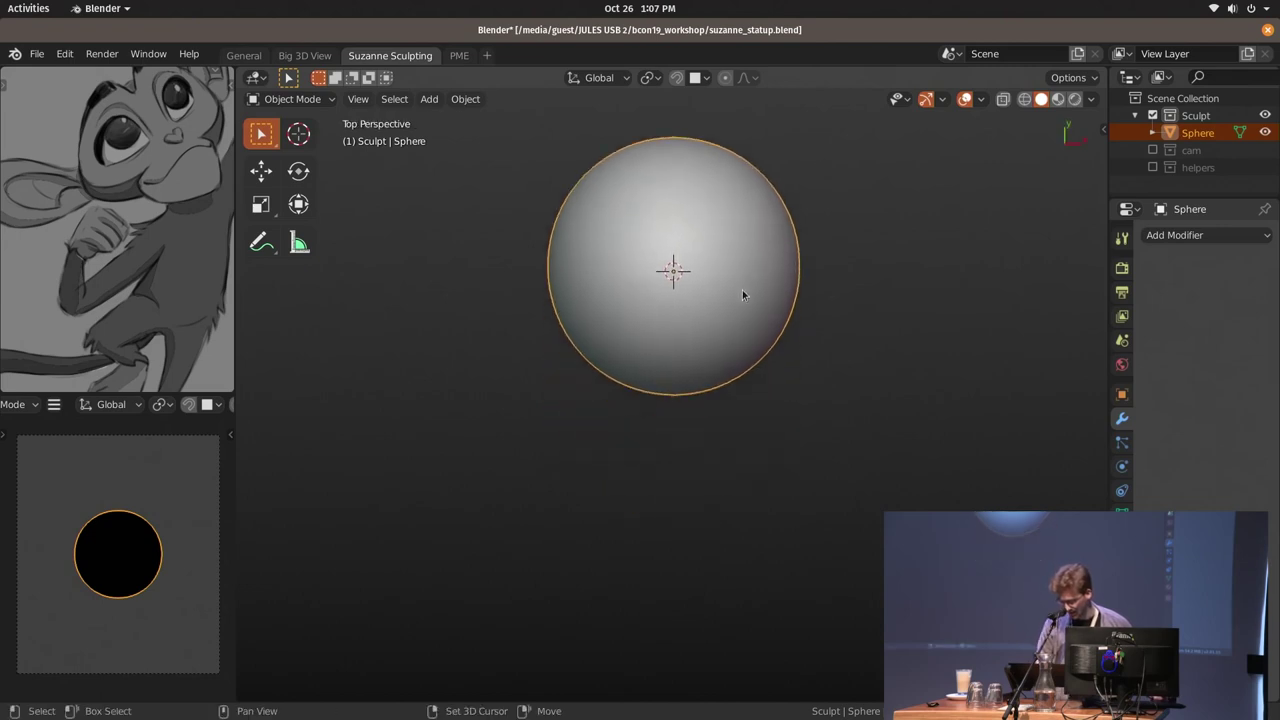
pyautogui.hotkey('shift', 'a')
pyautogui.press('Escape')
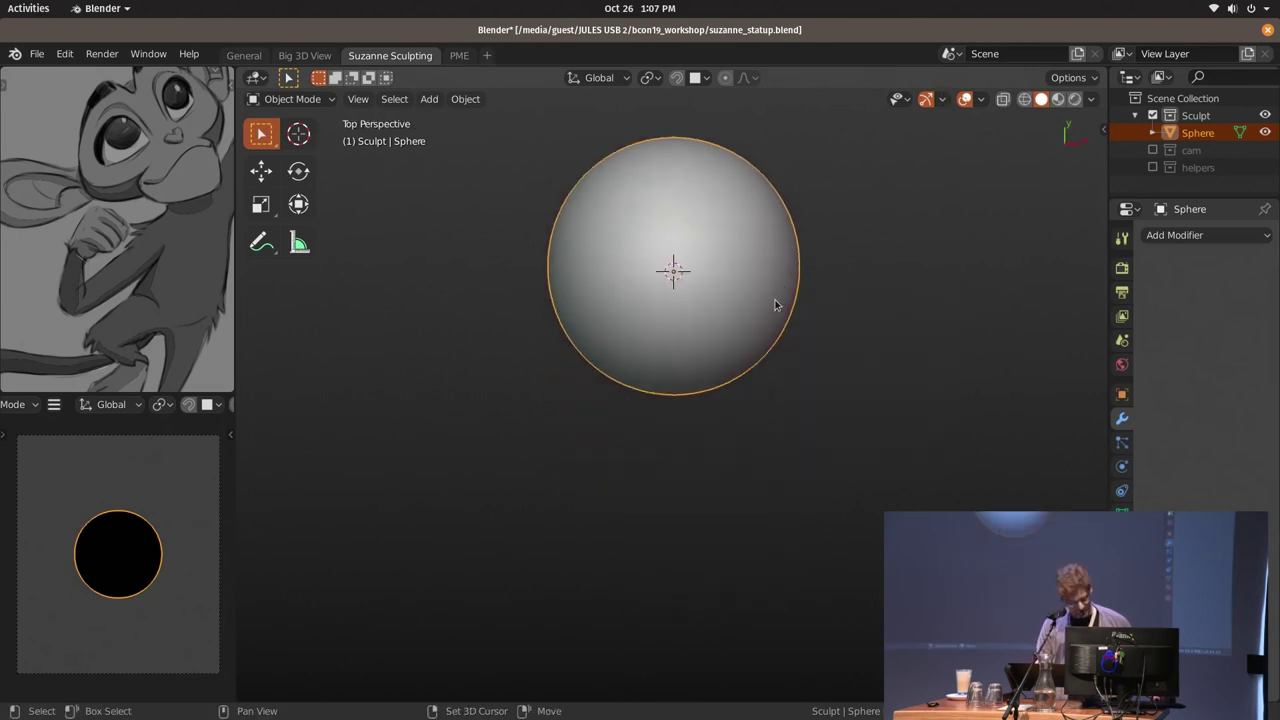
# Duplicate the head sphere and place a smaller copy overlapping the head's lower front as the muzzle
pyautogui.hotkey('shift', 'd')
pyautogui.rightClick(770, 380)
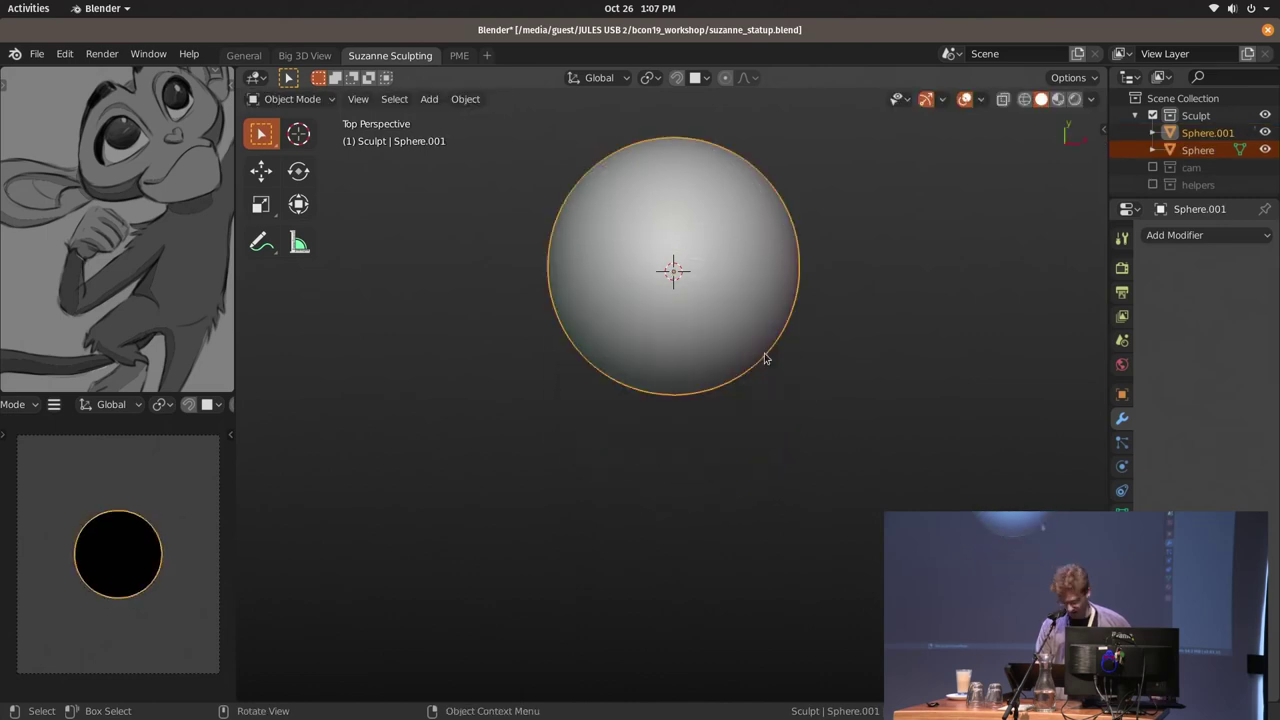
pyautogui.press('KP_3')
pyautogui.keyDown('shift'); pyautogui.moveTo(880, 375); pyautogui.dragTo(752, 295, button='middle'); pyautogui.keyUp('shift')
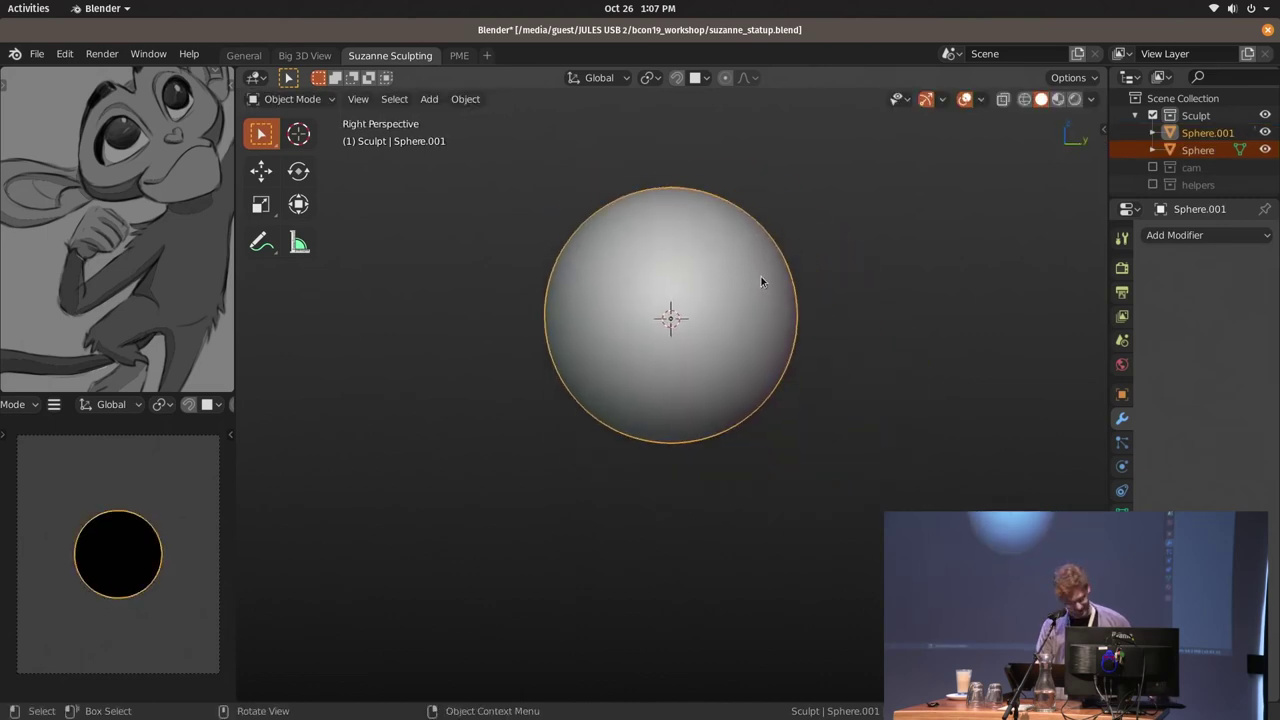
pyautogui.press('g')
pyautogui.press('z')
pyautogui.click(840, 460)
pyautogui.press('s')
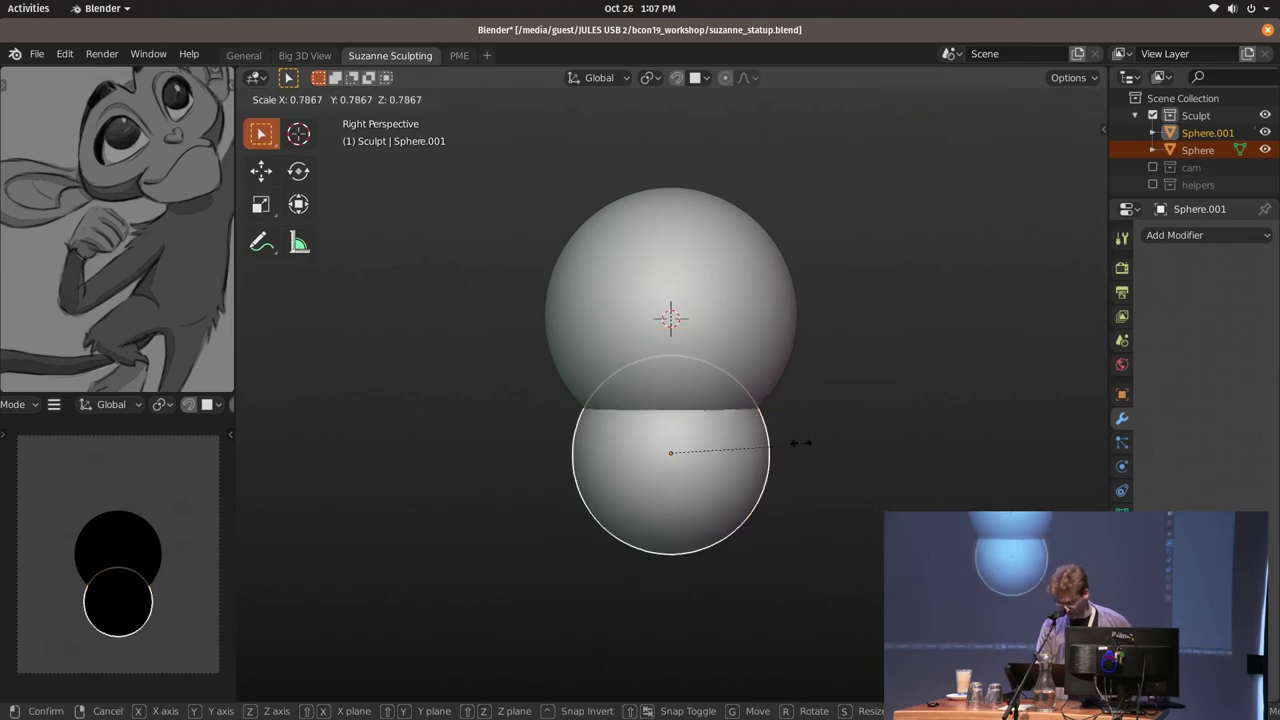
pyautogui.click(785, 450)
pyautogui.press('g')
pyautogui.click(711, 417)
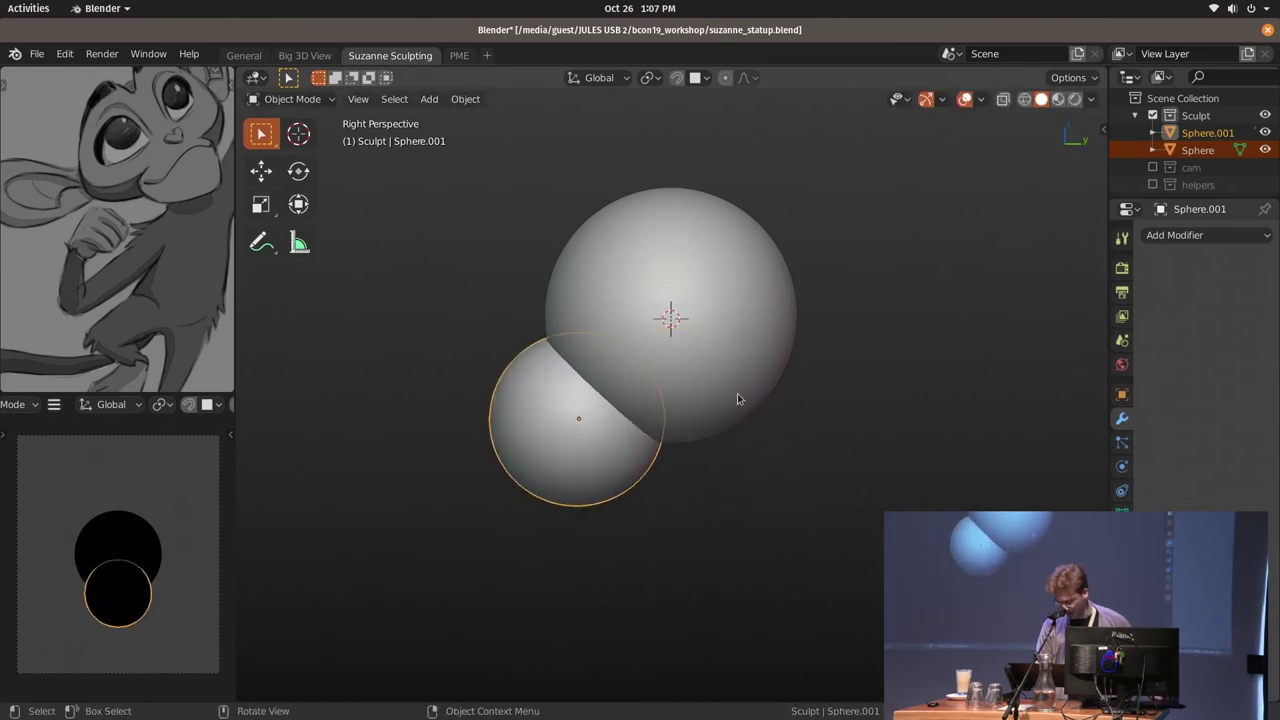
# Shrink the muzzle sphere further and switch the viewport to orthographic
pyautogui.press('KP_1')
pyautogui.click(777, 373)
pyautogui.hotkey('ctrl', 'z')
pyautogui.press('s')
pyautogui.click(766, 452)
pyautogui.press('`')
pyautogui.click(800, 400)
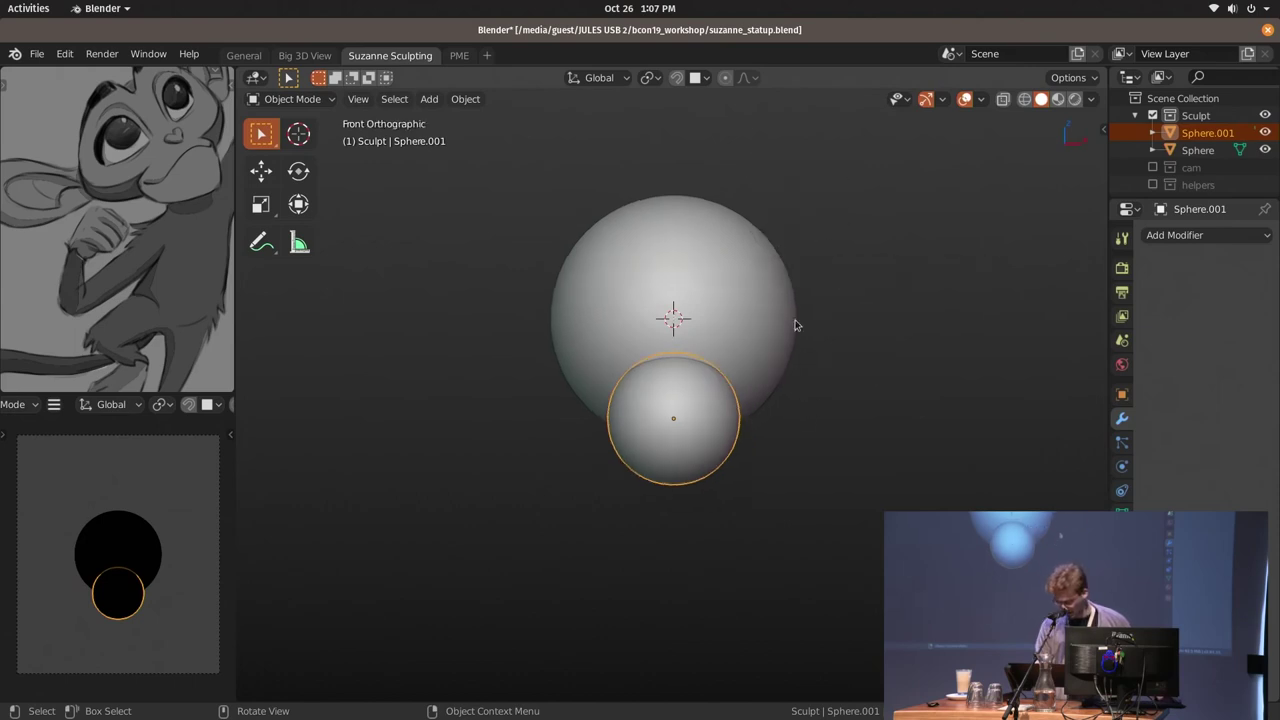
pyautogui.press('`')
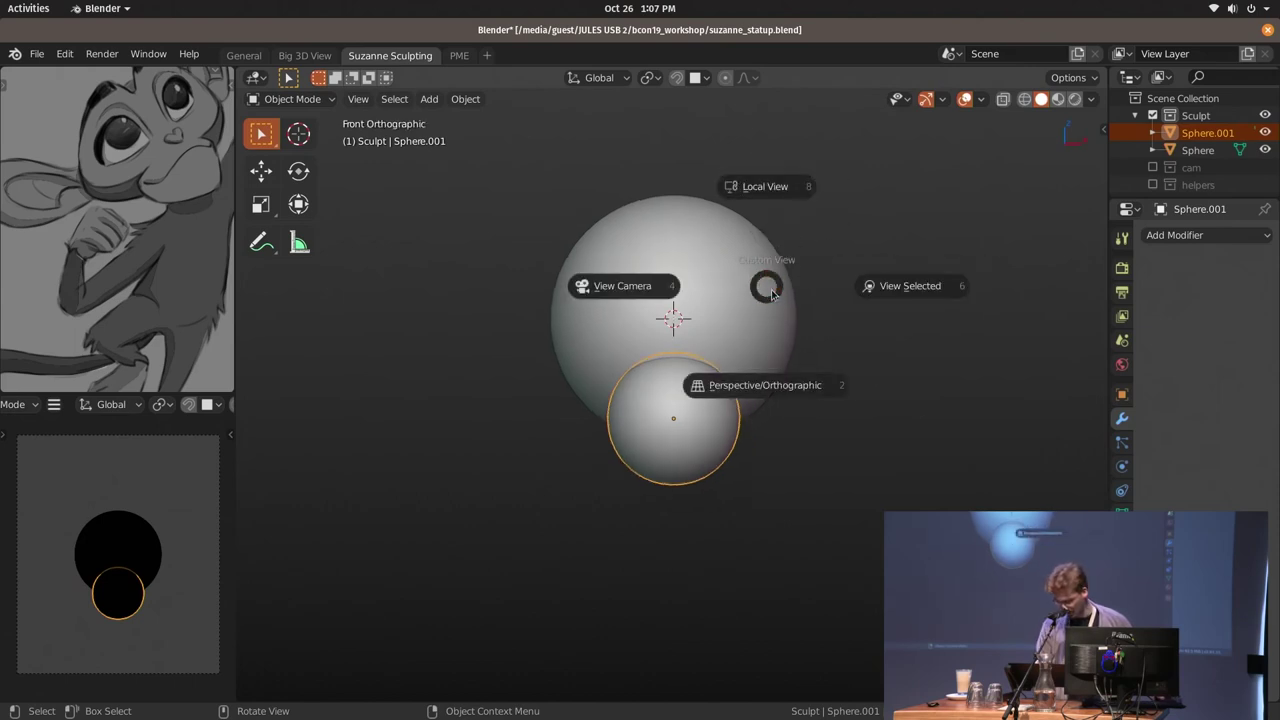
pyautogui.press('Escape')
# Duplicate the head into a smaller sphere at upper right and flatten it front-to-back for the ear
pyautogui.click(750, 323)
pyautogui.hotkey('shift', 'd')
pyautogui.click(895, 345)
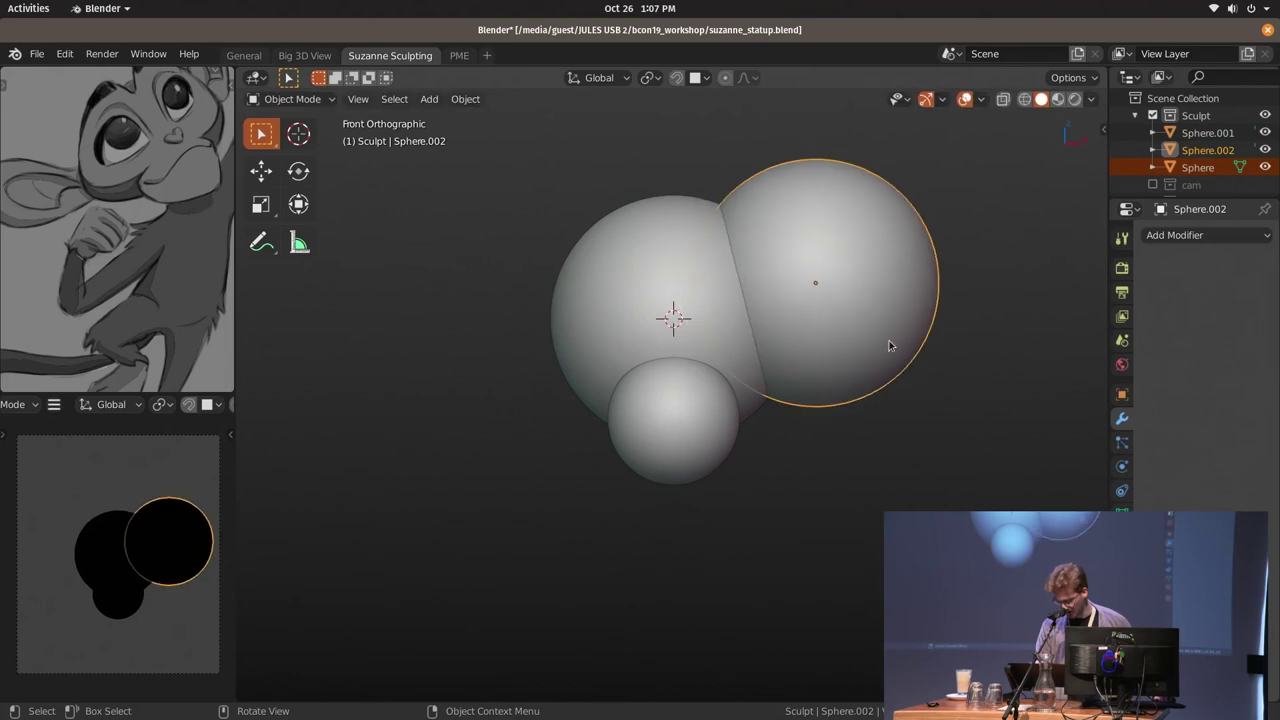
pyautogui.press('s')
pyautogui.click(845, 332)
pyautogui.press('KP_7')
pyautogui.press('ctrl+KP_7')
pyautogui.press('KP_3')
pyautogui.keyDown('alt'); pyautogui.middleClick(815, 340); pyautogui.keyUp('alt')
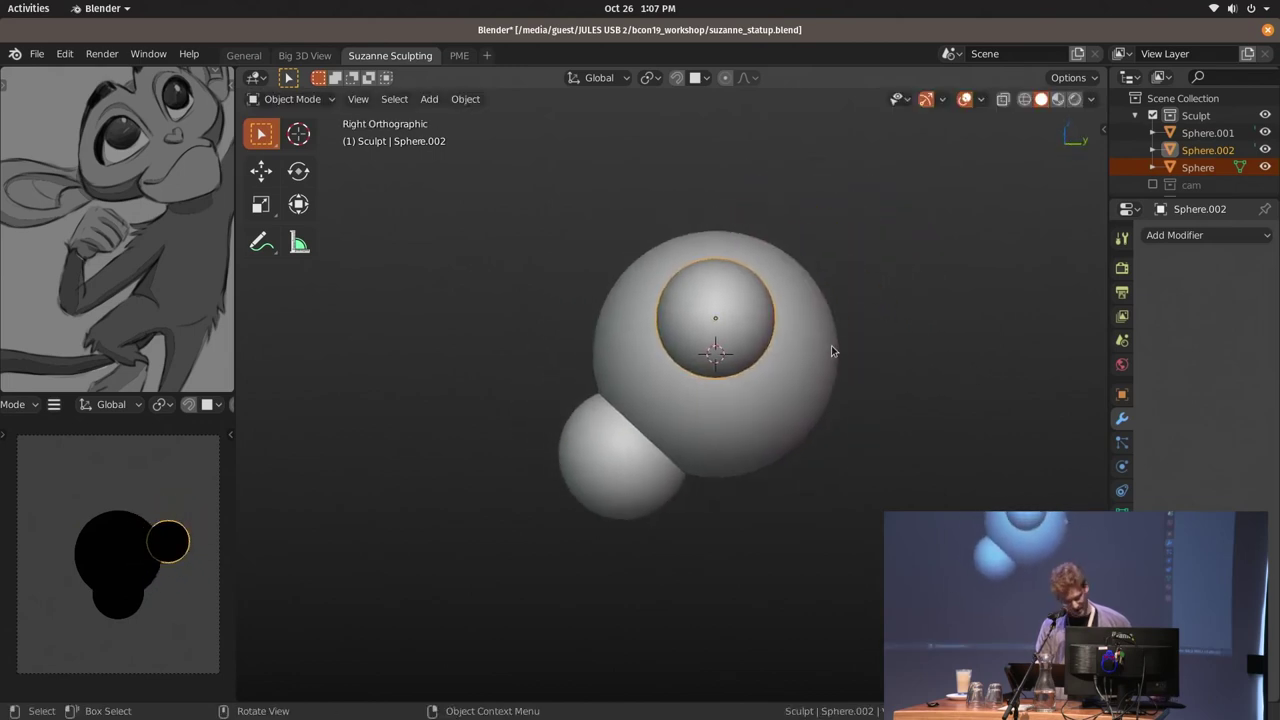
pyautogui.press('s')
pyautogui.press('y')
pyautogui.click(820, 391)
# Stretch the ear sideways, tilt it, and place it at the head's upper right
pyautogui.press('KP_1')
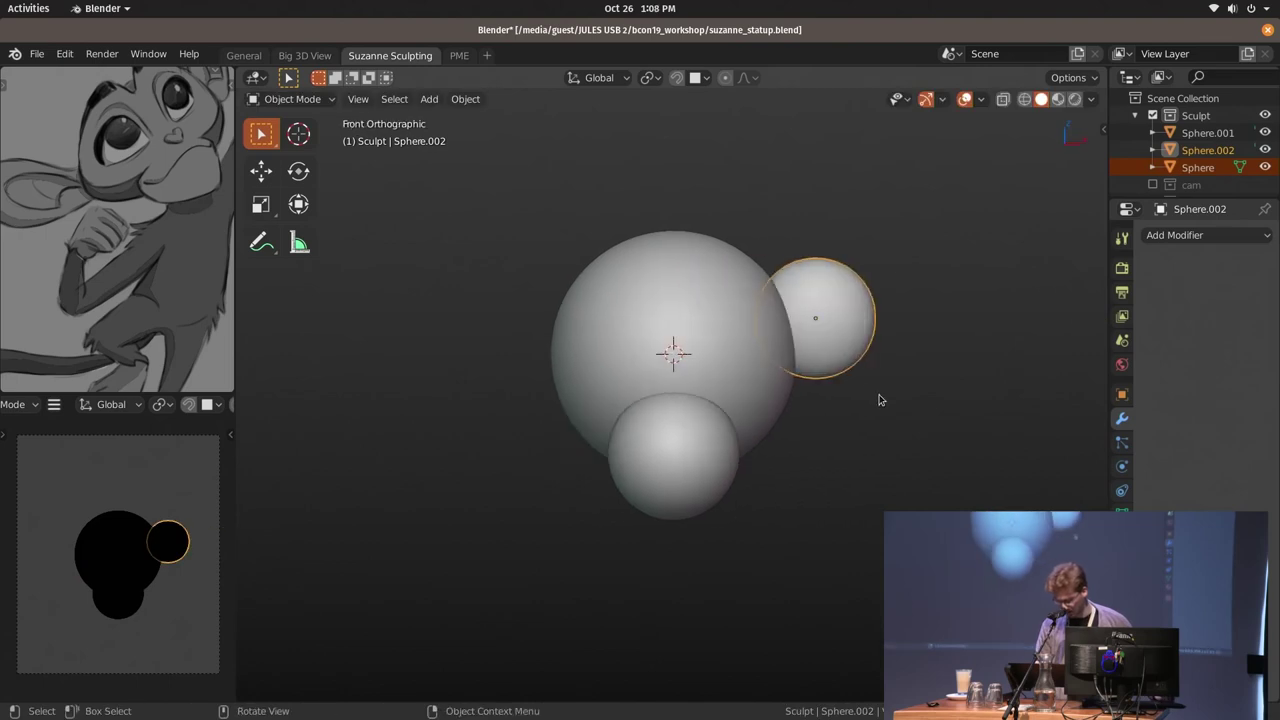
pyautogui.press('s')
pyautogui.press('x')
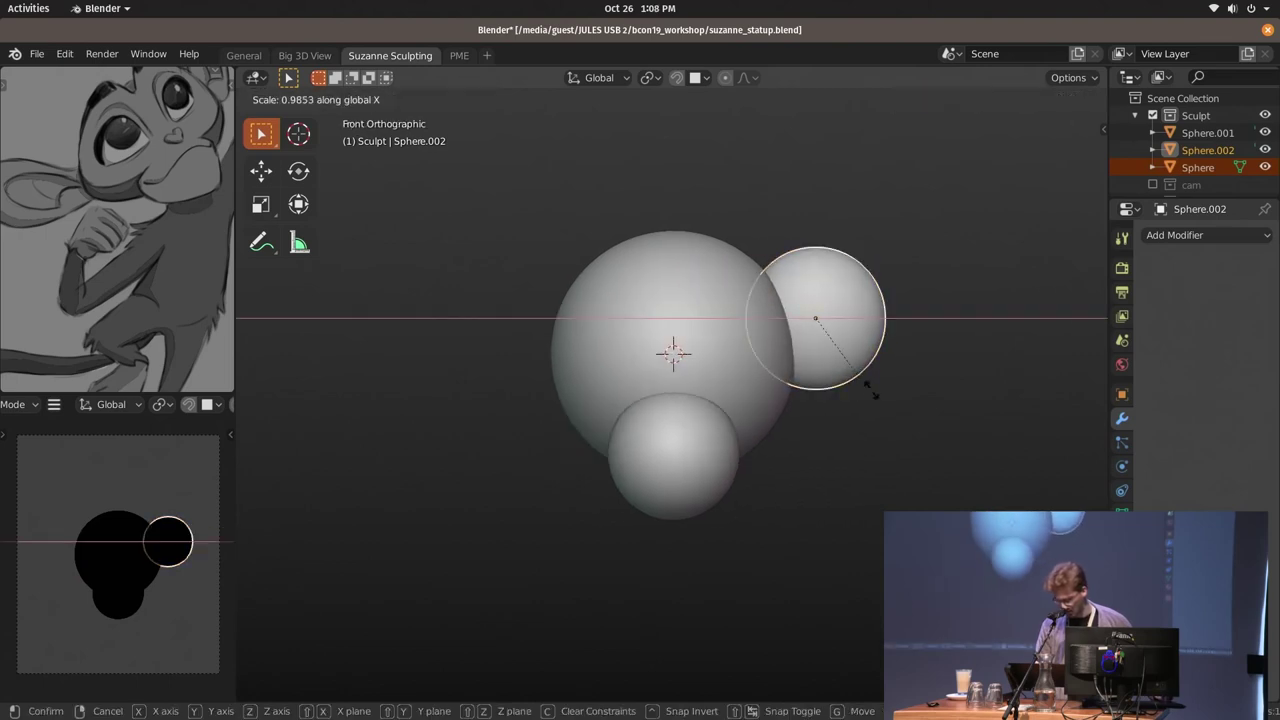
pyautogui.press('r')
pyautogui.press('g')
pyautogui.click(1020, 262)
pyautogui.press('g')
pyautogui.click(1008, 302)
# Shrink the ear slightly, settle its final position, and reselect the head in side view
pyautogui.press('s')
pyautogui.click(915, 375)
pyautogui.press('g')
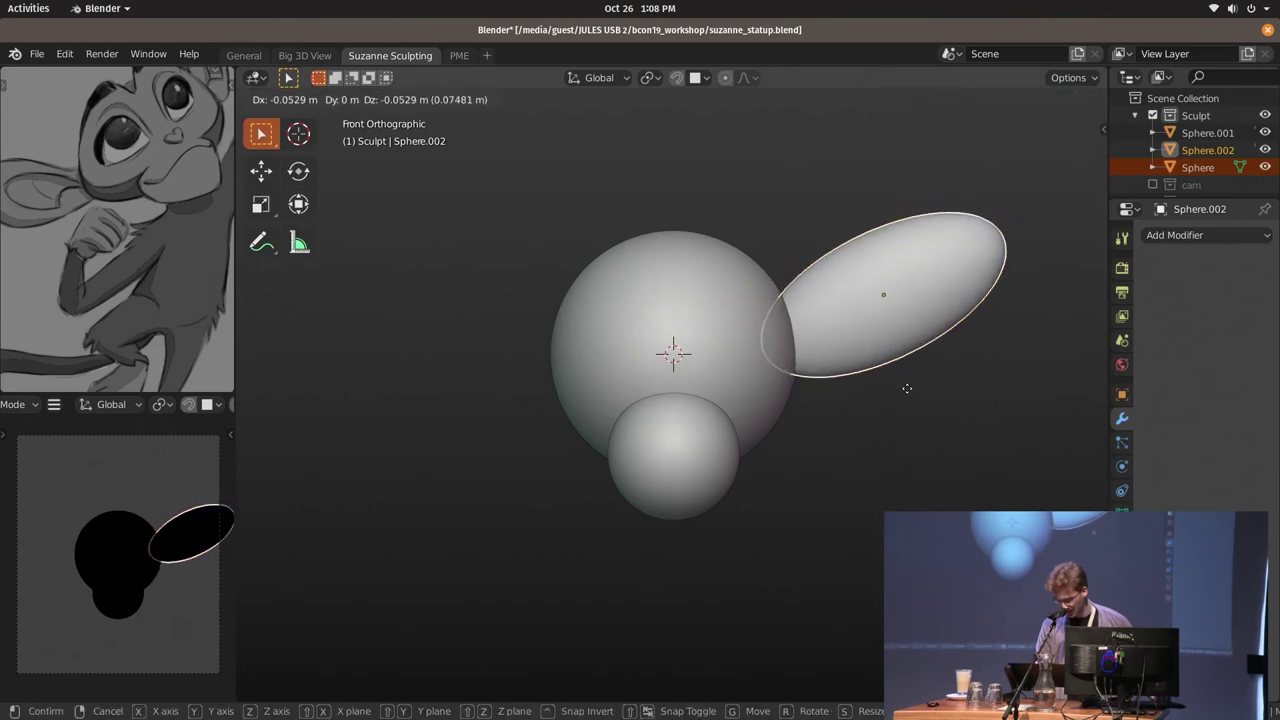
pyautogui.click(896, 386)
pyautogui.scroll(-1, 171, 270)
pyautogui.scroll(-2, 175, 272)
pyautogui.scroll(-1, 190, 276)
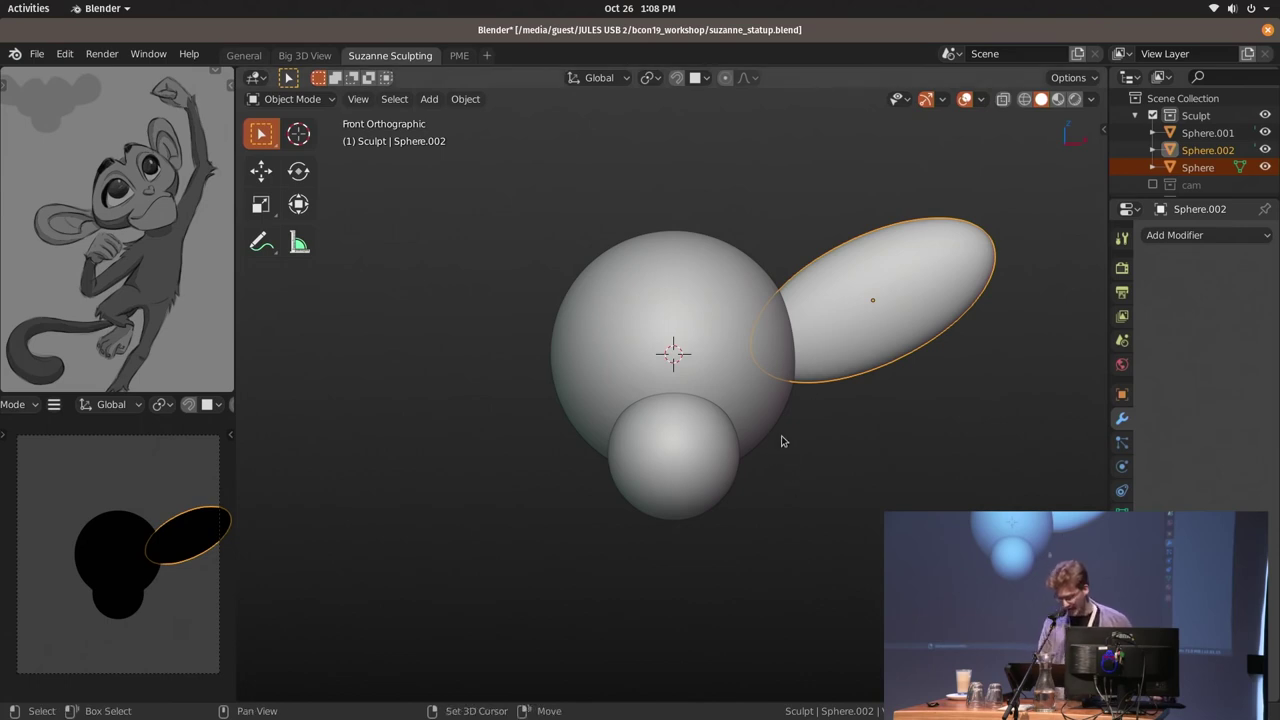
pyautogui.moveTo(780, 437); pyautogui.dragTo(771, 237, button='middle')
pyautogui.click(775, 245)
pyautogui.press('KP_3')
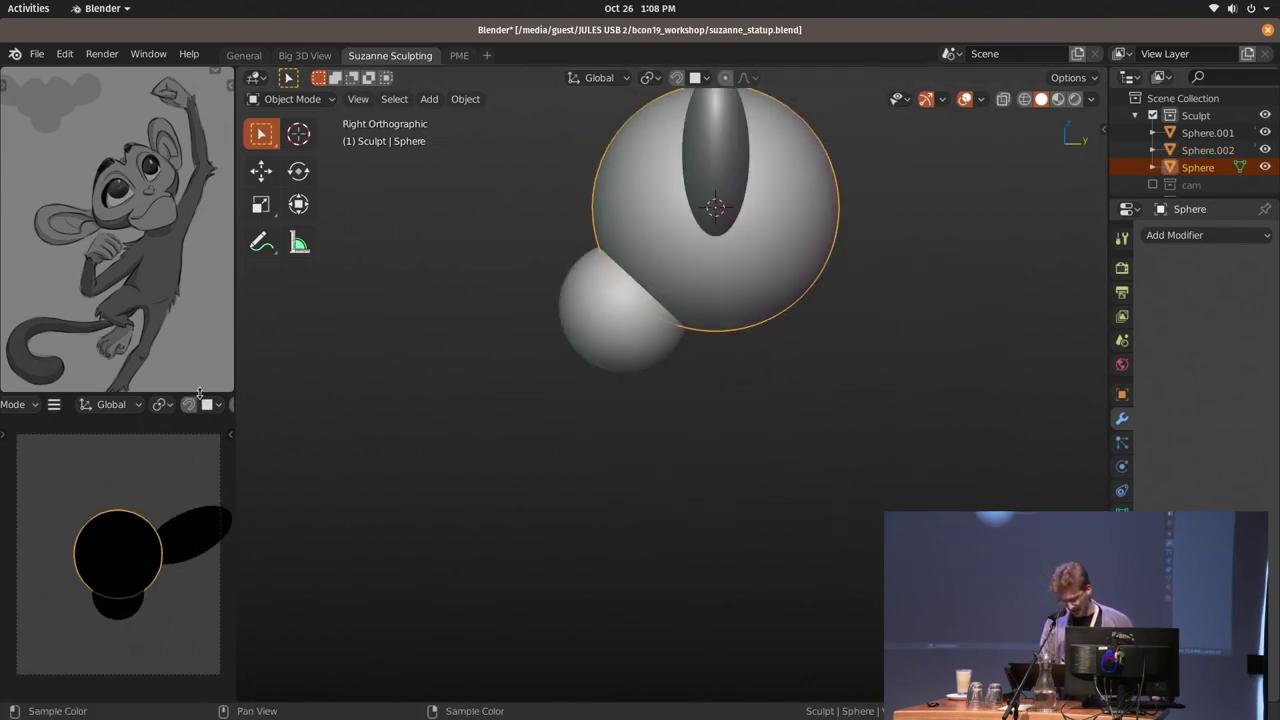
# Widen the left reference panels and reframe the spheres in the viewport
pyautogui.moveTo(199, 394); pyautogui.dragTo(205, 377)
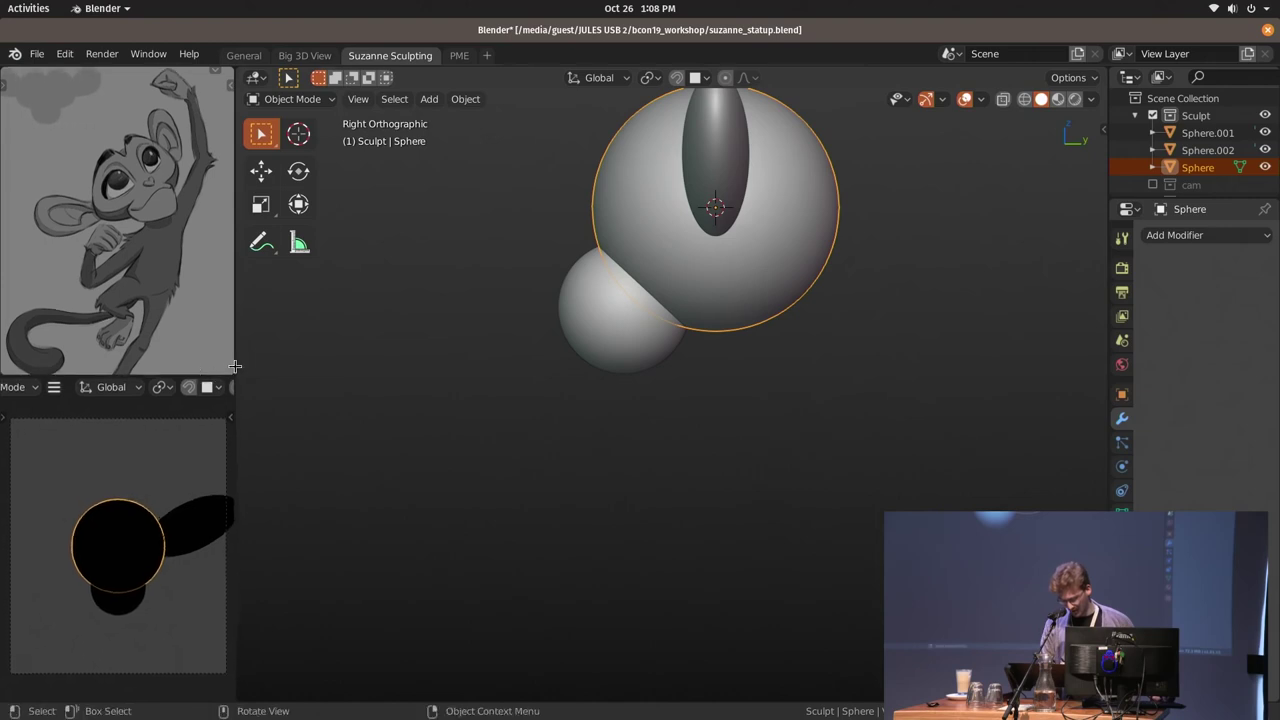
pyautogui.moveTo(234, 363); pyautogui.dragTo(256, 362)
pyautogui.scroll(-1, 735, 325)
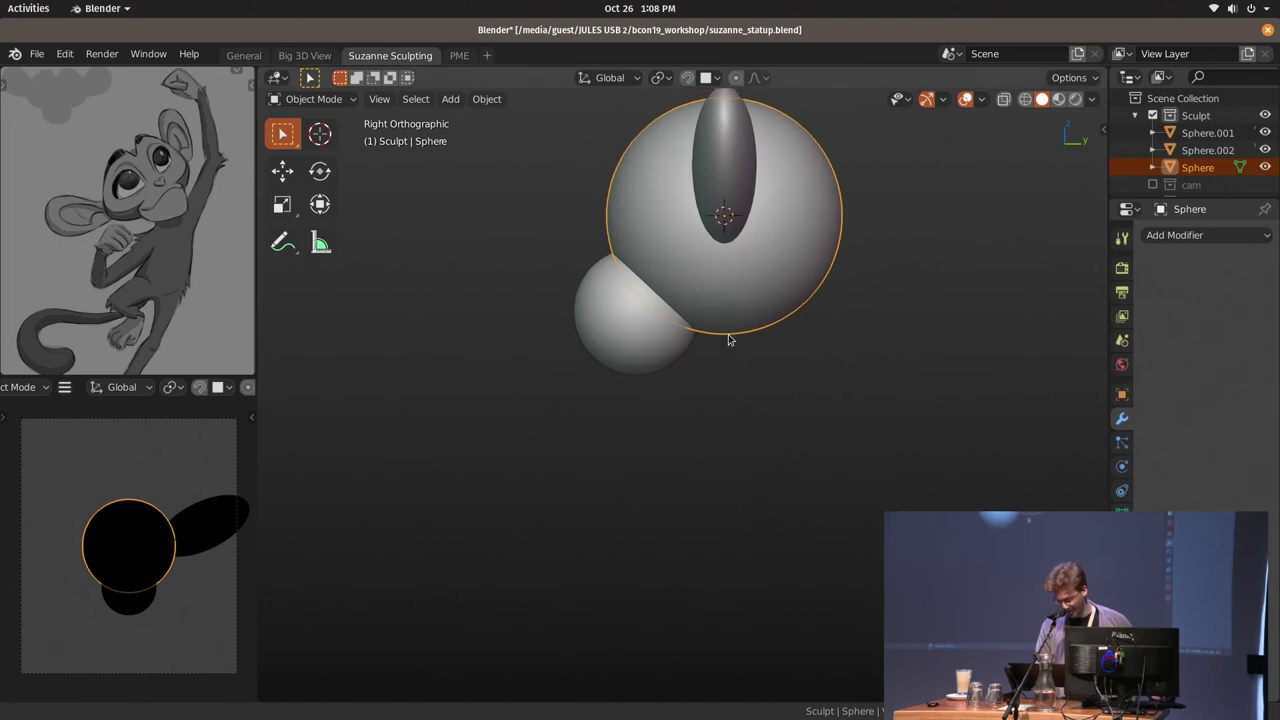
pyautogui.keyDown('shift'); pyautogui.moveTo(743, 359); pyautogui.dragTo(766, 347, button='middle'); pyautogui.keyUp('shift')
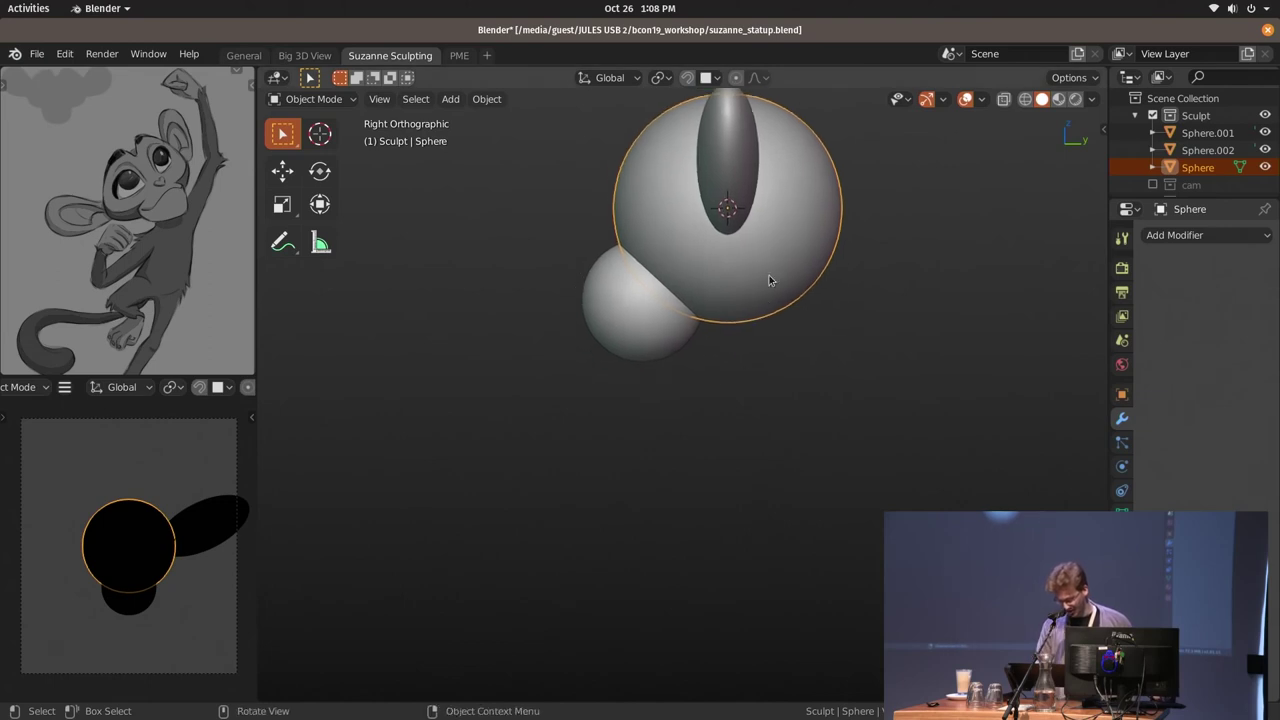
# Duplicate the head into a smaller sphere below it and stretch it into an elongated neck
pyautogui.hotkey('shift', 'd')
pyautogui.click(792, 447)
pyautogui.press('s')
pyautogui.click(771, 379)
pyautogui.press('s')
pyautogui.press('z')
pyautogui.hotkey('shift', 'z')
pyautogui.click(766, 405)
pyautogui.press('KP_1')
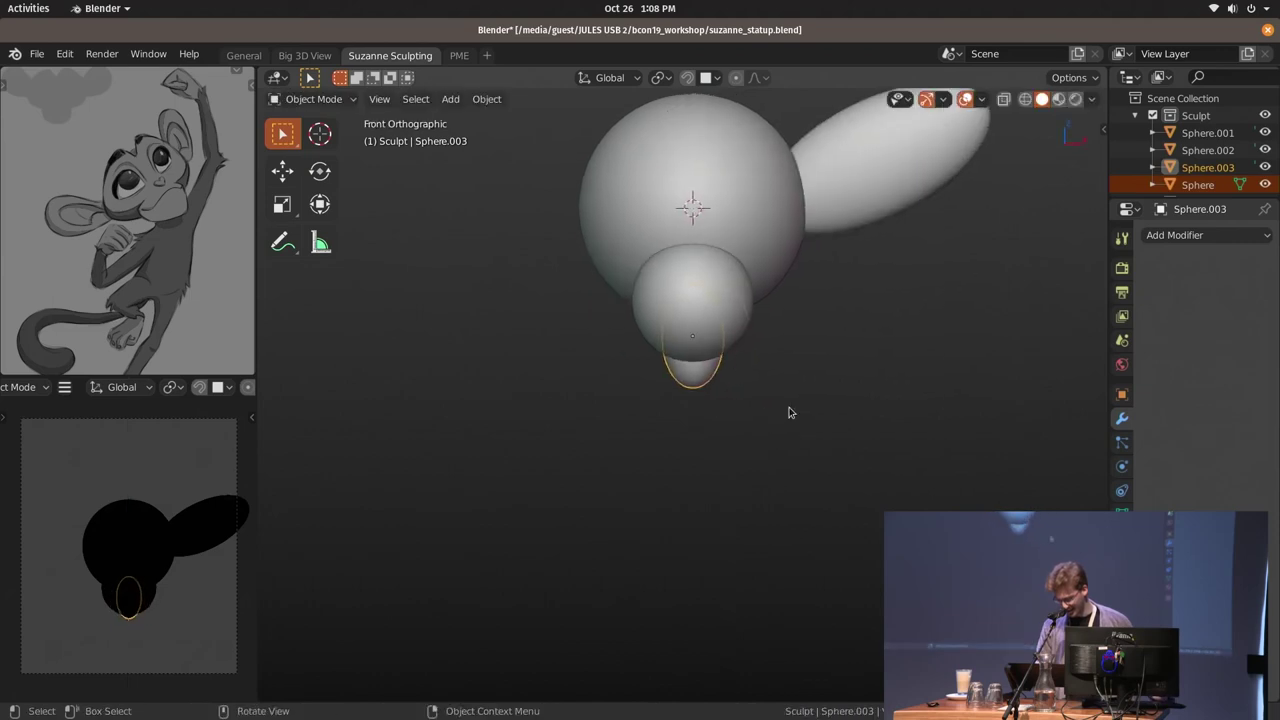
pyautogui.keyDown('shift'); pyautogui.scroll(-3, 757, 378); pyautogui.keyUp('shift')
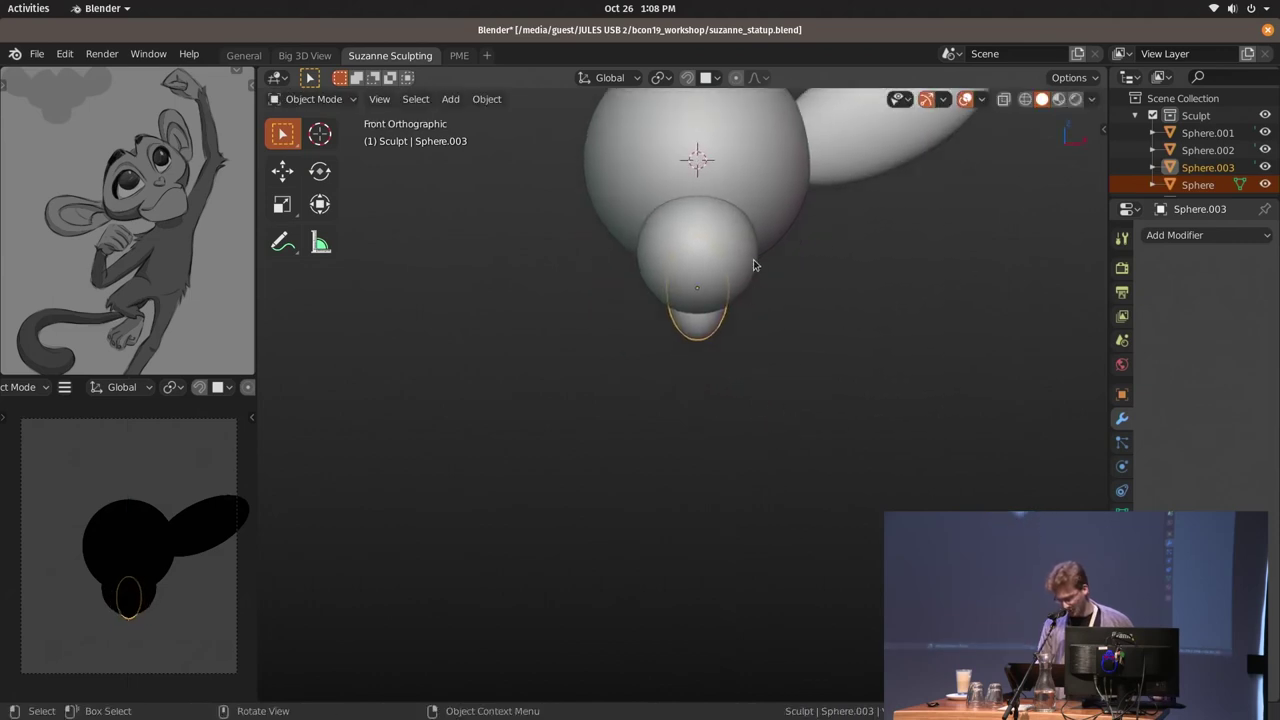
# Duplicate the head again, move it below the others, and shrink and flatten it into a torso sphere
pyautogui.hotkey('shift', 'd')
pyautogui.rightClick(737, 337)
pyautogui.press('KP_3')
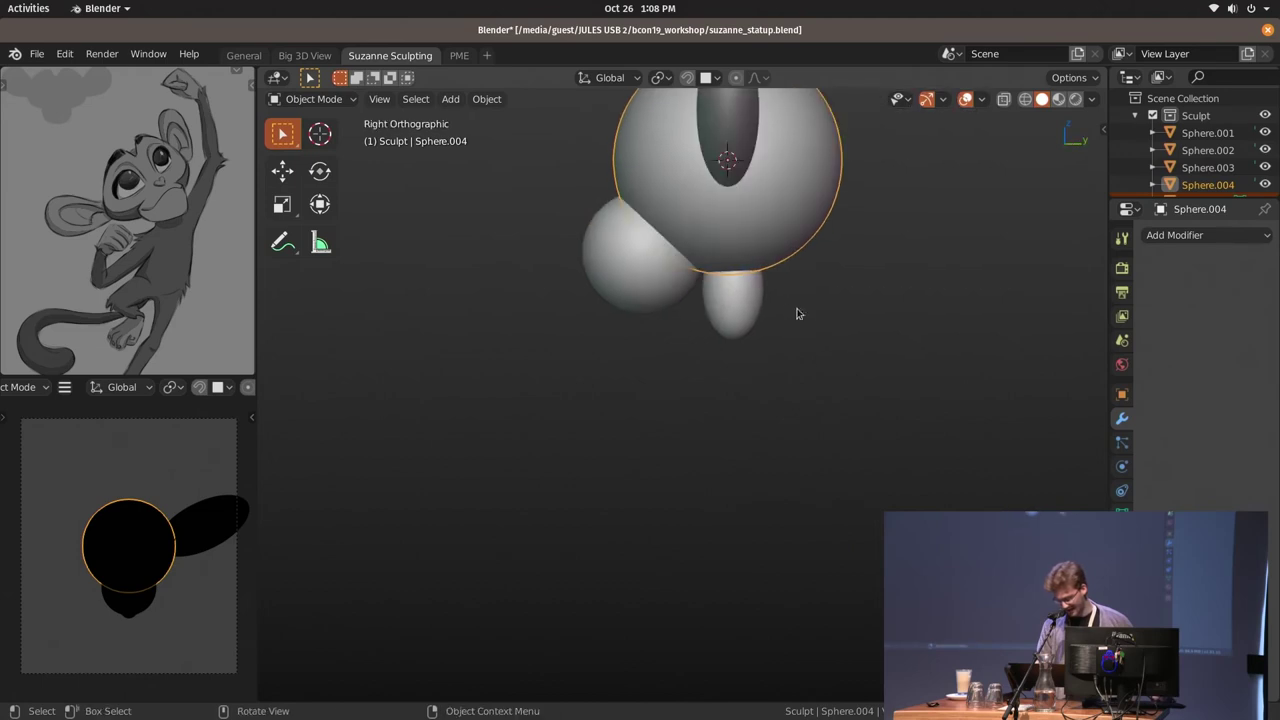
pyautogui.press('g')
pyautogui.click(777, 591)
pyautogui.press('s')
pyautogui.click(805, 441)
pyautogui.press('s')
pyautogui.press('y')
pyautogui.click(790, 440)
pyautogui.press('g')
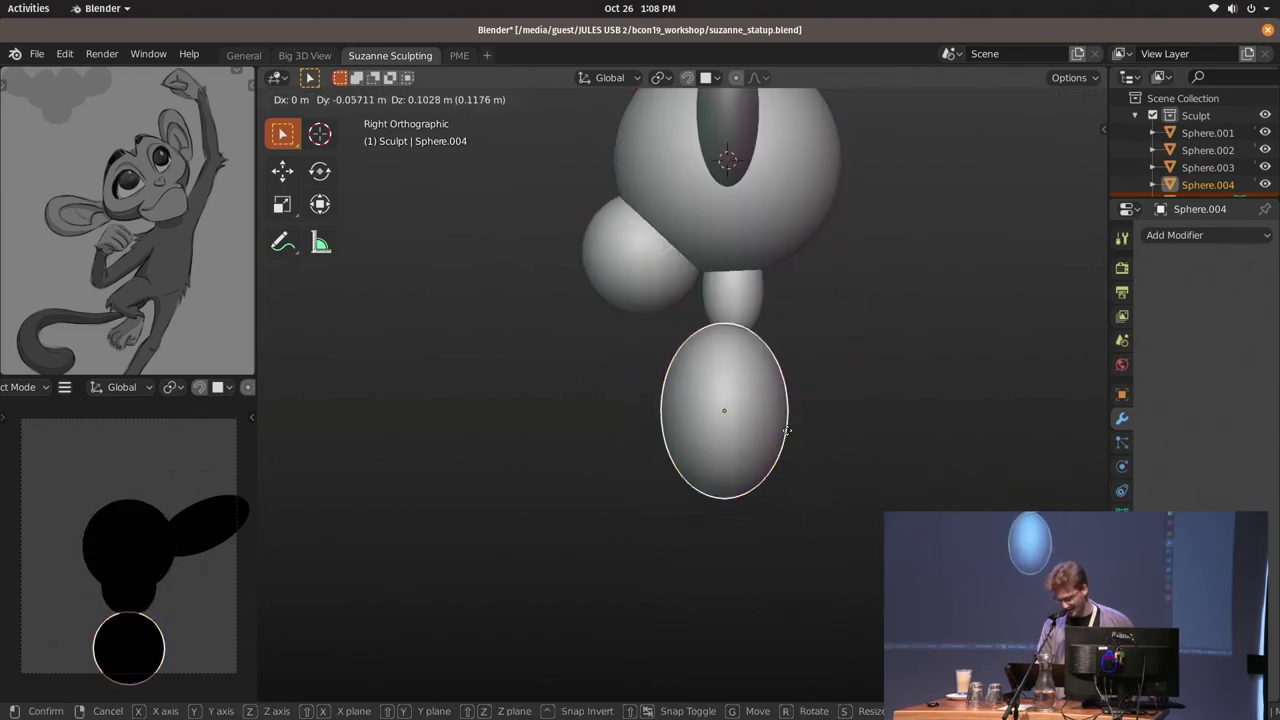
pyautogui.click(812, 430)
# Narrow the torso sphere side-to-side in the front view
pyautogui.press('s')
pyautogui.rightClick(815, 445)
pyautogui.press('KP_1')
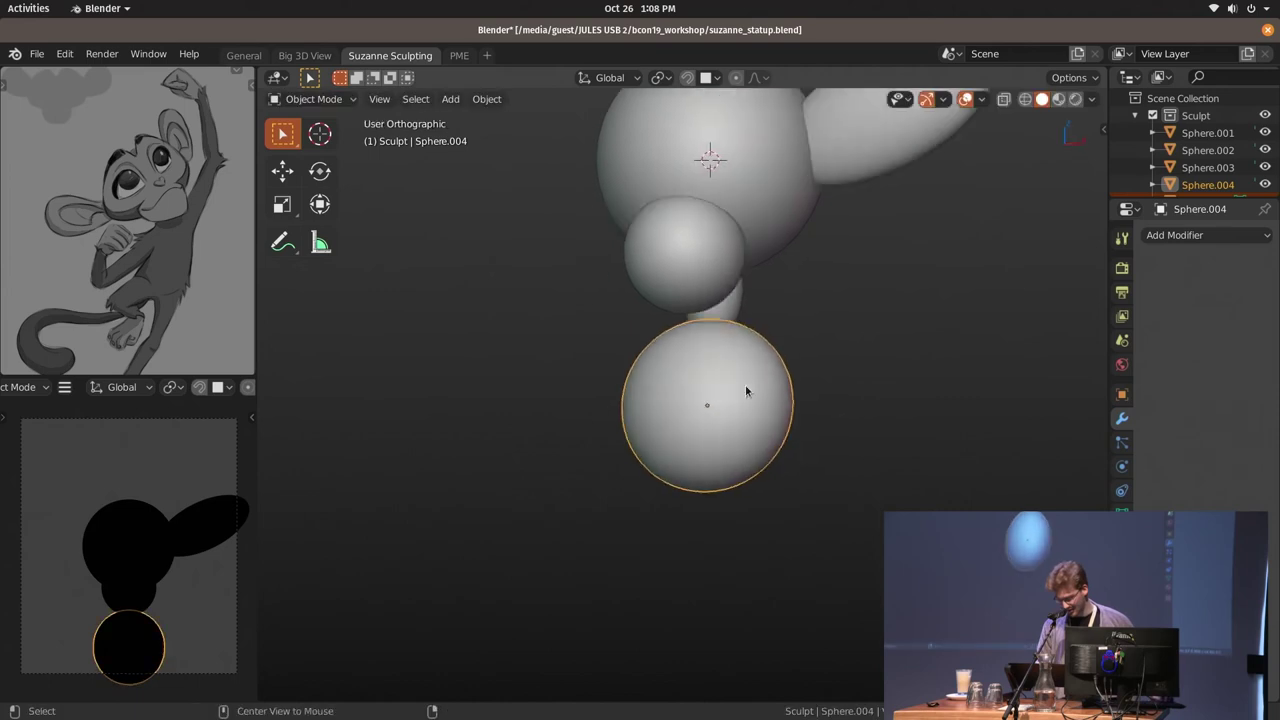
pyautogui.press('s')
pyautogui.rightClick(822, 452)
pyautogui.press('s')
pyautogui.press('x')
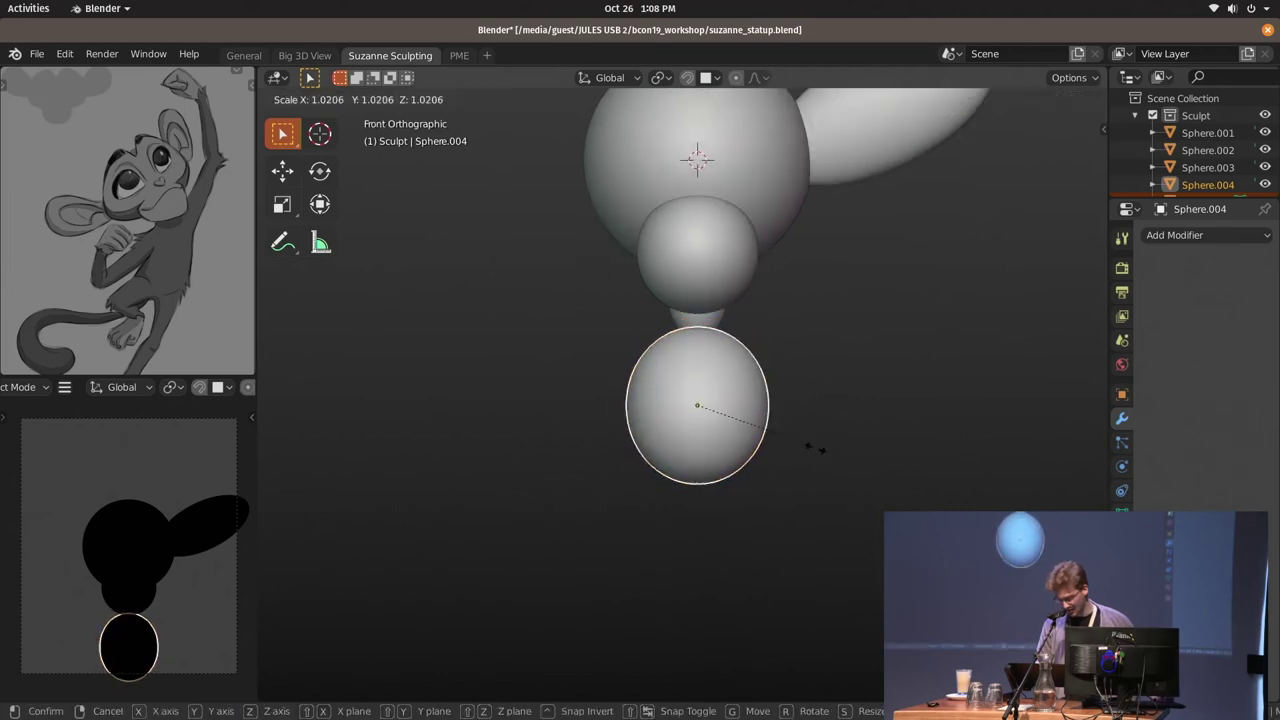
pyautogui.click(812, 443)
# Duplicate the torso sphere, lower the copy beneath it, and tilt it so the seam is level
pyautogui.hotkey('shift', 'd')
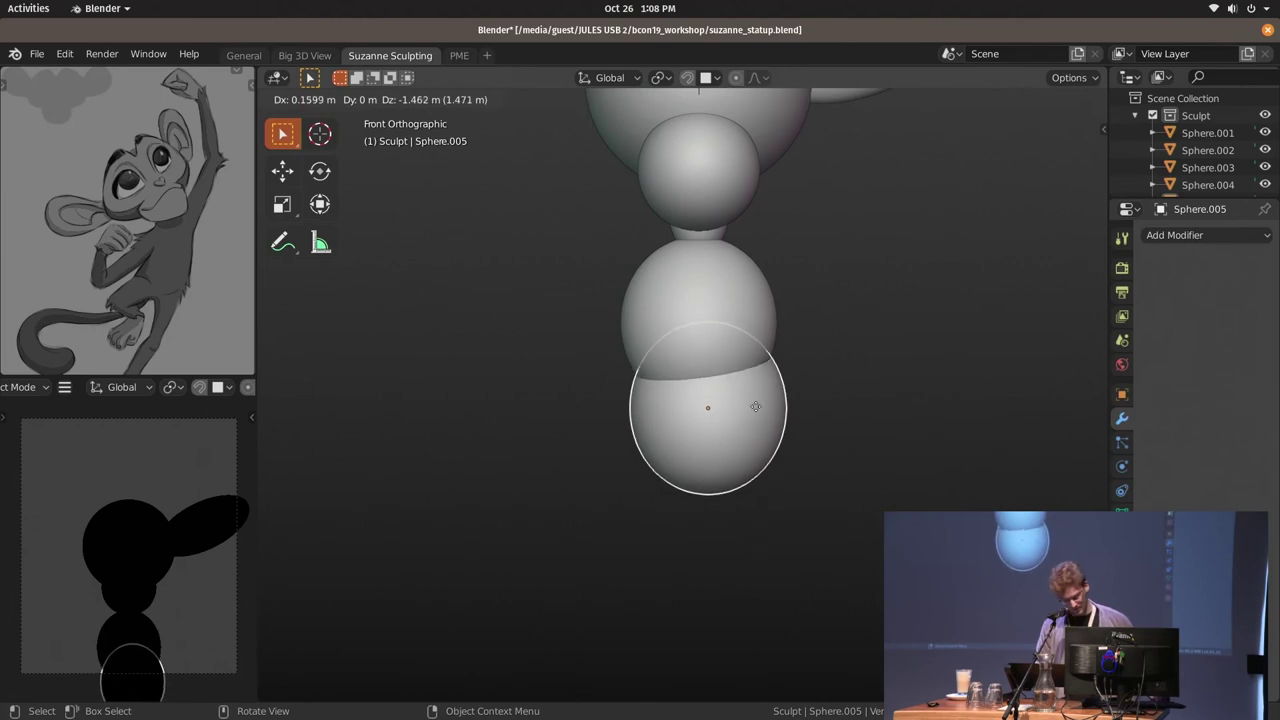
pyautogui.rightClick(790, 405)
pyautogui.press('KP_3')
pyautogui.press('g')
pyautogui.press('y')
pyautogui.rightClick(842, 400)
pyautogui.press('g')
pyautogui.press('z')
pyautogui.click(842, 488)
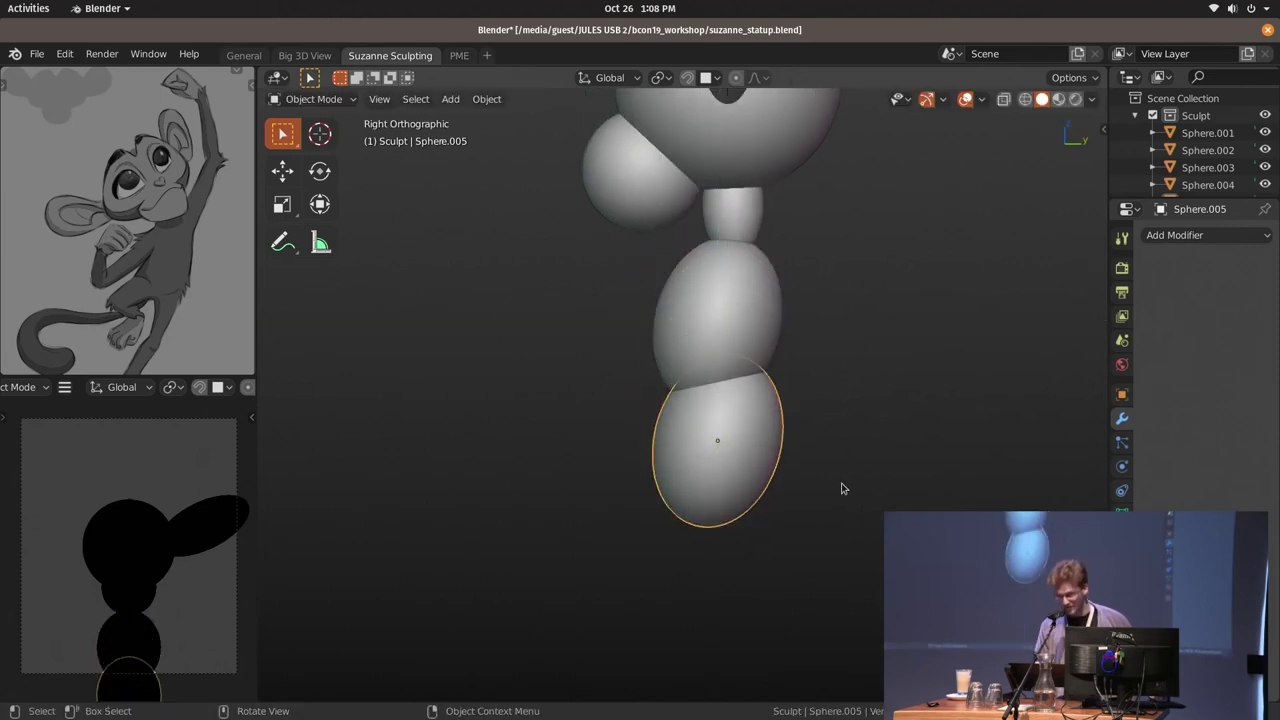
pyautogui.press('r')
pyautogui.click(851, 418)
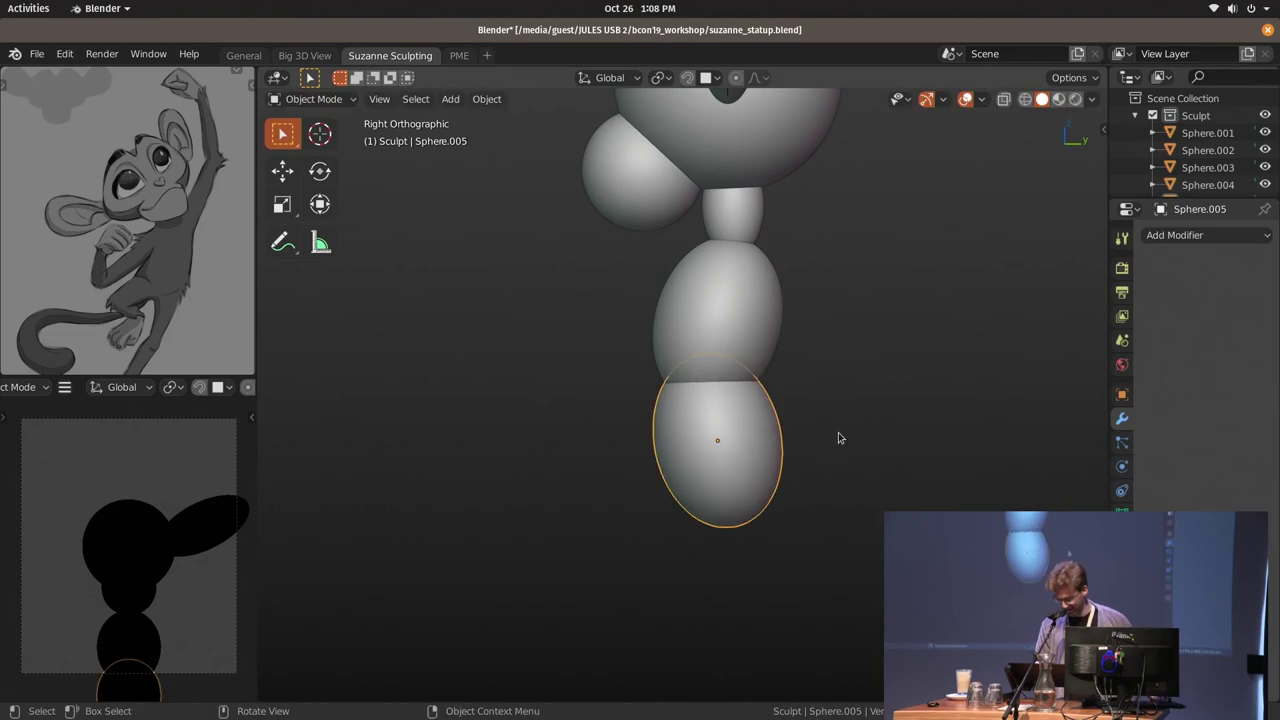
# Review the lower body sphere from the front, leaving its size unchanged, and clear the selection
pyautogui.press('KP_1')
pyautogui.press('s')
pyautogui.rightClick(818, 466)
pyautogui.press('s')
pyautogui.rightClick(826, 470)
pyautogui.press('a')
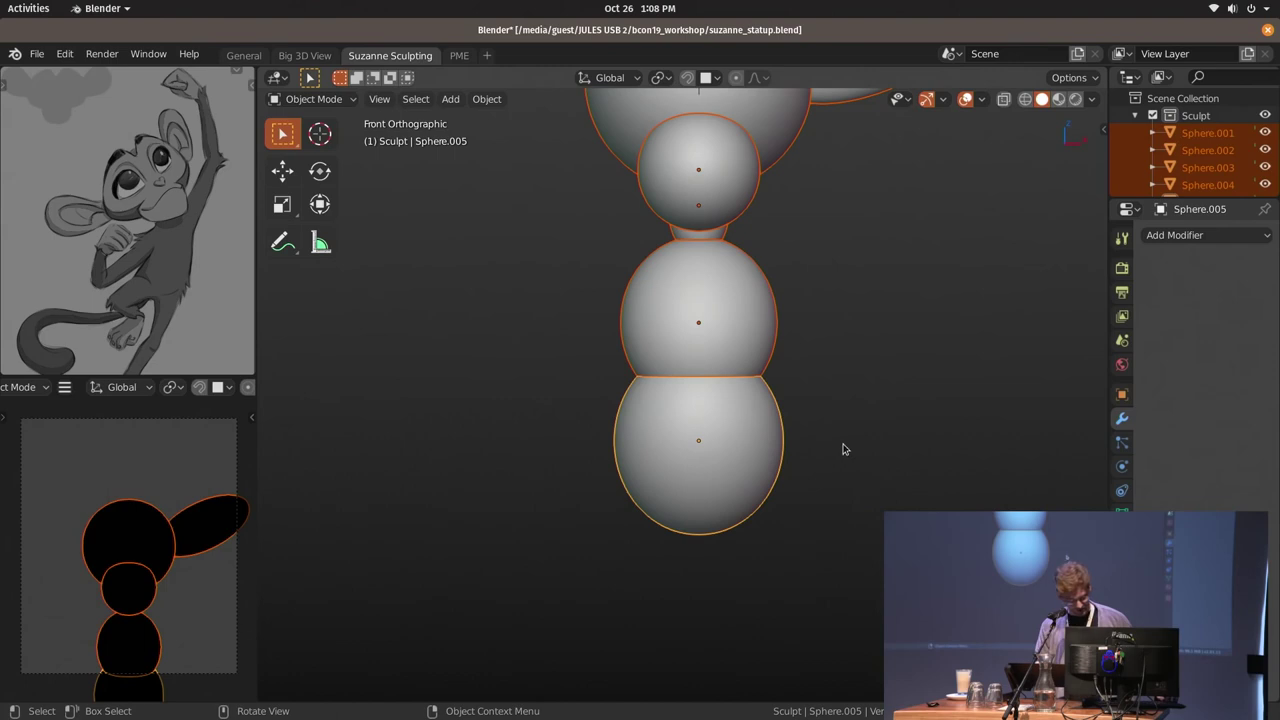
pyautogui.hotkey('alt', 'a')
# Select the bottom body sphere, then the head, then the ear while reviewing the figure
pyautogui.keyDown('shift'); pyautogui.scroll(2, 748, 369); pyautogui.keyUp('shift')
pyautogui.keyDown('shift'); pyautogui.scroll(2, 757, 357); pyautogui.keyUp('shift')
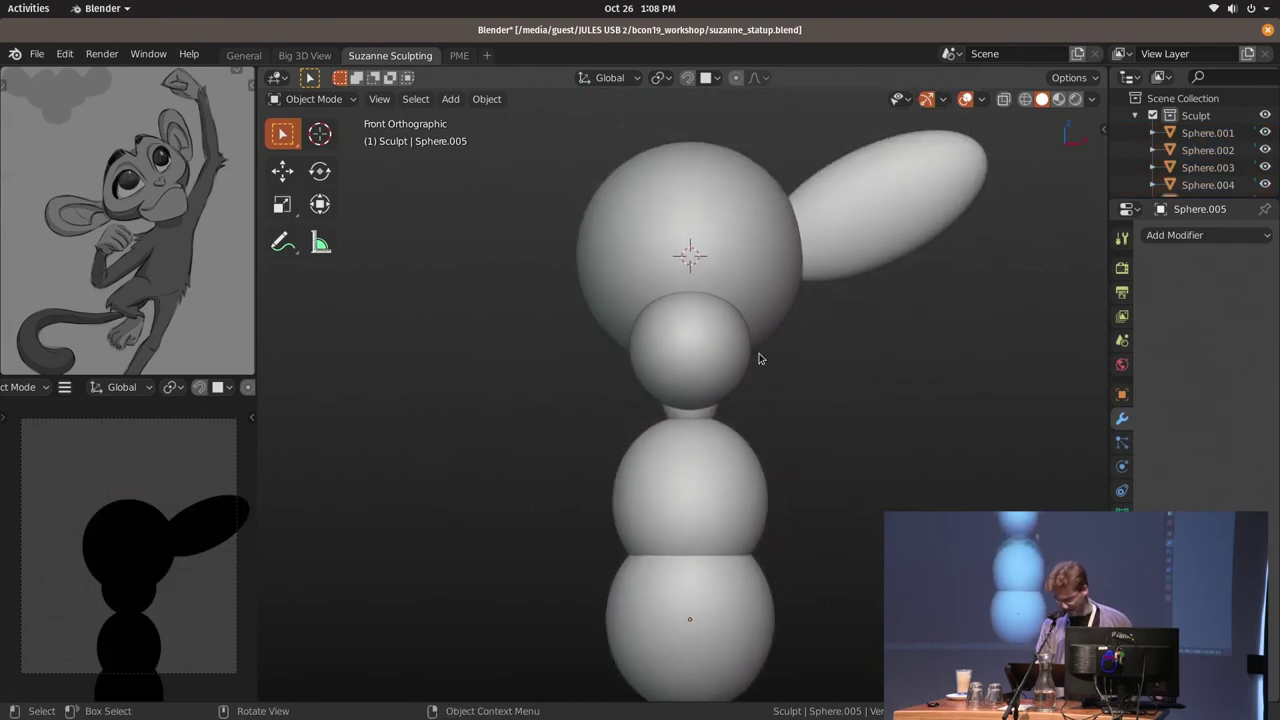
pyautogui.keyDown('shift'); pyautogui.scroll(-2, 770, 397); pyautogui.keyUp('shift')
pyautogui.click(745, 462)
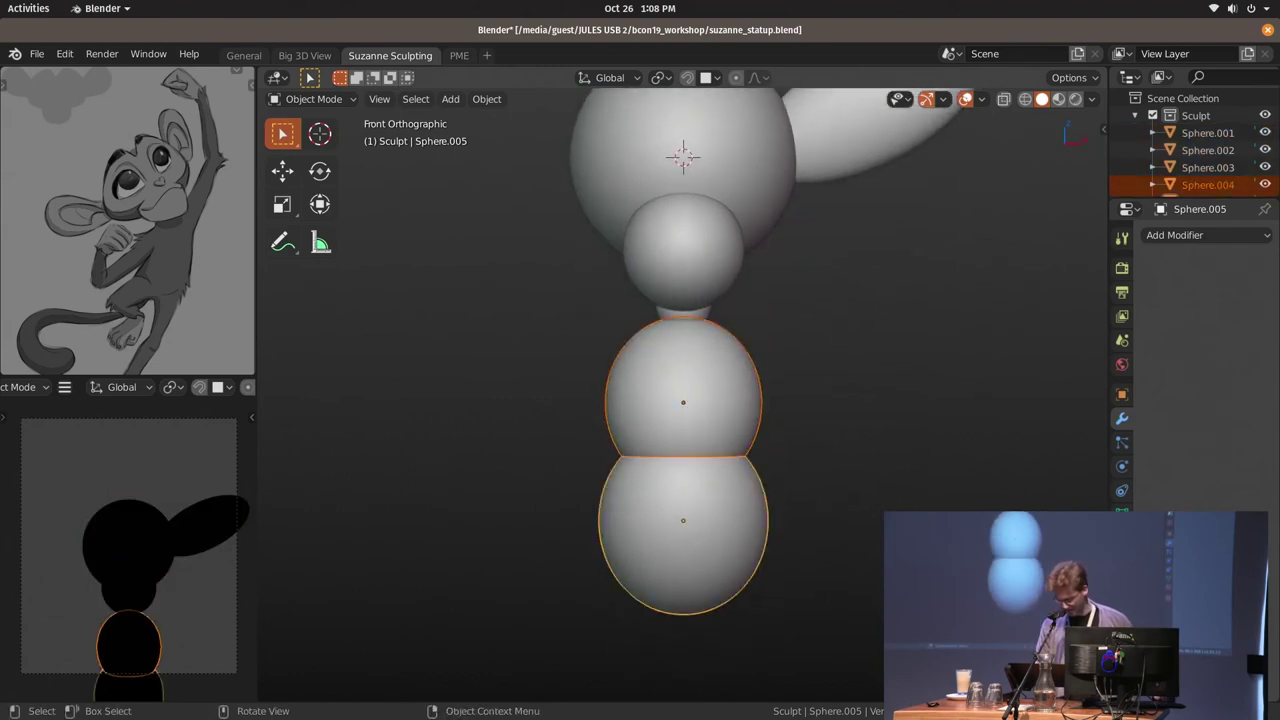
pyautogui.hotkey('alt', 'a')
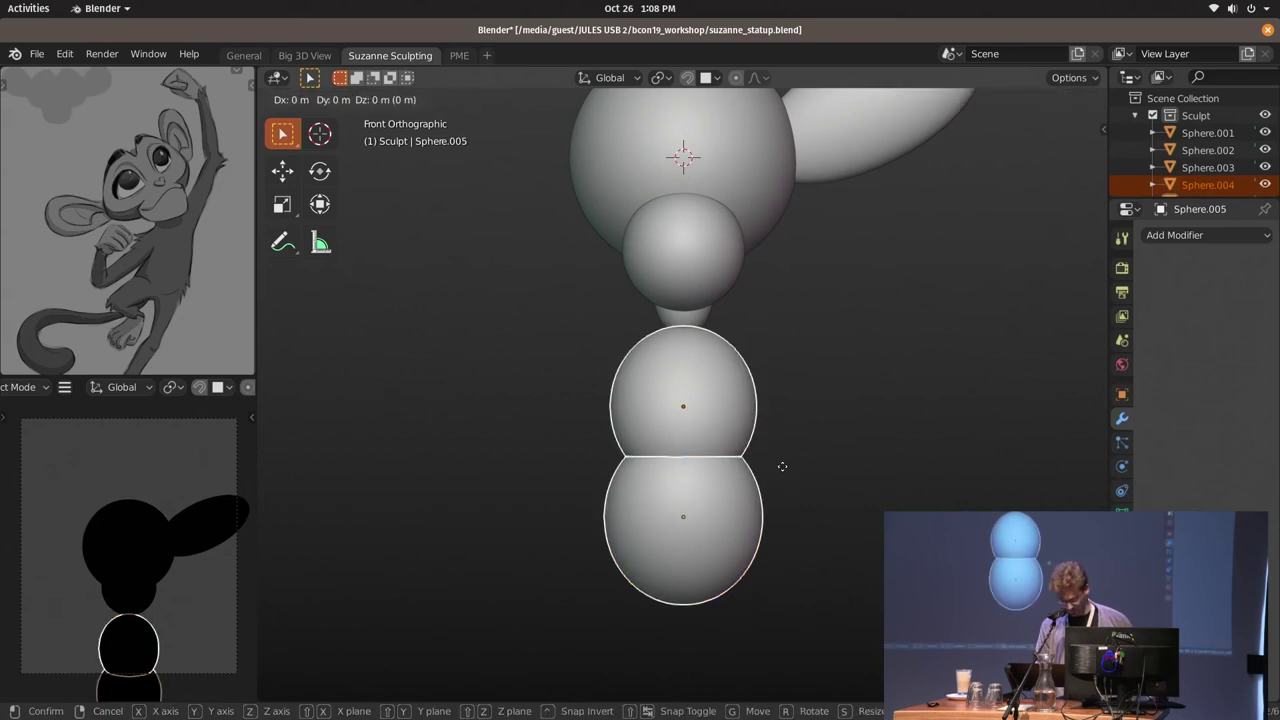
pyautogui.keyDown('shift'); pyautogui.scroll(1, 757, 400); pyautogui.keyUp('shift')
pyautogui.keyDown('shift'); pyautogui.scroll(2, 756, 360); pyautogui.keyUp('shift')
pyautogui.click(755, 317)
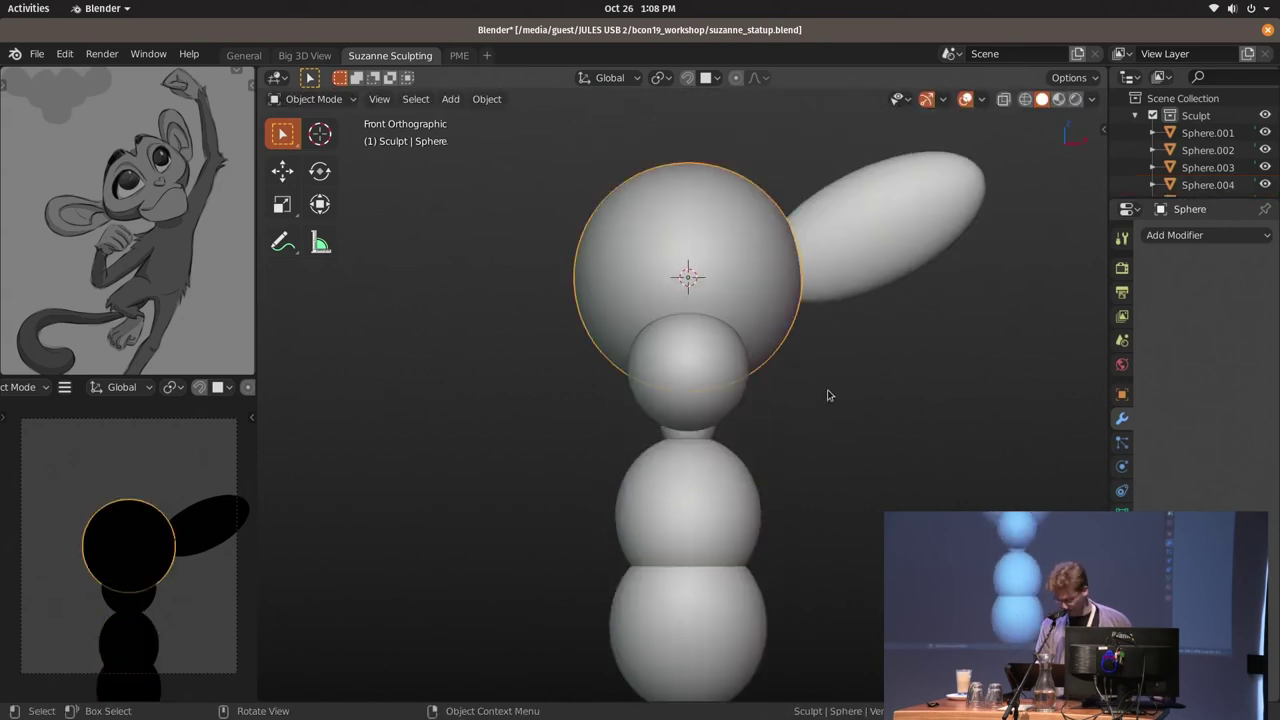
pyautogui.keyDown('shift'); pyautogui.scroll(-1, 828, 395); pyautogui.keyUp('shift')
pyautogui.moveTo(748, 337)
pyautogui.mouseDown(button='middle')
pyautogui.moveTo(812, 265)
pyautogui.moveTo(846, 289)
pyautogui.moveTo(874, 283)
pyautogui.moveTo(874, 305)
pyautogui.moveTo(848, 248)
pyautogui.mouseUp(button='middle')
pyautogui.click(846, 267)
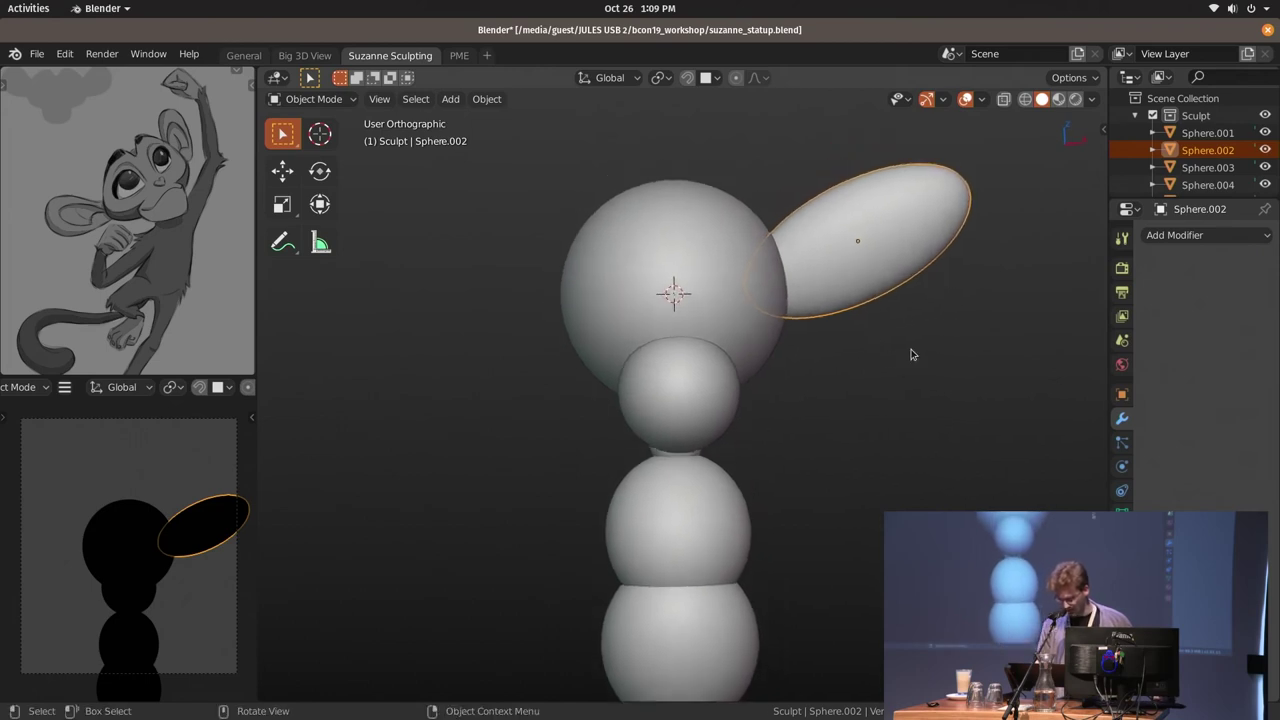
# Apply scale to the ear sphere, then to all the spheres, and deselect them
pyautogui.keyDown('shift'); pyautogui.scroll(1, 893, 292); pyautogui.keyUp('shift')
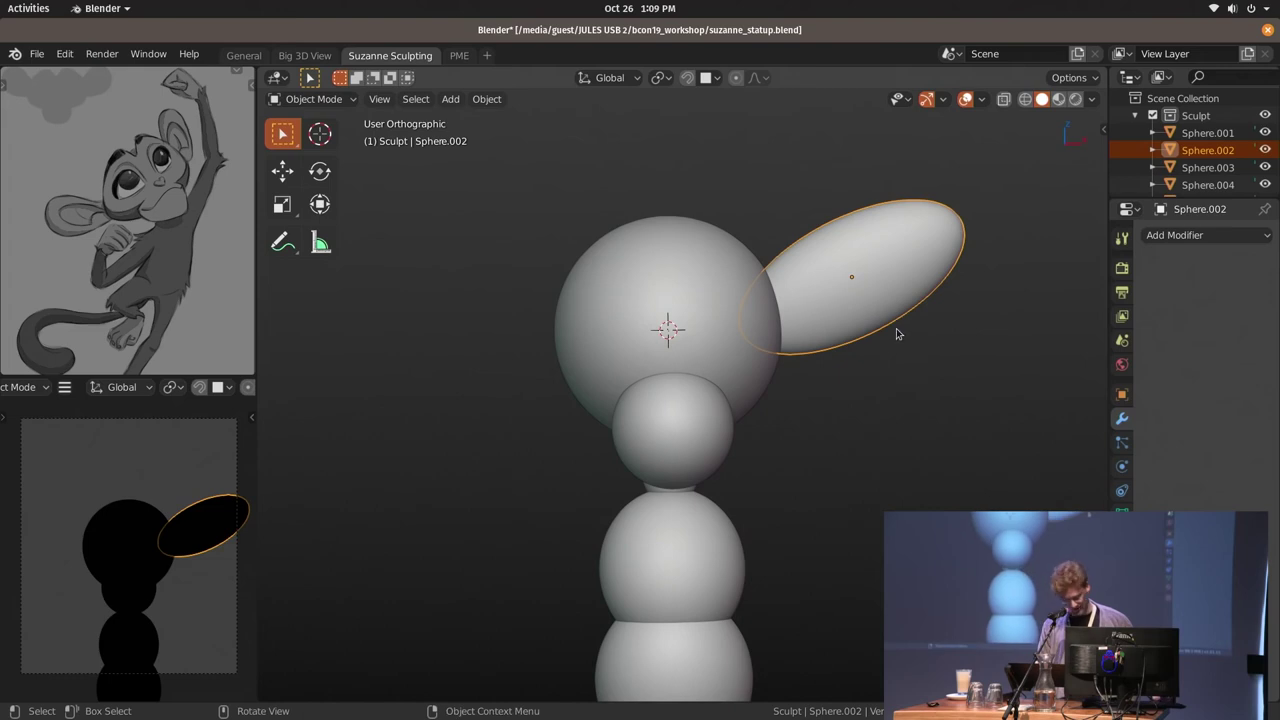
pyautogui.hotkey('ctrl', 'a')
pyautogui.click(880, 355)
pyautogui.press('a')
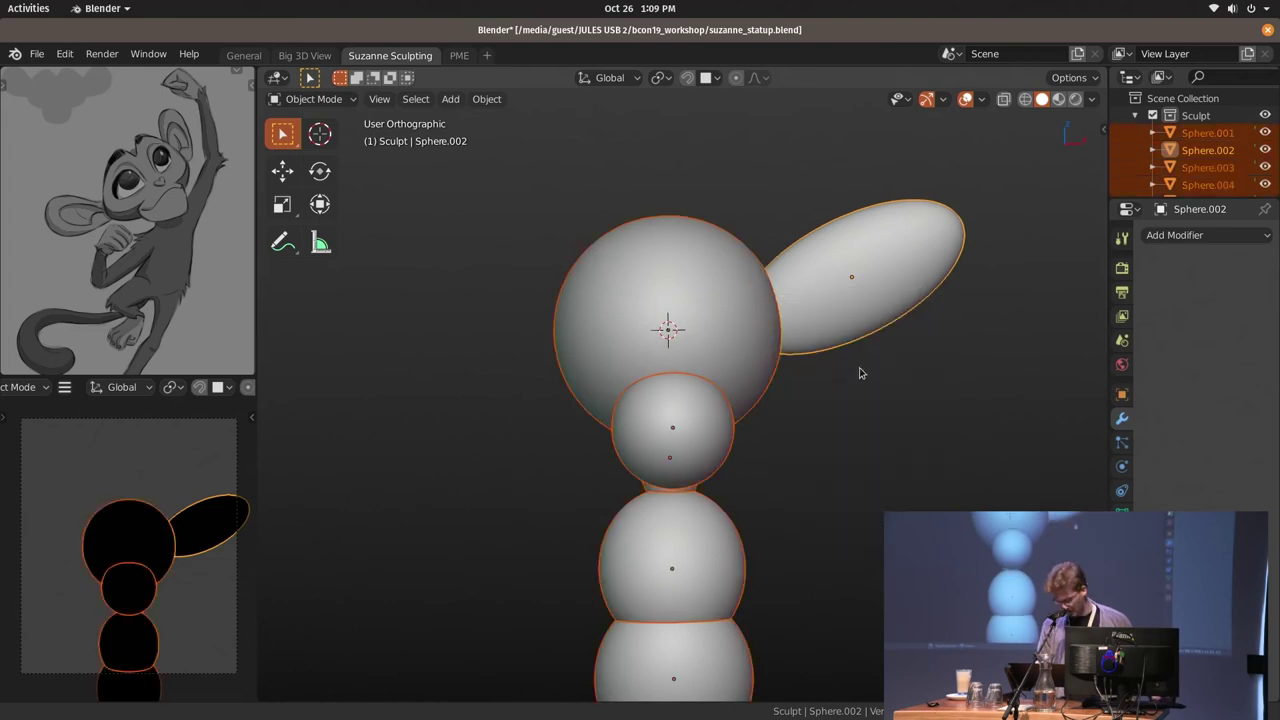
pyautogui.keyDown('shift'); pyautogui.scroll(-2, 859, 373); pyautogui.keyUp('shift')
pyautogui.hotkey('ctrl', 'a')
pyautogui.click(845, 347)
pyautogui.hotkey('ctrl', 'a')
pyautogui.click(844, 312)
# In front view, duplicate and X-mirror the right ear, then delete this trial copy
pyautogui.hotkey('alt', 'a')
pyautogui.press('KP_1')
pyautogui.click(838, 275)
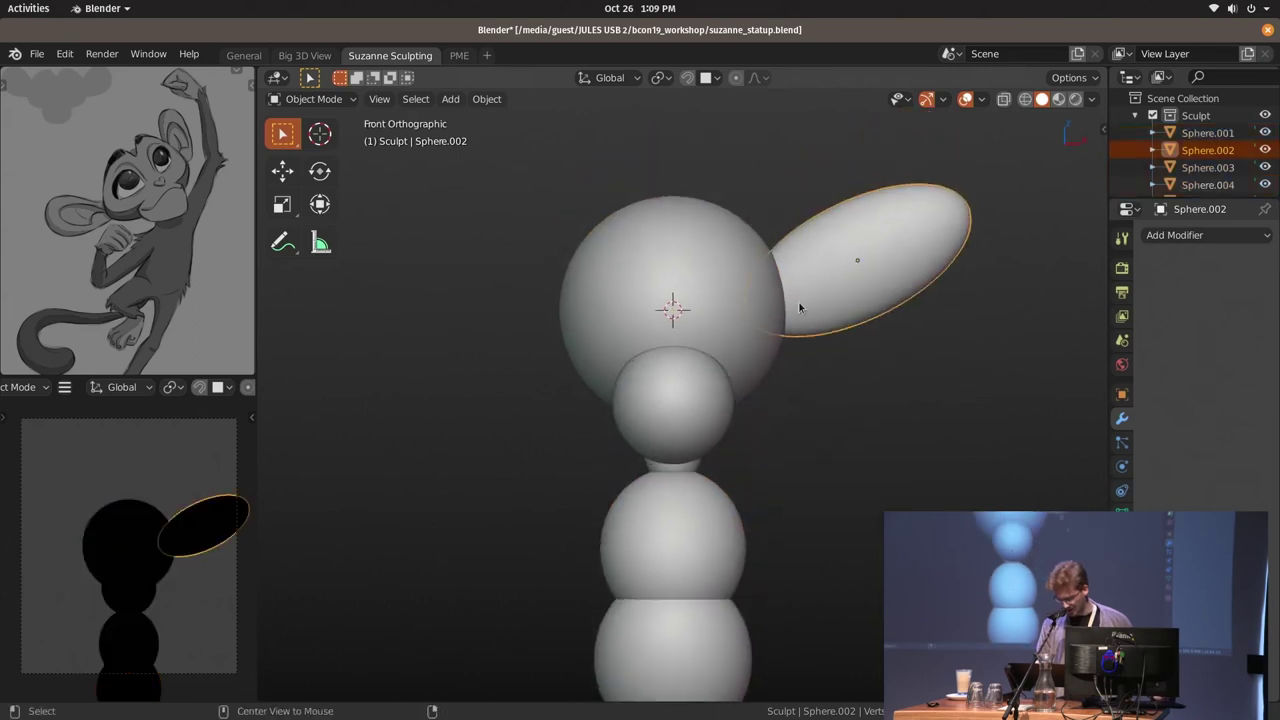
pyautogui.hotkey('shift', 'd')
pyautogui.hotkey('ctrl', 'm')
pyautogui.press('x')
pyautogui.press('Return')
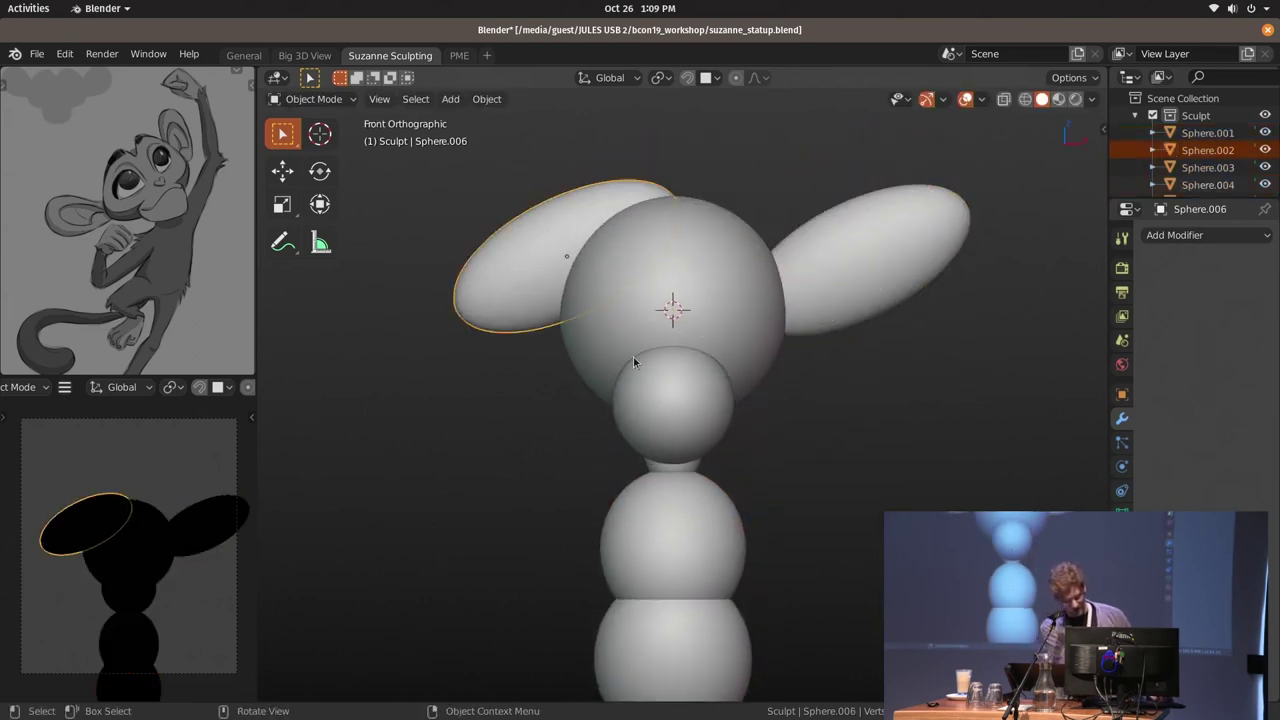
pyautogui.hotkey('ctrl', 'm')
pyautogui.press('x')
pyautogui.press('Return')
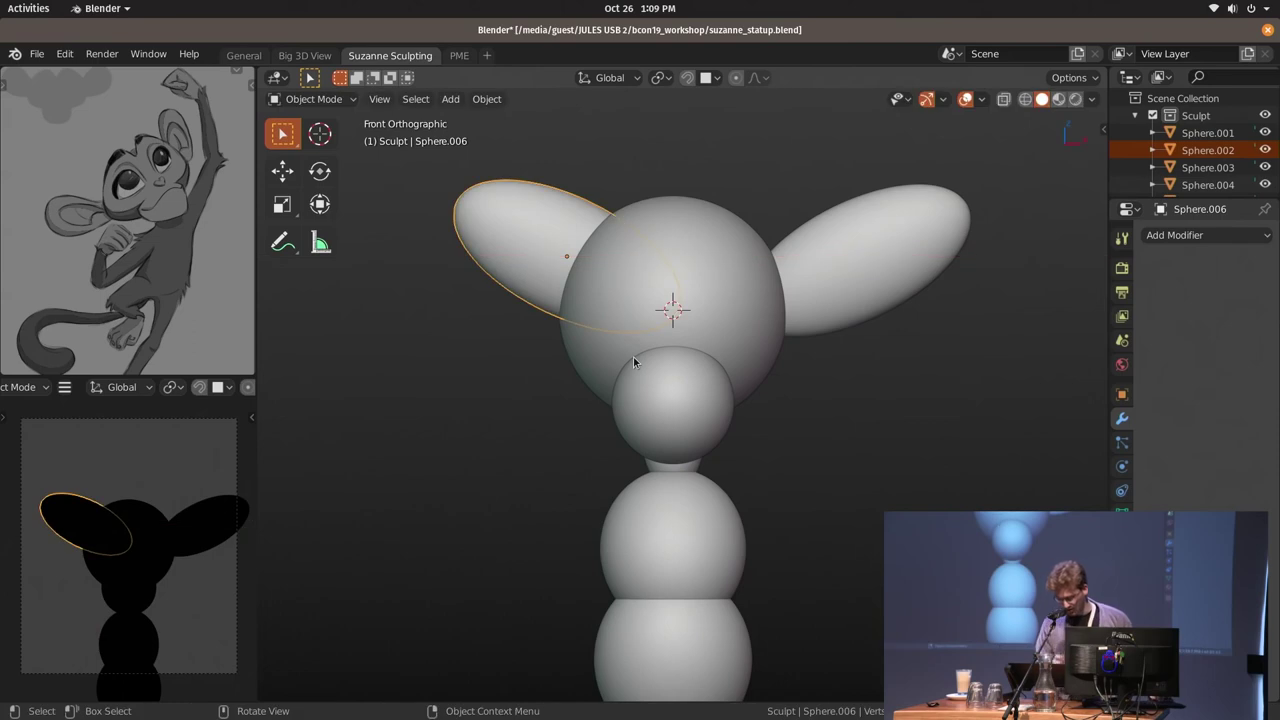
pyautogui.press('Delete')
# Duplicate the right ear, mirror it on X, and move it out to the head's left side
pyautogui.click(919, 300)
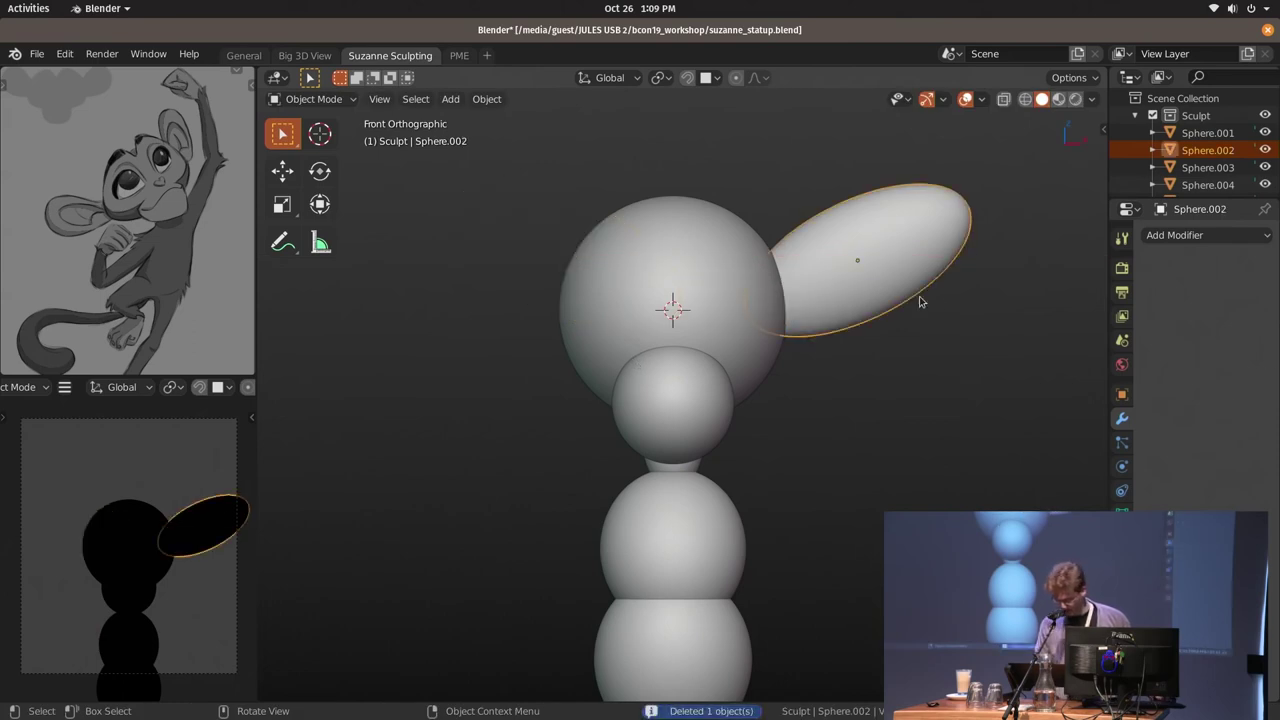
pyautogui.hotkey('shift', 'd')
pyautogui.click(611, 322)
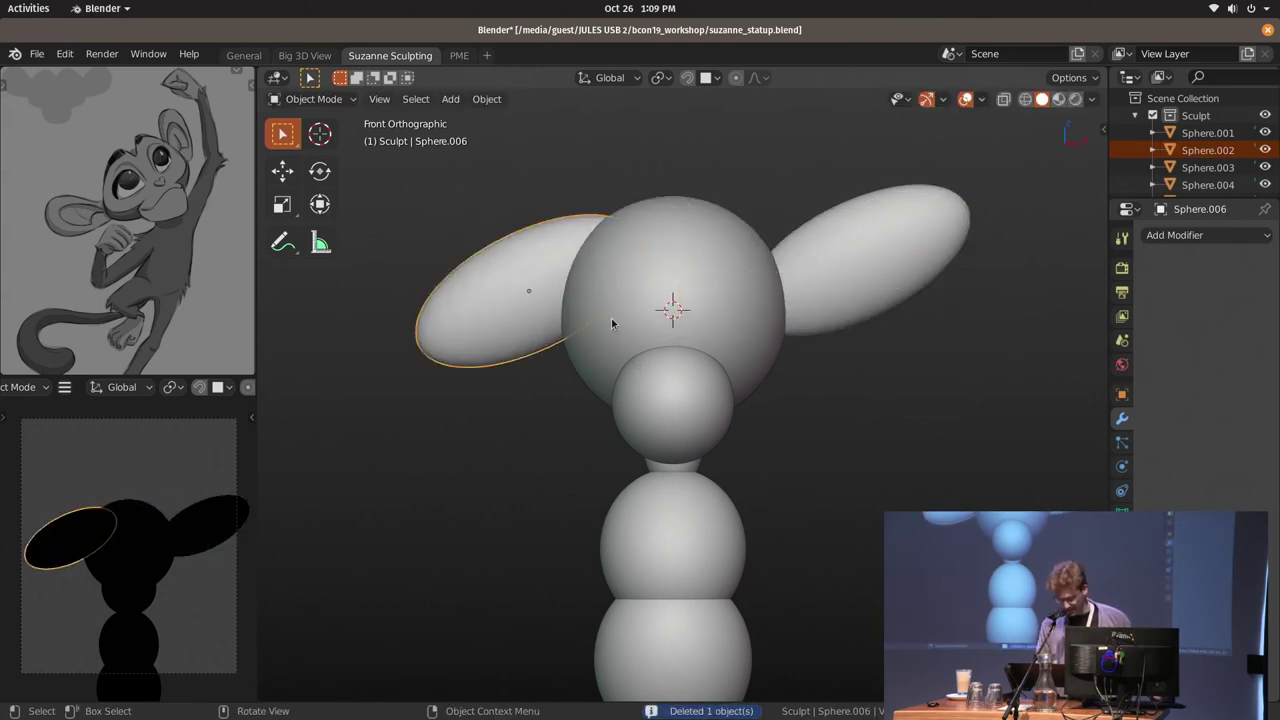
pyautogui.hotkey('ctrl', 'm')
pyautogui.press('x')
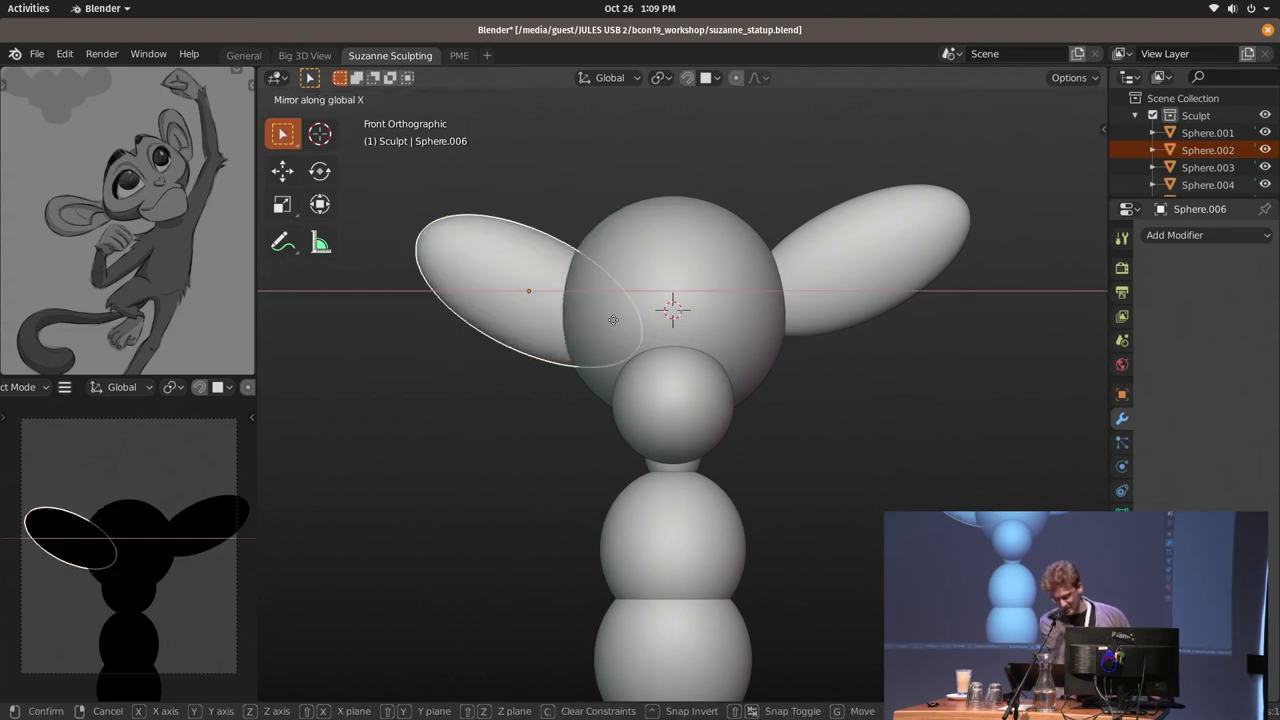
pyautogui.click(613, 319)
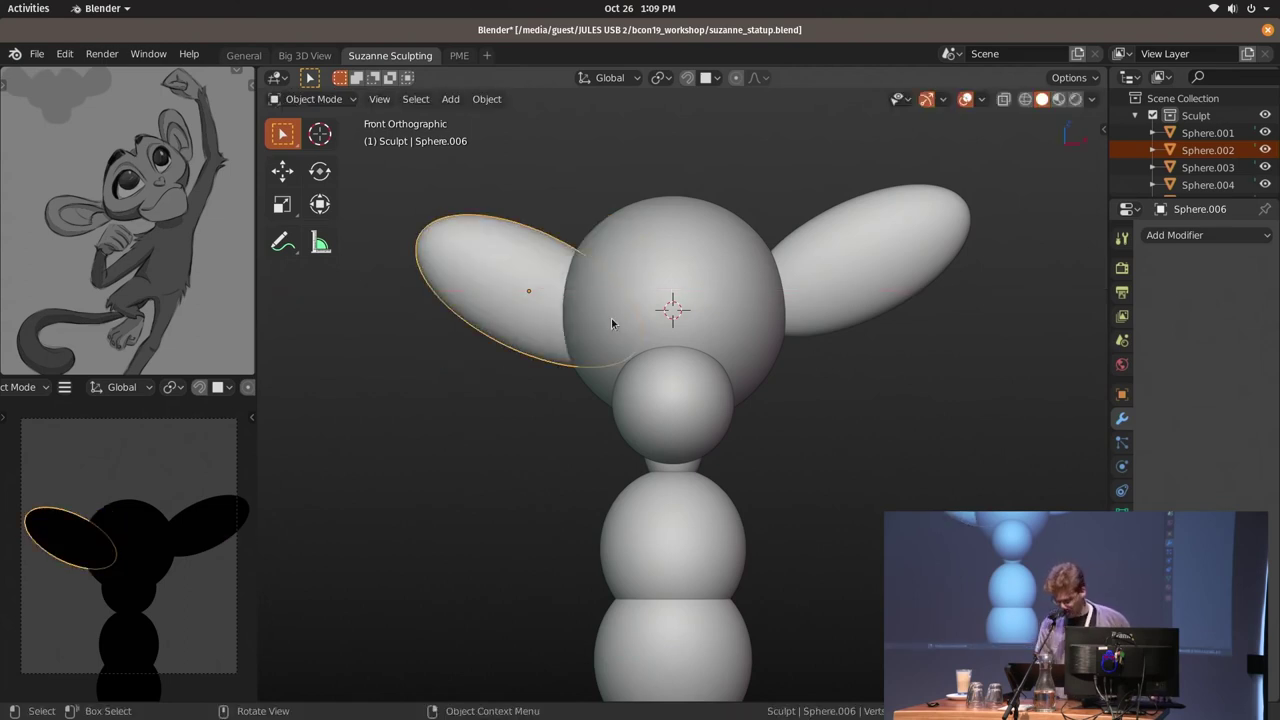
pyautogui.press('g')
pyautogui.click(756, 332)
pyautogui.press('g')
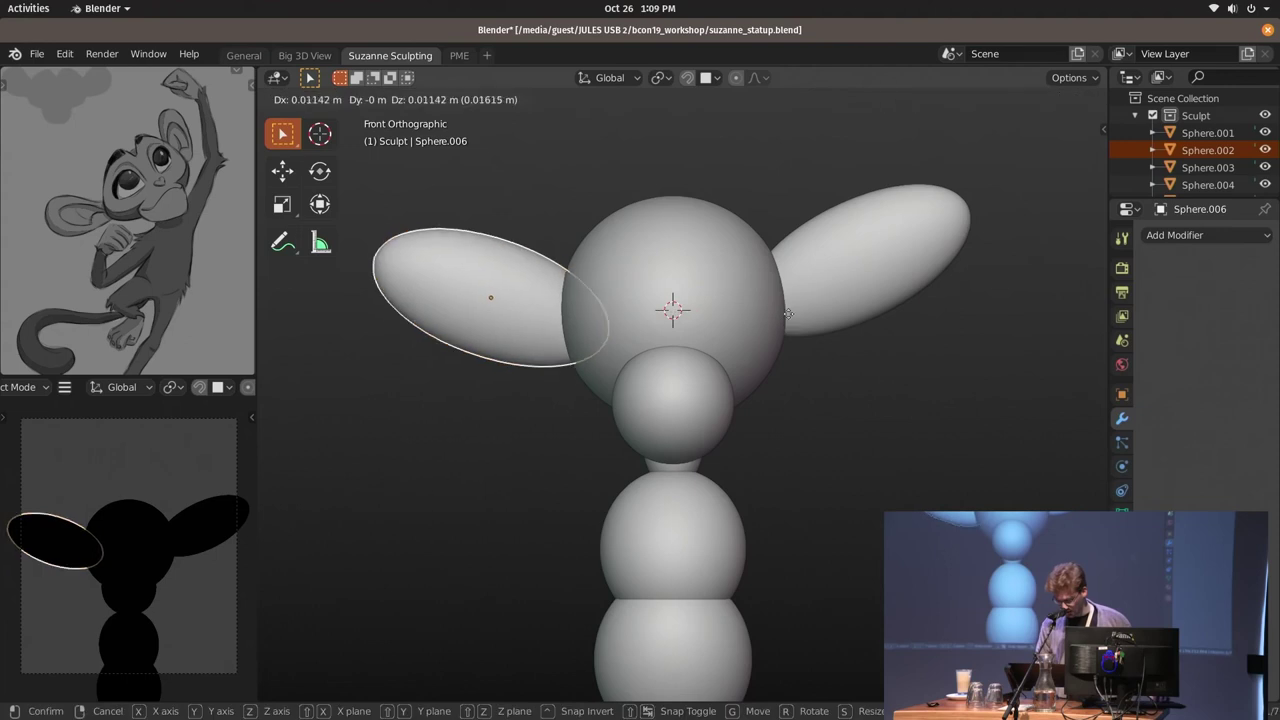
# Sculpt the right ear into a fuller lobe with an enlarged Snake Hook brush, then return to Object Mode
pyautogui.click(908, 251)
pyautogui.hotkey('ctrl', 'Tab')
pyautogui.press('k')
pyautogui.moveTo(857, 214)
pyautogui.mouseDown()
pyautogui.moveTo(880, 194)
pyautogui.moveTo(943, 214)
pyautogui.mouseUp()
pyautogui.hotkey('ctrl', 'z')
pyautogui.press('f')
pyautogui.click(929, 248)
pyautogui.hotkey('ctrl', 'Tab')
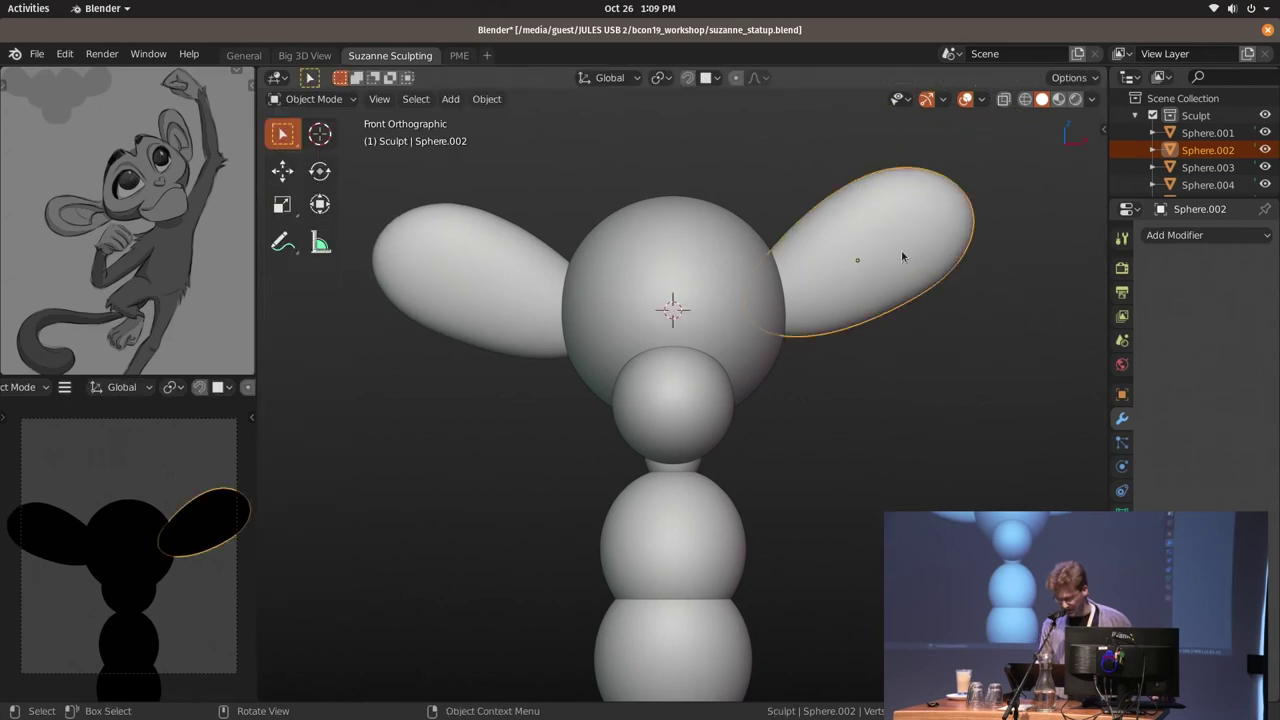
# Pan the view to recentre the sphere figure and deselect the right ear
pyautogui.keyDown('shift'); pyautogui.moveTo(885, 320); pyautogui.dragTo(858, 346, button='middle'); pyautogui.keyUp('shift')
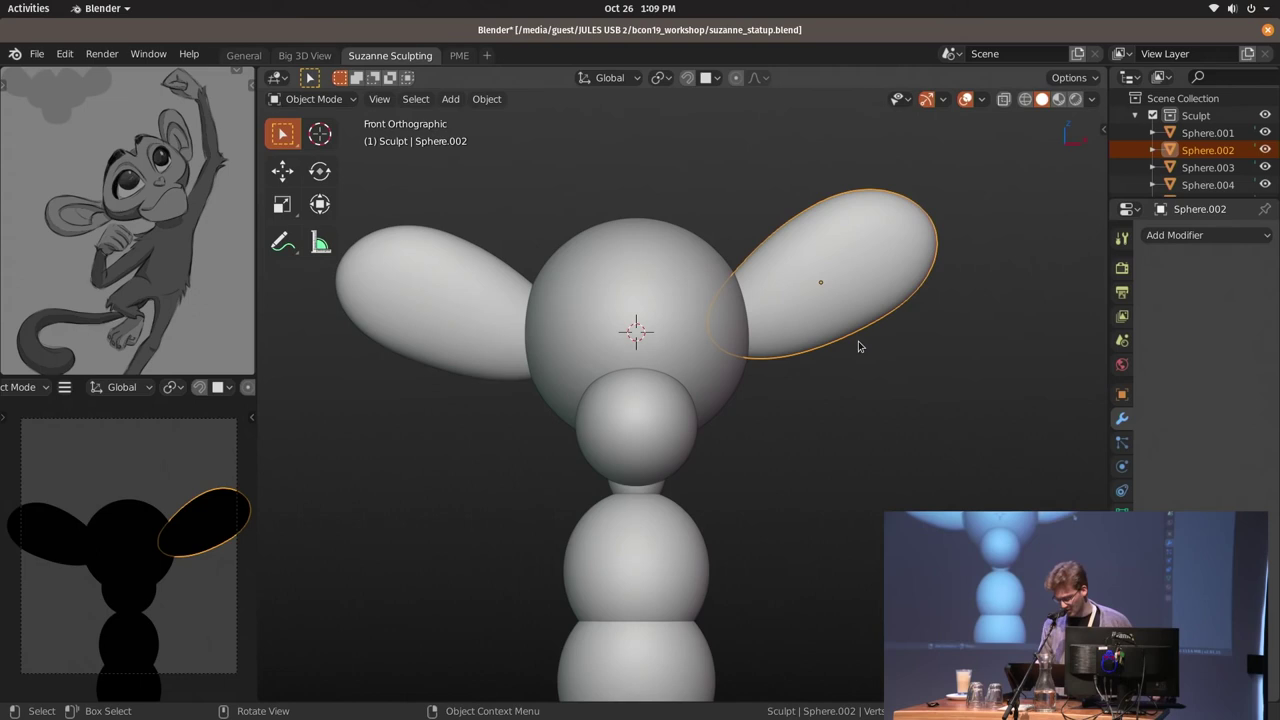
pyautogui.moveTo(776, 381)
pyautogui.keyDown('shift'); pyautogui.mouseDown(button='middle')
pyautogui.moveTo(811, 323)
pyautogui.moveTo(742, 380)
pyautogui.mouseUp(button='middle'); pyautogui.keyUp('shift')
pyautogui.click(790, 335)
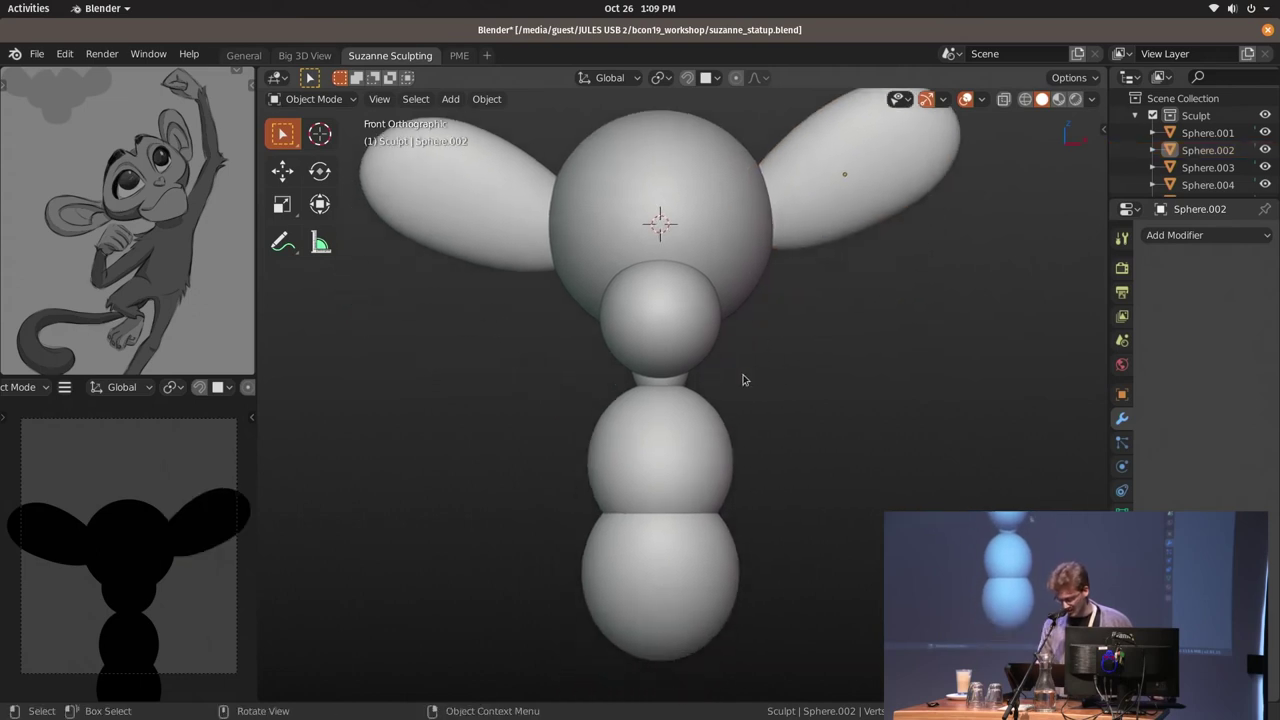
pyautogui.moveTo(724, 447)
pyautogui.keyDown('shift'); pyautogui.mouseDown(button='middle')
pyautogui.moveTo(751, 289)
pyautogui.moveTo(717, 323)
pyautogui.moveTo(723, 283)
pyautogui.moveTo(716, 365)
pyautogui.moveTo(719, 336)
pyautogui.mouseUp(button='middle'); pyautogui.keyUp('shift')
# Select every sphere, scale the whole figure down, and raise it along Z
pyautogui.scroll(-2, 163, 591)
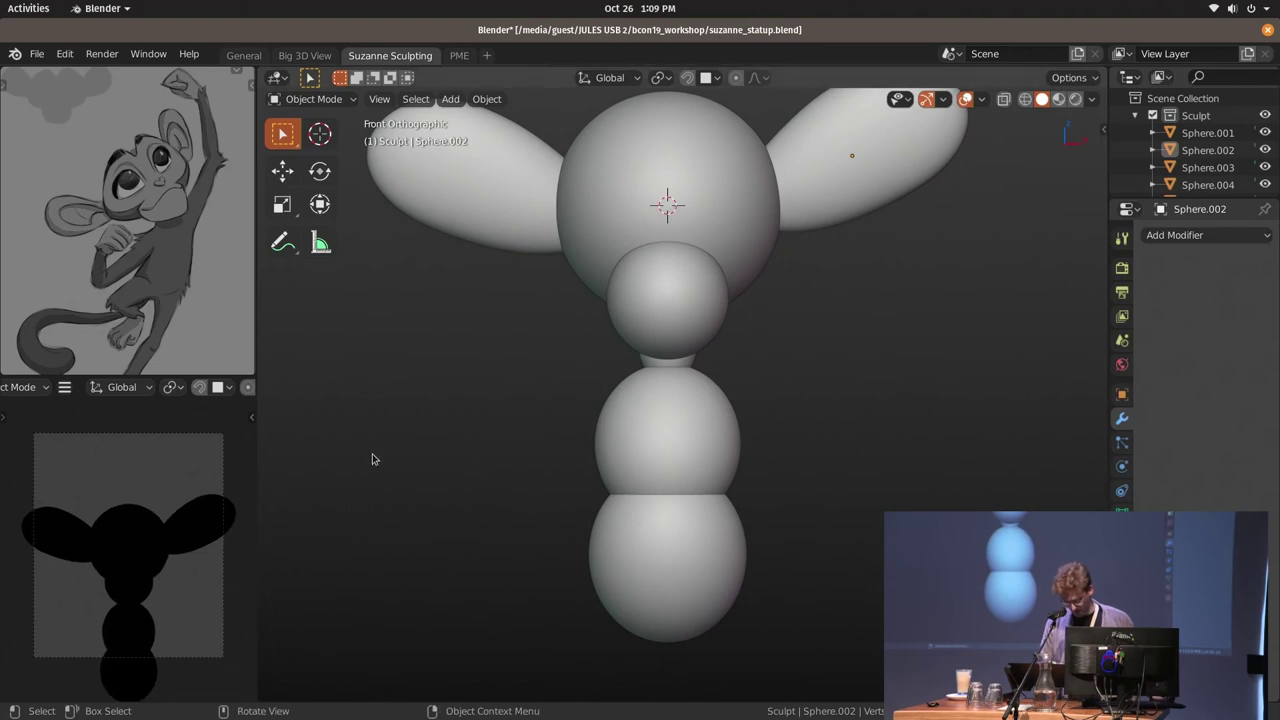
pyautogui.press('a')
pyautogui.press('s')
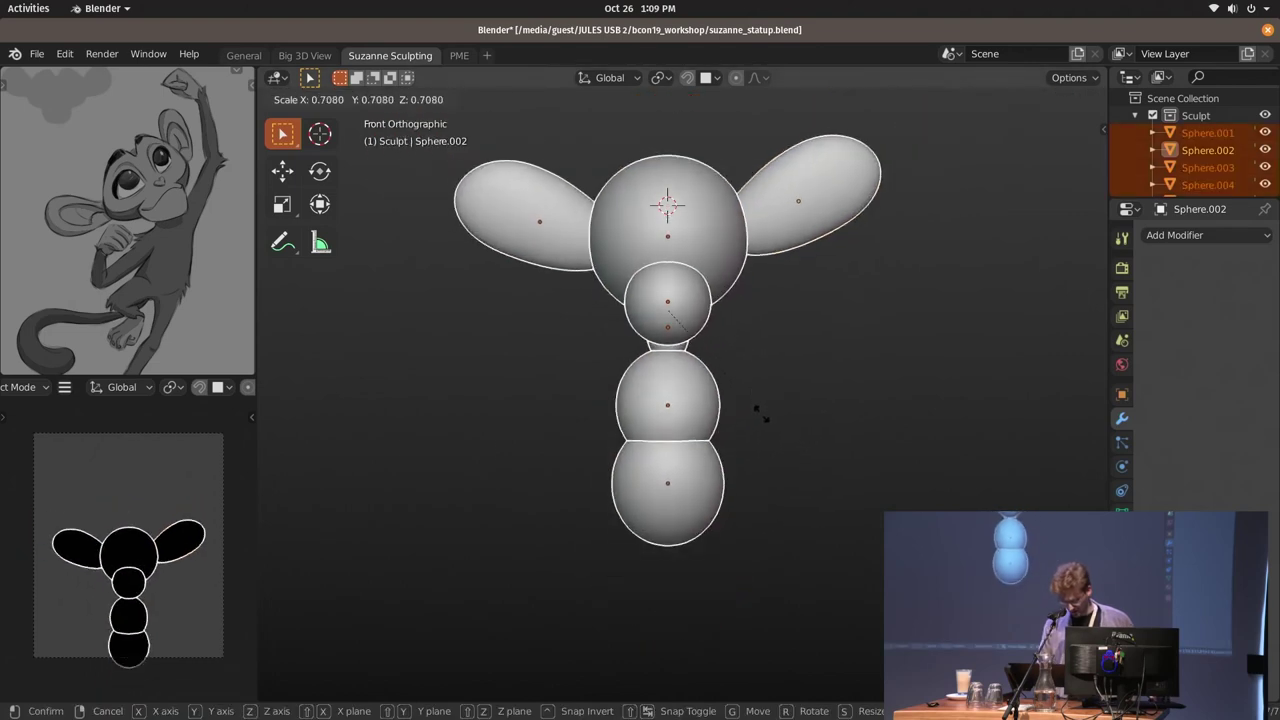
pyautogui.click(758, 414)
pyautogui.press('g')
pyautogui.press('z')
pyautogui.click(671, 349)
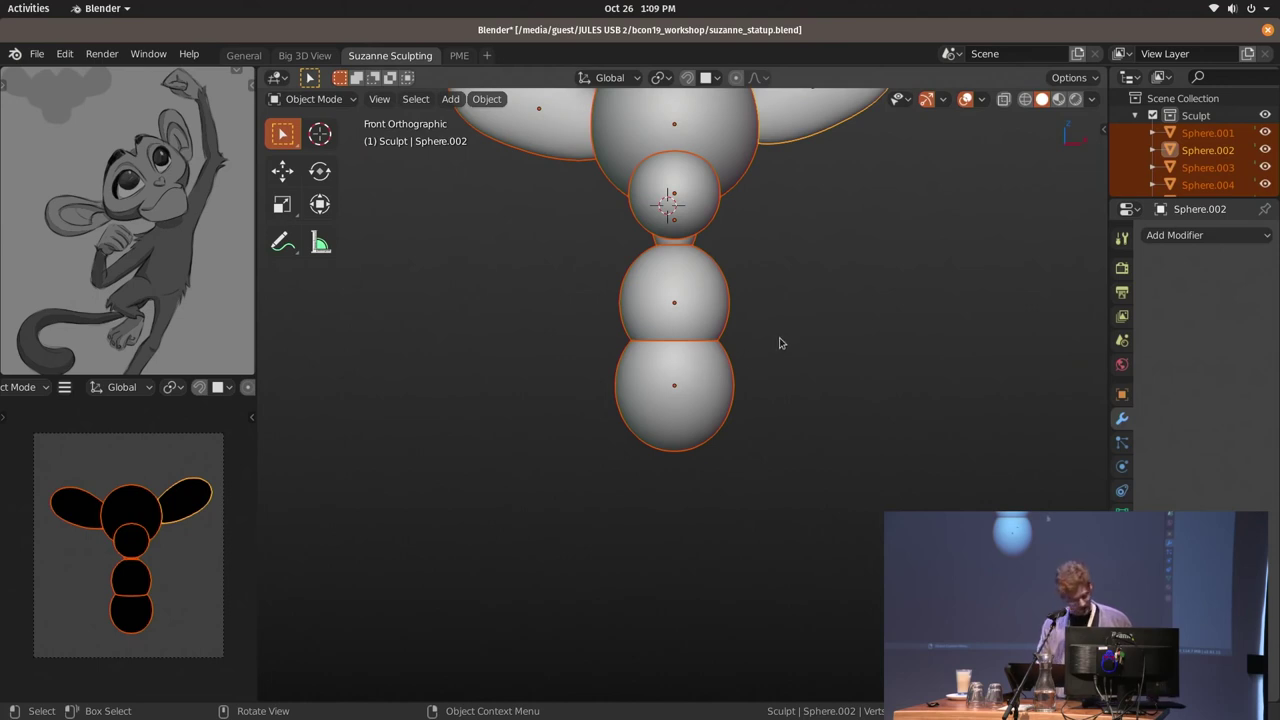
# Switch to perspective, frame the selected spheres, and look through the scene camera
pyautogui.press('`')
pyautogui.click(771, 394)
pyautogui.press('`')
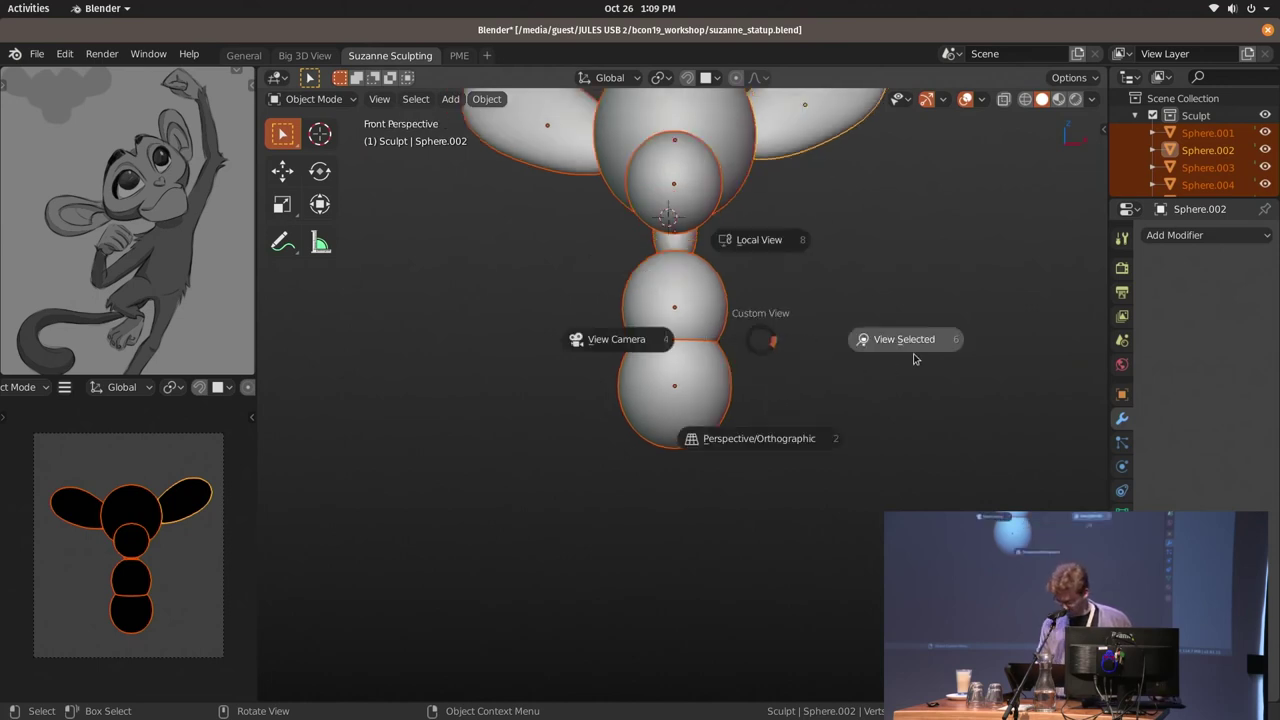
pyautogui.click(914, 357)
pyautogui.press('`')
pyautogui.click(700, 354)
pyautogui.moveTo(757, 374); pyautogui.dragTo(778, 380, button='middle')
pyautogui.press('KP_0')
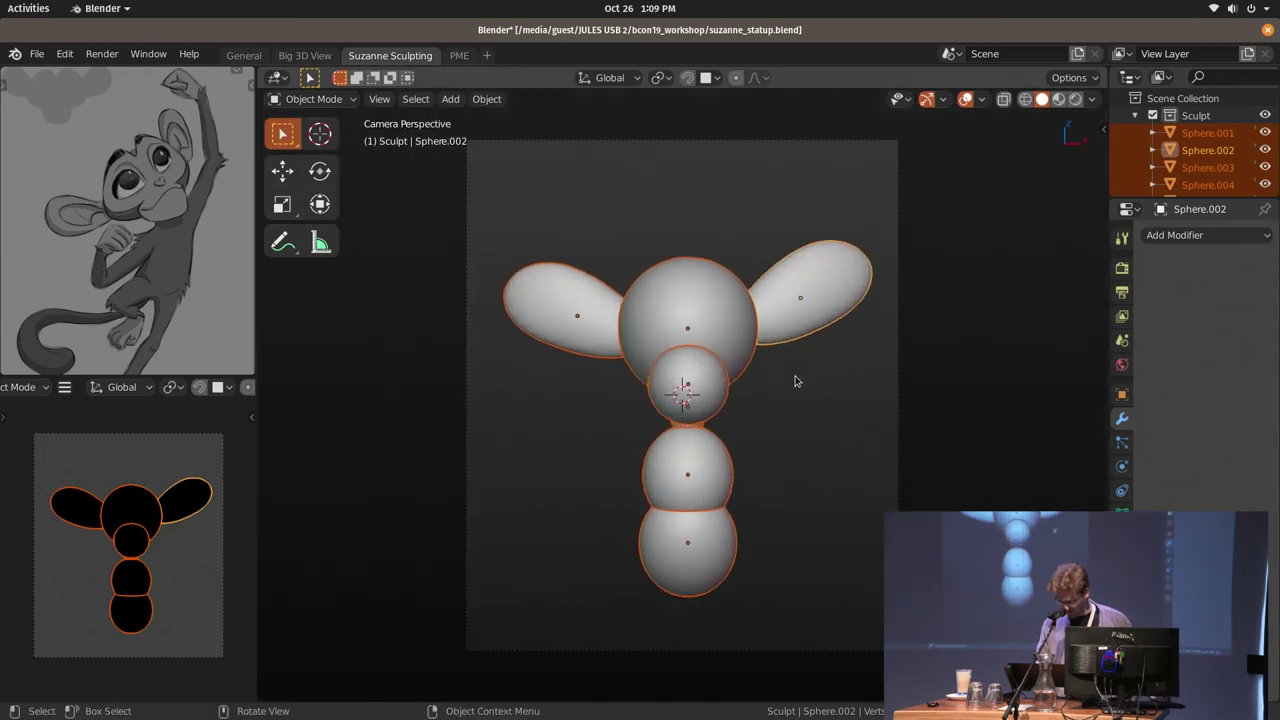
# Rotate the whole figure with free trackball rotation into a leaning pose
pyautogui.press('r')
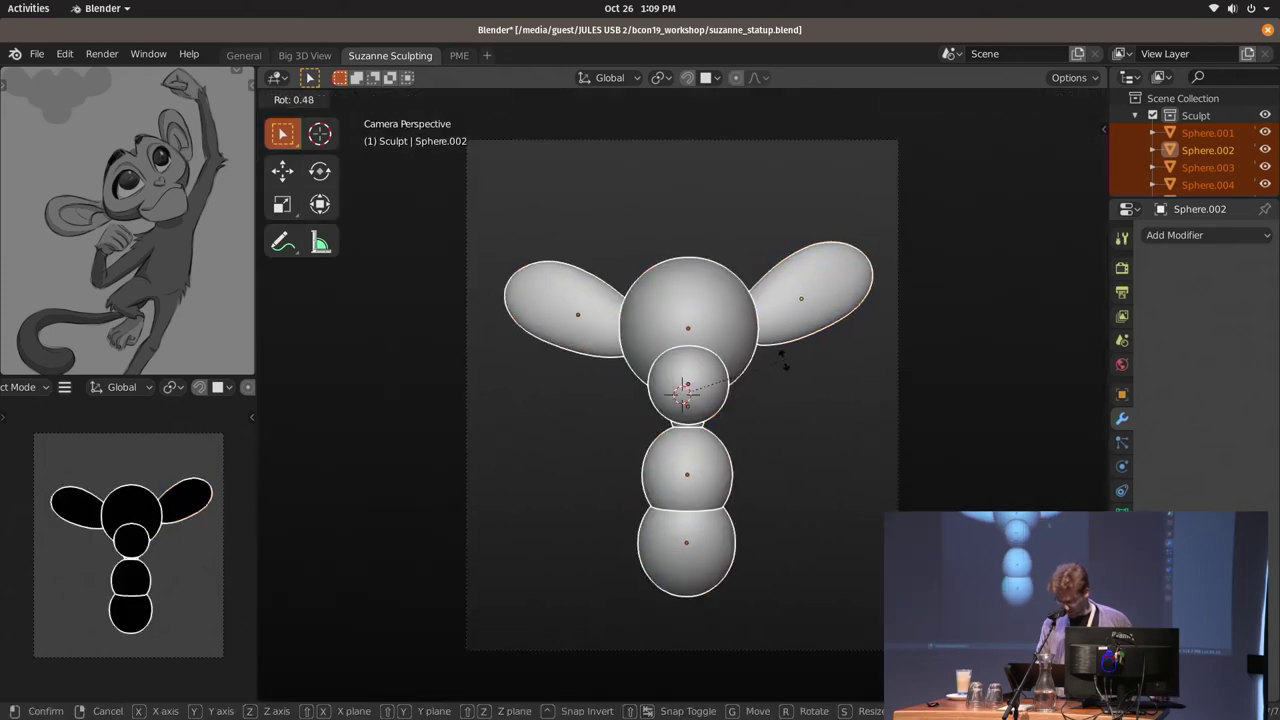
pyautogui.press('r')
pyautogui.press('g')
pyautogui.press('r')
pyautogui.click(829, 327)
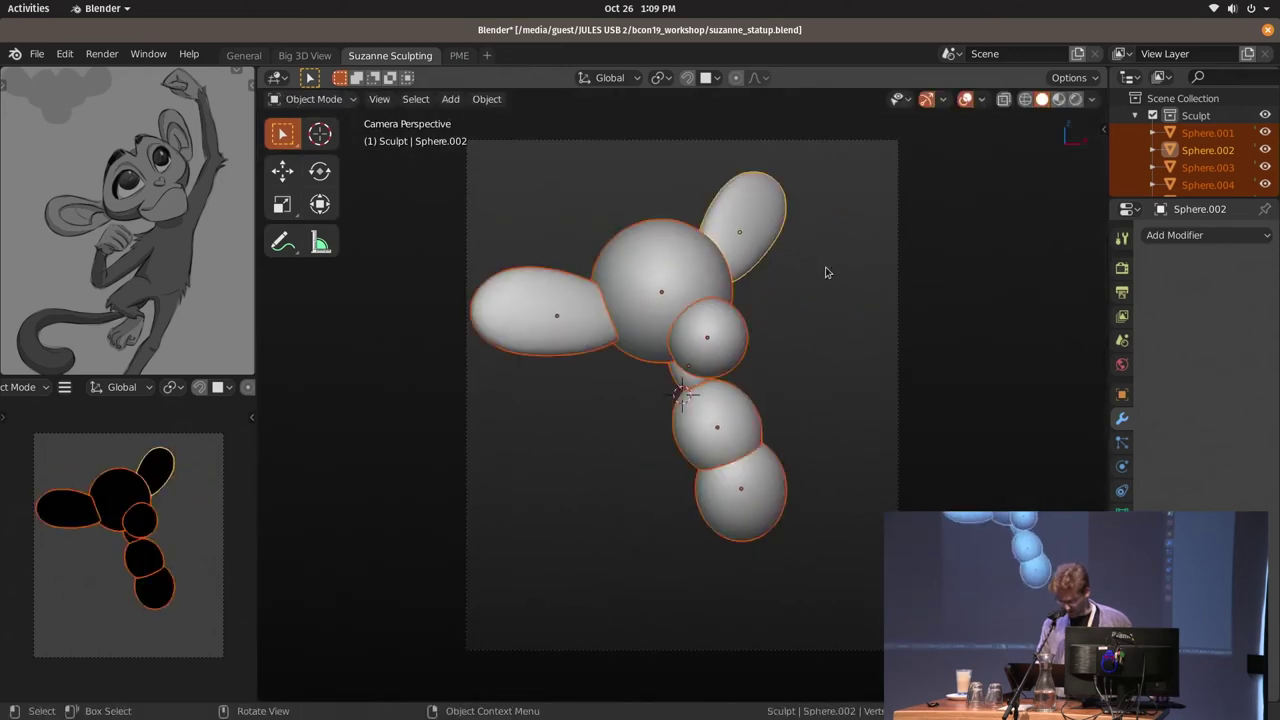
pyautogui.press('s')
pyautogui.press('g')
pyautogui.press('r')
pyautogui.press('r')
pyautogui.click(843, 329)
pyautogui.press('r')
pyautogui.click(843, 321)
# Box-select the two lower body spheres and rotate them into a slight bend
pyautogui.moveTo(697, 402); pyautogui.dragTo(795, 510)
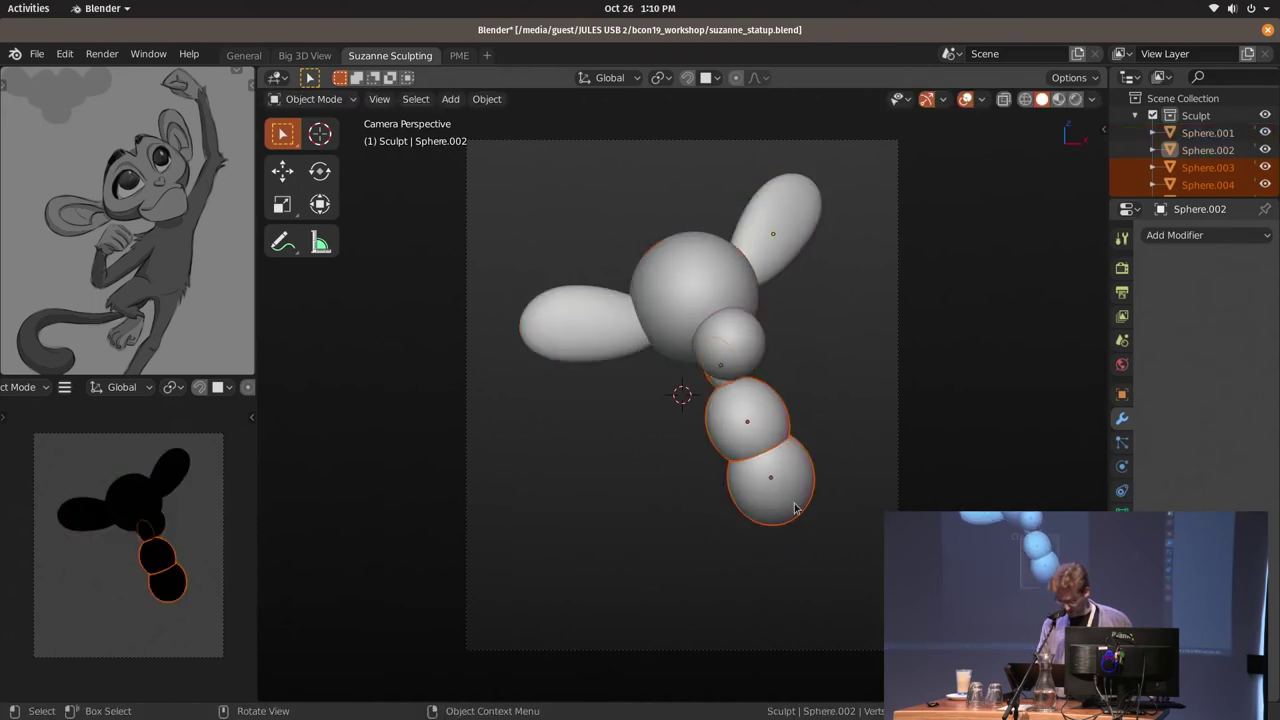
pyautogui.press('r')
pyautogui.click(806, 451)
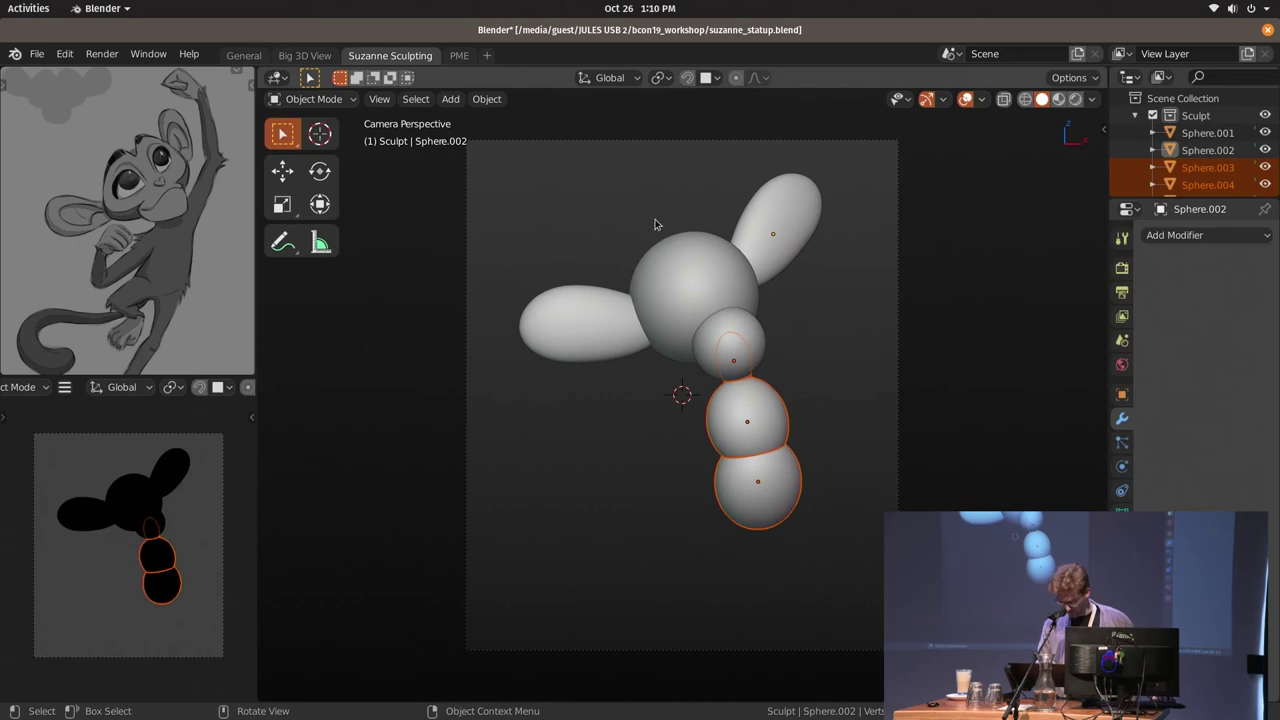
pyautogui.click(664, 78)
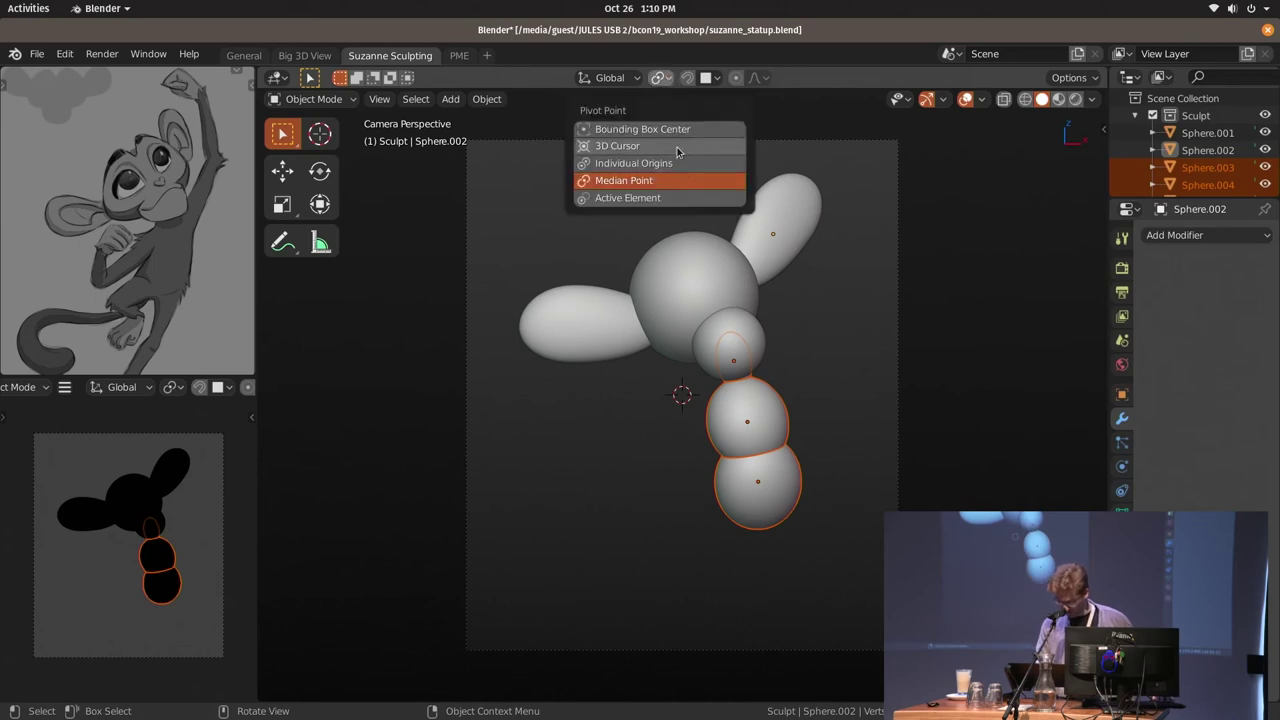
# Set the pivot to Active Element and rotate the body spheres back under the head
pyautogui.click(672, 198)
pyautogui.press('r')
pyautogui.click(734, 373)
pyautogui.moveTo(745, 402); pyautogui.dragTo(734, 389, button='middle')
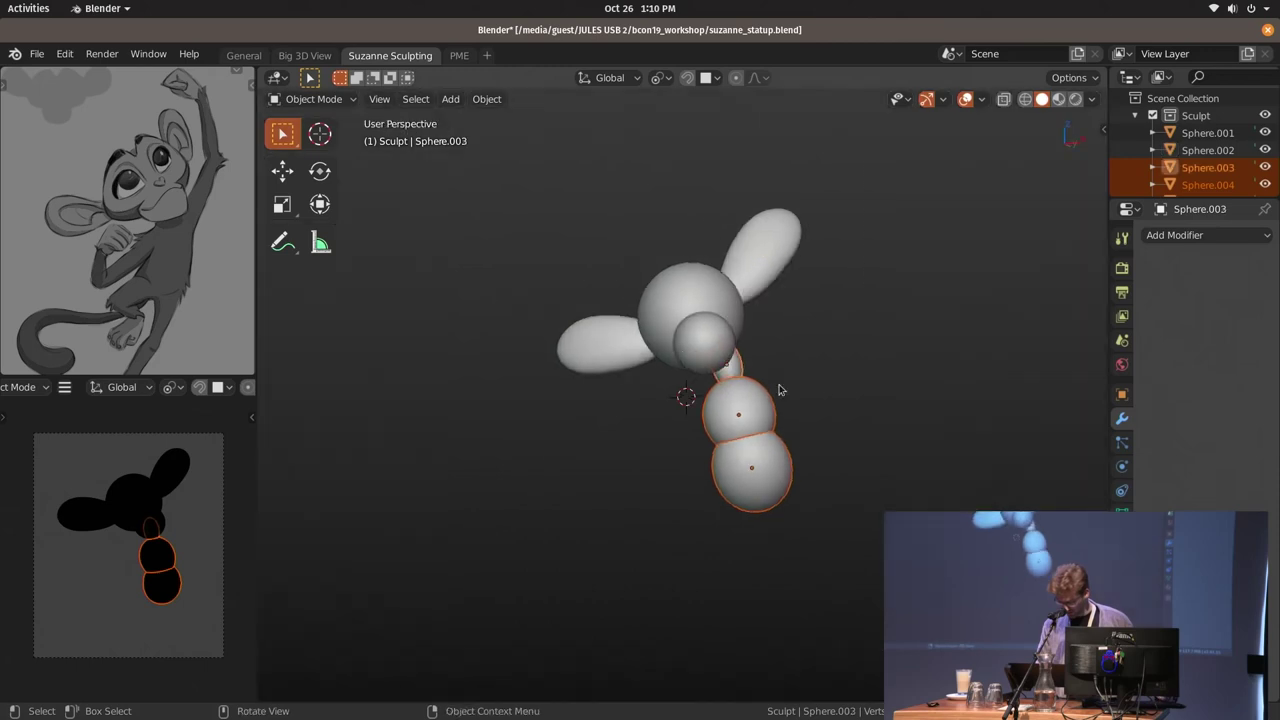
pyautogui.press('`')
pyautogui.click(820, 246)
pyautogui.press('`')
pyautogui.click(820, 246)
pyautogui.press('KP_0')
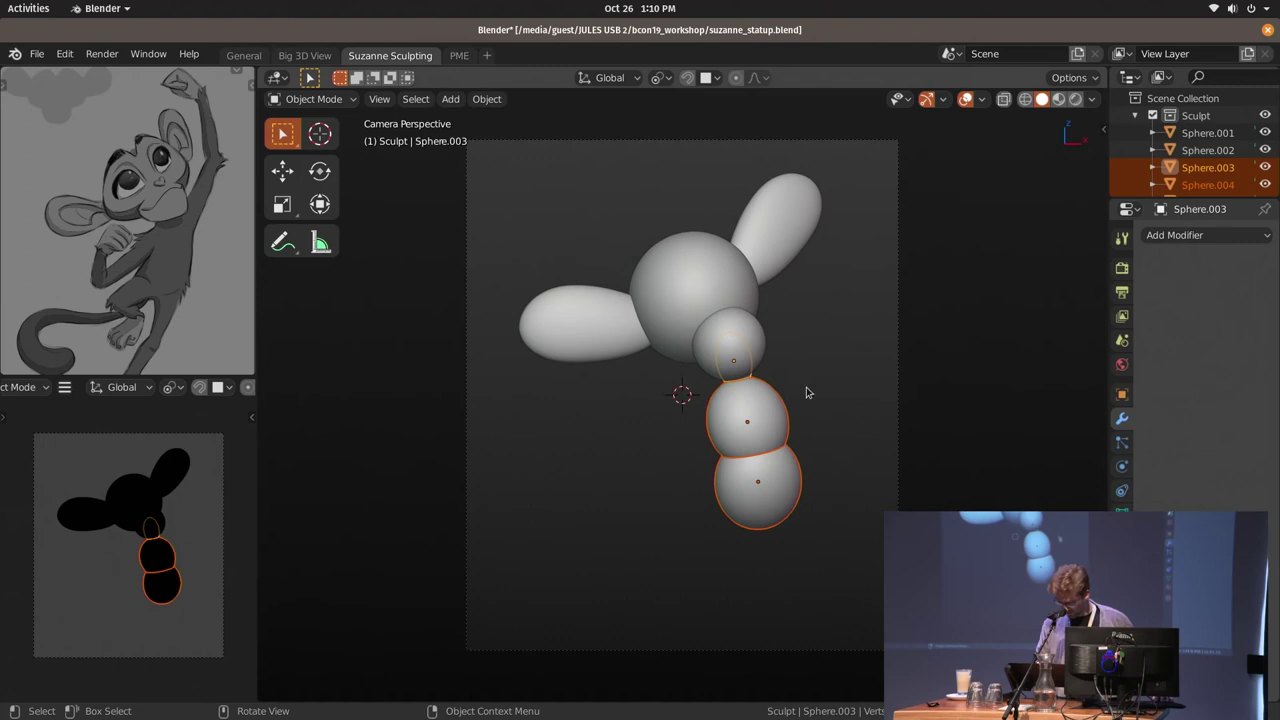
# Make the bottom sphere active and move the body spheres to the left
pyautogui.press('g')
pyautogui.click(800, 397)
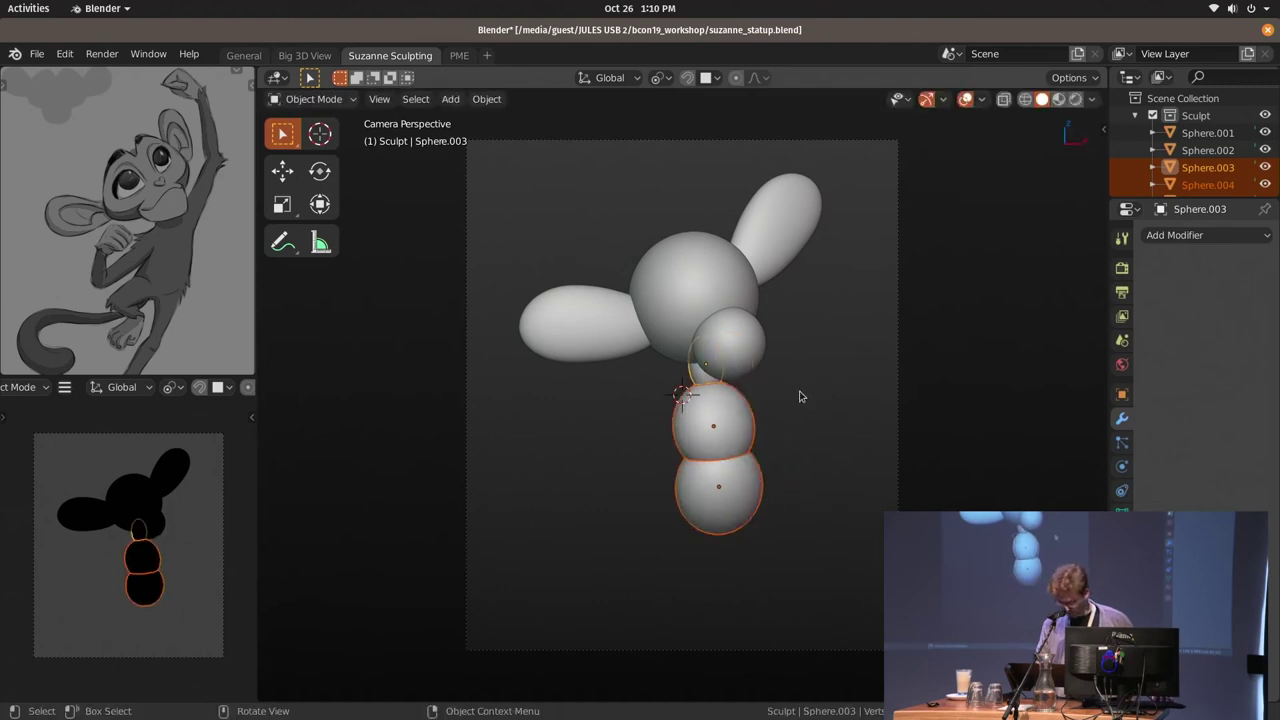
pyautogui.keyDown('shift'); pyautogui.click(720, 435); pyautogui.keyUp('shift')
pyautogui.press('g')
pyautogui.rightClick(823, 429)
pyautogui.press('g')
pyautogui.click(812, 458)
pyautogui.press('g')
# Tilt the upright ear and reposition it higher against the head sphere
pyautogui.click(775, 274)
pyautogui.press('r')
pyautogui.click(826, 291)
pyautogui.press('r')
pyautogui.click(813, 303)
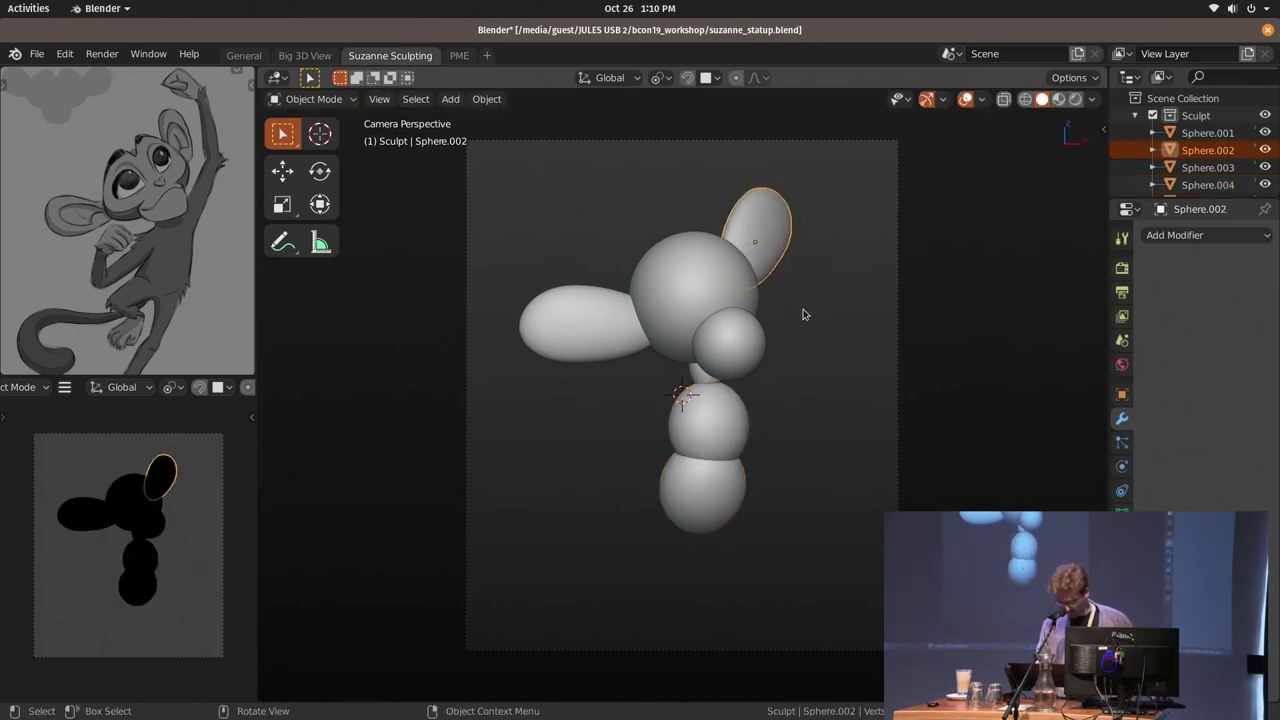
pyautogui.press('g')
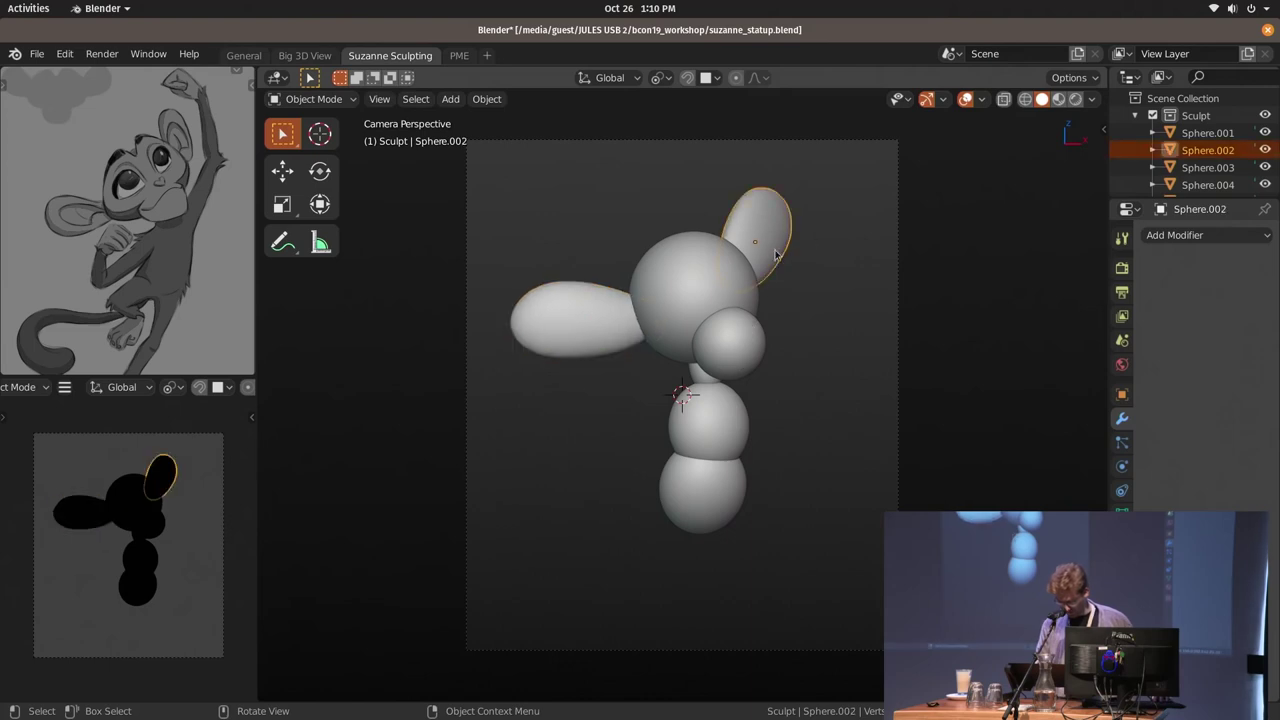
pyautogui.moveTo(757, 274)
pyautogui.mouseDown(button='middle')
pyautogui.moveTo(709, 278)
pyautogui.moveTo(737, 322)
pyautogui.mouseUp(button='middle')
pyautogui.press('g')
pyautogui.press('Escape')
# Return to the camera view and shift the framing so the figure sits higher
pyautogui.press('`')
pyautogui.click(740, 325)
pyautogui.keyDown('shift'); pyautogui.moveTo(765, 372); pyautogui.dragTo(731, 316, button='middle'); pyautogui.keyUp('shift')
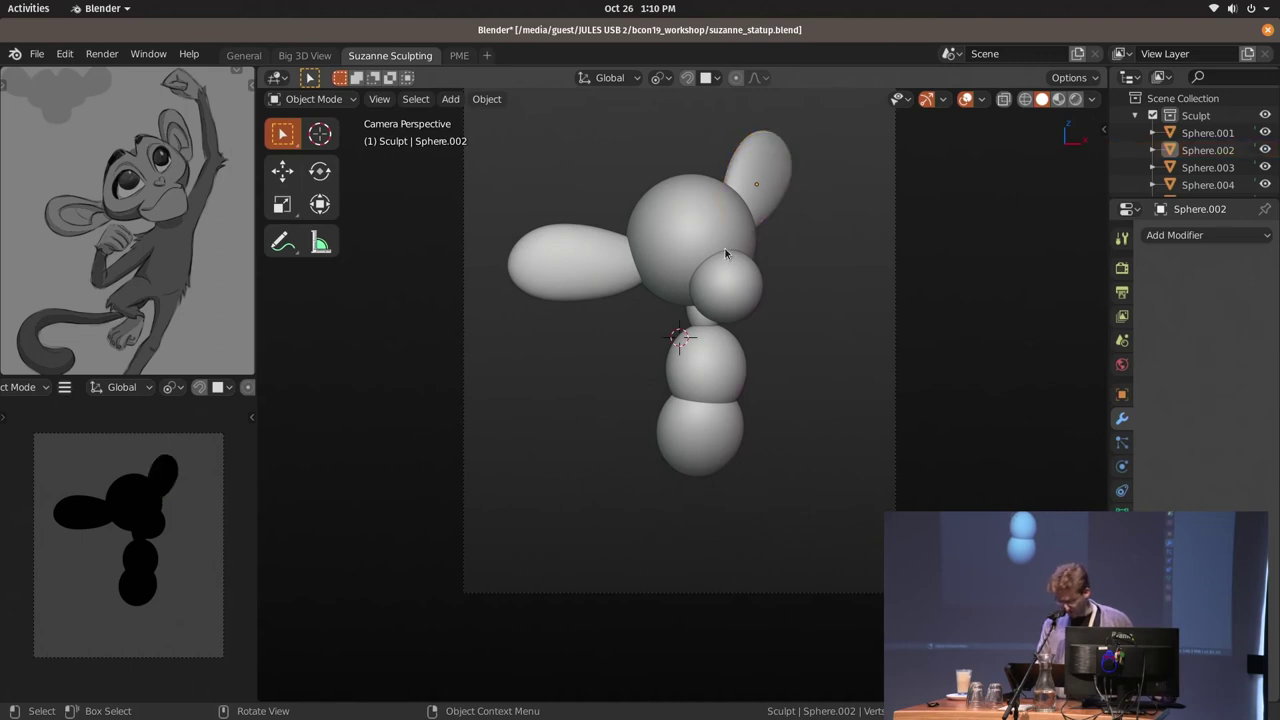
# Place the 3D cursor beside the upper body and add a small, scaled and rotated sphere there
pyautogui.moveTo(775, 378); pyautogui.dragTo(790, 391, button='middle')
pyautogui.keyDown('shift'); pyautogui.rightClick(735, 405); pyautogui.keyUp('shift')
pyautogui.hotkey('shift', 'a')
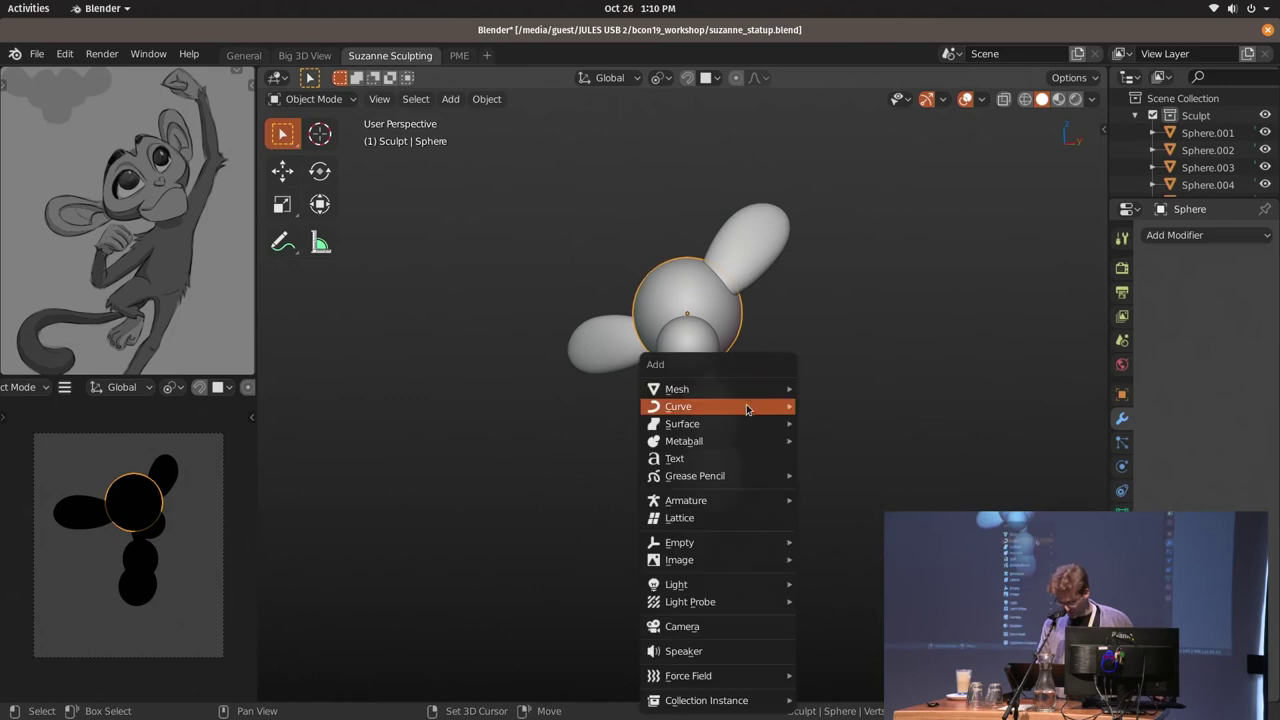
pyautogui.press('Escape')
pyautogui.hotkey('shift', 'd')
pyautogui.click(770, 422)
pyautogui.press('s')
pyautogui.click(780, 428)
pyautogui.press('r')
pyautogui.click(788, 408)
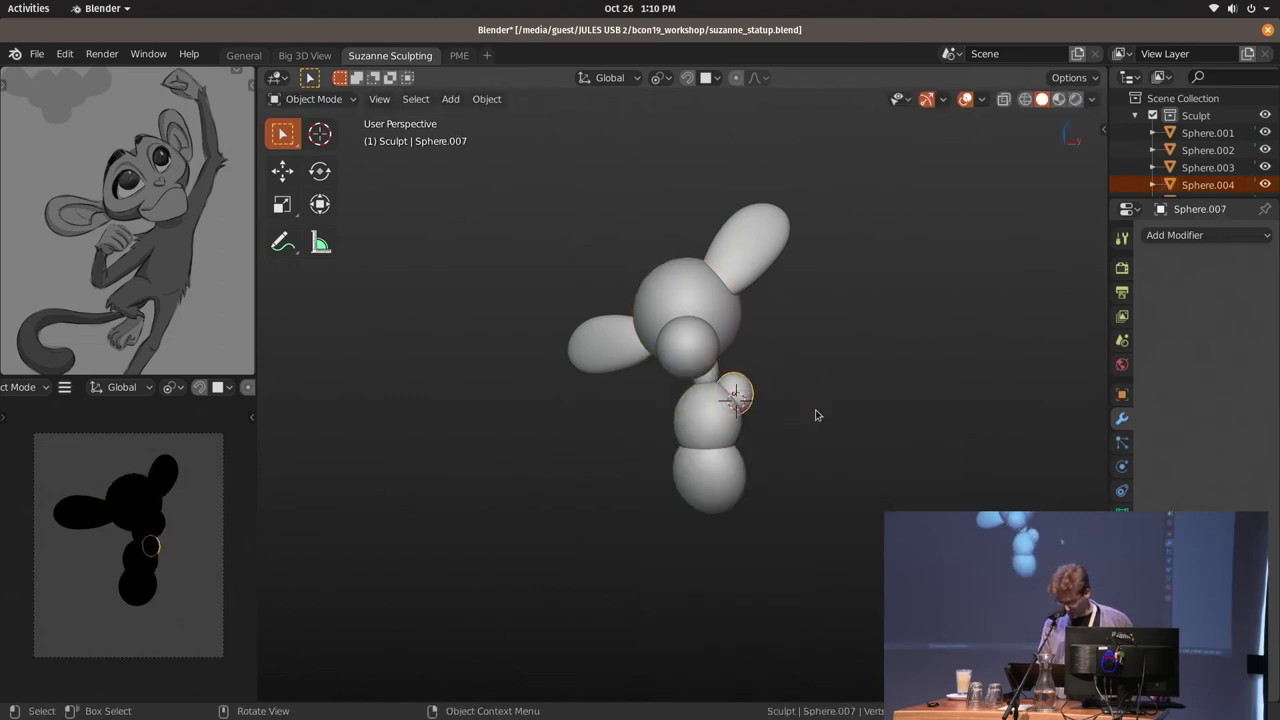
# Duplicate the small sphere onto the left side of the upper body
pyautogui.moveTo(770, 405); pyautogui.dragTo(843, 397, button='middle')
pyautogui.hotkey('shift', 'd')
pyautogui.click(785, 402)
pyautogui.press('g')
pyautogui.click(772, 410)
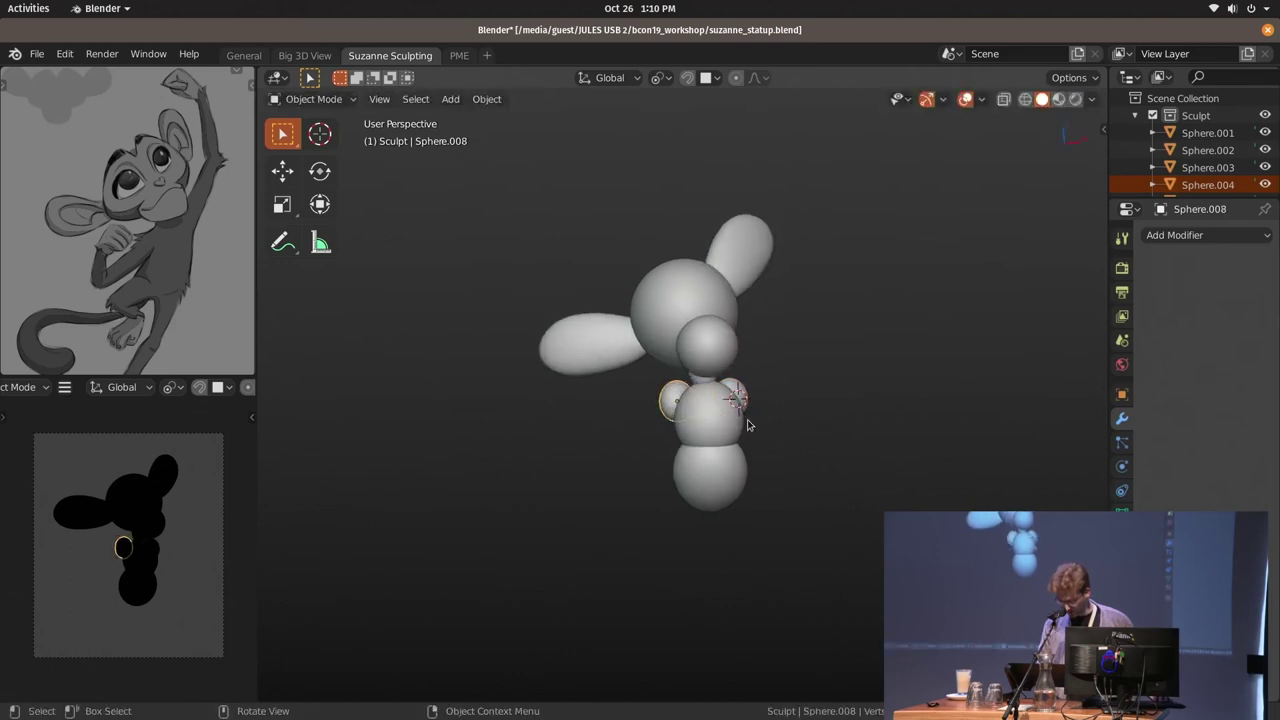
# Duplicate a large body sphere to the right and try stretching it along X, then cancel
pyautogui.moveTo(772, 408); pyautogui.dragTo(775, 404, button='middle')
pyautogui.scroll(2, 775, 404)
pyautogui.scroll(2, 726, 426)
pyautogui.click(705, 250)
pyautogui.hotkey('shift', 'd')
pyautogui.click(819, 306)
pyautogui.moveTo(819, 306); pyautogui.dragTo(805, 375, button='middle')
pyautogui.press('s')
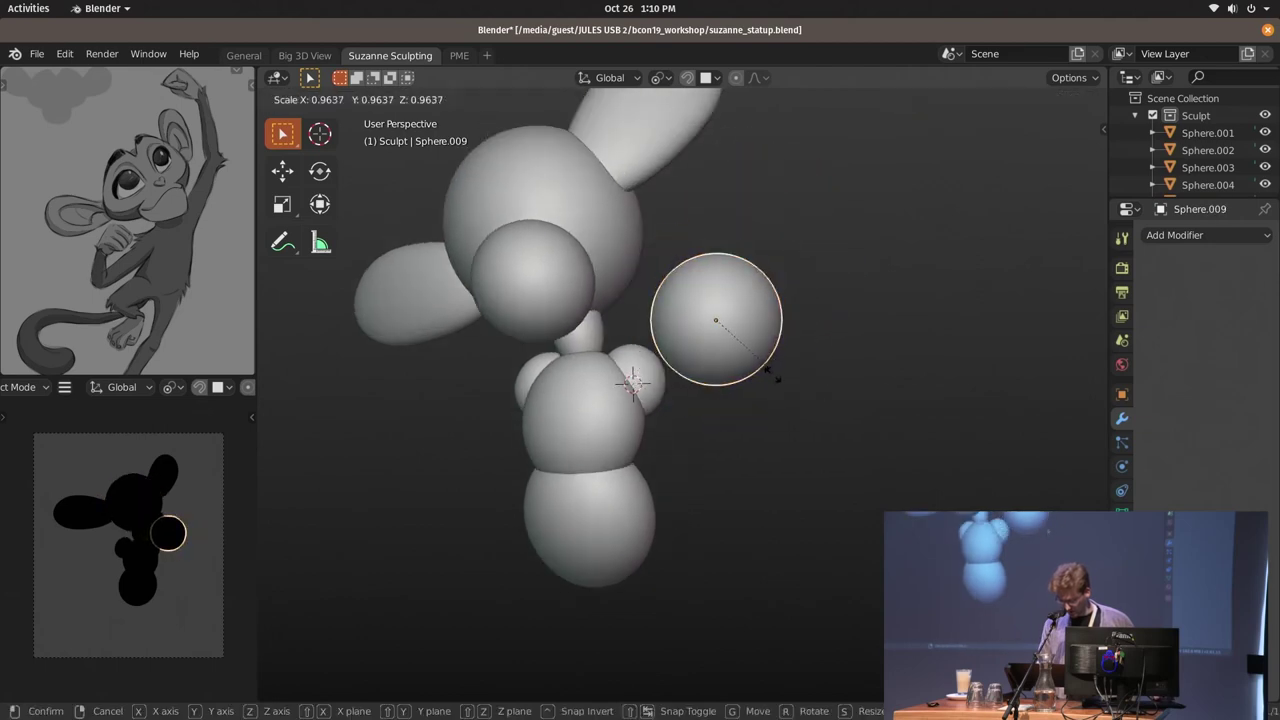
pyautogui.press('x')
pyautogui.press('Escape')
# From the left side view, delete the copied large sphere
pyautogui.press('ctrl+KP_3')
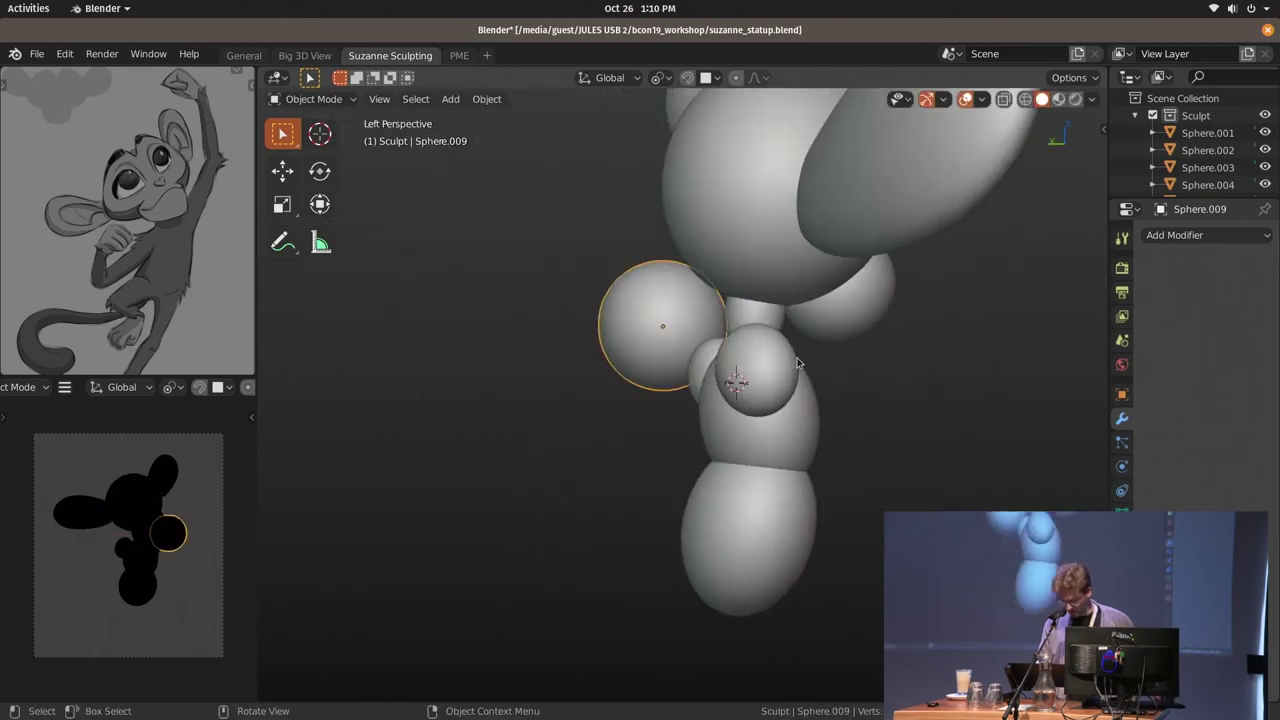
pyautogui.press('x')
pyautogui.click(810, 366)
pyautogui.moveTo(810, 366)
pyautogui.mouseDown(button='middle')
pyautogui.moveTo(651, 383)
pyautogui.moveTo(656, 369)
pyautogui.mouseUp(button='middle')
pyautogui.hotkey('shift', 'a')
pyautogui.press('Escape')
# Add a UV sphere, stretch it along X into a long ellipsoid, then shrink and tilt it
pyautogui.hotkey('shift', 'a')
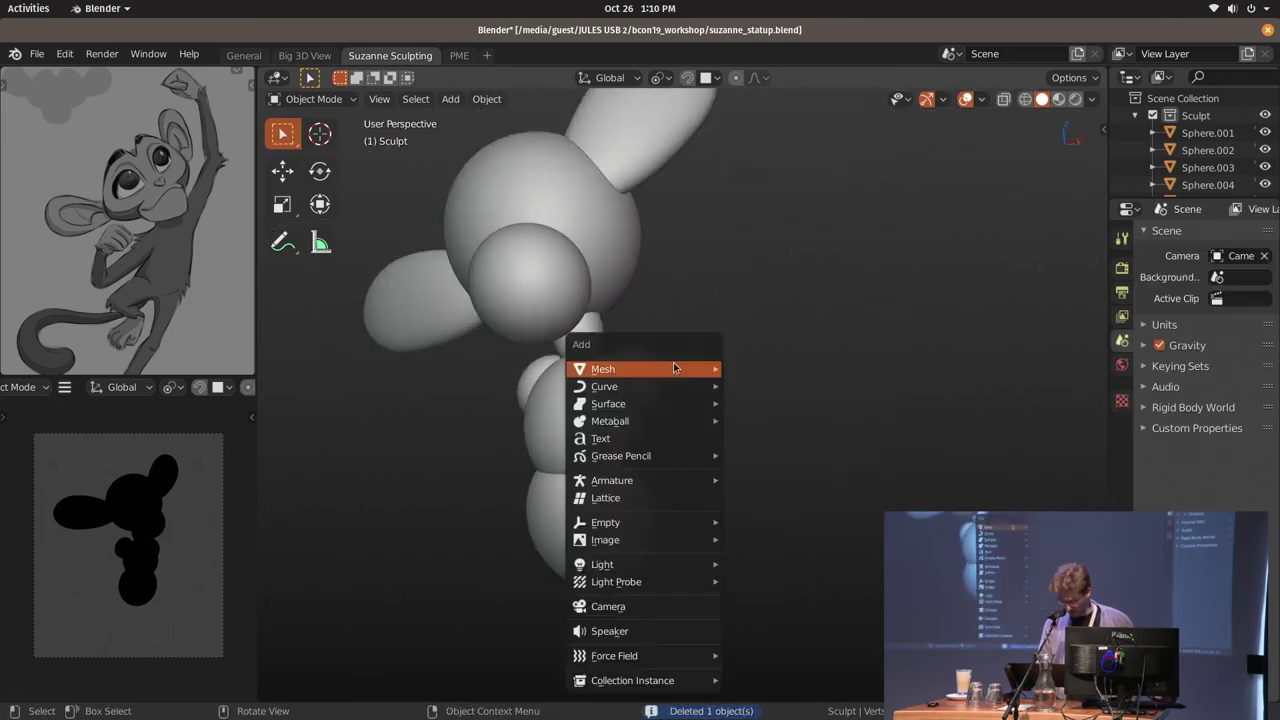
pyautogui.click(791, 421)
pyautogui.press('s')
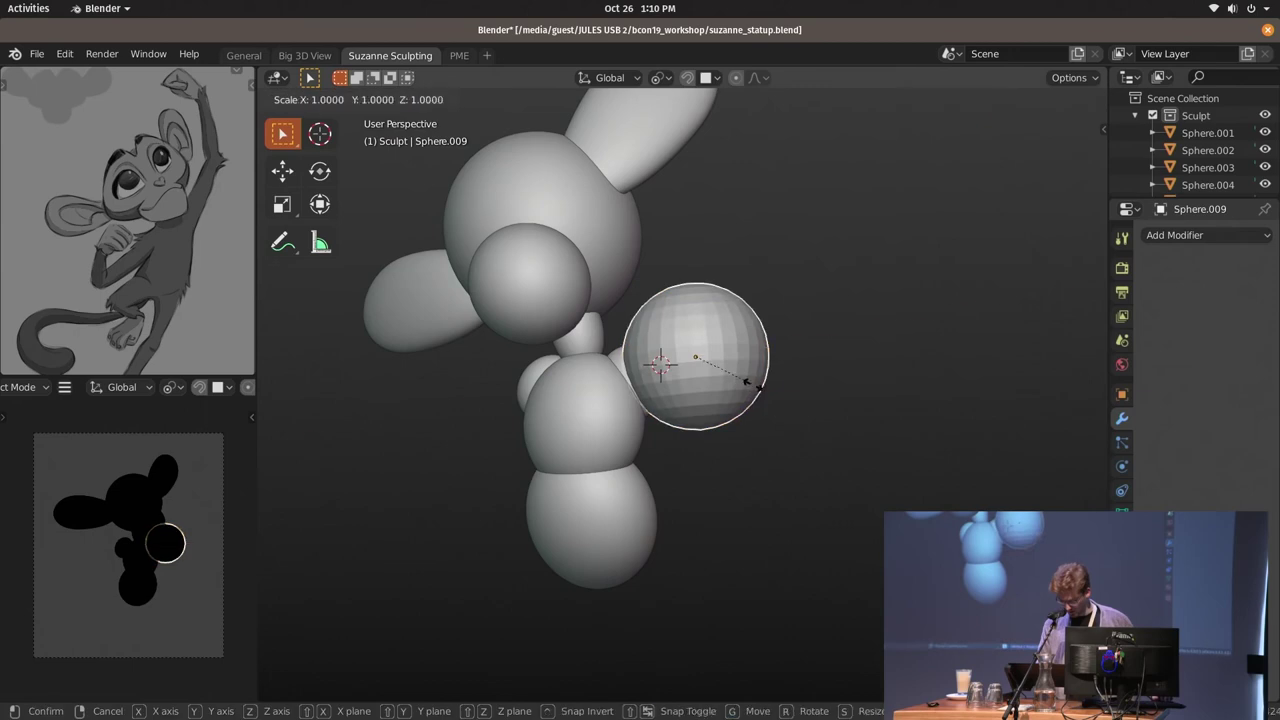
pyautogui.press('x')
pyautogui.click(910, 400)
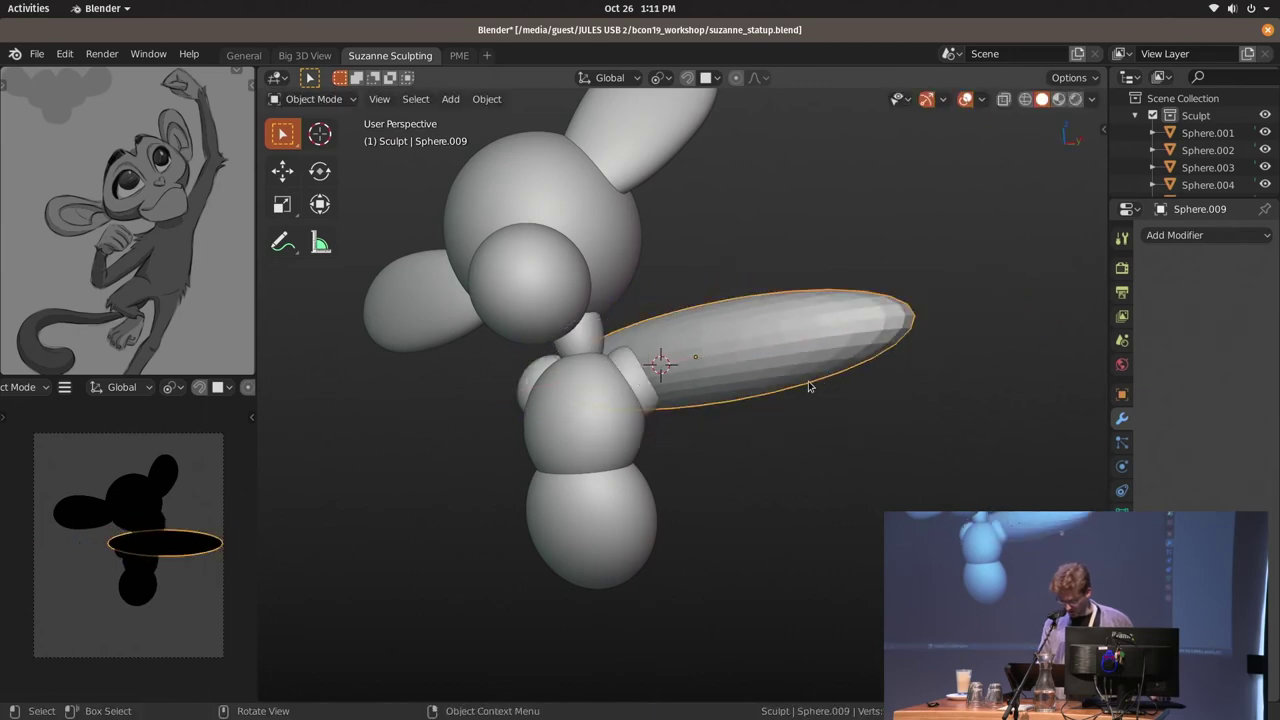
pyautogui.press('s')
pyautogui.press('r')
pyautogui.click(790, 382)
# Move the long ellipsoid against the shoulder sphere
pyautogui.rightClick(775, 358)
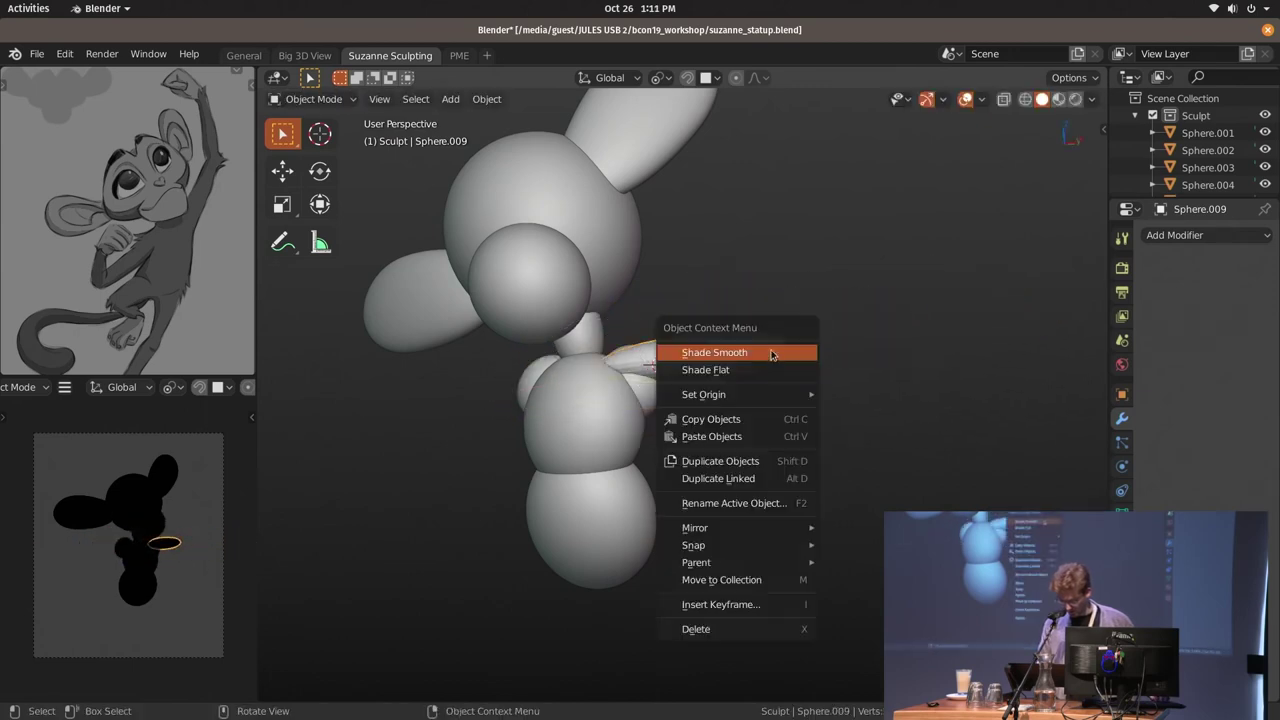
pyautogui.scroll(5, 757, 371)
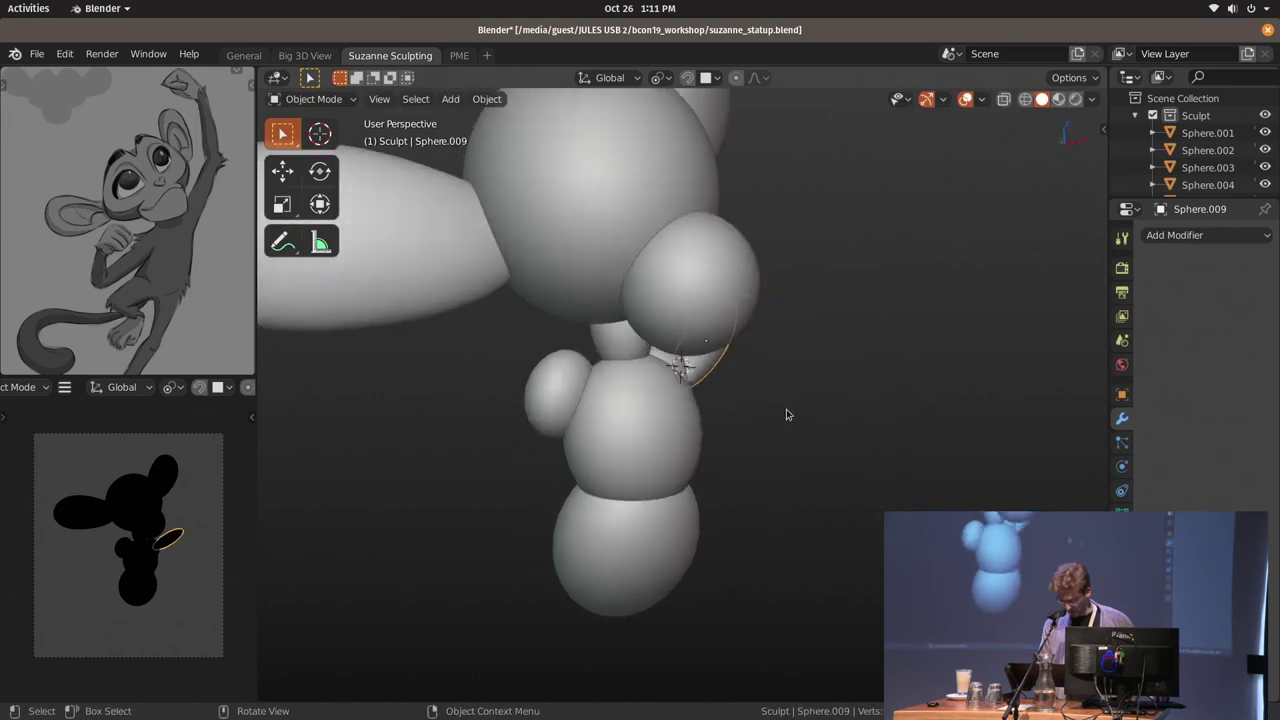
pyautogui.press('g')
pyautogui.click(803, 397)
pyautogui.scroll(-4, 700, 400)
pyautogui.moveTo(620, 405)
pyautogui.mouseDown(button='middle')
pyautogui.moveTo(558, 413)
pyautogui.moveTo(720, 394)
pyautogui.moveTo(710, 313)
pyautogui.moveTo(700, 330)
pyautogui.mouseUp(button='middle')
# Set the ellipsoid's origin to the 3D cursor and test-rotate it about its base
pyautogui.press('g')
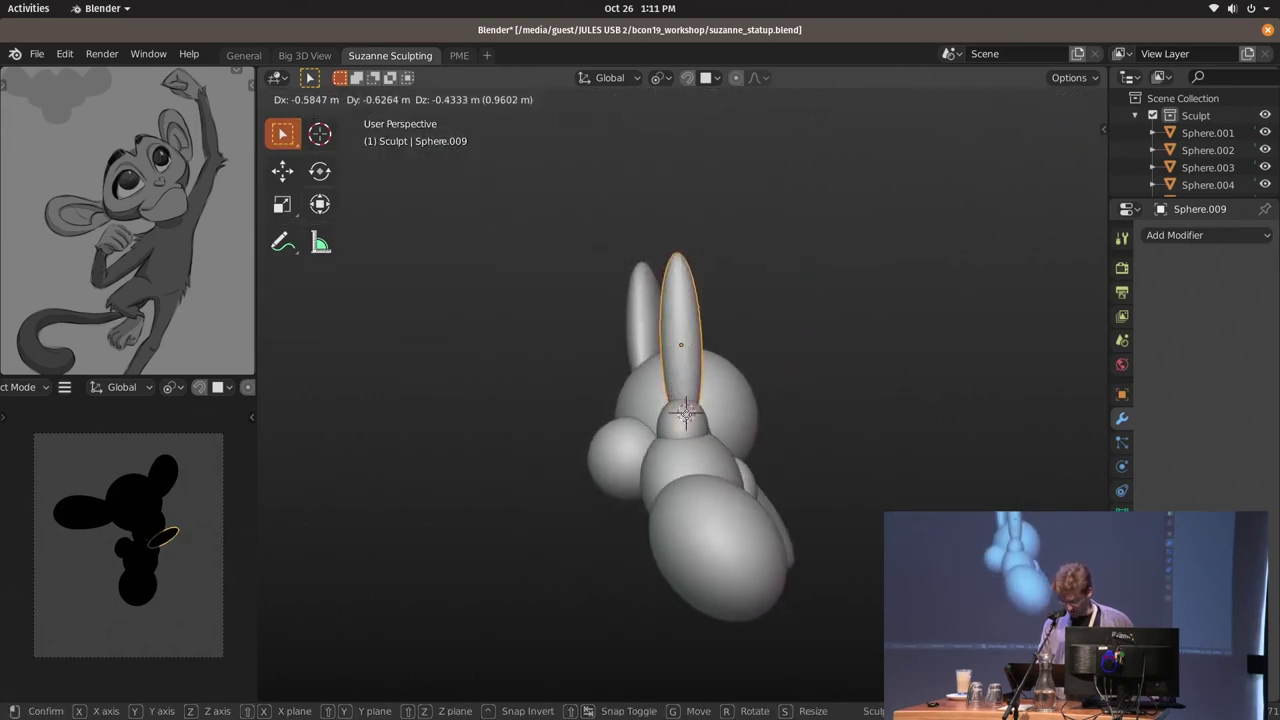
pyautogui.rightClick(748, 330)
pyautogui.rightClick(748, 330)
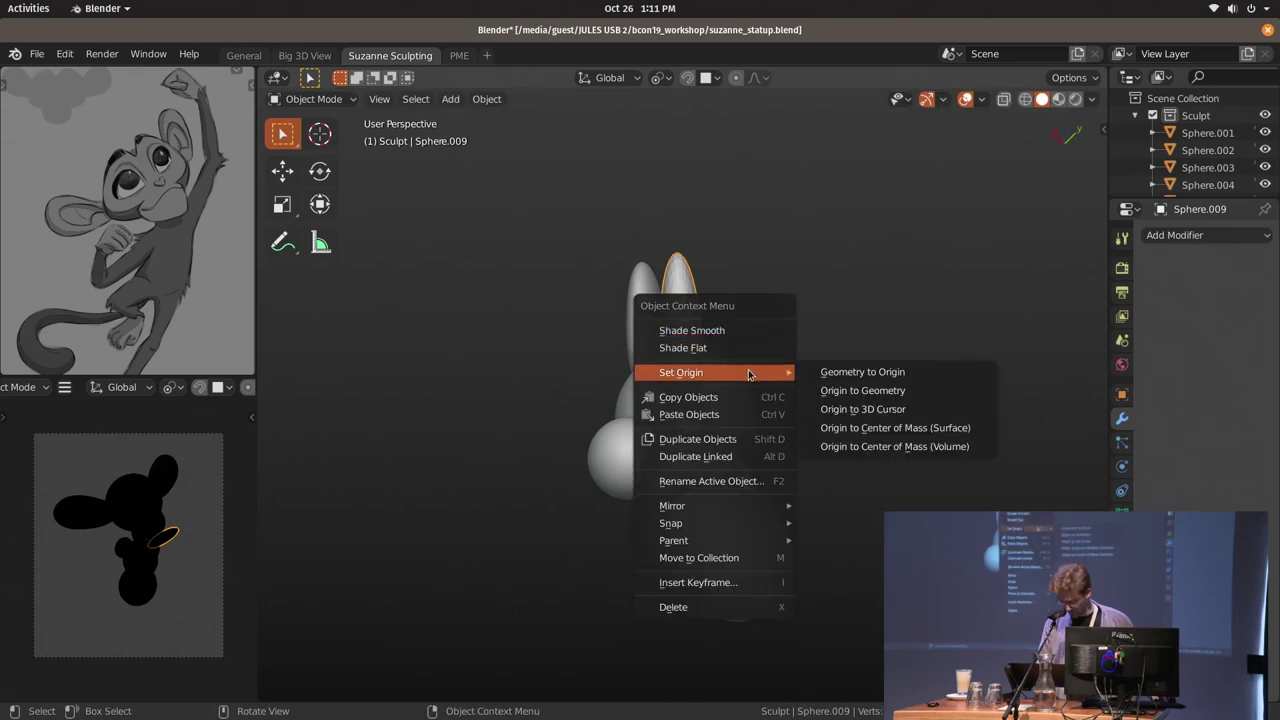
pyautogui.click(918, 413)
pyautogui.press('r')
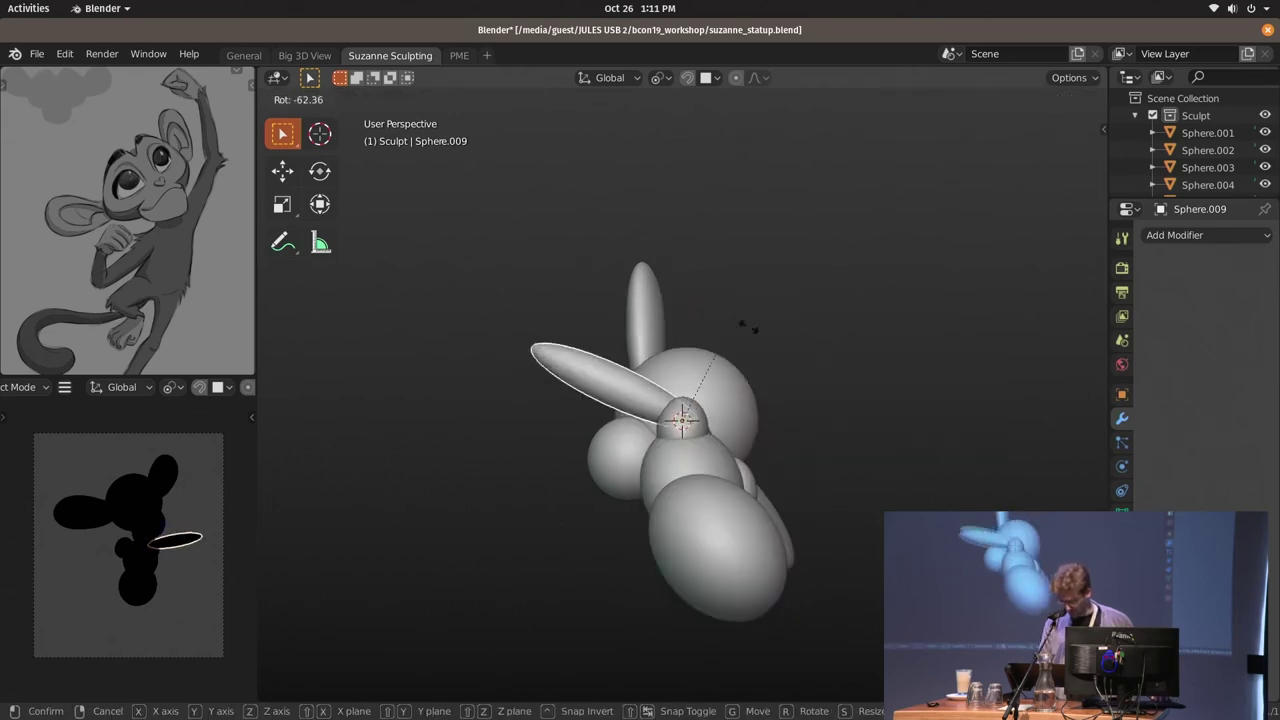
pyautogui.rightClick(758, 387)
pyautogui.press('r')
pyautogui.click(757, 410)
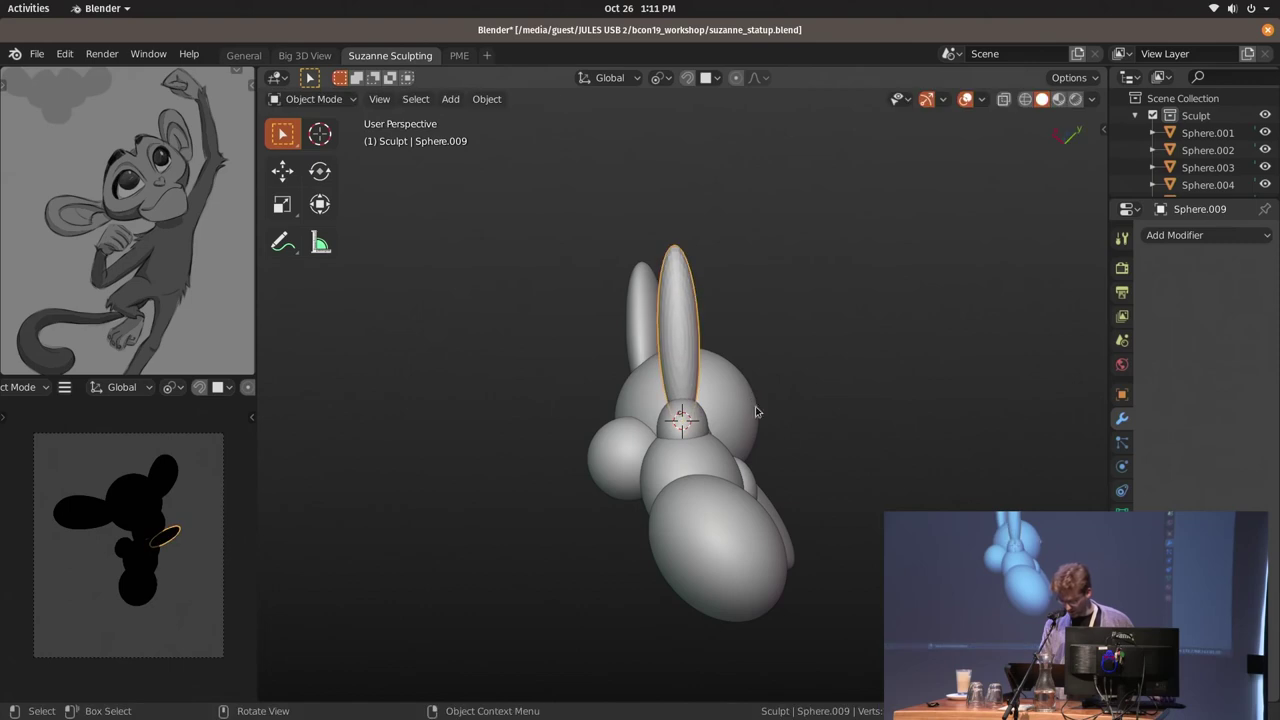
pyautogui.press('KP_1')
# Nudge the arm ellipsoid slightly into place on the shoulder
pyautogui.moveTo(771, 383)
pyautogui.mouseDown(button='middle')
pyautogui.moveTo(763, 360)
pyautogui.moveTo(853, 380)
pyautogui.mouseUp(button='middle')
pyautogui.moveTo(652, 346); pyautogui.dragTo(657, 343, button='middle')
pyautogui.press('g')
pyautogui.click(660, 340)
pyautogui.moveTo(800, 343)
pyautogui.mouseDown(button='middle')
pyautogui.moveTo(726, 307)
pyautogui.moveTo(710, 358)
pyautogui.mouseUp(button='middle')
pyautogui.press('g')
pyautogui.click(700, 360)
# Reset the arm ellipsoid's origin to the 3D cursor at the shoulder
pyautogui.hotkey('shift', 'a')
pyautogui.press('Escape')
pyautogui.hotkey('shift', 's')
pyautogui.press('Escape')
pyautogui.rightClick(718, 341)
pyautogui.click(831, 377)
pyautogui.moveTo(866, 391)
pyautogui.keyDown('alt'); pyautogui.mouseDown(button='middle')
pyautogui.moveTo(787, 428)
pyautogui.moveTo(749, 303)
pyautogui.moveTo(806, 428)
pyautogui.mouseUp(button='middle'); pyautogui.keyUp('alt')
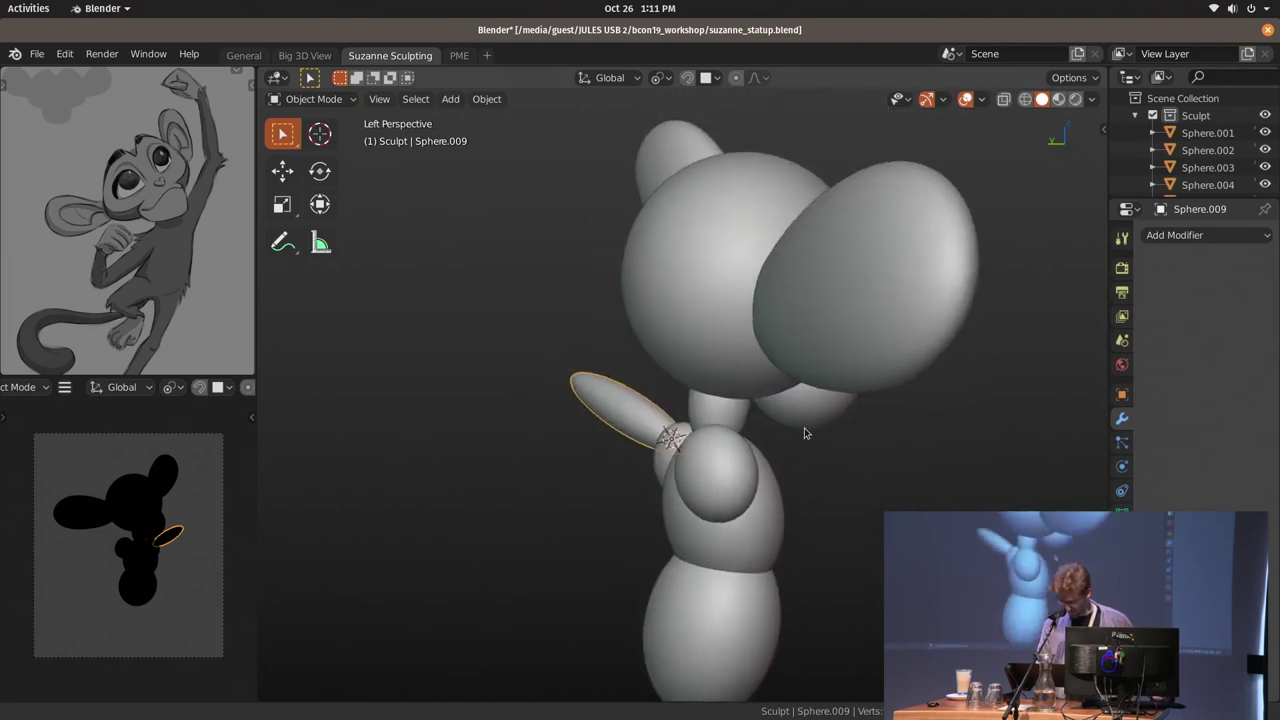
pyautogui.scroll(-3, 770, 400)
pyautogui.moveTo(746, 382)
pyautogui.mouseDown(button='middle')
pyautogui.moveTo(791, 337)
pyautogui.moveTo(751, 363)
pyautogui.mouseUp(button='middle')
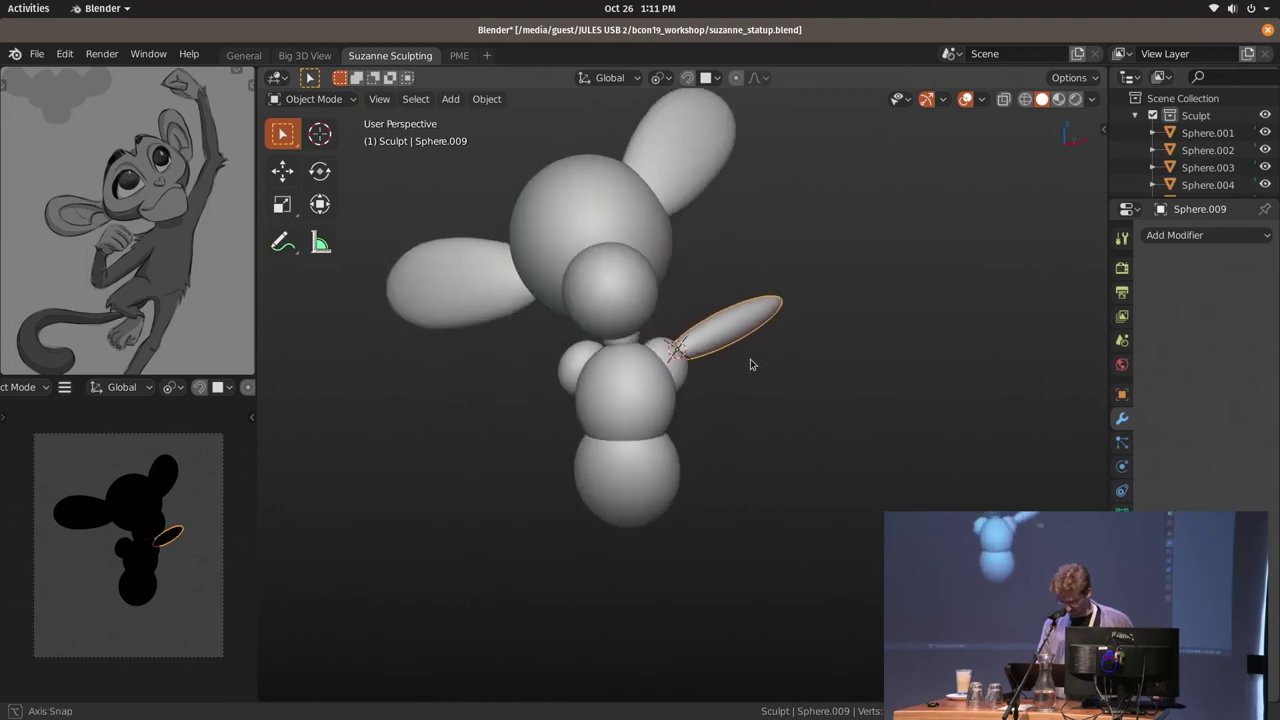
# Duplicate the arm ellipsoid and rotate the copy into a tilted forearm
pyautogui.hotkey('shift', 'd')
pyautogui.click(835, 330)
pyautogui.press('r')
pyautogui.click(846, 280)
pyautogui.moveTo(846, 280); pyautogui.dragTo(771, 343, button='middle')
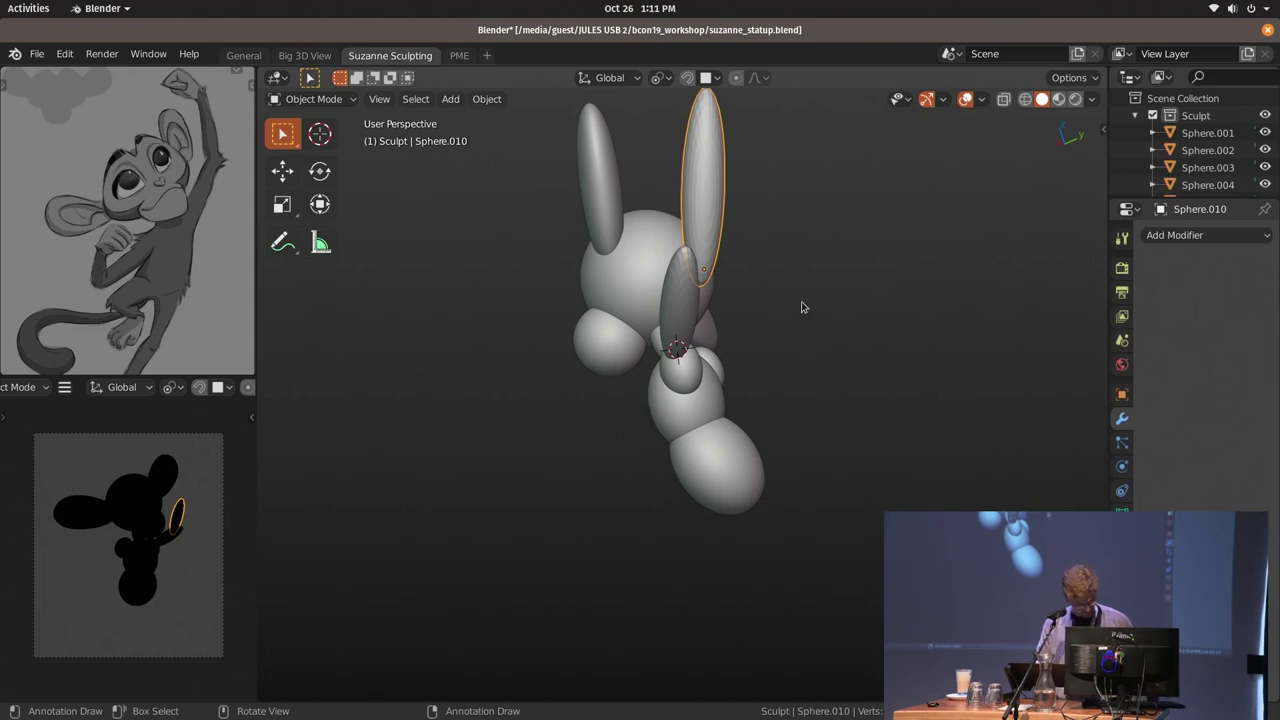
pyautogui.moveTo(834, 311); pyautogui.dragTo(800, 295, button='middle')
pyautogui.press('g')
pyautogui.press('r')
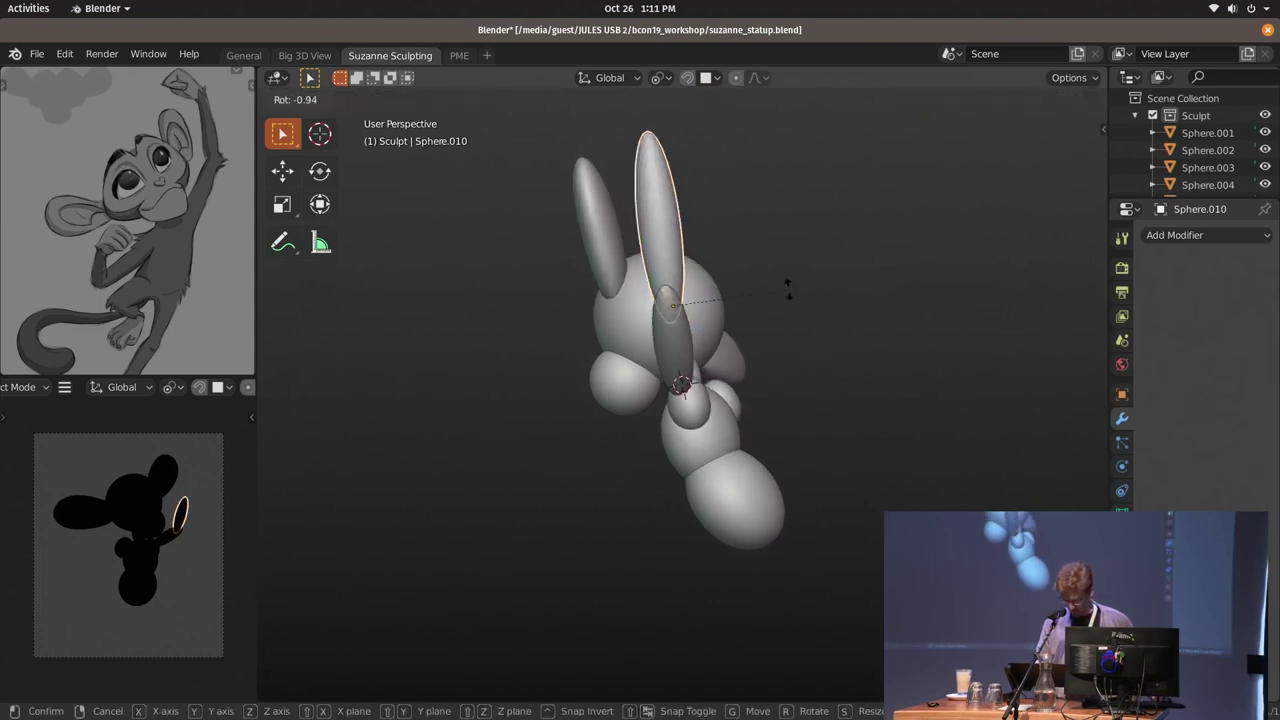
pyautogui.click(753, 288)
pyautogui.moveTo(830, 318); pyautogui.dragTo(840, 337, button='middle')
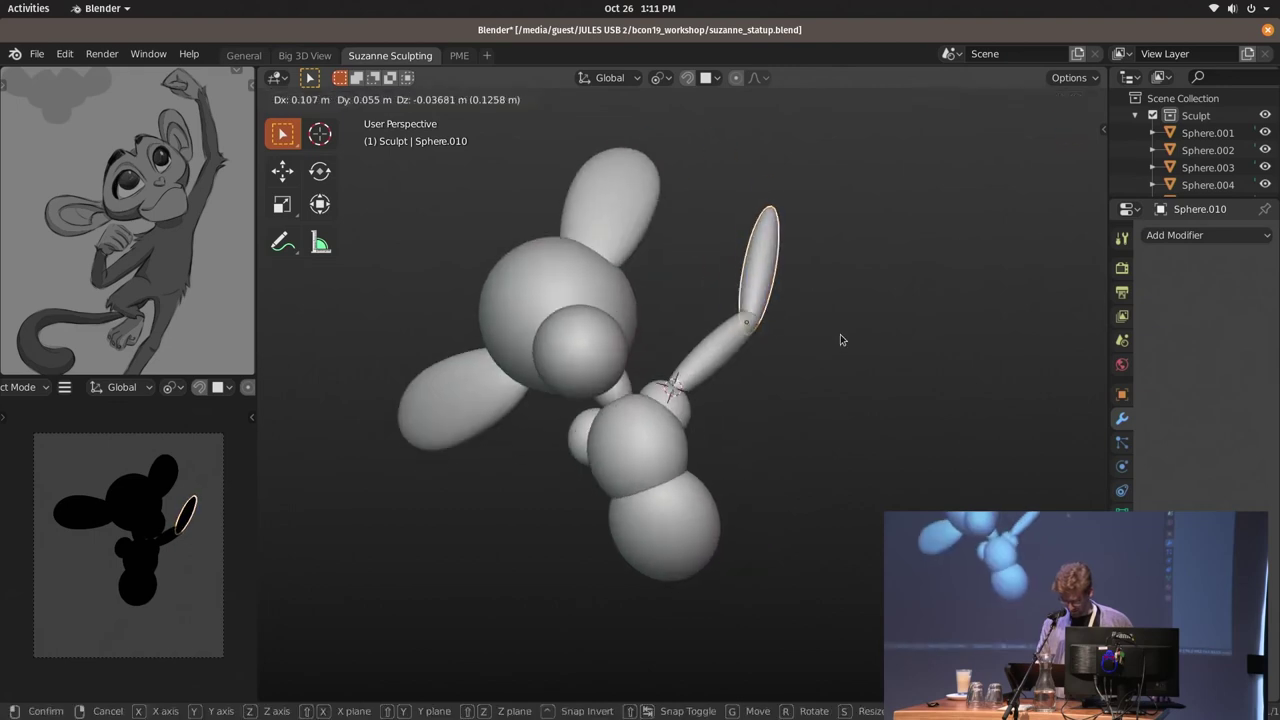
# Put the forearm at the upper arm's tip and swing both outward about the shoulder
pyautogui.hotkey('shift', '[')
pyautogui.press('r')
pyautogui.click(800, 320)
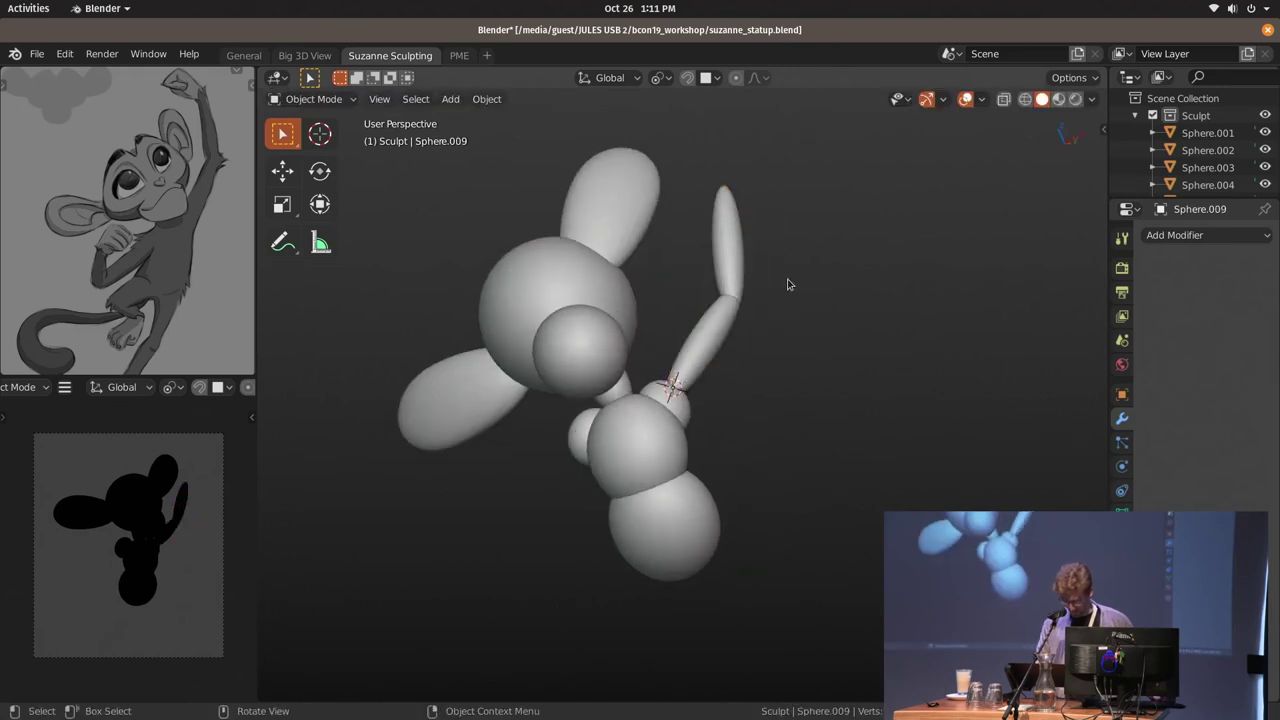
pyautogui.click(747, 344)
pyautogui.hotkey('alt', 'a')
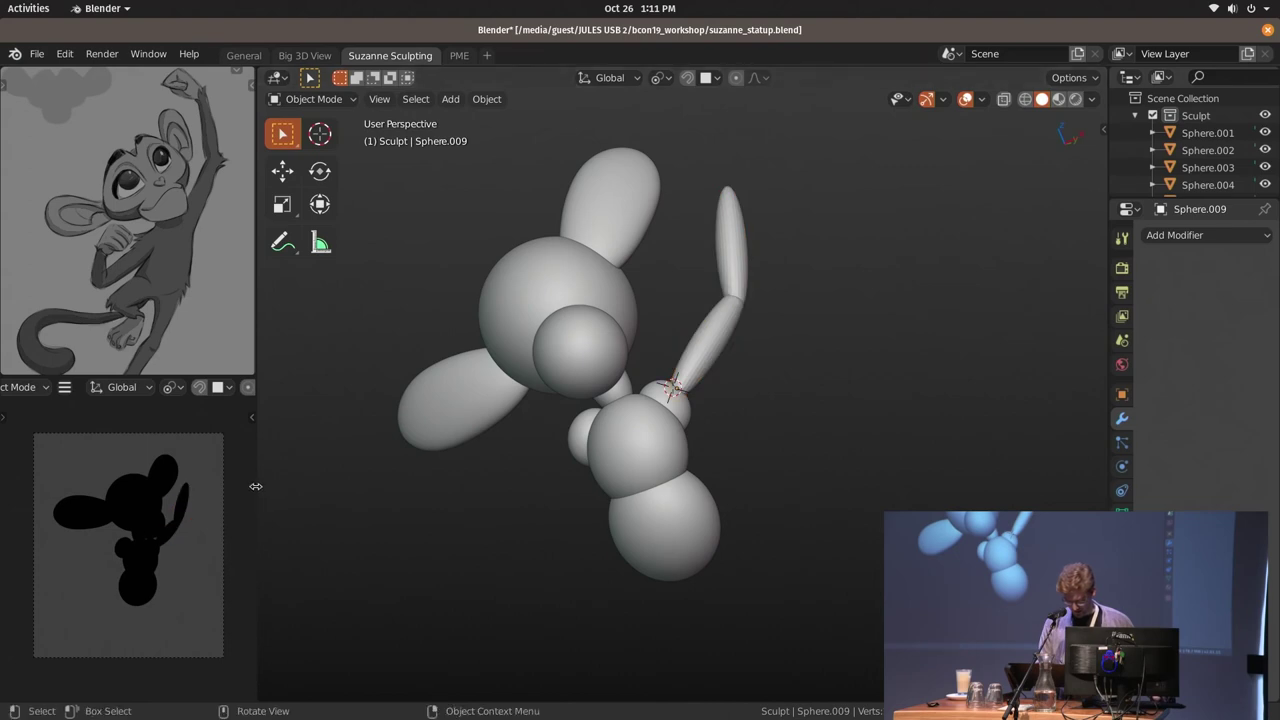
# Widen the left reference panels and pan the view down to the lower body
pyautogui.moveTo(256, 487); pyautogui.dragTo(326, 530)
pyautogui.scroll(2, 264, 567)
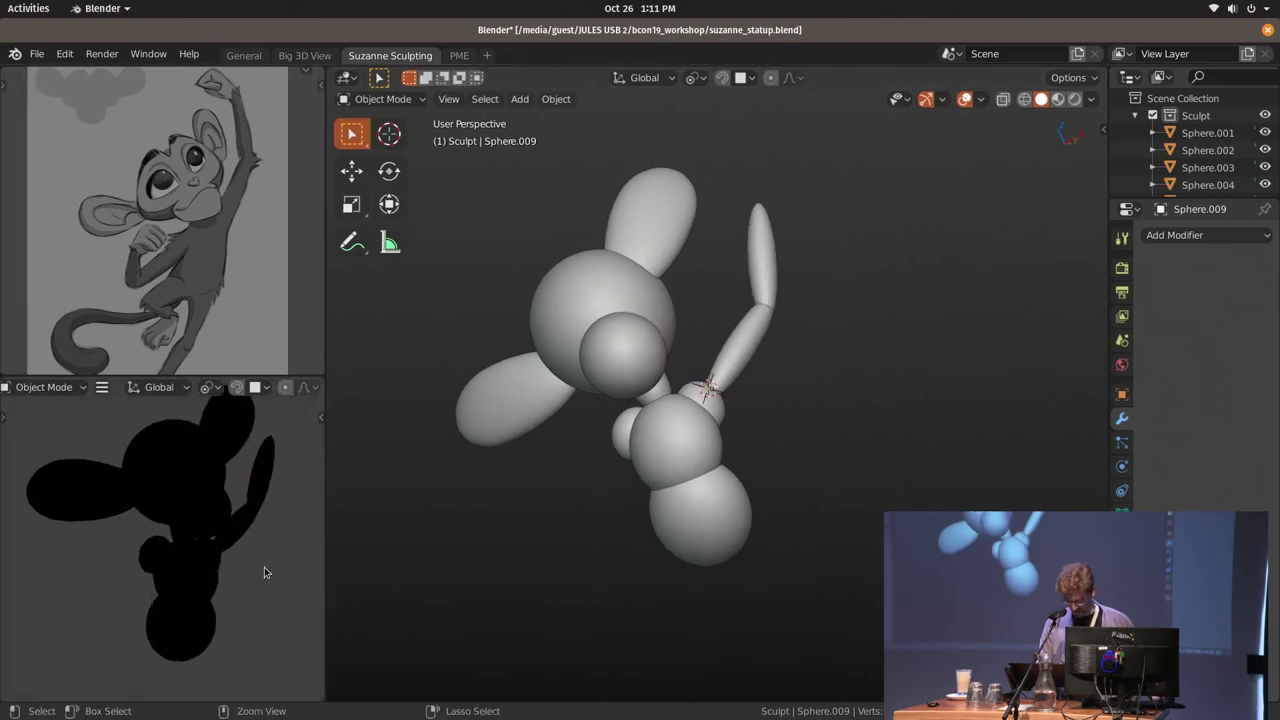
pyautogui.scroll(-2, 264, 572)
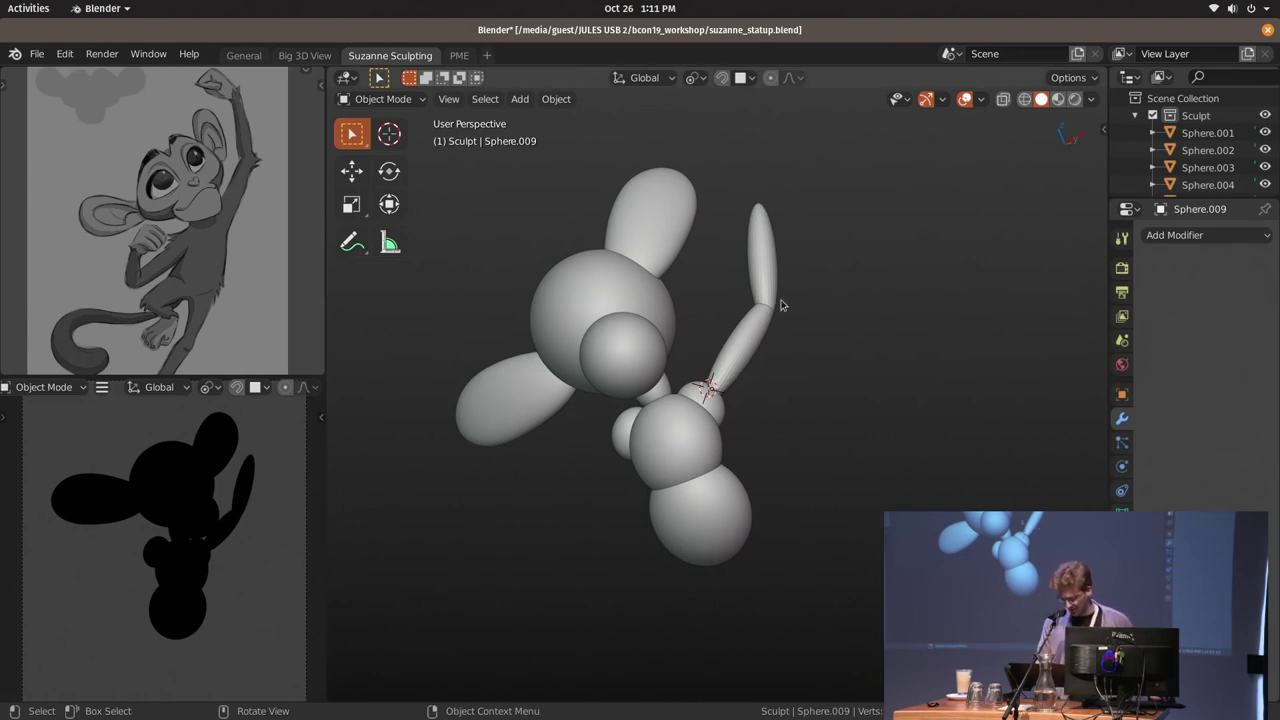
pyautogui.moveTo(744, 311); pyautogui.dragTo(457, 406, button='middle')
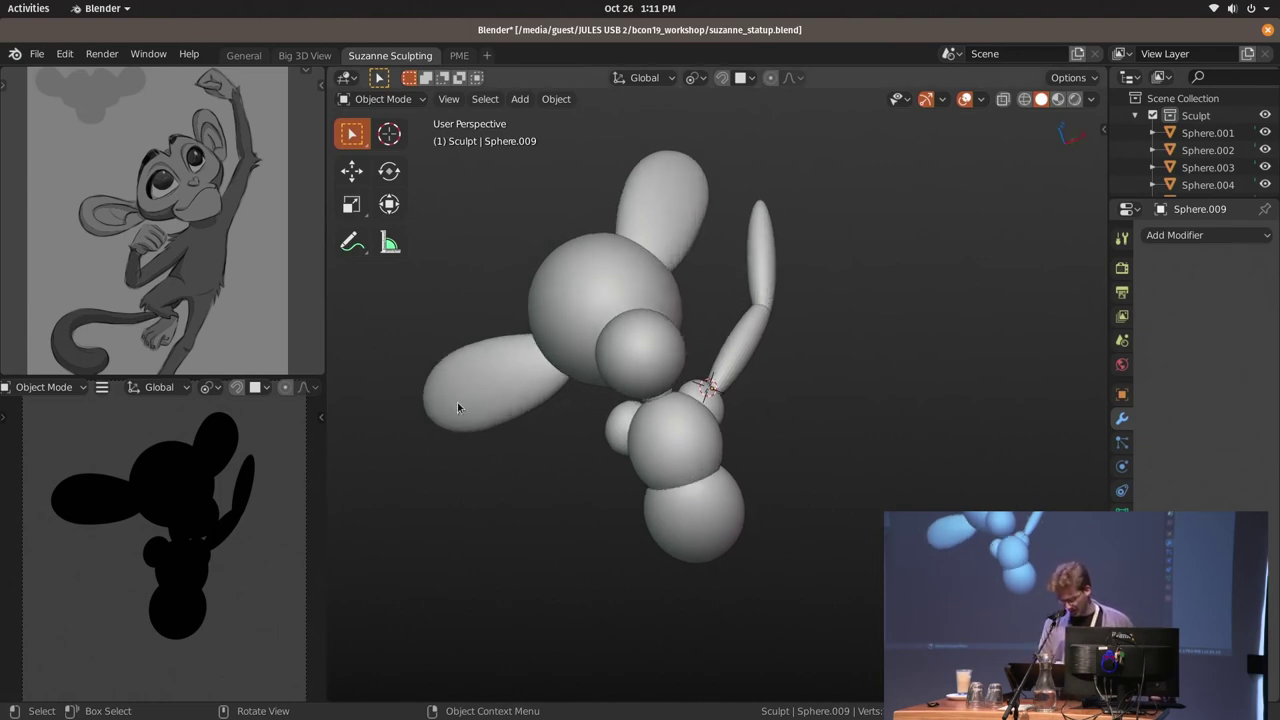
pyautogui.moveTo(712, 423)
pyautogui.keyDown('shift'); pyautogui.mouseDown(button='middle')
pyautogui.moveTo(716, 368)
pyautogui.moveTo(674, 313)
pyautogui.mouseUp(button='middle'); pyautogui.keyUp('shift')
# Duplicate the arm piece below the body, angle it diagonally and shorten it as a leg
pyautogui.click(663, 435)
pyautogui.moveTo(663, 435); pyautogui.dragTo(652, 265, button='middle')
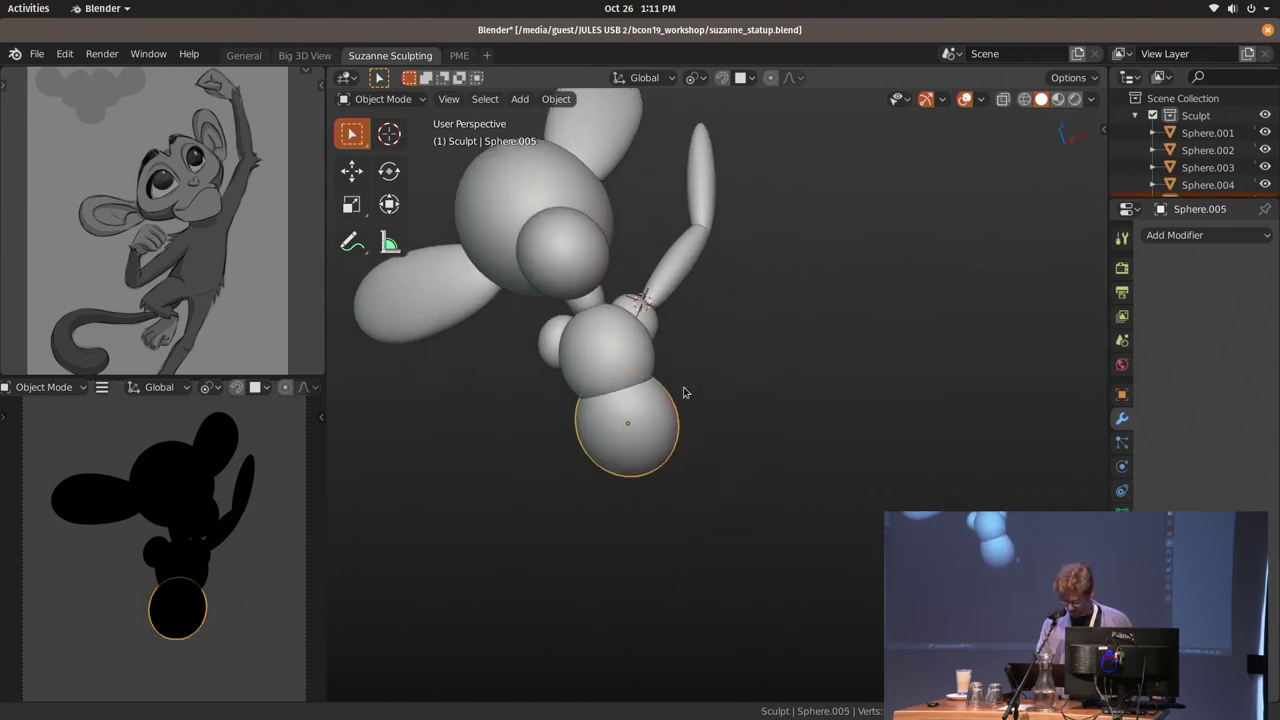
pyautogui.hotkey('shift', 'd')
pyautogui.click(726, 371)
pyautogui.press('r')
pyautogui.click(549, 492)
pyautogui.press('s')
pyautogui.click(752, 425)
# Reposition the leg piece under the lower body sphere
pyautogui.moveTo(749, 423)
pyautogui.mouseDown(button='middle')
pyautogui.moveTo(711, 400)
pyautogui.moveTo(687, 427)
pyautogui.mouseUp(button='middle')
pyautogui.press('g')
pyautogui.click(738, 393)
pyautogui.moveTo(738, 393)
pyautogui.mouseDown(button='middle')
pyautogui.moveTo(917, 277)
pyautogui.moveTo(780, 340)
pyautogui.mouseUp(button='middle')
pyautogui.press('g')
pyautogui.click(751, 360)
# Lengthen the leg along its local X axis and rotate it more upright
pyautogui.press('s')
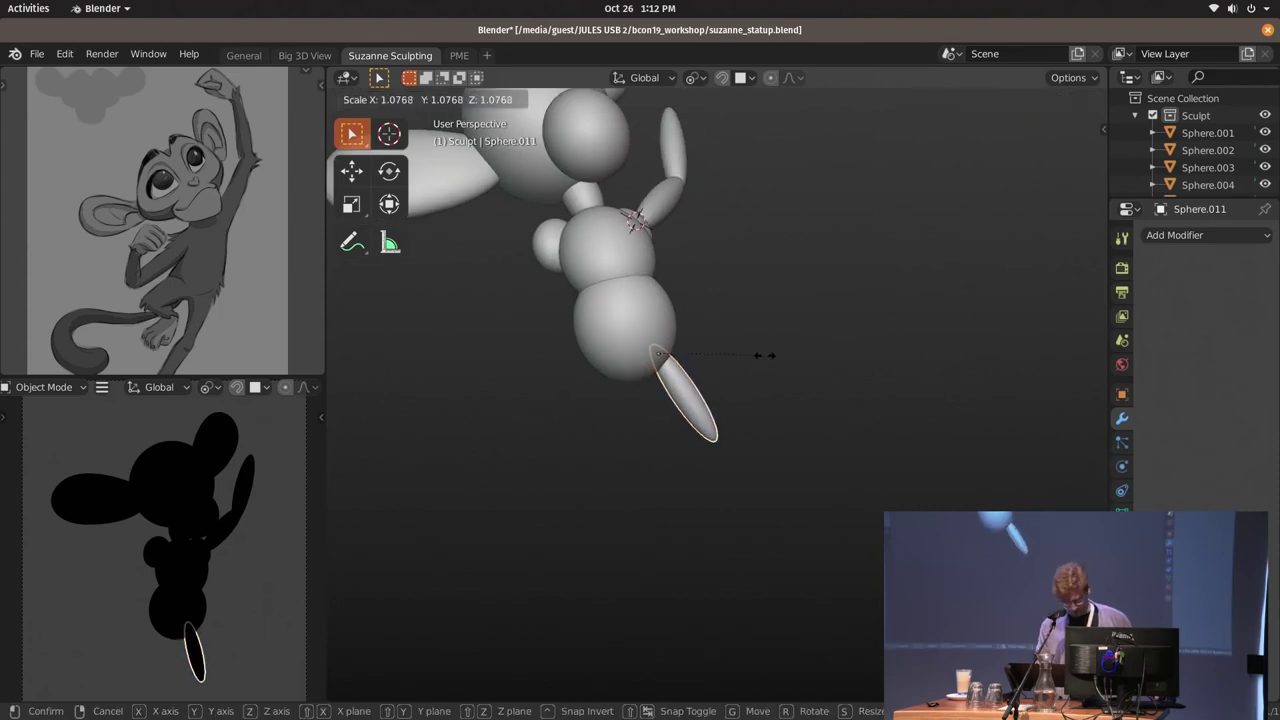
pyautogui.press('x')
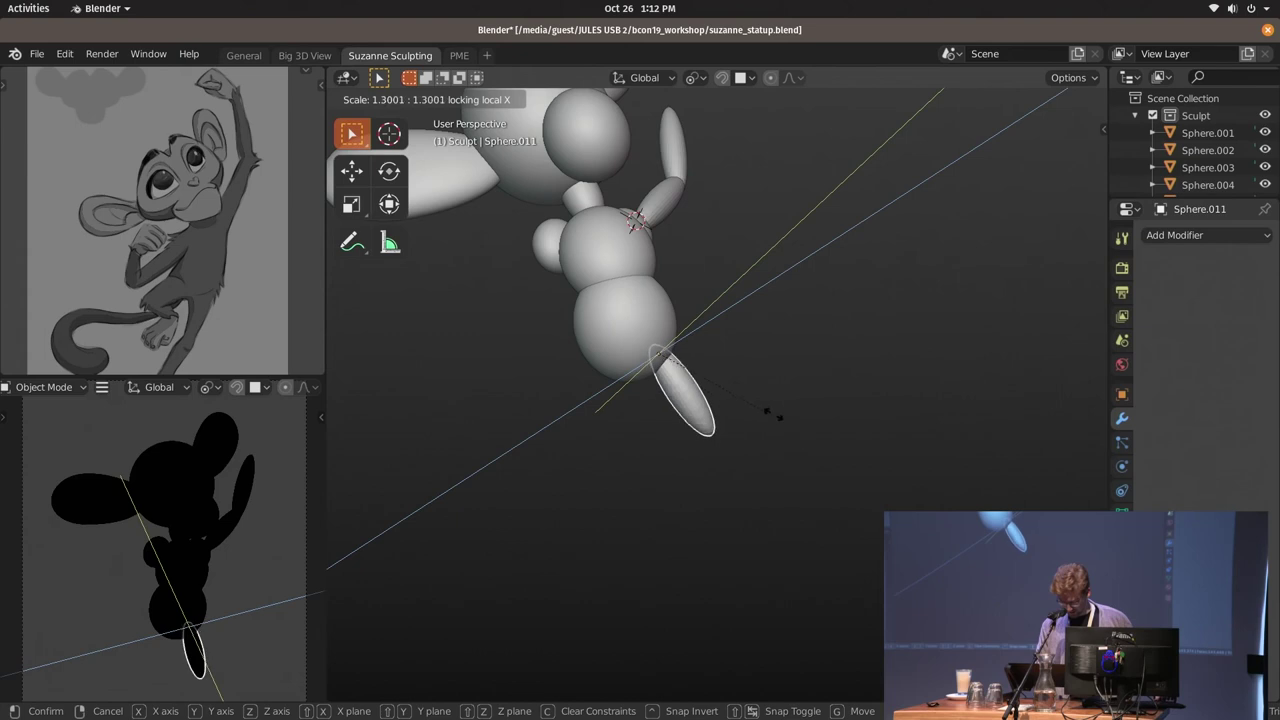
pyautogui.click(762, 408)
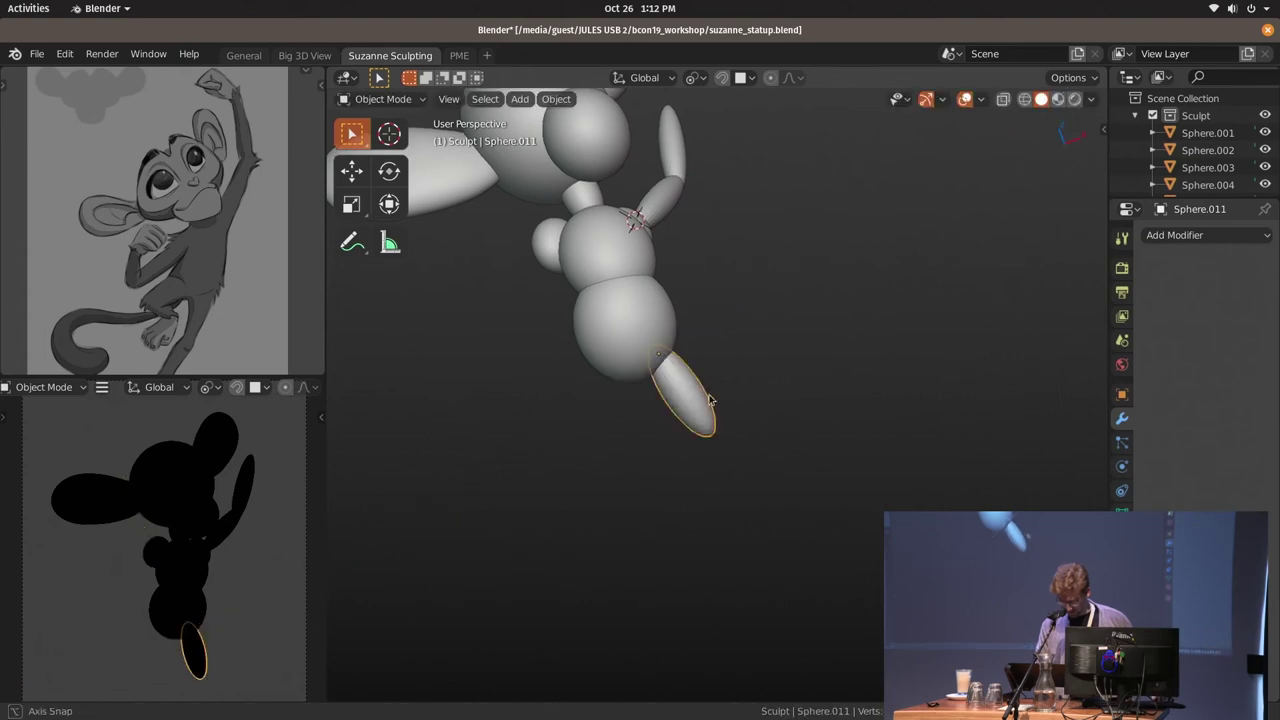
pyautogui.moveTo(710, 400); pyautogui.dragTo(760, 390, button='middle')
pyautogui.press('r')
pyautogui.click(769, 417)
pyautogui.moveTo(655, 415)
pyautogui.mouseDown(button='middle')
pyautogui.moveTo(772, 392)
pyautogui.moveTo(760, 380)
pyautogui.mouseUp(button='middle')
# Try a second leg copy, then cancel and undo it
pyautogui.hotkey('shift', 'd')
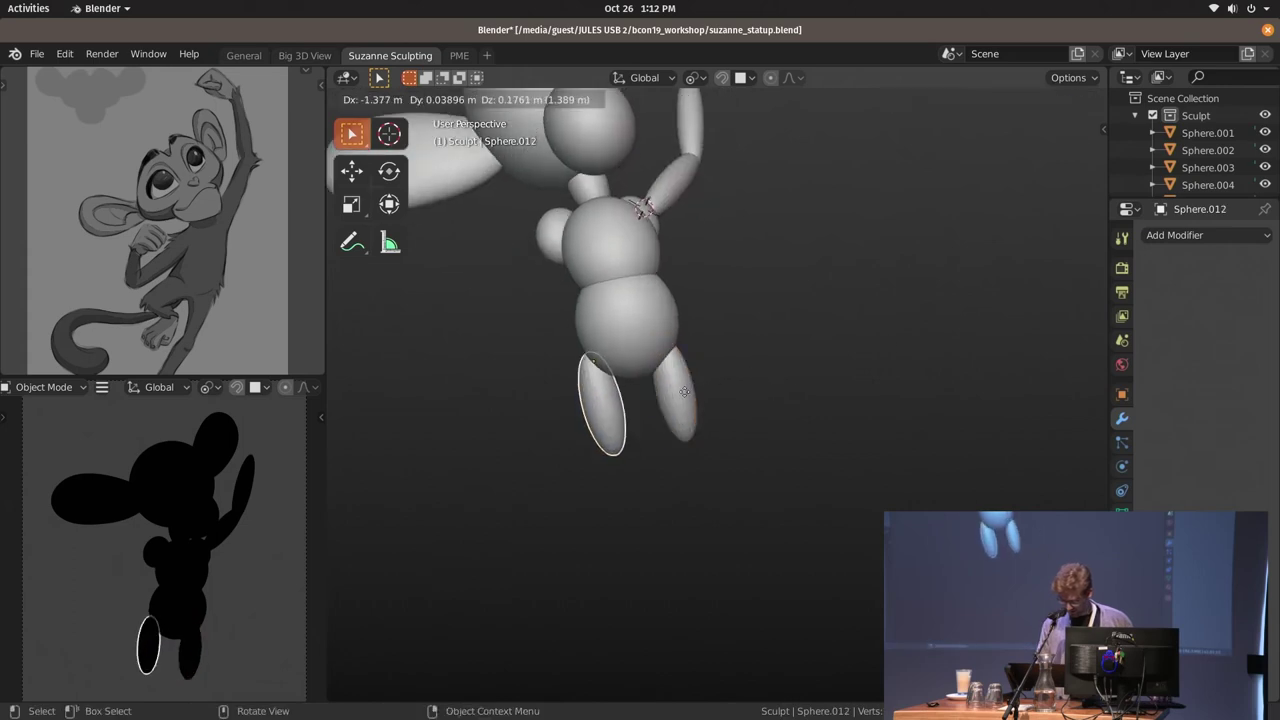
pyautogui.click(560, 410)
pyautogui.moveTo(560, 410)
pyautogui.mouseDown(button='middle')
pyautogui.moveTo(516, 406)
pyautogui.moveTo(803, 360)
pyautogui.mouseUp(button='middle')
pyautogui.press('g')
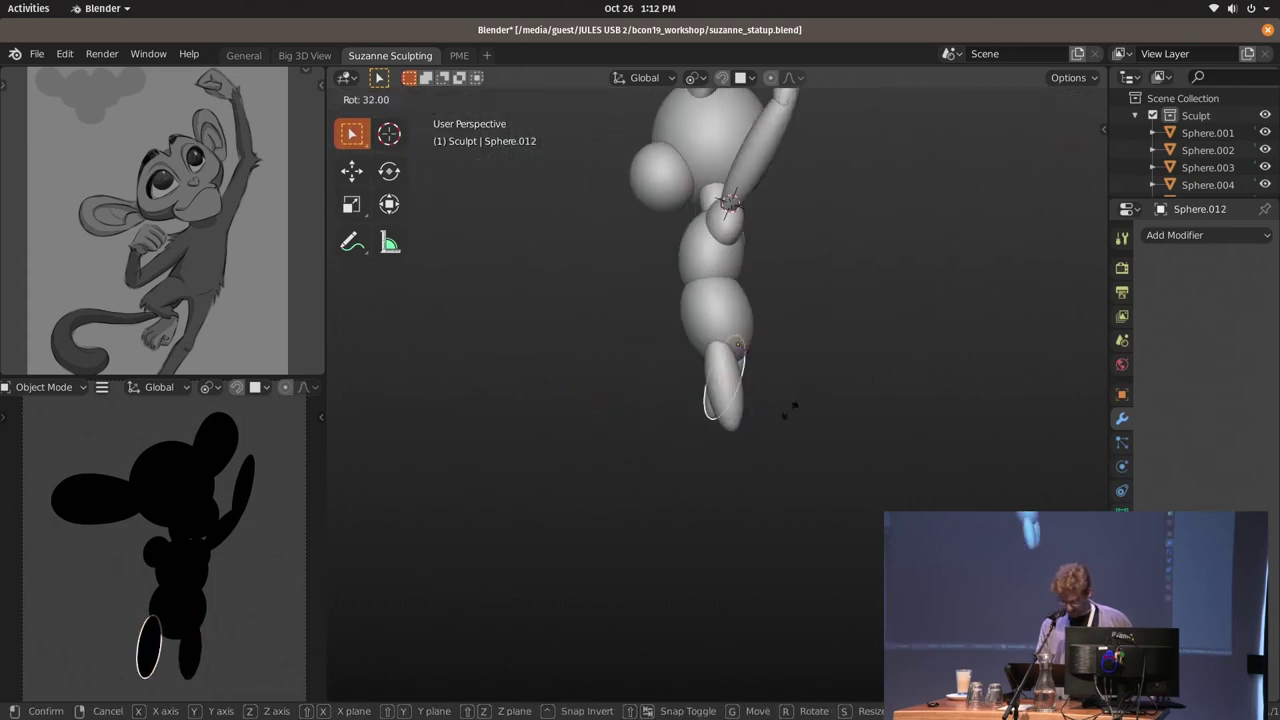
pyautogui.press('Escape')
pyautogui.hotkey('ctrl', 'z')
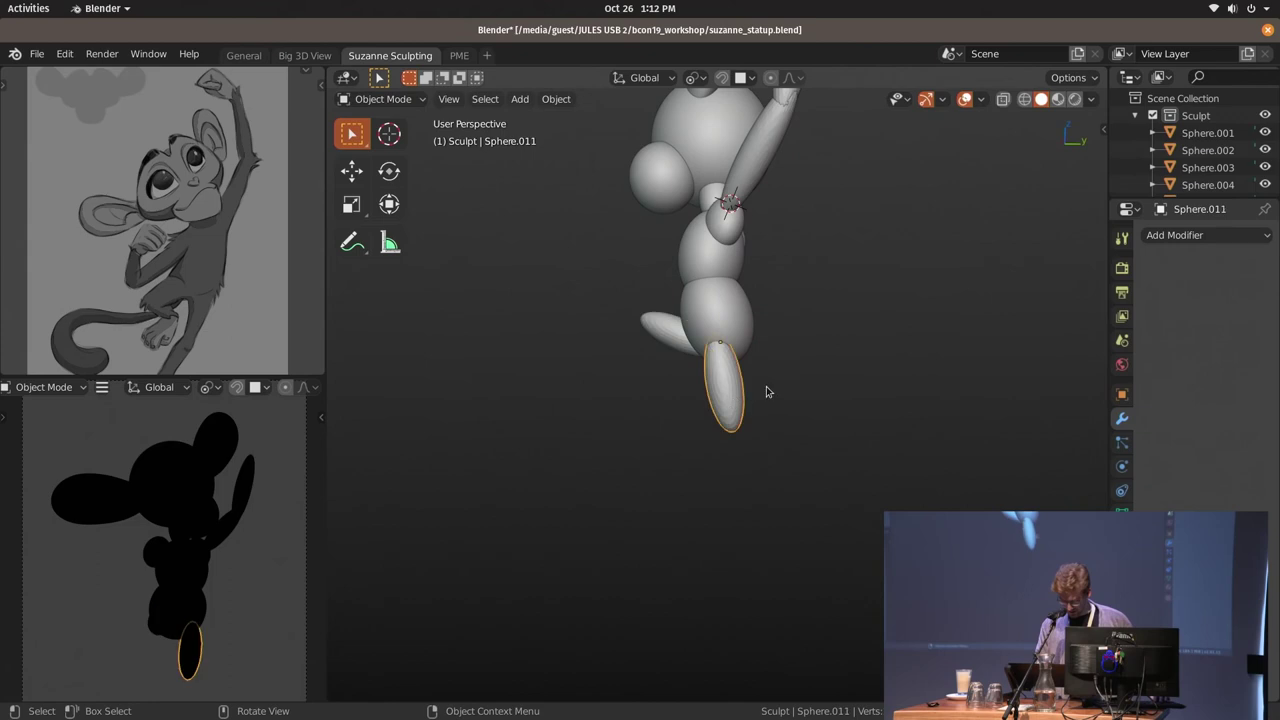
pyautogui.moveTo(786, 391)
pyautogui.mouseDown(button='middle')
pyautogui.moveTo(912, 348)
pyautogui.moveTo(754, 420)
pyautogui.mouseUp(button='middle')
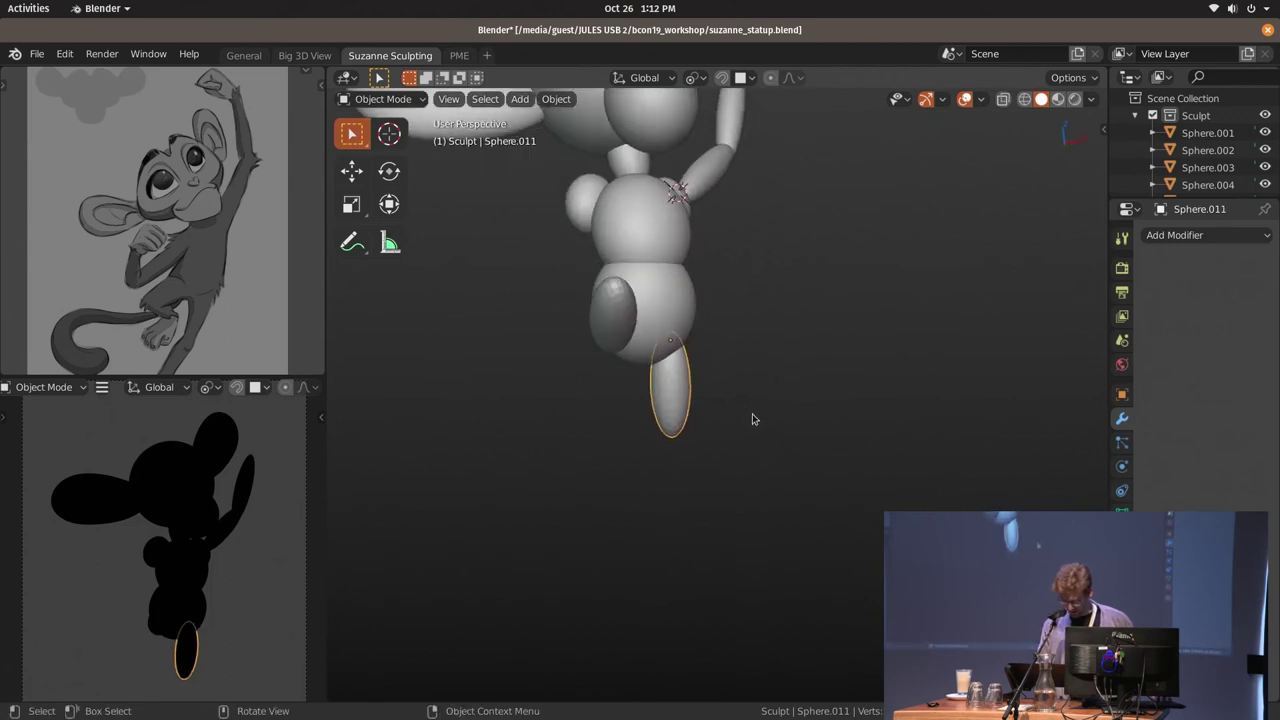
pyautogui.scroll(-2, 251, 523)
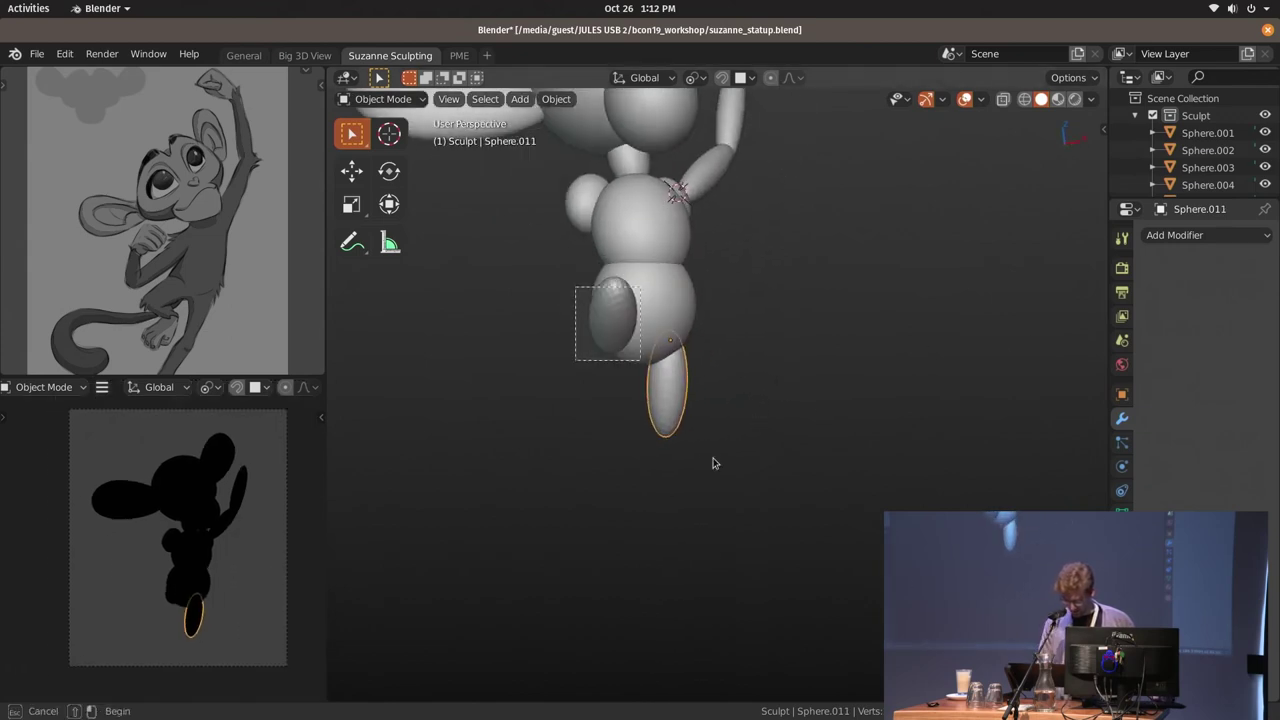
# Duplicate the thigh and move the copy down as the lower leg segment
pyautogui.keyDown('shift'); pyautogui.click(670, 303); pyautogui.keyUp('shift')
pyautogui.moveTo(751, 334); pyautogui.dragTo(740, 337, button='middle')
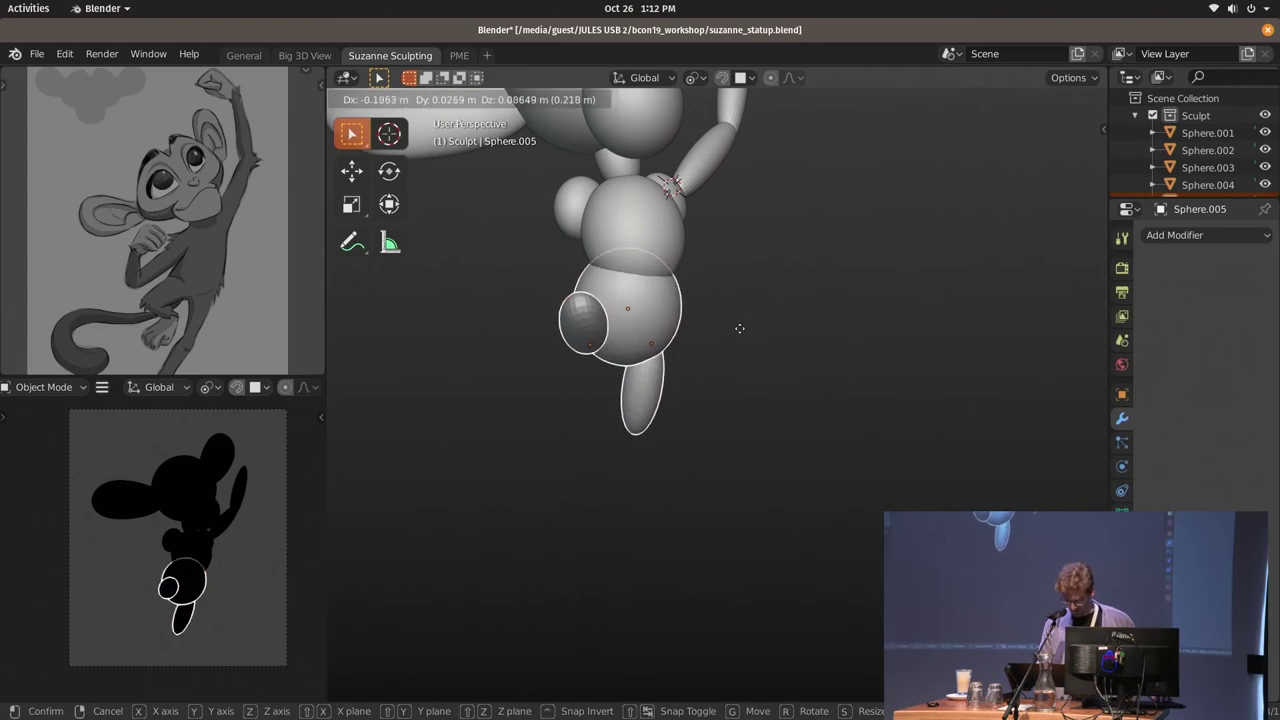
pyautogui.click(640, 400)
pyautogui.moveTo(640, 400); pyautogui.dragTo(706, 314, button='middle')
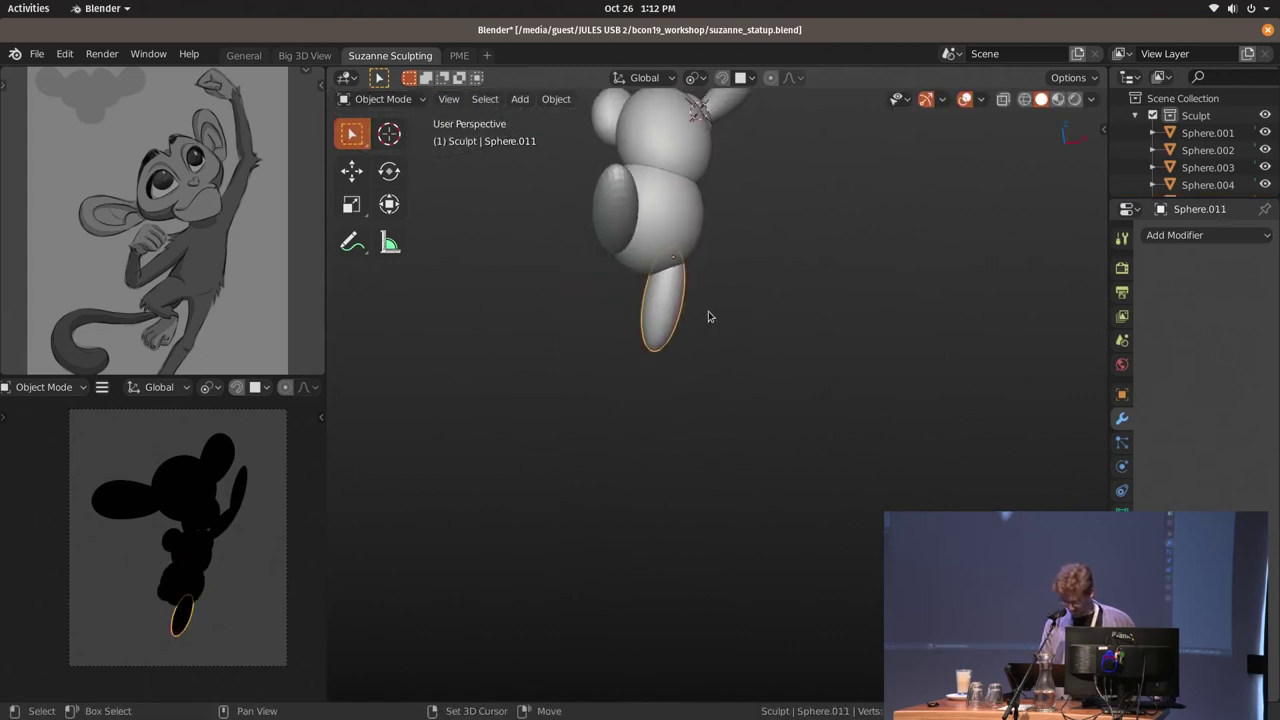
pyautogui.hotkey('shift', 'd')
pyautogui.press('r')
pyautogui.press('g')
pyautogui.moveTo(694, 525)
pyautogui.mouseDown(button='middle')
pyautogui.moveTo(764, 403)
pyautogui.moveTo(1006, 334)
pyautogui.moveTo(714, 386)
pyautogui.mouseUp(button='middle')
pyautogui.click(760, 405)
# Angle the lower leg segment, Sphere.013, beneath the thigh
pyautogui.press('r')
pyautogui.click(720, 390)
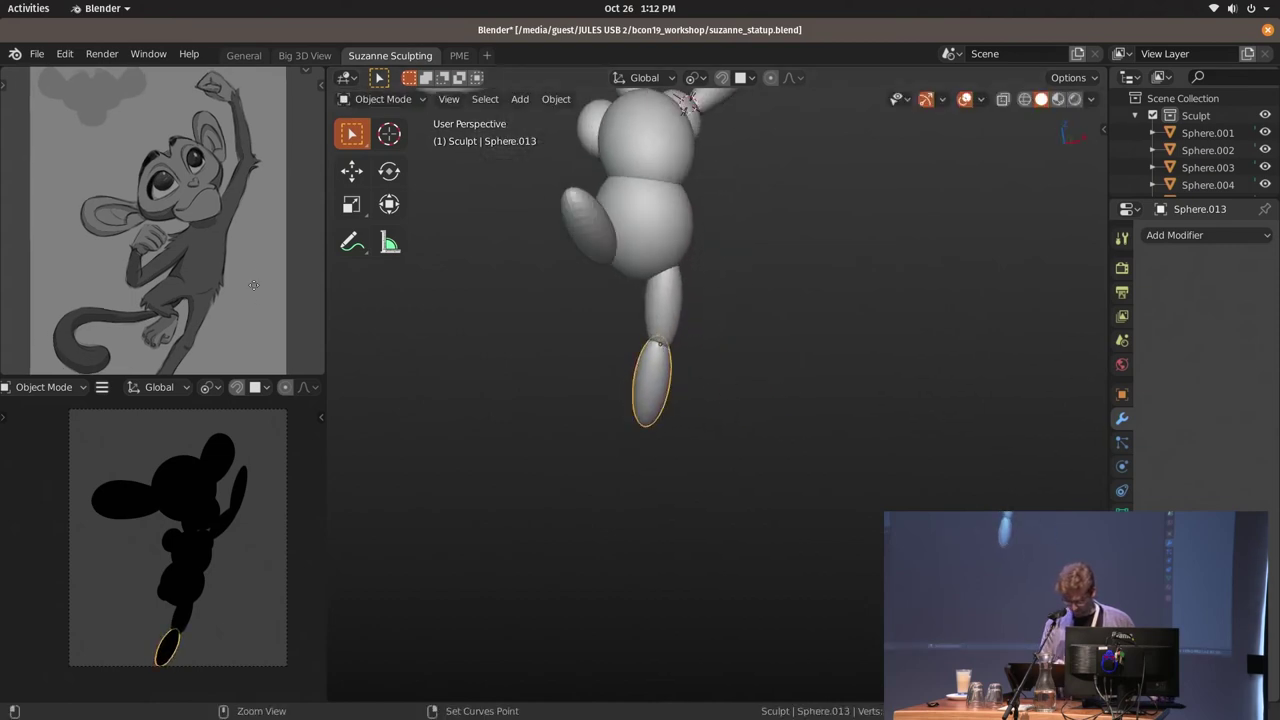
pyautogui.scroll(-2, 257, 267)
pyautogui.scroll(-1, 257, 267)
pyautogui.scroll(3, 734, 334)
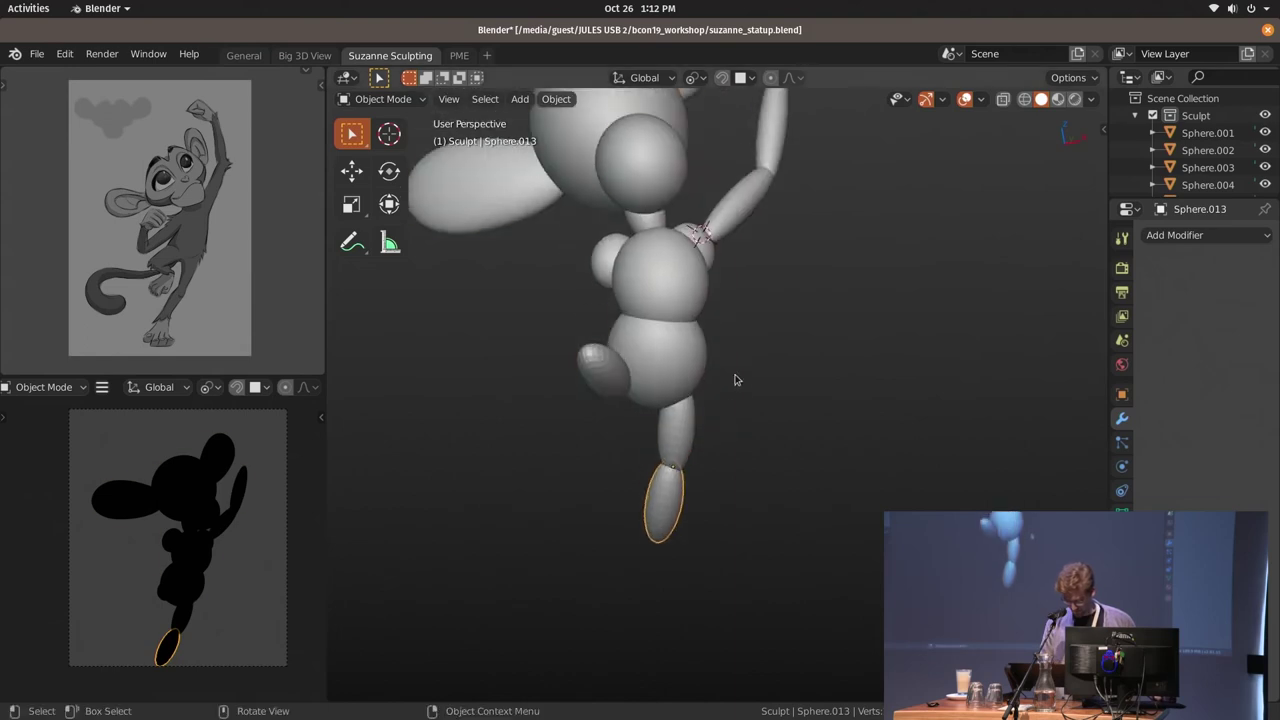
# Scale the whole sphere figure down and raise it
pyautogui.press('a')
pyautogui.press('s')
pyautogui.click(773, 398)
pyautogui.press('g')
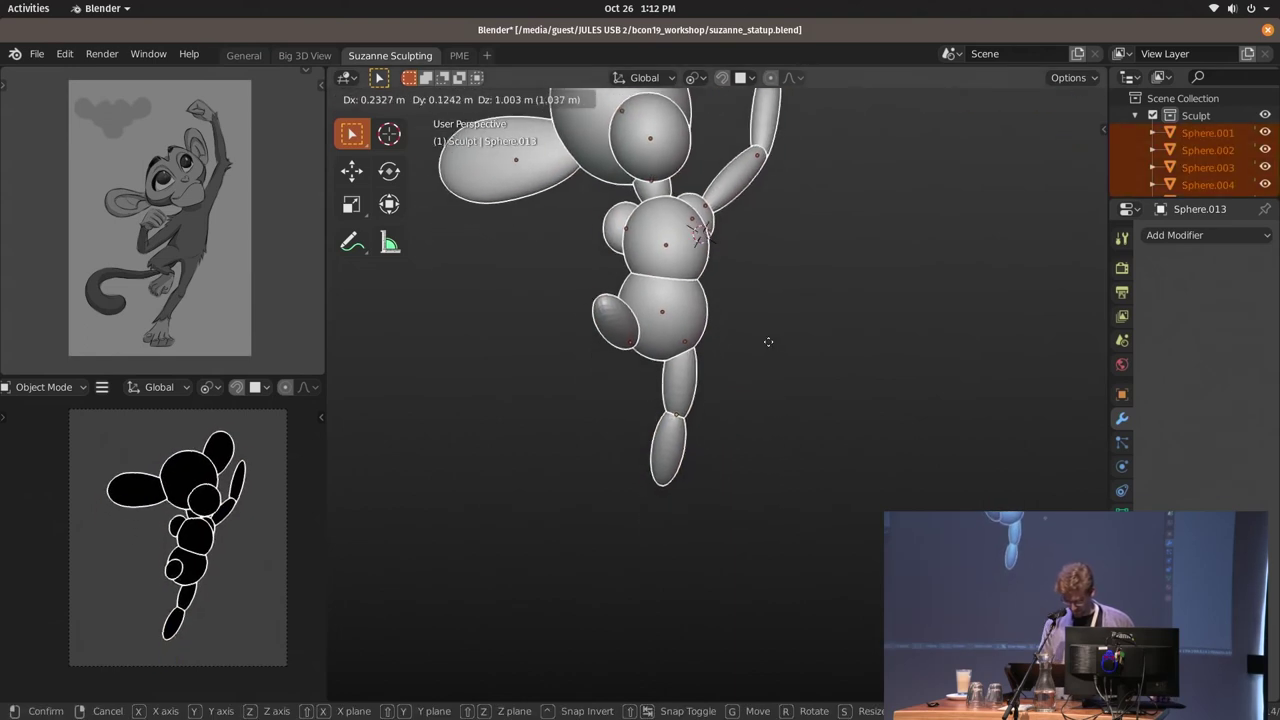
pyautogui.click(774, 360)
# Try applying scale to all spheres, which fails due to shared mesh data
pyautogui.hotkey('ctrl', 'a')
pyautogui.click(772, 371)
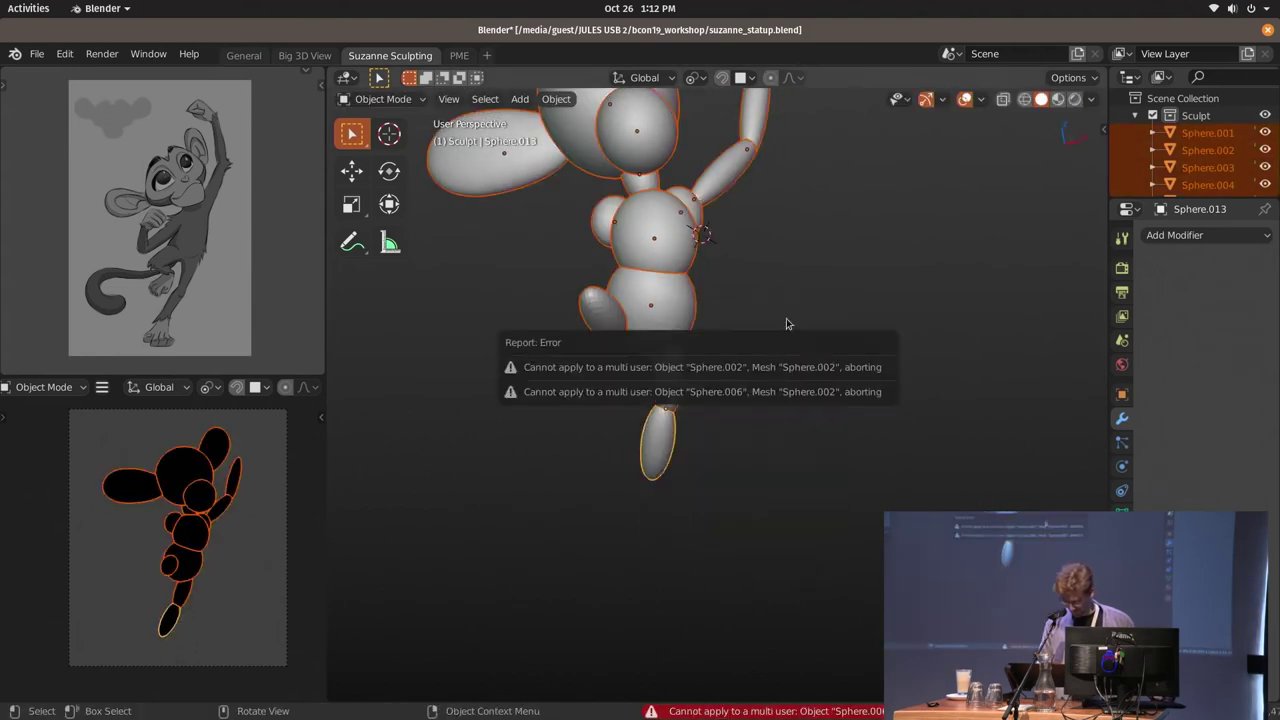
pyautogui.hotkey('ctrl', 'z')
pyautogui.hotkey('ctrl', 'z')
pyautogui.hotkey('ctrl', 'z')
pyautogui.press('a')
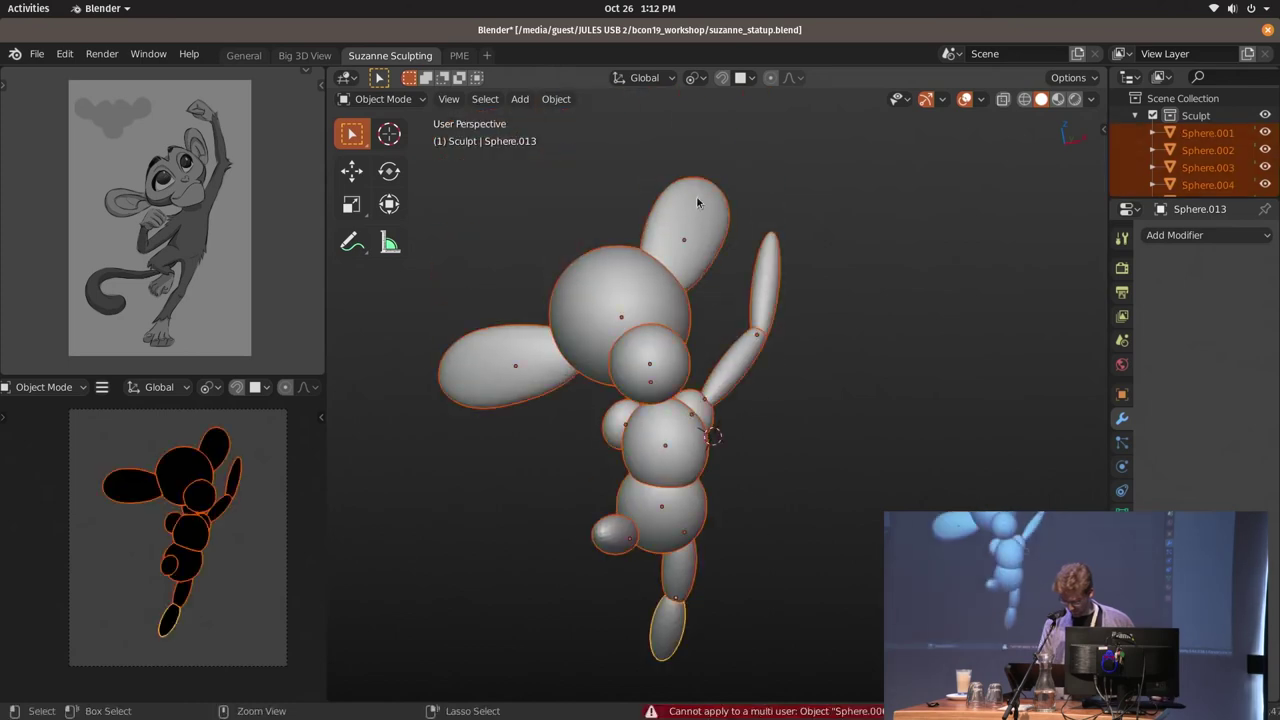
pyautogui.hotkey('ctrl', 'a')
pyautogui.click(770, 329)
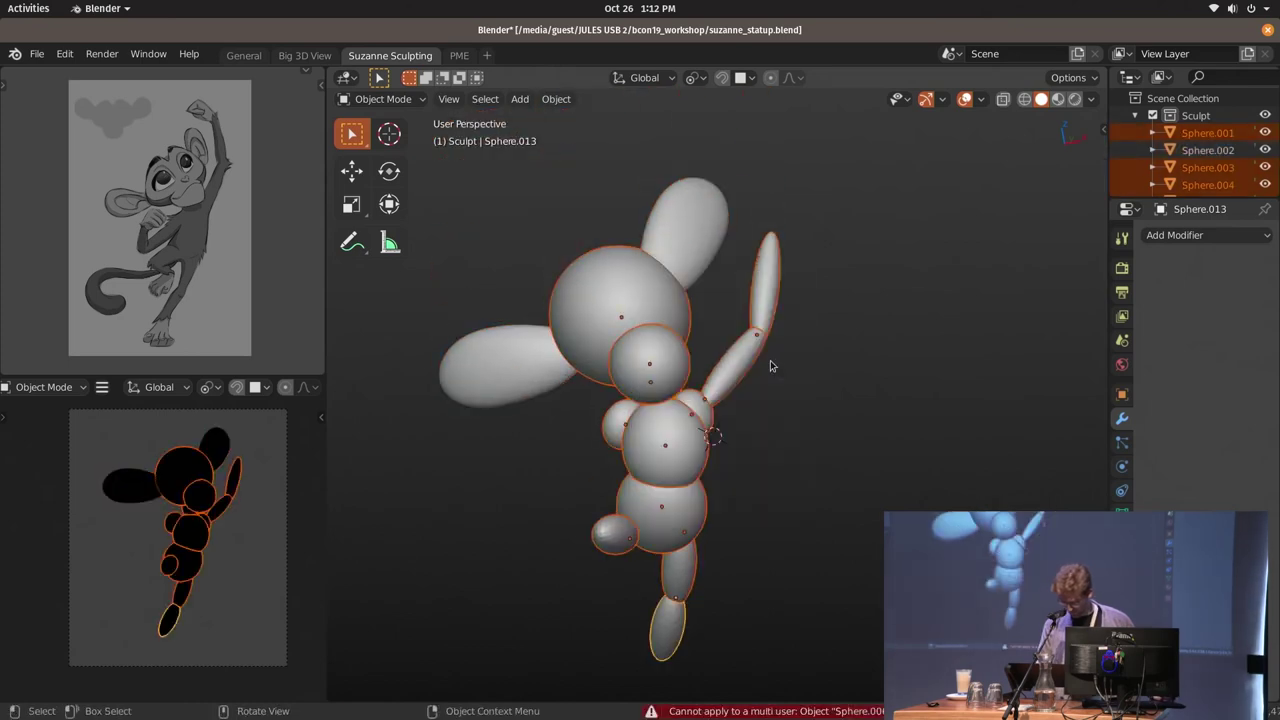
pyautogui.click(770, 360)
# Duplicate the raised arm piece as a trial copy for the other arm
pyautogui.moveTo(770, 360)
pyautogui.mouseDown(button='middle')
pyautogui.moveTo(752, 283)
pyautogui.moveTo(781, 190)
pyautogui.mouseUp(button='middle')
pyautogui.click(781, 190)
pyautogui.moveTo(814, 257)
pyautogui.mouseDown(button='middle')
pyautogui.moveTo(857, 243)
pyautogui.moveTo(816, 270)
pyautogui.moveTo(846, 263)
pyautogui.mouseUp(button='middle')
pyautogui.hotkey('shift', 'd')
pyautogui.click(760, 286)
pyautogui.moveTo(766, 286); pyautogui.dragTo(773, 292, button='middle')
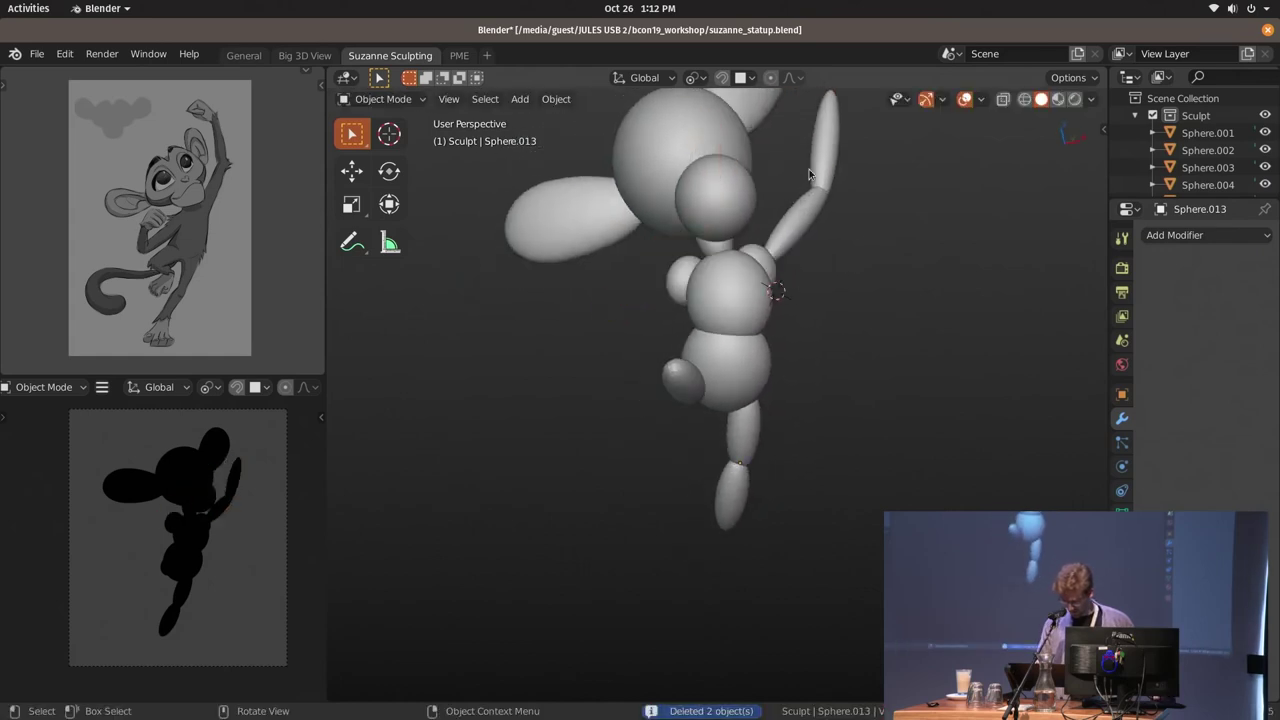
# Duplicate the raised arm sphere and move, resize and rotate the copy to the body's lower left
pyautogui.hotkey('shift', 'd')
pyautogui.rightClick(737, 266)
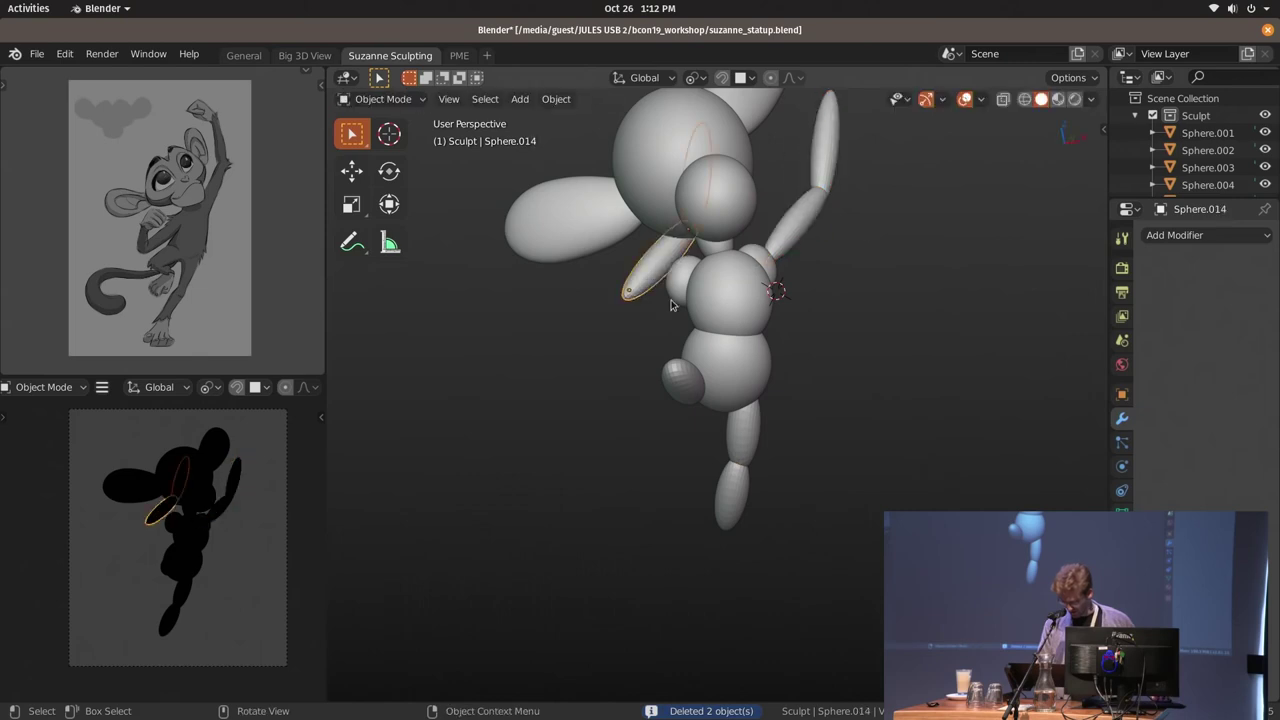
pyautogui.press('r')
pyautogui.press('g')
pyautogui.click(735, 295)
pyautogui.moveTo(740, 300)
pyautogui.mouseDown(button='middle')
pyautogui.moveTo(752, 331)
pyautogui.moveTo(820, 380)
pyautogui.mouseUp(button='middle')
pyautogui.press('s')
pyautogui.click(752, 331)
pyautogui.press('r')
pyautogui.click(766, 306)
pyautogui.moveTo(766, 306); pyautogui.dragTo(777, 357, button='middle')
pyautogui.press('g')
pyautogui.click(680, 366)
# Lay the second arm diagonally against the body and narrow its width along X
pyautogui.moveTo(680, 366); pyautogui.dragTo(706, 275, button='middle')
pyautogui.press('g')
pyautogui.click(765, 300)
pyautogui.moveTo(793, 303)
pyautogui.mouseDown(button='middle')
pyautogui.moveTo(695, 355)
pyautogui.moveTo(760, 330)
pyautogui.moveTo(800, 335)
pyautogui.moveTo(714, 368)
pyautogui.moveTo(778, 373)
pyautogui.mouseUp(button='middle')
pyautogui.press('g')
pyautogui.click(785, 311)
pyautogui.press('r')
pyautogui.click(815, 310)
pyautogui.press('r')
pyautogui.click(831, 331)
pyautogui.press('s')
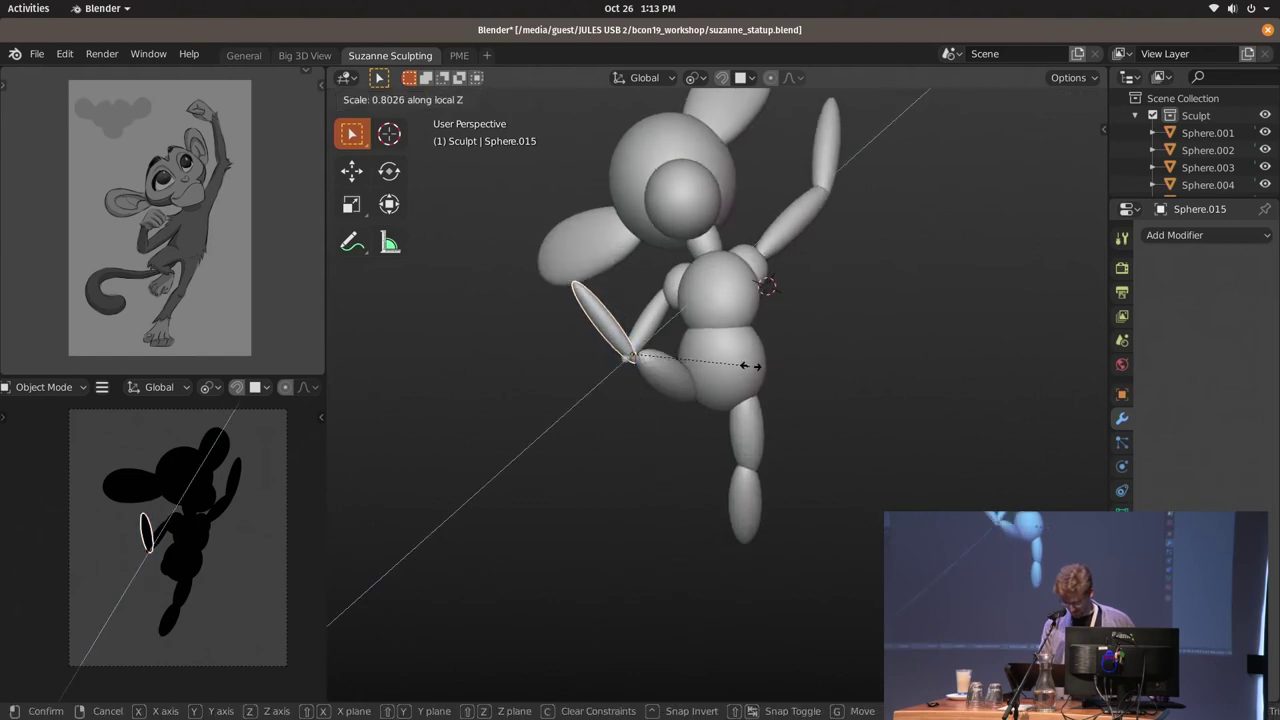
pyautogui.press('Escape')
pyautogui.press('s')
pyautogui.press('x')
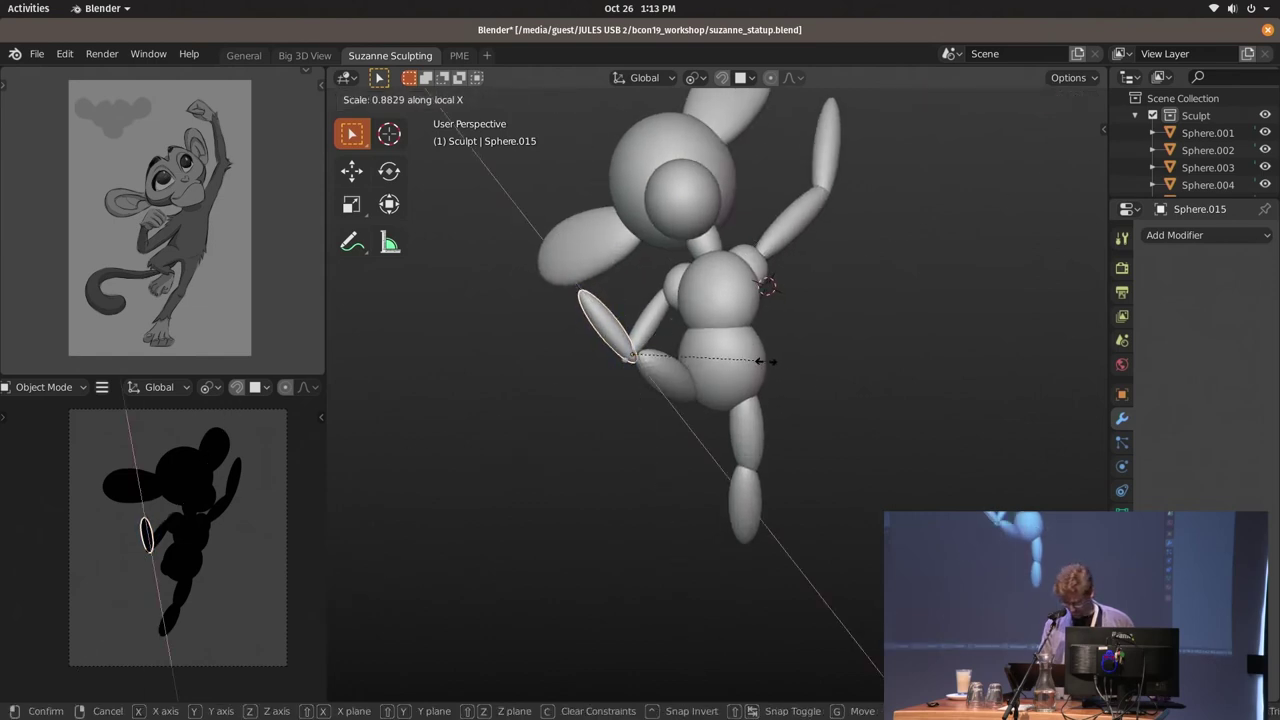
pyautogui.click(766, 361)
pyautogui.moveTo(766, 361)
pyautogui.mouseDown(button='middle')
pyautogui.moveTo(770, 338)
pyautogui.moveTo(815, 372)
pyautogui.mouseUp(button='middle')
# Duplicate the lower leg sphere and move the copy up into the thigh position
pyautogui.click(750, 370)
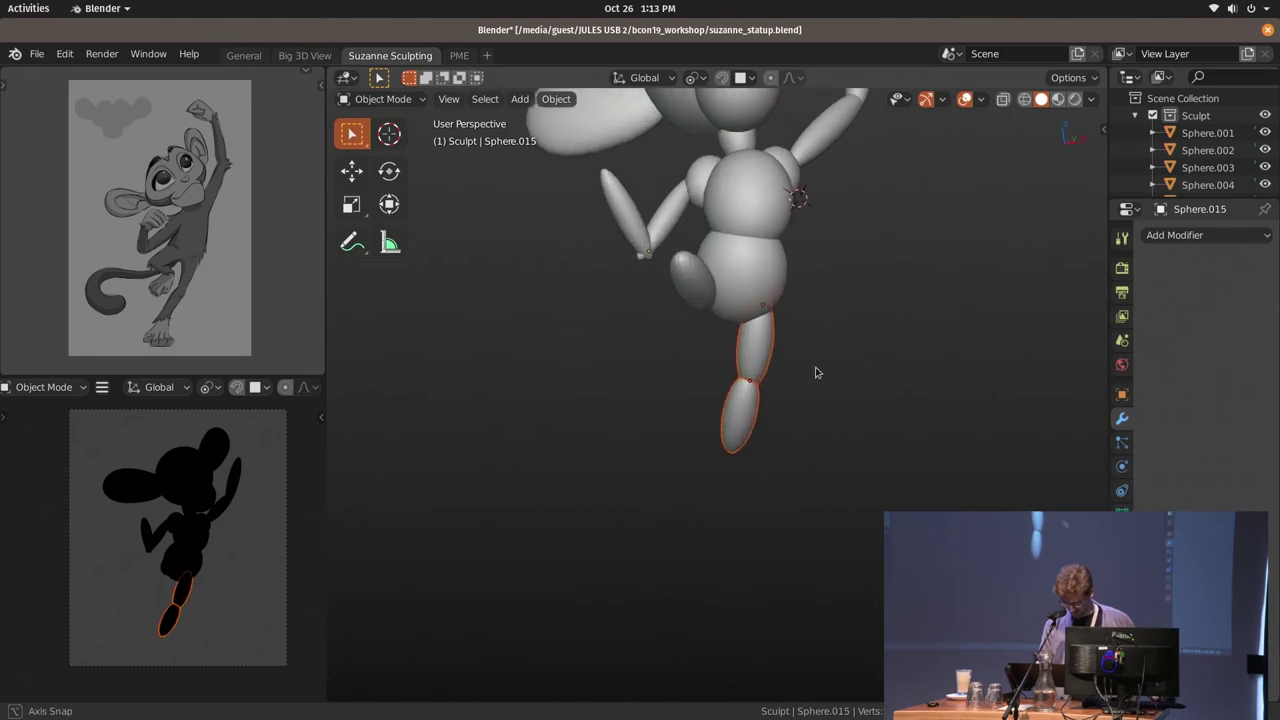
pyautogui.moveTo(752, 413); pyautogui.dragTo(814, 428, button='middle')
pyautogui.hotkey('shift', 'd')
pyautogui.click(720, 322)
pyautogui.moveTo(720, 322)
pyautogui.mouseDown(button='middle')
pyautogui.moveTo(831, 384)
pyautogui.moveTo(826, 363)
pyautogui.mouseUp(button='middle')
pyautogui.press('g')
pyautogui.click(851, 371)
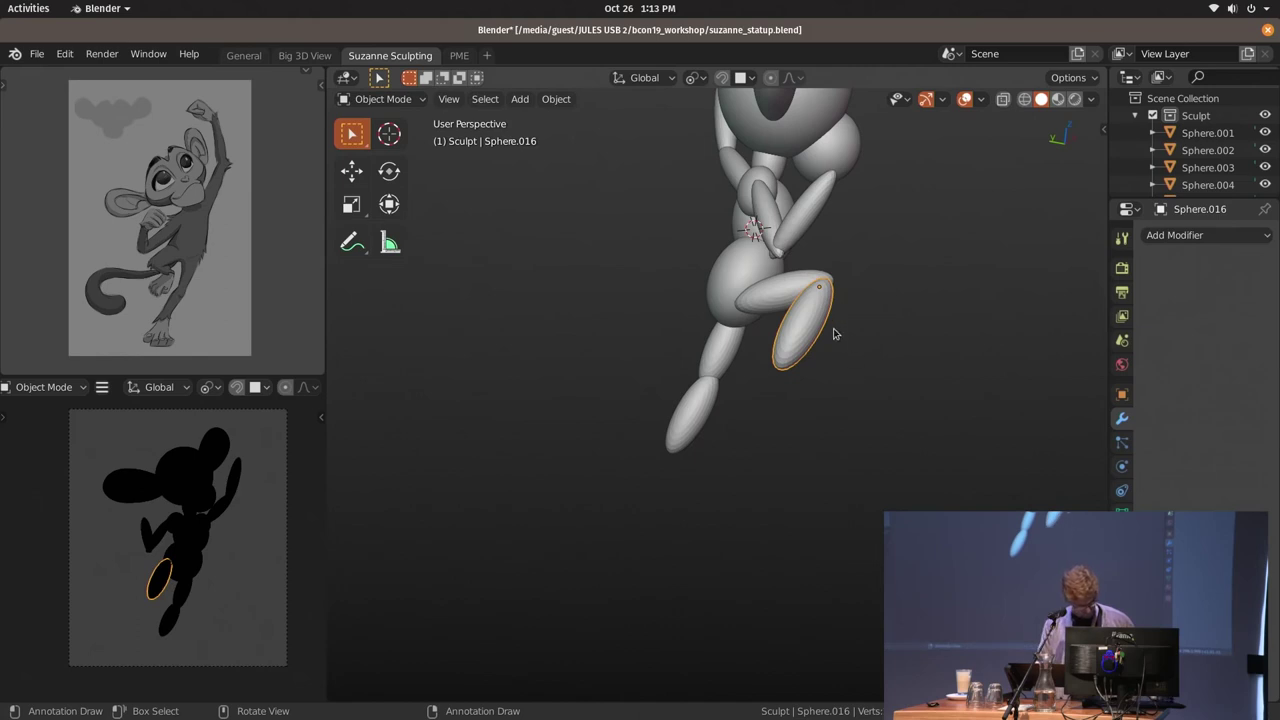
# Rotate the thigh spheres so the leg bends forward against the lower body
pyautogui.moveTo(880, 344)
pyautogui.mouseDown(button='middle')
pyautogui.moveTo(900, 354)
pyautogui.moveTo(689, 343)
pyautogui.moveTo(697, 371)
pyautogui.mouseUp(button='middle')
pyautogui.moveTo(802, 373); pyautogui.dragTo(797, 364, button='middle')
pyautogui.press('r')
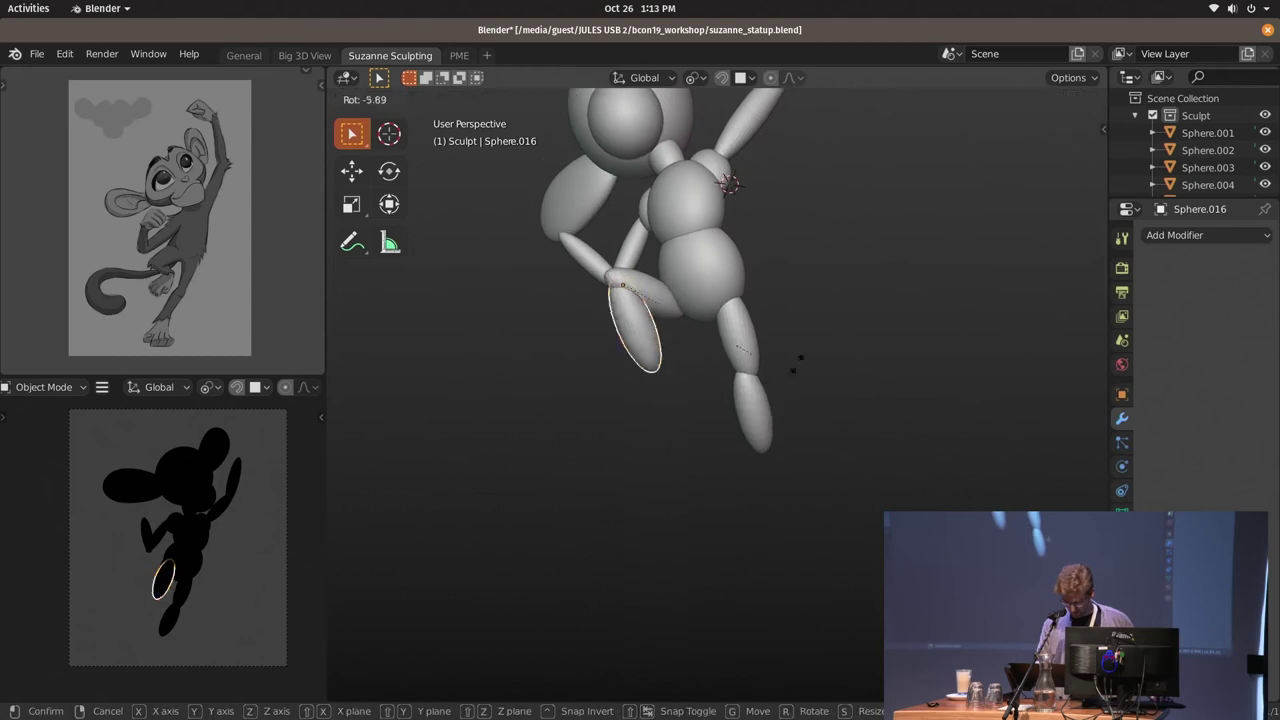
pyautogui.click(800, 268)
pyautogui.moveTo(800, 268); pyautogui.dragTo(797, 287, button='middle')
pyautogui.press('r')
pyautogui.press('r')
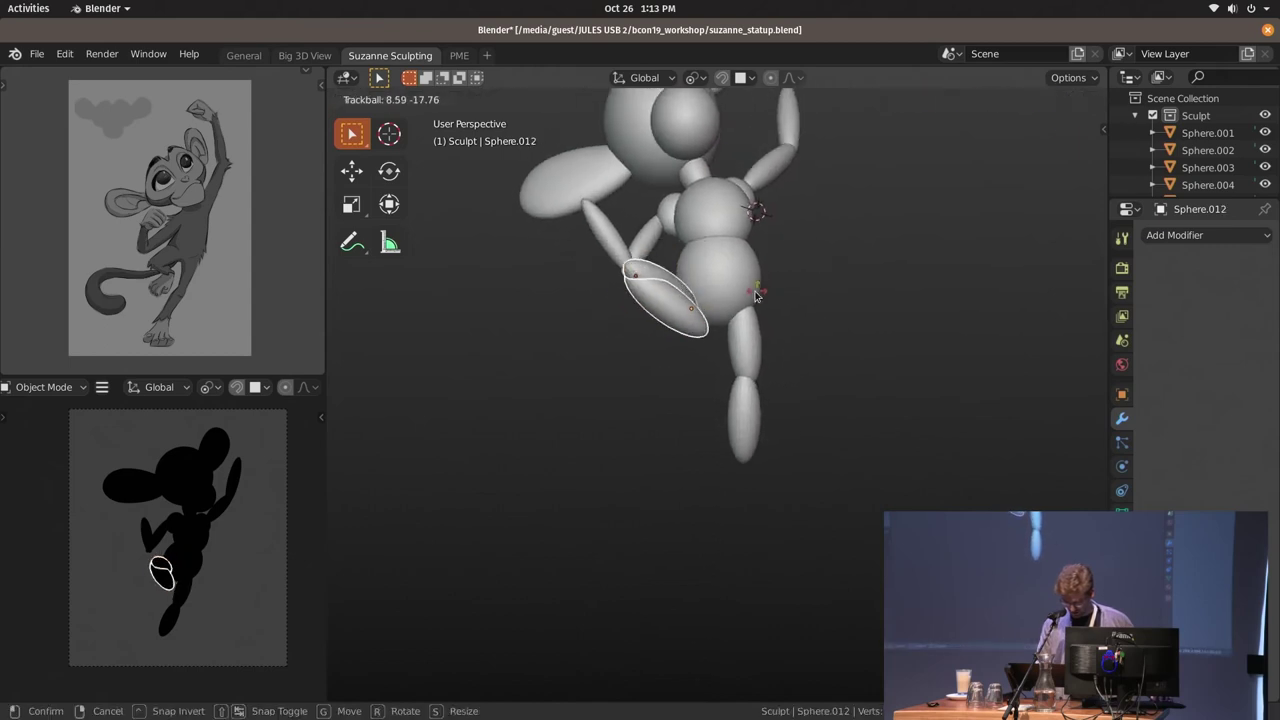
pyautogui.click(771, 348)
pyautogui.click(700, 318)
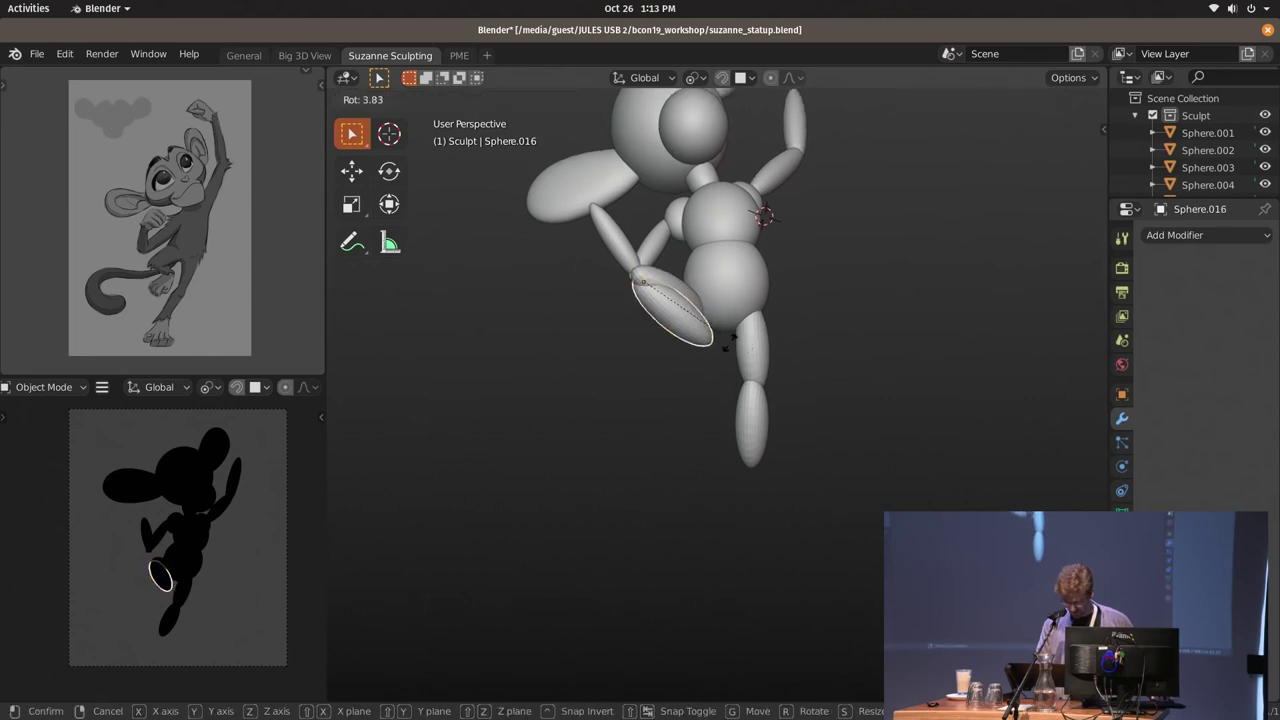
pyautogui.moveTo(794, 323)
pyautogui.mouseDown(button='middle')
pyautogui.moveTo(812, 368)
pyautogui.moveTo(735, 373)
pyautogui.moveTo(720, 330)
pyautogui.mouseUp(button='middle')
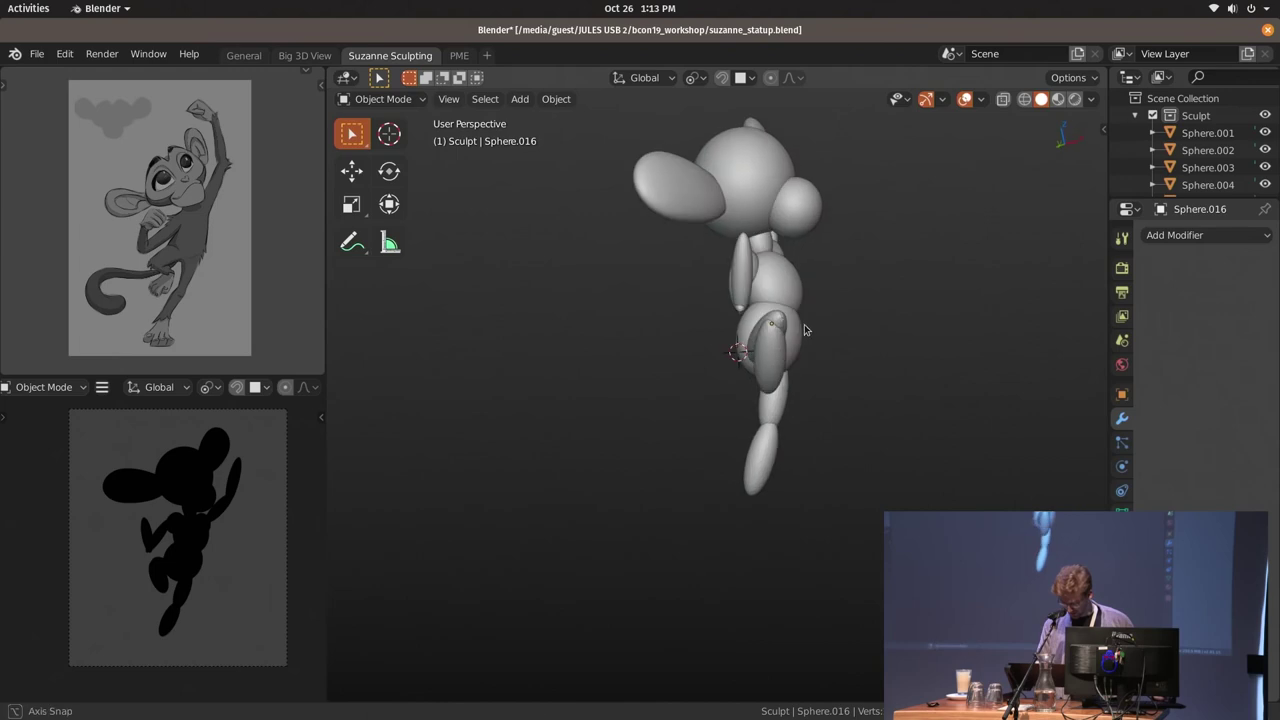
pyautogui.hotkey('shift', 'a')
pyautogui.hotkey('shift', 'a')
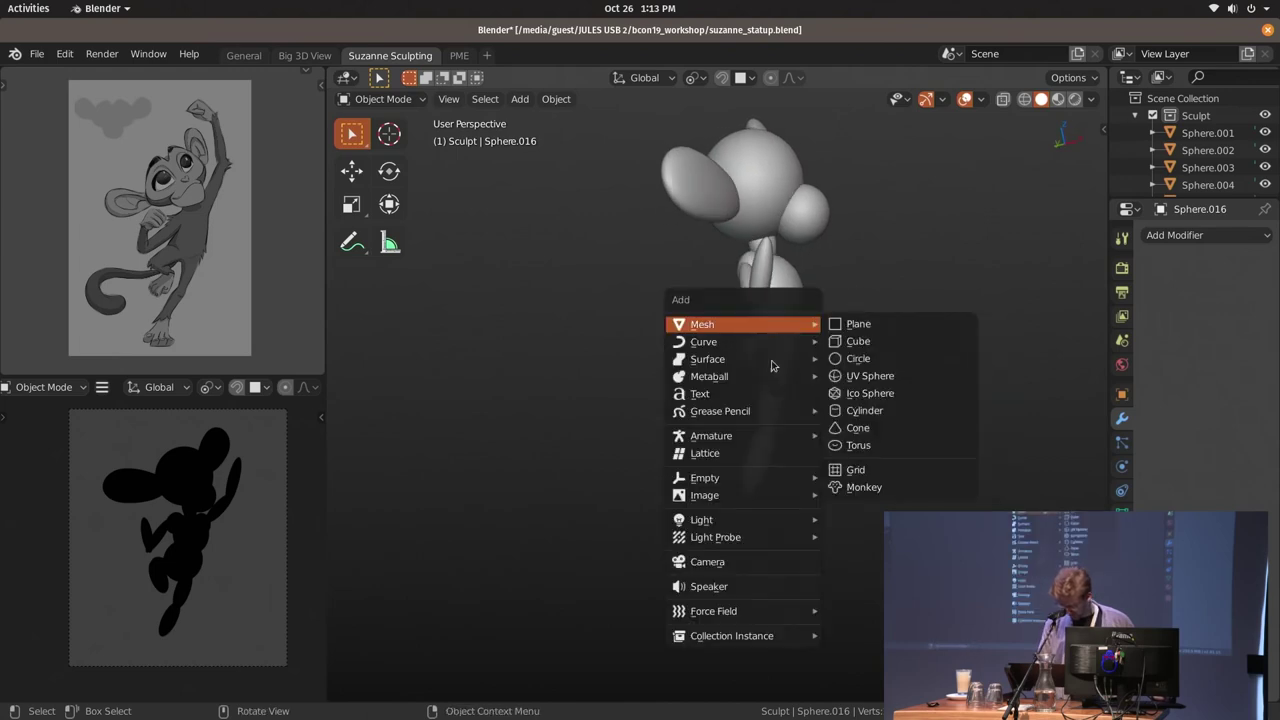
# Add a cylinder and rotate it 90 degrees onto its side
pyautogui.click(884, 411)
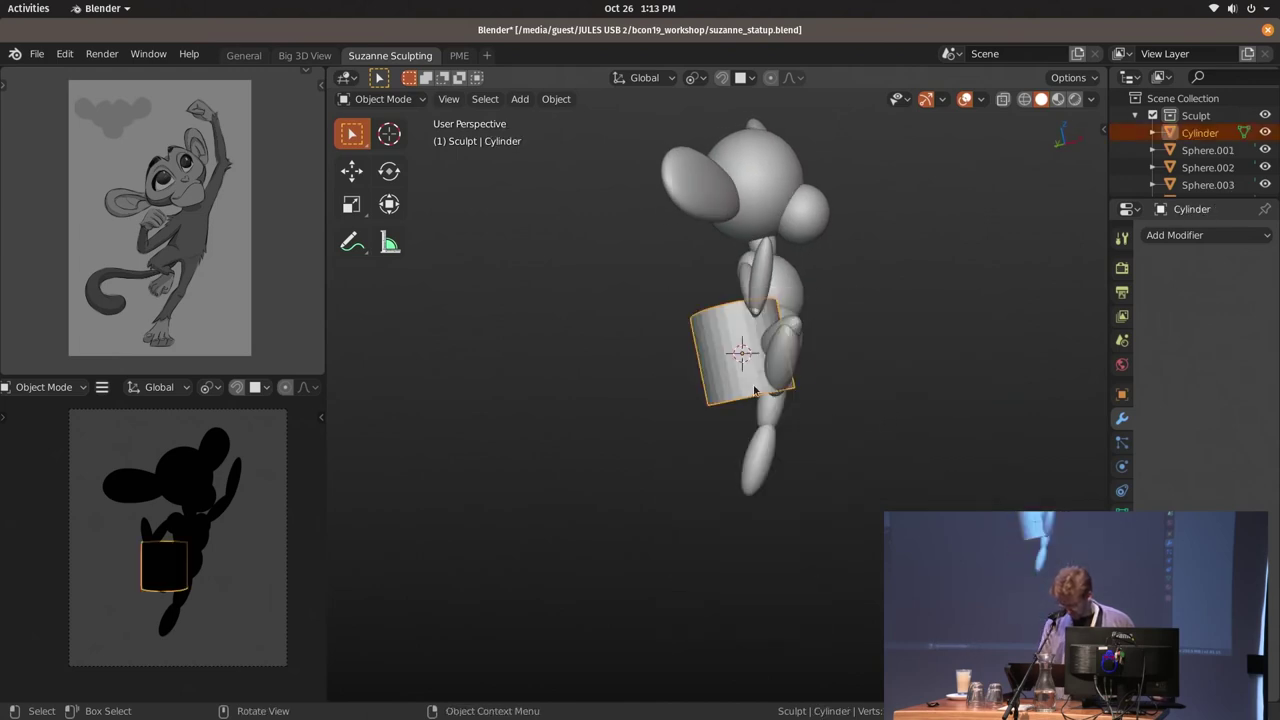
pyautogui.moveTo(880, 418); pyautogui.dragTo(842, 411, button='middle')
pyautogui.press('s')
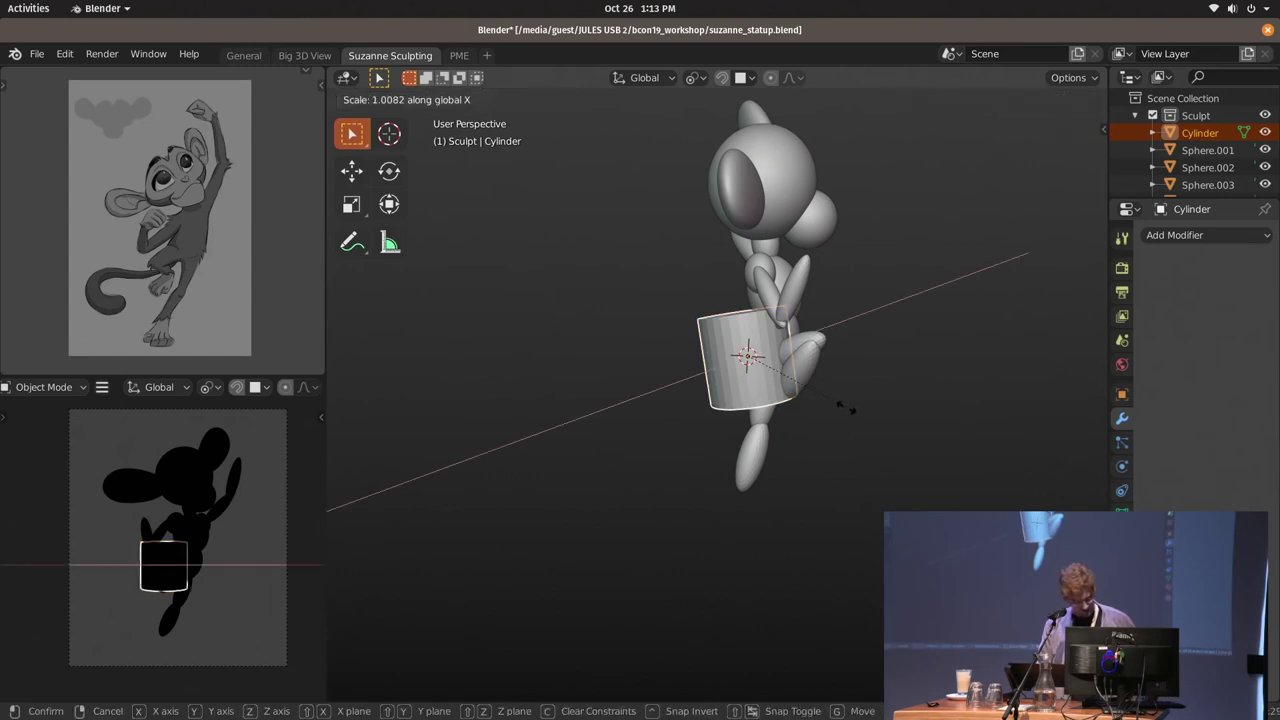
pyautogui.press('Escape')
pyautogui.write('r')
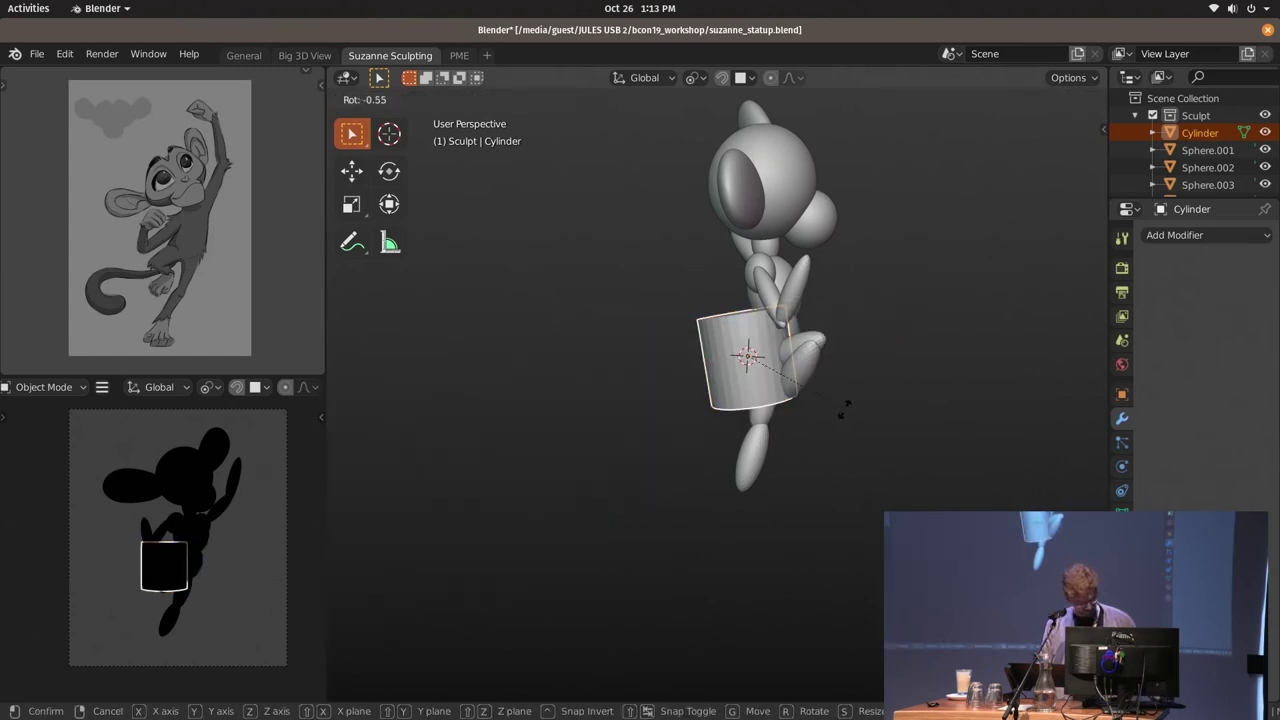
pyautogui.write('90')
pyautogui.press('Return')
# Scale the cylinder along Z and uniformly into a slim rod, then enter Edit Mode
pyautogui.press('s')
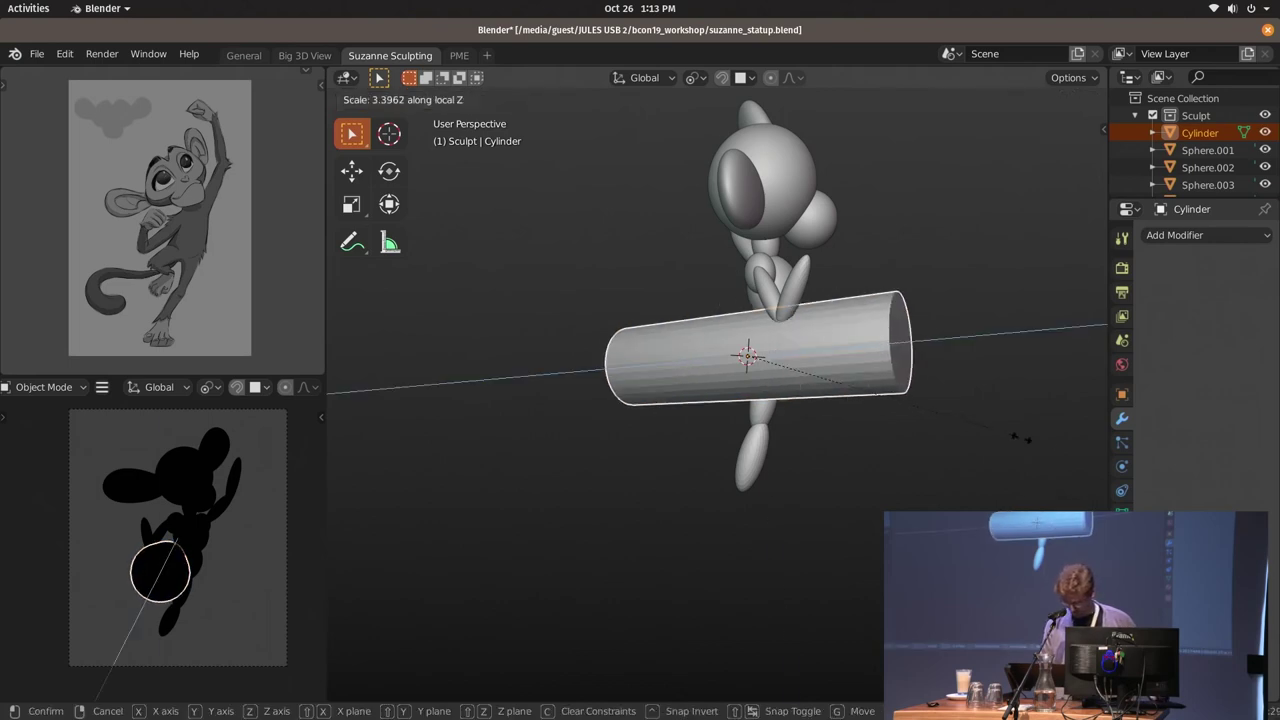
pyautogui.click(1046, 457)
pyautogui.press('s')
pyautogui.press('z')
pyautogui.click(870, 437)
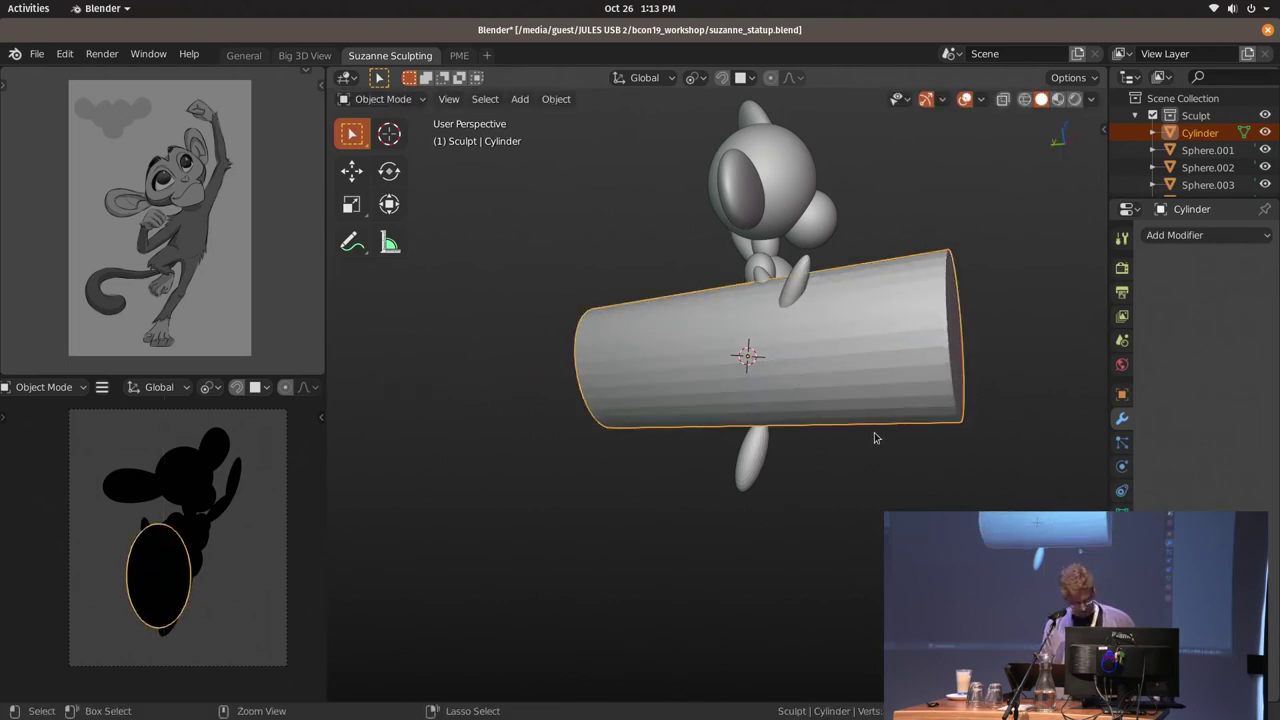
pyautogui.hotkey('ctrl', 'z')
pyautogui.press('s')
pyautogui.click(907, 444)
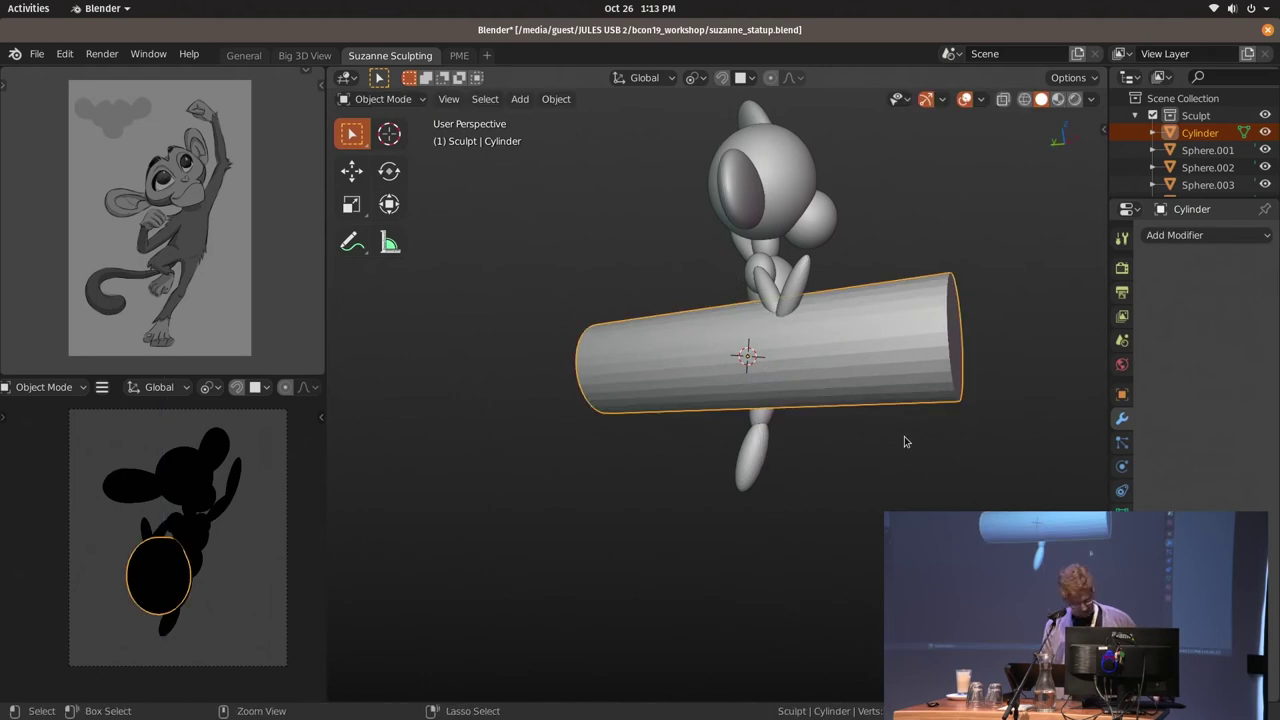
pyautogui.hotkey('ctrl', 'z')
pyautogui.press('s')
pyautogui.press('z')
pyautogui.click(907, 438)
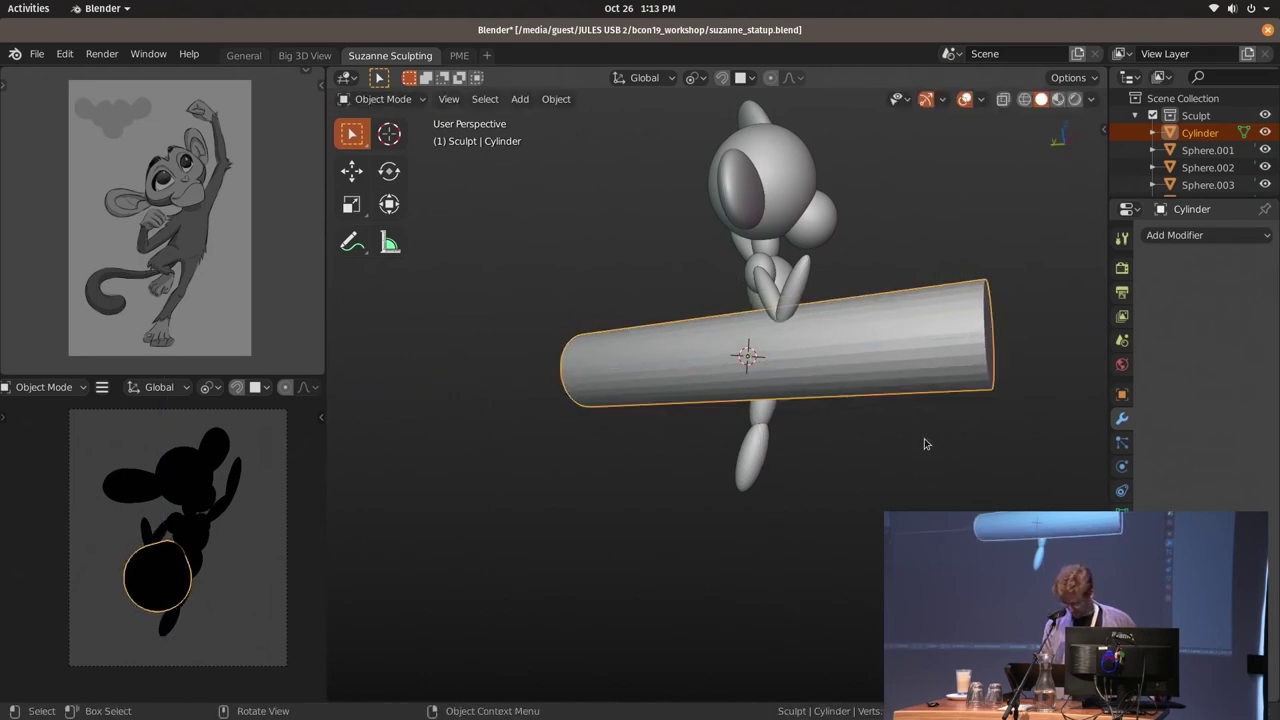
pyautogui.press('s')
pyautogui.click(835, 393)
pyautogui.press('s')
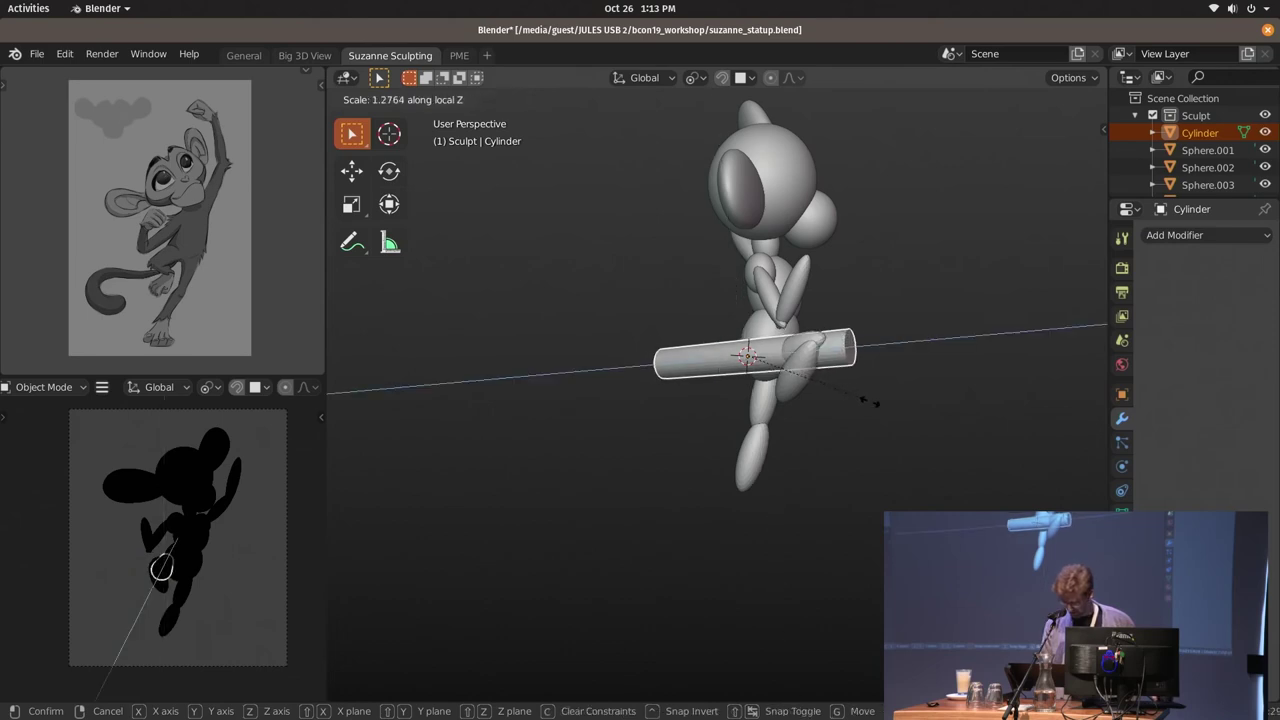
pyautogui.click(897, 410)
pyautogui.moveTo(849, 374)
pyautogui.mouseDown(button='middle')
pyautogui.moveTo(963, 403)
pyautogui.moveTo(894, 363)
pyautogui.moveTo(869, 366)
pyautogui.moveTo(880, 356)
pyautogui.mouseUp(button='middle')
pyautogui.press('Tab')
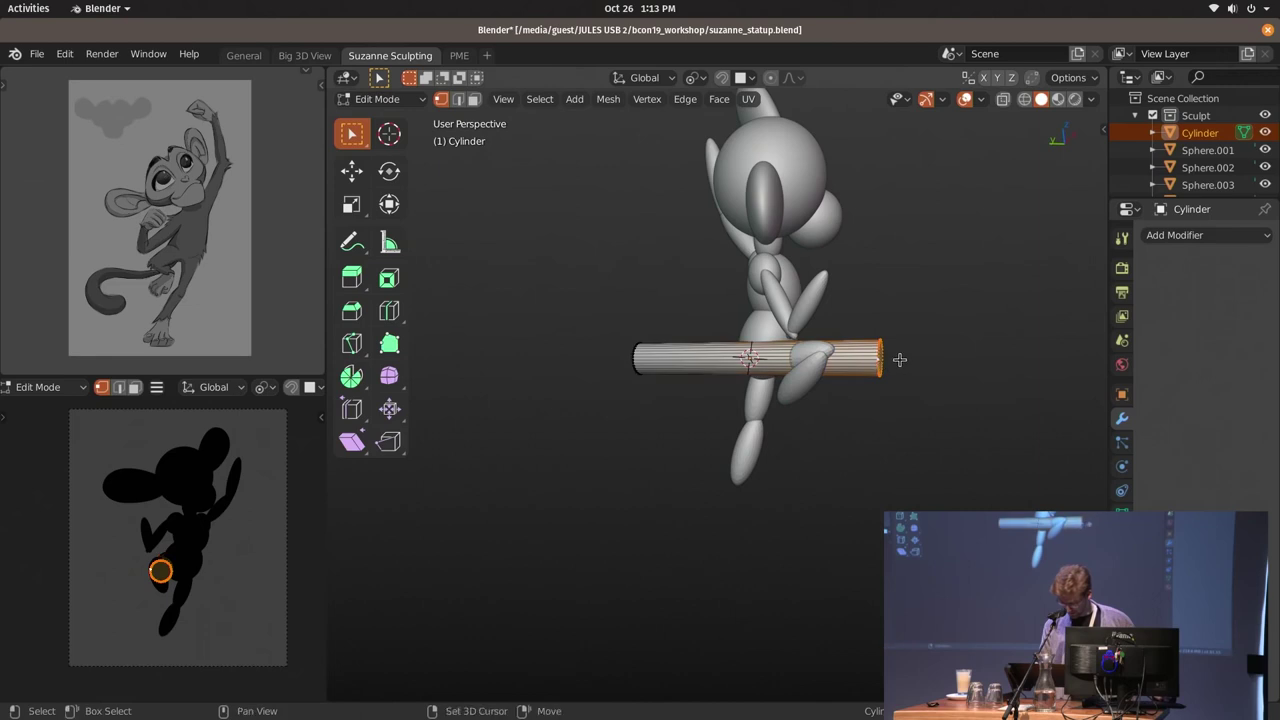
# Back in Object Mode, set the cylinder's origin to the 3D cursor
pyautogui.hotkey('ctrl', 'Tab')
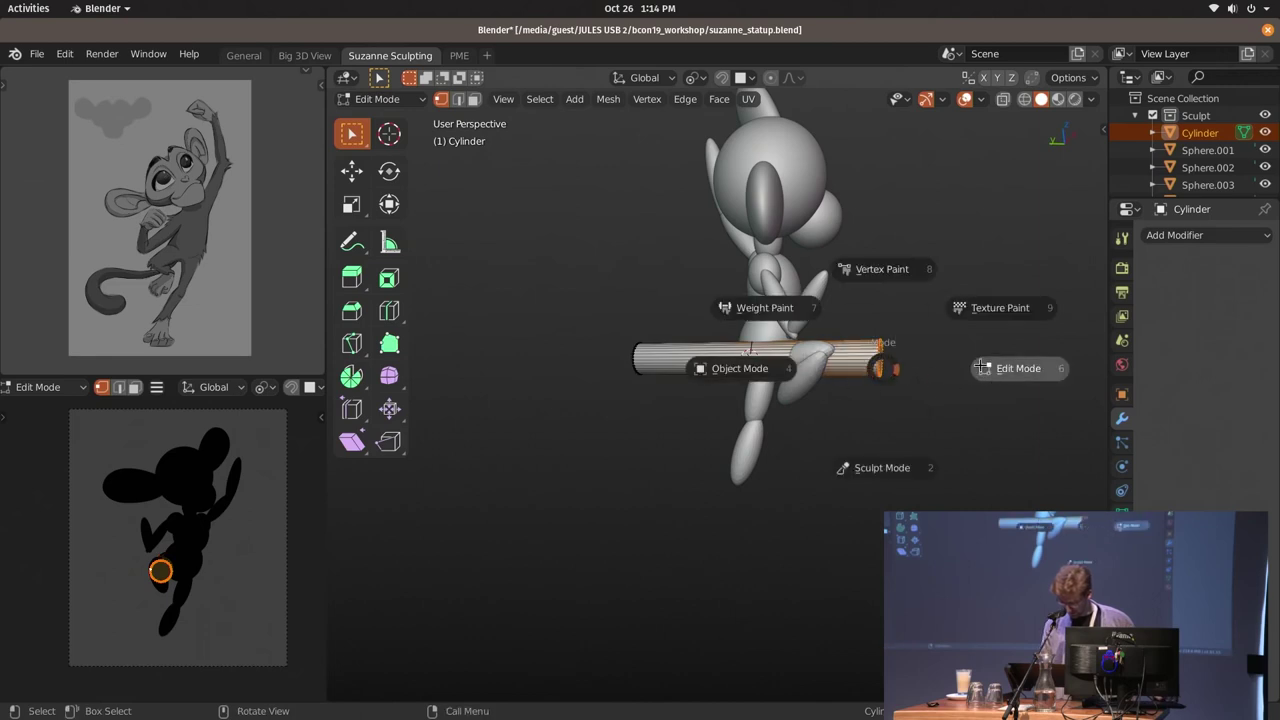
pyautogui.click(982, 368)
pyautogui.hotkey('shift', 's')
pyautogui.press('Escape')
pyautogui.press('Tab')
pyautogui.rightClick(880, 362)
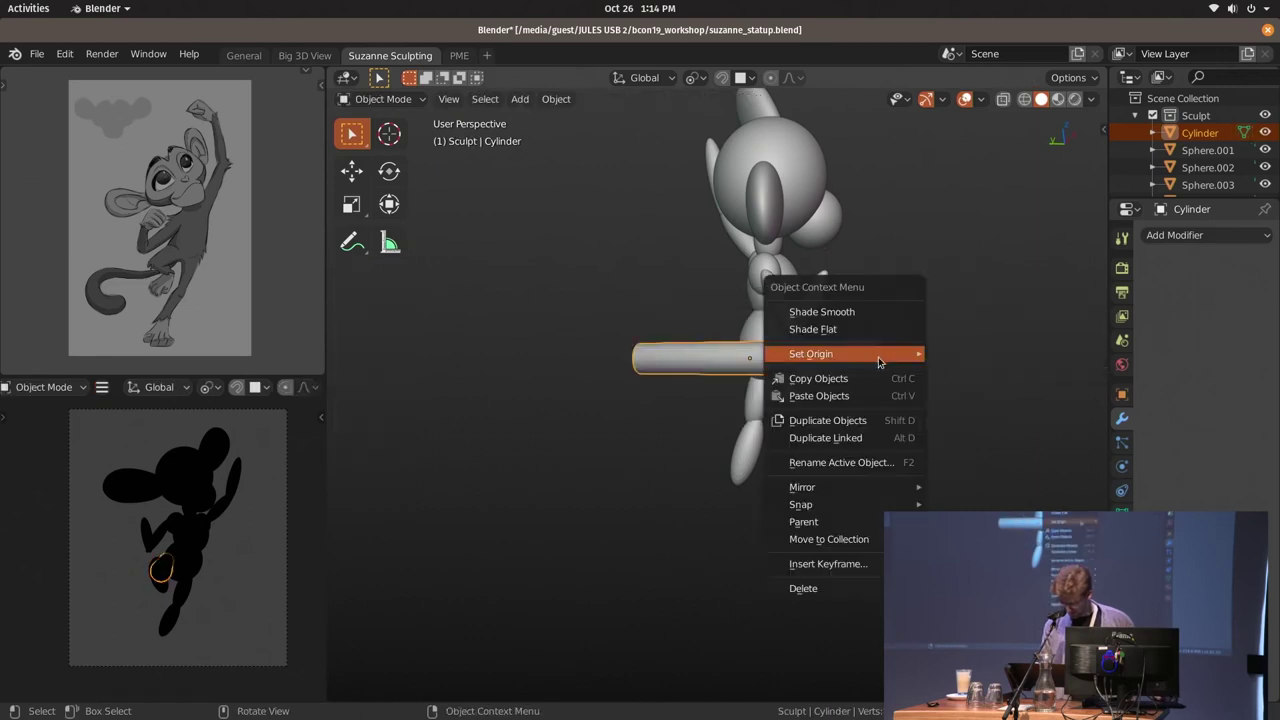
pyautogui.moveTo(811, 354)
pyautogui.click(1046, 375)
pyautogui.moveTo(1046, 375); pyautogui.dragTo(871, 380, button='middle')
# Move the cylinder to the hip, tilt it toward the lower left, thin it, and apply its scale
pyautogui.press('g')
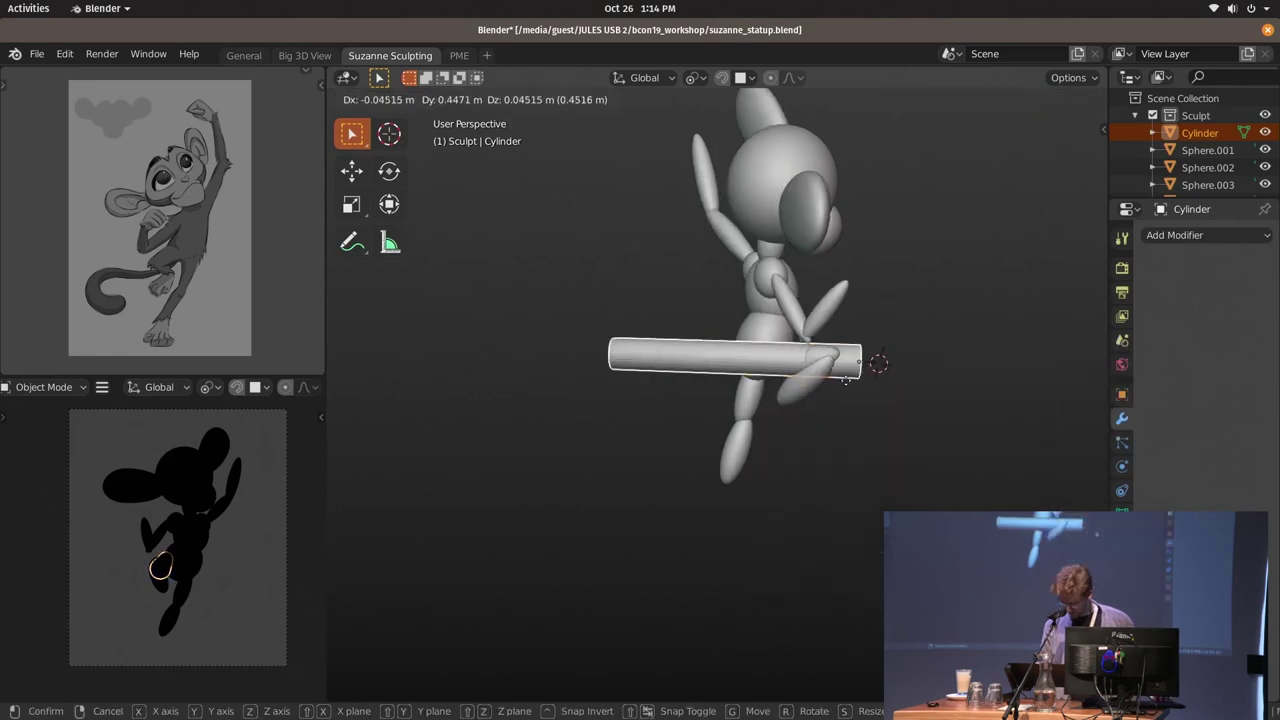
pyautogui.click(700, 380)
pyautogui.press('r')
pyautogui.press('r')
pyautogui.rightClick(640, 382)
pyautogui.moveTo(640, 382)
pyautogui.mouseDown(button='middle')
pyautogui.moveTo(623, 382)
pyautogui.moveTo(760, 420)
pyautogui.mouseUp(button='middle')
pyautogui.press('g')
pyautogui.click(786, 429)
pyautogui.press('r')
pyautogui.press('r')
pyautogui.press('r')
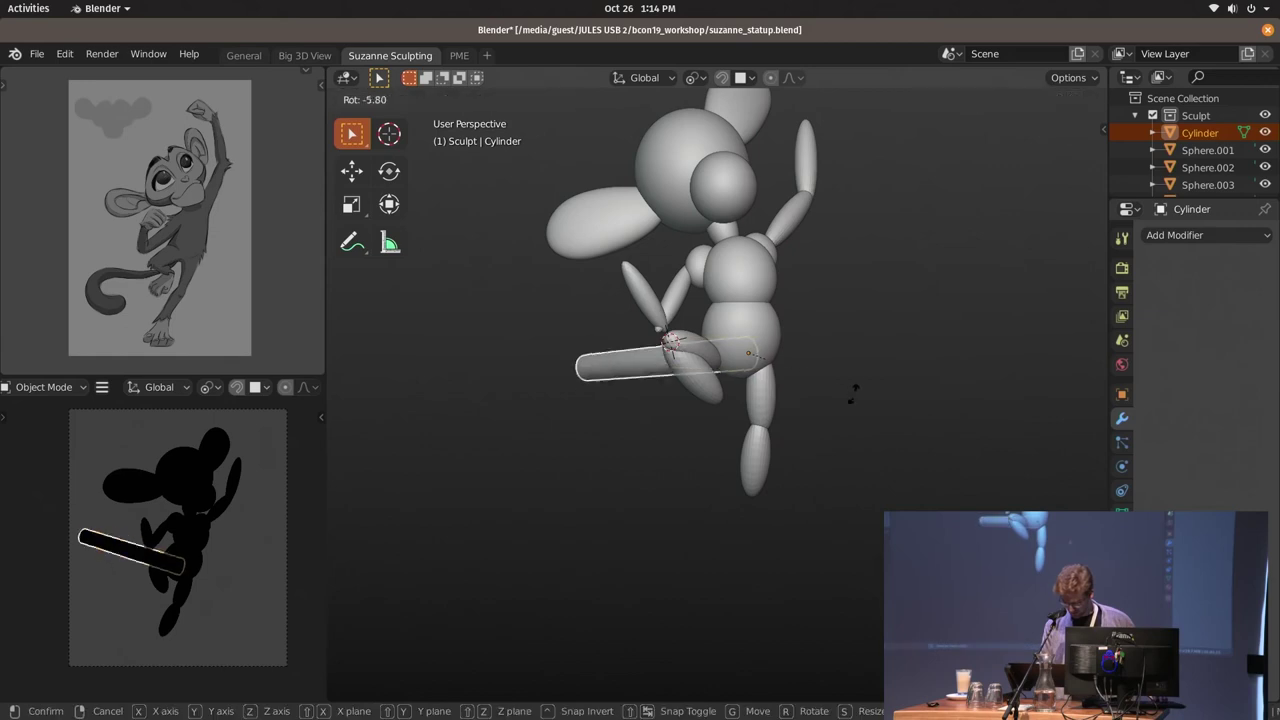
pyautogui.click(852, 395)
pyautogui.moveTo(808, 352)
pyautogui.mouseDown(button='middle')
pyautogui.moveTo(790, 362)
pyautogui.moveTo(815, 385)
pyautogui.mouseUp(button='middle')
pyautogui.press('s')
pyautogui.click(818, 388)
pyautogui.hotkey('ctrl', 'a')
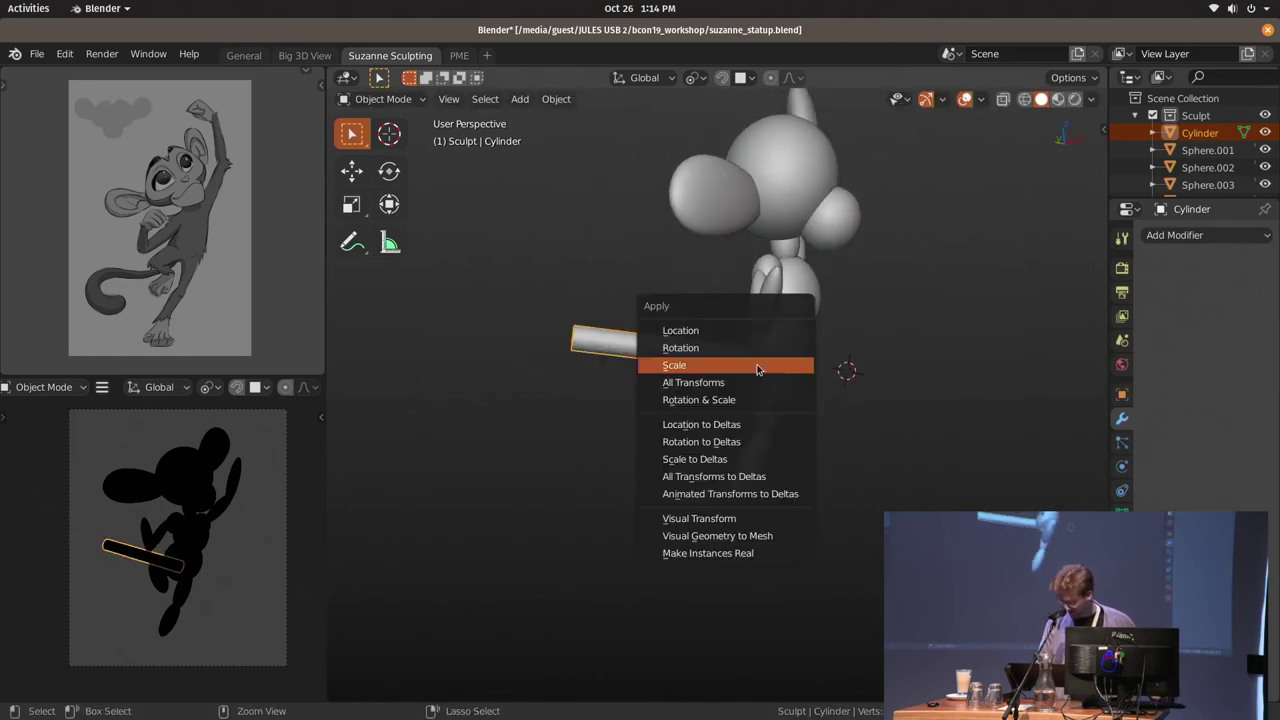
pyautogui.click(748, 371)
# In Edit Mode, add two loop cuts and shrink the end to taper the tail
pyautogui.press('Tab')
pyautogui.scroll(2, 663, 367)
pyautogui.hotkey('ctrl', 'r')
pyautogui.click(592, 327)
pyautogui.click(612, 352)
pyautogui.press('s')
pyautogui.click(651, 380)
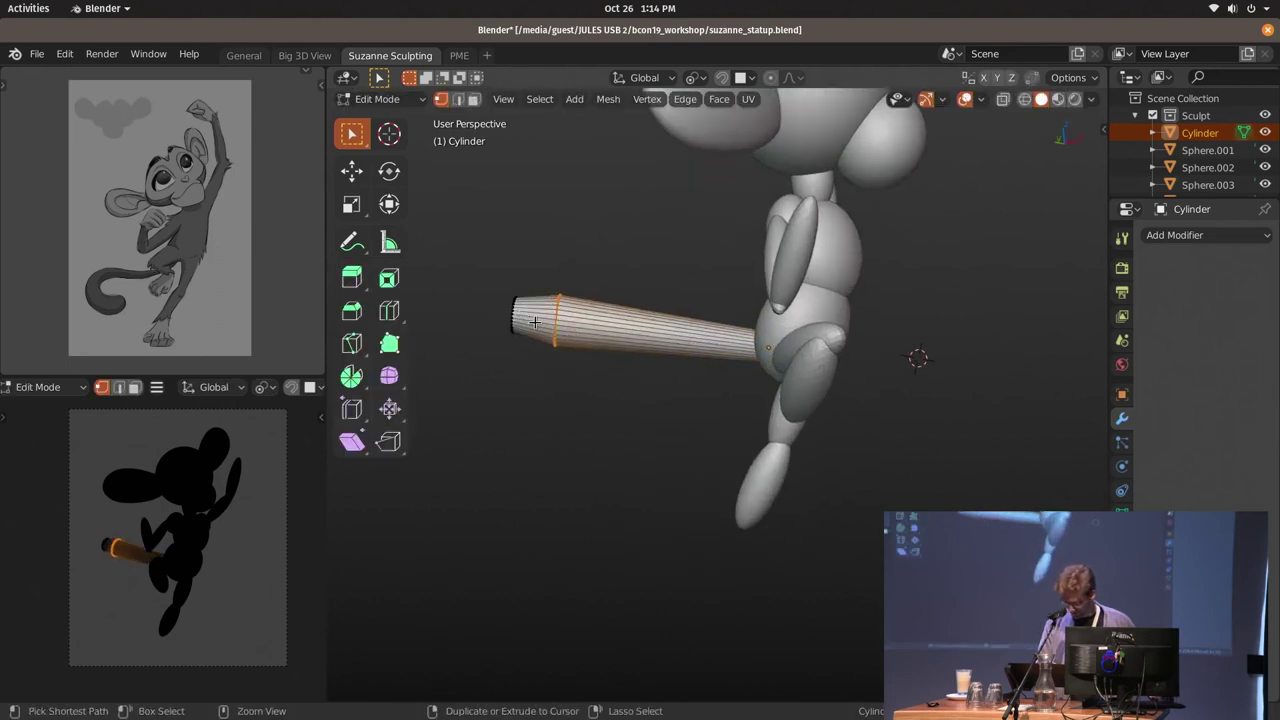
pyautogui.hotkey('ctrl', 'r')
pyautogui.click(530, 320)
pyautogui.click(530, 320)
pyautogui.press('s')
pyautogui.click(571, 363)
pyautogui.press('Tab')
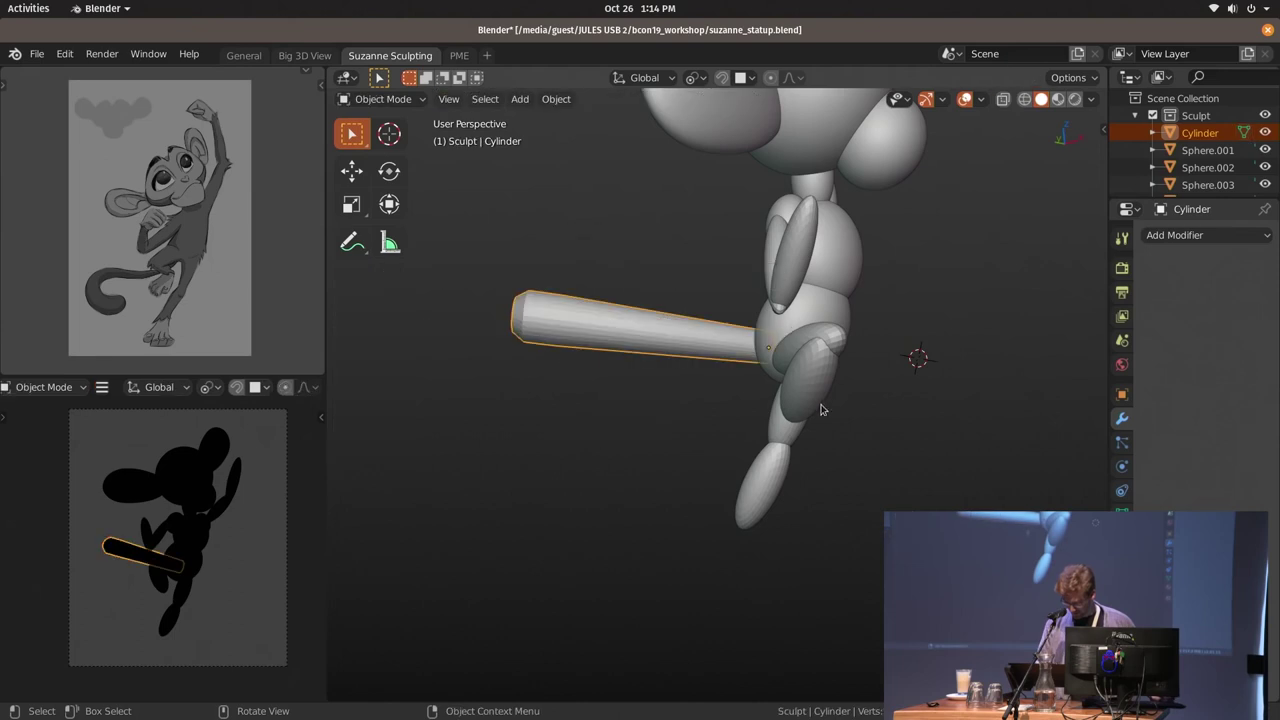
# Lengthen and thin the tail, apply its scale again, and view the figure from the front
pyautogui.moveTo(820, 406); pyautogui.dragTo(842, 393, button='middle')
pyautogui.press('s')
pyautogui.click(862, 394)
pyautogui.press('s')
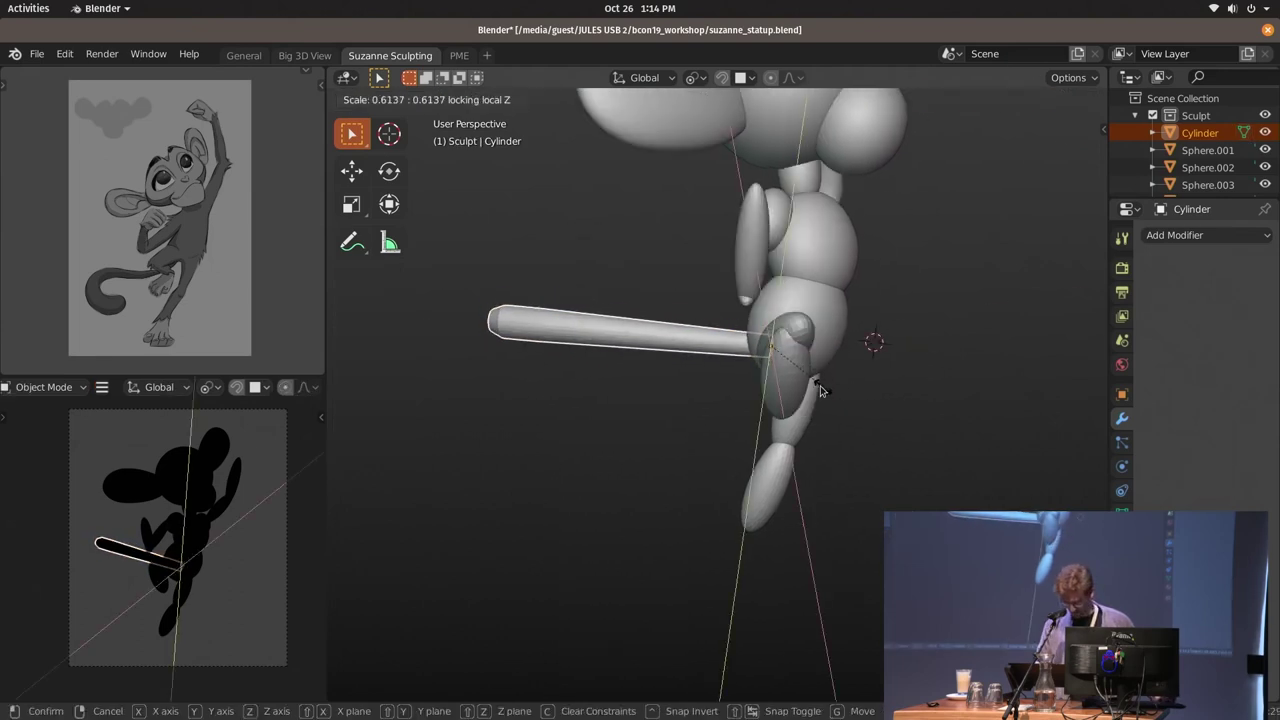
pyautogui.click(820, 390)
pyautogui.hotkey('ctrl', 'a')
pyautogui.click(846, 389)
pyautogui.press('KP_1')
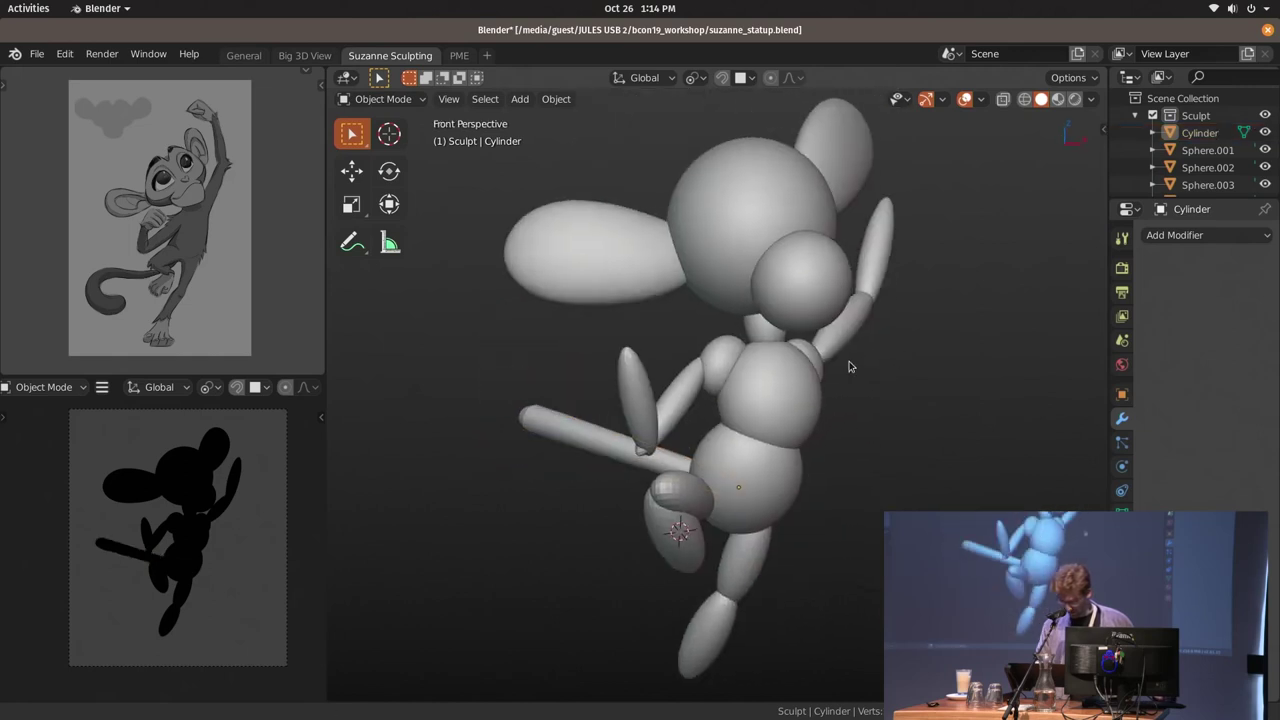
pyautogui.click(711, 237)
# Switch sculpting to the head sphere and set the brush size to 140 px
pyautogui.moveTo(711, 237)
pyautogui.mouseDown(button='middle')
pyautogui.moveTo(802, 329)
pyautogui.moveTo(758, 253)
pyautogui.moveTo(844, 304)
pyautogui.moveTo(780, 291)
pyautogui.moveTo(750, 258)
pyautogui.moveTo(765, 330)
pyautogui.moveTo(756, 367)
pyautogui.mouseUp(button='middle')
pyautogui.hotkey('ctrl', 'Tab')
pyautogui.hotkey('ctrl', 'Tab')
pyautogui.click(756, 367)
pyautogui.hotkey('ctrl', 'Tab')
pyautogui.moveTo(770, 412); pyautogui.dragTo(762, 347, button='middle')
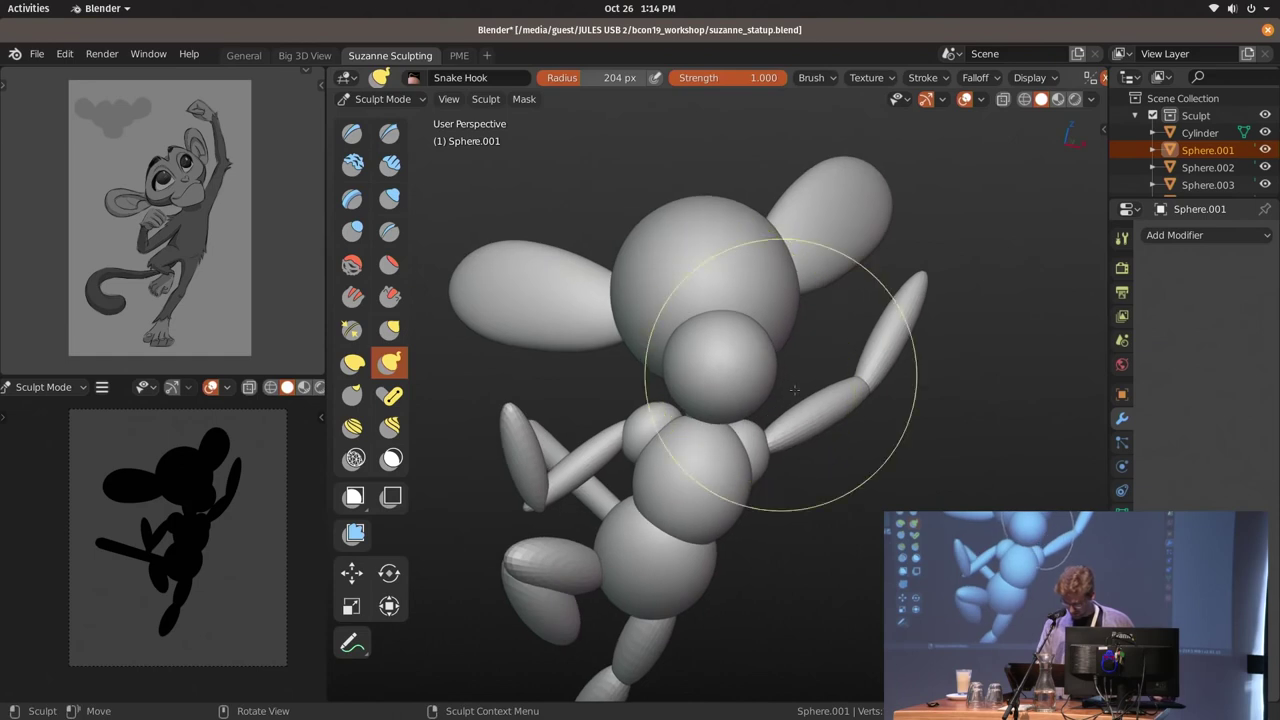
pyautogui.keyDown('alt'); pyautogui.moveTo(794, 390); pyautogui.dragTo(768, 293, button='middle'); pyautogui.keyUp('alt')
pyautogui.hotkey('ctrl', 'Tab')
pyautogui.click(763, 250)
pyautogui.hotkey('ctrl', 'Tab')
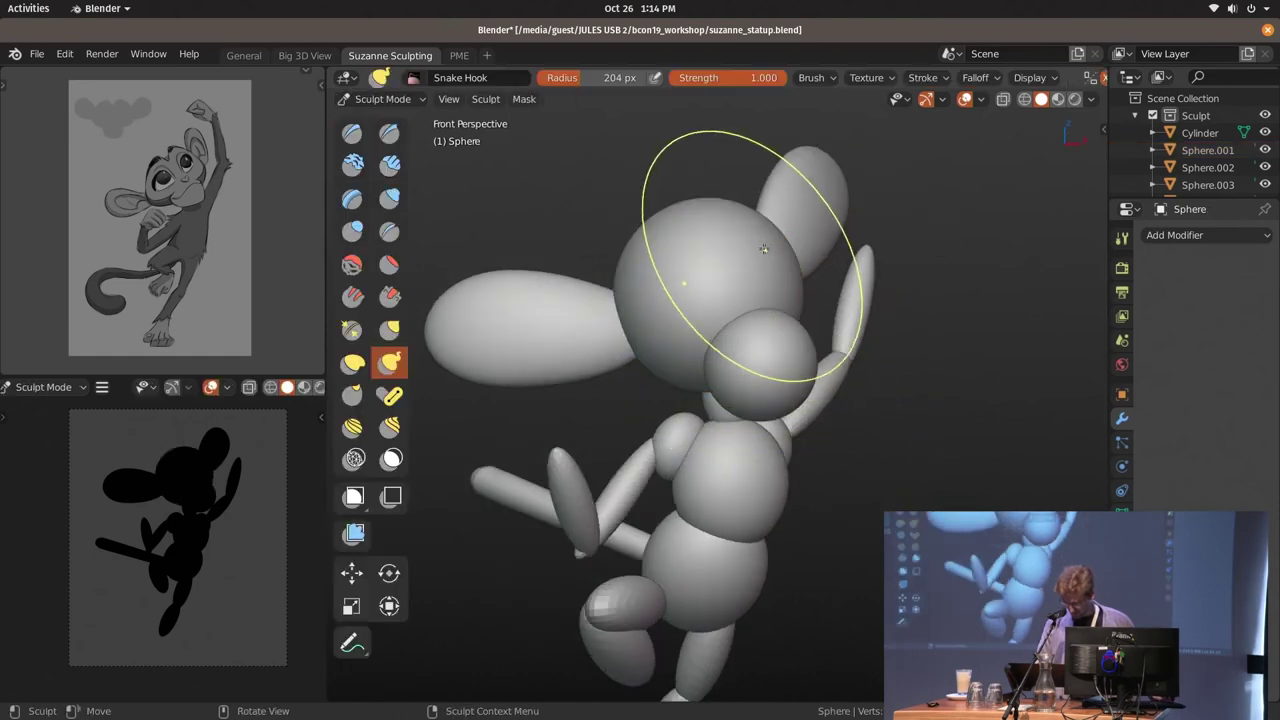
pyautogui.press('f')
pyautogui.click(760, 268)
pyautogui.moveTo(760, 268)
pyautogui.mouseDown(button='middle')
pyautogui.moveTo(728, 255)
pyautogui.moveTo(720, 314)
pyautogui.mouseUp(button='middle')
pyautogui.scroll(3, 737, 256)
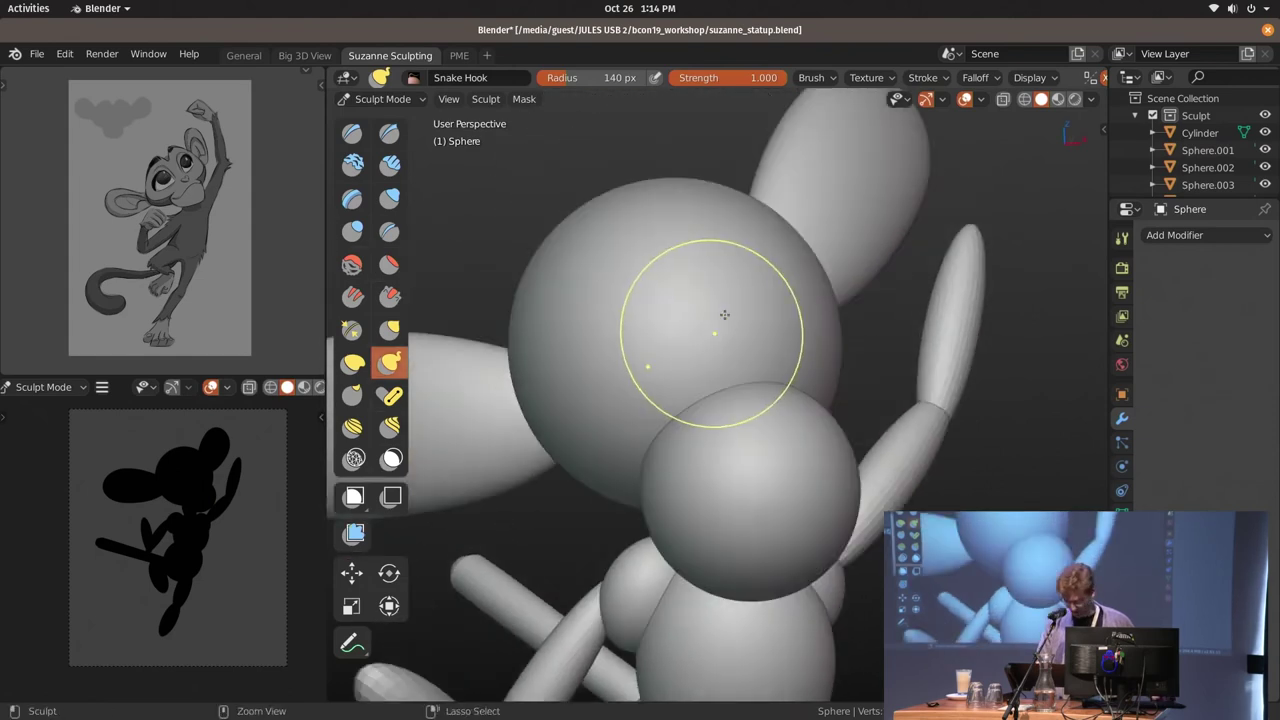
pyautogui.scroll(-2, 717, 311)
# With the Scrape/Peaks brush at about 266 px, scrape the front of the head flat
pyautogui.hotkey('shift', 't')
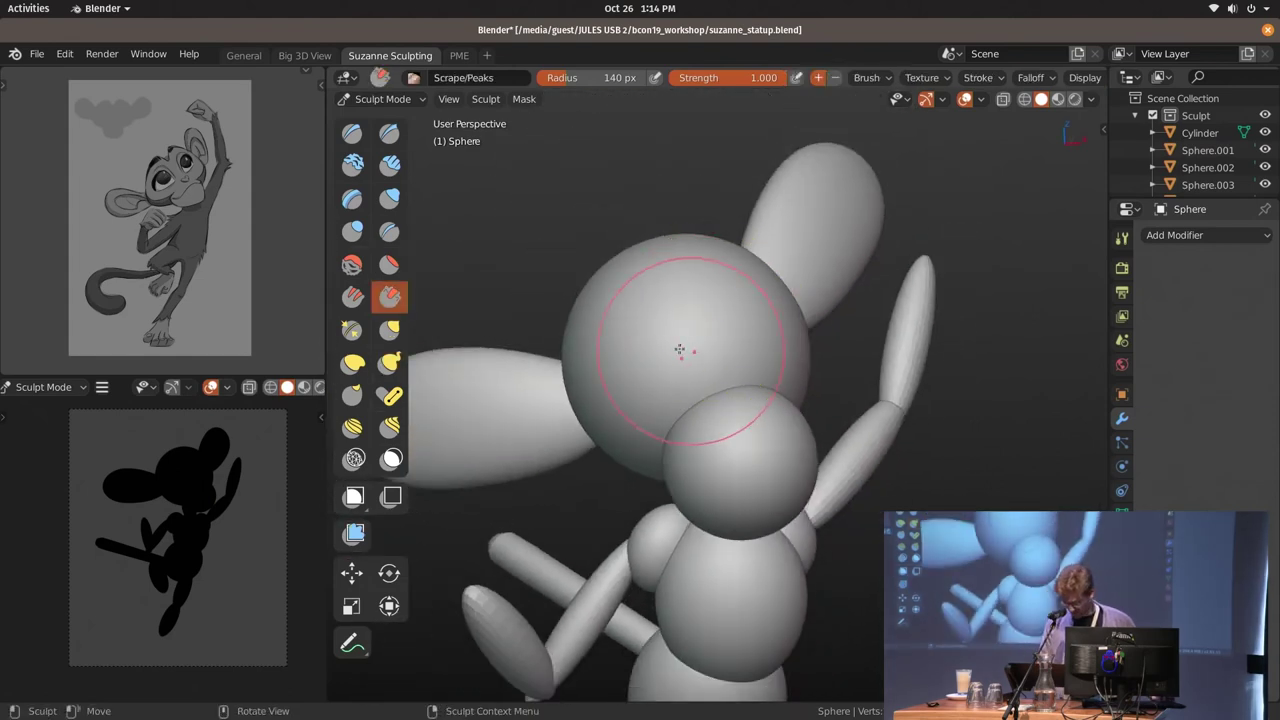
pyautogui.moveTo(731, 263); pyautogui.dragTo(734, 274, button='middle')
pyautogui.press('f')
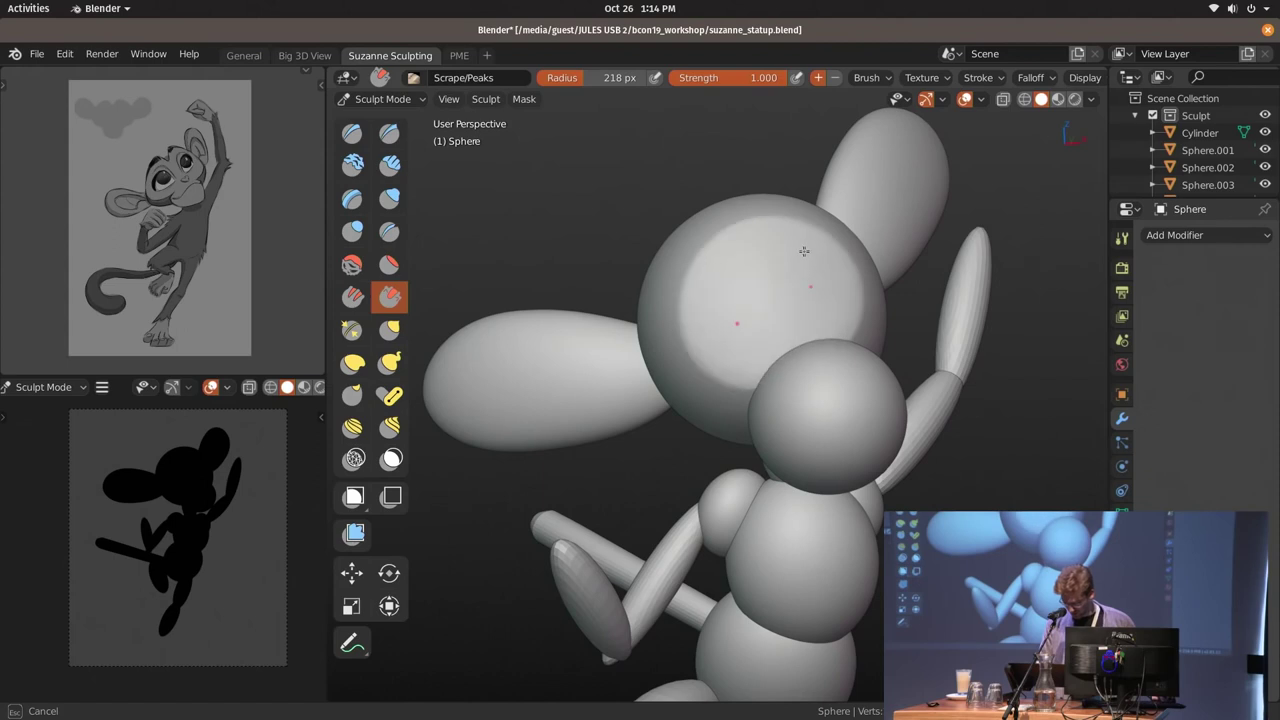
pyautogui.moveTo(708, 344); pyautogui.dragTo(789, 366, button='middle')
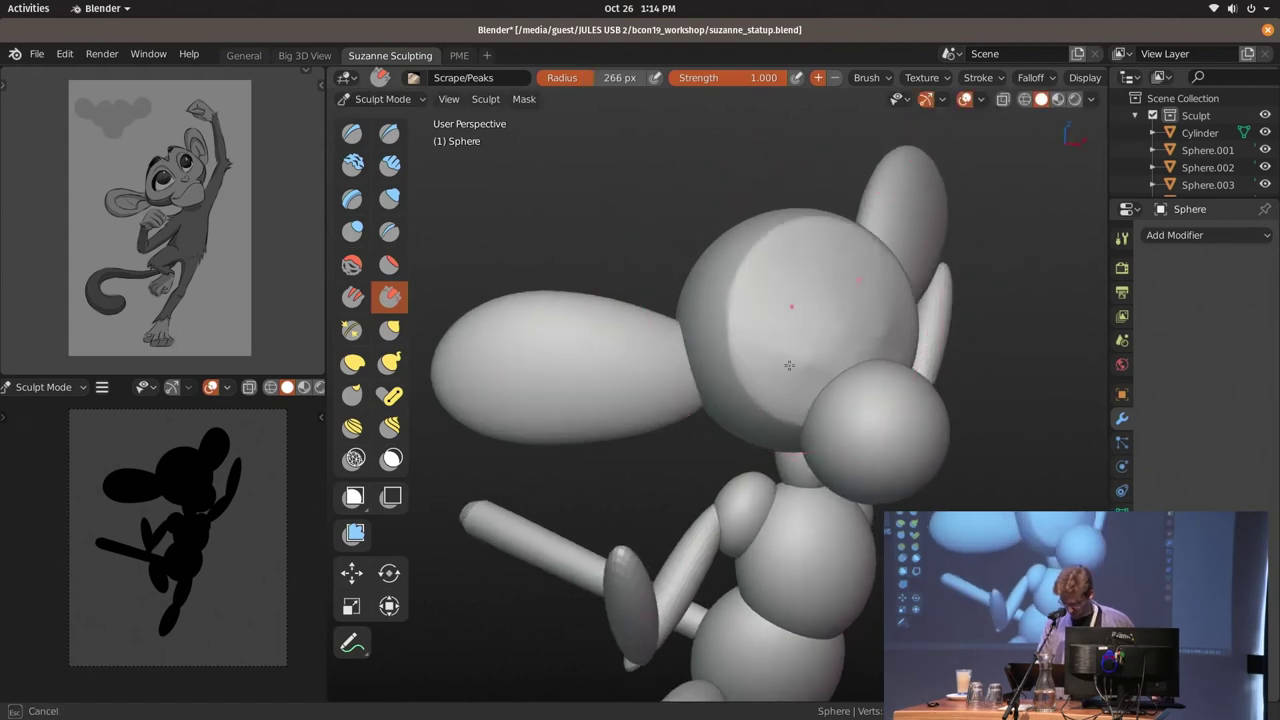
pyautogui.scroll(3, 193, 178)
pyautogui.moveTo(820, 229)
pyautogui.mouseDown(button='middle')
pyautogui.moveTo(737, 304)
pyautogui.moveTo(828, 374)
pyautogui.mouseUp(button='middle')
pyautogui.hotkey('ctrl', 'Tab')
pyautogui.hotkey('ctrl', 'Tab')
# Pull the head upward into a stretched shape with a 154 px Elastic Hook brush
pyautogui.click(840, 355)
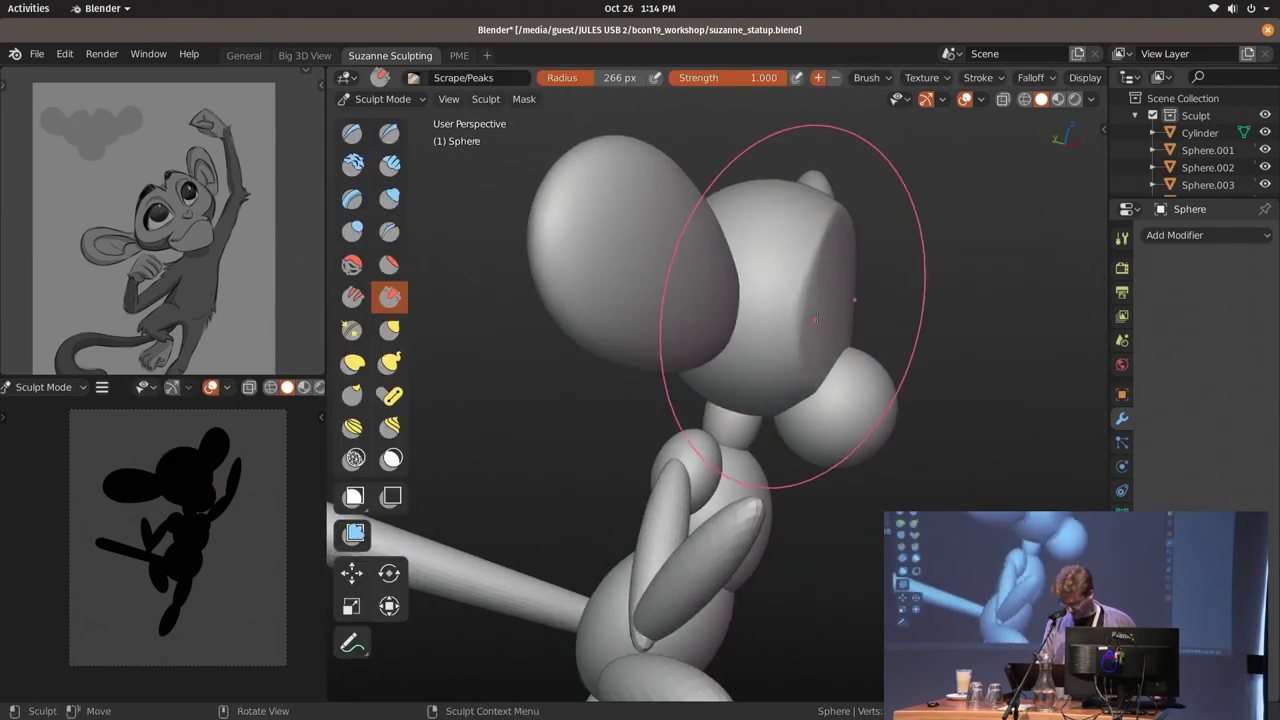
pyautogui.press('f')
pyautogui.click(802, 300)
pyautogui.press('e')
pyautogui.moveTo(777, 286)
pyautogui.mouseDown()
pyautogui.moveTo(808, 263)
pyautogui.moveTo(803, 342)
pyautogui.mouseUp()
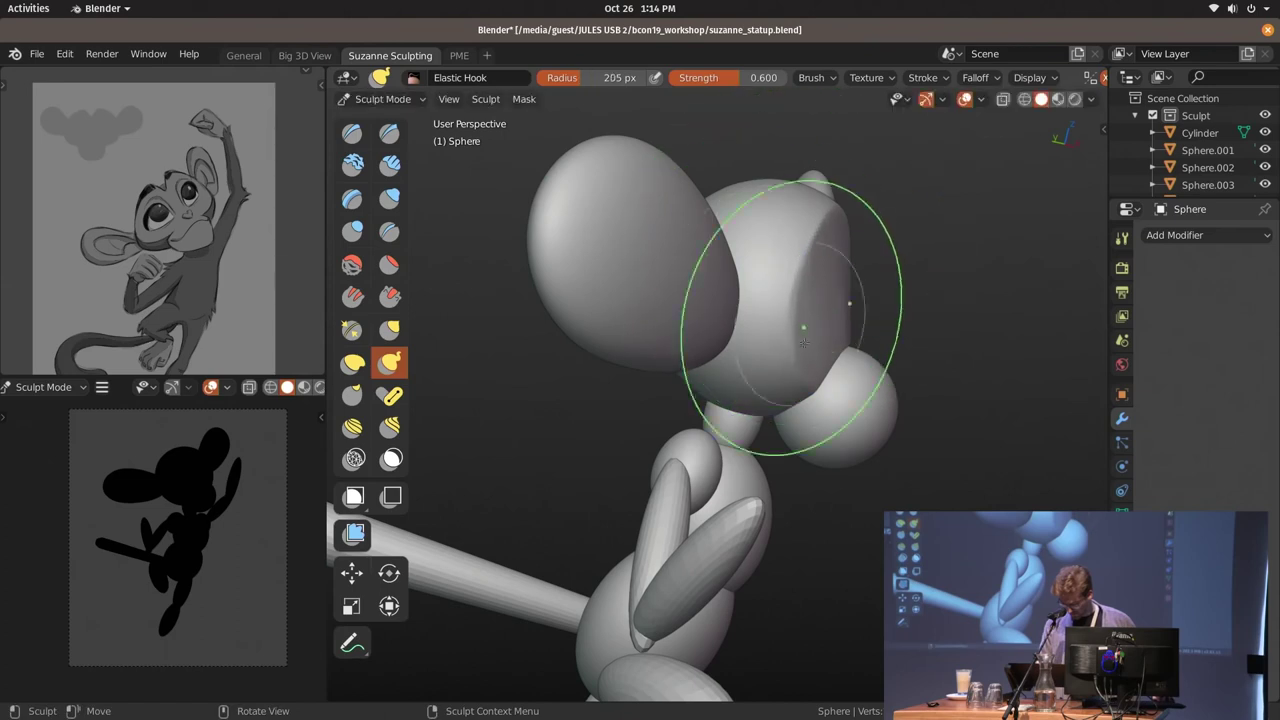
pyautogui.click(757, 335)
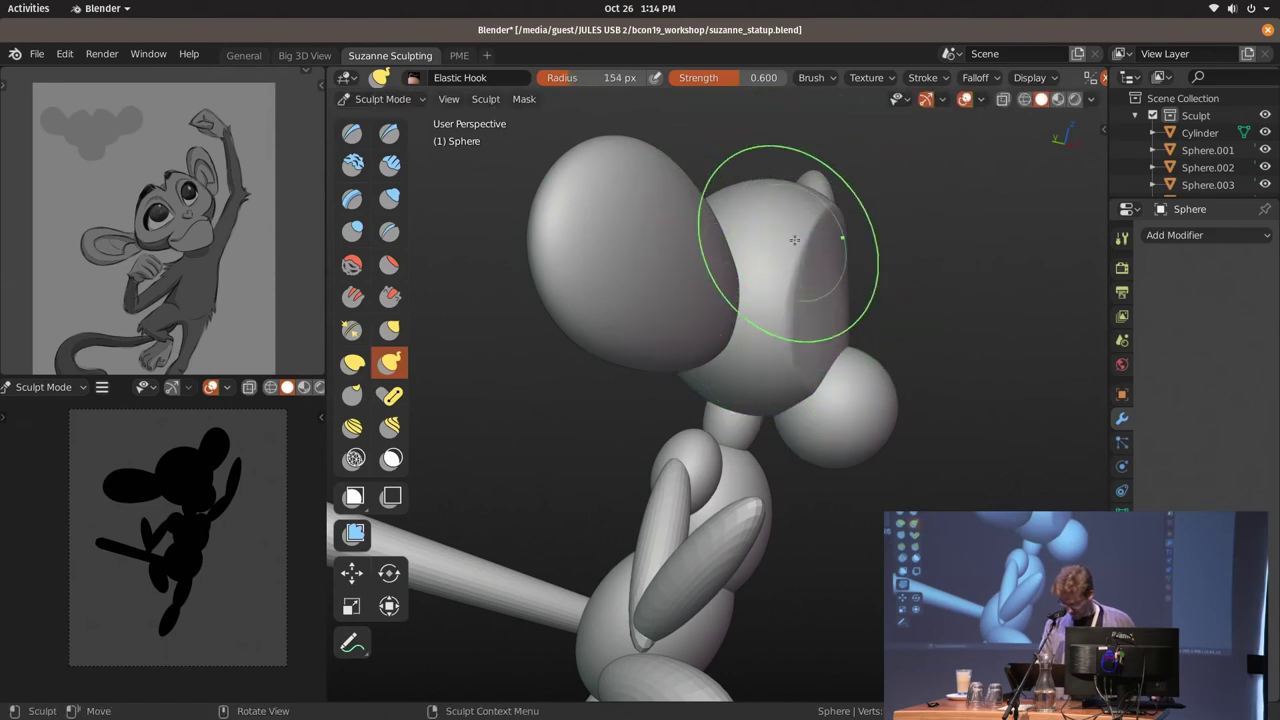
pyautogui.moveTo(788, 376); pyautogui.dragTo(764, 282)
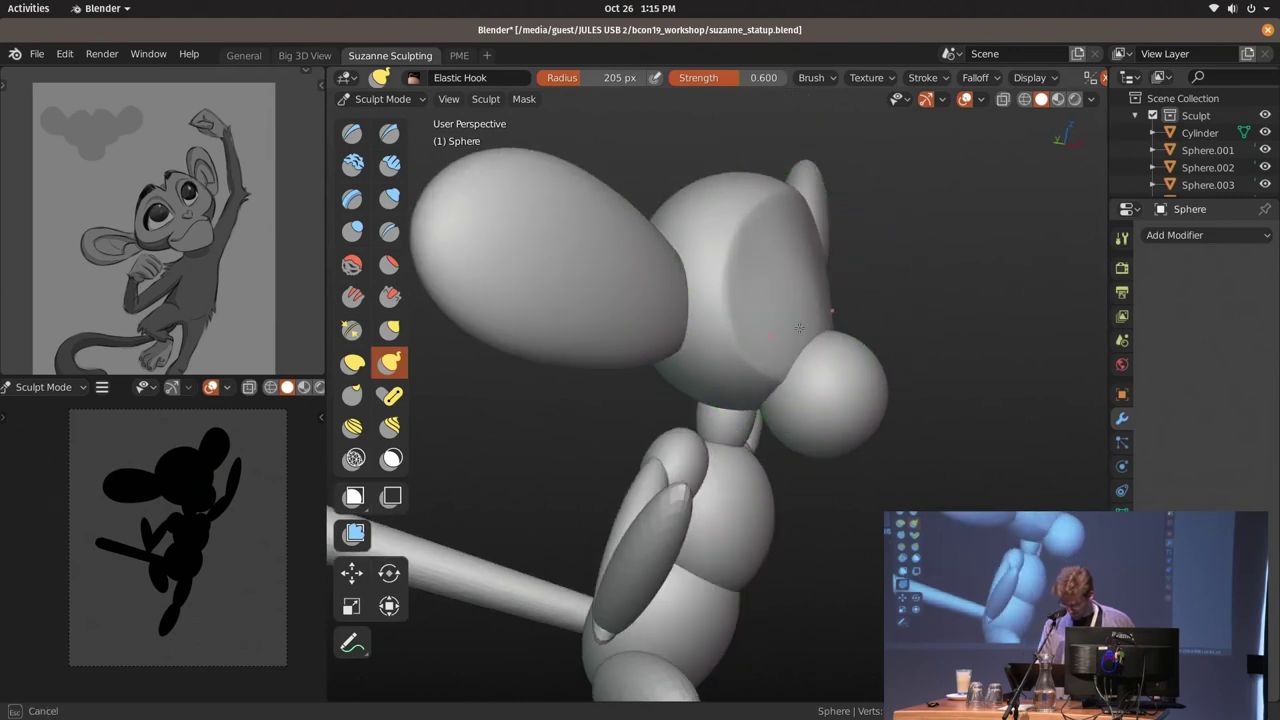
pyautogui.moveTo(799, 328); pyautogui.dragTo(786, 328, button='middle')
# Shape the top of the head with the brush shrunk to 128 px
pyautogui.hotkey('ctrl', 'Tab')
pyautogui.click(697, 286)
pyautogui.moveTo(697, 286)
pyautogui.mouseDown(button='middle')
pyautogui.moveTo(657, 303)
pyautogui.moveTo(718, 328)
pyautogui.moveTo(657, 243)
pyautogui.mouseUp(button='middle')
pyautogui.hotkey('ctrl', 'Tab')
pyautogui.click(703, 346)
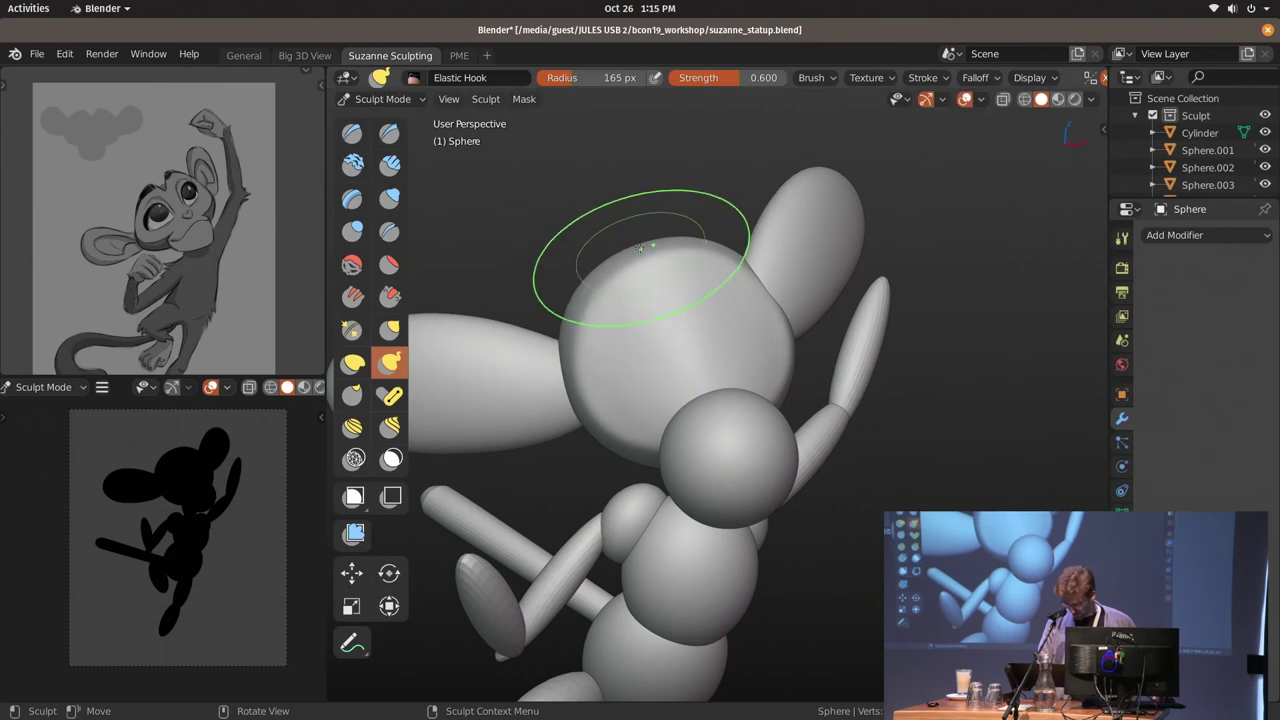
pyautogui.press('f')
pyautogui.click(703, 248)
pyautogui.moveTo(705, 241); pyautogui.dragTo(707, 284, button='middle')
pyautogui.moveTo(697, 276); pyautogui.dragTo(693, 300)
pyautogui.moveTo(693, 300); pyautogui.dragTo(694, 250, button='middle')
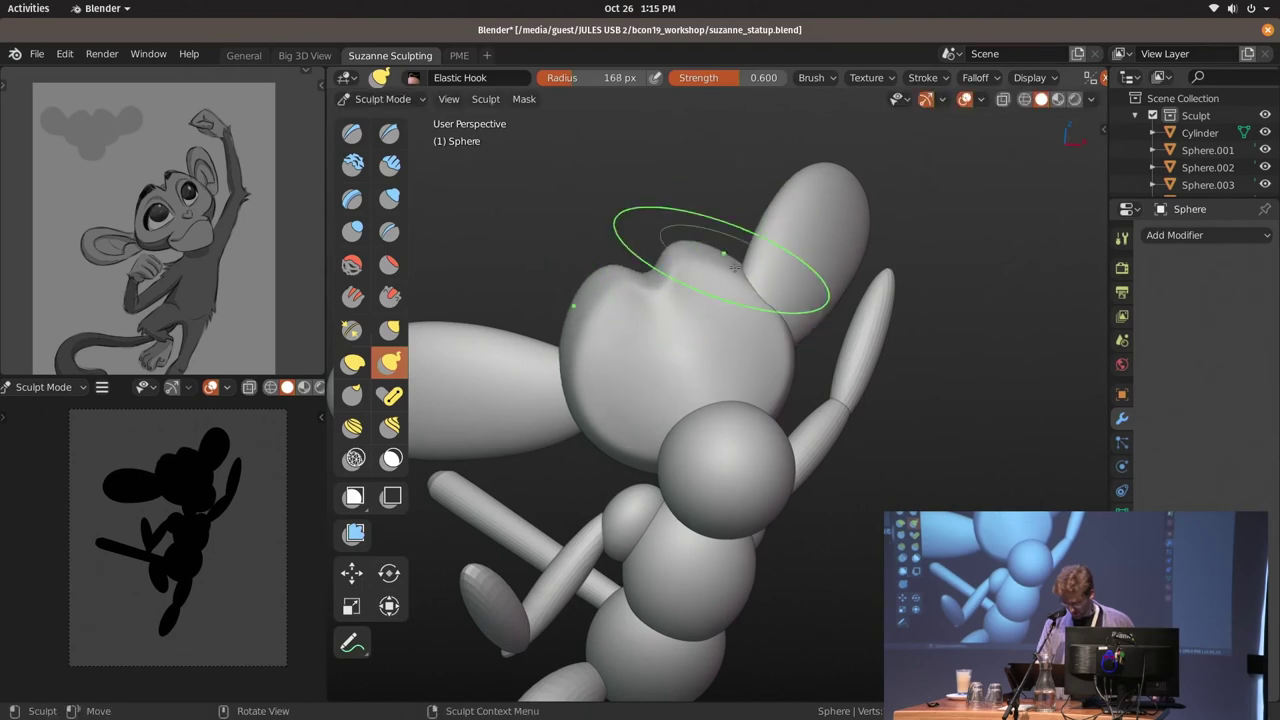
# In Object Mode, move the ear spheres to new positions and reselect the head sphere
pyautogui.hotkey('ctrl', 'Tab')
pyautogui.click(820, 266)
pyautogui.moveTo(820, 266)
pyautogui.mouseDown(button='middle')
pyautogui.moveTo(760, 300)
pyautogui.moveTo(820, 314)
pyautogui.moveTo(700, 343)
pyautogui.mouseUp(button='middle')
pyautogui.press('g')
pyautogui.click(757, 331)
pyautogui.click(700, 343)
pyautogui.moveTo(793, 328)
pyautogui.mouseDown(button='middle')
pyautogui.moveTo(731, 349)
pyautogui.moveTo(737, 371)
pyautogui.moveTo(775, 343)
pyautogui.mouseUp(button='middle')
pyautogui.click(731, 349)
# Pull parts of the head outward with a 216 px brush, then shrink it to 119 px
pyautogui.hotkey('ctrl', 'Tab')
pyautogui.press('f')
pyautogui.click(760, 343)
pyautogui.moveTo(770, 345)
pyautogui.mouseDown()
pyautogui.moveTo(795, 352)
pyautogui.moveTo(764, 330)
pyautogui.mouseUp()
pyautogui.moveTo(764, 330)
pyautogui.mouseDown(button='middle')
pyautogui.moveTo(776, 330)
pyautogui.moveTo(751, 225)
pyautogui.mouseUp(button='middle')
pyautogui.press('f')
pyautogui.click(725, 246)
pyautogui.moveTo(797, 300); pyautogui.dragTo(640, 380, button='middle')
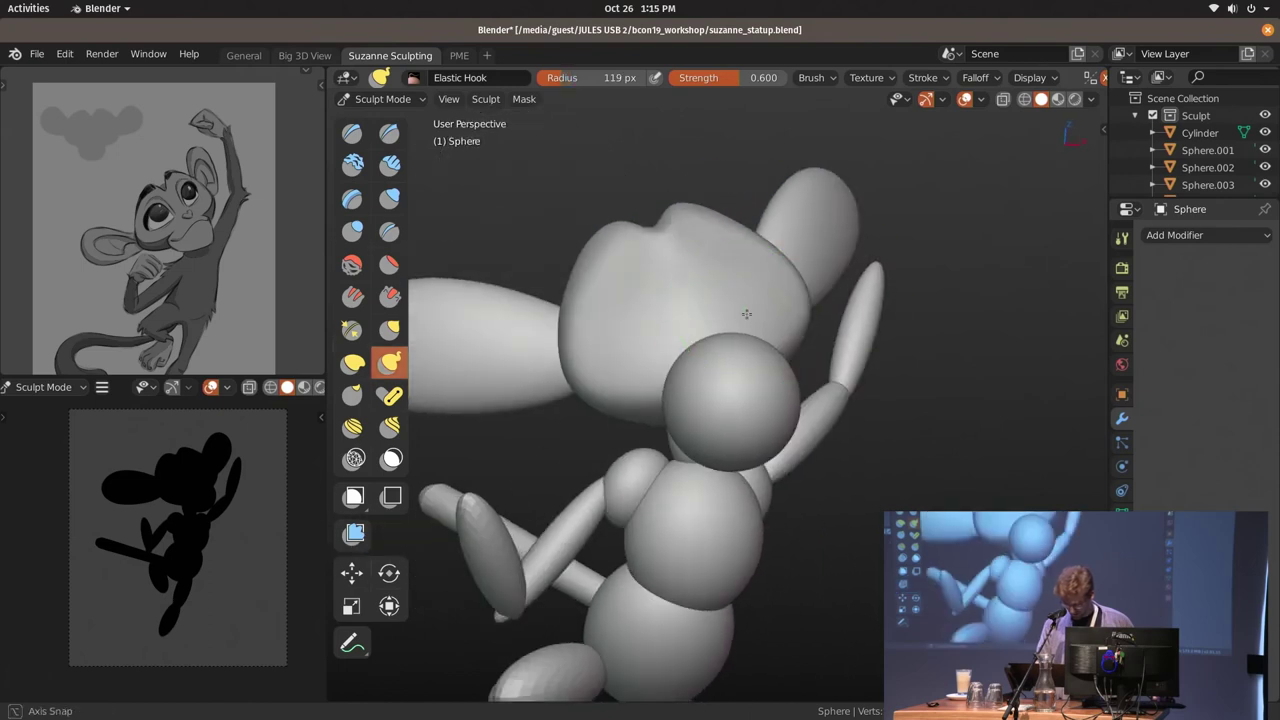
# Change the lower-left preview's shading preset from Silhouette to solid grey shading
pyautogui.press('z')
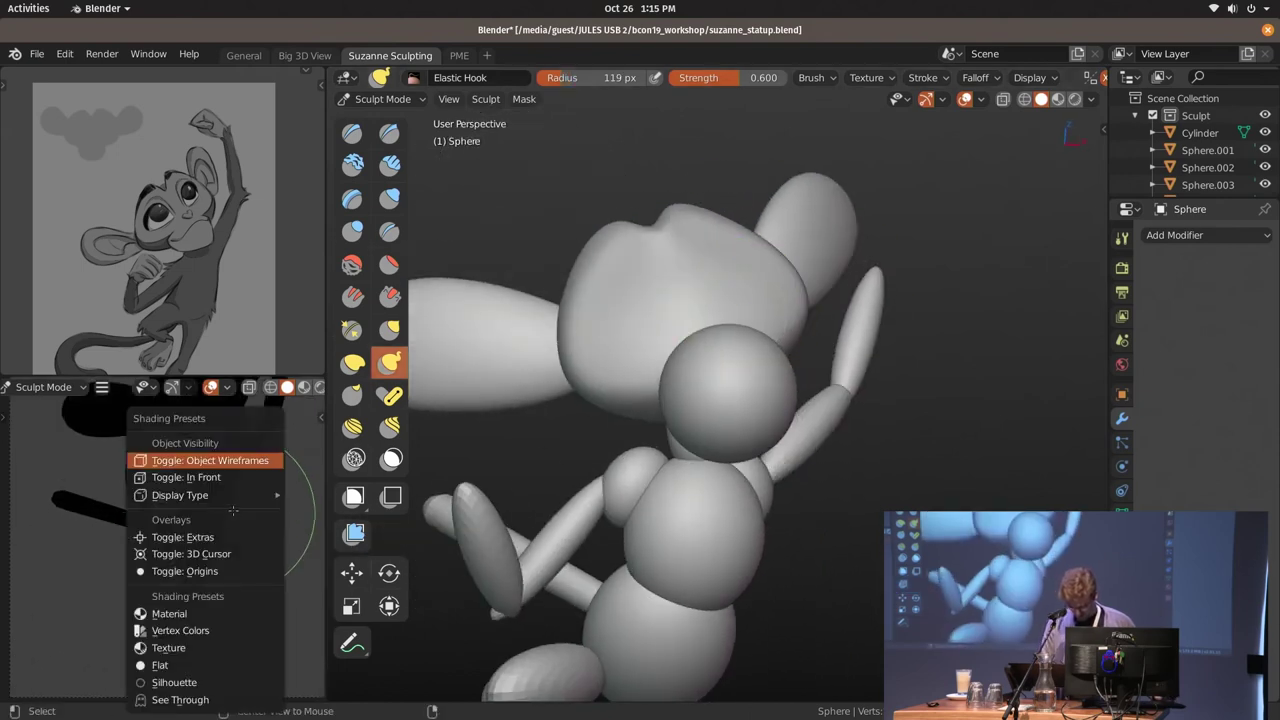
pyautogui.click(170, 628)
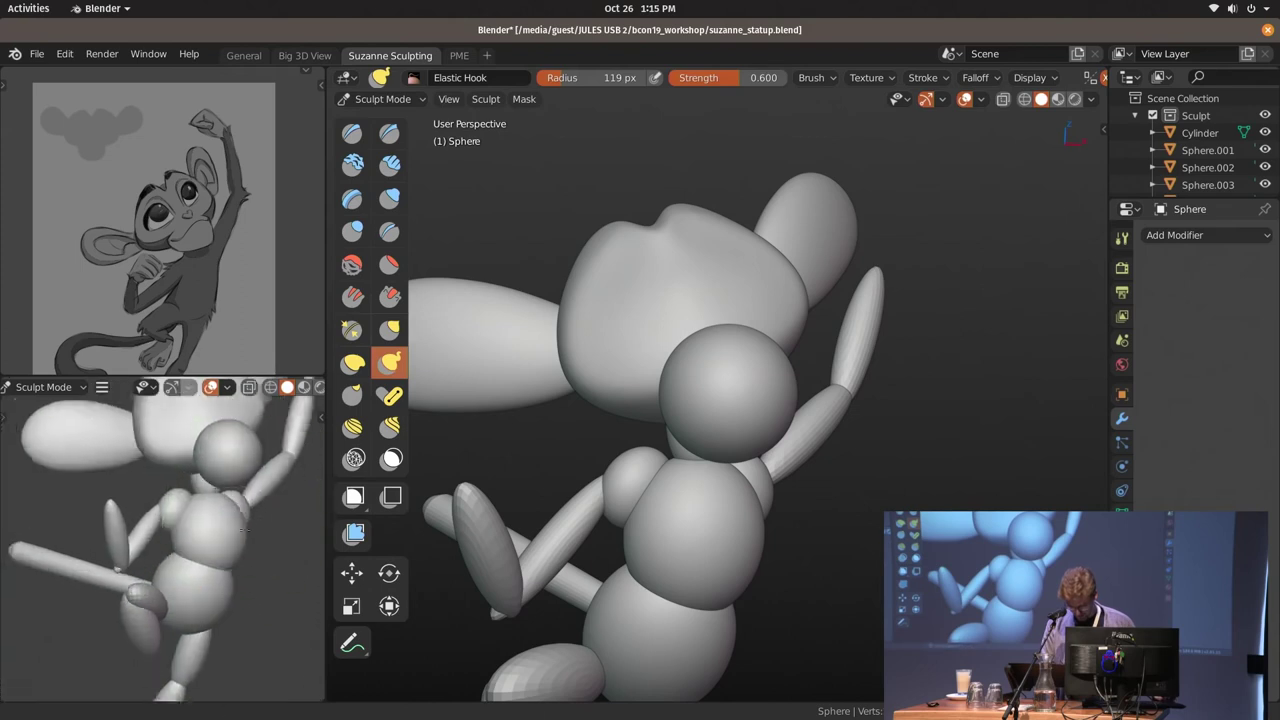
pyautogui.press('z')
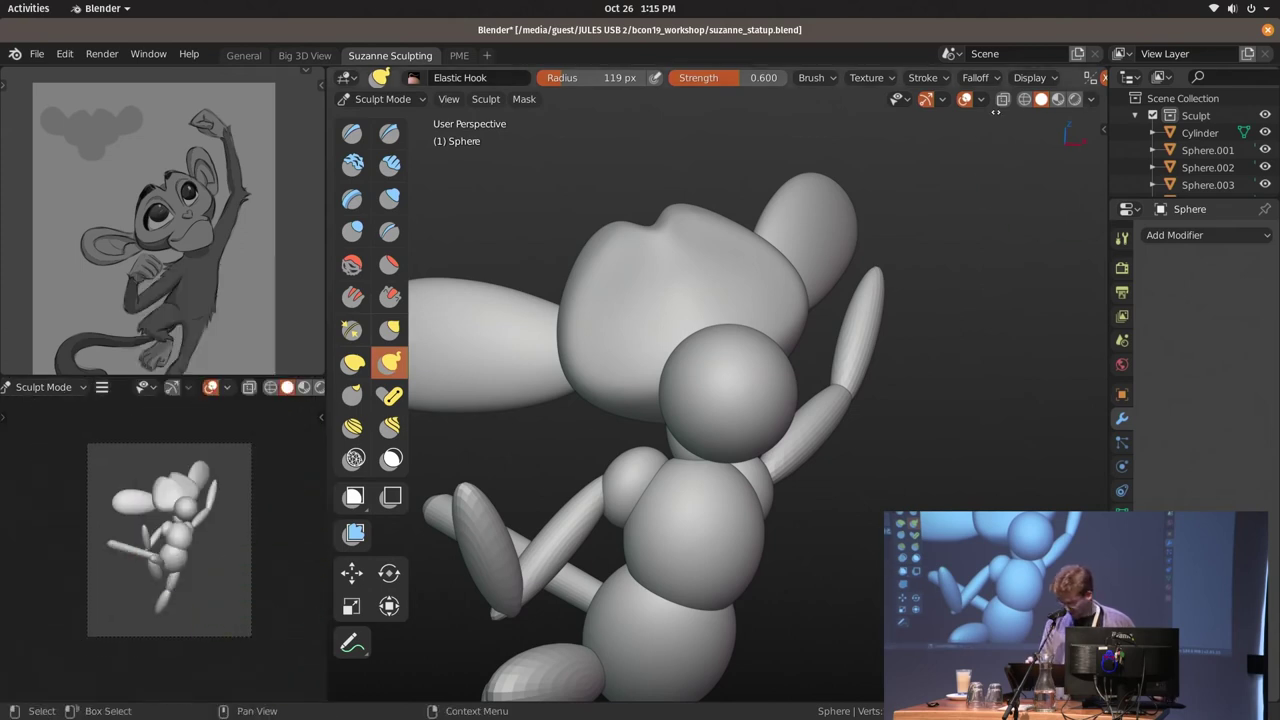
pyautogui.click(1091, 99)
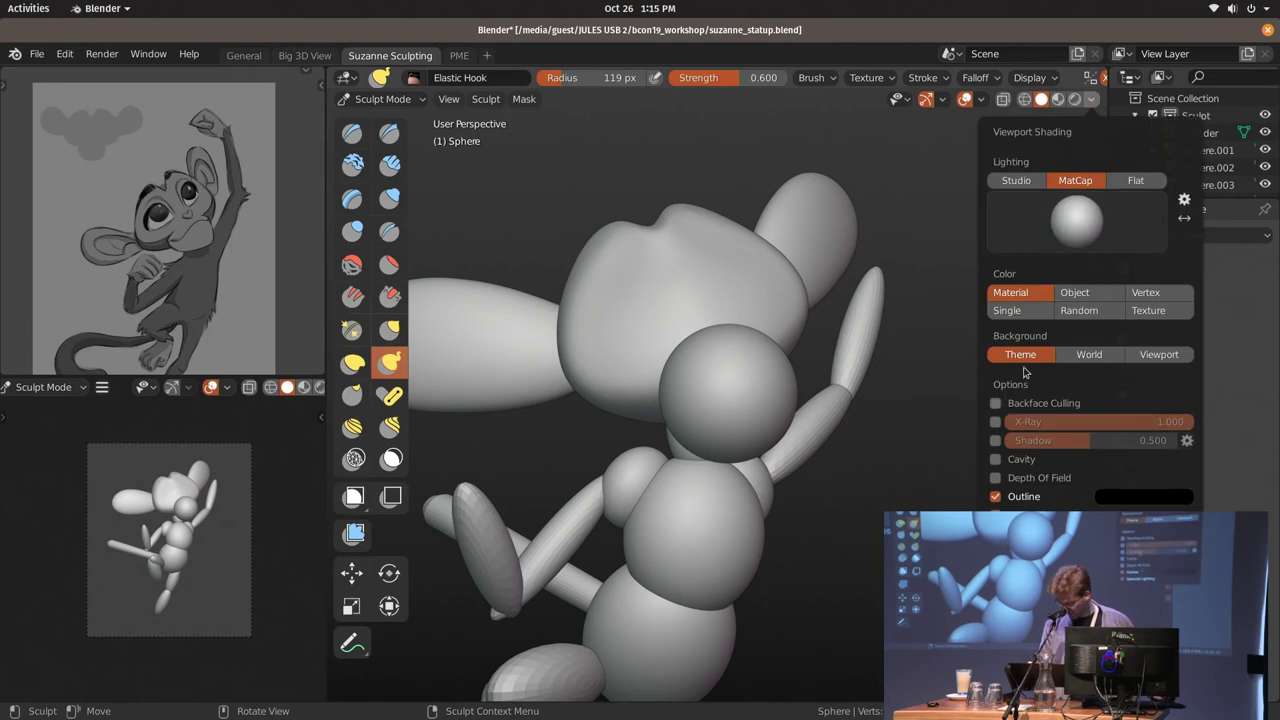
pyautogui.press('z')
pyautogui.press('z')
pyautogui.click(205, 533)
pyautogui.moveTo(820, 418); pyautogui.dragTo(783, 330, button='middle')
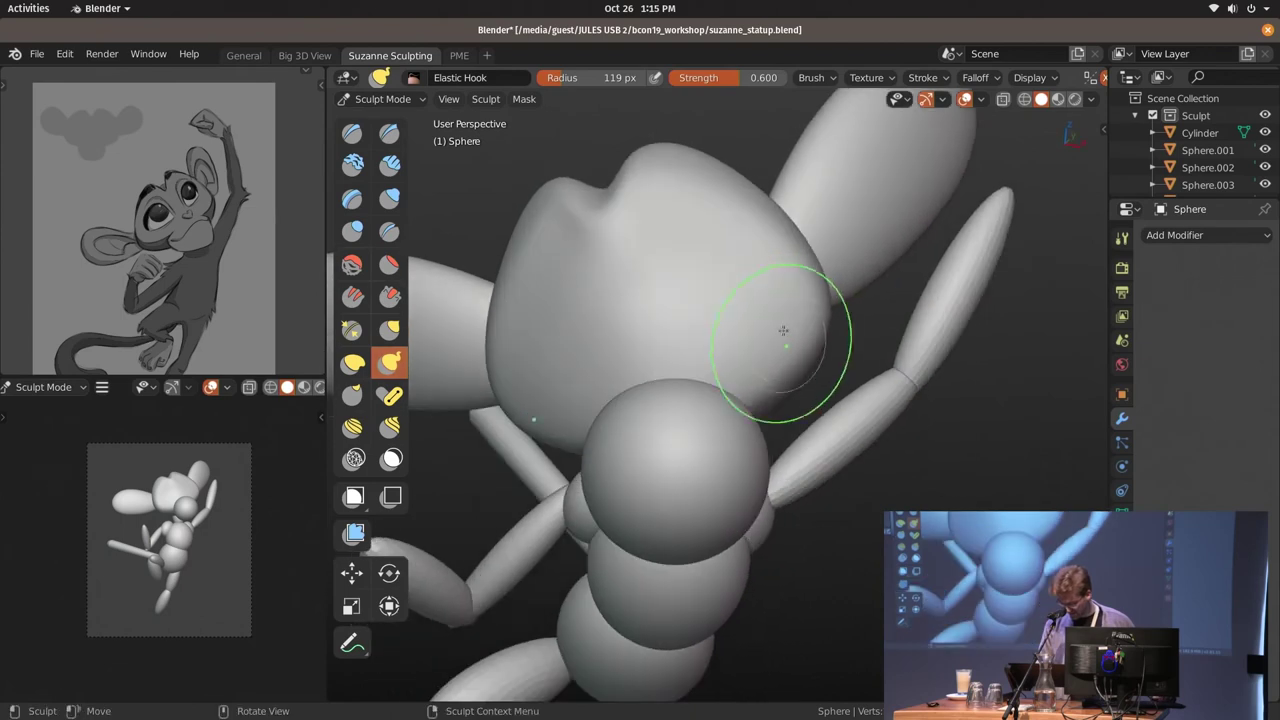
# Adjust the sculpt brush size, trying 239 and 175 px before settling on 277 px
pyautogui.press('f')
pyautogui.click(850, 300)
pyautogui.moveTo(850, 300)
pyautogui.mouseDown(button='middle')
pyautogui.moveTo(877, 337)
pyautogui.moveTo(857, 290)
pyautogui.moveTo(861, 302)
pyautogui.mouseUp(button='middle')
pyautogui.press('f')
pyautogui.click(857, 290)
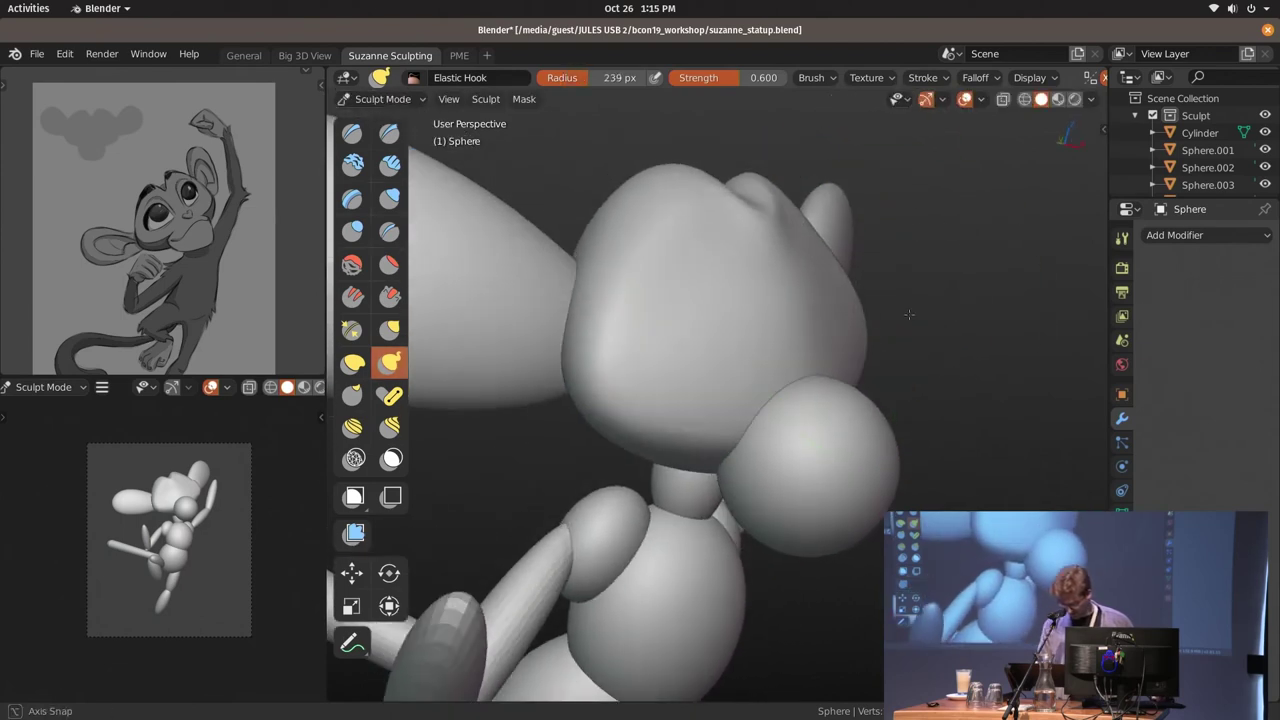
pyautogui.press('f')
pyautogui.click(857, 314)
pyautogui.moveTo(830, 300)
pyautogui.mouseDown(button='middle')
pyautogui.moveTo(849, 344)
pyautogui.moveTo(857, 331)
pyautogui.mouseUp(button='middle')
# Select the muzzle sphere Sphere.001 for sculpting and set a 124 px Draw Sharp brush
pyautogui.hotkey('ctrl', 'Tab')
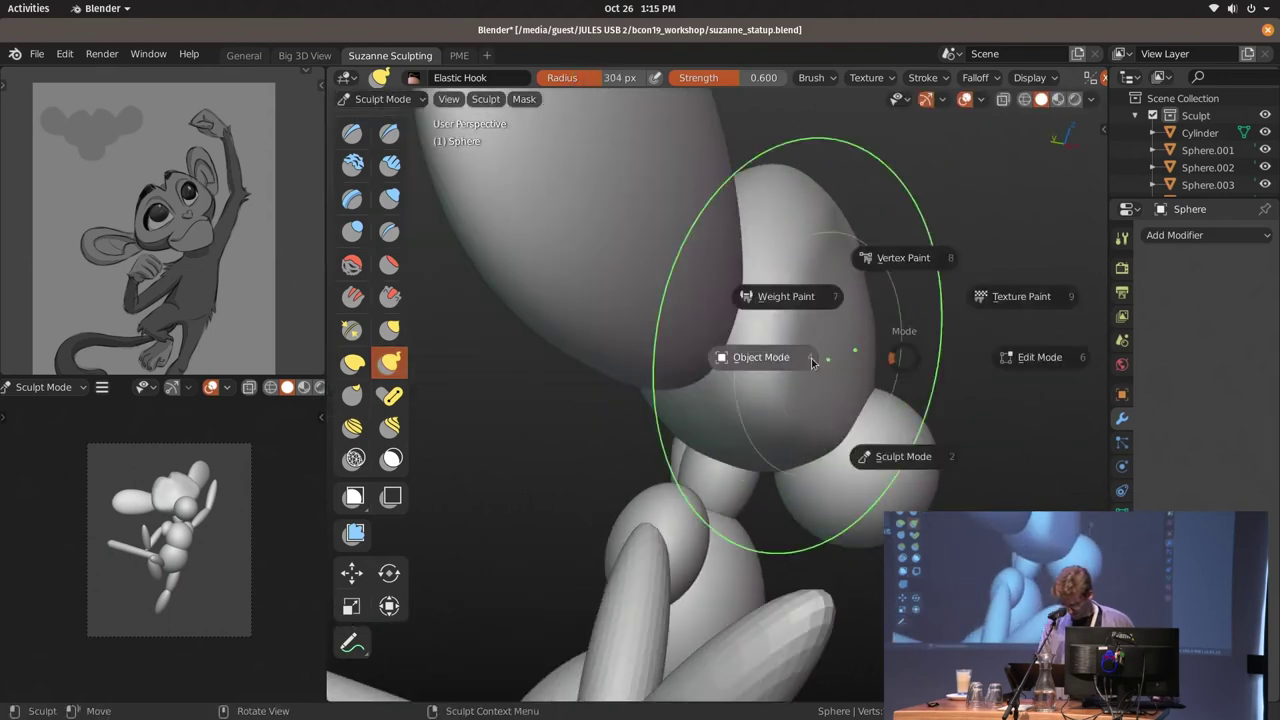
pyautogui.click(757, 357)
pyautogui.click(862, 395)
pyautogui.moveTo(862, 395)
pyautogui.mouseDown(button='middle')
pyautogui.moveTo(797, 361)
pyautogui.moveTo(729, 386)
pyautogui.moveTo(806, 357)
pyautogui.moveTo(749, 400)
pyautogui.moveTo(714, 331)
pyautogui.moveTo(725, 369)
pyautogui.mouseUp(button='middle')
pyautogui.hotkey('ctrl', 'Tab')
pyautogui.press('d')
pyautogui.press('f')
pyautogui.click(714, 331)
pyautogui.moveTo(689, 329)
pyautogui.mouseDown(button='middle')
pyautogui.moveTo(700, 457)
pyautogui.moveTo(721, 432)
pyautogui.mouseUp(button='middle')
# With Elastic Hook, pull the muzzle up and left, then out into a pointed tip
pyautogui.press('e')
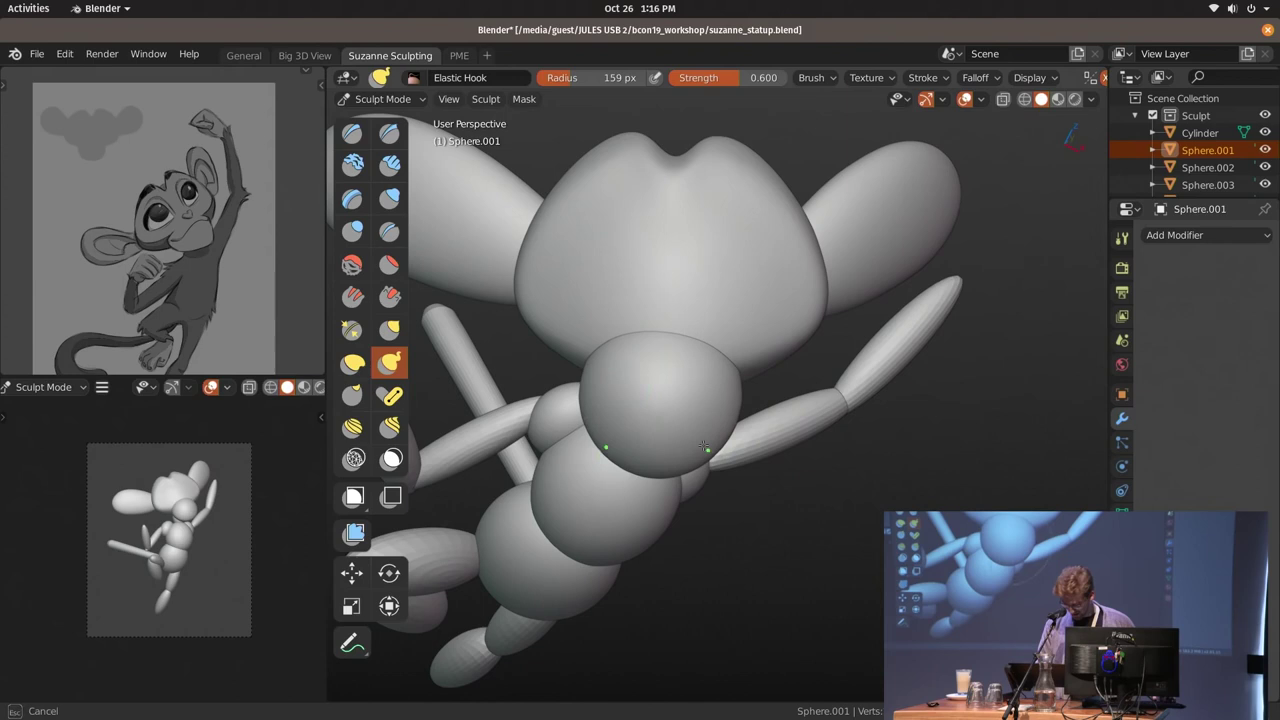
pyautogui.moveTo(753, 369); pyautogui.dragTo(728, 400, button='middle')
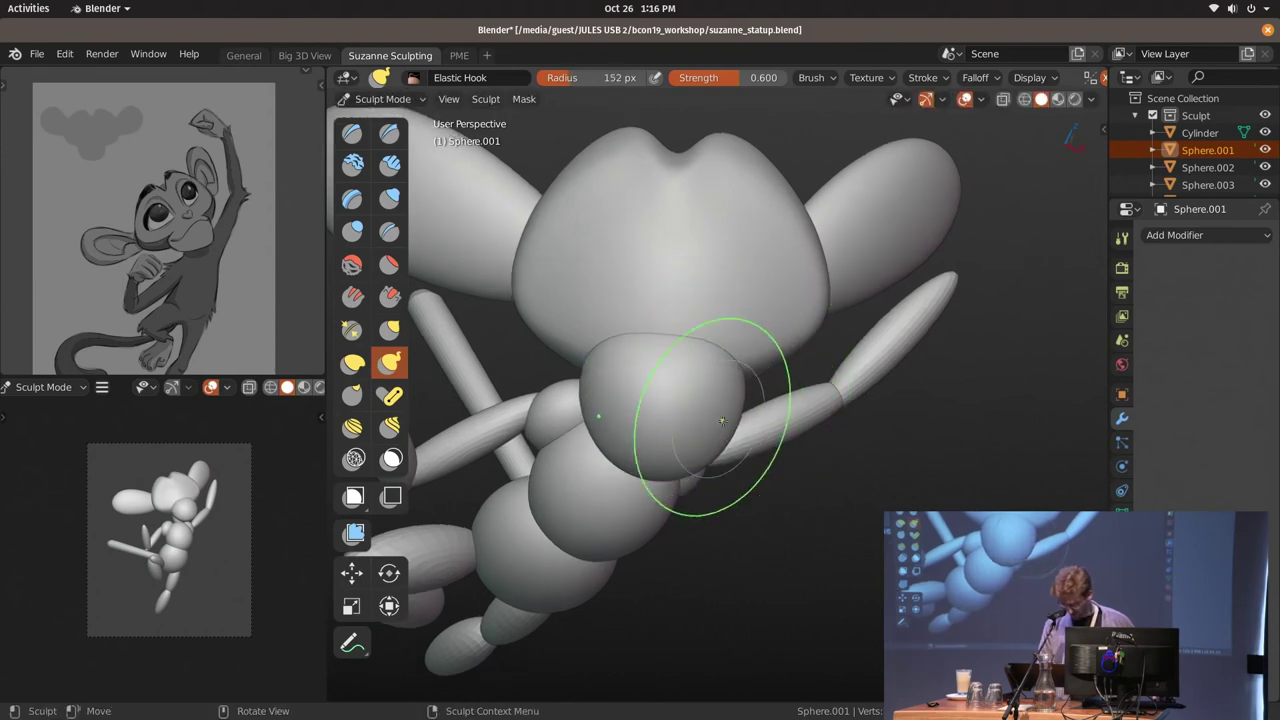
pyautogui.moveTo(729, 432); pyautogui.dragTo(548, 260)
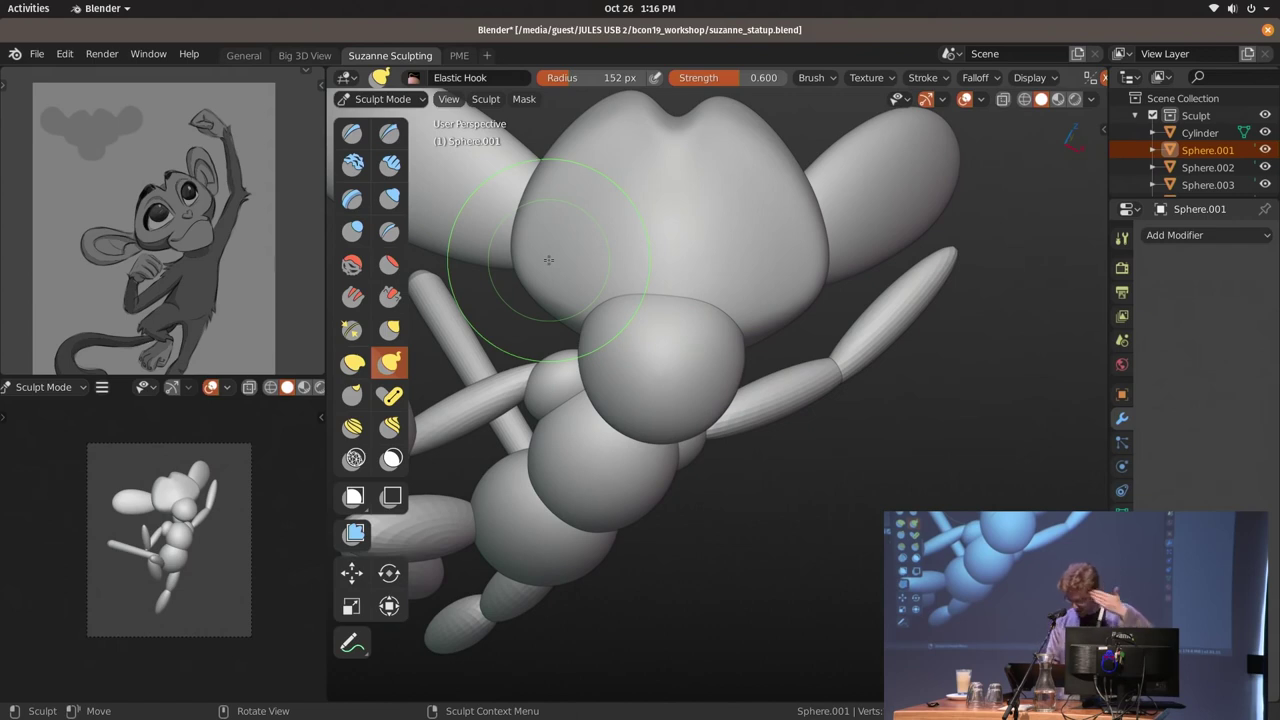
pyautogui.moveTo(715, 328)
pyautogui.mouseDown(button='middle')
pyautogui.moveTo(795, 338)
pyautogui.moveTo(786, 292)
pyautogui.moveTo(731, 327)
pyautogui.mouseUp(button='middle')
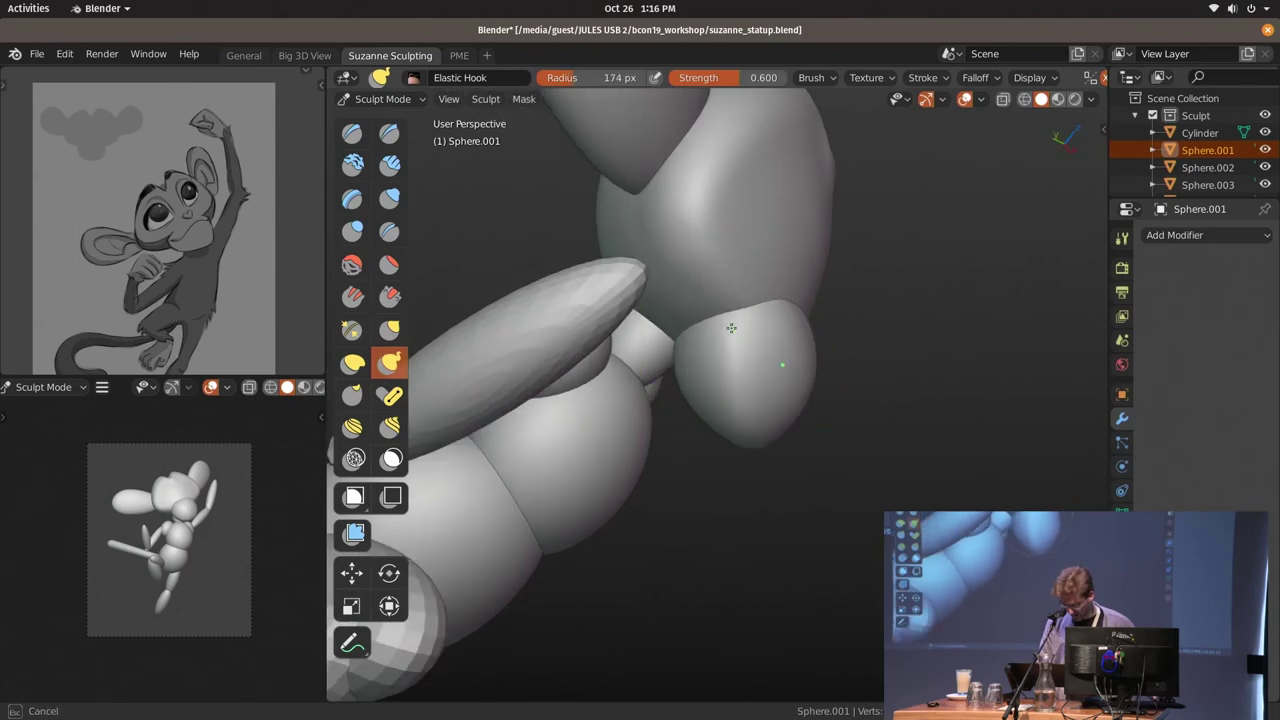
pyautogui.moveTo(728, 371); pyautogui.dragTo(857, 400, button='middle')
pyautogui.moveTo(766, 360); pyautogui.dragTo(799, 316)
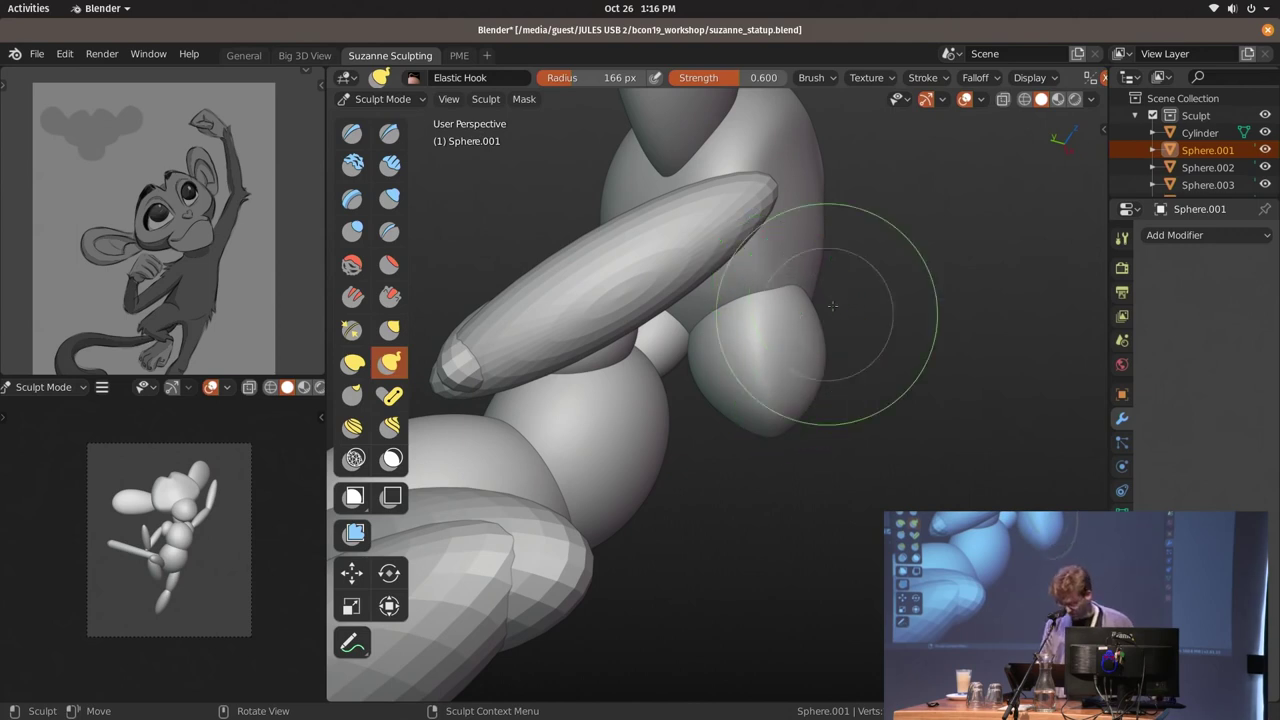
pyautogui.moveTo(799, 316); pyautogui.dragTo(802, 330, button='middle')
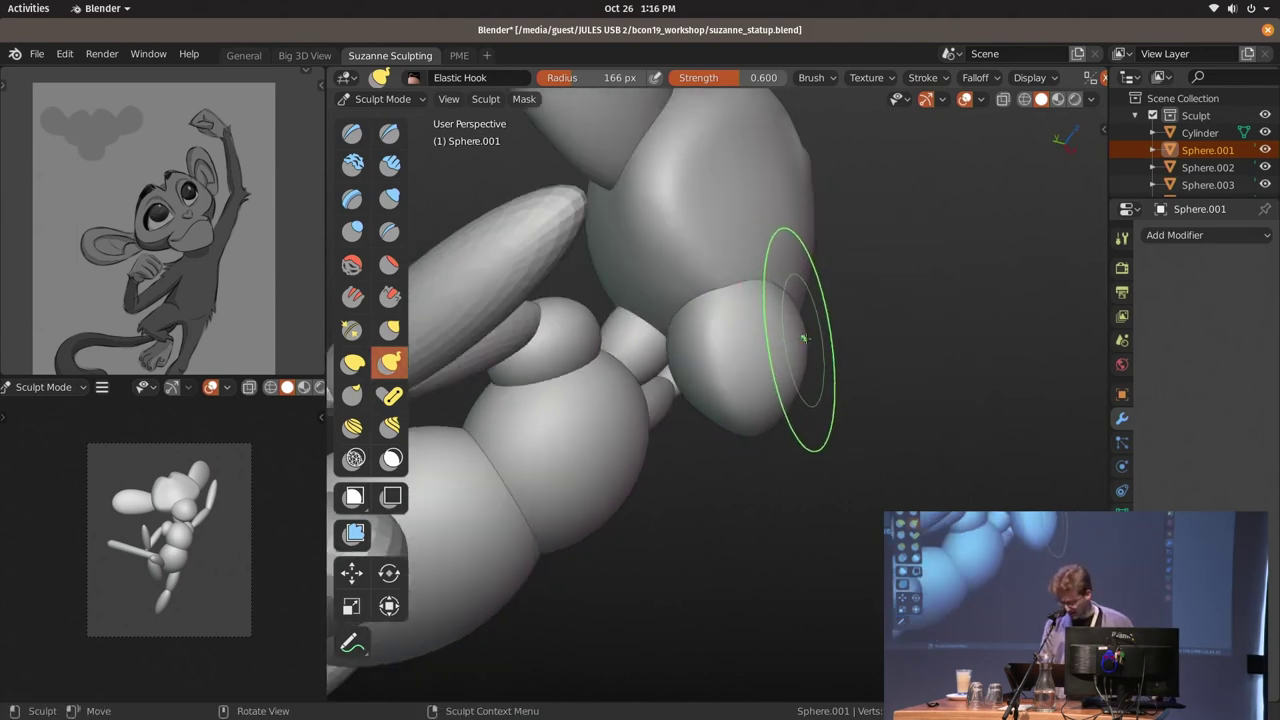
pyautogui.moveTo(797, 336)
pyautogui.mouseDown(button='middle')
pyautogui.moveTo(774, 324)
pyautogui.moveTo(822, 284)
pyautogui.mouseUp(button='middle')
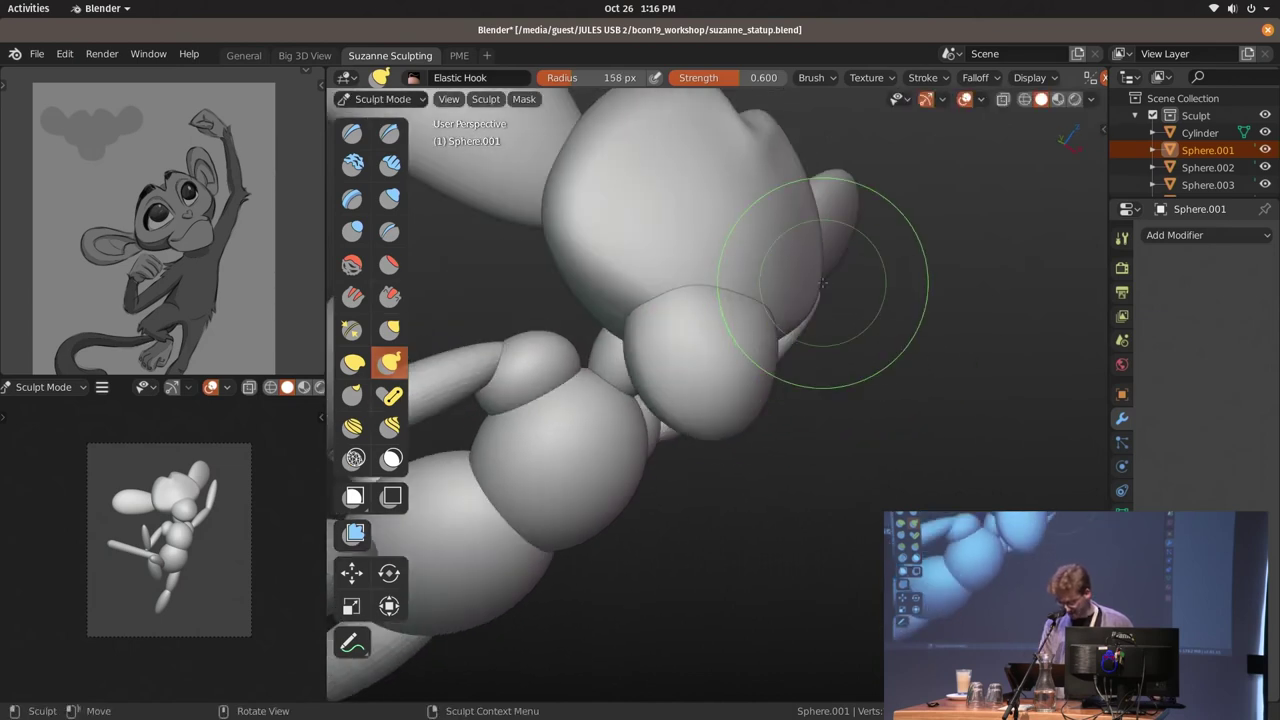
pyautogui.moveTo(761, 348)
pyautogui.mouseDown(button='middle')
pyautogui.moveTo(822, 362)
pyautogui.moveTo(816, 393)
pyautogui.mouseUp(button='middle')
# Shrink the brush to 142 px and switch sculpting back to the head Sphere
pyautogui.press('f')
pyautogui.click(822, 362)
pyautogui.hotkey('ctrl', 'Tab')
pyautogui.click(804, 307)
pyautogui.hotkey('ctrl', 'Tab')
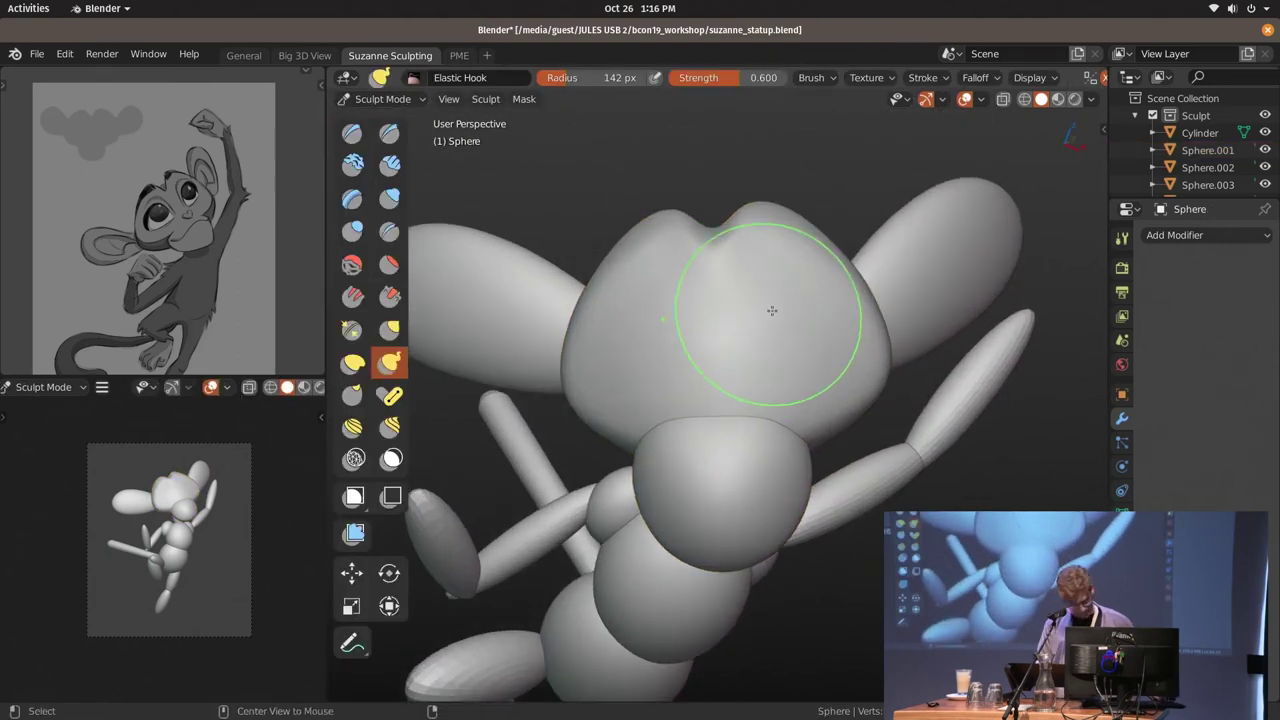
# Build up the forehead surface with a 117 px Clay Strips brush
pyautogui.press('c')
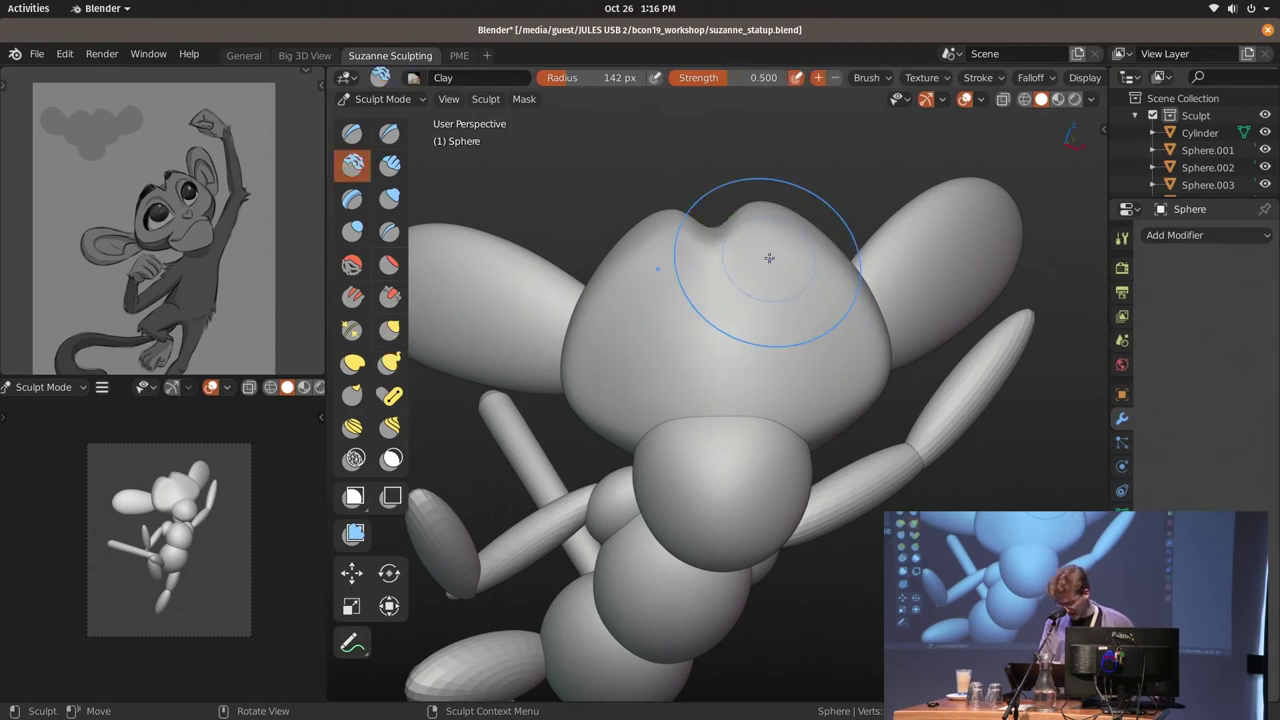
pyautogui.moveTo(762, 333); pyautogui.dragTo(819, 222, button='middle')
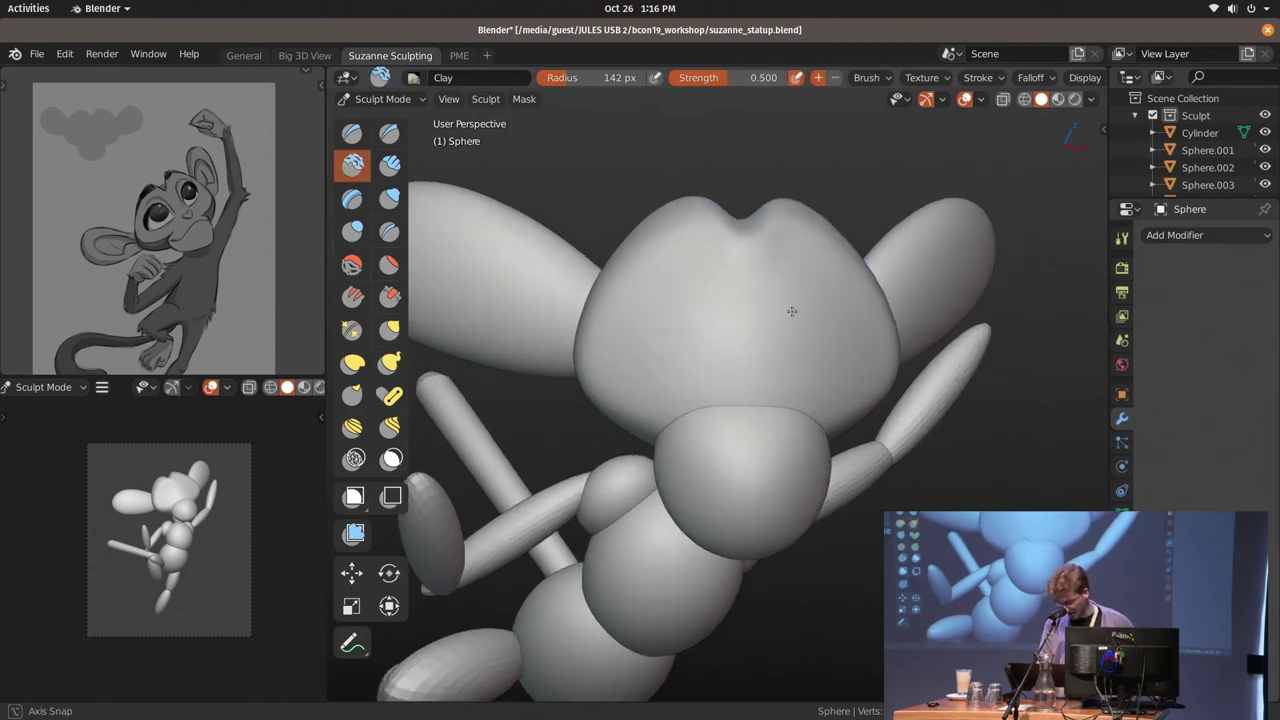
pyautogui.hotkey('shift', 'c')
pyautogui.moveTo(706, 318); pyautogui.dragTo(749, 251, button='middle')
pyautogui.press('f')
pyautogui.click(744, 327)
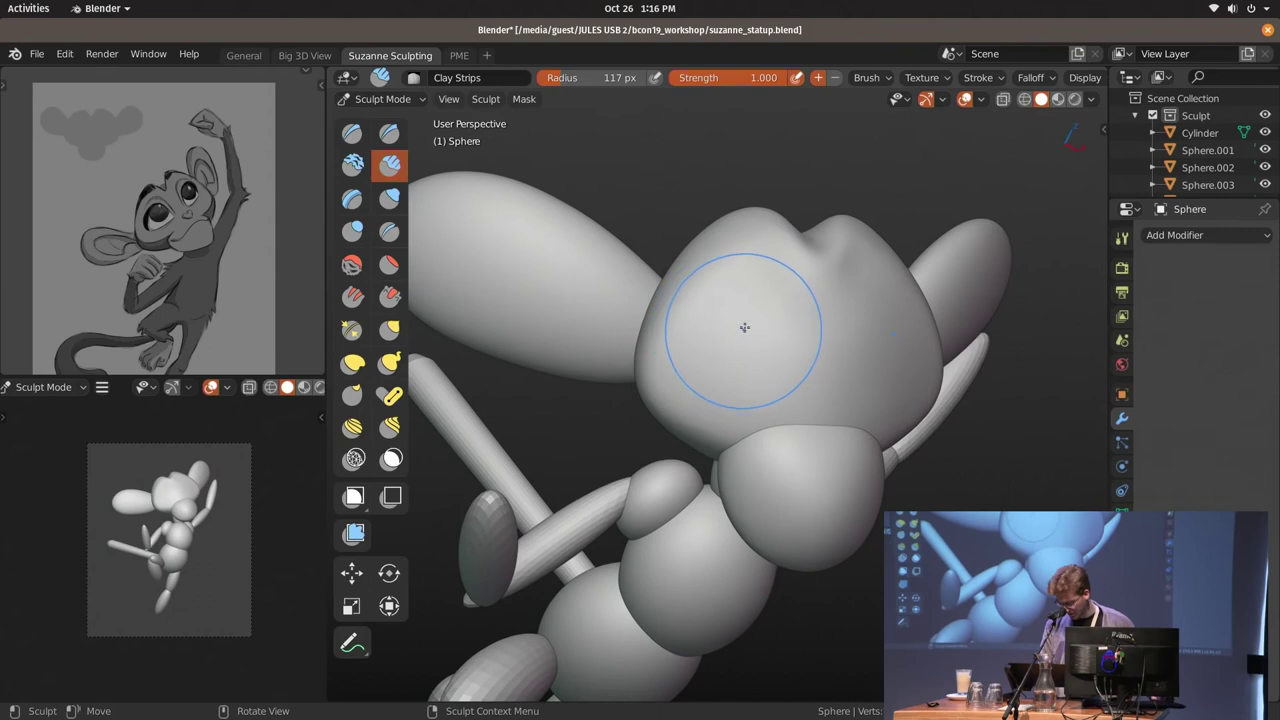
pyautogui.moveTo(745, 332); pyautogui.dragTo(774, 348)
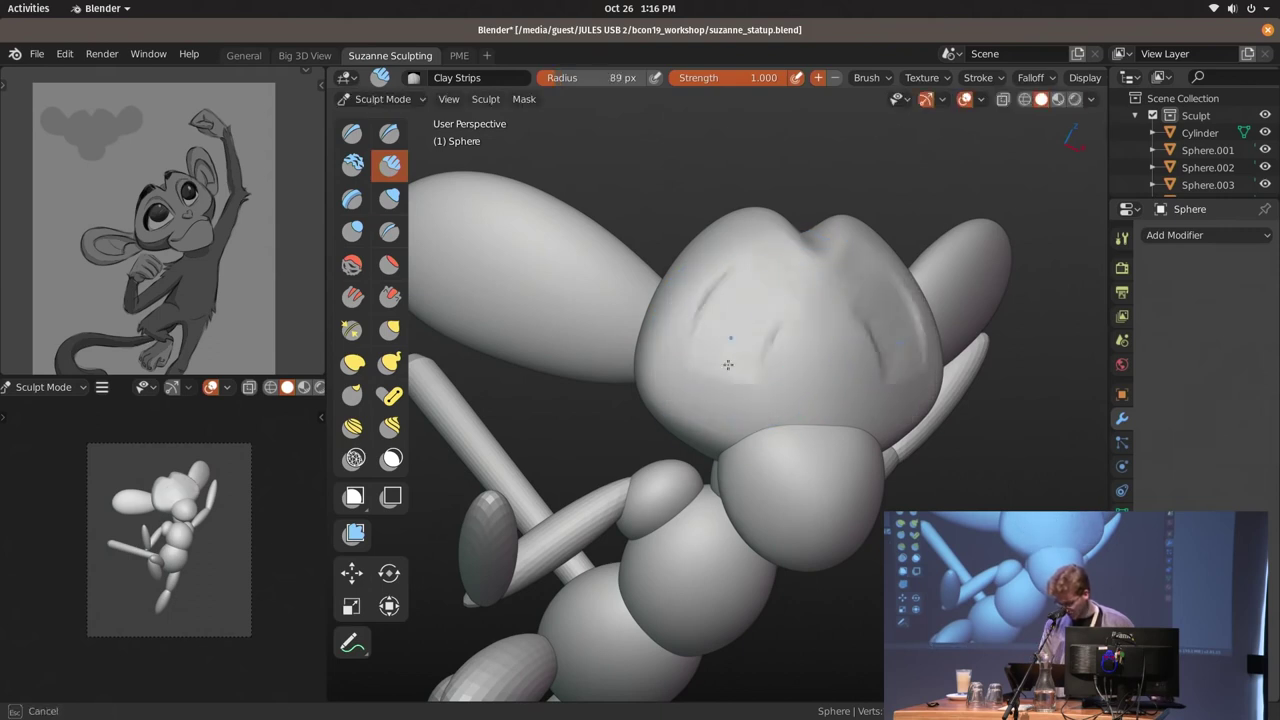
# Carve mirrored eye-socket hollows into the head at an 83 px brush radius
pyautogui.press('f')
pyautogui.click(748, 330)
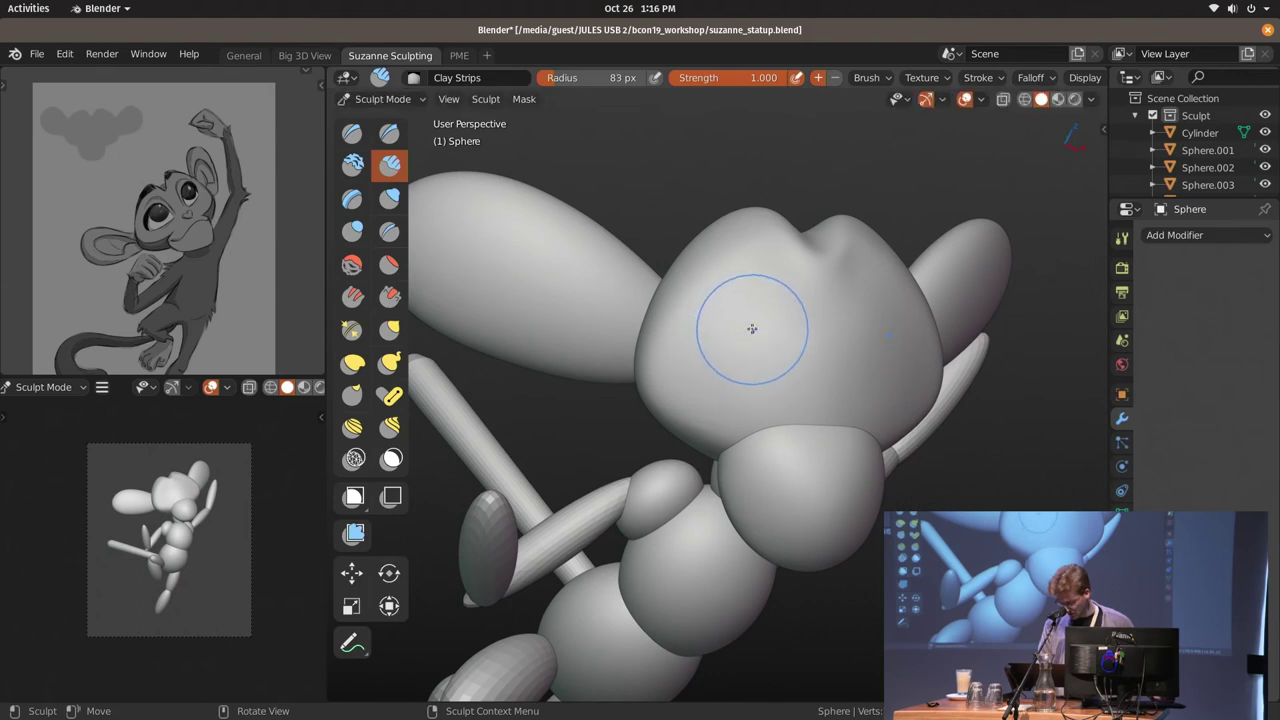
pyautogui.moveTo(757, 343); pyautogui.dragTo(770, 336)
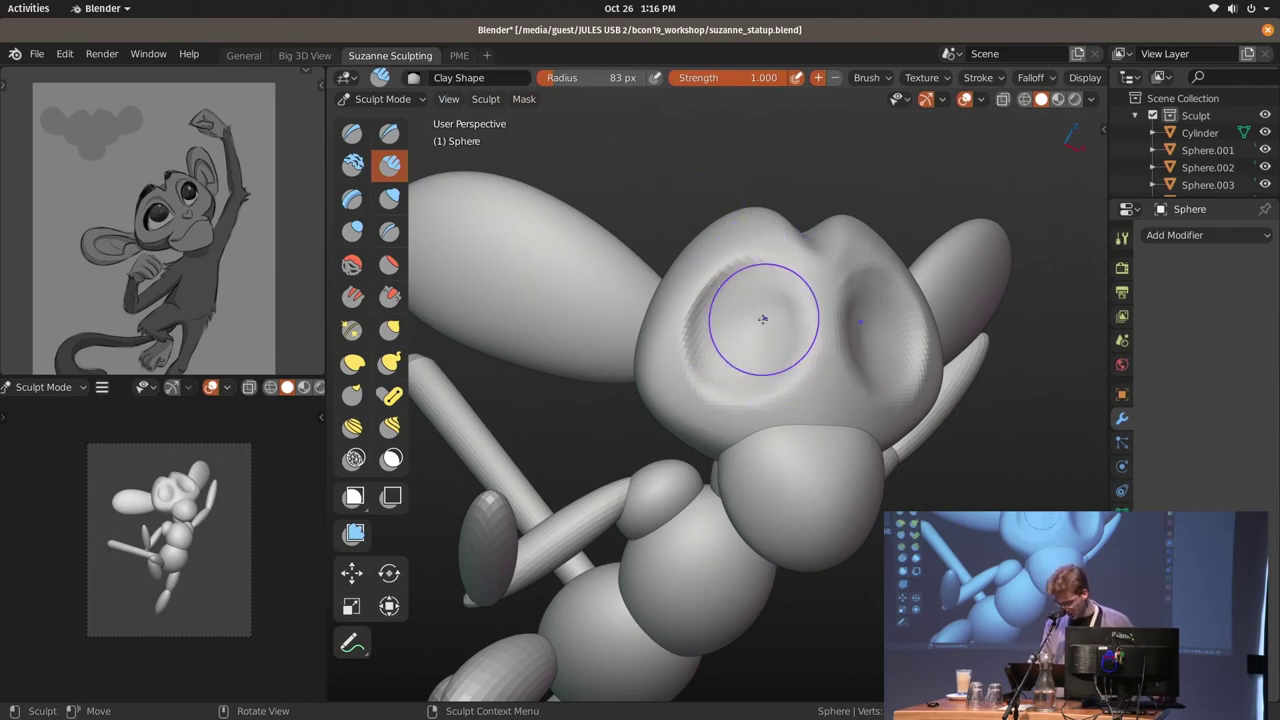
pyautogui.moveTo(762, 318); pyautogui.dragTo(816, 326, button='middle')
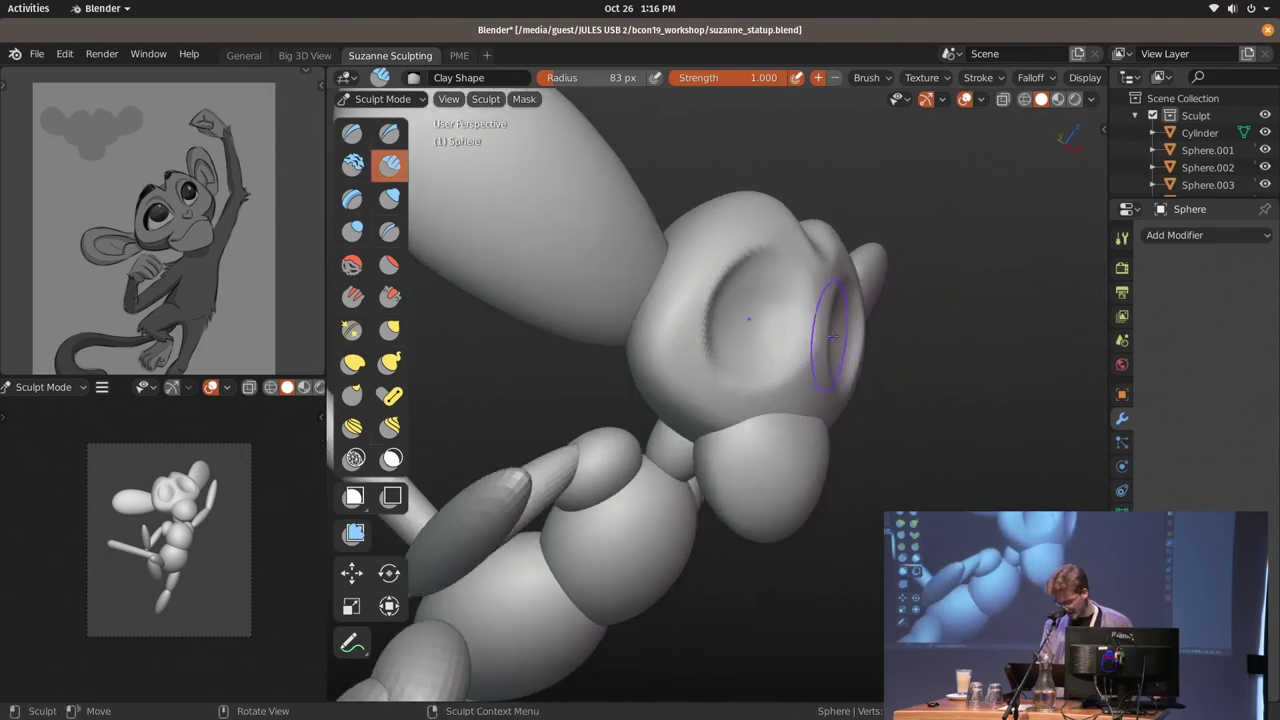
# Switch to Elastic Hook at about 136 px and view the head from the ear side and front
pyautogui.press('k')
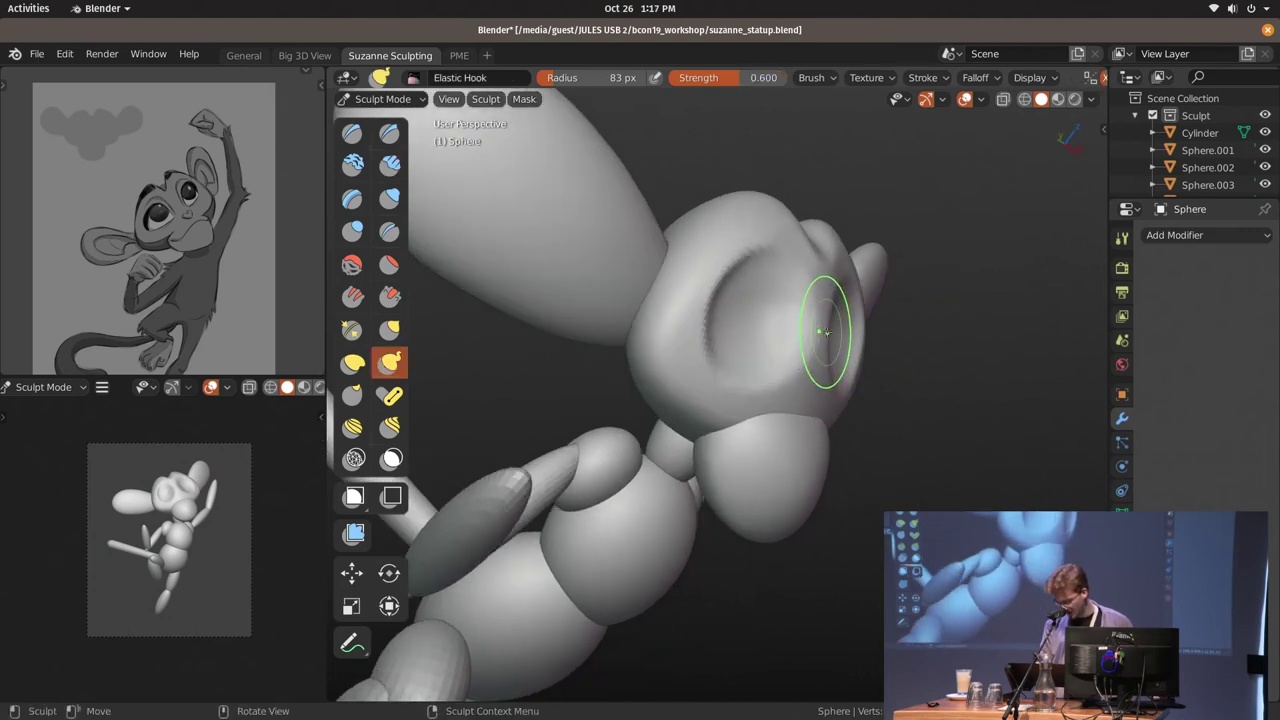
pyautogui.press('f')
pyautogui.click(832, 336)
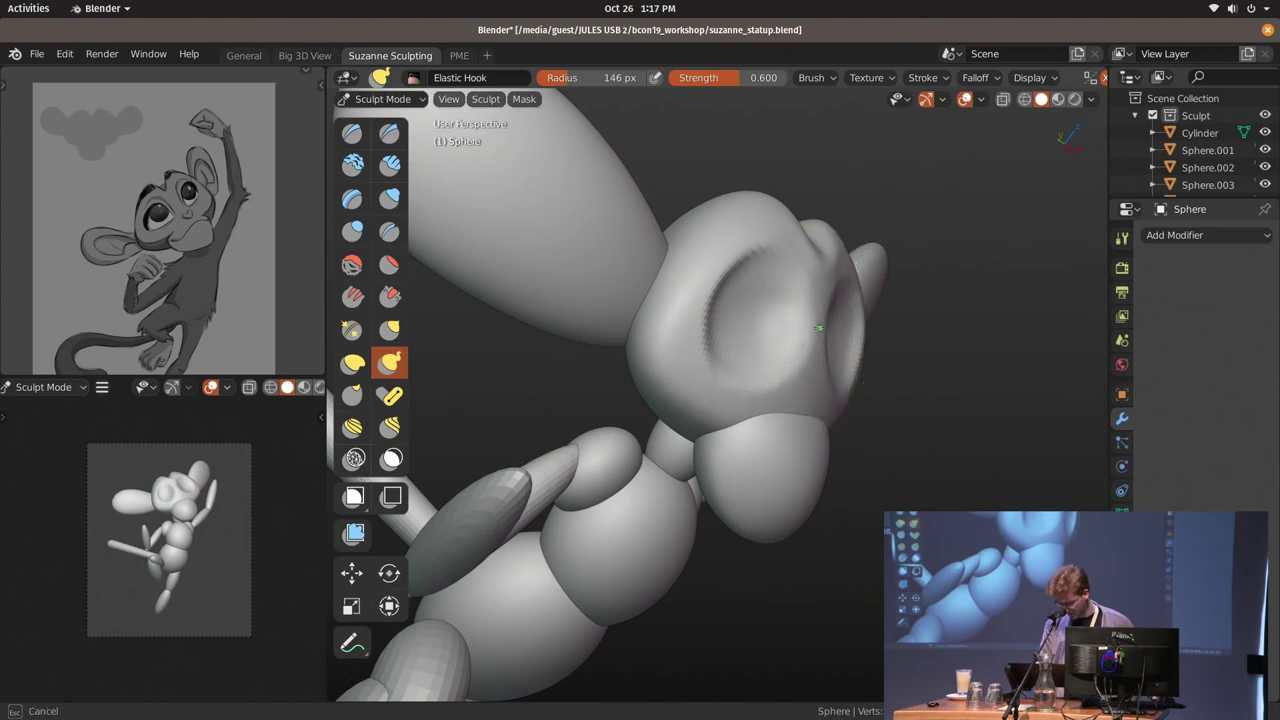
pyautogui.moveTo(818, 327)
pyautogui.mouseDown(button='middle')
pyautogui.moveTo(814, 300)
pyautogui.moveTo(829, 360)
pyautogui.mouseUp(button='middle')
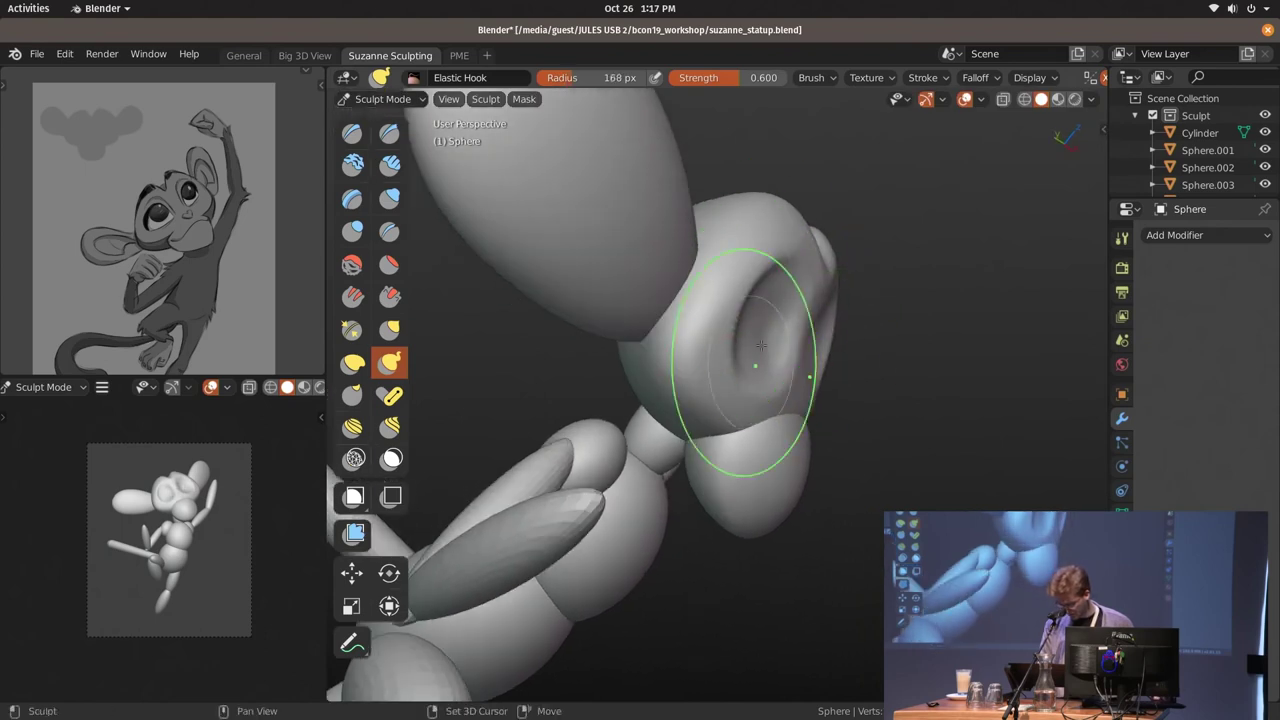
pyautogui.moveTo(800, 370)
pyautogui.mouseDown(button='middle')
pyautogui.moveTo(777, 337)
pyautogui.moveTo(777, 271)
pyautogui.moveTo(829, 360)
pyautogui.mouseUp(button='middle')
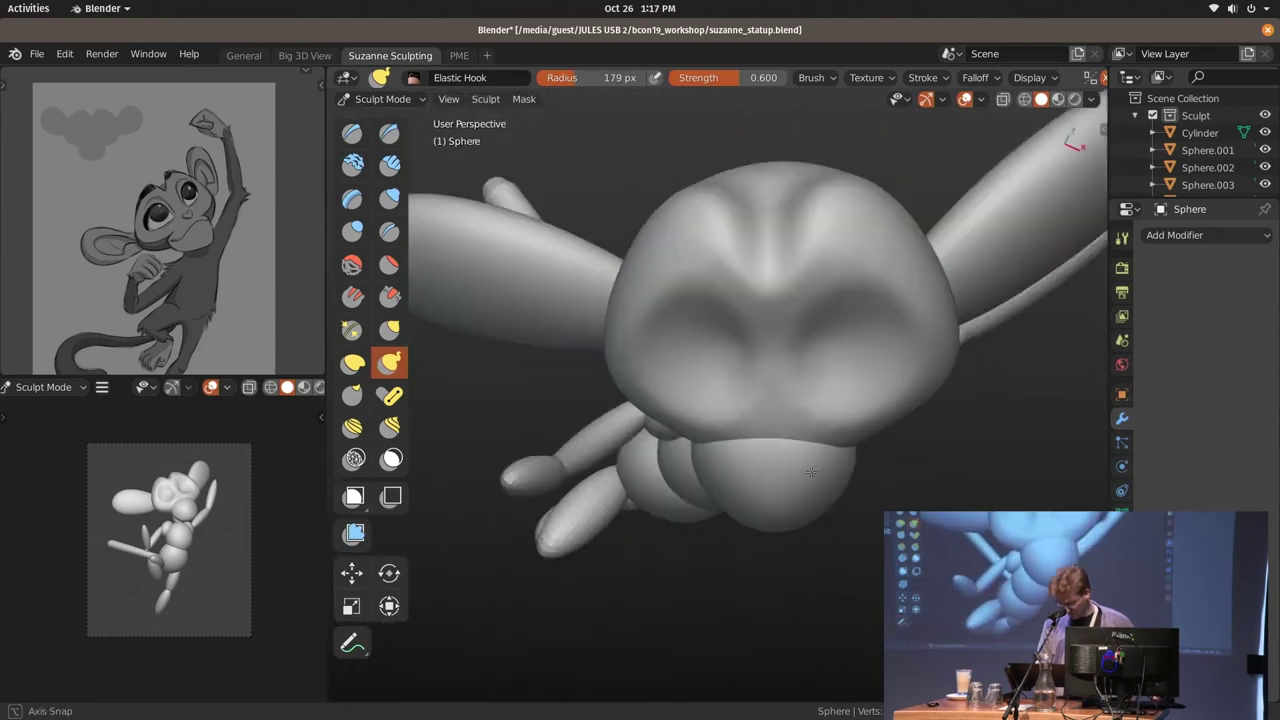
pyautogui.moveTo(913, 403)
pyautogui.mouseDown(button='middle')
pyautogui.moveTo(780, 350)
pyautogui.moveTo(858, 354)
pyautogui.moveTo(871, 281)
pyautogui.moveTo(865, 318)
pyautogui.moveTo(829, 303)
pyautogui.moveTo(855, 300)
pyautogui.moveTo(850, 250)
pyautogui.mouseUp(button='middle')
# Select the ear Sphere.002 and scrape it flatter and wider with a 158 px Scrape/Peaks brush
pyautogui.hotkey('ctrl', 'Tab')
pyautogui.click(865, 318)
pyautogui.hotkey('ctrl', 'Tab')
pyautogui.hotkey('shift', 't')
pyautogui.press('f')
pyautogui.click(820, 310)
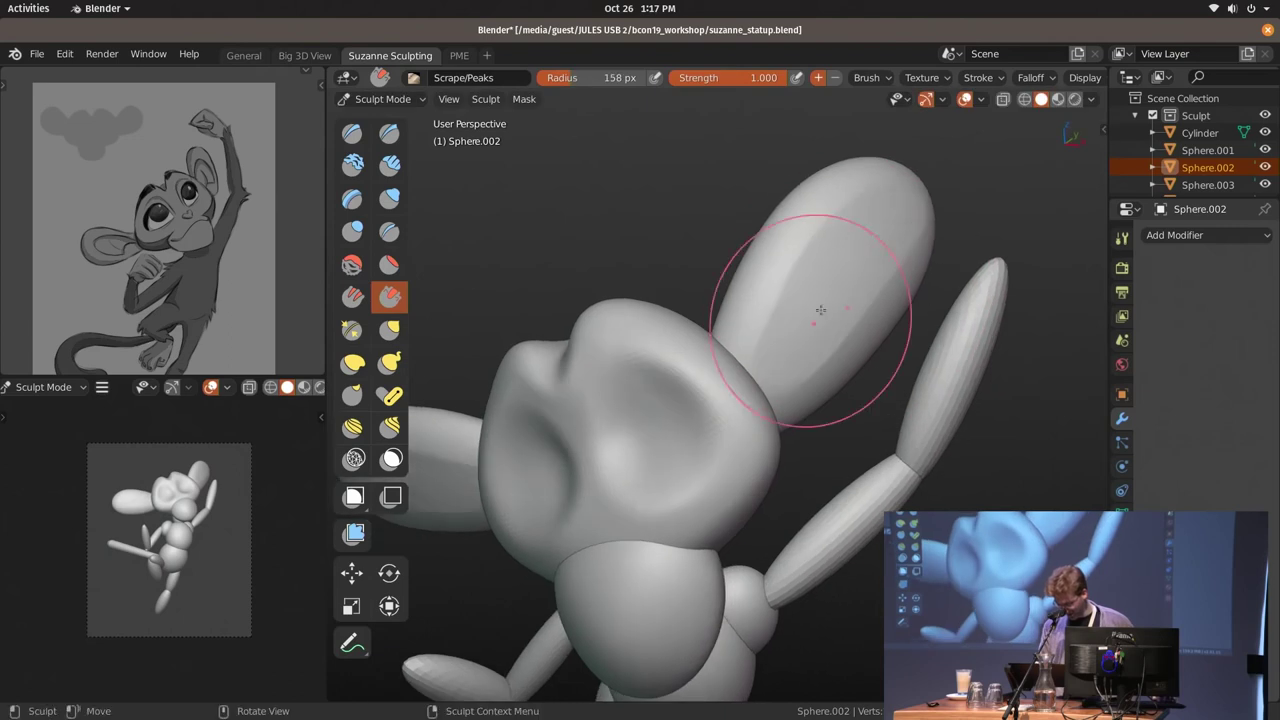
pyautogui.moveTo(855, 269); pyautogui.dragTo(822, 312)
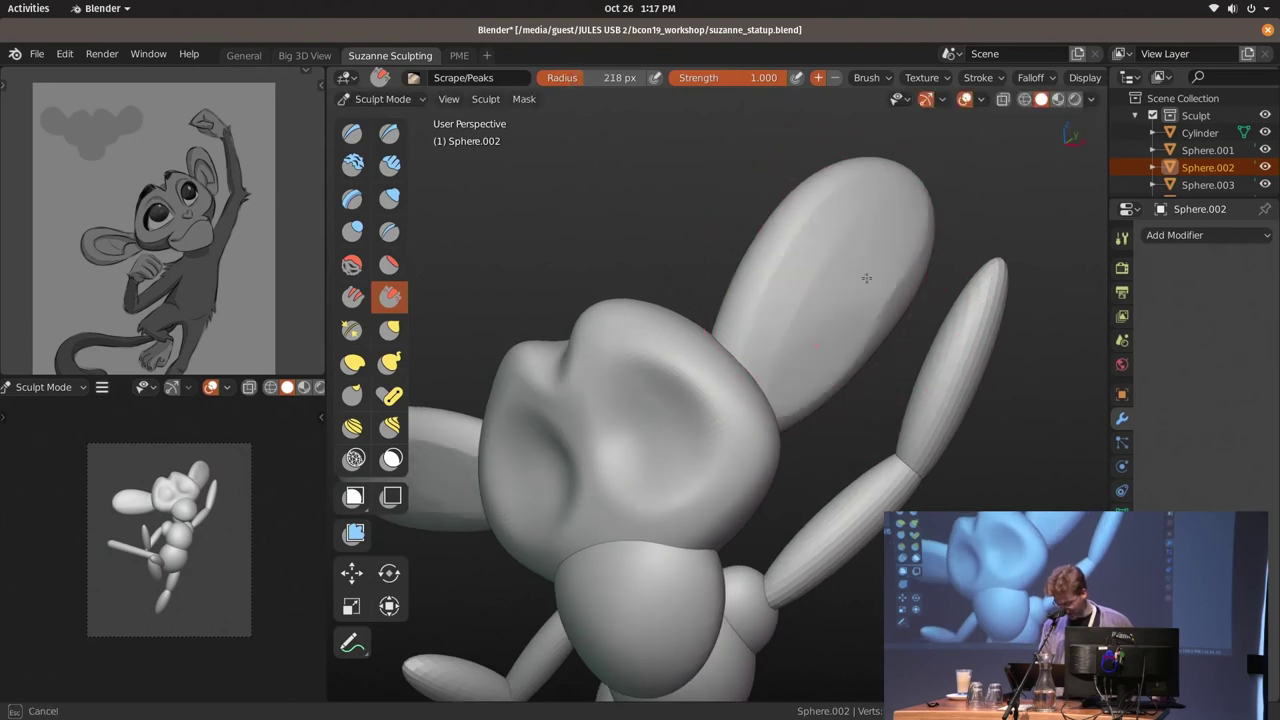
pyautogui.moveTo(832, 326)
pyautogui.mouseDown(button='middle')
pyautogui.moveTo(872, 320)
pyautogui.moveTo(826, 300)
pyautogui.moveTo(814, 214)
pyautogui.moveTo(838, 248)
pyautogui.moveTo(823, 249)
pyautogui.mouseUp(button='middle')
# Resize the brush through 186, 258 and 265 px, settling on 205 px, framing the ear
pyautogui.hotkey('ctrl', 'Tab')
pyautogui.hotkey('ctrl', 'Tab')
pyautogui.press('f')
pyautogui.click(874, 197)
pyautogui.moveTo(874, 197)
pyautogui.mouseDown(button='middle')
pyautogui.moveTo(862, 194)
pyautogui.moveTo(857, 250)
pyautogui.moveTo(757, 314)
pyautogui.mouseUp(button='middle')
pyautogui.press('f')
pyautogui.click(880, 269)
pyautogui.click(880, 269)
pyautogui.press('f')
pyautogui.click(750, 292)
pyautogui.press('f')
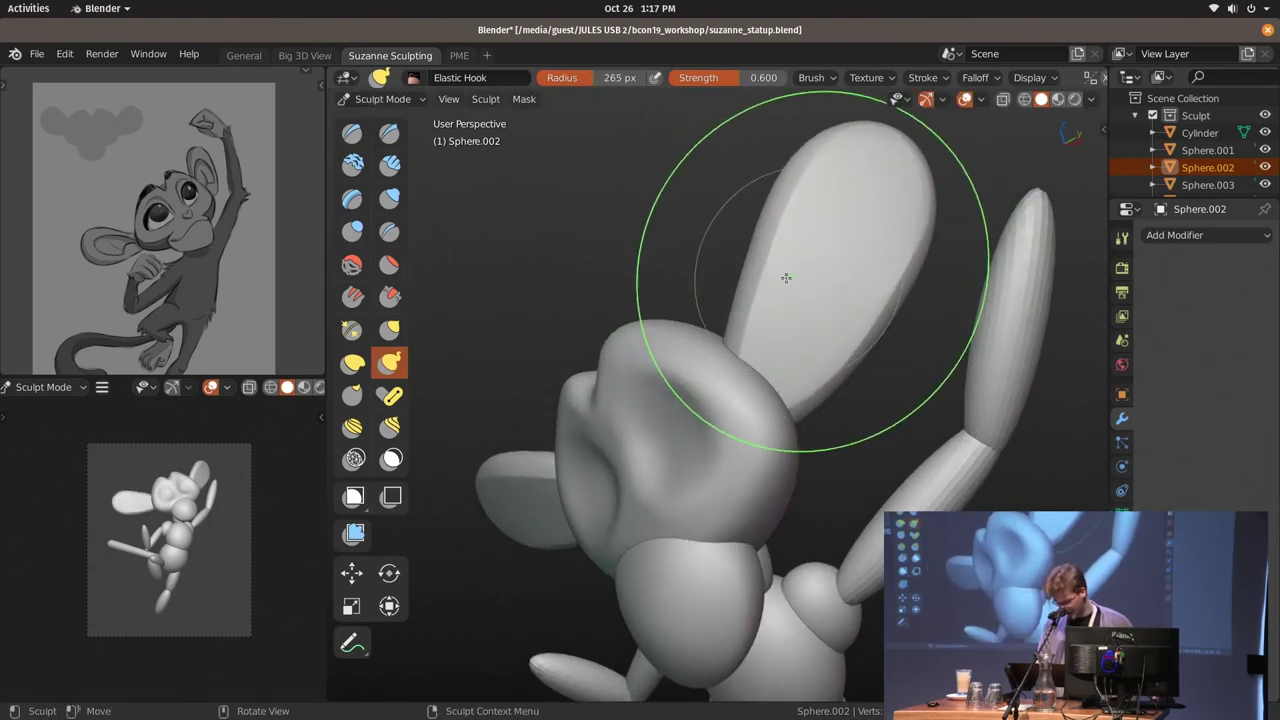
pyautogui.click(810, 318)
pyautogui.moveTo(810, 318)
pyautogui.mouseDown(button='middle')
pyautogui.moveTo(826, 323)
pyautogui.moveTo(777, 271)
pyautogui.mouseUp(button='middle')
# Hollow the ear with a 98 px Clay Shape brush, then carve inner creases at 59 px
pyautogui.press('c')
pyautogui.click(777, 334)
pyautogui.moveTo(777, 334)
pyautogui.mouseDown()
pyautogui.moveTo(829, 280)
pyautogui.moveTo(749, 463)
pyautogui.mouseUp()
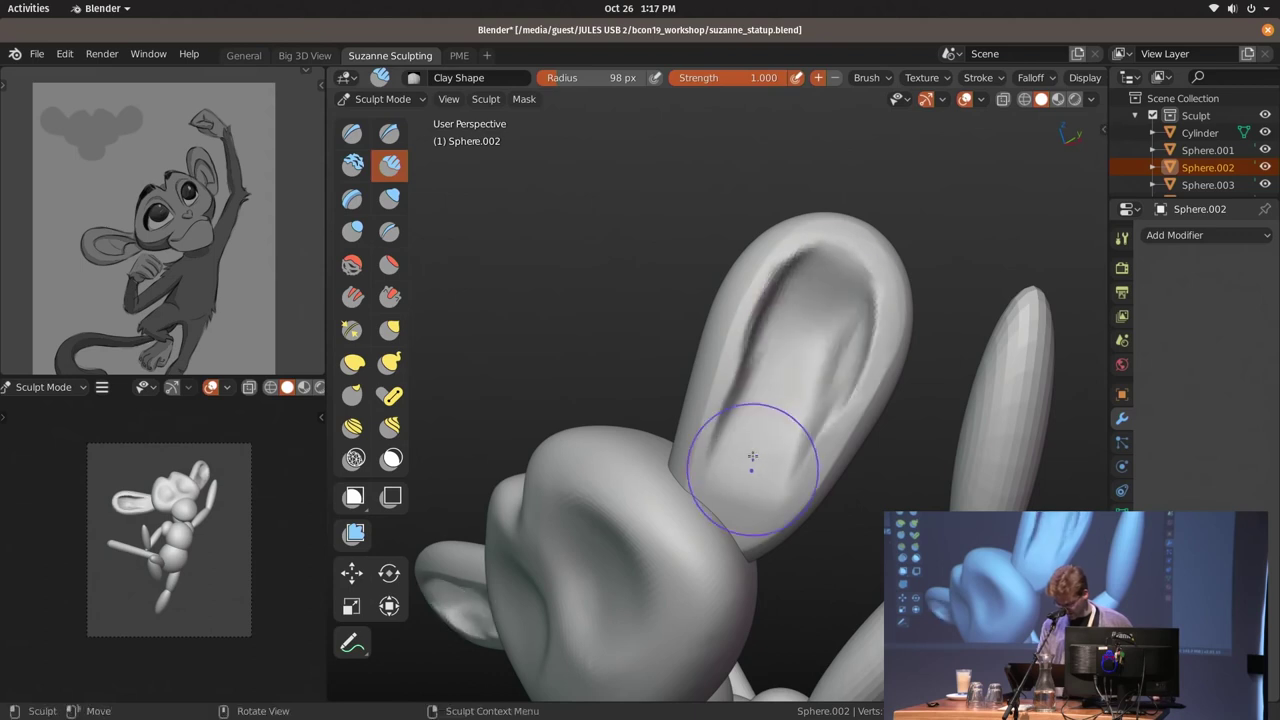
pyautogui.press('f')
pyautogui.click(749, 463)
pyautogui.moveTo(749, 463); pyautogui.dragTo(798, 355, button='middle')
pyautogui.moveTo(821, 323)
pyautogui.mouseDown()
pyautogui.moveTo(790, 370)
pyautogui.moveTo(851, 286)
pyautogui.mouseUp()
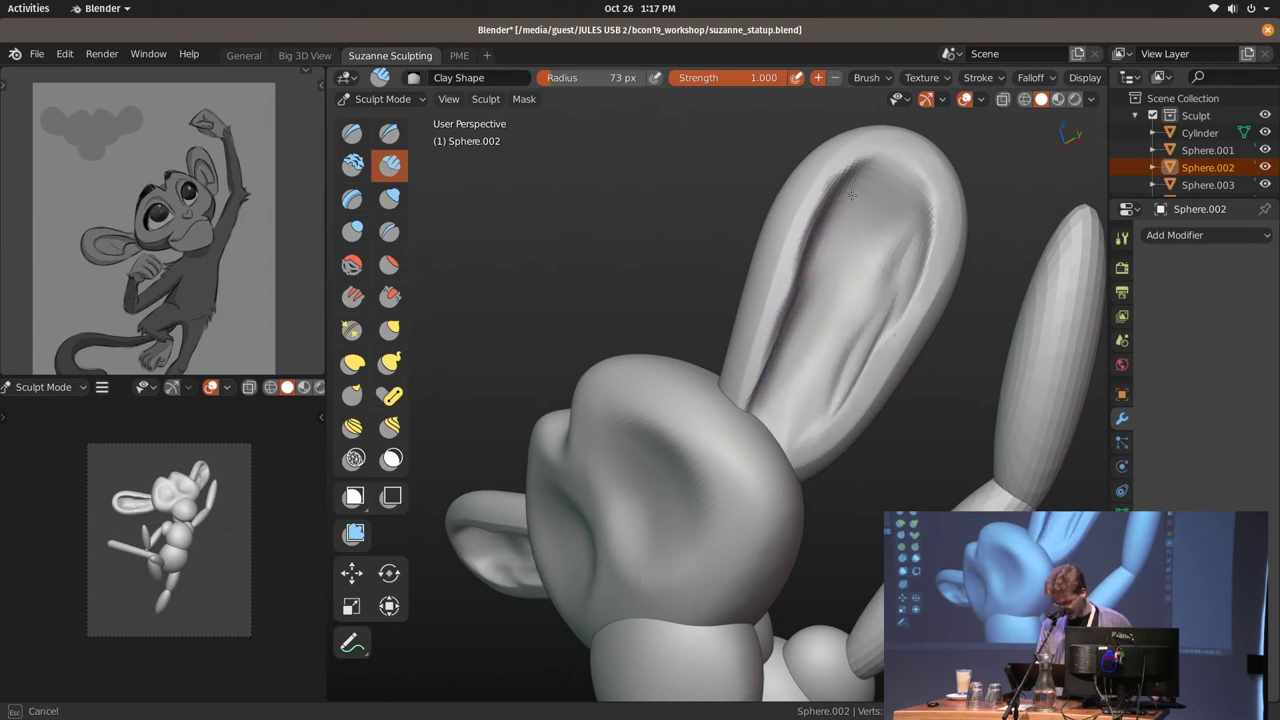
pyautogui.keyDown('ctrl'); pyautogui.moveTo(903, 238); pyautogui.dragTo(851, 318); pyautogui.keyUp('ctrl')
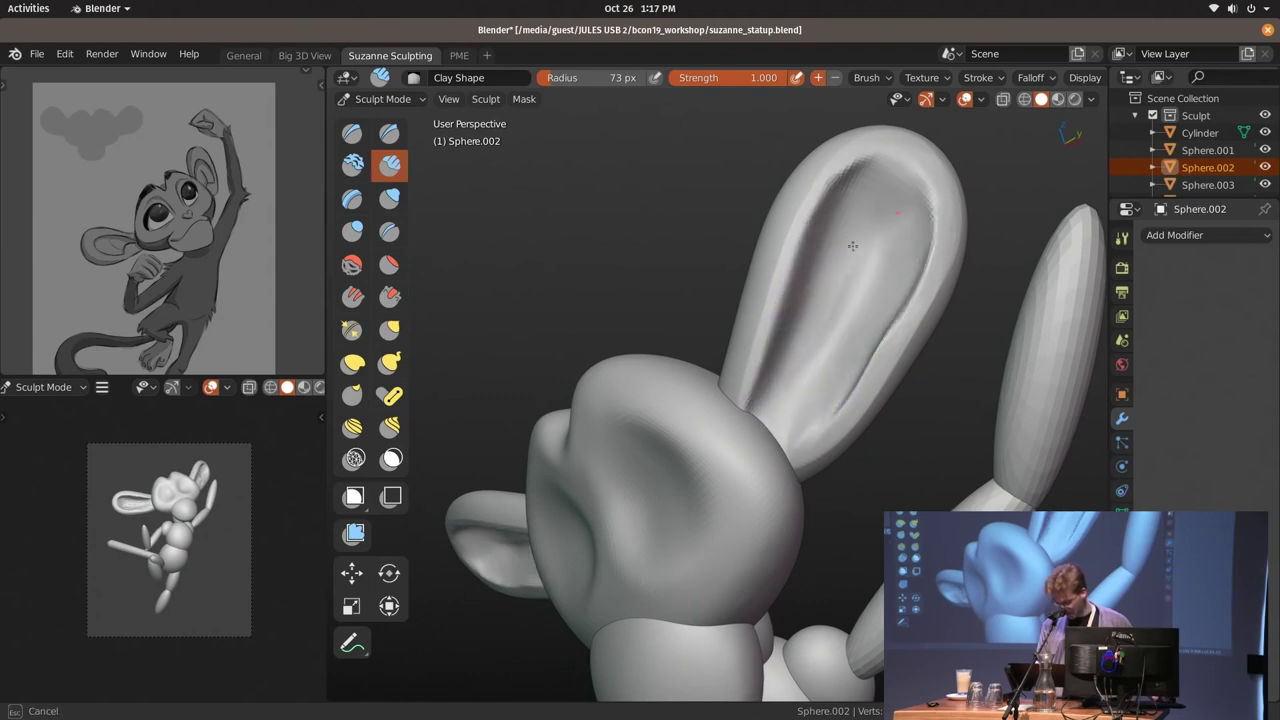
# Lower the brush strength to 0.393
pyautogui.click(867, 78)
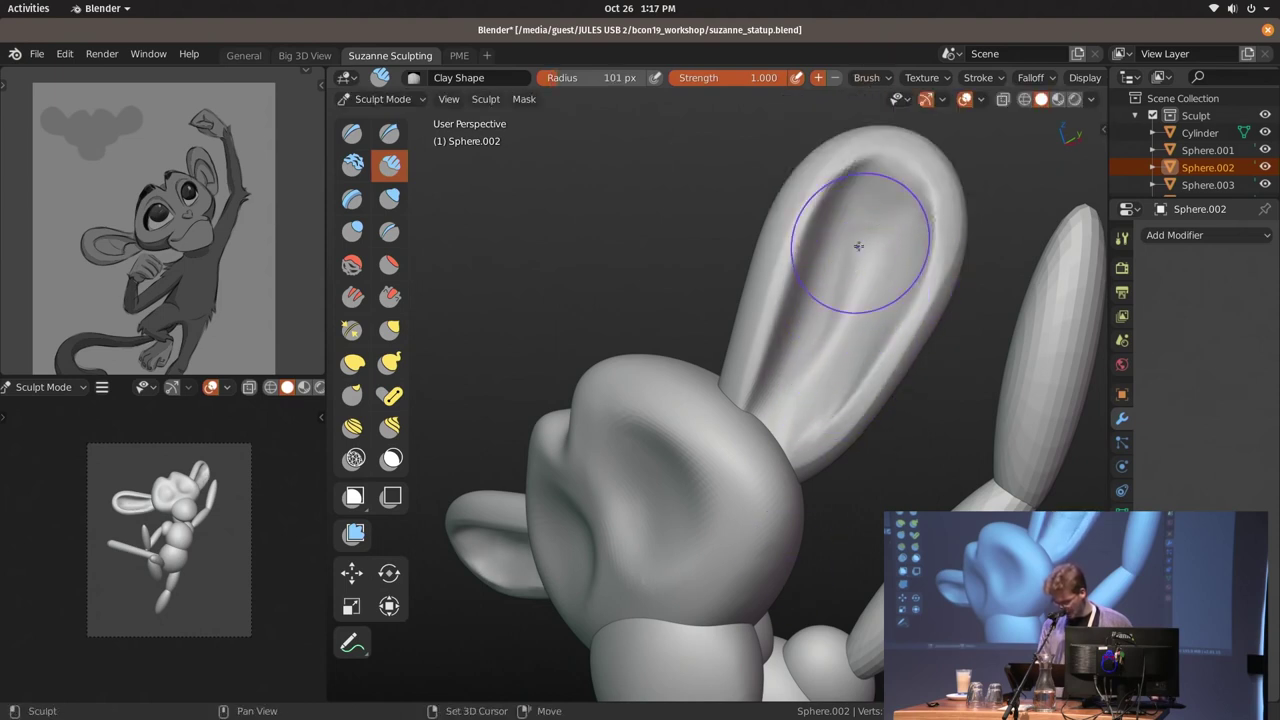
pyautogui.hotkey('shift', 'f')
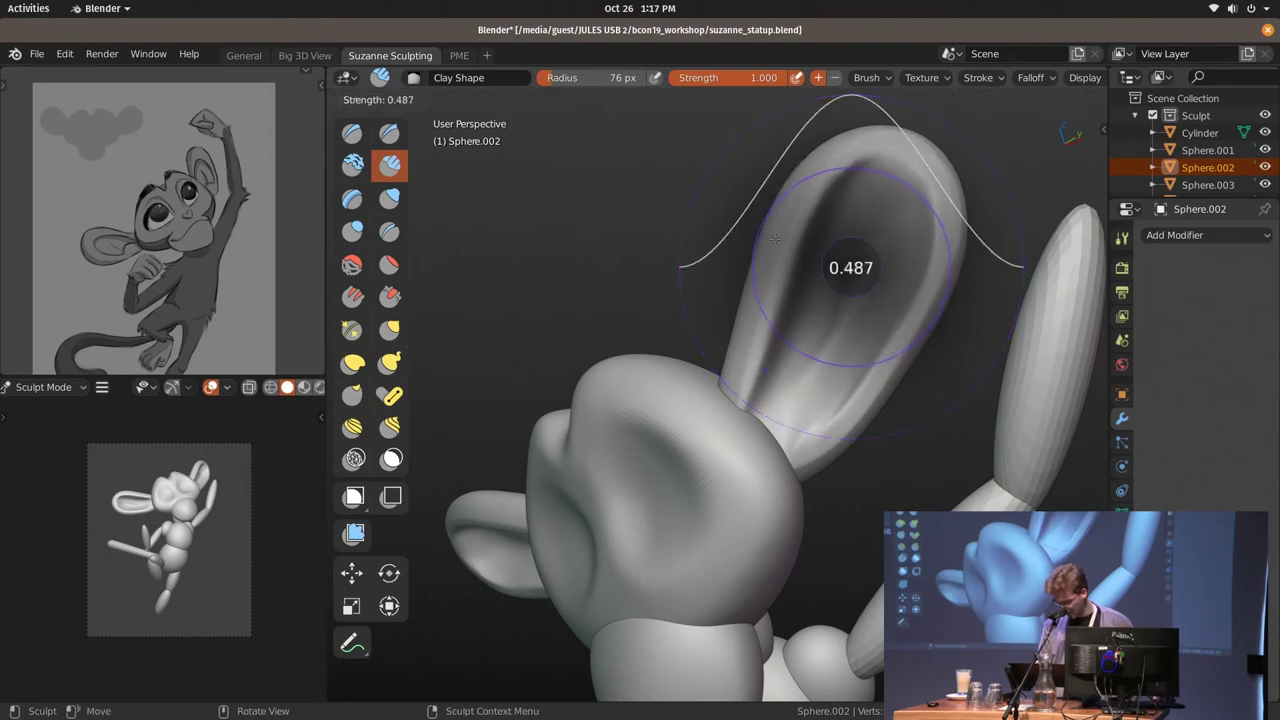
pyautogui.click(855, 219)
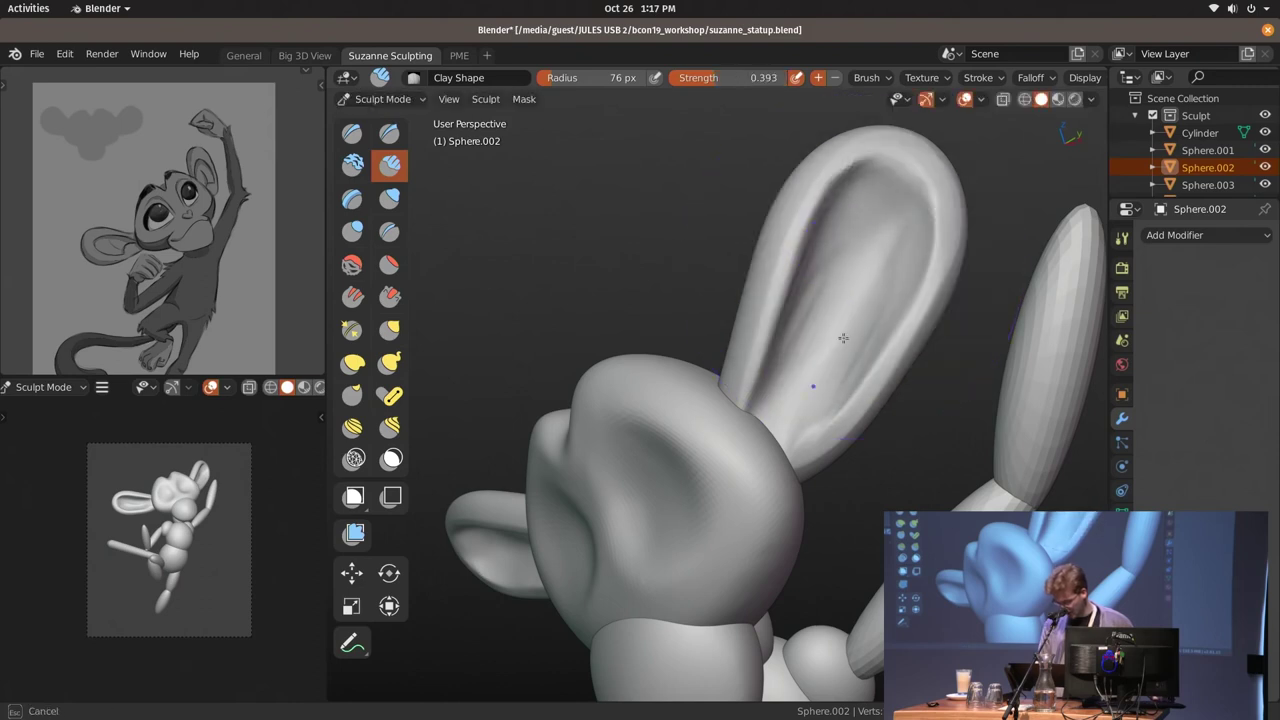
pyautogui.moveTo(893, 253)
pyautogui.mouseDown(button='middle')
pyautogui.moveTo(831, 308)
pyautogui.moveTo(766, 285)
pyautogui.mouseUp(button='middle')
# Cut sharp creases along the ear and its inner top with Draw Sharp at 80 then 55 px
pyautogui.hotkey('shift', 'x')
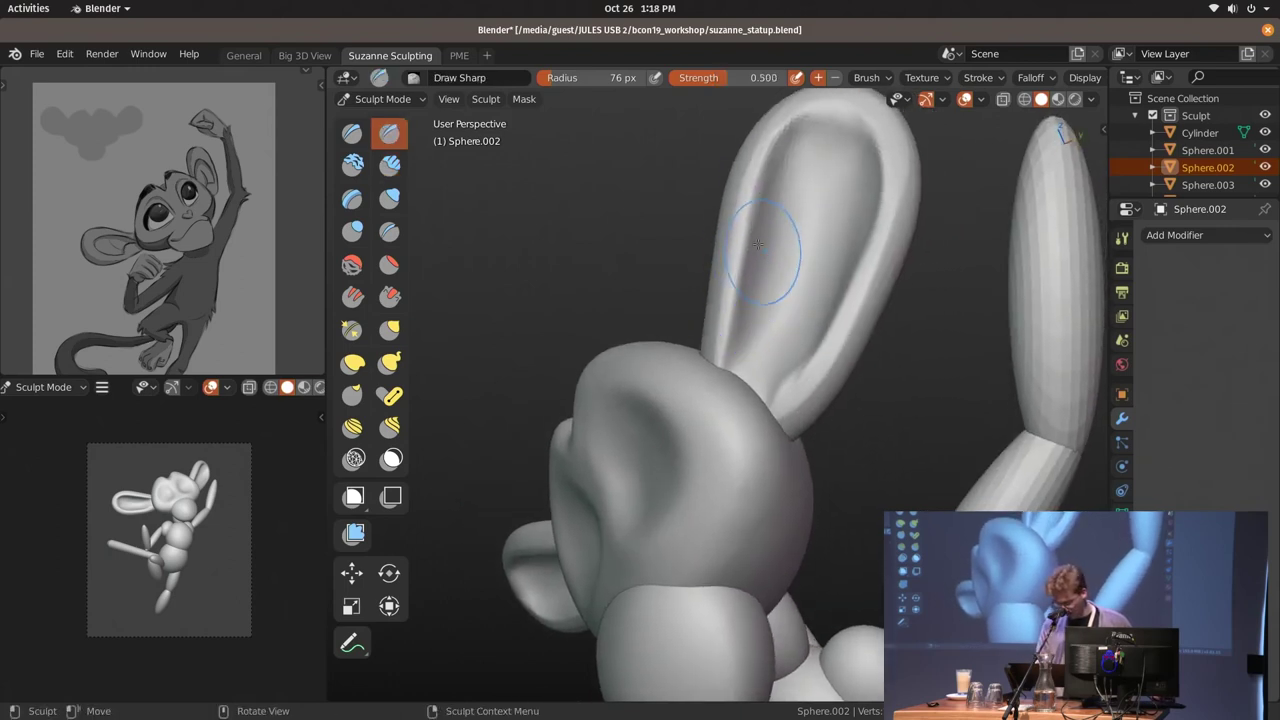
pyautogui.moveTo(760, 180); pyautogui.dragTo(728, 370)
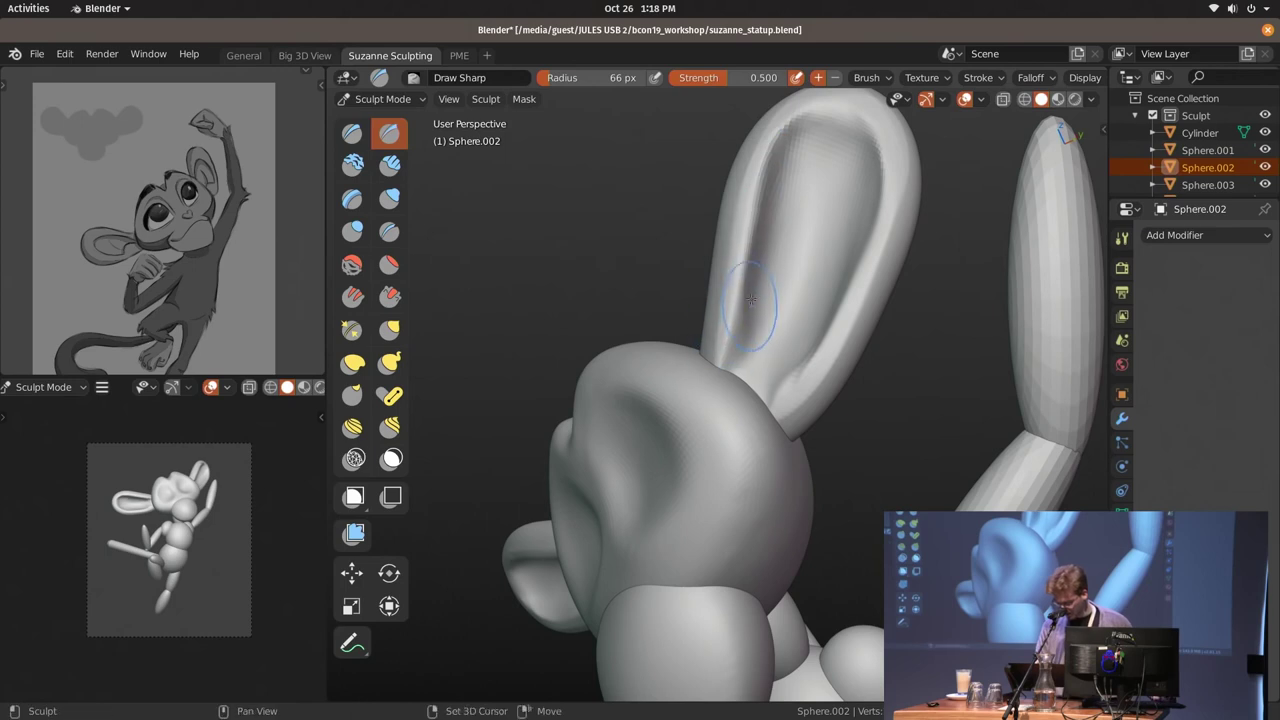
pyautogui.moveTo(752, 276)
pyautogui.mouseDown(button='middle')
pyautogui.moveTo(790, 265)
pyautogui.moveTo(900, 286)
pyautogui.mouseUp(button='middle')
pyautogui.press('f')
pyautogui.click(790, 265)
pyautogui.press('f')
pyautogui.click(843, 234)
pyautogui.keyDown('ctrl'); pyautogui.moveTo(843, 234); pyautogui.dragTo(820, 232, button='middle'); pyautogui.keyUp('ctrl')
pyautogui.moveTo(829, 214); pyautogui.dragTo(875, 246)
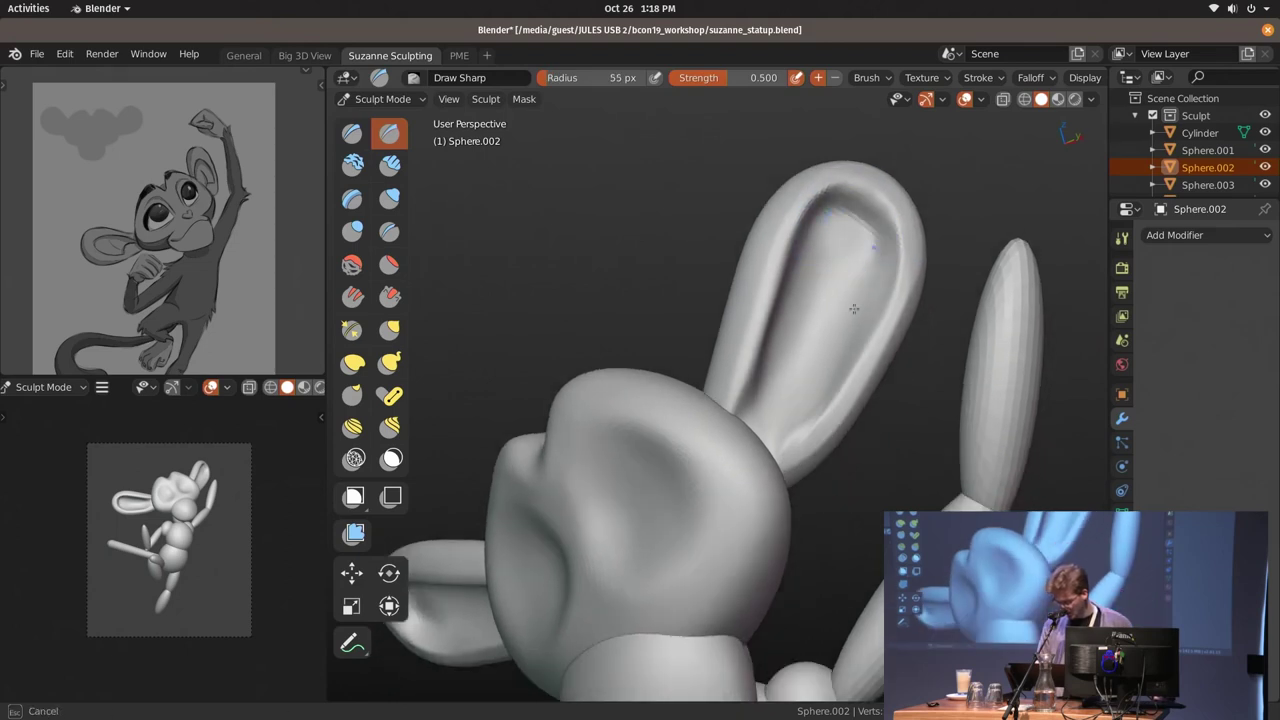
pyautogui.moveTo(808, 387)
pyautogui.keyDown('shift'); pyautogui.mouseDown(button='middle')
pyautogui.moveTo(875, 281)
pyautogui.moveTo(855, 300)
pyautogui.mouseUp(button='middle'); pyautogui.keyUp('shift')
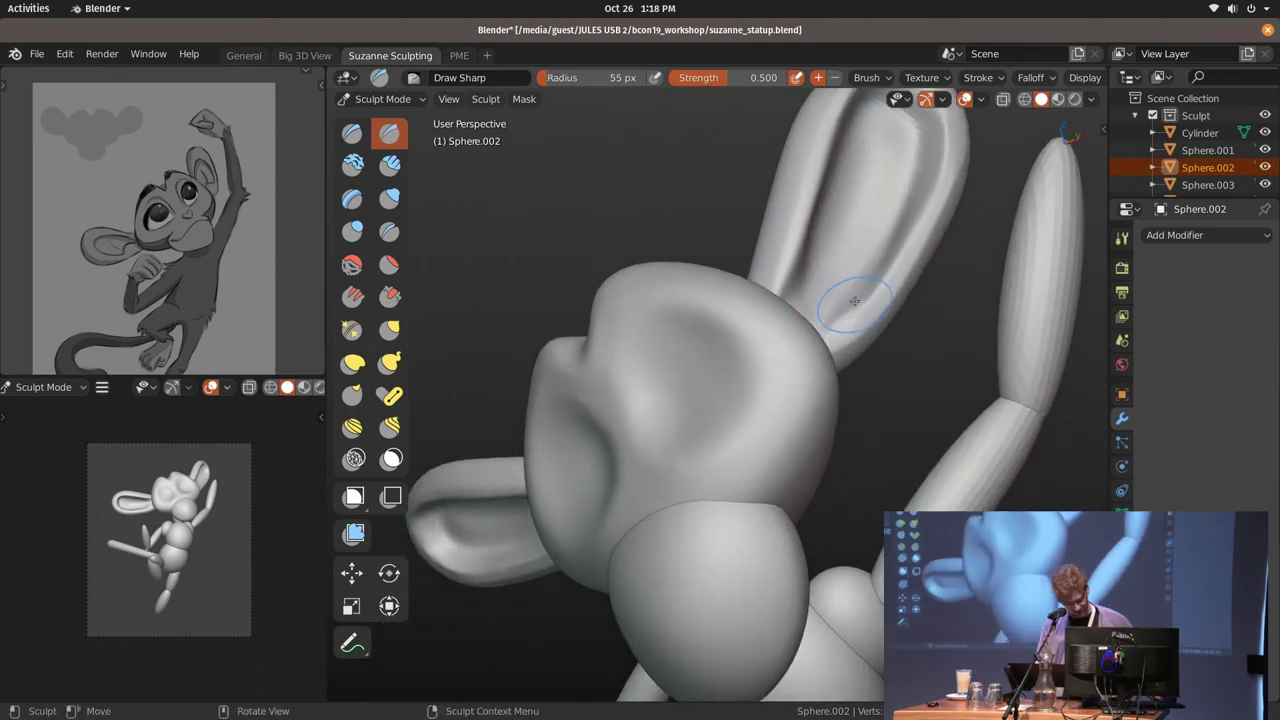
# Switch from Clay Shape to the Clay Strips brush
pyautogui.press('c')
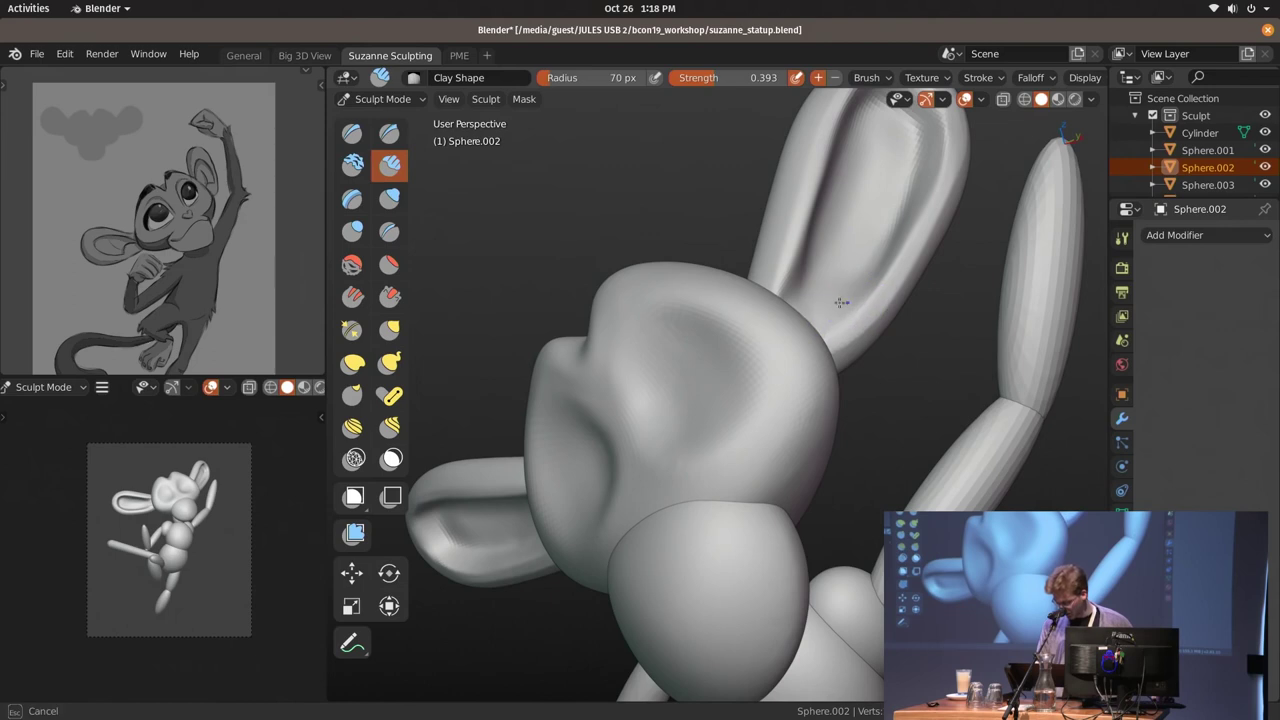
pyautogui.press('c')
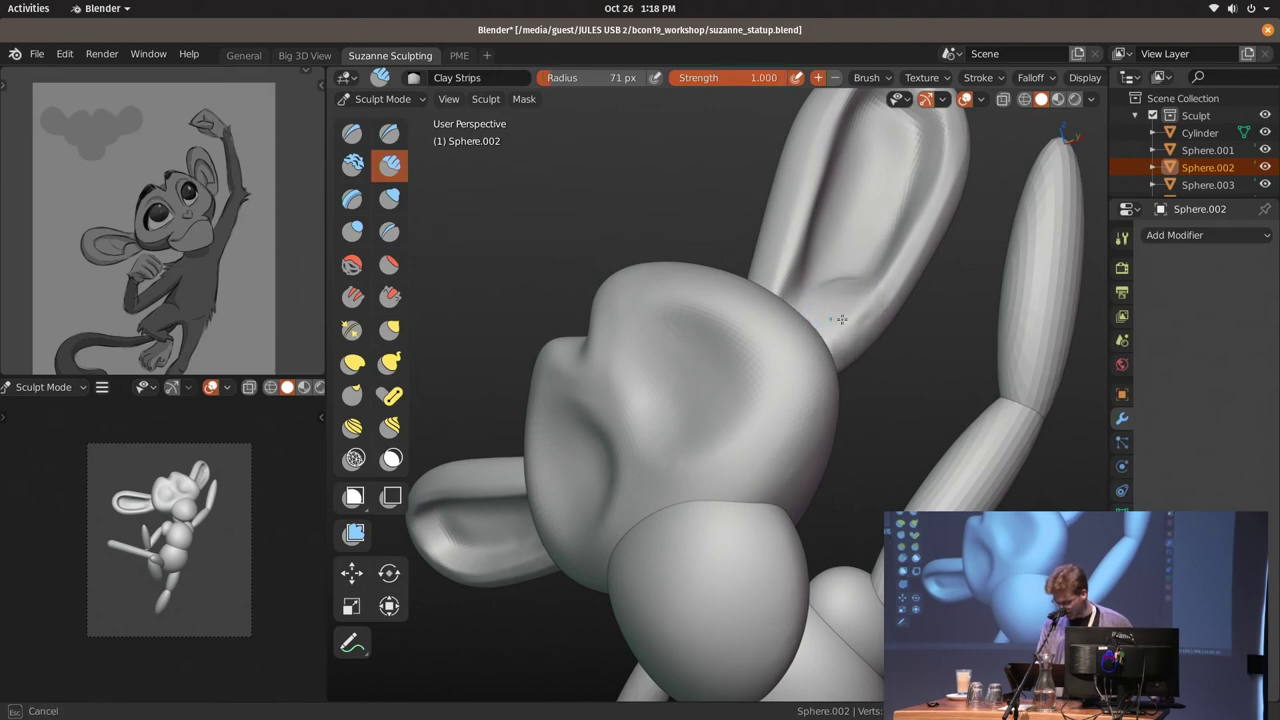
pyautogui.moveTo(848, 344); pyautogui.dragTo(848, 296, button='middle')
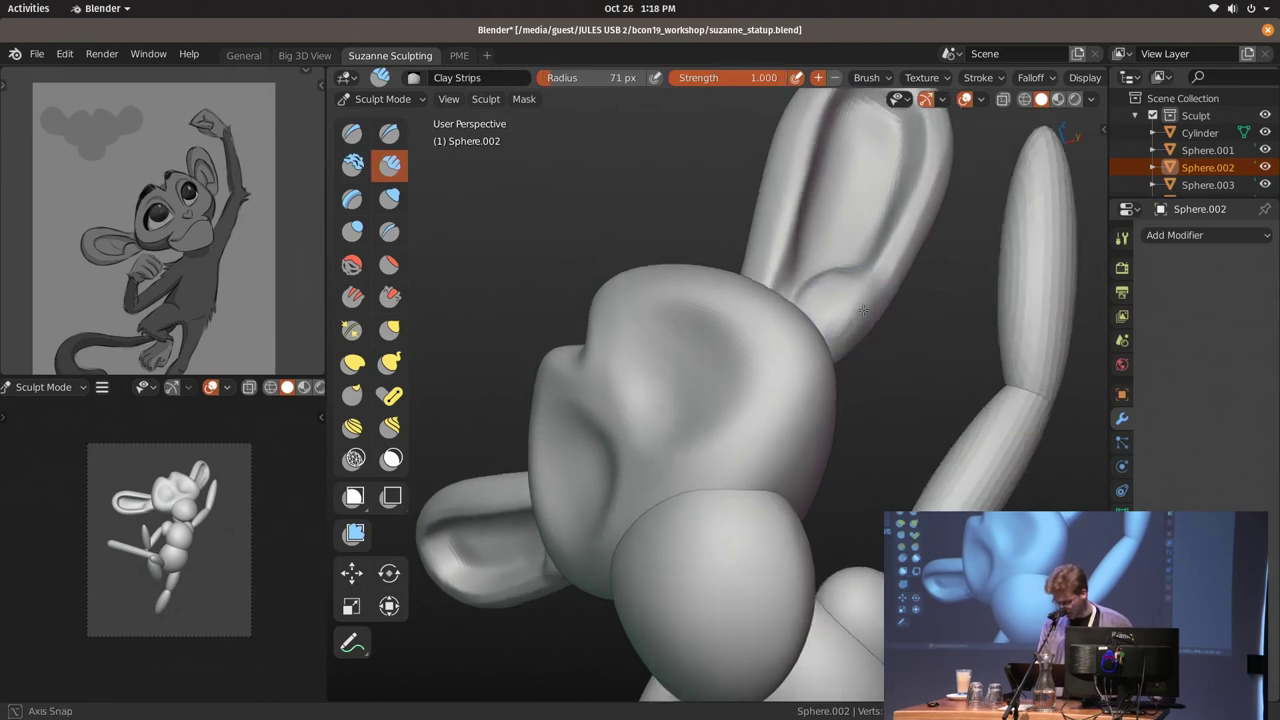
# With the Elastic brush at 121 px, pull the ear and bend it inward
pyautogui.press('k')
pyautogui.moveTo(837, 301); pyautogui.dragTo(883, 286, button='middle')
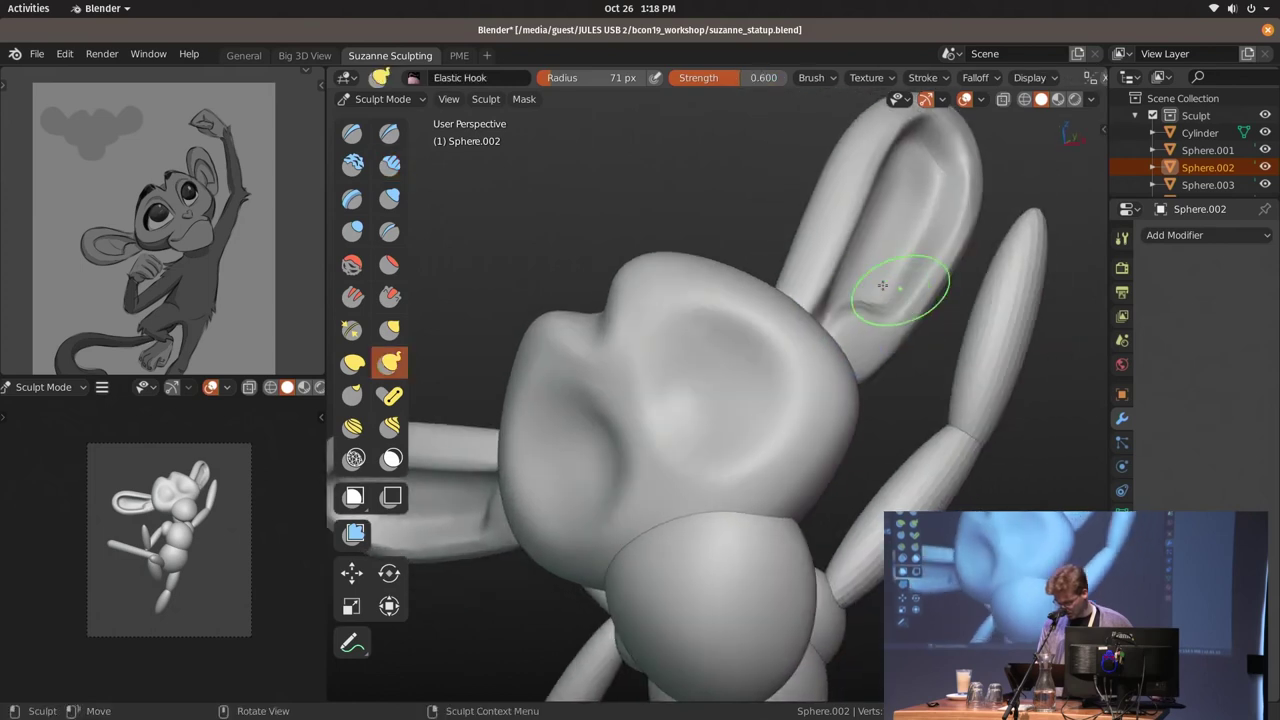
pyautogui.keyDown('shift'); pyautogui.moveTo(170, 540); pyautogui.dragTo(200, 520, button='middle'); pyautogui.keyUp('shift')
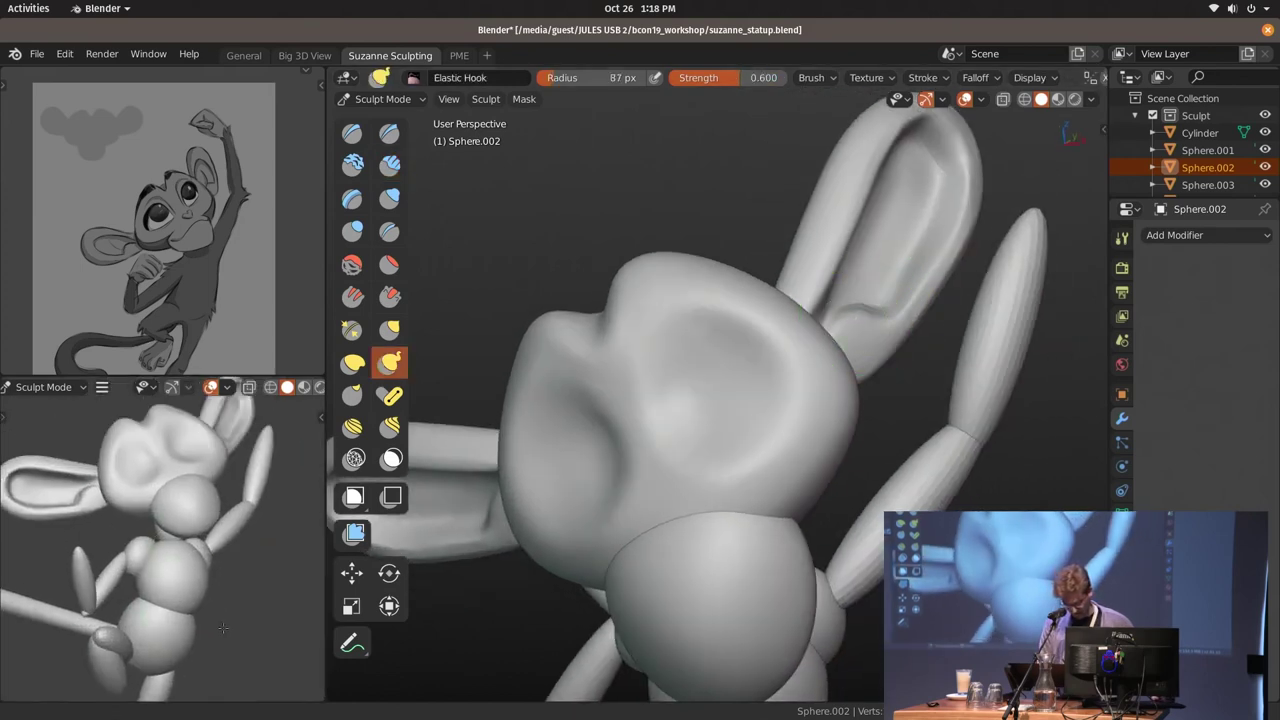
pyautogui.keyDown('ctrl'); pyautogui.moveTo(229, 571); pyautogui.dragTo(218, 543, button='middle'); pyautogui.keyUp('ctrl')
pyautogui.moveTo(720, 300)
pyautogui.mouseDown(button='middle')
pyautogui.moveTo(808, 362)
pyautogui.moveTo(829, 271)
pyautogui.moveTo(820, 286)
pyautogui.moveTo(845, 292)
pyautogui.mouseUp(button='middle')
pyautogui.press('f')
pyautogui.click(843, 305)
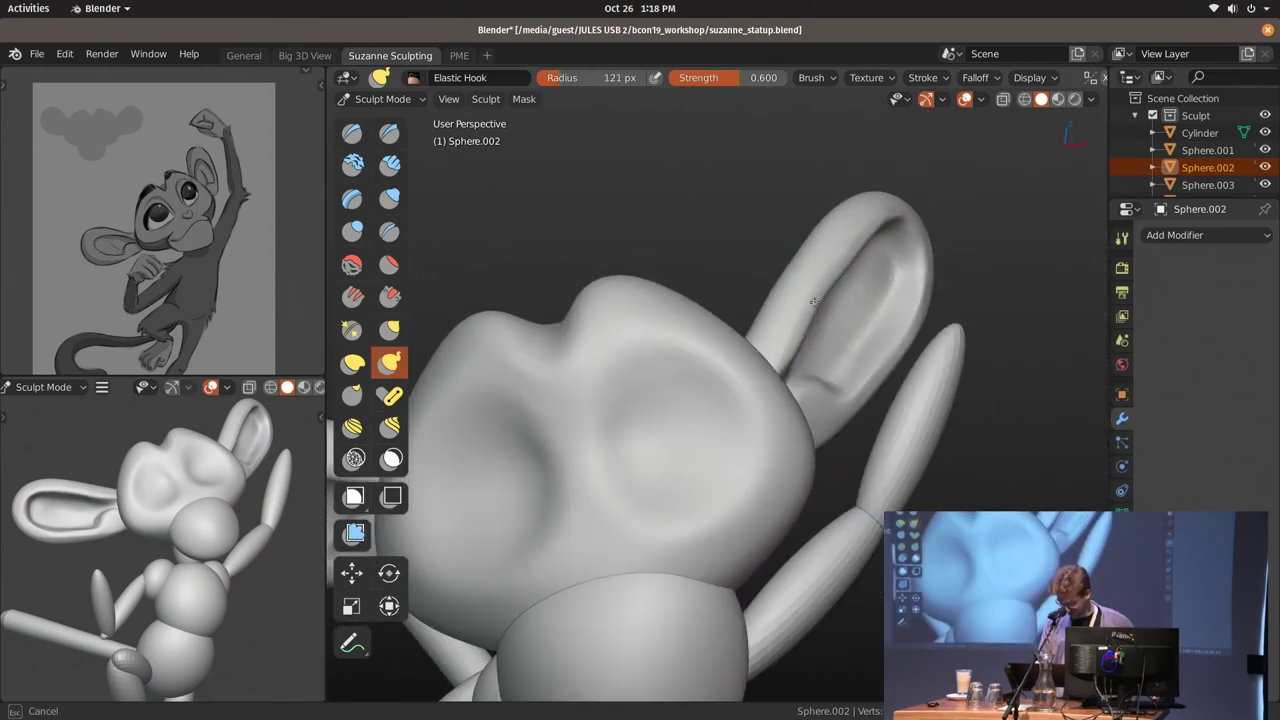
pyautogui.moveTo(797, 331); pyautogui.dragTo(838, 248)
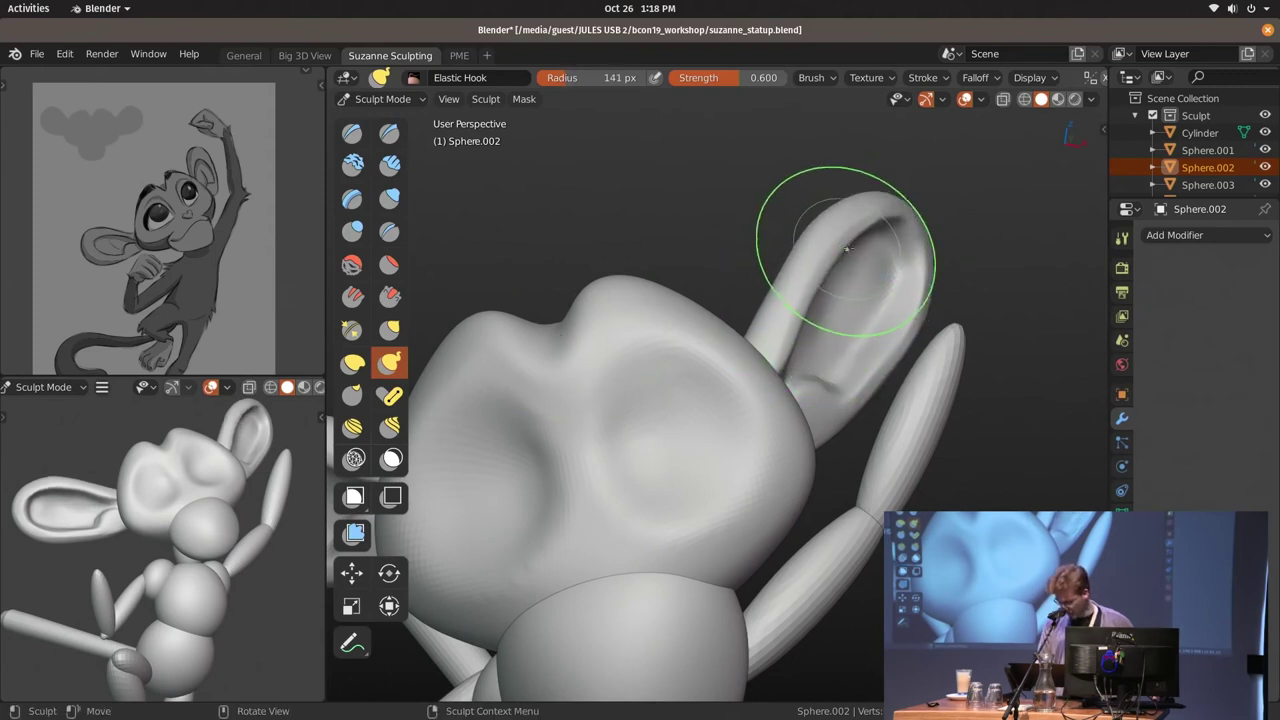
# Grow the brush radius to 208 px and keep the smooth falloff curve
pyautogui.press('f')
pyautogui.click(873, 213)
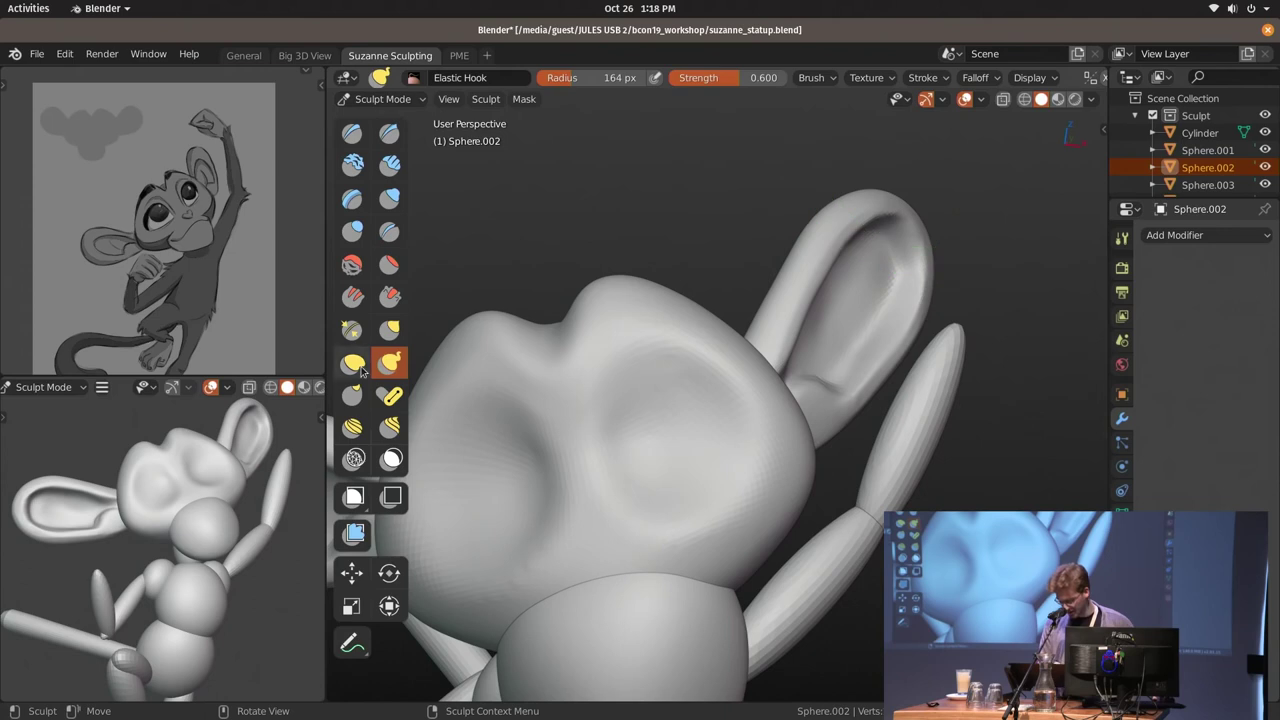
pyautogui.press('f')
pyautogui.click(869, 201)
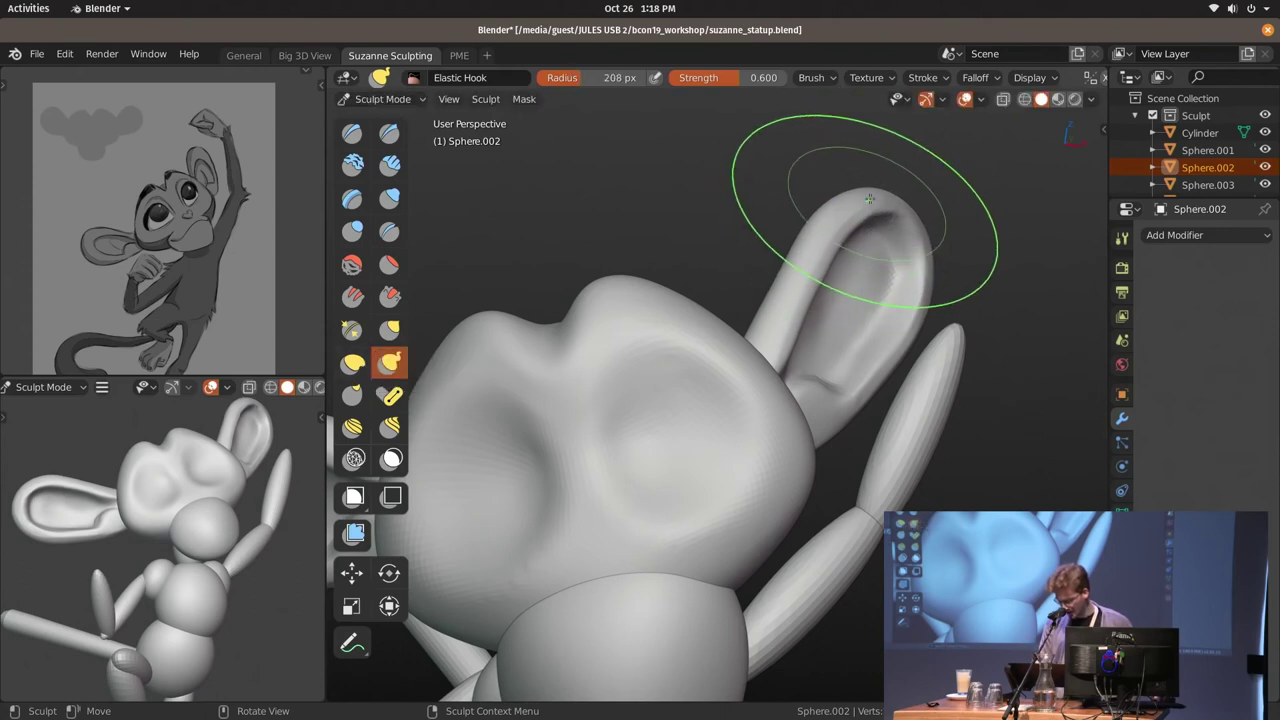
pyautogui.click(990, 80)
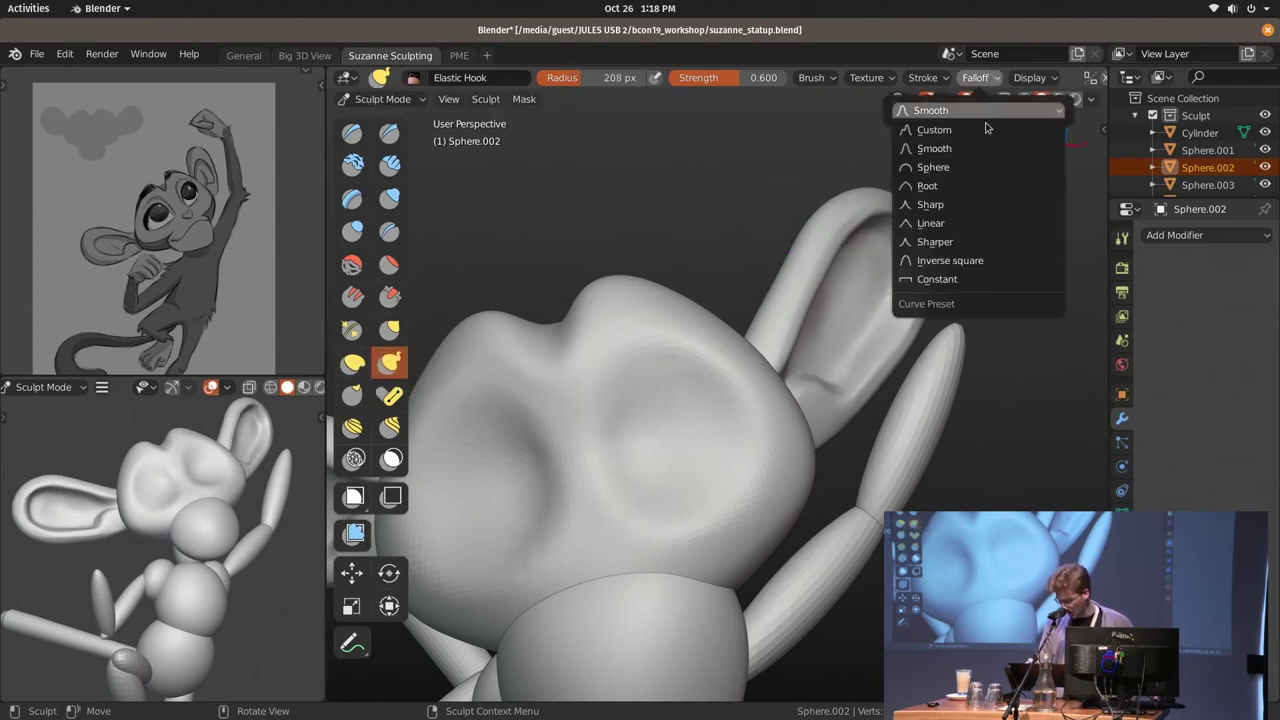
pyautogui.click(934, 148)
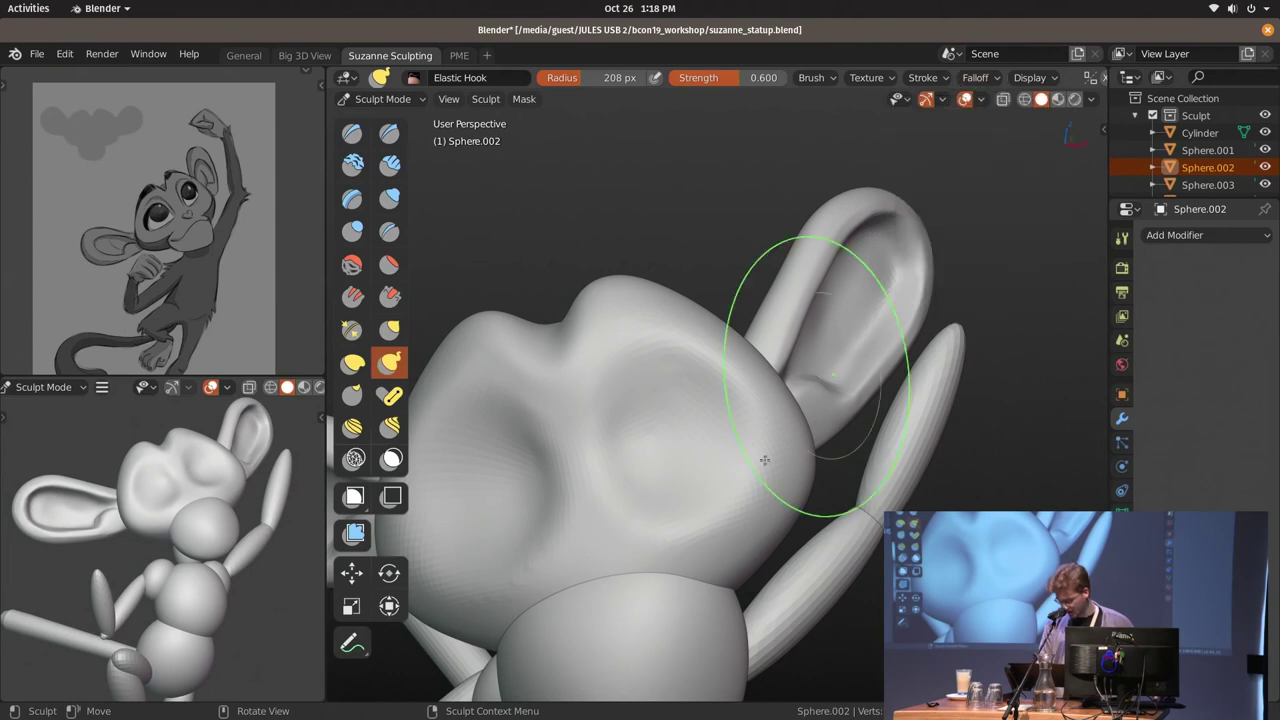
# Turn the head so the ear fills the view and set the brush to 181 px
pyautogui.moveTo(786, 330); pyautogui.dragTo(857, 229, button='middle')
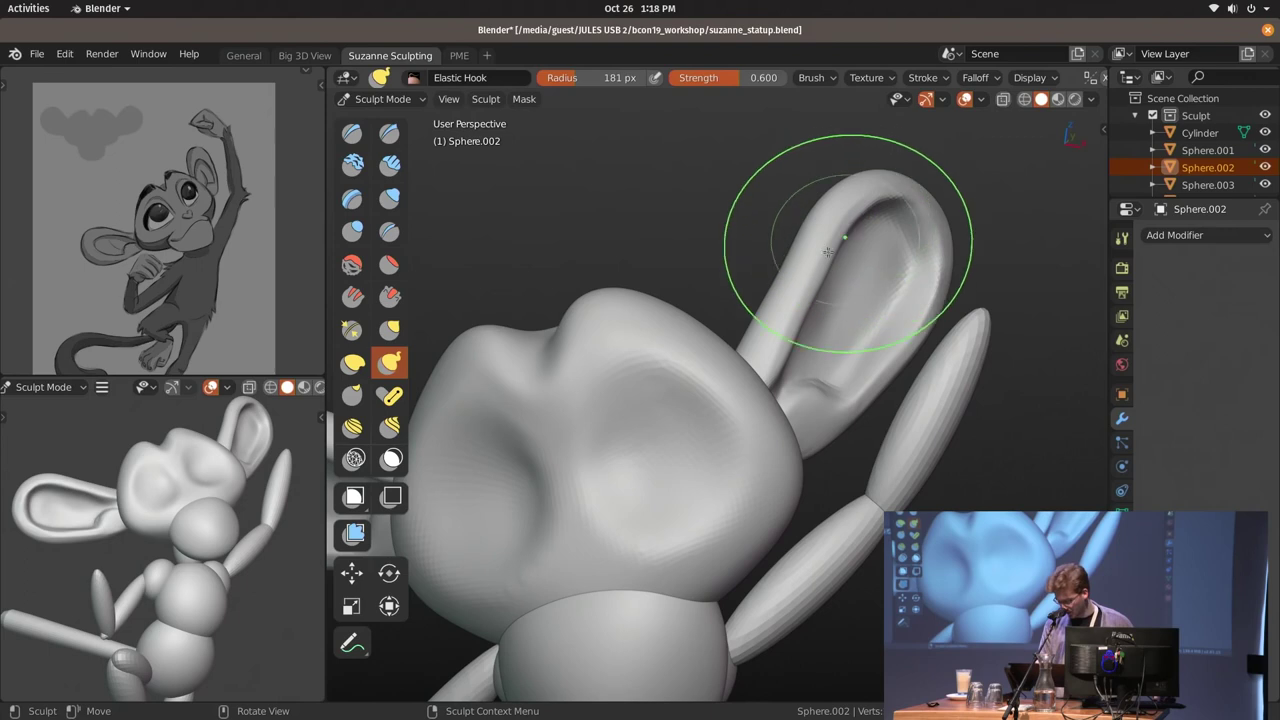
pyautogui.moveTo(754, 314); pyautogui.dragTo(736, 324, button='middle')
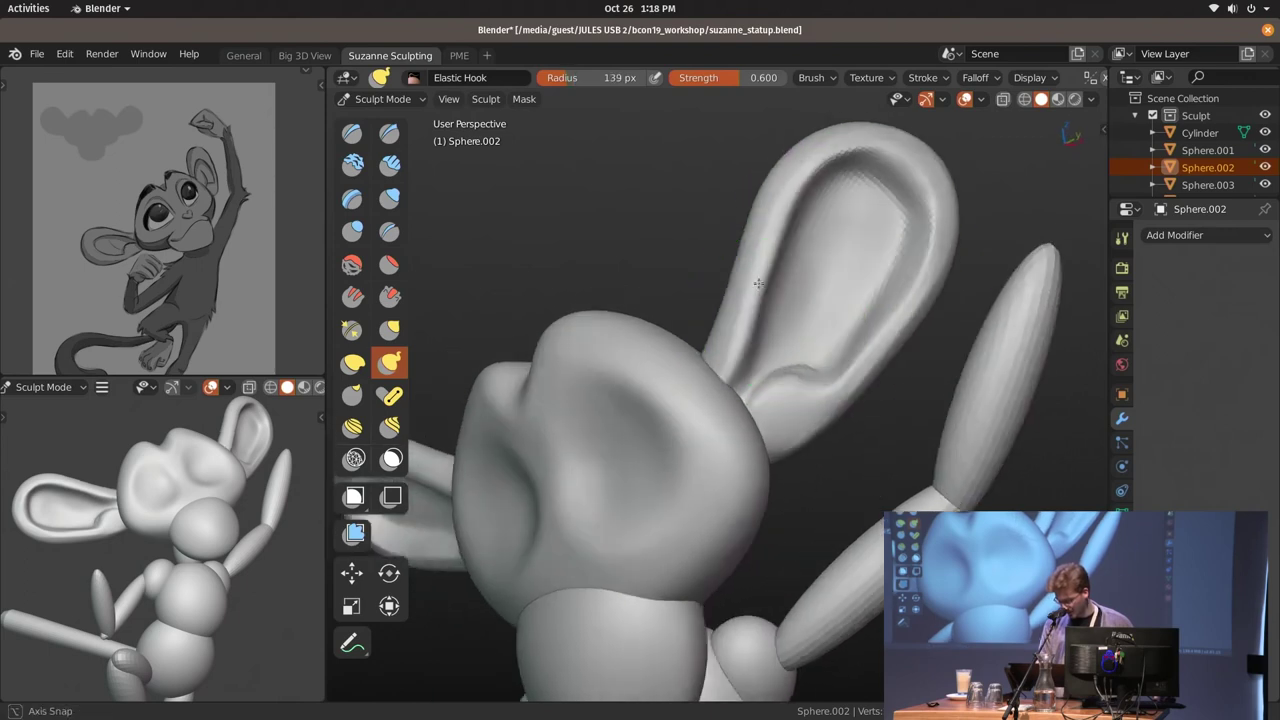
pyautogui.moveTo(748, 243)
pyautogui.mouseDown(button='middle')
pyautogui.moveTo(808, 255)
pyautogui.moveTo(793, 298)
pyautogui.mouseUp(button='middle')
pyautogui.press('f')
pyautogui.click(801, 371)
pyautogui.press('[')
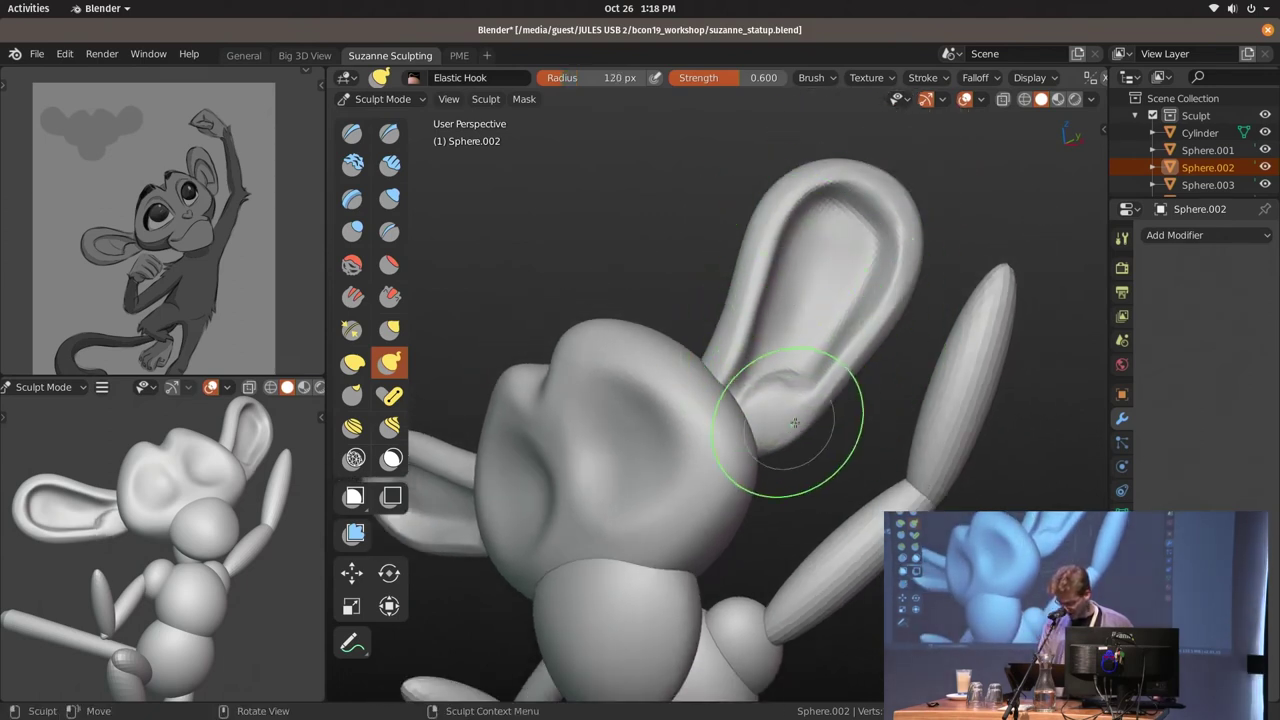
pyautogui.press(']')
pyautogui.press(']')
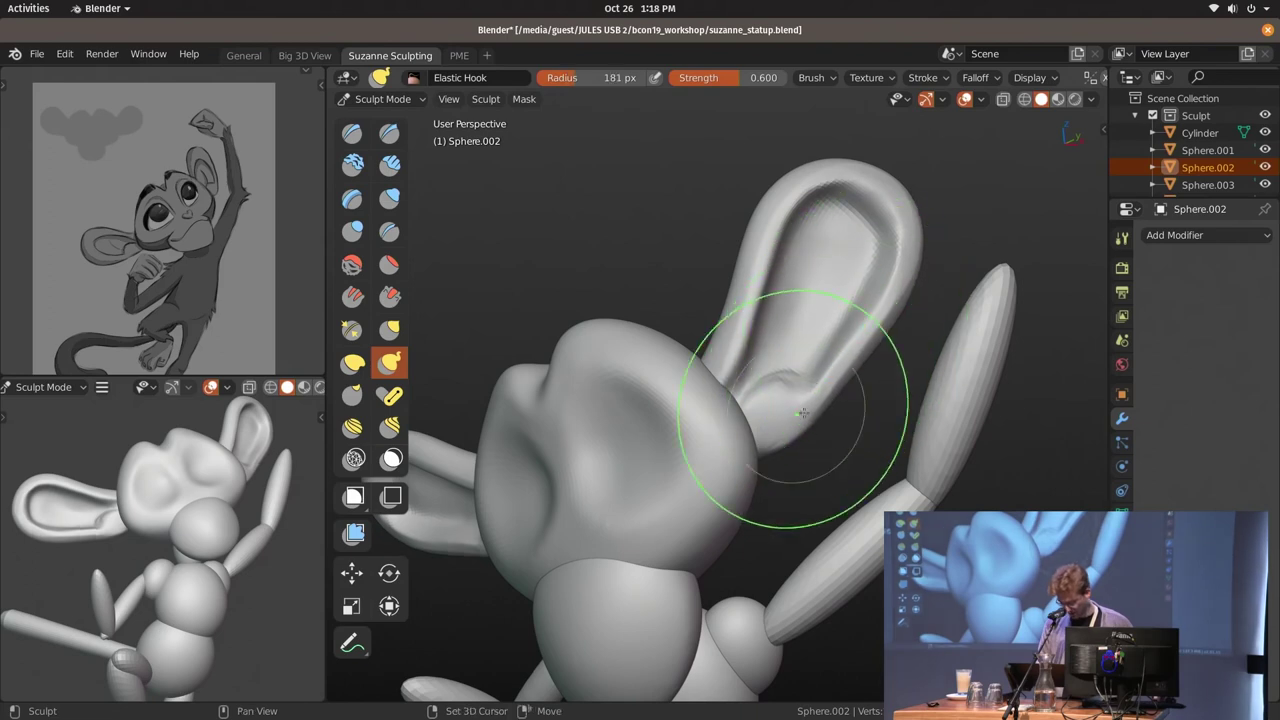
# Pull the head surface up toward the ear using a 153 px brush
pyautogui.moveTo(791, 391); pyautogui.dragTo(843, 352, button='middle')
pyautogui.press('f')
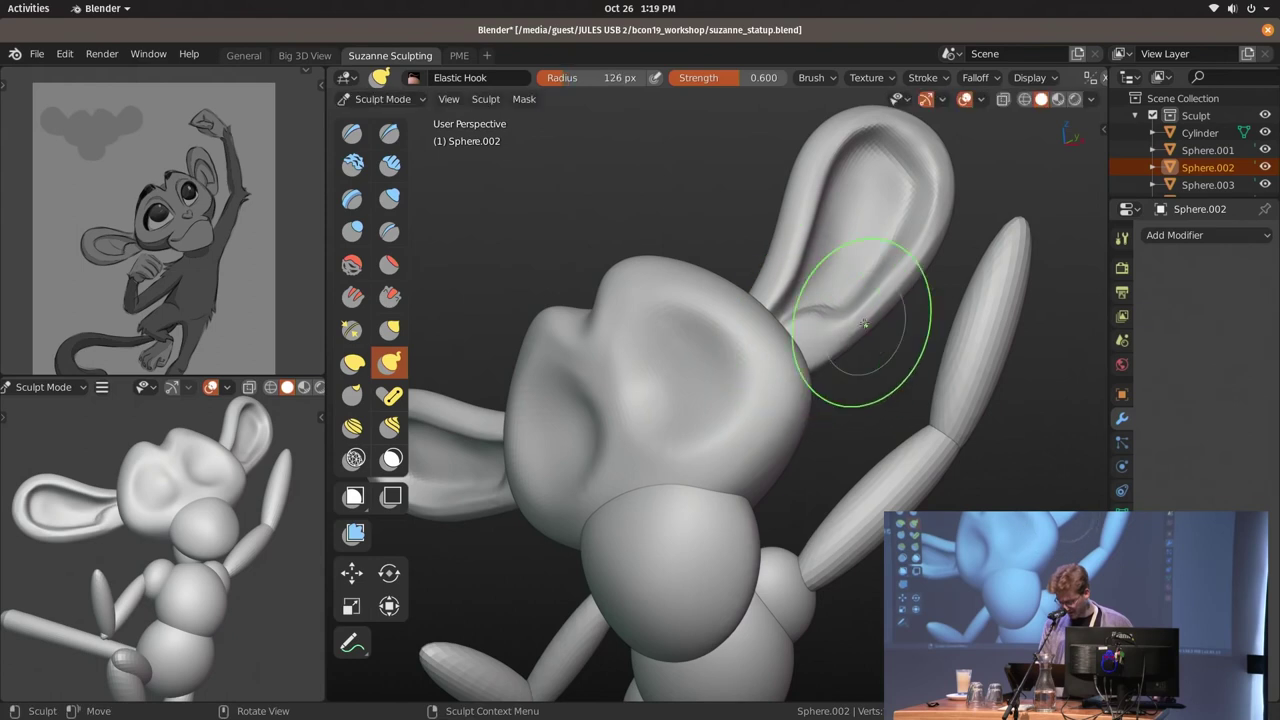
pyautogui.press(']')
pyautogui.press(']')
pyautogui.moveTo(940, 230)
pyautogui.mouseDown(button='middle')
pyautogui.moveTo(888, 255)
pyautogui.moveTo(914, 214)
pyautogui.mouseUp(button='middle')
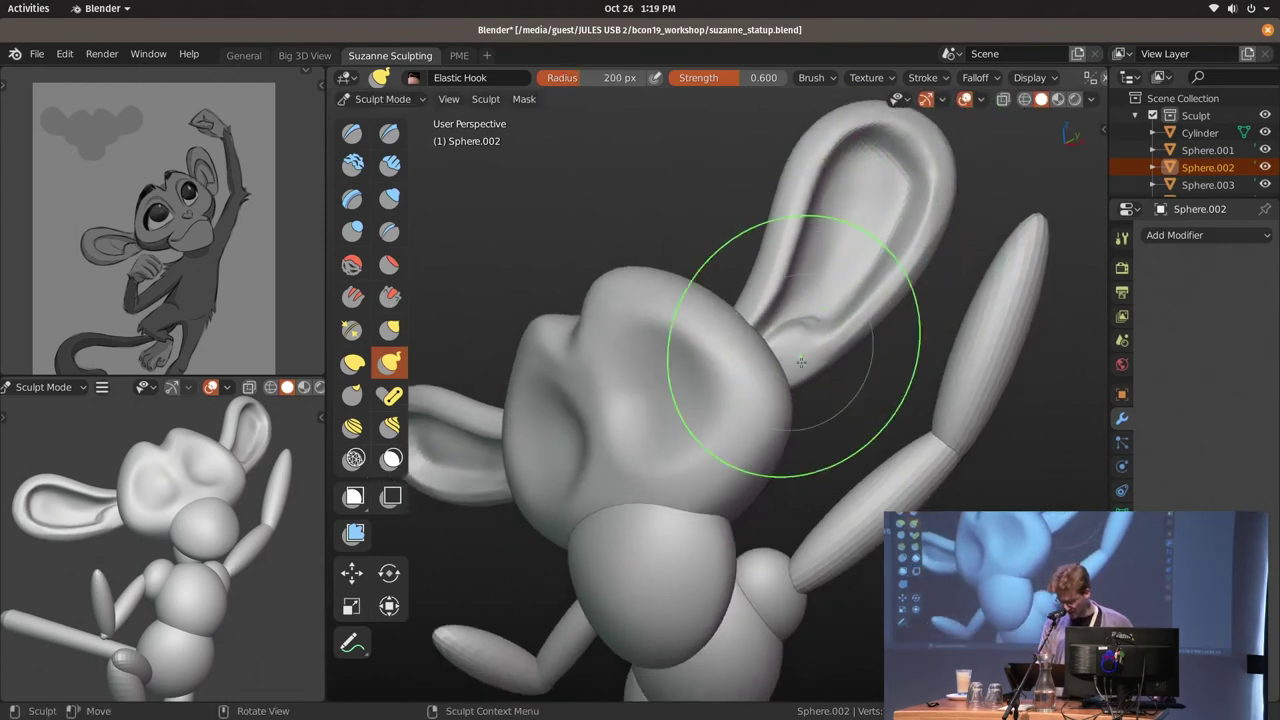
pyautogui.press('f')
pyautogui.click(790, 367)
pyautogui.moveTo(790, 367); pyautogui.dragTo(760, 305)
pyautogui.press(']')
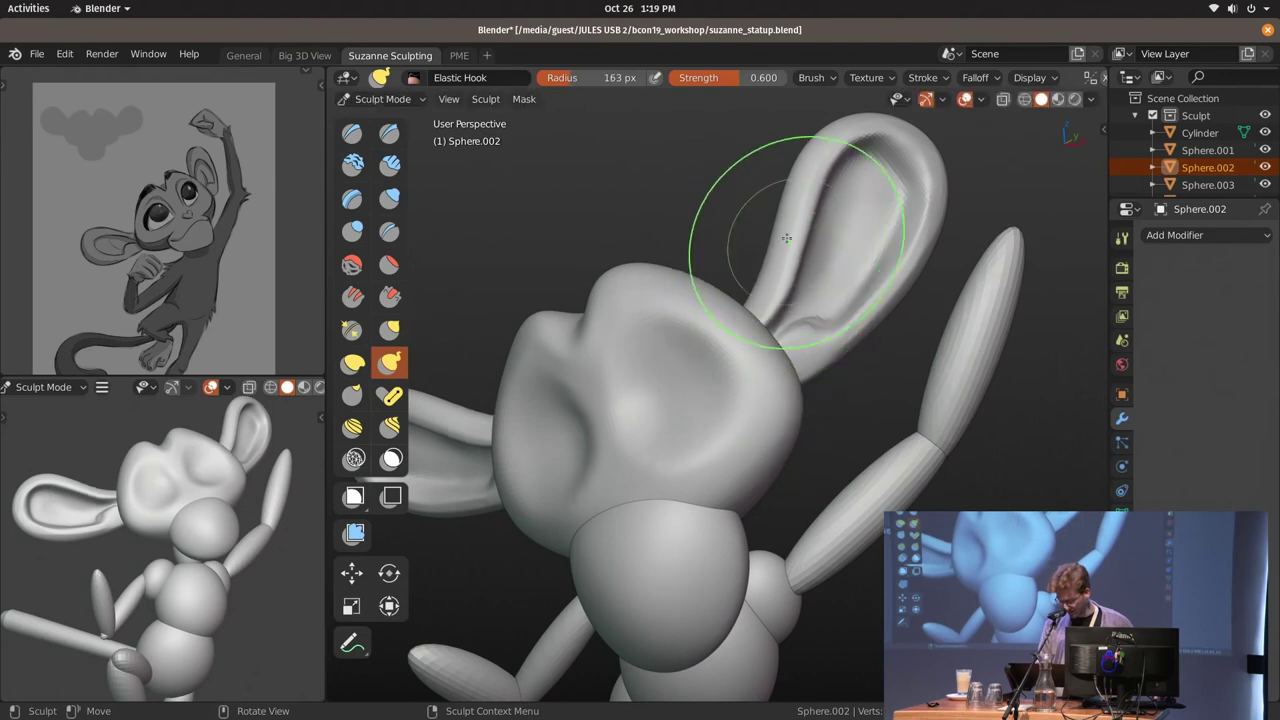
pyautogui.moveTo(812, 257)
pyautogui.keyDown('shift'); pyautogui.mouseDown(button='middle')
pyautogui.moveTo(803, 240)
pyautogui.moveTo(821, 307)
pyautogui.mouseUp(button='middle'); pyautogui.keyUp('shift')
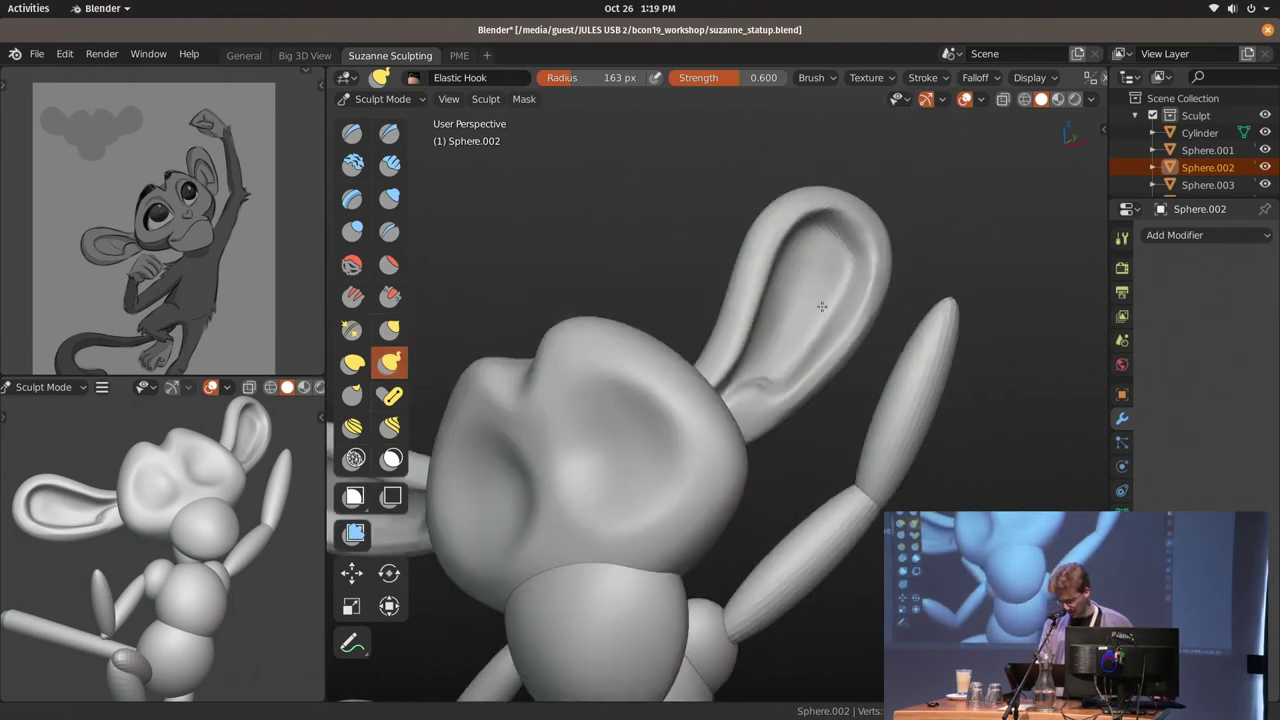
# Carve a sharp crease down the inner ear with Draw Sharp, discarding a trial clay stroke
pyautogui.scroll(3, 821, 307)
pyautogui.press('x')
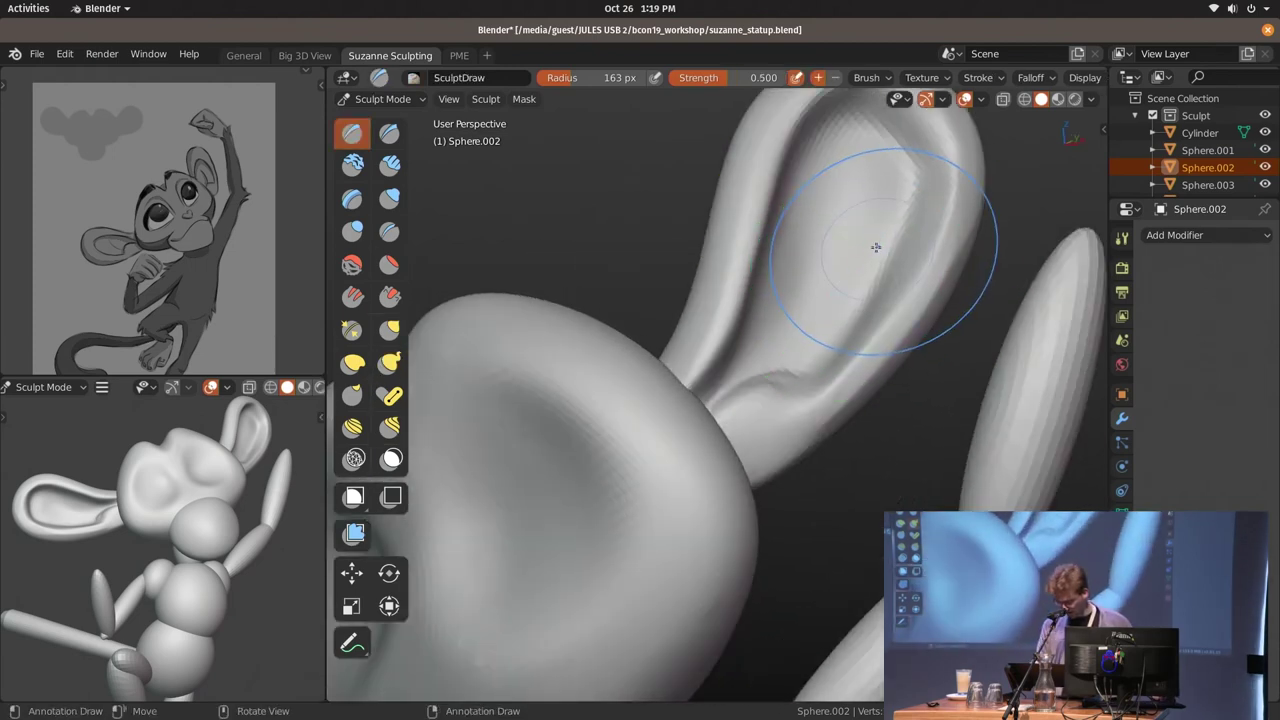
pyautogui.press('f')
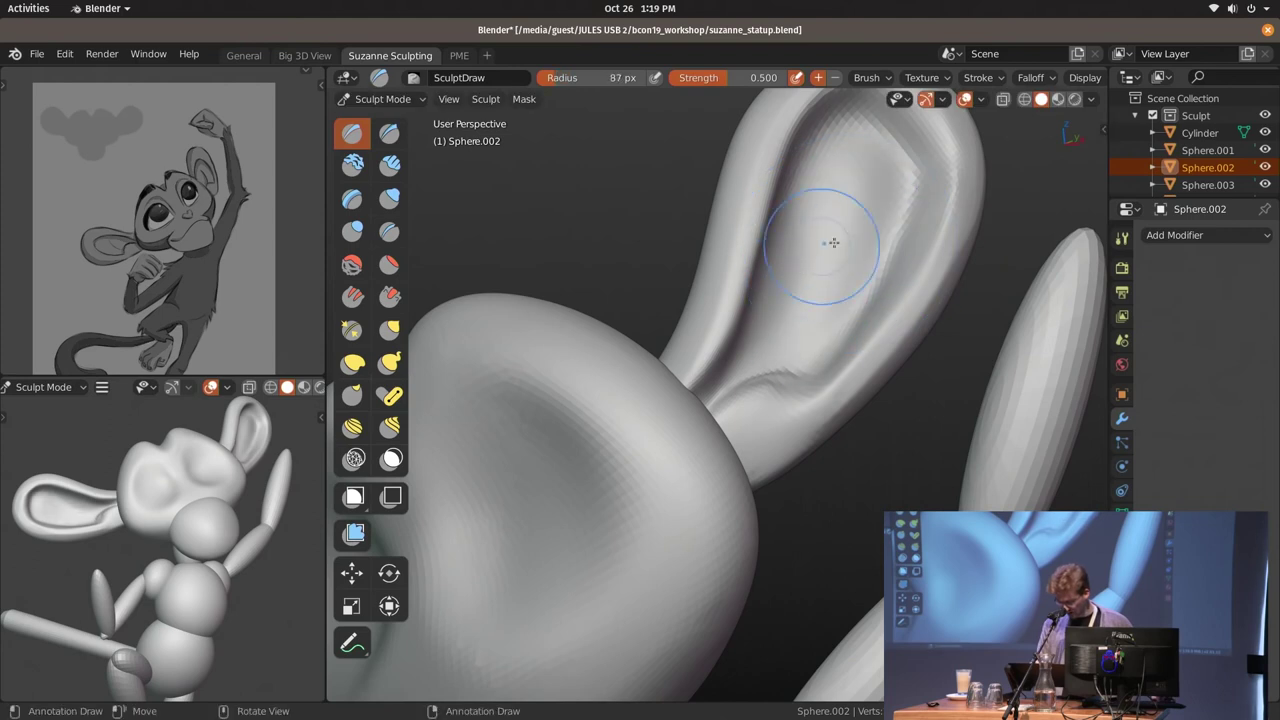
pyautogui.click(825, 255)
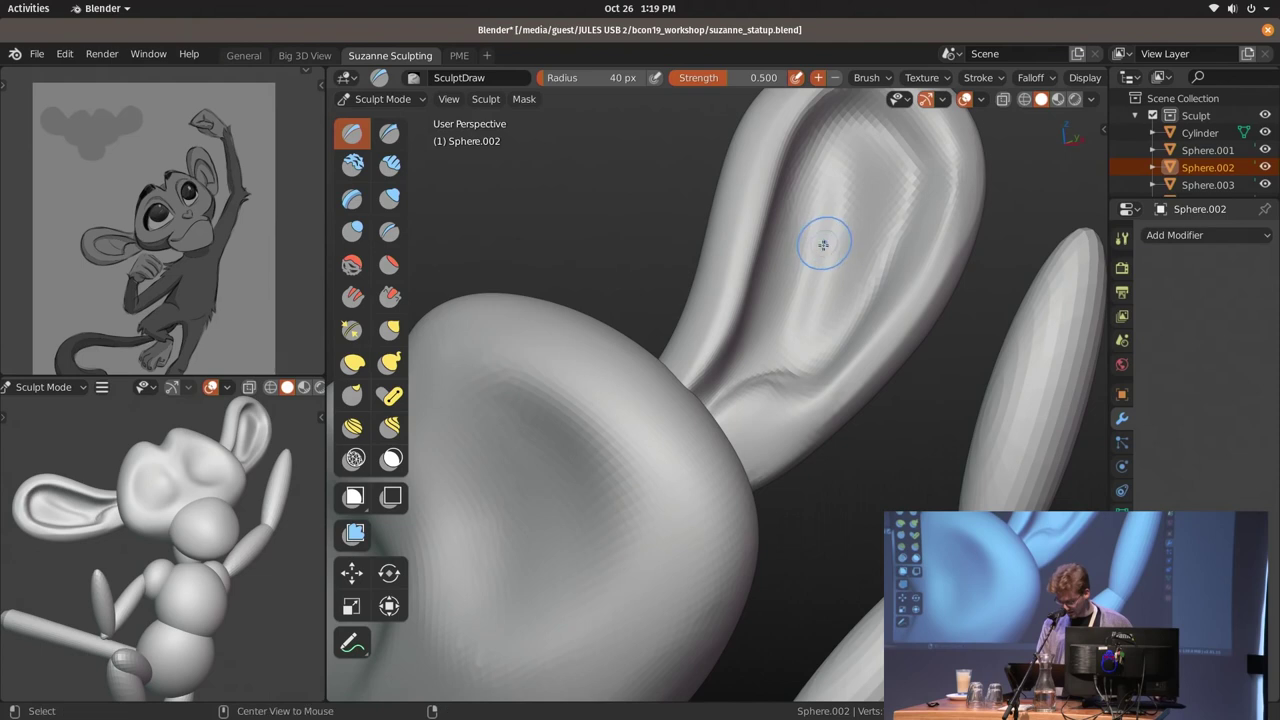
pyautogui.press('c')
pyautogui.moveTo(814, 222); pyautogui.dragTo(789, 327)
pyautogui.hotkey('ctrl', 'z')
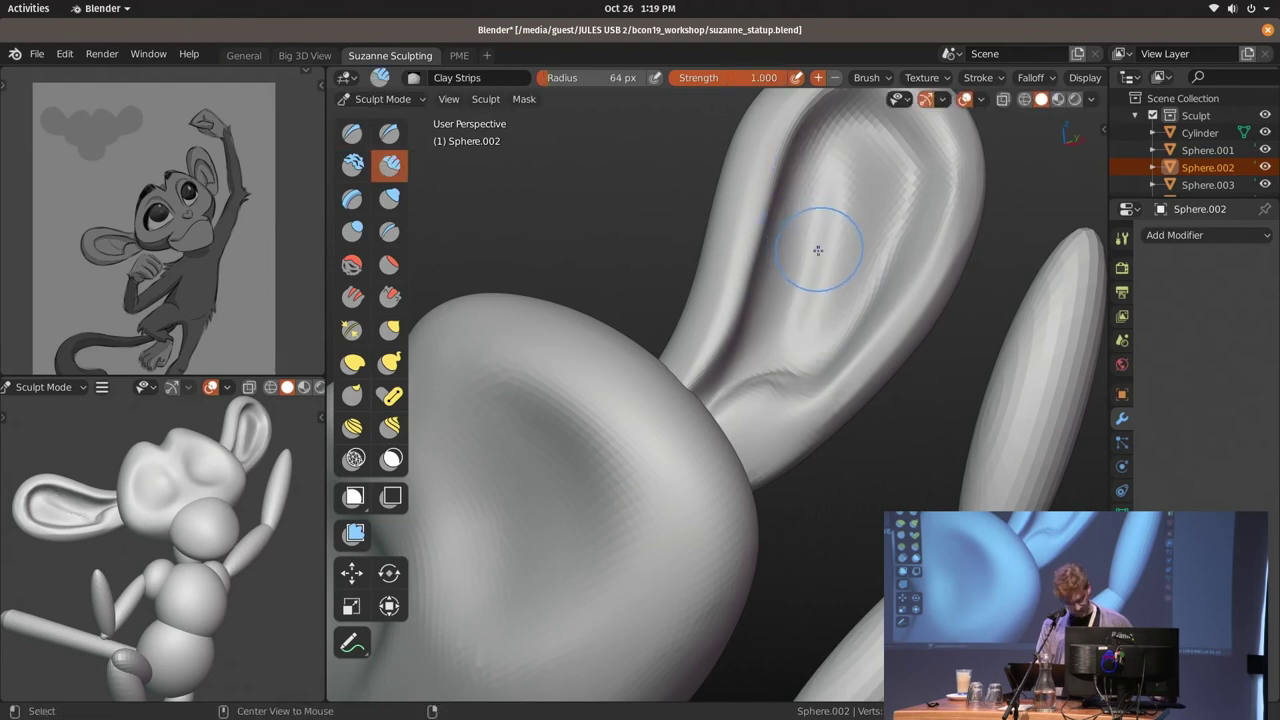
pyautogui.hotkey('shift', 'x')
pyautogui.moveTo(801, 204); pyautogui.dragTo(787, 249)
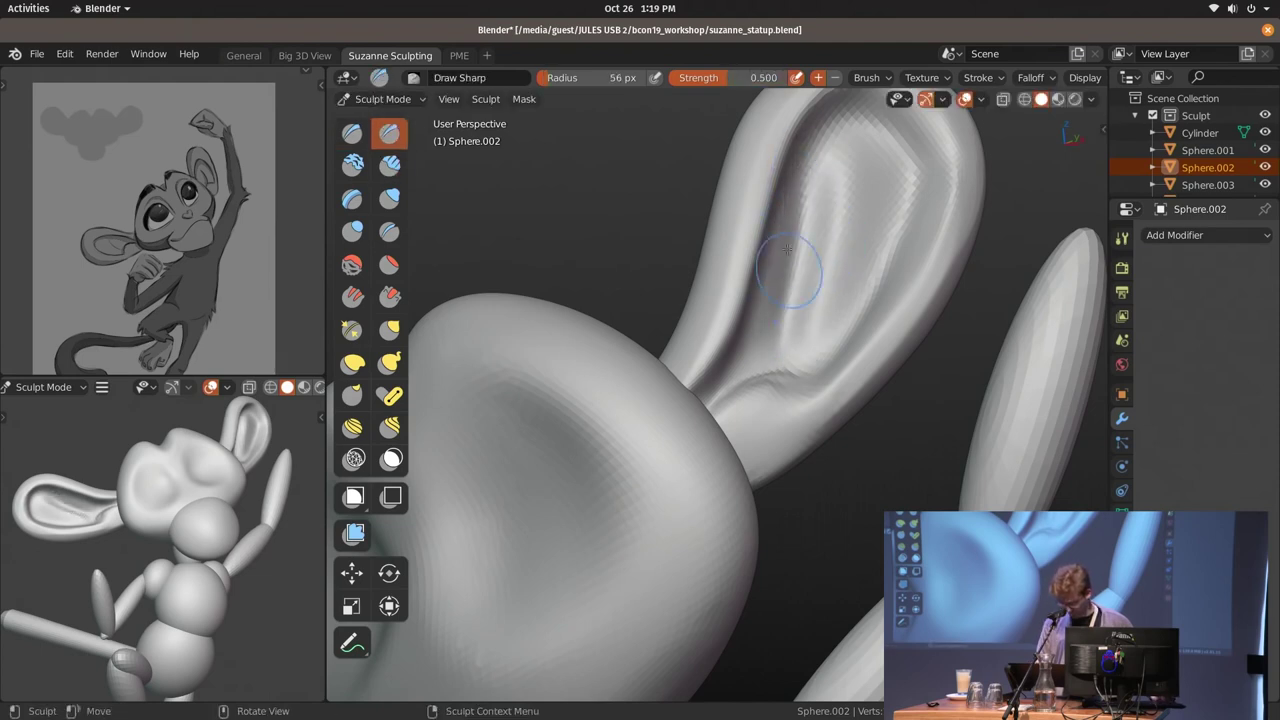
pyautogui.moveTo(838, 171); pyautogui.dragTo(806, 315)
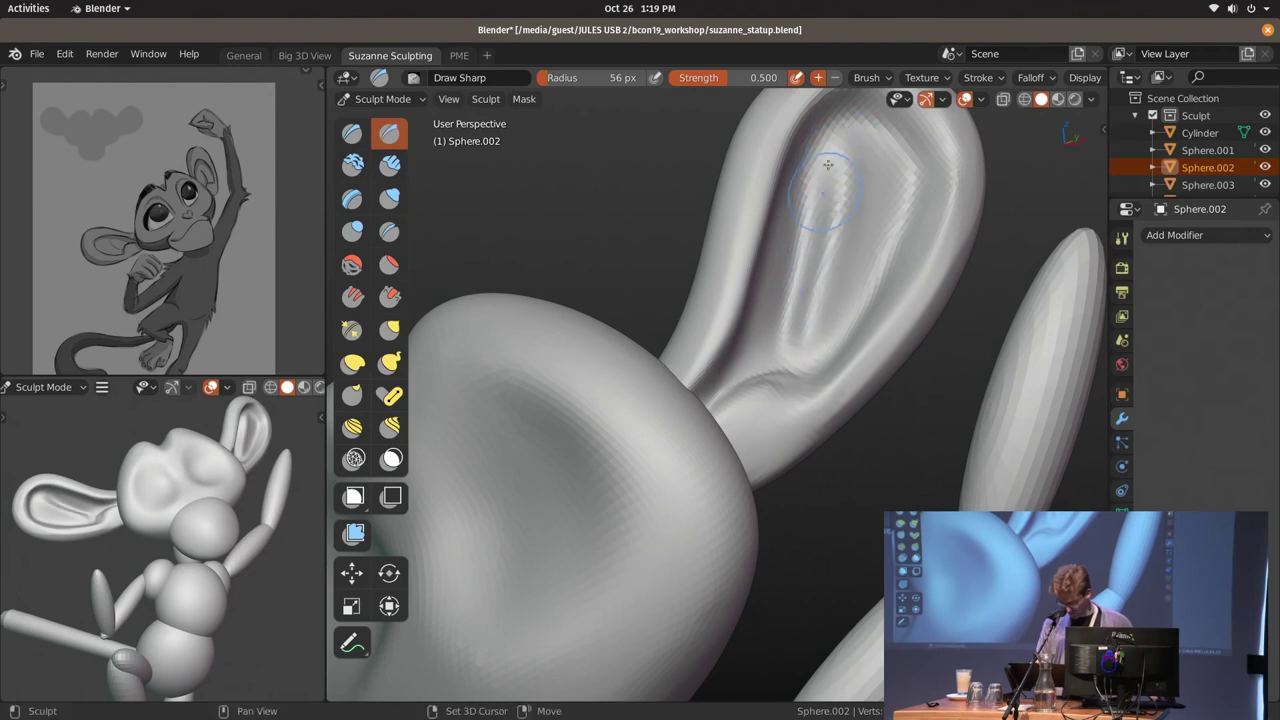
# Select the head sphere and switch it into Sculpt Mode
pyautogui.hotkey('ctrl', 'Tab')
pyautogui.scroll(-3, 836, 310)
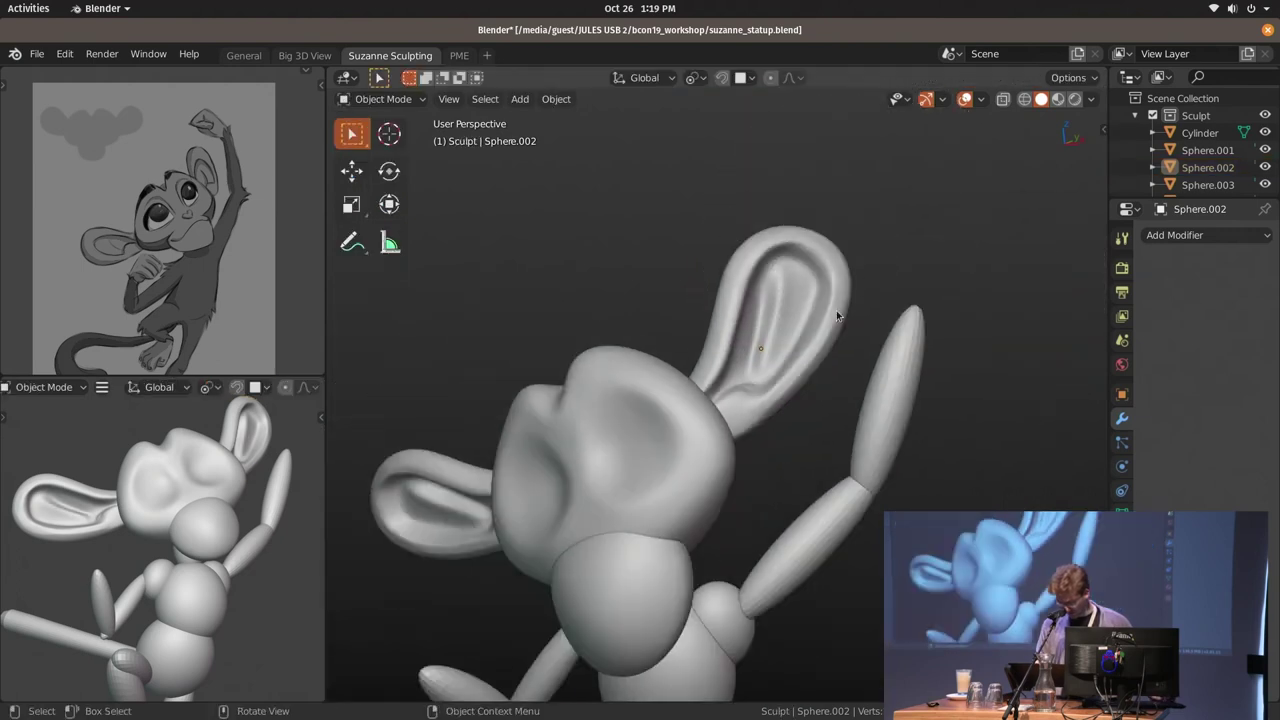
pyautogui.scroll(2, 800, 320)
pyautogui.click(769, 322)
pyautogui.keyDown('shift'); pyautogui.moveTo(769, 322); pyautogui.dragTo(824, 246, button='middle'); pyautogui.keyUp('shift')
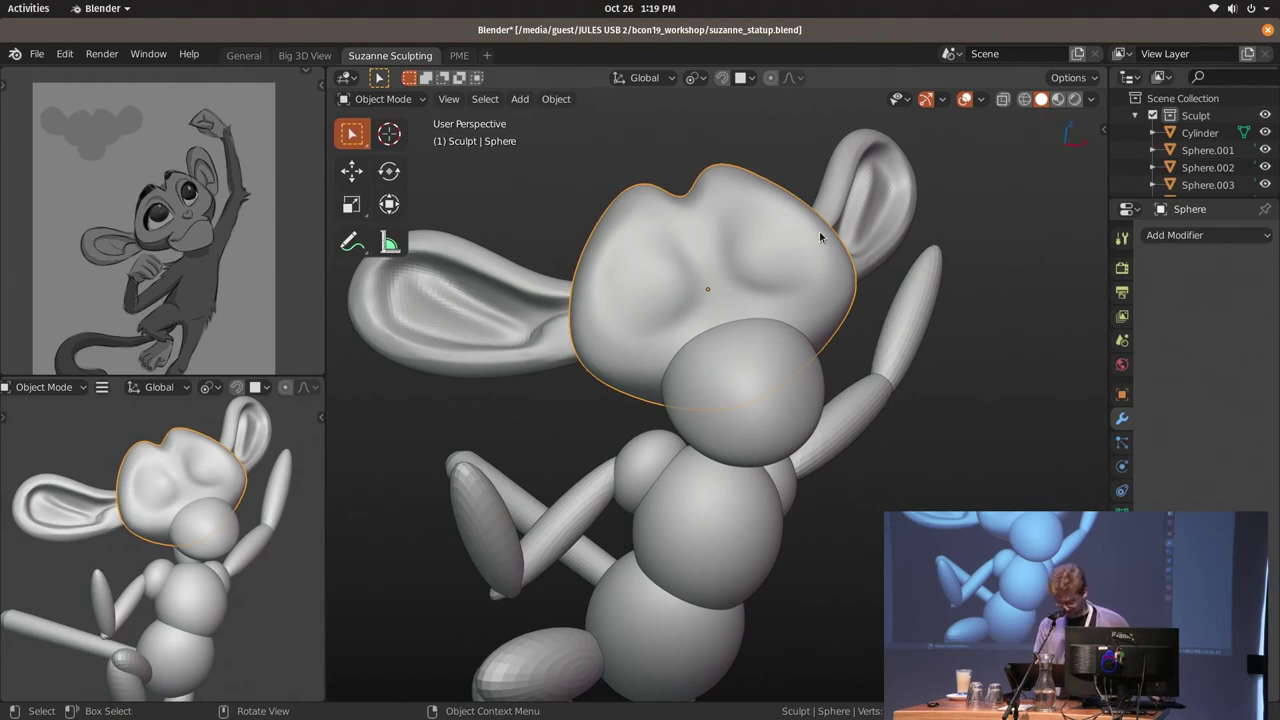
pyautogui.moveTo(768, 272)
pyautogui.mouseDown(button='middle')
pyautogui.moveTo(795, 246)
pyautogui.moveTo(787, 263)
pyautogui.moveTo(810, 300)
pyautogui.mouseUp(button='middle')
pyautogui.hotkey('ctrl', 'Tab')
pyautogui.click(814, 362)
# Sculpt a dent into the head with a 136 px brush, then undo it
pyautogui.scroll(2, 796, 235)
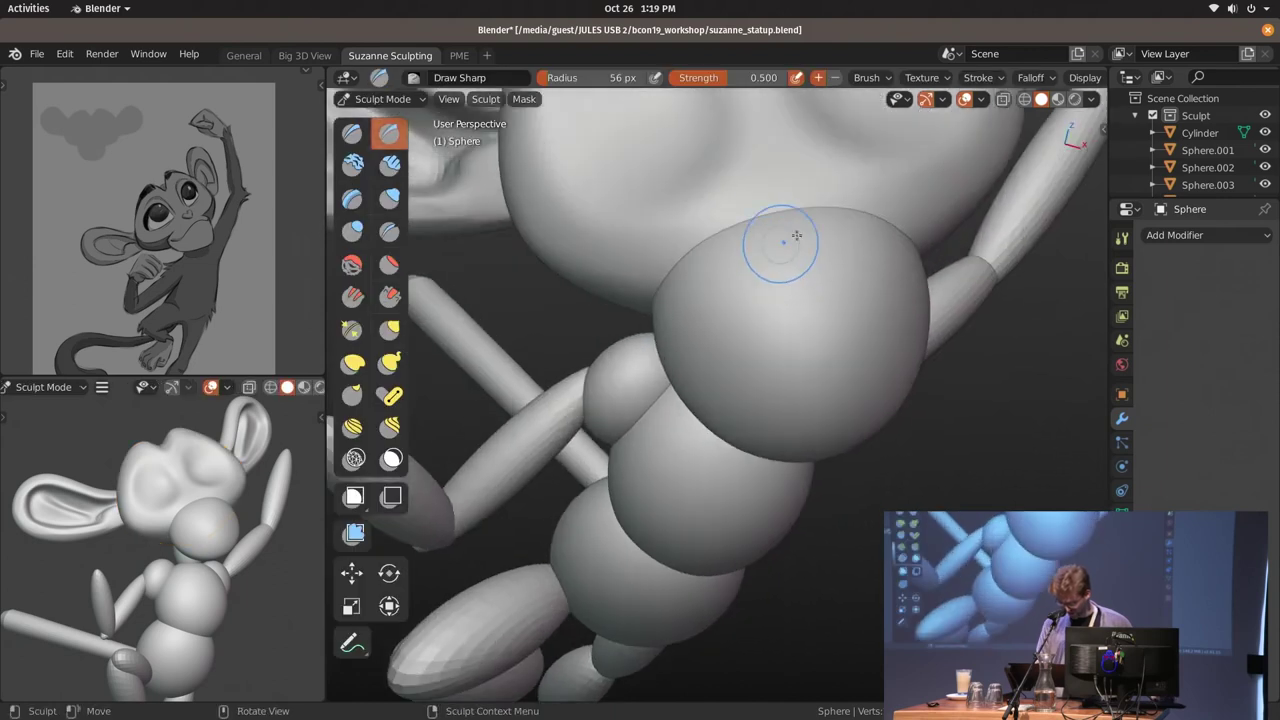
pyautogui.moveTo(796, 235); pyautogui.dragTo(809, 298, button='middle')
pyautogui.moveTo(857, 346)
pyautogui.mouseDown(button='middle')
pyautogui.moveTo(900, 305)
pyautogui.moveTo(800, 280)
pyautogui.moveTo(744, 240)
pyautogui.moveTo(740, 295)
pyautogui.moveTo(814, 343)
pyautogui.moveTo(848, 348)
pyautogui.moveTo(823, 317)
pyautogui.mouseUp(button='middle')
pyautogui.press('f')
pyautogui.click(829, 272)
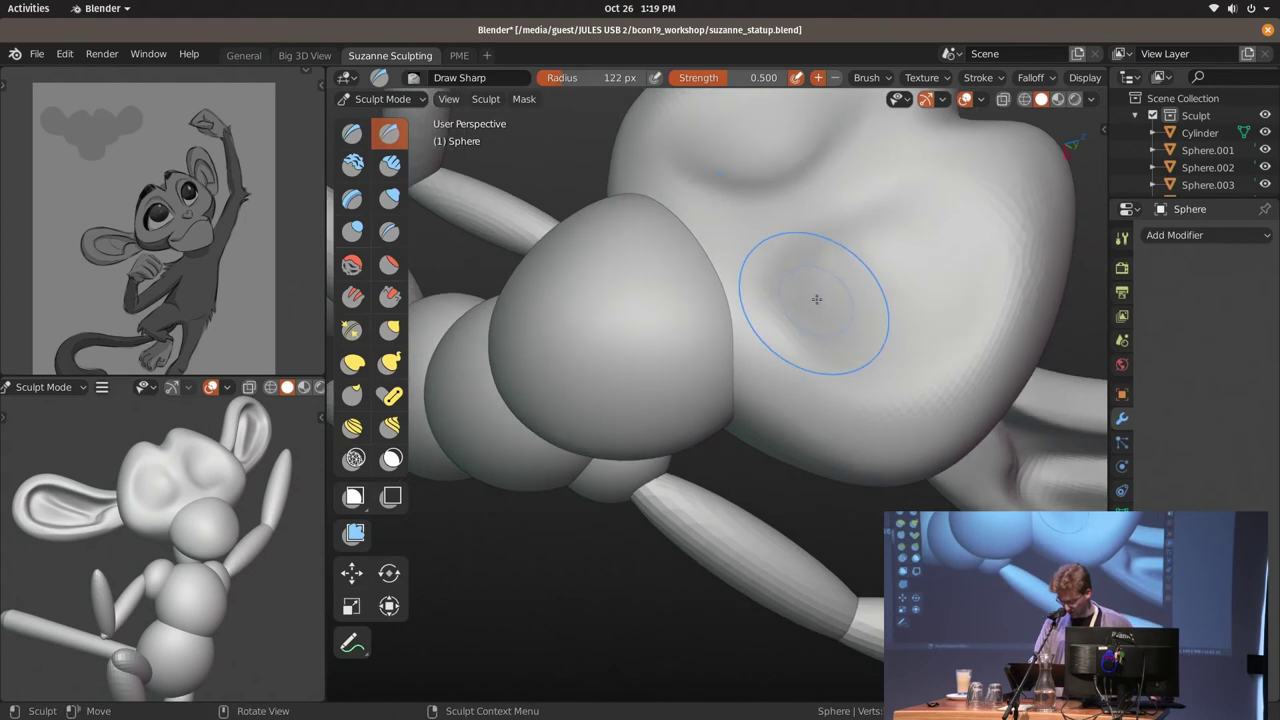
pyautogui.press('[')
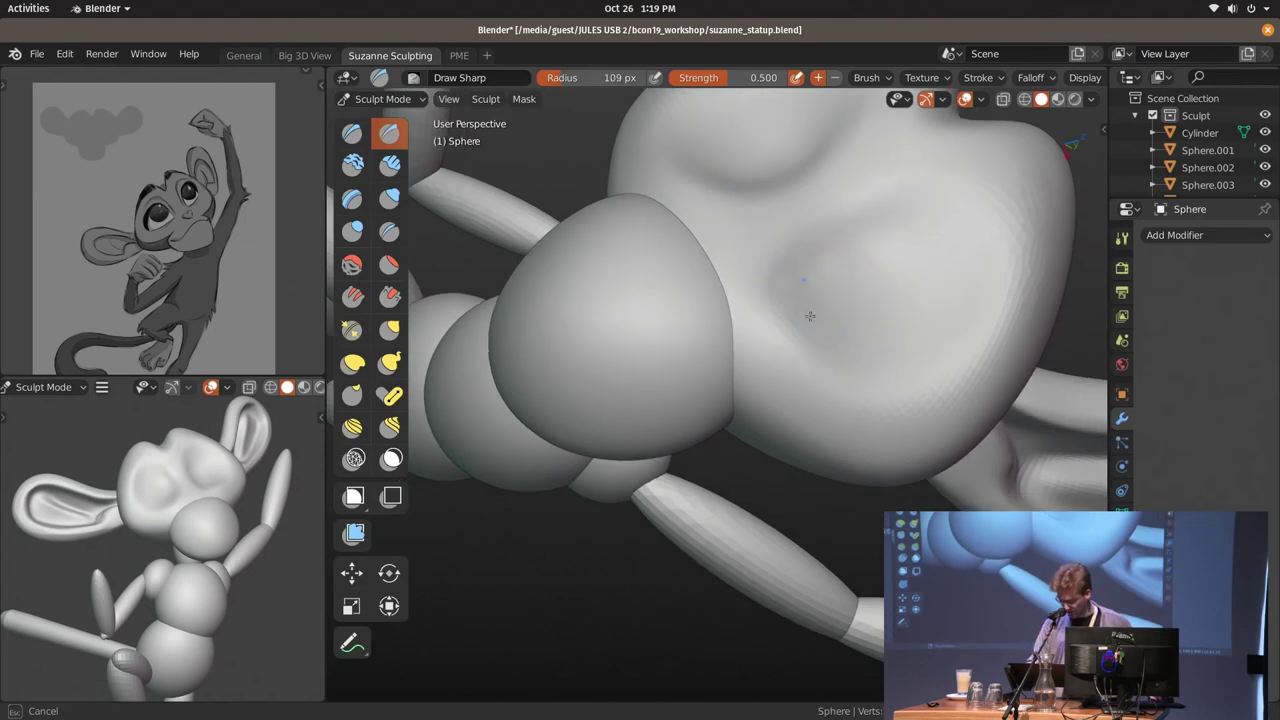
pyautogui.moveTo(810, 316); pyautogui.dragTo(780, 299, button='middle')
pyautogui.press(']')
pyautogui.press(']')
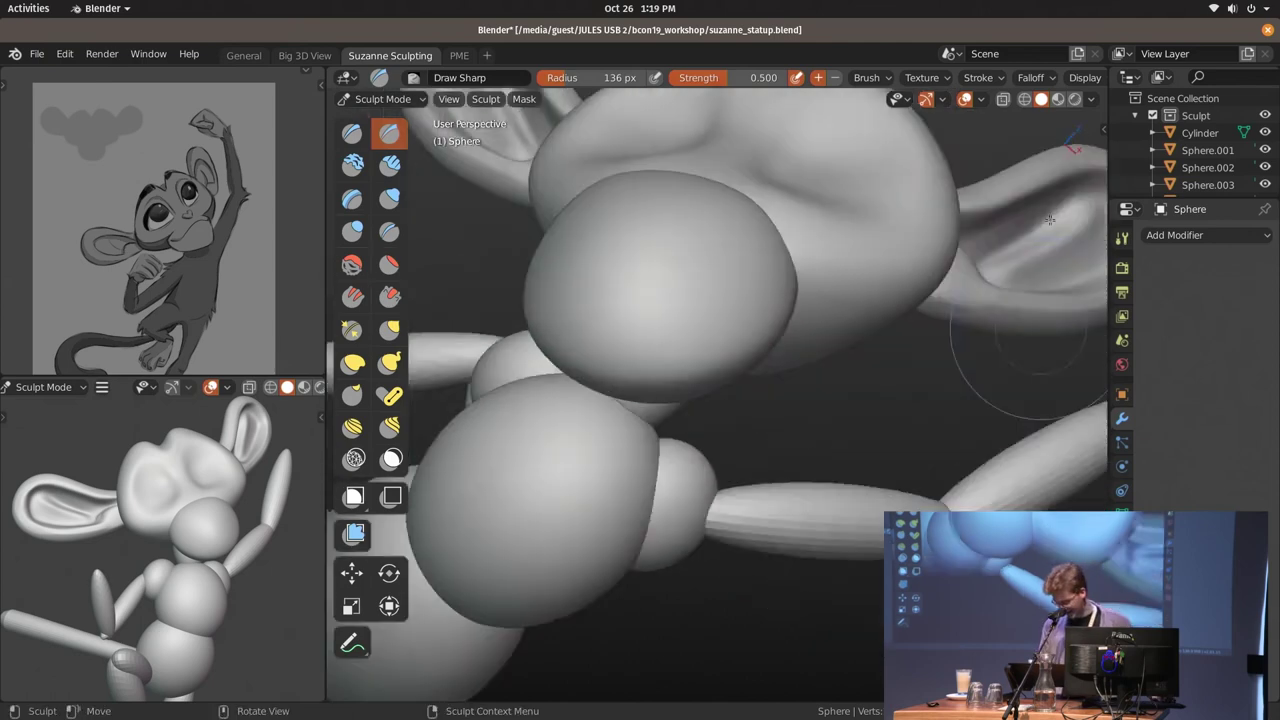
pyautogui.moveTo(857, 327)
pyautogui.mouseDown(button='middle')
pyautogui.moveTo(817, 361)
pyautogui.moveTo(859, 330)
pyautogui.mouseUp(button='middle')
pyautogui.moveTo(855, 347); pyautogui.dragTo(892, 290)
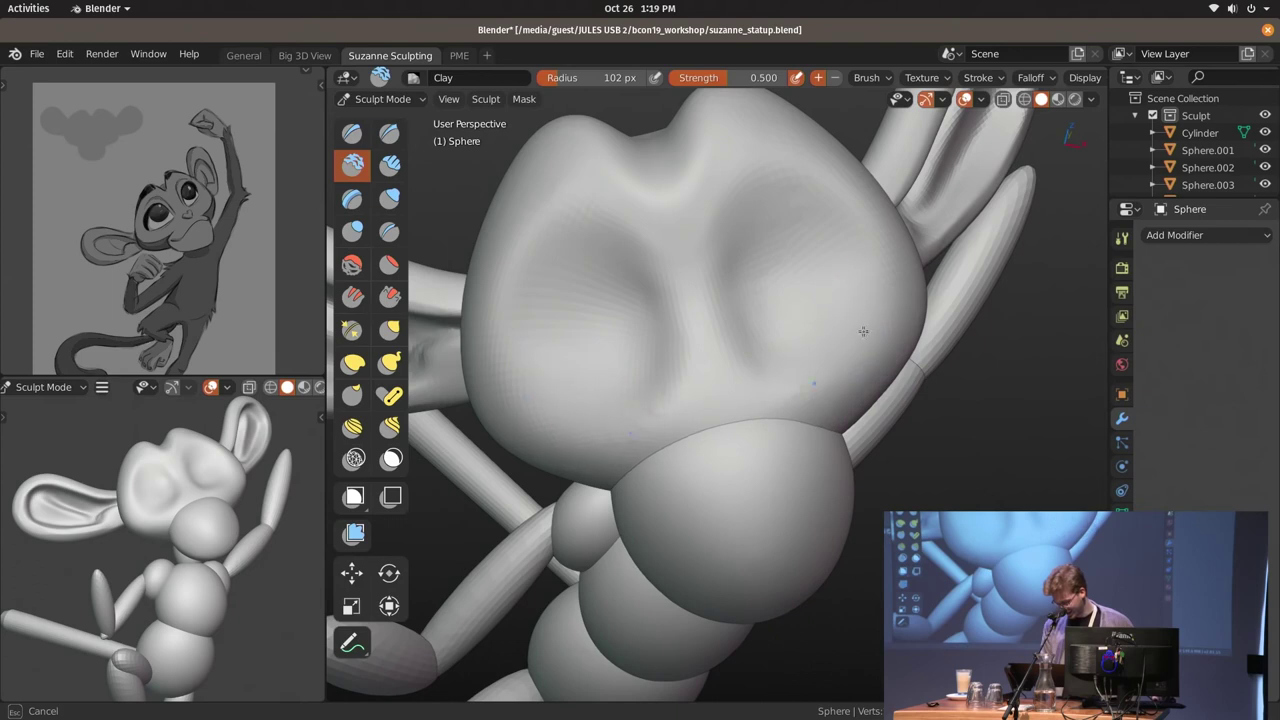
pyautogui.moveTo(806, 396)
pyautogui.mouseDown(button='middle')
pyautogui.moveTo(843, 175)
pyautogui.moveTo(780, 324)
pyautogui.moveTo(814, 257)
pyautogui.moveTo(800, 343)
pyautogui.mouseUp(button='middle')
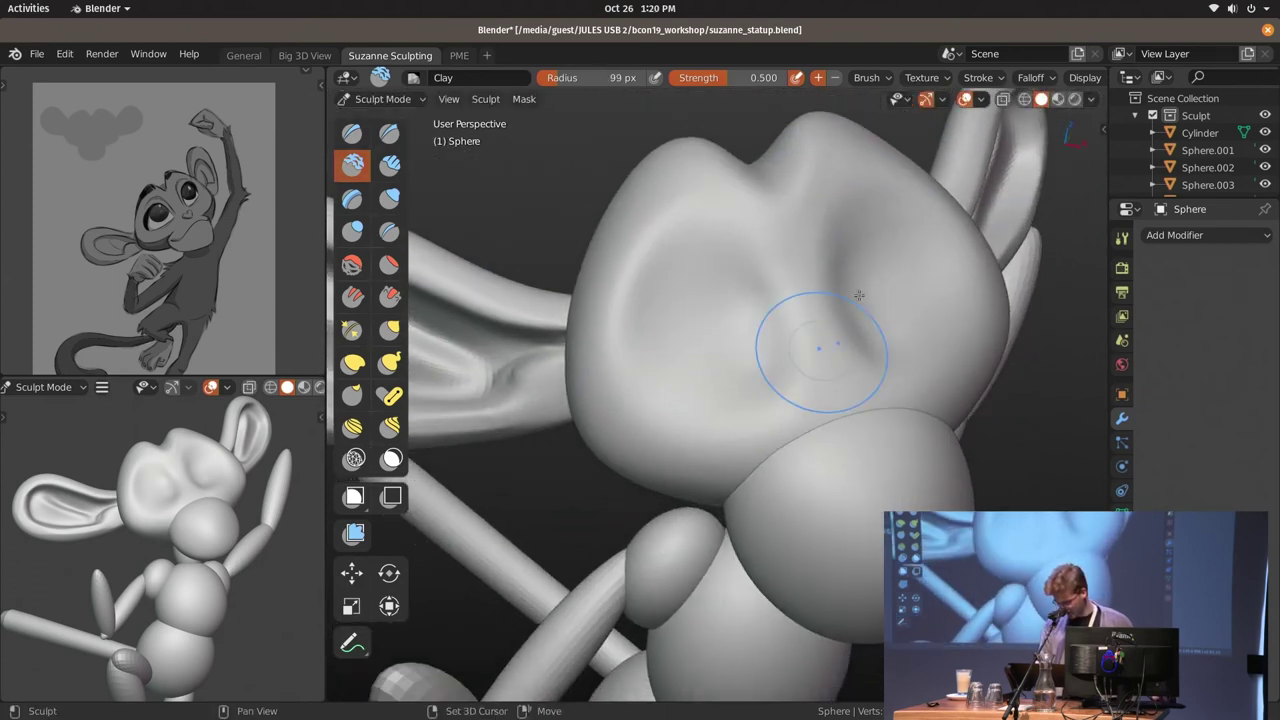
pyautogui.hotkey('ctrl', 'z')
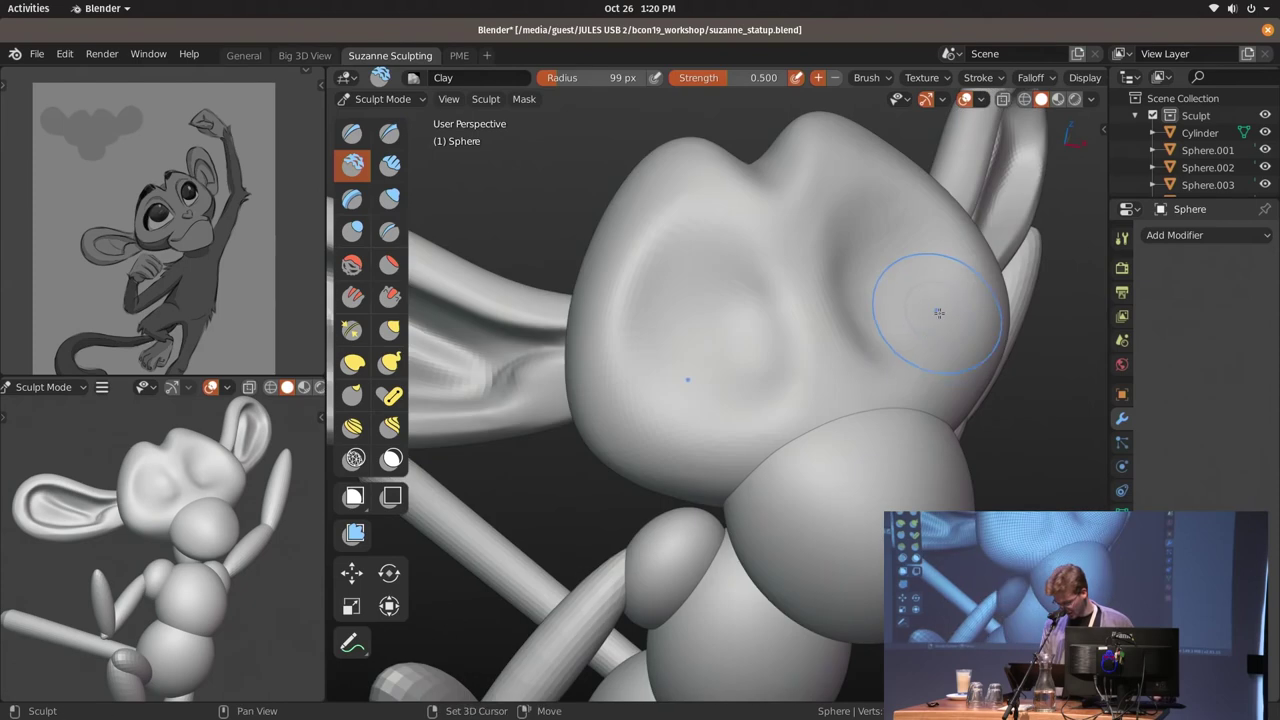
# Show the head's Remesh settings with 0.06 m voxel size and Preserve Volume on
pyautogui.scroll(-3, 1070, 77)
pyautogui.scroll(-3, 1070, 77)
pyautogui.scroll(-3, 1070, 77)
pyautogui.scroll(-3, 1070, 77)
pyautogui.scroll(-1, 1068, 77)
pyautogui.click(1022, 78)
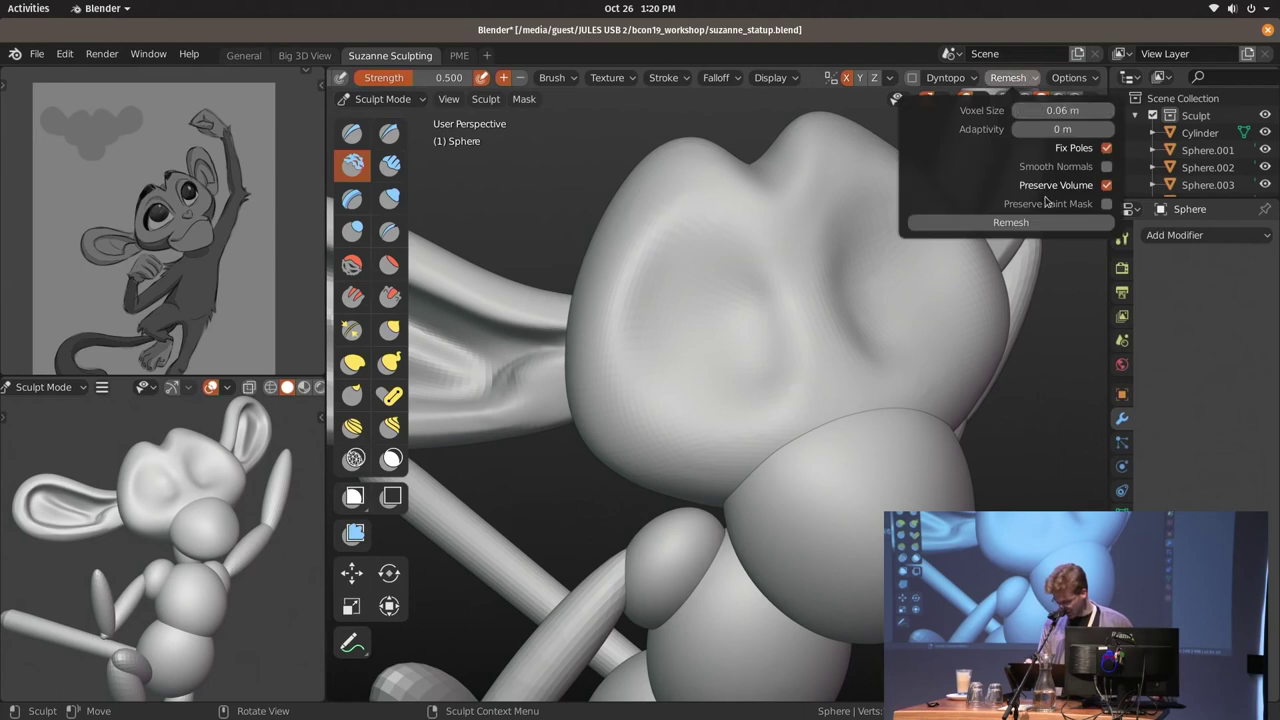
# Remesh the head sphere at a 0.06 m voxel size and inspect the new wireframe topology
pyautogui.hotkey('ctrl', 'r')
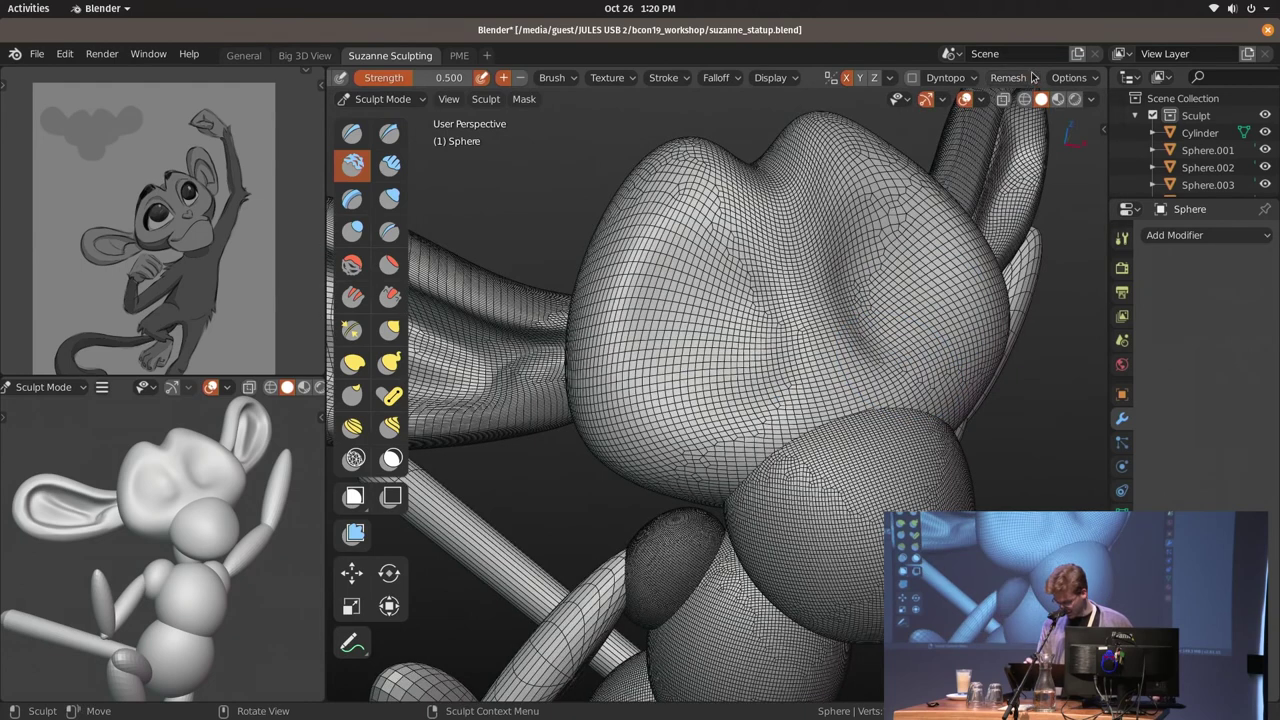
pyautogui.click(1010, 78)
pyautogui.click(1040, 222)
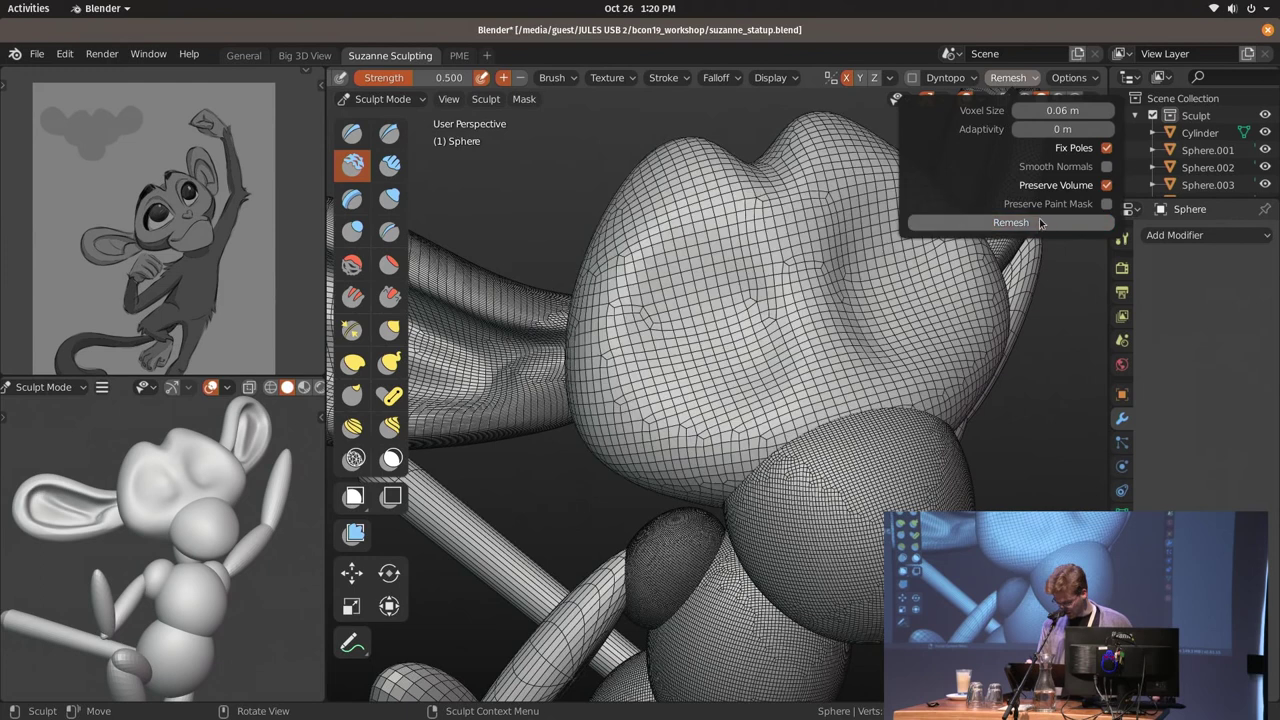
pyautogui.moveTo(920, 320); pyautogui.dragTo(862, 292, button='middle')
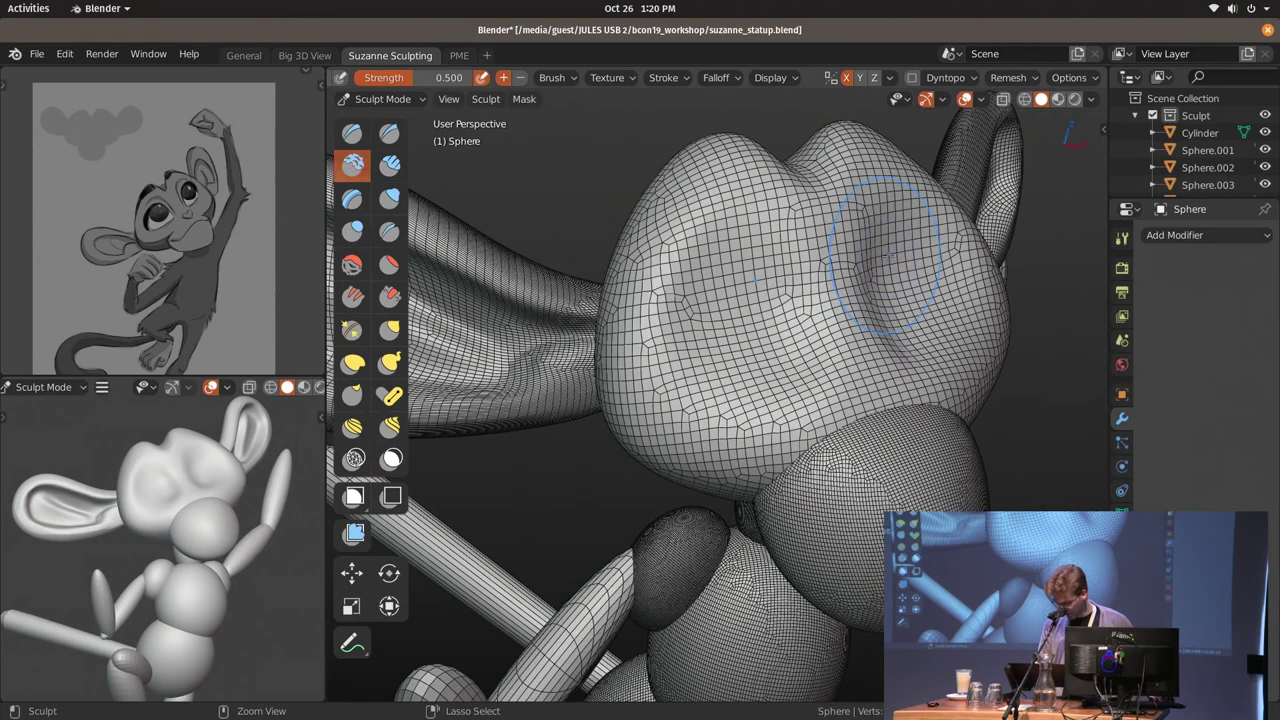
# Hide the wireframe, check the ear, then select and frame the head in Object Mode
pyautogui.hotkey('shift', 'alt', 'z')
pyautogui.moveTo(897, 245); pyautogui.dragTo(875, 275, button='middle')
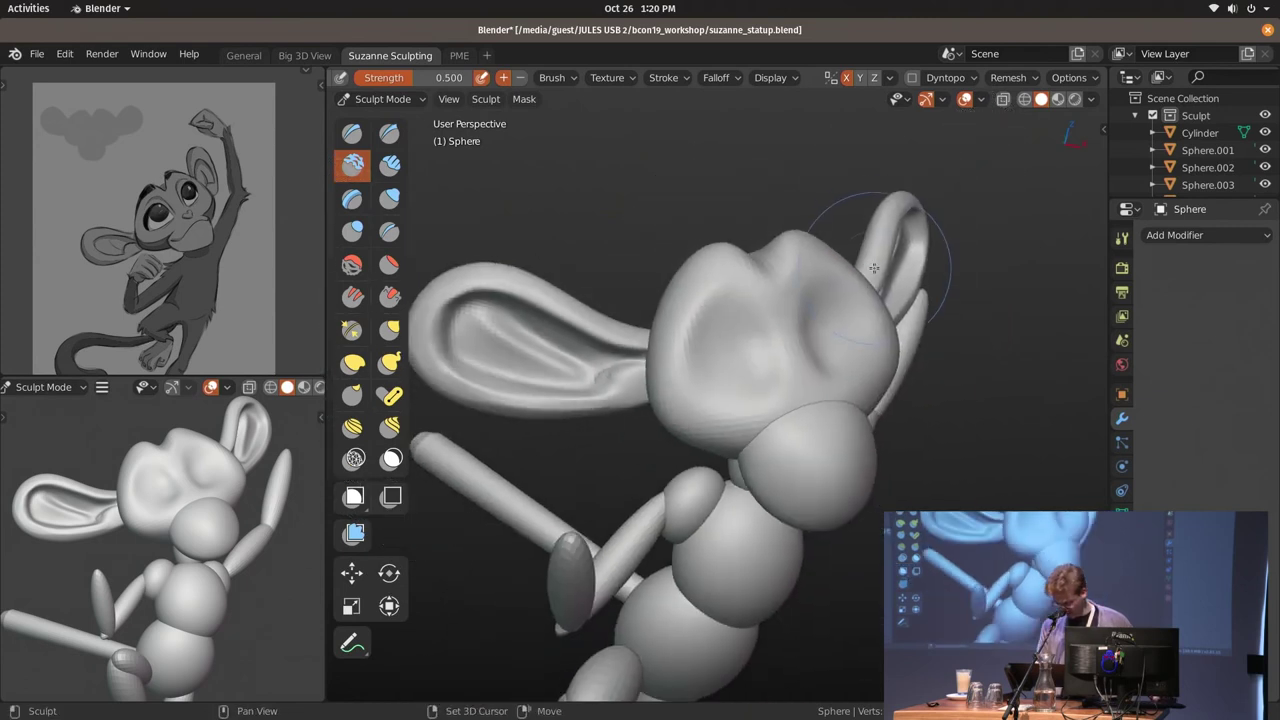
pyautogui.hotkey('shift', 'alt', 'z')
pyautogui.hotkey('shift', 'alt', 'z')
pyautogui.hotkey('shift', 'alt', 'z')
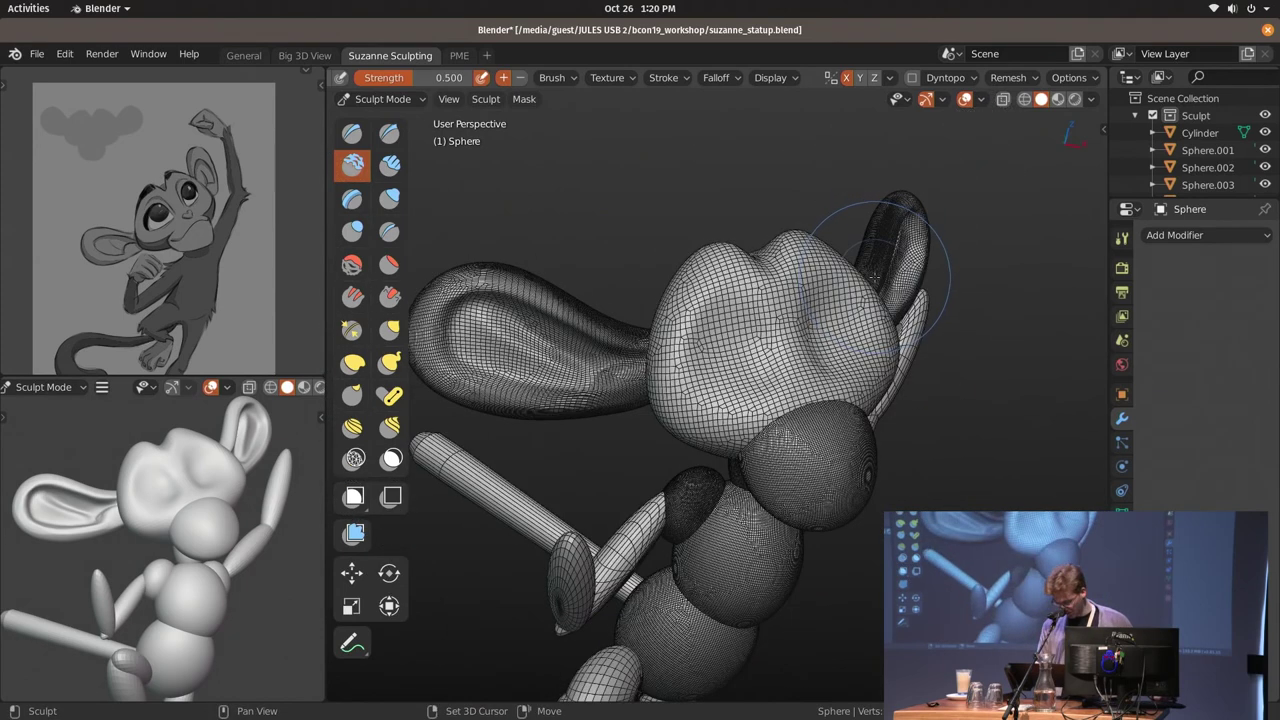
pyautogui.hotkey('shift', 'alt', 'z')
pyautogui.moveTo(851, 337); pyautogui.dragTo(798, 336, button='middle')
pyautogui.hotkey('ctrl', 'Tab')
pyautogui.click(850, 330)
pyautogui.press('KP_Decimal')
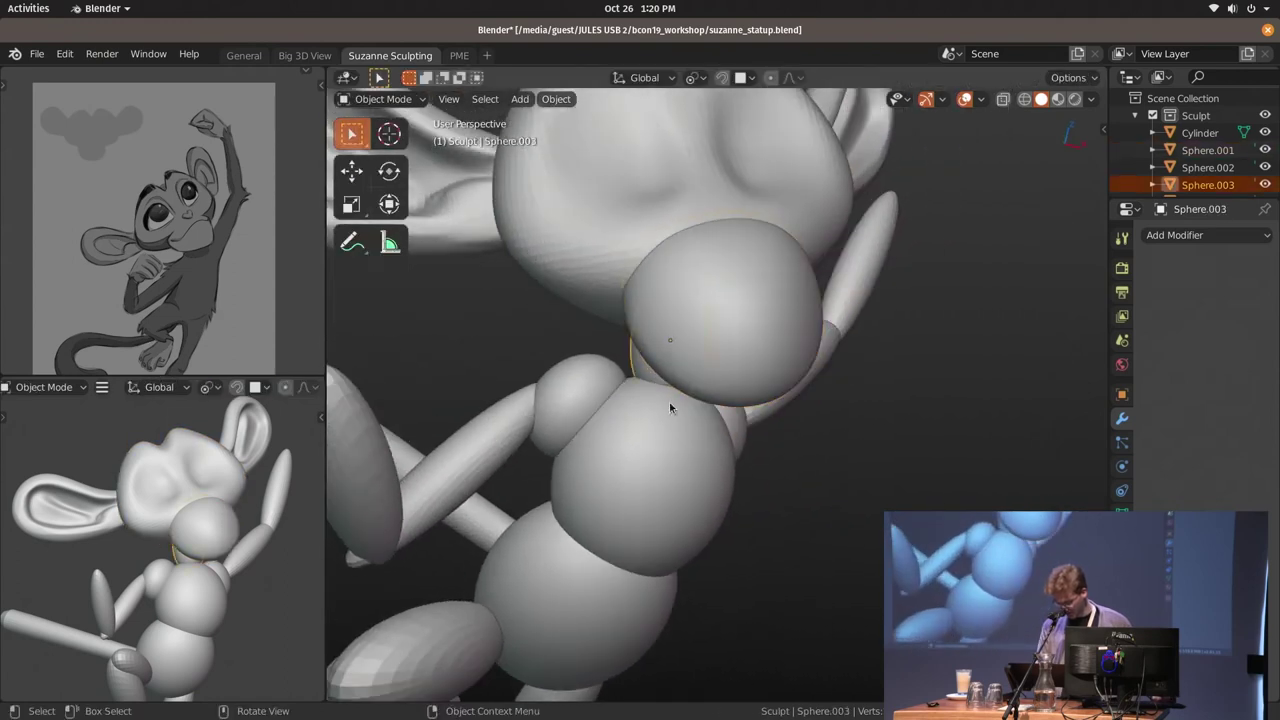
# Sculpt the chest sphere with the brush radius varied between 167 and 224 px
pyautogui.moveTo(669, 402); pyautogui.dragTo(851, 279, button='middle')
pyautogui.hotkey('ctrl', 'Tab')
pyautogui.scroll(3, 851, 279)
pyautogui.press('f')
pyautogui.click(905, 205)
pyautogui.moveTo(928, 234); pyautogui.dragTo(829, 243, button='middle')
pyautogui.press('f')
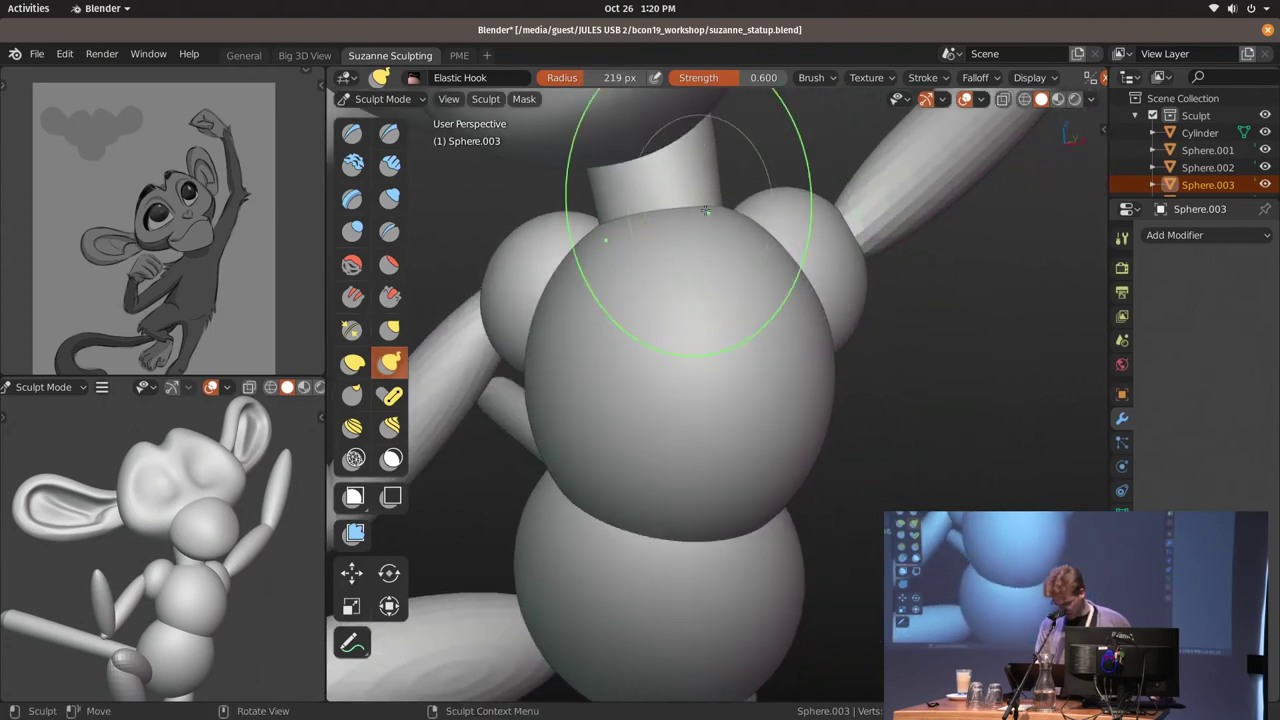
pyautogui.click(876, 275)
pyautogui.moveTo(880, 277)
pyautogui.mouseDown(button='middle')
pyautogui.moveTo(862, 298)
pyautogui.moveTo(958, 240)
pyautogui.mouseUp(button='middle')
pyautogui.press('f')
pyautogui.click(862, 298)
pyautogui.press('f')
pyautogui.click(965, 237)
pyautogui.hotkey('ctrl', 'Tab')
# Reshape the small shoulder sphere with a 149 px Elastic Hook brush
pyautogui.scroll(-5, 761, 250)
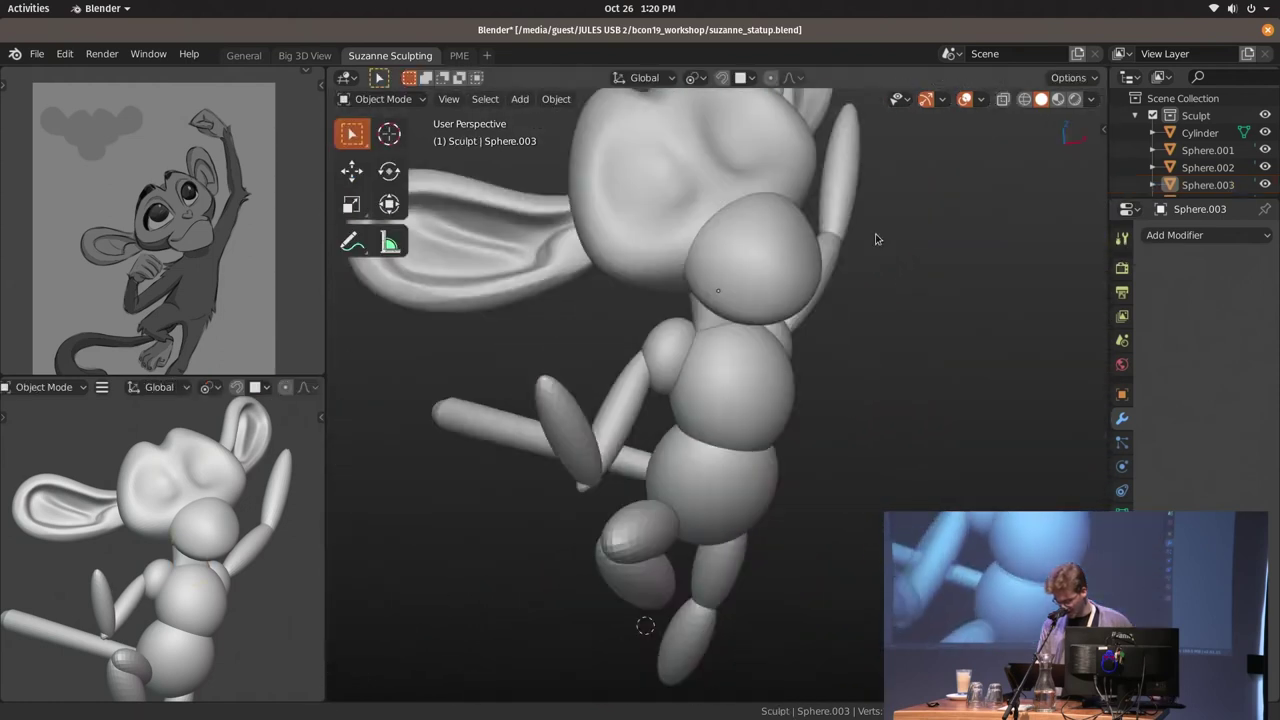
pyautogui.scroll(5, 796, 331)
pyautogui.click(762, 300)
pyautogui.hotkey('ctrl', 'Tab')
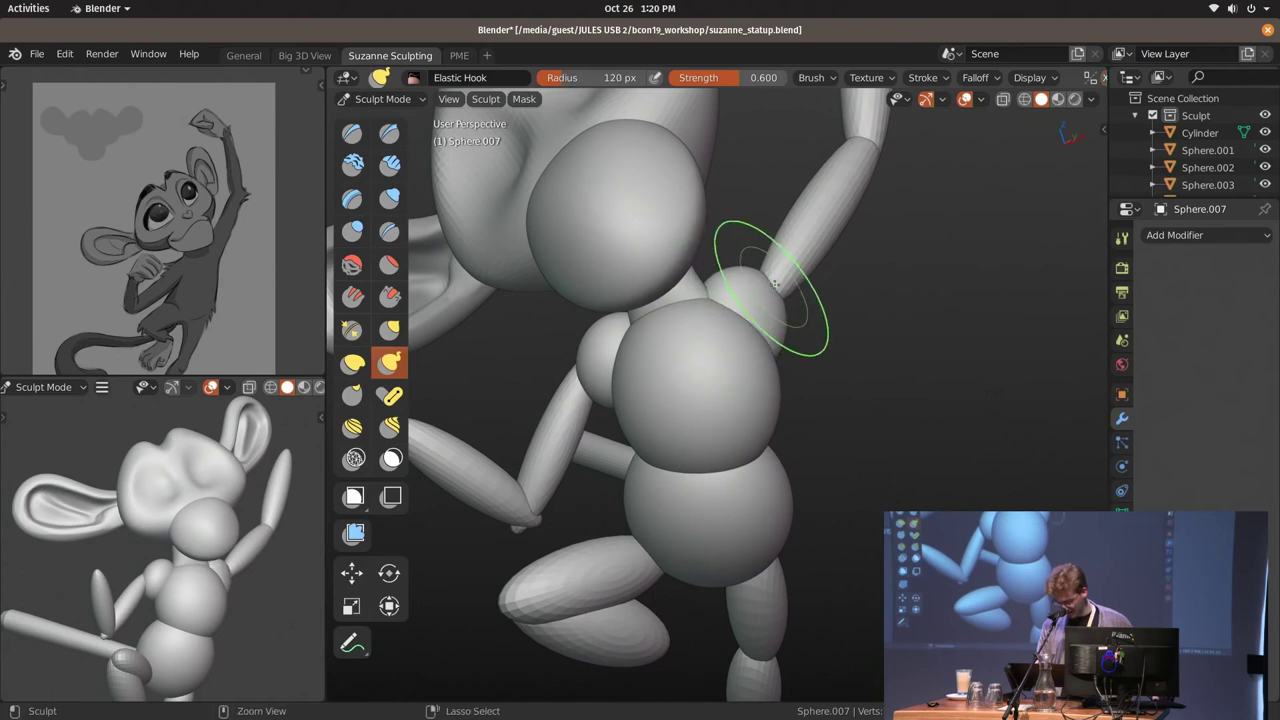
pyautogui.press('f')
pyautogui.click(733, 273)
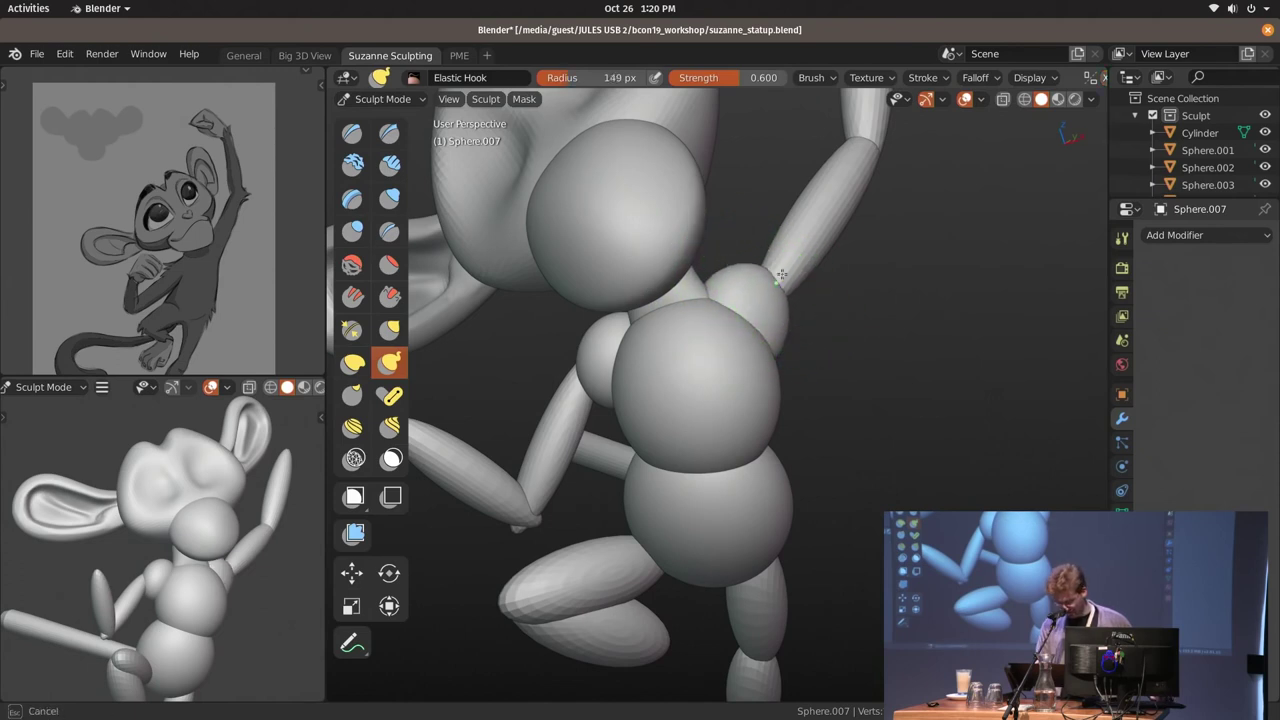
pyautogui.moveTo(764, 268); pyautogui.dragTo(717, 287, button='middle')
pyautogui.hotkey('ctrl', 'Tab')
# Reshape the neighbouring shoulder sphere, resizing the brush from 180 px down to 102 px
pyautogui.click(717, 287)
pyautogui.hotkey('ctrl', 'Tab')
pyautogui.press('[')
pyautogui.click(669, 270)
pyautogui.moveTo(742, 304)
pyautogui.mouseDown(button='middle')
pyautogui.moveTo(771, 314)
pyautogui.moveTo(805, 357)
pyautogui.mouseUp(button='middle')
pyautogui.press('f')
pyautogui.click(760, 300)
pyautogui.click(812, 367)
pyautogui.hotkey('ctrl', 'Tab')
# Give the shoulder sphere another sculpting pass, then return to Object Mode
pyautogui.click(800, 290)
pyautogui.hotkey('ctrl', 'Tab')
pyautogui.click(785, 323)
pyautogui.moveTo(801, 338)
pyautogui.mouseDown(button='middle')
pyautogui.moveTo(850, 330)
pyautogui.moveTo(668, 251)
pyautogui.moveTo(810, 336)
pyautogui.moveTo(820, 260)
pyautogui.mouseUp(button='middle')
pyautogui.hotkey('ctrl', 'Tab')
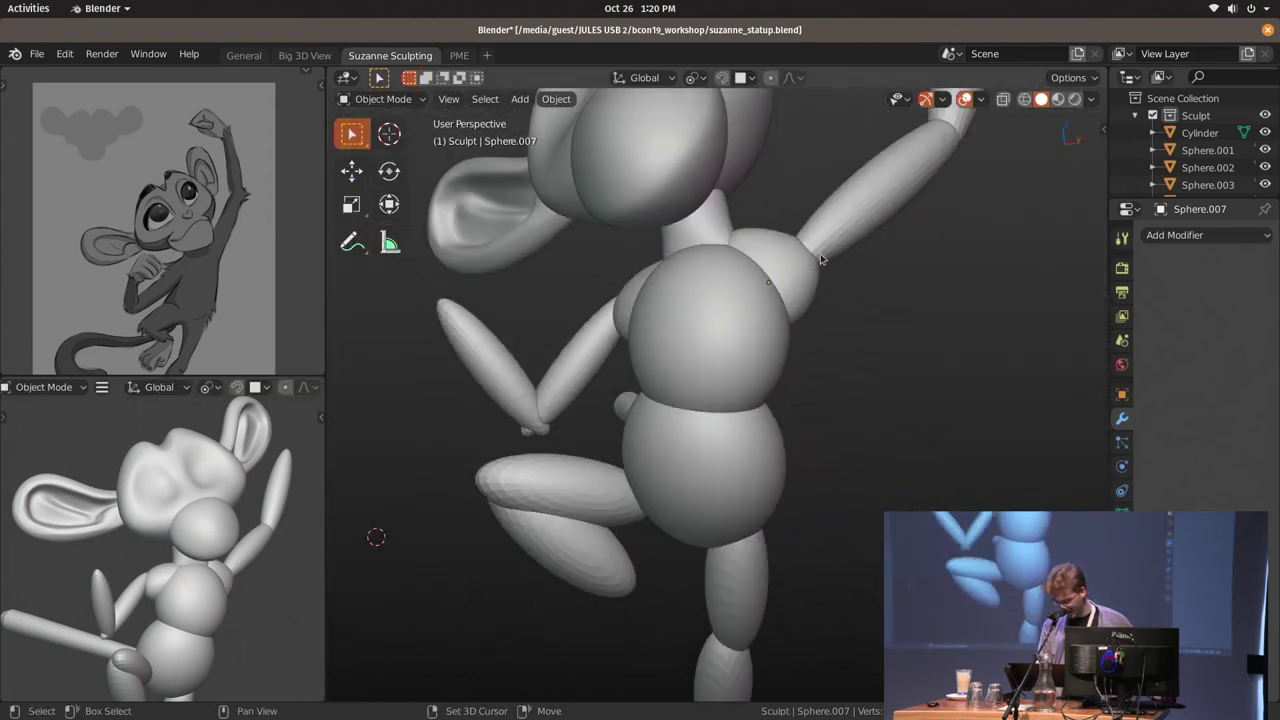
# Inflate the raised upper arm with a 202 px brush and pull it into shape
pyautogui.hotkey('ctrl', 'Tab')
pyautogui.click(770, 390)
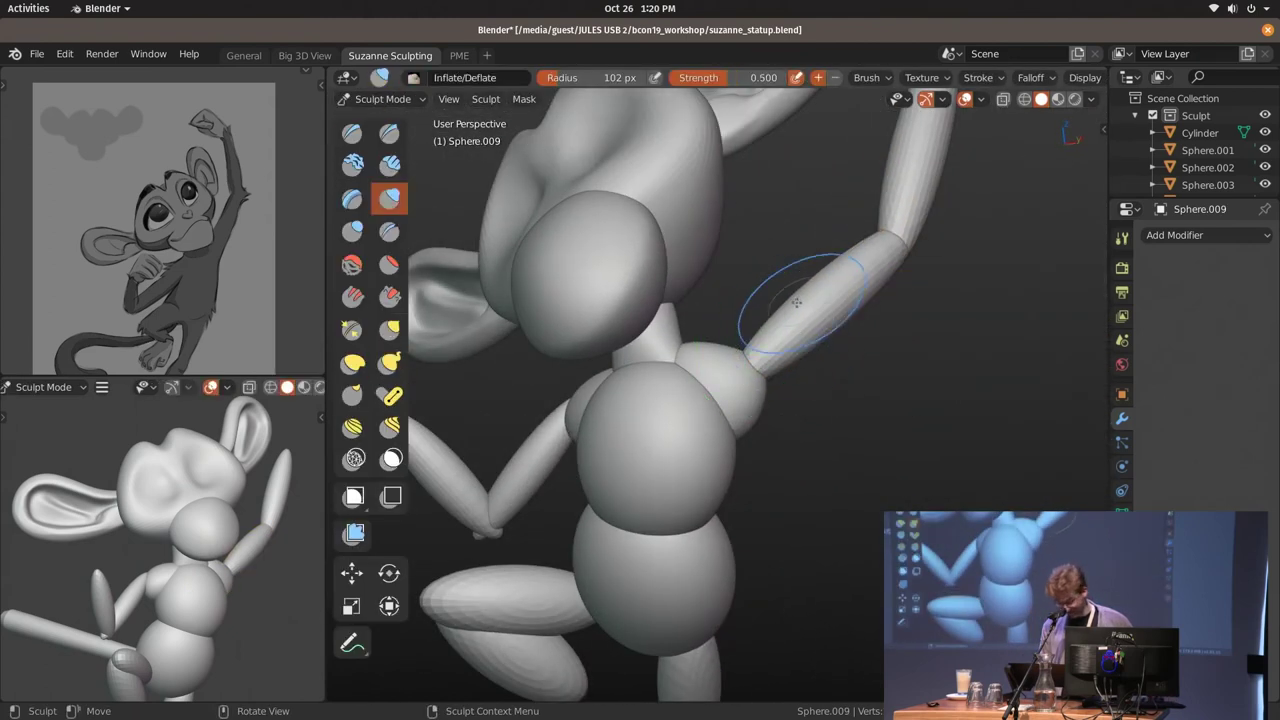
pyautogui.press('f')
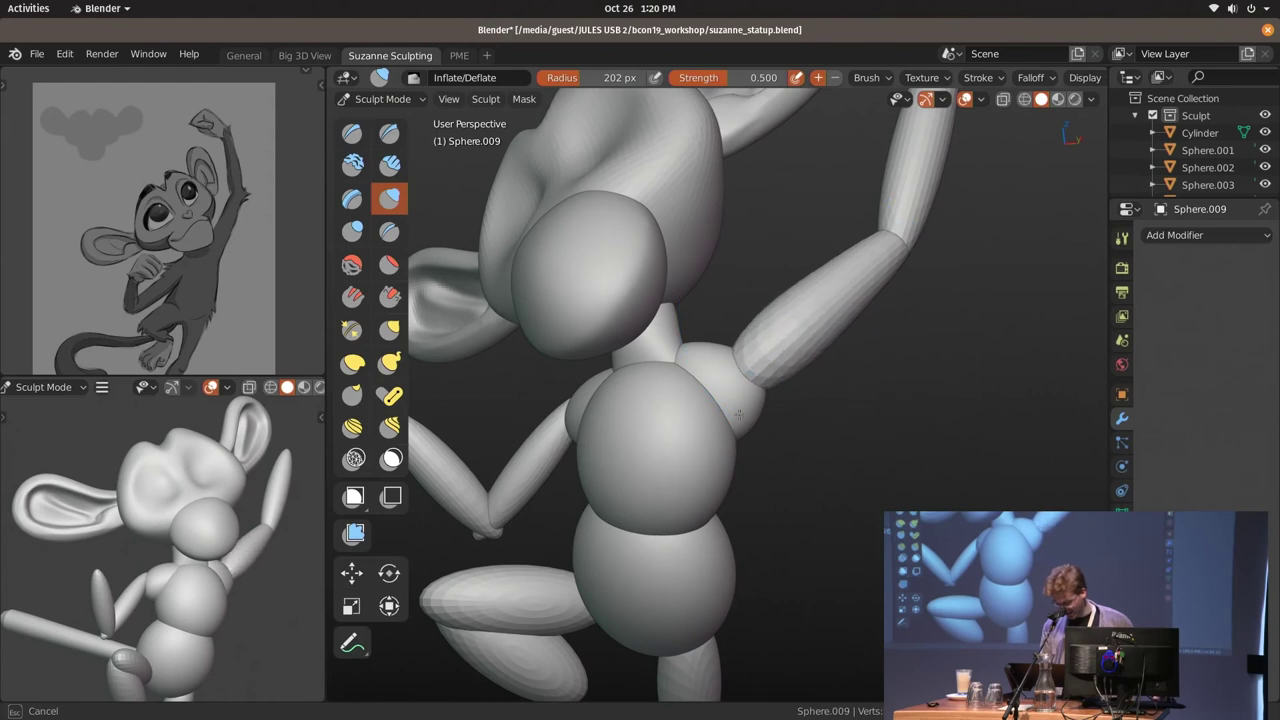
pyautogui.press('k')
pyautogui.moveTo(738, 413); pyautogui.dragTo(771, 371, button='middle')
pyautogui.moveTo(754, 433)
pyautogui.mouseDown(button='middle')
pyautogui.moveTo(686, 383)
pyautogui.moveTo(763, 335)
pyautogui.mouseUp(button='middle')
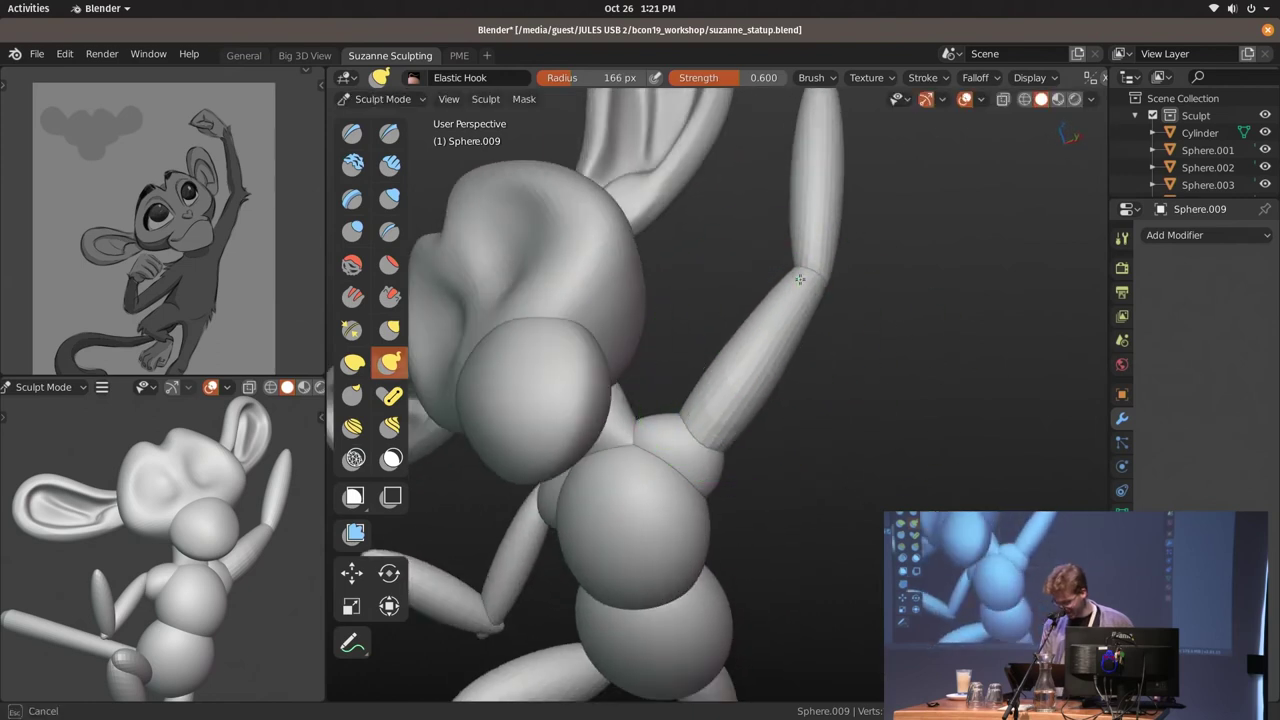
pyautogui.moveTo(300, 440); pyautogui.dragTo(252, 453, button='middle')
pyautogui.scroll(4, 252, 453)
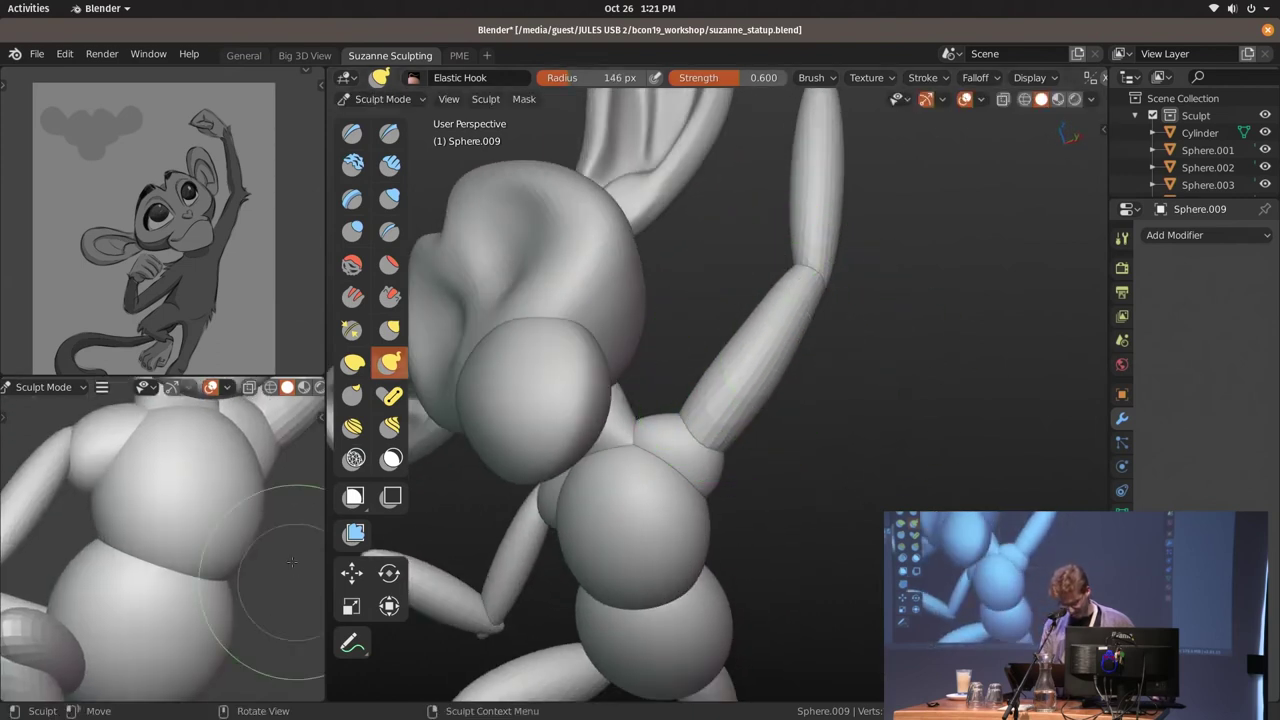
pyautogui.moveTo(243, 429)
pyautogui.mouseDown()
pyautogui.moveTo(221, 443)
pyautogui.moveTo(240, 440)
pyautogui.mouseUp()
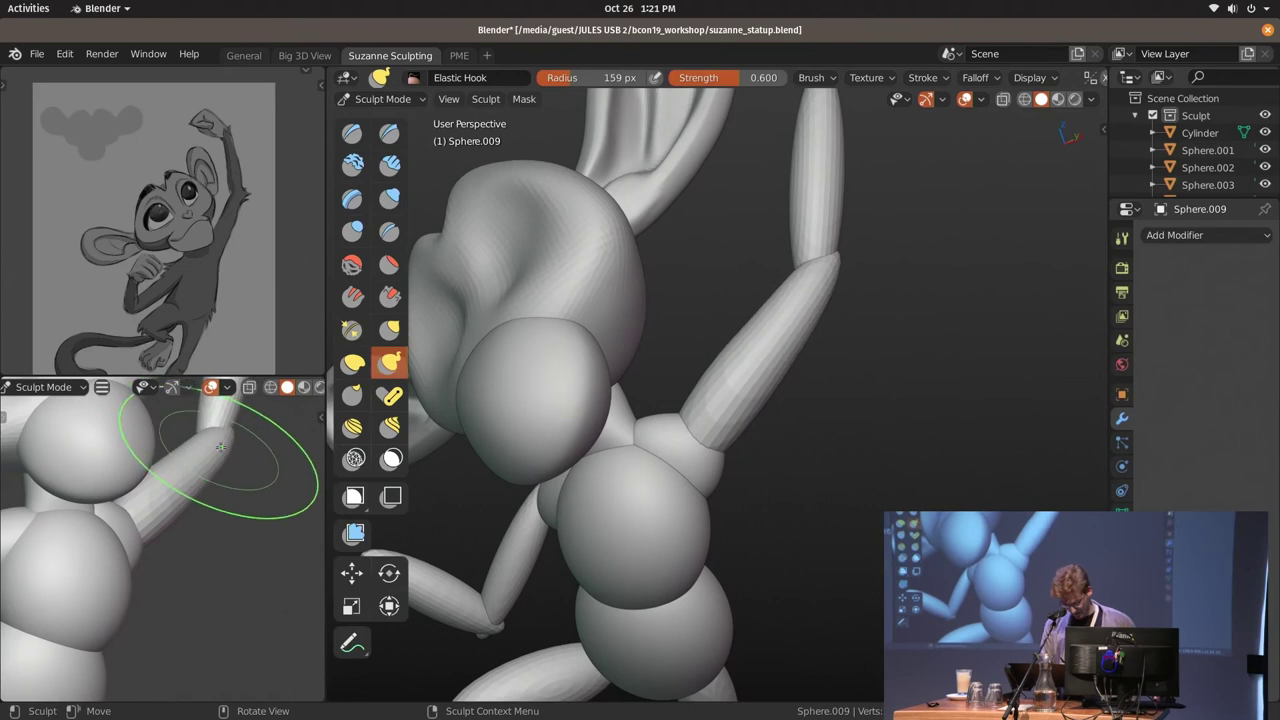
# Select the forearm piece and move it into a new position beside the upper arm
pyautogui.hotkey('ctrl', 'Tab')
pyautogui.click(260, 440)
pyautogui.keyDown('shift'); pyautogui.moveTo(260, 440); pyautogui.dragTo(222, 471, button='middle'); pyautogui.keyUp('shift')
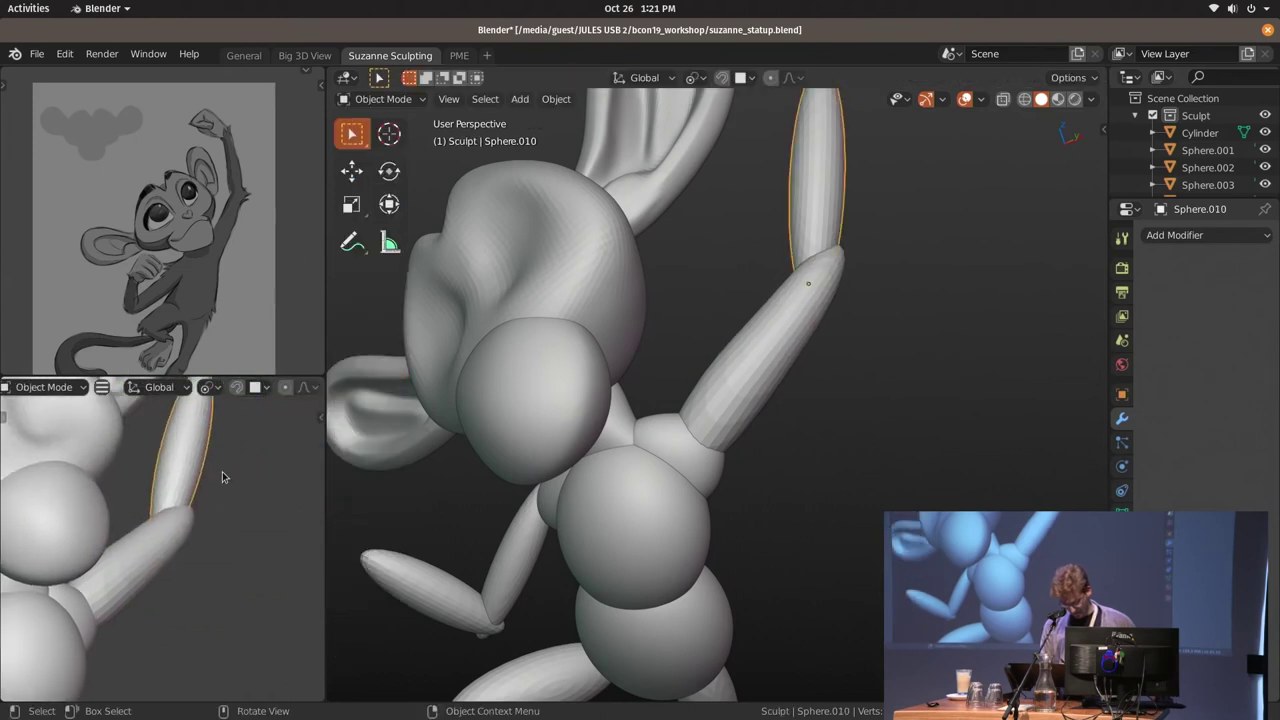
pyautogui.press('Delete')
pyautogui.hotkey('ctrl', 'z')
pyautogui.press('g')
pyautogui.click(229, 470)
pyautogui.keyDown('shift'); pyautogui.moveTo(230, 469); pyautogui.dragTo(205, 457, button='middle'); pyautogui.keyUp('shift')
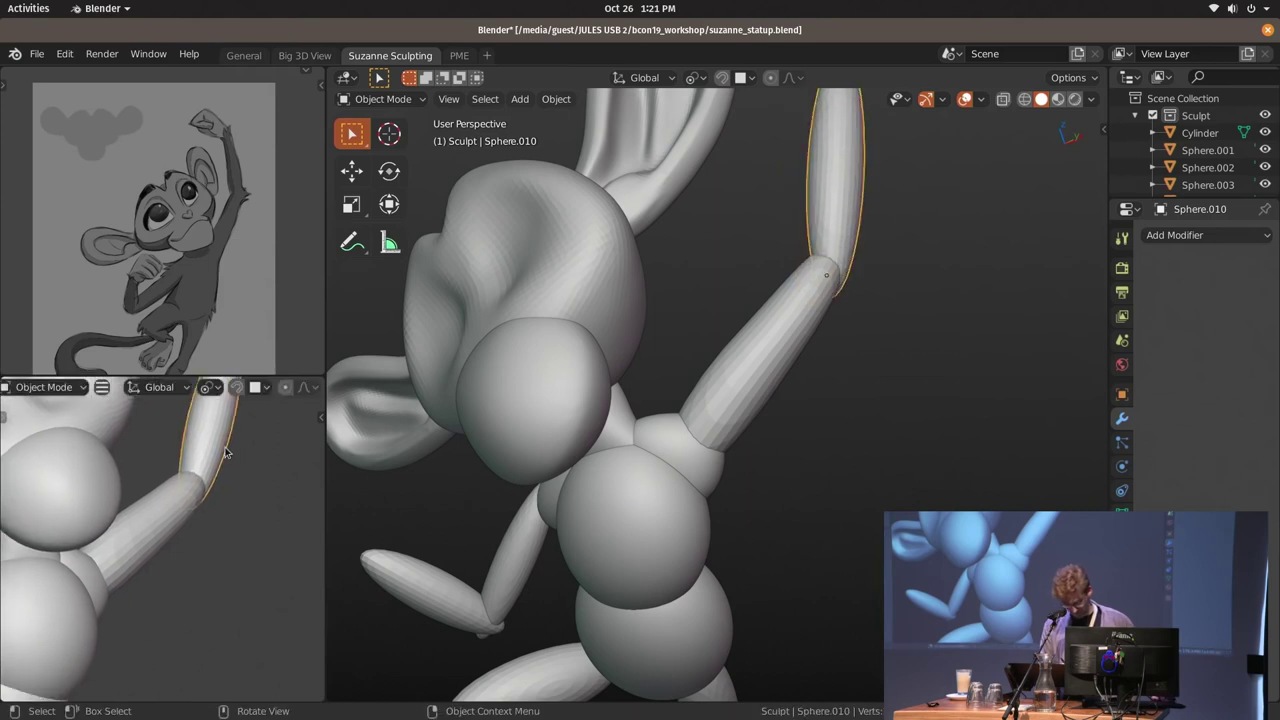
# Sculpt the forearm with Elastic Hook, bending it so it meets the elbow
pyautogui.hotkey('ctrl', 'Tab')
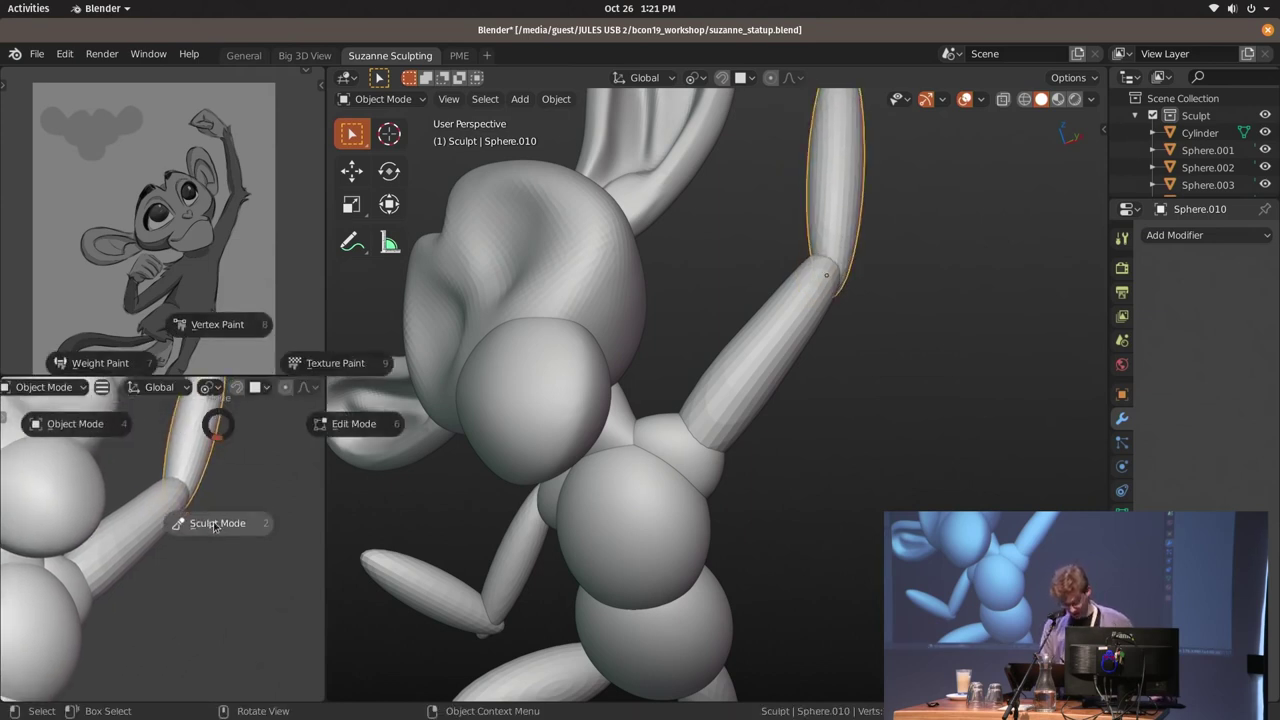
pyautogui.click(212, 500)
pyautogui.press('i')
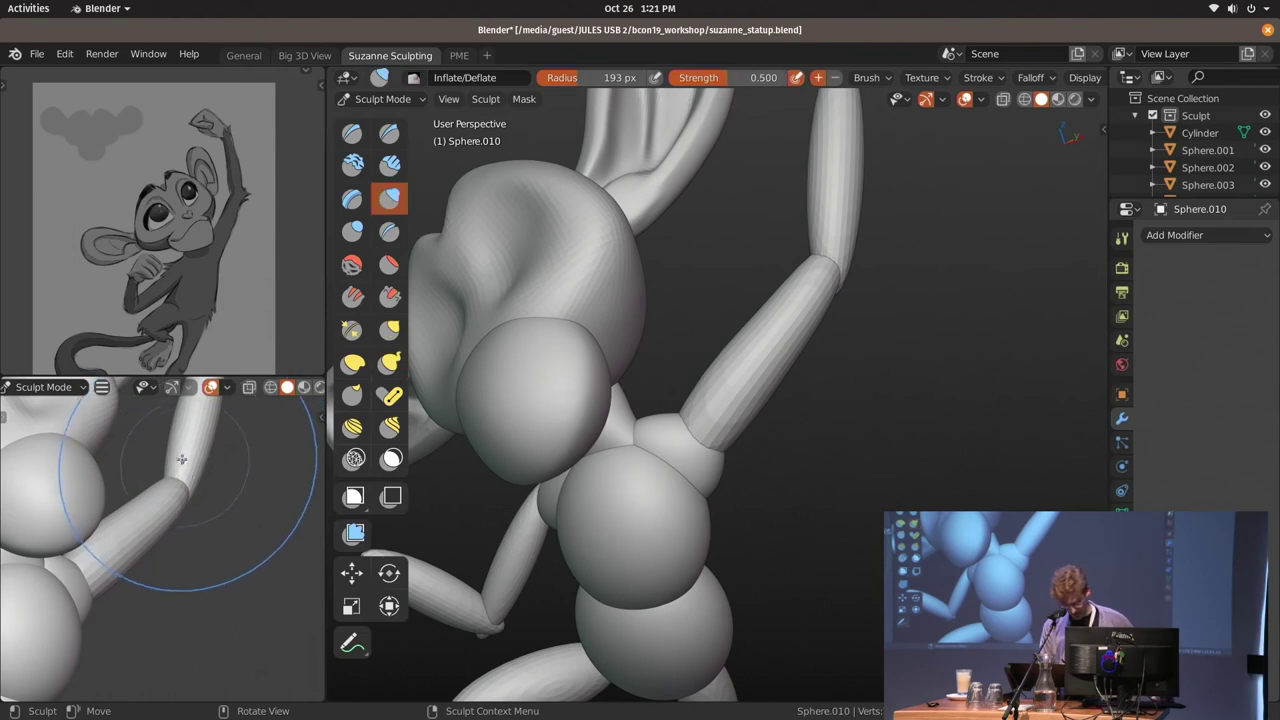
pyautogui.moveTo(183, 484); pyautogui.dragTo(213, 468, button='middle')
pyautogui.press('e')
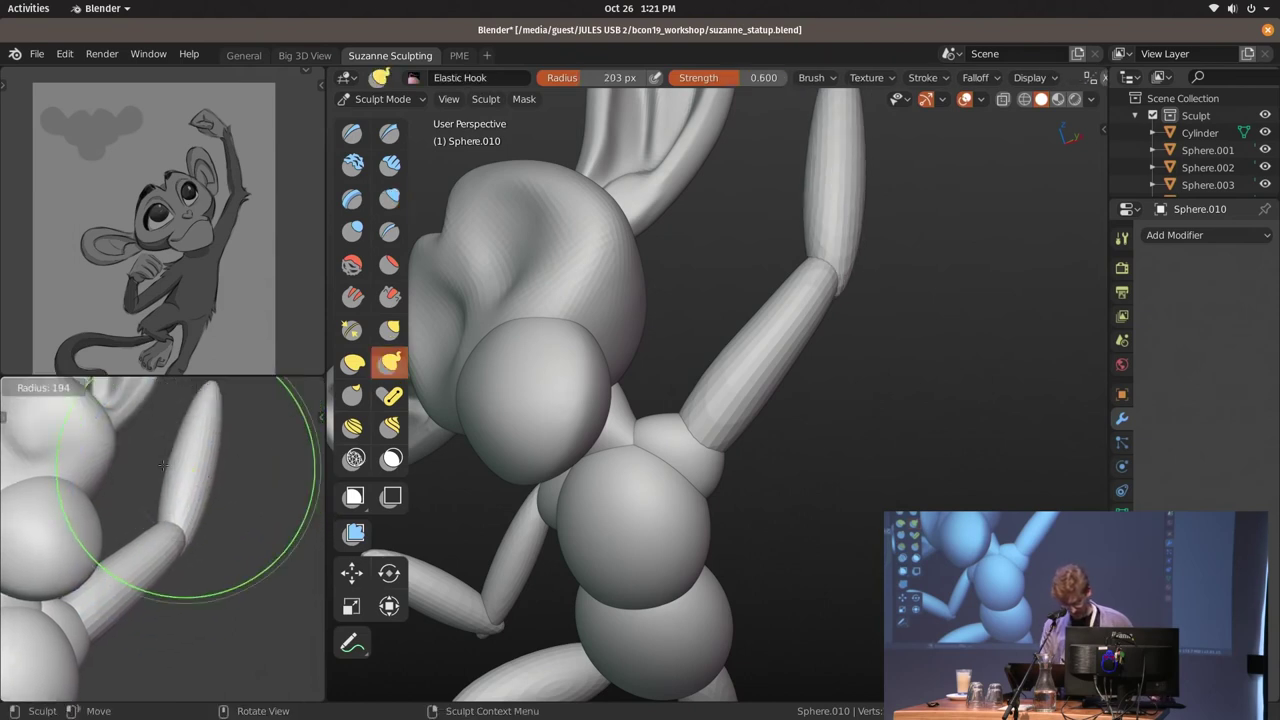
pyautogui.moveTo(212, 467); pyautogui.dragTo(212, 462)
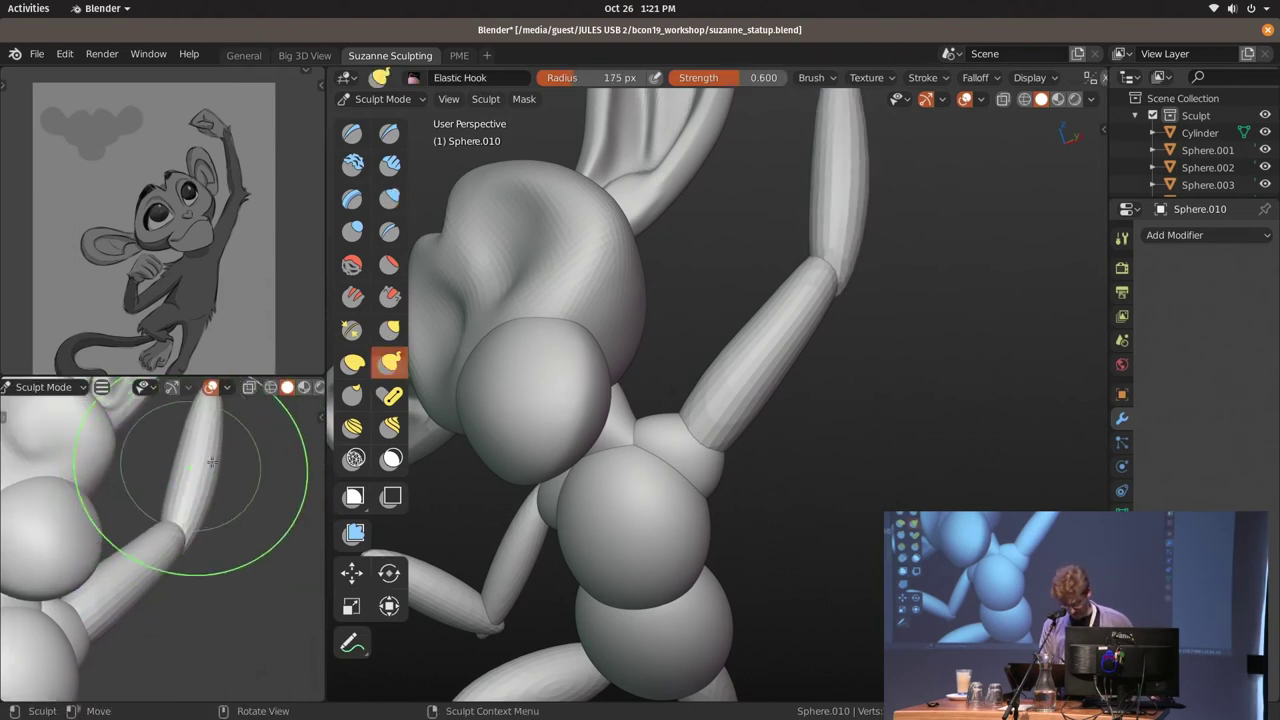
pyautogui.scroll(-6, 220, 480)
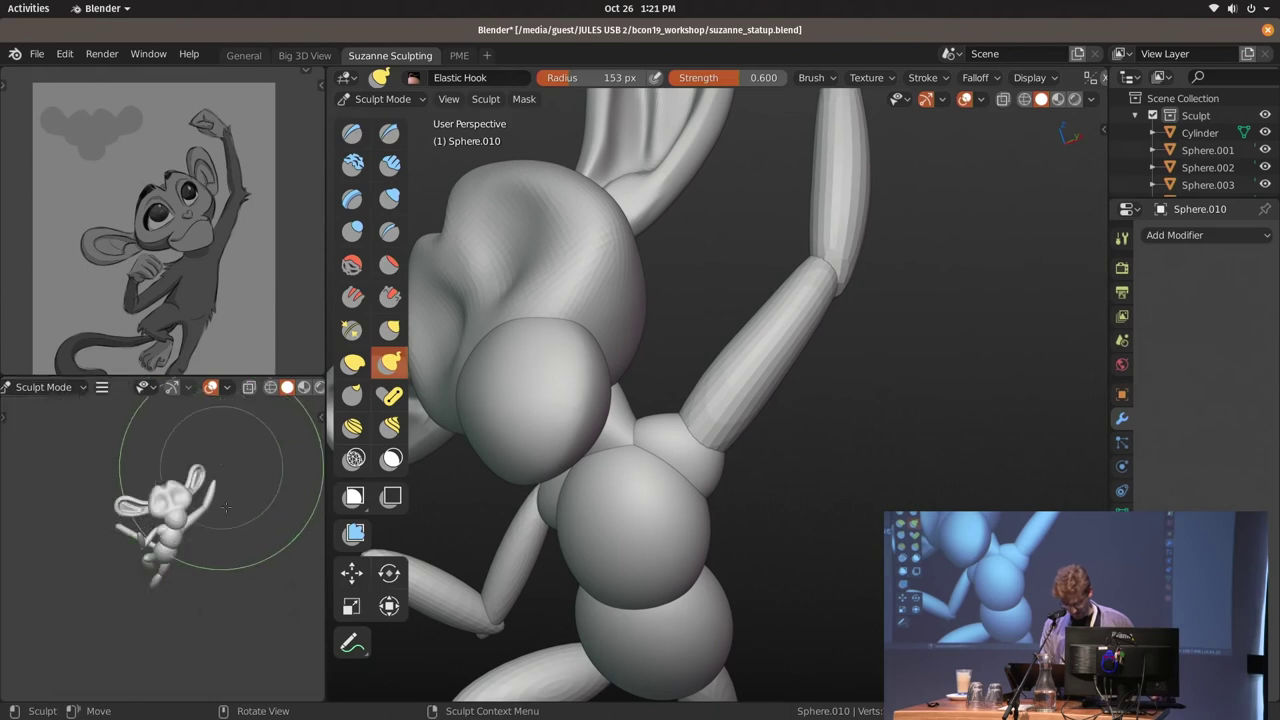
pyautogui.click(242, 458)
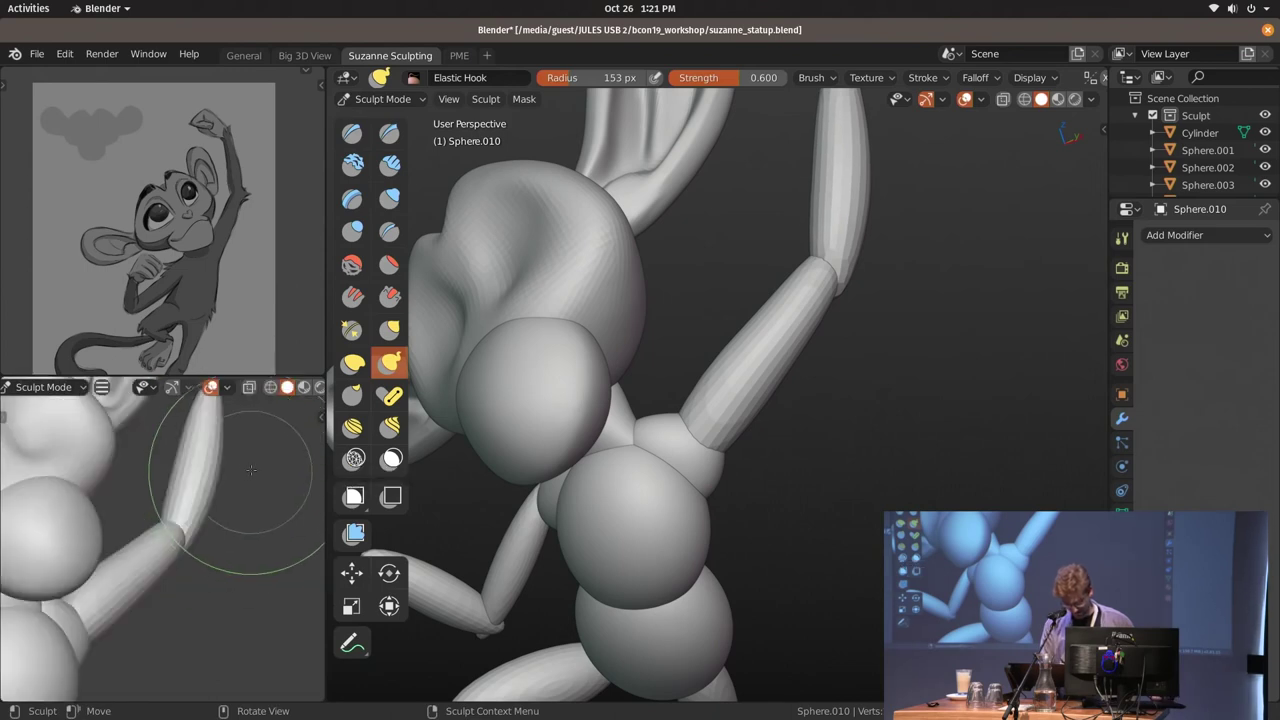
pyautogui.scroll(-2, 240, 448)
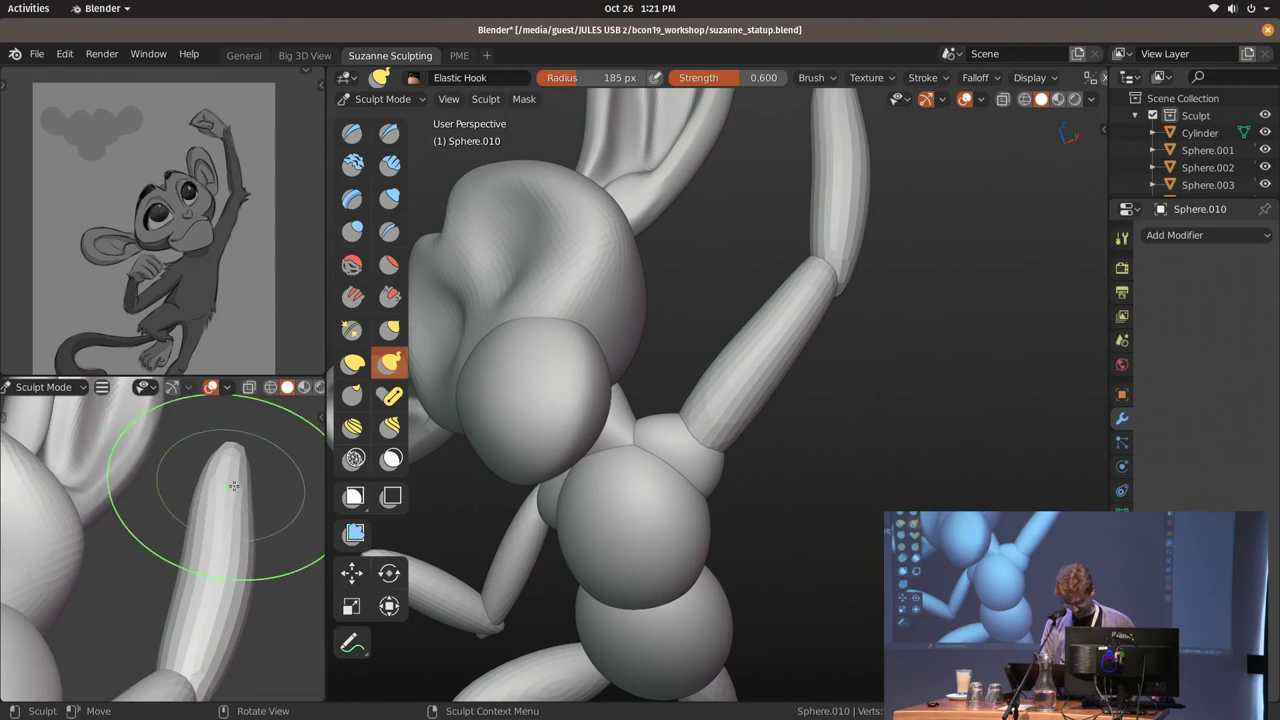
pyautogui.scroll(2, 231, 436)
pyautogui.keyDown('shift'); pyautogui.moveTo(248, 459); pyautogui.dragTo(252, 485, button='middle'); pyautogui.keyUp('shift')
pyautogui.press('KP_0')
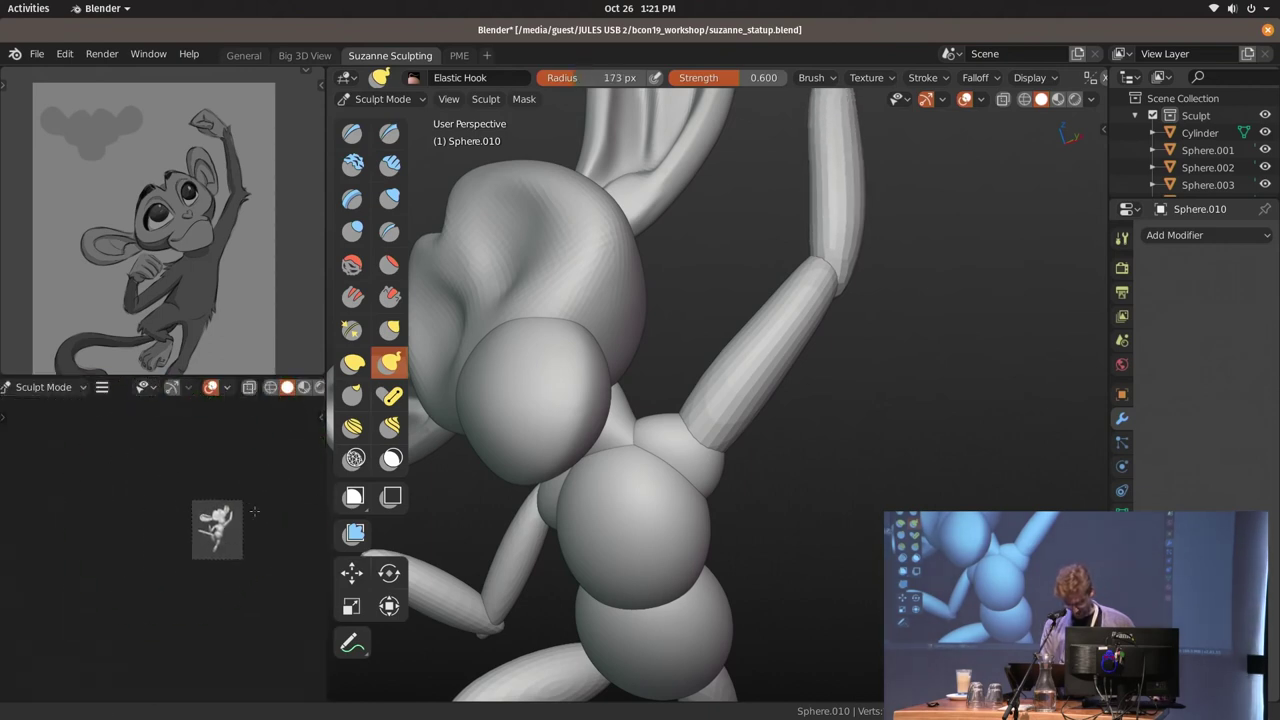
pyautogui.scroll(2, 214, 497)
pyautogui.hotkey('ctrl', 'Tab')
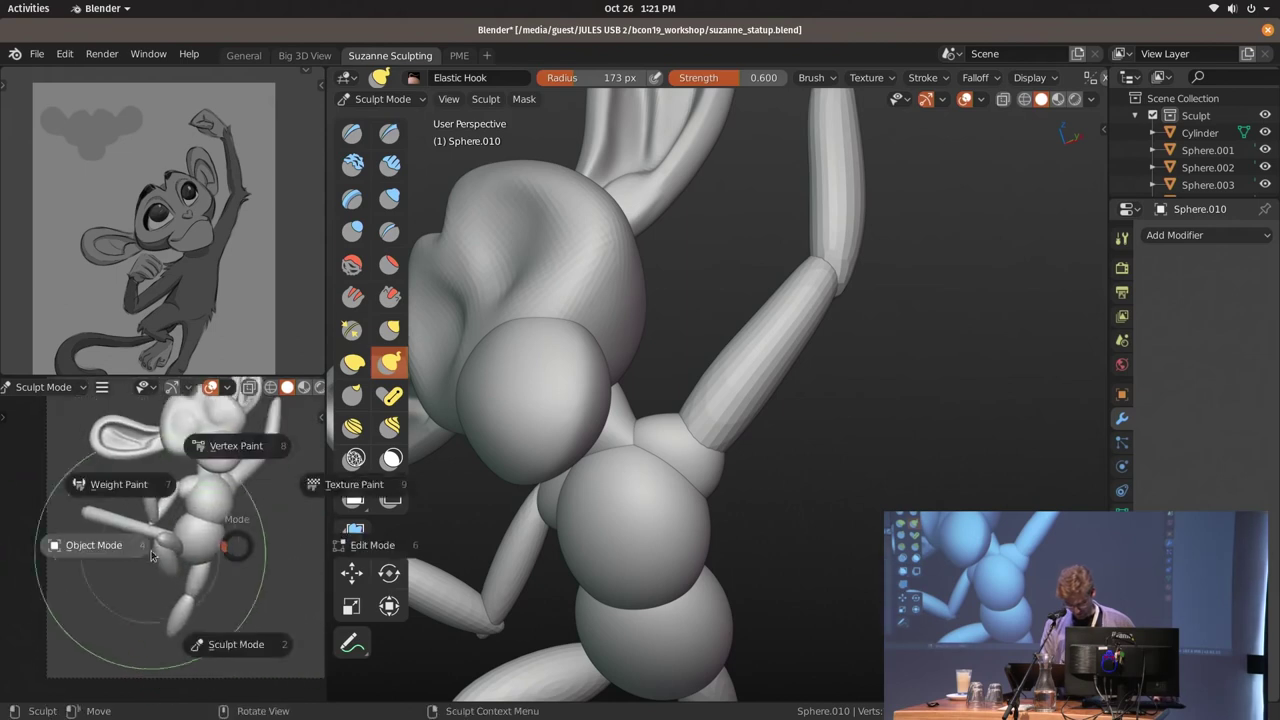
# Sculpt the hip leg piece with a 186 px brush, then select thigh Sphere.012
pyautogui.moveTo(741, 315)
pyautogui.mouseDown(button='middle')
pyautogui.moveTo(688, 378)
pyautogui.moveTo(700, 412)
pyautogui.moveTo(740, 354)
pyautogui.mouseUp(button='middle')
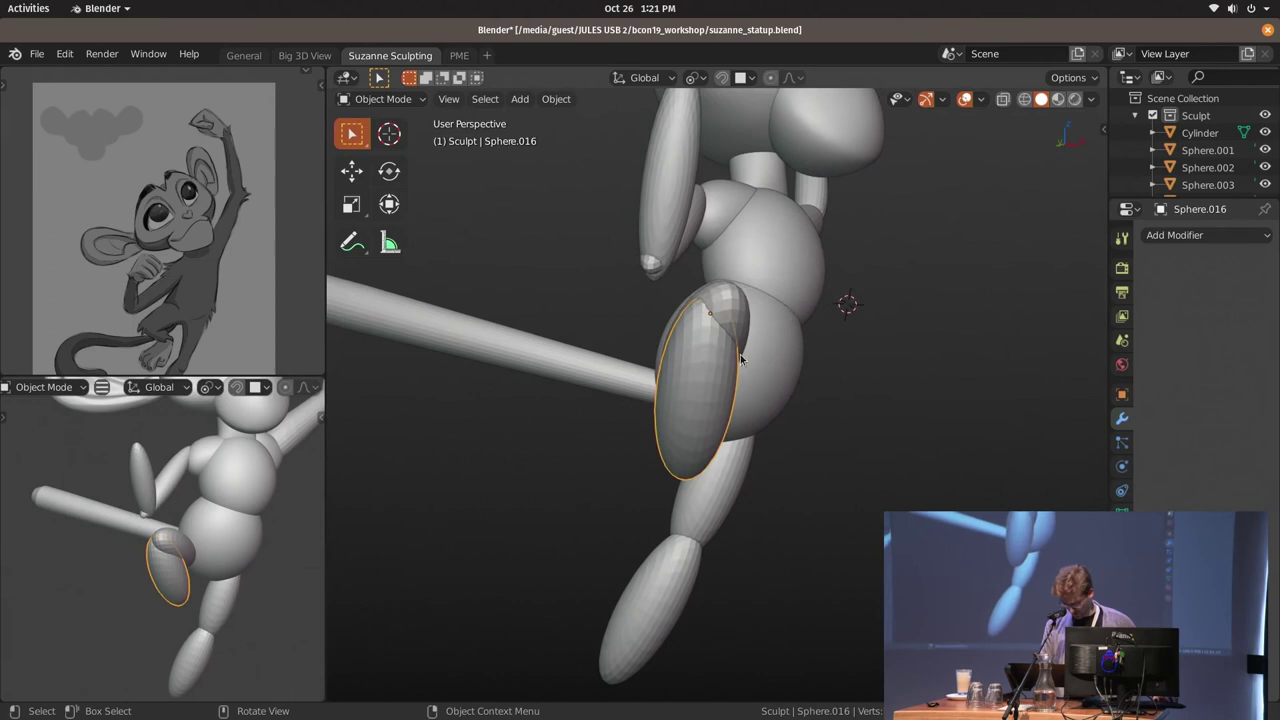
pyautogui.hotkey('ctrl', 'Tab')
pyautogui.click(721, 340)
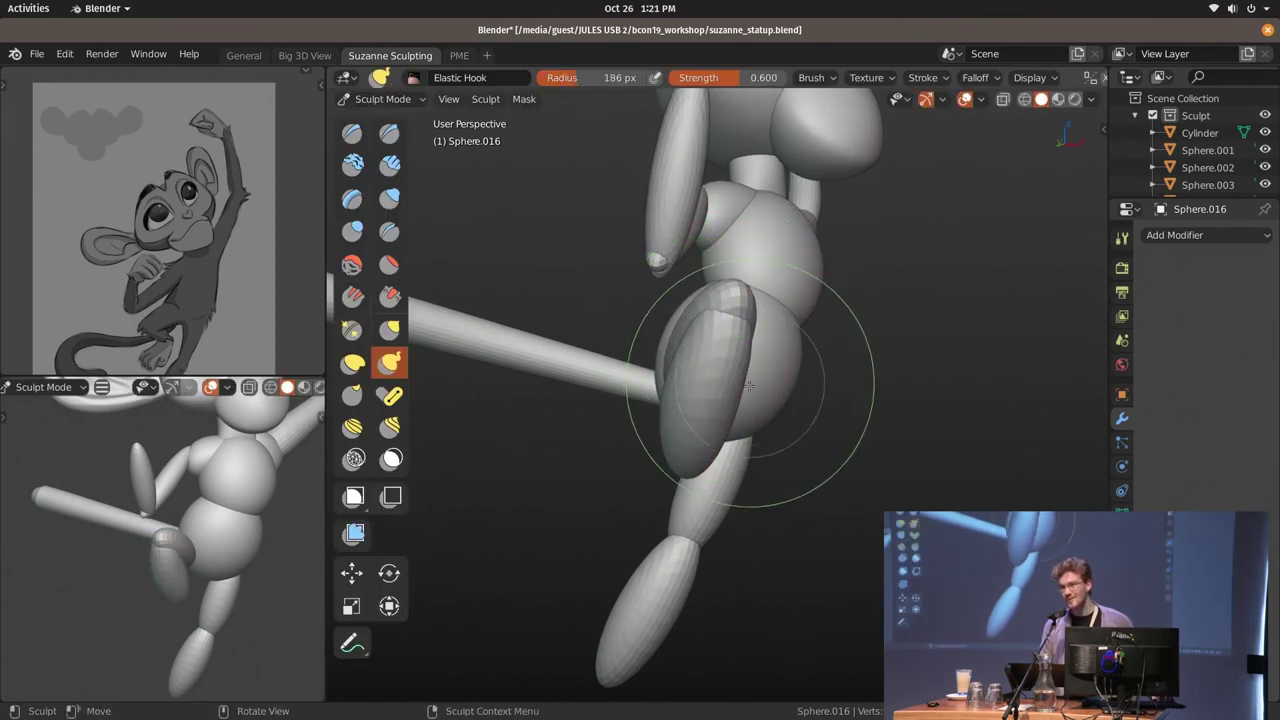
pyautogui.press('[')
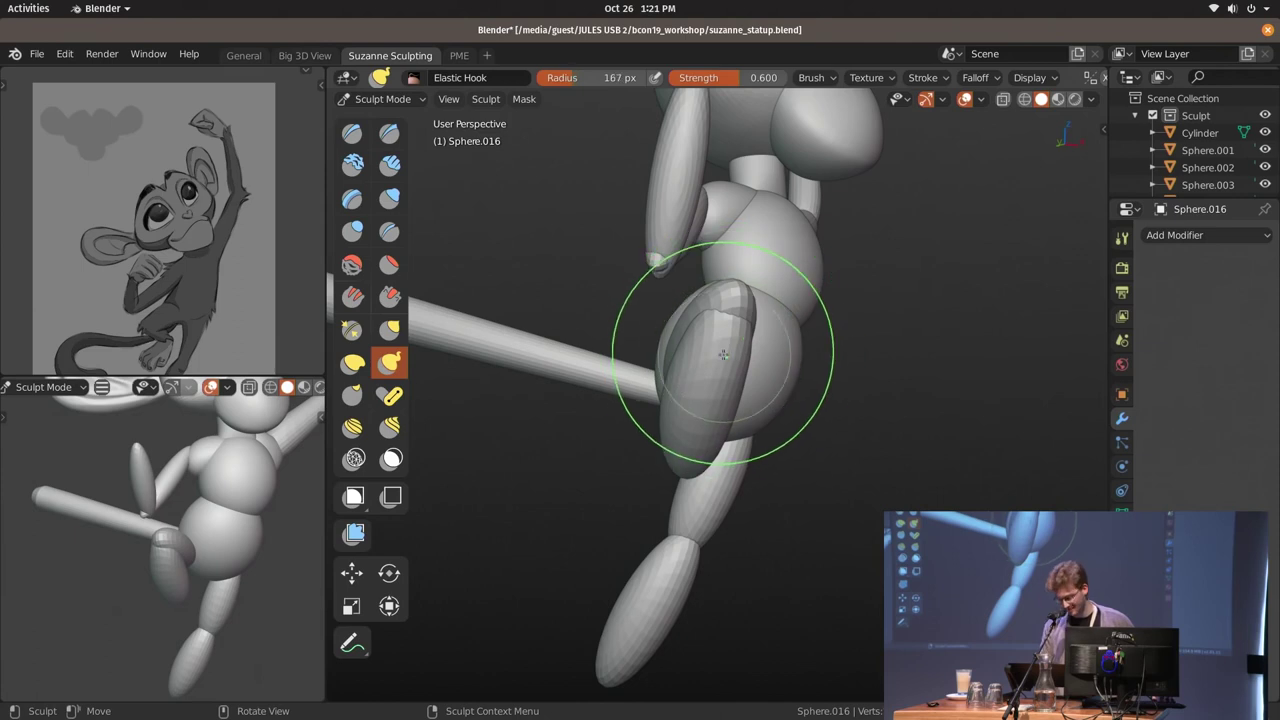
pyautogui.moveTo(738, 360); pyautogui.dragTo(739, 343, button='middle')
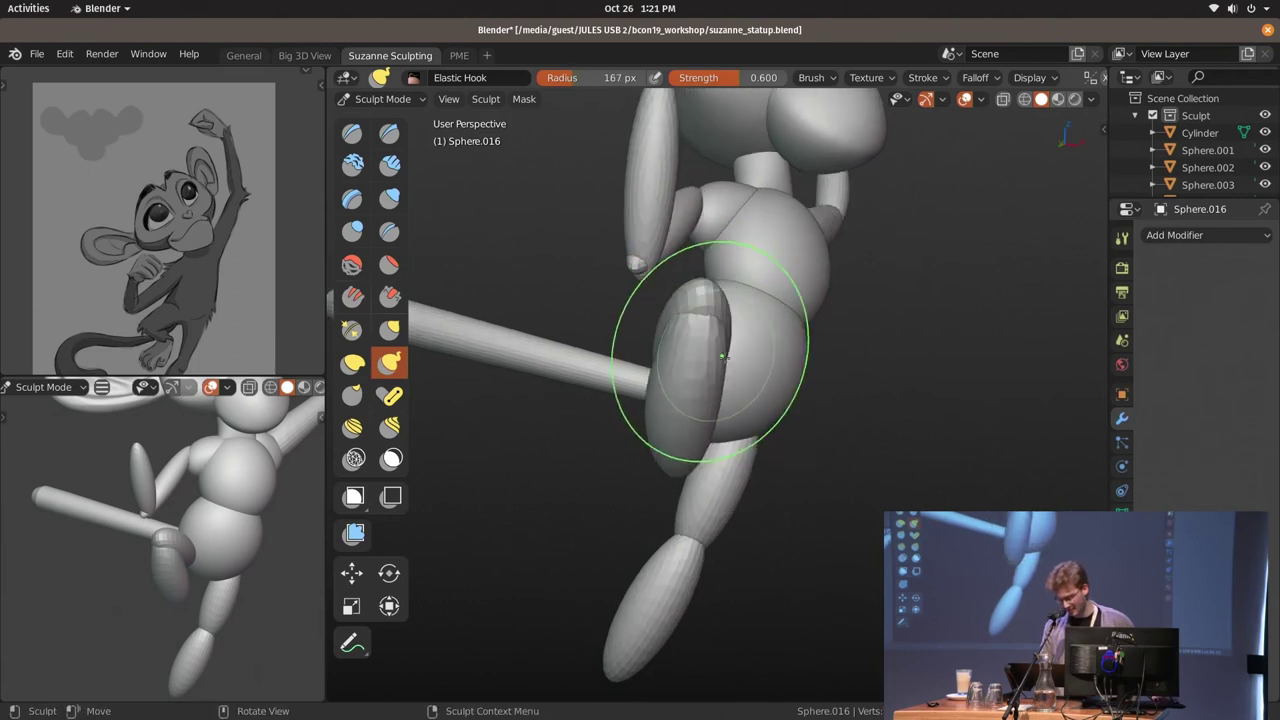
pyautogui.hotkey('ctrl', 'Tab')
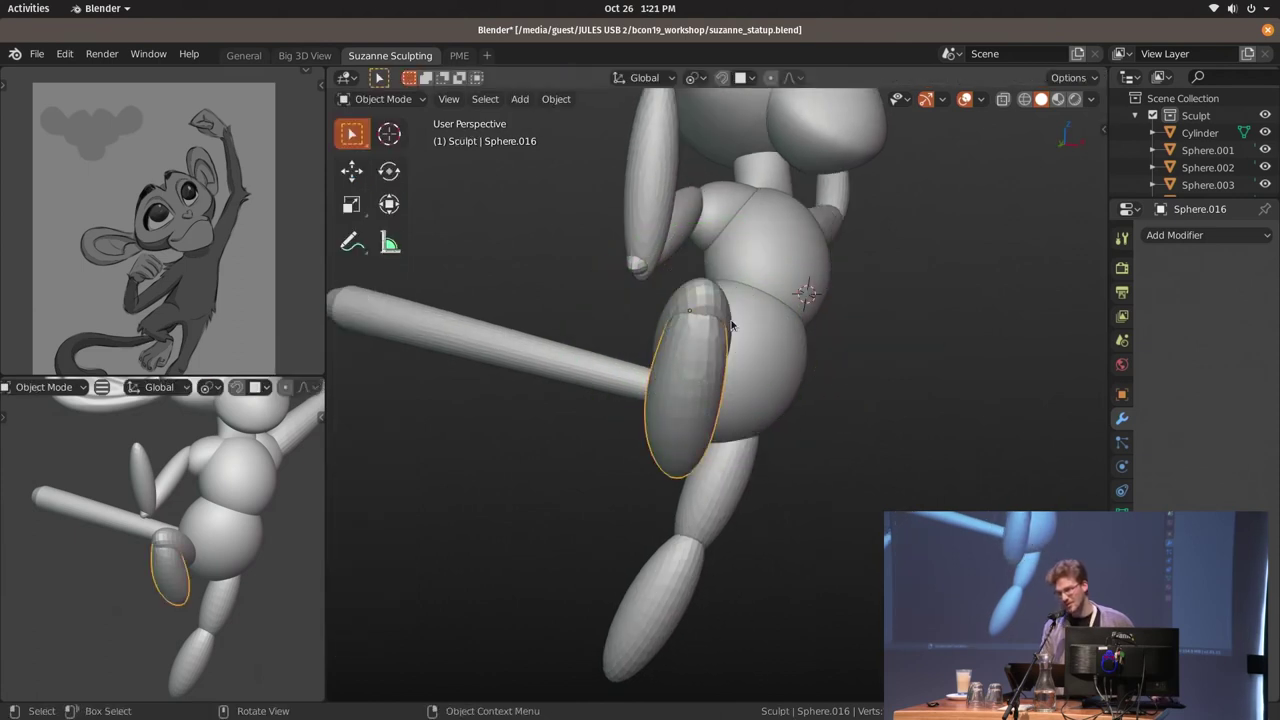
pyautogui.moveTo(755, 293); pyautogui.dragTo(667, 333, button='middle')
pyautogui.click(667, 333)
pyautogui.moveTo(744, 341); pyautogui.dragTo(772, 320, button='middle')
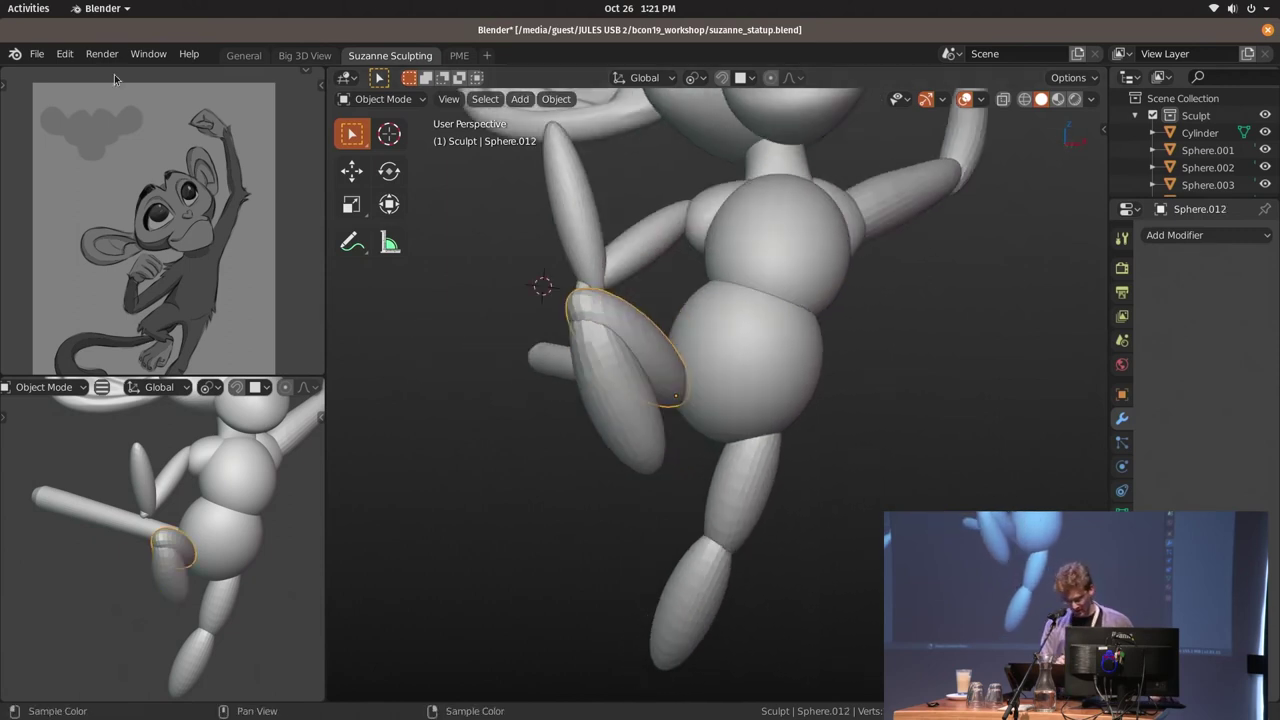
# Uncheck Edit > Lock Object Modes so pieces can be switched while sculpting
pyautogui.click(64, 54)
pyautogui.click(62, 53)
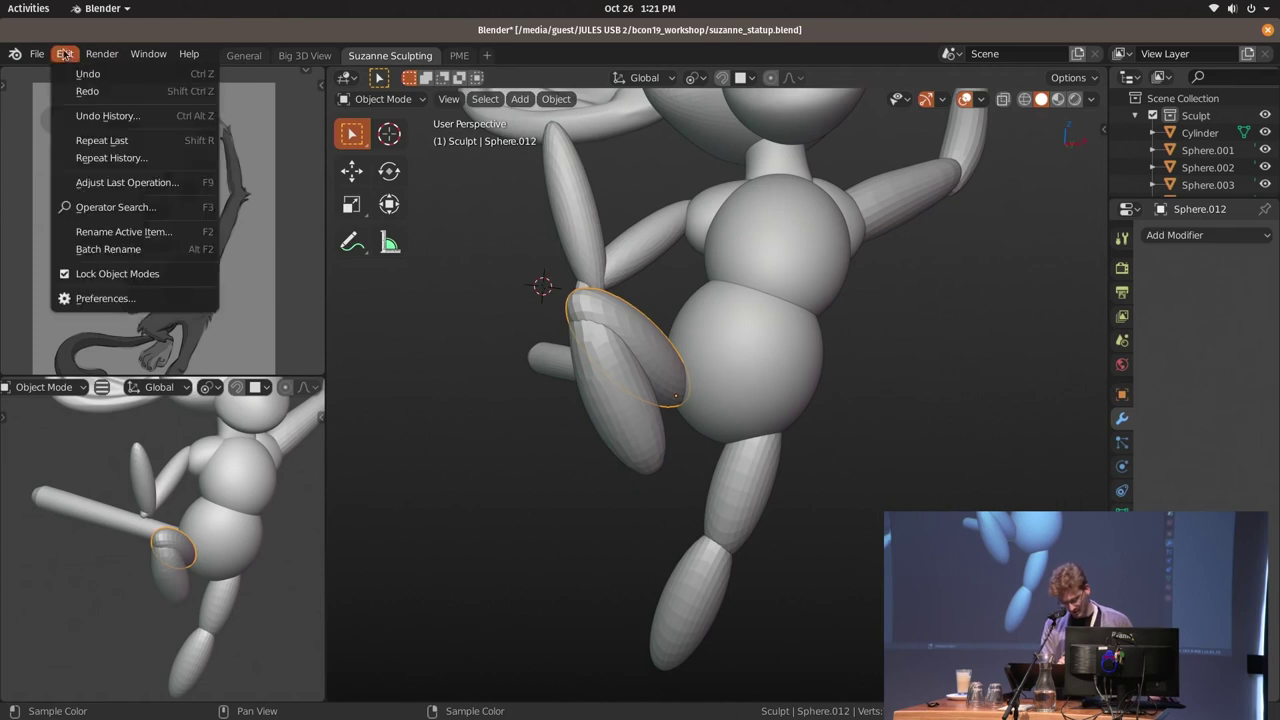
pyautogui.click(156, 278)
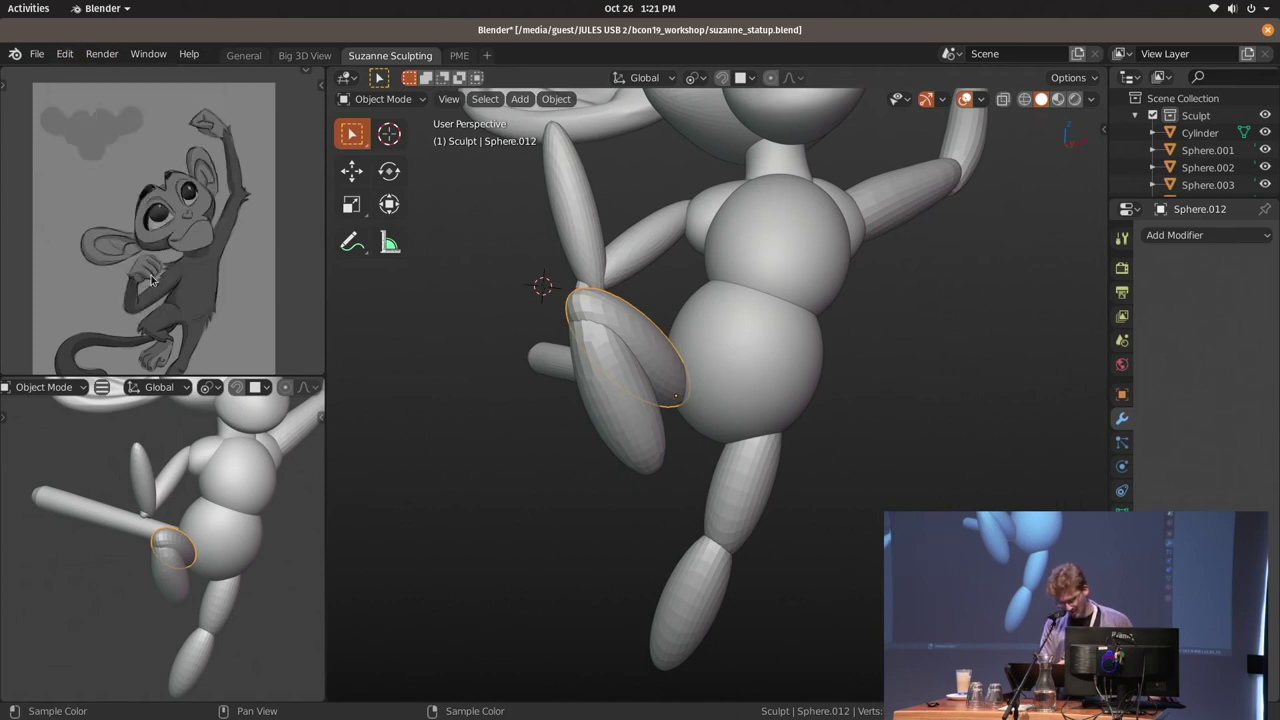
pyautogui.moveTo(700, 380); pyautogui.dragTo(742, 370, button='middle')
pyautogui.hotkey('ctrl', 'Tab')
pyautogui.moveTo(654, 332)
pyautogui.mouseDown(button='middle')
pyautogui.moveTo(680, 341)
pyautogui.moveTo(634, 338)
pyautogui.mouseUp(button='middle')
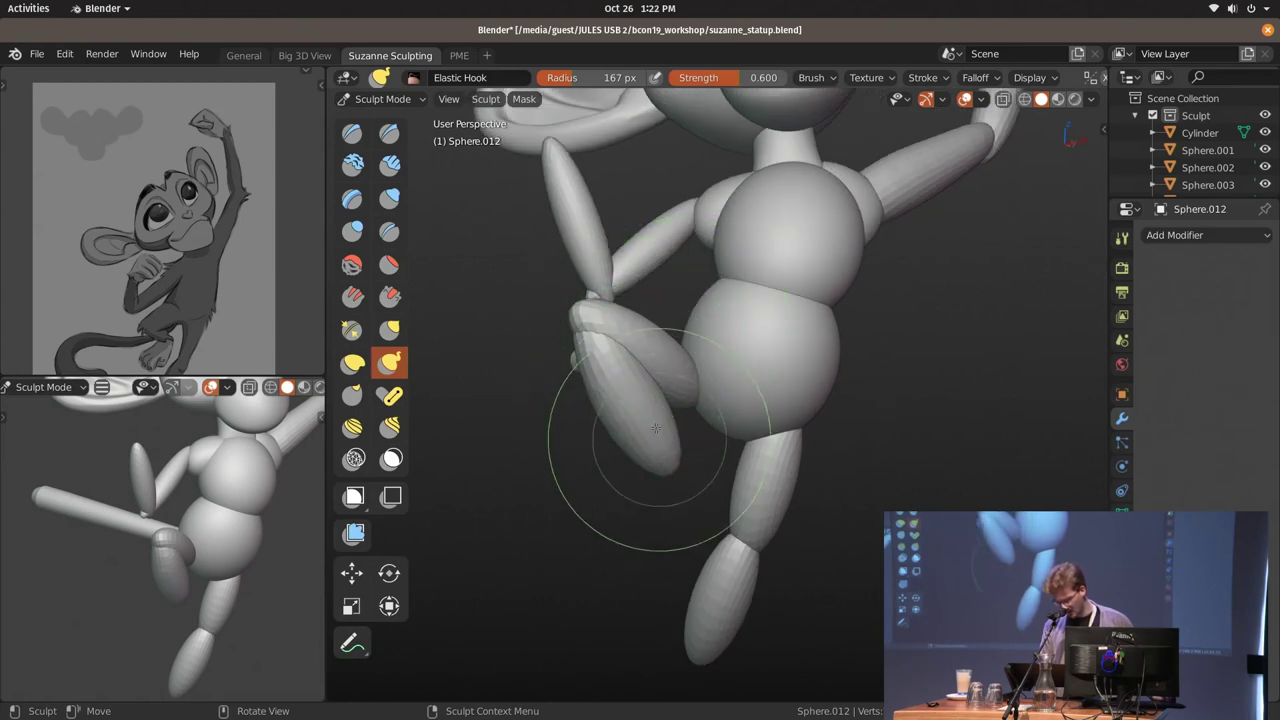
# Switch the sculpt target between lower leg Sphere.016 and upper leg Sphere.012, rechecking Lock Object Modes
pyautogui.hotkey('ctrl', 'Tab')
pyautogui.click(664, 478)
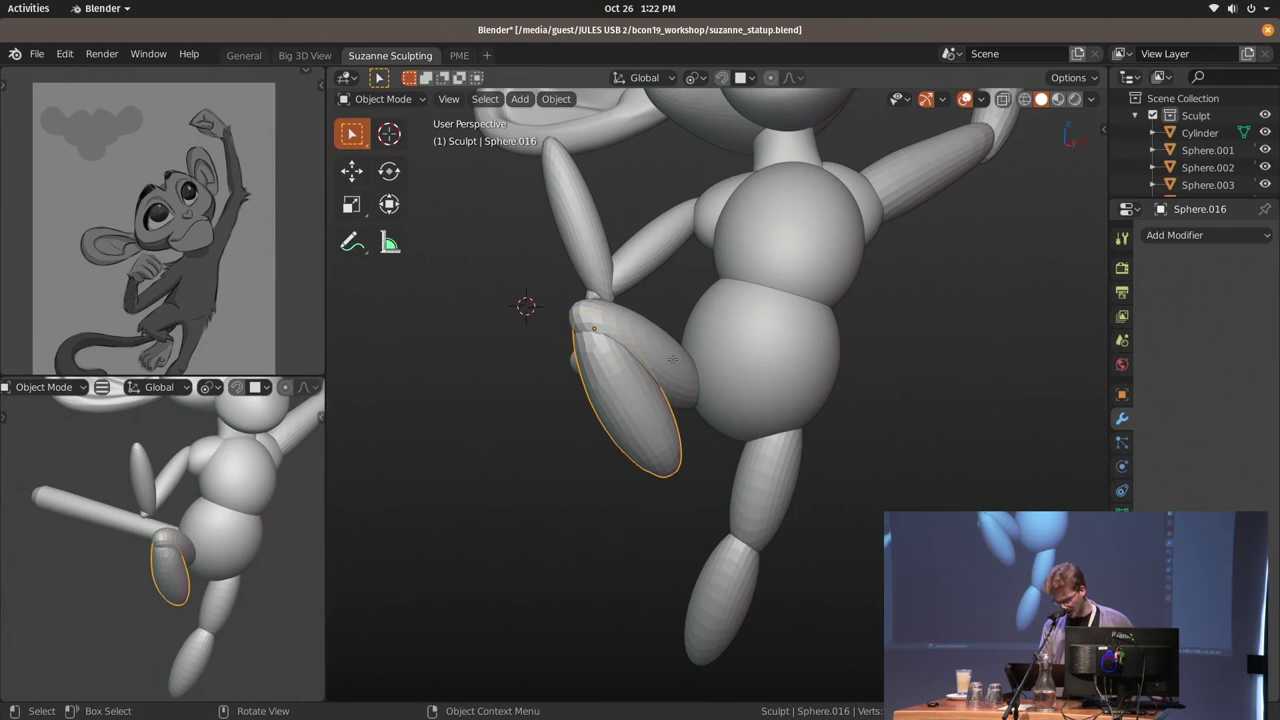
pyautogui.hotkey('ctrl', 'Tab')
pyautogui.moveTo(664, 470); pyautogui.dragTo(652, 400, button='middle')
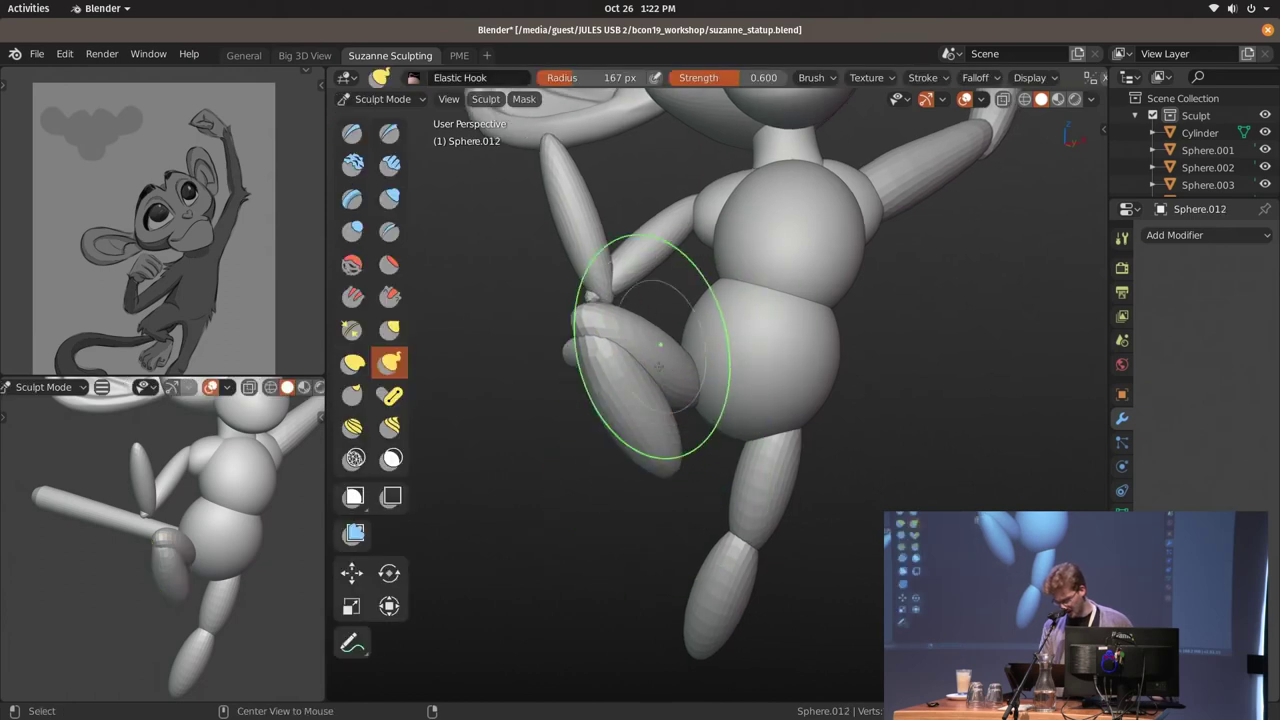
pyautogui.keyDown('alt'); pyautogui.click(640, 370); pyautogui.keyUp('alt')
pyautogui.click(620, 371)
pyautogui.hotkey('ctrl', 'Tab')
pyautogui.hotkey('ctrl', 'Tab')
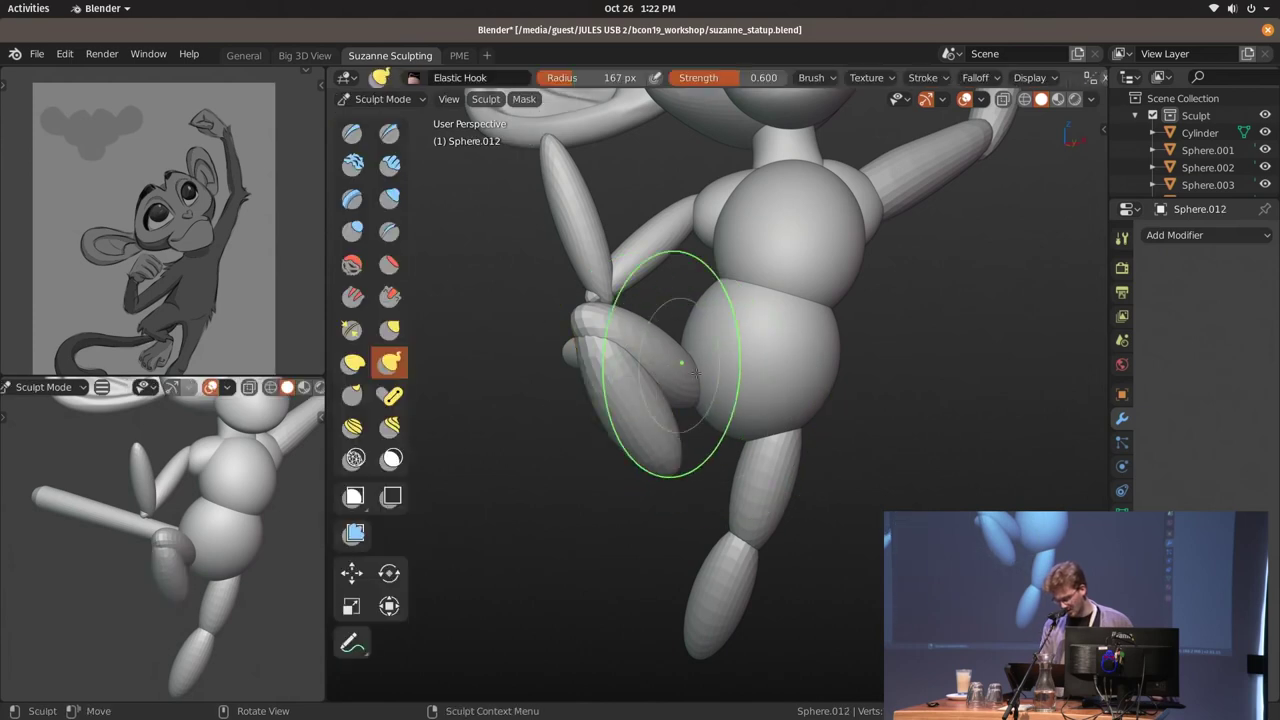
pyautogui.hotkey('ctrl', 'Tab')
pyautogui.click(657, 323)
pyautogui.click(63, 53)
pyautogui.click(63, 53)
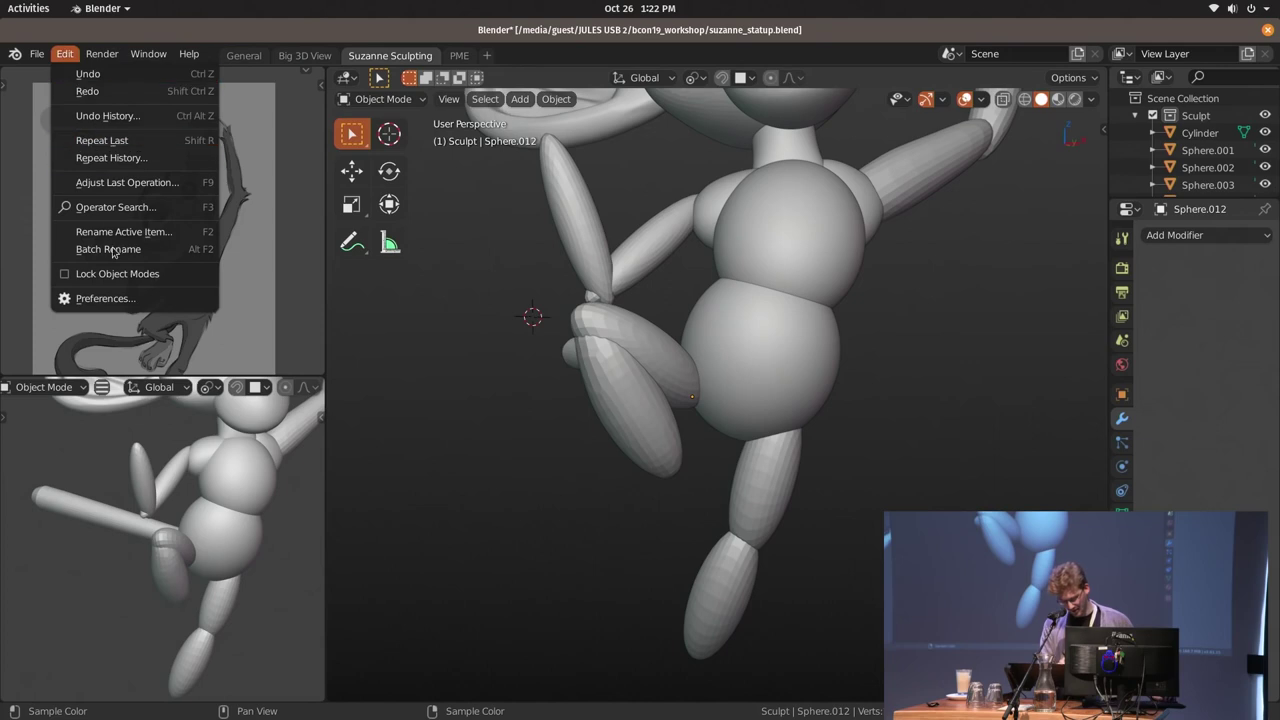
# Sculpt leg piece Sphere.011 with the brush resized between 146 and 176 px
pyautogui.moveTo(680, 380); pyautogui.dragTo(730, 387, button='middle')
pyautogui.click(760, 400)
pyautogui.moveTo(821, 464); pyautogui.dragTo(760, 400, button='middle')
pyautogui.click(725, 420)
pyautogui.hotkey('ctrl', 'Tab')
pyautogui.moveTo(757, 300); pyautogui.dragTo(750, 343, button='middle')
pyautogui.press('[')
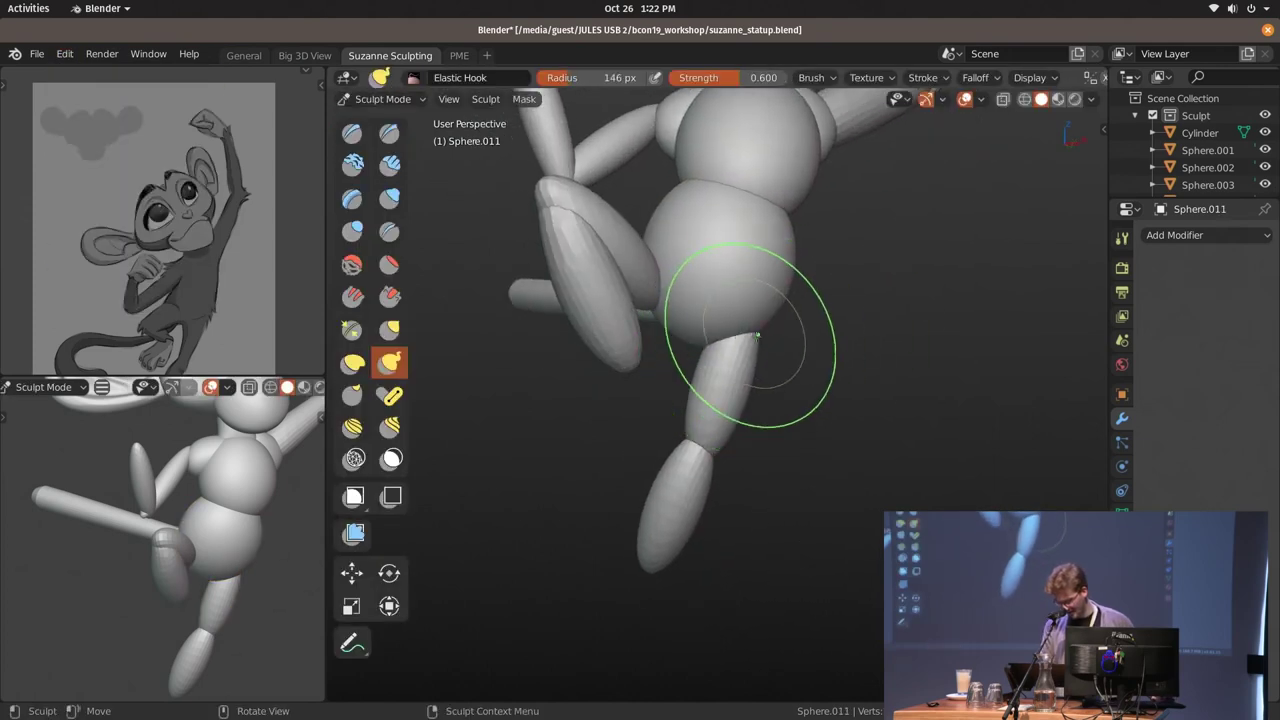
pyautogui.press('f')
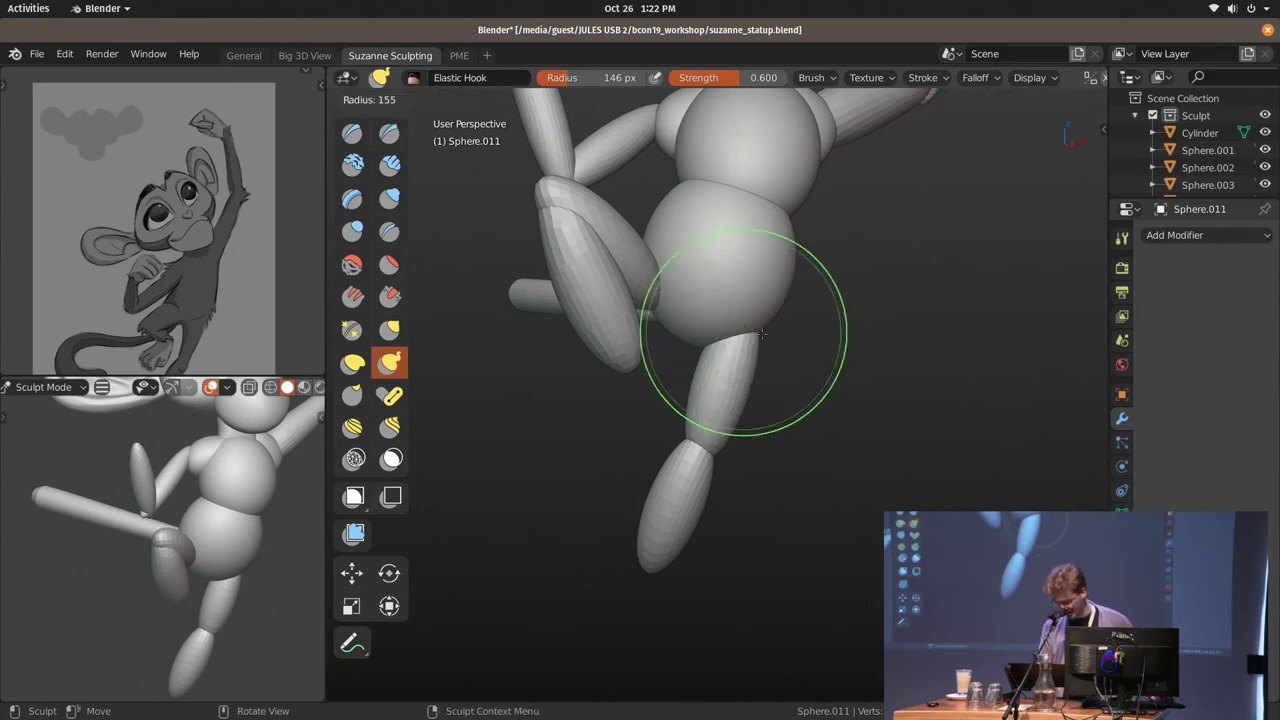
pyautogui.click(800, 345)
pyautogui.moveTo(800, 345)
pyautogui.mouseDown(button='middle')
pyautogui.moveTo(835, 344)
pyautogui.moveTo(723, 377)
pyautogui.moveTo(707, 313)
pyautogui.moveTo(743, 457)
pyautogui.moveTo(777, 389)
pyautogui.mouseUp(button='middle')
pyautogui.press('f')
pyautogui.click(749, 374)
# Stretch the tip of lower leg Sphere.013 slightly longer using 160–186 px brushes
pyautogui.hotkey('ctrl', 'Tab')
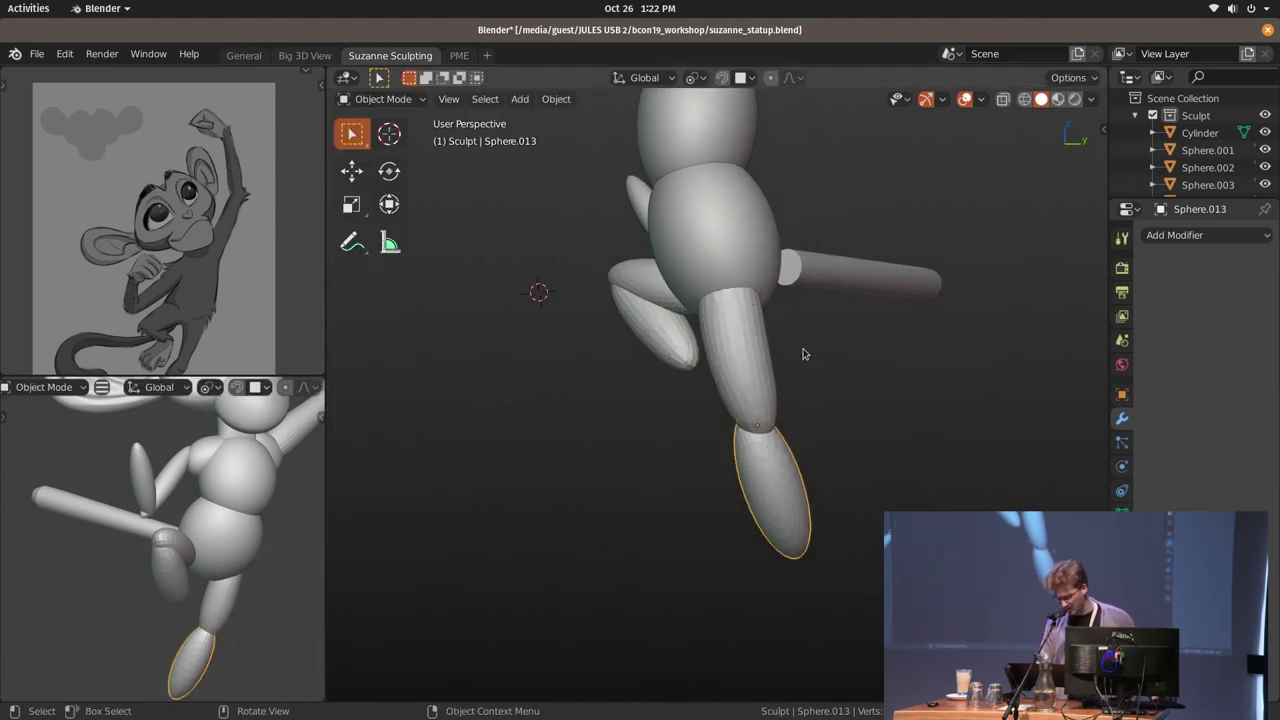
pyautogui.hotkey('ctrl', 'Tab')
pyautogui.moveTo(749, 457); pyautogui.dragTo(757, 471, button='middle')
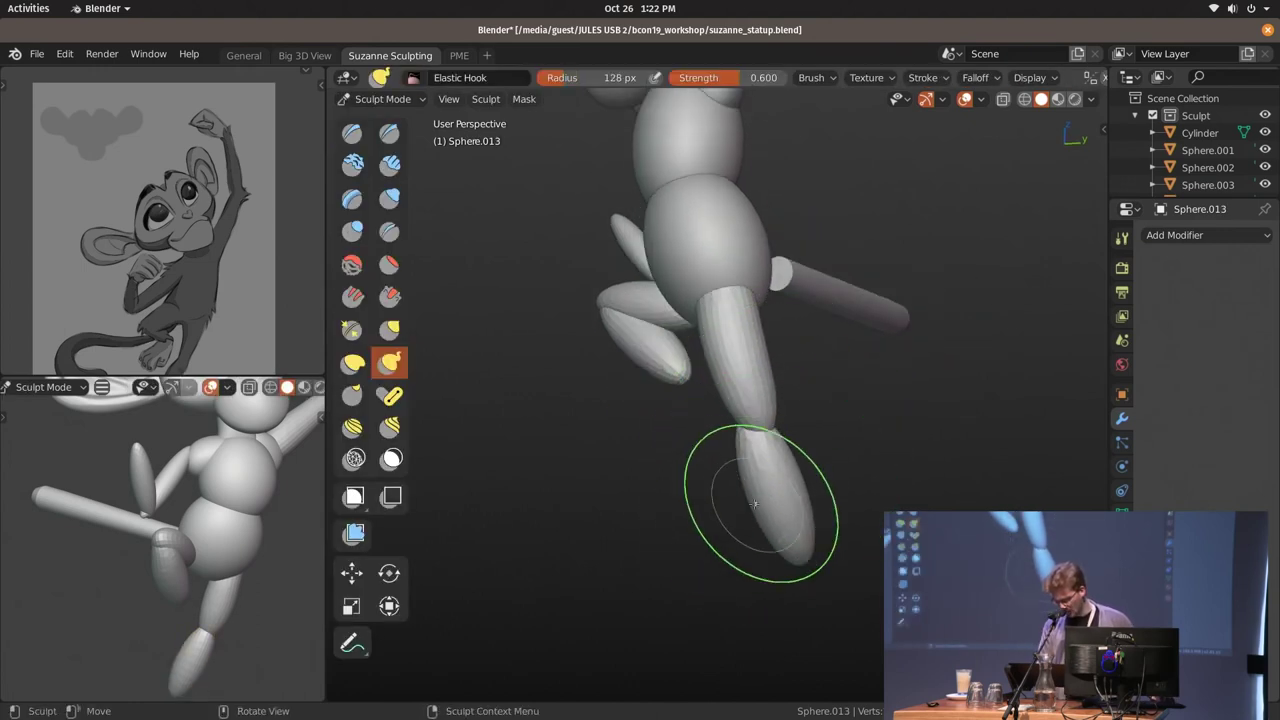
pyautogui.press('f')
pyautogui.click(766, 491)
pyautogui.moveTo(771, 486); pyautogui.dragTo(782, 545)
pyautogui.press('f')
pyautogui.click(766, 514)
pyautogui.moveTo(766, 514)
pyautogui.mouseDown(button='middle')
pyautogui.moveTo(748, 377)
pyautogui.moveTo(718, 395)
pyautogui.moveTo(686, 371)
pyautogui.mouseUp(button='middle')
pyautogui.press('f')
pyautogui.click(712, 401)
pyautogui.moveTo(250, 330); pyautogui.dragTo(260, 229, button='middle')
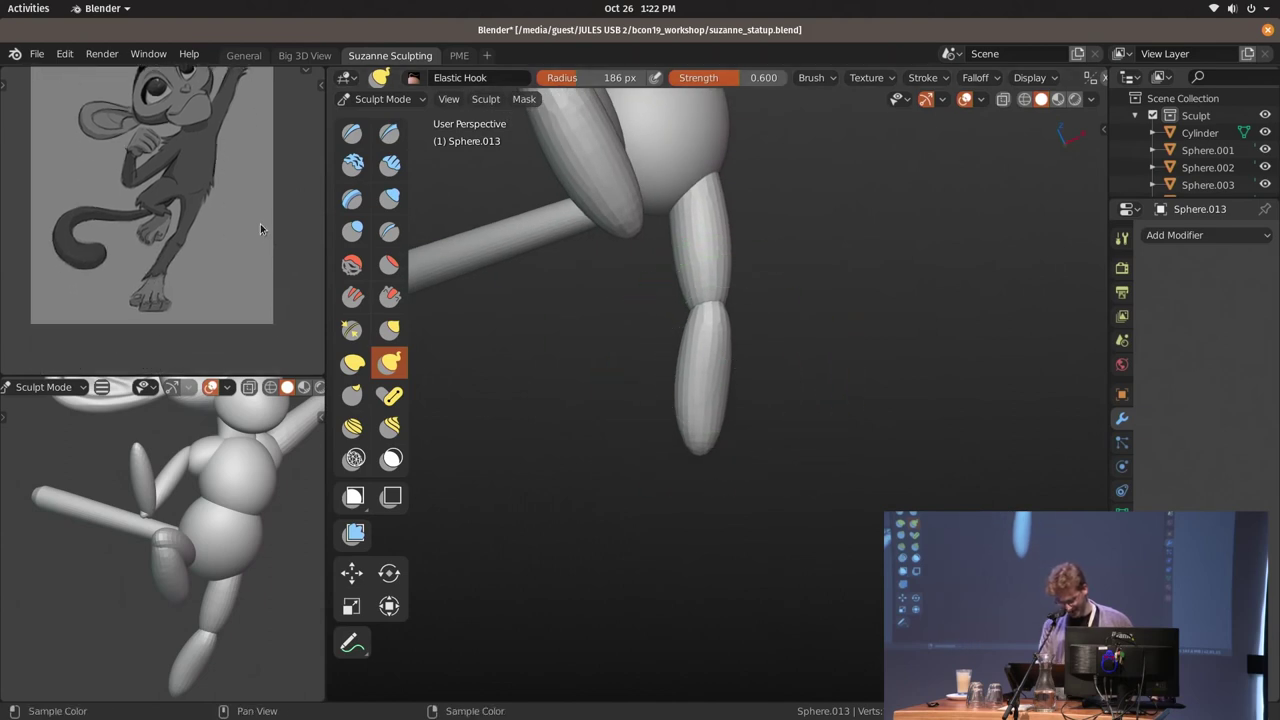
# Return to Object Mode and select the long Cylinder prop
pyautogui.hotkey('ctrl', 'Tab')
pyautogui.moveTo(660, 294); pyautogui.dragTo(708, 314, button='middle')
pyautogui.click(850, 258)
# Rotate the long Cylinder prop to a new angle
pyautogui.hotkey('ctrl', 'Tab')
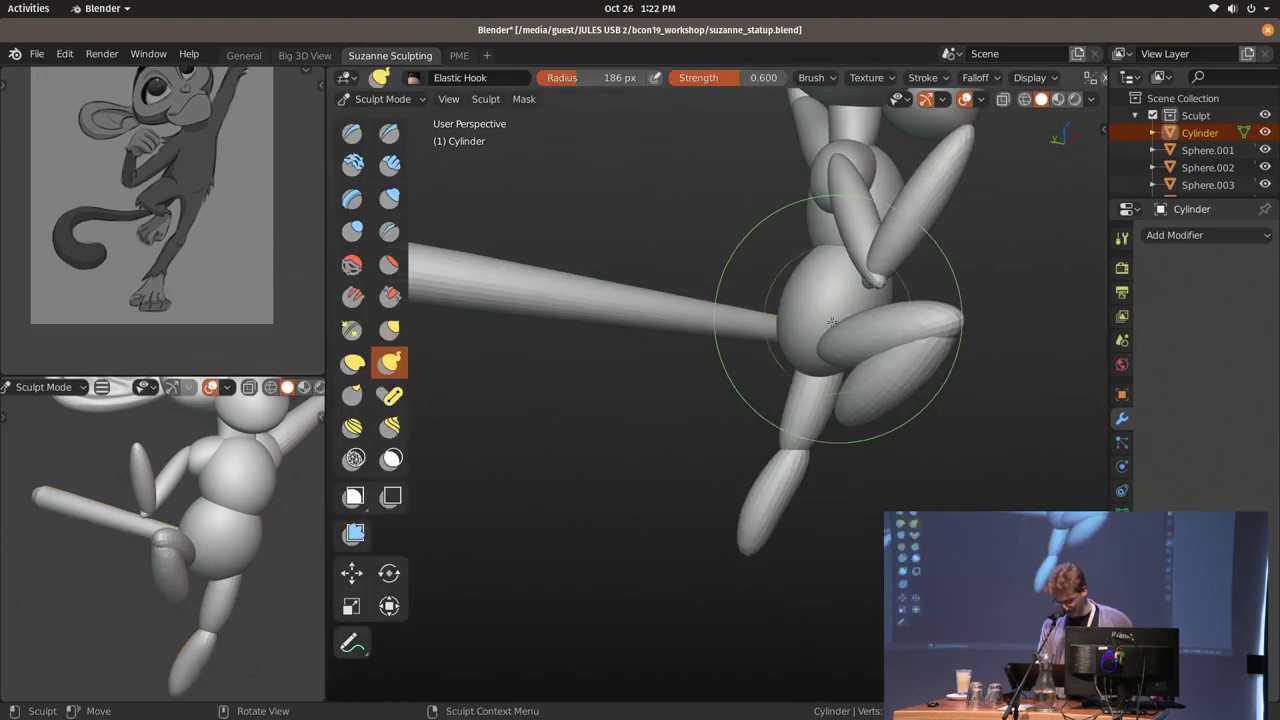
pyautogui.moveTo(657, 414); pyautogui.dragTo(586, 314, button='middle')
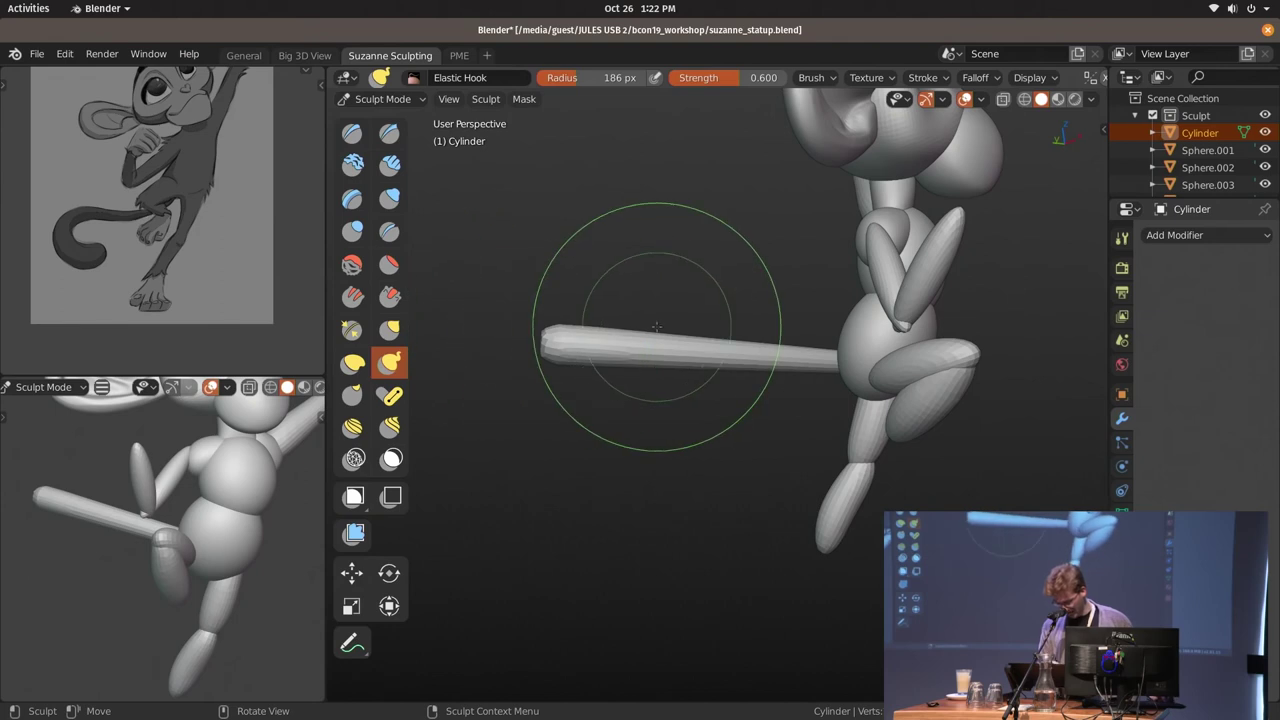
pyautogui.click(392, 396)
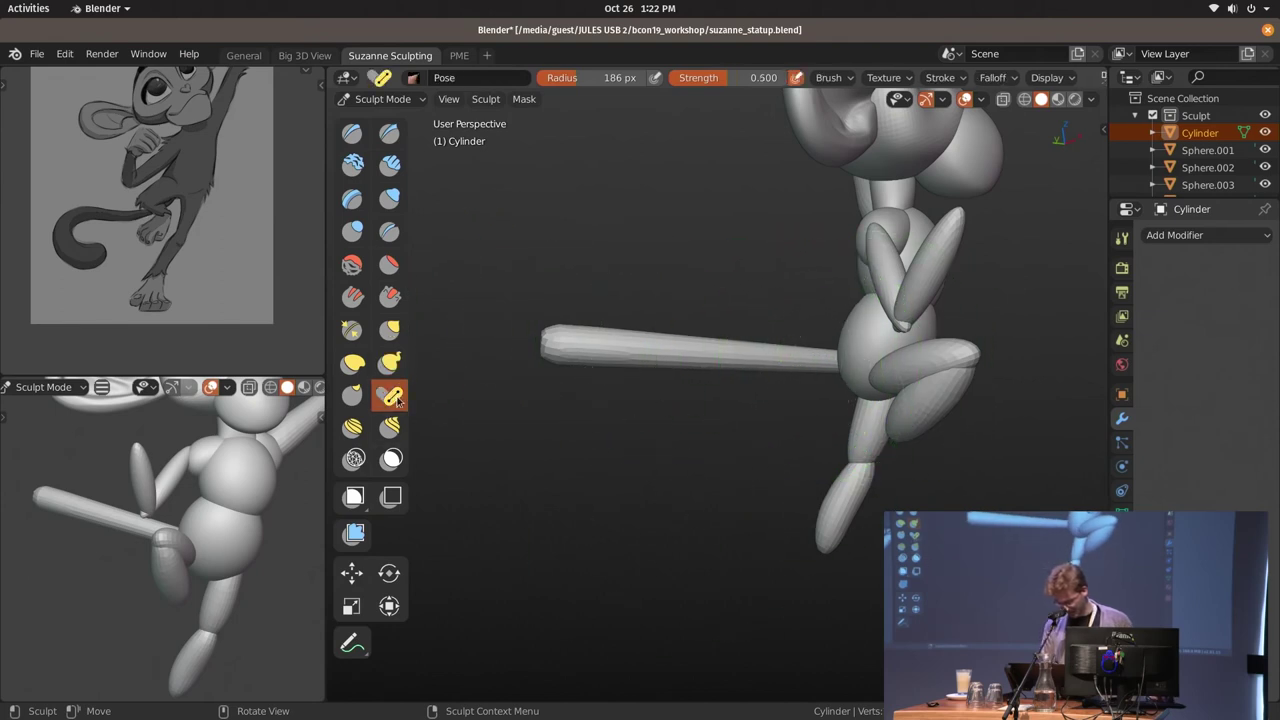
pyautogui.hotkey('ctrl', 'Tab')
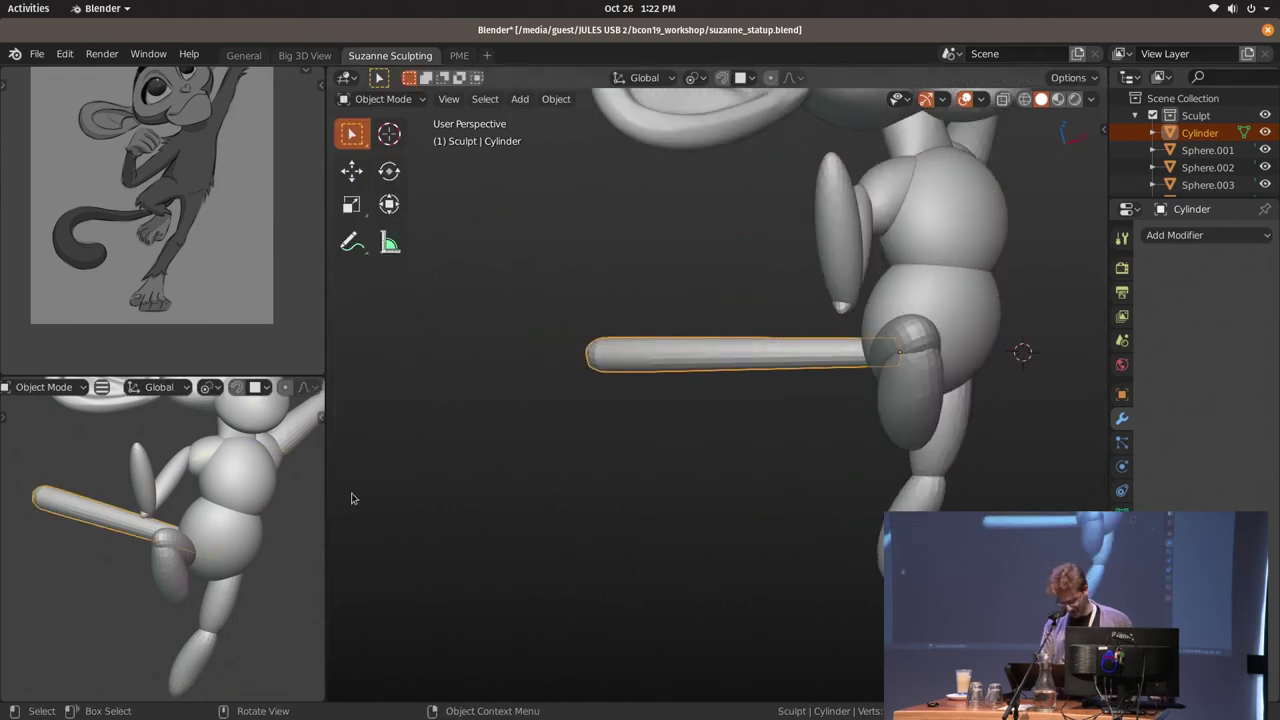
pyautogui.press('KP_0')
pyautogui.press('r')
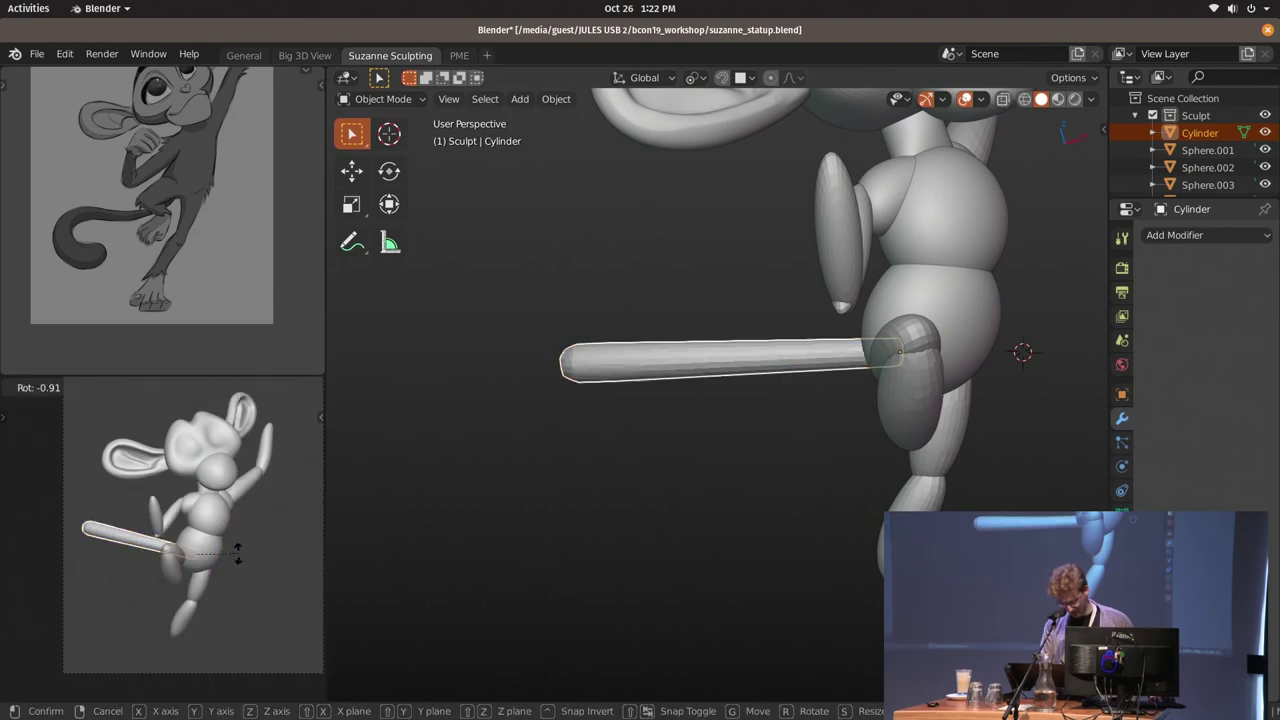
pyautogui.click(173, 375)
pyautogui.keyDown('shift'); pyautogui.moveTo(536, 342); pyautogui.dragTo(757, 314, button='middle'); pyautogui.keyUp('shift')
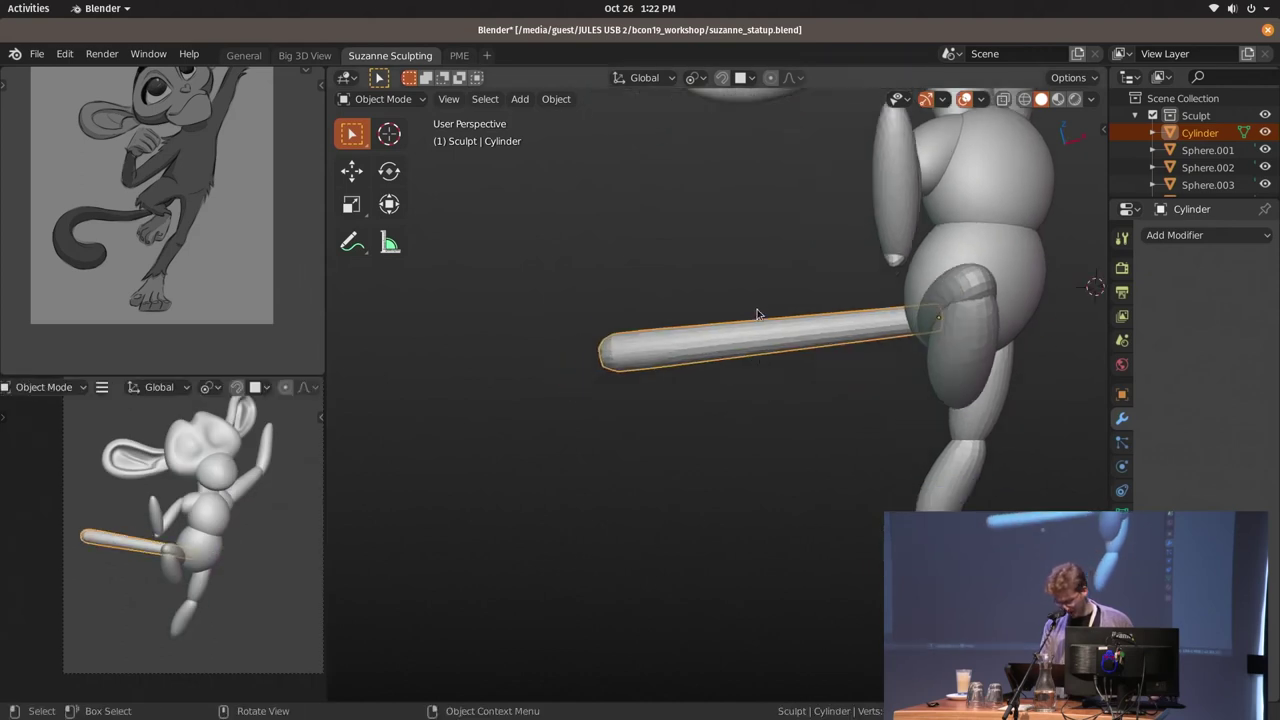
# Load the Pose brush on the Cylinder and set its falloff curve to Sharp
pyautogui.click(744, 391)
pyautogui.click(389, 364)
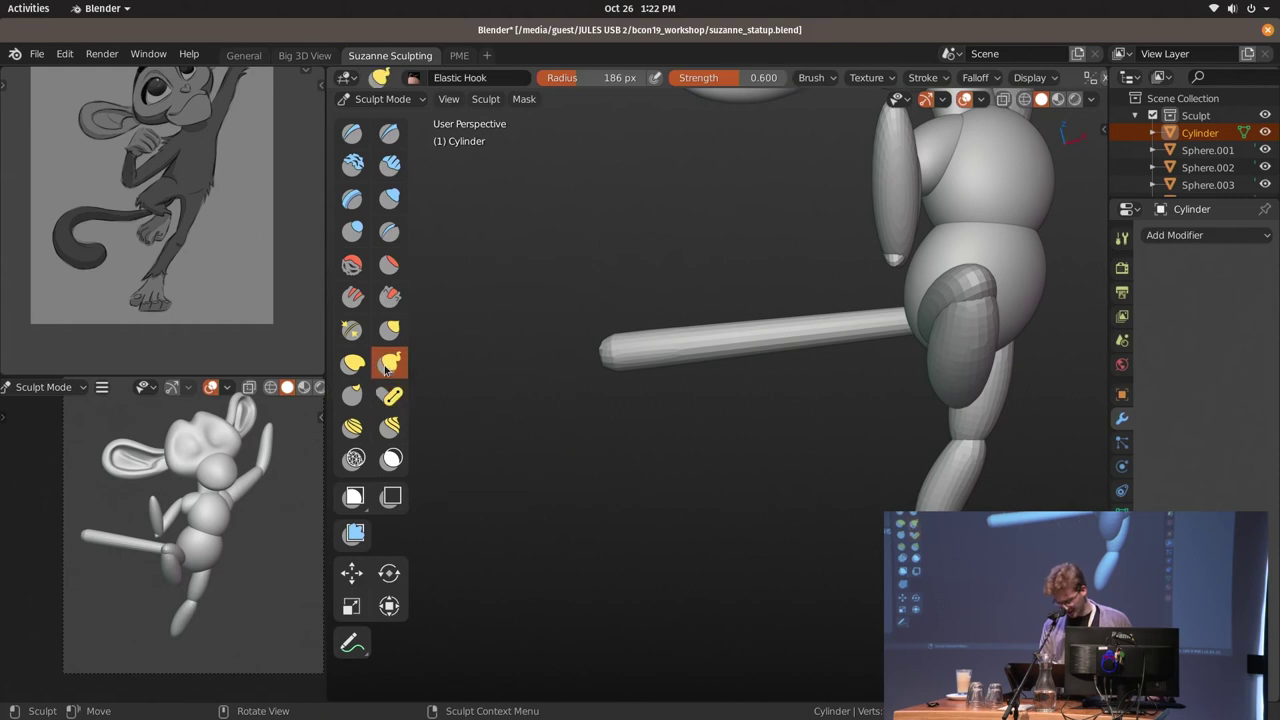
pyautogui.click(812, 78)
pyautogui.moveTo(956, 185); pyautogui.dragTo(968, 185)
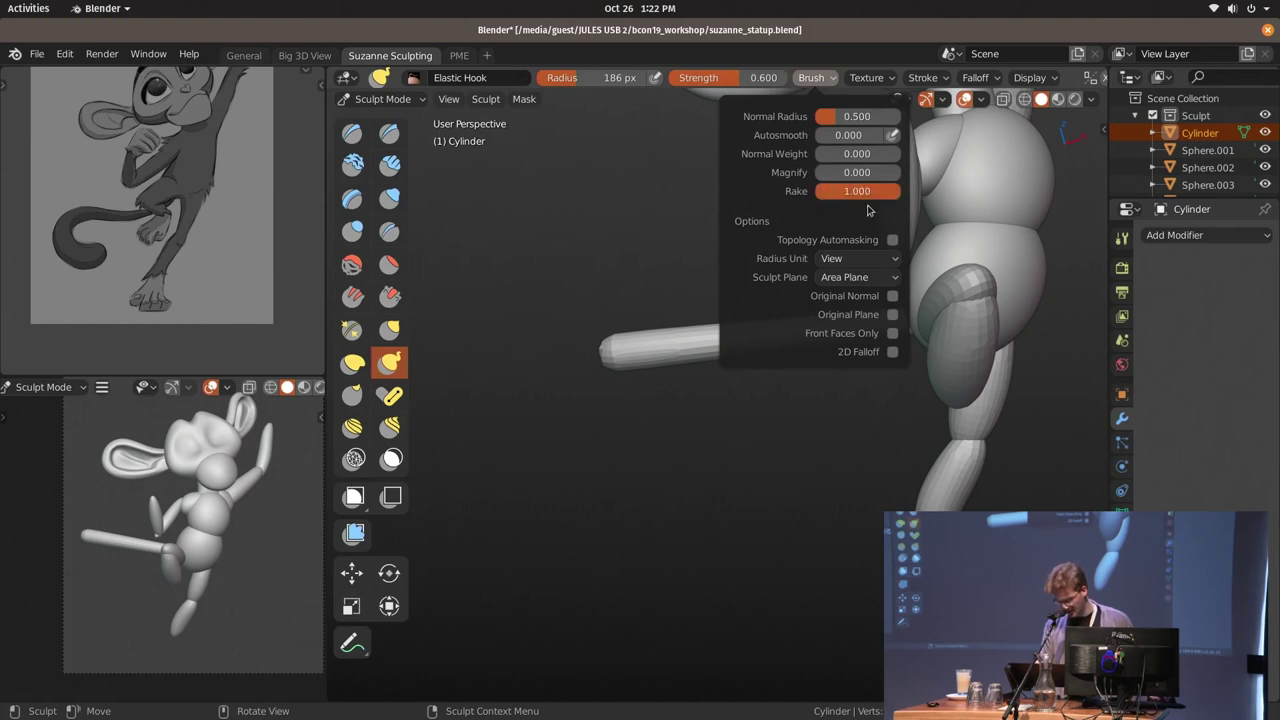
pyautogui.hotkey('ctrl', 'z')
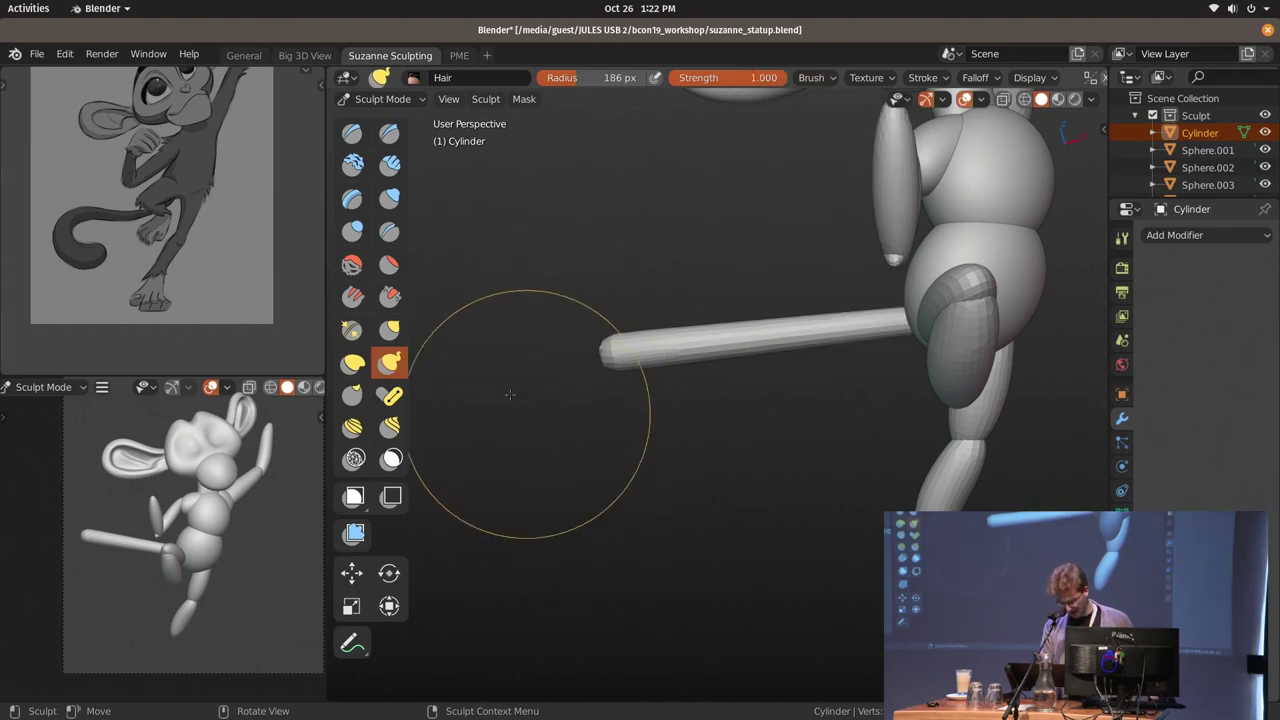
pyautogui.click(390, 396)
pyautogui.click(884, 77)
pyautogui.moveTo(975, 77)
pyautogui.click(993, 112)
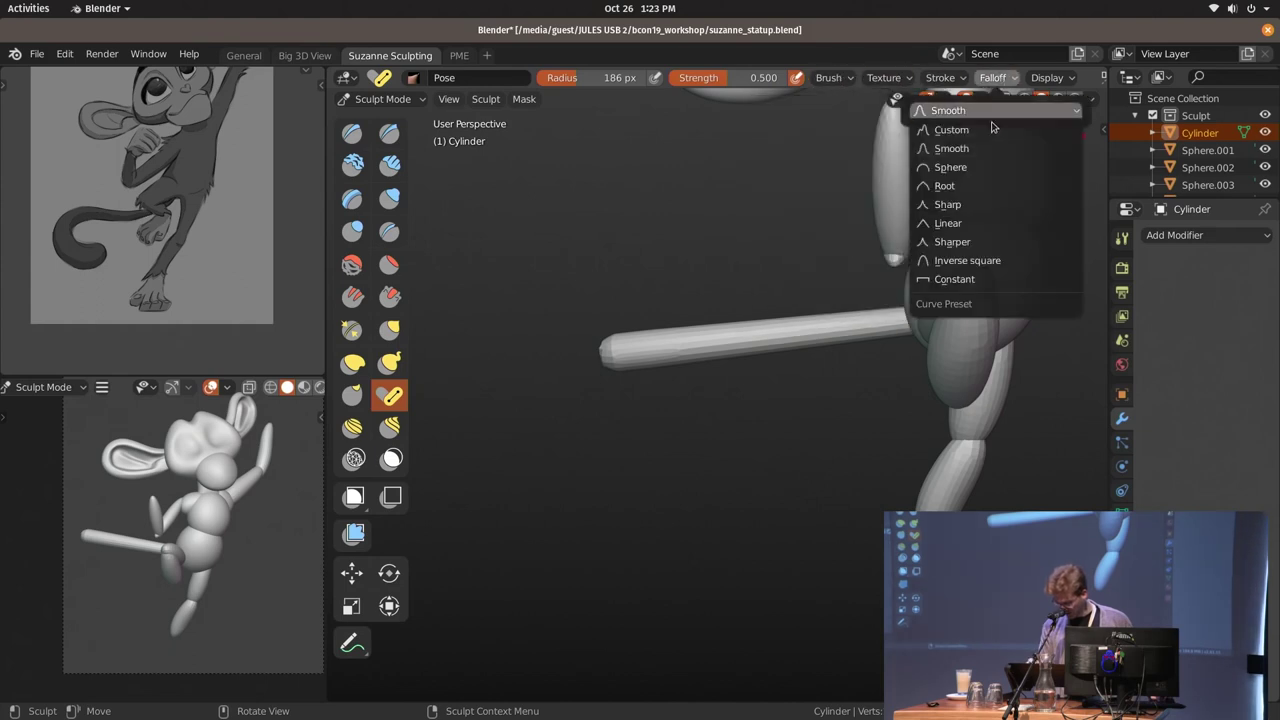
pyautogui.click(965, 205)
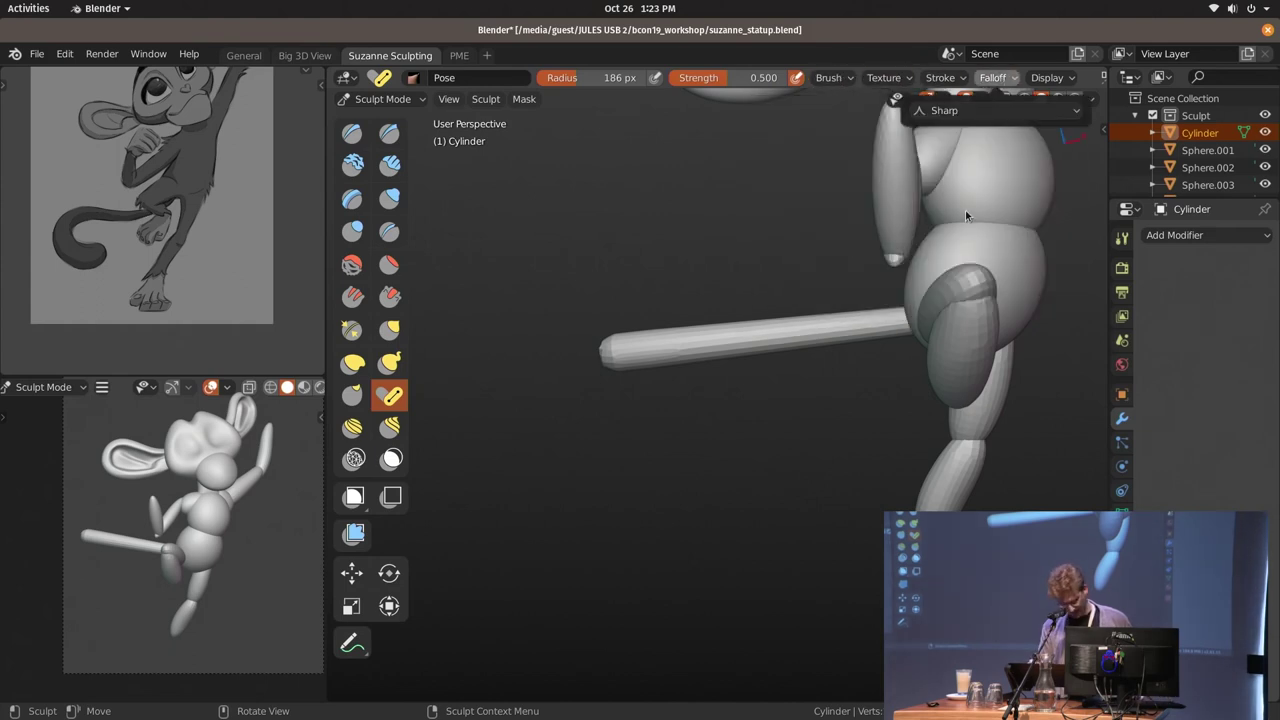
# Set the brush radius to 265 px and view the scene through the camera
pyautogui.press('f')
pyautogui.click(646, 351)
pyautogui.scroll(3, 172, 495)
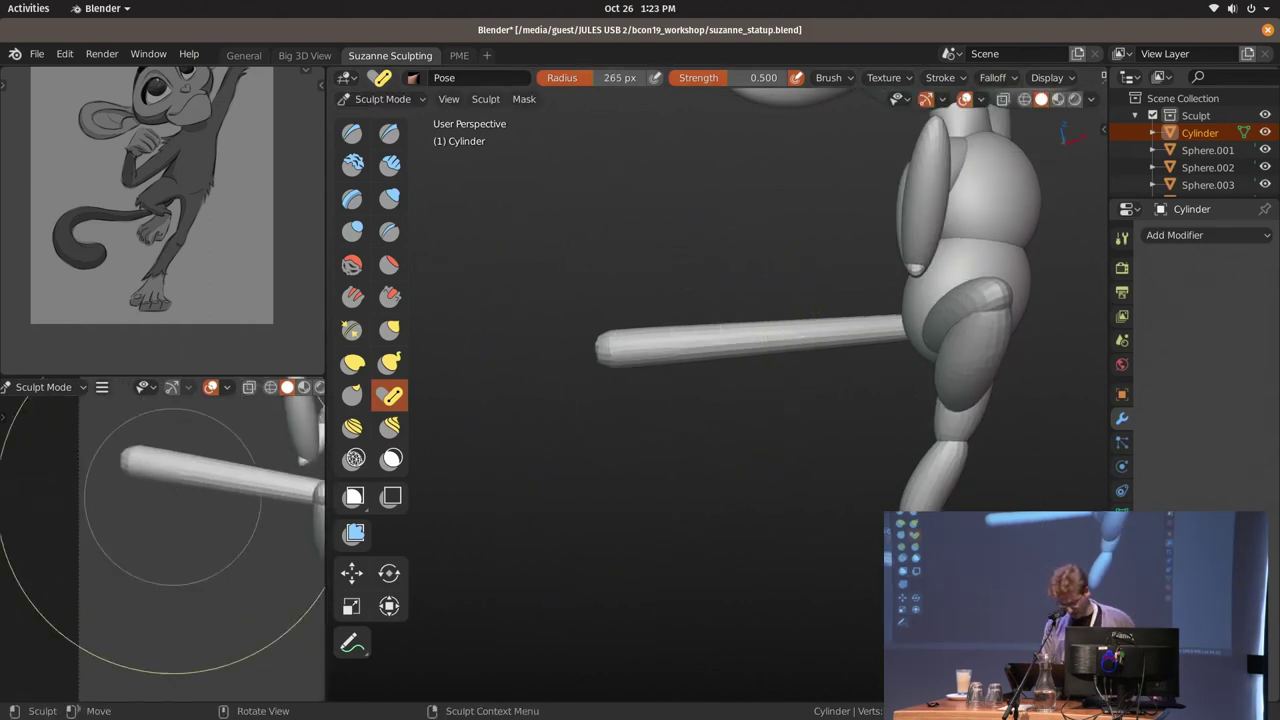
pyautogui.press('`')
pyautogui.click(749, 294)
# Look through the camera in both viewports and show the small view as a silhouette
pyautogui.press('KP_0')
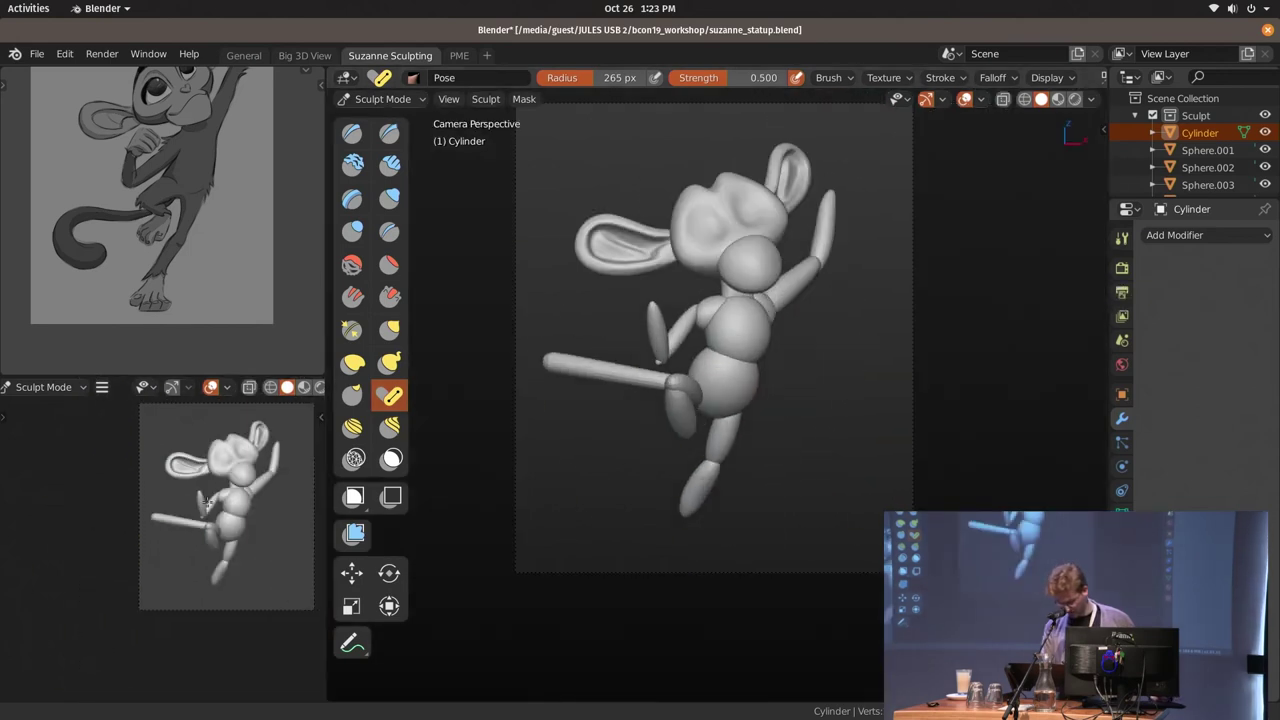
pyautogui.scroll(2, 207, 494)
pyautogui.hotkey('shift', 'z')
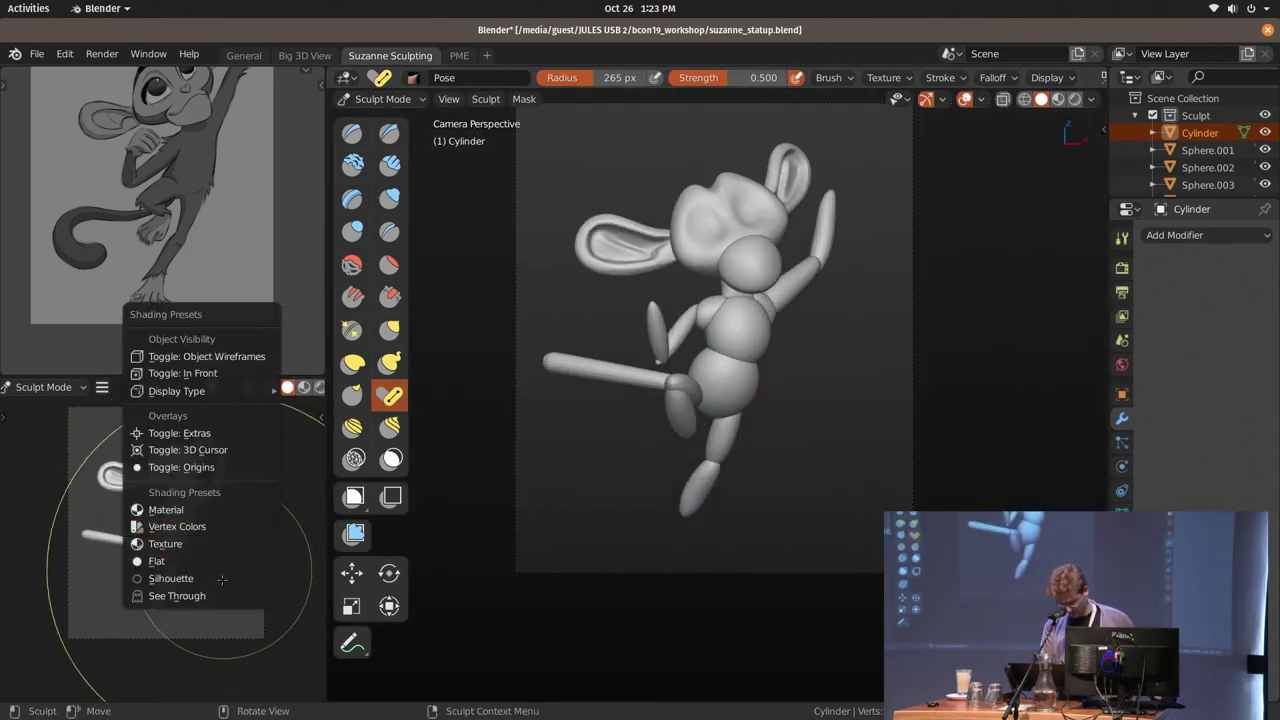
pyautogui.click(222, 579)
# Shrink the Pose brush from 223 to about 152 px and bend the cylinder down-left
pyautogui.scroll(2, 663, 343)
pyautogui.press('f')
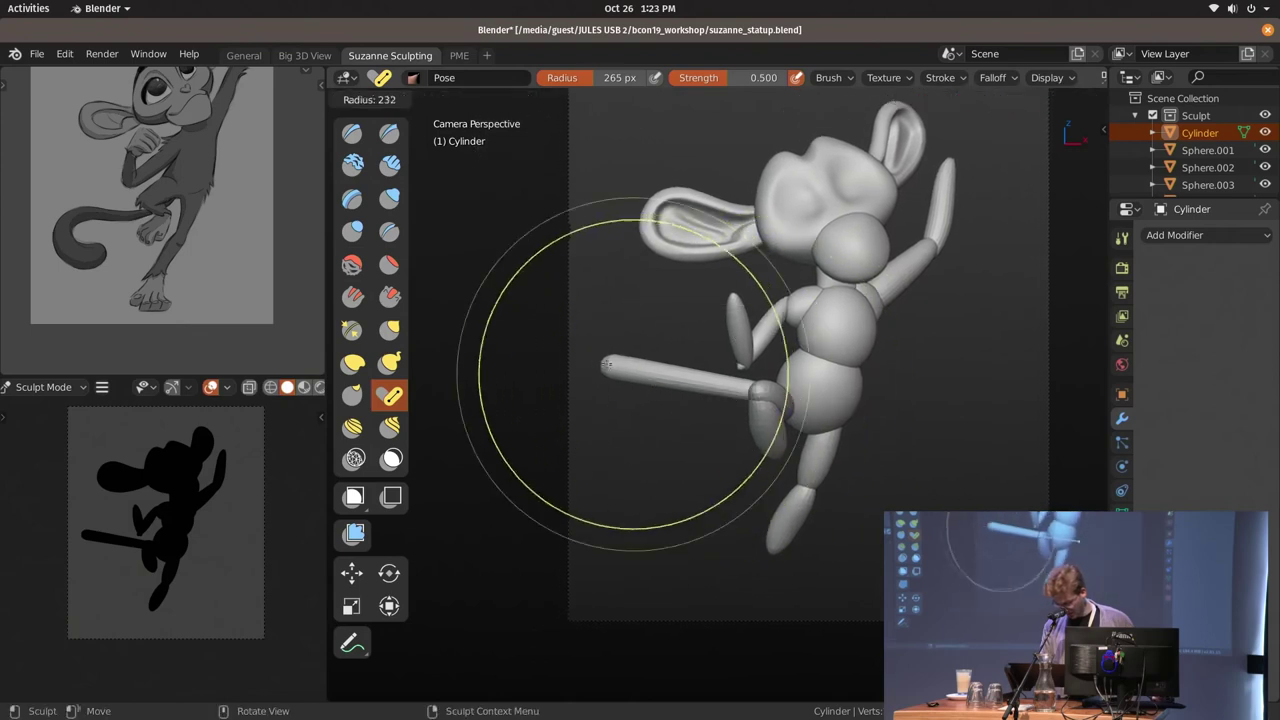
pyautogui.click(605, 365)
pyautogui.scroll(1, 610, 375)
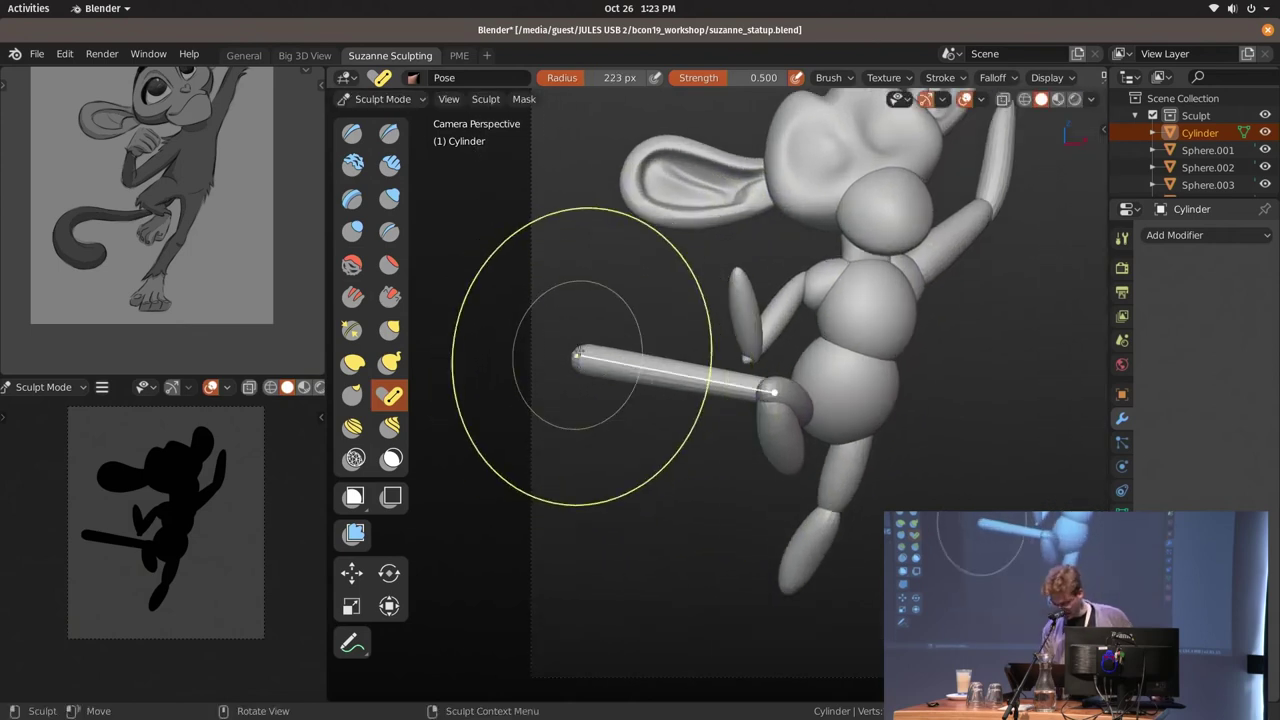
pyautogui.press('f')
pyautogui.click(557, 405)
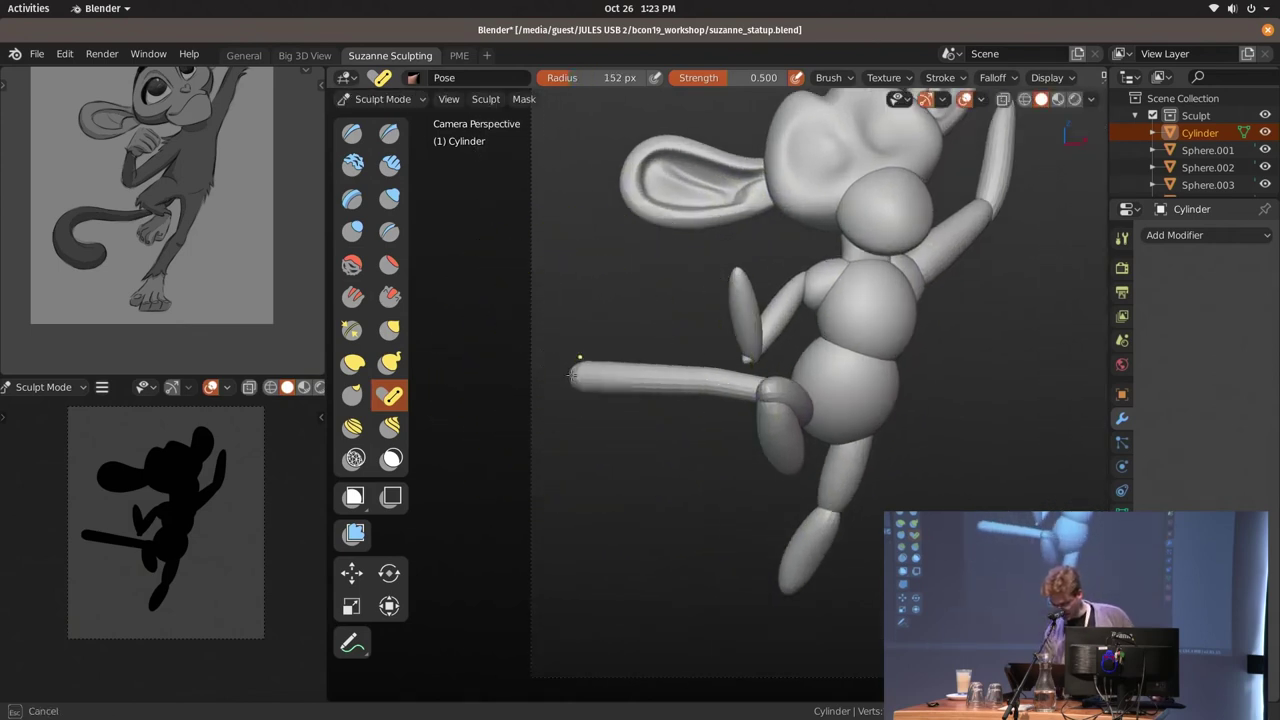
pyautogui.click(575, 395)
pyautogui.moveTo(572, 400)
pyautogui.mouseDown()
pyautogui.moveTo(600, 450)
pyautogui.moveTo(650, 475)
pyautogui.moveTo(672, 470)
pyautogui.mouseUp()
# Resize the brush much smaller, then progressively larger again for further tail bending
pyautogui.press('f')
pyautogui.click(617, 449)
pyautogui.press('f')
pyautogui.click(666, 472)
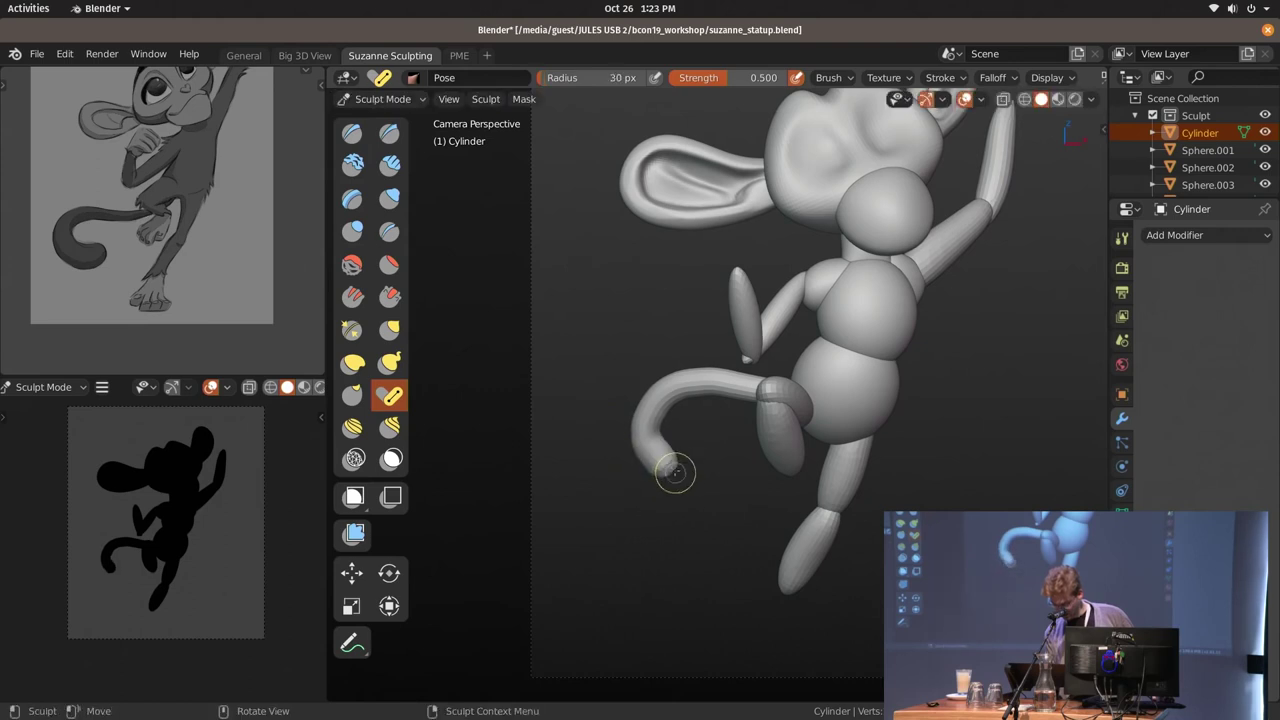
pyautogui.press('f')
pyautogui.click(775, 390)
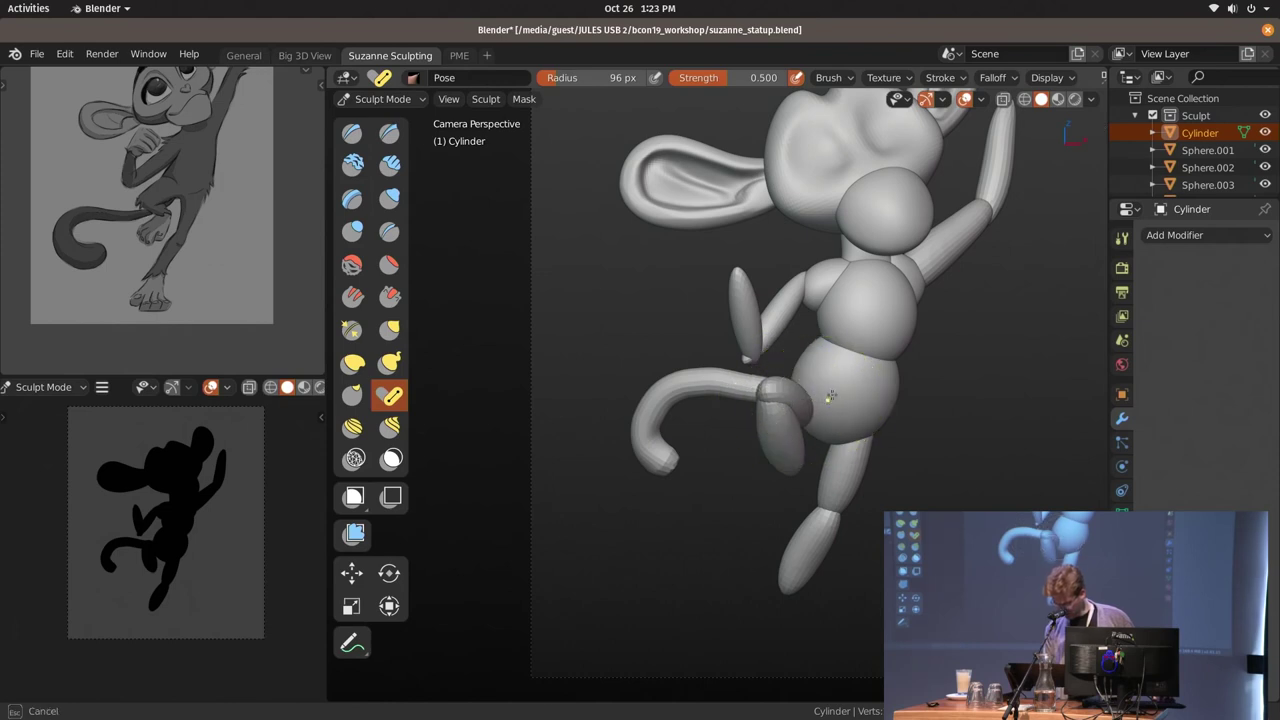
# Pull the tail tip out with Snake Hook, then apply the tail's scale and rotation
pyautogui.press('k')
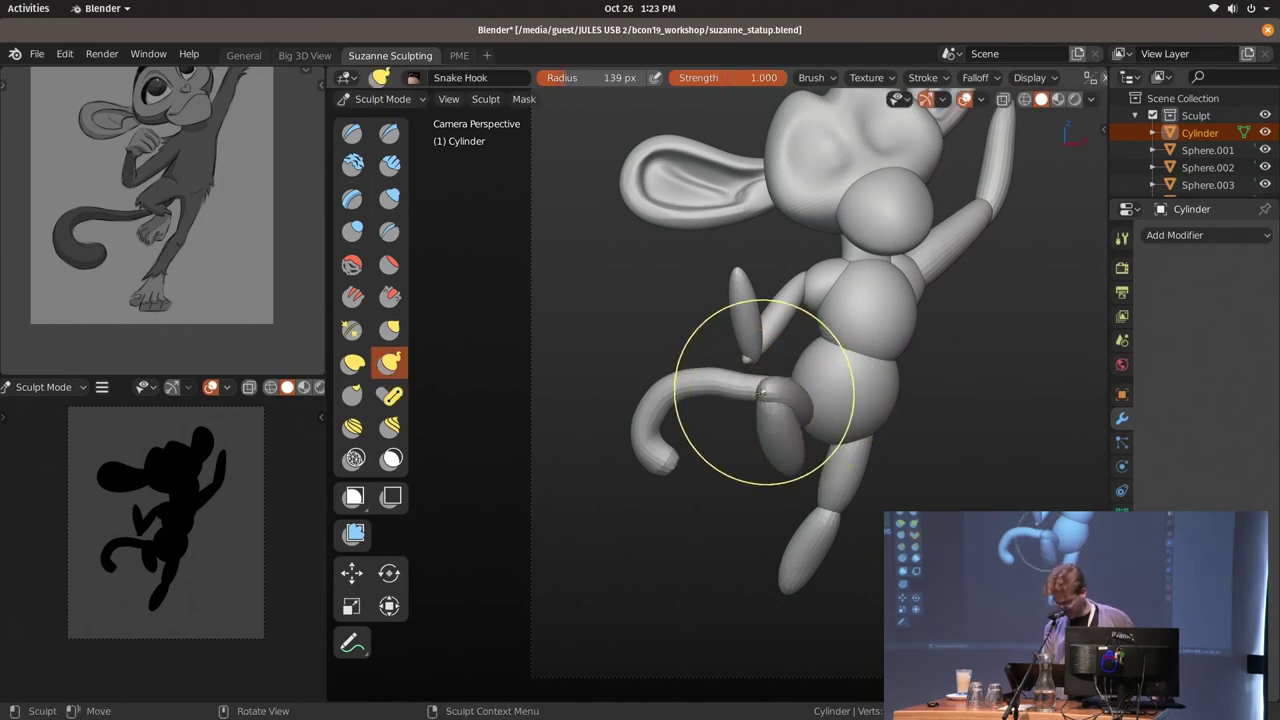
pyautogui.moveTo(763, 391); pyautogui.dragTo(776, 390)
pyautogui.hotkey('ctrl', 'Tab')
pyautogui.click(663, 394)
pyautogui.hotkey('ctrl', 'a')
pyautogui.click(757, 393)
pyautogui.hotkey('ctrl', 'a')
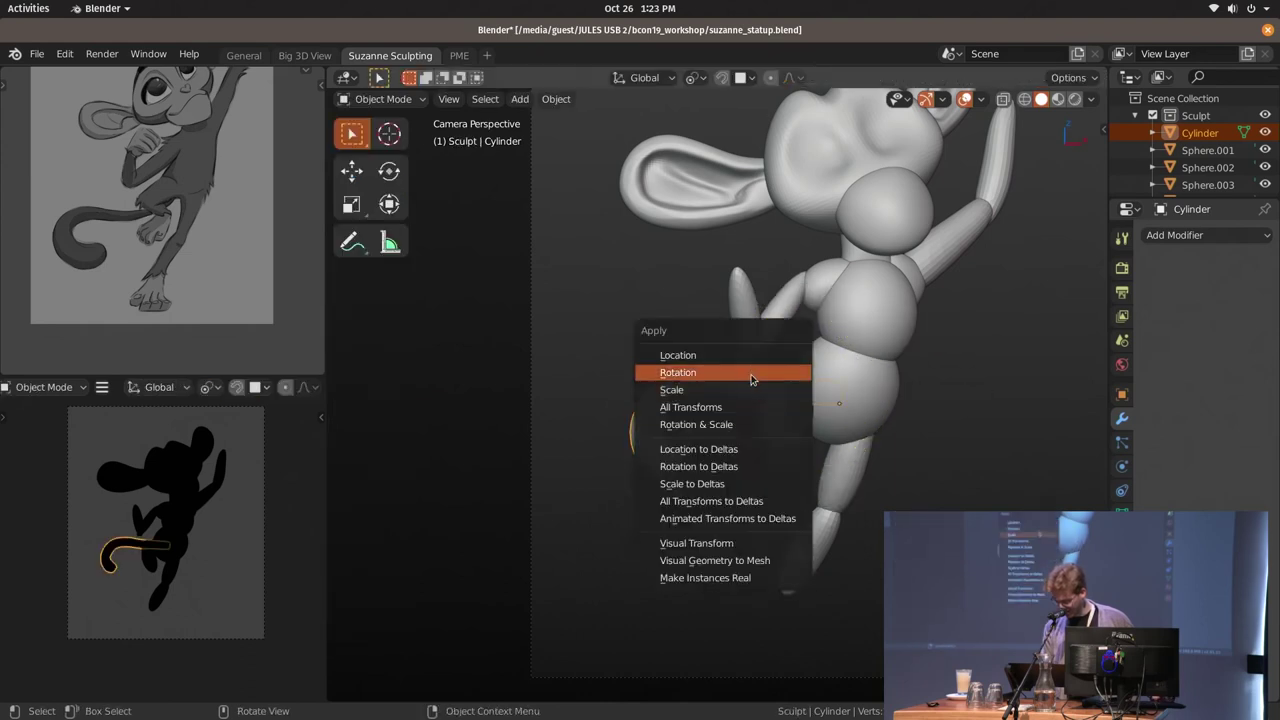
pyautogui.click(752, 375)
# Reshape the tail tip with Snake Hook, trying a slightly larger Pose brush in between
pyautogui.hotkey('ctrl', 'Tab')
pyautogui.moveTo(763, 391); pyautogui.dragTo(792, 388)
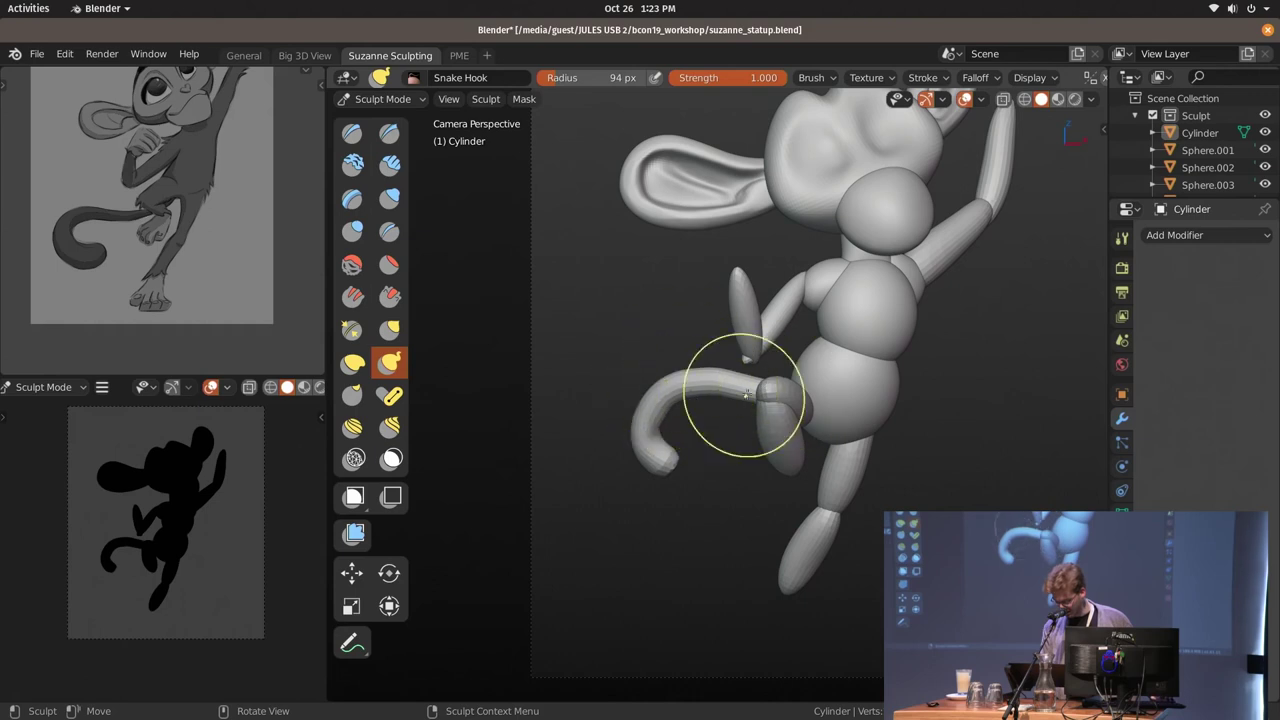
pyautogui.keyDown('shift'); pyautogui.moveTo(746, 395); pyautogui.dragTo(715, 420, button='middle'); pyautogui.keyUp('shift')
pyautogui.click(391, 396)
pyautogui.scroll(1, 705, 478)
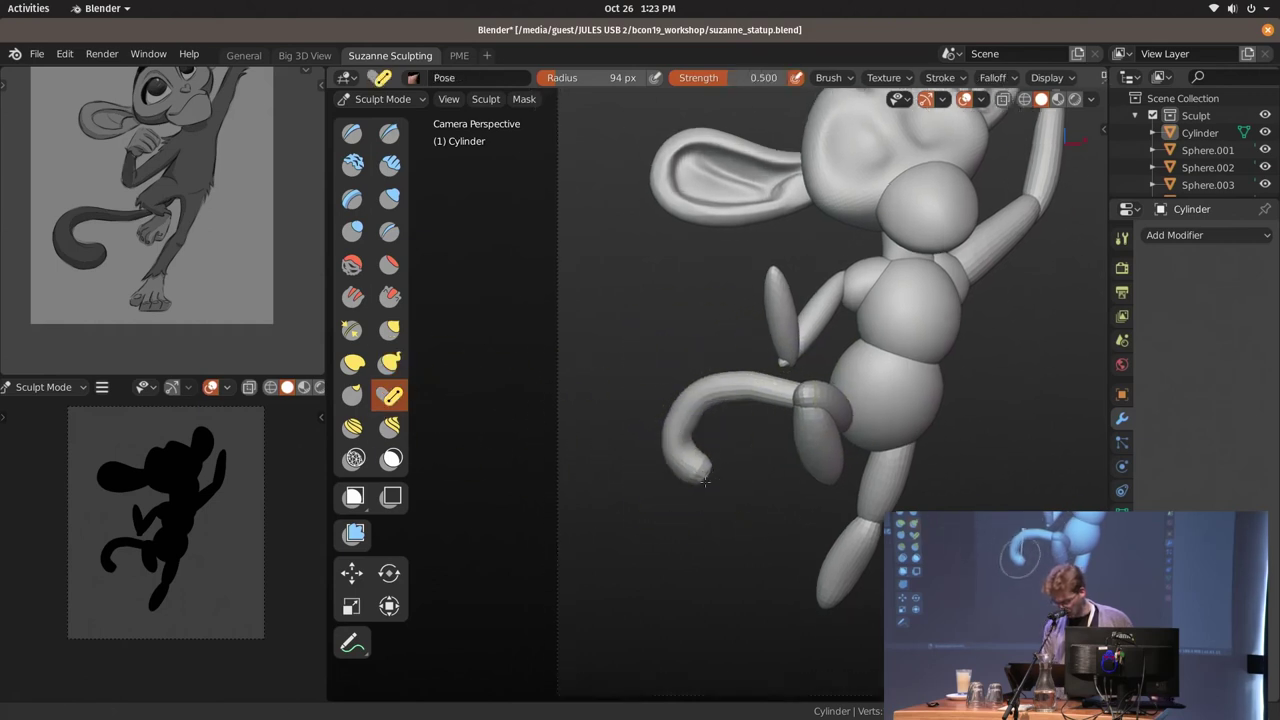
pyautogui.scroll(1, 700, 476)
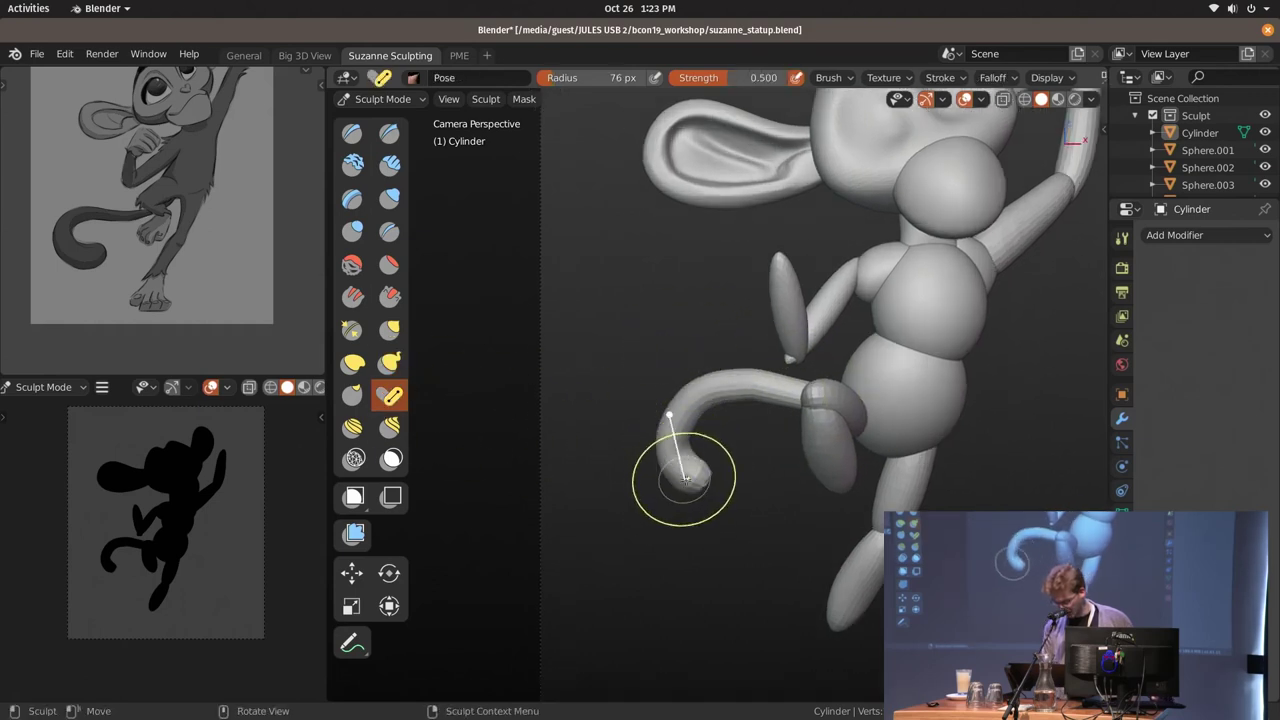
pyautogui.press(']')
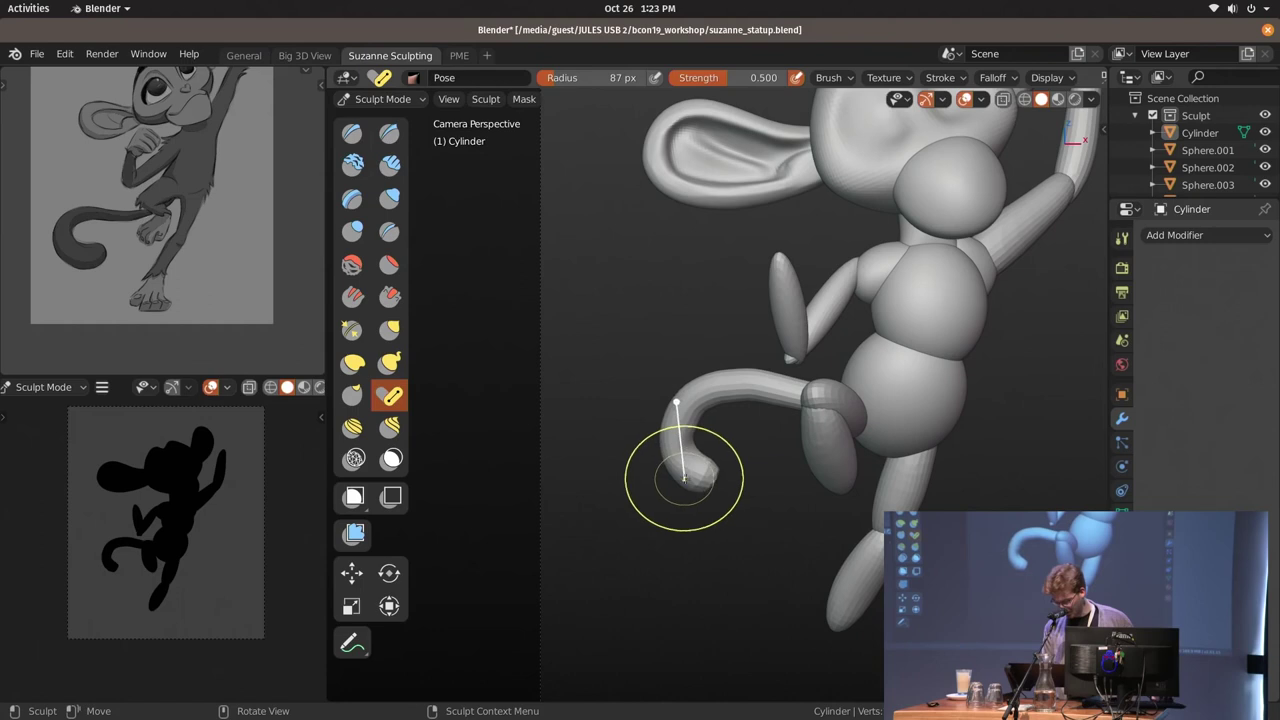
pyautogui.click(391, 363)
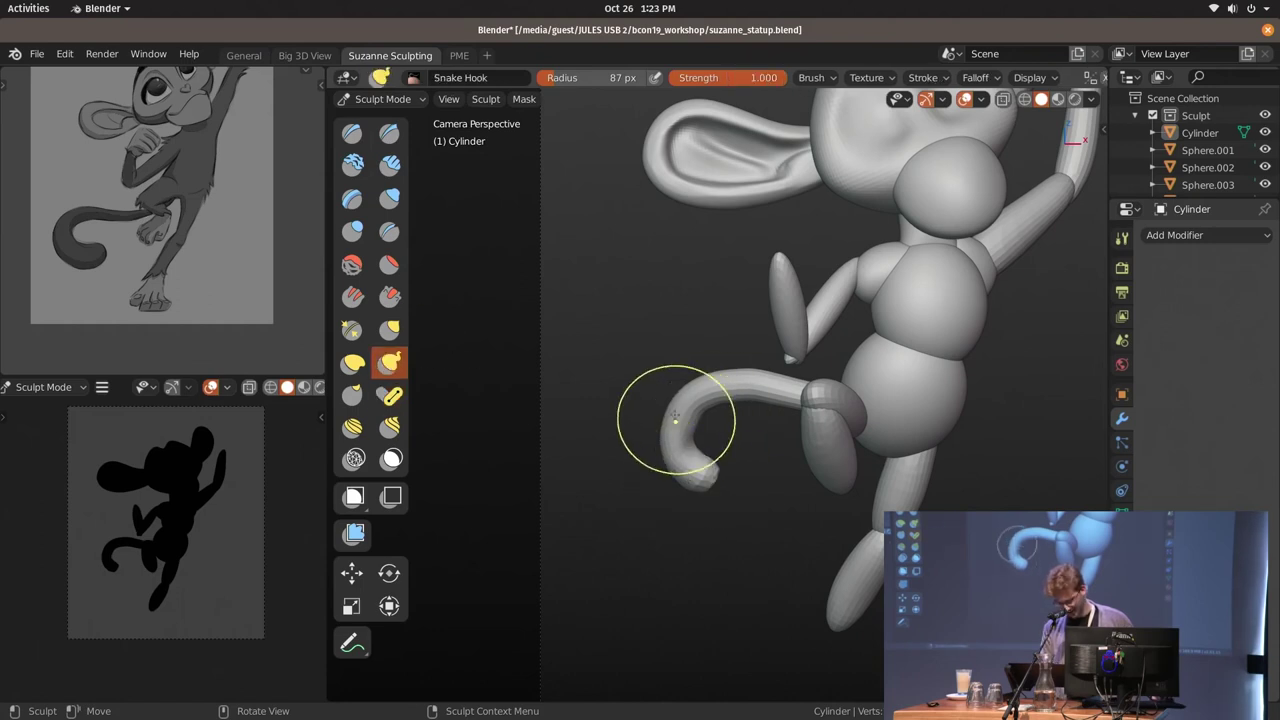
pyautogui.press('f')
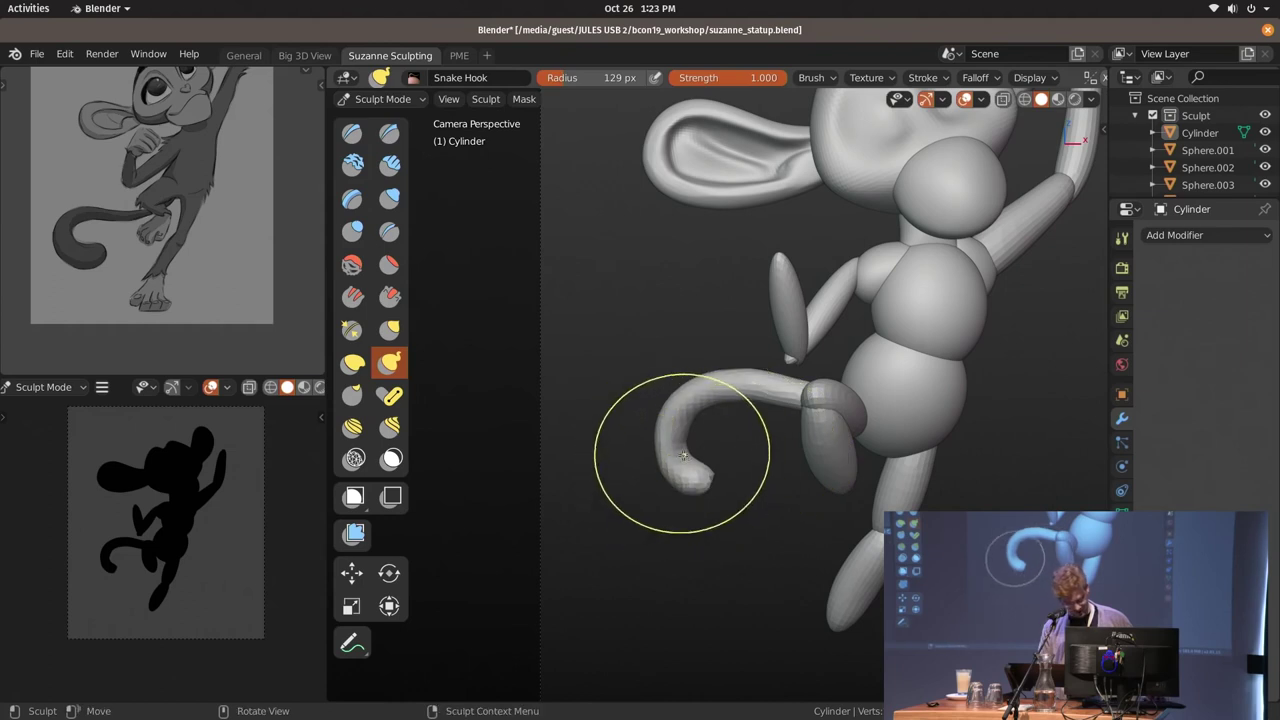
# Thicken the tail tip with Inflate and pull it down and right with Snake Hook
pyautogui.press('i')
pyautogui.press('f')
pyautogui.moveTo(685, 423); pyautogui.dragTo(672, 461)
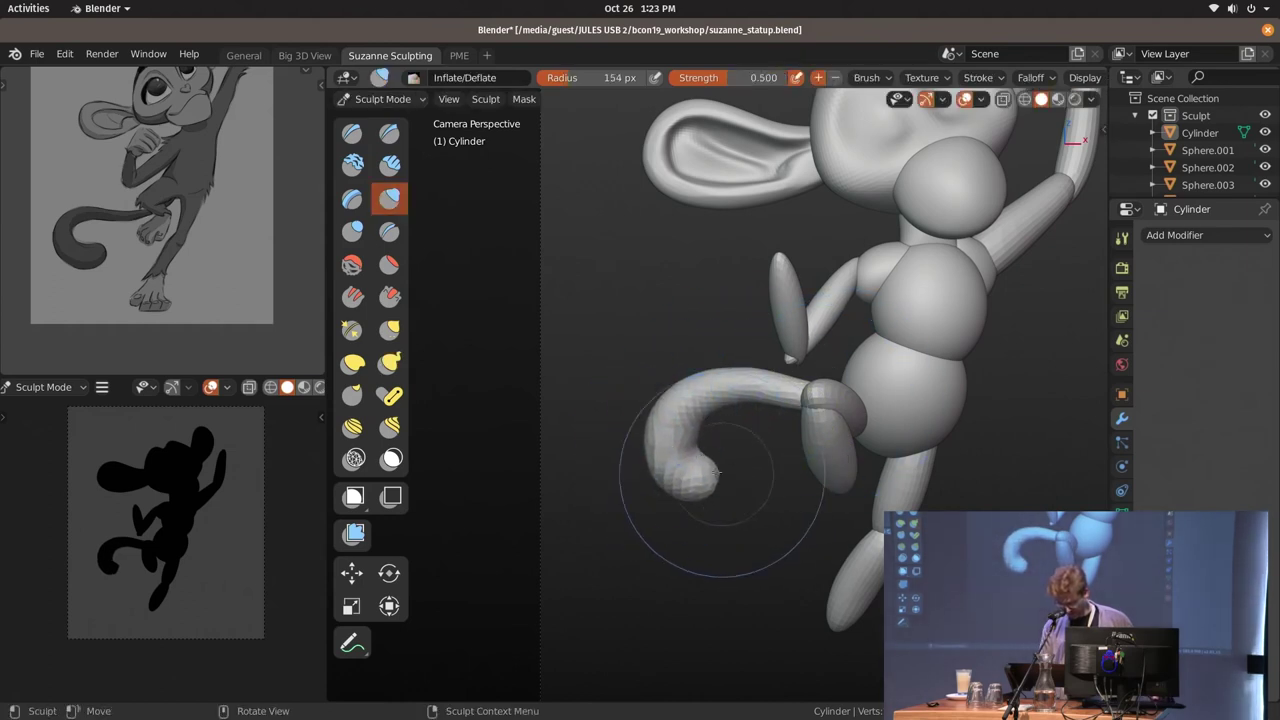
pyautogui.press('k')
pyautogui.moveTo(705, 478)
pyautogui.mouseDown()
pyautogui.moveTo(723, 488)
pyautogui.moveTo(673, 452)
pyautogui.mouseUp()
pyautogui.click(690, 460)
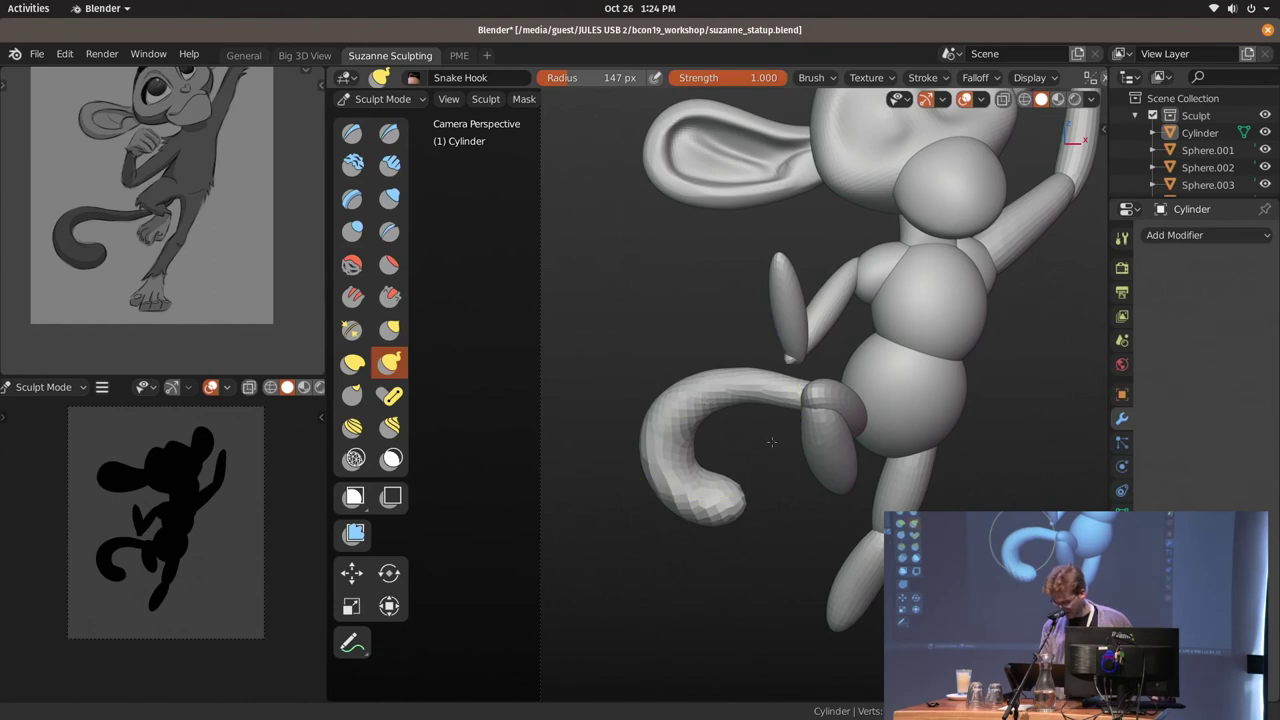
# Return to Object Mode and reframe the view of the figure
pyautogui.moveTo(771, 442); pyautogui.dragTo(885, 428, button='middle')
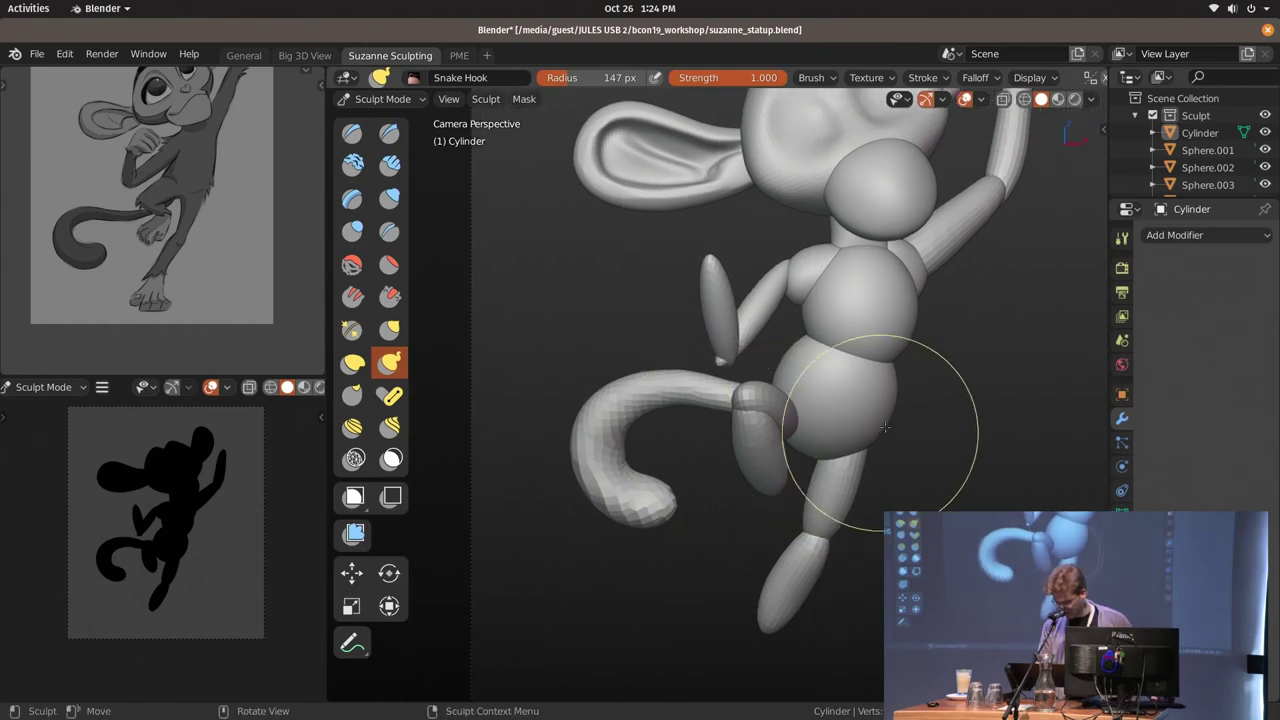
pyautogui.hotkey('ctrl', 'Tab')
pyautogui.click(640, 397)
pyautogui.moveTo(910, 430)
pyautogui.keyDown('shift'); pyautogui.mouseDown(button='middle')
pyautogui.moveTo(840, 418)
pyautogui.moveTo(722, 432)
pyautogui.mouseUp(button='middle'); pyautogui.keyUp('shift')
# Shrink the brush, then select the belly sphere and resume sculpting on it
pyautogui.hotkey('ctrl', 'Tab')
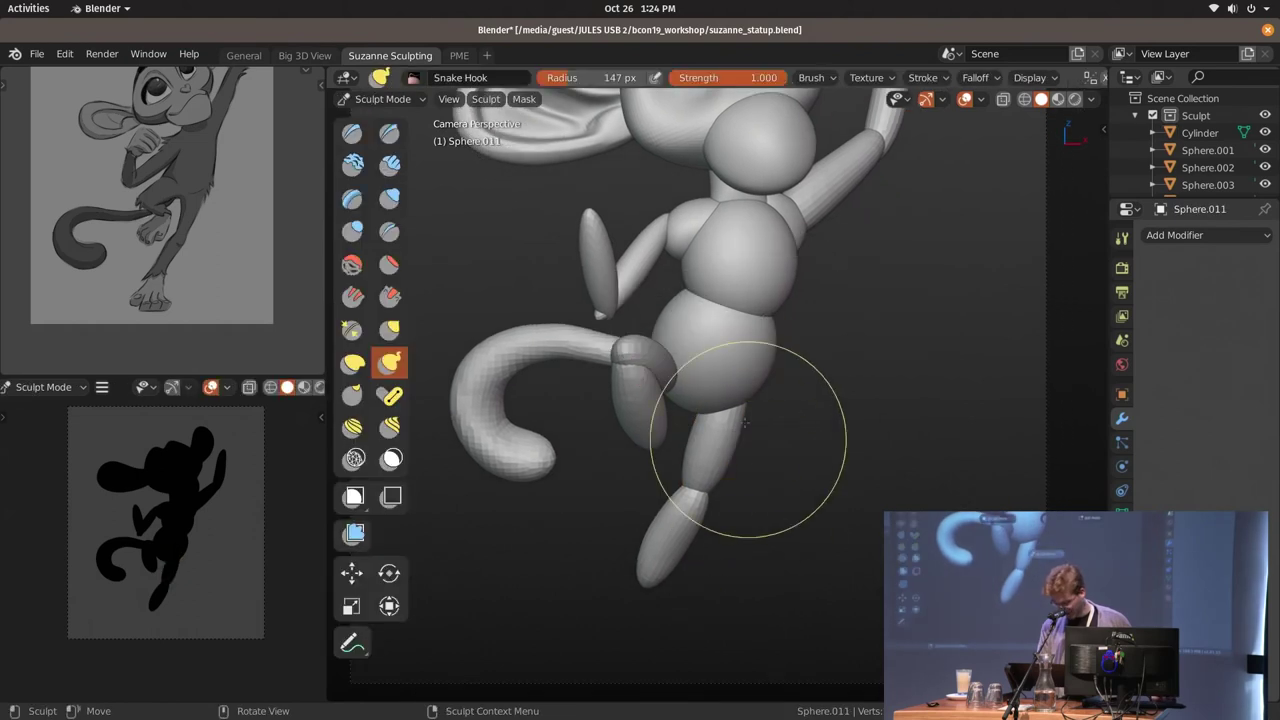
pyautogui.press('f')
pyautogui.click(695, 418)
pyautogui.hotkey('ctrl', 'Tab')
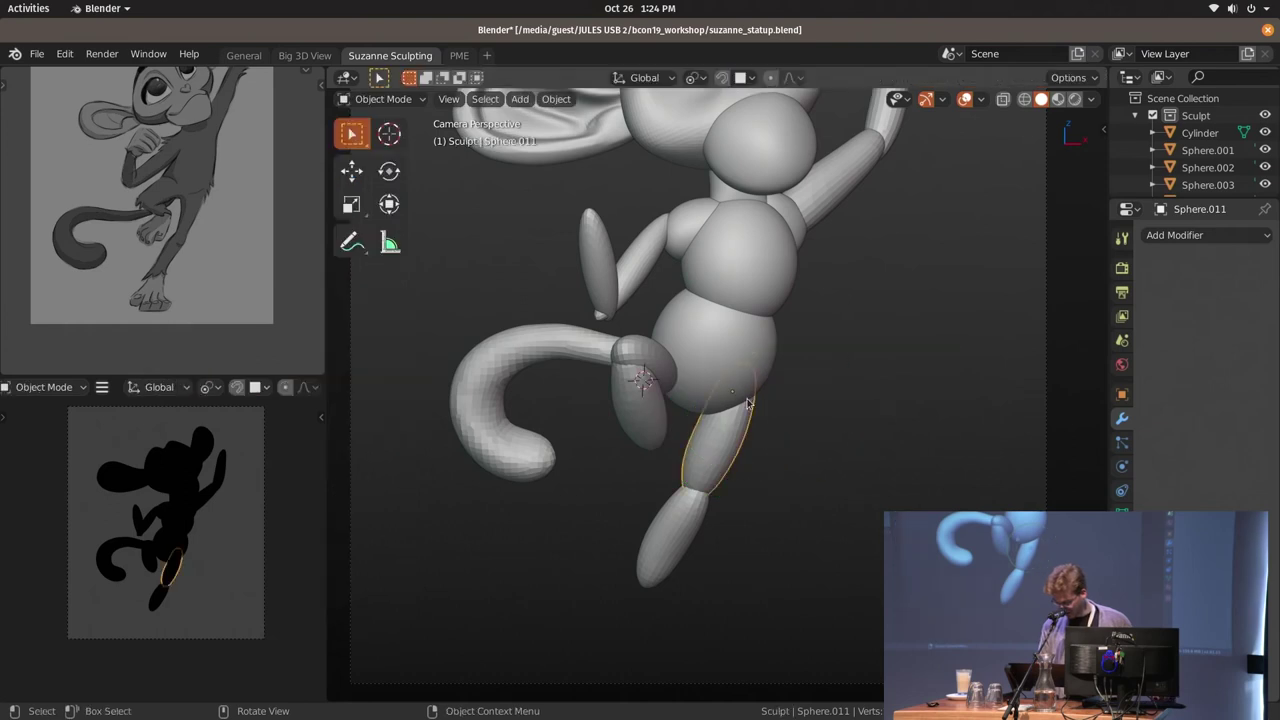
pyautogui.click(759, 400)
pyautogui.hotkey('ctrl', 'Tab')
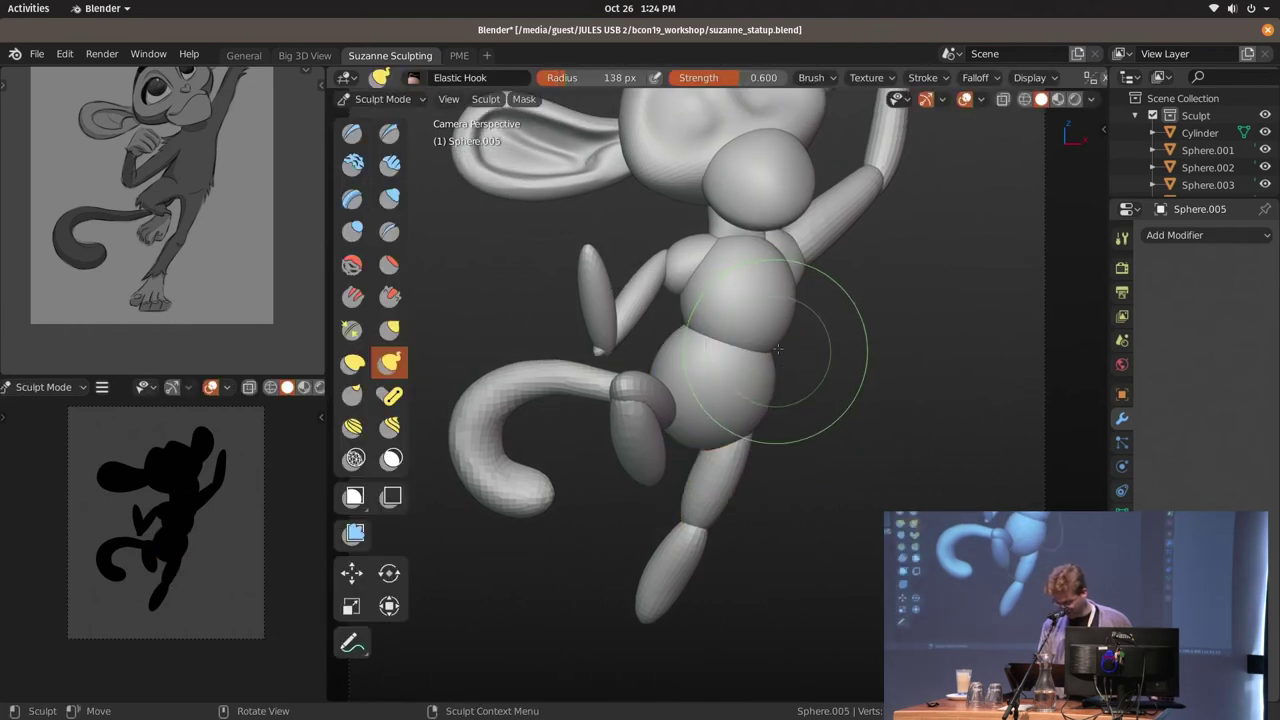
# Leave the camera view and orbit around the belly to inspect it
pyautogui.press('KP_0')
pyautogui.scroll(5, 780, 360)
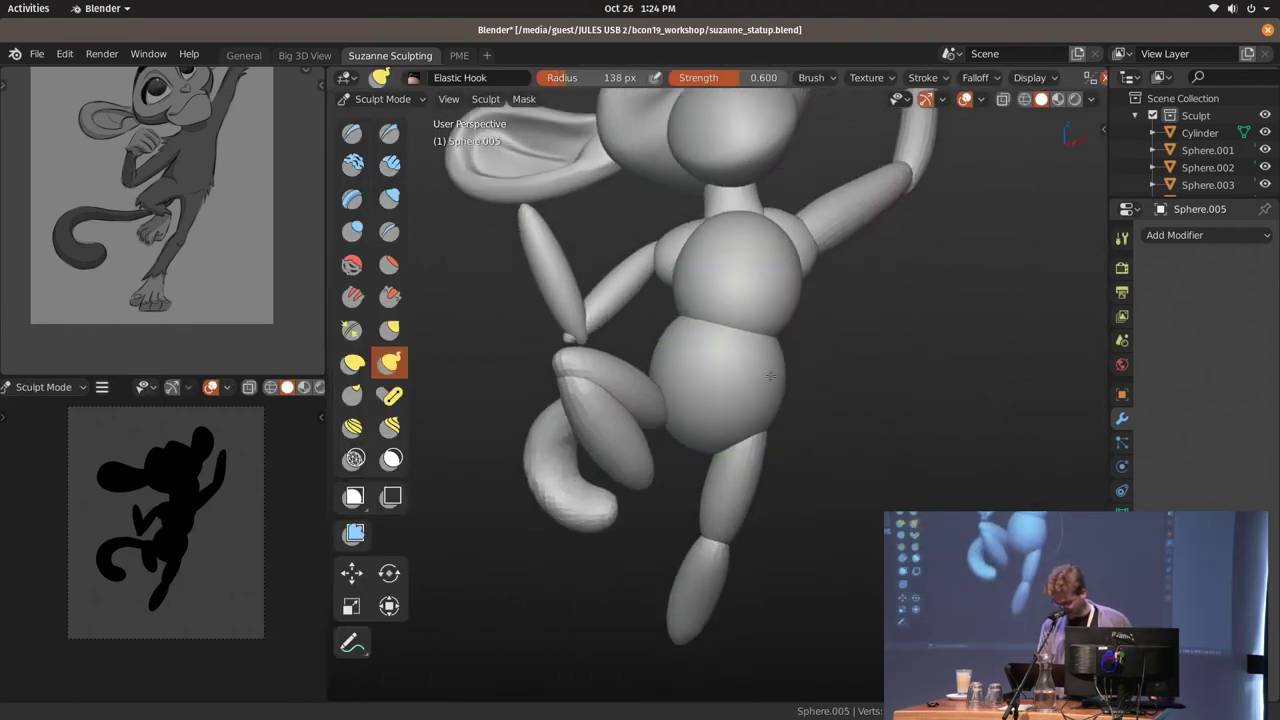
pyautogui.moveTo(780, 360); pyautogui.dragTo(788, 311, button='middle')
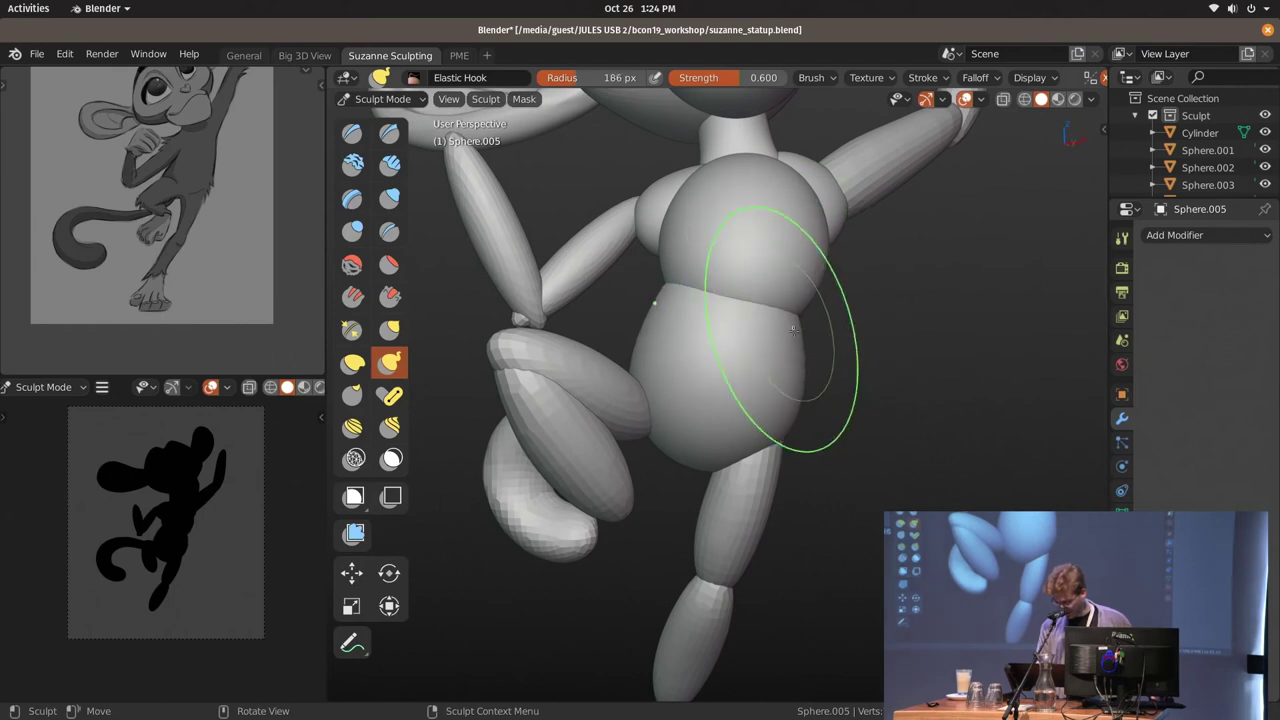
pyautogui.moveTo(797, 392); pyautogui.dragTo(815, 312, button='middle')
pyautogui.hotkey('ctrl', 'Tab')
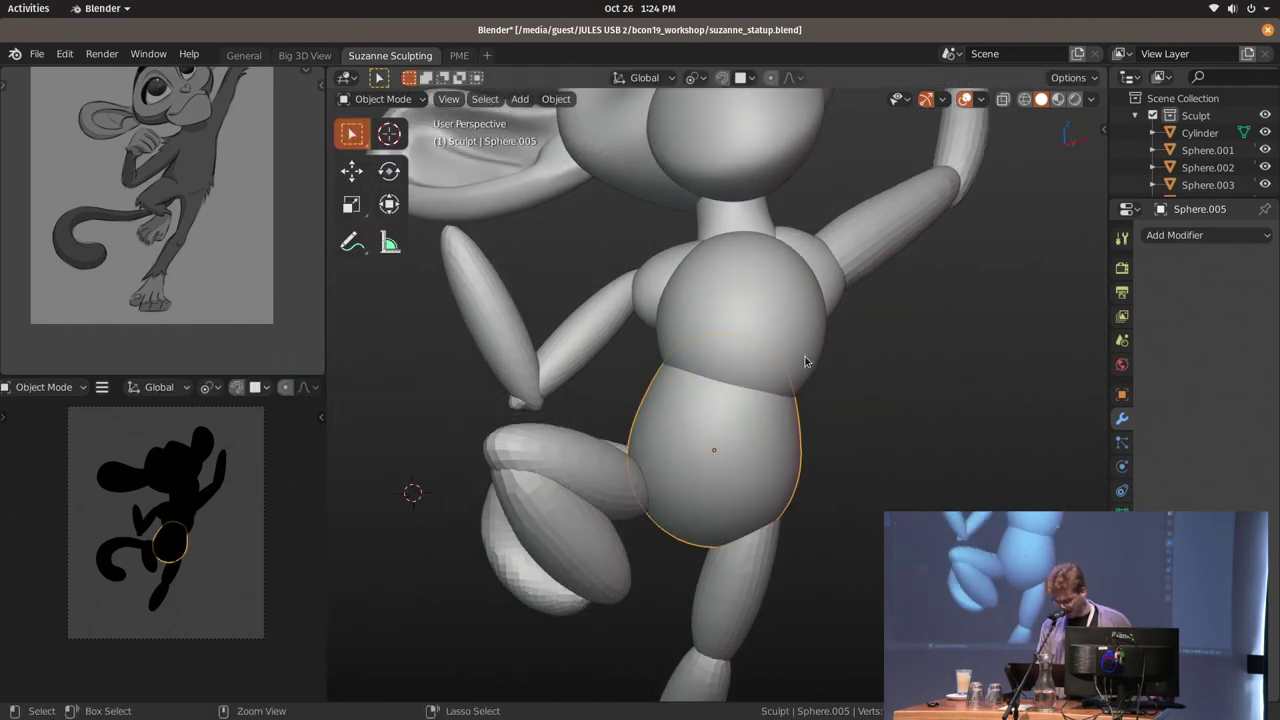
# Select the chest sphere, sculpt on it with an enlarged brush, and orbit around it
pyautogui.hotkey('ctrl', 'Tab')
pyautogui.hotkey('ctrl', 'Tab')
pyautogui.click(809, 281)
pyautogui.hotkey('ctrl', 'Tab')
pyautogui.click(776, 436)
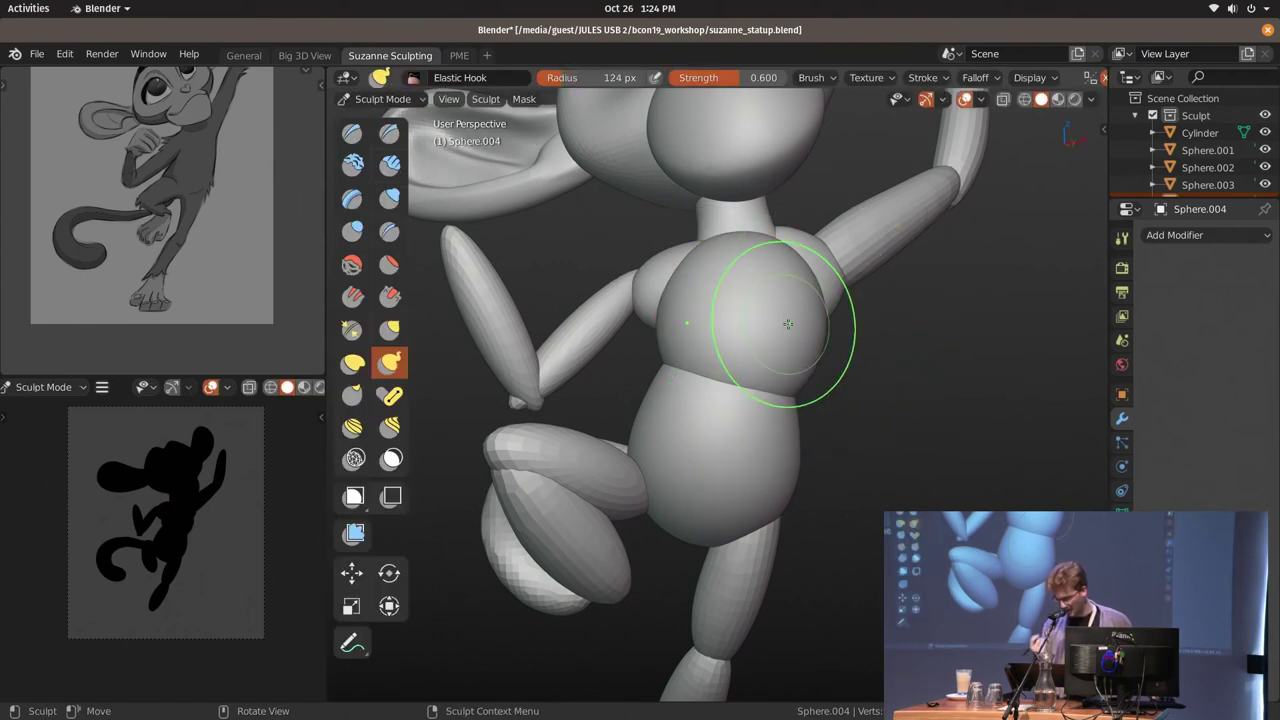
pyautogui.press('f')
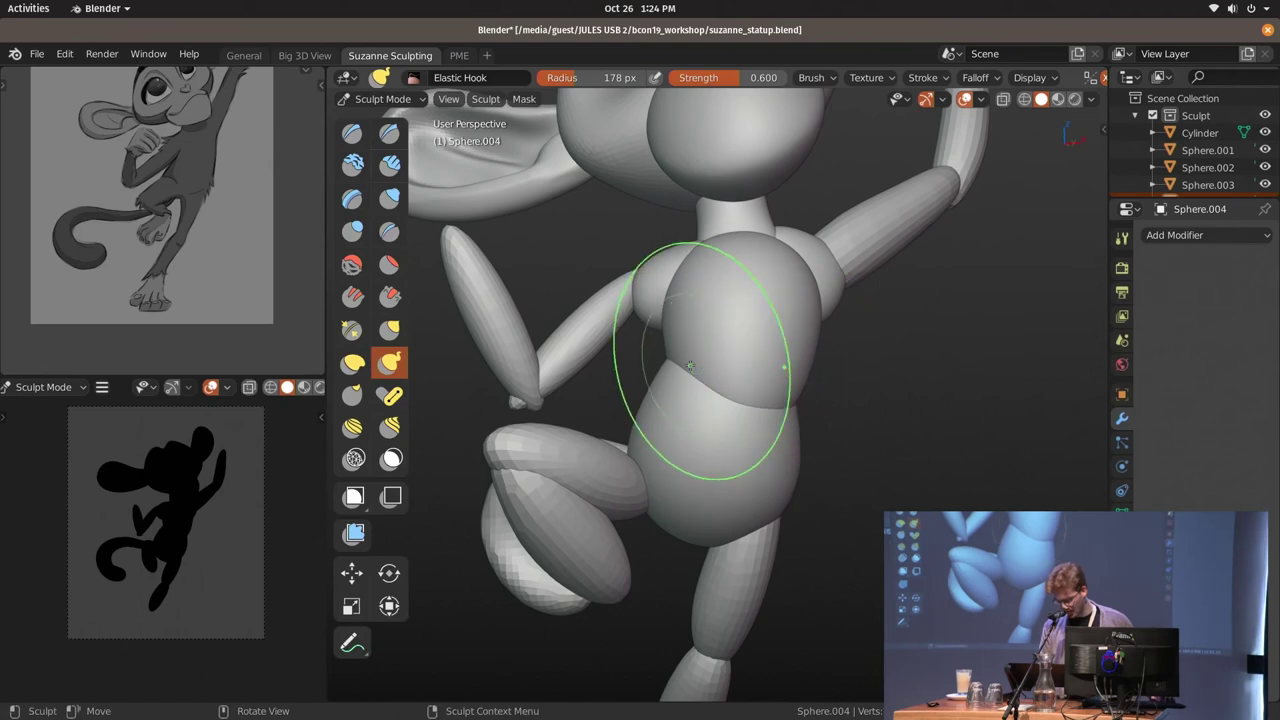
pyautogui.moveTo(792, 313); pyautogui.dragTo(930, 300, button='middle')
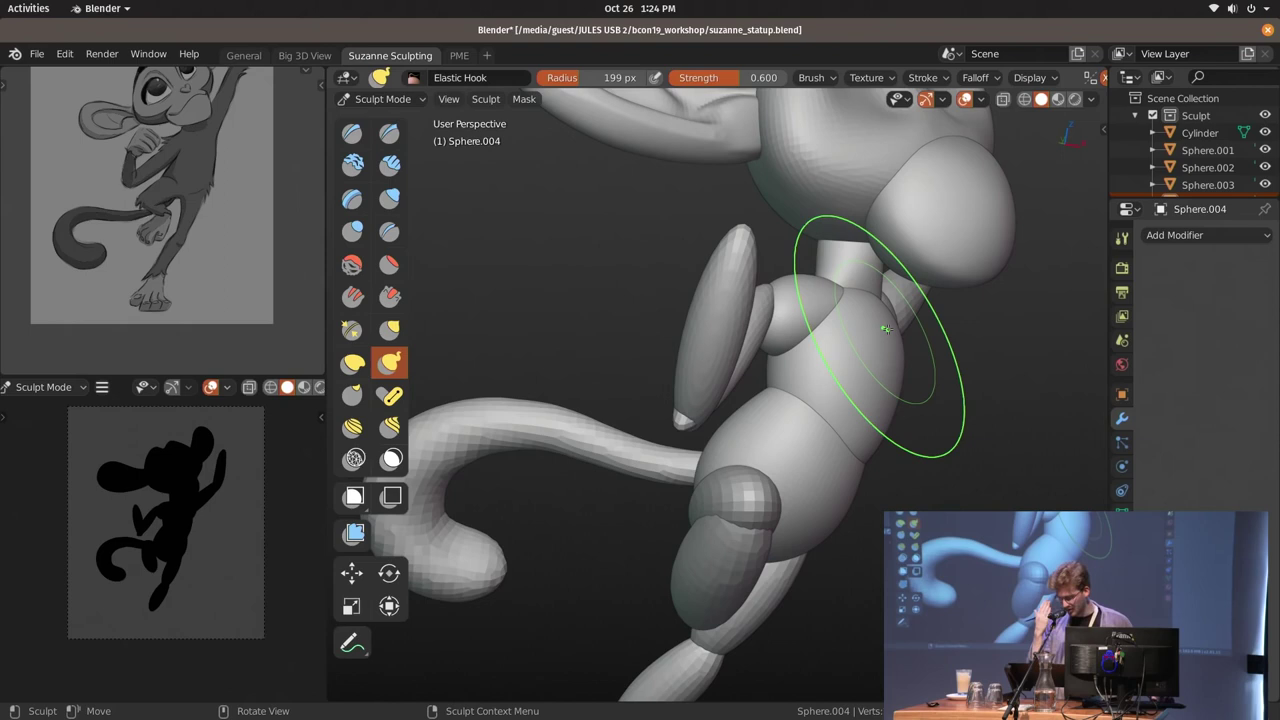
pyautogui.moveTo(885, 329)
pyautogui.mouseDown(button='middle')
pyautogui.moveTo(829, 371)
pyautogui.moveTo(686, 371)
pyautogui.moveTo(922, 364)
pyautogui.mouseUp(button='middle')
# Orbit the whole figure between modes, then try Remesh Smooth and load the basic Draw brush
pyautogui.hotkey('ctrl', 'Tab')
pyautogui.hotkey('ctrl', 'Tab')
pyautogui.moveTo(814, 463); pyautogui.dragTo(864, 363, button='middle')
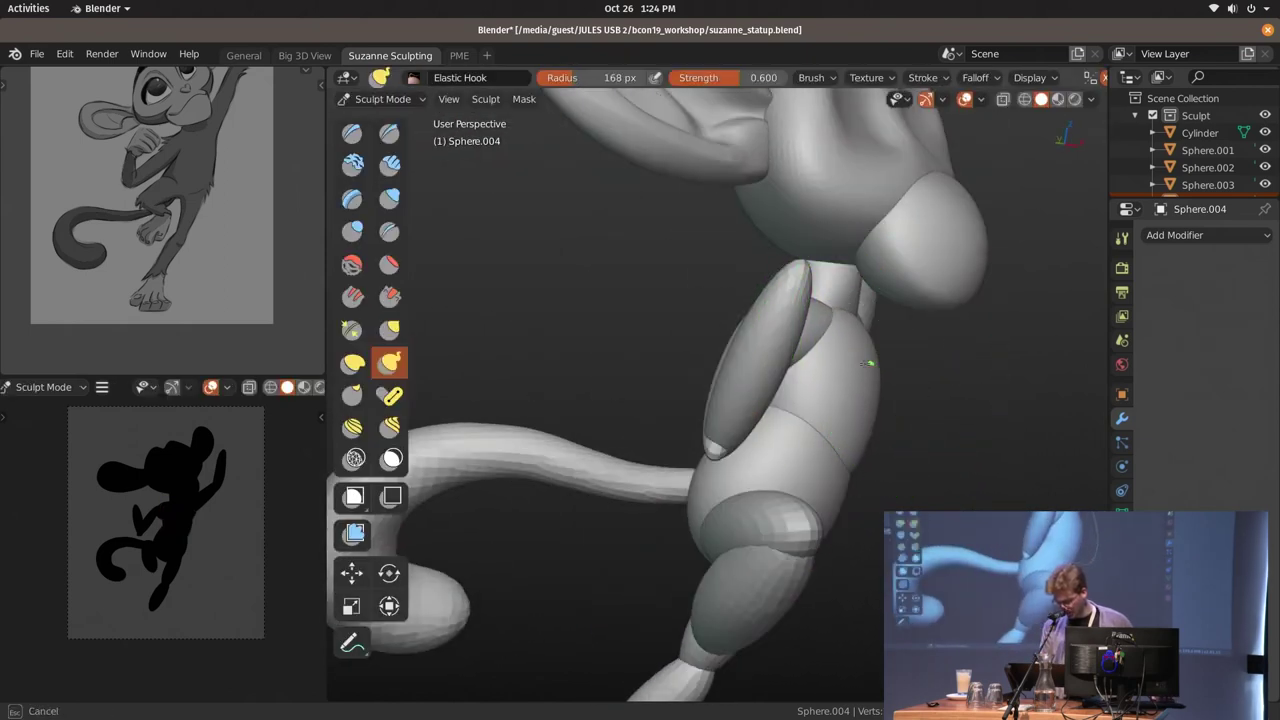
pyautogui.hotkey('ctrl', 'Tab')
pyautogui.moveTo(790, 337); pyautogui.dragTo(708, 300, button='middle')
pyautogui.hotkey('ctrl', 'Tab')
pyautogui.click(636, 477)
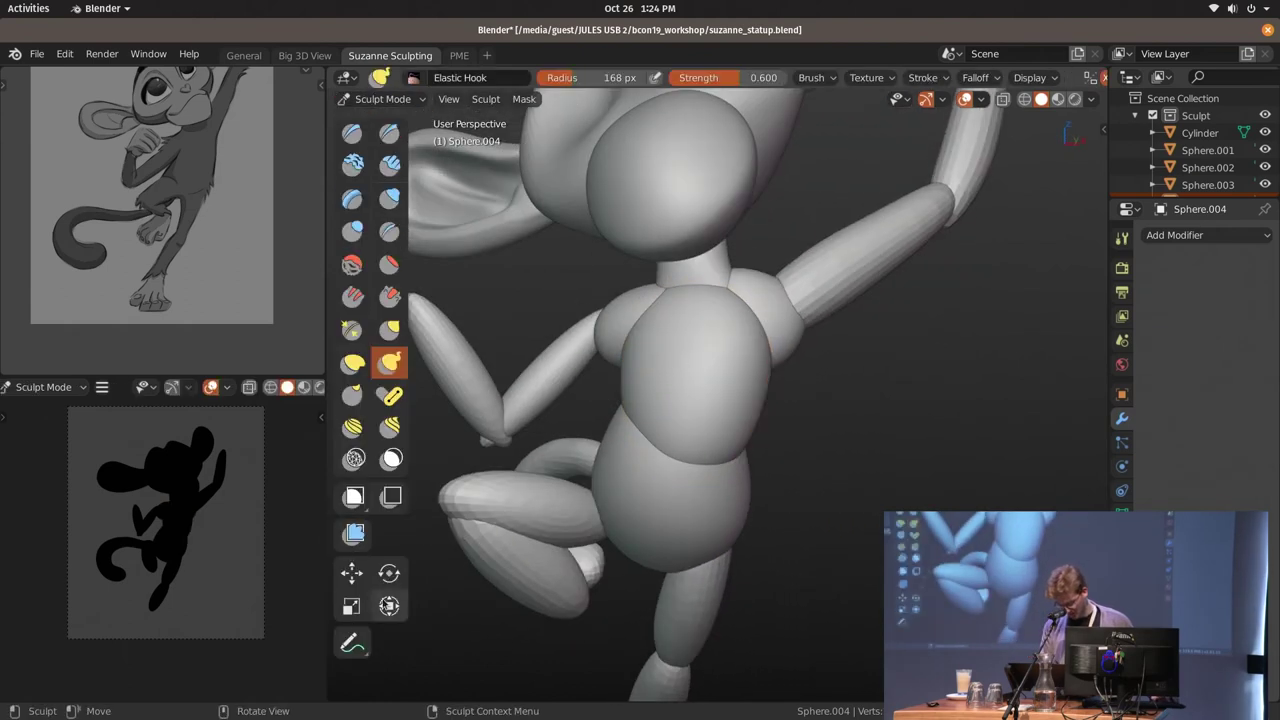
pyautogui.click(355, 458)
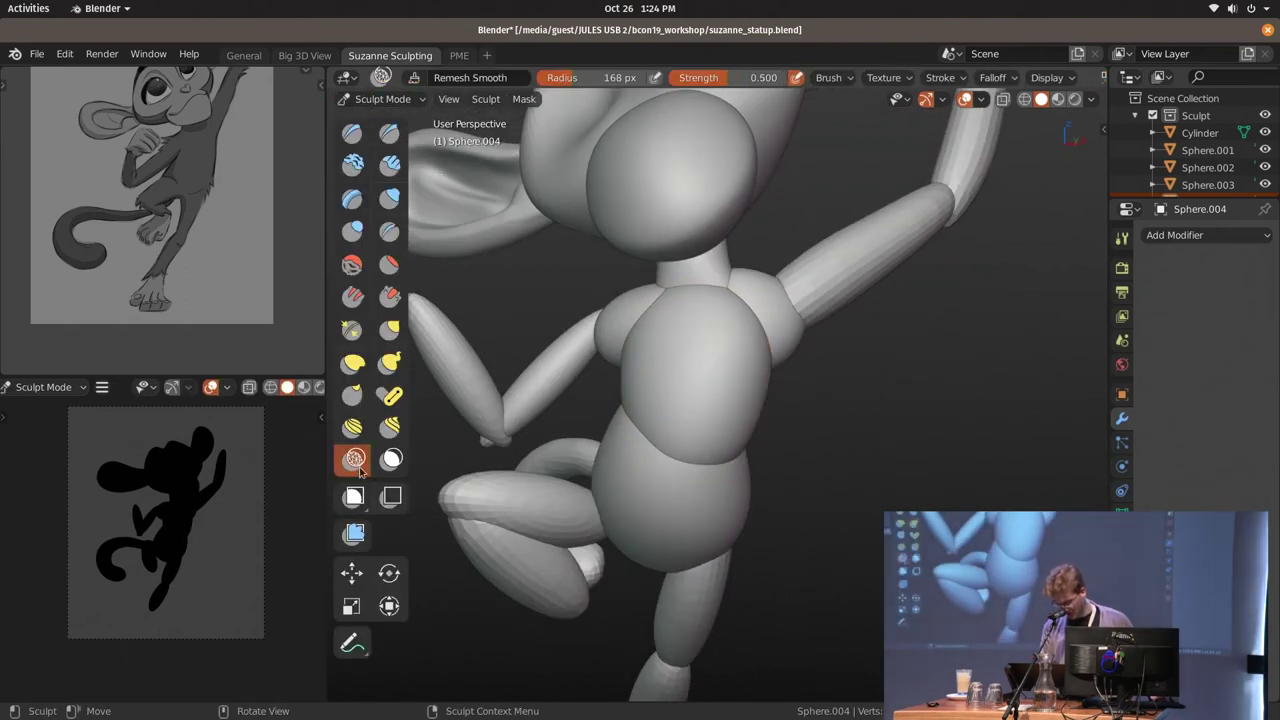
pyautogui.click(351, 133)
# Select the chest and belly spheres in Object Mode, then sculpt the combined torso with Elastic Hook
pyautogui.hotkey('ctrl', 'Tab')
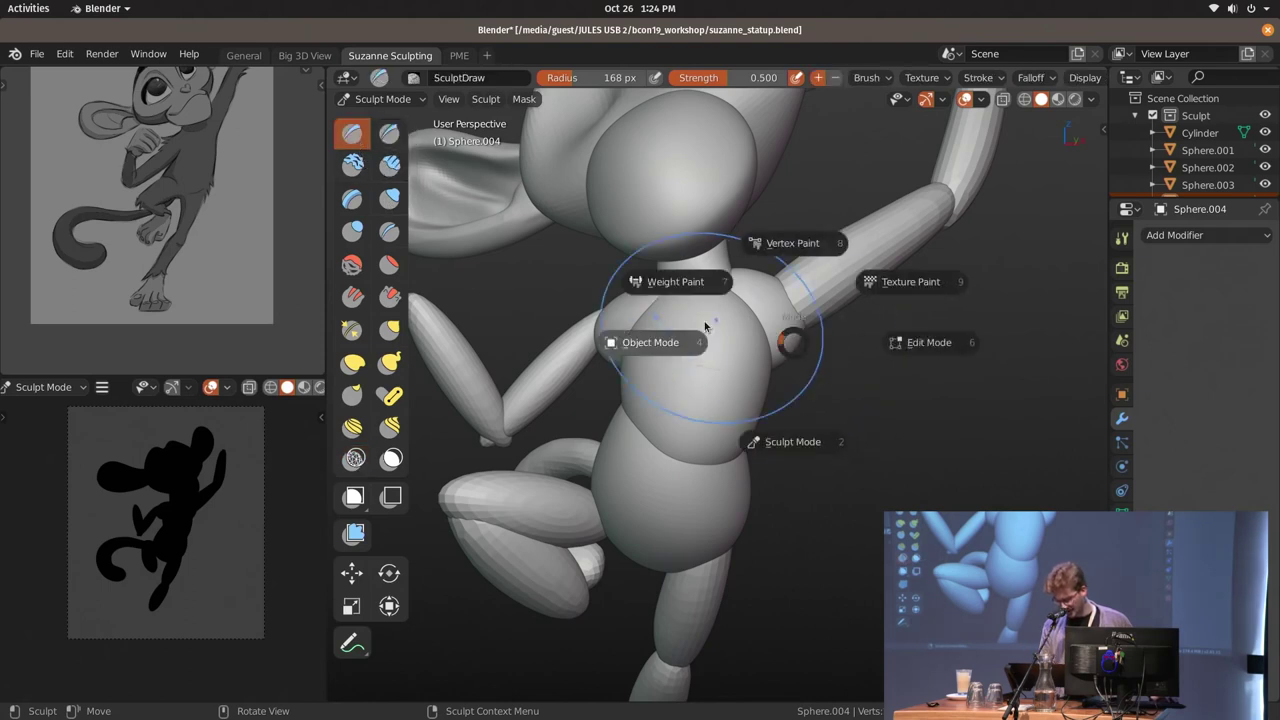
pyautogui.click(651, 343)
pyautogui.click(749, 380)
pyautogui.keyDown('shift'); pyautogui.click(692, 504); pyautogui.keyUp('shift')
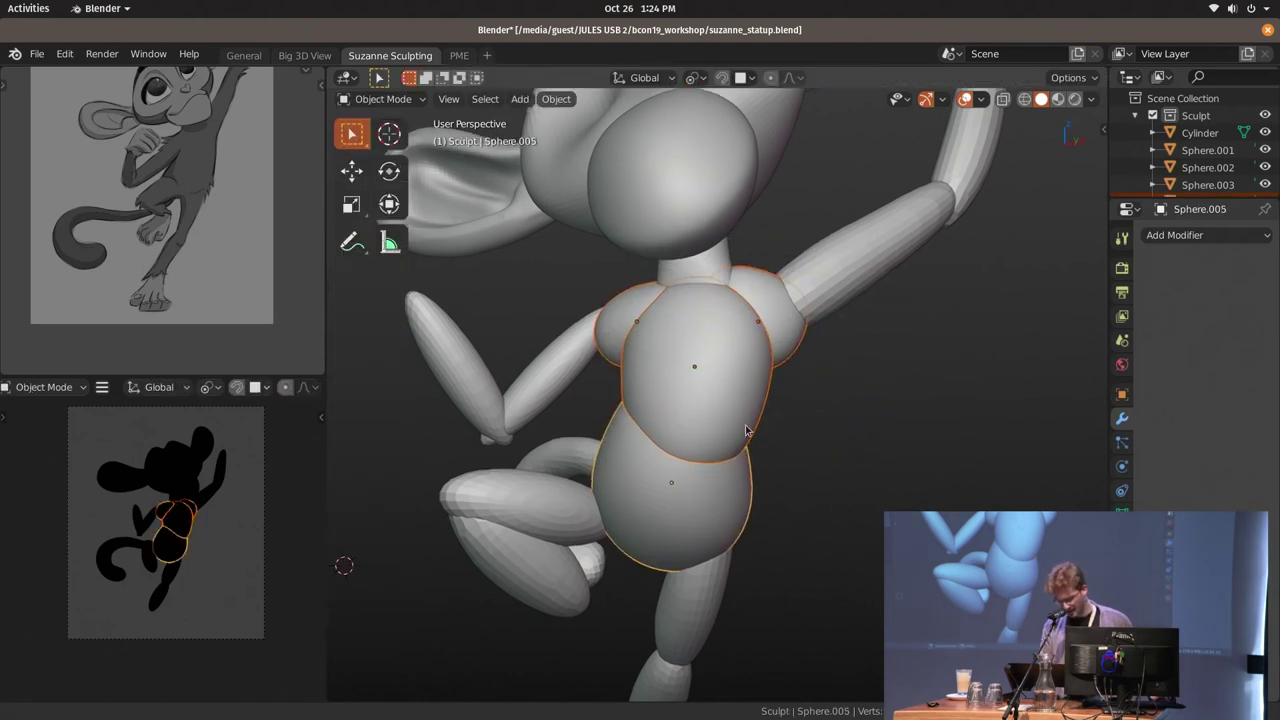
pyautogui.keyDown('shift'); pyautogui.moveTo(692, 504); pyautogui.dragTo(749, 405, button='middle'); pyautogui.keyUp('shift')
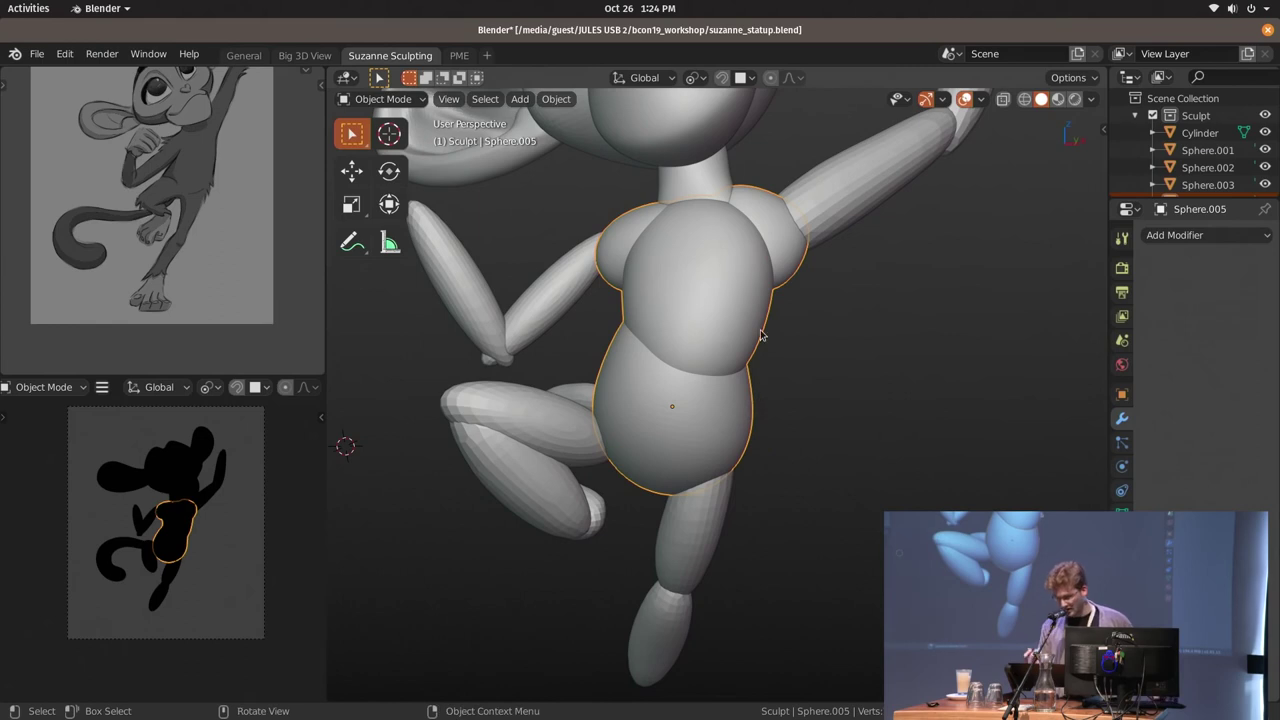
pyautogui.hotkey('ctrl', 'Tab')
pyautogui.click(710, 336)
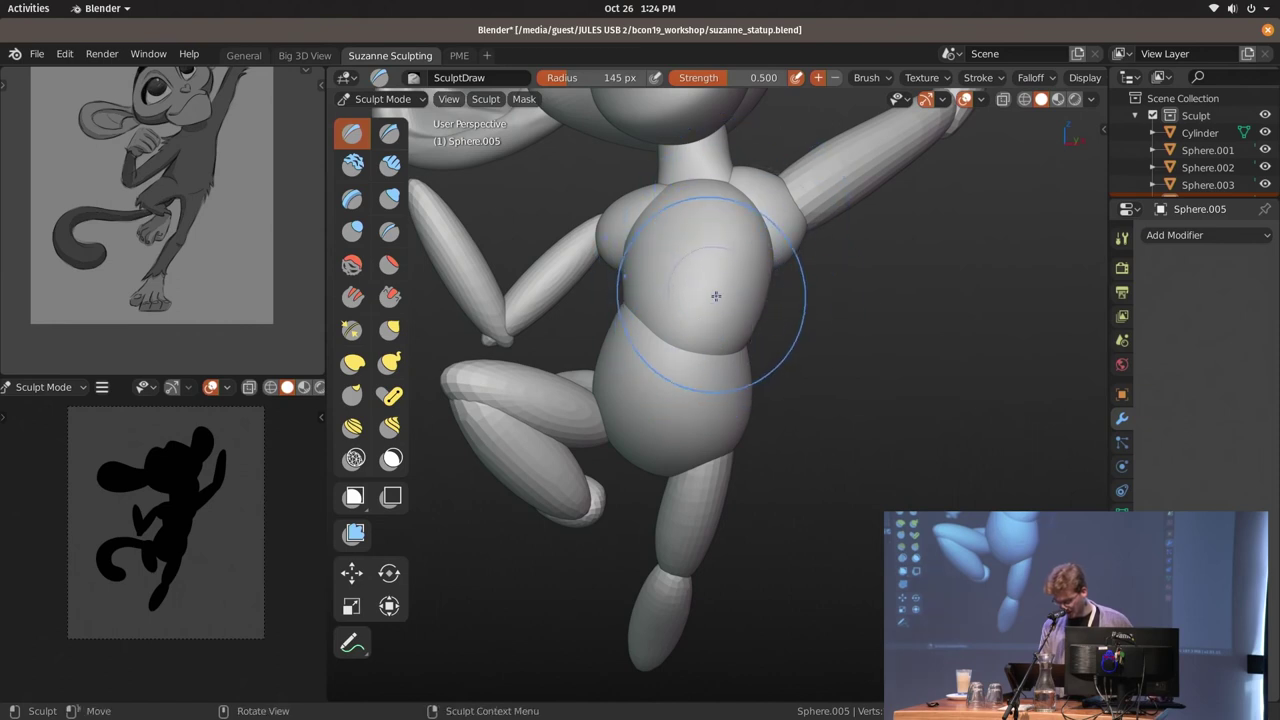
pyautogui.moveTo(721, 347); pyautogui.dragTo(848, 364, button='middle')
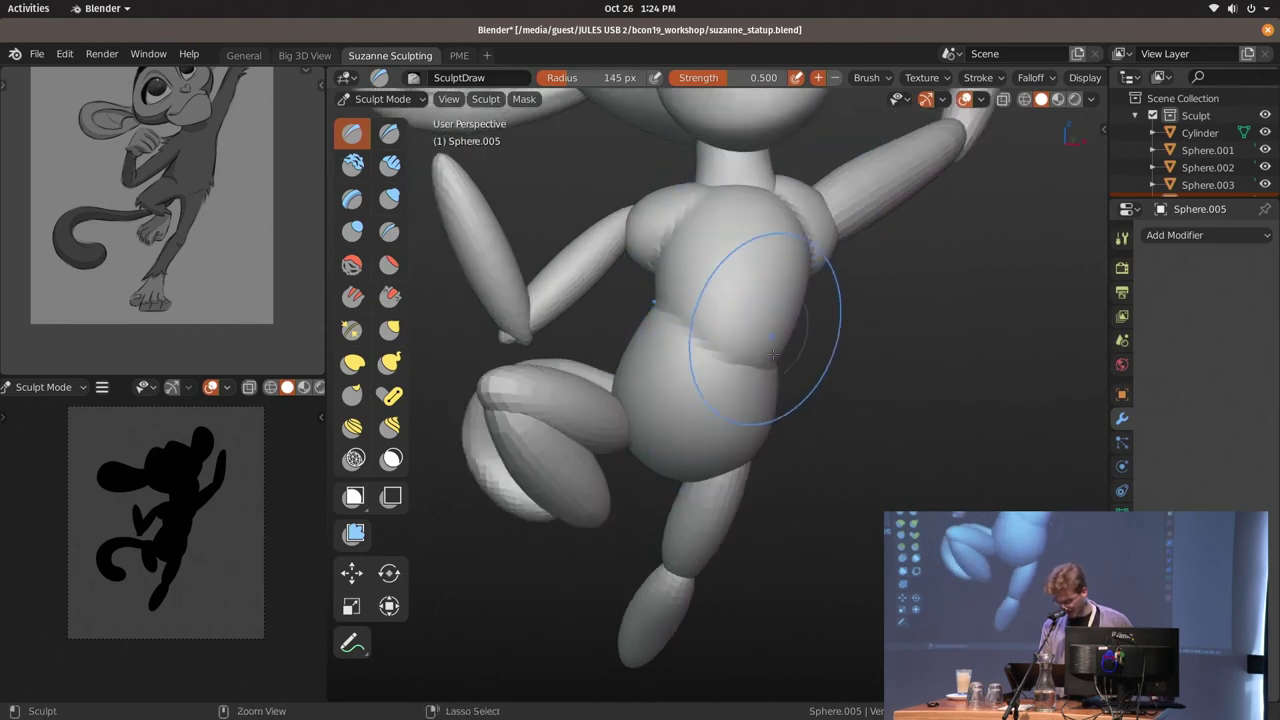
pyautogui.press('k')
pyautogui.press('f')
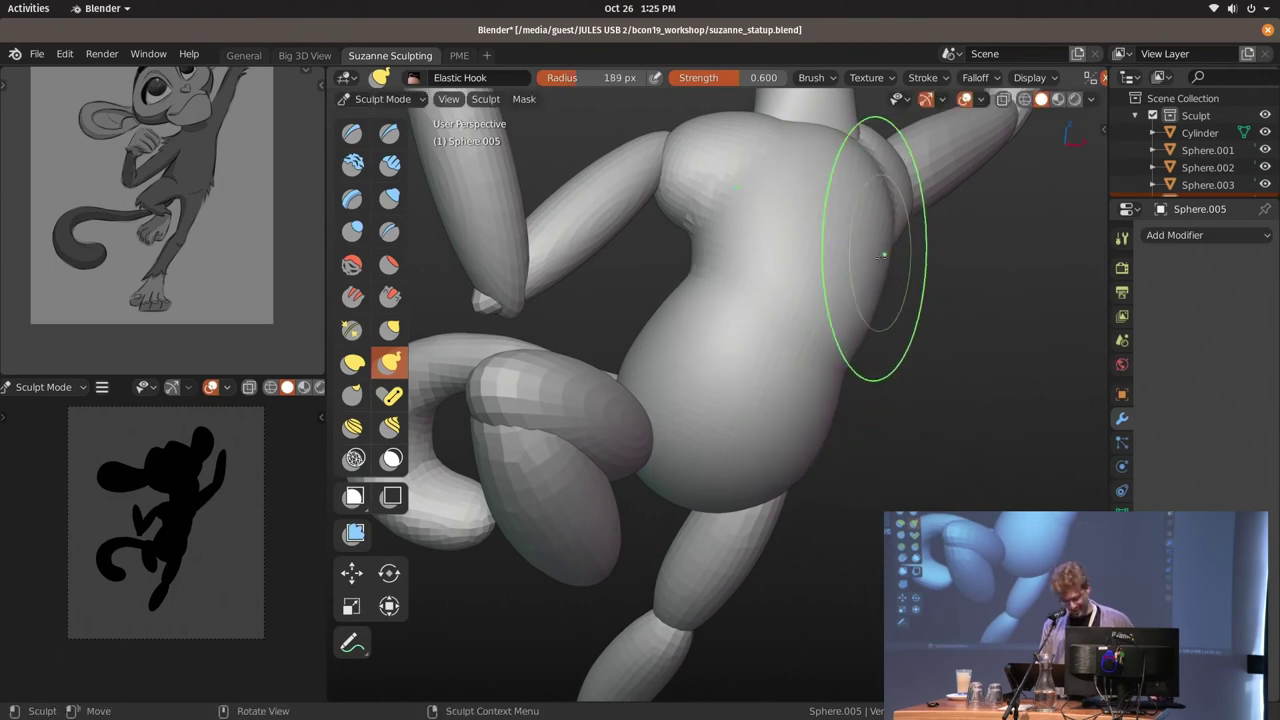
pyautogui.moveTo(1038, 70); pyautogui.dragTo(1007, 65, button='middle')
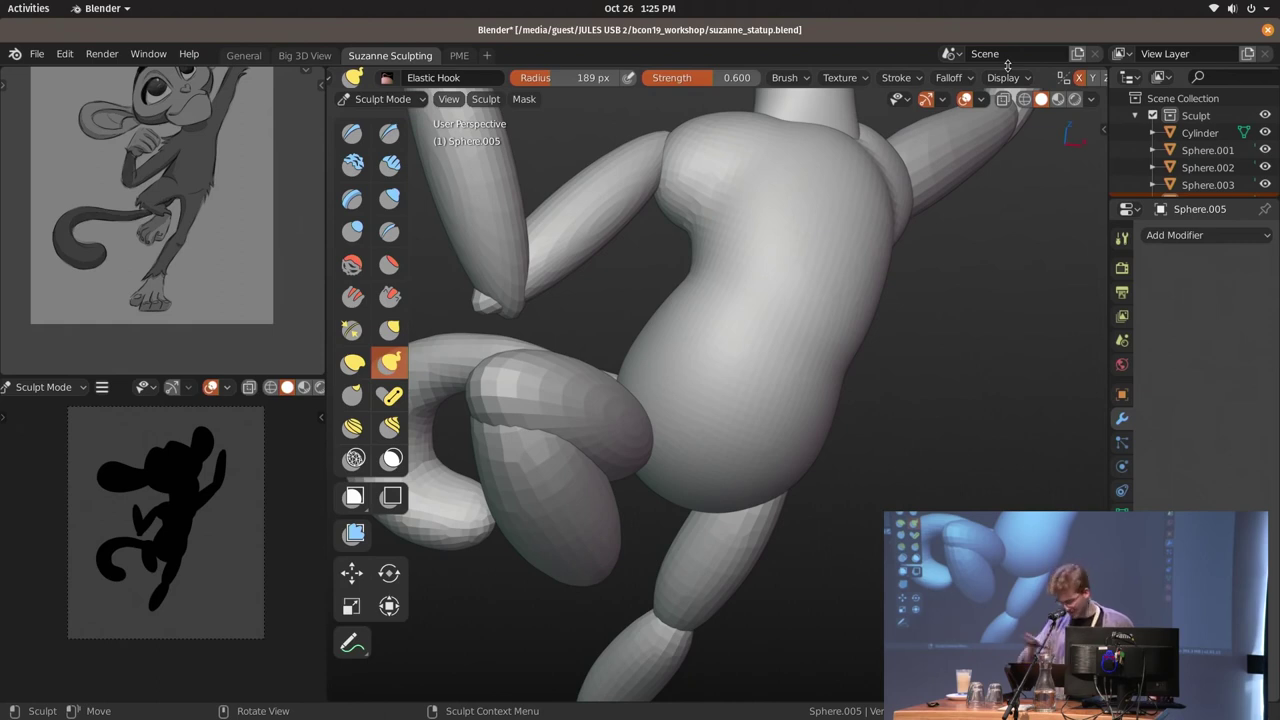
pyautogui.moveTo(754, 331); pyautogui.dragTo(771, 329, button='middle')
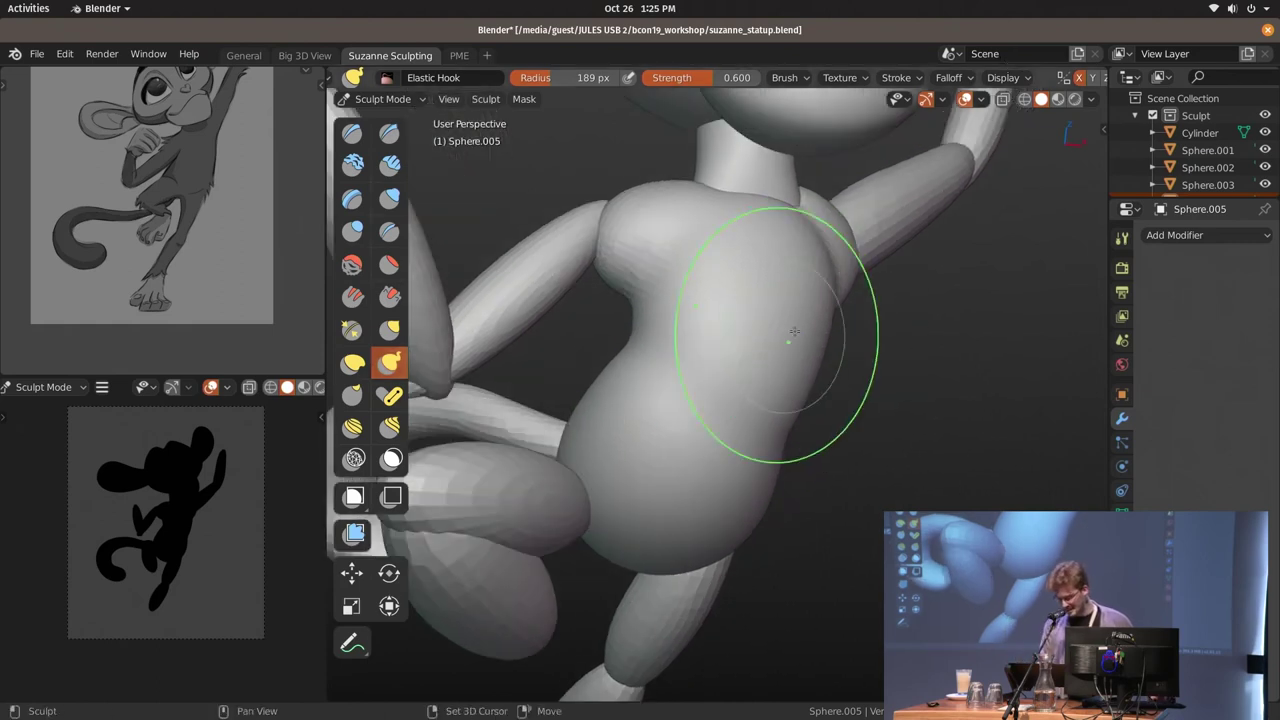
pyautogui.moveTo(828, 366); pyautogui.dragTo(793, 320, button='middle')
pyautogui.hotkey('shift', 'alt', 'z')
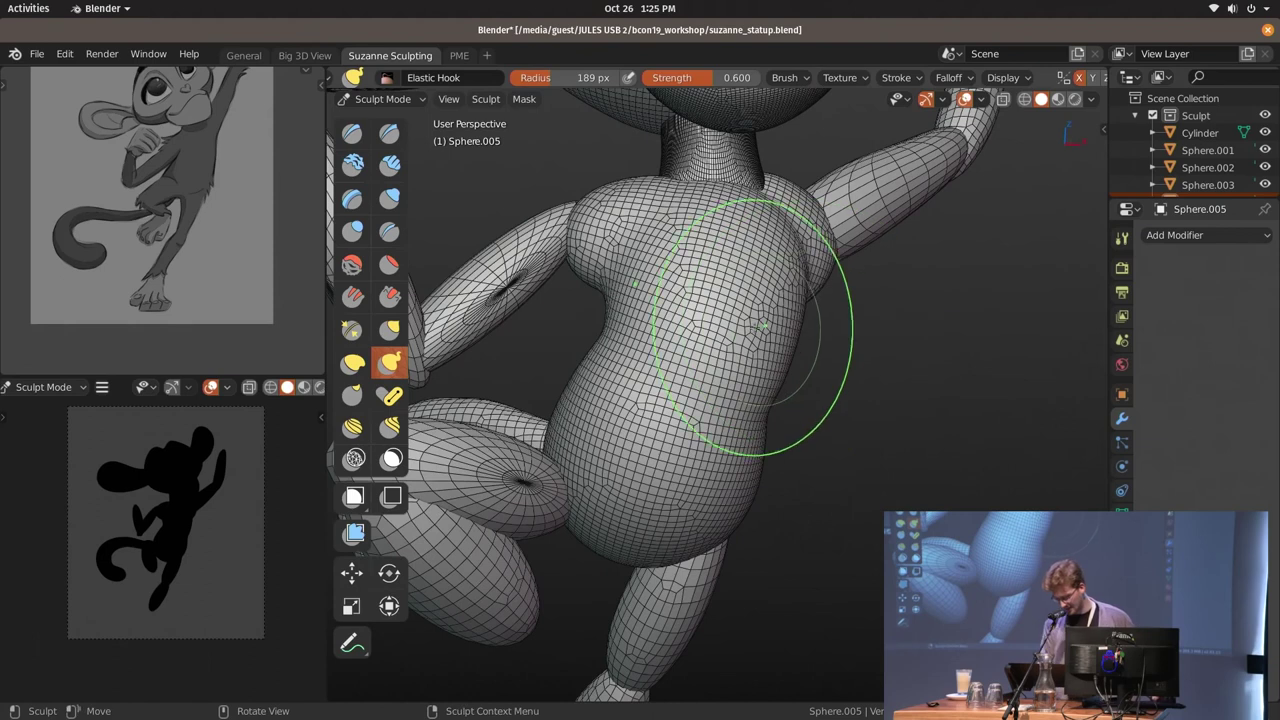
pyautogui.hotkey('shift', 'alt', 'z')
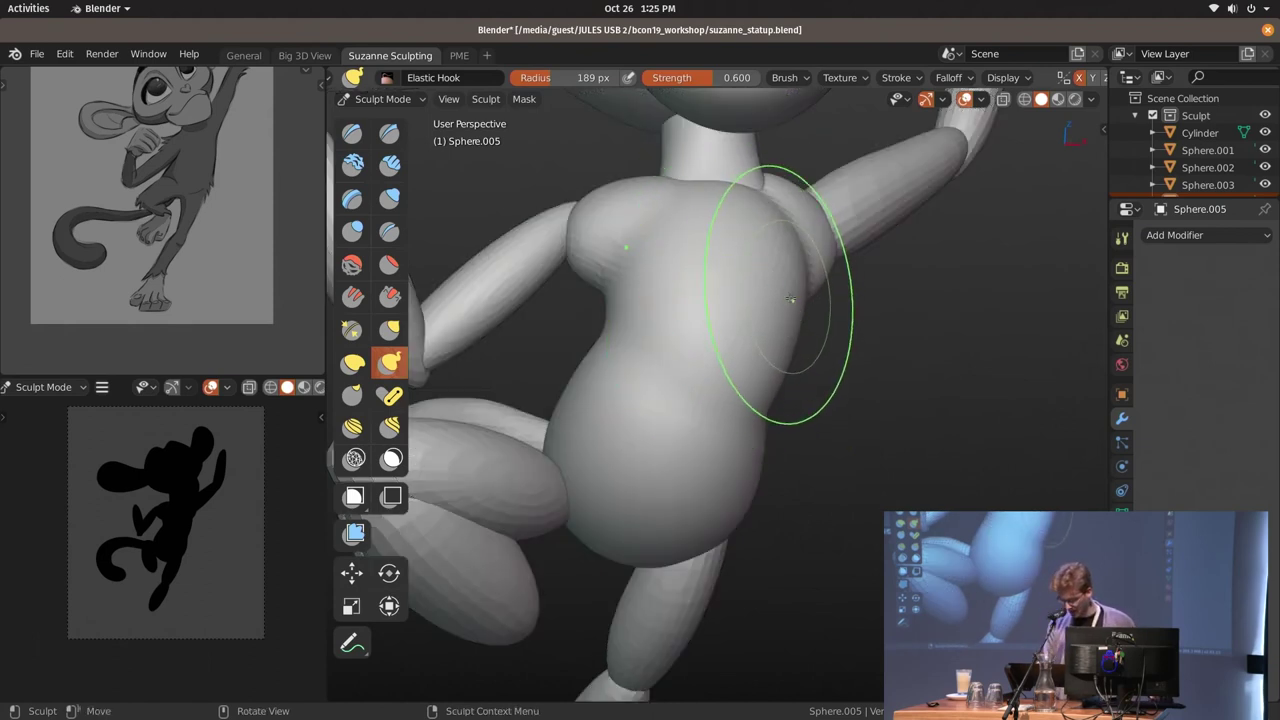
pyautogui.moveTo(792, 292)
pyautogui.mouseDown()
pyautogui.moveTo(734, 269)
pyautogui.moveTo(737, 314)
pyautogui.mouseUp()
pyautogui.hotkey('ctrl', 'z')
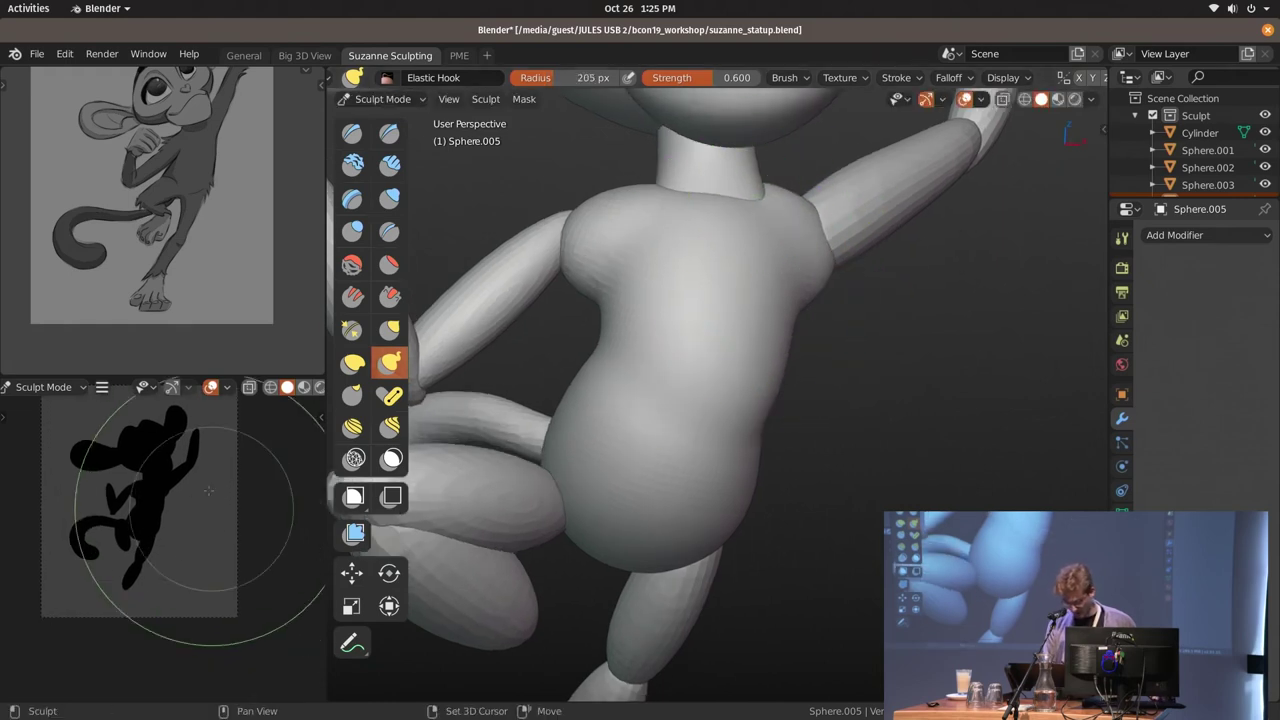
# Set the lower-left viewport to Solid shading and reshape the right shoulder with a 184 px brush
pyautogui.press('z')
pyautogui.click(165, 443)
pyautogui.moveTo(230, 480)
pyautogui.keyDown('ctrl'); pyautogui.mouseDown(button='middle')
pyautogui.moveTo(238, 556)
pyautogui.moveTo(235, 480)
pyautogui.mouseUp(button='middle'); pyautogui.keyUp('ctrl')
pyautogui.press('f')
pyautogui.click(235, 478)
pyautogui.moveTo(235, 478); pyautogui.dragTo(266, 476)
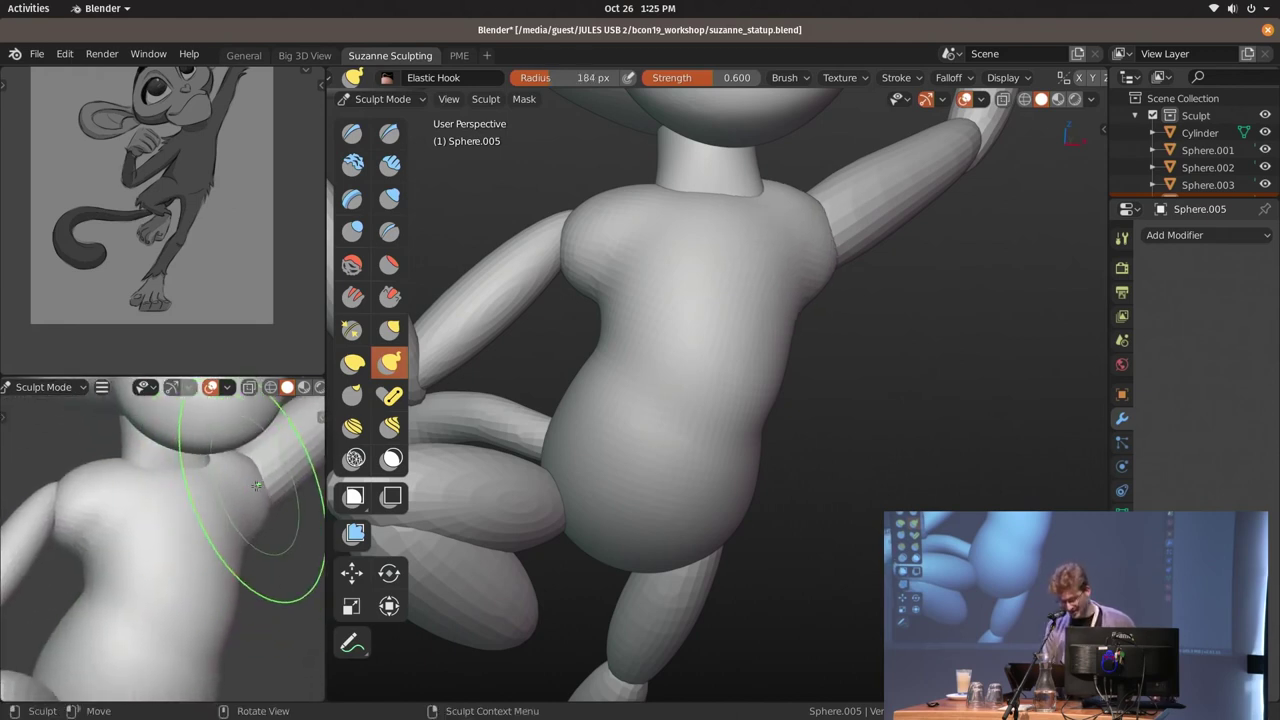
# Orbit toward the raised arm and resize the brush to 145 px
pyautogui.moveTo(814, 228); pyautogui.dragTo(829, 214, button='middle')
pyautogui.press('f')
pyautogui.click(820, 190)
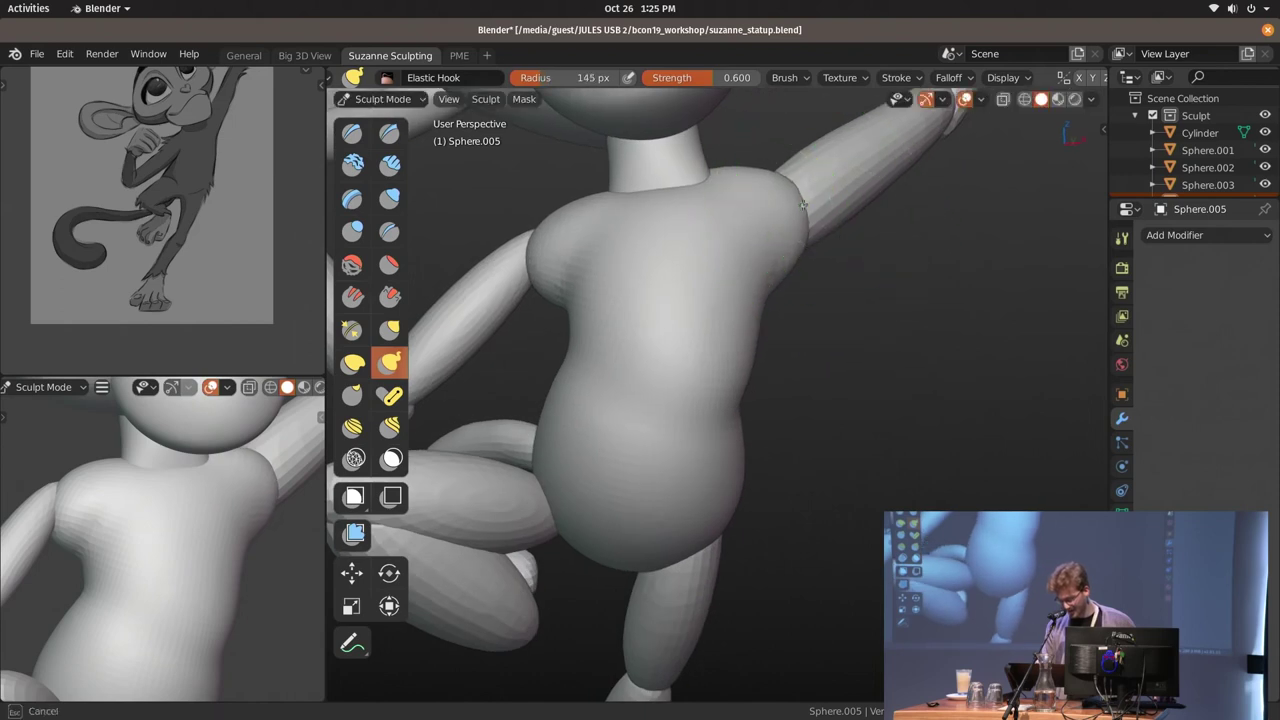
pyautogui.scroll(3, 823, 173)
pyautogui.moveTo(757, 329); pyautogui.dragTo(694, 314, button='middle')
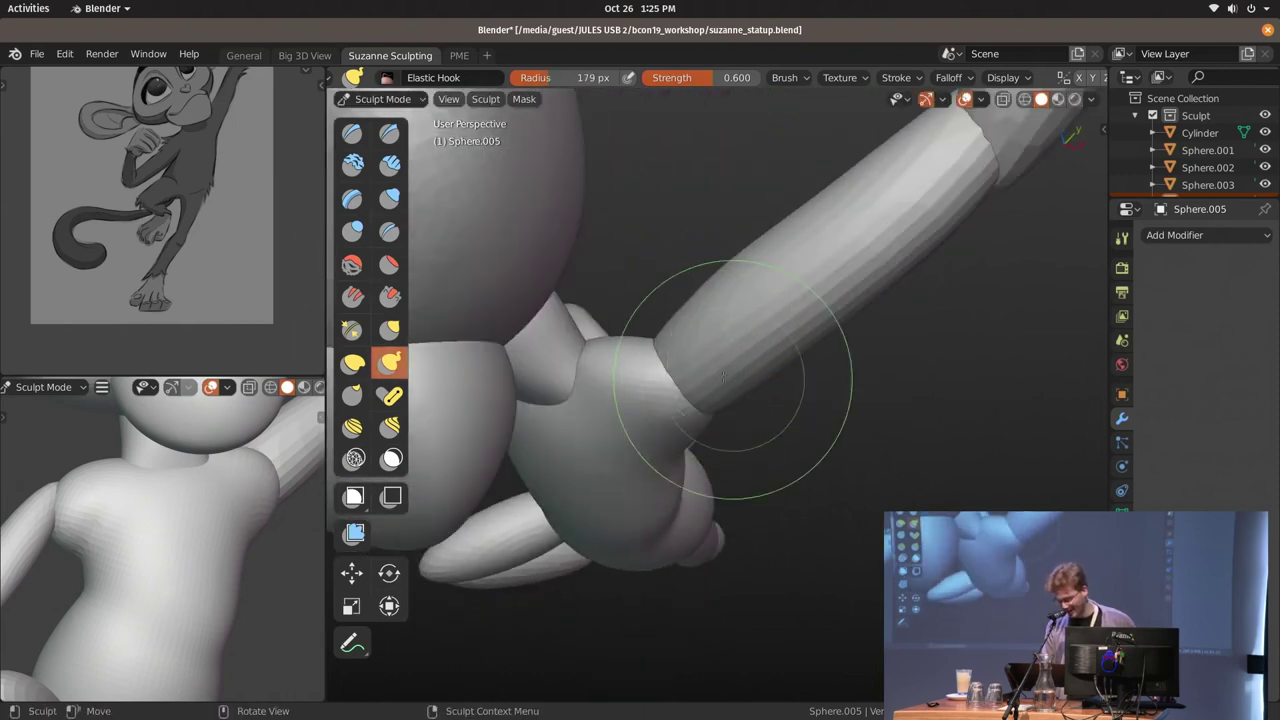
pyautogui.scroll(-3, 674, 371)
# Set the brush radius to 190 then 176 px and orbit around the torso's front
pyautogui.press('f')
pyautogui.click(697, 458)
pyautogui.press('f')
pyautogui.click(721, 380)
pyautogui.scroll(2, 721, 380)
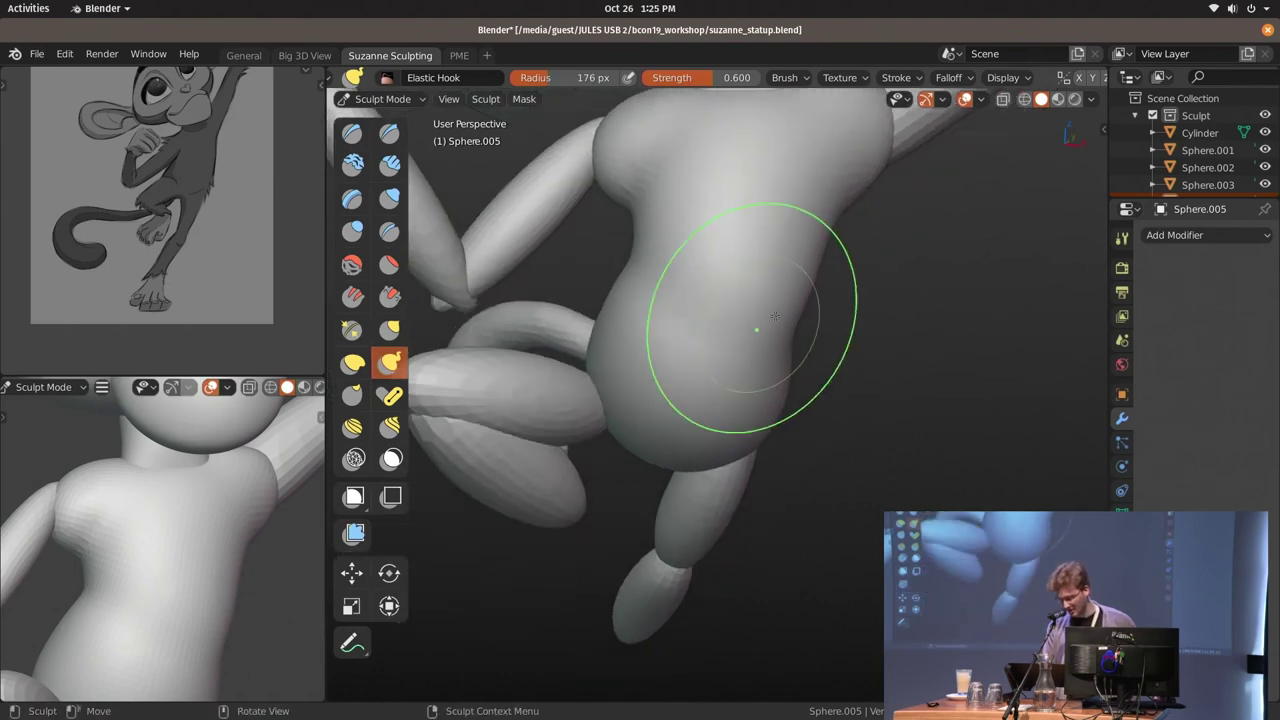
pyautogui.moveTo(749, 323); pyautogui.dragTo(777, 271, button='middle')
pyautogui.scroll(-2, 770, 325)
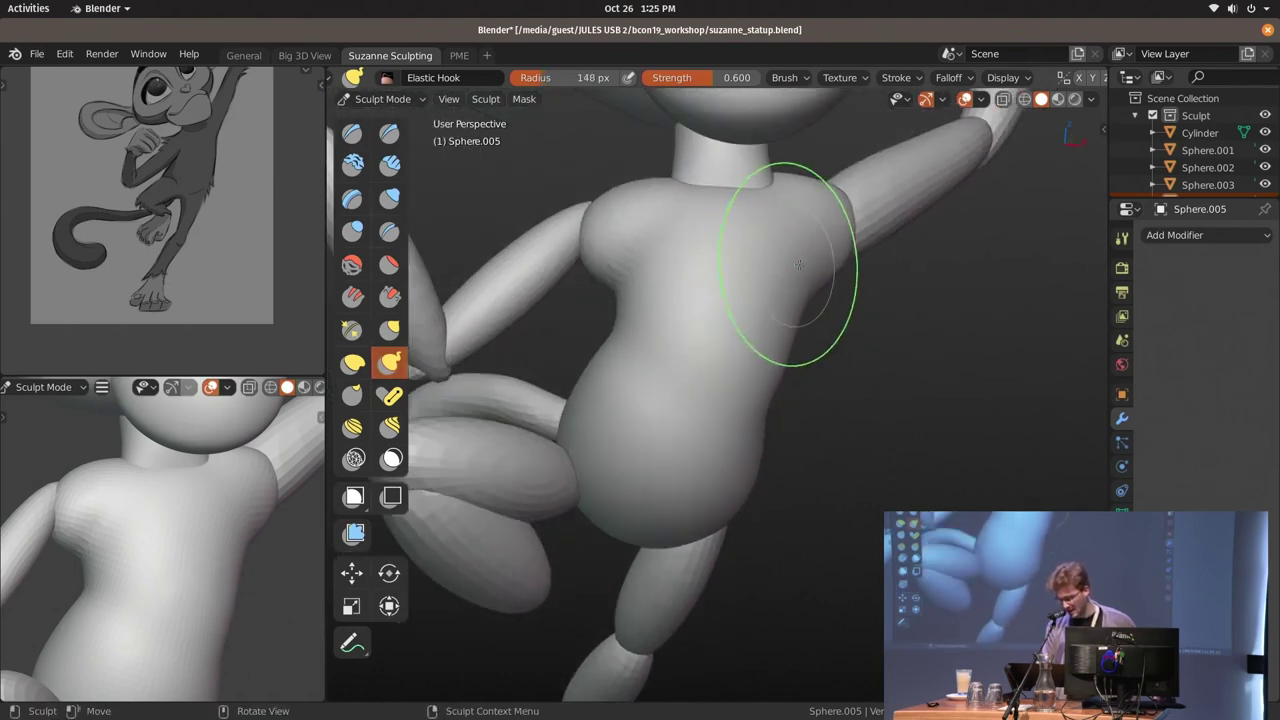
pyautogui.moveTo(800, 336)
pyautogui.mouseDown(button='middle')
pyautogui.moveTo(843, 286)
pyautogui.moveTo(829, 286)
pyautogui.mouseUp(button='middle')
# Switch to Clay Strips, size it from 91 to 114 px, and view the torso's side
pyautogui.press('c')
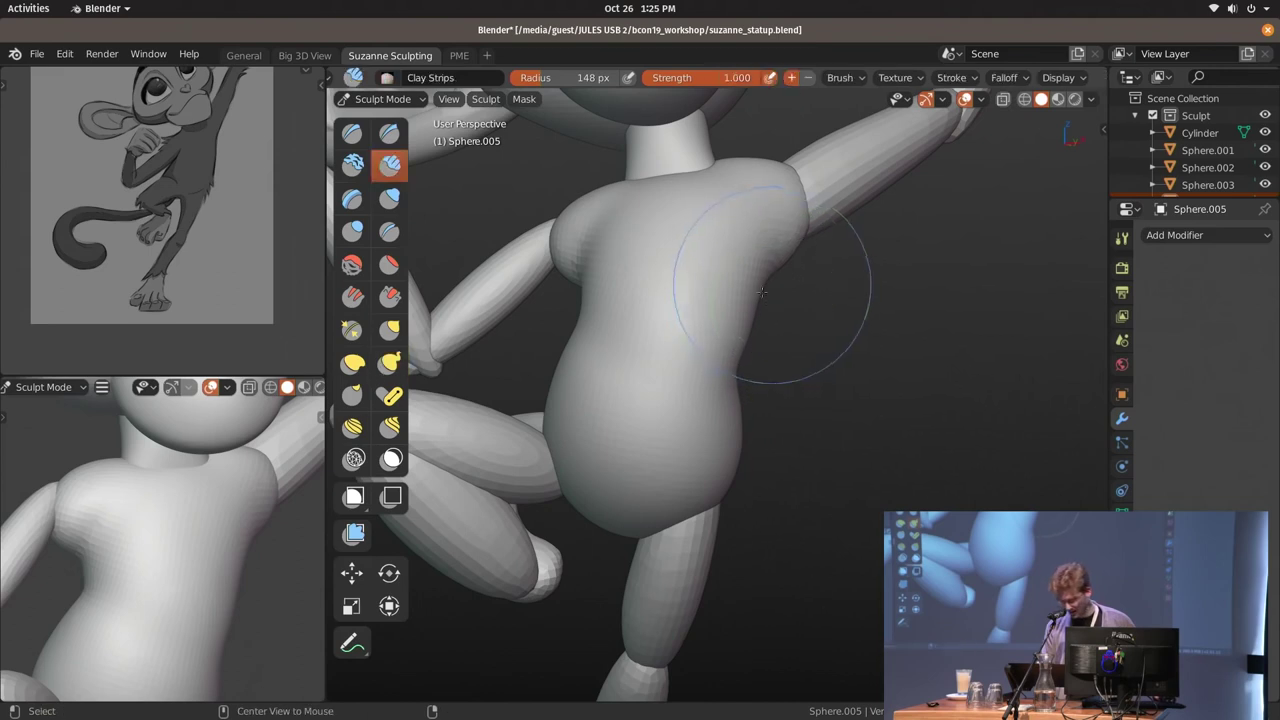
pyautogui.click(695, 288)
pyautogui.press('f')
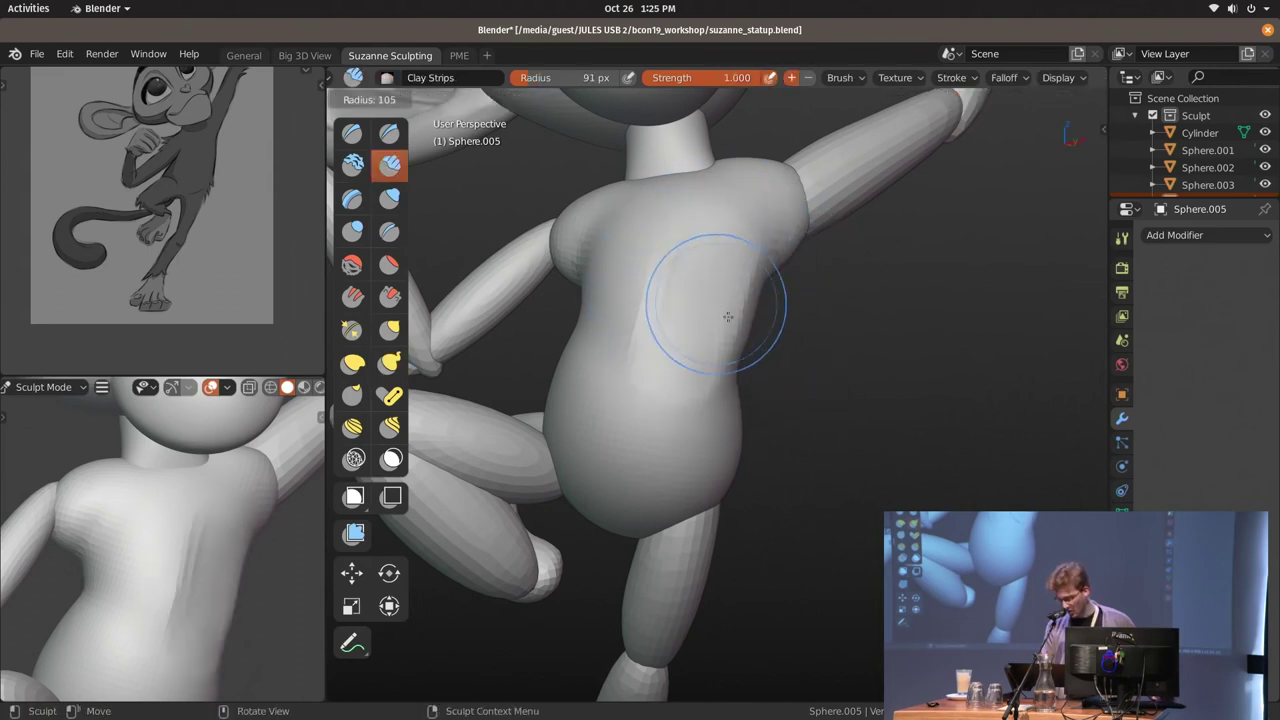
pyautogui.click(733, 334)
pyautogui.moveTo(733, 334)
pyautogui.mouseDown(button='middle')
pyautogui.moveTo(653, 318)
pyautogui.moveTo(655, 292)
pyautogui.mouseUp(button='middle')
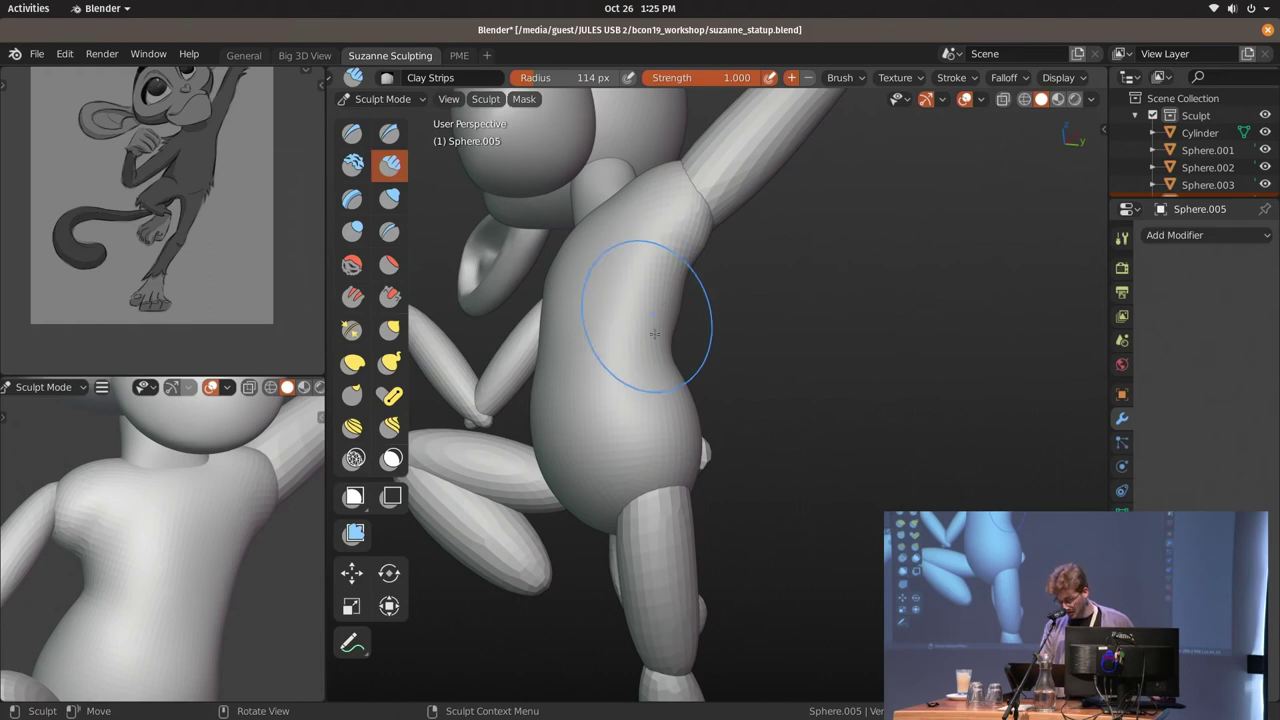
pyautogui.moveTo(654, 334); pyautogui.dragTo(700, 335, button='middle')
# Reshape the upper chest surface with the Elastic Hook brush after checking the Remesh settings
pyautogui.press('k')
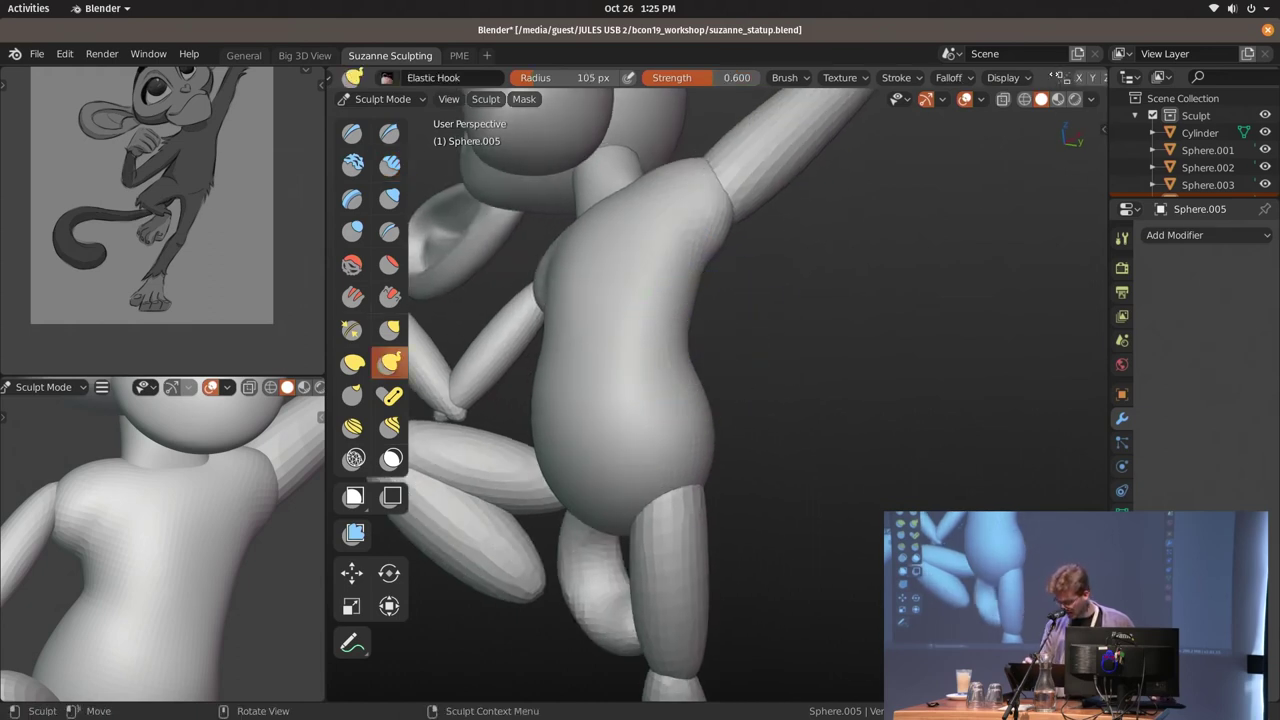
pyautogui.scroll(-5, 1058, 80)
pyautogui.click(1035, 77)
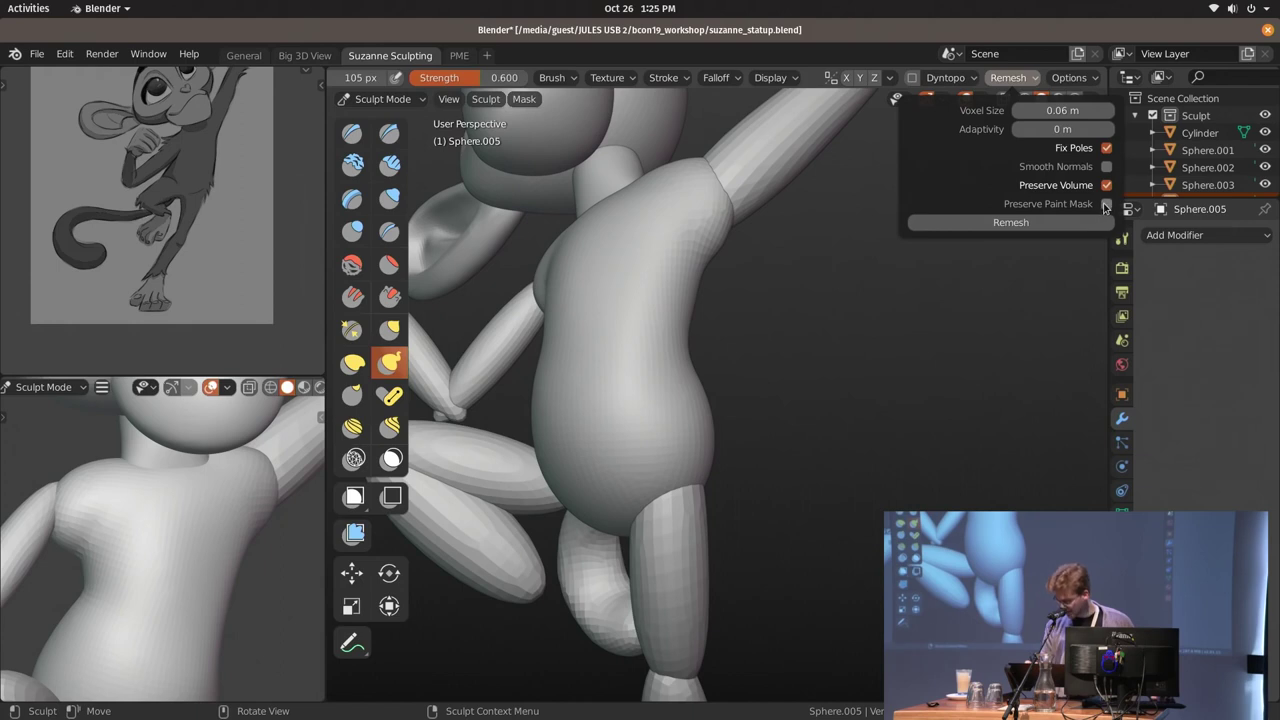
pyautogui.moveTo(820, 300)
pyautogui.mouseDown(button='middle')
pyautogui.moveTo(727, 383)
pyautogui.moveTo(814, 386)
pyautogui.mouseUp(button='middle')
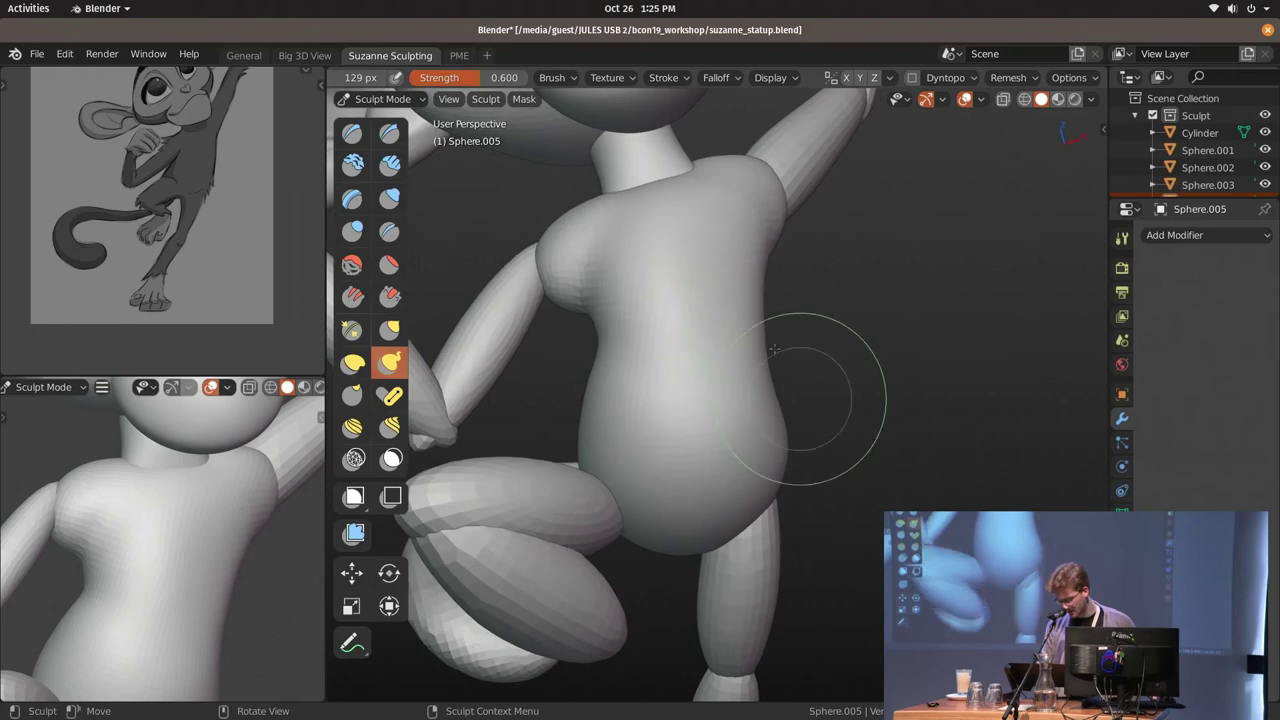
pyautogui.scroll(2, 245, 503)
pyautogui.scroll(-3, 245, 503)
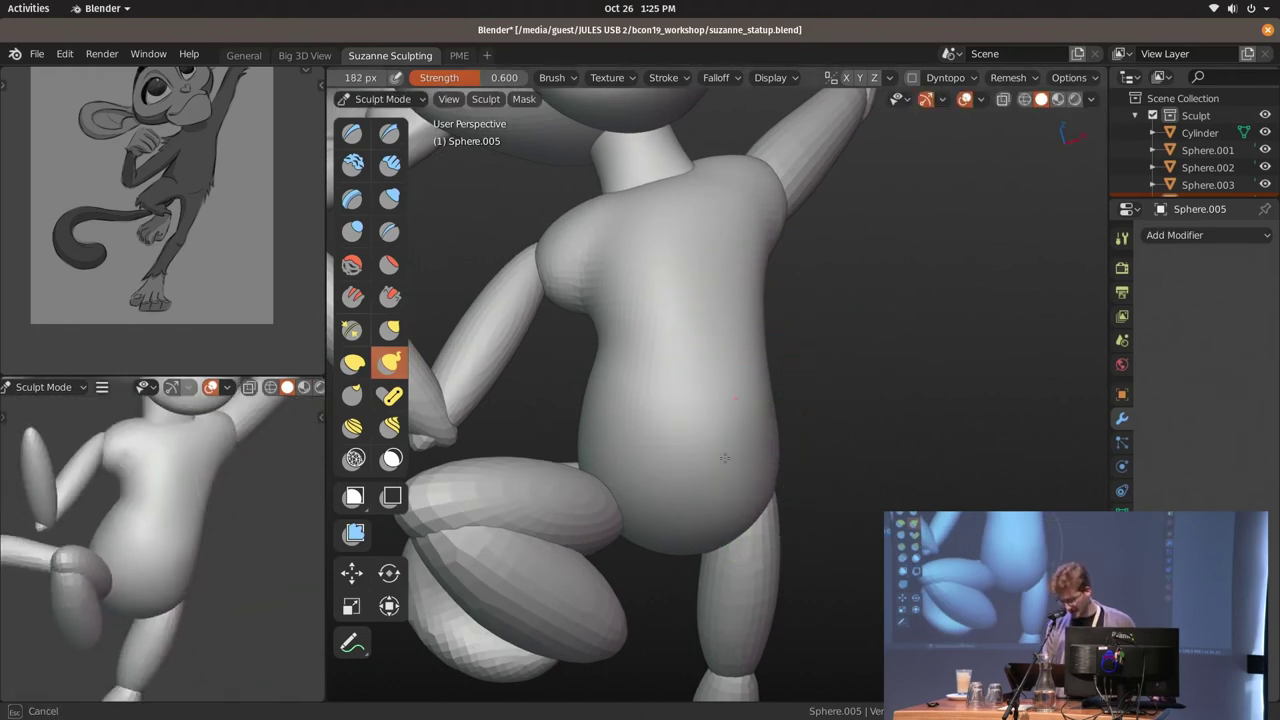
pyautogui.moveTo(776, 447); pyautogui.dragTo(737, 190, button='middle')
pyautogui.moveTo(737, 273); pyautogui.dragTo(686, 371, button='middle')
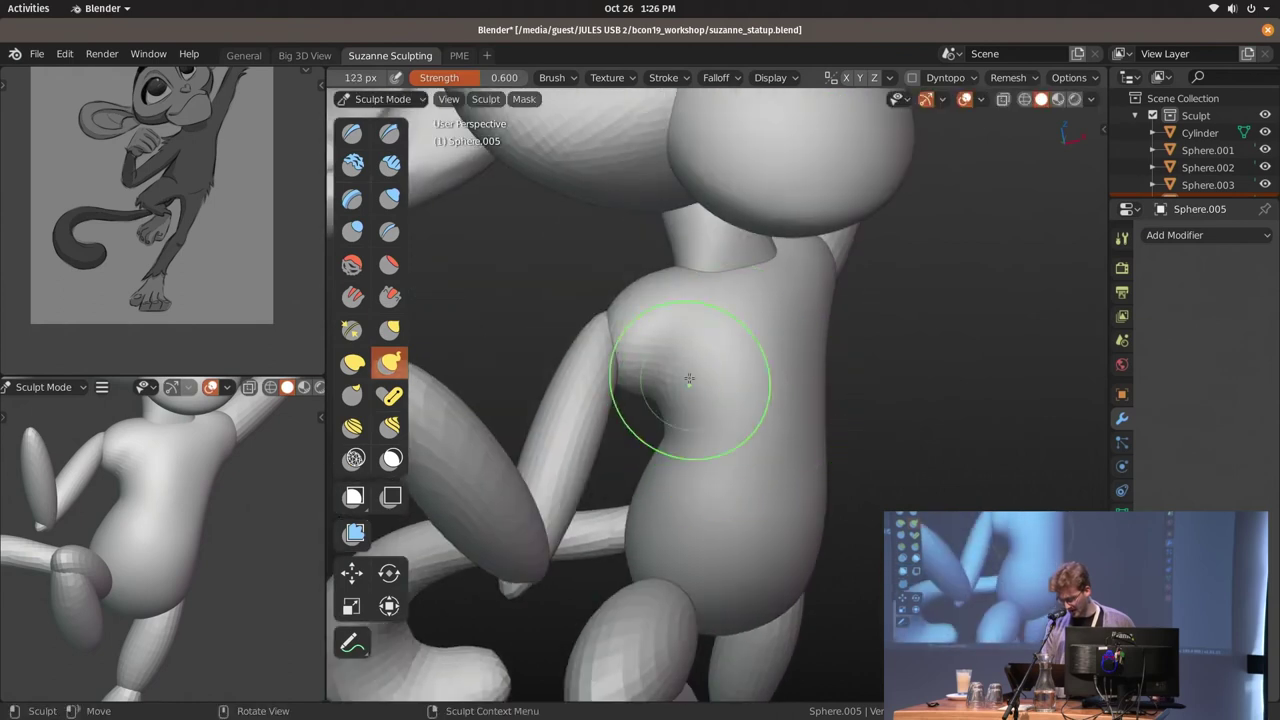
pyautogui.moveTo(665, 428); pyautogui.dragTo(769, 355, button='middle')
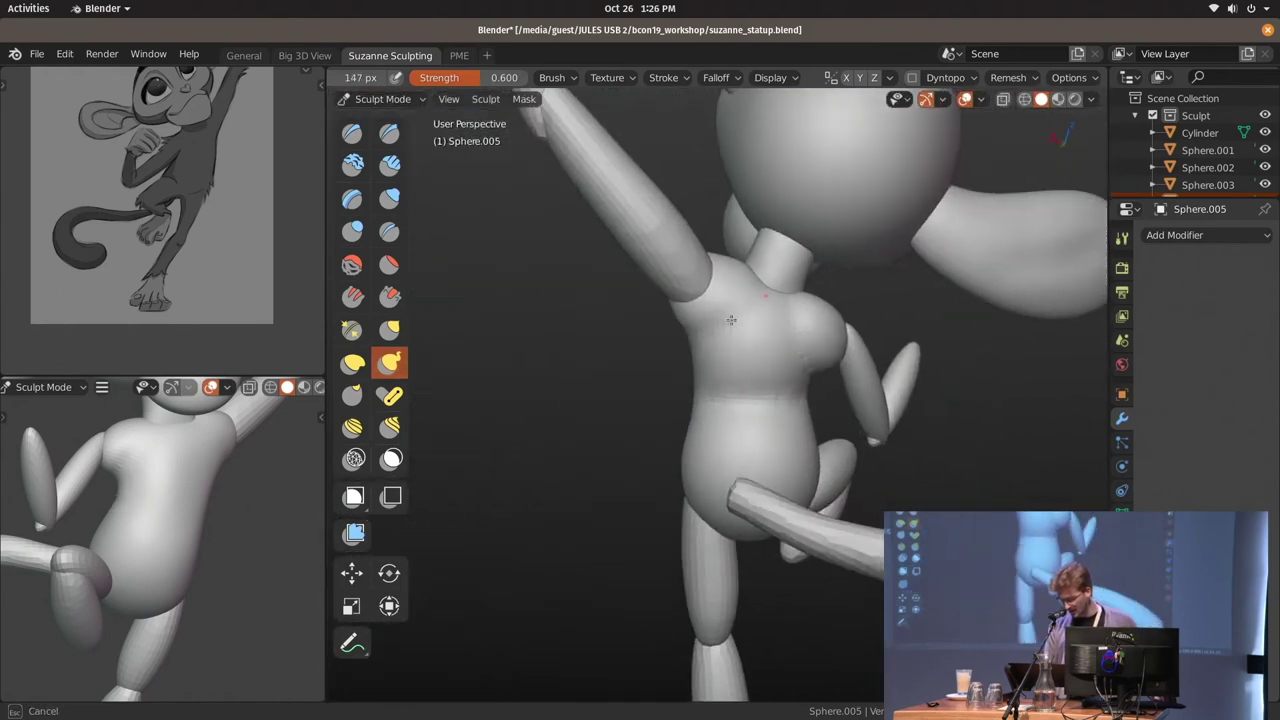
pyautogui.moveTo(769, 389)
pyautogui.mouseDown(button='middle')
pyautogui.moveTo(743, 371)
pyautogui.moveTo(749, 321)
pyautogui.mouseUp(button='middle')
pyautogui.moveTo(790, 337); pyautogui.dragTo(767, 349)
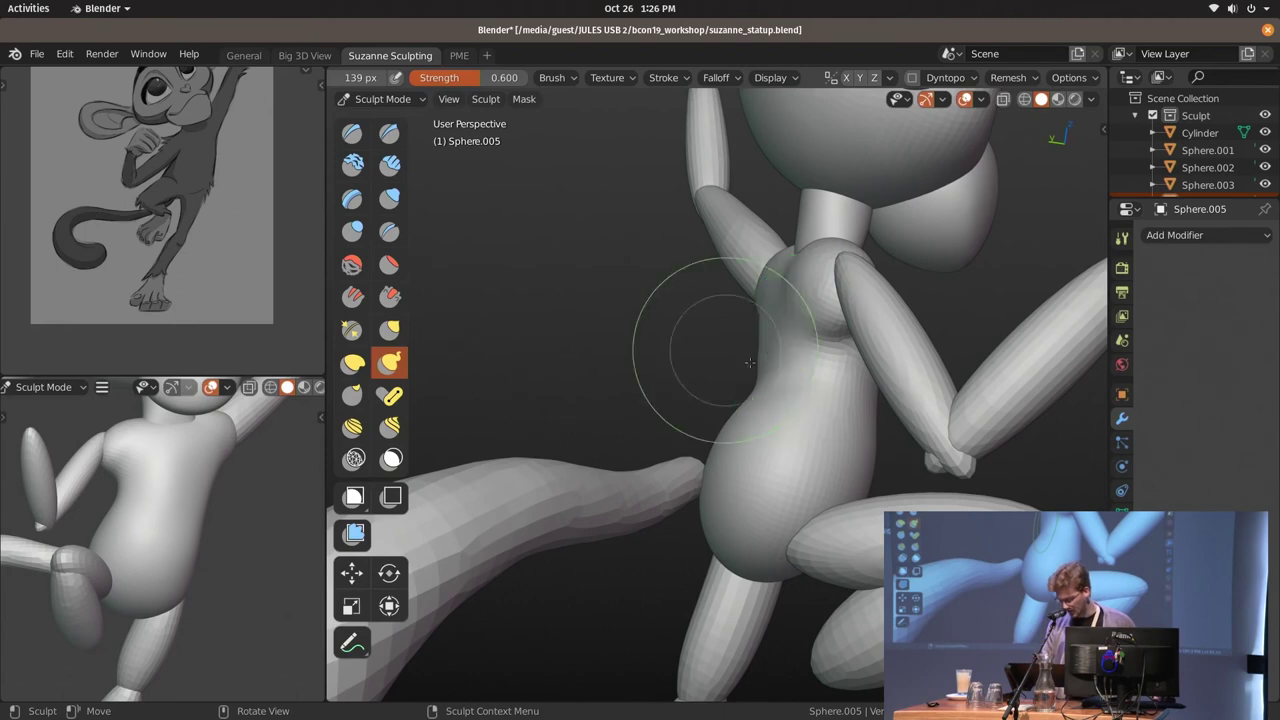
pyautogui.moveTo(749, 362)
pyautogui.mouseDown(button='middle')
pyautogui.moveTo(857, 400)
pyautogui.moveTo(723, 350)
pyautogui.moveTo(800, 395)
pyautogui.mouseUp(button='middle')
# Carve a groove across the upper body with a 130 px Draw brush, then return to Object Mode
pyautogui.press('f')
pyautogui.click(703, 215)
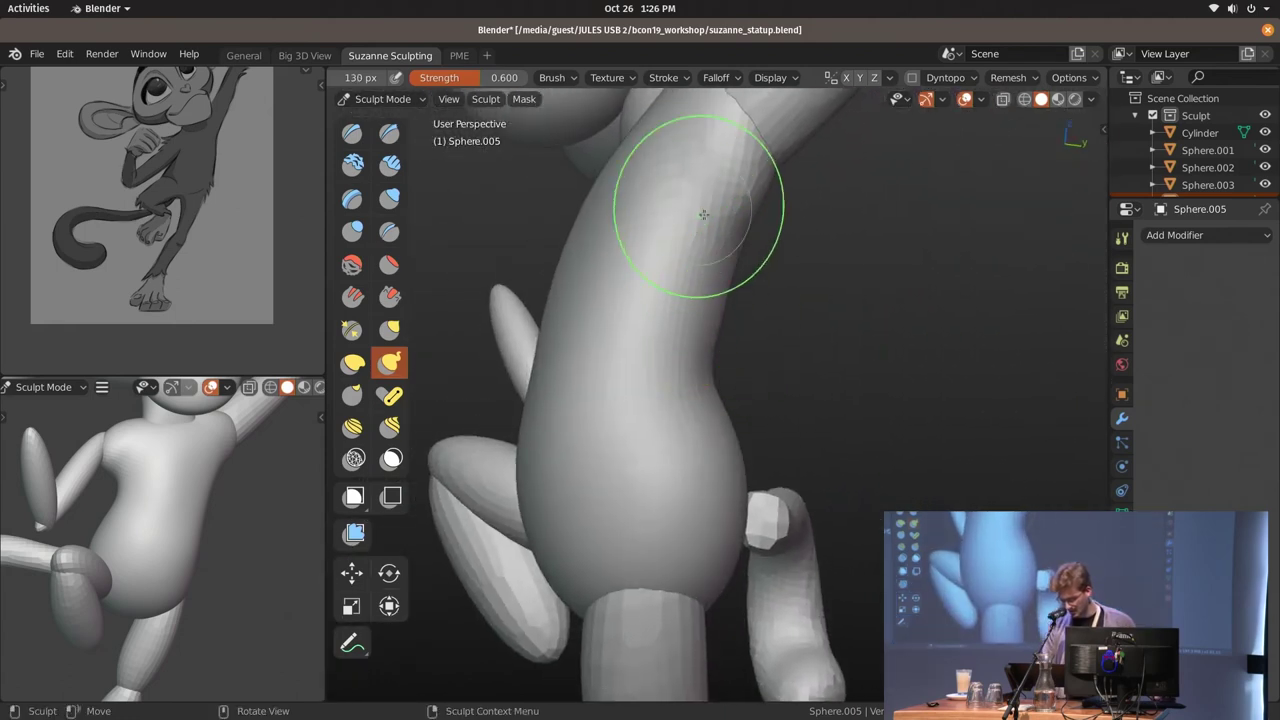
pyautogui.press('x')
pyautogui.moveTo(700, 243)
pyautogui.keyDown('ctrl'); pyautogui.mouseDown()
pyautogui.moveTo(696, 180)
pyautogui.moveTo(680, 251)
pyautogui.mouseUp(); pyautogui.keyUp('ctrl')
pyautogui.moveTo(680, 251)
pyautogui.mouseDown(button='middle')
pyautogui.moveTo(757, 337)
pyautogui.moveTo(714, 357)
pyautogui.mouseUp(button='middle')
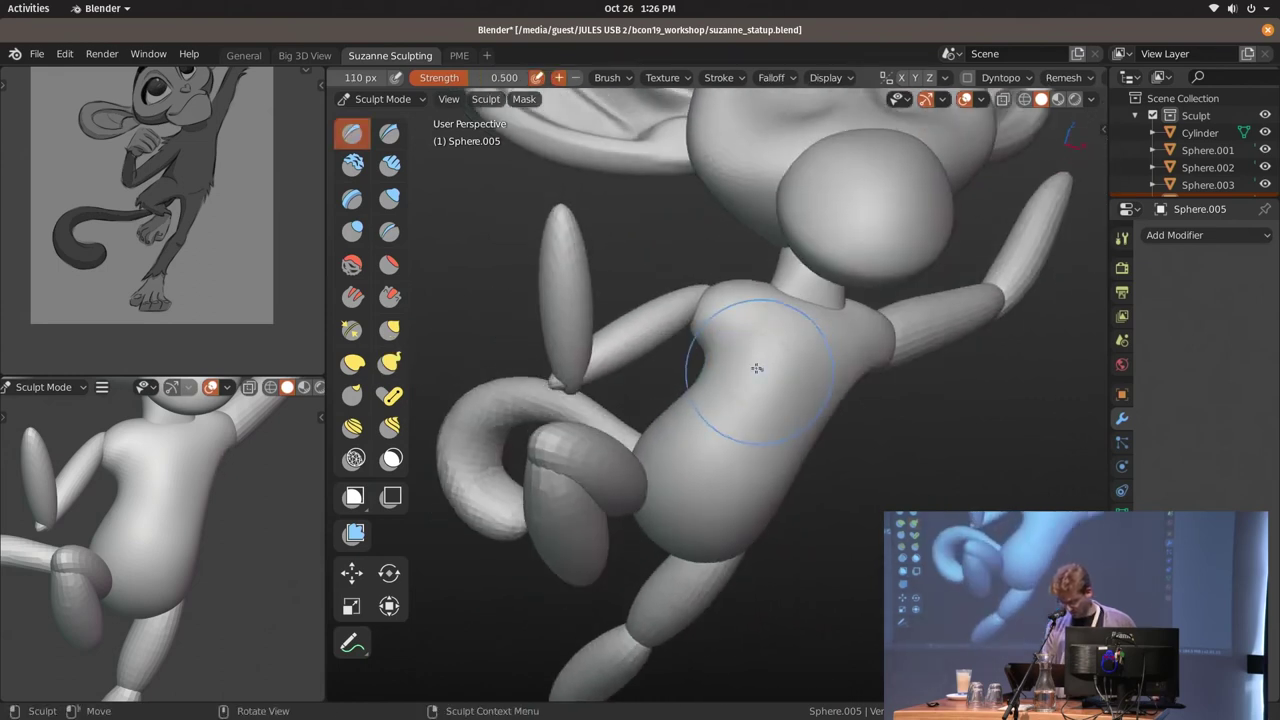
pyautogui.press('g')
pyautogui.hotkey('ctrl', 'Tab')
# Bend the raised arm near the elbow with Elastic Hook, shrinking the brush to 87 px
pyautogui.moveTo(890, 340); pyautogui.dragTo(814, 207, button='middle')
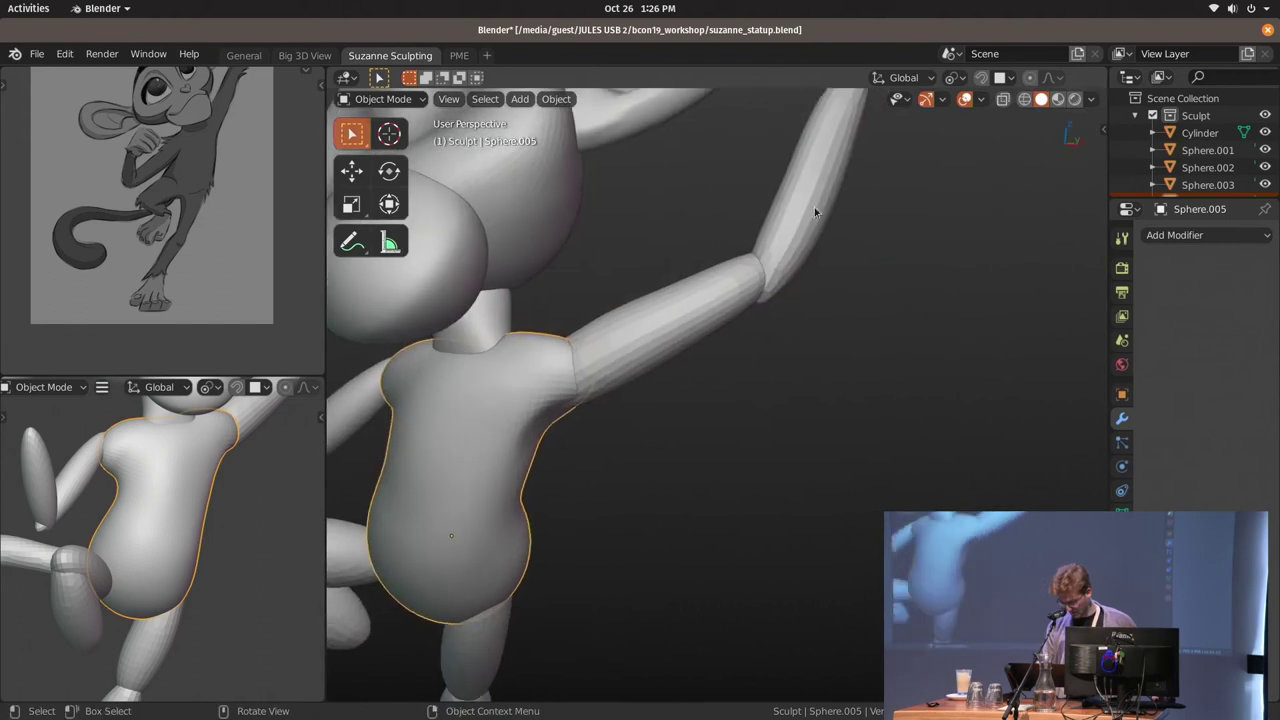
pyautogui.click(725, 310)
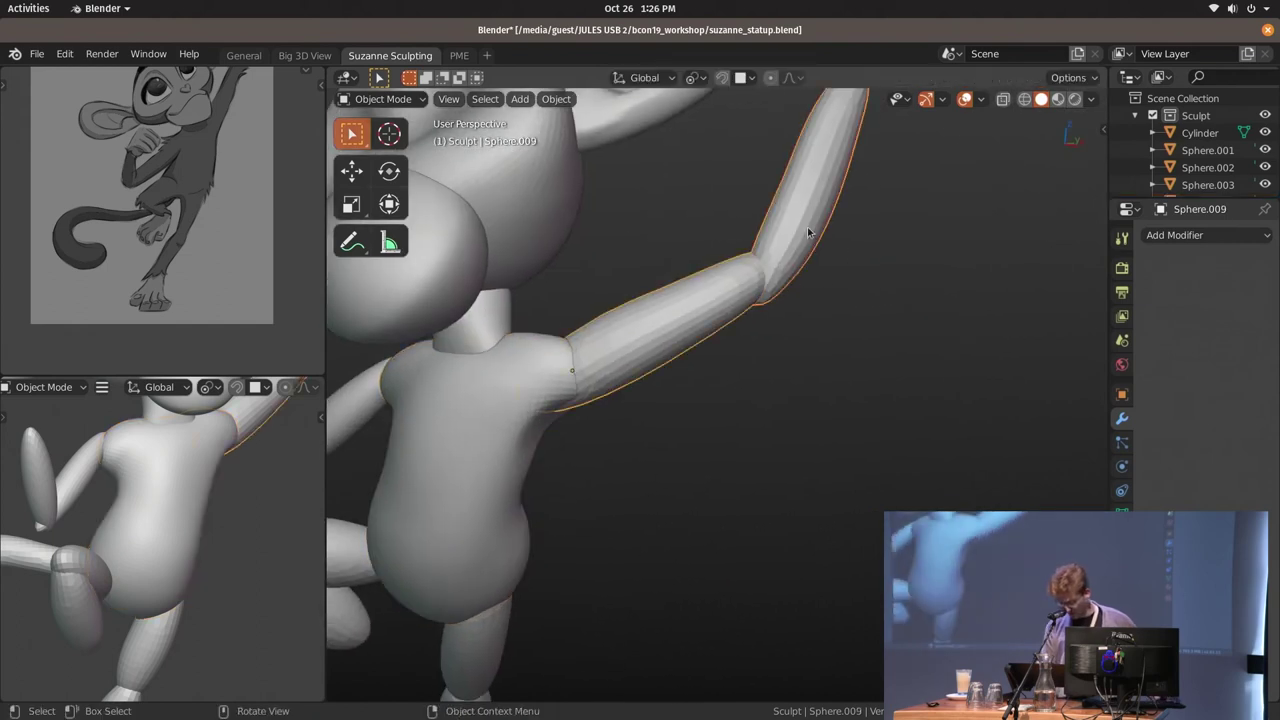
pyautogui.hotkey('ctrl', 'Tab')
pyautogui.moveTo(757, 286); pyautogui.dragTo(784, 344)
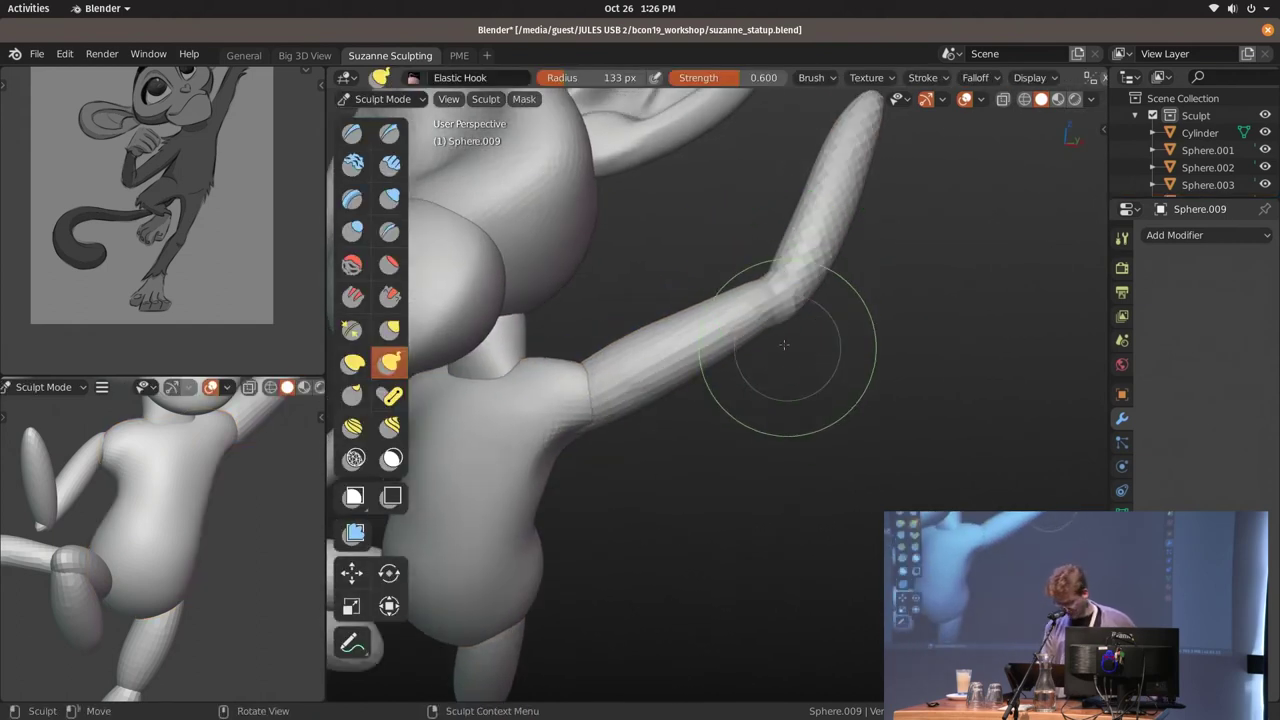
pyautogui.press('f')
pyautogui.click(771, 309)
# Remesh the arm into an even surface and return to Object Mode
pyautogui.scroll(2, 775, 300)
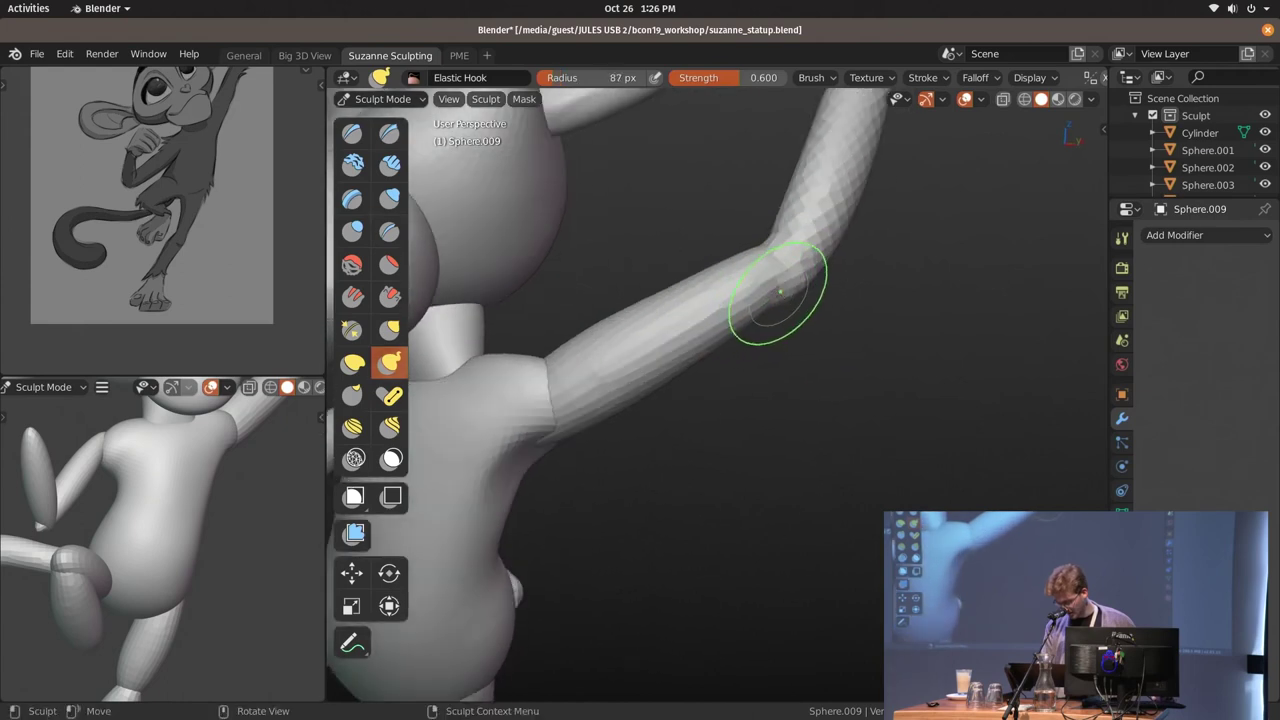
pyautogui.moveTo(779, 314); pyautogui.dragTo(884, 113, button='middle')
pyautogui.scroll(-3, 884, 78)
pyautogui.click(1008, 77)
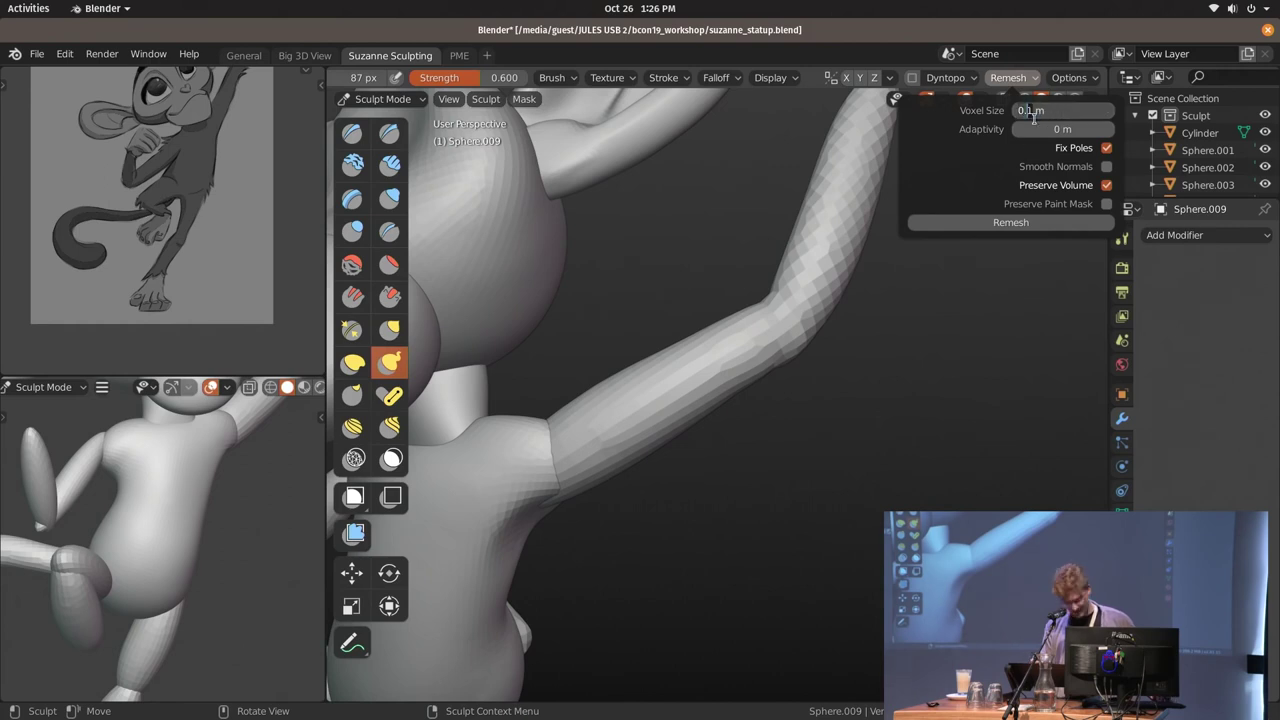
pyautogui.click(1065, 222)
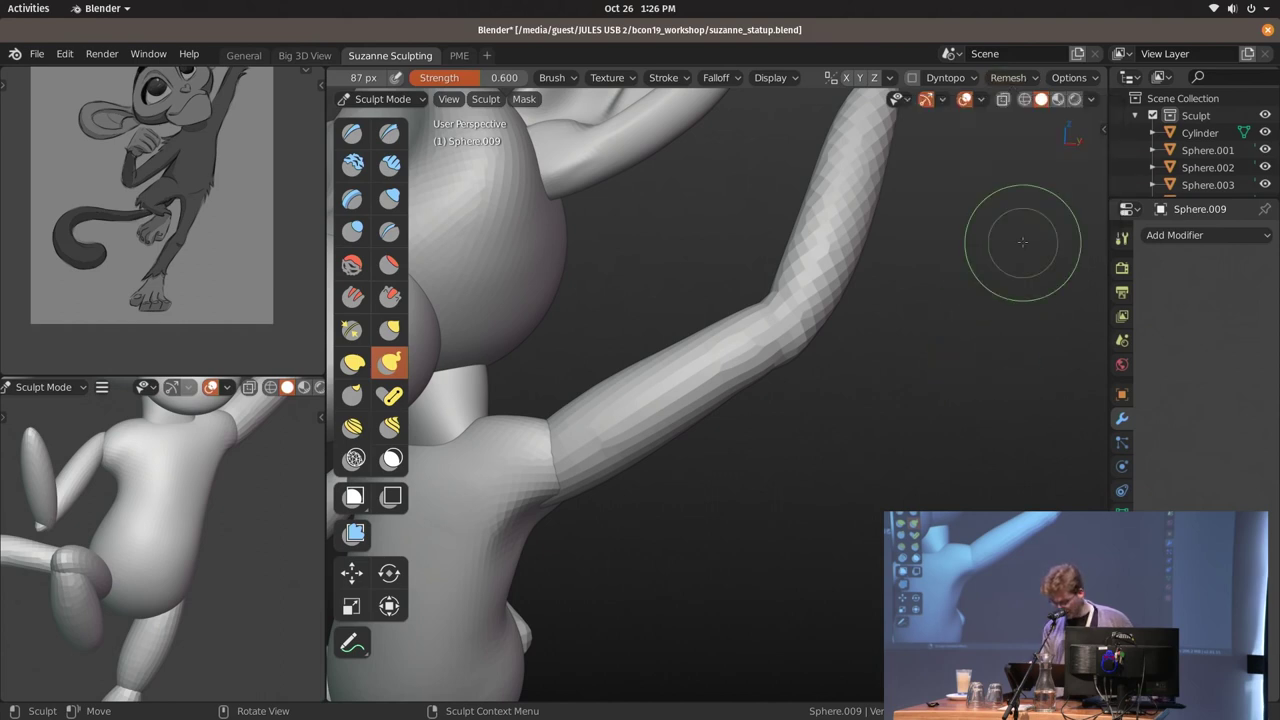
pyautogui.scroll(-5, 898, 316)
pyautogui.hotkey('ctrl', 'Tab')
pyautogui.click(835, 325)
# Select the tail, body and lower leg, then remesh the torso in Sculpt Mode
pyautogui.moveTo(837, 329); pyautogui.dragTo(843, 309, button='middle')
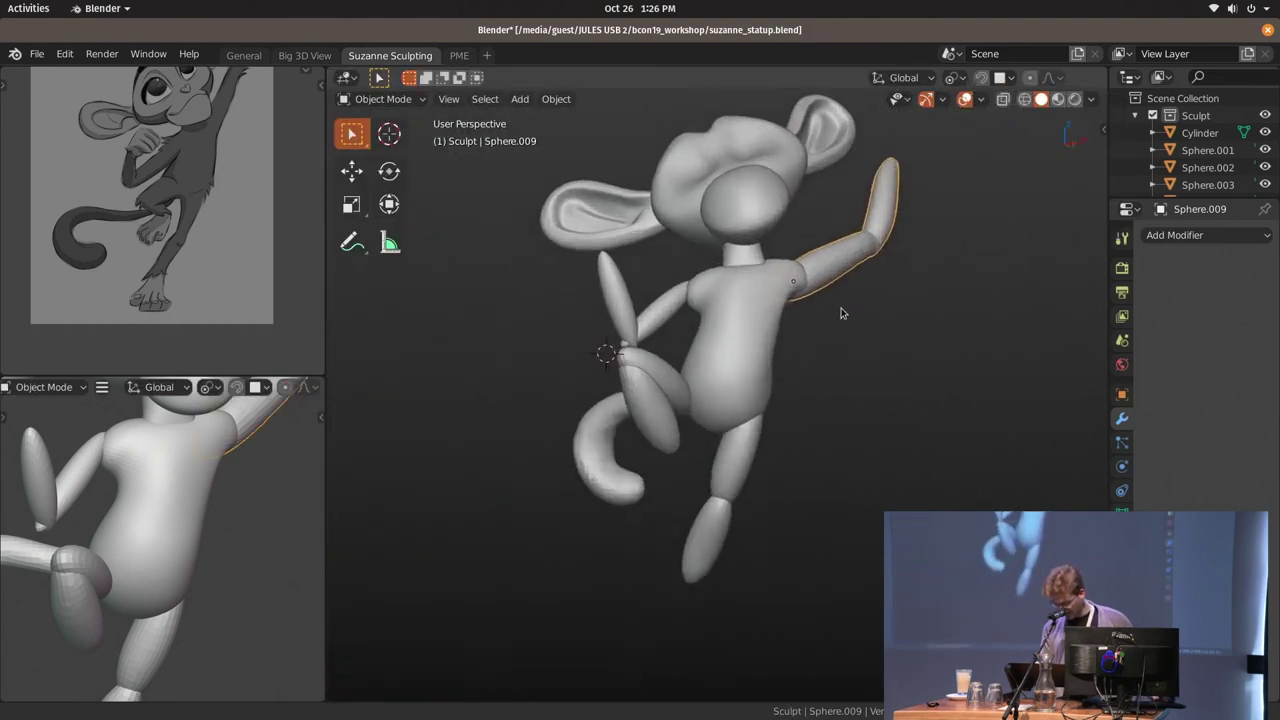
pyautogui.scroll(3, 632, 330)
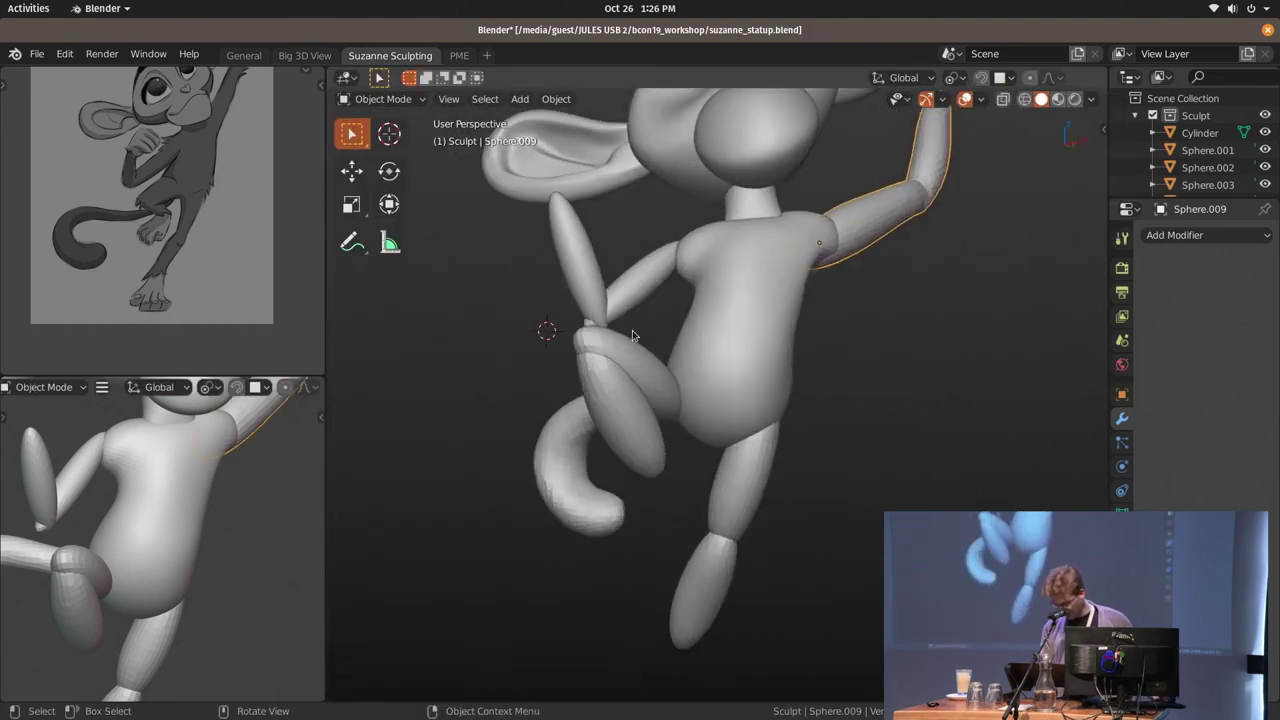
pyautogui.keyDown('shift'); pyautogui.click(581, 505); pyautogui.keyUp('shift')
pyautogui.keyDown('shift'); pyautogui.click(690, 425); pyautogui.keyUp('shift')
pyautogui.keyDown('shift'); pyautogui.click(707, 547); pyautogui.keyUp('shift')
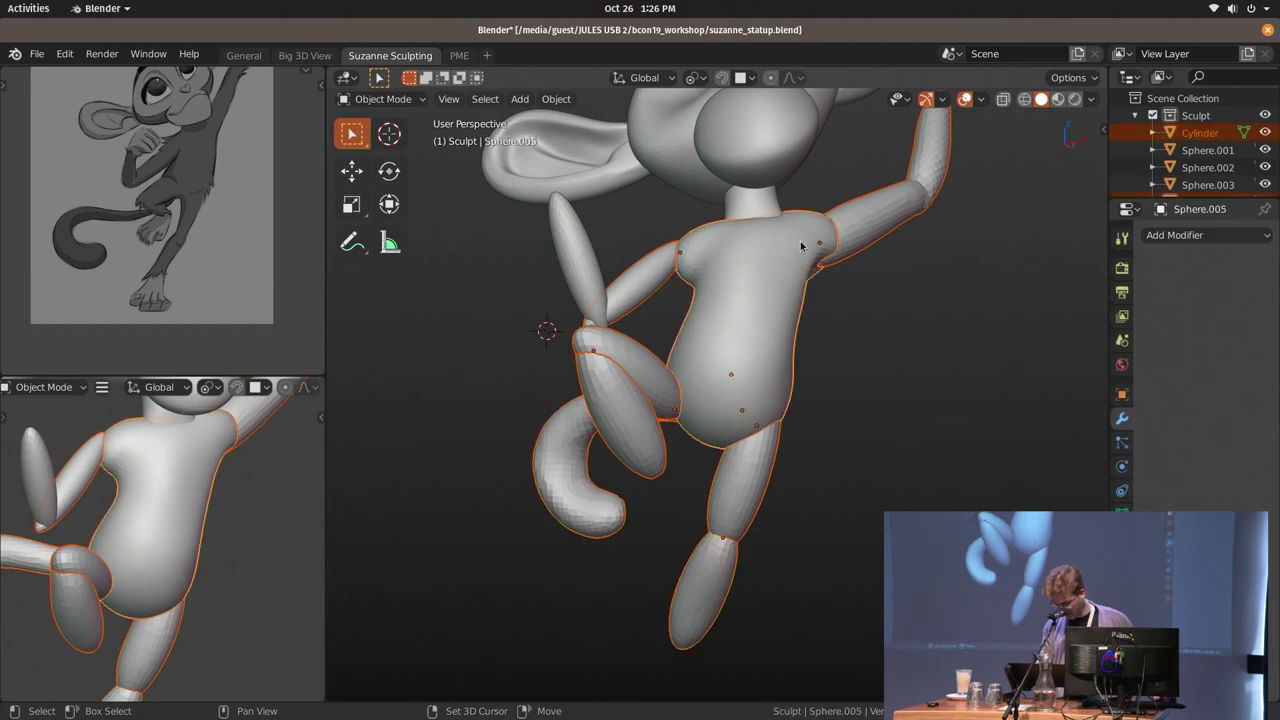
pyautogui.moveTo(801, 246); pyautogui.dragTo(841, 284, button='middle')
pyautogui.hotkey('ctrl', 'Tab')
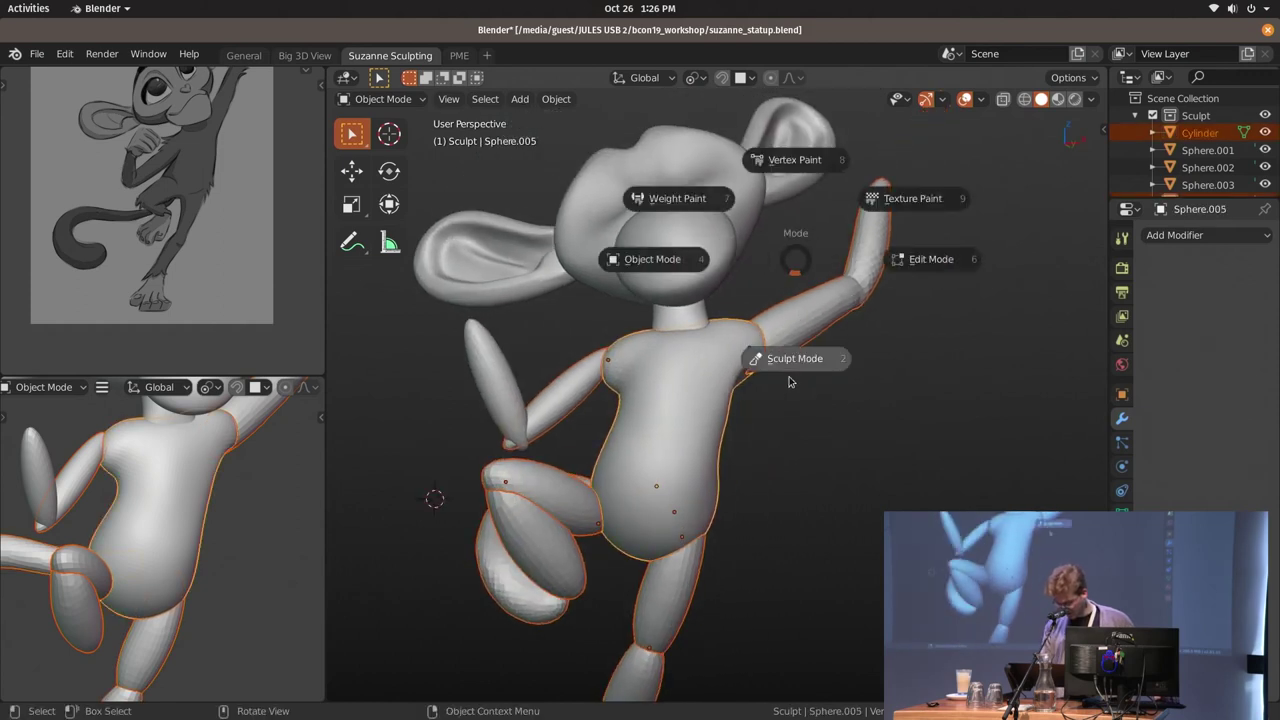
pyautogui.click(789, 381)
pyautogui.scroll(-5, 1031, 82)
pyautogui.click(1012, 78)
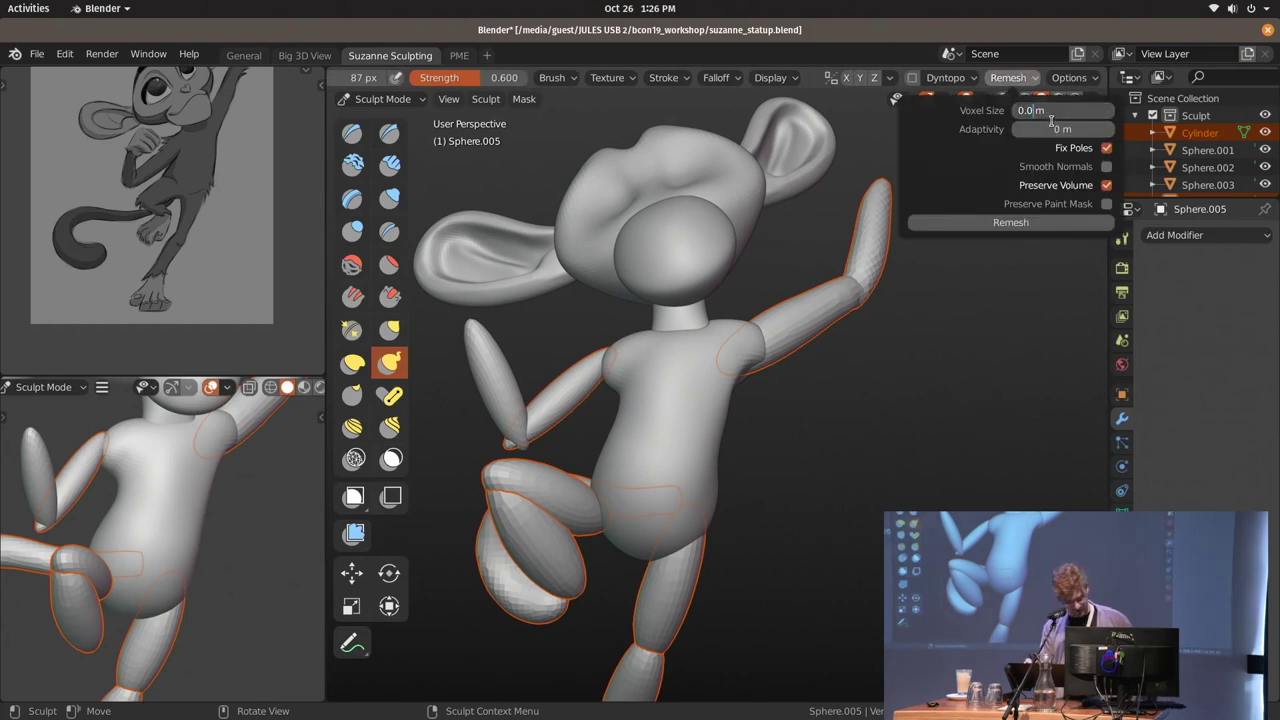
pyautogui.click(1010, 222)
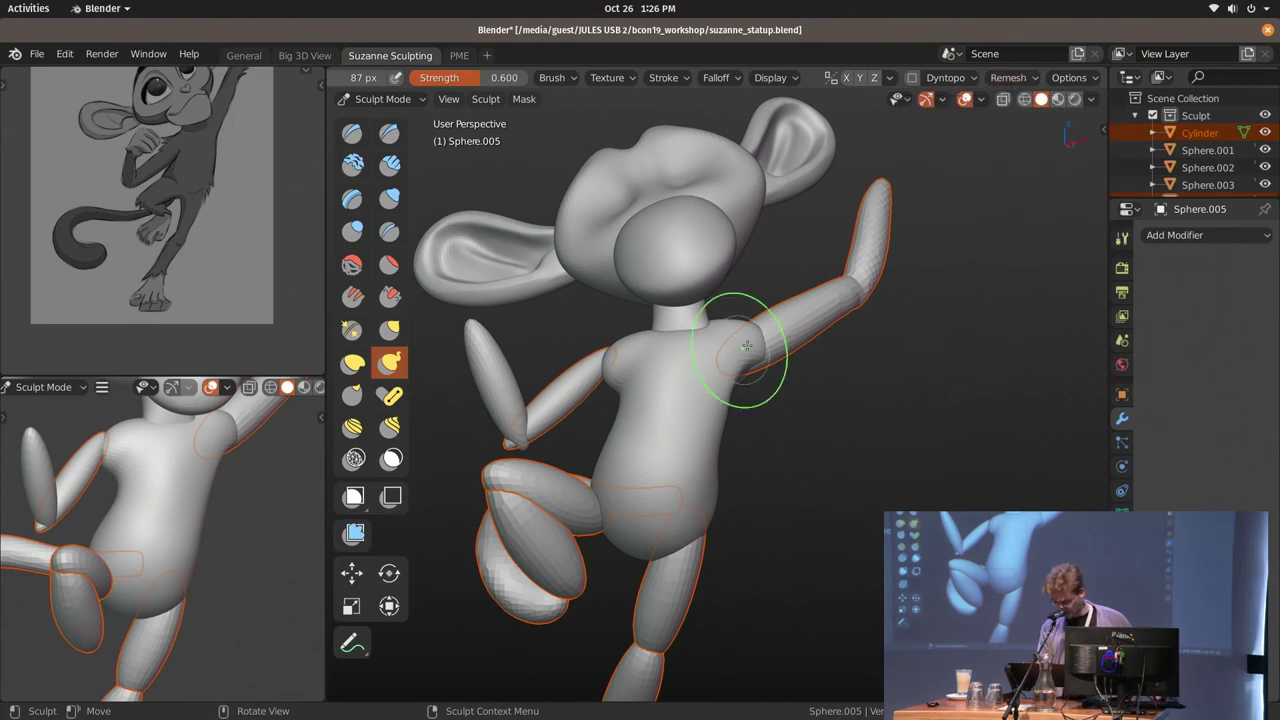
# Join the arm into the torso, remesh at 0.05 m voxel size, and select the bent leg's thigh
pyautogui.hotkey('ctrl', 'Tab')
pyautogui.click(651, 354)
pyautogui.hotkey('ctrl', 'Tab')
pyautogui.scroll(-5, 1080, 80)
pyautogui.click(1008, 78)
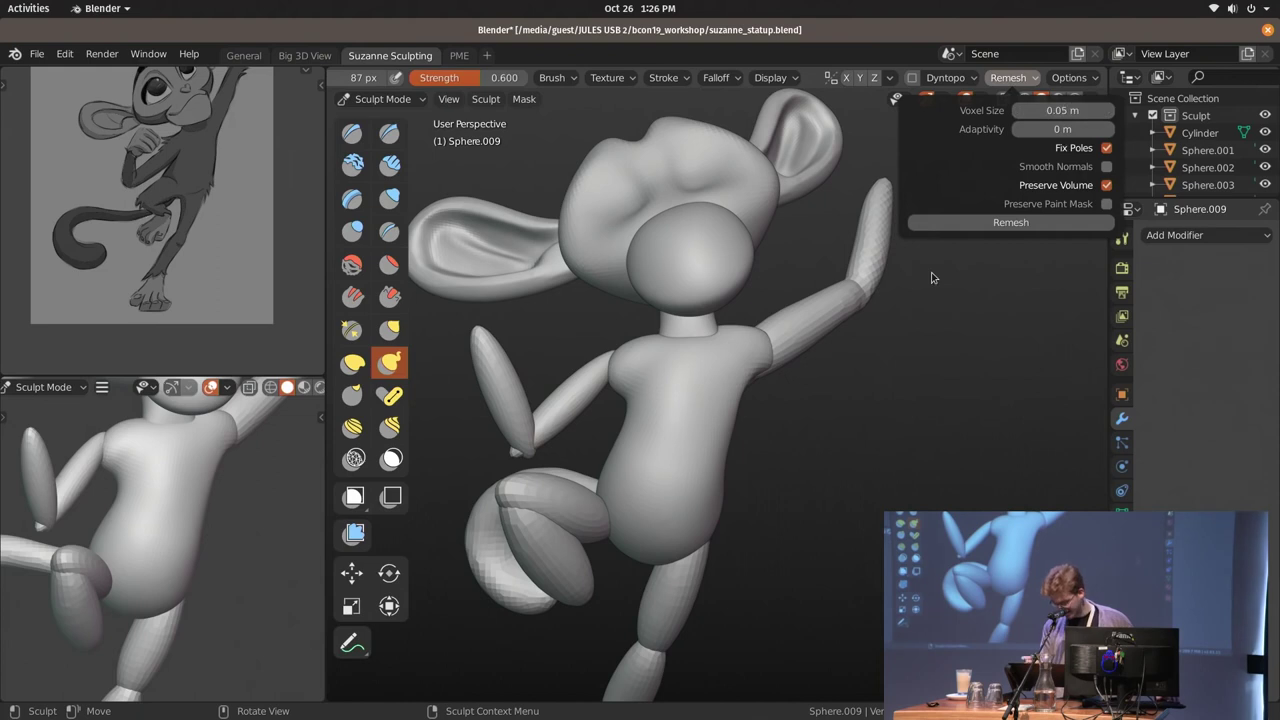
pyautogui.hotkey('ctrl', 'Tab')
pyautogui.moveTo(748, 441); pyautogui.dragTo(808, 352, button='middle')
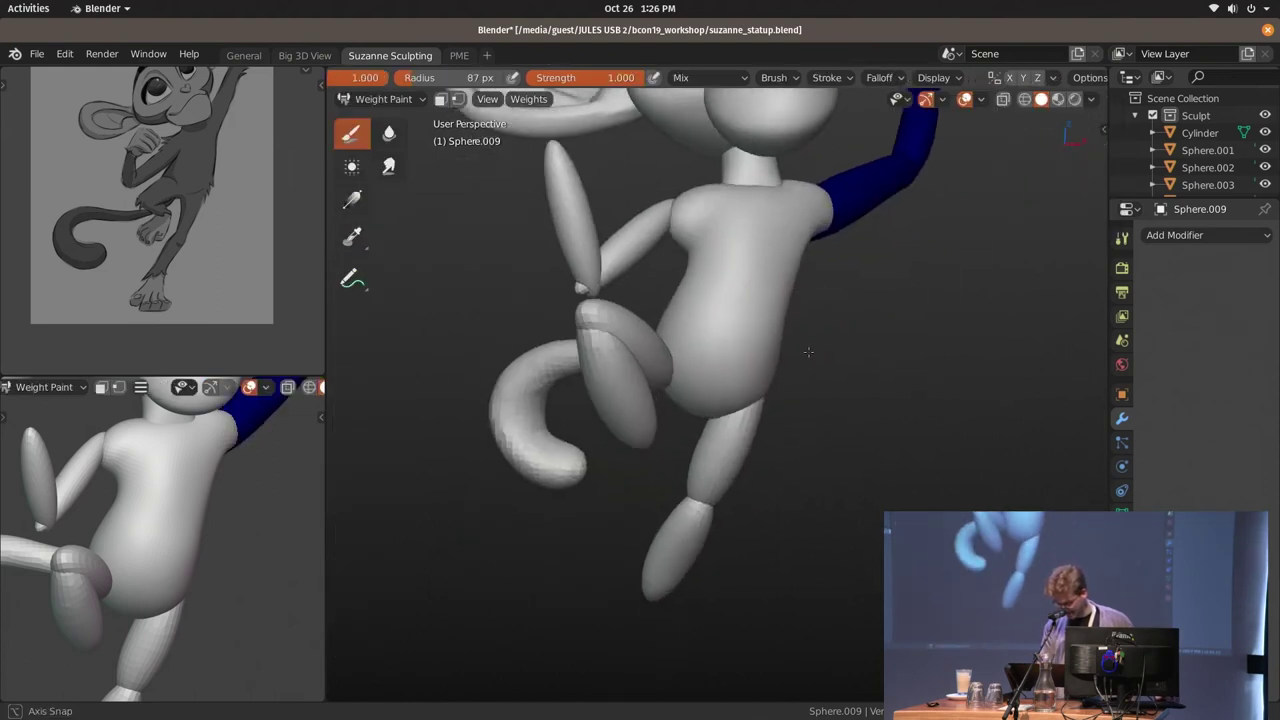
pyautogui.hotkey('ctrl', 'Tab')
pyautogui.click(650, 346)
pyautogui.moveTo(650, 346)
pyautogui.mouseDown(button='middle')
pyautogui.moveTo(599, 348)
pyautogui.moveTo(737, 345)
pyautogui.mouseUp(button='middle')
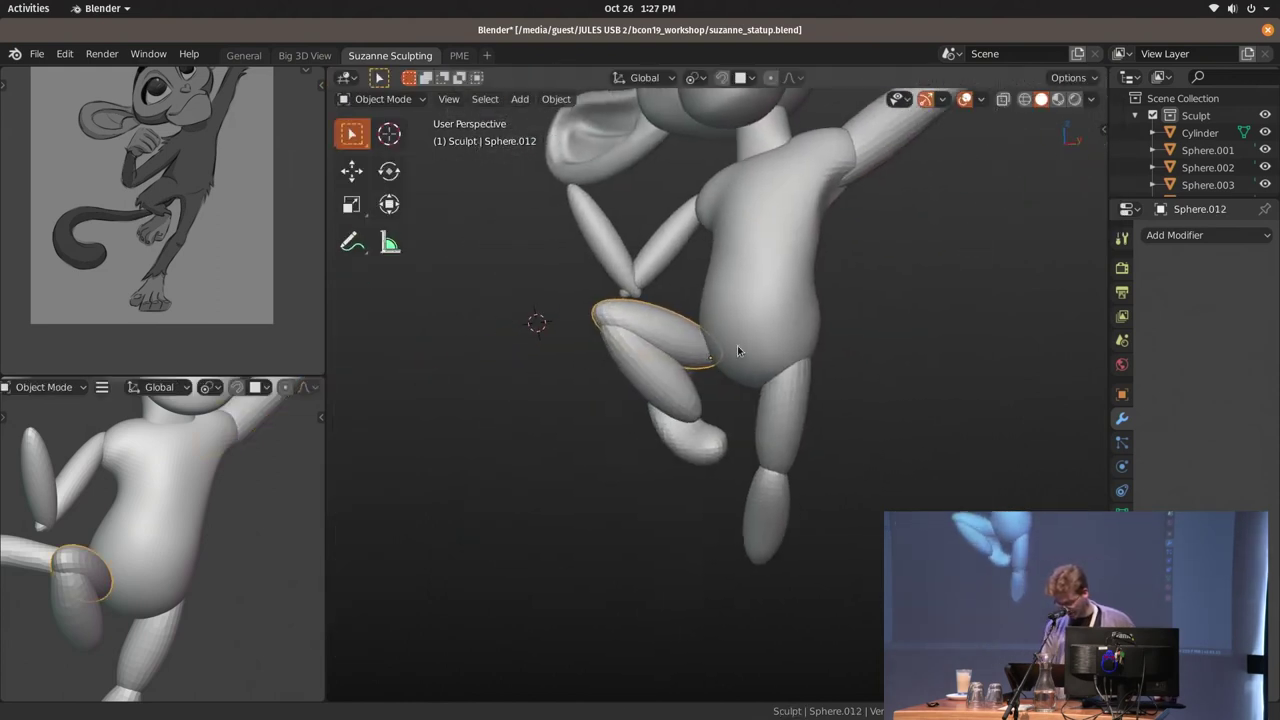
# Sculpt the bent leg's thigh with a slightly enlarged Elastic Hook brush
pyautogui.click(664, 352)
pyautogui.hotkey('ctrl', 'Tab')
pyautogui.scroll(2, 663, 323)
pyautogui.hotkey('ctrl', 'Tab')
pyautogui.moveTo(647, 280)
pyautogui.mouseDown(button='middle')
pyautogui.moveTo(592, 298)
pyautogui.moveTo(590, 321)
pyautogui.mouseUp(button='middle')
pyautogui.click(592, 298)
pyautogui.hotkey('ctrl', 'Tab')
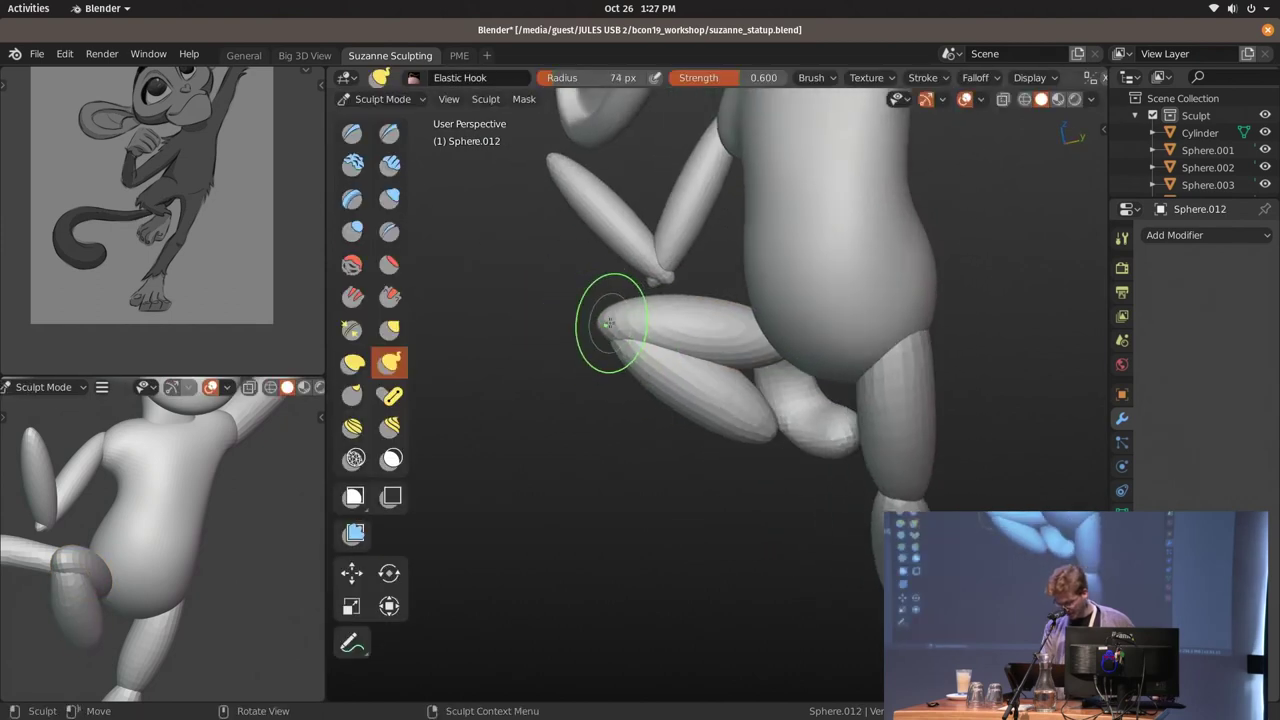
pyautogui.press('f')
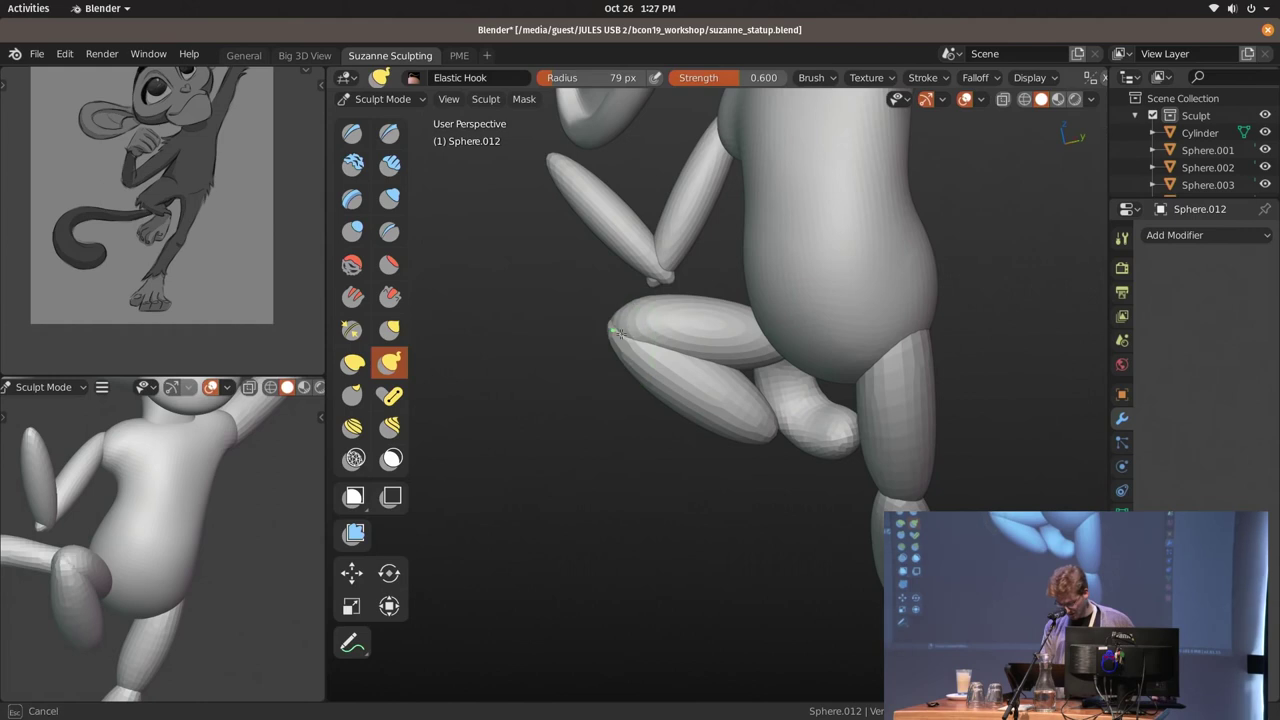
pyautogui.moveTo(644, 333); pyautogui.dragTo(709, 334, button='middle')
pyautogui.hotkey('ctrl', 'Tab')
# Pull the lower leg toward the thigh so they meet at the knee, then select the torso
pyautogui.moveTo(820, 354); pyautogui.dragTo(799, 343, button='middle')
pyautogui.click(799, 343)
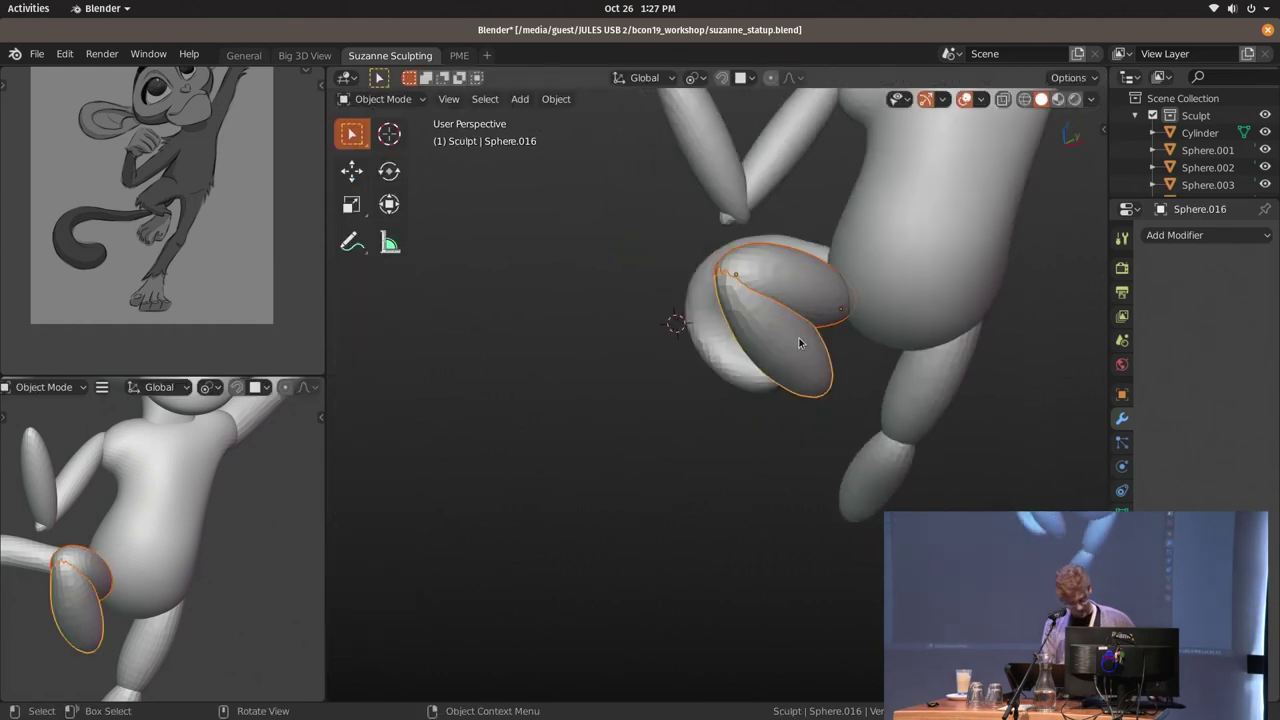
pyautogui.hotkey('ctrl', 'Tab')
pyautogui.moveTo(829, 470); pyautogui.dragTo(796, 259, button='middle')
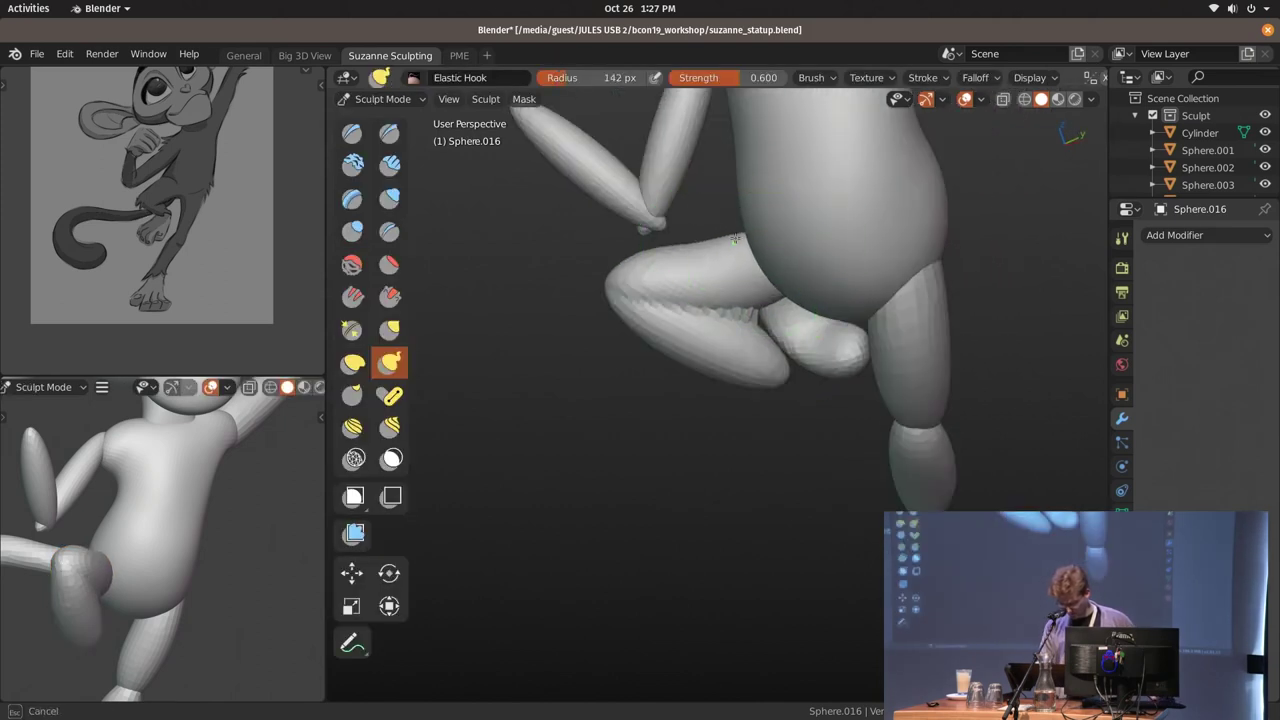
pyautogui.moveTo(734, 238); pyautogui.dragTo(696, 268)
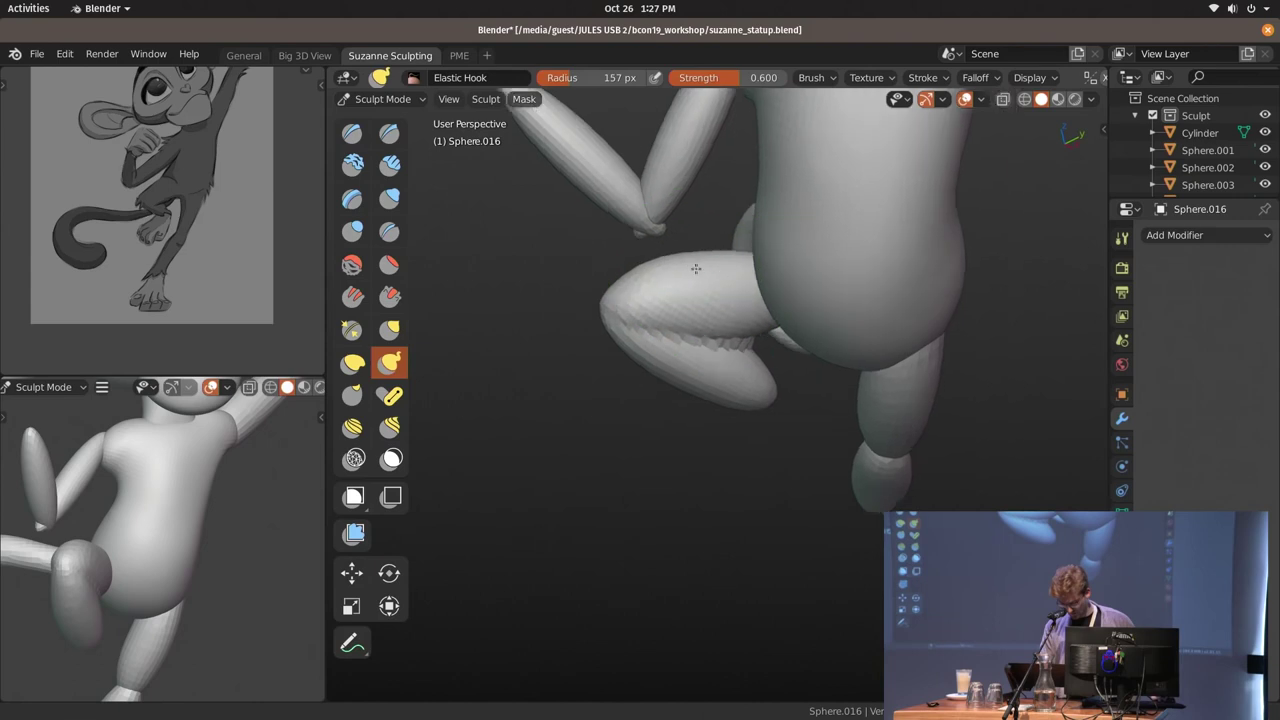
pyautogui.hotkey('ctrl', 'Tab')
pyautogui.click(737, 272)
pyautogui.click(857, 322)
pyautogui.hotkey('ctrl', 'Tab')
# Pull the torso's shoulder outward with Elastic Hook, resizing the brush from 171 px
pyautogui.press('f')
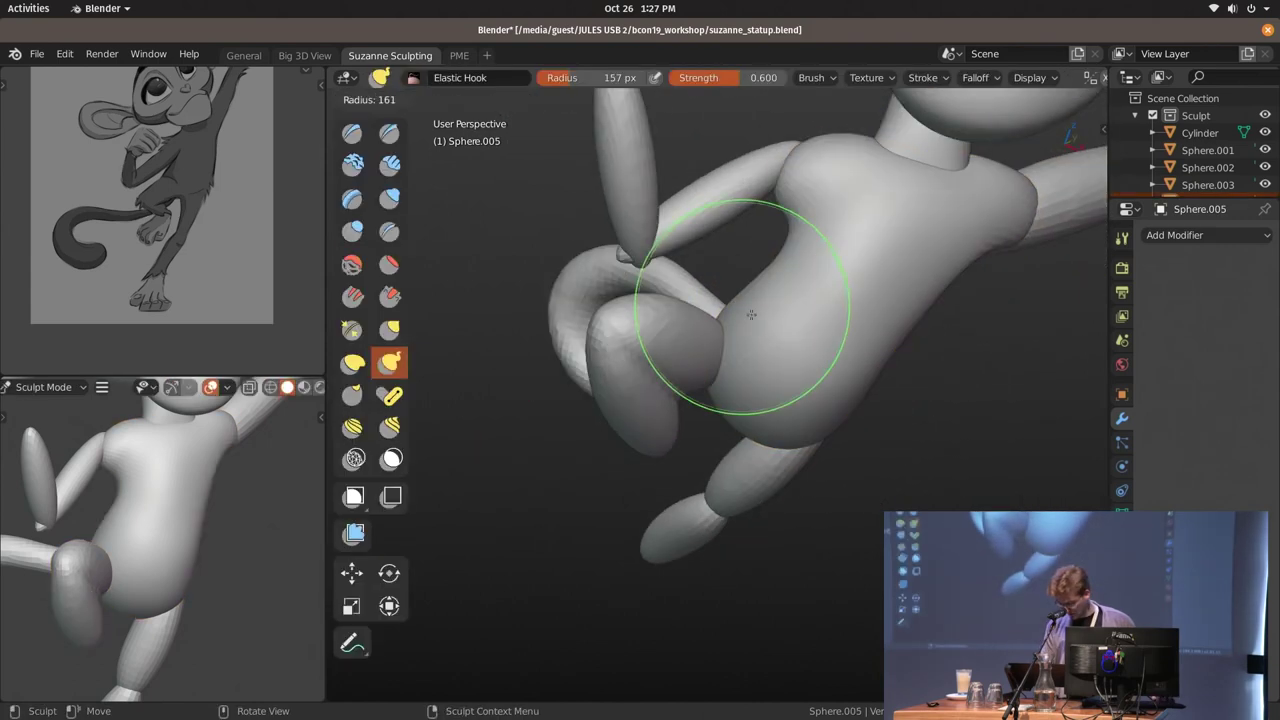
pyautogui.click(751, 314)
pyautogui.moveTo(857, 263)
pyautogui.mouseDown(button='middle')
pyautogui.moveTo(826, 320)
pyautogui.moveTo(760, 300)
pyautogui.moveTo(681, 307)
pyautogui.mouseUp(button='middle')
pyautogui.press('f')
pyautogui.click(728, 286)
pyautogui.press('f')
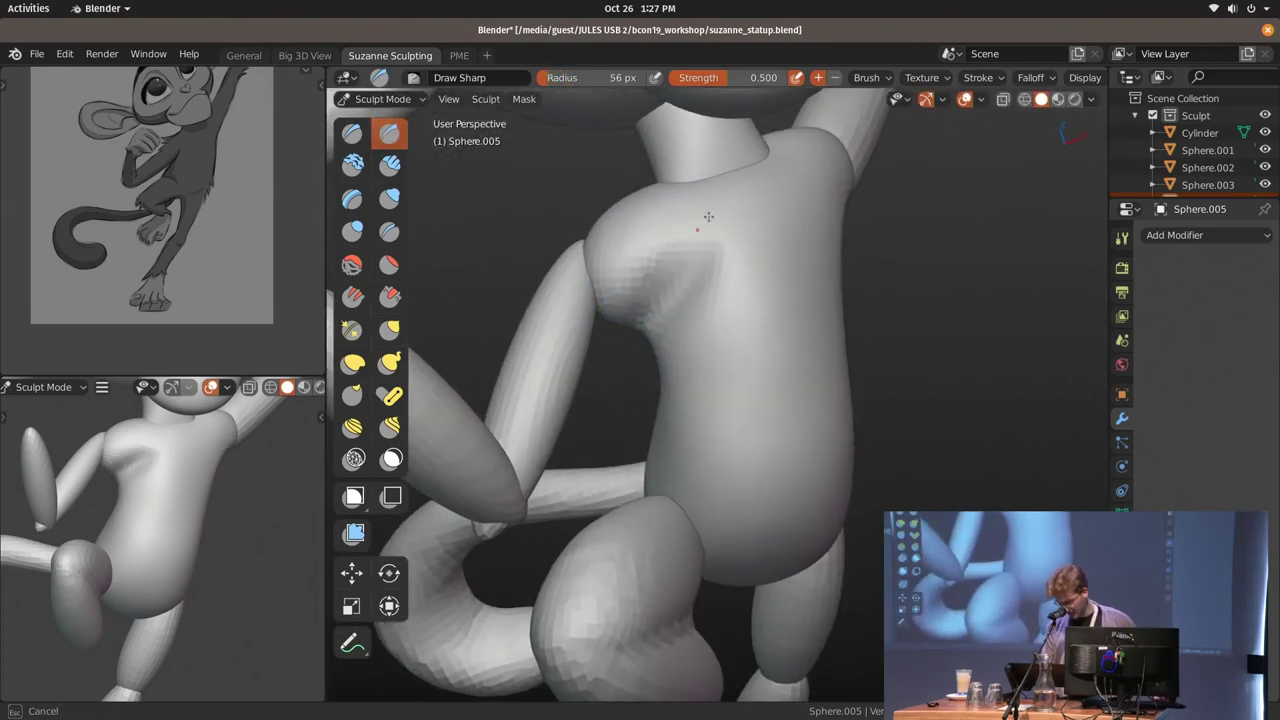
pyautogui.click(703, 300)
pyautogui.moveTo(708, 294); pyautogui.dragTo(724, 268, button='middle')
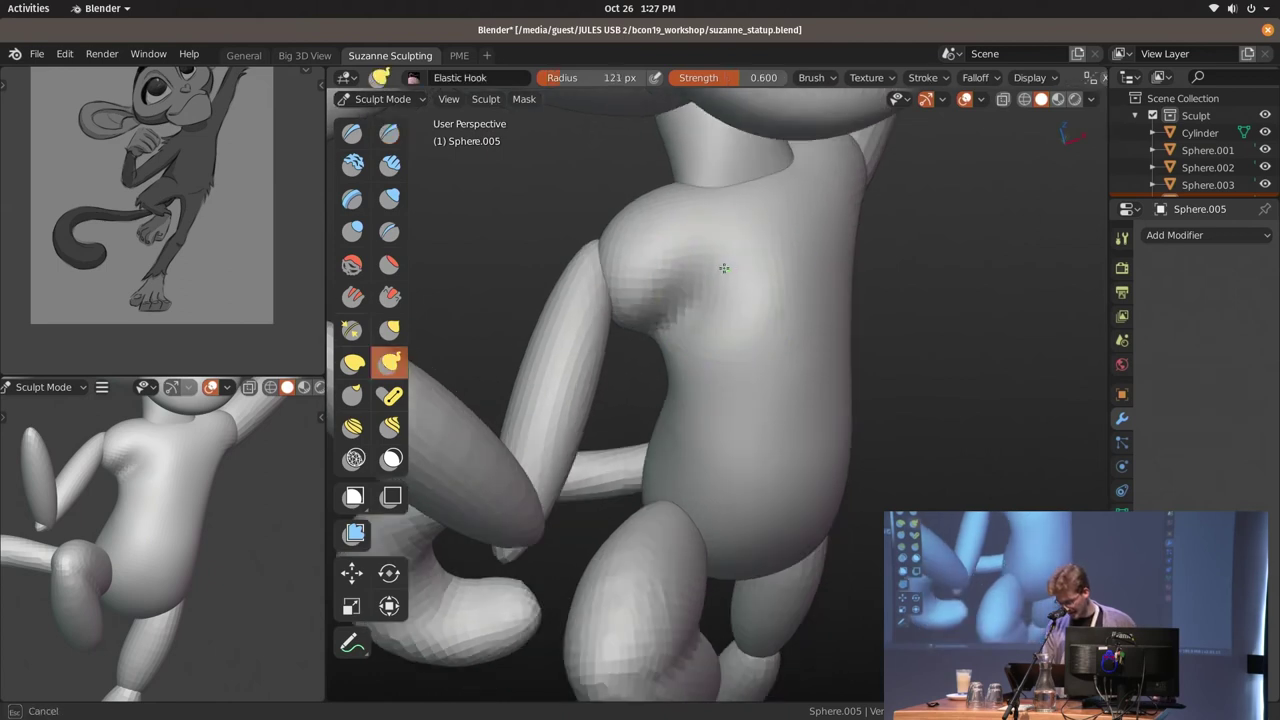
pyautogui.moveTo(695, 378); pyautogui.dragTo(680, 352, button='middle')
pyautogui.press('f')
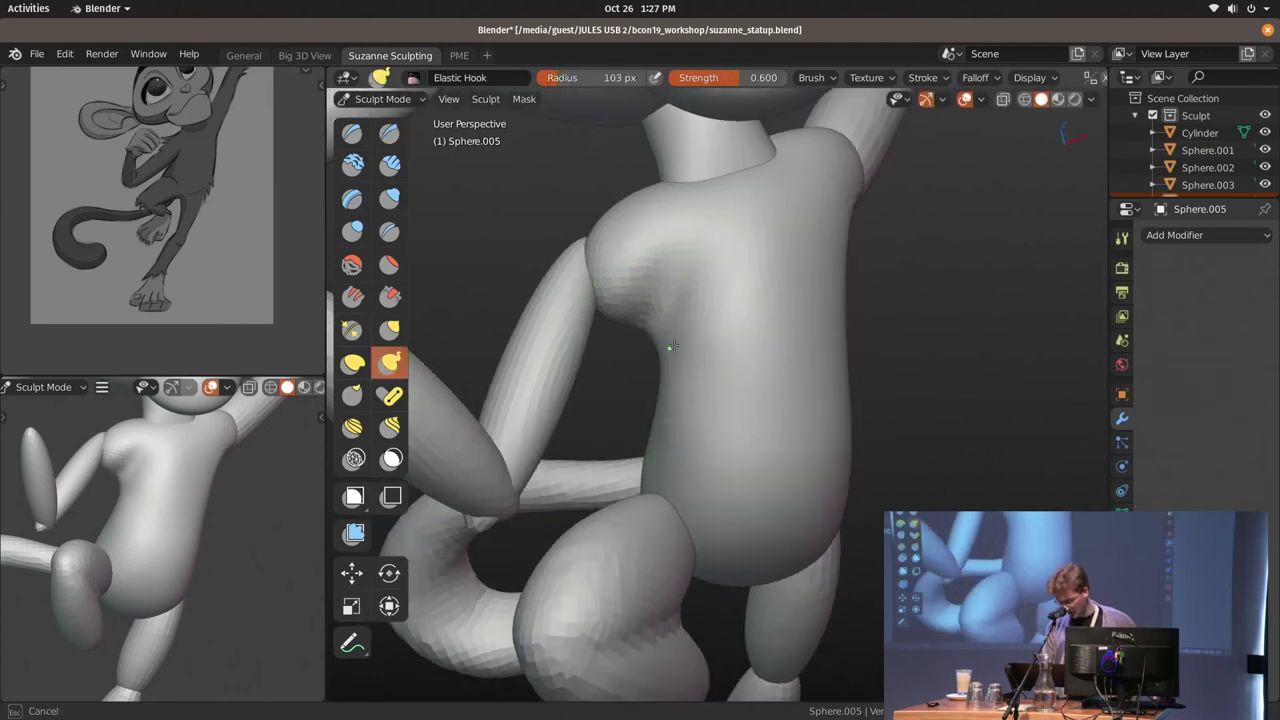
pyautogui.press(']')
pyautogui.press(']')
pyautogui.moveTo(614, 214)
pyautogui.mouseDown(button='middle')
pyautogui.moveTo(698, 253)
pyautogui.moveTo(614, 286)
pyautogui.mouseUp(button='middle')
pyautogui.moveTo(677, 314); pyautogui.dragTo(771, 300)
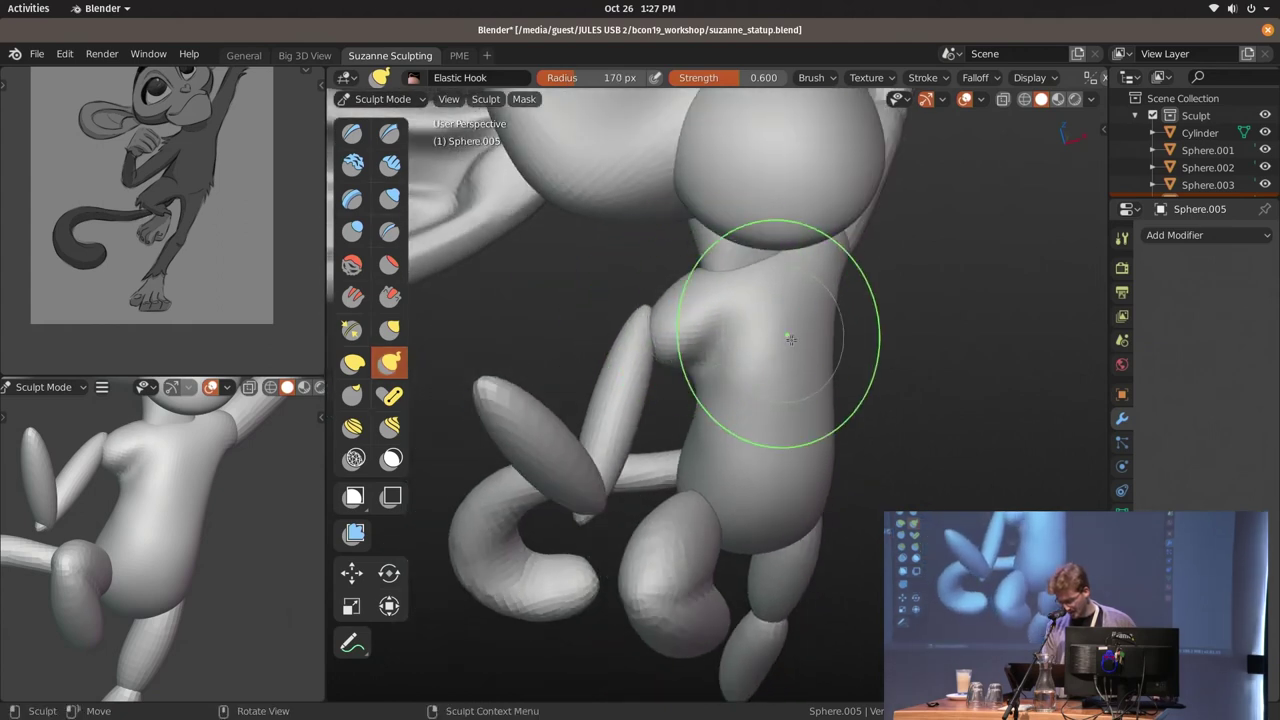
# Merge the neck into the torso with Ctrl+J
pyautogui.hotkey('ctrl', 'Tab')
pyautogui.moveTo(743, 324); pyautogui.dragTo(748, 243, button='middle')
pyautogui.click(762, 276)
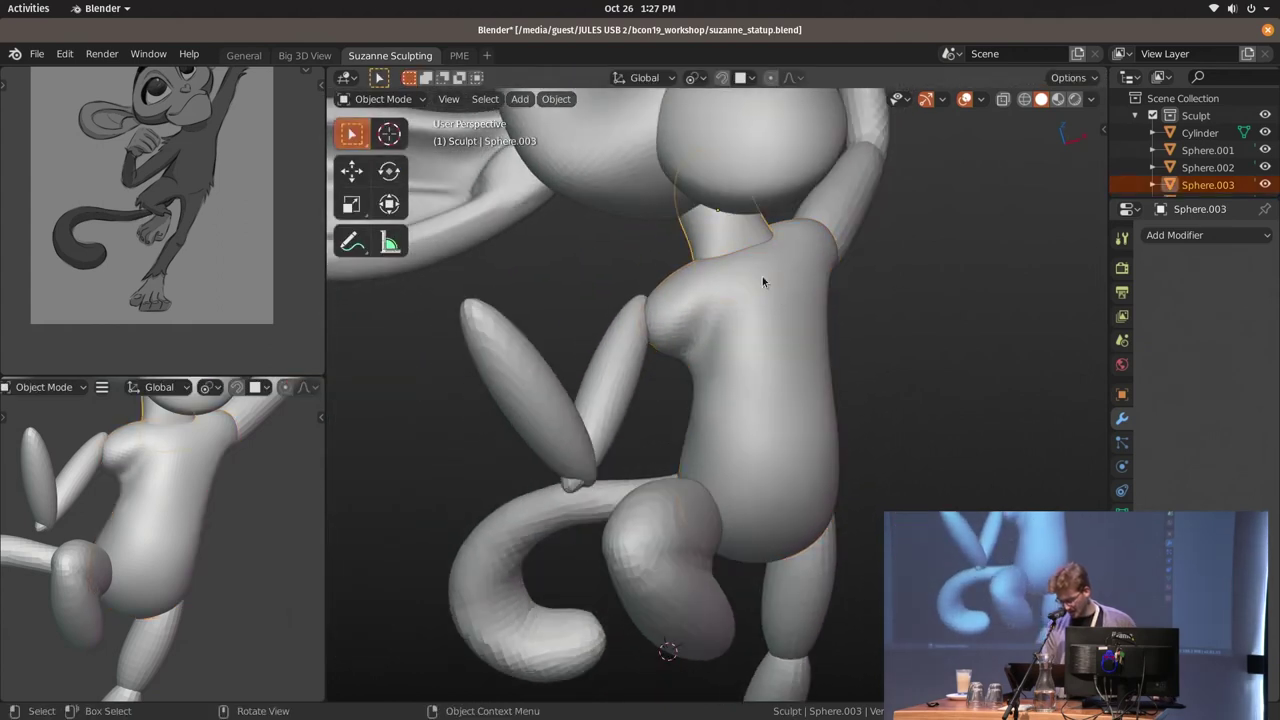
pyautogui.hotkey('ctrl', 'j')
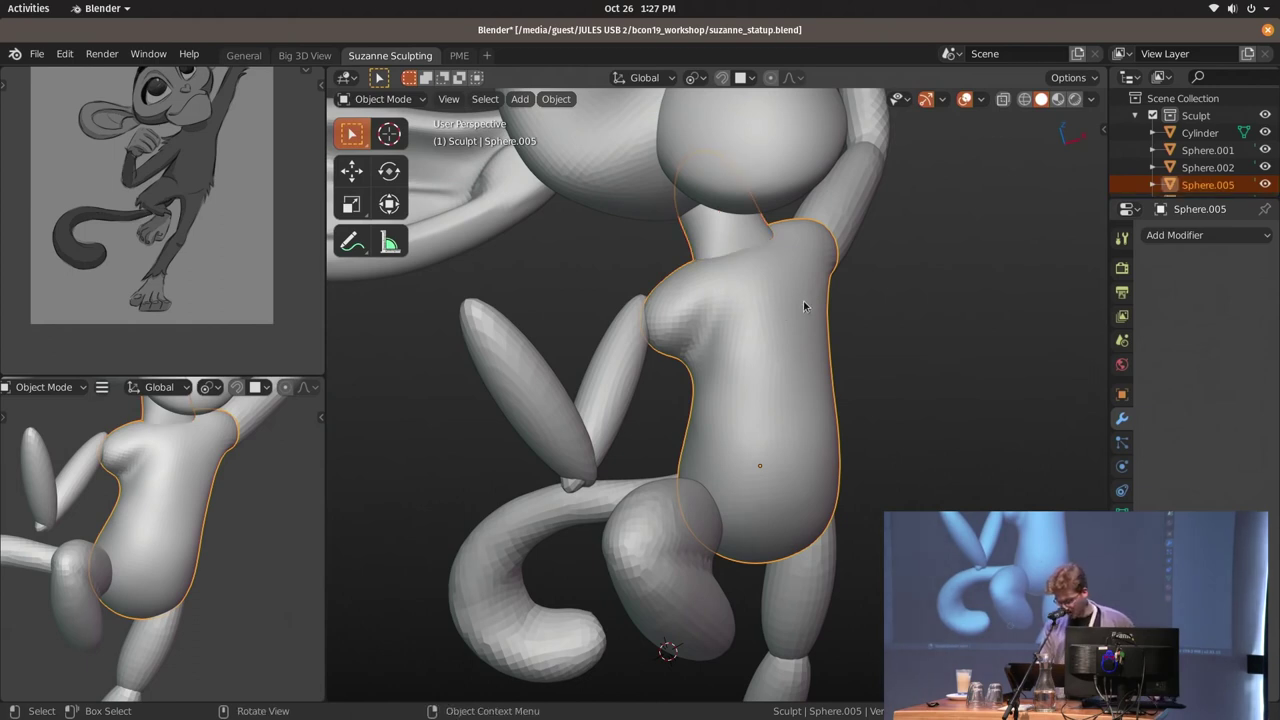
# Reshape the chest of the merged torso with a sculpt stroke
pyautogui.hotkey('ctrl', 'Tab')
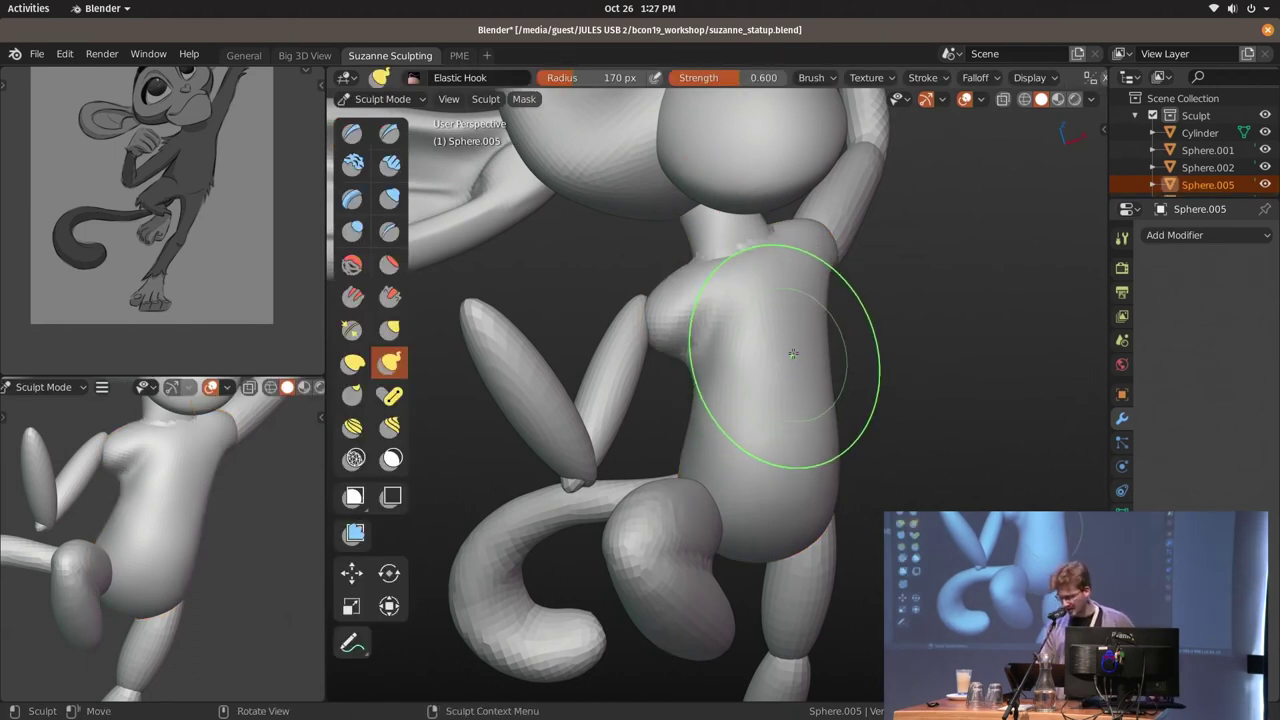
pyautogui.moveTo(792, 353); pyautogui.dragTo(740, 275, button='middle')
pyautogui.moveTo(766, 246); pyautogui.dragTo(782, 248)
pyautogui.moveTo(782, 248)
pyautogui.mouseDown(button='middle')
pyautogui.moveTo(832, 257)
pyautogui.moveTo(805, 246)
pyautogui.mouseUp(button='middle')
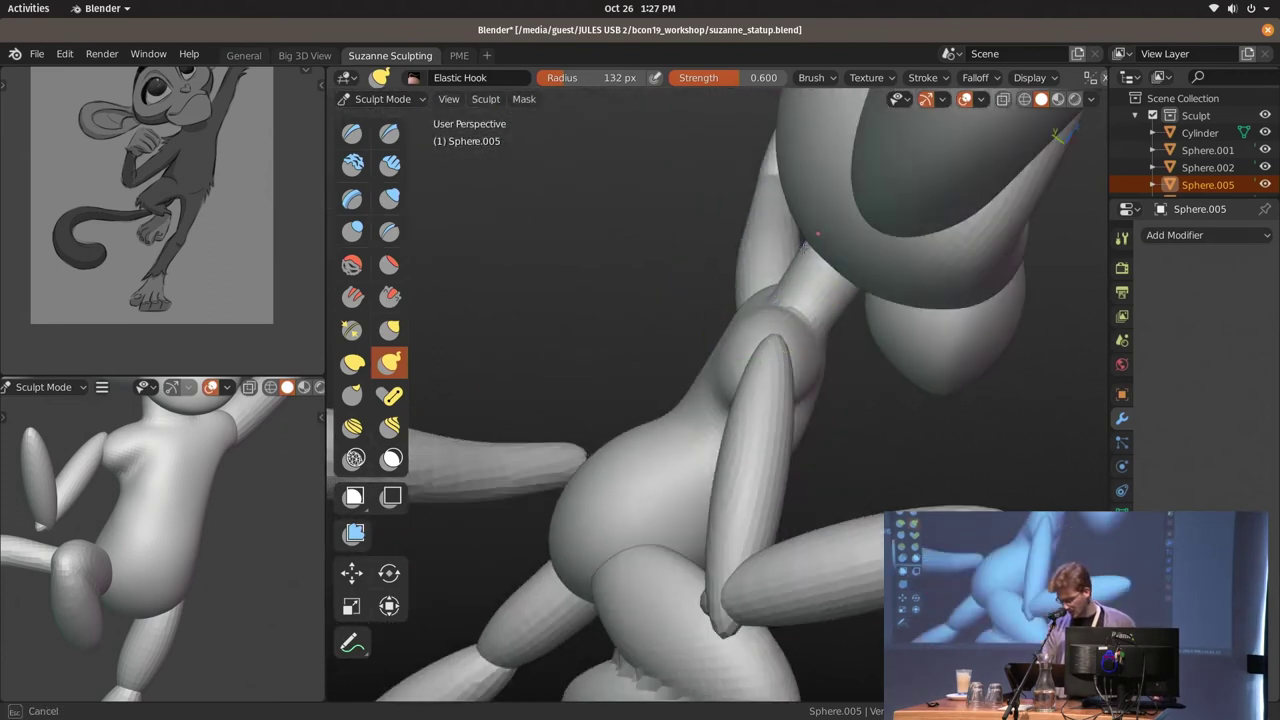
pyautogui.click(808, 252)
pyautogui.moveTo(860, 252); pyautogui.dragTo(780, 325, button='middle')
pyautogui.moveTo(843, 350)
pyautogui.mouseDown(button='middle')
pyautogui.moveTo(760, 251)
pyautogui.moveTo(773, 252)
pyautogui.mouseUp(button='middle')
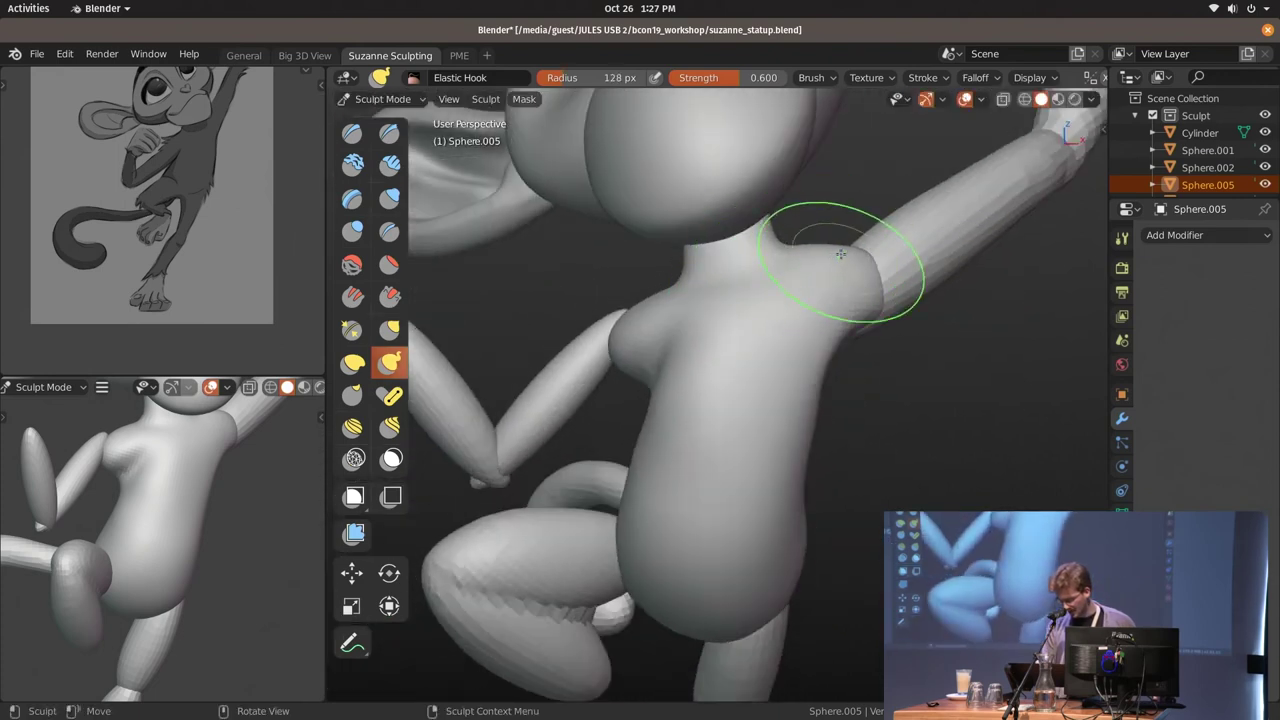
pyautogui.moveTo(755, 311); pyautogui.dragTo(750, 291, button='middle')
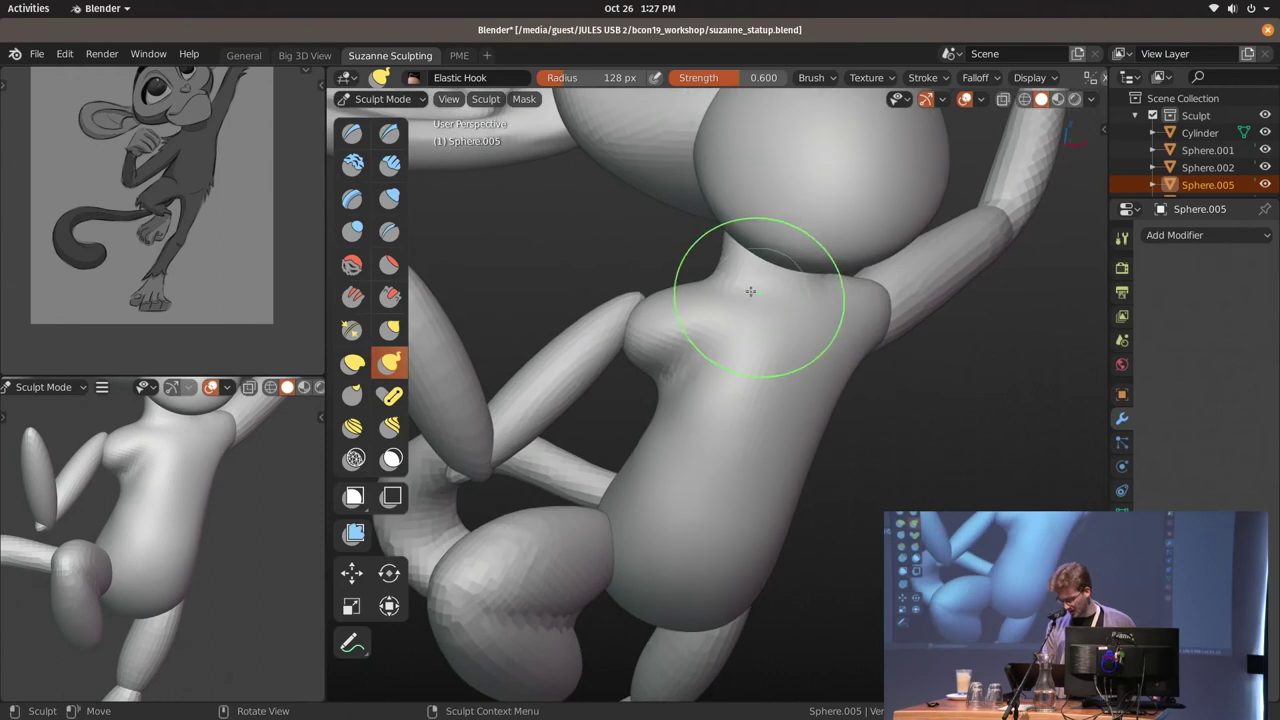
pyautogui.moveTo(759, 323); pyautogui.dragTo(770, 336)
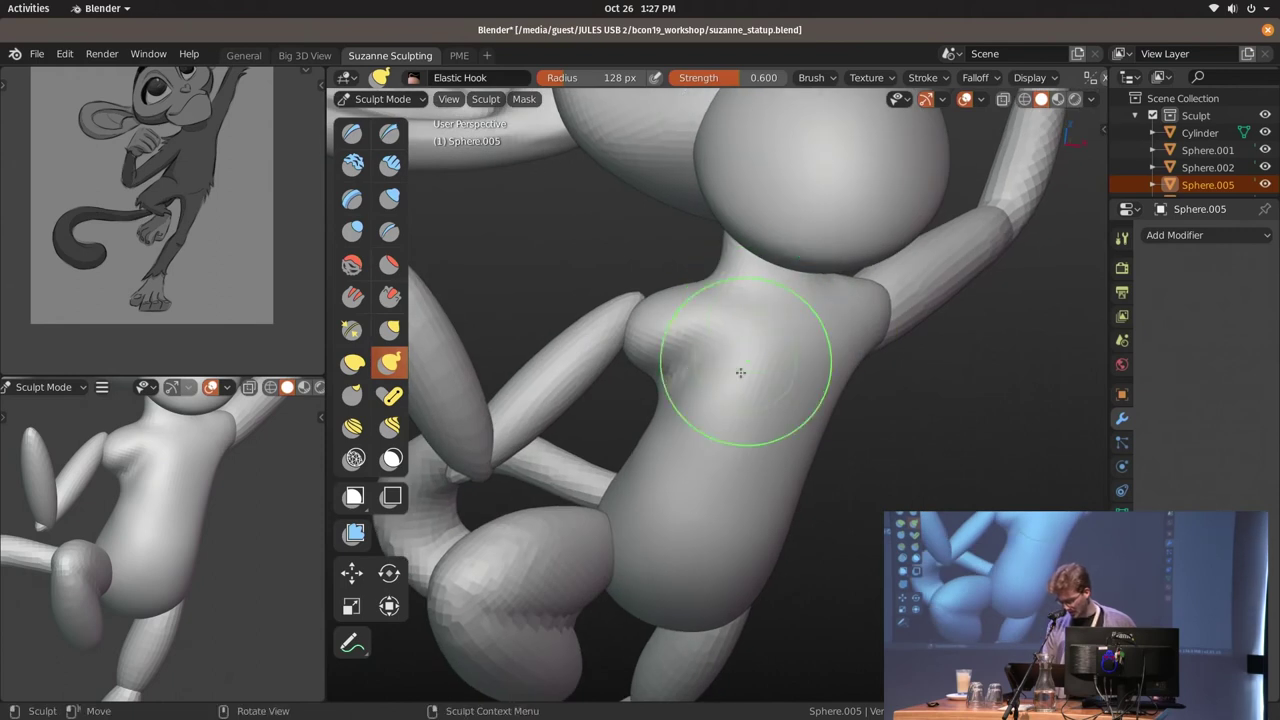
pyautogui.keyDown('shift'); pyautogui.moveTo(742, 425); pyautogui.dragTo(742, 278, button='middle'); pyautogui.keyUp('shift')
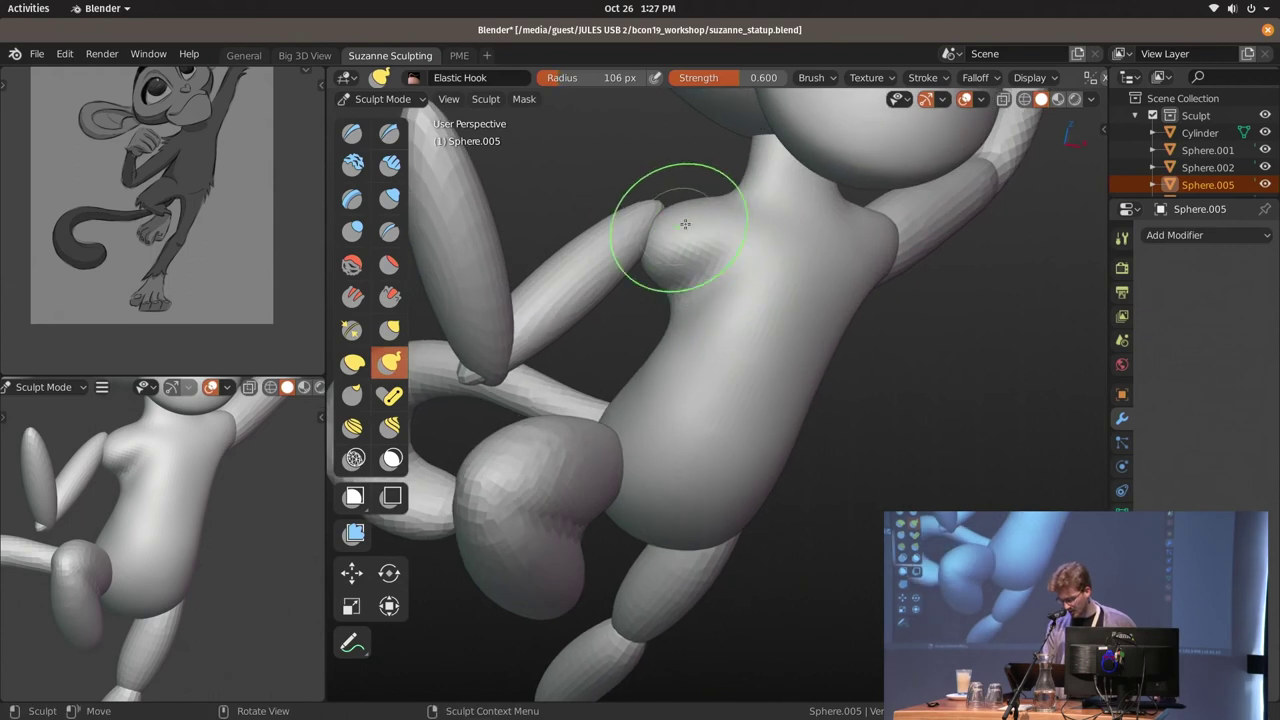
# Move the lower arm piece so it sits against the shoulder
pyautogui.hotkey('ctrl', 'Tab')
pyautogui.scroll(-5, 216, 510)
pyautogui.click(604, 253)
pyautogui.hotkey('ctrl', 'Tab')
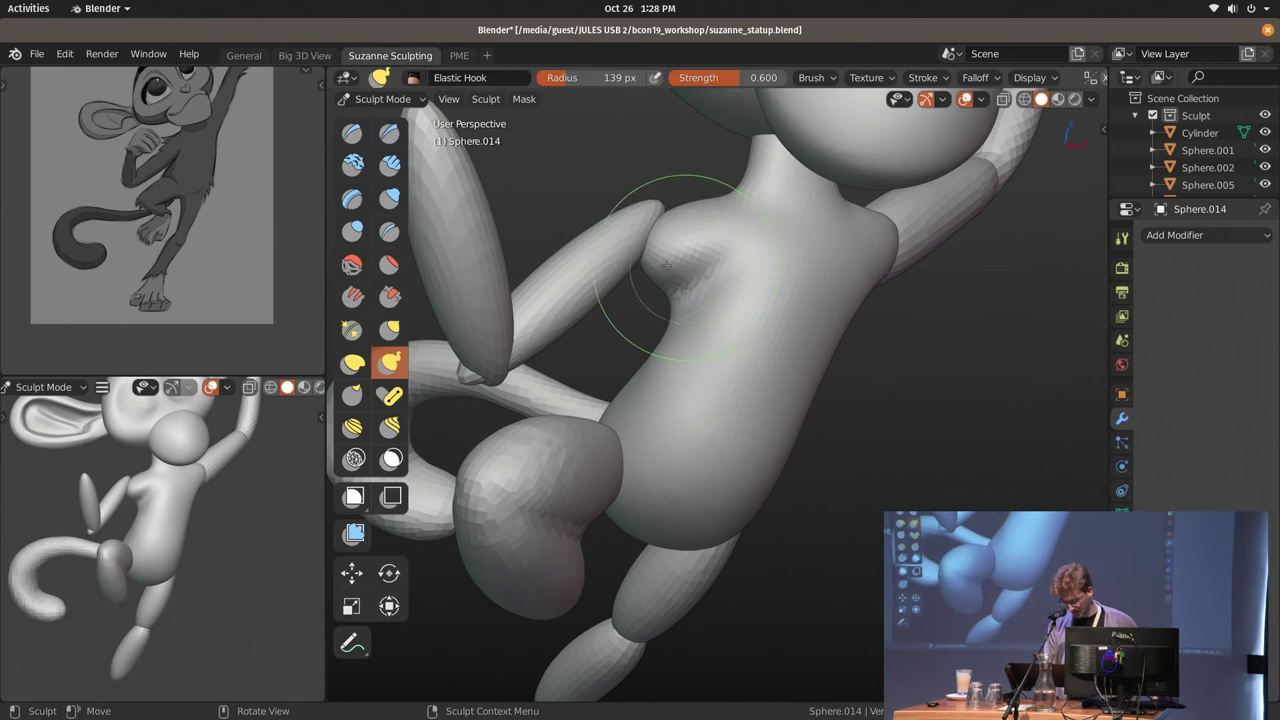
pyautogui.hotkey('ctrl', 'Tab')
pyautogui.press('g')
pyautogui.click(765, 290)
# Rotate the arm to a new angle and inflate its surface in Sculpt Mode
pyautogui.press('r')
pyautogui.click(775, 305)
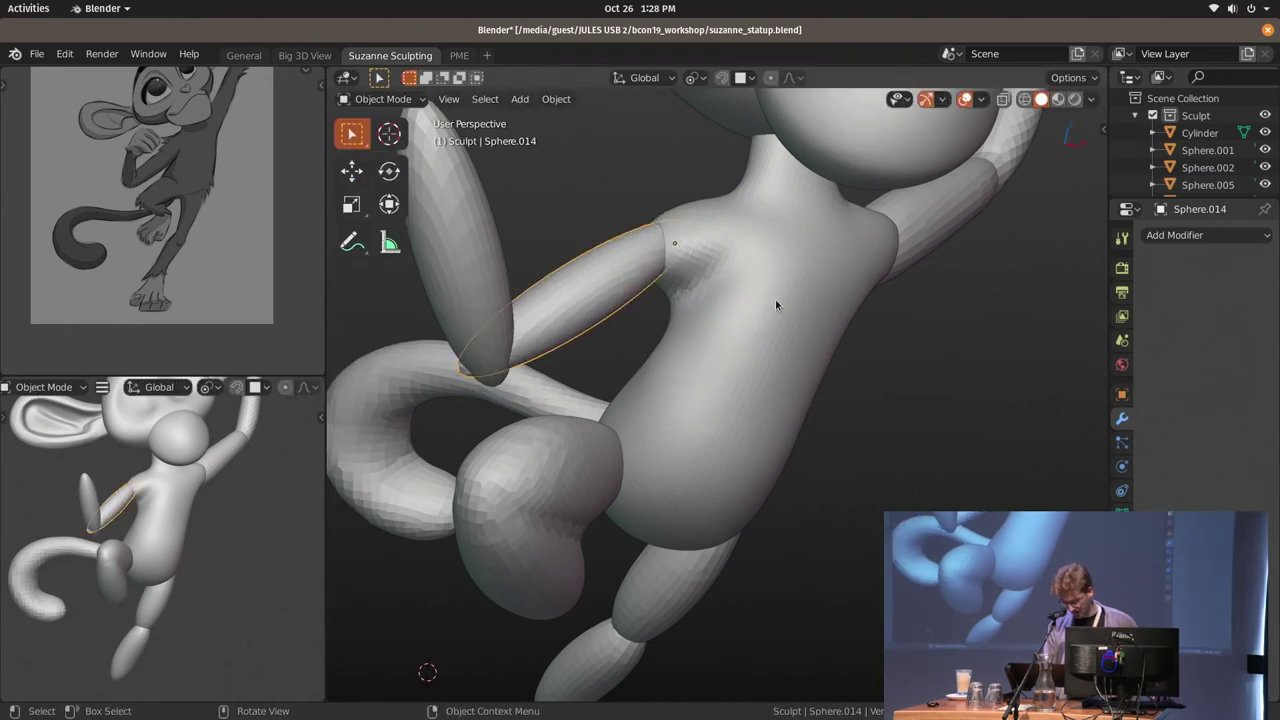
pyautogui.hotkey('ctrl', 'Tab')
pyautogui.moveTo(674, 218); pyautogui.dragTo(662, 238, button='middle')
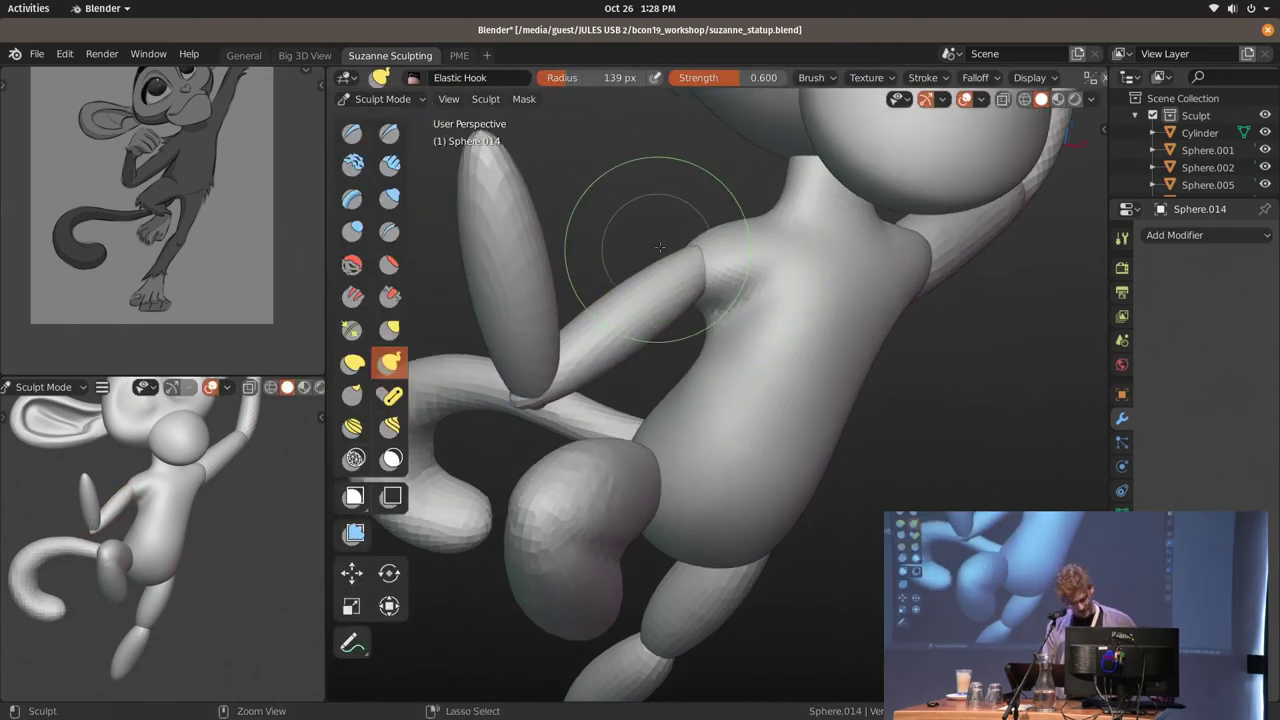
pyautogui.press('i')
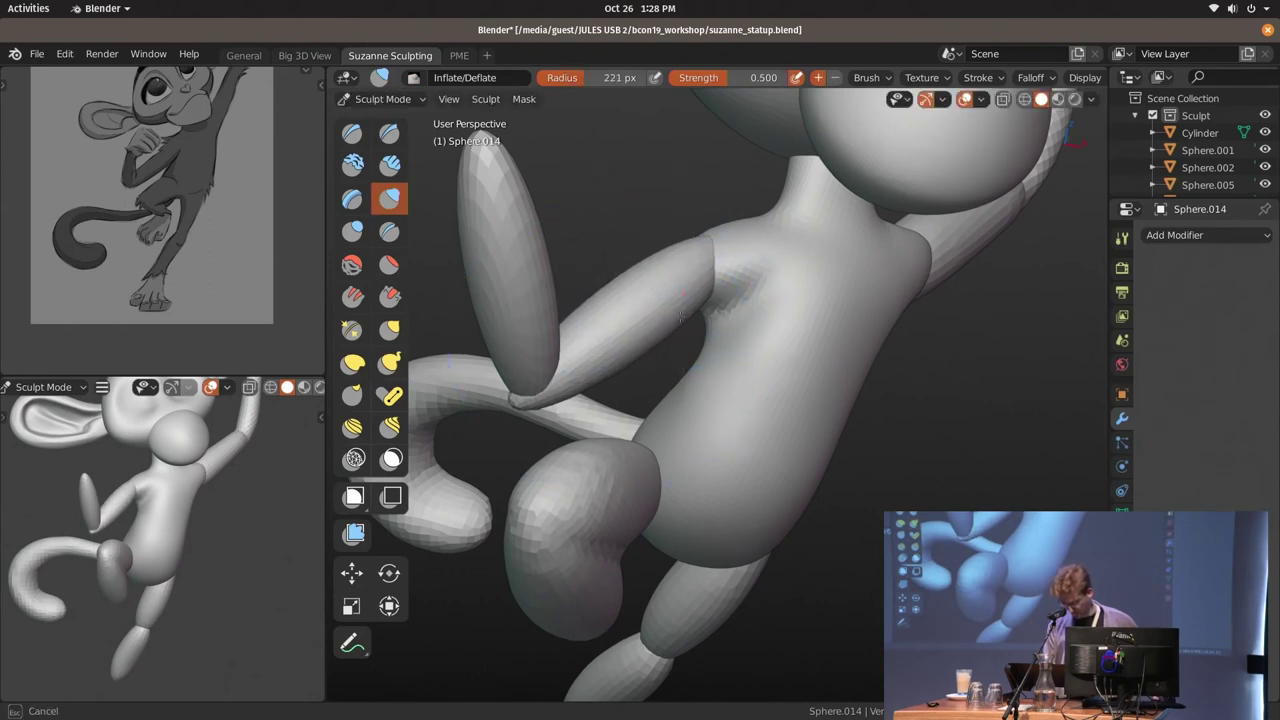
pyautogui.moveTo(731, 241); pyautogui.dragTo(689, 269, button='middle')
pyautogui.moveTo(608, 259)
pyautogui.mouseDown(button='middle')
pyautogui.moveTo(672, 237)
pyautogui.moveTo(584, 258)
pyautogui.mouseUp(button='middle')
pyautogui.hotkey('ctrl', 'Tab')
# Select the long forearm piece and stretch its tip into shape with the elastic brush
pyautogui.click(584, 258)
pyautogui.hotkey('ctrl', 'Tab')
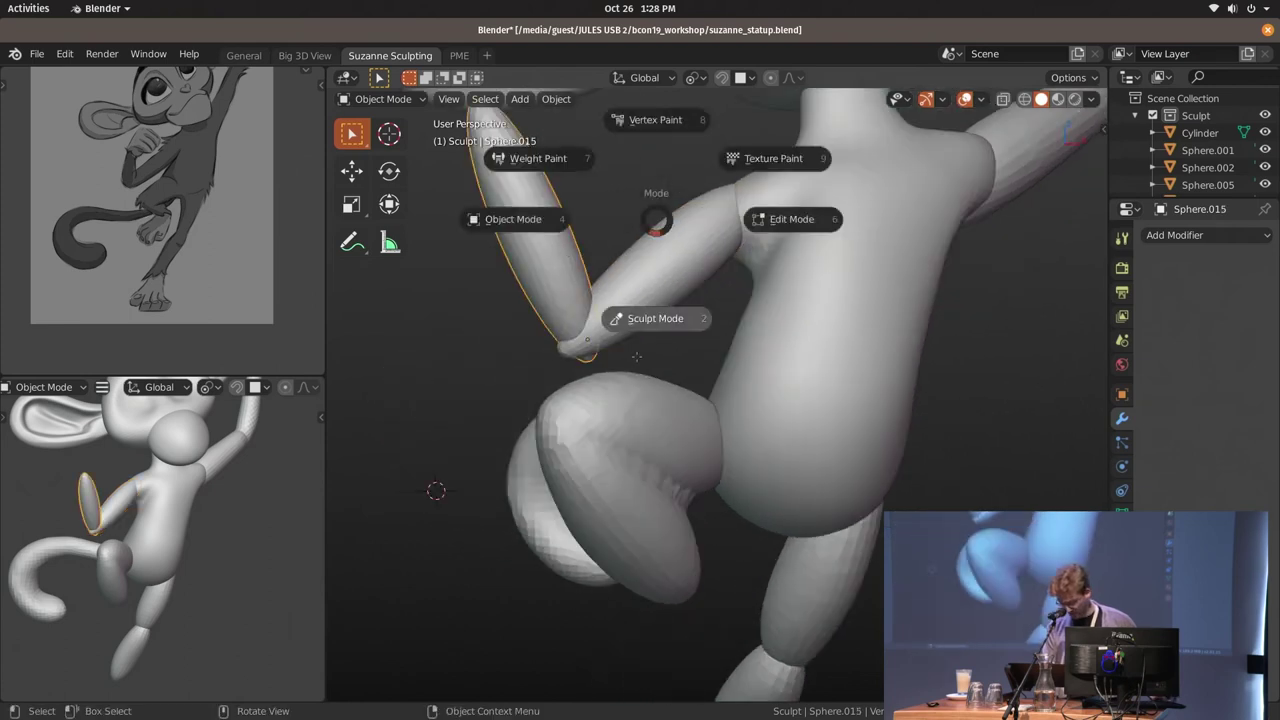
pyautogui.click(657, 314)
pyautogui.moveTo(657, 314)
pyautogui.mouseDown(button='middle')
pyautogui.moveTo(637, 375)
pyautogui.moveTo(756, 328)
pyautogui.moveTo(666, 360)
pyautogui.mouseUp(button='middle')
pyautogui.hotkey('ctrl', 'Tab')
pyautogui.hotkey('ctrl', 'Tab')
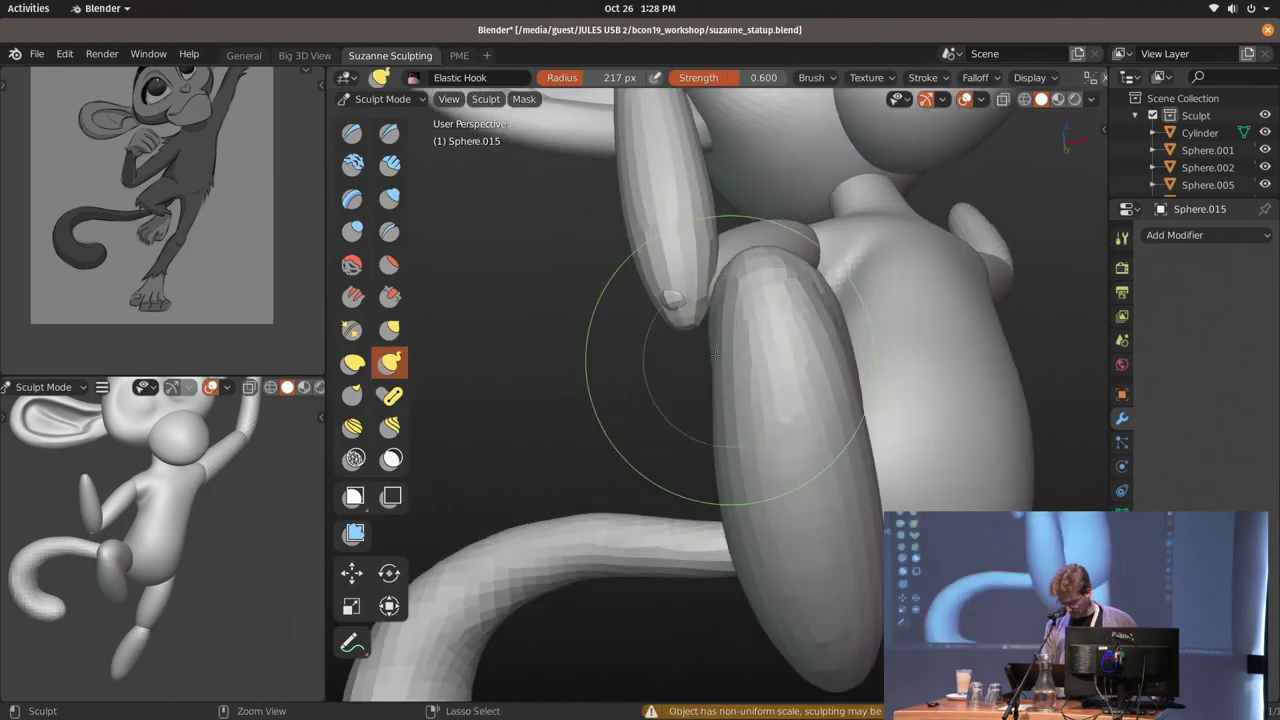
pyautogui.hotkey('shift', 'space')
pyautogui.moveTo(666, 325); pyautogui.dragTo(685, 318)
# Resize the sculpt brush, first enlarging it and then making it smaller
pyautogui.moveTo(669, 273); pyautogui.dragTo(720, 388, button='middle')
pyautogui.hotkey('ctrl', 'Tab')
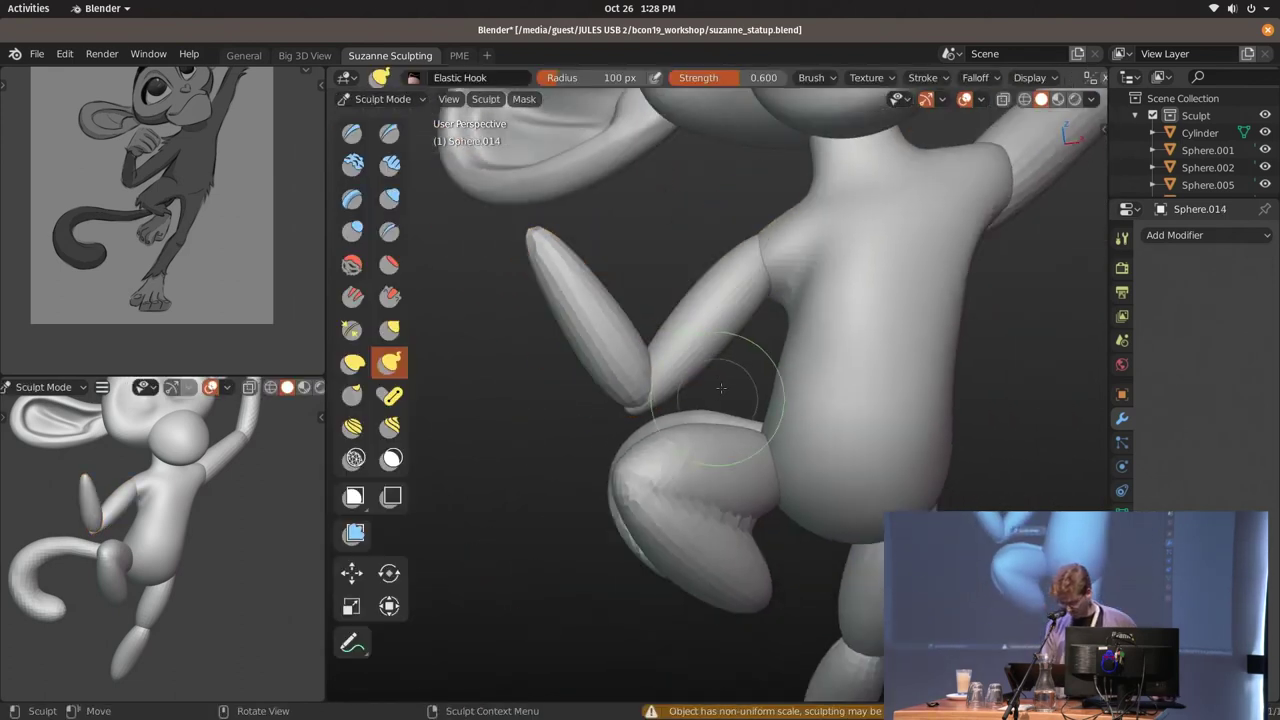
pyautogui.moveTo(757, 321)
pyautogui.mouseDown(button='middle')
pyautogui.moveTo(660, 280)
pyautogui.moveTo(710, 284)
pyautogui.moveTo(640, 240)
pyautogui.mouseUp(button='middle')
pyautogui.press('f')
pyautogui.click(750, 257)
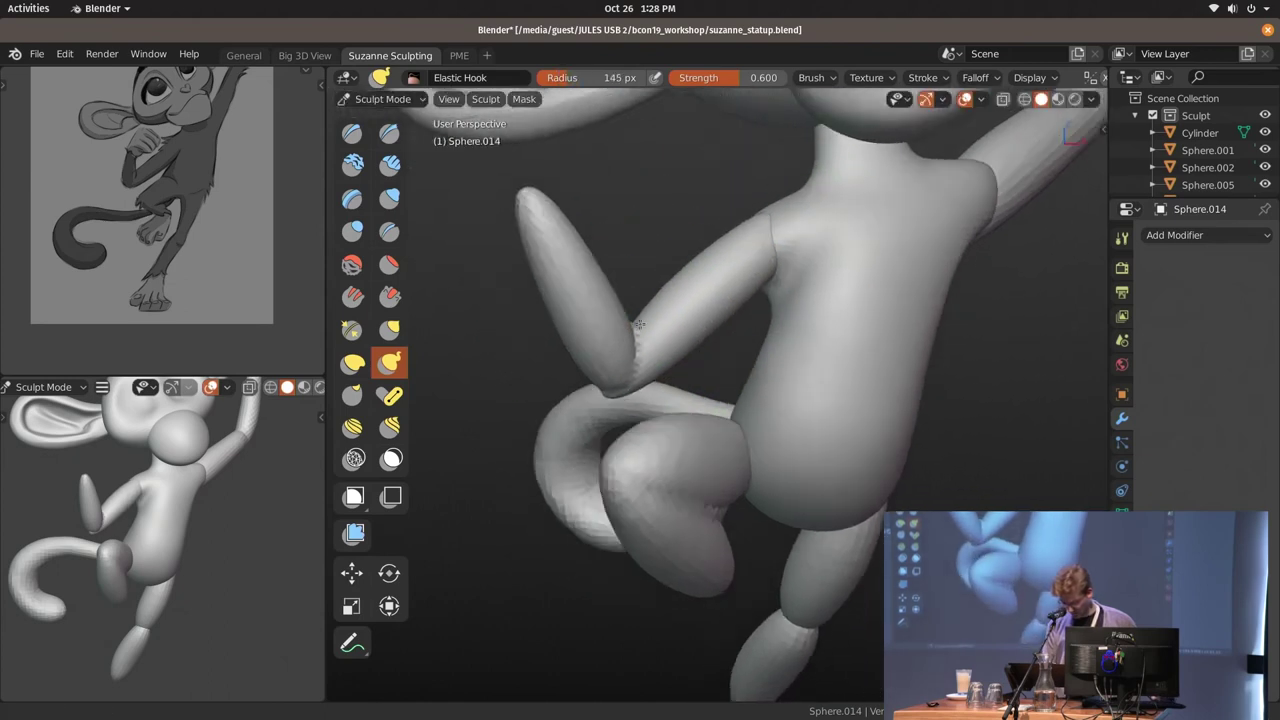
pyautogui.press('f')
pyautogui.click(570, 178)
pyautogui.moveTo(583, 200); pyautogui.dragTo(700, 300, button='middle')
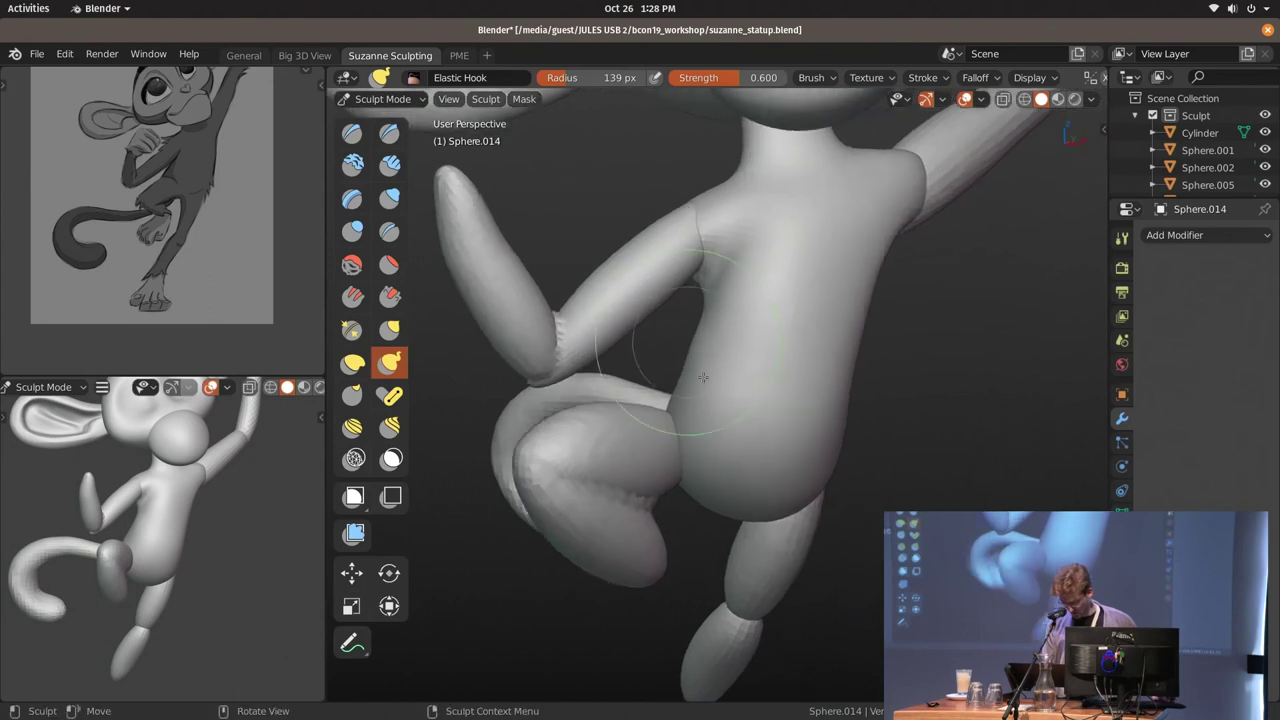
# Select the raised arm, Sphere.009, in Object Mode and scale it slightly smaller
pyautogui.hotkey('ctrl', 'Tab')
pyautogui.click(684, 343)
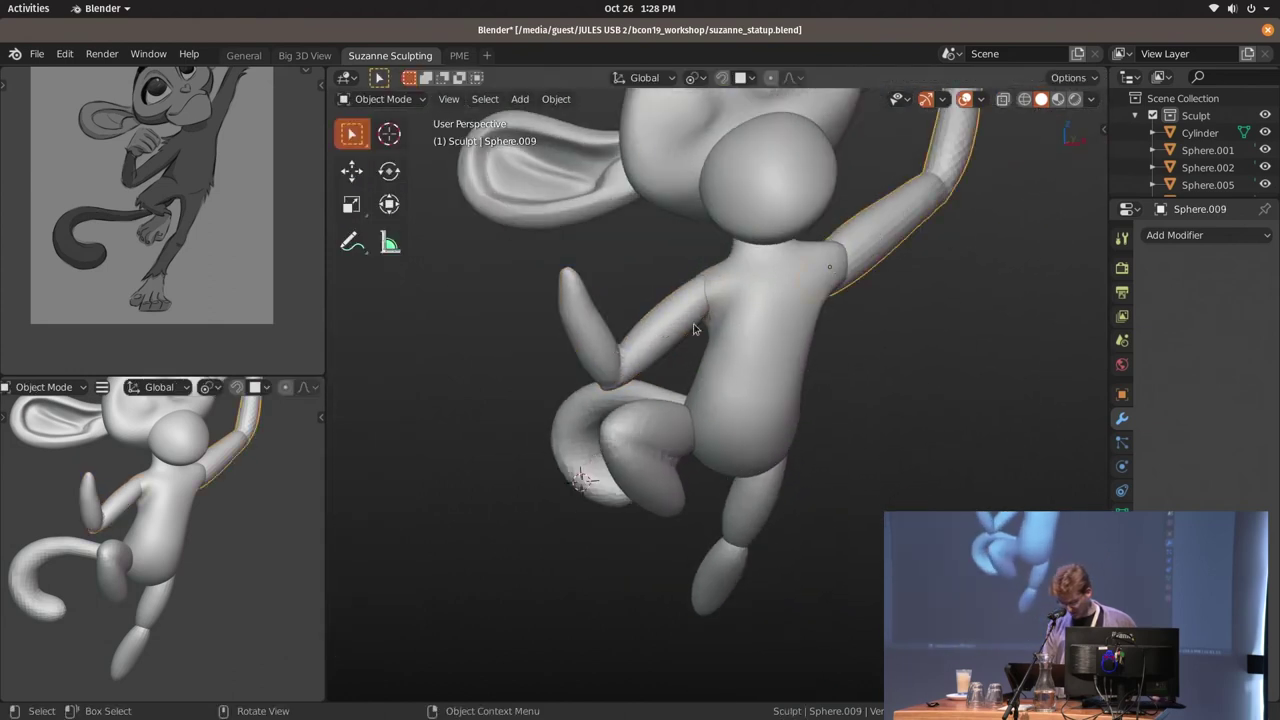
pyautogui.scroll(2, 312, 466)
pyautogui.scroll(1, 897, 323)
pyautogui.press('s')
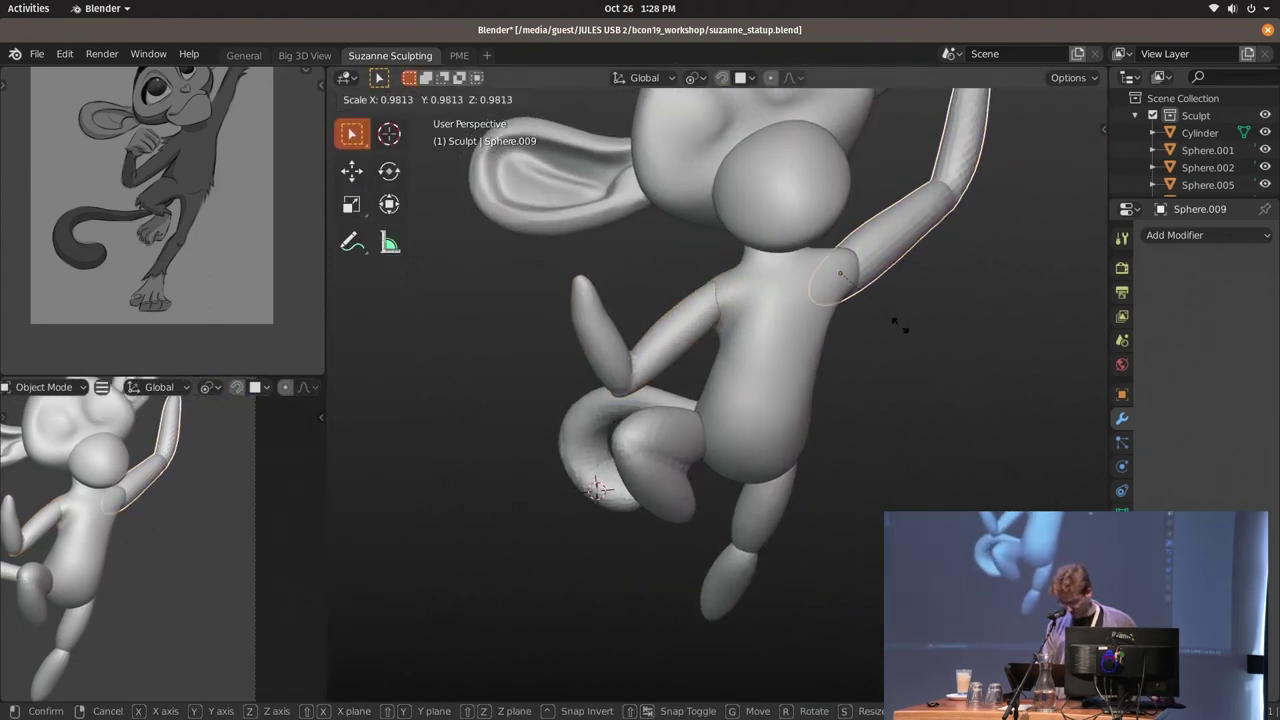
pyautogui.click(897, 323)
pyautogui.scroll(-3, 200, 523)
# Pull the raised arm's tip upward with a larger Elastic Hook brush, then view from the front
pyautogui.hotkey('ctrl', 'Tab')
pyautogui.click(914, 311)
pyautogui.moveTo(914, 311)
pyautogui.mouseDown(button='middle')
pyautogui.moveTo(812, 350)
pyautogui.moveTo(783, 311)
pyautogui.mouseUp(button='middle')
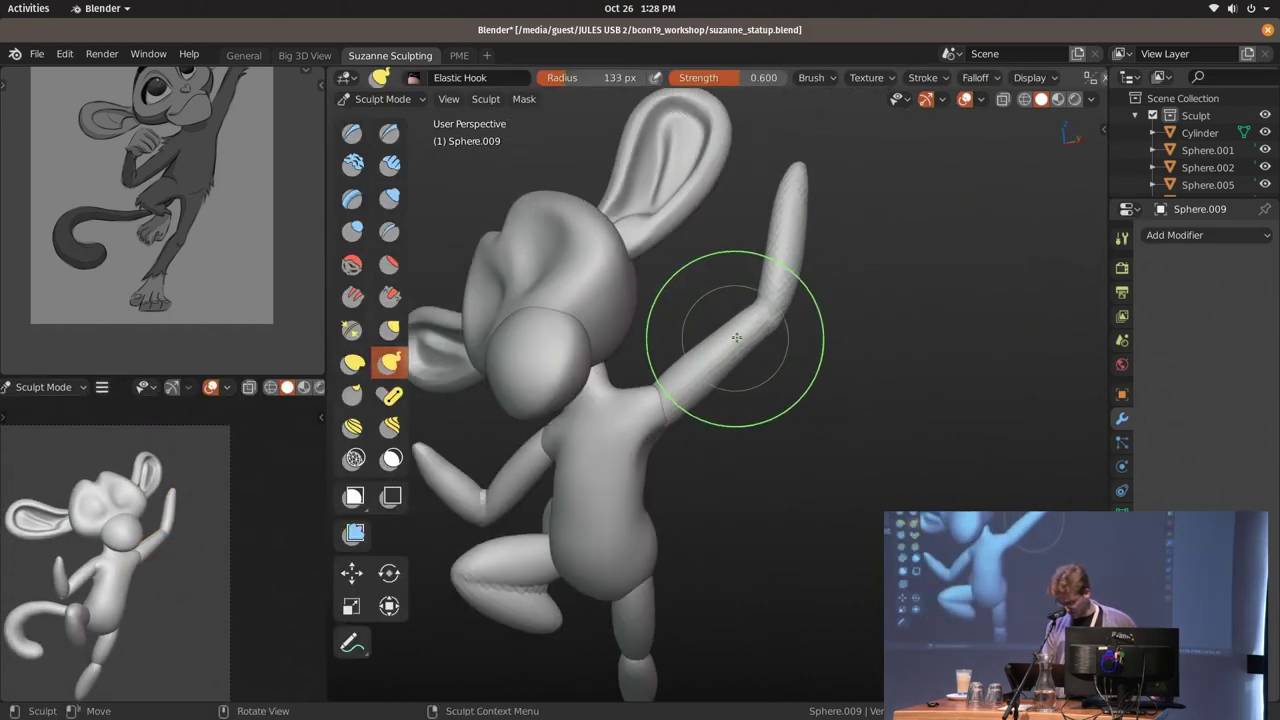
pyautogui.press('f')
pyautogui.moveTo(760, 300); pyautogui.dragTo(790, 188)
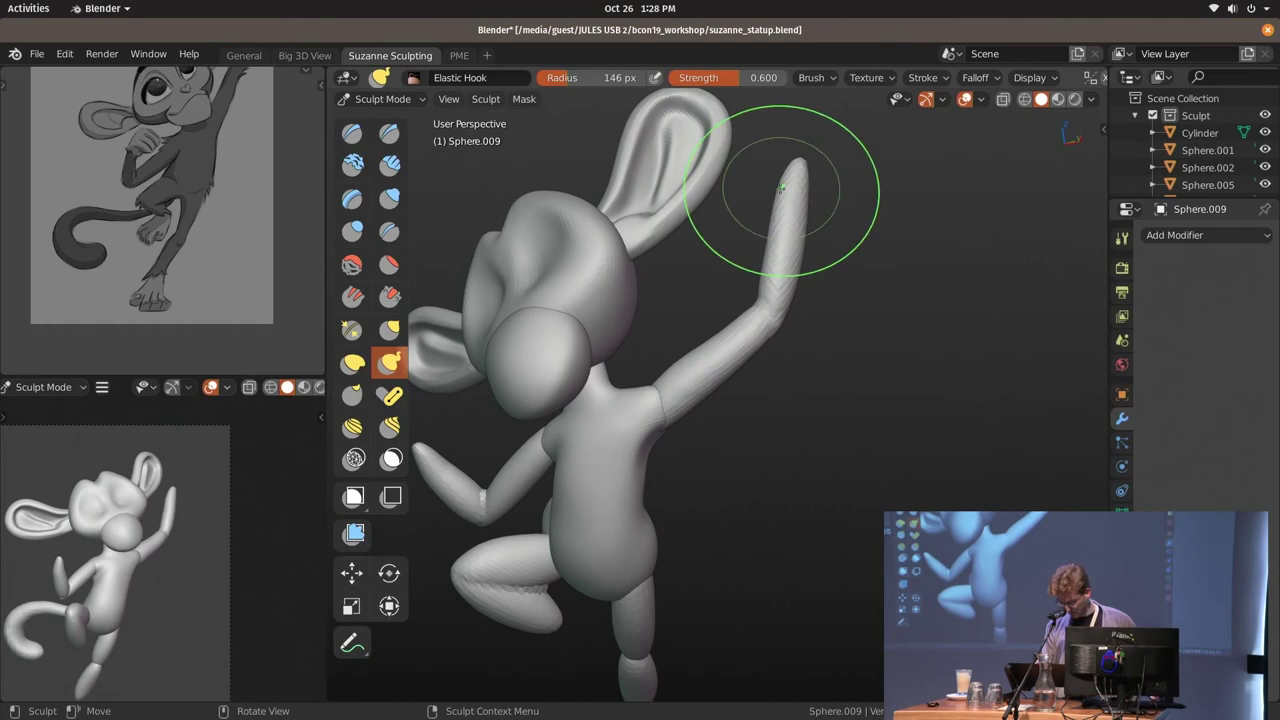
pyautogui.press('KP_1')
# Return to Object Mode, frame the head and raised arm, and bring up the Add menu
pyautogui.hotkey('ctrl', 'Tab')
pyautogui.click(690, 343)
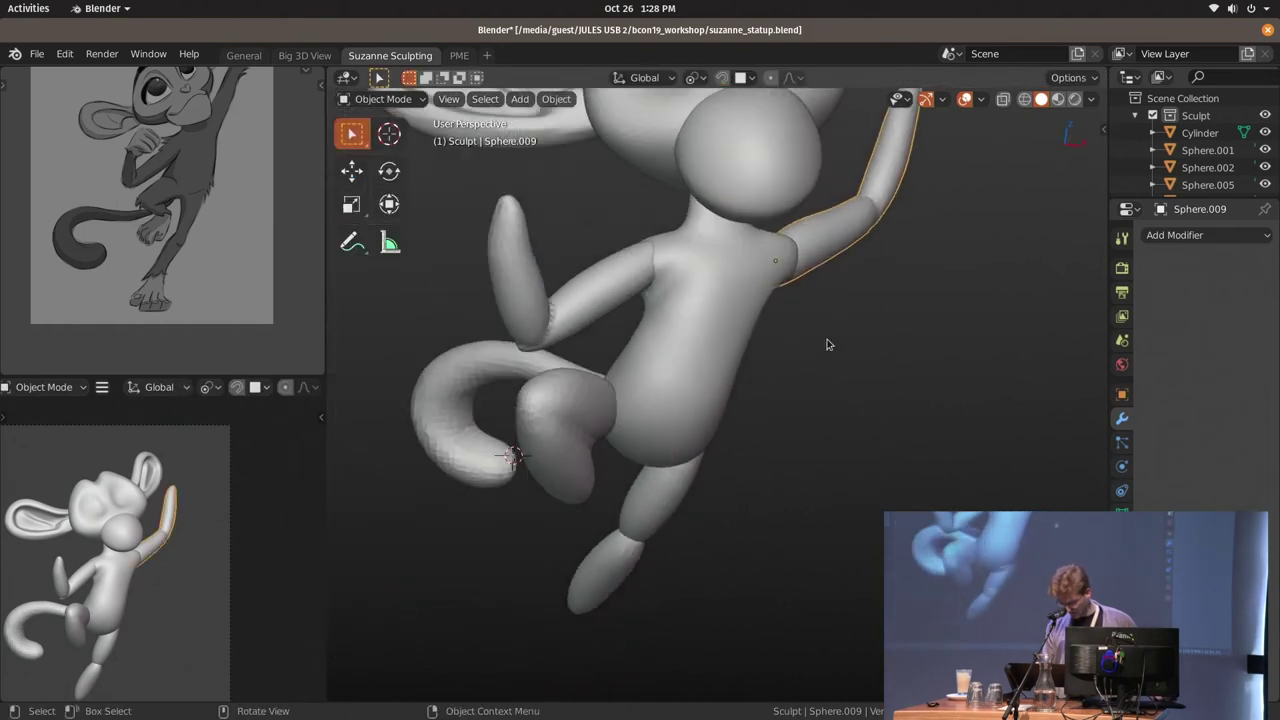
pyautogui.keyDown('alt'); pyautogui.middleClick(746, 340); pyautogui.keyUp('alt')
pyautogui.scroll(3, 768, 263)
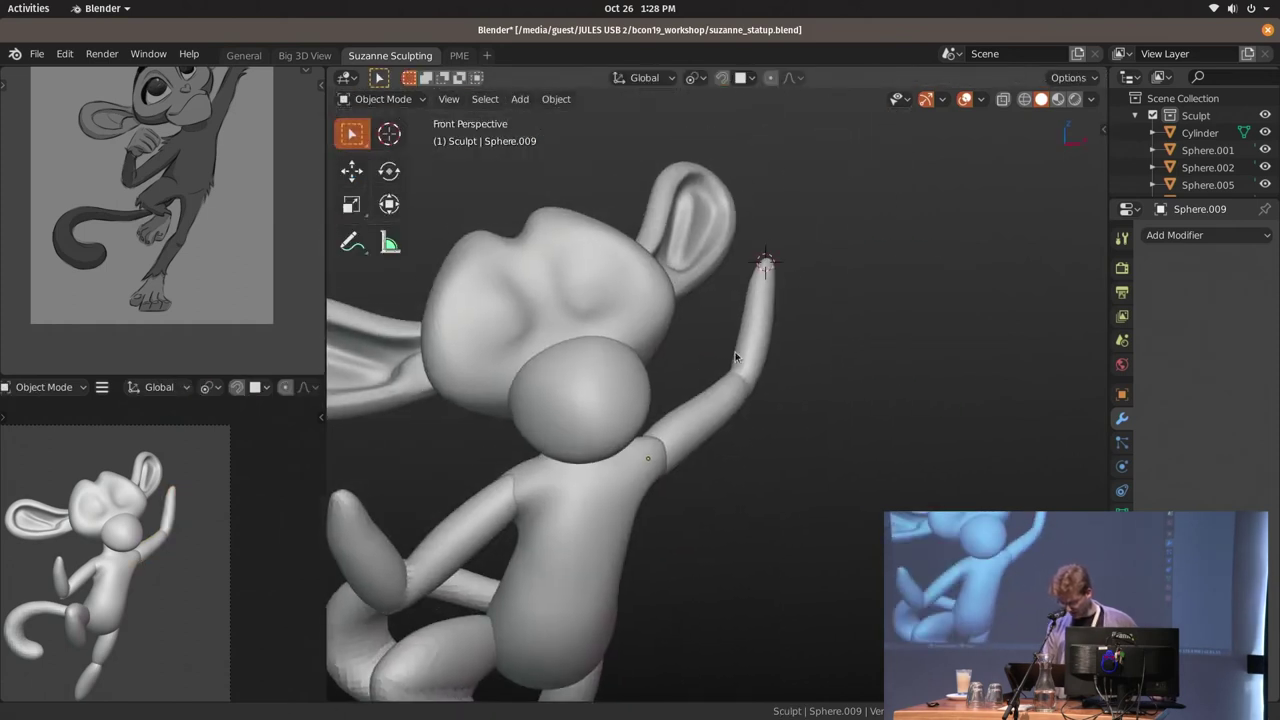
pyautogui.scroll(4, 760, 270)
pyautogui.hotkey('shift', 'a')
# Add a cube at the raised hand, shrink it in two passes and rotate it
pyautogui.click(871, 300)
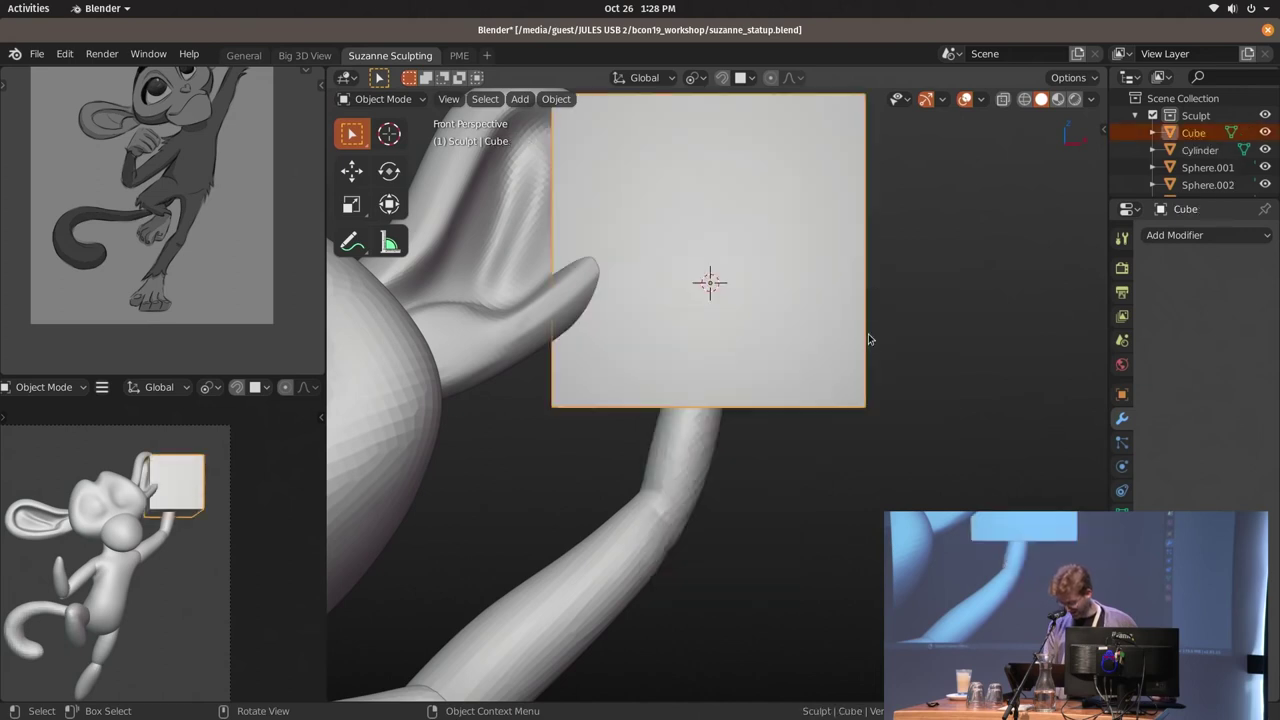
pyautogui.press('s')
pyautogui.click(762, 334)
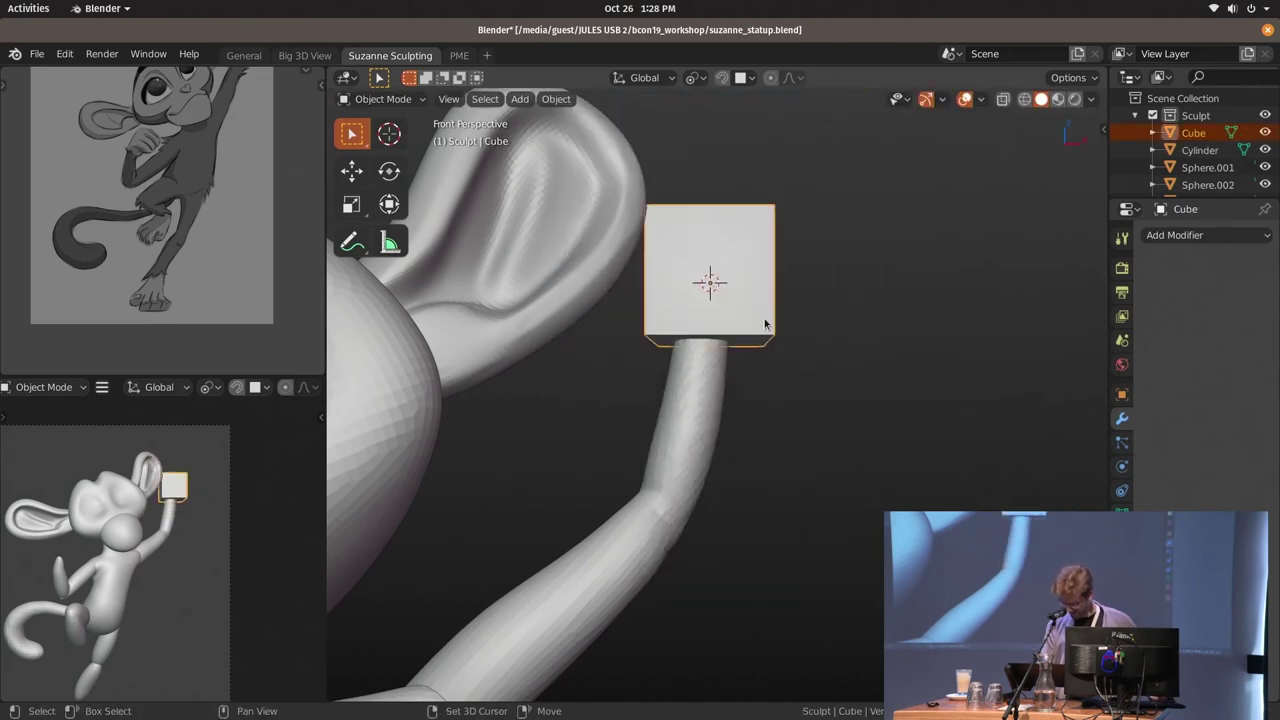
pyautogui.scroll(1, 768, 330)
pyautogui.press('s')
pyautogui.click(768, 318)
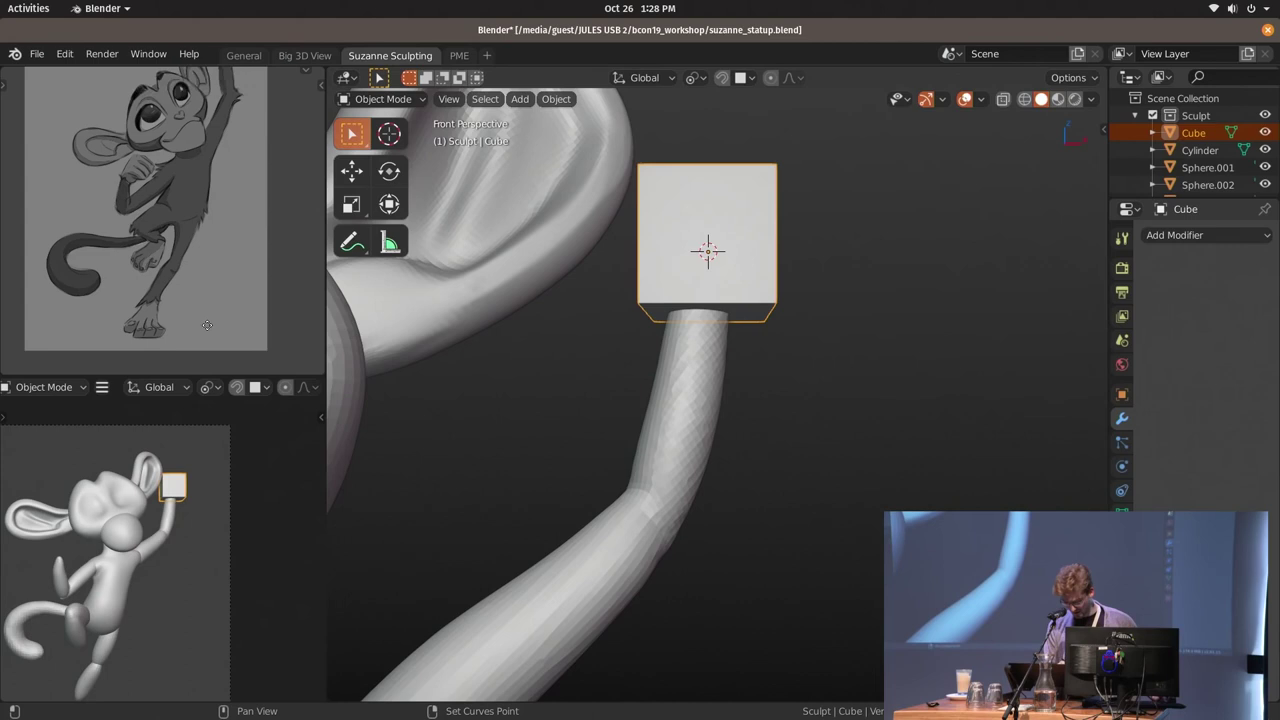
pyautogui.scroll(2, 216, 228)
pyautogui.scroll(2, 216, 228)
pyautogui.scroll(-2, 216, 228)
pyautogui.press('r')
pyautogui.press('r')
pyautogui.click(837, 315)
pyautogui.moveTo(837, 317)
pyautogui.mouseDown(button='middle')
pyautogui.moveTo(841, 349)
pyautogui.moveTo(840, 326)
pyautogui.moveTo(880, 314)
pyautogui.moveTo(745, 299)
pyautogui.mouseUp(button='middle')
# Taper the cube in Edit Mode by scaling its faces around a chosen pivot point
pyautogui.press('Tab')
pyautogui.press('g')
pyautogui.press('Escape')
pyautogui.press('.')
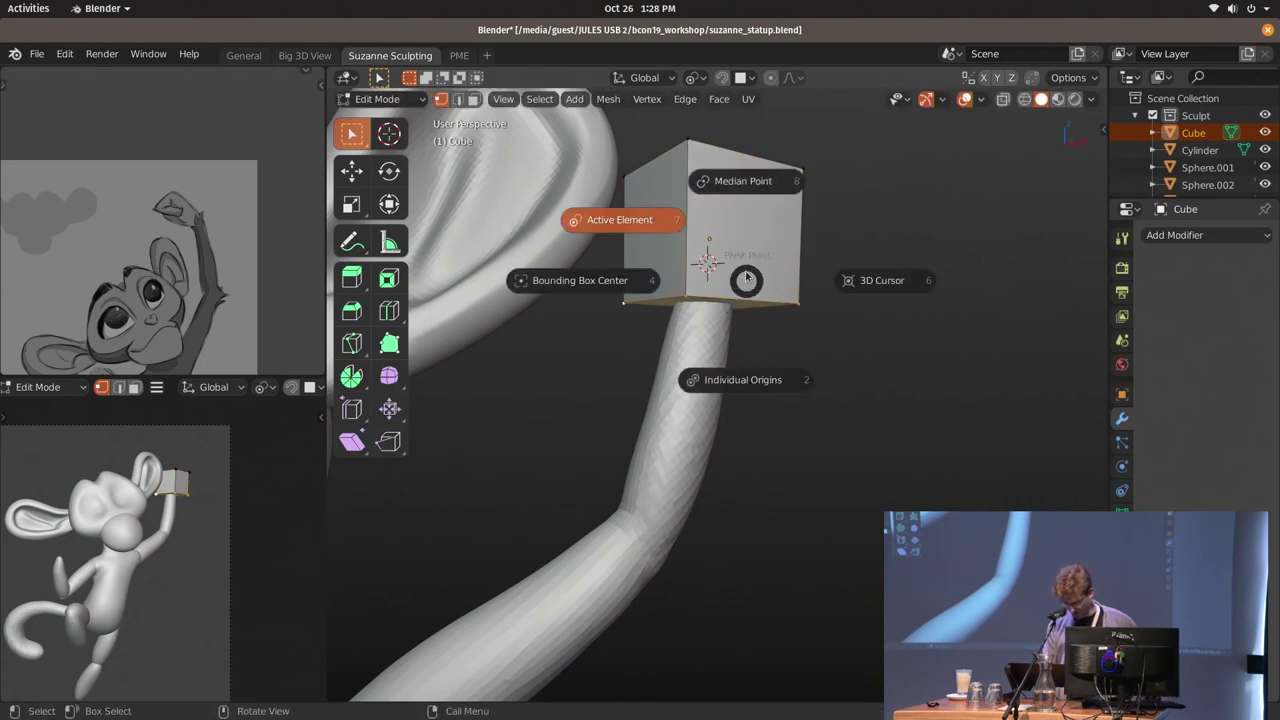
pyautogui.click(747, 191)
pyautogui.press('s')
pyautogui.click(837, 317)
pyautogui.moveTo(837, 317)
pyautogui.mouseDown(button='middle')
pyautogui.moveTo(810, 374)
pyautogui.moveTo(849, 347)
pyautogui.mouseUp(button='middle')
pyautogui.press('Tab')
# Duplicate the cube, then move and rotate the copy beside the original
pyautogui.hotkey('shift', 'd')
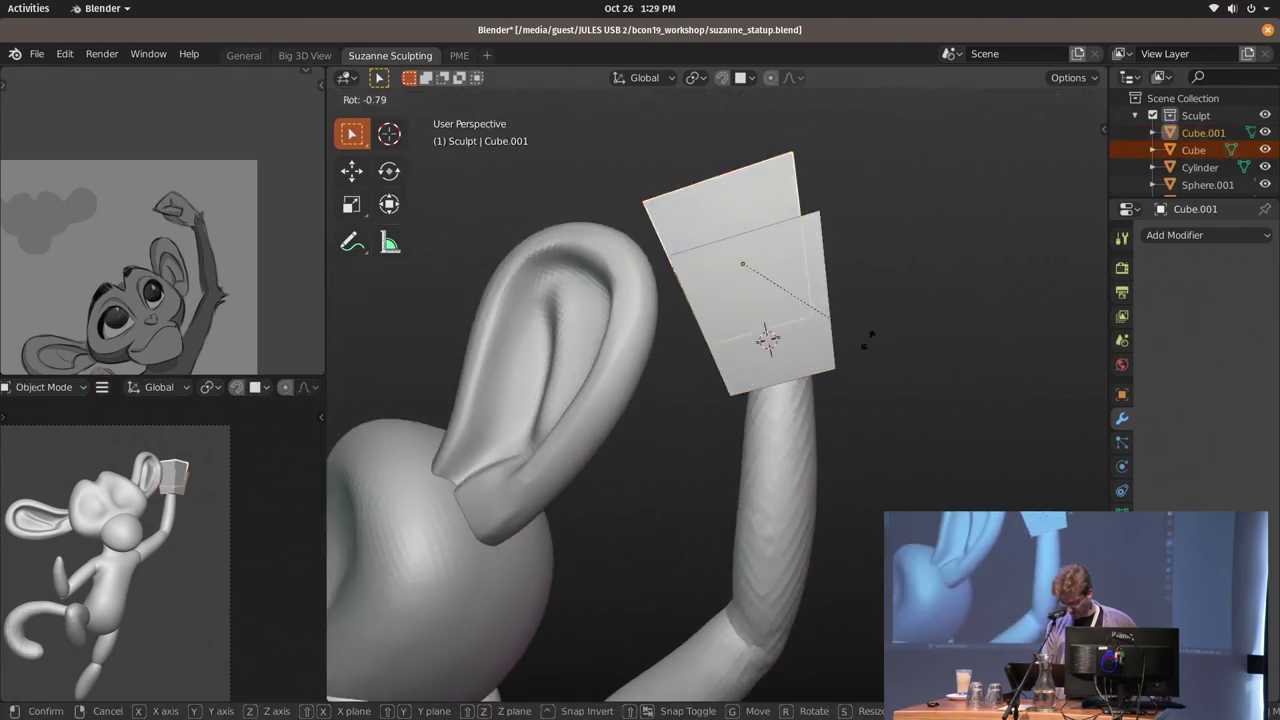
pyautogui.press('g')
pyautogui.click(860, 267)
pyautogui.moveTo(860, 267); pyautogui.dragTo(849, 451, button='middle')
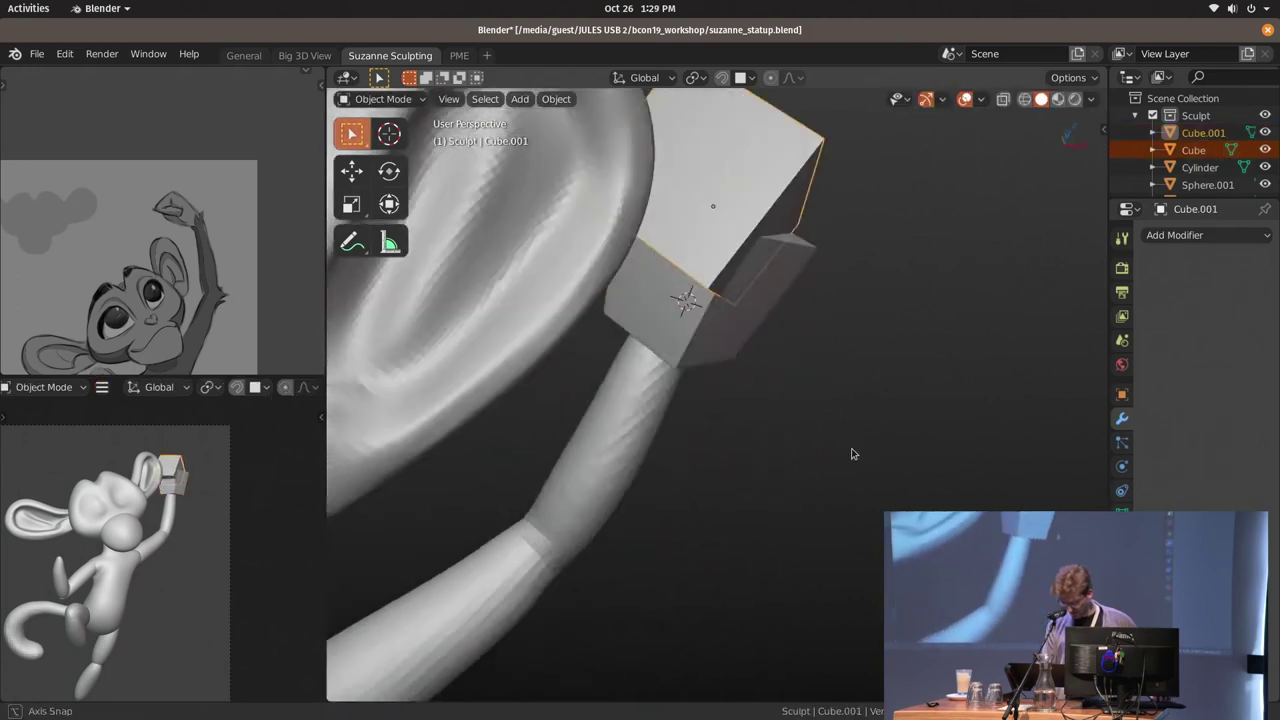
pyautogui.scroll(2, 849, 451)
pyautogui.press('g')
pyautogui.click(770, 393)
pyautogui.moveTo(770, 393); pyautogui.dragTo(719, 413, button='middle')
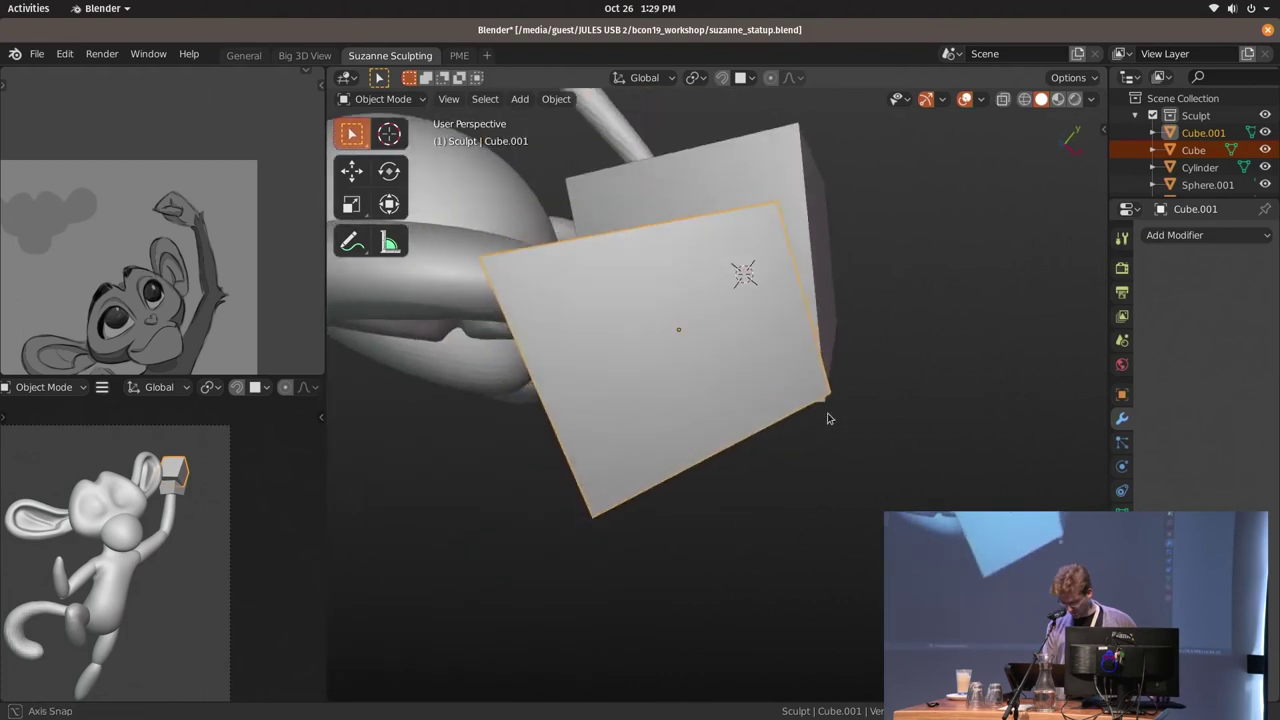
pyautogui.press('r')
pyautogui.click(815, 395)
pyautogui.moveTo(815, 395)
pyautogui.mouseDown(button='middle')
pyautogui.moveTo(910, 318)
pyautogui.moveTo(829, 334)
pyautogui.moveTo(743, 323)
pyautogui.moveTo(809, 314)
pyautogui.moveTo(759, 333)
pyautogui.mouseUp(button='middle')
# Enlarge the copy's geometry in Edit Mode, then scale it along the Z axis
pyautogui.press('Tab')
pyautogui.press('s')
pyautogui.click(854, 361)
pyautogui.press('Tab')
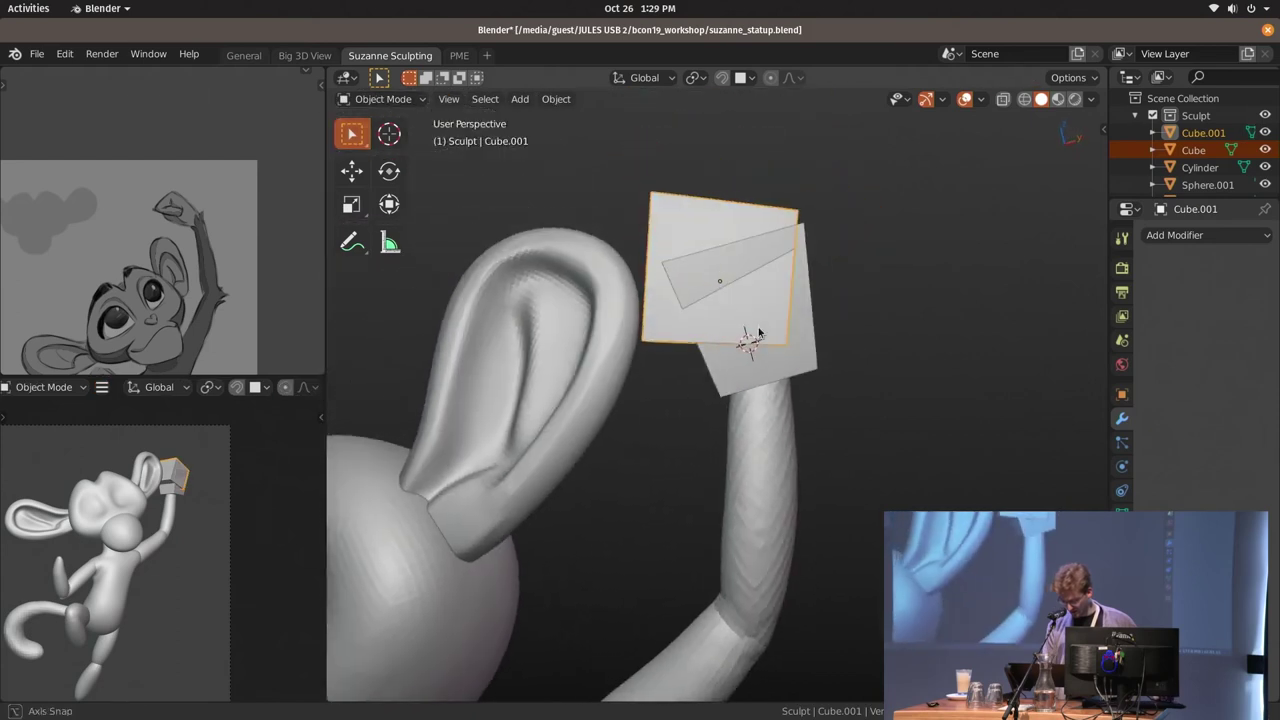
pyautogui.press('s')
pyautogui.press('z')
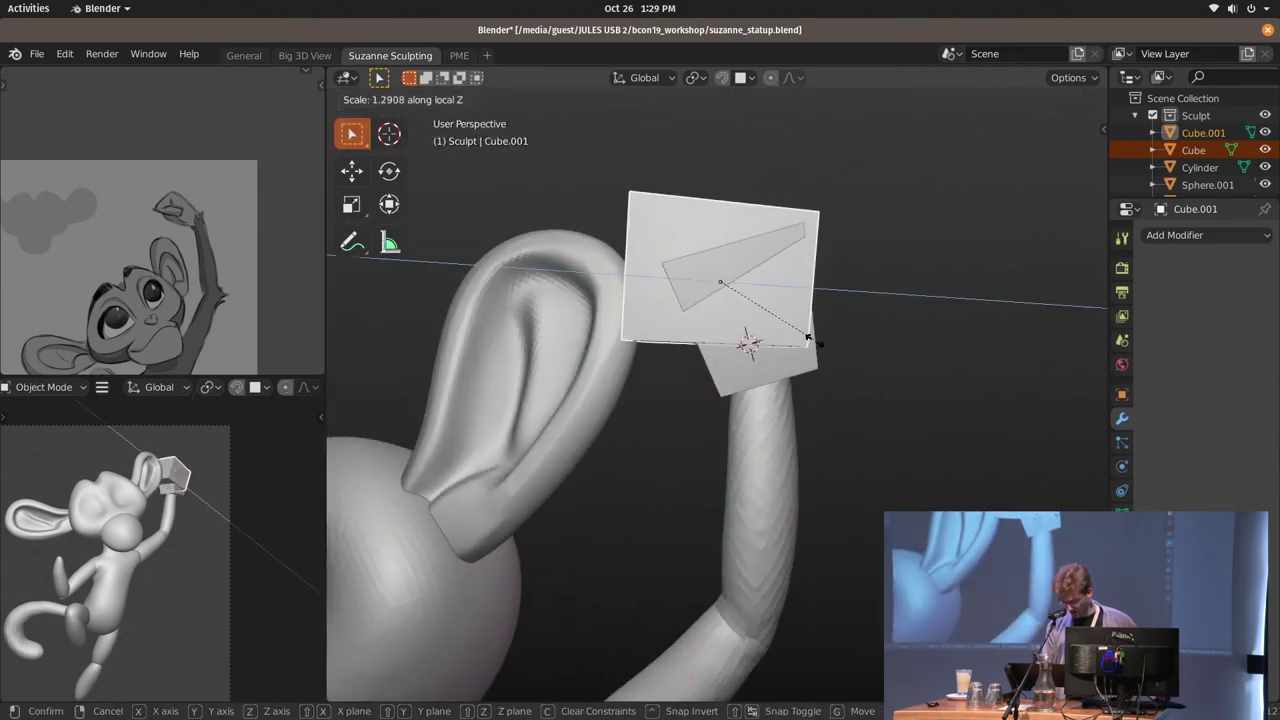
pyautogui.press('z')
pyautogui.press('z')
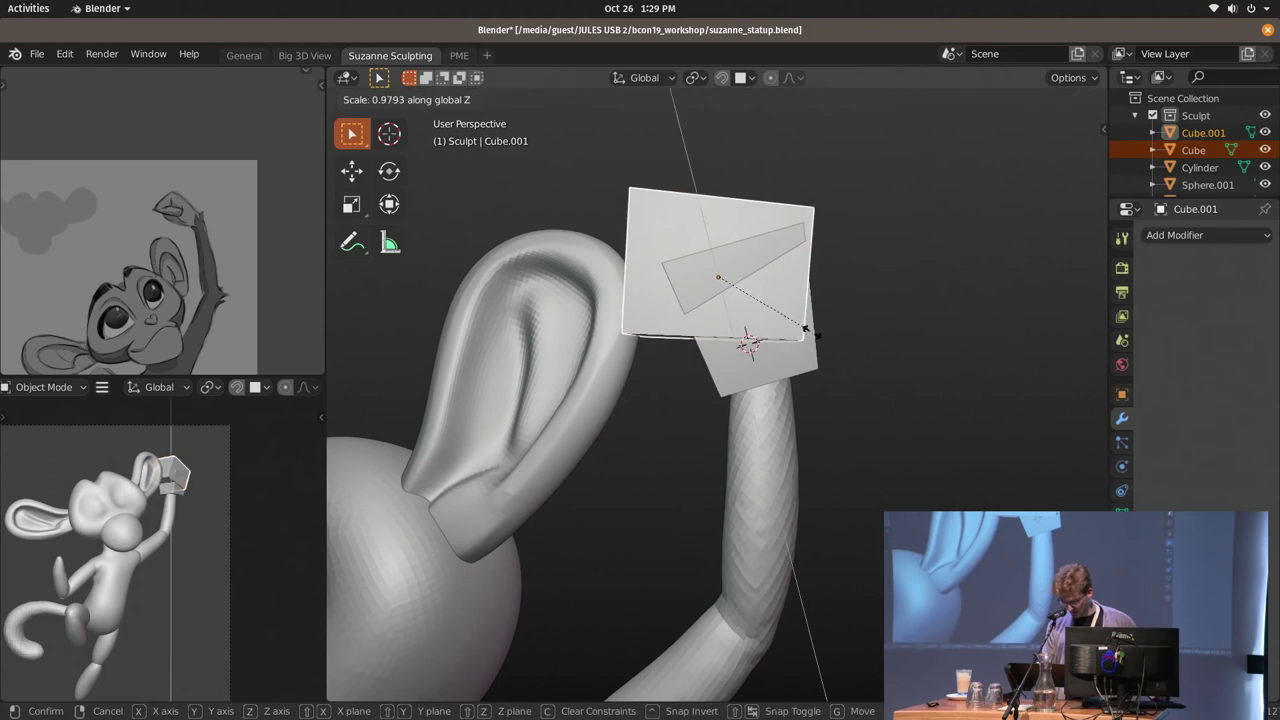
pyautogui.click(806, 333)
pyautogui.moveTo(711, 303)
pyautogui.mouseDown(button='middle')
pyautogui.moveTo(669, 297)
pyautogui.moveTo(700, 318)
pyautogui.mouseUp(button='middle')
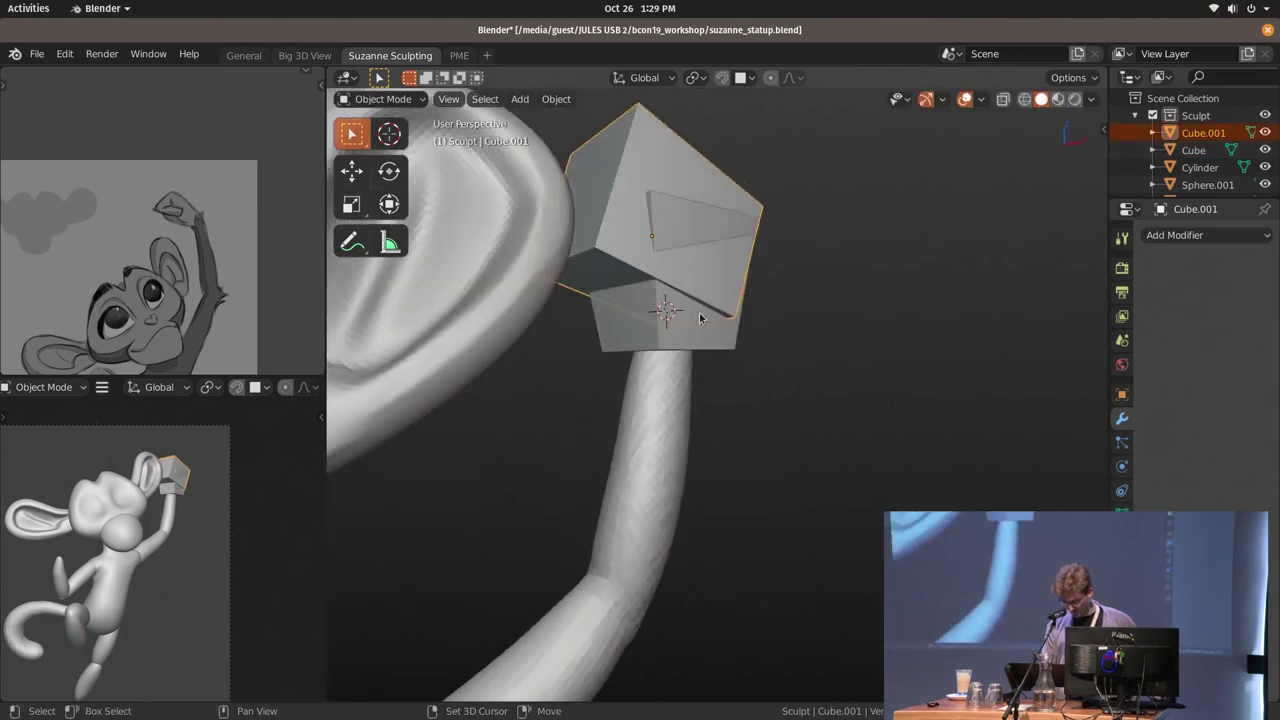
# Apply the box's transforms and switch it into Sculpt Mode, undoing a stray deformation
pyautogui.hotkey('ctrl', 'a')
pyautogui.click(744, 290)
pyautogui.moveTo(744, 290); pyautogui.dragTo(735, 336, button='middle')
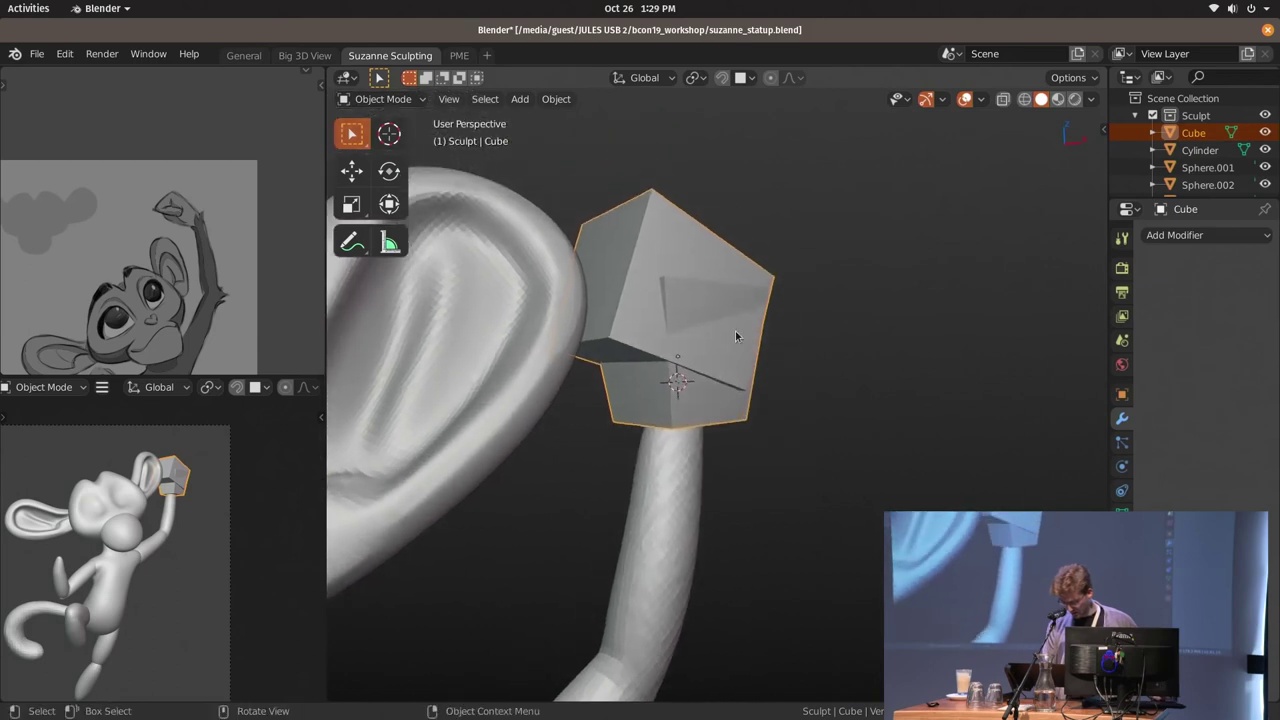
pyautogui.hotkey('ctrl', 'Tab')
pyautogui.moveTo(734, 349)
pyautogui.mouseDown()
pyautogui.moveTo(771, 334)
pyautogui.moveTo(768, 378)
pyautogui.mouseUp()
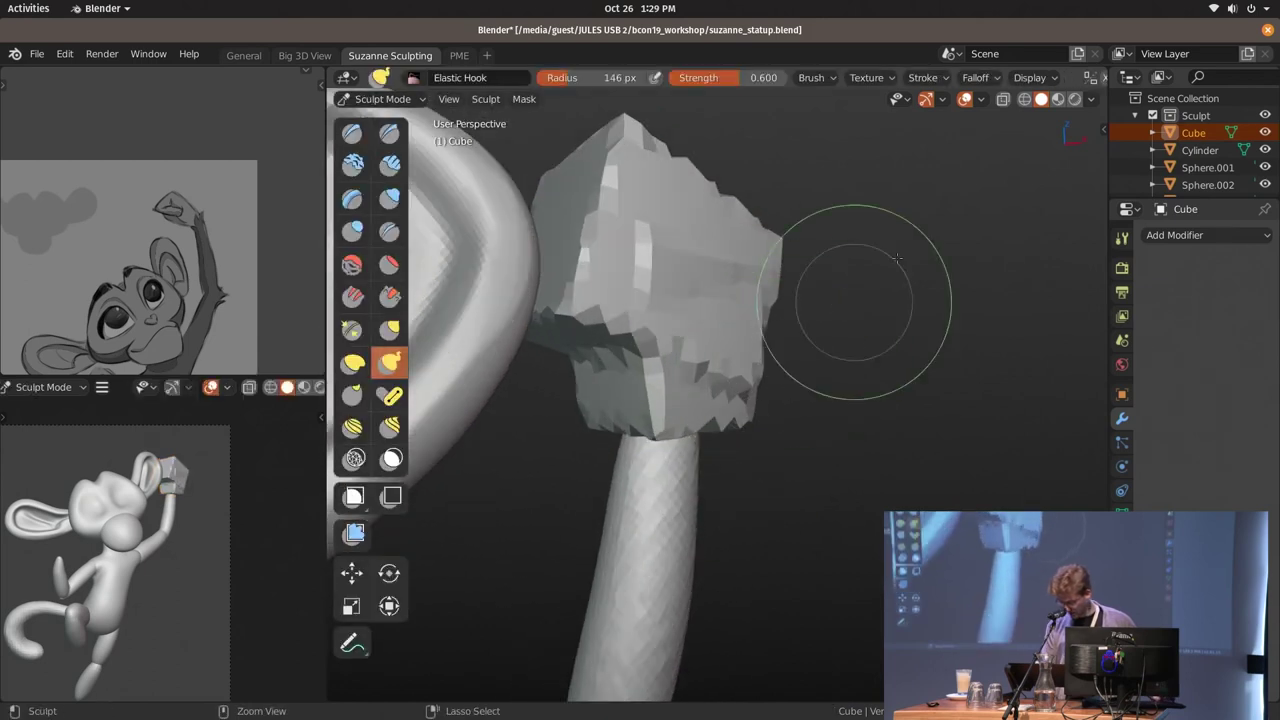
pyautogui.hotkey('ctrl', 'z')
pyautogui.scroll(-5, 900, 78)
# Voxel-remesh the box at 0.06 m, inspect it from several sides, and return to Object Mode
pyautogui.click(1092, 78)
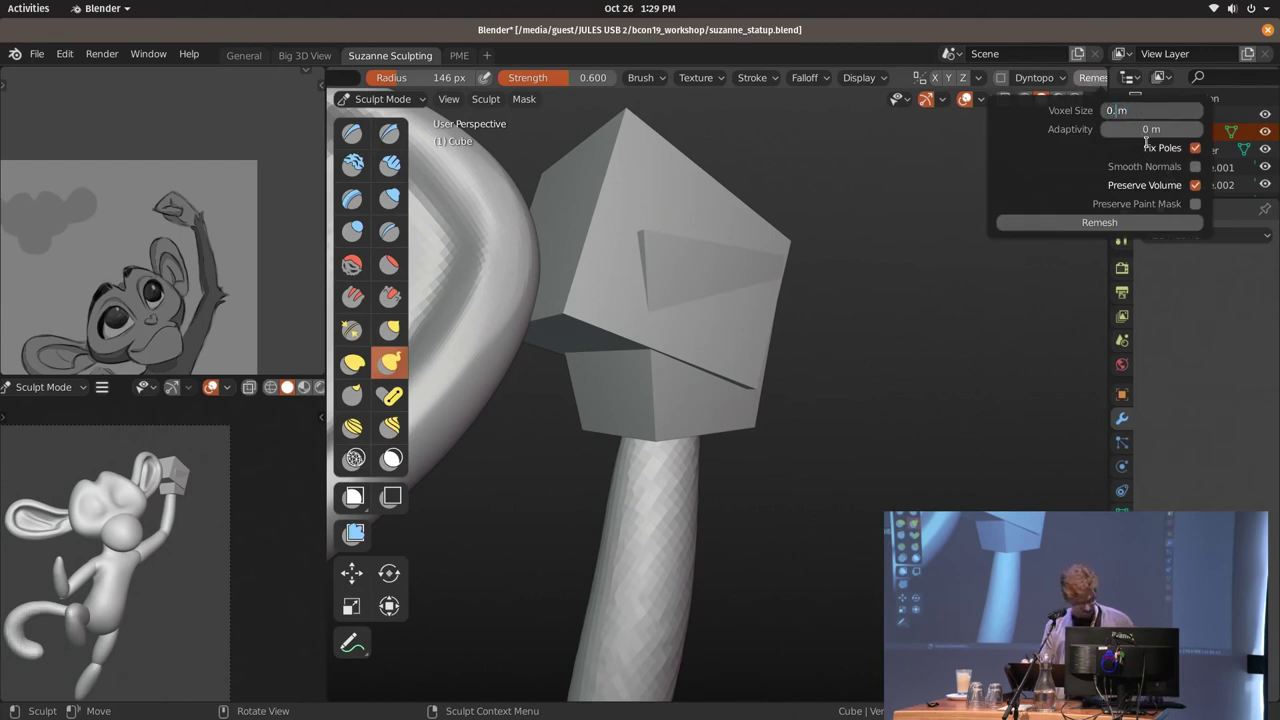
pyautogui.click(1100, 222)
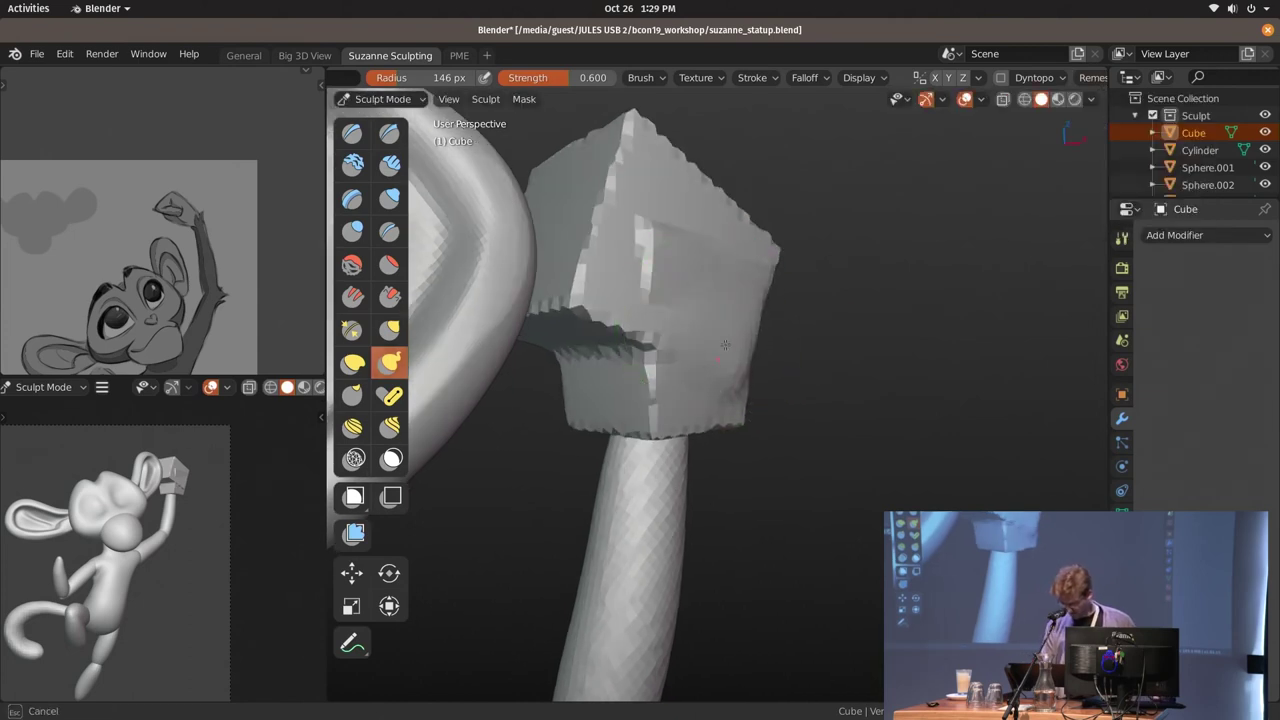
pyautogui.moveTo(750, 302); pyautogui.dragTo(699, 273, button='middle')
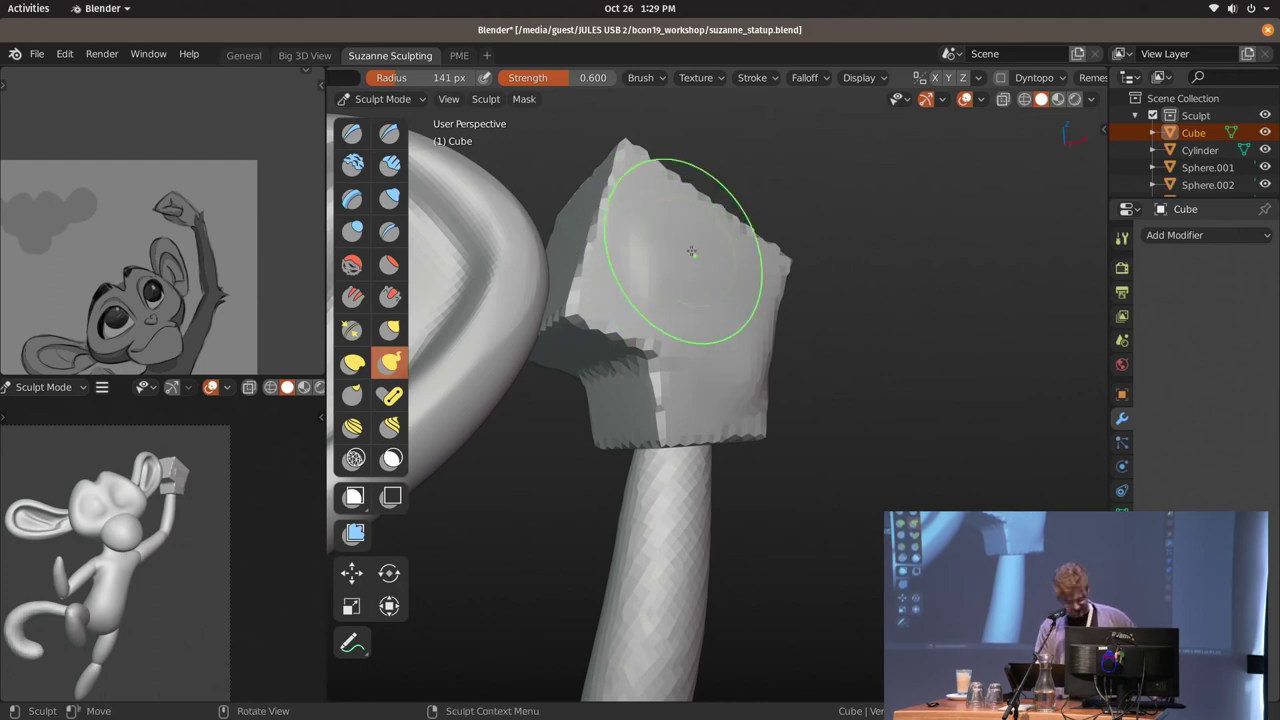
pyautogui.moveTo(750, 310)
pyautogui.mouseDown(button='middle')
pyautogui.moveTo(677, 303)
pyautogui.moveTo(857, 386)
pyautogui.moveTo(821, 296)
pyautogui.mouseUp(button='middle')
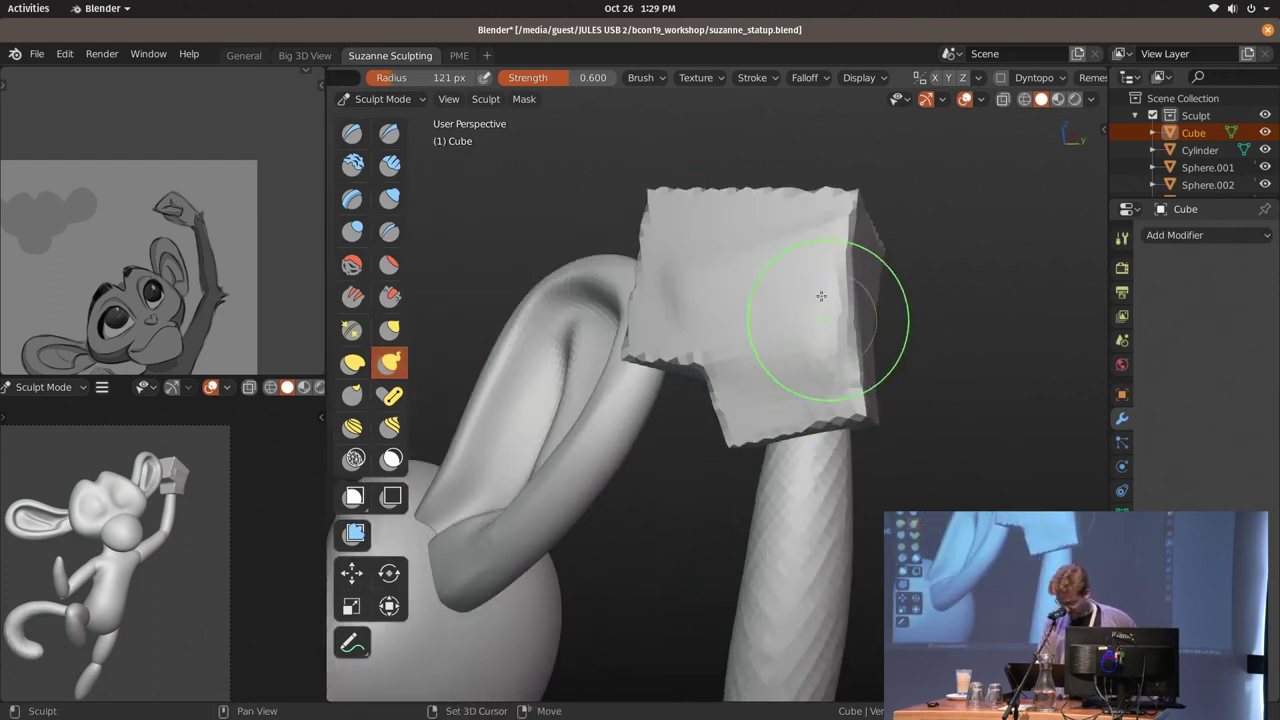
pyautogui.moveTo(920, 272)
pyautogui.mouseDown(button='middle')
pyautogui.moveTo(891, 349)
pyautogui.moveTo(770, 358)
pyautogui.mouseUp(button='middle')
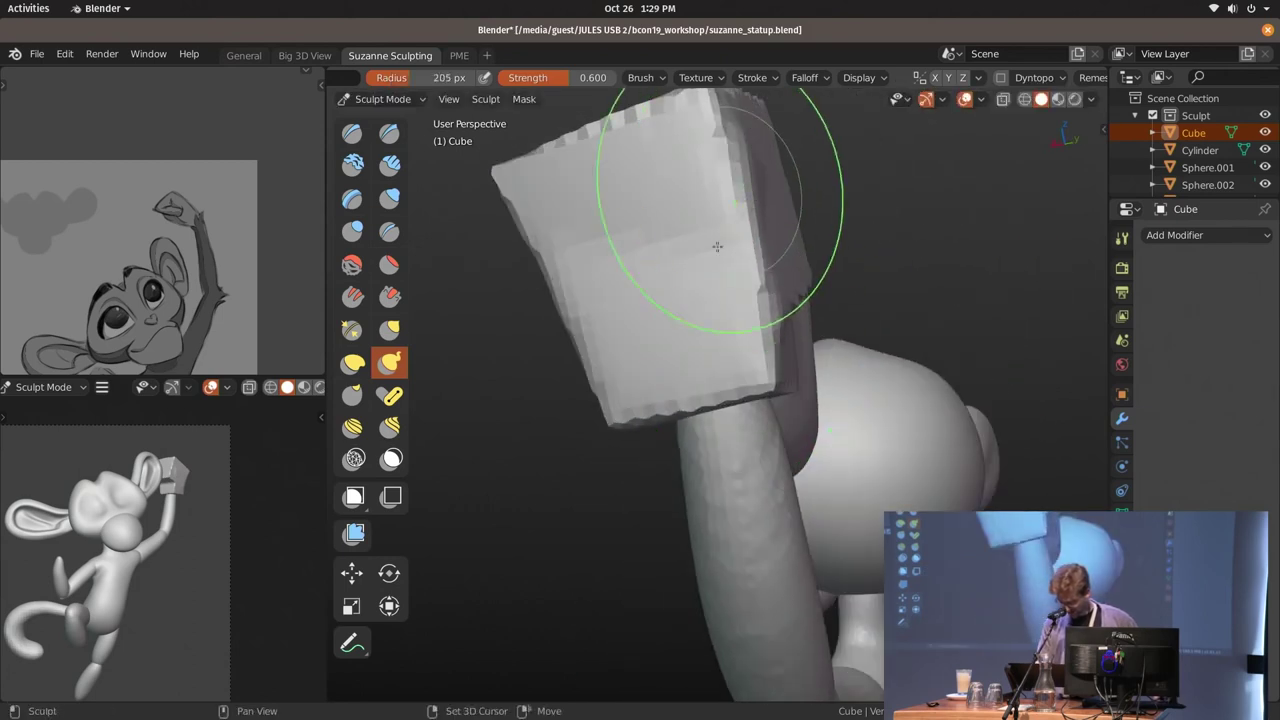
pyautogui.moveTo(717, 246); pyautogui.dragTo(736, 352, button='middle')
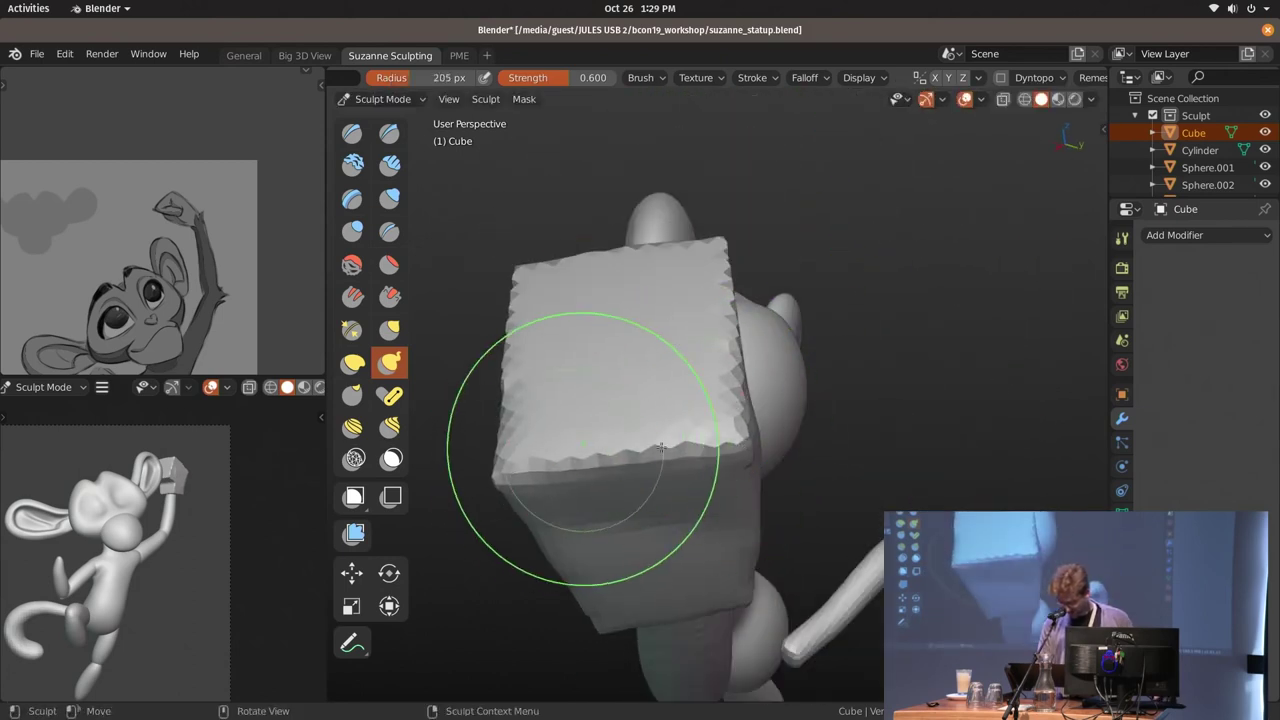
pyautogui.moveTo(660, 448); pyautogui.dragTo(845, 475, button='middle')
pyautogui.moveTo(630, 402)
pyautogui.mouseDown(button='middle')
pyautogui.moveTo(814, 414)
pyautogui.moveTo(737, 386)
pyautogui.mouseUp(button='middle')
pyautogui.hotkey('ctrl', 'Tab')
# Reposition the scene and drop the box lower onto the monkey's raised hand
pyautogui.scroll(2, 198, 558)
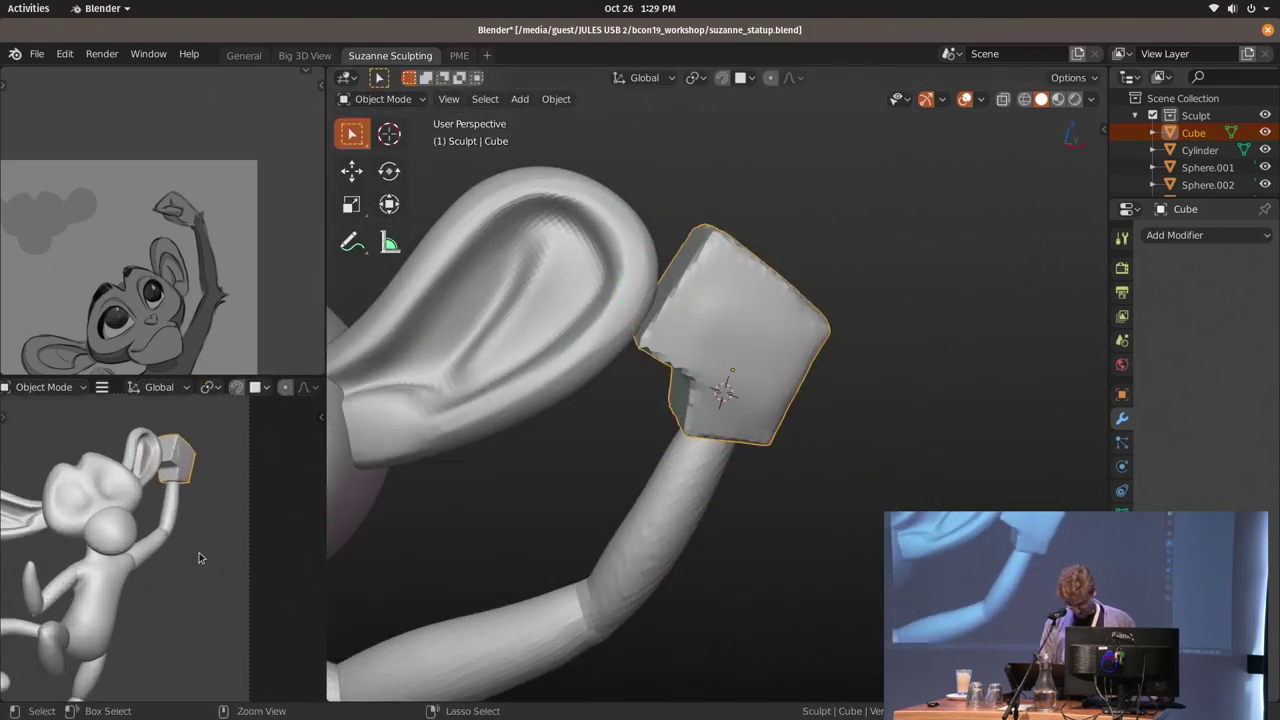
pyautogui.scroll(1, 174, 466)
pyautogui.moveTo(805, 383)
pyautogui.mouseDown(button='middle')
pyautogui.moveTo(851, 360)
pyautogui.moveTo(808, 409)
pyautogui.mouseUp(button='middle')
pyautogui.press('g')
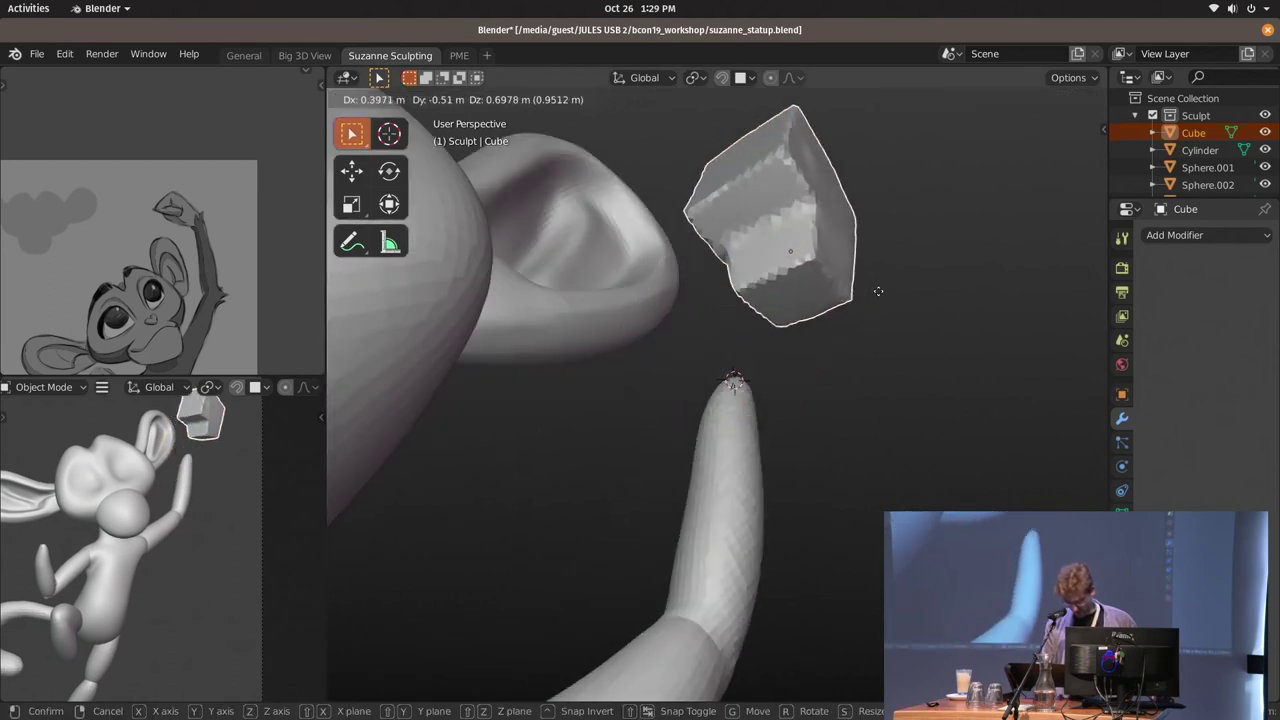
pyautogui.click(878, 291)
pyautogui.press('KP_0')
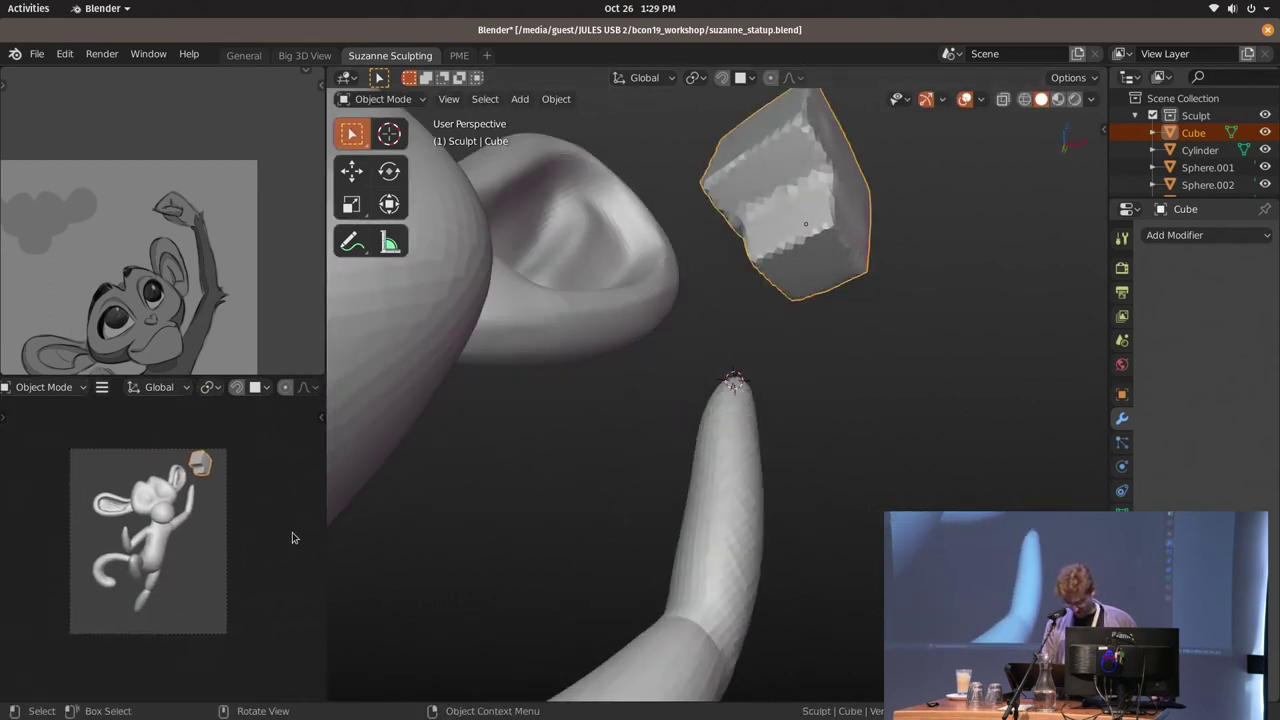
pyautogui.press('a')
pyautogui.press('g')
pyautogui.click(229, 555)
pyautogui.click(876, 304)
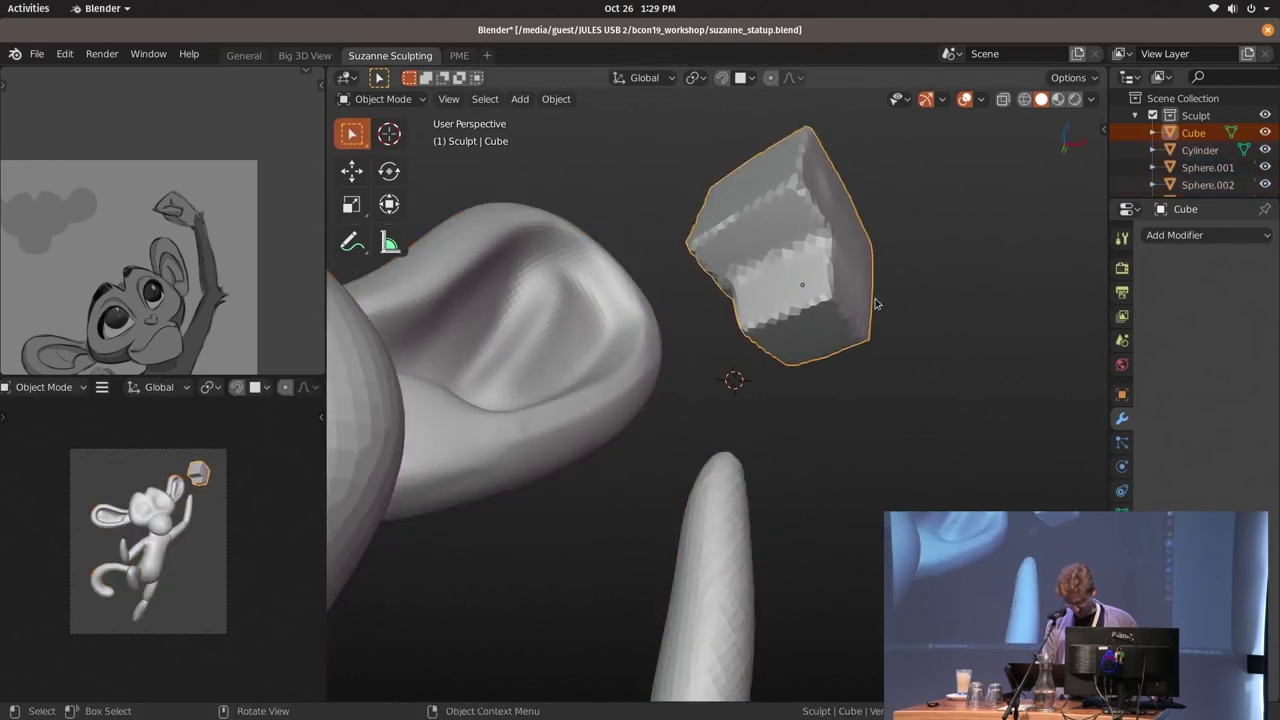
pyautogui.press('g')
pyautogui.click(790, 407)
# Pan the reference drawing and select the raised arm (Sphere.009)
pyautogui.keyDown('shift'); pyautogui.moveTo(790, 407); pyautogui.dragTo(830, 262, button='middle'); pyautogui.keyUp('shift')
pyautogui.scroll(3, 282, 349)
pyautogui.scroll(1, 232, 277)
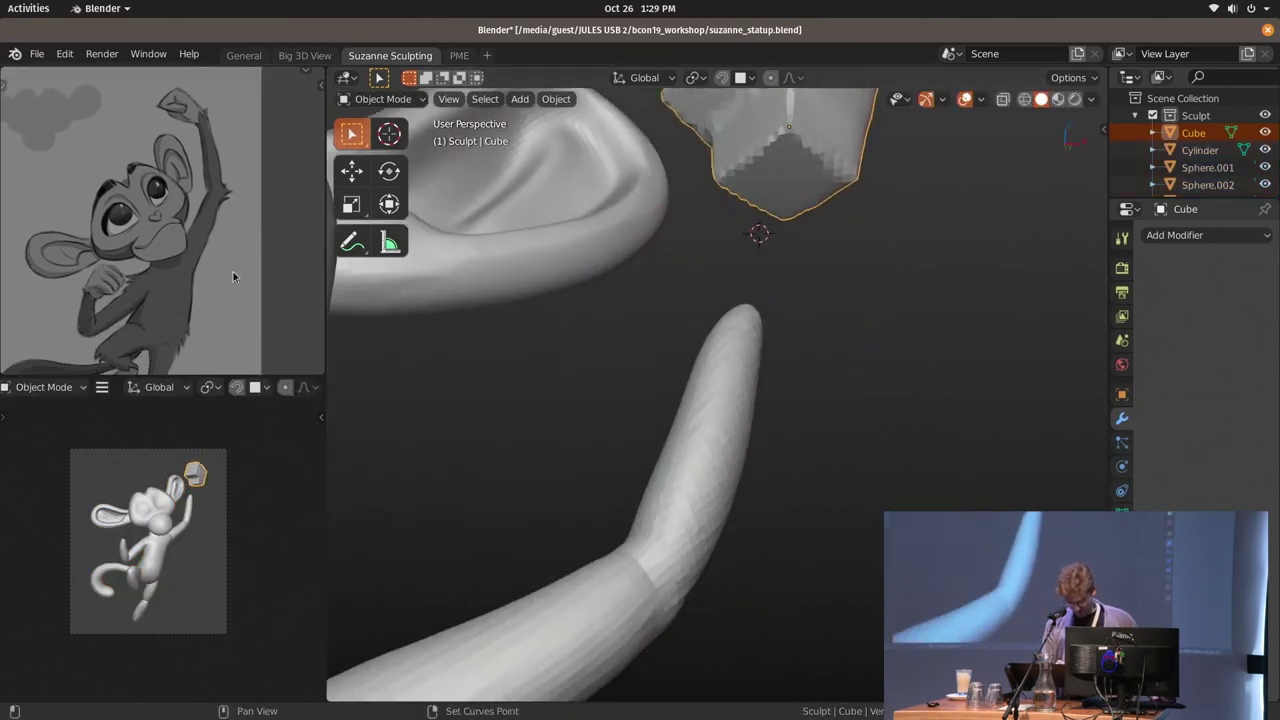
pyautogui.moveTo(233, 277); pyautogui.dragTo(253, 237, button='middle')
pyautogui.scroll(-3, 682, 420)
pyautogui.moveTo(682, 420); pyautogui.dragTo(810, 309, button='middle')
pyautogui.click(723, 457)
pyautogui.moveTo(775, 442)
pyautogui.mouseDown(button='middle')
pyautogui.moveTo(734, 366)
pyautogui.moveTo(771, 386)
pyautogui.mouseUp(button='middle')
pyautogui.scroll(-3, 734, 366)
# Try rotating and scaling the raised arm, cancel it, and select the box
pyautogui.press('r')
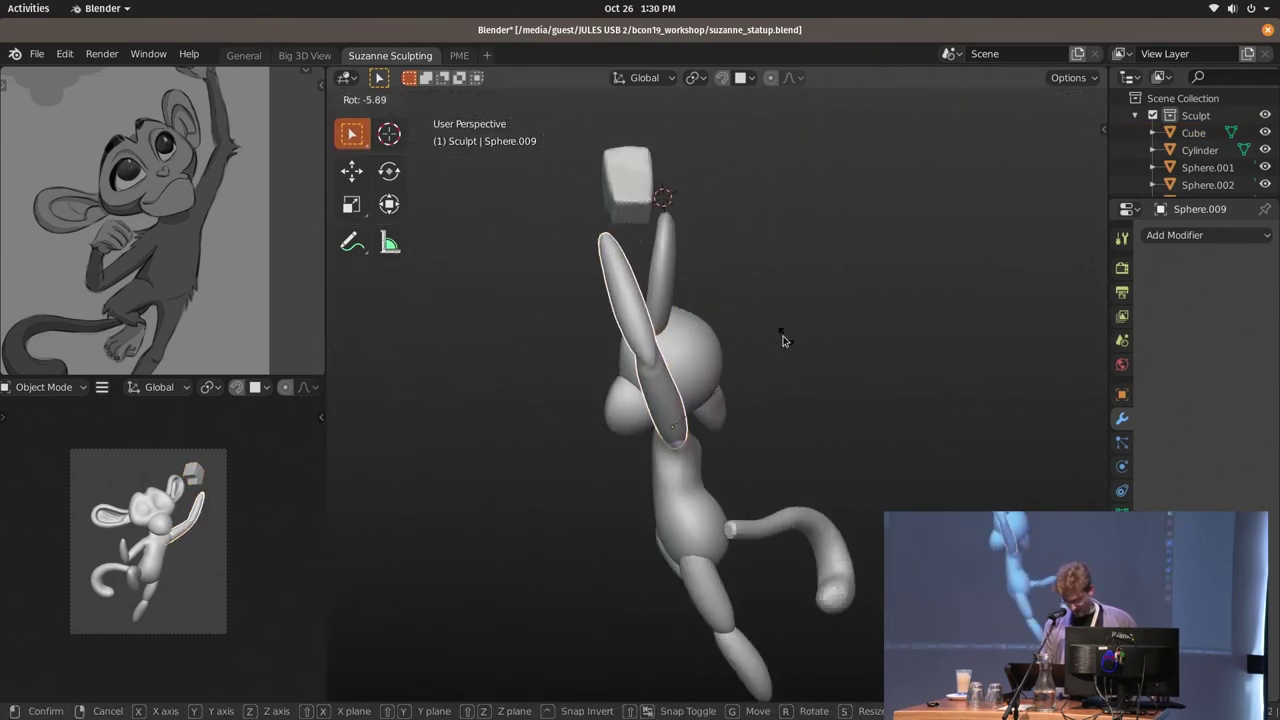
pyautogui.moveTo(783, 340); pyautogui.dragTo(949, 303, button='middle')
pyautogui.scroll(3, 949, 303)
pyautogui.moveTo(801, 365); pyautogui.dragTo(797, 366, button='middle')
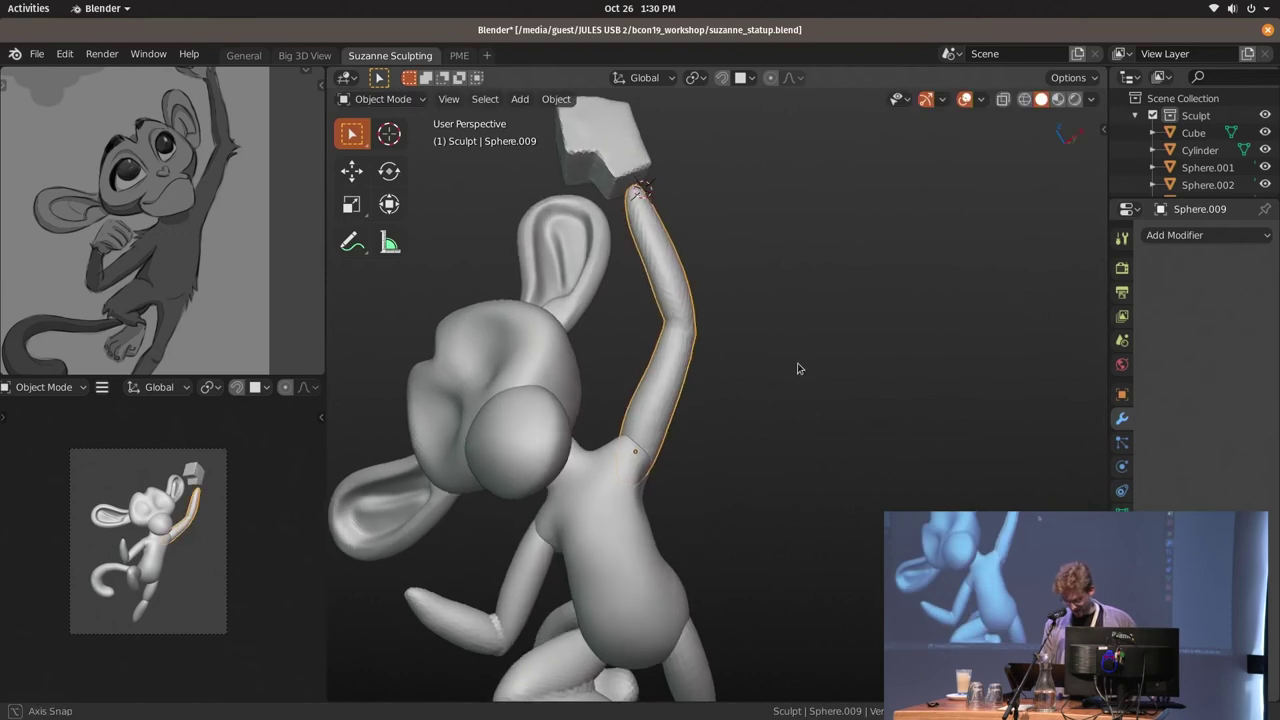
pyautogui.scroll(2, 797, 366)
pyautogui.press('s')
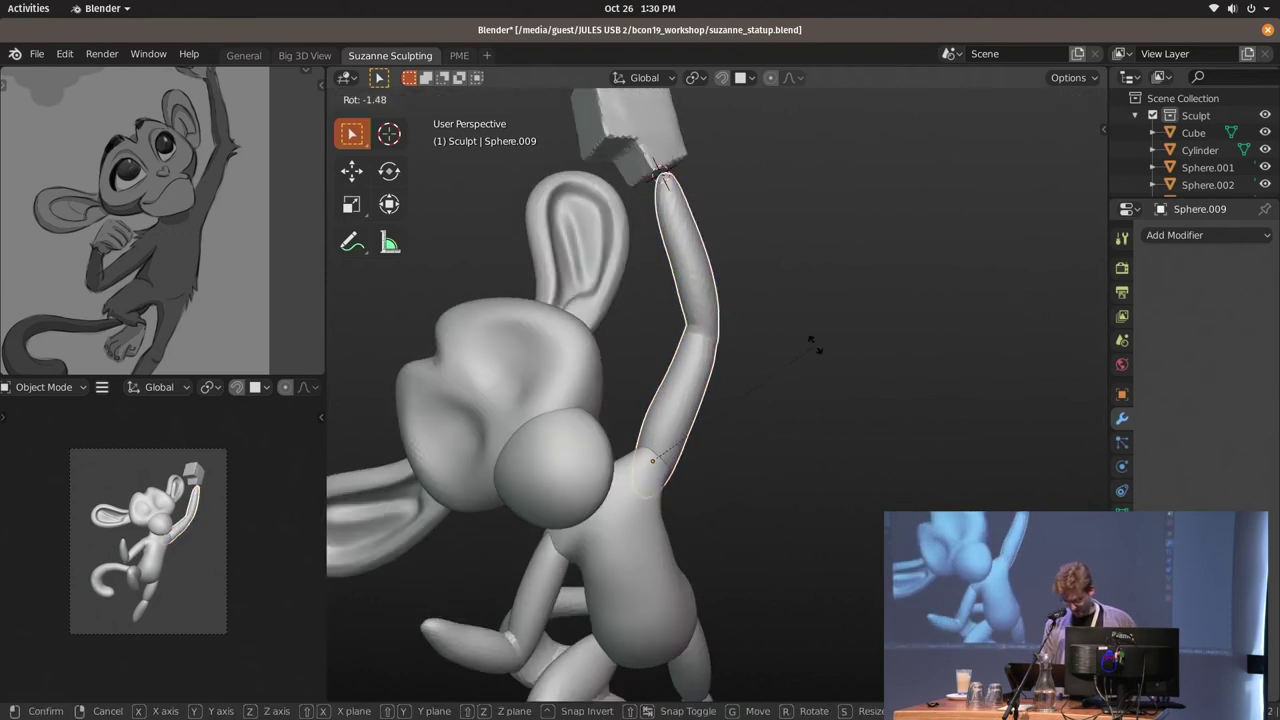
pyautogui.rightClick(776, 272)
pyautogui.click(775, 228)
pyautogui.moveTo(776, 272)
pyautogui.mouseDown(button='middle')
pyautogui.moveTo(770, 230)
pyautogui.moveTo(724, 333)
pyautogui.mouseUp(button='middle')
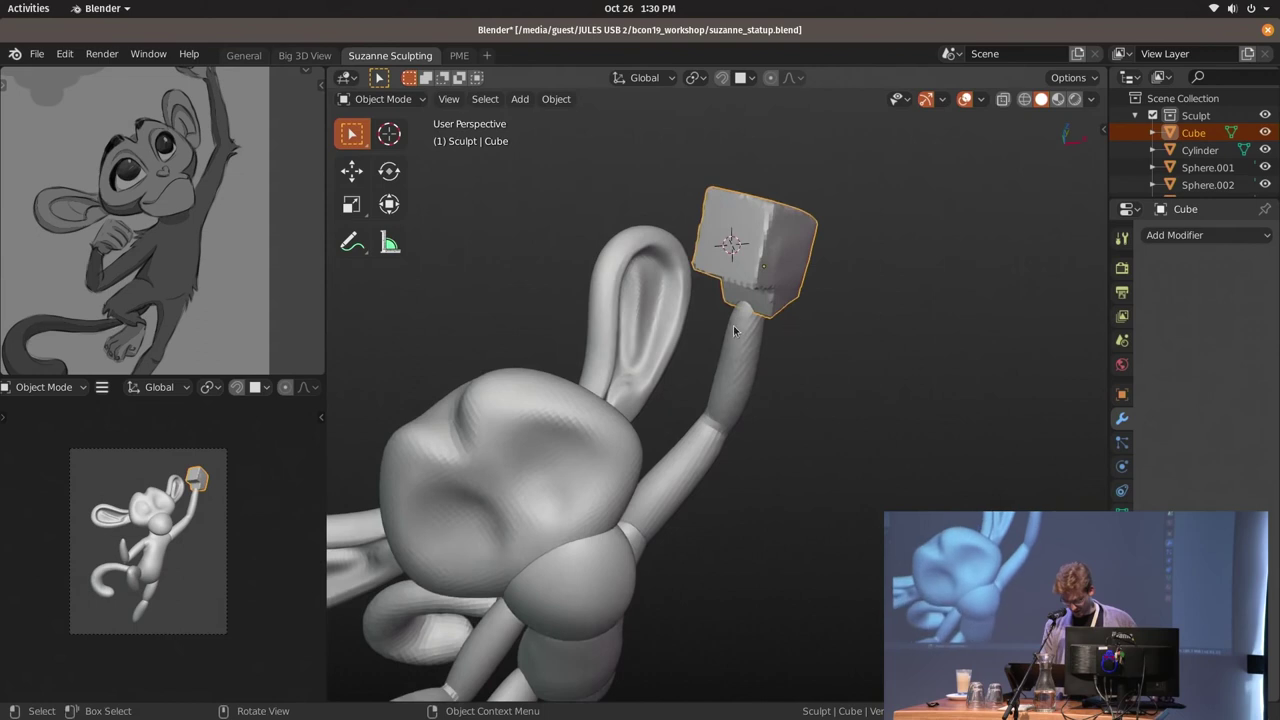
# Select ear Sphere.002 and rotate it so it leans left
pyautogui.click(549, 367)
pyautogui.moveTo(549, 367)
pyautogui.mouseDown(button='middle')
pyautogui.moveTo(723, 462)
pyautogui.moveTo(714, 314)
pyautogui.mouseUp(button='middle')
pyautogui.press('r')
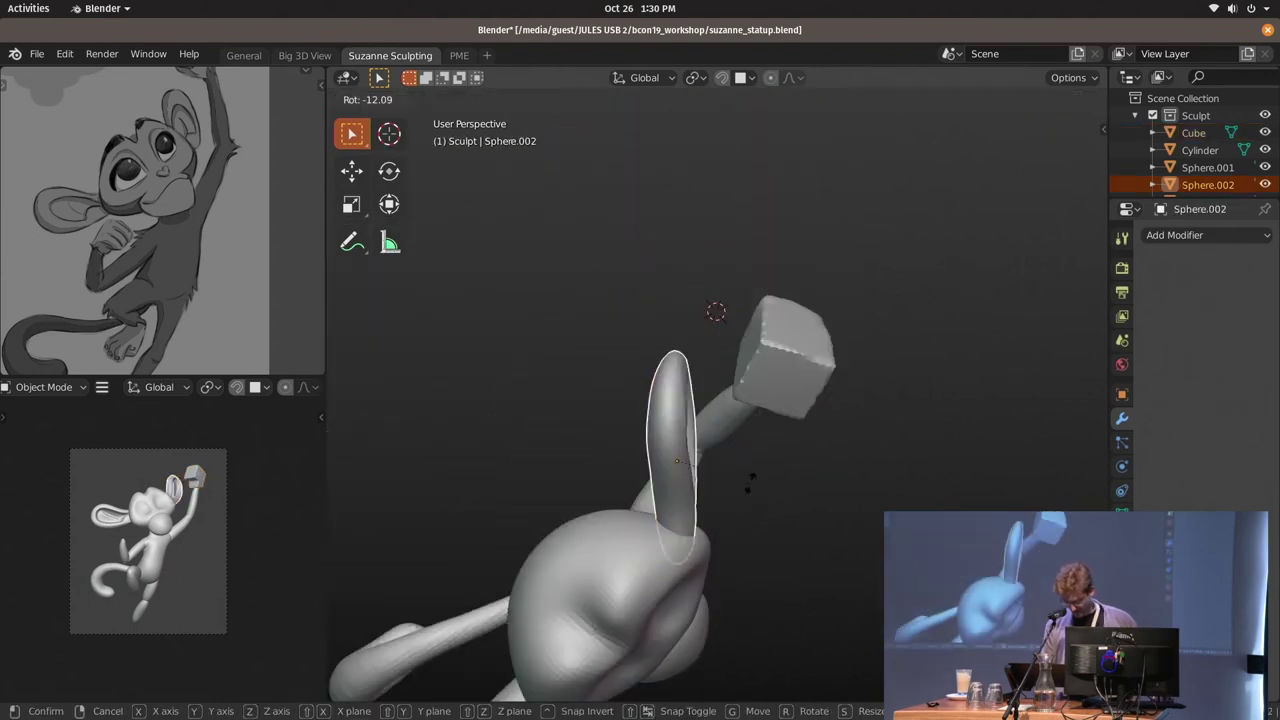
pyautogui.click(751, 480)
pyautogui.moveTo(751, 480); pyautogui.dragTo(770, 476, button='middle')
pyautogui.press('r')
pyautogui.click(760, 462)
# Trackball-rotate the ear to settle its final tilt, then deselect it
pyautogui.scroll(2, 214, 571)
pyautogui.scroll(2, 238, 562)
pyautogui.scroll(2, 250, 540)
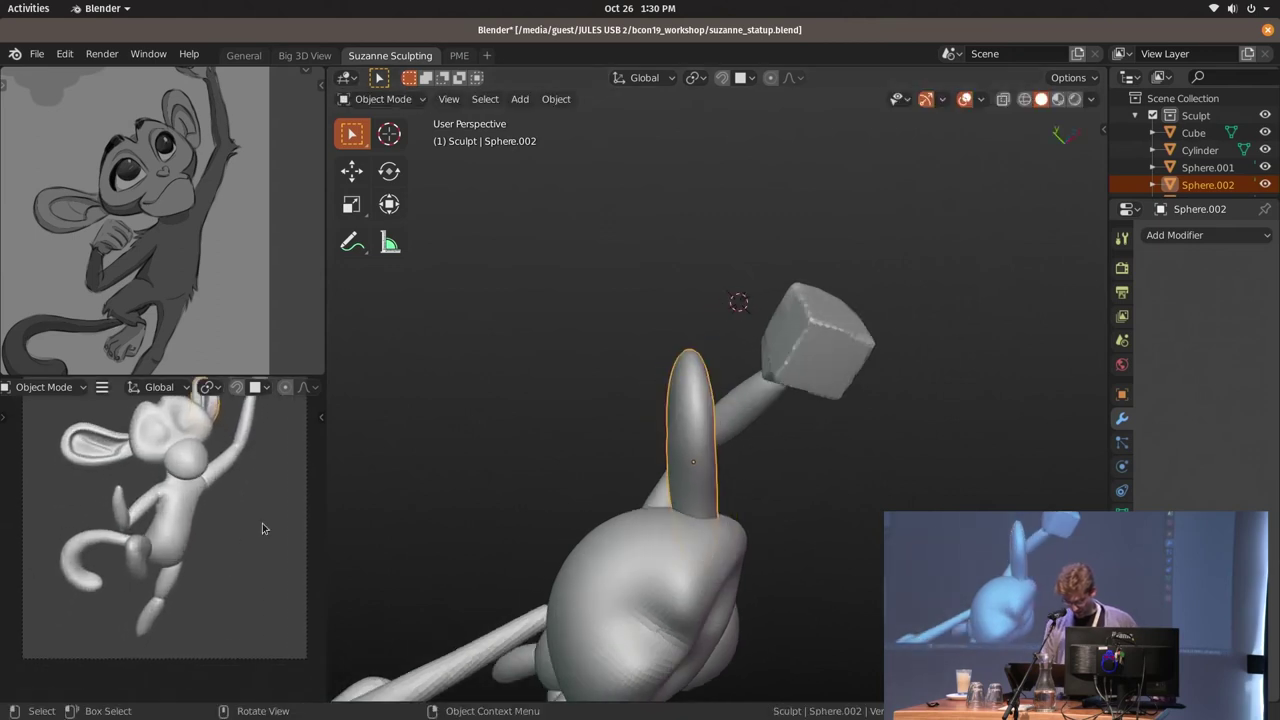
pyautogui.scroll(2, 222, 540)
pyautogui.moveTo(520, 480); pyautogui.dragTo(696, 414, button='middle')
pyautogui.press('r')
pyautogui.press('r')
pyautogui.click(678, 369)
pyautogui.moveTo(590, 364)
pyautogui.mouseDown(button='middle')
pyautogui.moveTo(698, 363)
pyautogui.moveTo(695, 428)
pyautogui.moveTo(761, 324)
pyautogui.mouseUp(button='middle')
pyautogui.hotkey('alt', 'a')
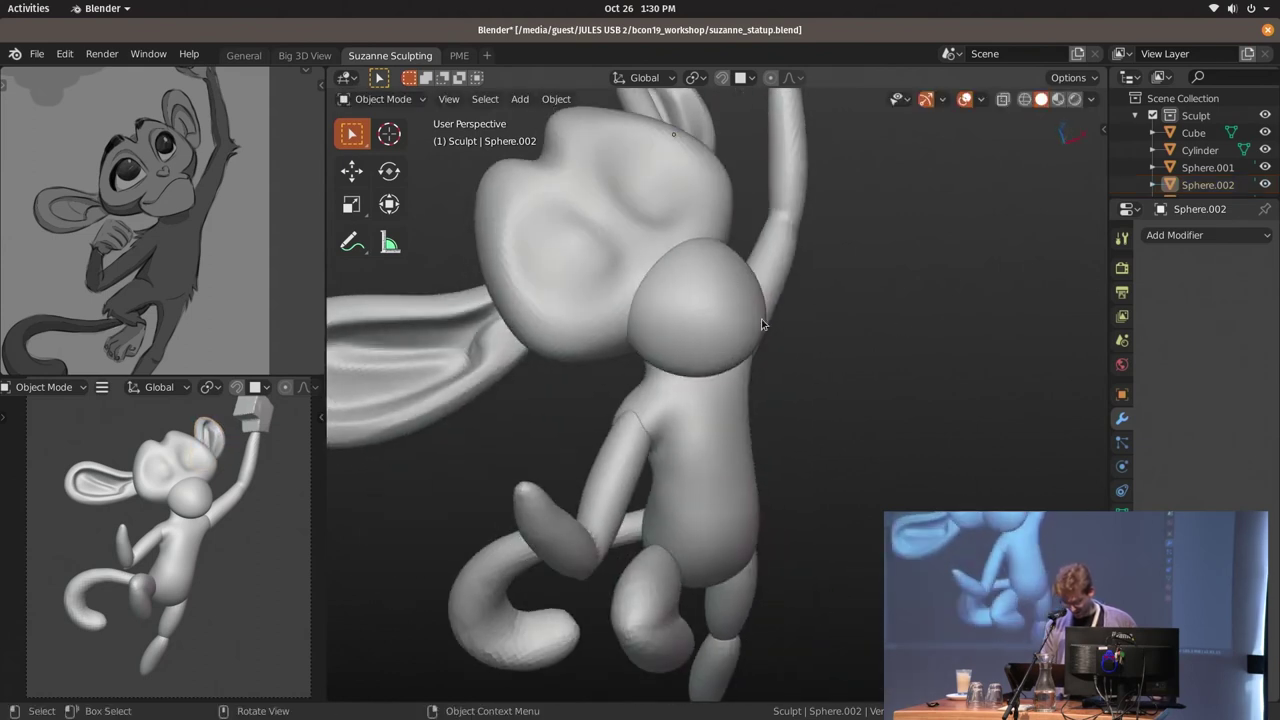
# Sculpt ear Sphere.006 longer and smoother with a lowered tip using Elastic Hook strokes
pyautogui.click(478, 345)
pyautogui.press('KP_Decimal')
pyautogui.hotkey('ctrl', 'Tab')
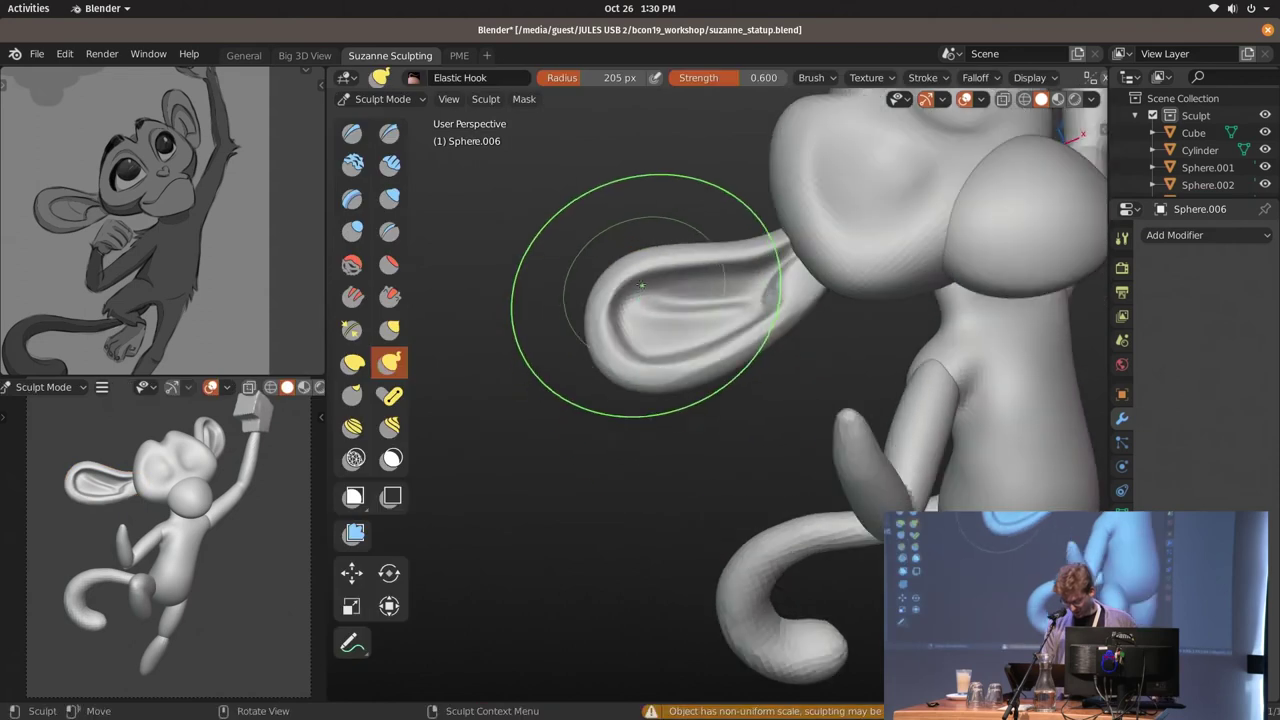
pyautogui.moveTo(637, 280); pyautogui.dragTo(604, 305)
pyautogui.press('f')
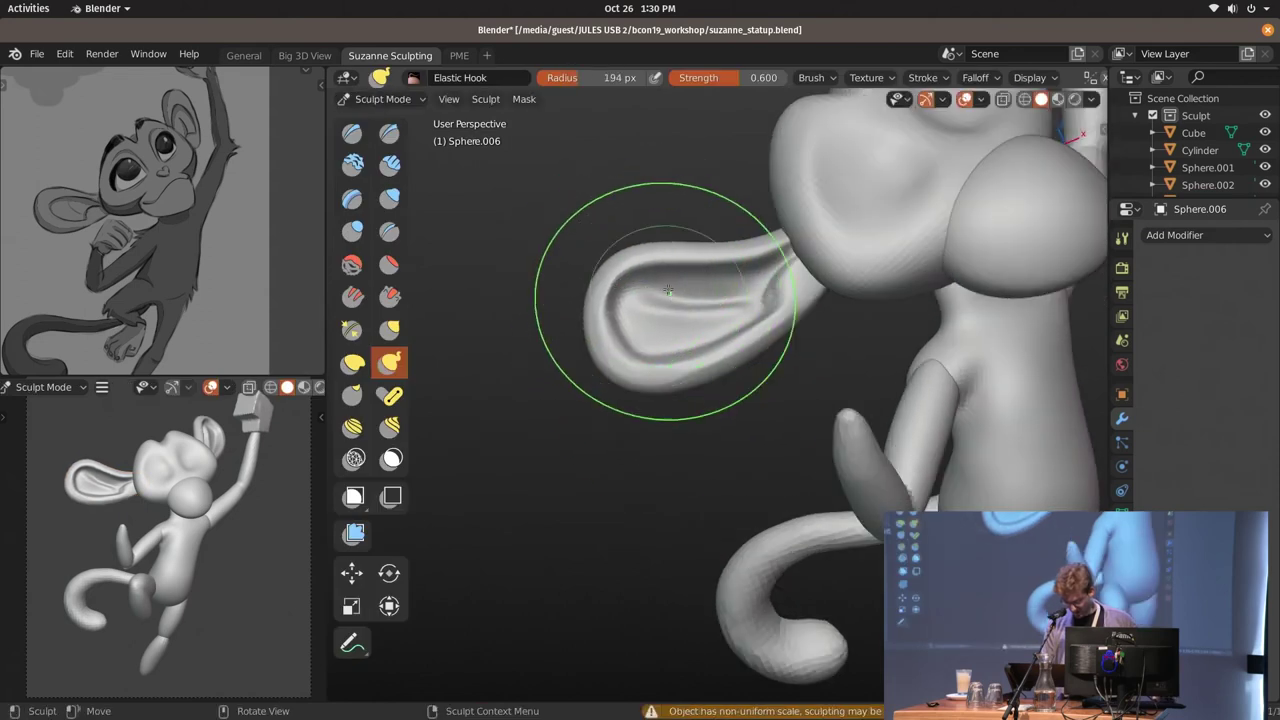
pyautogui.click(604, 305)
pyautogui.press('f')
pyautogui.click(614, 314)
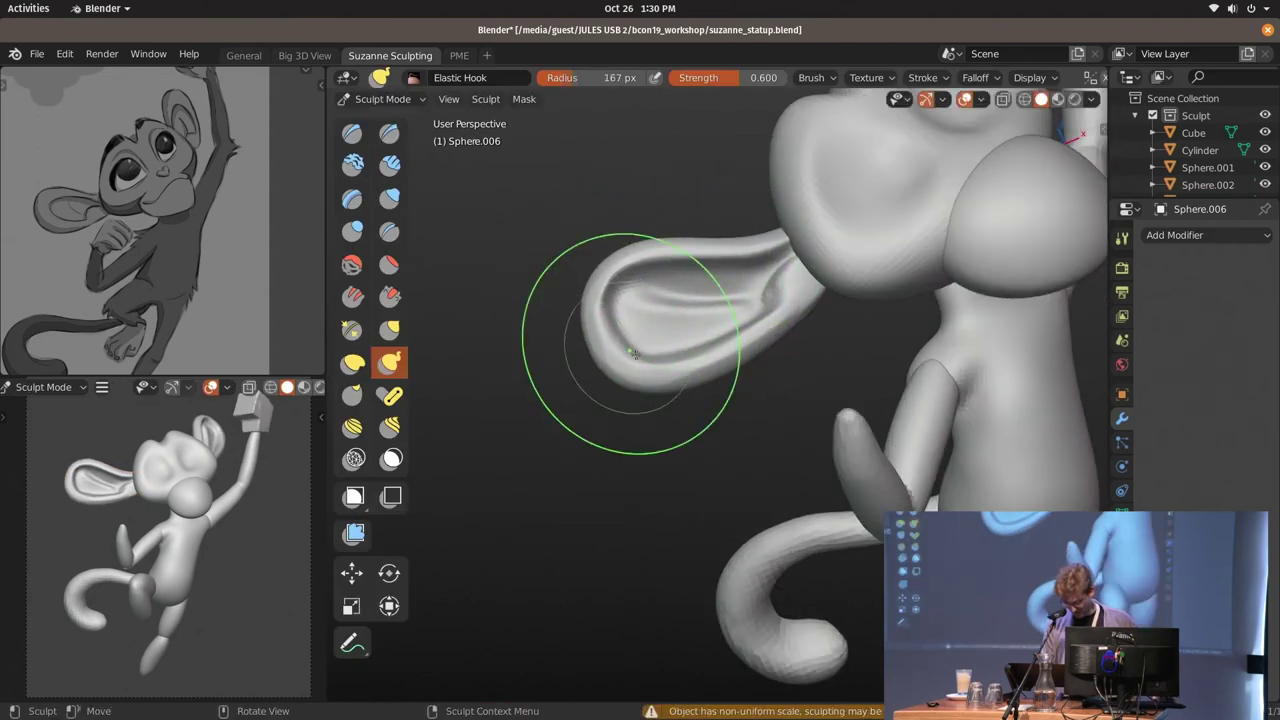
pyautogui.moveTo(614, 314); pyautogui.dragTo(652, 376)
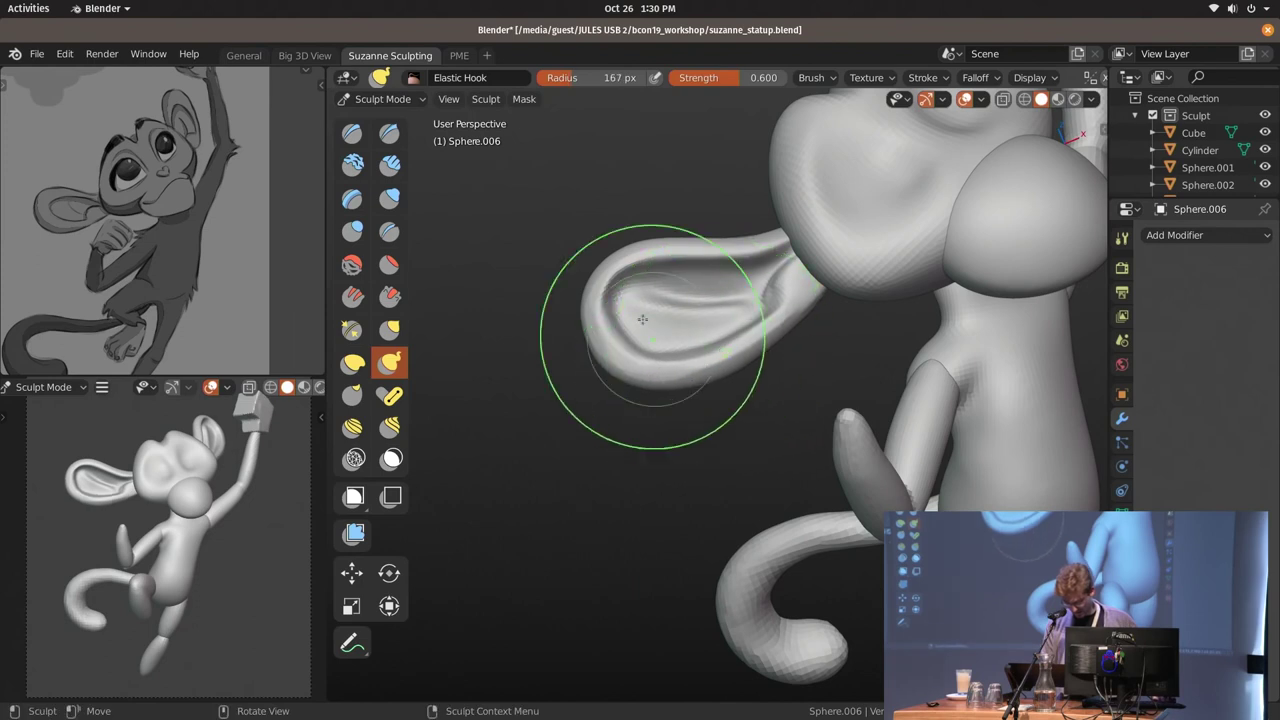
pyautogui.press('f')
pyautogui.click(620, 312)
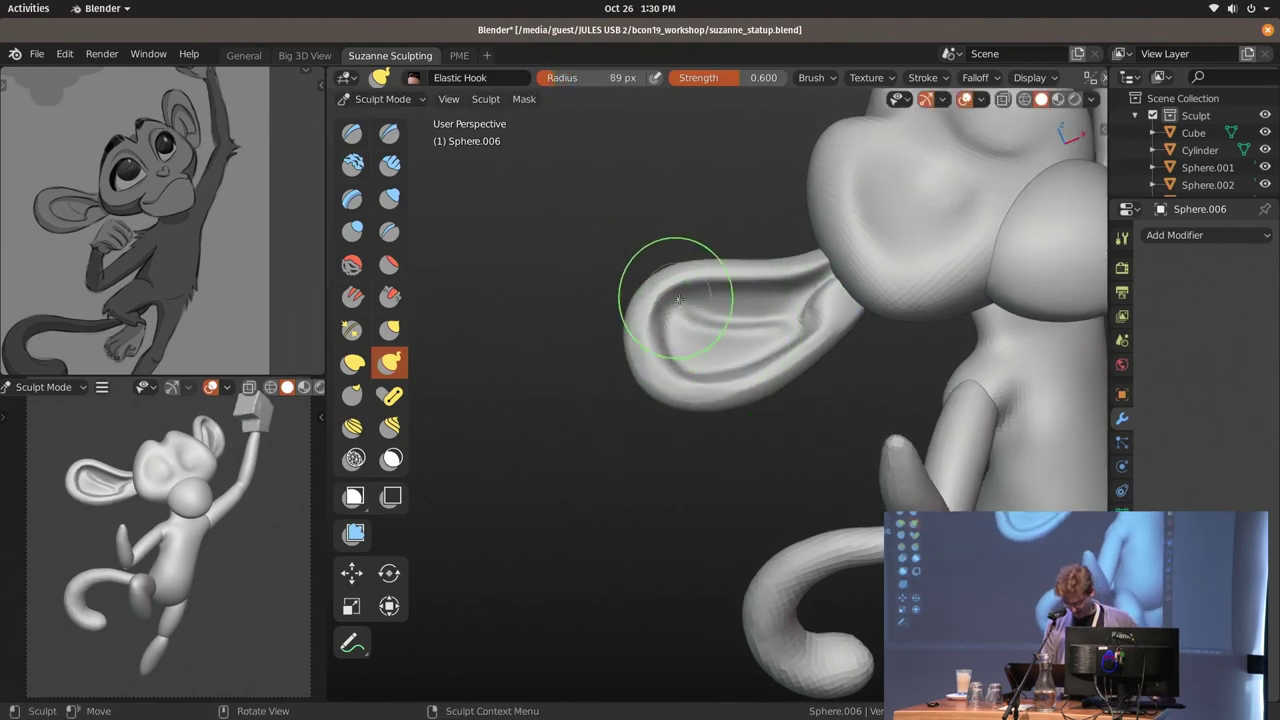
pyautogui.moveTo(904, 331); pyautogui.dragTo(725, 336, button='middle')
# Return to Object Mode and apply the ear's rotation transform
pyautogui.hotkey('ctrl', 'Tab')
pyautogui.moveTo(785, 309)
pyautogui.mouseDown(button='middle')
pyautogui.moveTo(761, 518)
pyautogui.moveTo(776, 289)
pyautogui.mouseUp(button='middle')
pyautogui.scroll(-4, 885, 265)
pyautogui.moveTo(928, 300); pyautogui.dragTo(912, 303, button='middle')
pyautogui.scroll(3, 912, 303)
pyautogui.hotkey('ctrl', 'a')
pyautogui.click(914, 299)
# Duplicate the box and mirror the copy along the global X axis
pyautogui.moveTo(914, 302); pyautogui.dragTo(984, 281, button='middle')
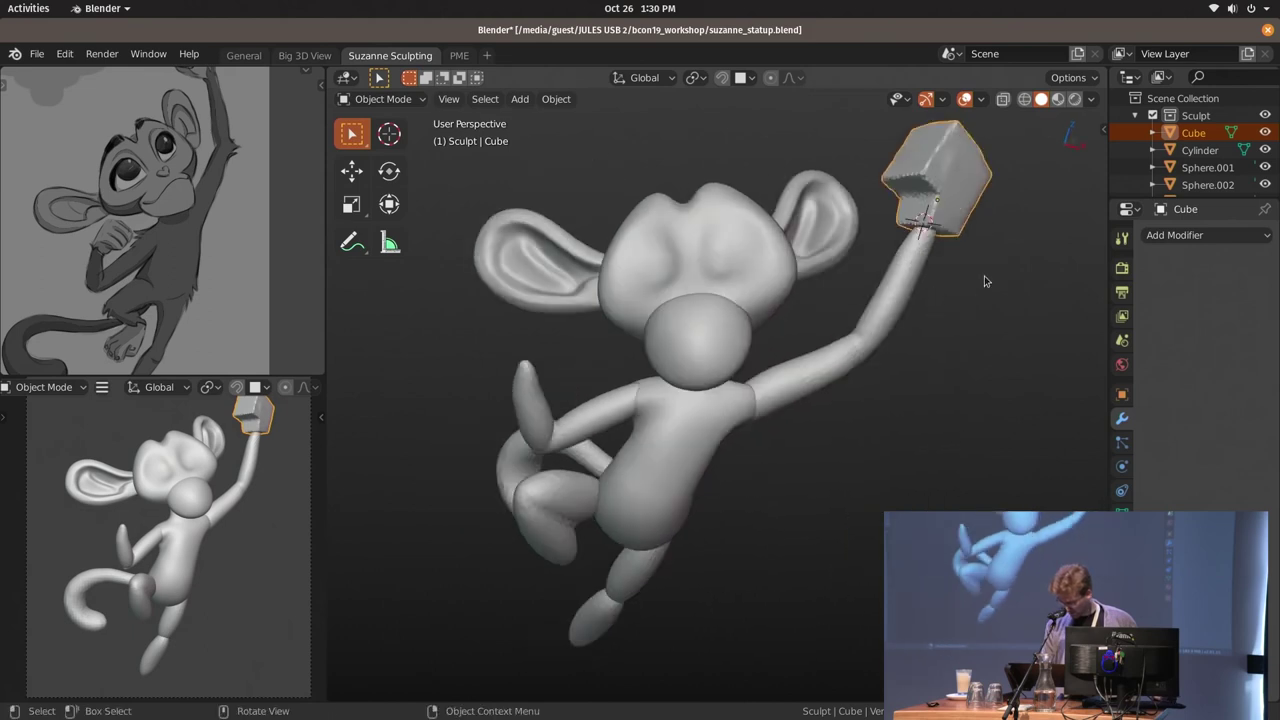
pyautogui.hotkey('shift', 'd')
pyautogui.click(568, 498)
pyautogui.moveTo(568, 498); pyautogui.dragTo(648, 402, button='middle')
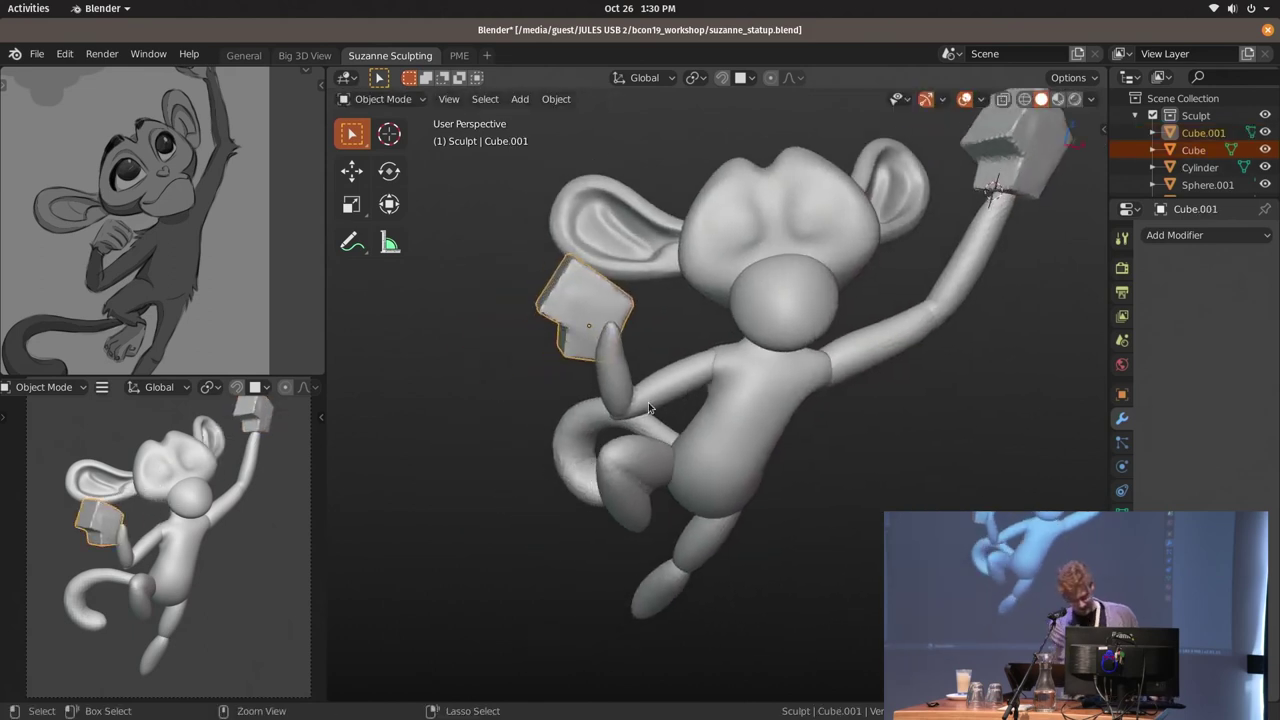
pyautogui.hotkey('ctrl', 'm')
pyautogui.press('x')
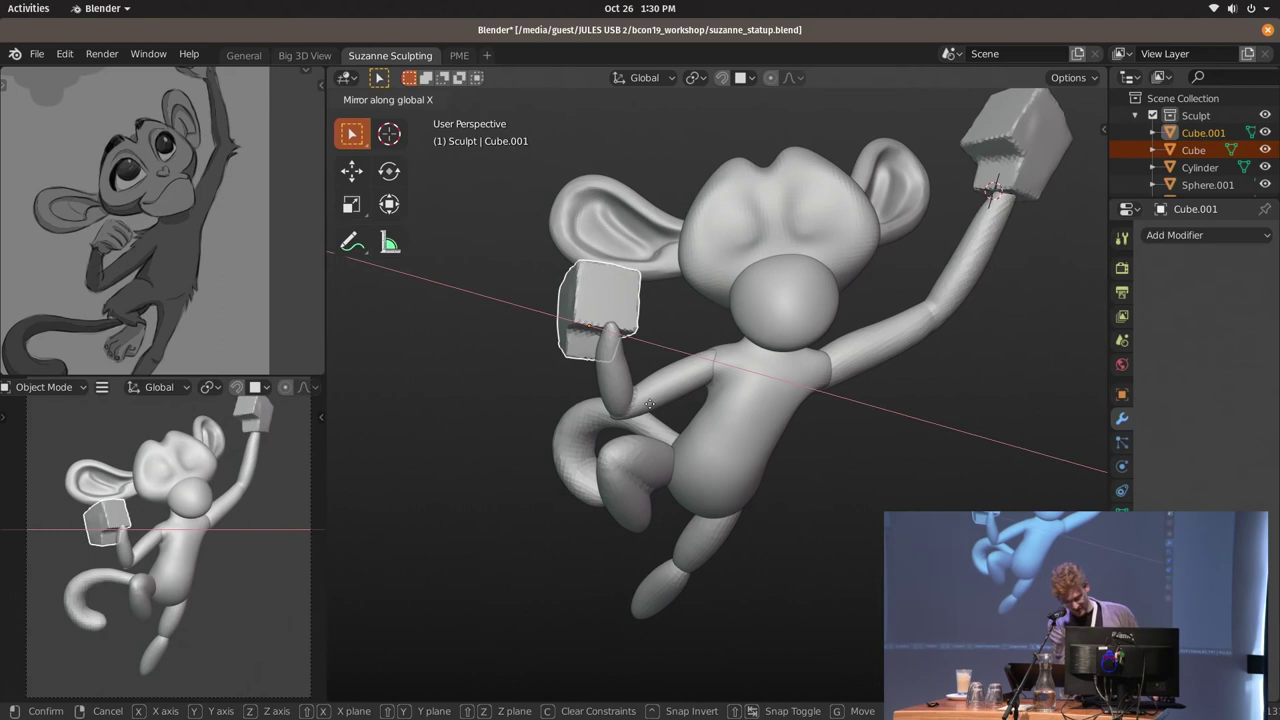
pyautogui.click(650, 403)
# Move and rotate the mirrored box Cube.001 into the monkey's lower hand
pyautogui.moveTo(650, 403)
pyautogui.mouseDown(button='middle')
pyautogui.moveTo(800, 395)
pyautogui.moveTo(623, 327)
pyautogui.moveTo(896, 377)
pyautogui.moveTo(820, 320)
pyautogui.mouseUp(button='middle')
pyautogui.press('g')
pyautogui.click(910, 340)
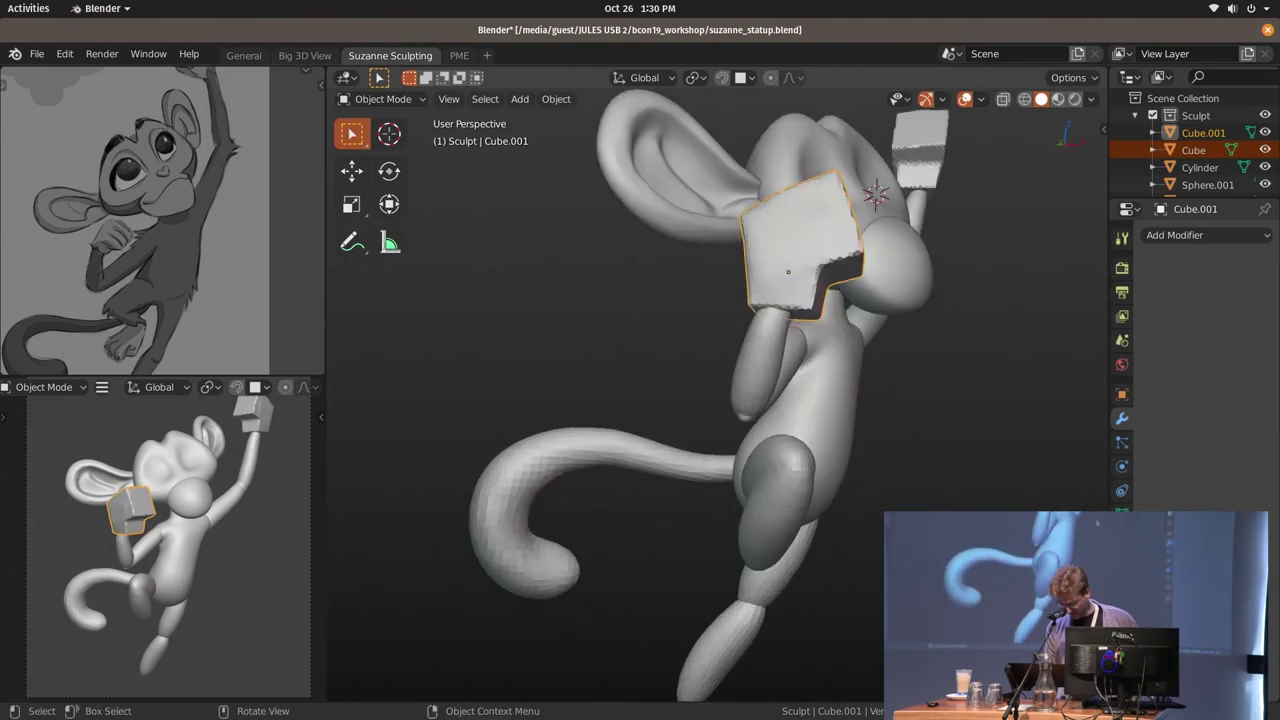
pyautogui.press('r')
pyautogui.click(886, 434)
pyautogui.moveTo(886, 434)
pyautogui.mouseDown(button='middle')
pyautogui.moveTo(661, 337)
pyautogui.moveTo(784, 297)
pyautogui.moveTo(744, 297)
pyautogui.mouseUp(button='middle')
pyautogui.press('r')
pyautogui.press('r')
pyautogui.press('g')
pyautogui.press('r')
pyautogui.click(661, 333)
# Select the raised hand's box and switch it into Sculpt Mode
pyautogui.click(770, 297)
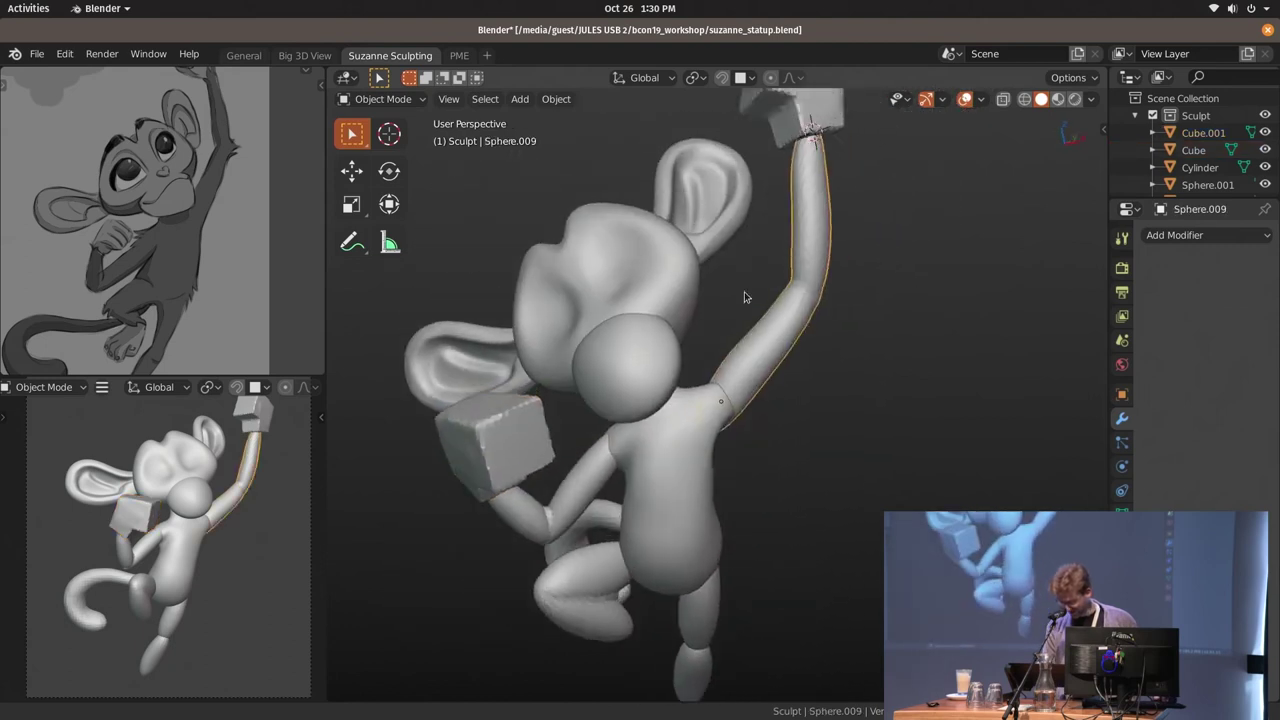
pyautogui.scroll(5, 744, 297)
pyautogui.click(620, 300)
pyautogui.hotkey('ctrl', 'Tab')
pyautogui.click(686, 409)
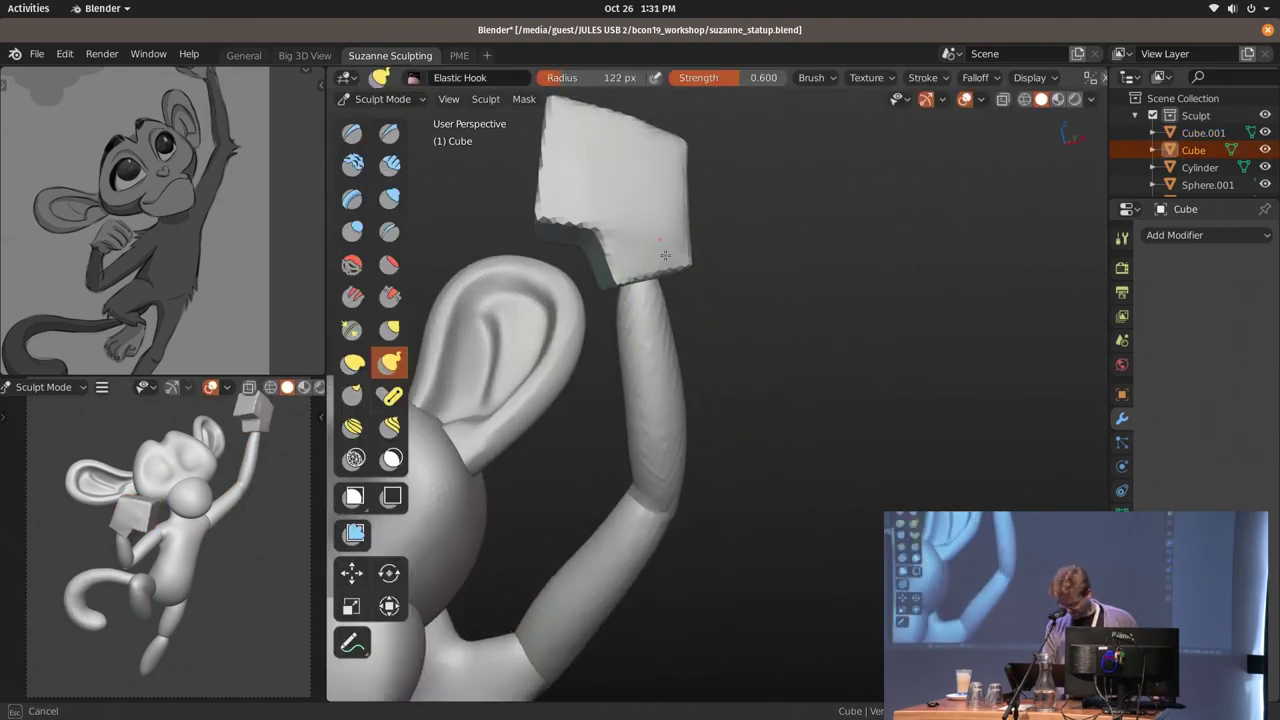
# Resize the brush and carve vertical finger bands into the cube's front with Draw Sharp
pyautogui.moveTo(665, 230)
pyautogui.mouseDown(button='middle')
pyautogui.moveTo(614, 371)
pyautogui.moveTo(808, 377)
pyautogui.moveTo(757, 343)
pyautogui.moveTo(782, 313)
pyautogui.moveTo(788, 357)
pyautogui.mouseUp(button='middle')
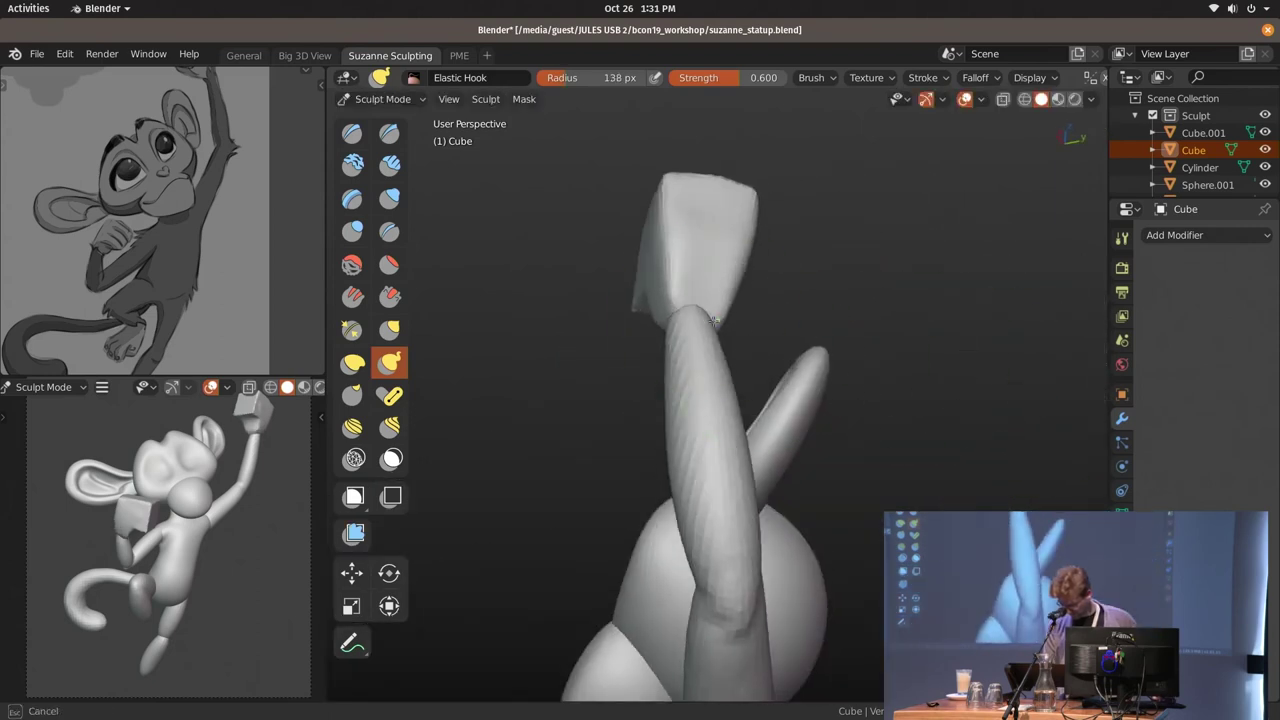
pyautogui.moveTo(714, 320); pyautogui.dragTo(780, 400, button='middle')
pyautogui.press('f')
pyautogui.click(818, 400)
pyautogui.moveTo(662, 196)
pyautogui.mouseDown(button='middle')
pyautogui.moveTo(706, 218)
pyautogui.moveTo(883, 397)
pyautogui.mouseUp(button='middle')
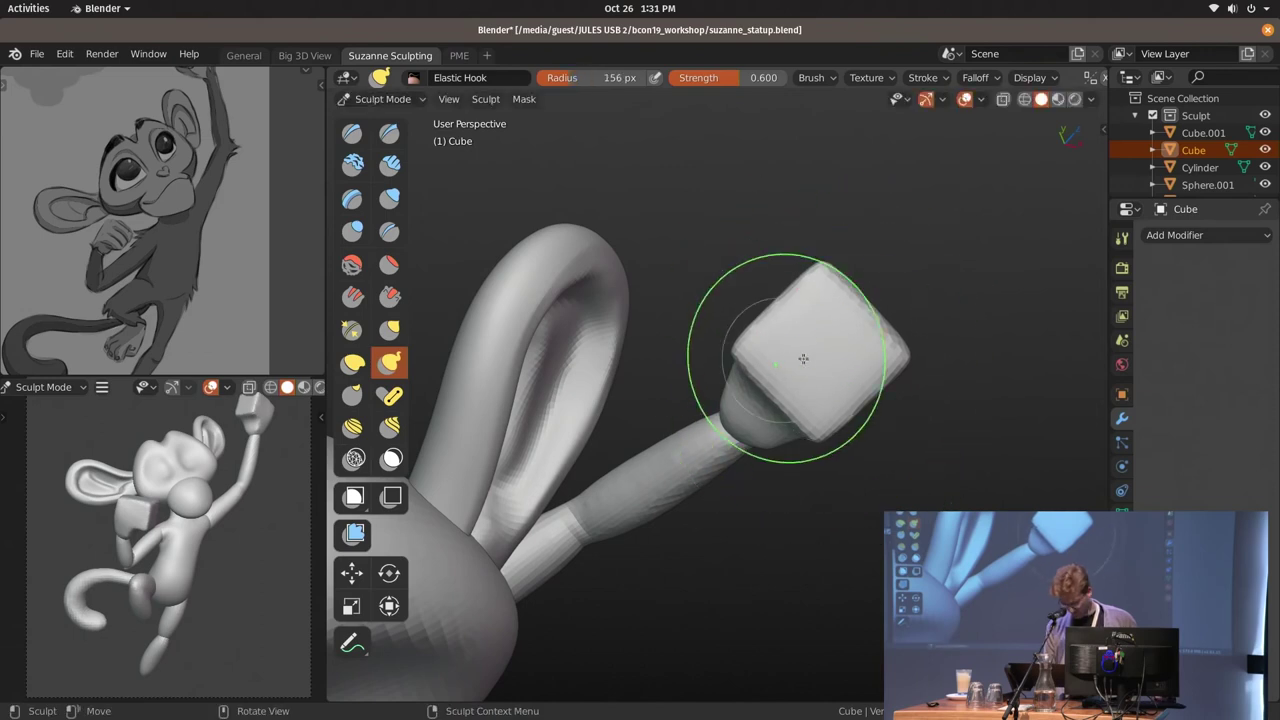
pyautogui.press('f')
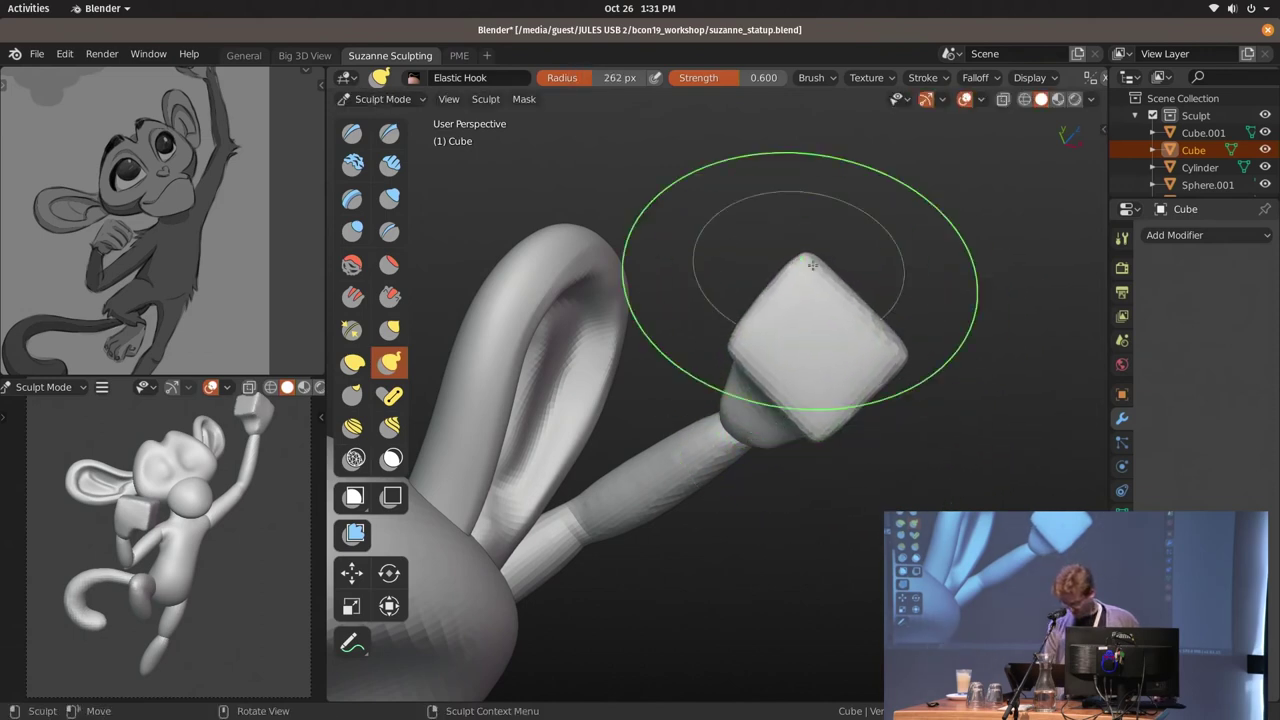
pyautogui.press('x')
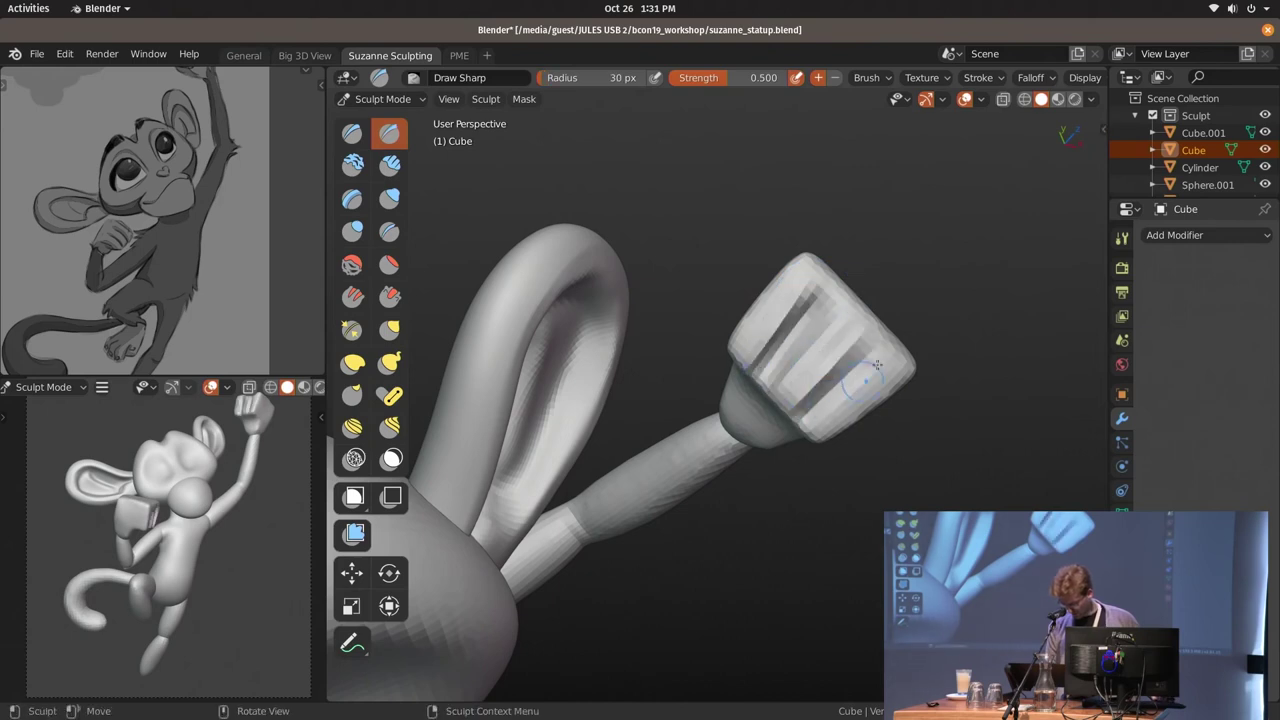
pyautogui.moveTo(877, 366); pyautogui.dragTo(784, 274, button='middle')
pyautogui.moveTo(857, 366)
pyautogui.mouseDown(button='middle')
pyautogui.moveTo(757, 180)
pyautogui.moveTo(708, 314)
pyautogui.moveTo(686, 271)
pyautogui.moveTo(797, 373)
pyautogui.mouseUp(button='middle')
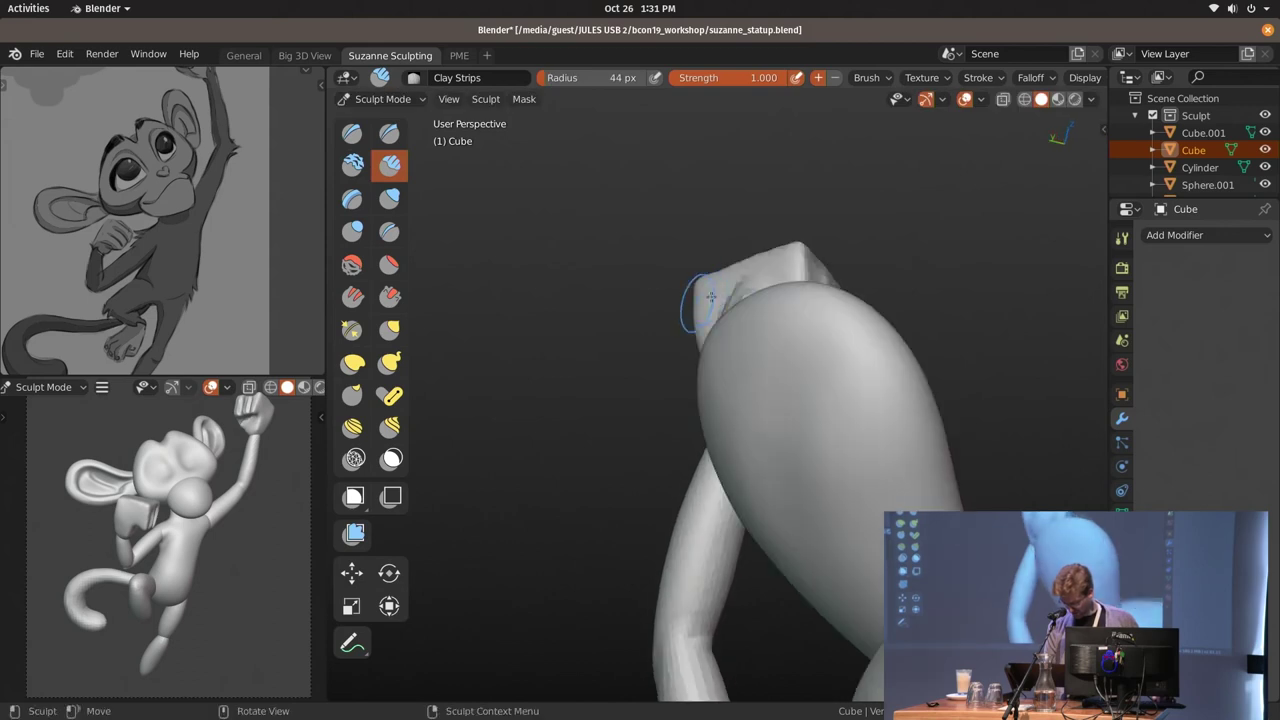
pyautogui.moveTo(773, 394); pyautogui.dragTo(771, 367, button='middle')
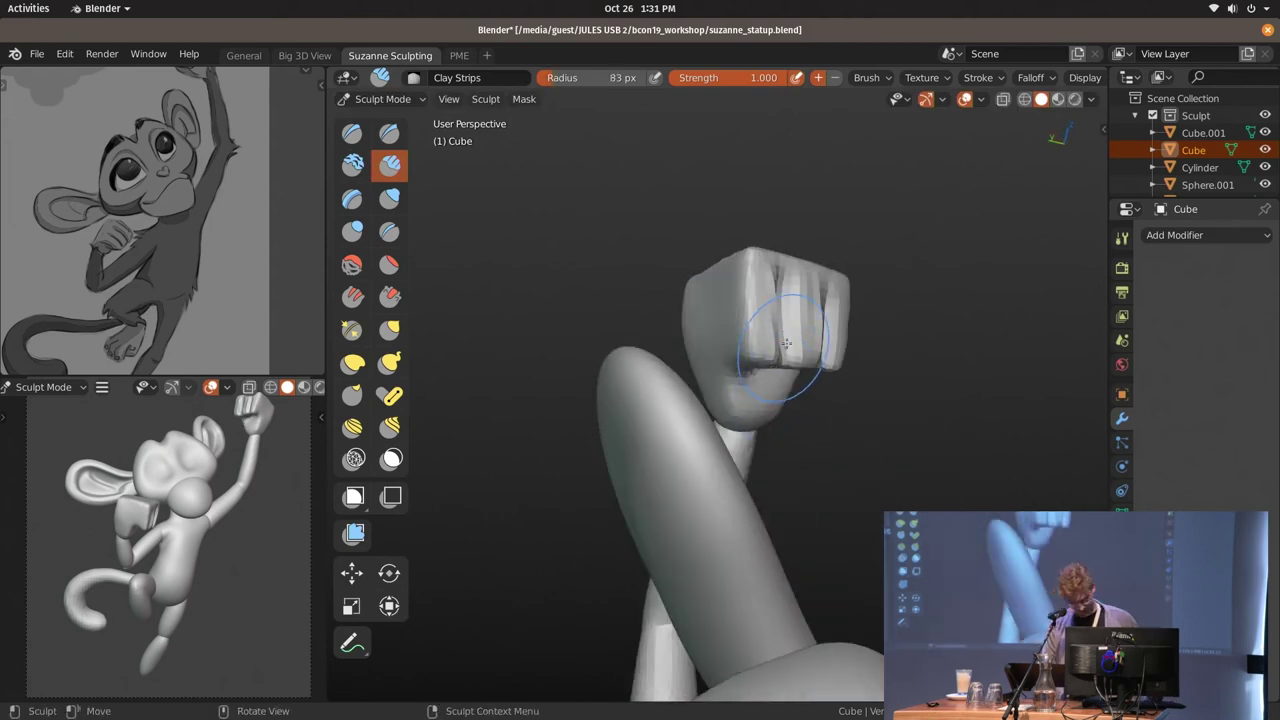
pyautogui.moveTo(808, 346); pyautogui.dragTo(800, 261)
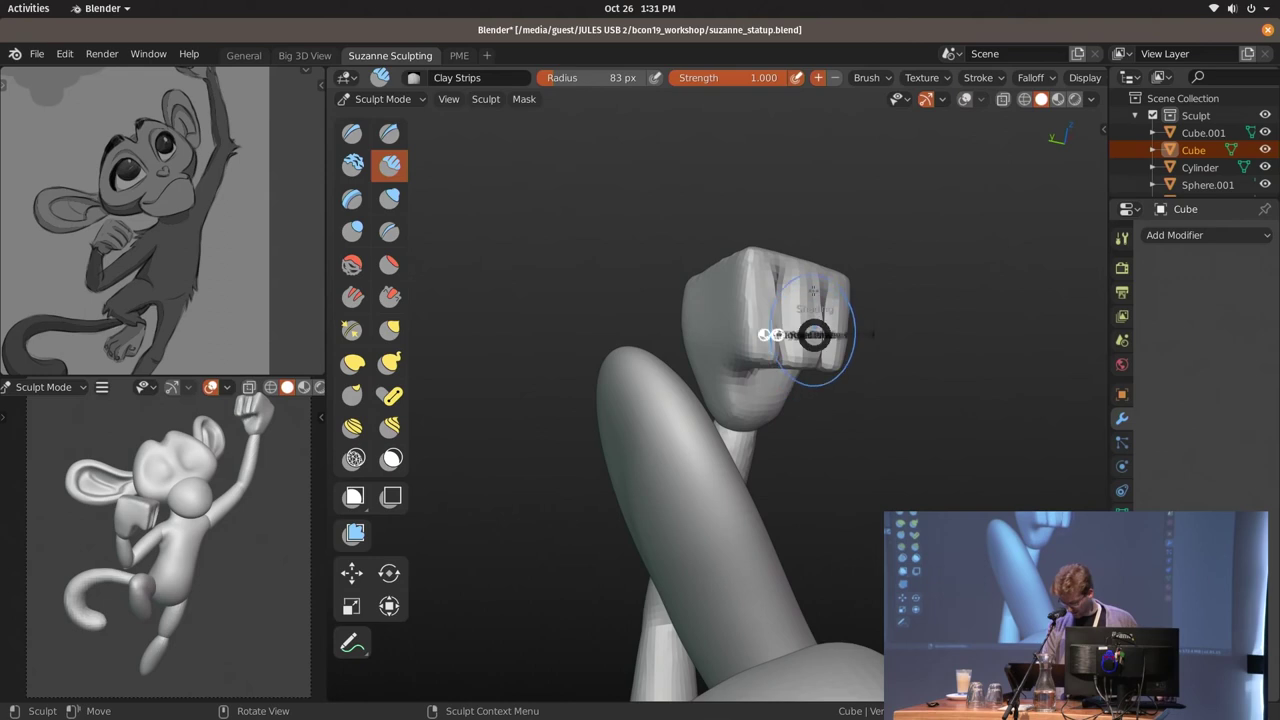
# Isolate the fist in local view and try an elastic warp, undoing it
pyautogui.press('`')
pyautogui.click(820, 214)
pyautogui.moveTo(820, 214)
pyautogui.mouseDown(button='middle')
pyautogui.moveTo(735, 331)
pyautogui.moveTo(699, 439)
pyautogui.mouseUp(button='middle')
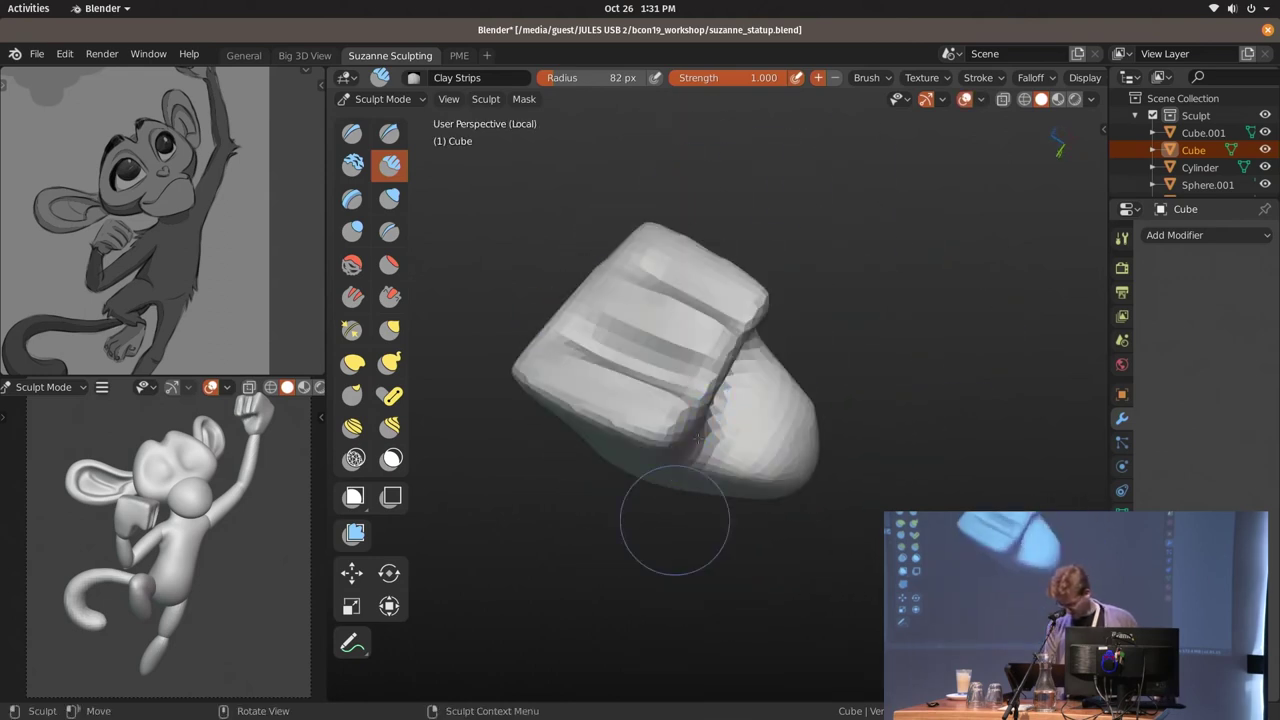
pyautogui.moveTo(703, 388); pyautogui.dragTo(729, 286, button='middle')
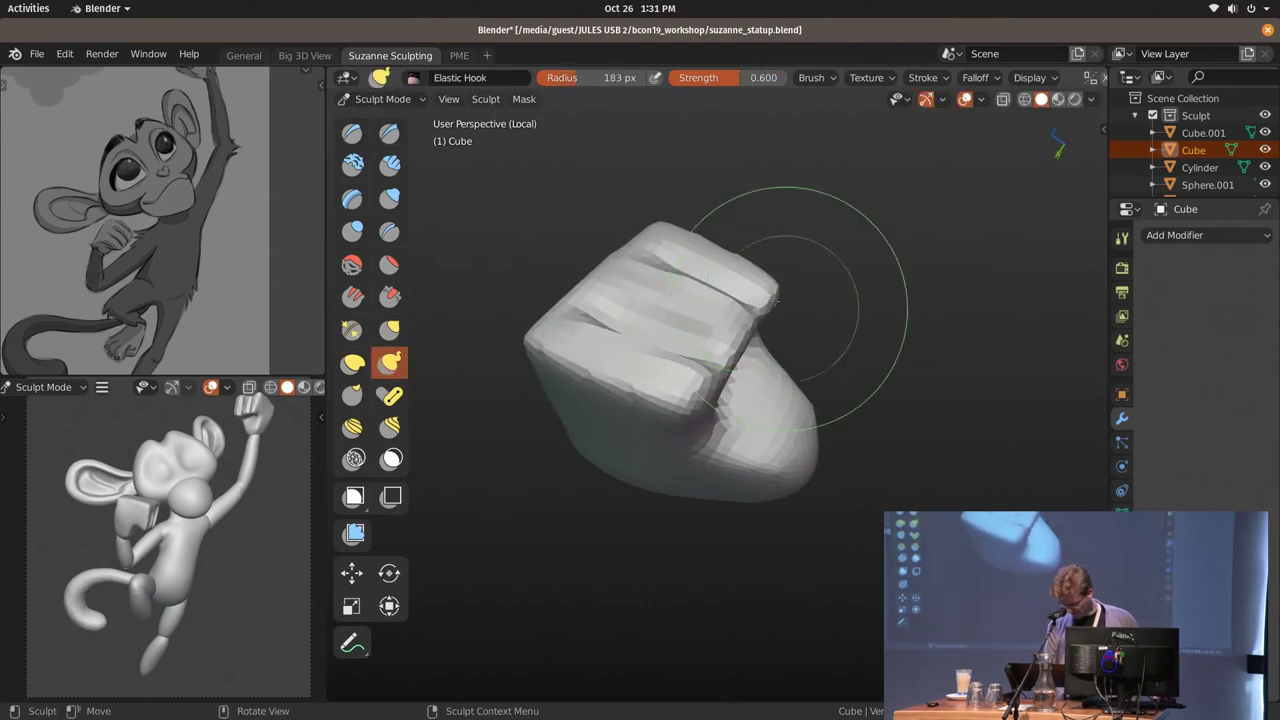
pyautogui.moveTo(673, 350); pyautogui.dragTo(714, 400)
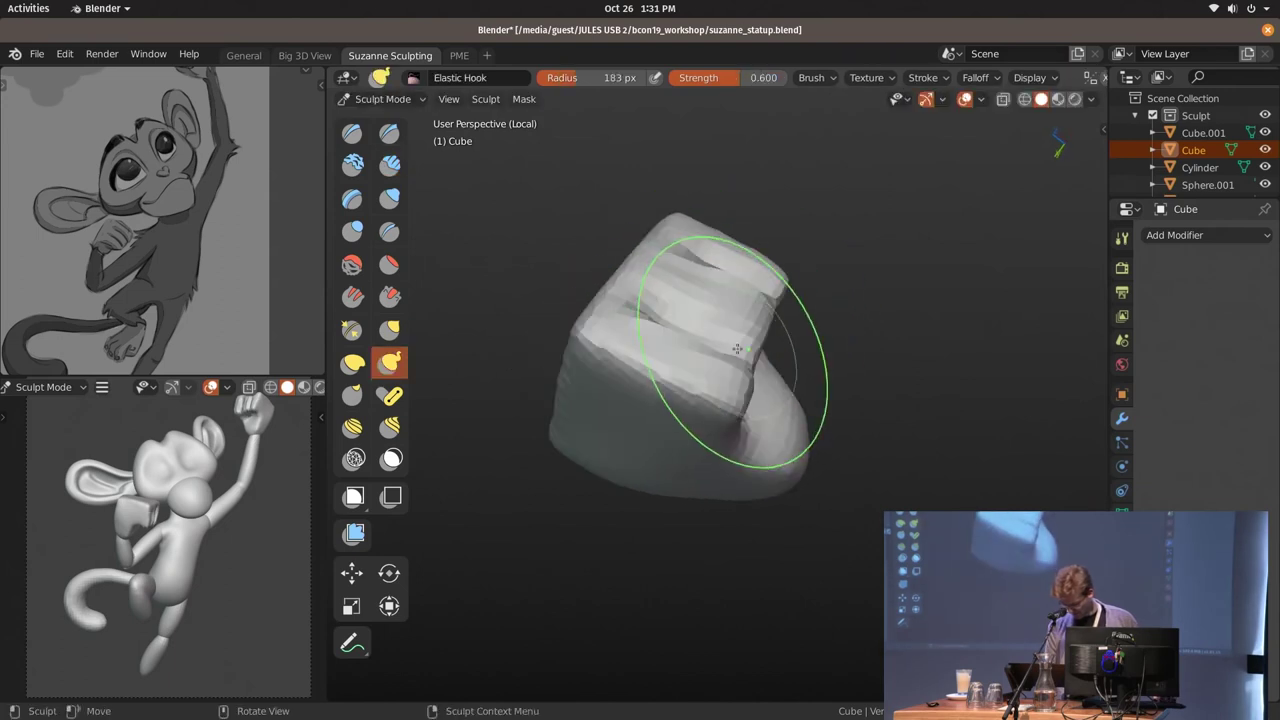
pyautogui.scroll(3, 203, 521)
pyautogui.scroll(2, 203, 521)
pyautogui.press('f')
pyautogui.click(858, 275)
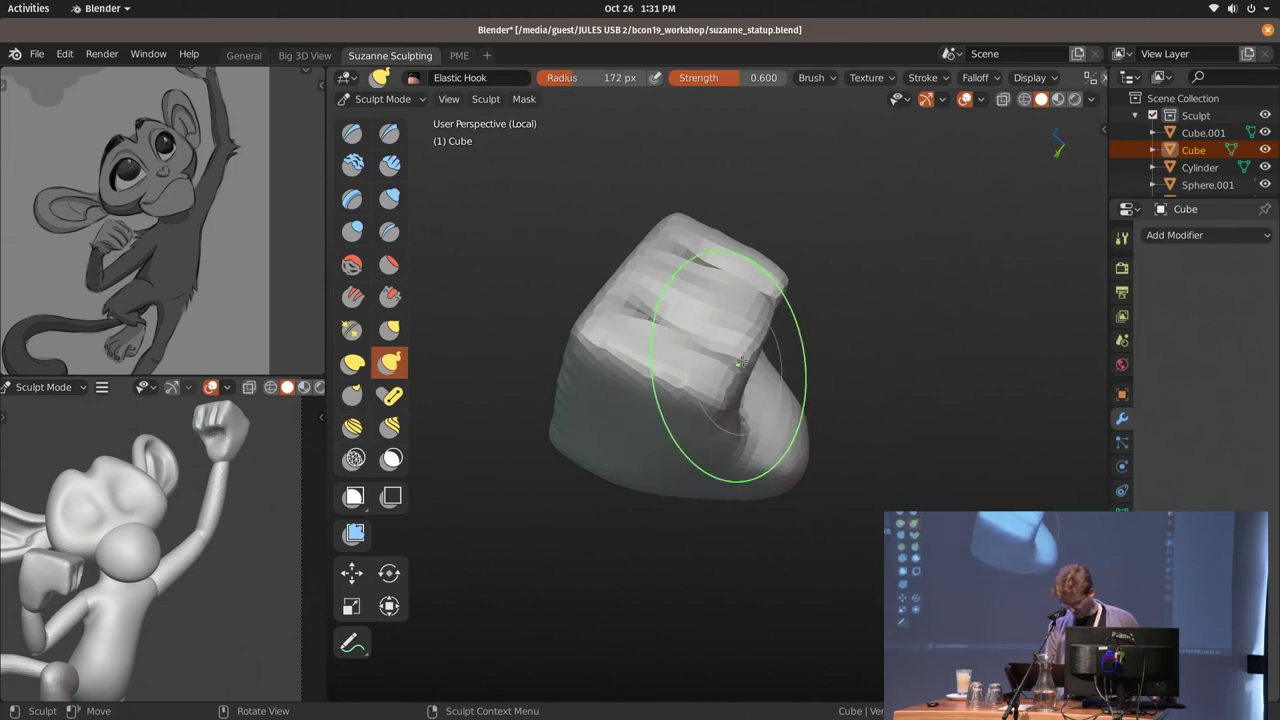
pyautogui.moveTo(766, 343); pyautogui.dragTo(728, 366)
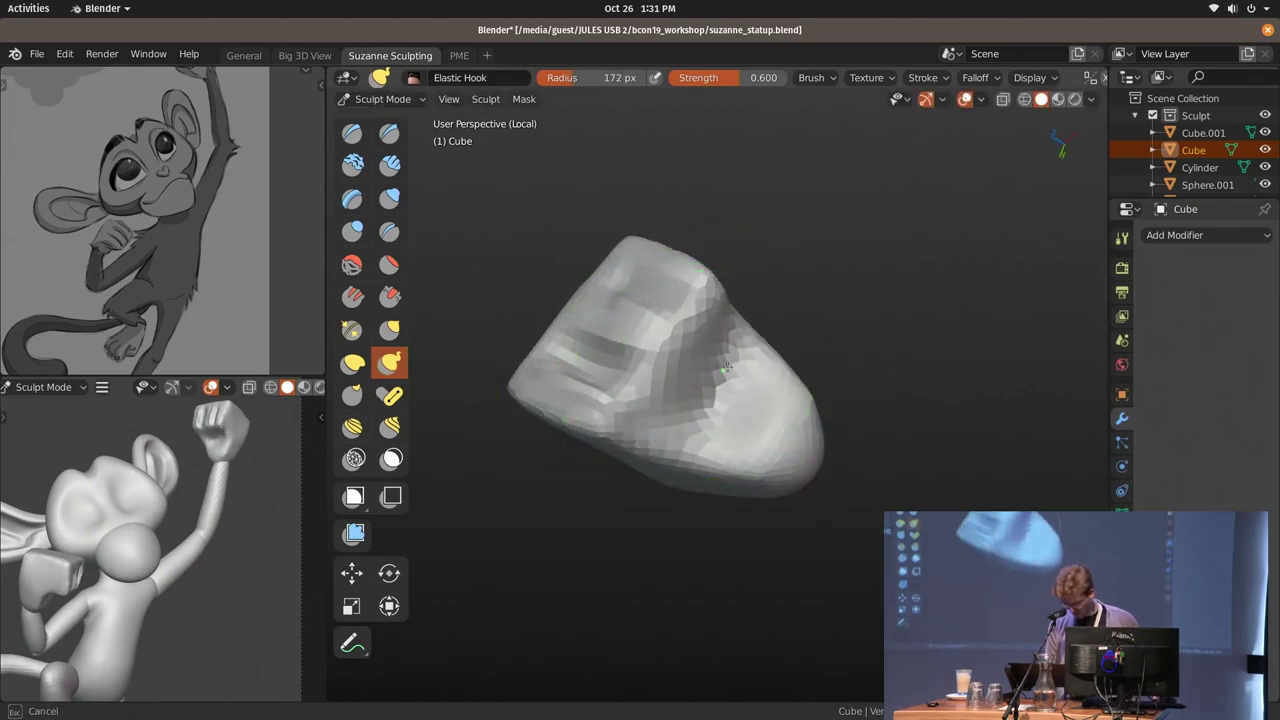
pyautogui.hotkey('ctrl', 'z')
# Carve diagonal finger grooves with Clay Strips at 98 px, then return to Object Mode
pyautogui.press('c')
pyautogui.moveTo(734, 320)
pyautogui.mouseDown()
pyautogui.moveTo(672, 383)
pyautogui.moveTo(716, 382)
pyautogui.mouseUp()
pyautogui.press('f')
pyautogui.click(700, 380)
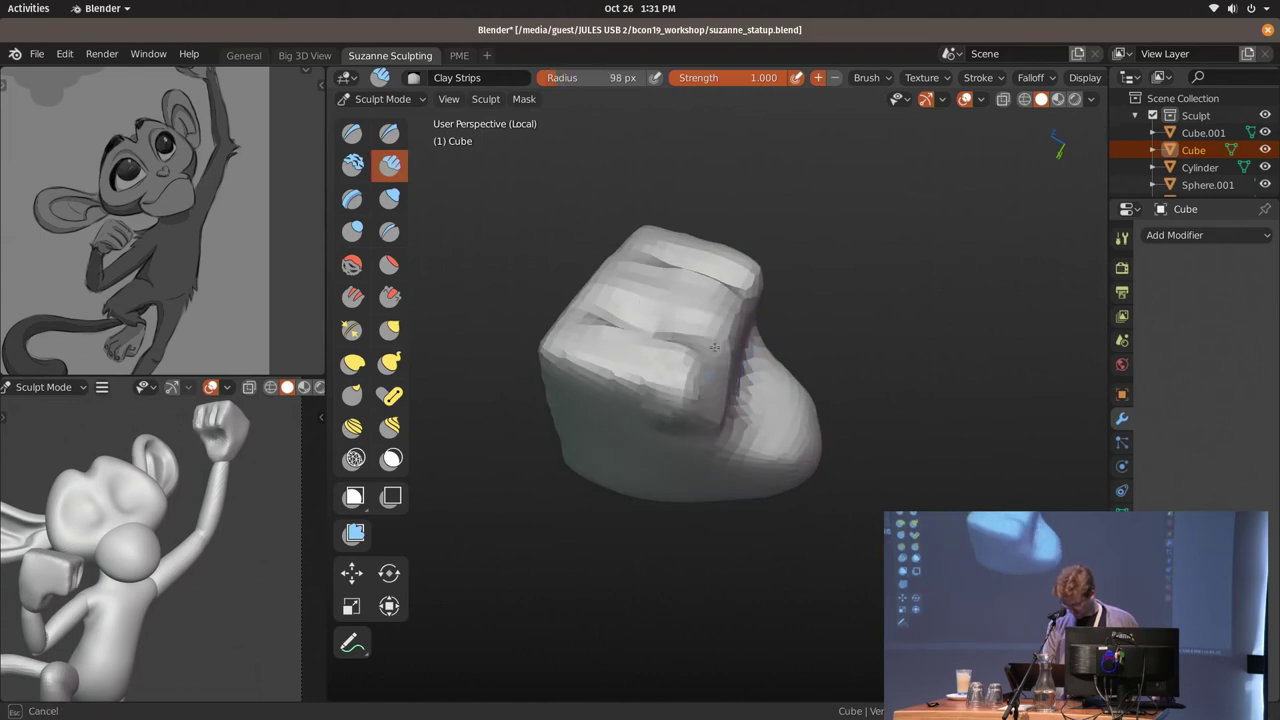
pyautogui.press('f')
pyautogui.click(694, 342)
pyautogui.hotkey('ctrl', 'z')
pyautogui.moveTo(694, 342); pyautogui.dragTo(655, 450)
pyautogui.moveTo(655, 450); pyautogui.dragTo(671, 525, button='middle')
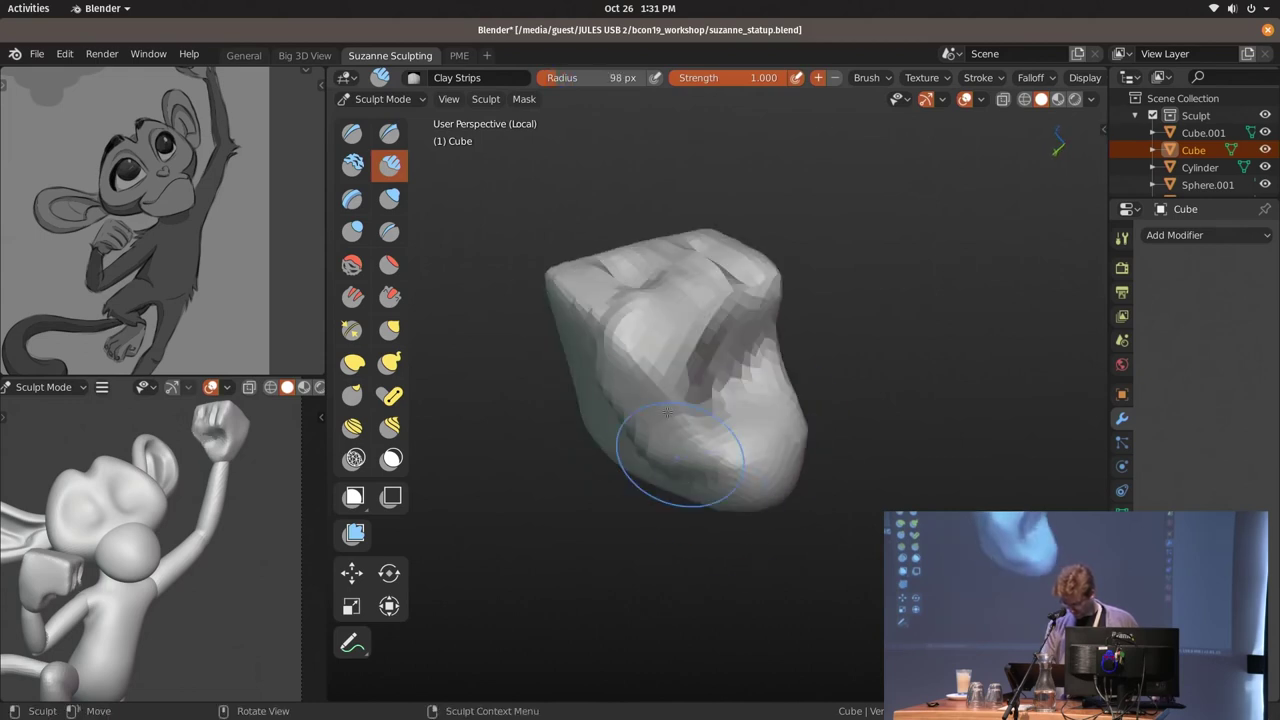
pyautogui.moveTo(761, 397); pyautogui.dragTo(729, 443, button='middle')
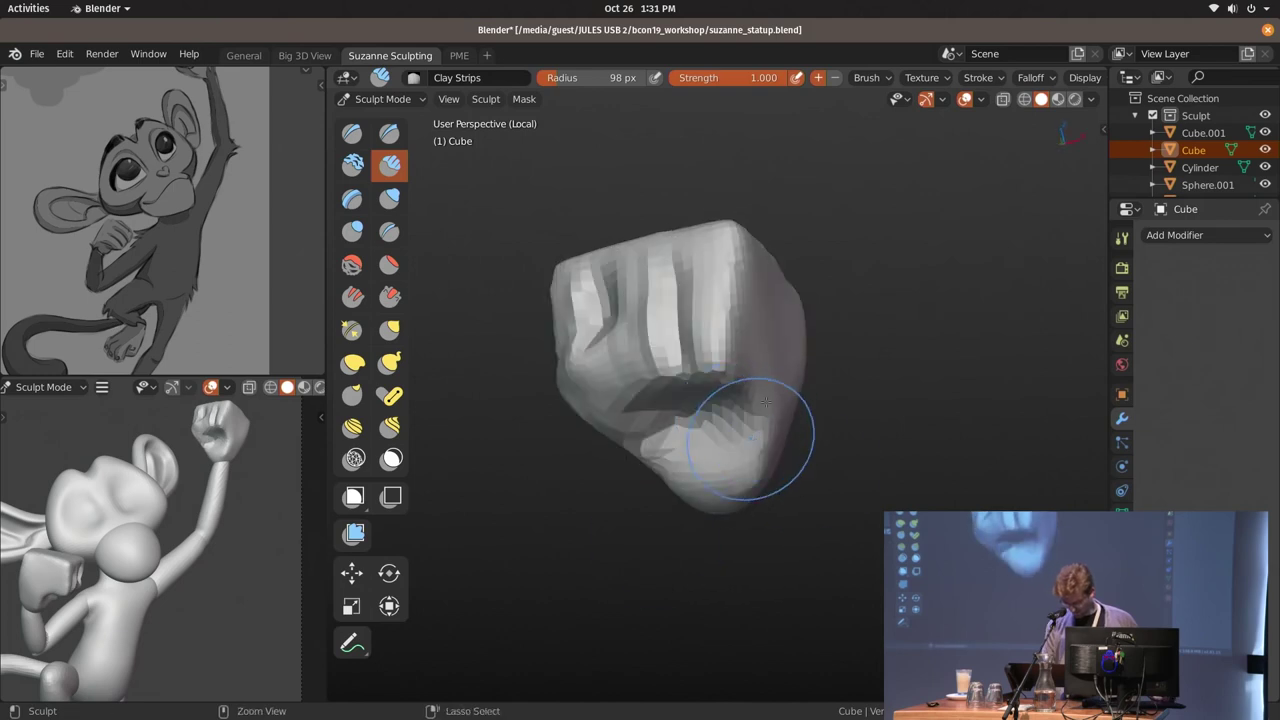
pyautogui.hotkey('ctrl', 'Tab')
# Exit Local View, deselect the fist, and frame the whole monkey from the front
pyautogui.press('`')
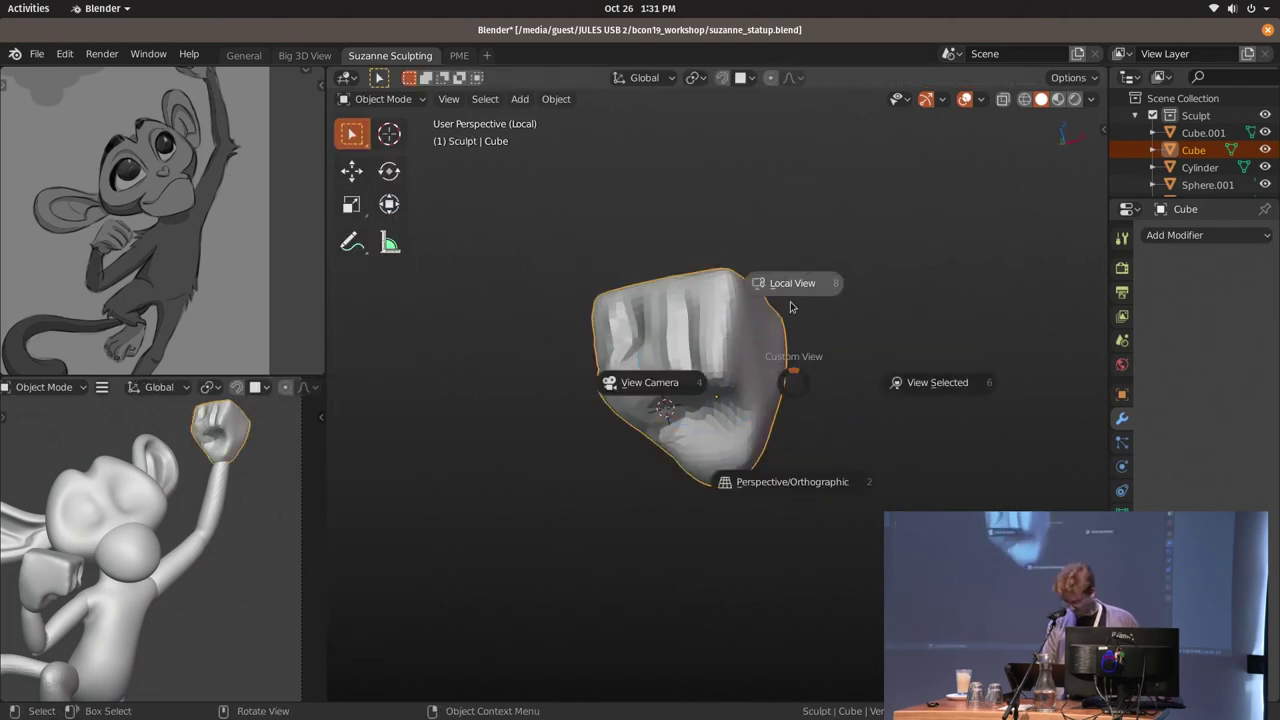
pyautogui.click(797, 288)
pyautogui.click(806, 420)
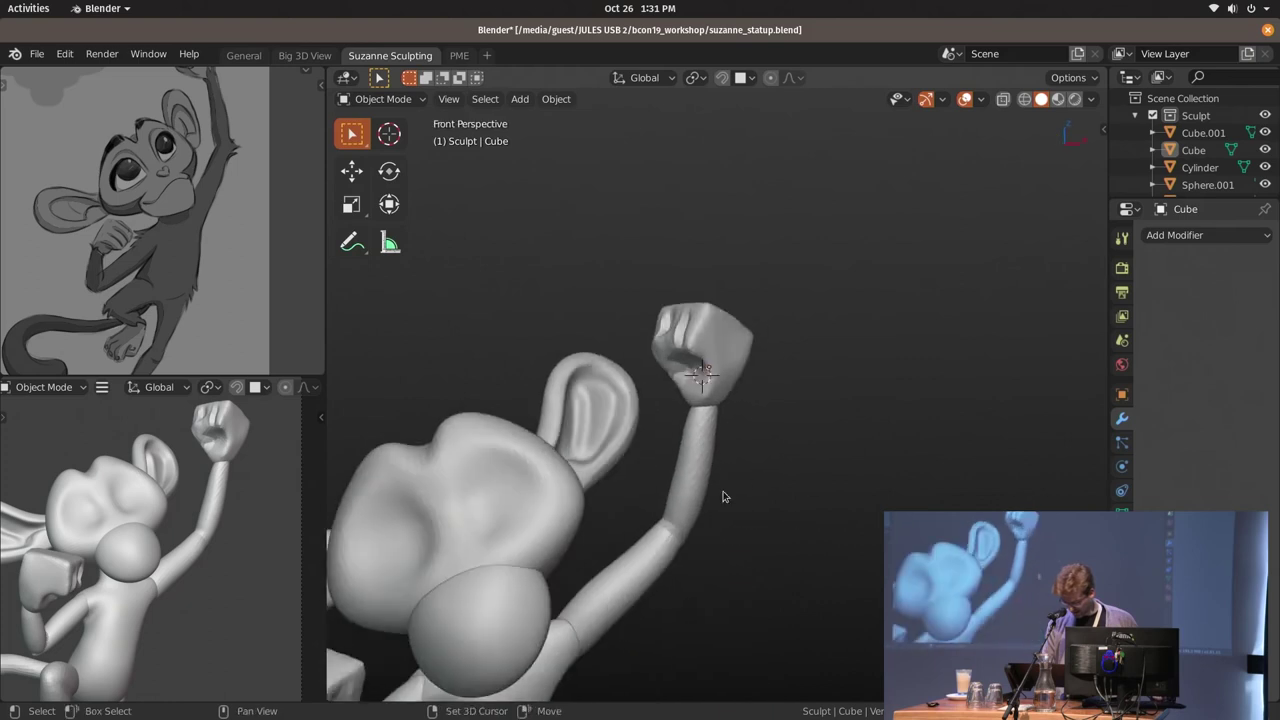
pyautogui.press('KP_1')
# Shrink the cube beside the chest slightly, nudge it down-left, and rotate it twice
pyautogui.click(745, 395)
pyautogui.click(630, 422)
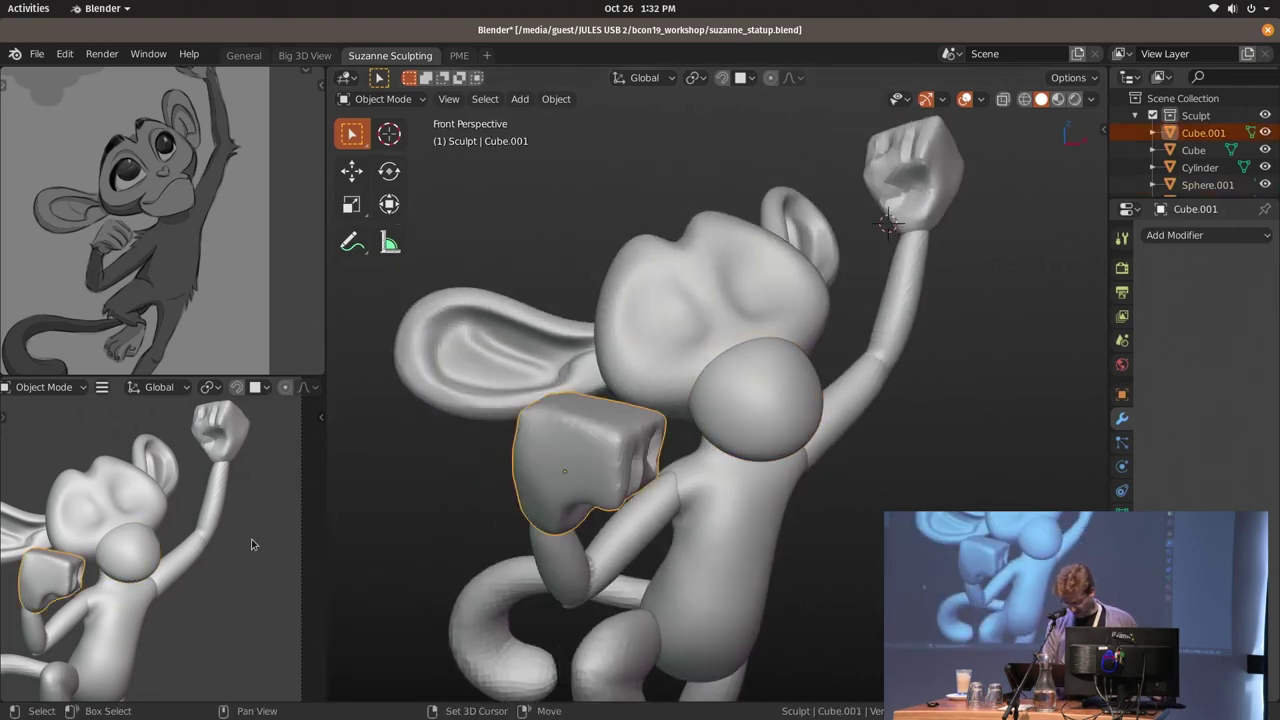
pyautogui.press('s')
pyautogui.click(727, 453)
pyautogui.moveTo(727, 453)
pyautogui.mouseDown(button='middle')
pyautogui.moveTo(696, 396)
pyautogui.moveTo(851, 441)
pyautogui.moveTo(830, 400)
pyautogui.moveTo(752, 387)
pyautogui.moveTo(741, 350)
pyautogui.moveTo(790, 360)
pyautogui.mouseUp(button='middle')
pyautogui.press('g')
pyautogui.click(843, 453)
pyautogui.press('r')
pyautogui.click(802, 421)
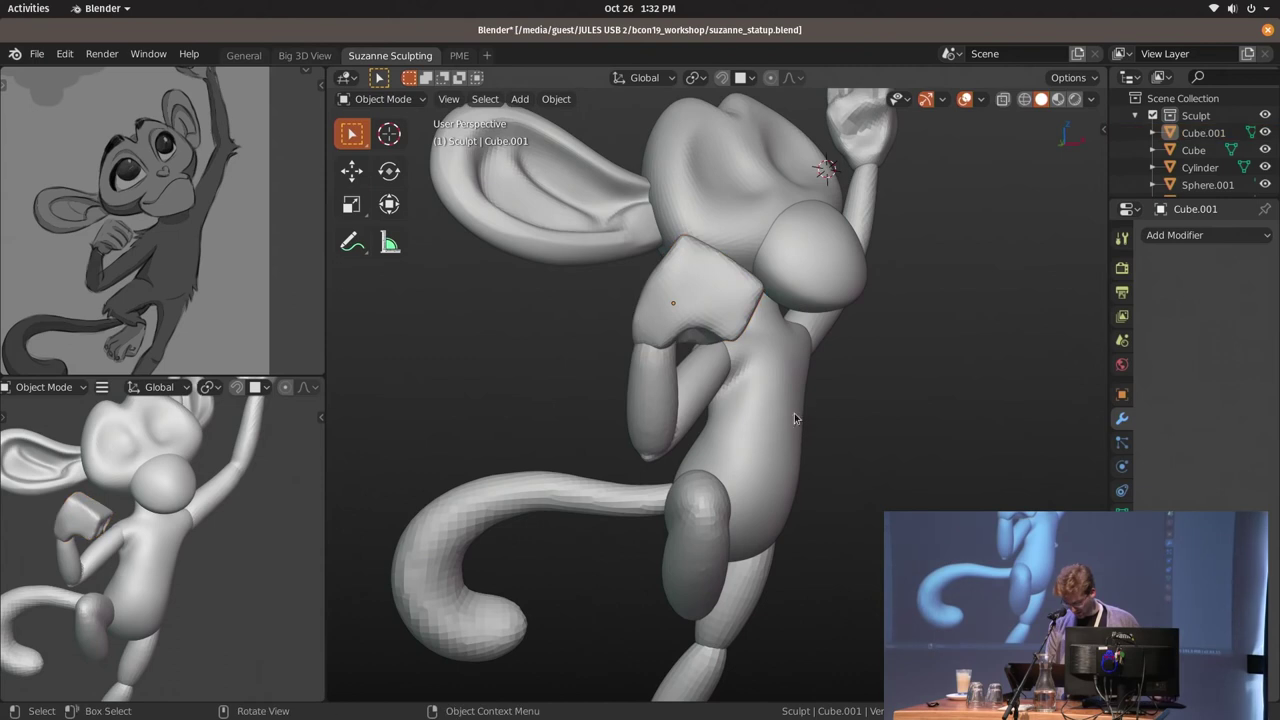
pyautogui.press('r')
pyautogui.click(740, 300)
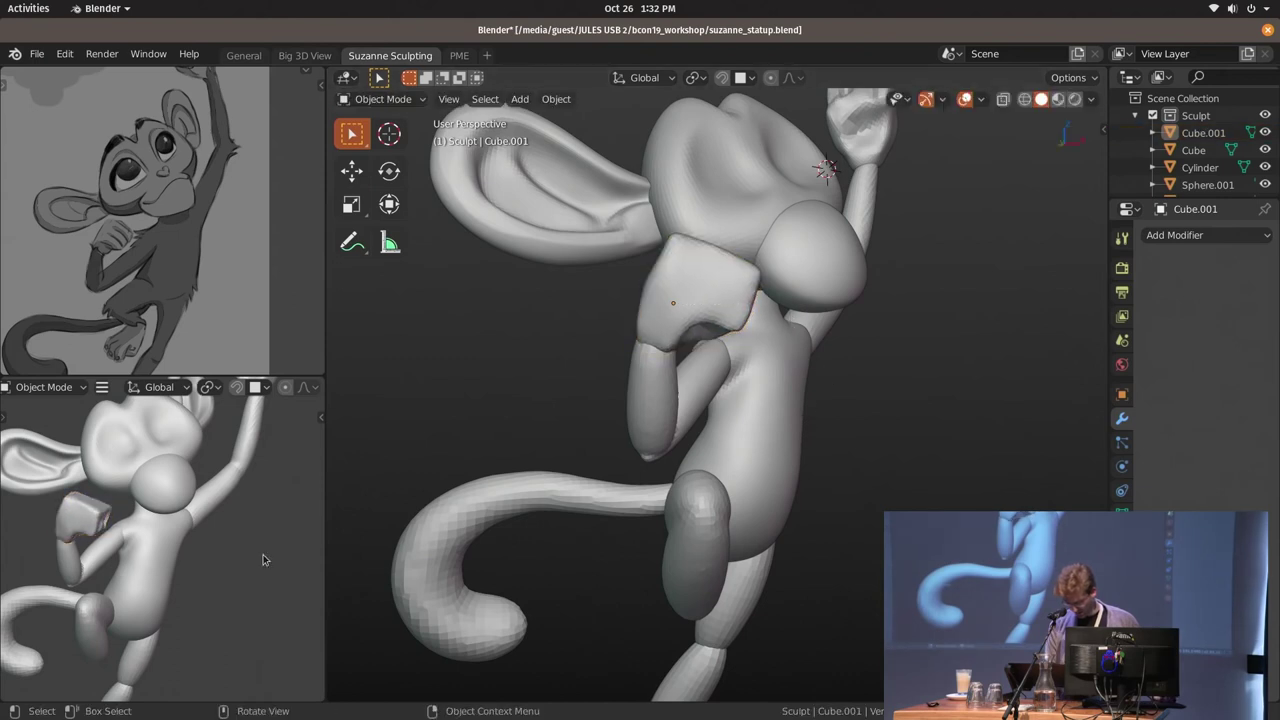
# Select the head sphere, enter Sculpt Mode, and zoom in on the head
pyautogui.moveTo(200, 520); pyautogui.dragTo(249, 530, button='middle')
pyautogui.click(517, 589)
pyautogui.moveTo(517, 589)
pyautogui.mouseDown(button='middle')
pyautogui.moveTo(557, 597)
pyautogui.moveTo(630, 340)
pyautogui.moveTo(683, 360)
pyautogui.mouseUp(button='middle')
pyautogui.click(630, 340)
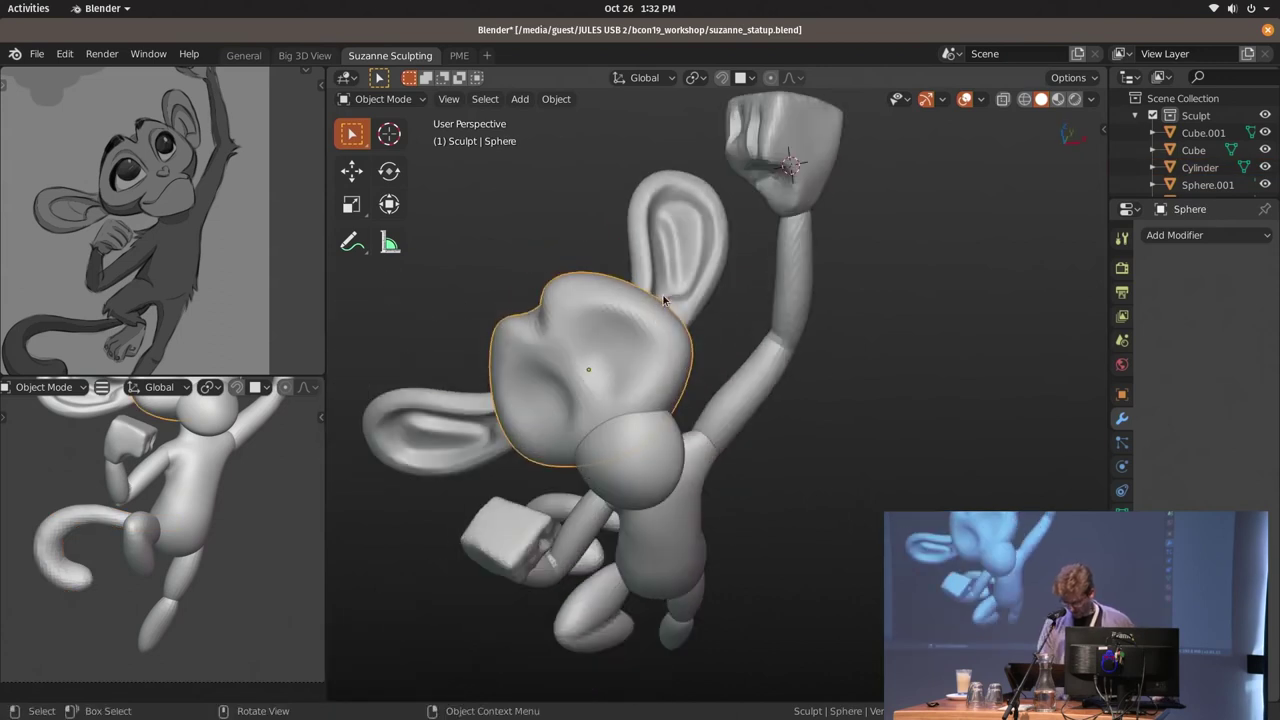
pyautogui.hotkey('ctrl', 'Tab')
pyautogui.moveTo(663, 300)
pyautogui.mouseDown(button='middle')
pyautogui.moveTo(640, 300)
pyautogui.moveTo(720, 240)
pyautogui.mouseUp(button='middle')
pyautogui.scroll(3, 640, 300)
pyautogui.scroll(3, 720, 240)
# Remesh the head at 0.02 m voxel size and hide the wireframe overlay
pyautogui.press('c')
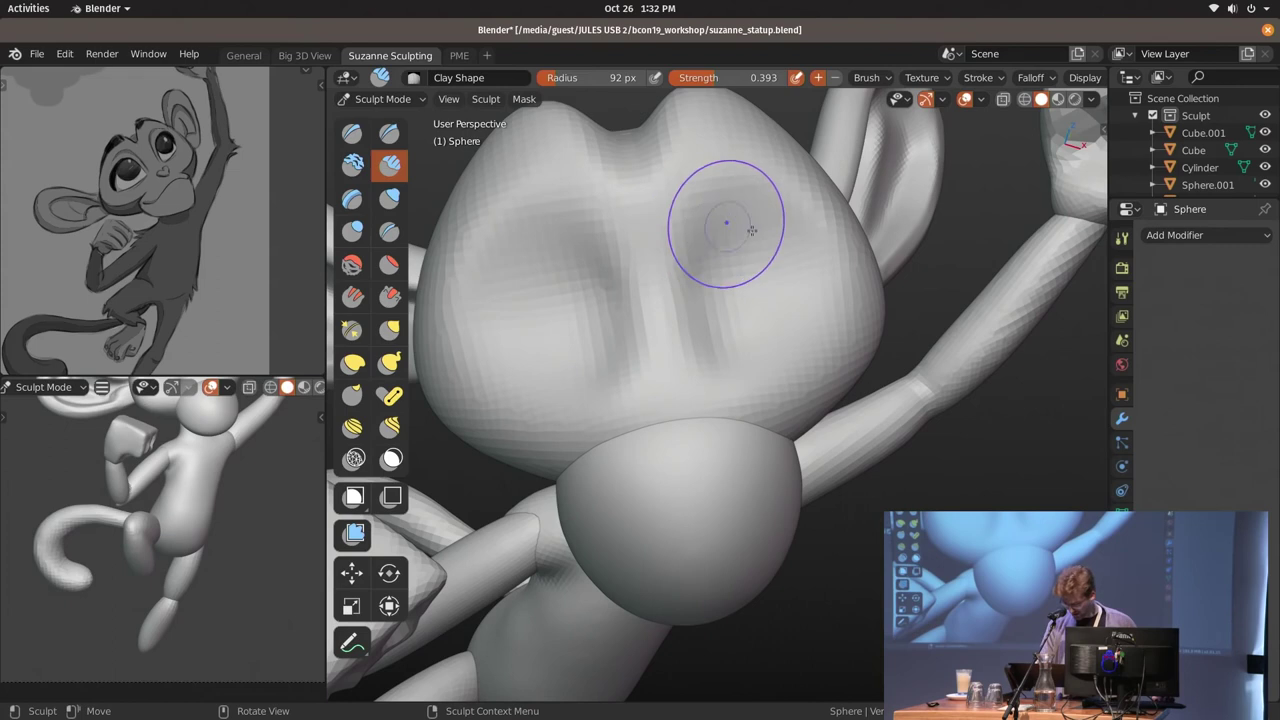
pyautogui.scroll(-5, 1092, 77)
pyautogui.click(1073, 77)
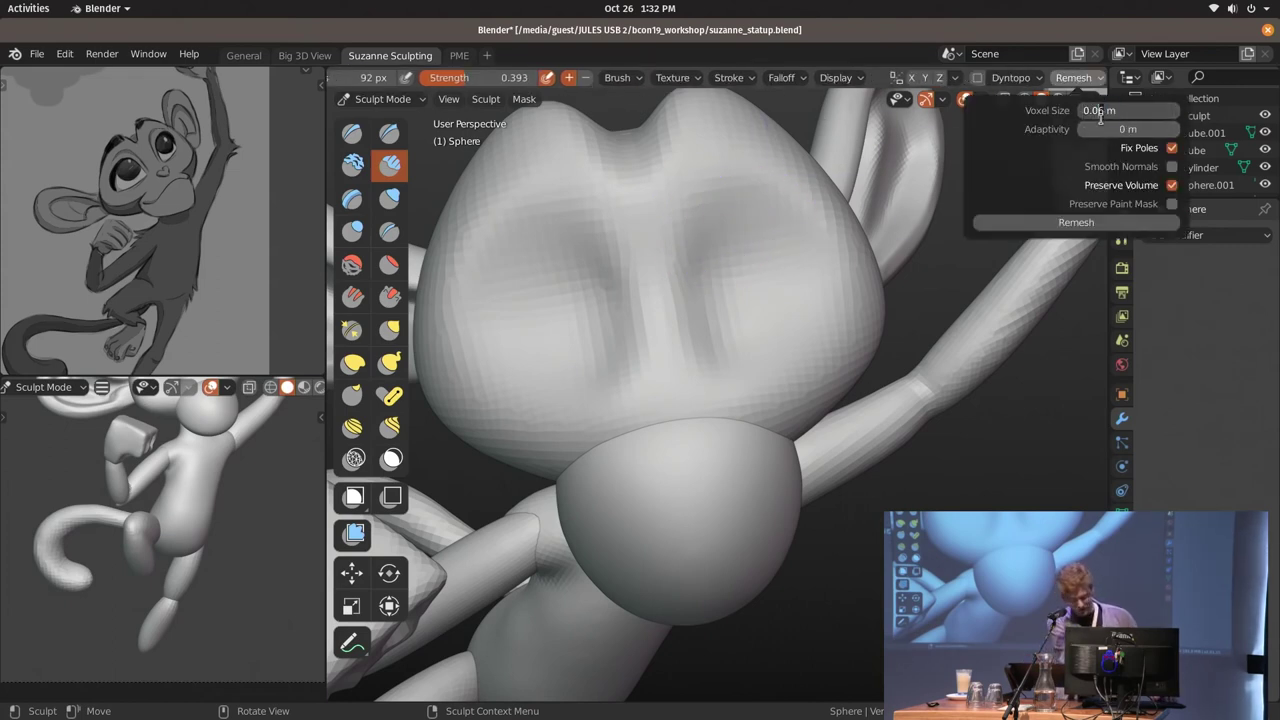
pyautogui.click(1076, 222)
pyautogui.hotkey('shift', 'alt', 'z')
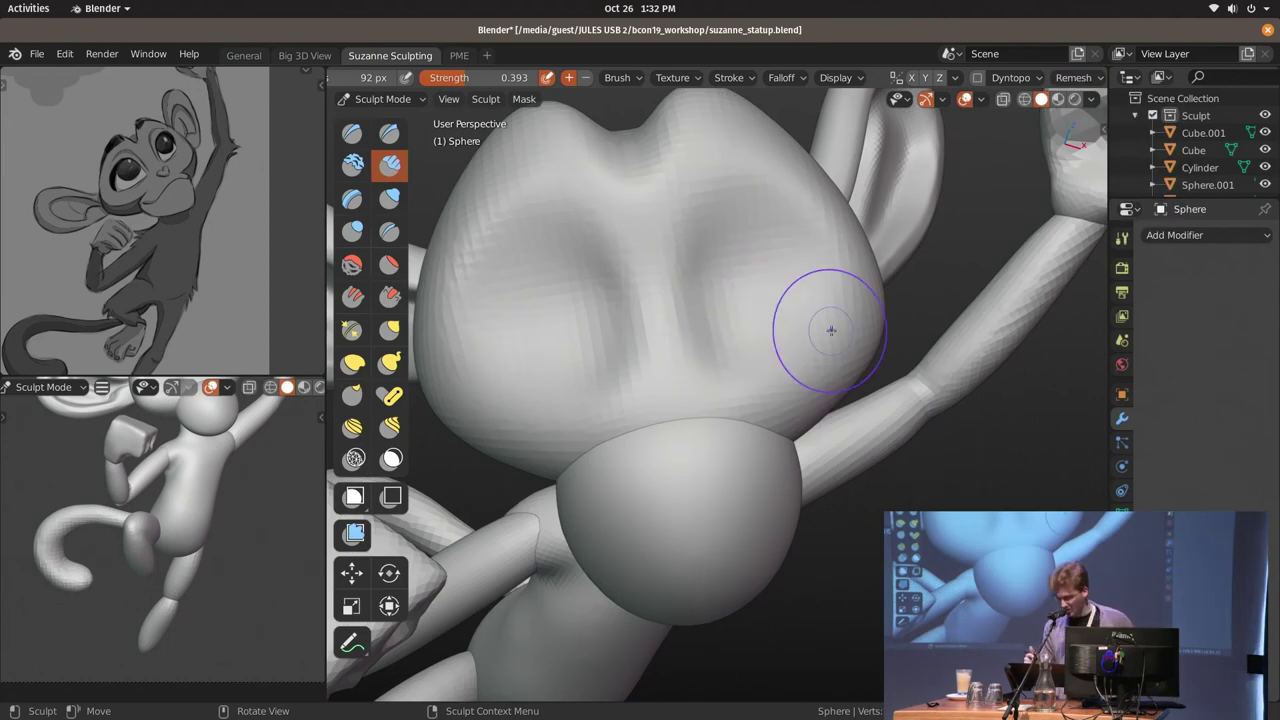
pyautogui.moveTo(830, 330); pyautogui.dragTo(849, 220, button='middle')
pyautogui.hotkey('shift', 'alt', 'z')
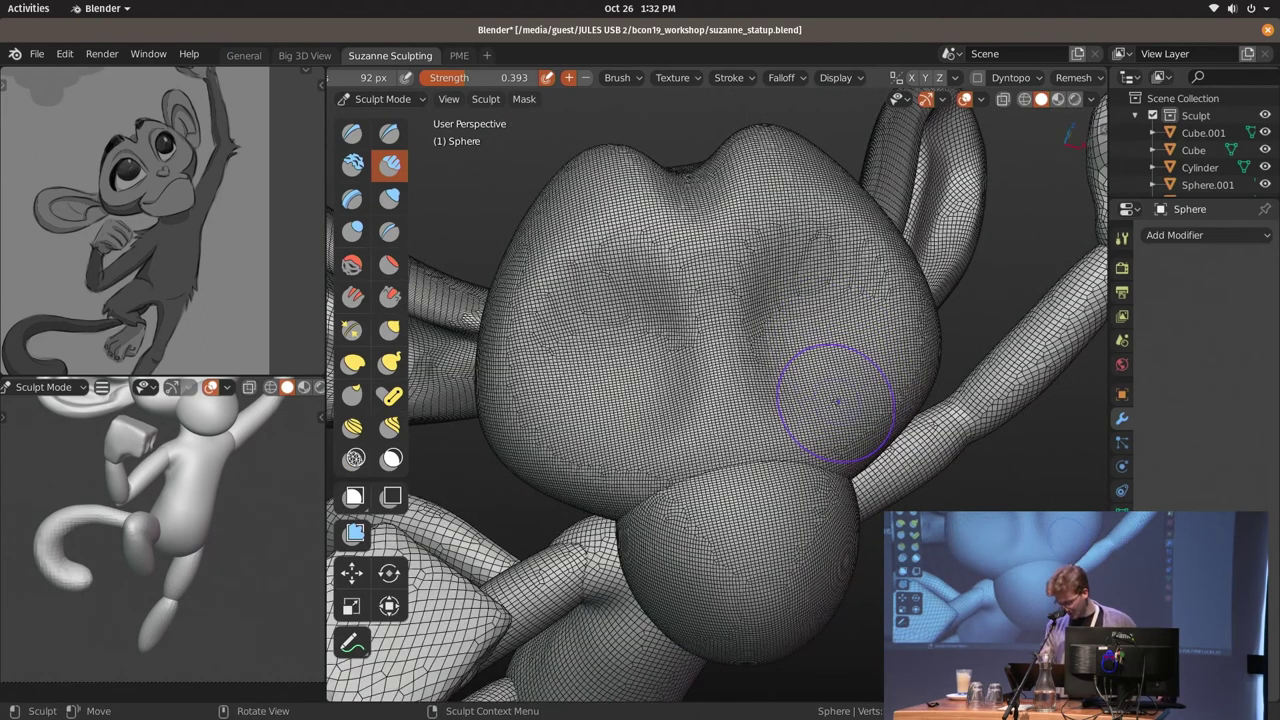
pyautogui.hotkey('shift', 'alt', 'z')
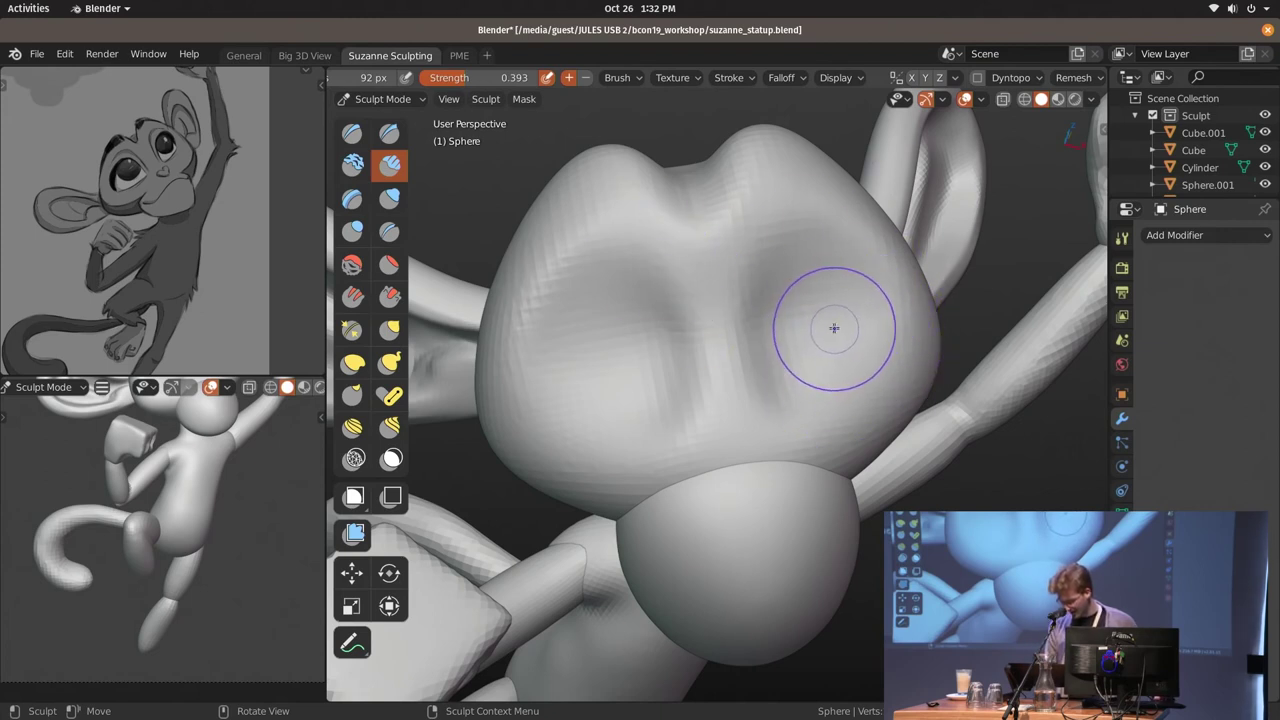
# Deepen the head's creases with the Crease brush, then smooth the whole head with a Smooth mesh filter
pyautogui.hotkey('shift', 'c')
pyautogui.moveTo(846, 224)
pyautogui.mouseDown()
pyautogui.moveTo(855, 270)
pyautogui.moveTo(892, 318)
pyautogui.mouseUp()
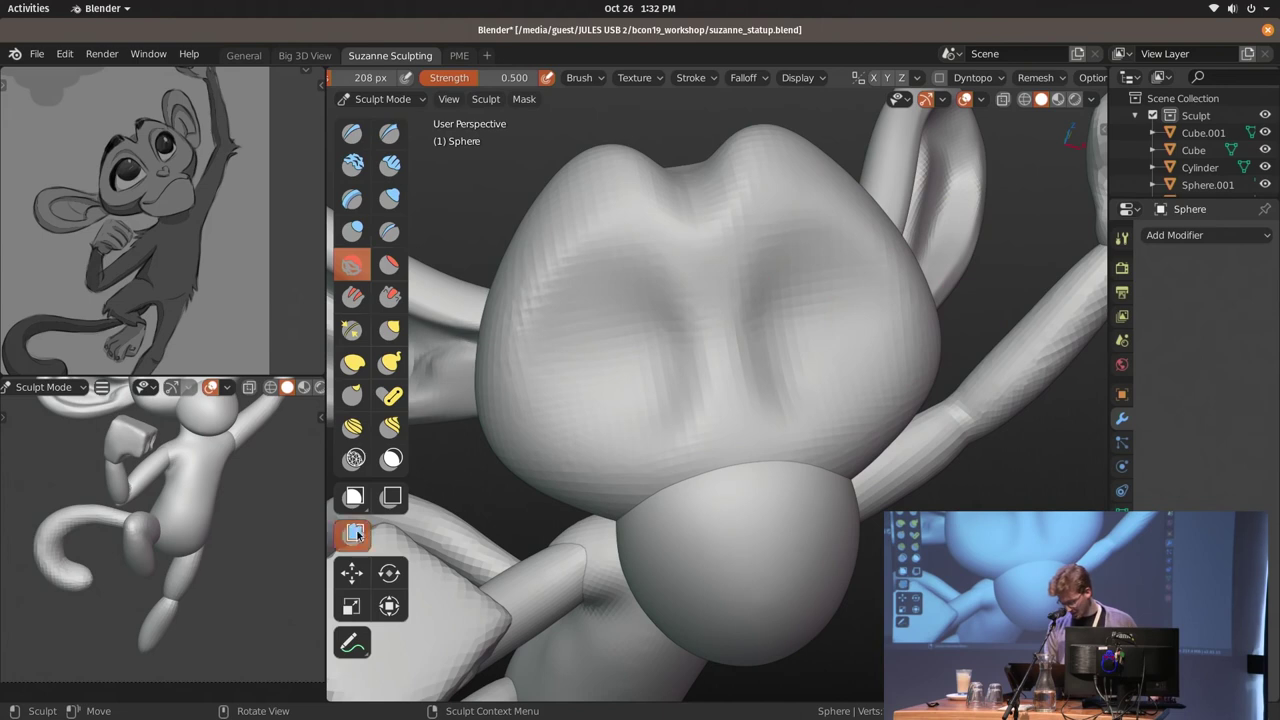
pyautogui.click(357, 535)
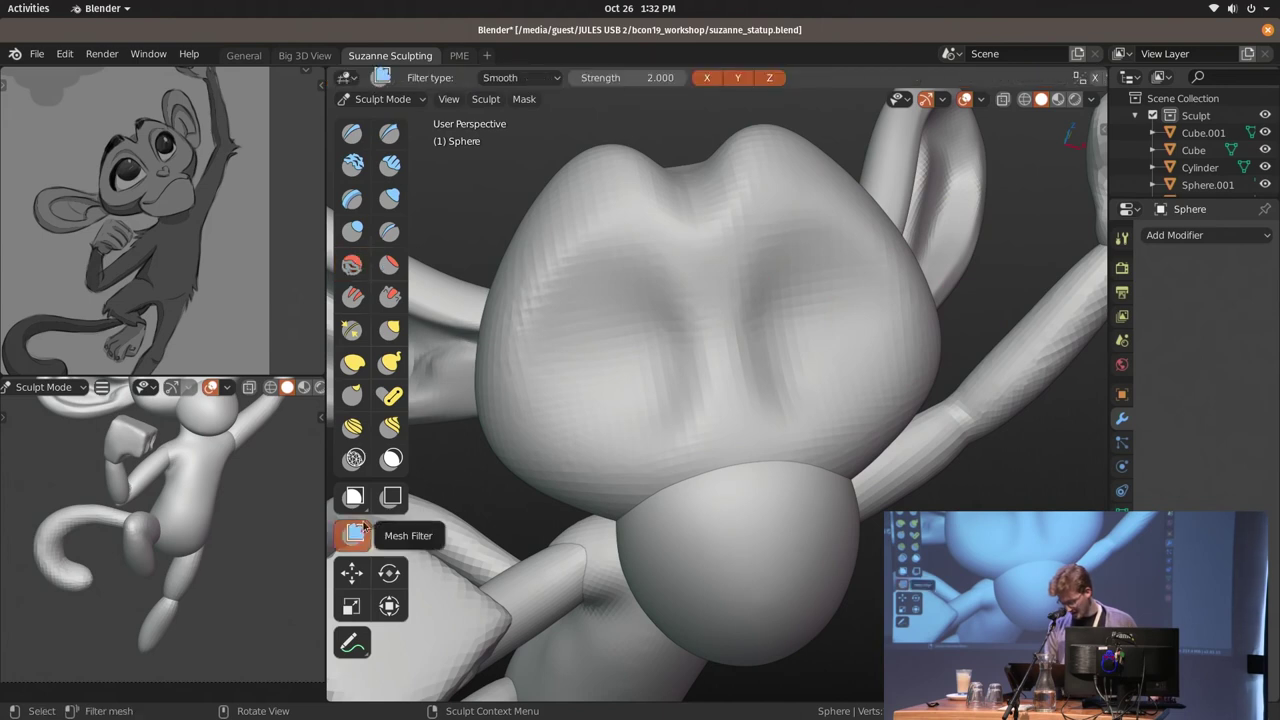
pyautogui.click(541, 80)
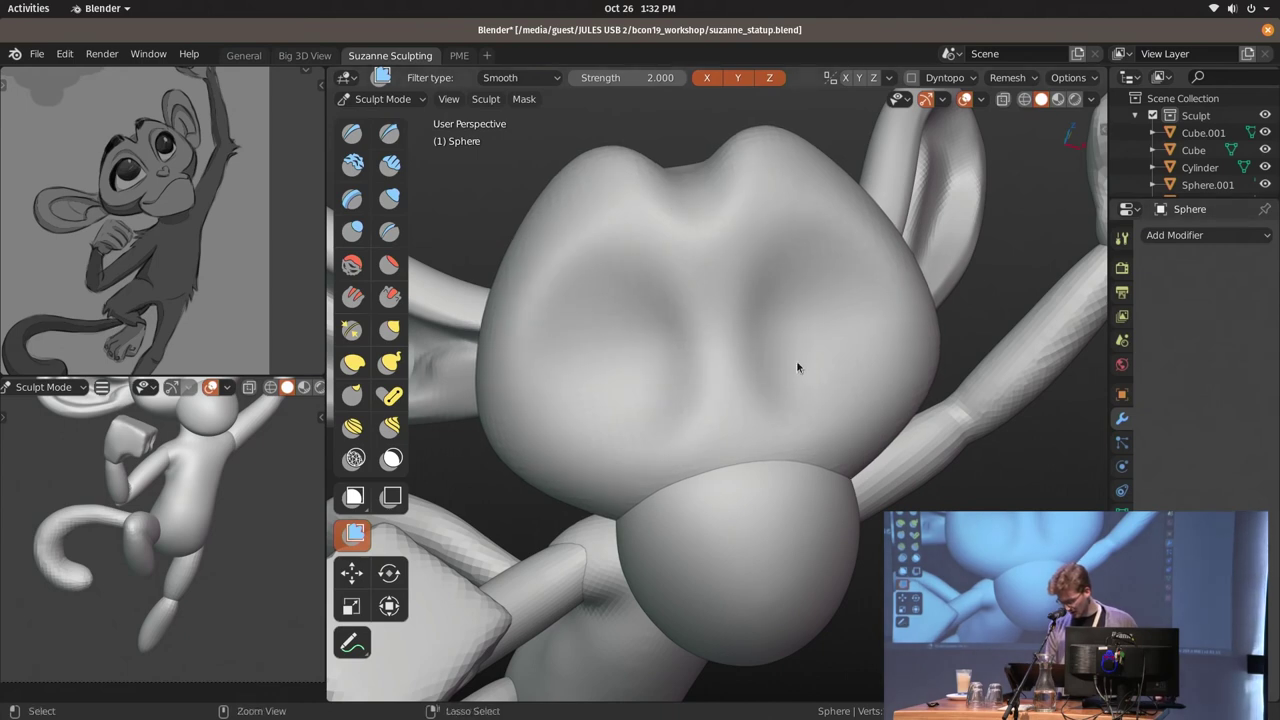
pyautogui.moveTo(796, 362); pyautogui.dragTo(855, 310, button='middle')
pyautogui.click(371, 150)
# Frame the head and set up the Draw Sharp brush at about 67 px radius
pyautogui.moveTo(600, 300); pyautogui.dragTo(780, 263, button='middle')
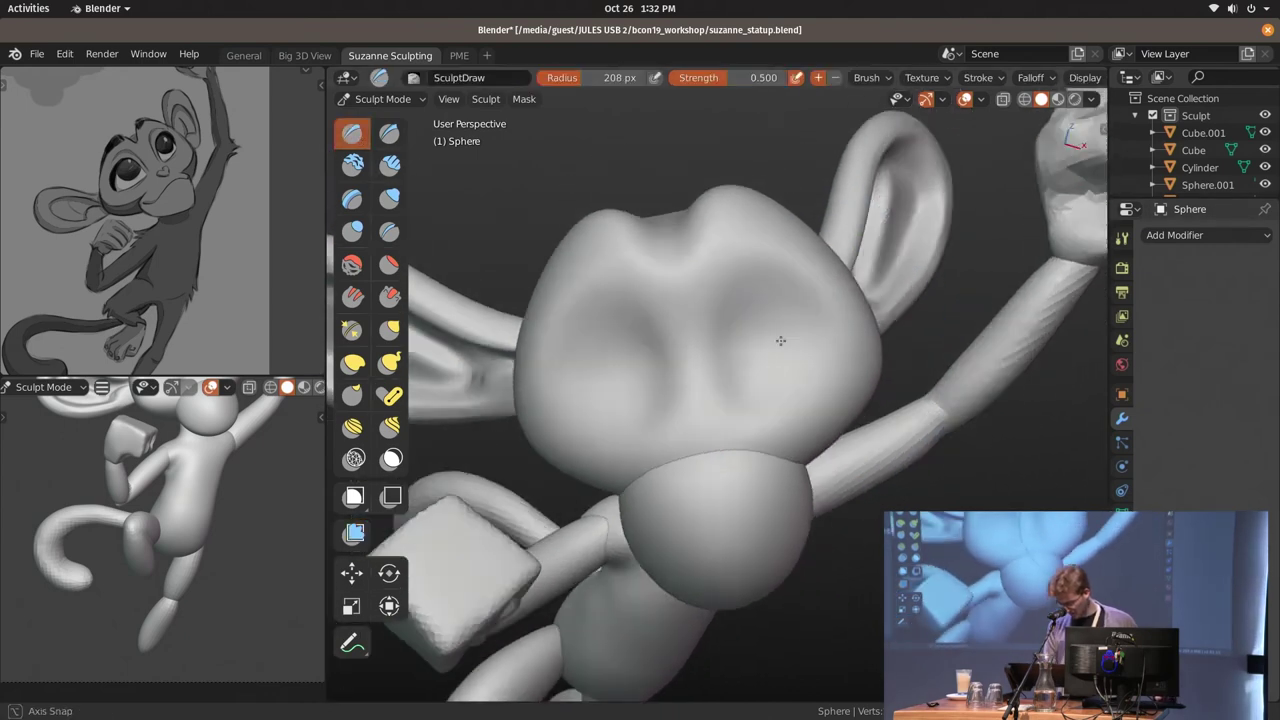
pyautogui.press('k')
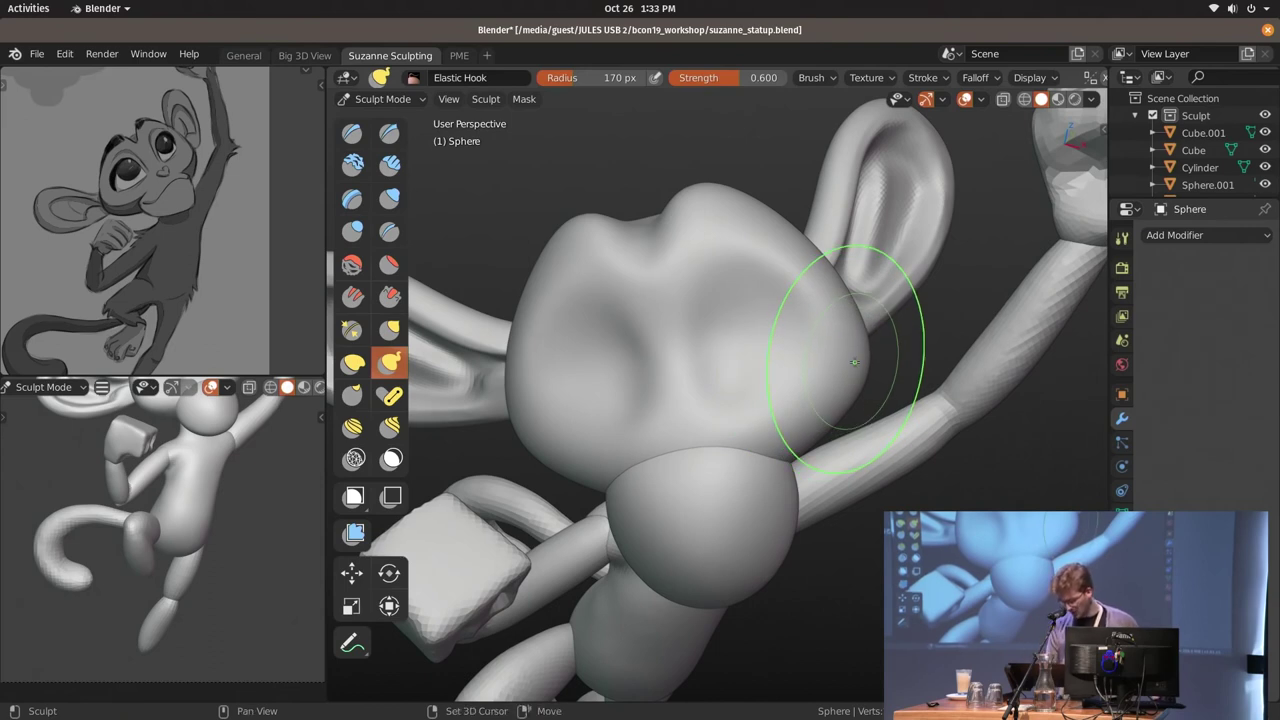
pyautogui.keyDown('shift'); pyautogui.moveTo(855, 362); pyautogui.dragTo(730, 385, button='middle'); pyautogui.keyUp('shift')
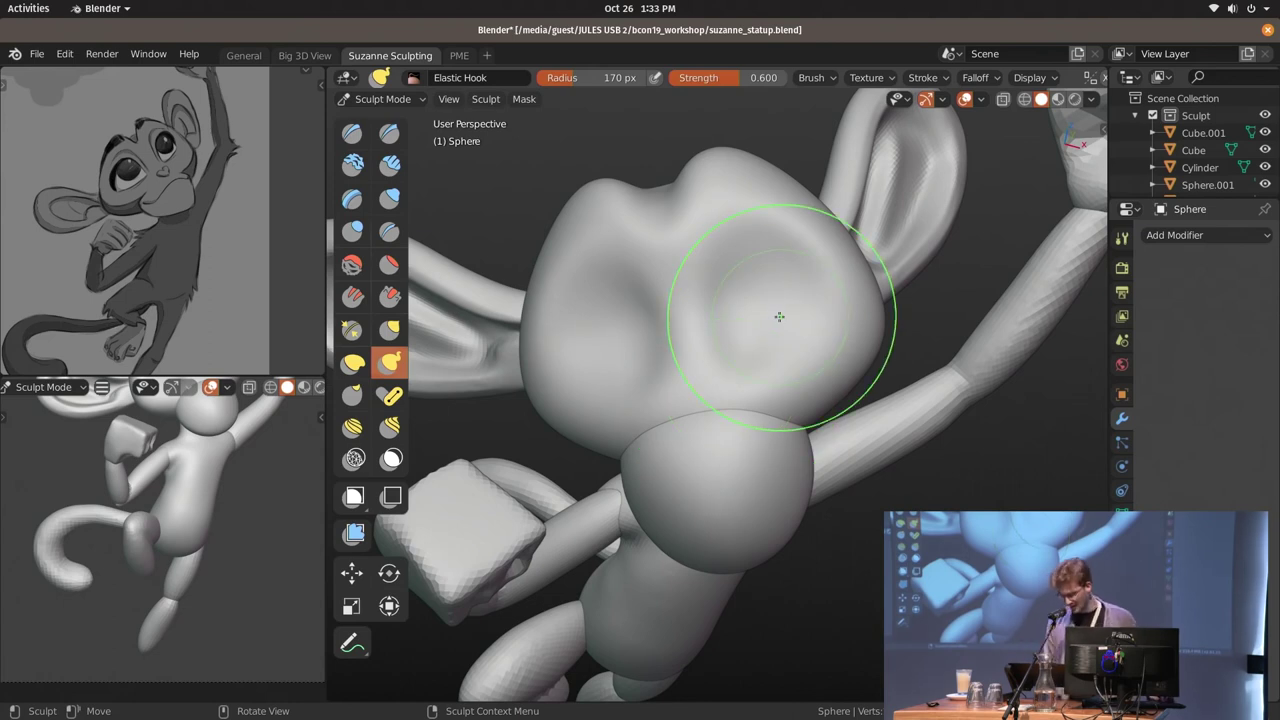
pyautogui.moveTo(779, 316)
pyautogui.mouseDown(button='middle')
pyautogui.moveTo(814, 243)
pyautogui.moveTo(790, 271)
pyautogui.moveTo(794, 298)
pyautogui.mouseUp(button='middle')
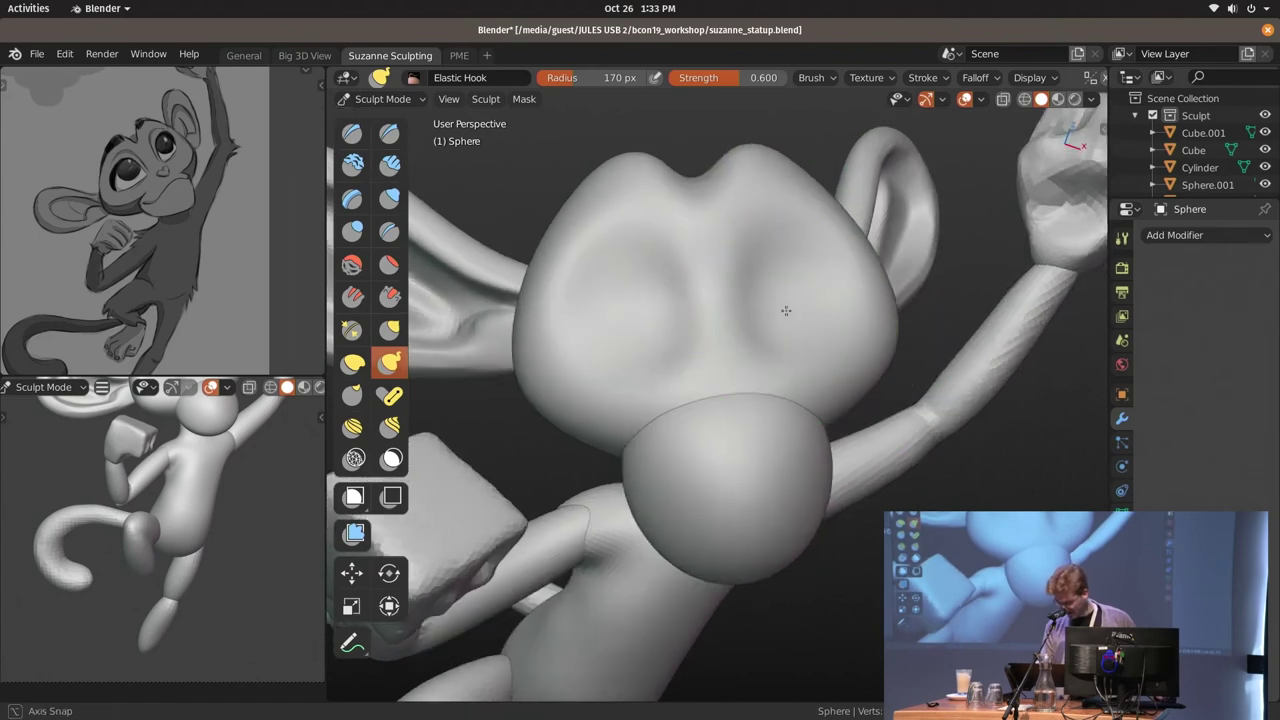
pyautogui.hotkey('shift', 'x')
pyautogui.press('f')
pyautogui.scroll(2, 780, 230)
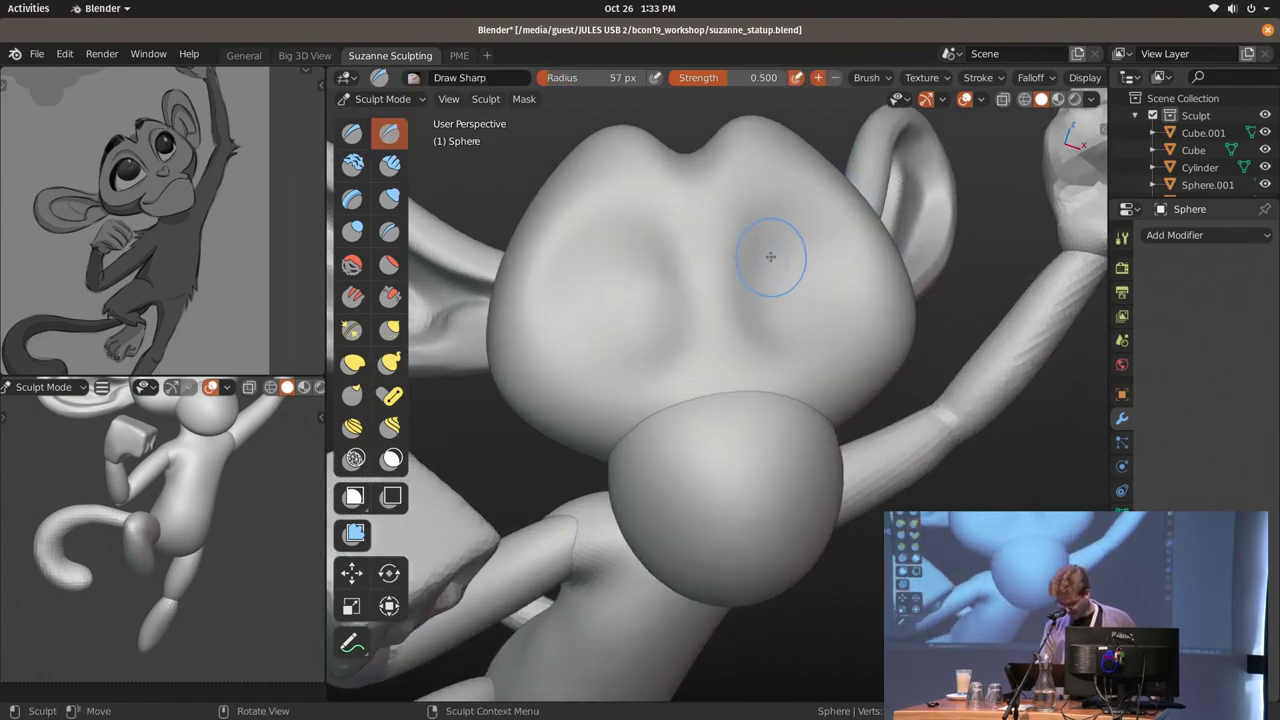
pyautogui.click(796, 200)
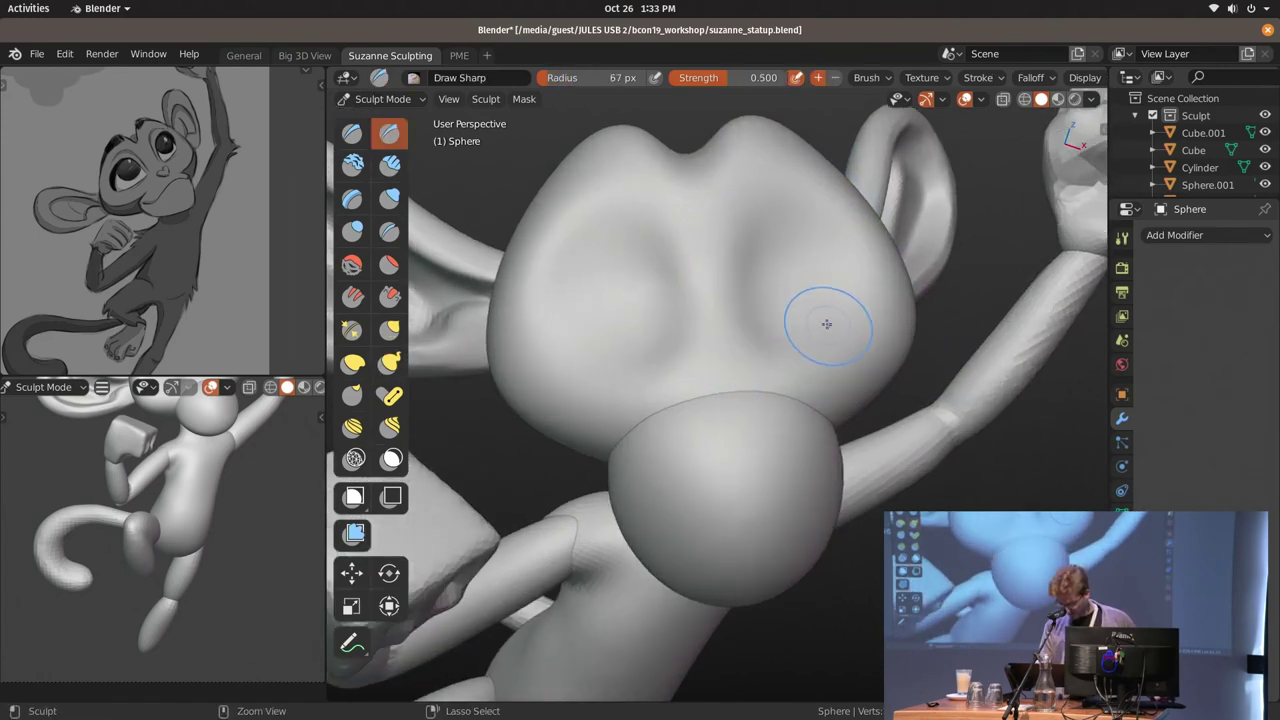
pyautogui.press(']')
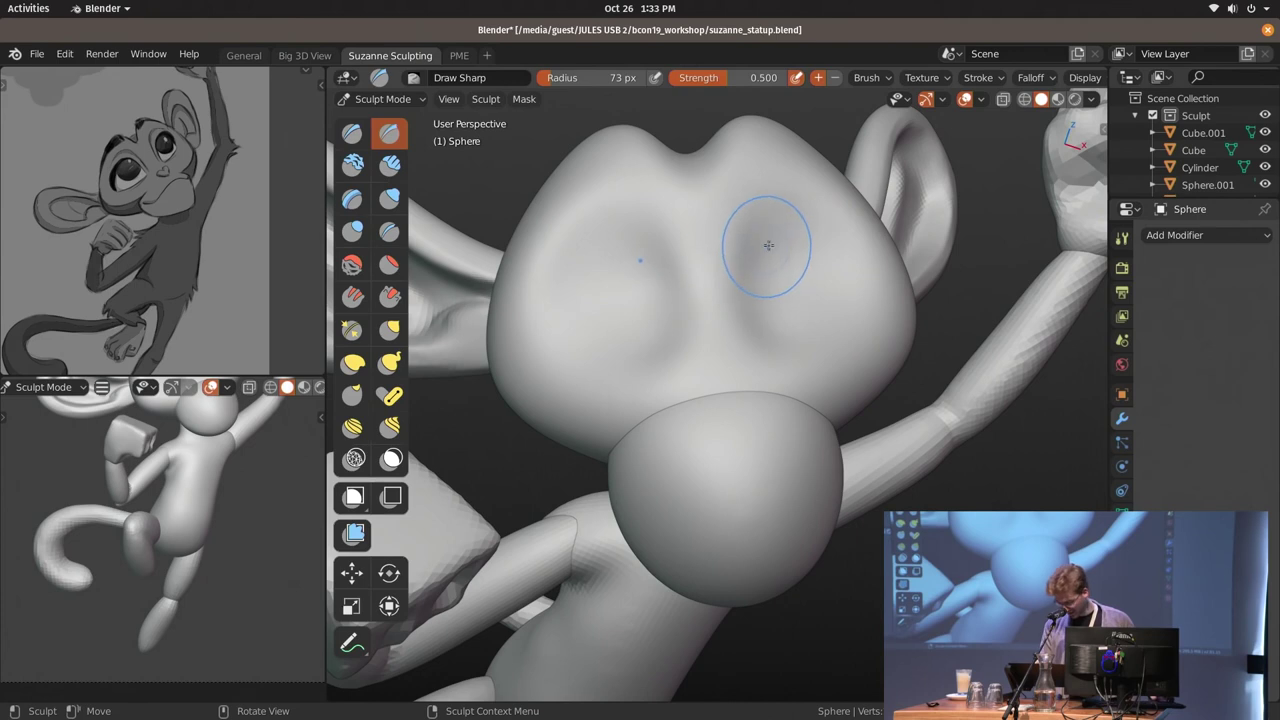
# Carve mirrored creases between the eyes, then resize the brush to 71 px
pyautogui.moveTo(768, 245); pyautogui.dragTo(759, 317)
pyautogui.press('f')
pyautogui.click(759, 317)
pyautogui.moveTo(762, 322)
pyautogui.mouseDown(button='middle')
pyautogui.moveTo(812, 330)
pyautogui.moveTo(726, 296)
pyautogui.moveTo(786, 337)
pyautogui.mouseUp(button='middle')
# Set radial symmetry on X to 2 and resize the Draw Sharp brush to 68 px
pyautogui.click(1085, 77)
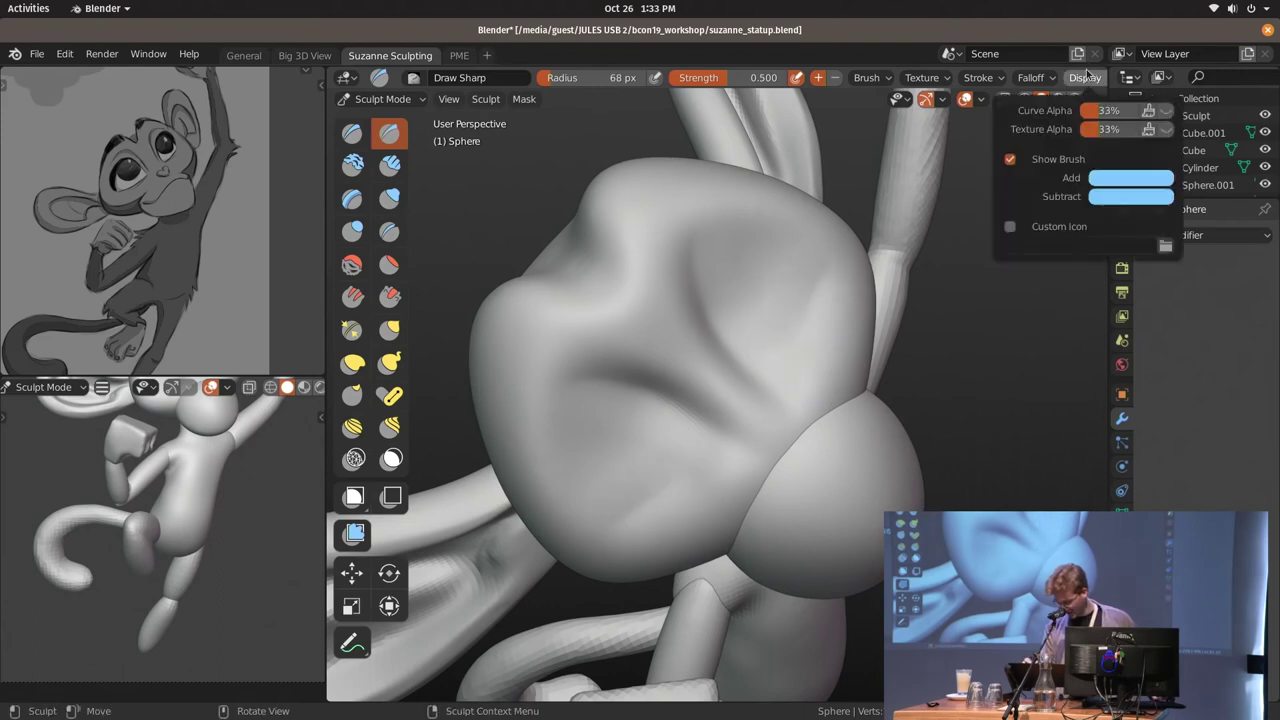
pyautogui.scroll(-3, 1060, 80)
pyautogui.scroll(-3, 1044, 85)
pyautogui.scroll(-2, 1080, 78)
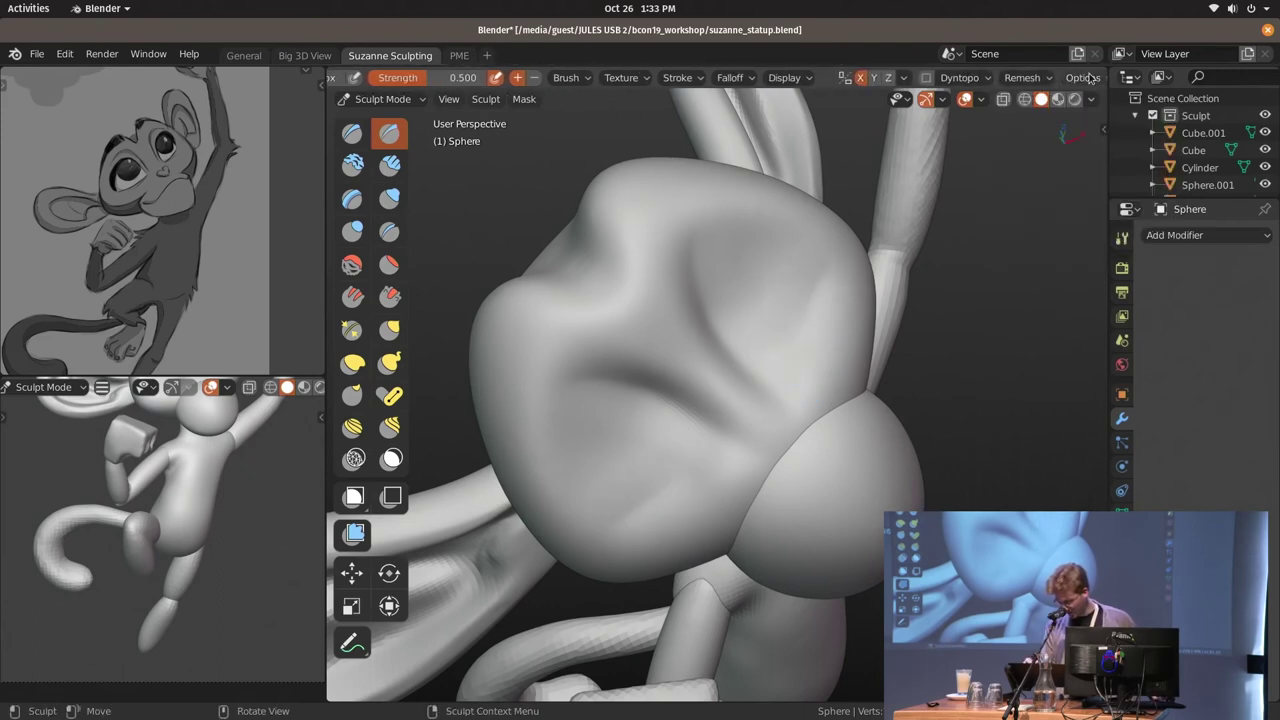
pyautogui.click(905, 78)
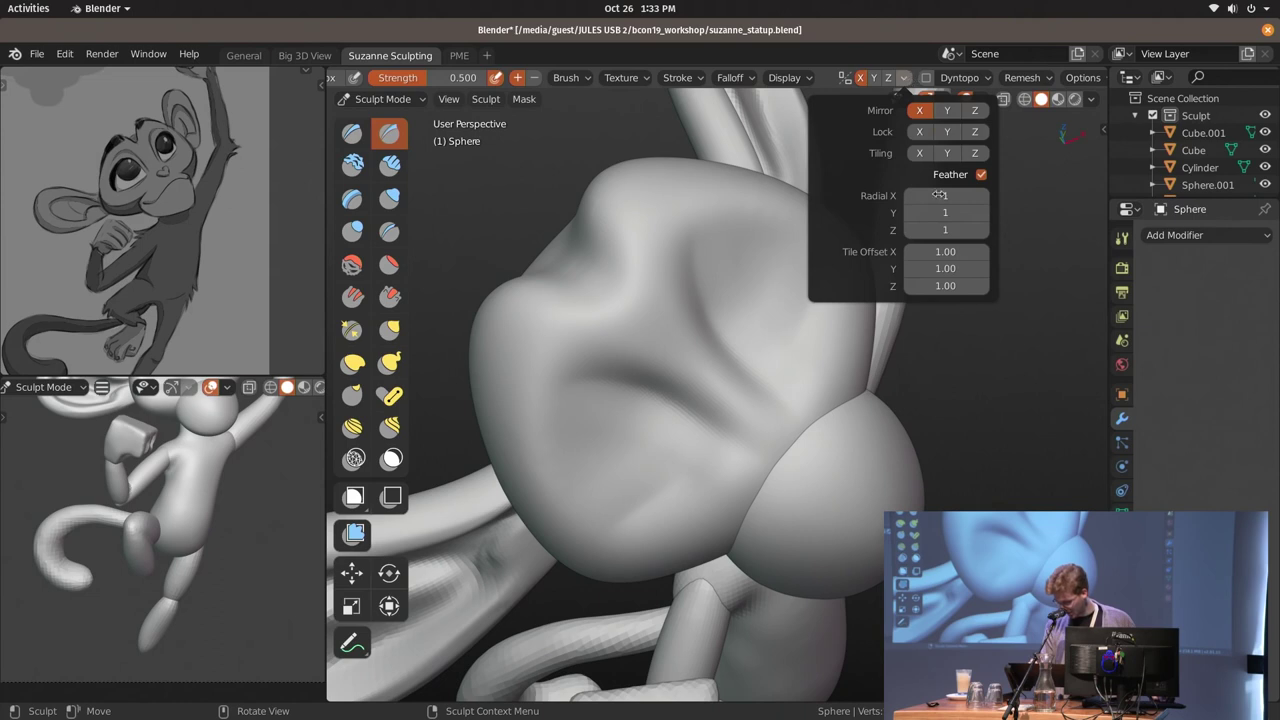
pyautogui.moveTo(945, 196); pyautogui.dragTo(1001, 200)
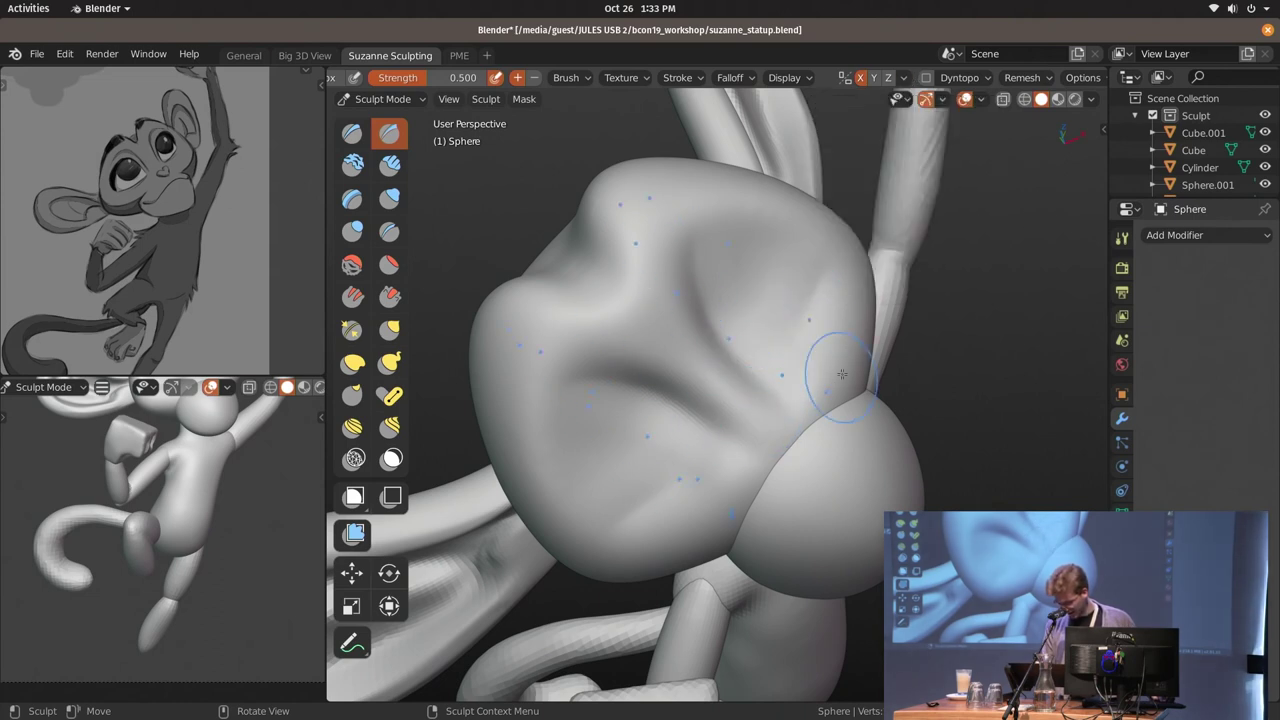
pyautogui.click(980, 84)
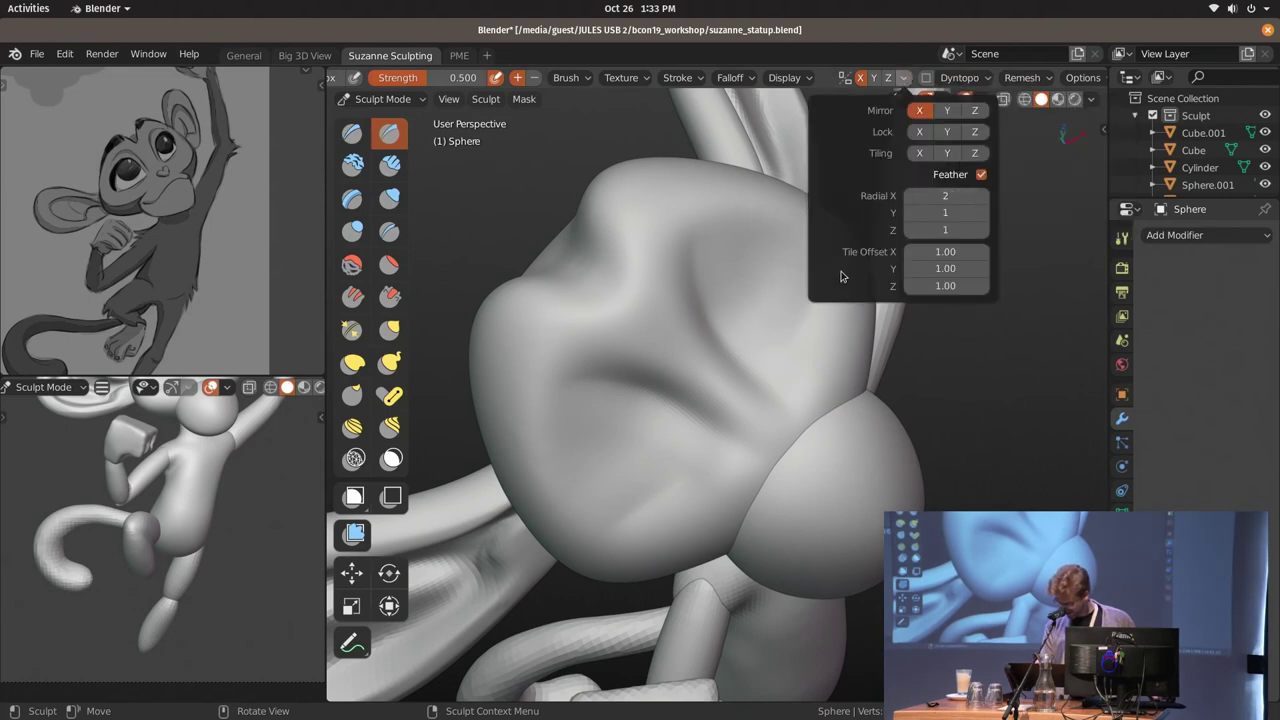
pyautogui.moveTo(766, 457); pyautogui.dragTo(809, 320, button='middle')
pyautogui.press('f')
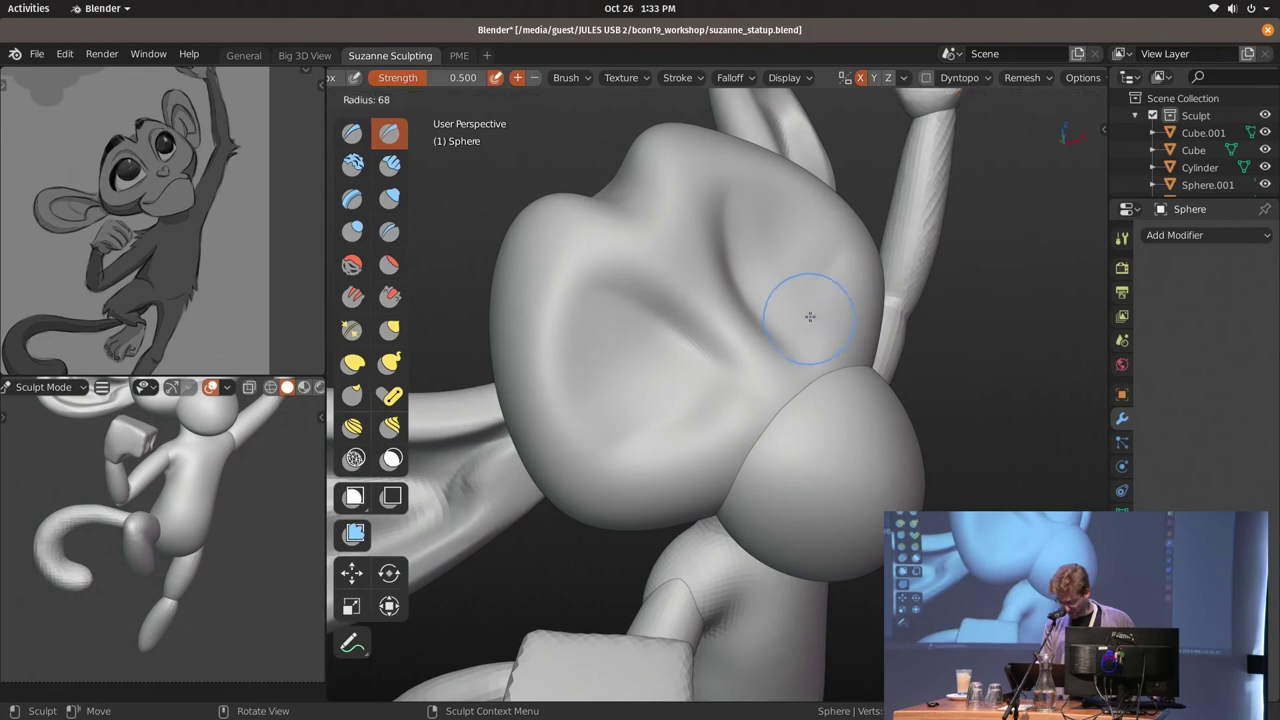
pyautogui.click(809, 320)
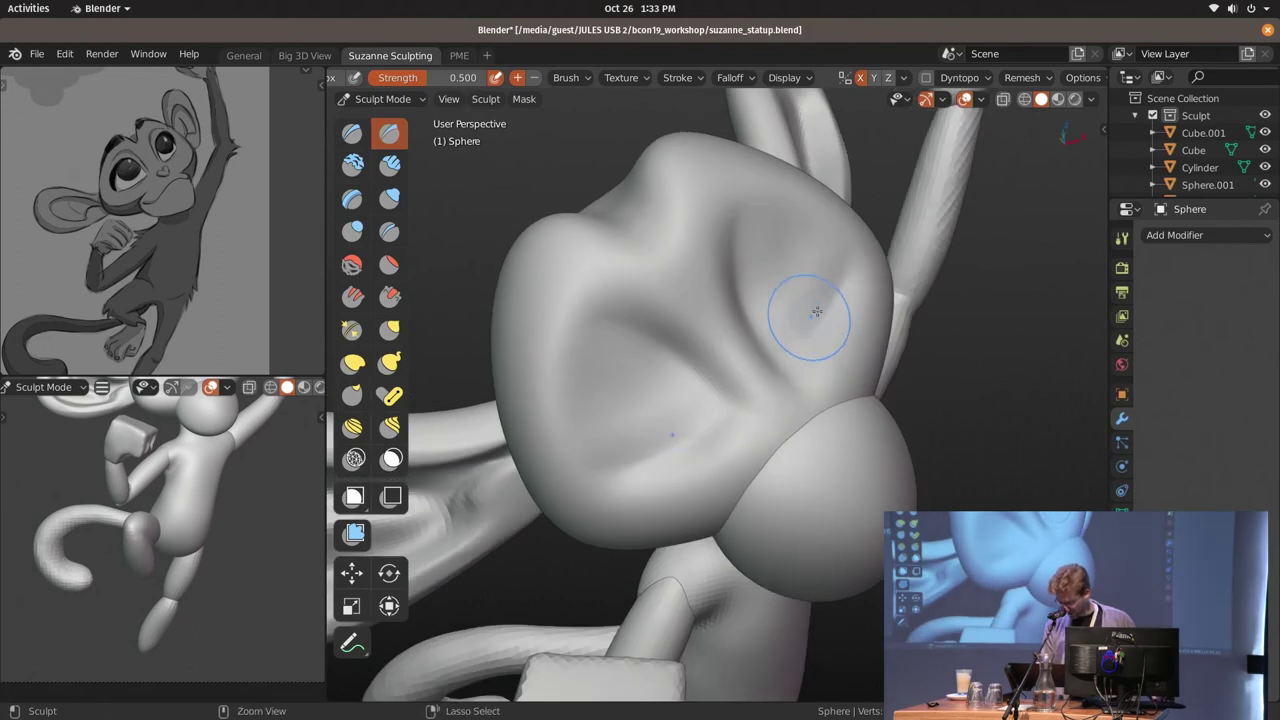
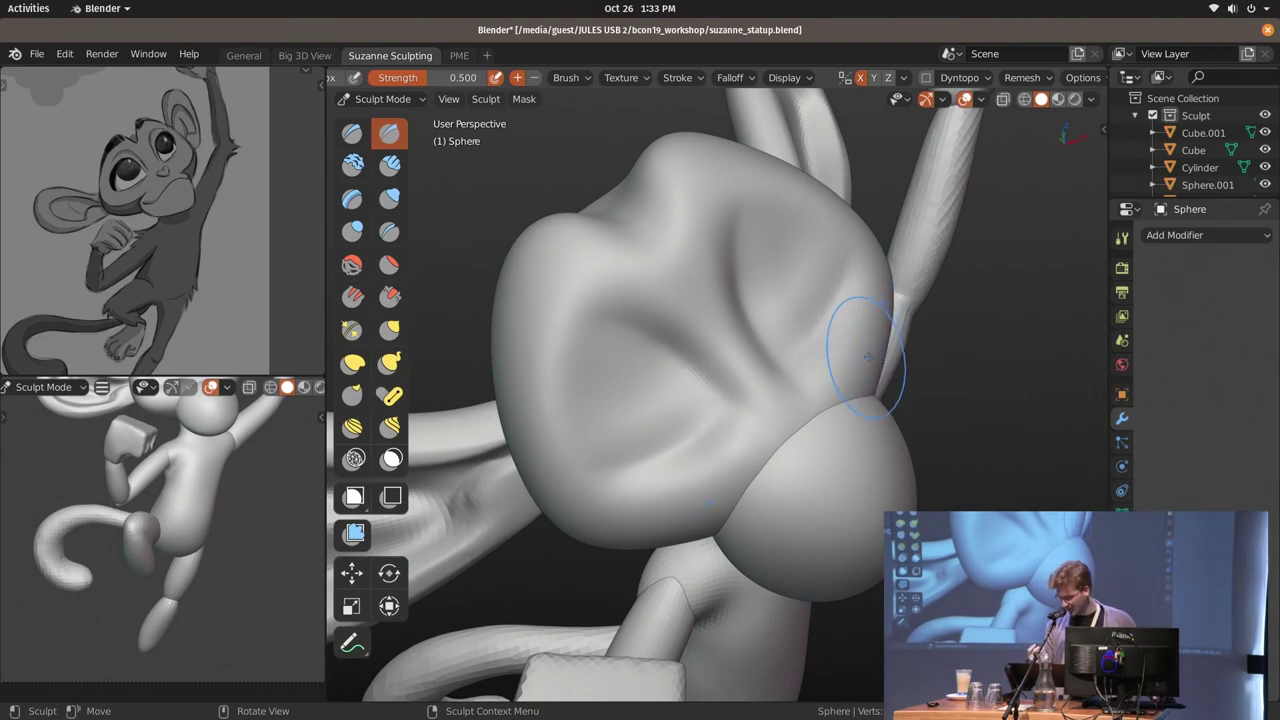
# Set a new Normal Radius value for the brush in the Brush popover
pyautogui.click(572, 78)
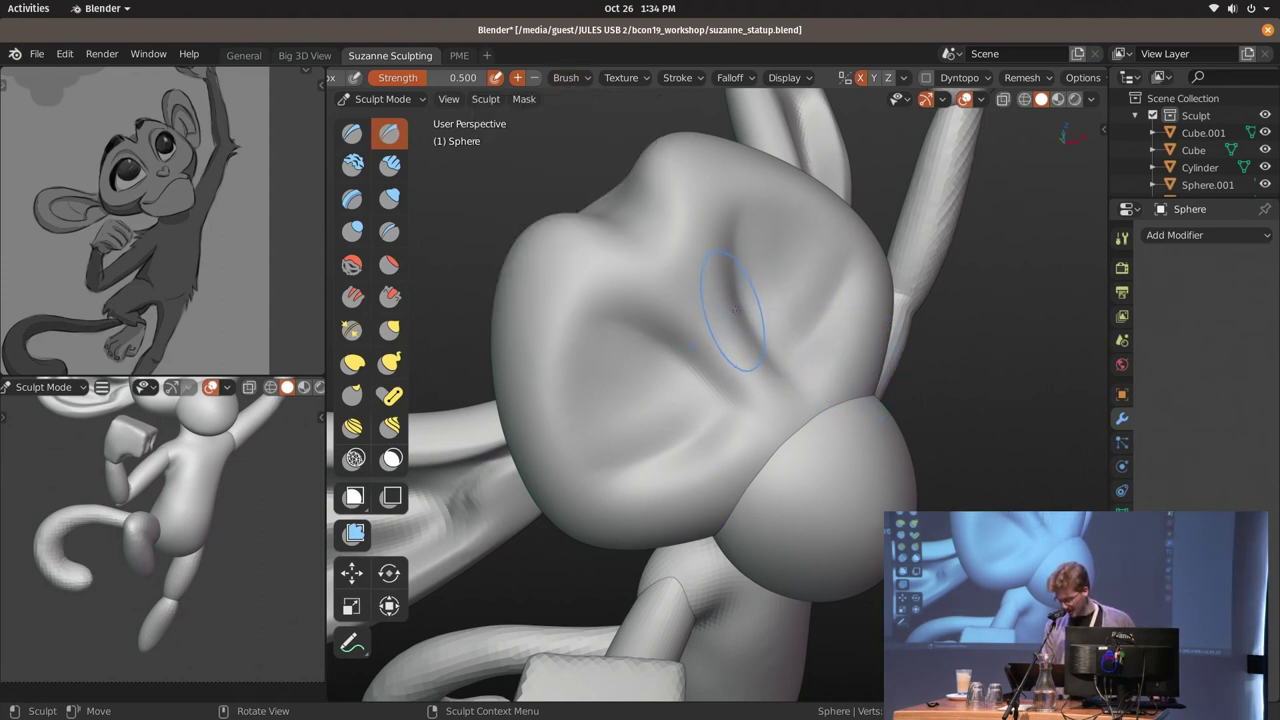
pyautogui.click(586, 79)
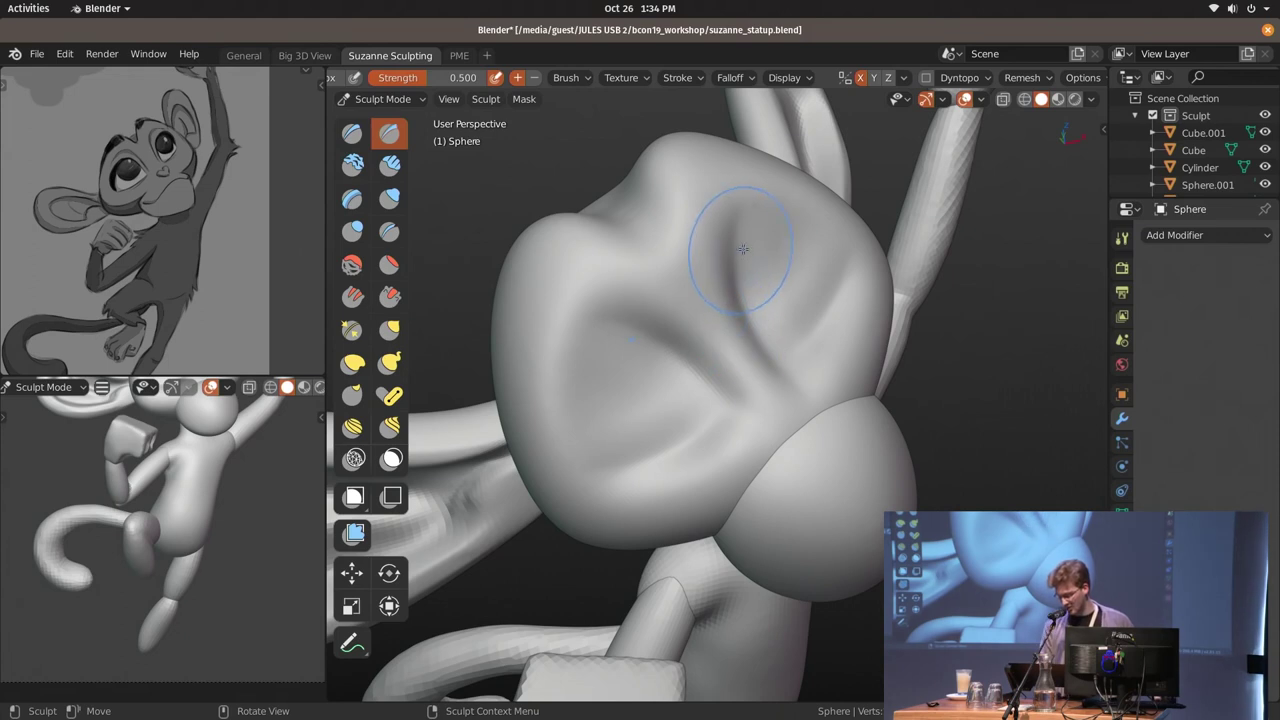
pyautogui.click(570, 77)
pyautogui.write('.5')
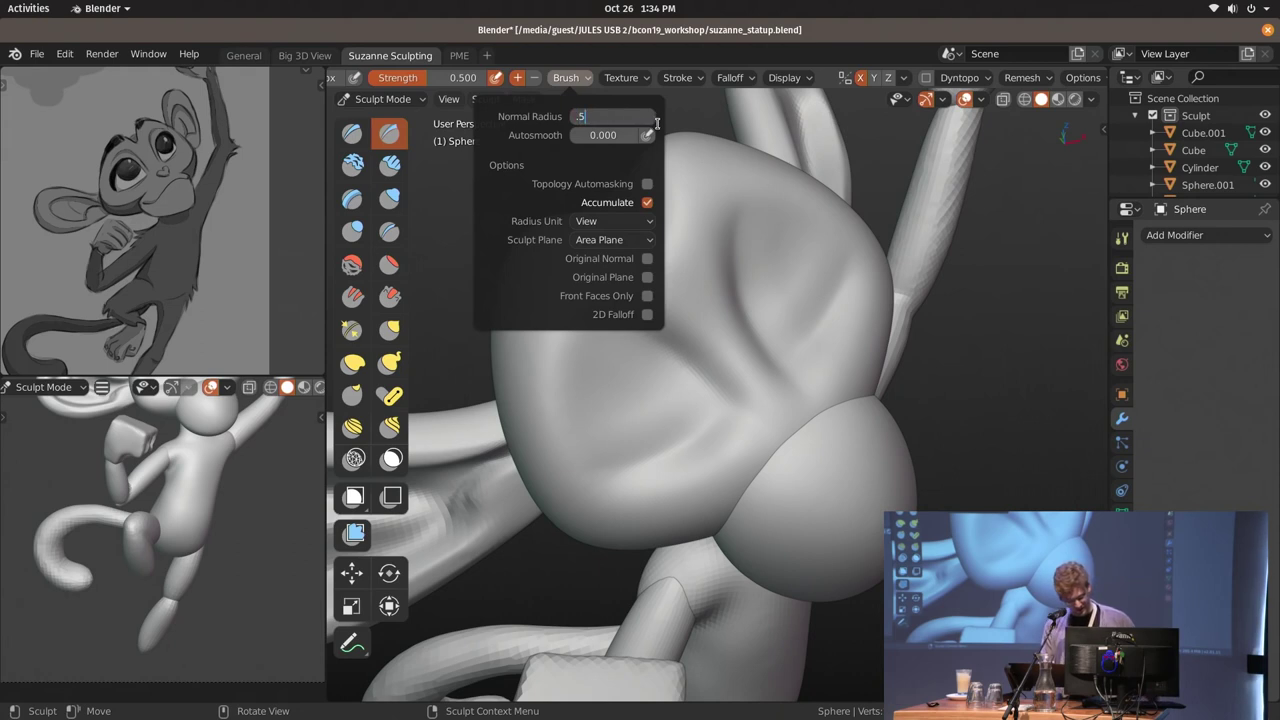
pyautogui.press('Return')
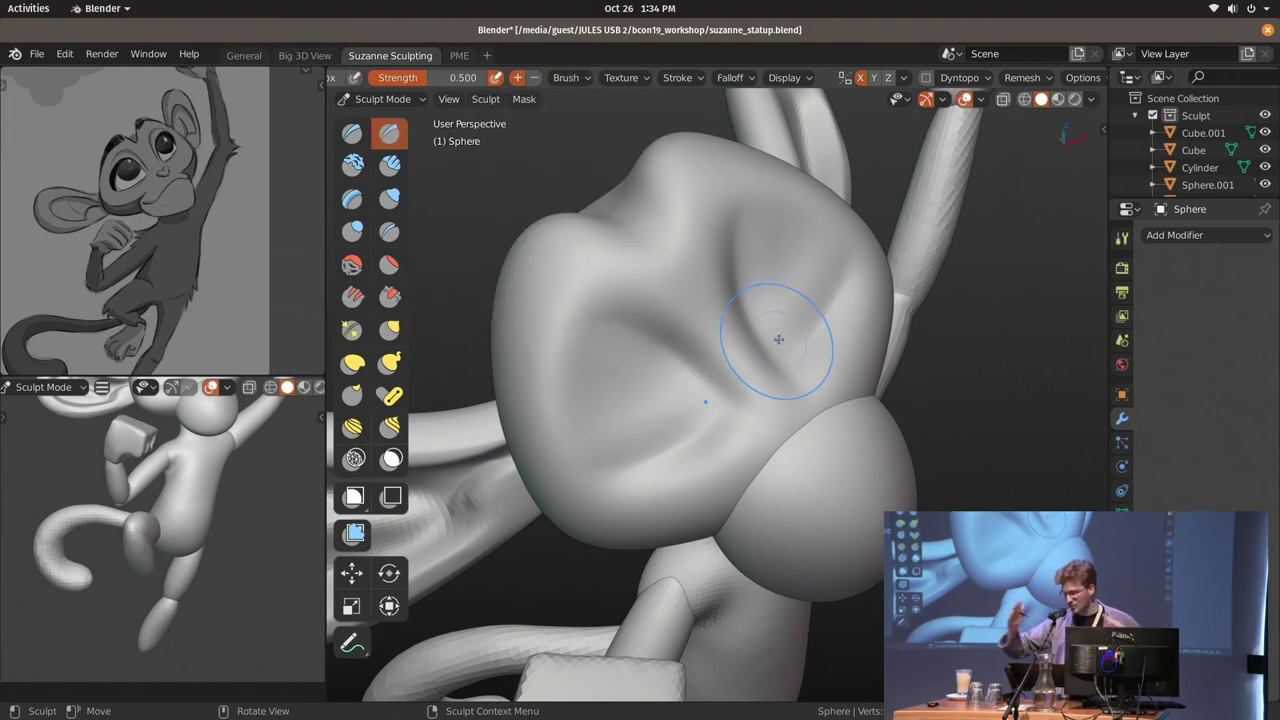
# Carve deeper brow and eye-socket creases while orbiting around the head
pyautogui.moveTo(778, 339)
pyautogui.mouseDown(button='middle')
pyautogui.moveTo(718, 328)
pyautogui.moveTo(757, 277)
pyautogui.mouseUp(button='middle')
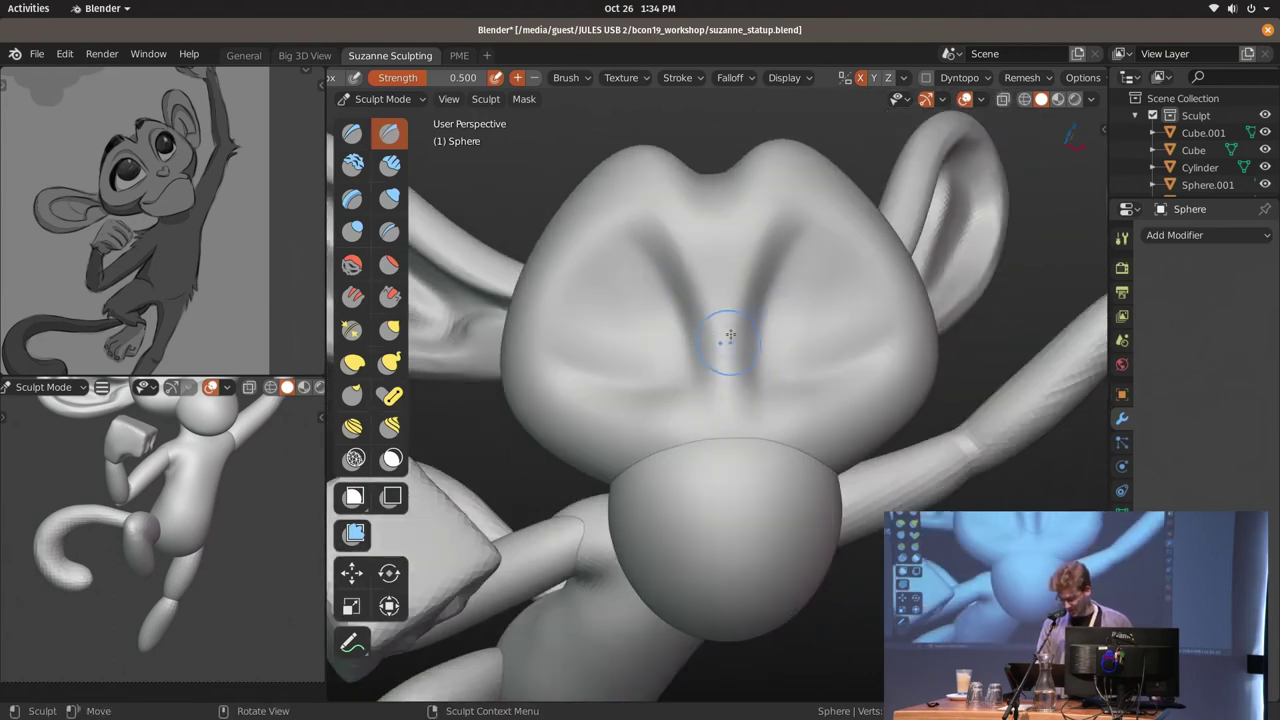
pyautogui.moveTo(745, 384); pyautogui.dragTo(760, 295, button='middle')
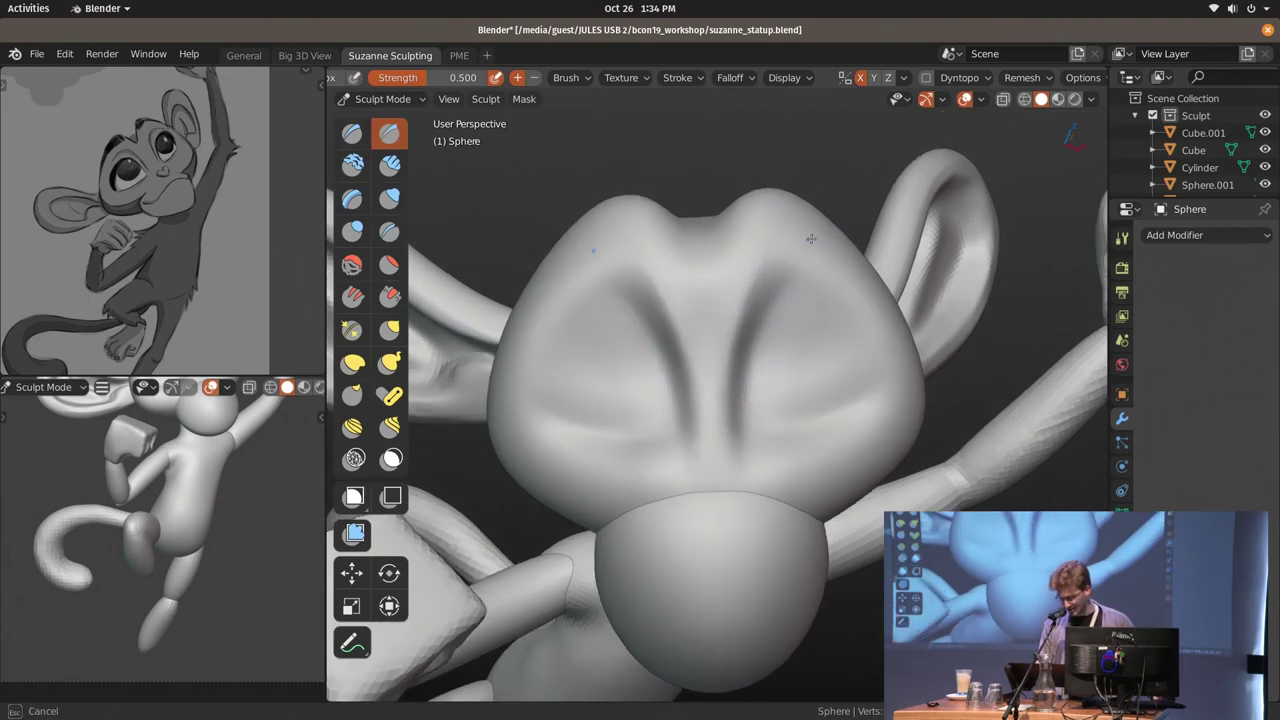
pyautogui.moveTo(889, 430)
pyautogui.mouseDown(button='middle')
pyautogui.moveTo(762, 314)
pyautogui.moveTo(729, 391)
pyautogui.mouseUp(button='middle')
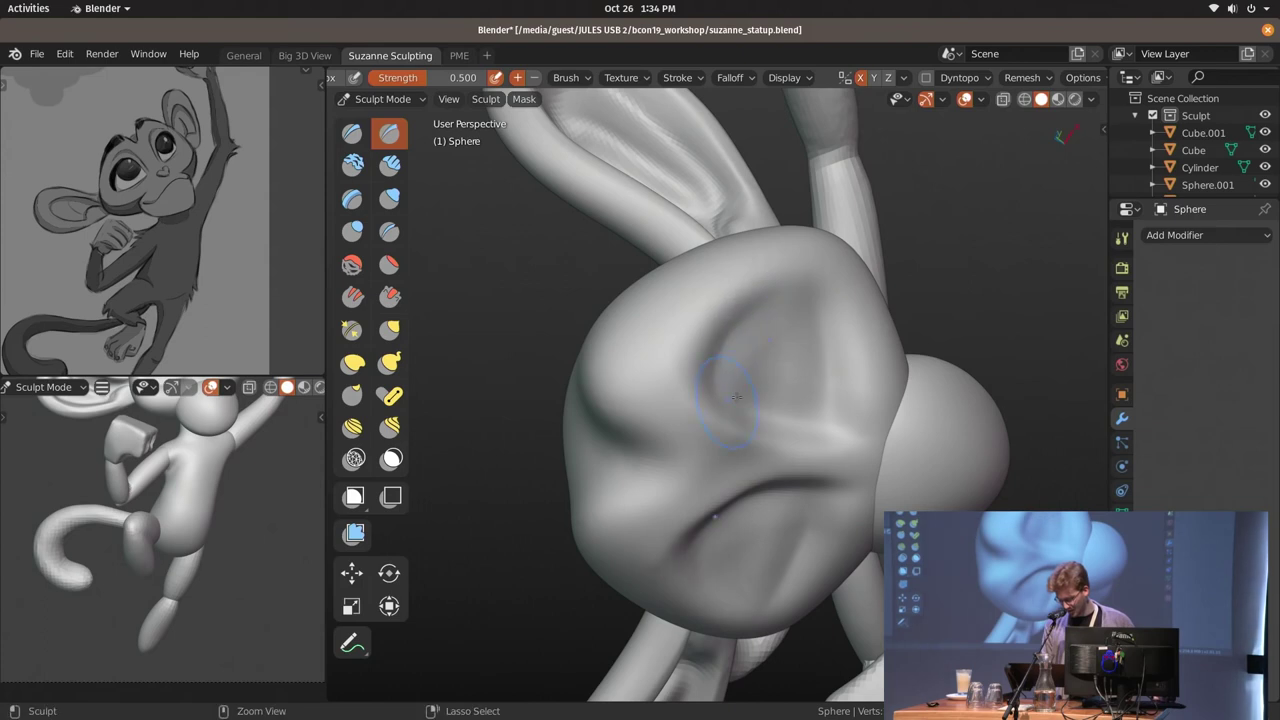
pyautogui.moveTo(705, 309); pyautogui.dragTo(726, 317, button='middle')
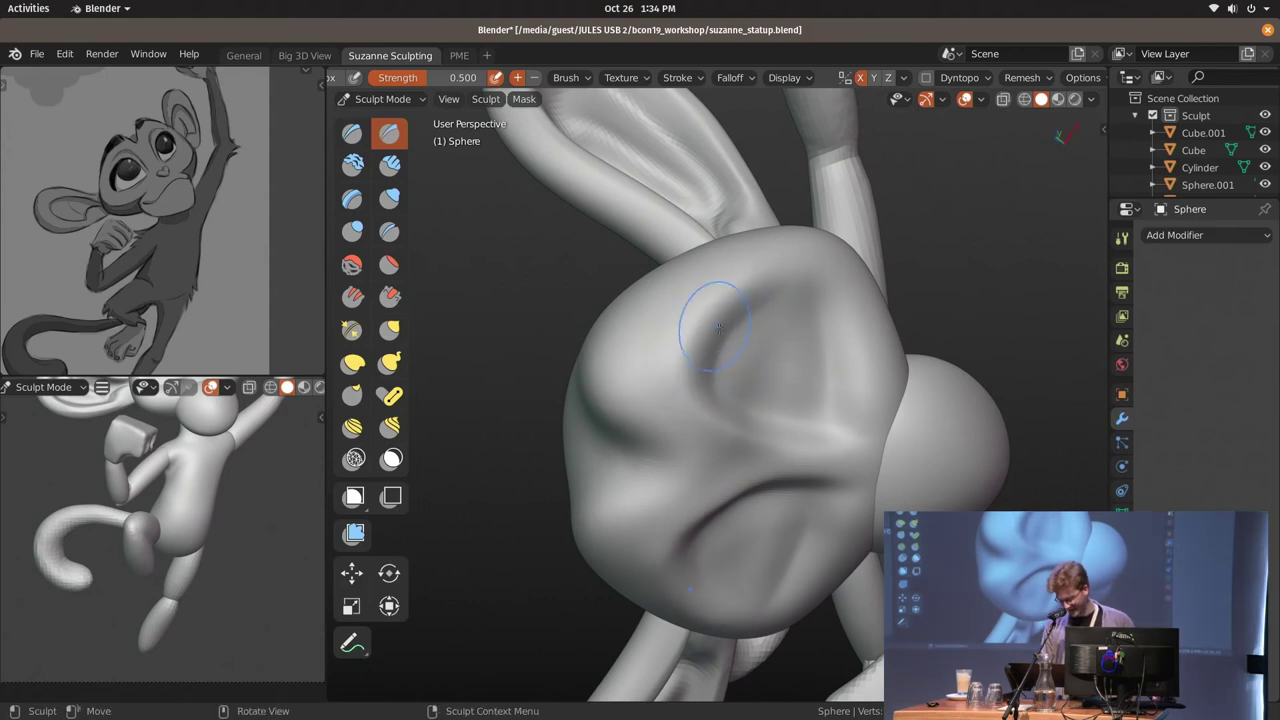
pyautogui.moveTo(708, 395)
pyautogui.mouseDown(button='middle')
pyautogui.moveTo(694, 249)
pyautogui.moveTo(647, 304)
pyautogui.mouseUp(button='middle')
# With Snake Hook, enlarge the brush to 160 then 273 px and drag the brow areas
pyautogui.press('k')
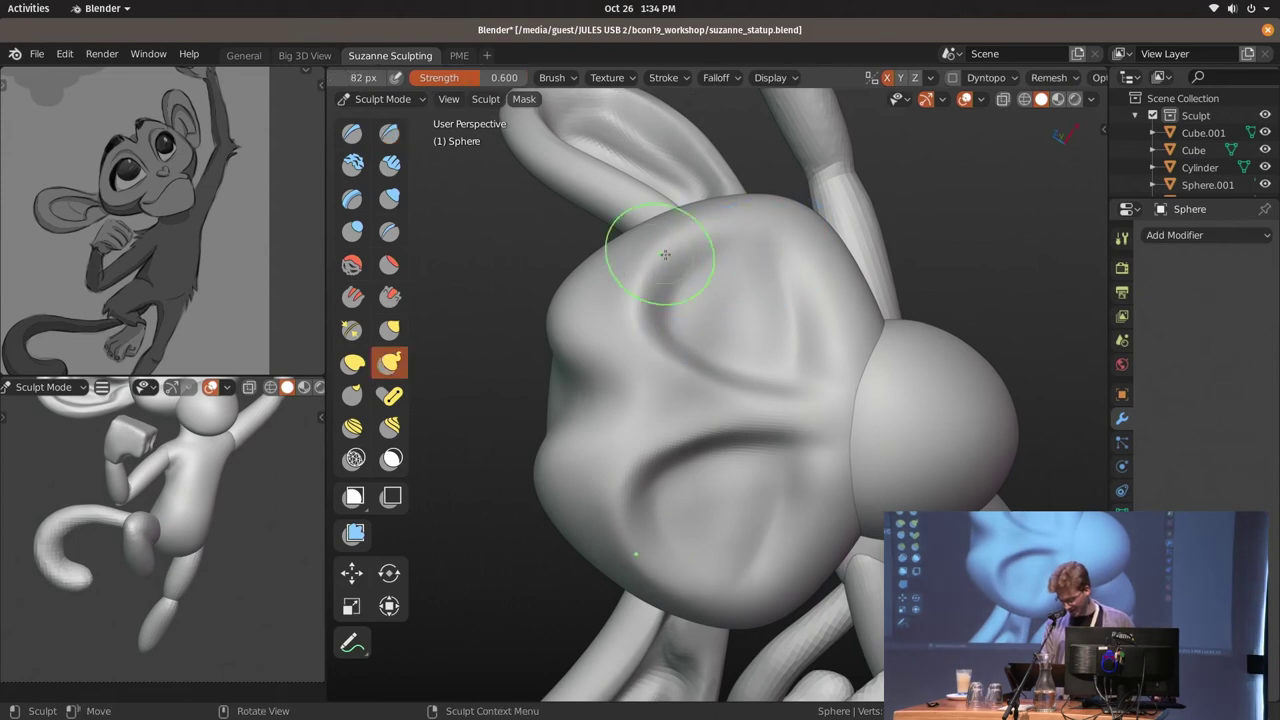
pyautogui.moveTo(848, 440); pyautogui.dragTo(757, 429, button='middle')
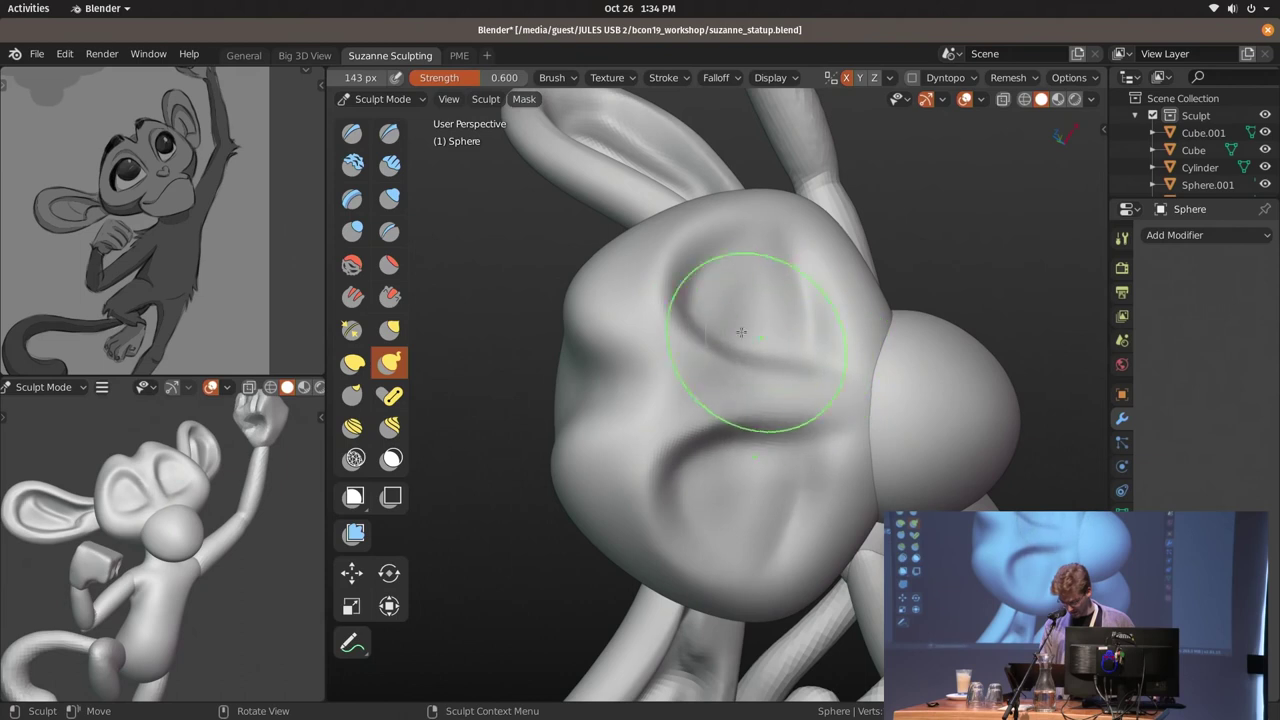
pyautogui.moveTo(708, 320); pyautogui.dragTo(763, 312, button='middle')
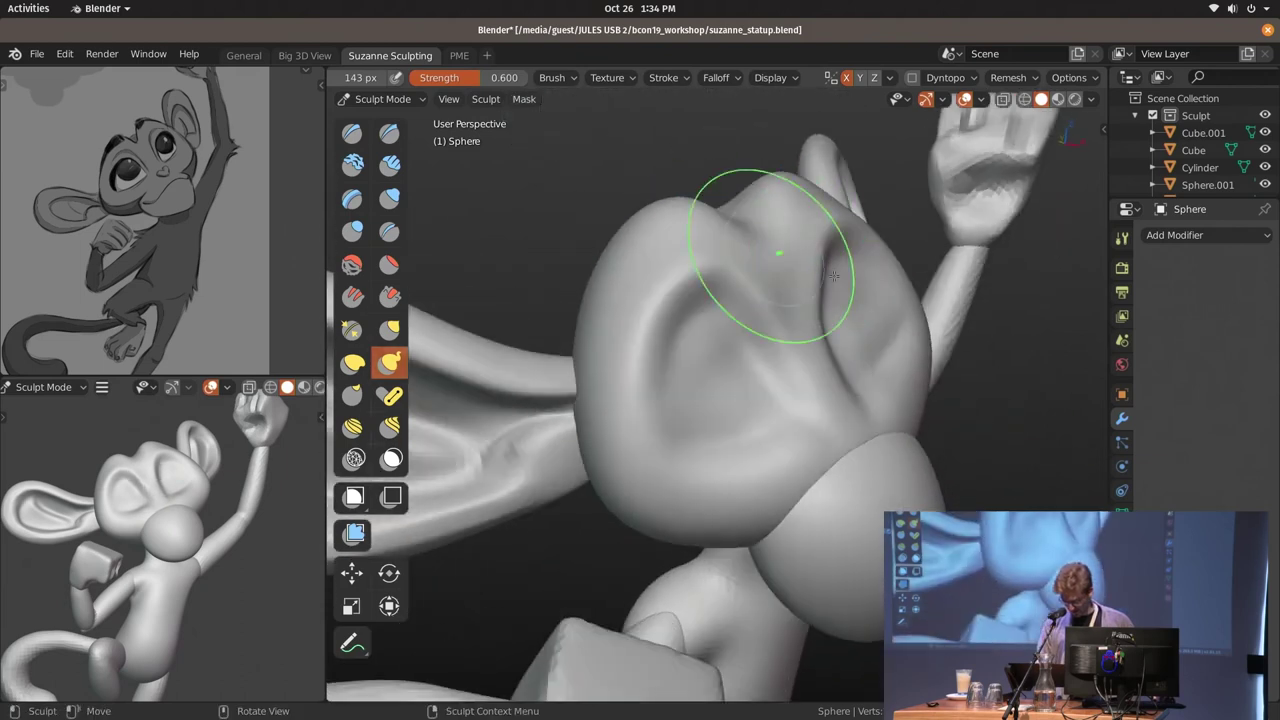
pyautogui.press('f')
pyautogui.click(765, 311)
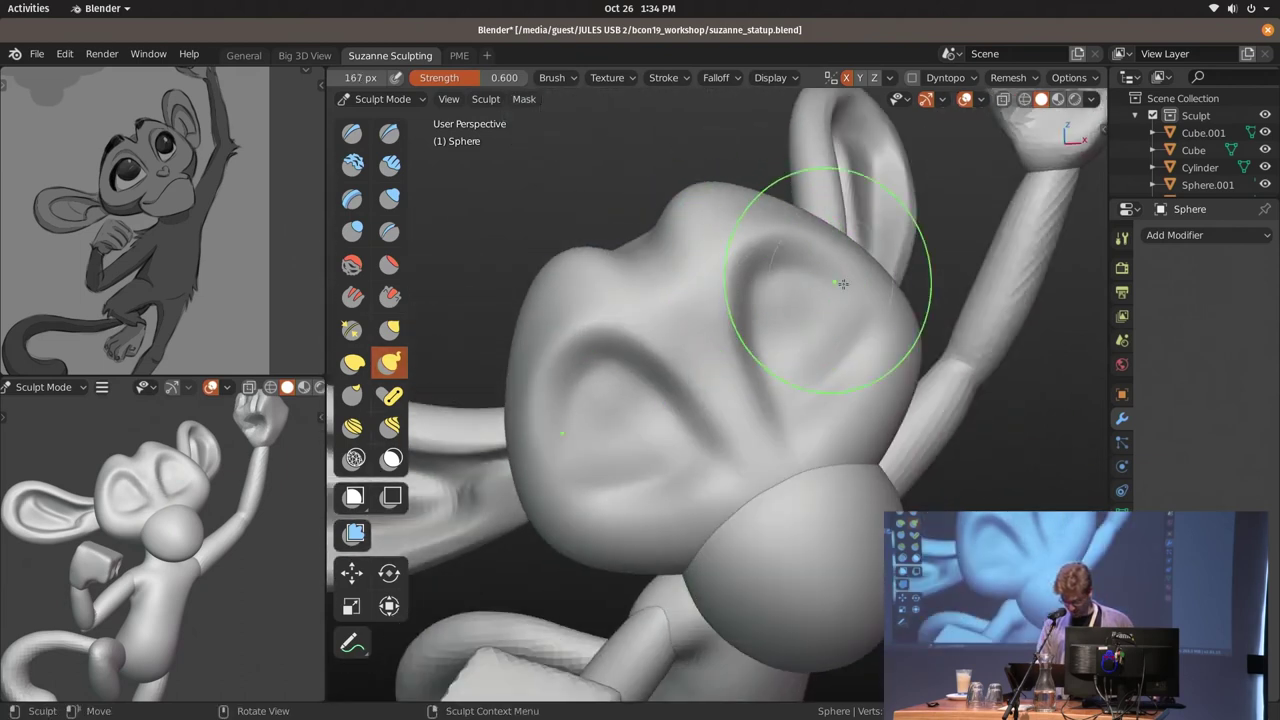
pyautogui.scroll(3, 850, 230)
pyautogui.moveTo(850, 230)
pyautogui.mouseDown(button='middle')
pyautogui.moveTo(731, 374)
pyautogui.moveTo(776, 429)
pyautogui.moveTo(710, 382)
pyautogui.moveTo(731, 307)
pyautogui.moveTo(800, 328)
pyautogui.moveTo(878, 252)
pyautogui.moveTo(766, 405)
pyautogui.mouseUp(button='middle')
pyautogui.press('f')
pyautogui.click(825, 429)
# Switch to the Draw brush at a 149 px radius and work the socket area
pyautogui.press('x')
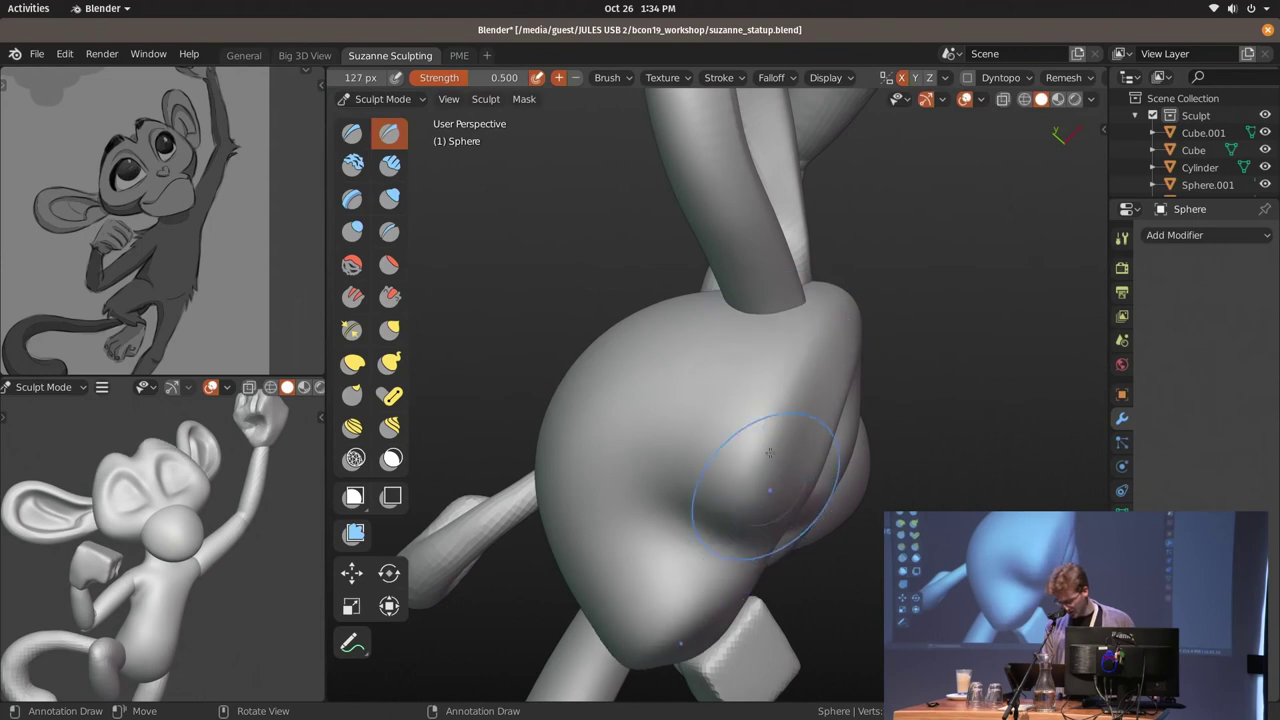
pyautogui.moveTo(771, 510); pyautogui.dragTo(763, 366, button='middle')
pyautogui.click(766, 427)
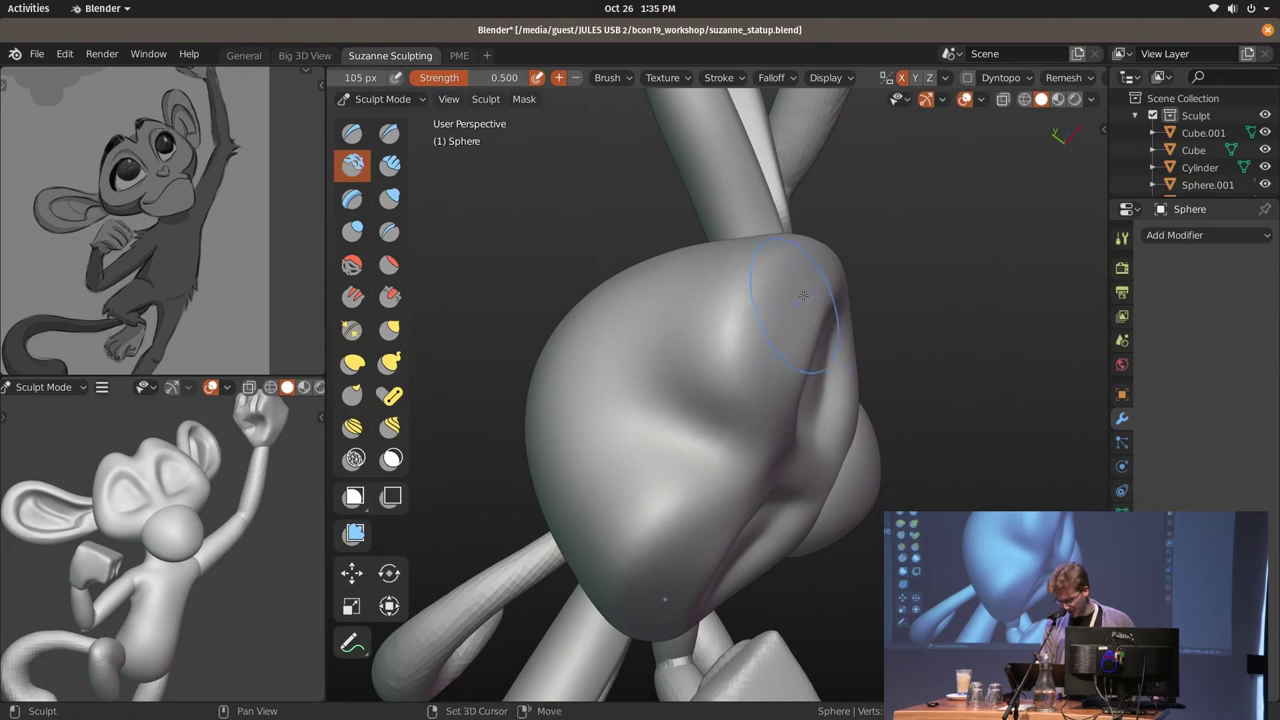
pyautogui.moveTo(774, 383)
pyautogui.mouseDown(button='middle')
pyautogui.moveTo(773, 283)
pyautogui.moveTo(663, 520)
pyautogui.mouseUp(button='middle')
# Return to Snake Hook at a 128 px radius and reshape the eye-socket edges
pyautogui.press('k')
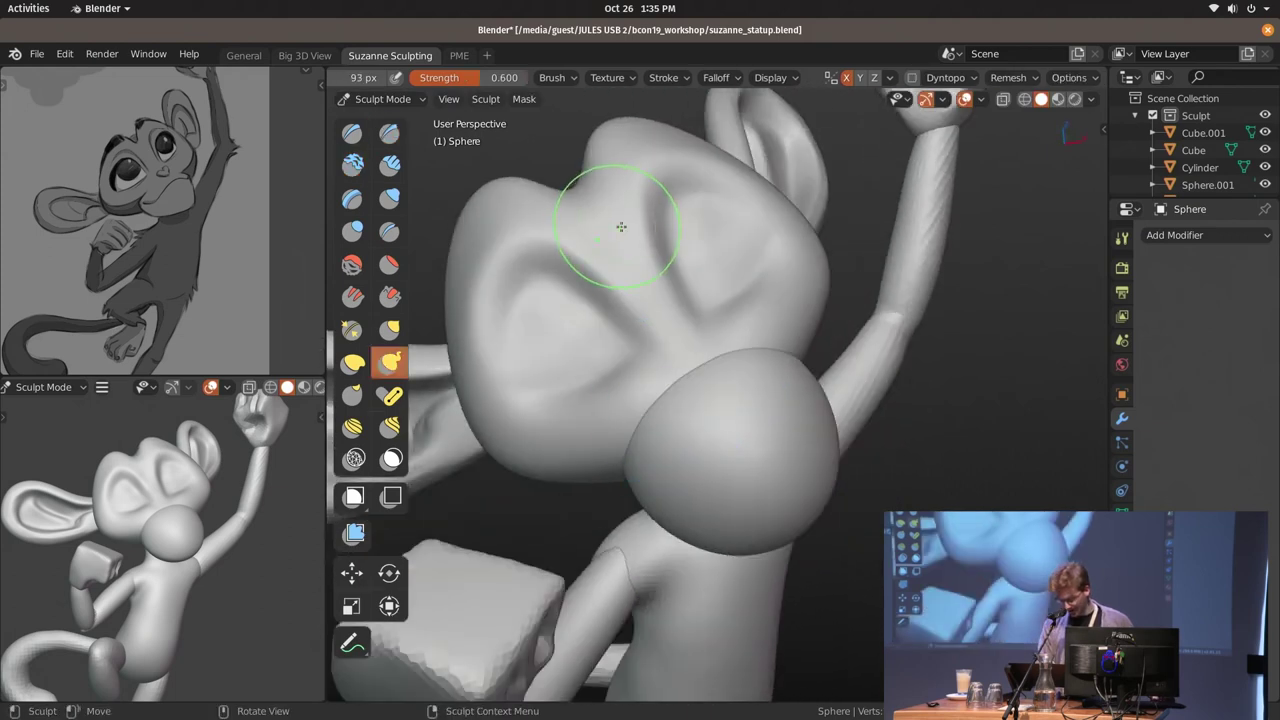
pyautogui.moveTo(620, 223); pyautogui.dragTo(679, 301, button='middle')
pyautogui.moveTo(762, 320); pyautogui.dragTo(832, 372, button='middle')
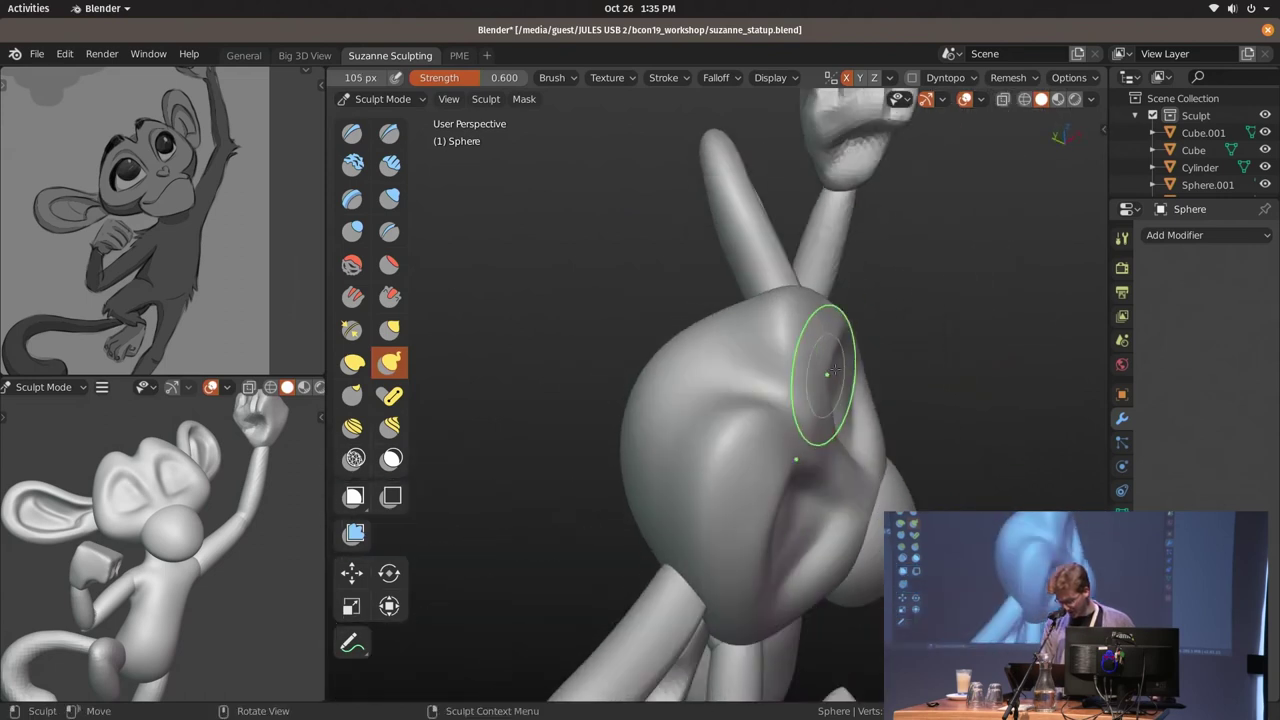
pyautogui.moveTo(839, 328); pyautogui.dragTo(838, 368, button='middle')
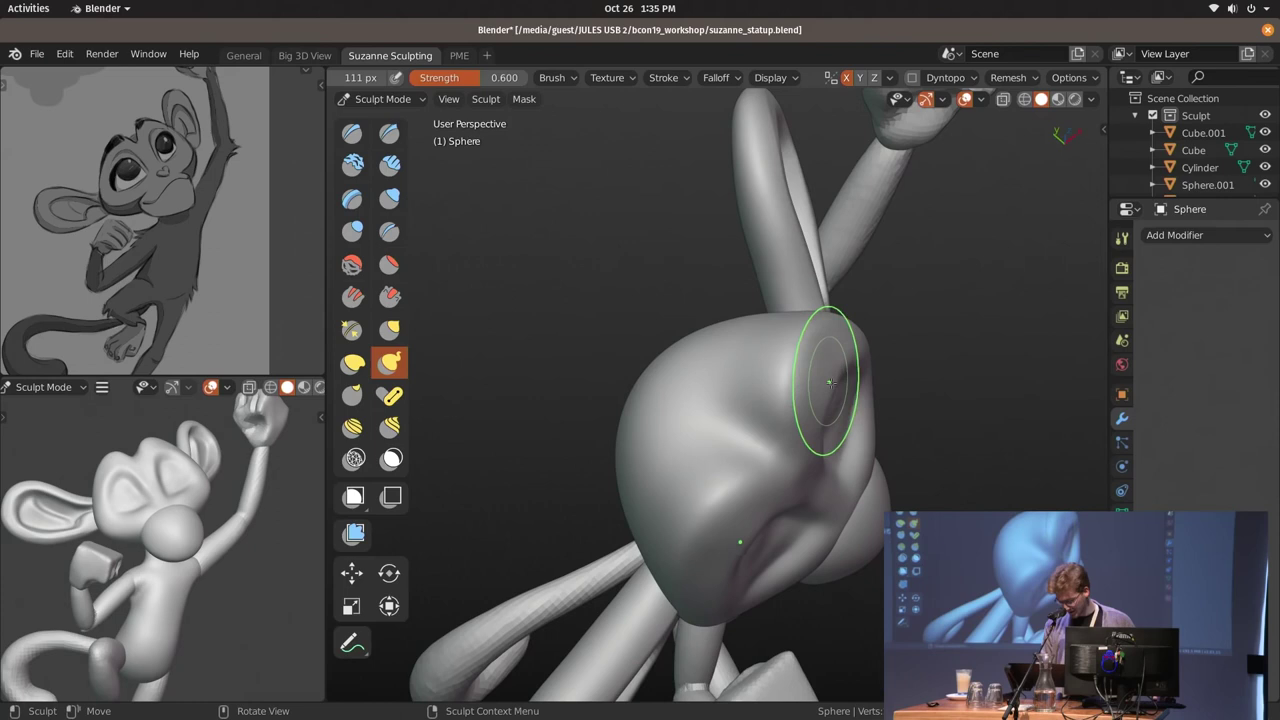
pyautogui.moveTo(819, 590)
pyautogui.mouseDown(button='middle')
pyautogui.moveTo(870, 610)
pyautogui.moveTo(800, 450)
pyautogui.moveTo(771, 329)
pyautogui.moveTo(606, 371)
pyautogui.moveTo(660, 347)
pyautogui.moveTo(600, 329)
pyautogui.mouseUp(button='middle')
pyautogui.press('f')
pyautogui.click(614, 378)
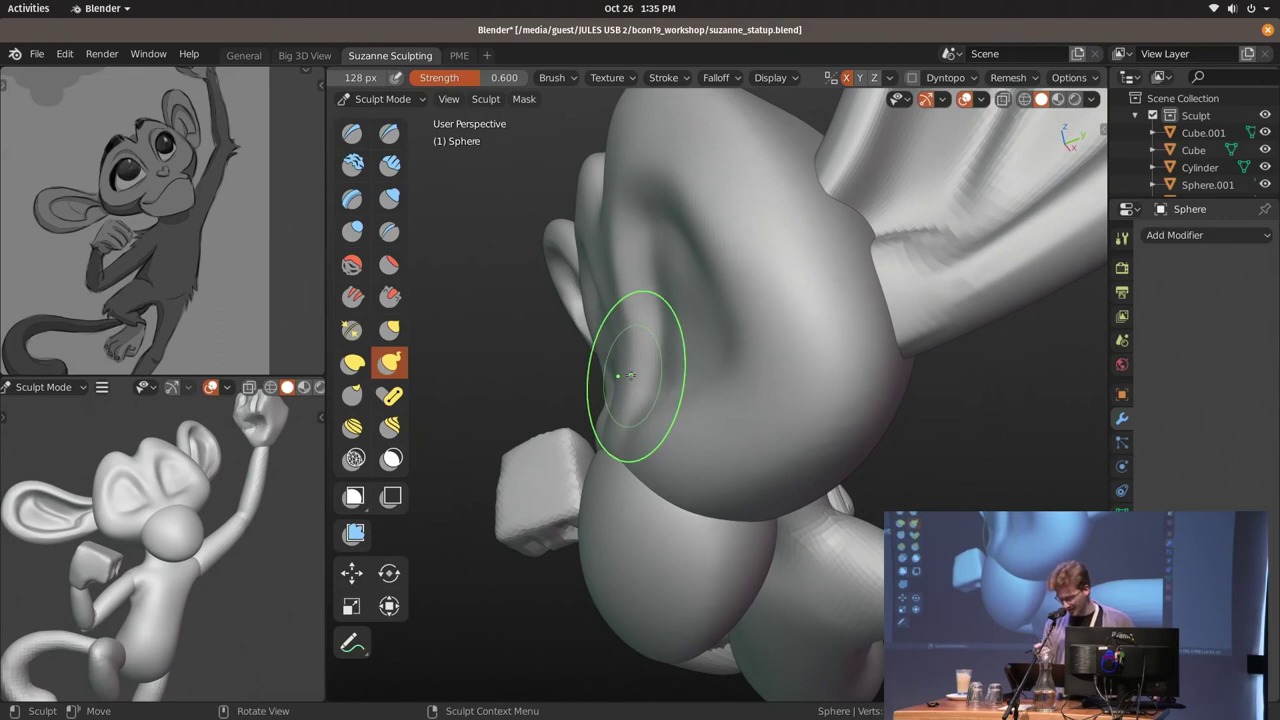
# Resize the brush to 154 px and pull the lower bulge up into the body
pyautogui.moveTo(648, 351)
pyautogui.mouseDown(button='middle')
pyautogui.moveTo(633, 370)
pyautogui.moveTo(871, 234)
pyautogui.moveTo(630, 318)
pyautogui.mouseUp(button='middle')
pyautogui.moveTo(671, 400); pyautogui.dragTo(668, 350, button='middle')
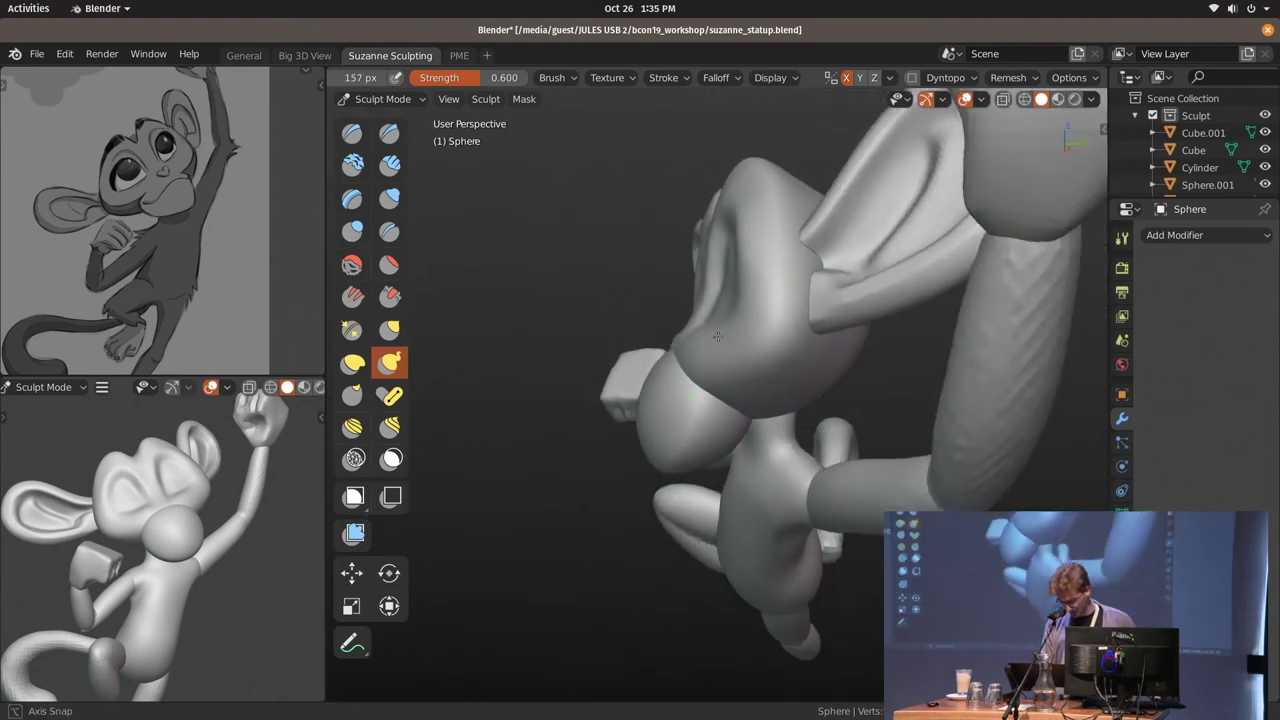
pyautogui.press('f')
pyautogui.moveTo(690, 320); pyautogui.dragTo(628, 90)
# In Object Mode, select the Sphere.001 object and rotate it
pyautogui.hotkey('ctrl', 'Tab')
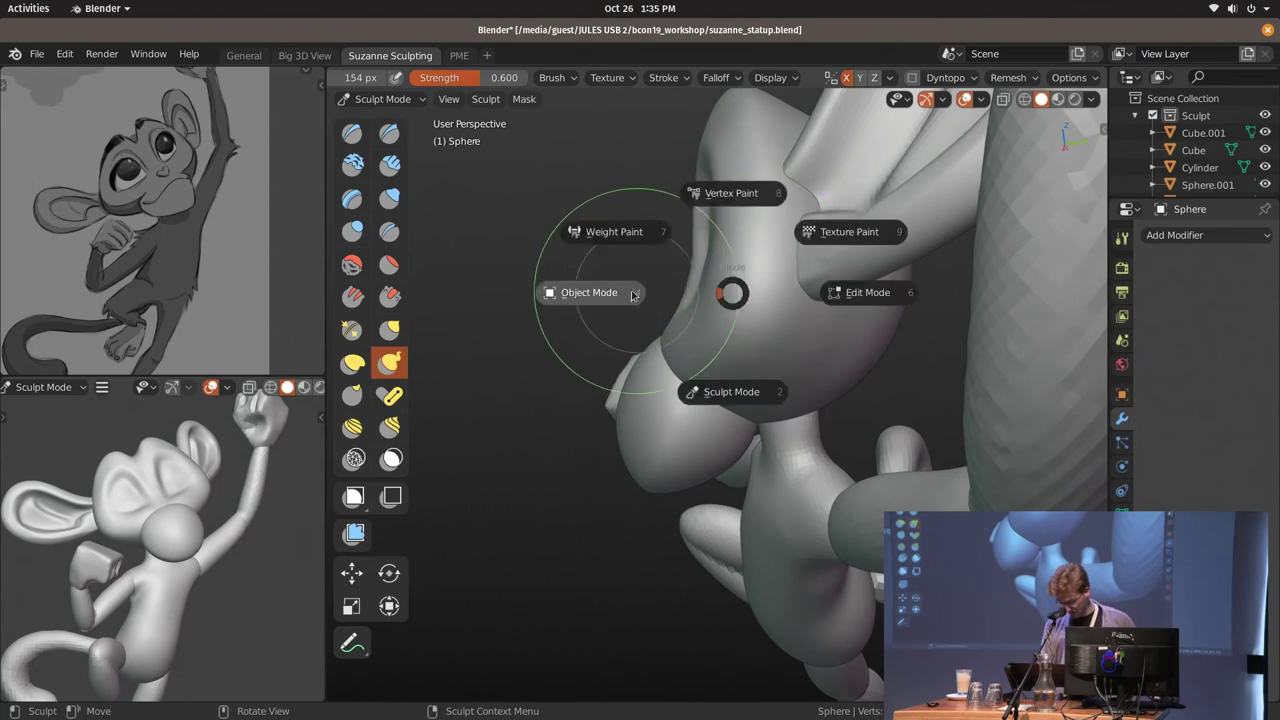
pyautogui.click(586, 289)
pyautogui.click(690, 420)
pyautogui.press('r')
pyautogui.click(809, 430)
pyautogui.moveTo(809, 430)
pyautogui.mouseDown(button='middle')
pyautogui.moveTo(790, 432)
pyautogui.moveTo(1000, 177)
pyautogui.moveTo(780, 409)
pyautogui.mouseUp(button='middle')
# Sculpt Sphere.001 after voxel-remeshing it at 0.02 m
pyautogui.hotkey('ctrl', 'Tab')
pyautogui.click(797, 432)
pyautogui.scroll(-3, 1030, 80)
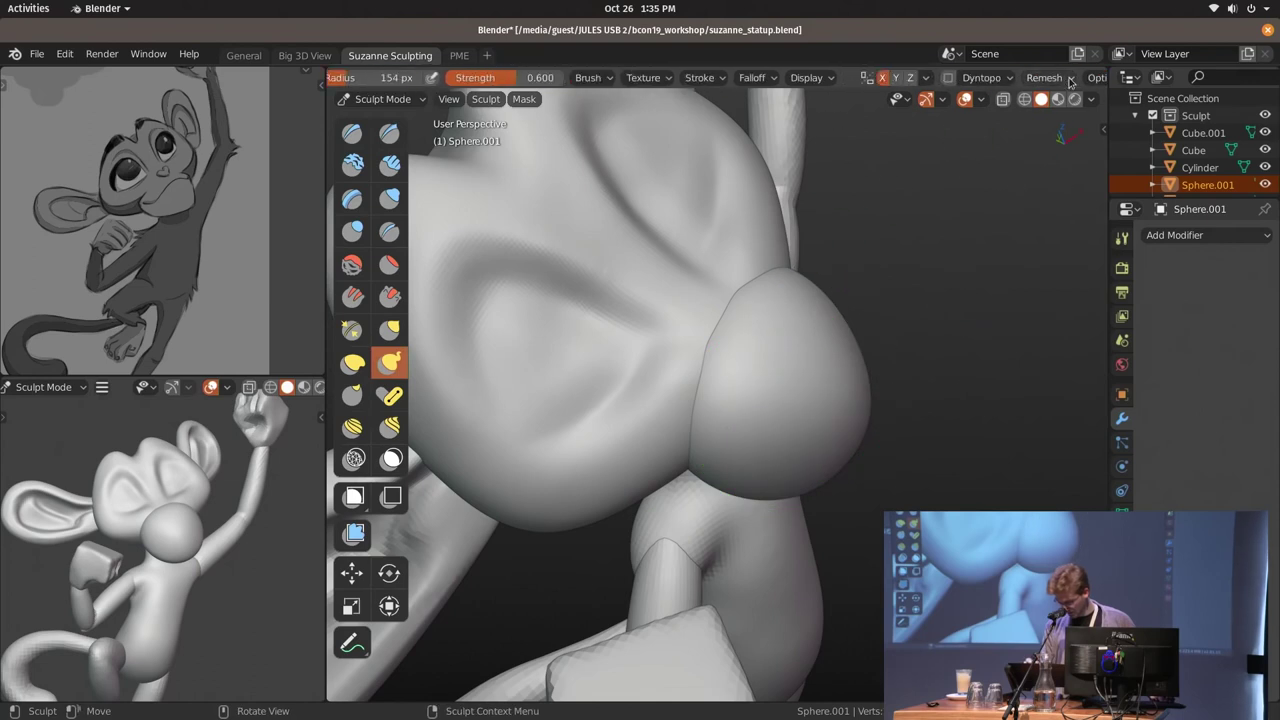
pyautogui.click(1070, 82)
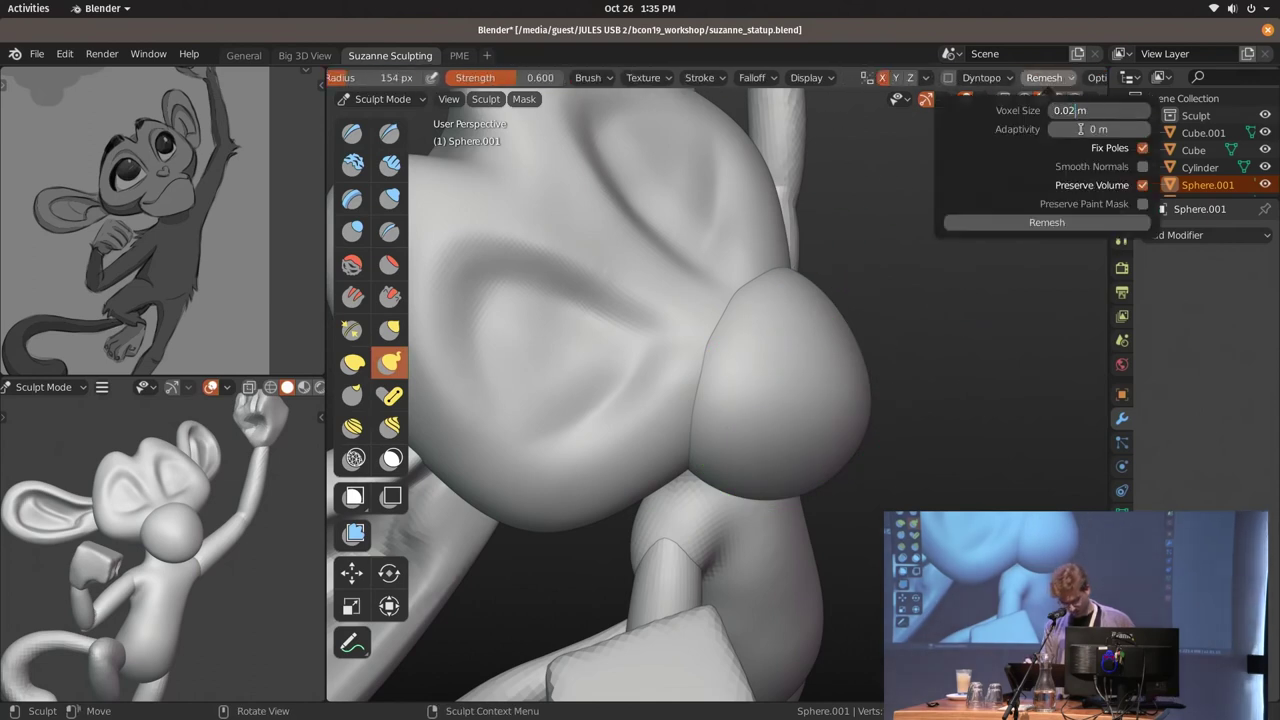
pyautogui.hotkey('ctrl', 'r')
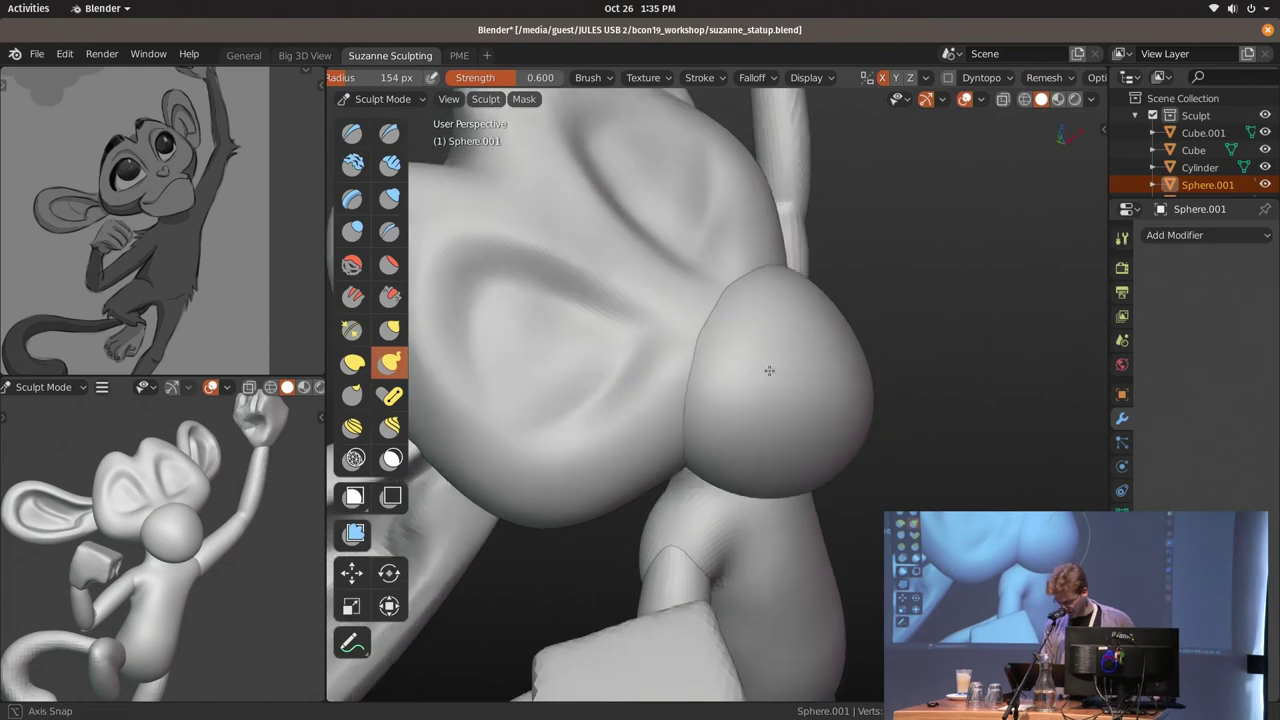
pyautogui.moveTo(851, 387); pyautogui.dragTo(777, 366, button='middle')
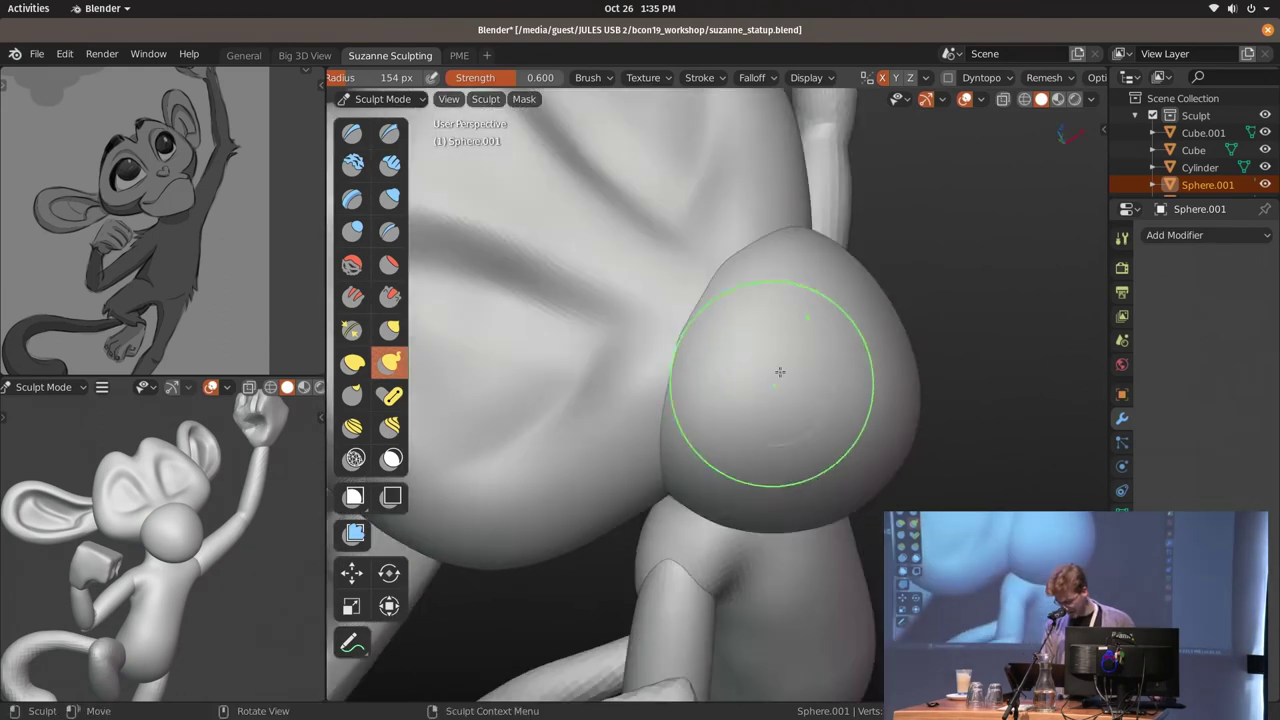
# Draw raised strokes on the sphere at 49 px, then switch brushes at a 79 px radius
pyautogui.press('d')
pyautogui.moveTo(802, 292); pyautogui.dragTo(743, 417)
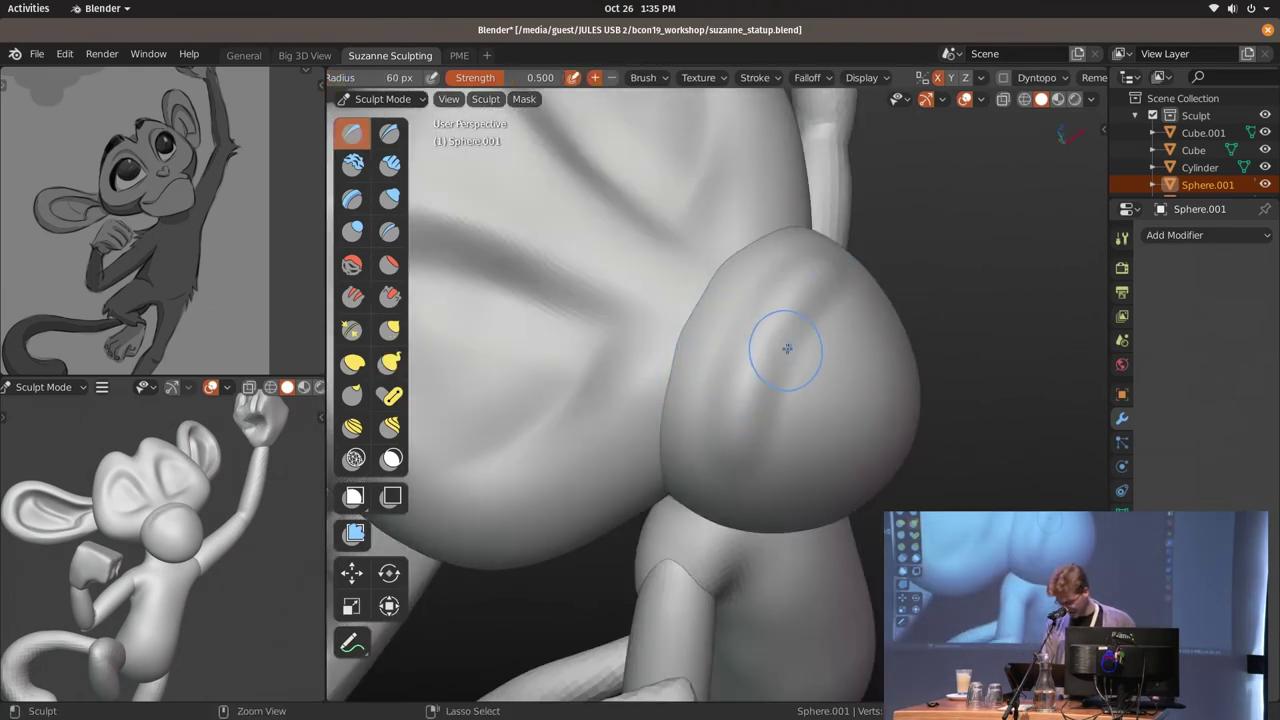
pyautogui.moveTo(766, 340); pyautogui.dragTo(762, 430)
pyautogui.moveTo(762, 430); pyautogui.dragTo(772, 402, button='middle')
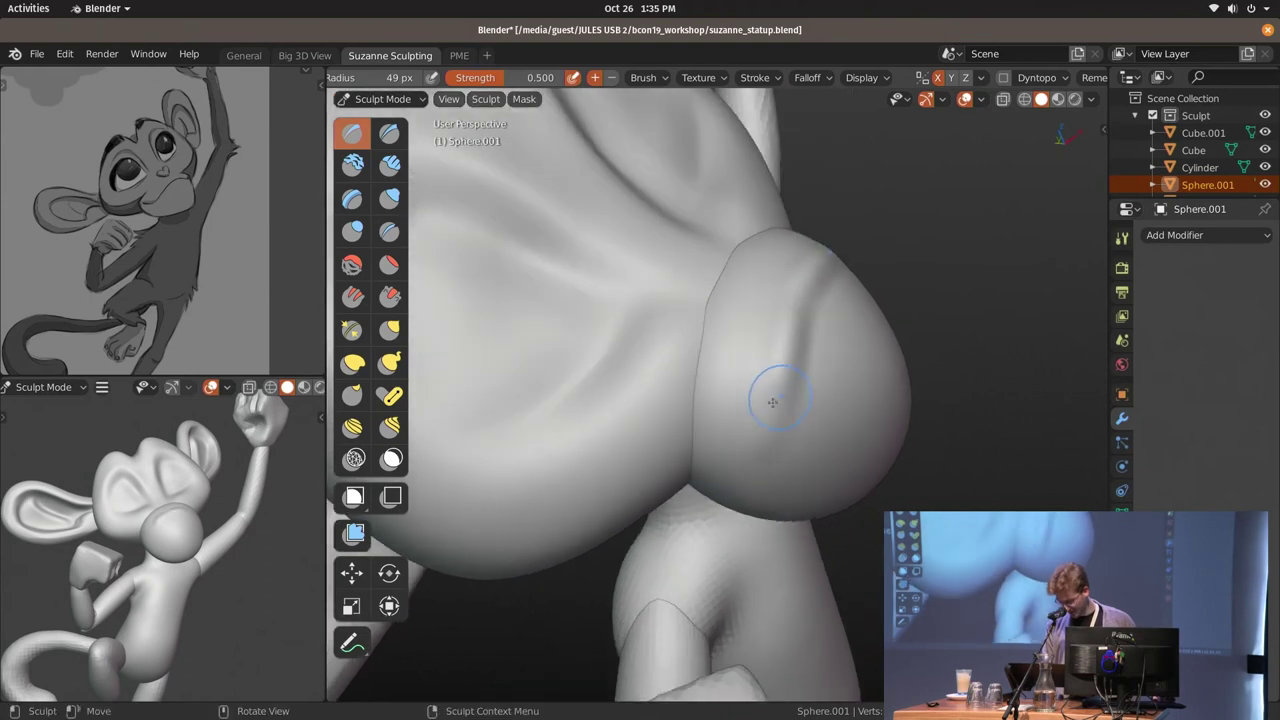
pyautogui.moveTo(758, 446); pyautogui.dragTo(754, 416, button='middle')
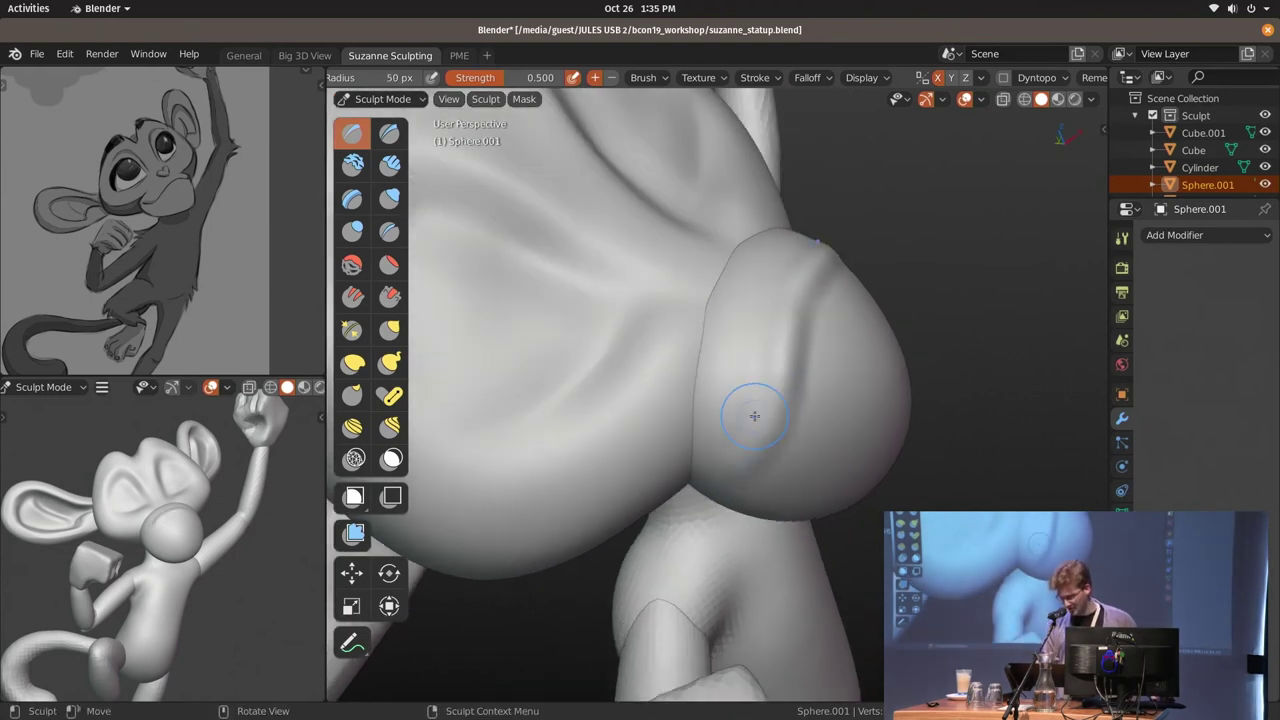
pyautogui.moveTo(798, 320); pyautogui.dragTo(796, 325, button='middle')
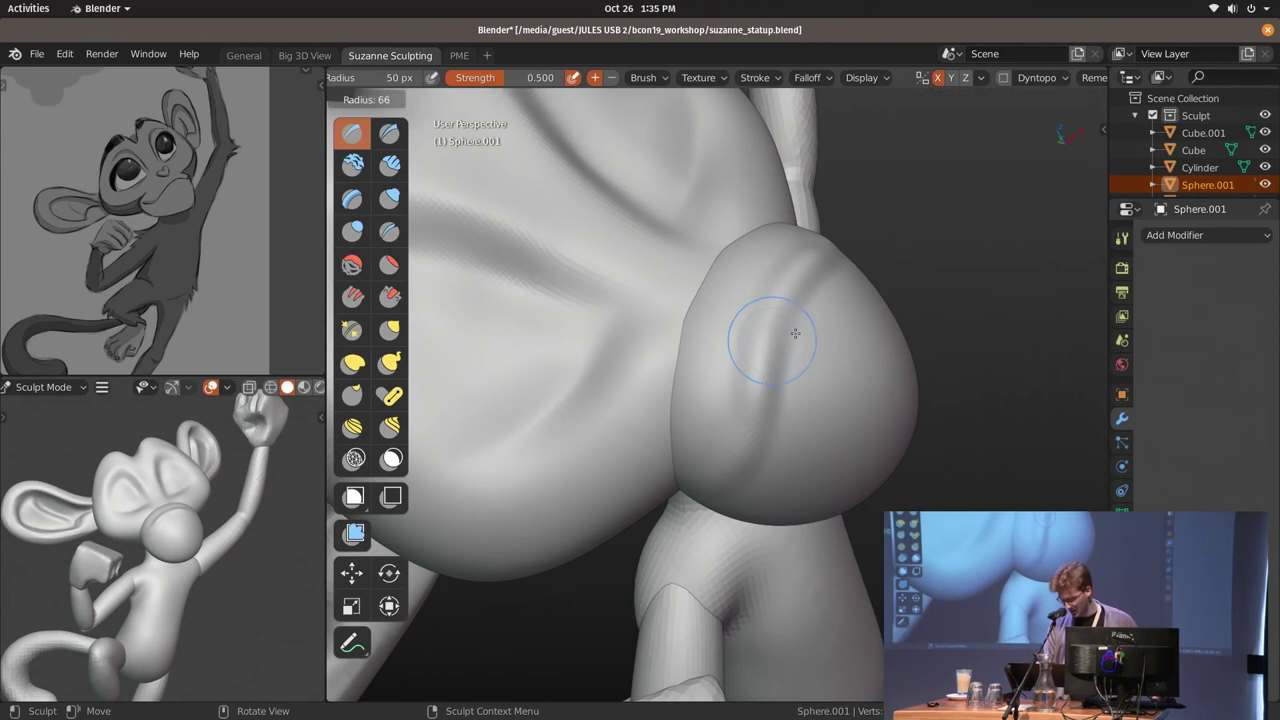
pyautogui.press('c')
pyautogui.press('f')
pyautogui.click(796, 325)
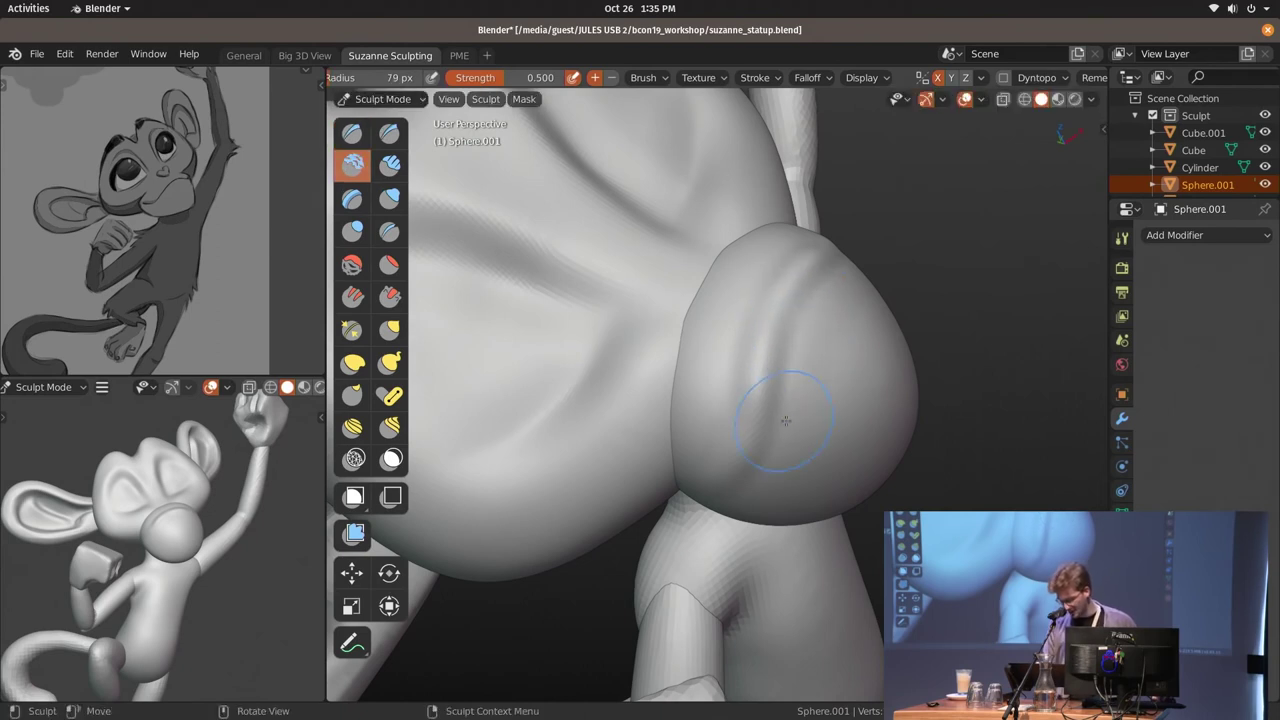
pyautogui.moveTo(799, 346); pyautogui.dragTo(784, 359, button='middle')
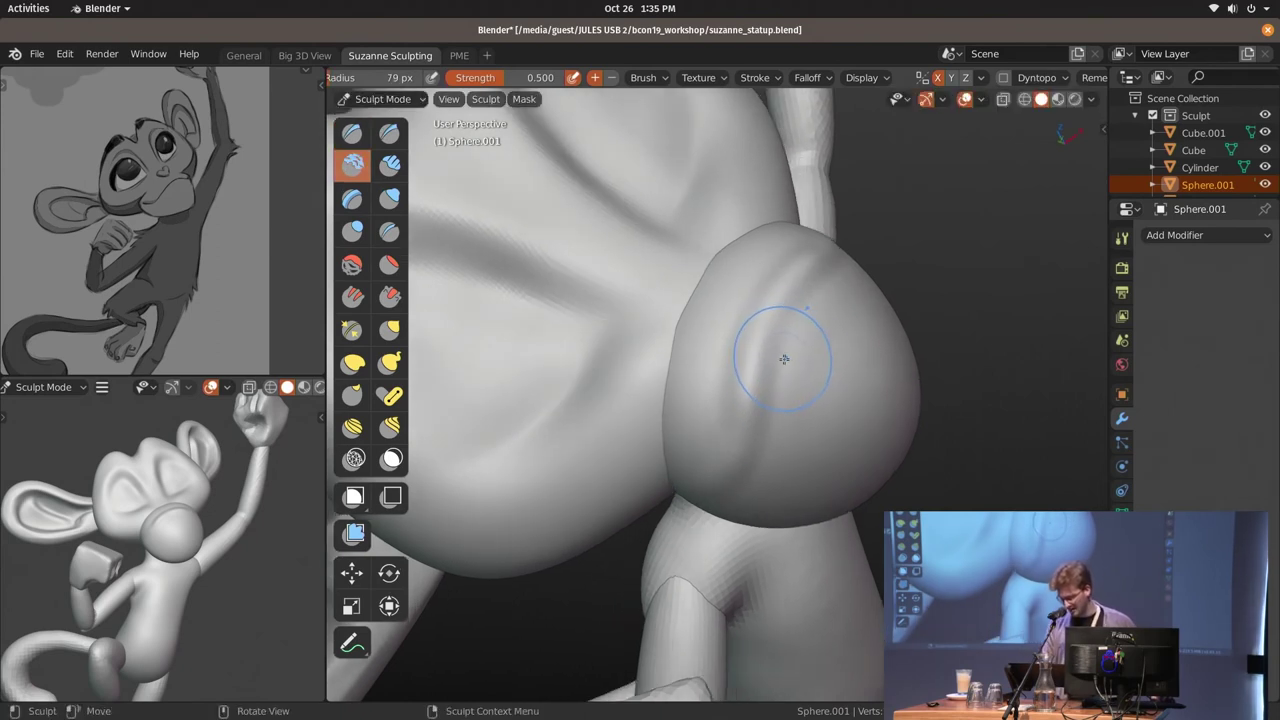
# Set Dyntopo detailing to Constant Detail and flood-fill the whole sphere
pyautogui.click(1040, 78)
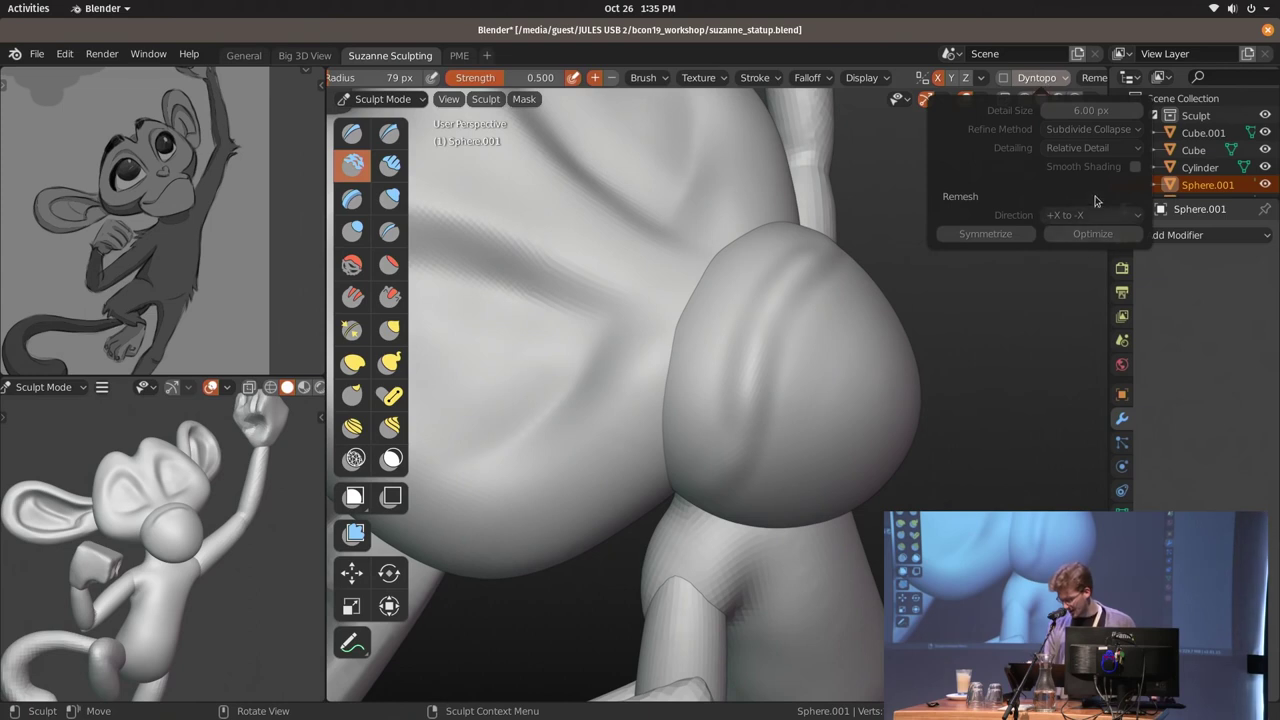
pyautogui.click(1093, 148)
pyautogui.click(1055, 255)
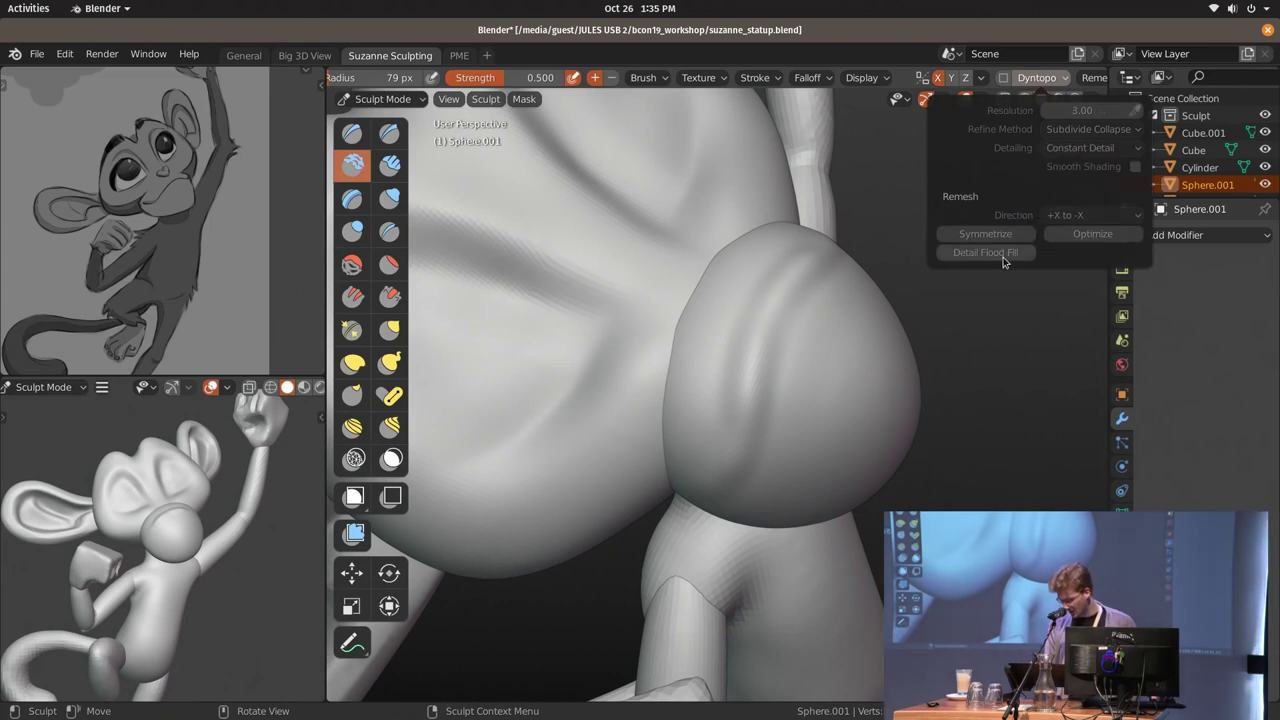
pyautogui.click(1008, 253)
pyautogui.moveTo(757, 357); pyautogui.dragTo(788, 336, button='middle')
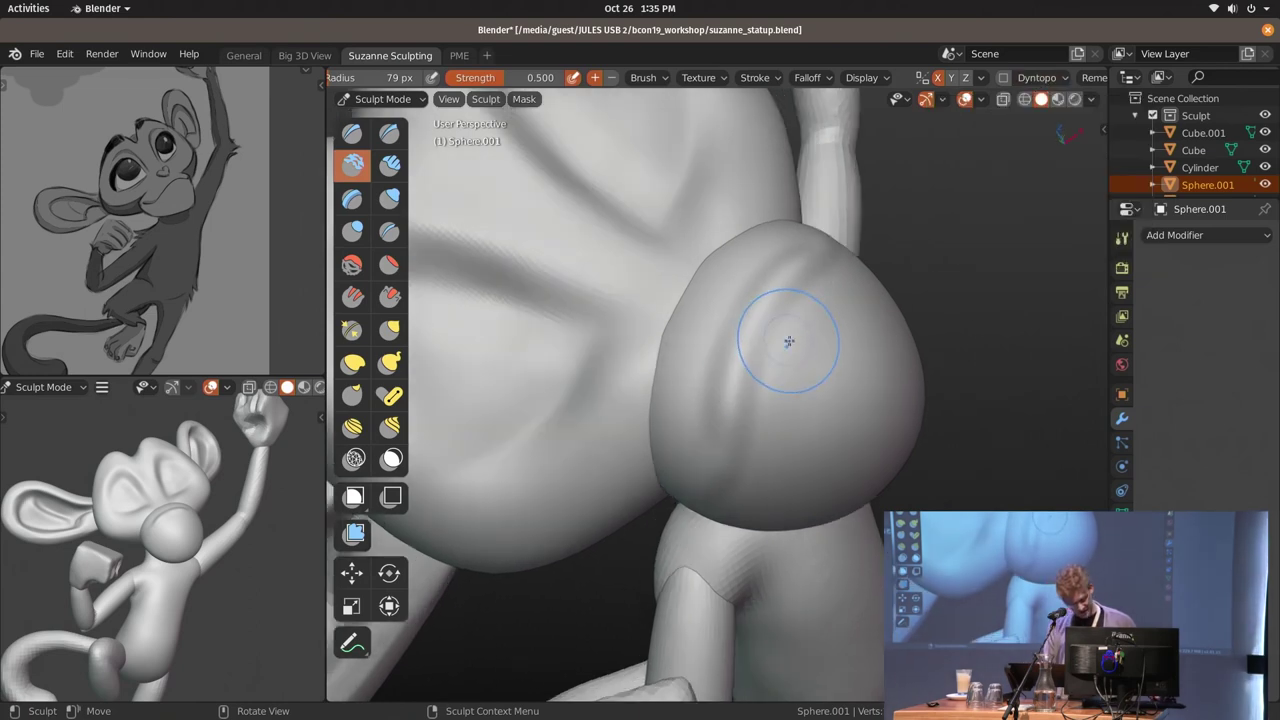
# Sculpt faint creases into the sphere's upper surface with a smaller Draw brush
pyautogui.hotkey('shift', 'c')
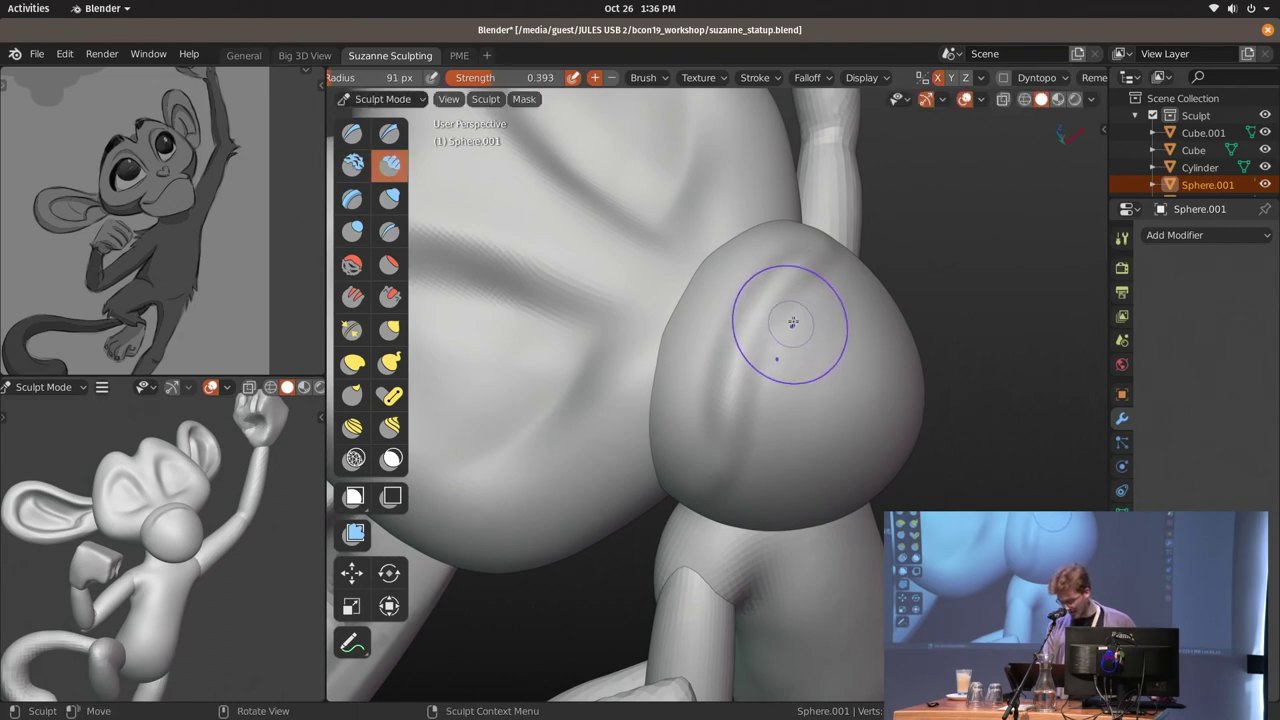
pyautogui.press('f')
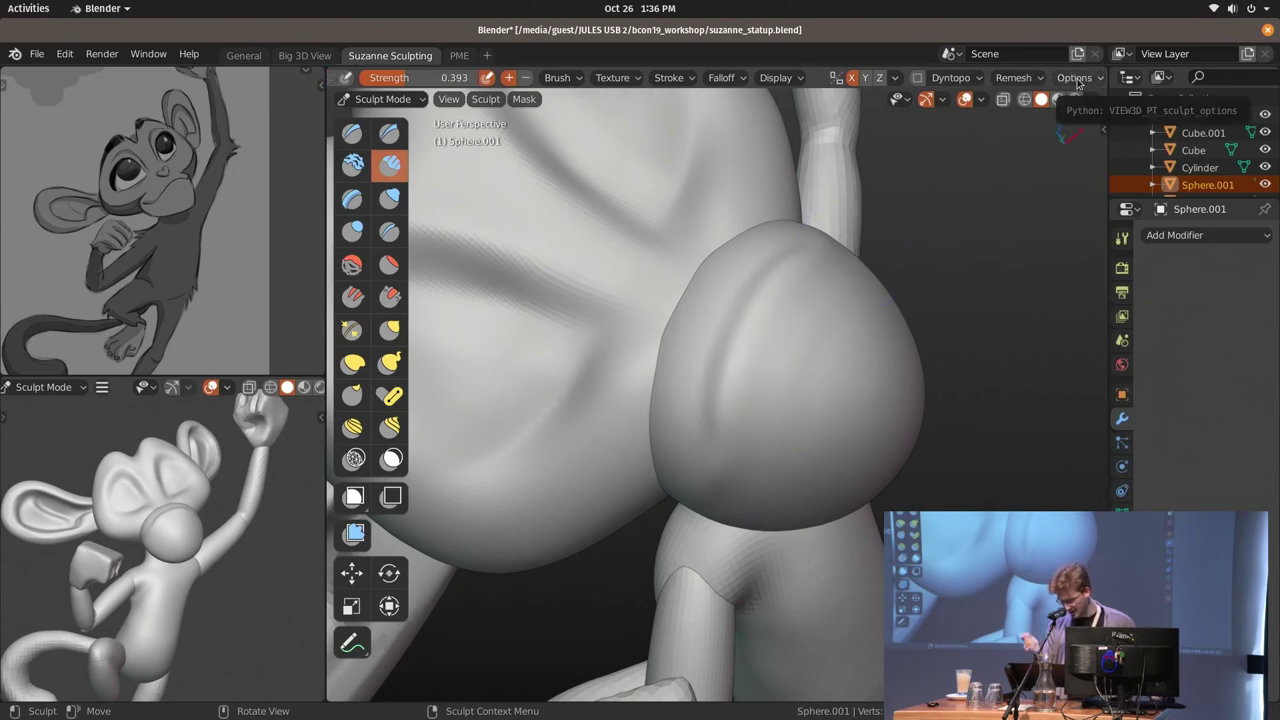
pyautogui.moveTo(737, 391); pyautogui.dragTo(766, 349, button='middle')
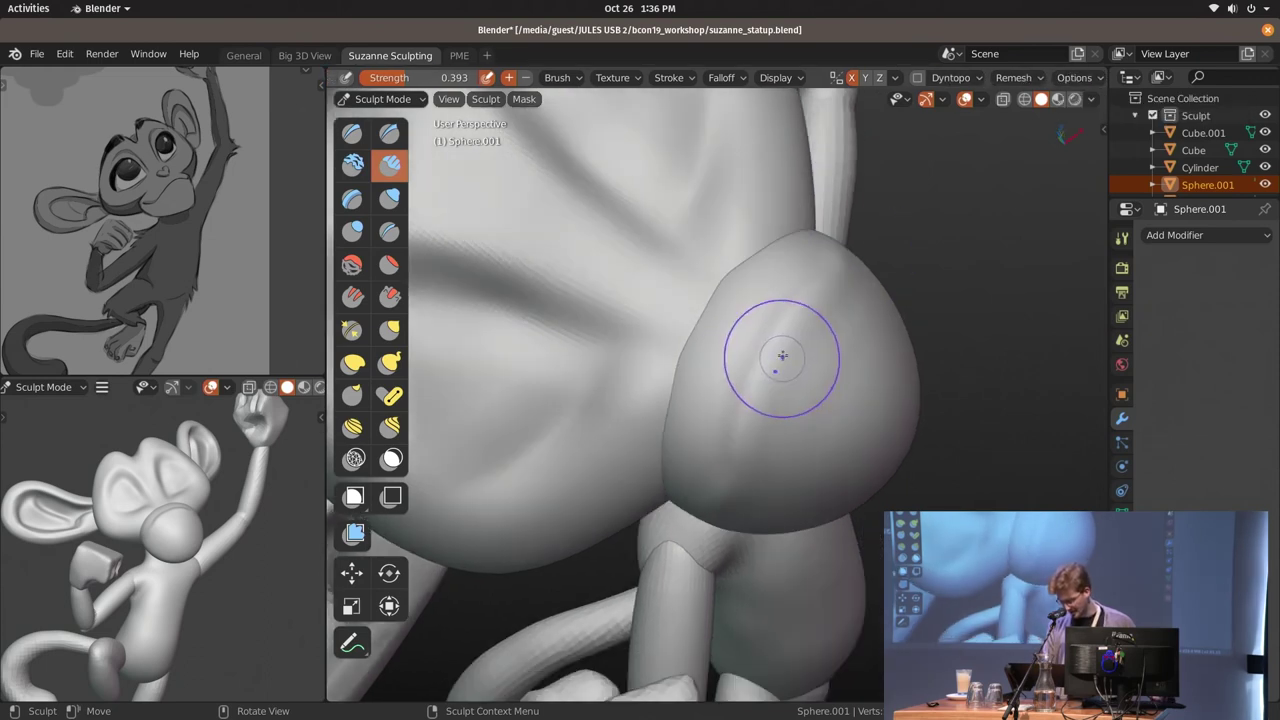
pyautogui.press('x')
pyautogui.moveTo(724, 521); pyautogui.dragTo(786, 369, button='middle')
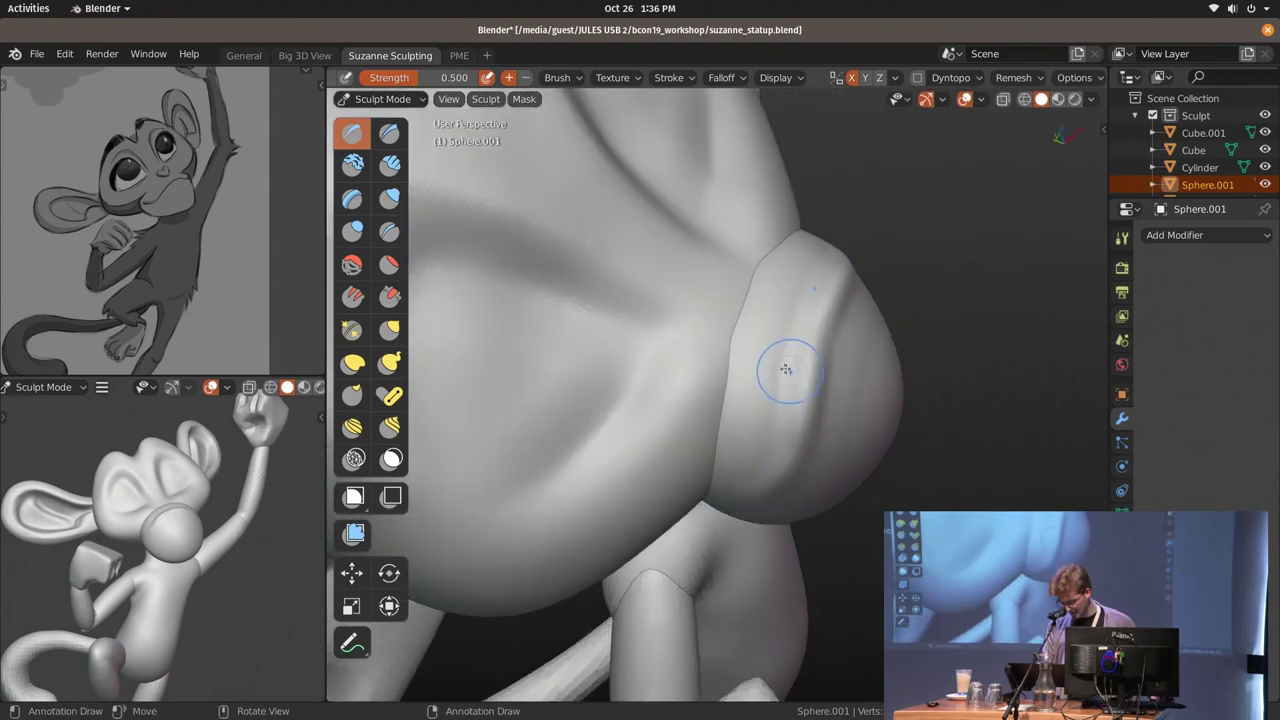
pyautogui.moveTo(789, 393)
pyautogui.mouseDown()
pyautogui.moveTo(771, 337)
pyautogui.moveTo(779, 314)
pyautogui.mouseUp()
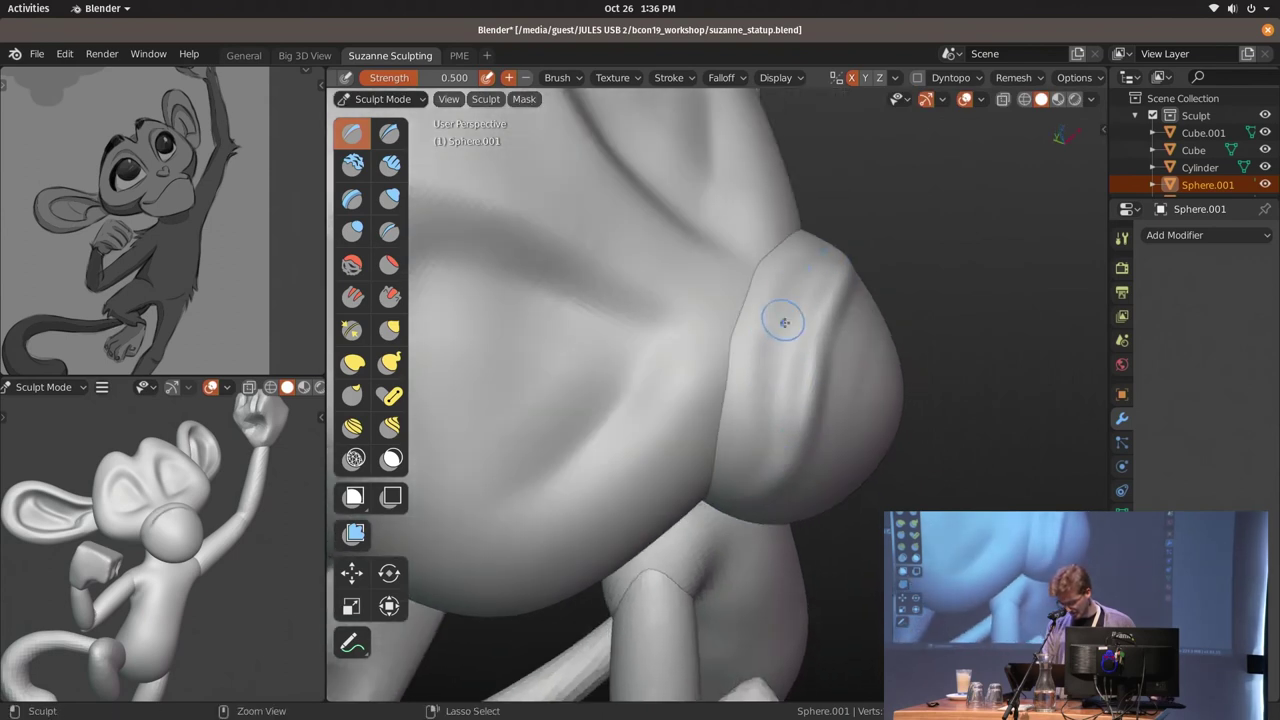
pyautogui.moveTo(753, 400); pyautogui.dragTo(769, 408, button='middle')
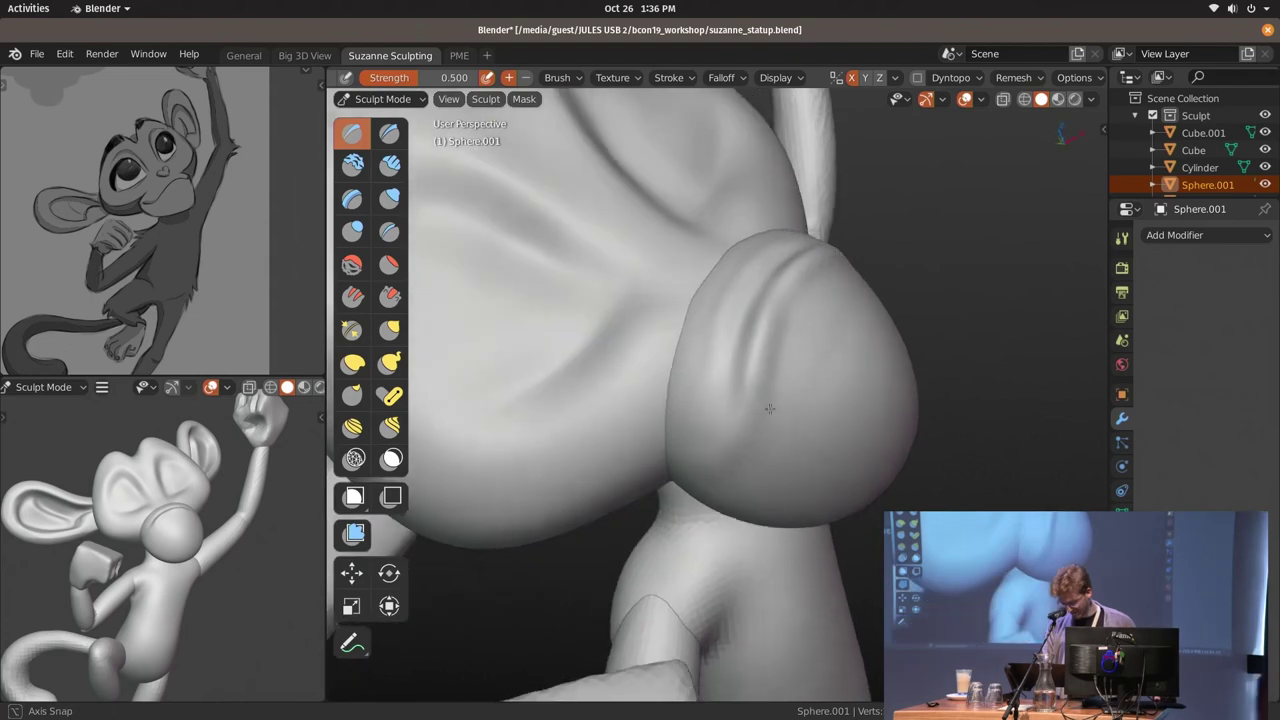
# Pull the top of the sphere into shape with Elastic Hook and return to Object Mode
pyautogui.press('g')
pyautogui.moveTo(790, 292); pyautogui.dragTo(800, 300)
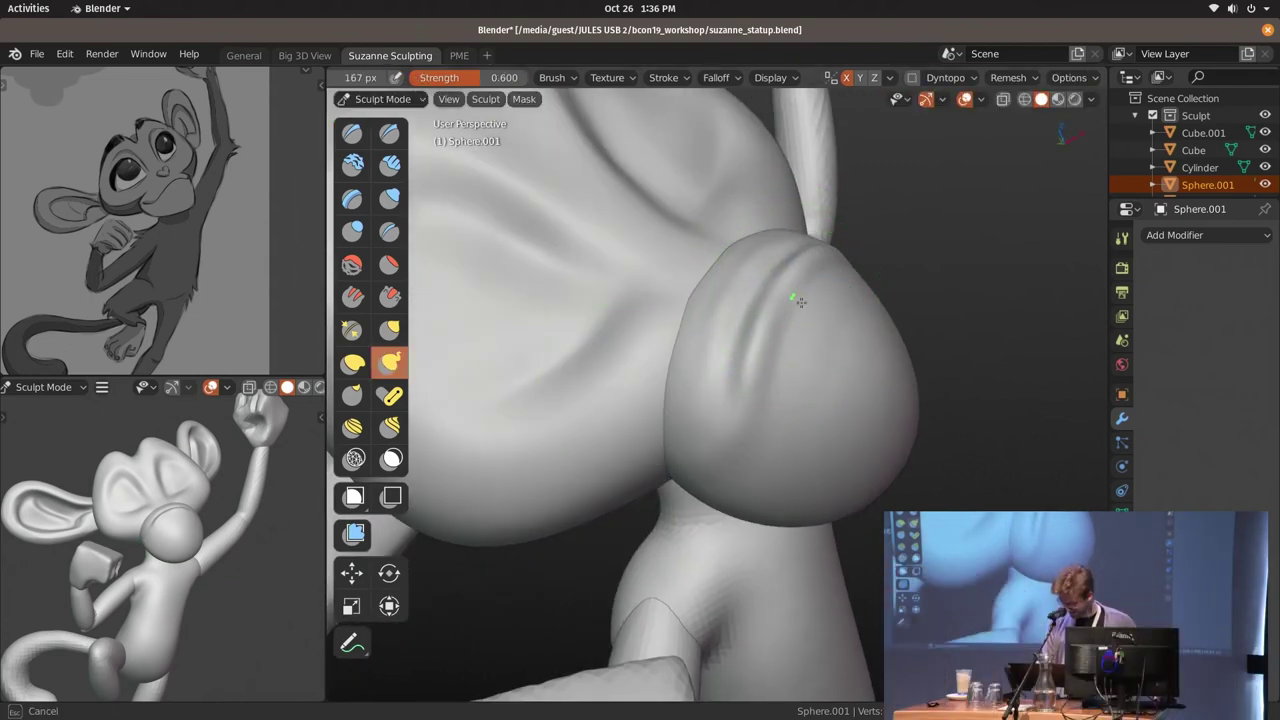
pyautogui.moveTo(714, 443)
pyautogui.mouseDown(button='middle')
pyautogui.moveTo(829, 686)
pyautogui.moveTo(873, 350)
pyautogui.moveTo(912, 395)
pyautogui.moveTo(903, 377)
pyautogui.moveTo(875, 390)
pyautogui.moveTo(894, 337)
pyautogui.moveTo(850, 290)
pyautogui.moveTo(888, 330)
pyautogui.moveTo(877, 358)
pyautogui.mouseUp(button='middle')
pyautogui.hotkey('ctrl', 'Tab')
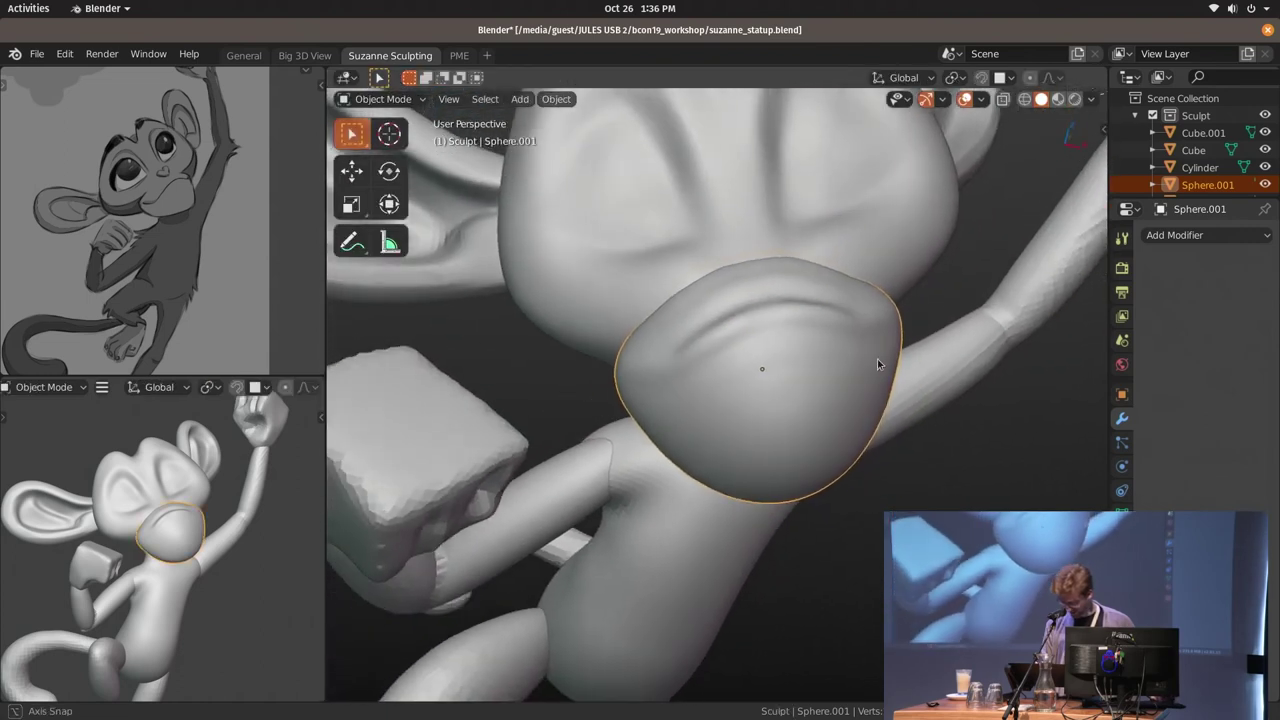
# Rotate the muzzle sphere into place and deselect it
pyautogui.press('r')
pyautogui.press('r')
pyautogui.click(887, 373)
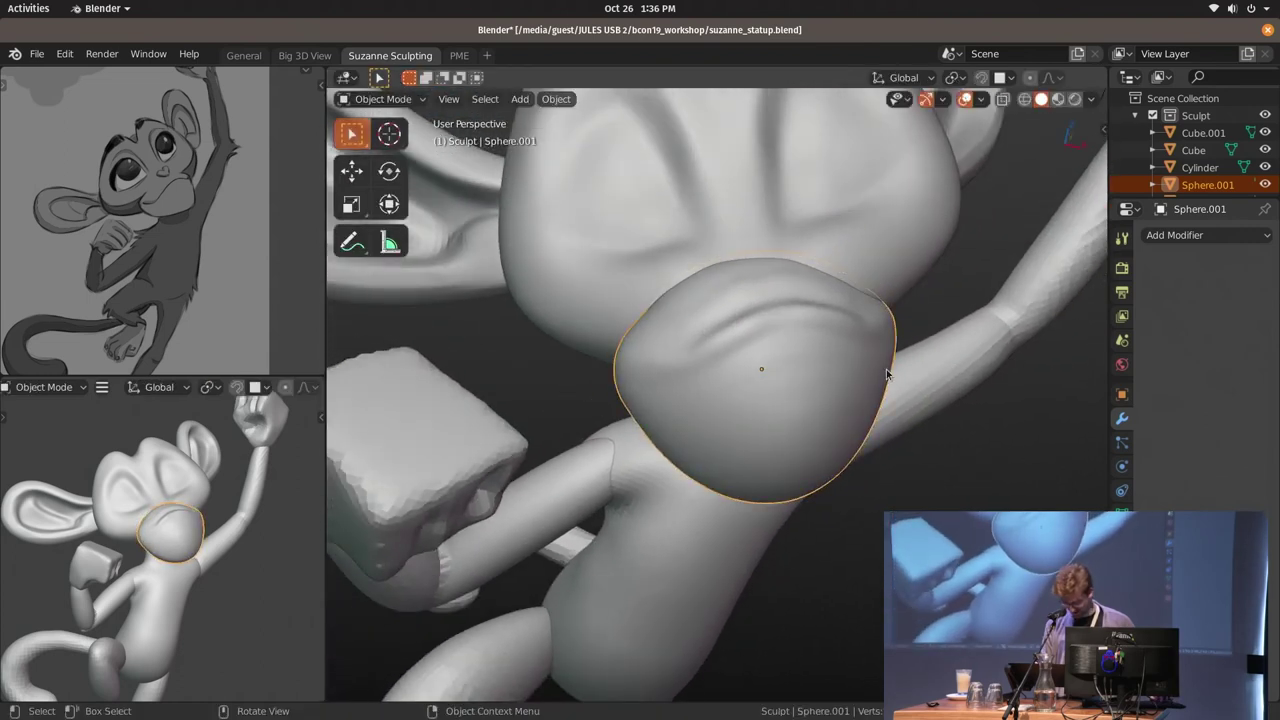
pyautogui.hotkey('alt', 'a')
# Add a small cube, round it with an applied level-3 Subdivision, and resize it
pyautogui.hotkey('shift', 'a')
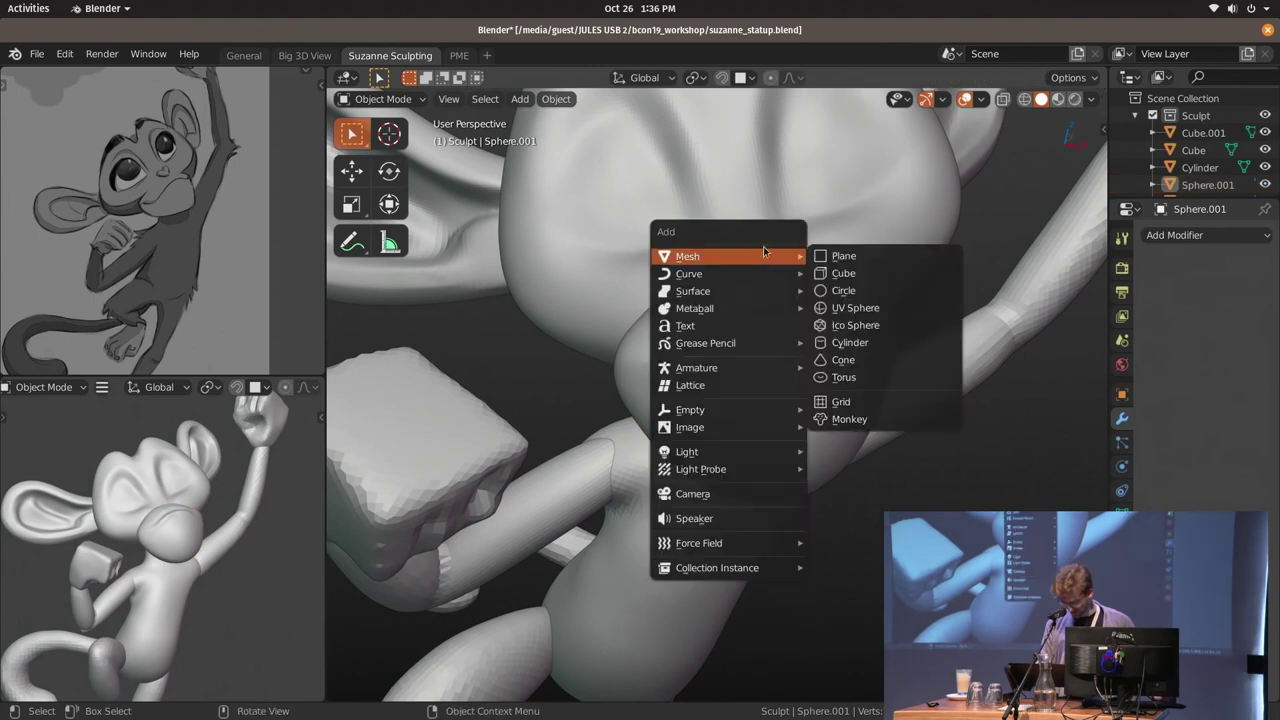
pyautogui.click(882, 274)
pyautogui.press('s')
pyautogui.click(840, 333)
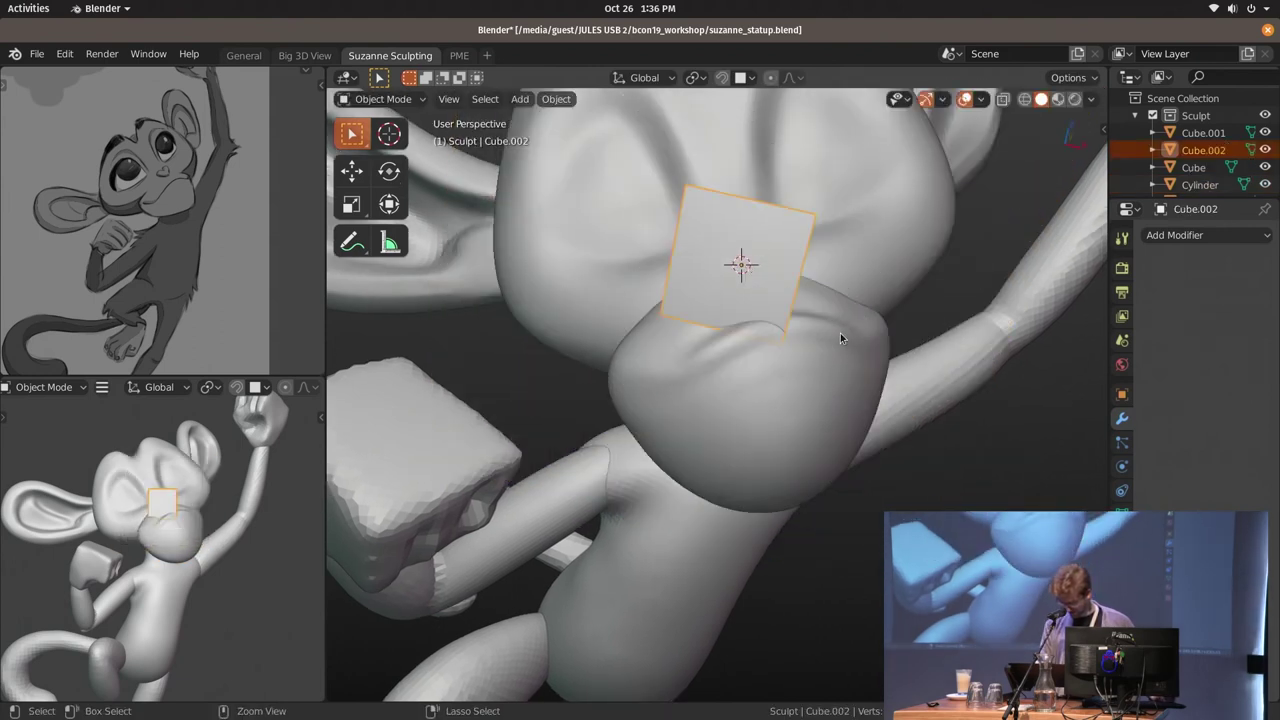
pyautogui.hotkey('ctrl', '3')
pyautogui.click(1173, 285)
pyautogui.scroll(2, 803, 336)
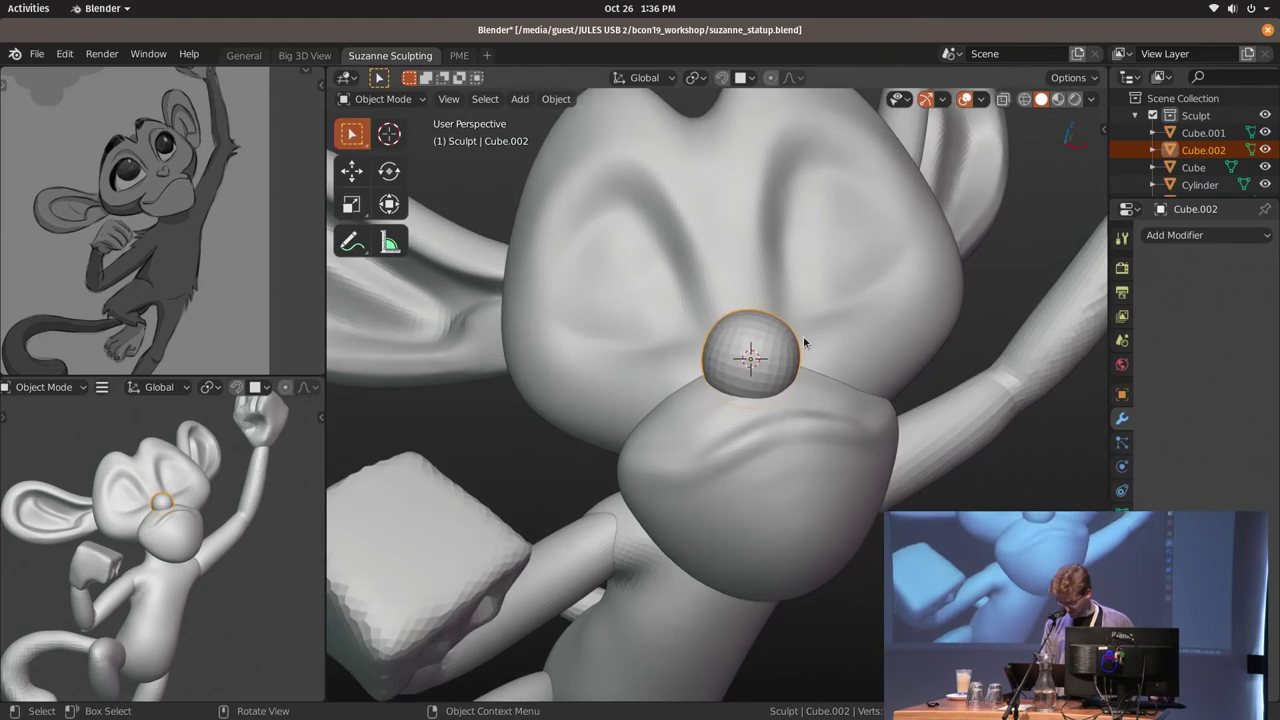
pyautogui.scroll(1, 840, 370)
pyautogui.press('s')
pyautogui.click(896, 350)
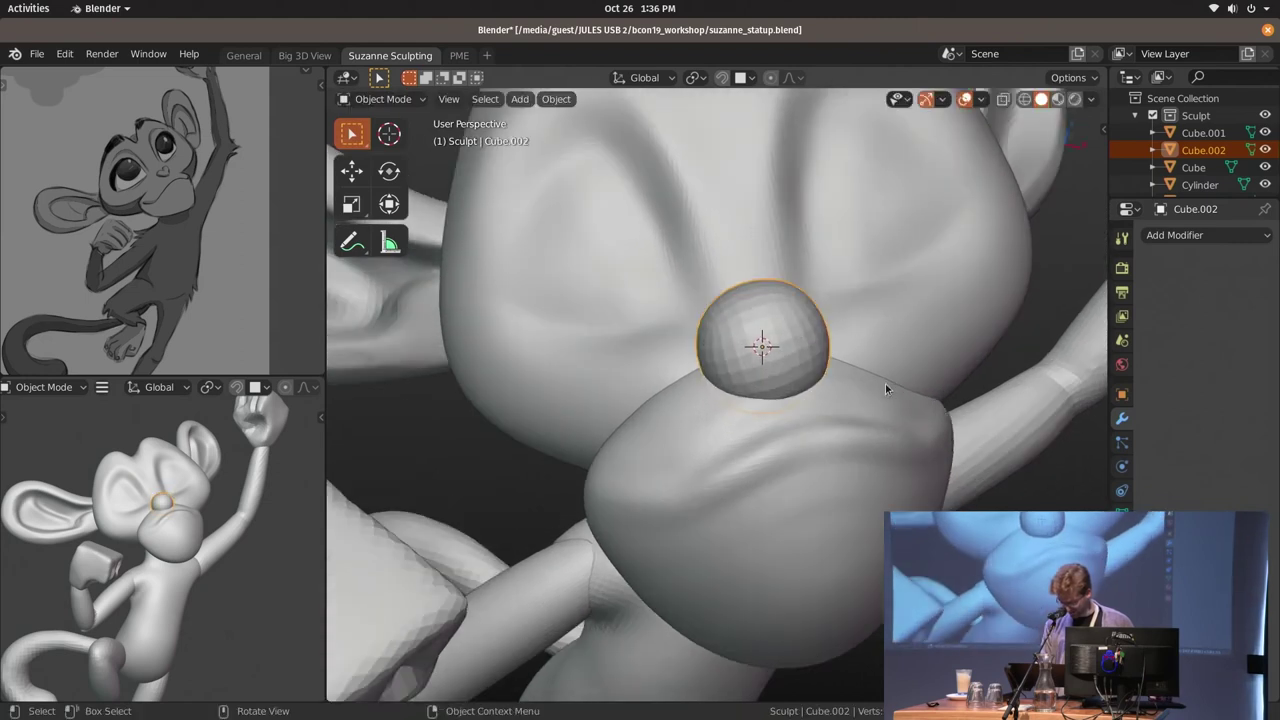
# Rotate the ball into position and apply its transforms
pyautogui.hotkey('ctrl', 'Tab')
pyautogui.click(848, 500)
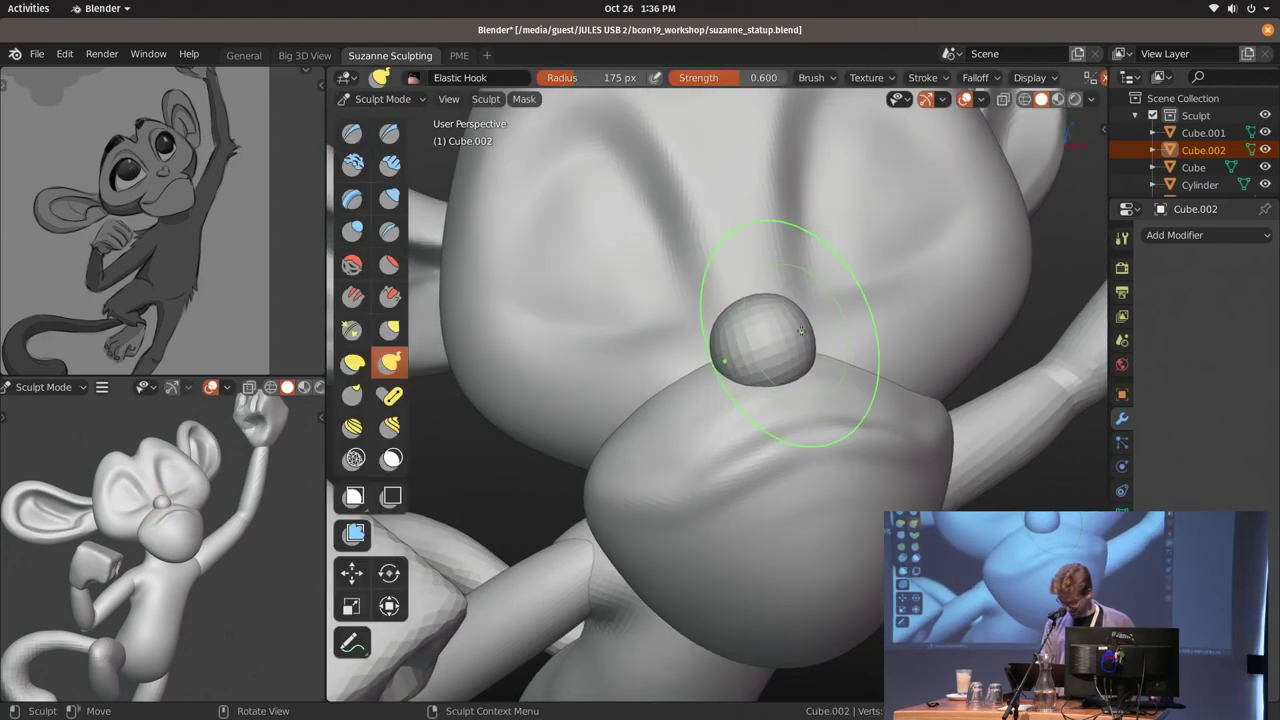
pyautogui.hotkey('ctrl', 'Tab')
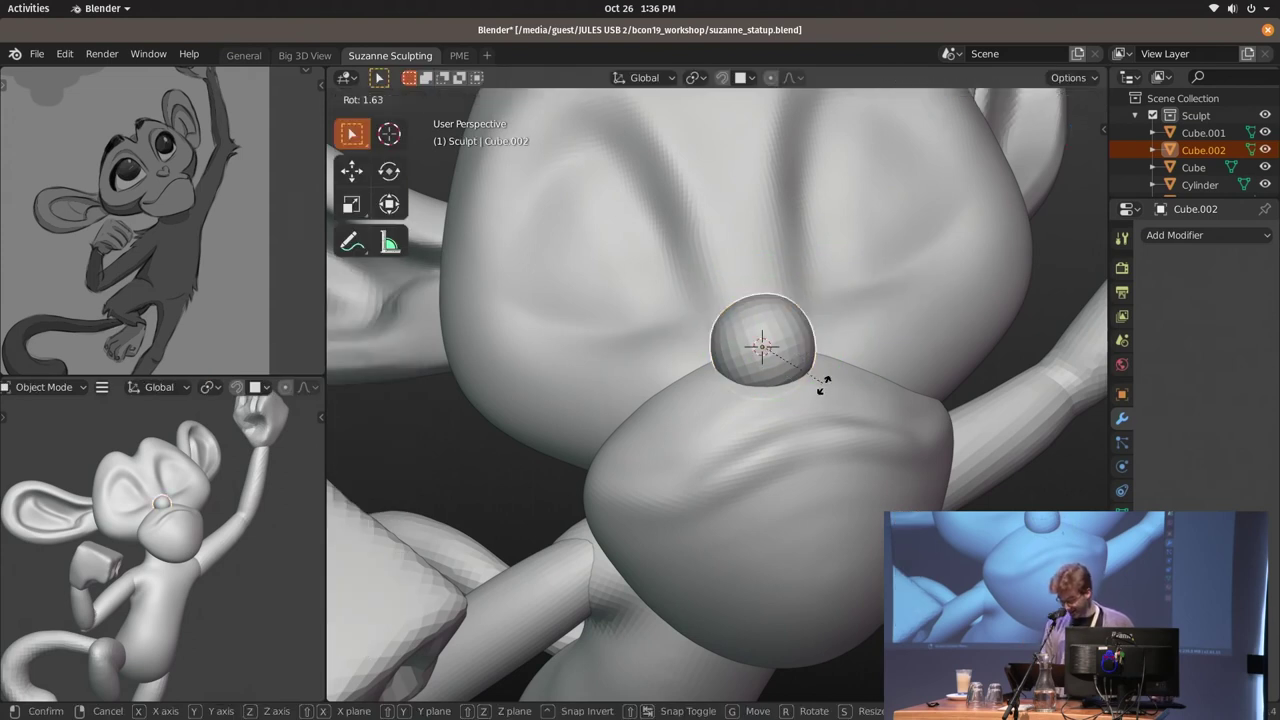
pyautogui.moveTo(794, 427)
pyautogui.mouseDown(button='middle')
pyautogui.moveTo(856, 381)
pyautogui.moveTo(868, 417)
pyautogui.moveTo(799, 360)
pyautogui.mouseUp(button='middle')
pyautogui.press('r')
pyautogui.click(882, 372)
pyautogui.hotkey('ctrl', 'a')
pyautogui.click(799, 366)
# Sculpt the ball into a heart-shaped nose with Elastic Hook
pyautogui.hotkey('ctrl', 'Tab')
pyautogui.click(768, 432)
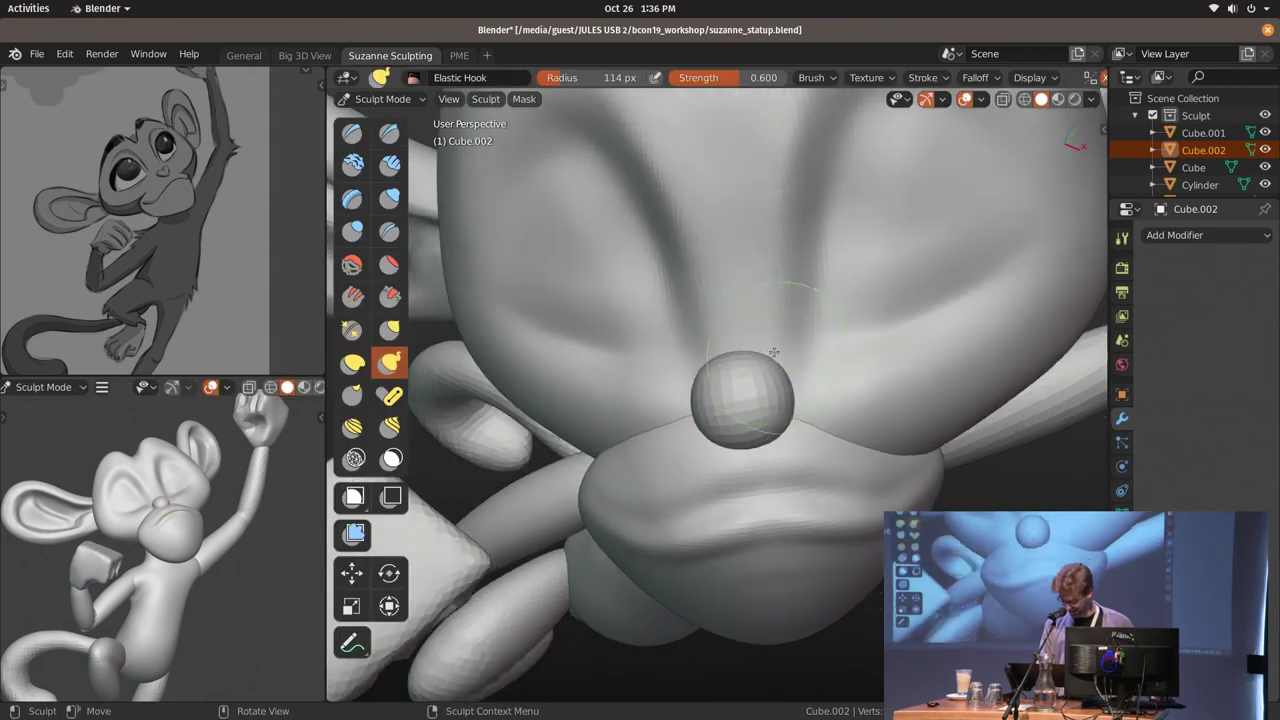
pyautogui.moveTo(756, 364)
pyautogui.mouseDown(button='middle')
pyautogui.moveTo(806, 373)
pyautogui.moveTo(790, 412)
pyautogui.mouseUp(button='middle')
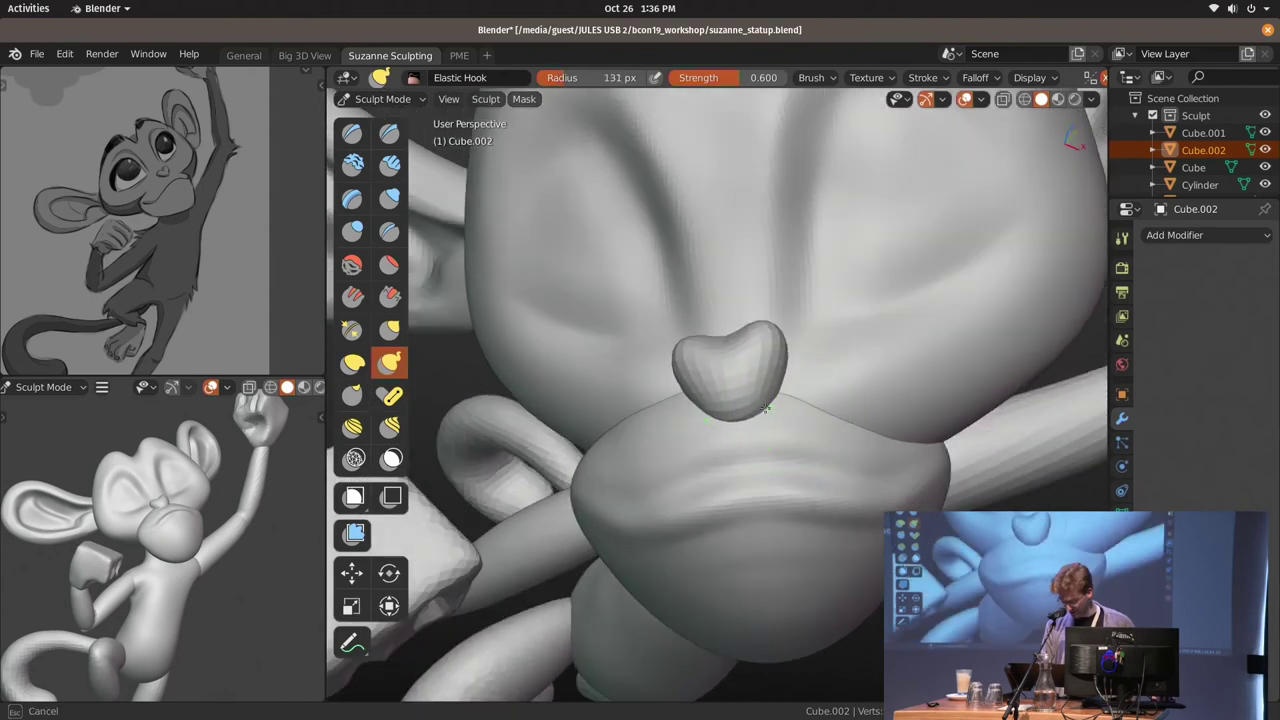
pyautogui.moveTo(771, 343); pyautogui.dragTo(766, 335, button='middle')
pyautogui.press('f')
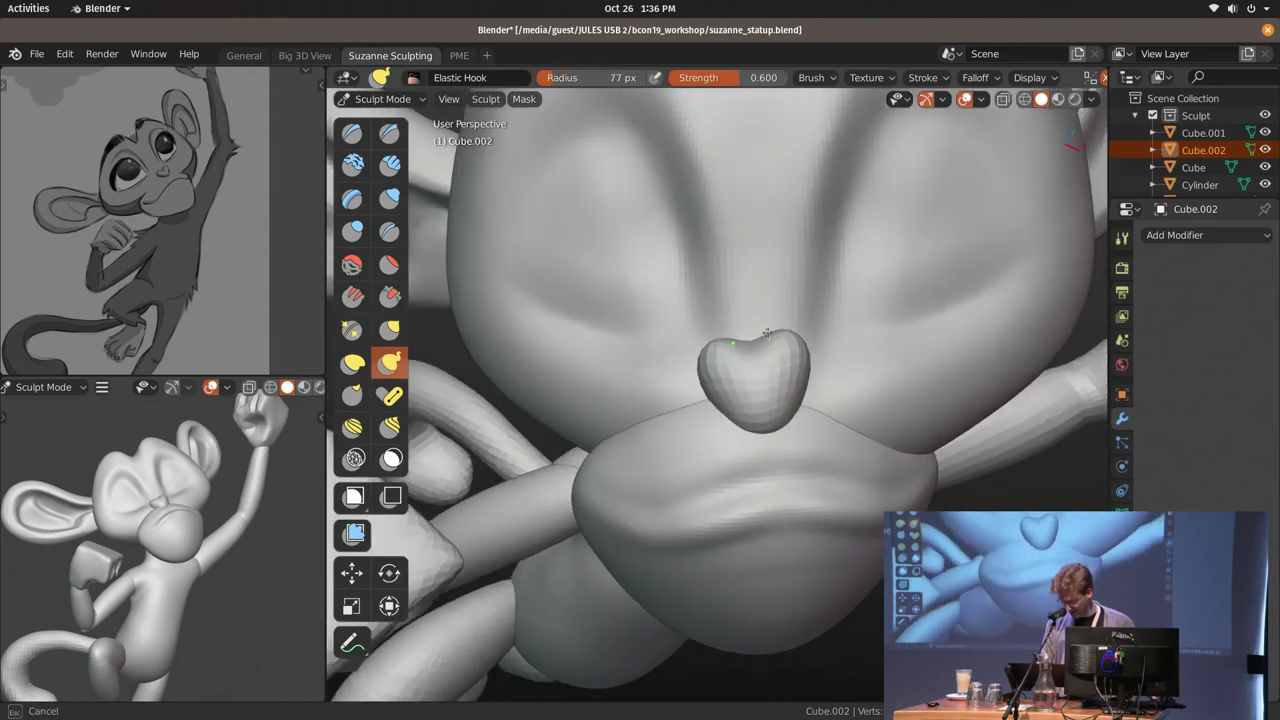
# Apply the nose's scale and go back to Sculpt Mode
pyautogui.hotkey('ctrl', 'Tab')
pyautogui.hotkey('ctrl', 'a')
pyautogui.click(822, 362)
pyautogui.hotkey('ctrl', 'Tab')
pyautogui.moveTo(822, 412); pyautogui.dragTo(835, 400, button='middle')
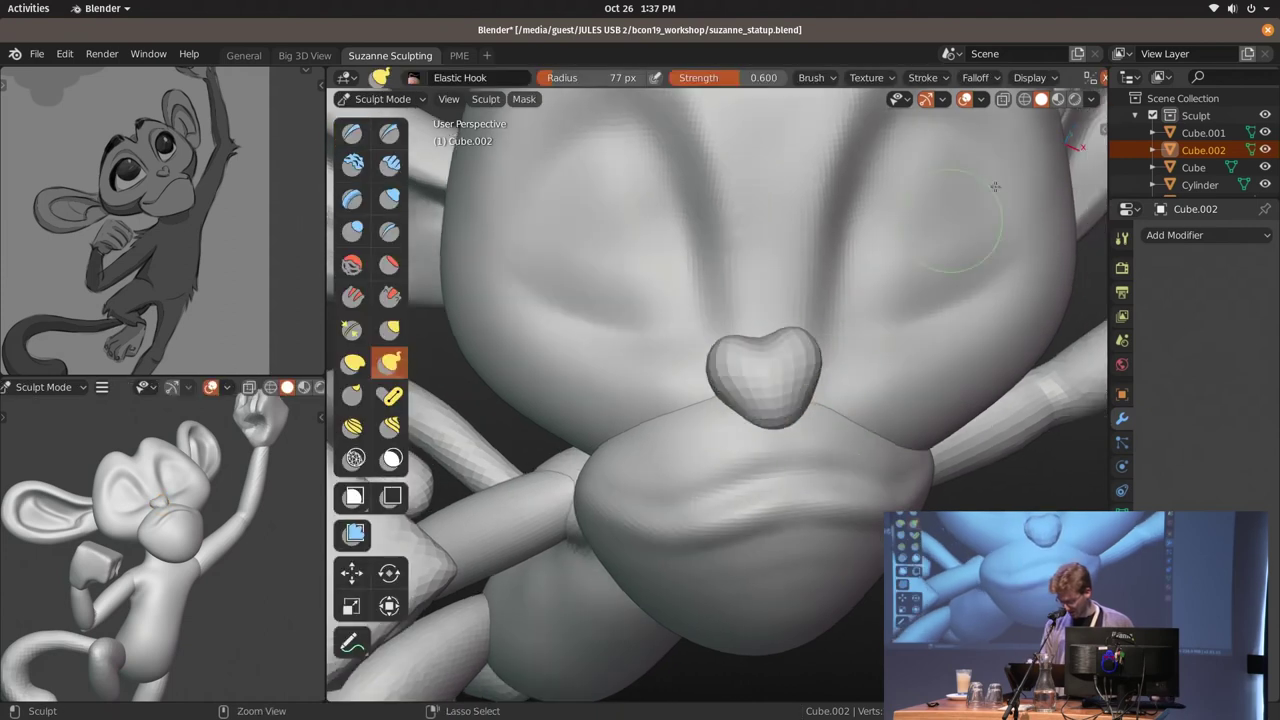
pyautogui.scroll(-3, 1048, 88)
# Voxel-remesh the nose at 0.03 m to smooth it, then return to Object Mode
pyautogui.click(1048, 78)
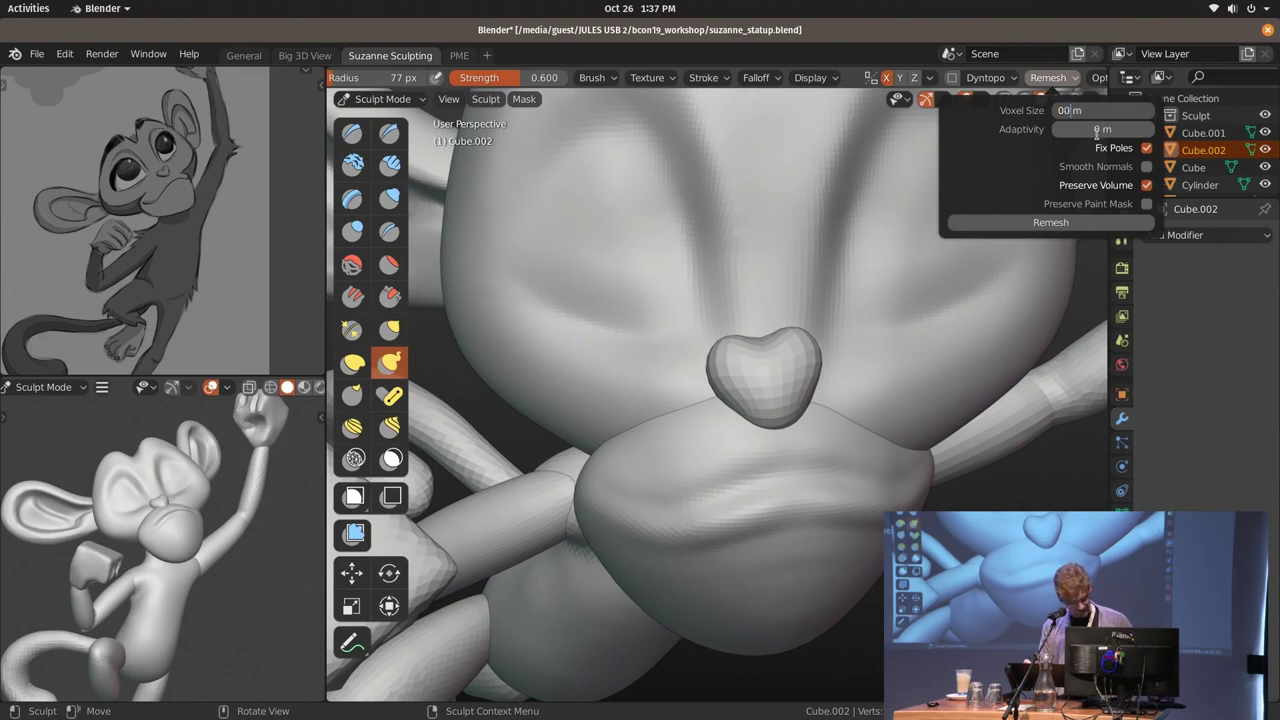
pyautogui.hotkey('ctrl', 'r')
pyautogui.click(1048, 78)
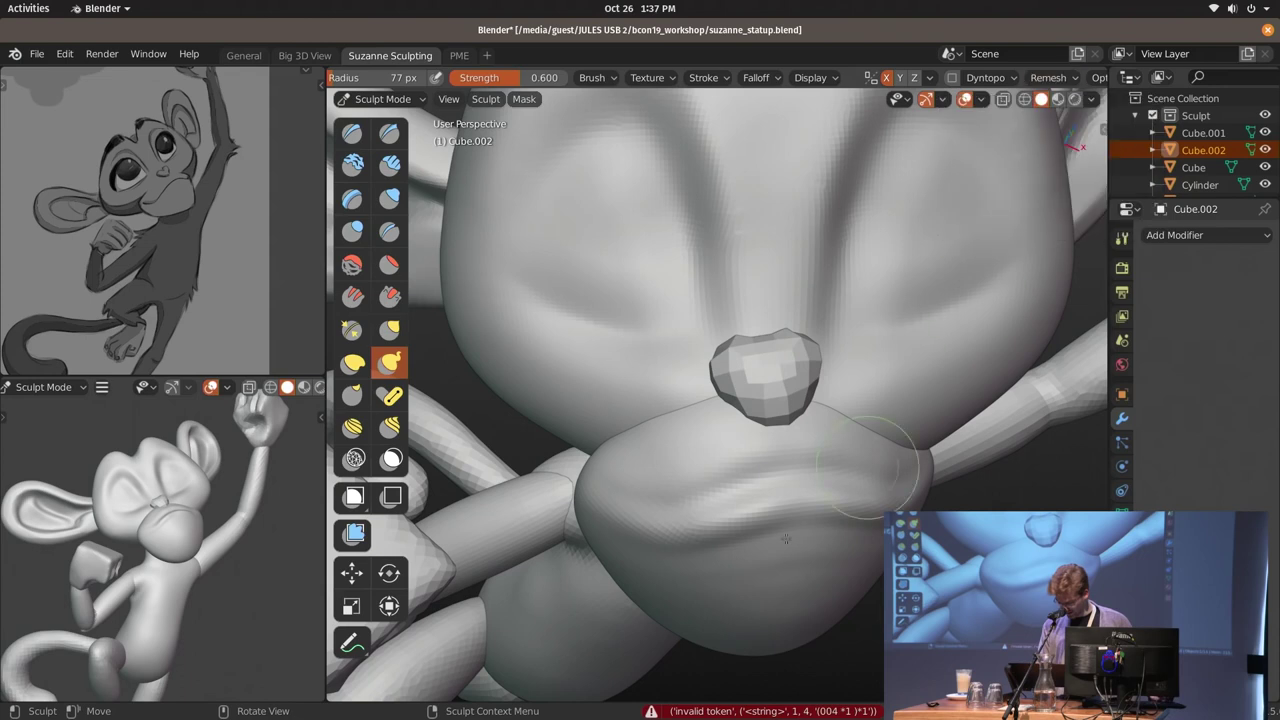
pyautogui.hotkey('ctrl', 'r')
pyautogui.click(1050, 78)
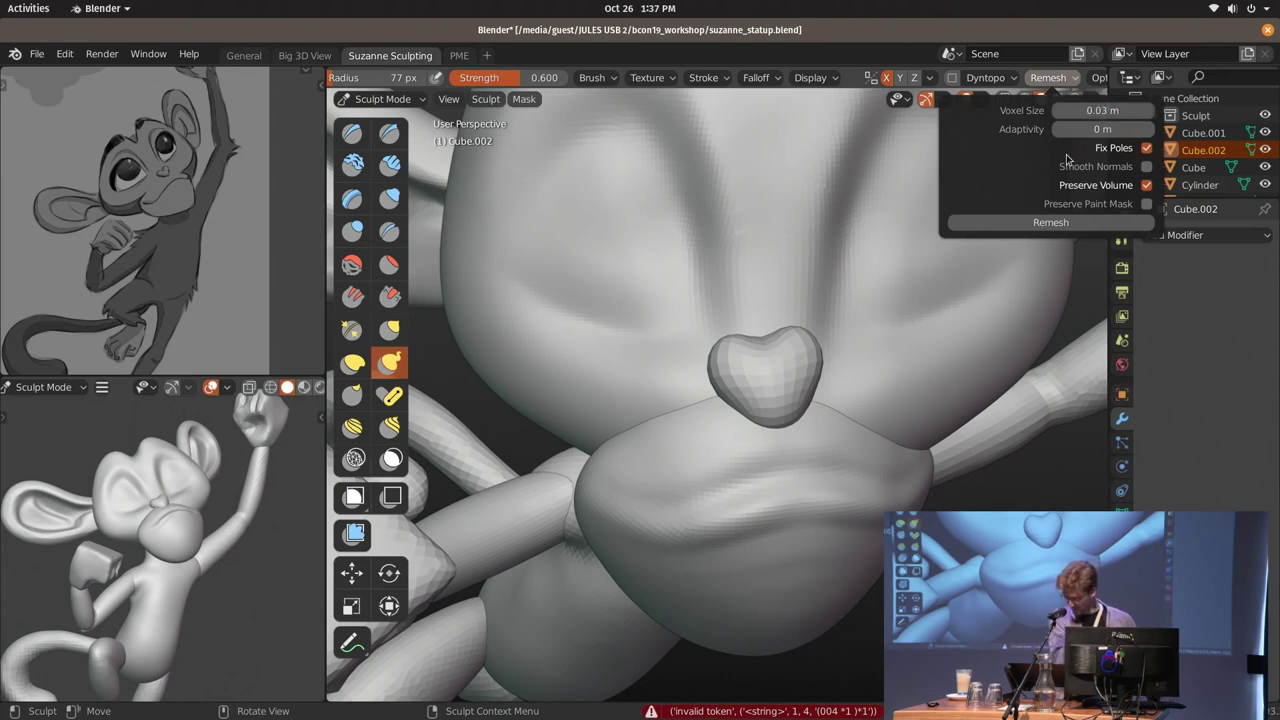
pyautogui.click(1050, 222)
pyautogui.moveTo(800, 425)
pyautogui.mouseDown(button='middle')
pyautogui.moveTo(783, 377)
pyautogui.moveTo(893, 350)
pyautogui.moveTo(873, 410)
pyautogui.moveTo(871, 387)
pyautogui.mouseUp(button='middle')
pyautogui.hotkey('ctrl', 'Tab')
# Nudge the nose, then rotate the nose, head and ears together around the median point
pyautogui.press('g')
pyautogui.click(855, 394)
pyautogui.press('.')
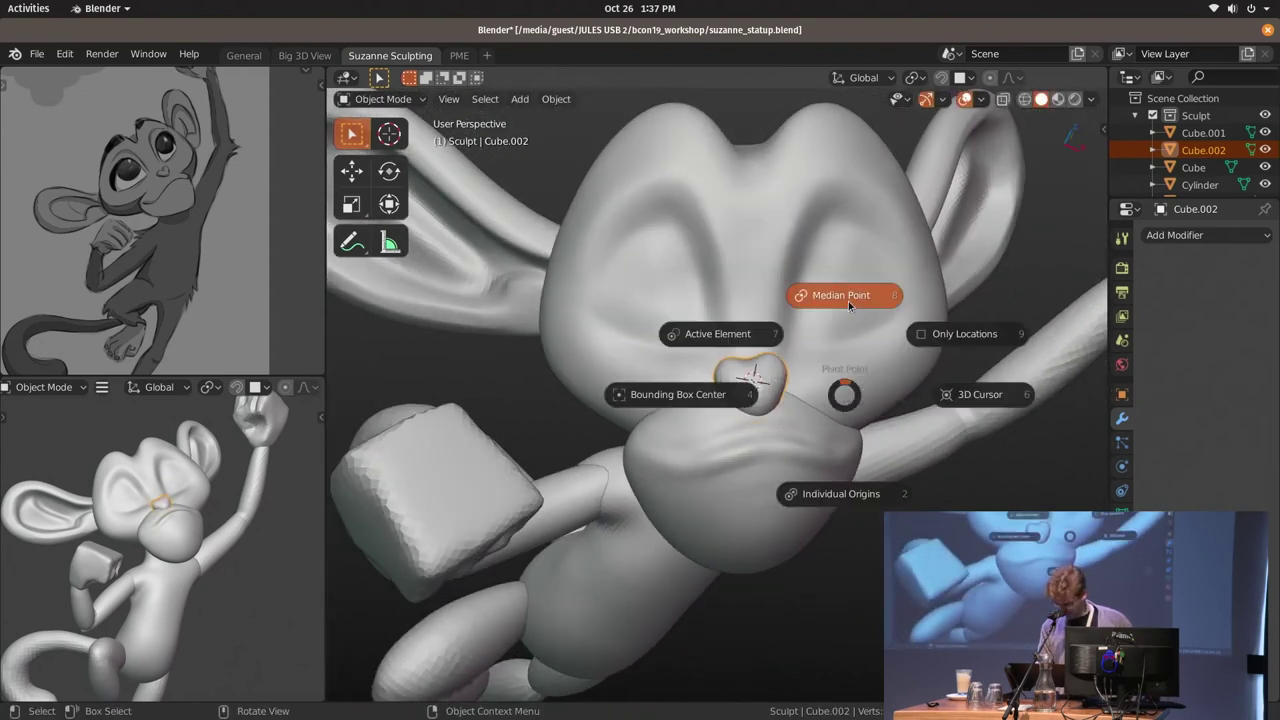
pyautogui.click(903, 340)
pyautogui.keyDown('shift'); pyautogui.click(781, 457); pyautogui.keyUp('shift')
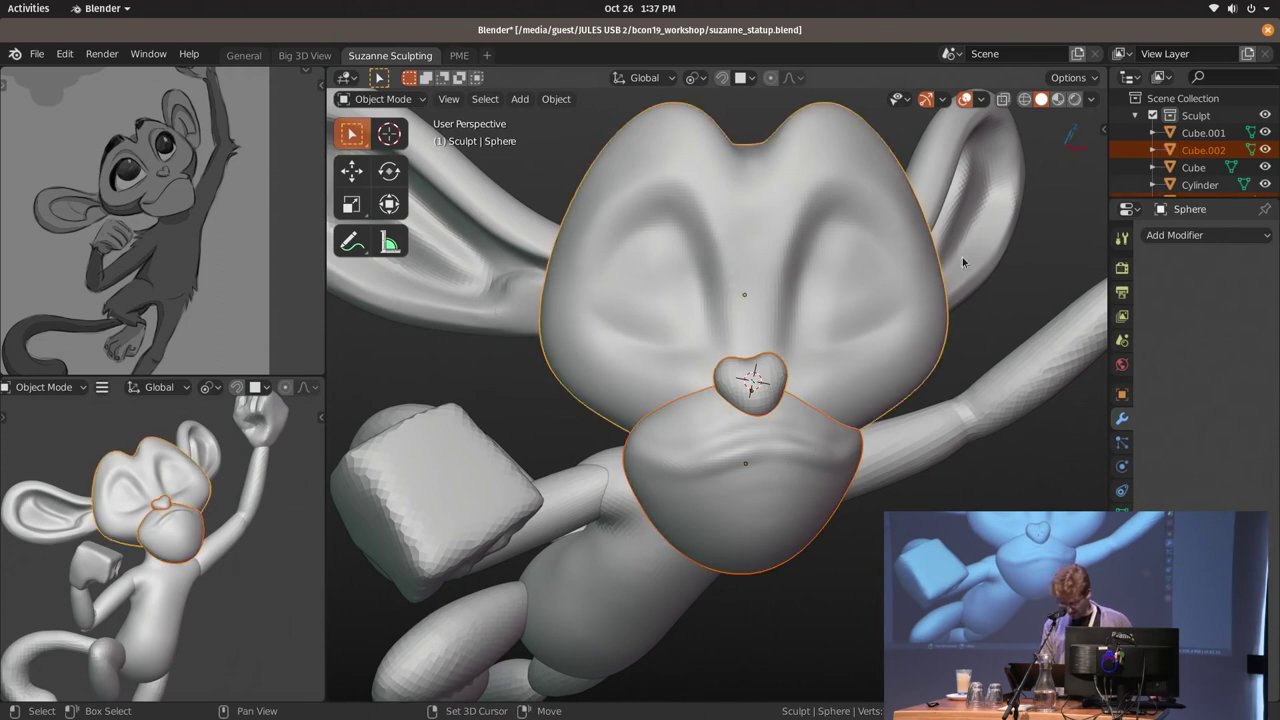
pyautogui.keyDown('shift'); pyautogui.click(494, 287); pyautogui.keyUp('shift')
pyautogui.press('r')
pyautogui.press('r')
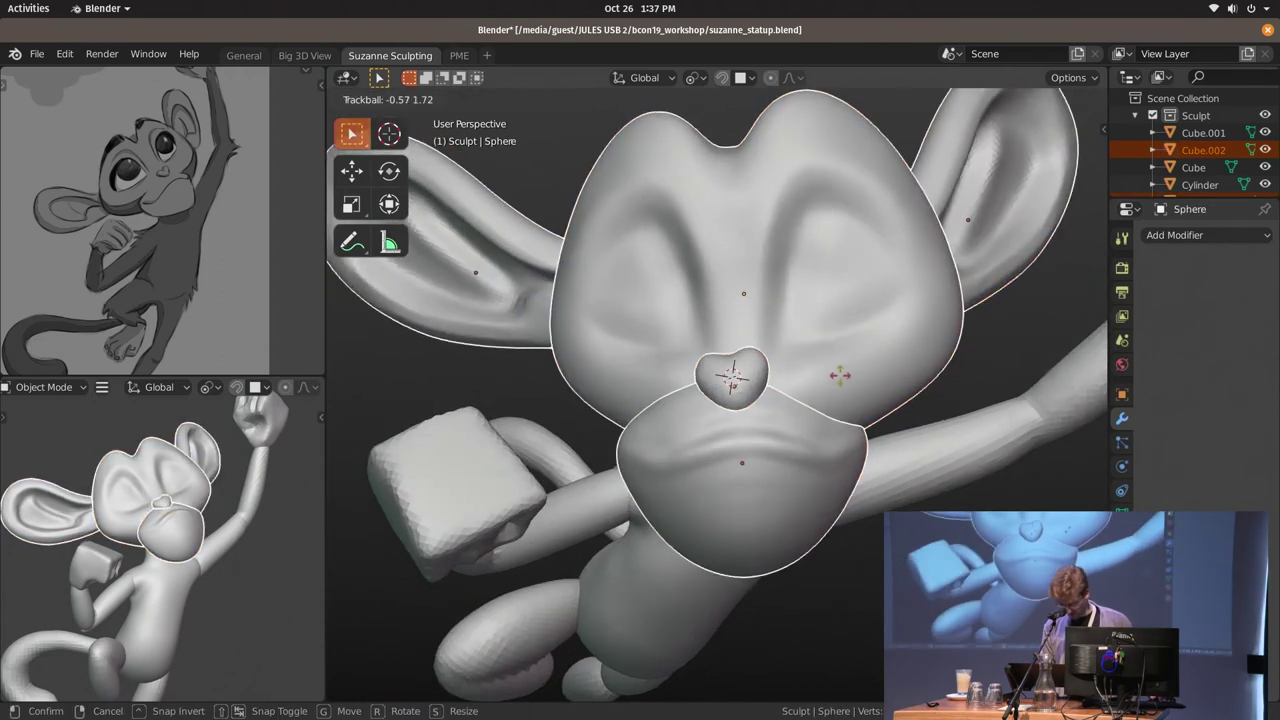
pyautogui.press('Escape')
pyautogui.press('r')
pyautogui.click(935, 403)
# Deselect everything and set the pivot point to Individual Origins
pyautogui.hotkey('alt', 'a')
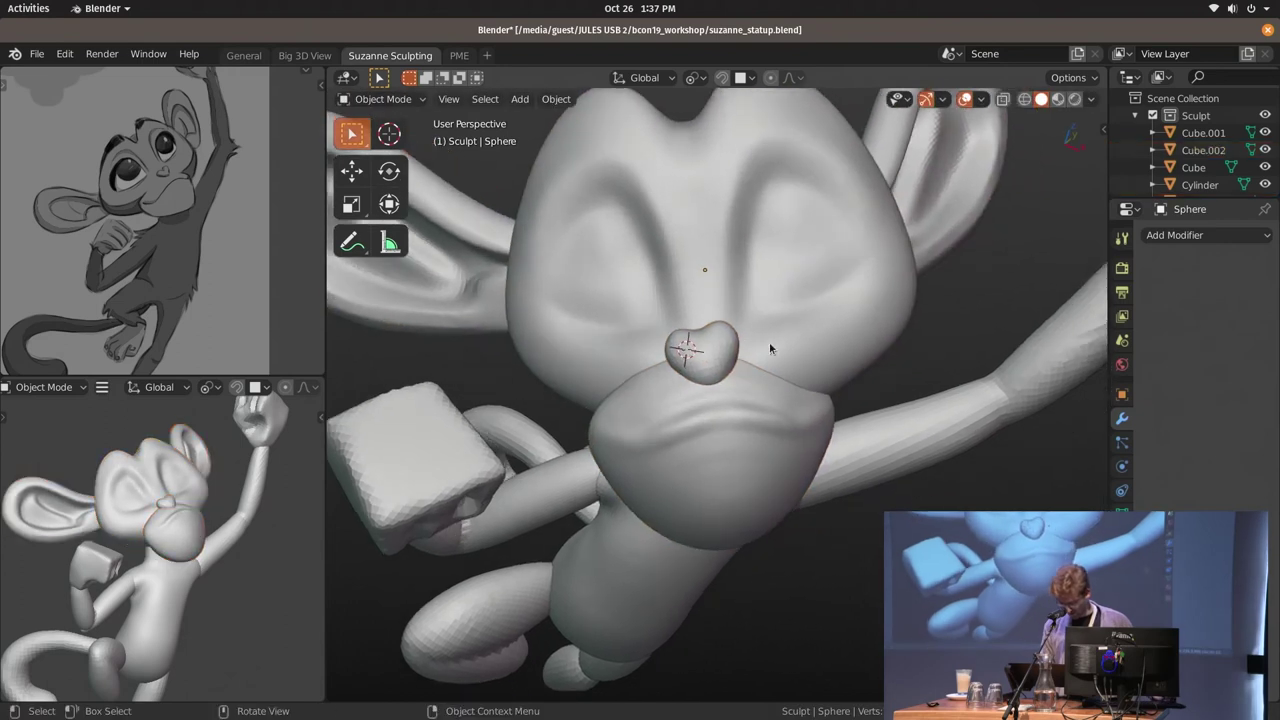
pyautogui.moveTo(840, 372); pyautogui.dragTo(935, 242, button='middle')
pyautogui.click(695, 77)
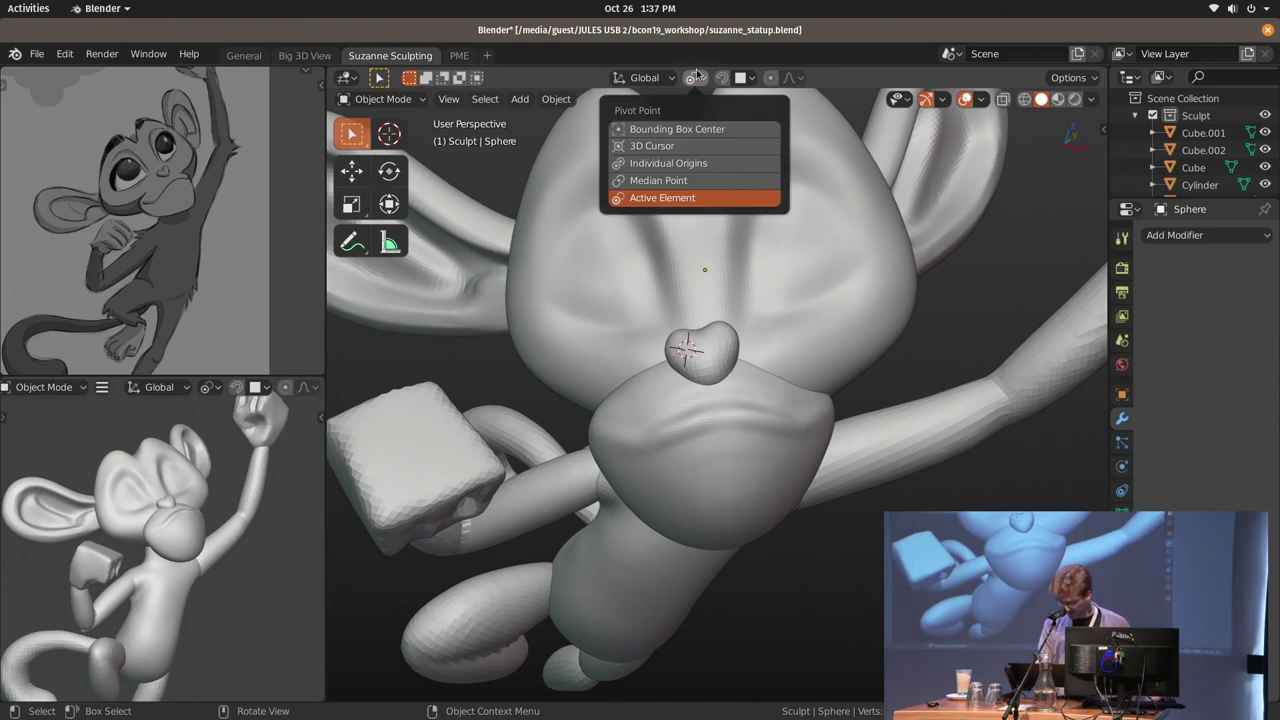
pyautogui.click(685, 163)
pyautogui.moveTo(690, 175)
pyautogui.mouseDown(button='middle')
pyautogui.moveTo(796, 345)
pyautogui.moveTo(784, 304)
pyautogui.moveTo(829, 320)
pyautogui.moveTo(850, 300)
pyautogui.moveTo(880, 304)
pyautogui.mouseUp(button='middle')
pyautogui.press('.')
# Sculpt the monkey head, stretching its side outward with a 231 px, then 222 px brush
pyautogui.click(784, 304)
pyautogui.hotkey('ctrl', 'Tab')
pyautogui.press('f')
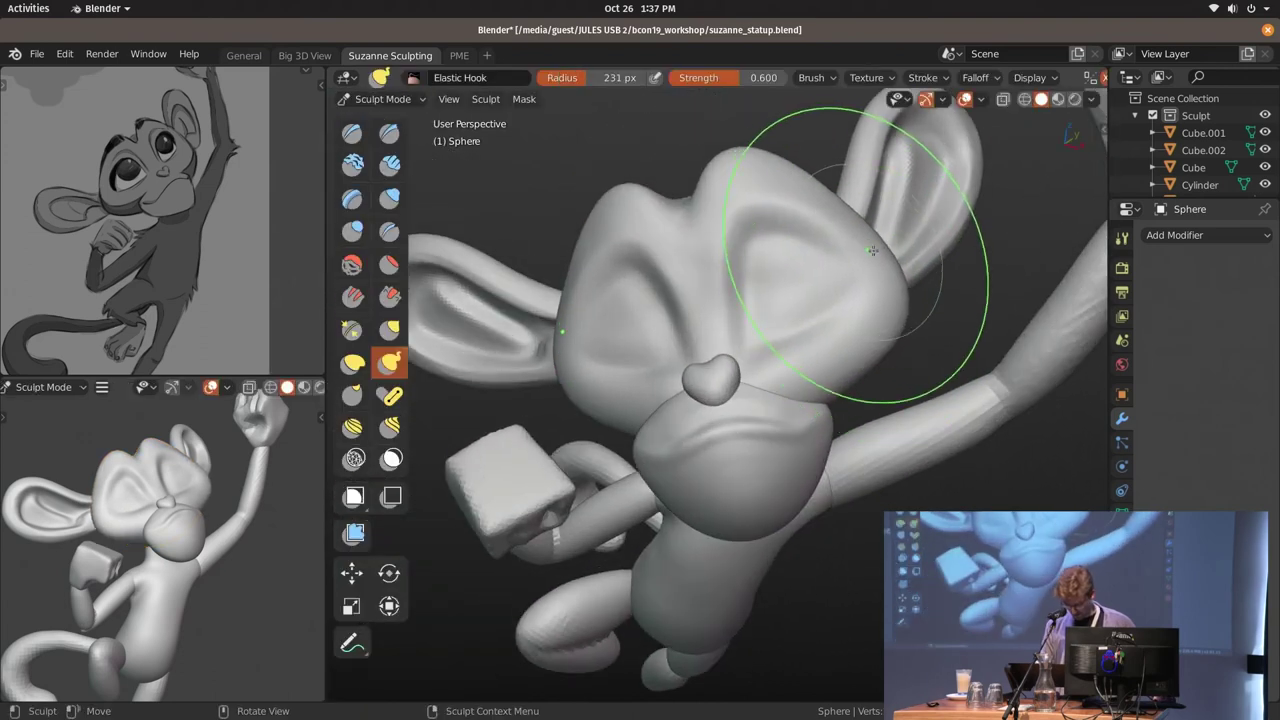
pyautogui.click(785, 300)
pyautogui.moveTo(785, 300); pyautogui.dragTo(663, 320)
pyautogui.scroll(2, 887, 320)
pyautogui.scroll(2, 887, 320)
pyautogui.press('f')
pyautogui.moveTo(899, 278); pyautogui.dragTo(845, 300, button='middle')
pyautogui.press('f')
pyautogui.click(829, 314)
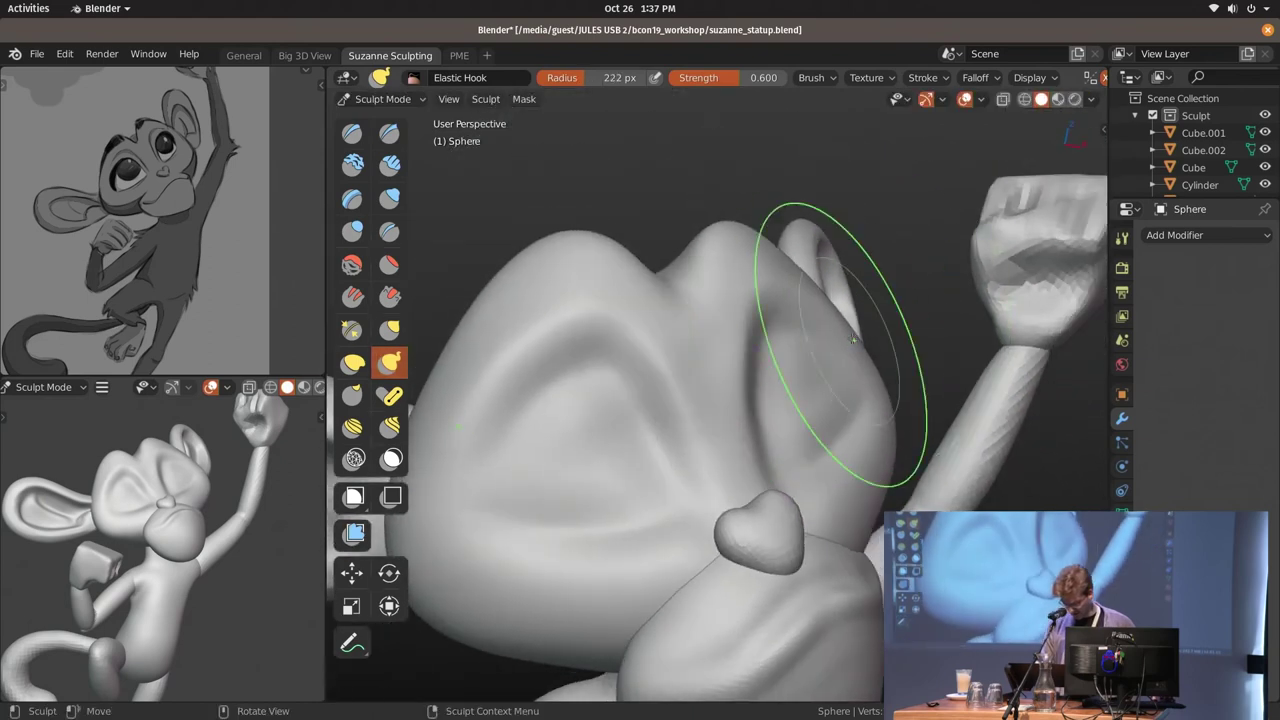
pyautogui.moveTo(614, 343); pyautogui.dragTo(829, 406, button='middle')
# Return to Object Mode and move the nose (Cube.002) to a new position
pyautogui.hotkey('ctrl', 'Tab')
pyautogui.click(697, 406)
pyautogui.moveTo(697, 406)
pyautogui.mouseDown(button='middle')
pyautogui.moveTo(897, 419)
pyautogui.moveTo(868, 475)
pyautogui.moveTo(878, 433)
pyautogui.moveTo(741, 418)
pyautogui.mouseUp(button='middle')
pyautogui.press('s')
pyautogui.press('Escape')
pyautogui.hotkey('ctrl', 'Tab')
pyautogui.click(741, 418)
pyautogui.press('s')
pyautogui.press('Escape')
pyautogui.press('g')
pyautogui.click(809, 441)
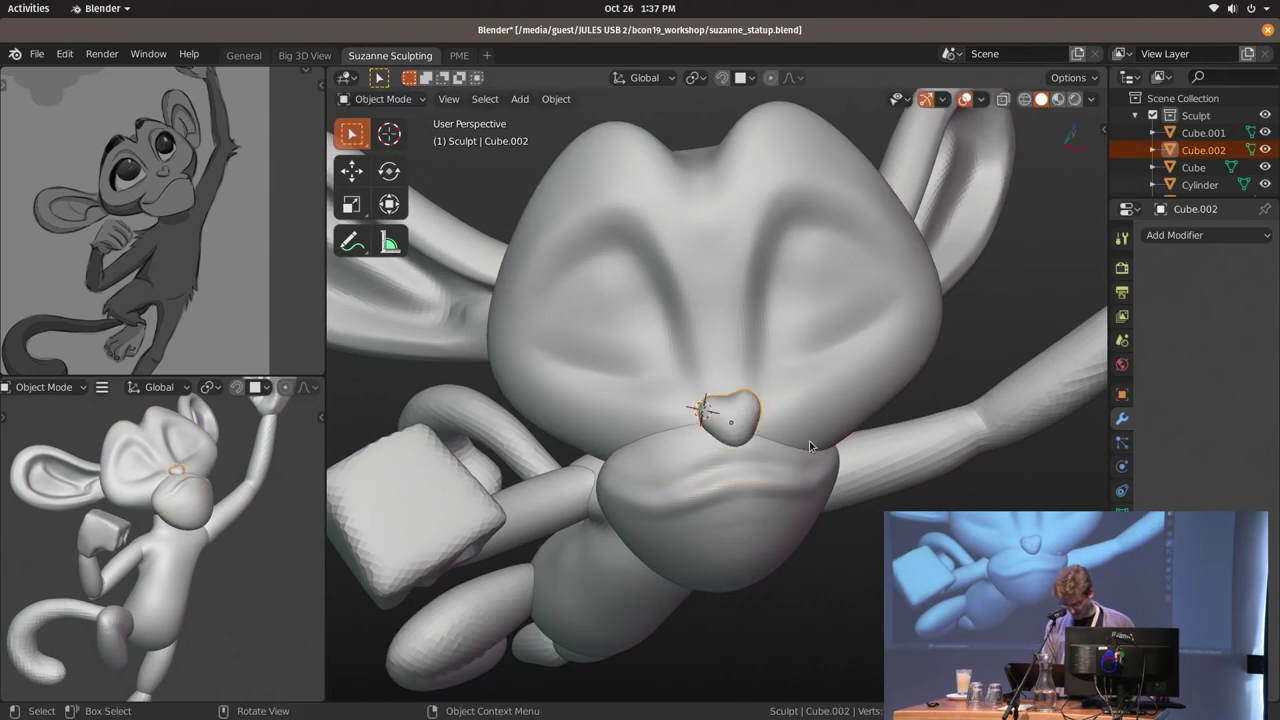
# From a side view, push the nose deeper against the muzzle and select the blocky Cube.001
pyautogui.moveTo(810, 425)
pyautogui.mouseDown(button='middle')
pyautogui.moveTo(879, 447)
pyautogui.moveTo(715, 438)
pyautogui.moveTo(850, 408)
pyautogui.moveTo(827, 416)
pyautogui.moveTo(1018, 450)
pyautogui.moveTo(859, 370)
pyautogui.moveTo(861, 318)
pyautogui.moveTo(500, 542)
pyautogui.mouseUp(button='middle')
pyautogui.press('g')
pyautogui.click(859, 477)
pyautogui.click(856, 480)
pyautogui.click(857, 368)
# Hide the blocky hand piece and the arm object, then select the rounded chin piece
pyautogui.press('h')
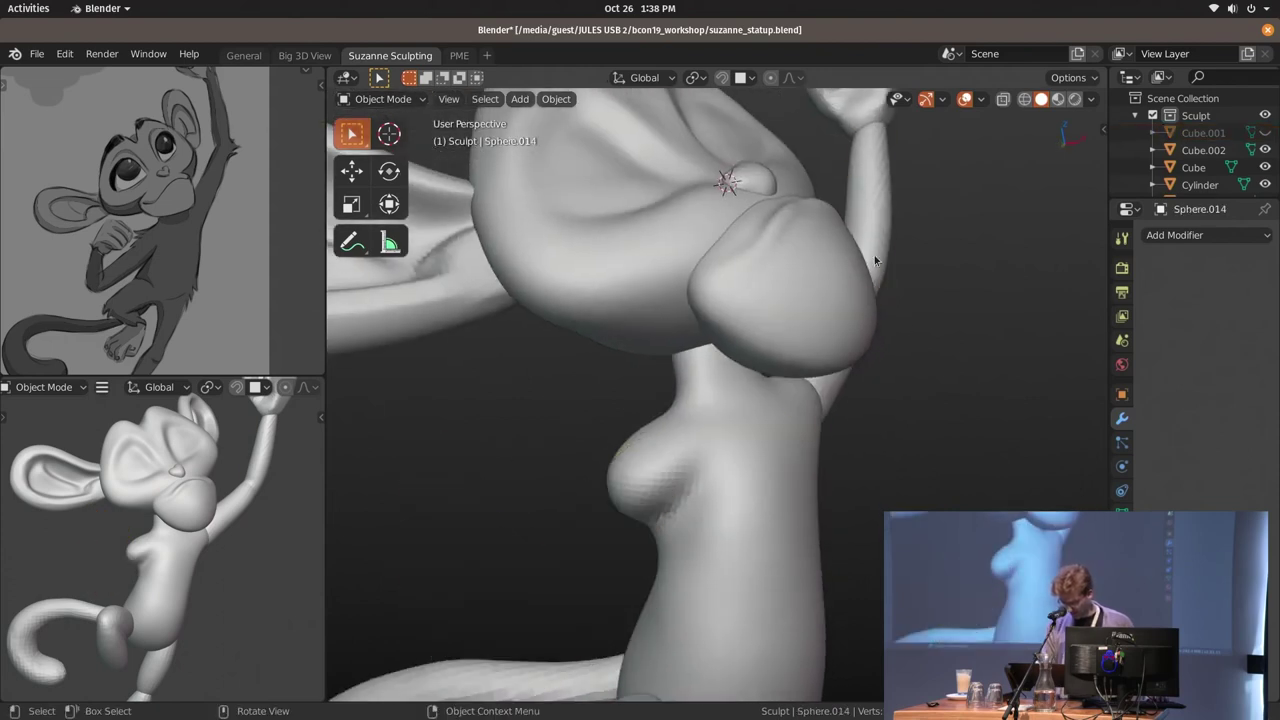
pyautogui.press('h')
pyautogui.click(856, 108)
pyautogui.click(832, 324)
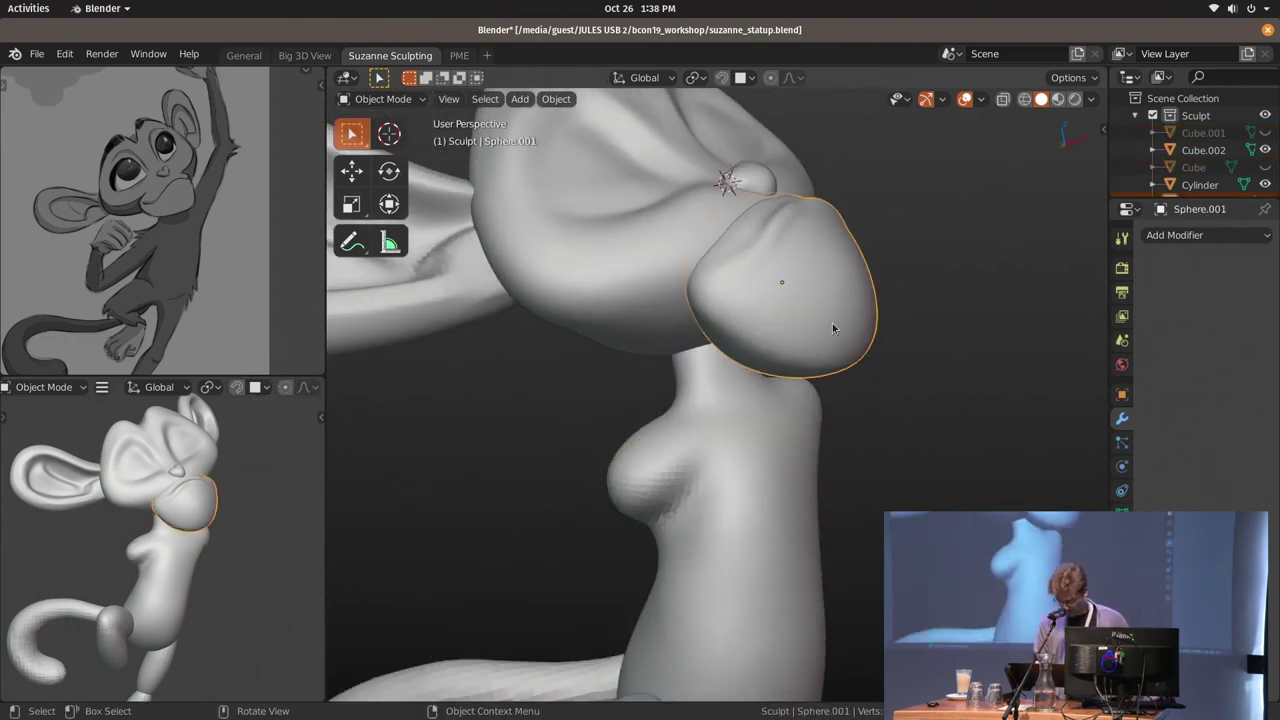
pyautogui.moveTo(832, 369)
pyautogui.mouseDown(button='middle')
pyautogui.moveTo(792, 329)
pyautogui.moveTo(795, 305)
pyautogui.moveTo(693, 449)
pyautogui.mouseUp(button='middle')
# Enter Sculpt Mode on the chin, then switch to sculpting the monkey head
pyautogui.hotkey('ctrl', 'Tab')
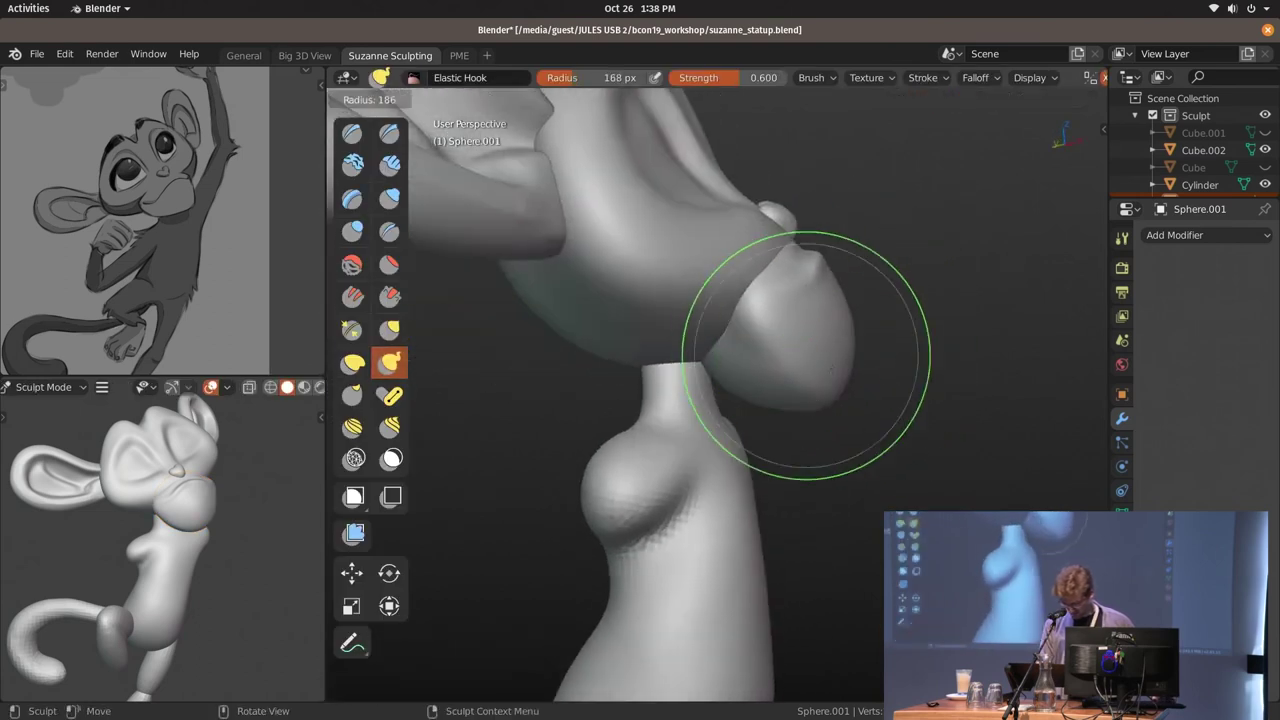
pyautogui.hotkey('ctrl', 'Tab')
pyautogui.click(654, 387)
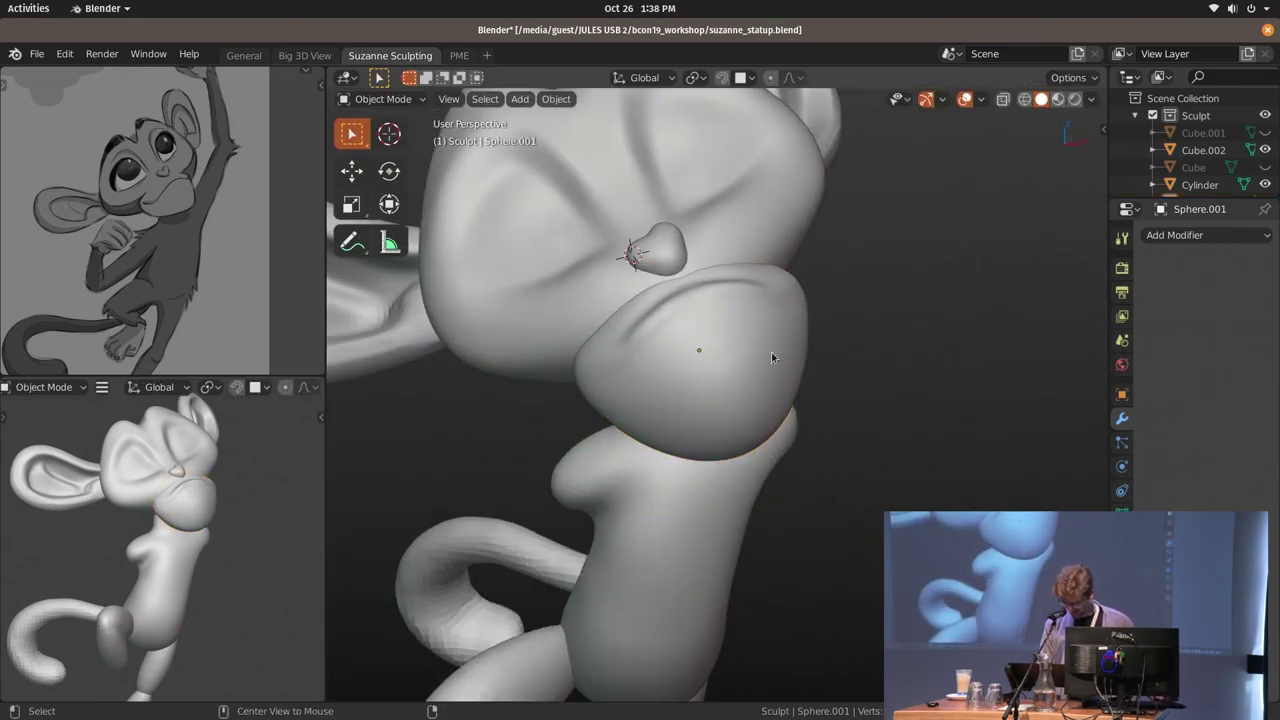
pyautogui.moveTo(771, 352); pyautogui.dragTo(784, 349, button='middle')
pyautogui.click(797, 378)
pyautogui.hotkey('ctrl', 'Tab')
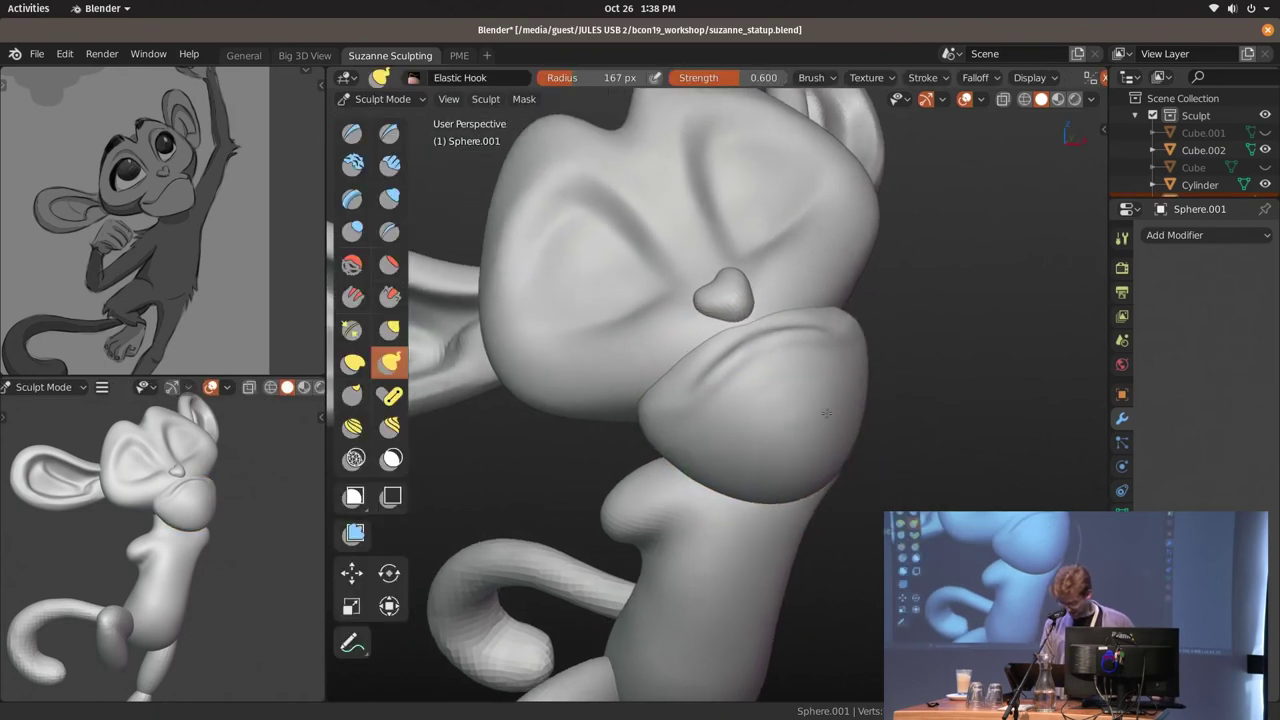
pyautogui.scroll(3, 805, 355)
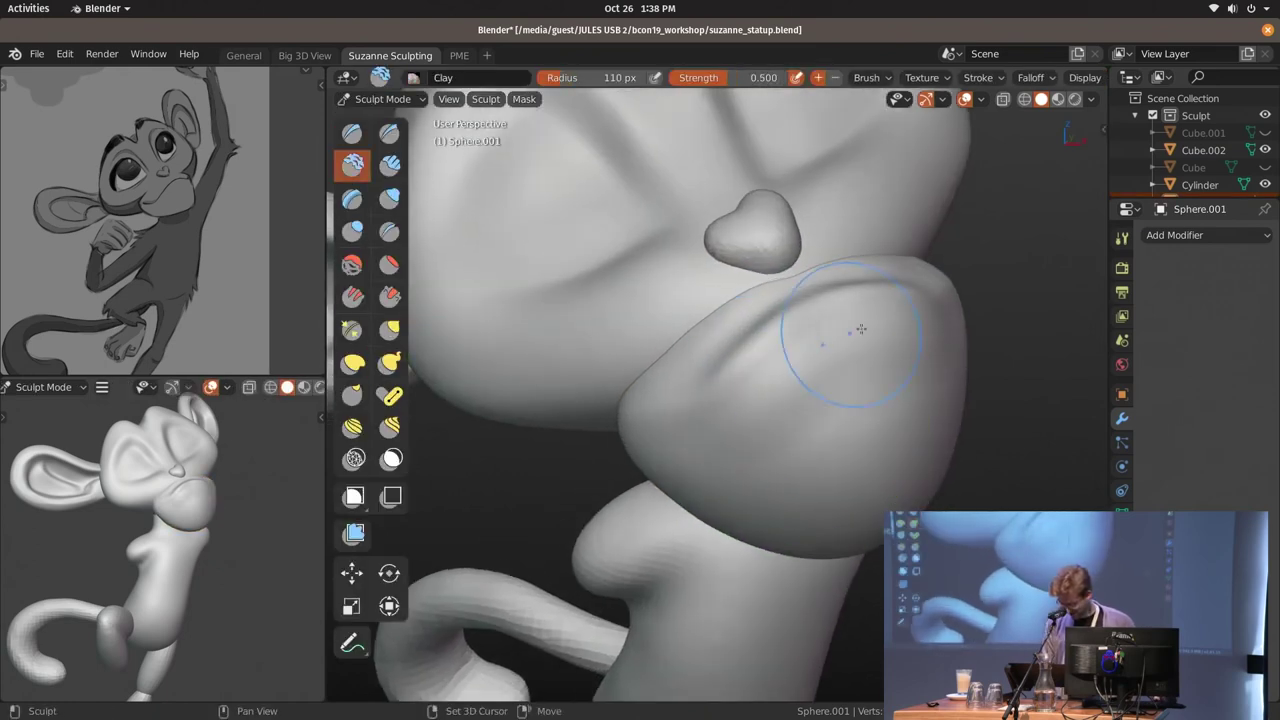
pyautogui.moveTo(818, 375); pyautogui.dragTo(837, 402, button='middle')
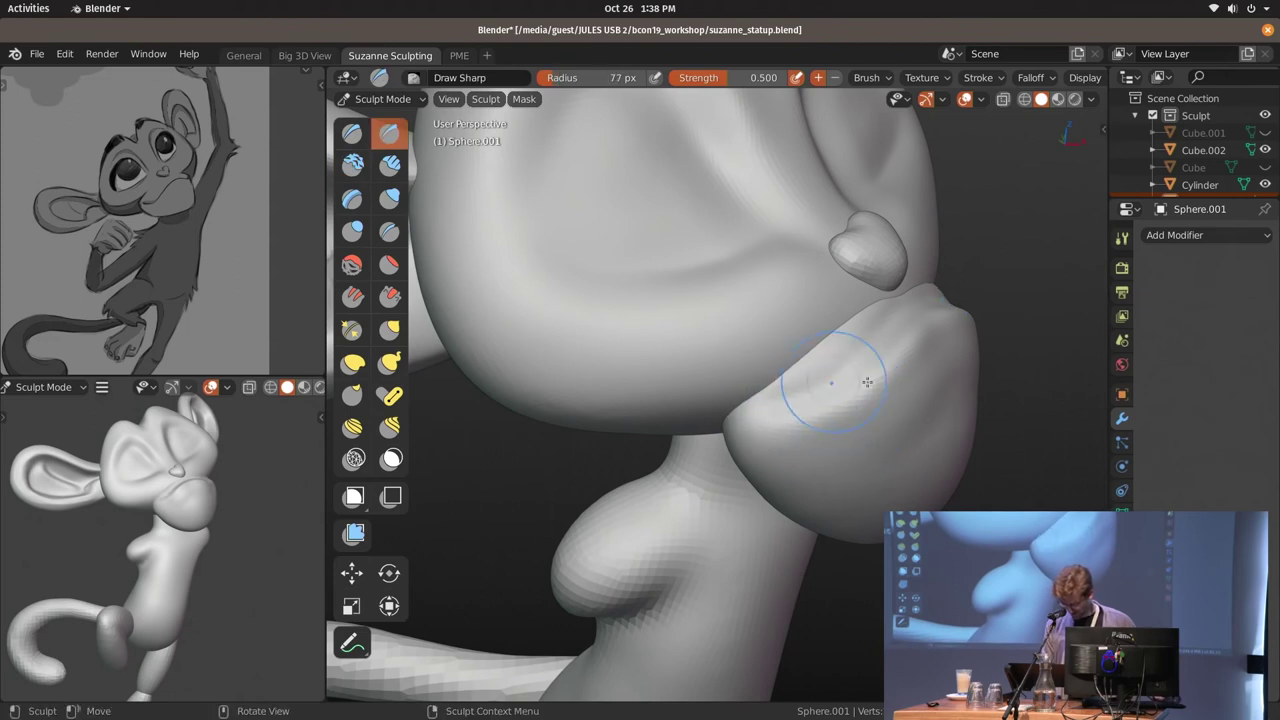
# Return to Object Mode and re-enter Sculpt Mode with the head as the sculpt target
pyautogui.hotkey('ctrl', 'Tab')
pyautogui.moveTo(779, 414)
pyautogui.mouseDown(button='middle')
pyautogui.moveTo(650, 380)
pyautogui.moveTo(700, 371)
pyautogui.mouseUp(button='middle')
pyautogui.hotkey('ctrl', 'Tab')
pyautogui.hotkey('ctrl', 'Tab')
pyautogui.click(625, 378)
pyautogui.keyDown('shift'); pyautogui.click(665, 350); pyautogui.keyUp('shift')
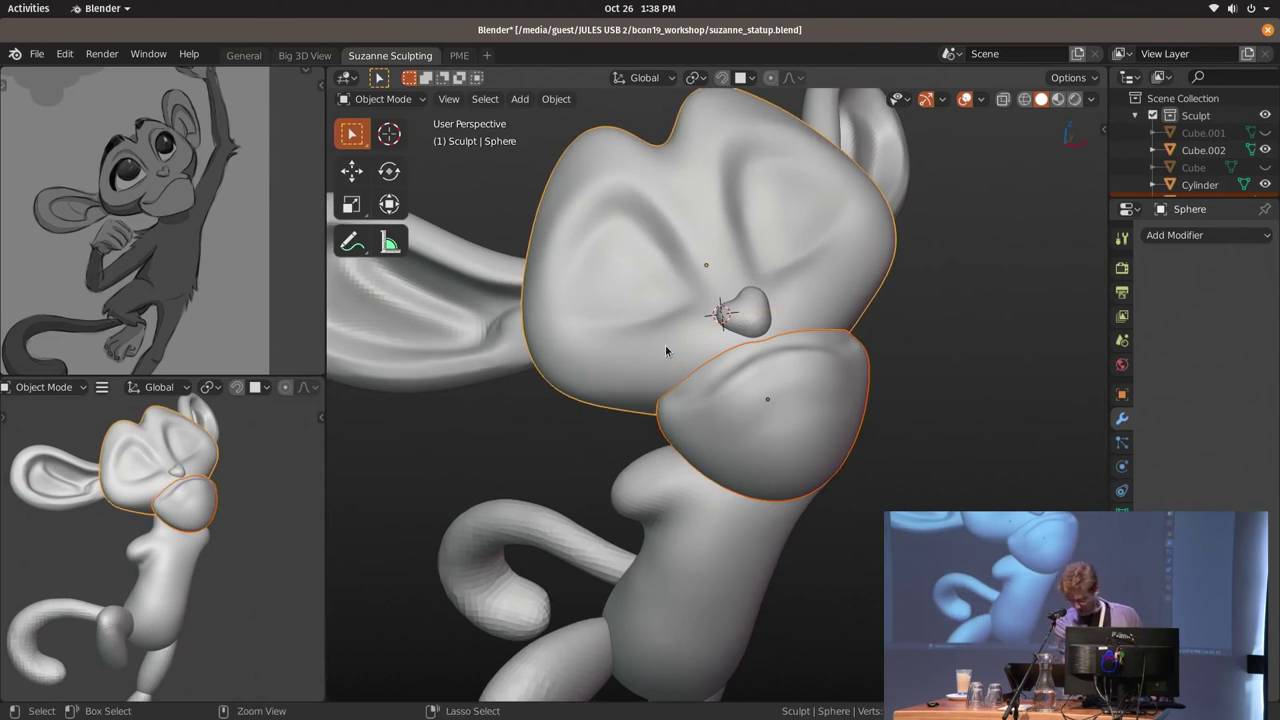
pyautogui.hotkey('ctrl', 'Tab')
pyautogui.click(808, 348)
pyautogui.scroll(2, 808, 348)
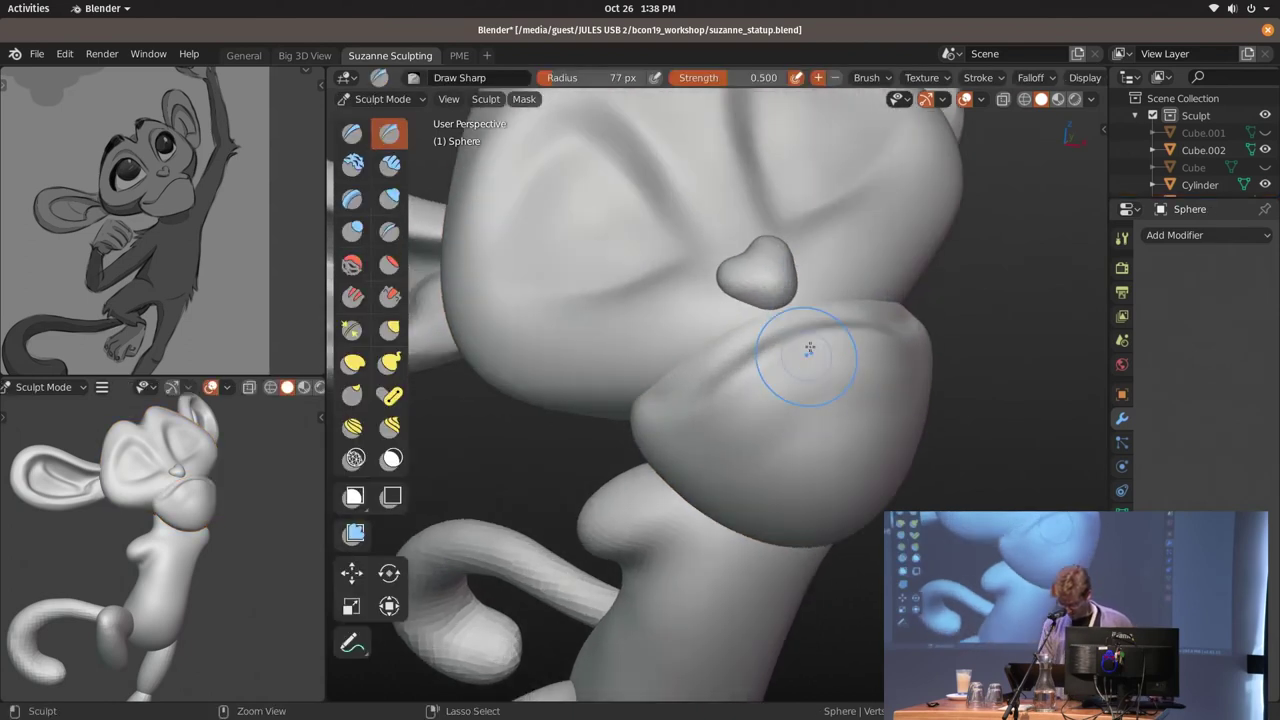
pyautogui.moveTo(797, 468)
pyautogui.mouseDown(button='middle')
pyautogui.moveTo(839, 332)
pyautogui.moveTo(757, 330)
pyautogui.mouseUp(button='middle')
# Shrink the brush to 51 px, then switch to Elastic Hook at 123 px
pyautogui.press('f')
pyautogui.click(714, 337)
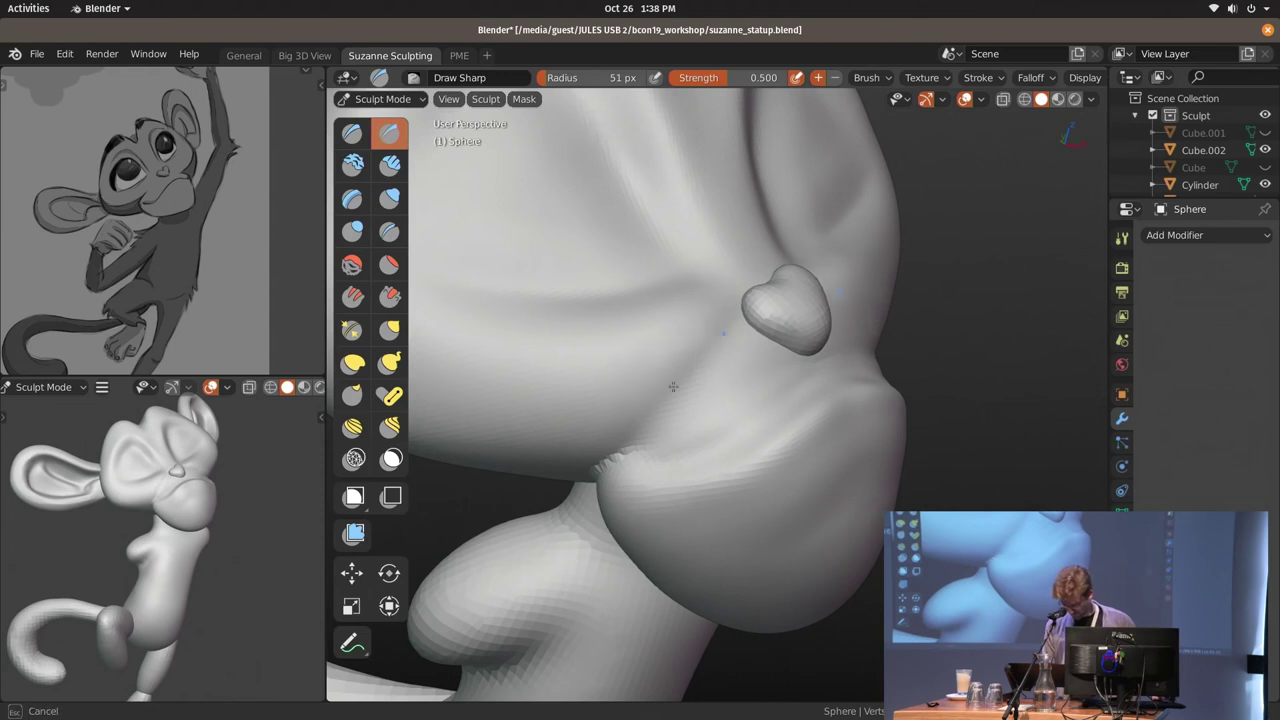
pyautogui.moveTo(687, 433)
pyautogui.mouseDown(button='middle')
pyautogui.moveTo(663, 334)
pyautogui.moveTo(586, 414)
pyautogui.mouseUp(button='middle')
pyautogui.press('k')
pyautogui.press('f')
pyautogui.click(894, 323)
pyautogui.moveTo(894, 323)
pyautogui.mouseDown(button='middle')
pyautogui.moveTo(722, 396)
pyautogui.moveTo(707, 430)
pyautogui.moveTo(665, 428)
pyautogui.moveTo(607, 382)
pyautogui.moveTo(590, 335)
pyautogui.moveTo(626, 387)
pyautogui.moveTo(600, 340)
pyautogui.moveTo(629, 355)
pyautogui.moveTo(657, 400)
pyautogui.moveTo(700, 371)
pyautogui.moveTo(700, 386)
pyautogui.moveTo(736, 407)
pyautogui.moveTo(772, 340)
pyautogui.moveTo(651, 400)
pyautogui.moveTo(700, 380)
pyautogui.moveTo(706, 263)
pyautogui.moveTo(626, 460)
pyautogui.moveTo(808, 414)
pyautogui.mouseUp(button='middle')
# Reshape the muzzle with Elastic Hook, adjusting the brush to 120 px then 190 px
pyautogui.press('f')
pyautogui.click(700, 400)
pyautogui.press('f')
pyautogui.click(674, 354)
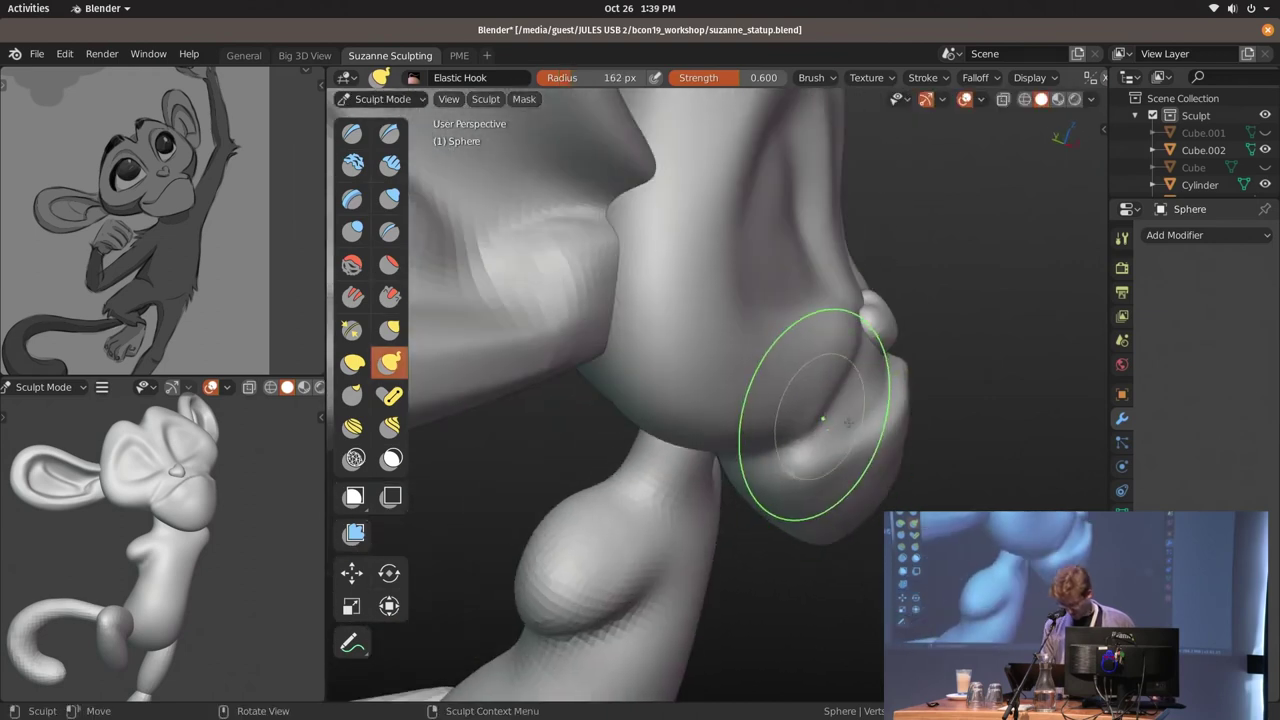
pyautogui.press('f')
pyautogui.click(882, 435)
pyautogui.moveTo(882, 435); pyautogui.dragTo(411, 432, button='middle')
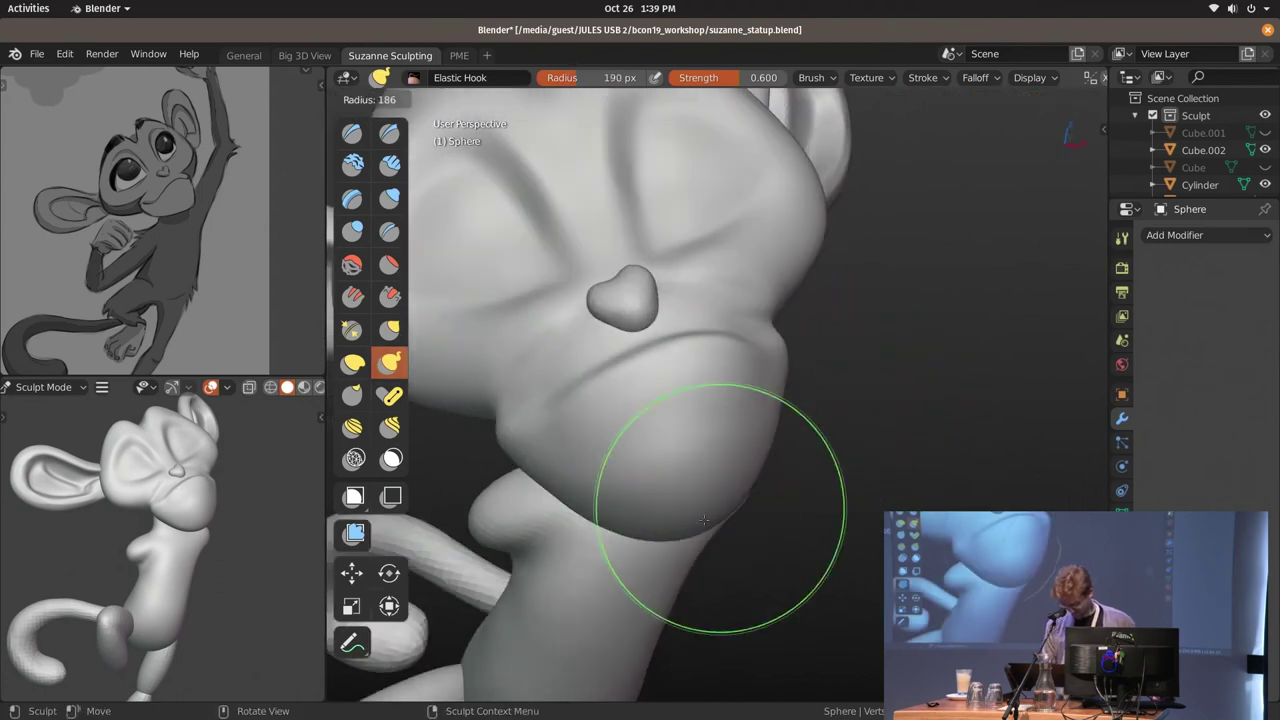
# Round out the chin from below using brush sizes of 279, 262 and 185 px
pyautogui.press('f')
pyautogui.click(648, 497)
pyautogui.moveTo(706, 432)
pyautogui.mouseDown(button='middle')
pyautogui.moveTo(648, 497)
pyautogui.moveTo(786, 355)
pyautogui.moveTo(790, 378)
pyautogui.moveTo(597, 349)
pyautogui.moveTo(796, 447)
pyautogui.moveTo(766, 443)
pyautogui.mouseUp(button='middle')
pyautogui.press('f')
pyautogui.click(805, 348)
pyautogui.press('f')
pyautogui.click(597, 349)
# Fill the dent in the eye socket with several Clay Shape strokes
pyautogui.press('n')
pyautogui.scroll(3, 766, 443)
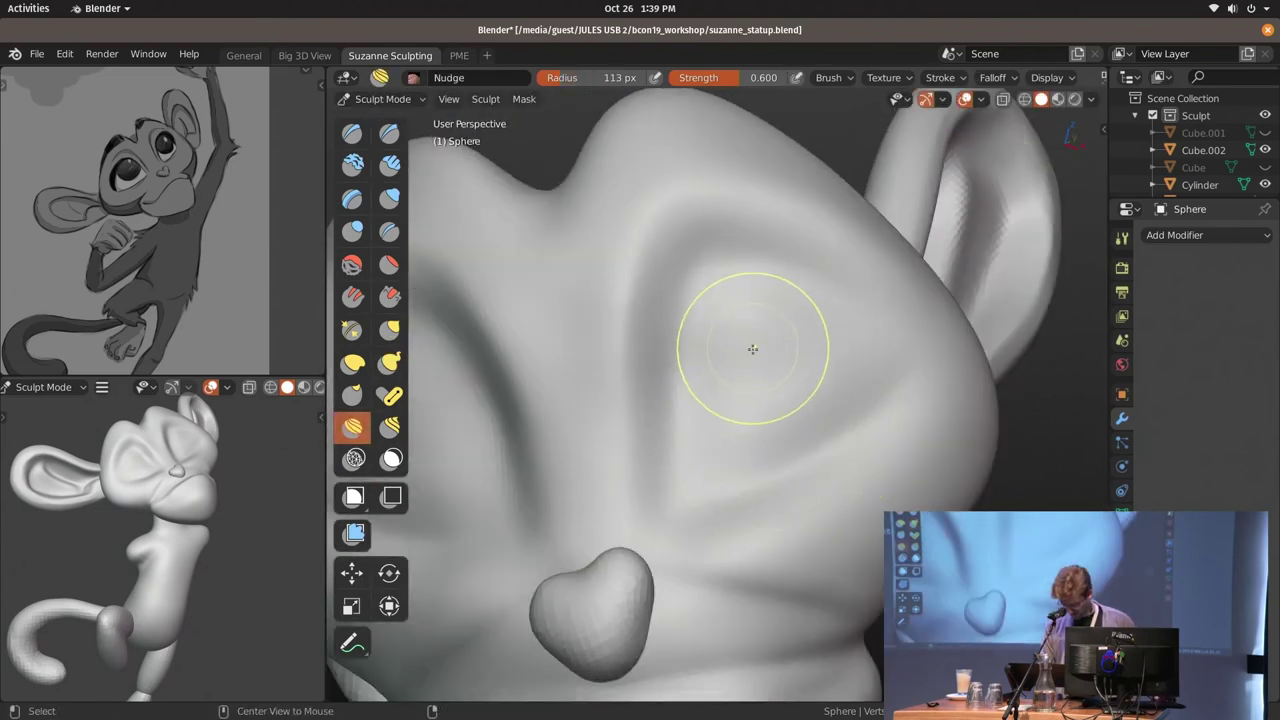
pyautogui.press('c')
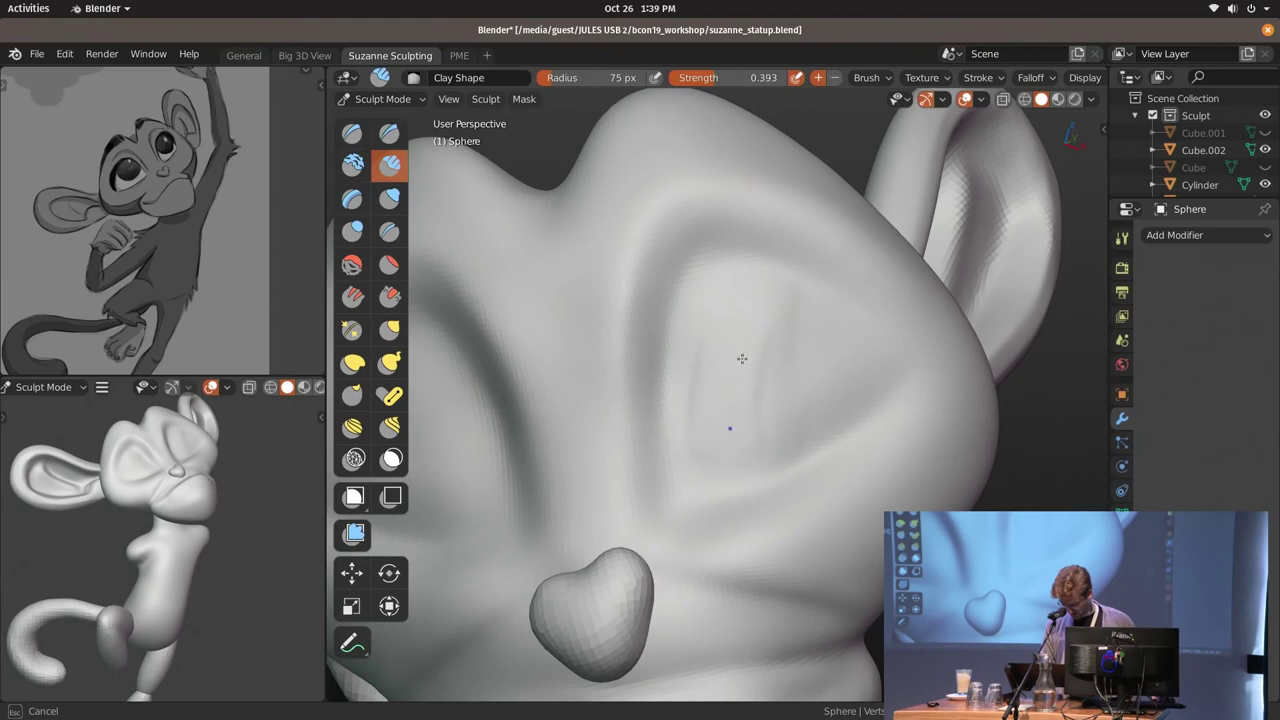
pyautogui.moveTo(808, 342)
pyautogui.mouseDown(button='middle')
pyautogui.moveTo(749, 411)
pyautogui.moveTo(756, 443)
pyautogui.mouseUp(button='middle')
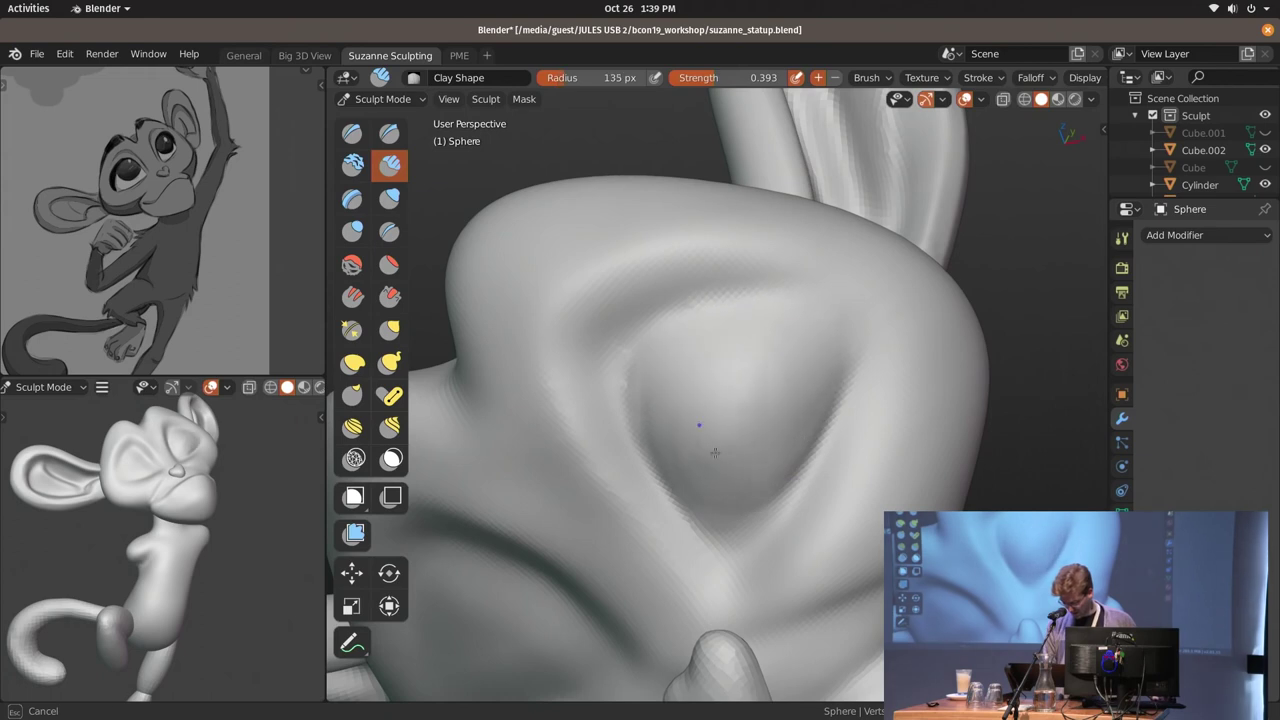
pyautogui.moveTo(730, 492); pyautogui.dragTo(757, 414)
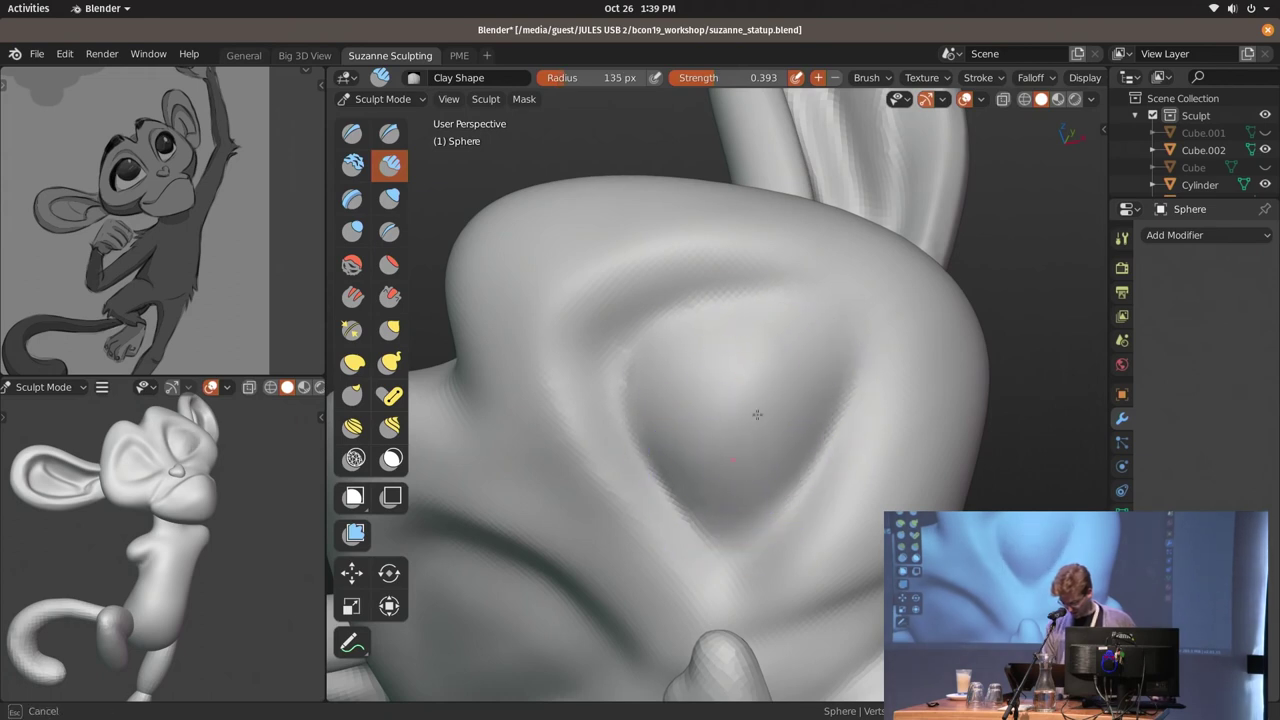
pyautogui.scroll(-1, 720, 400)
pyautogui.scroll(-2, 766, 320)
pyautogui.scroll(-1, 787, 395)
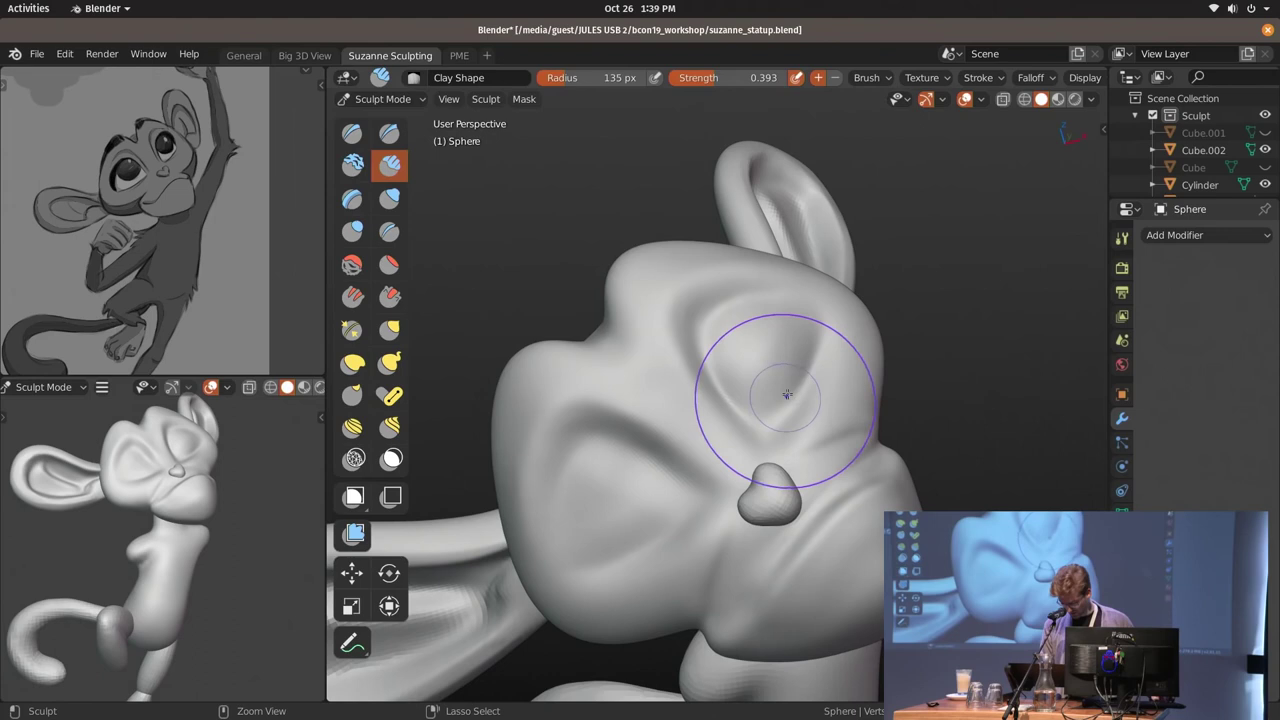
pyautogui.scroll(3, 805, 390)
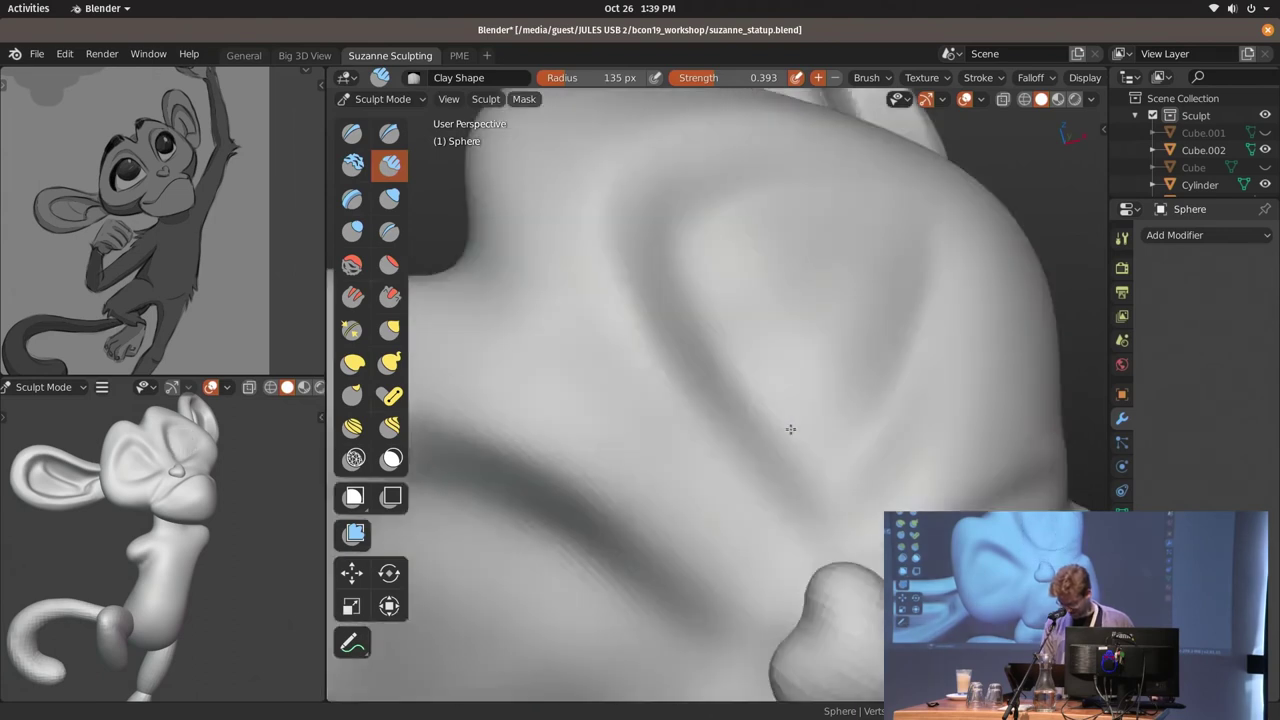
pyautogui.moveTo(823, 351)
pyautogui.mouseDown()
pyautogui.moveTo(780, 312)
pyautogui.moveTo(790, 224)
pyautogui.mouseUp()
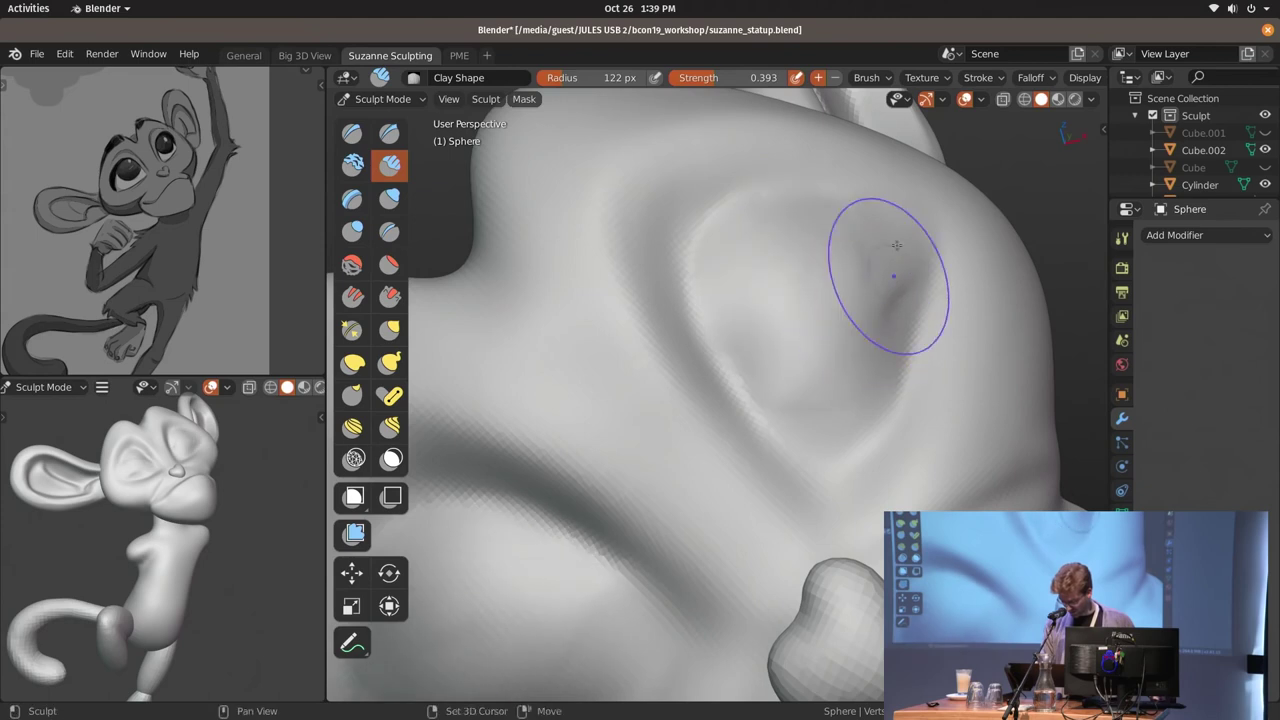
pyautogui.scroll(-3, 854, 254)
pyautogui.moveTo(840, 314); pyautogui.dragTo(801, 295)
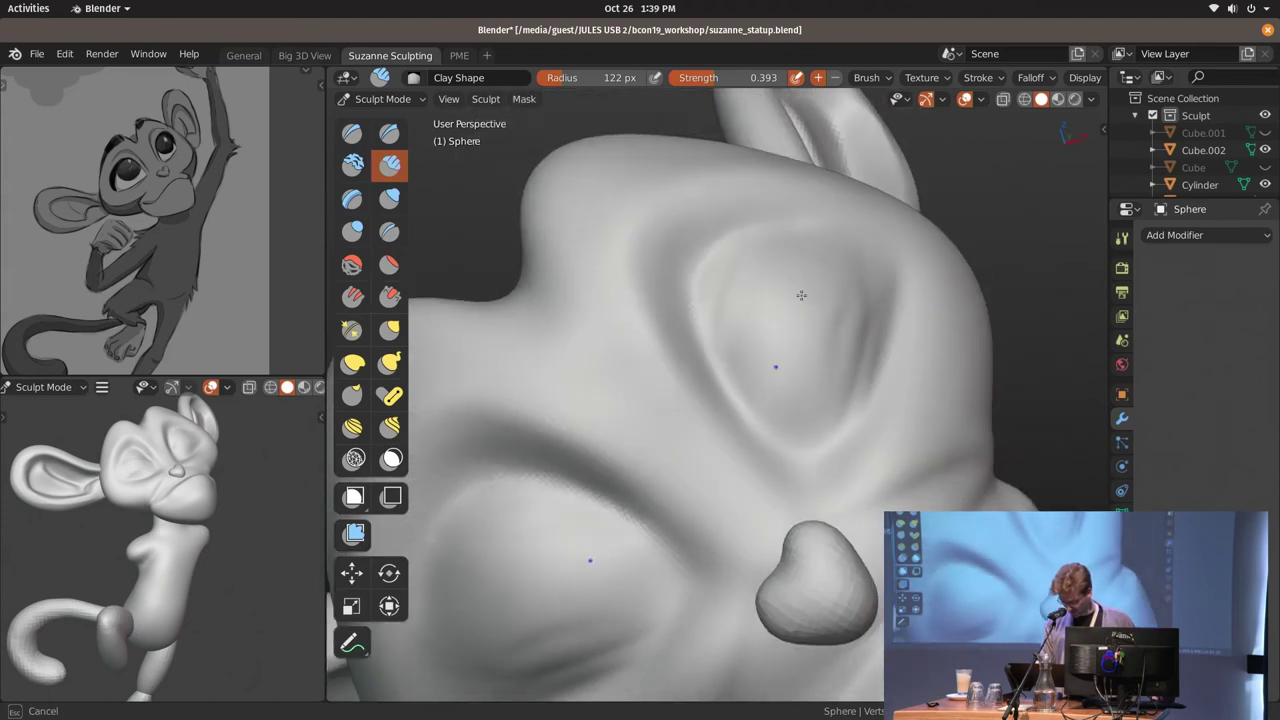
# Shrink the brush to 105 px, then switch to Elastic Hook at 131 px
pyautogui.press('f')
pyautogui.click(866, 272)
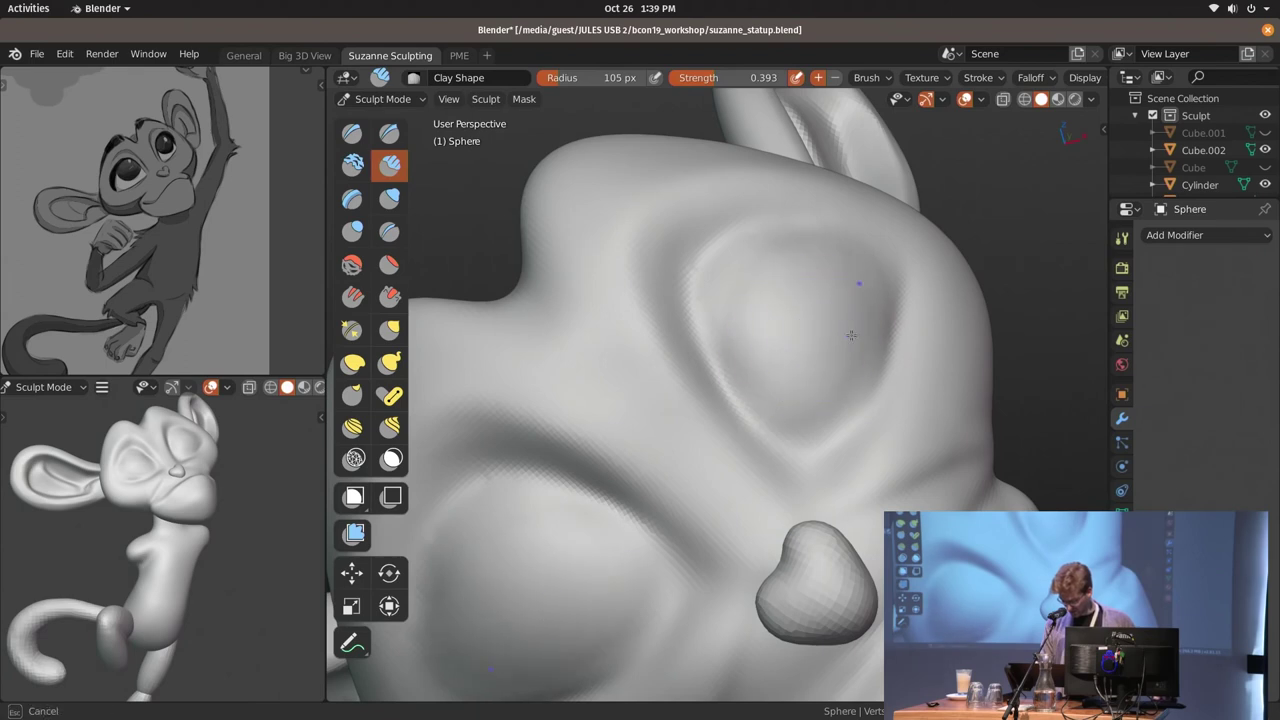
pyautogui.moveTo(857, 289)
pyautogui.mouseDown(button='middle')
pyautogui.moveTo(829, 377)
pyautogui.moveTo(786, 349)
pyautogui.mouseUp(button='middle')
pyautogui.press('k')
pyautogui.press('f')
pyautogui.click(821, 272)
pyautogui.moveTo(826, 277)
pyautogui.mouseDown(button='middle')
pyautogui.moveTo(871, 263)
pyautogui.moveTo(870, 515)
pyautogui.moveTo(700, 251)
pyautogui.moveTo(778, 357)
pyautogui.moveTo(830, 372)
pyautogui.moveTo(857, 402)
pyautogui.mouseUp(button='middle')
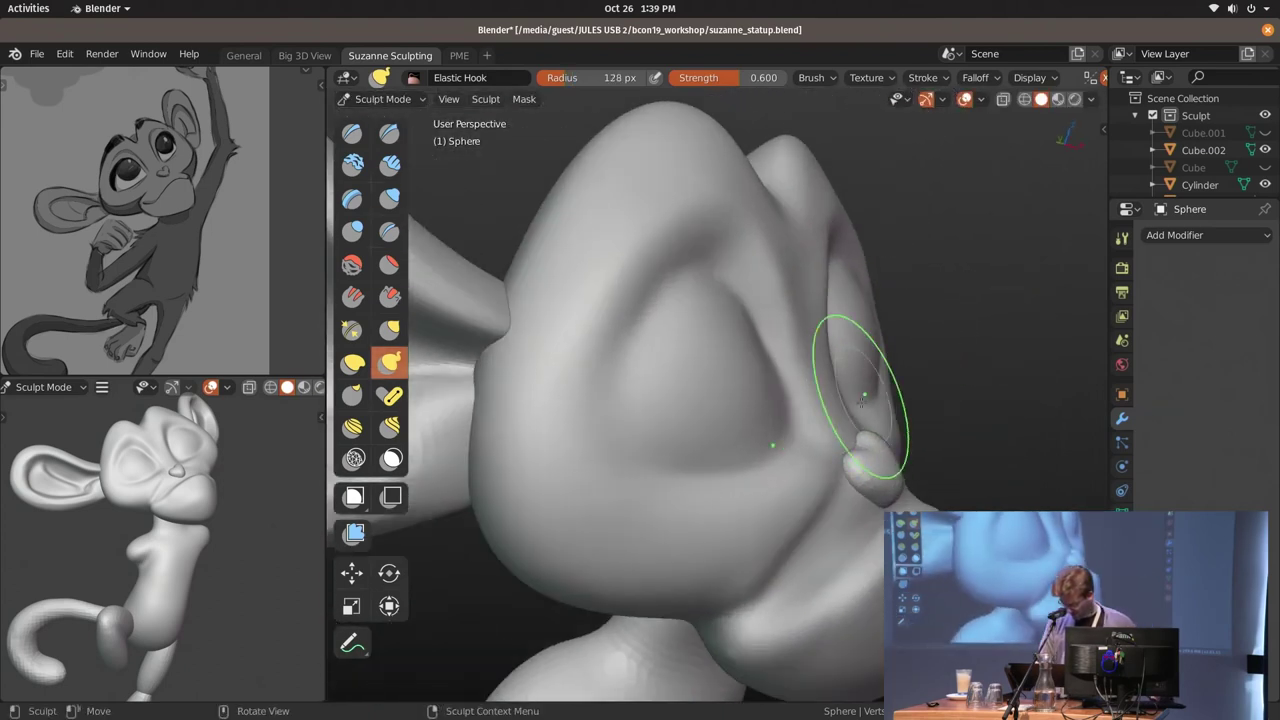
pyautogui.moveTo(757, 330)
pyautogui.mouseDown(button='middle')
pyautogui.moveTo(680, 357)
pyautogui.moveTo(691, 297)
pyautogui.mouseUp(button='middle')
# Carve a sharp crease along the eye socket rim with Draw Sharp, refining at 49 px
pyautogui.hotkey('shift', 'x')
pyautogui.moveTo(765, 322); pyautogui.dragTo(720, 468)
pyautogui.moveTo(763, 303); pyautogui.dragTo(730, 383)
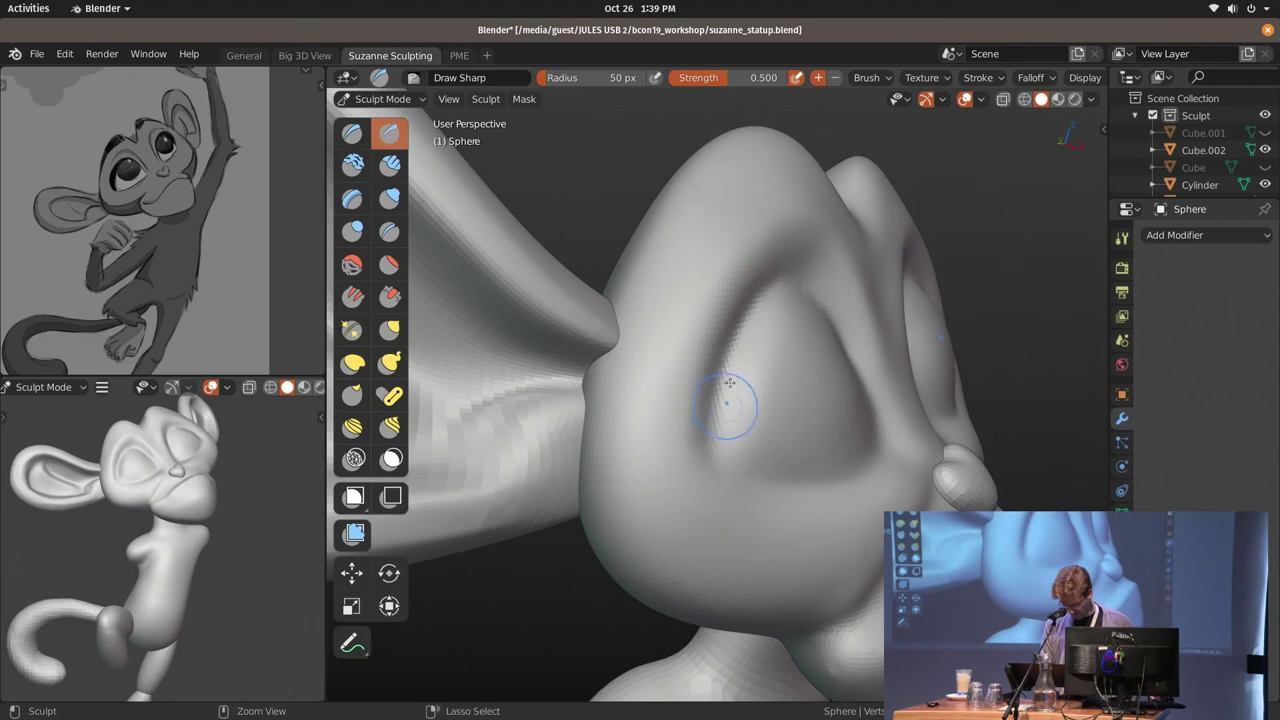
pyautogui.moveTo(768, 422)
pyautogui.mouseDown(button='middle')
pyautogui.moveTo(870, 393)
pyautogui.moveTo(854, 309)
pyautogui.mouseUp(button='middle')
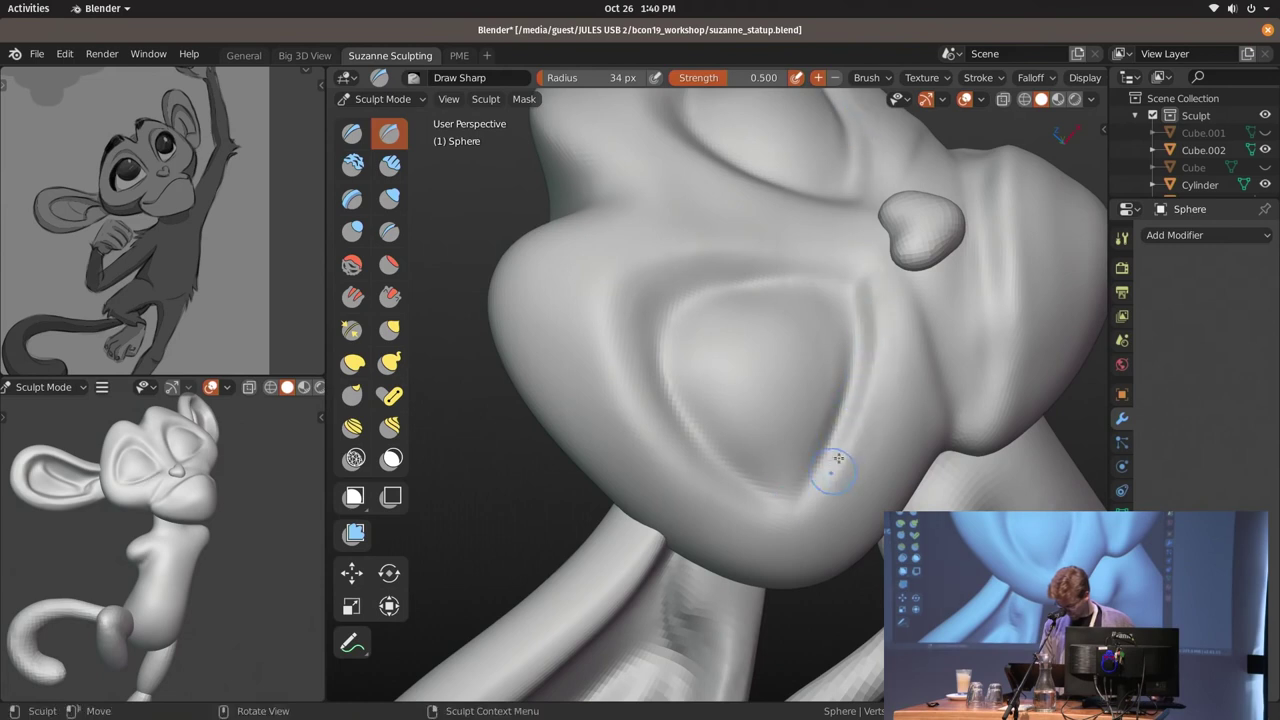
pyautogui.moveTo(838, 458); pyautogui.dragTo(822, 340, button='middle')
pyautogui.press('f')
pyautogui.click(830, 296)
pyautogui.moveTo(830, 296)
pyautogui.mouseDown(button='middle')
pyautogui.moveTo(848, 382)
pyautogui.moveTo(819, 442)
pyautogui.moveTo(826, 390)
pyautogui.mouseUp(button='middle')
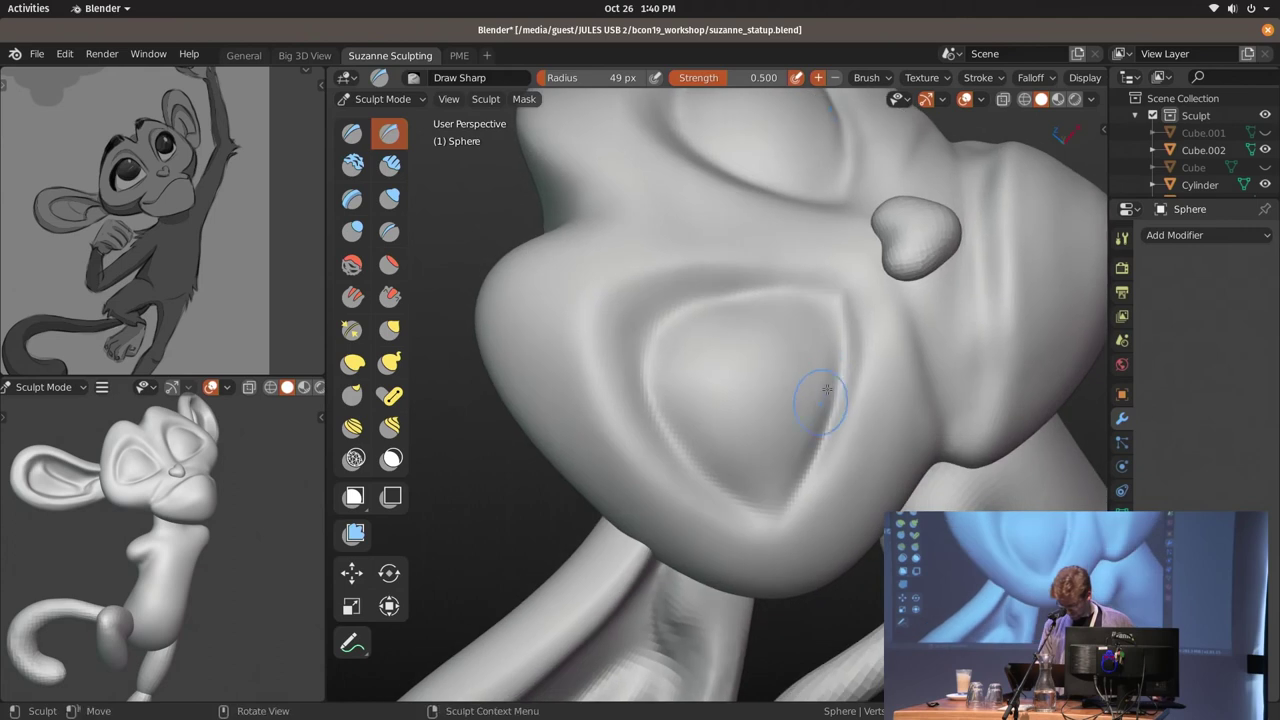
# Switch to the Elastic Hook brush, pull a vertical groove beside the eye socket, and enlarge the brush
pyautogui.press('k')
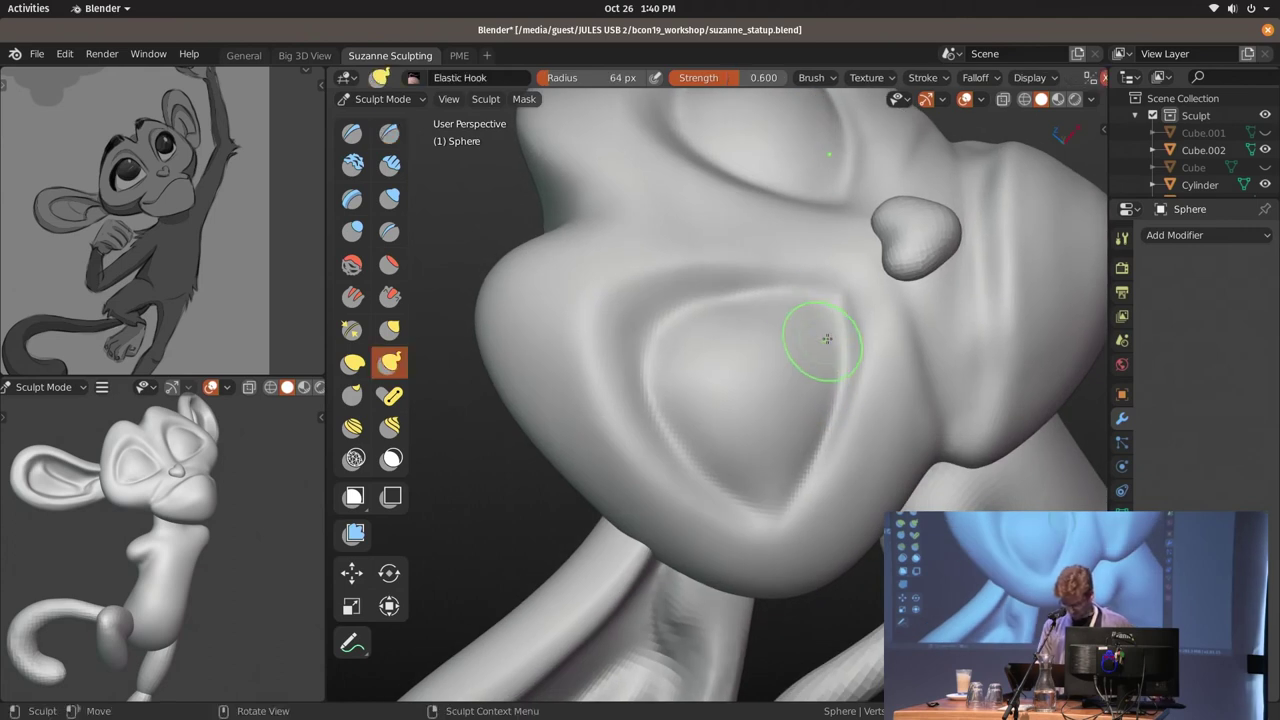
pyautogui.moveTo(823, 337); pyautogui.dragTo(800, 383, button='middle')
pyautogui.moveTo(800, 383); pyautogui.dragTo(785, 390)
pyautogui.press('f')
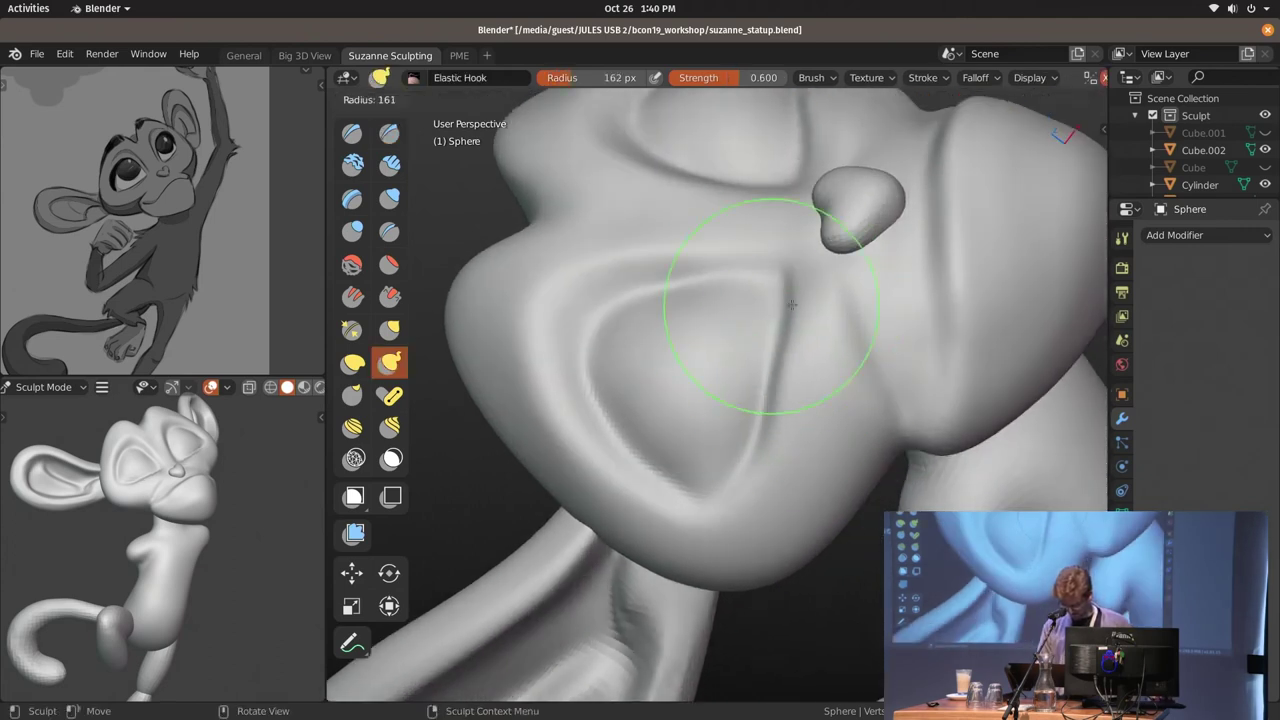
pyautogui.press('f')
pyautogui.click(750, 456)
pyautogui.moveTo(750, 456)
pyautogui.mouseDown(button='middle')
pyautogui.moveTo(930, 675)
pyautogui.moveTo(749, 286)
pyautogui.moveTo(867, 312)
pyautogui.mouseUp(button='middle')
# From a front view, shrink the brush and pull the ear down and to the right
pyautogui.press('f')
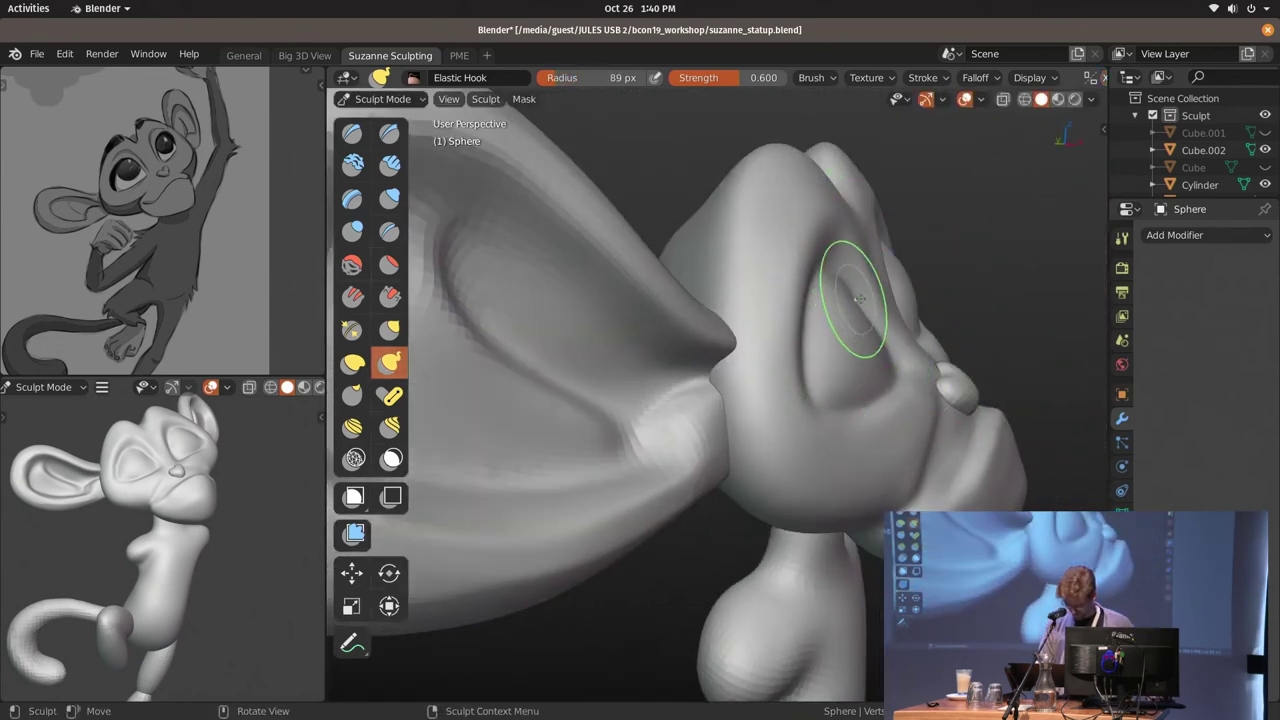
pyautogui.moveTo(560, 430); pyautogui.dragTo(777, 337, button='middle')
pyautogui.press('f')
pyautogui.click(904, 355)
pyautogui.press('f')
pyautogui.click(829, 286)
pyautogui.moveTo(765, 220); pyautogui.dragTo(780, 237)
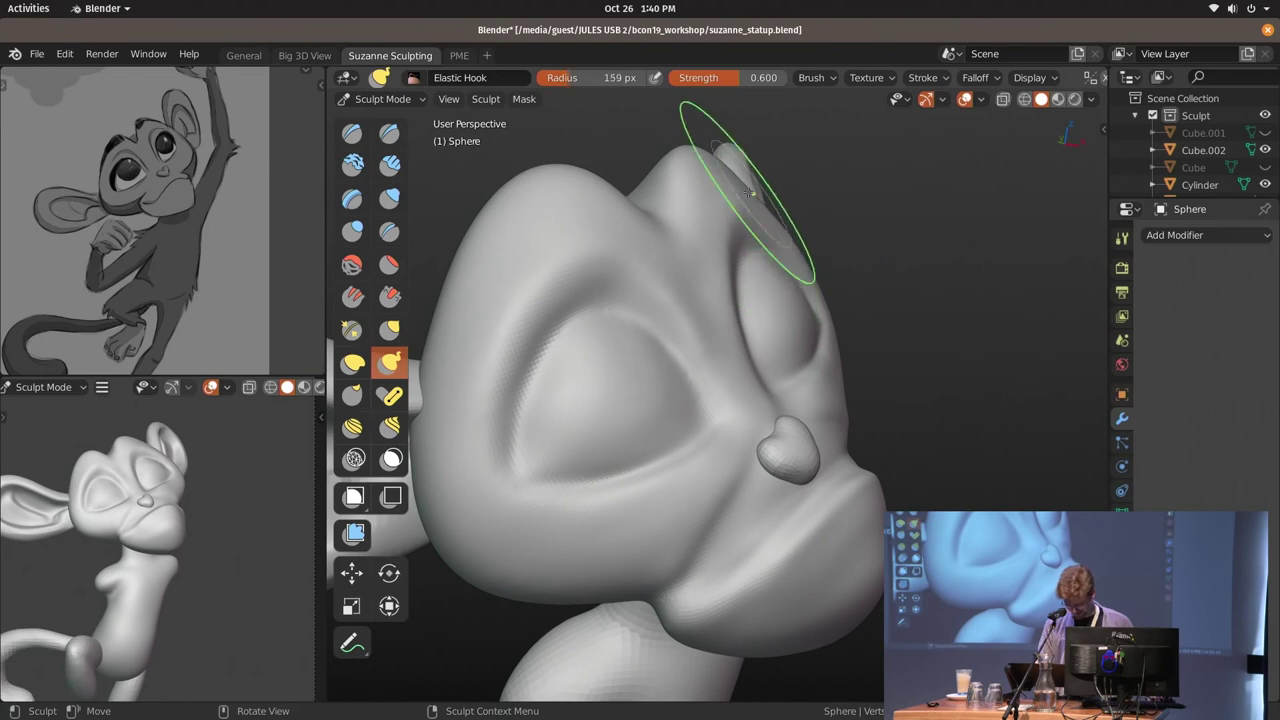
# From a side-on angle, settle the Elastic Hook brush at 221 px, then look through the scene camera
pyautogui.moveTo(735, 170); pyautogui.dragTo(645, 225, button='middle')
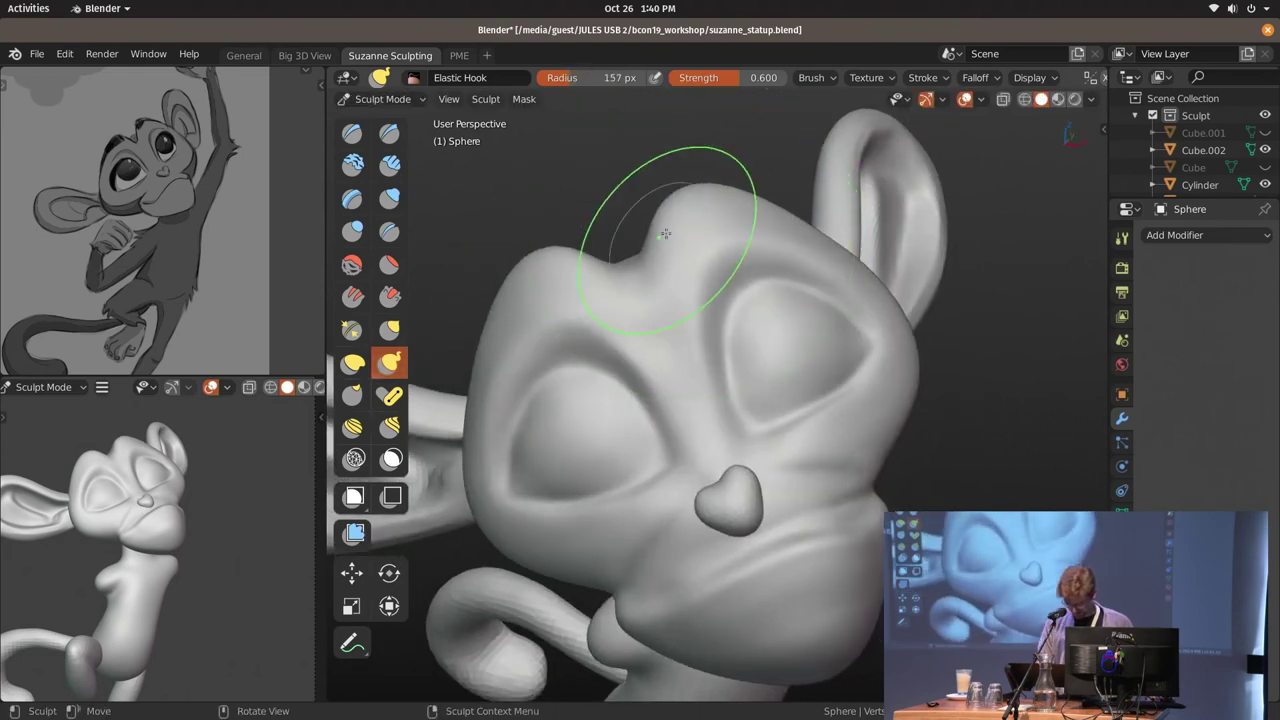
pyautogui.moveTo(567, 285)
pyautogui.mouseDown(button='middle')
pyautogui.moveTo(525, 312)
pyautogui.moveTo(646, 189)
pyautogui.moveTo(705, 241)
pyautogui.mouseUp(button='middle')
pyautogui.press('f')
pyautogui.click(530, 305)
pyautogui.press('f')
pyautogui.click(560, 290)
pyautogui.press('f')
pyautogui.click(657, 171)
pyautogui.press('f')
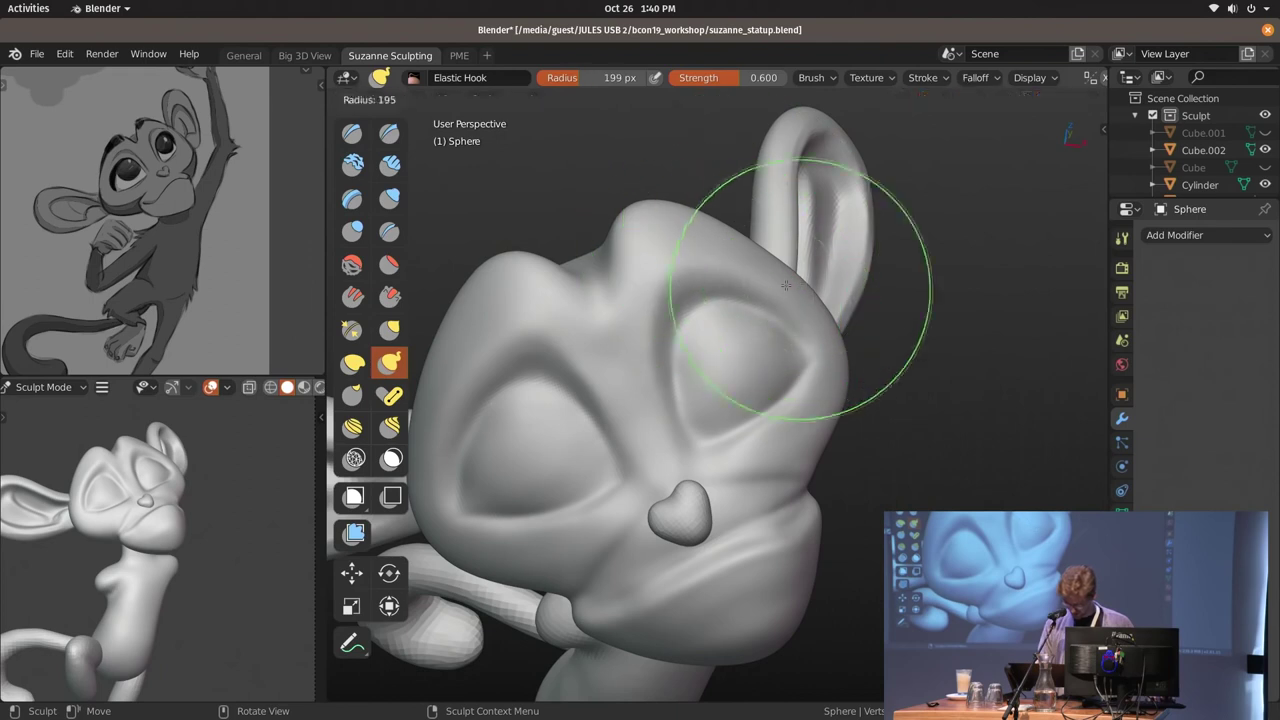
pyautogui.click(712, 232)
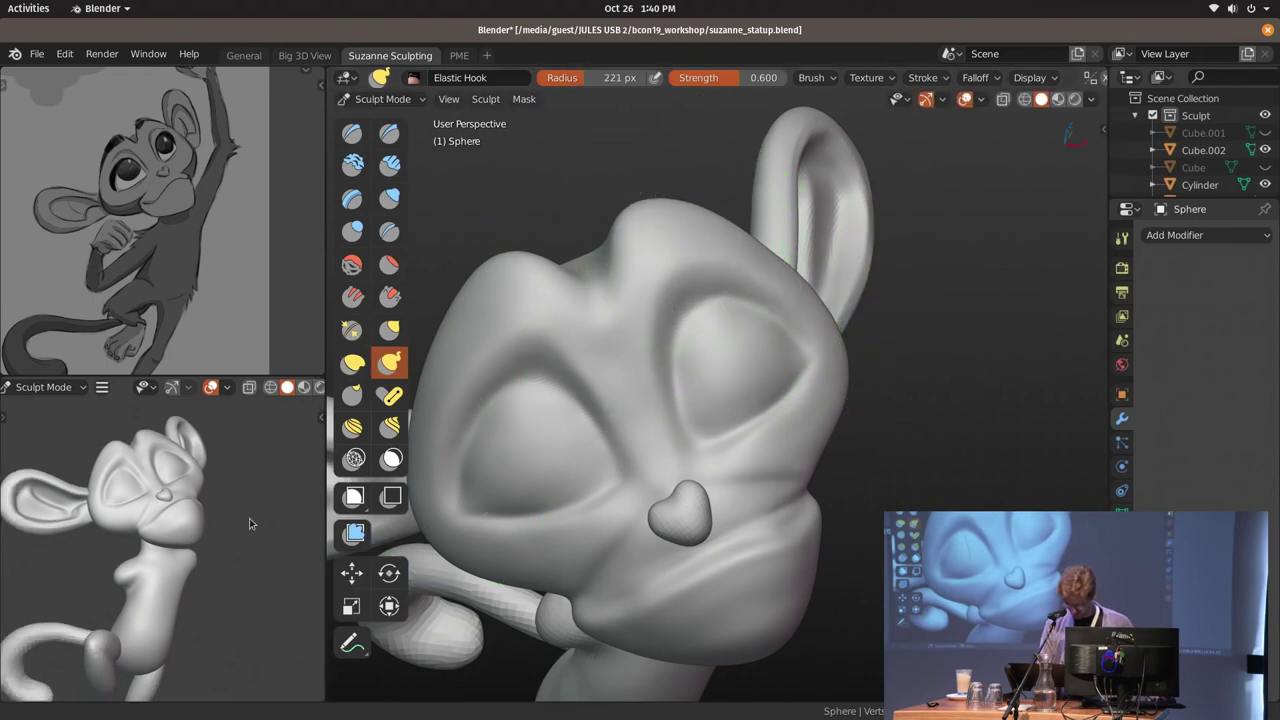
pyautogui.press('`')
pyautogui.click(845, 298)
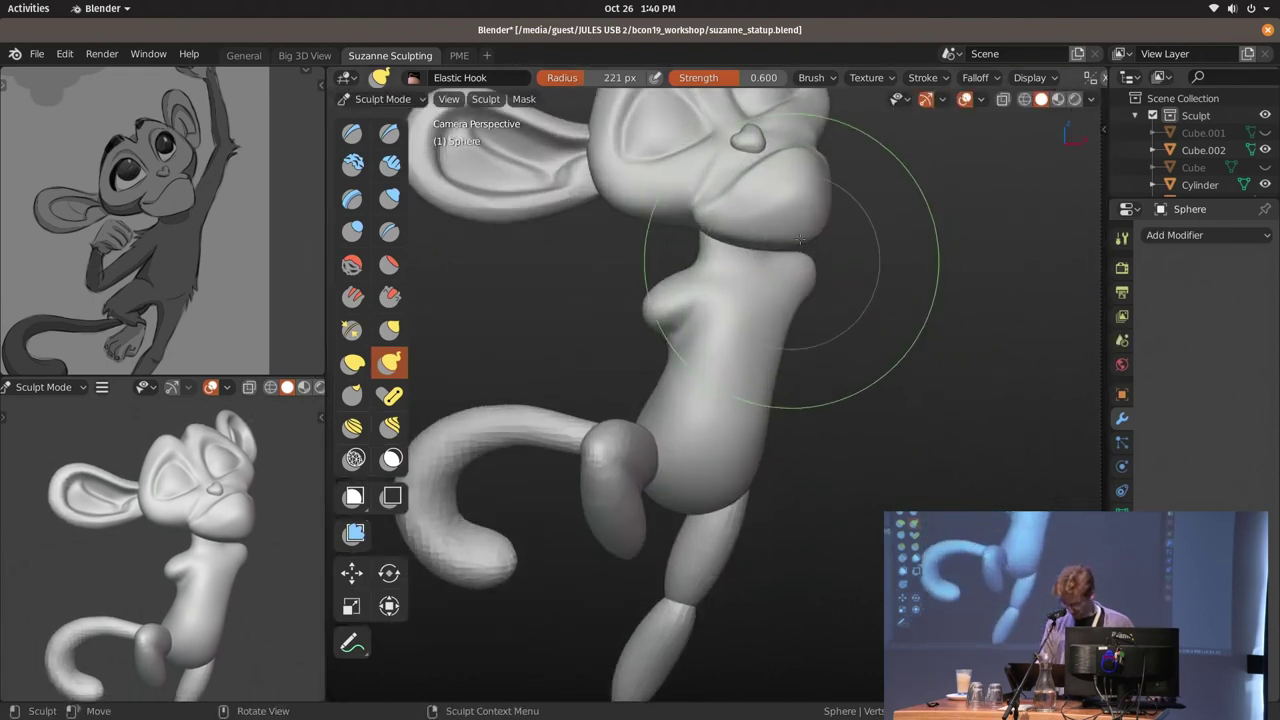
# Frame a close-up of the head and return to the camera close-up view
pyautogui.moveTo(845, 298); pyautogui.dragTo(748, 254, button='middle')
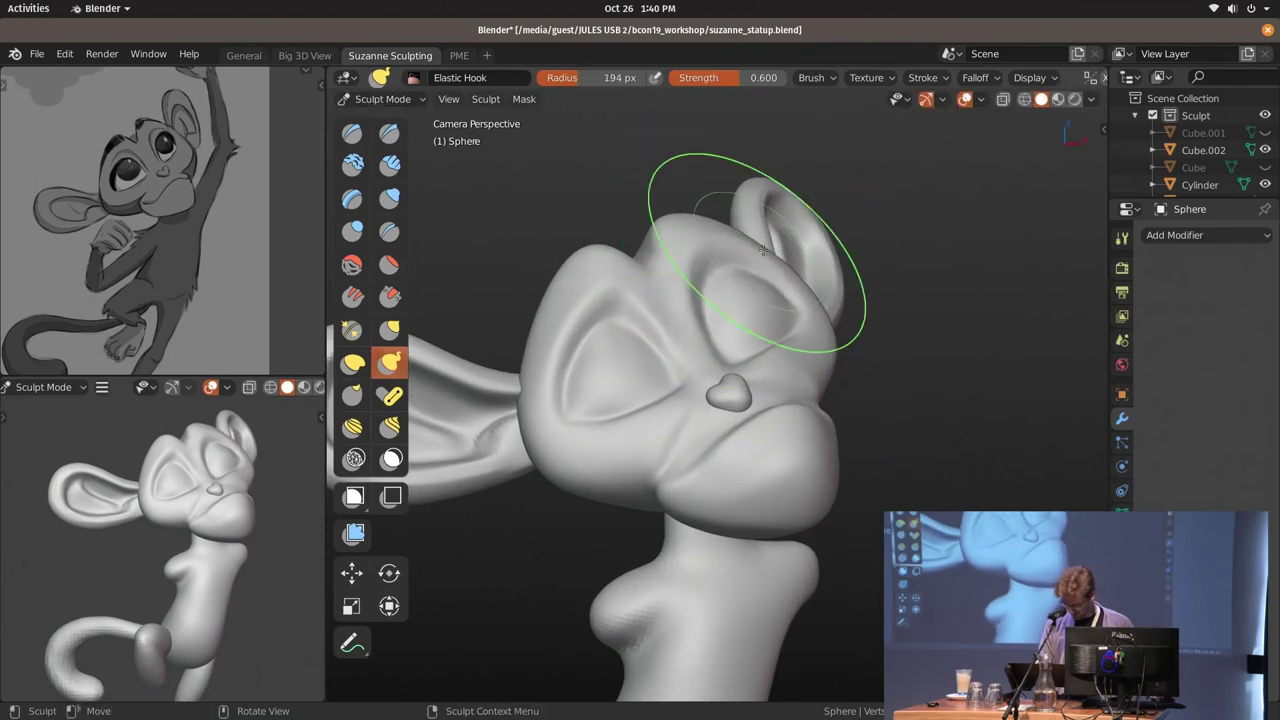
pyautogui.moveTo(720, 134); pyautogui.dragTo(737, 257, button='middle')
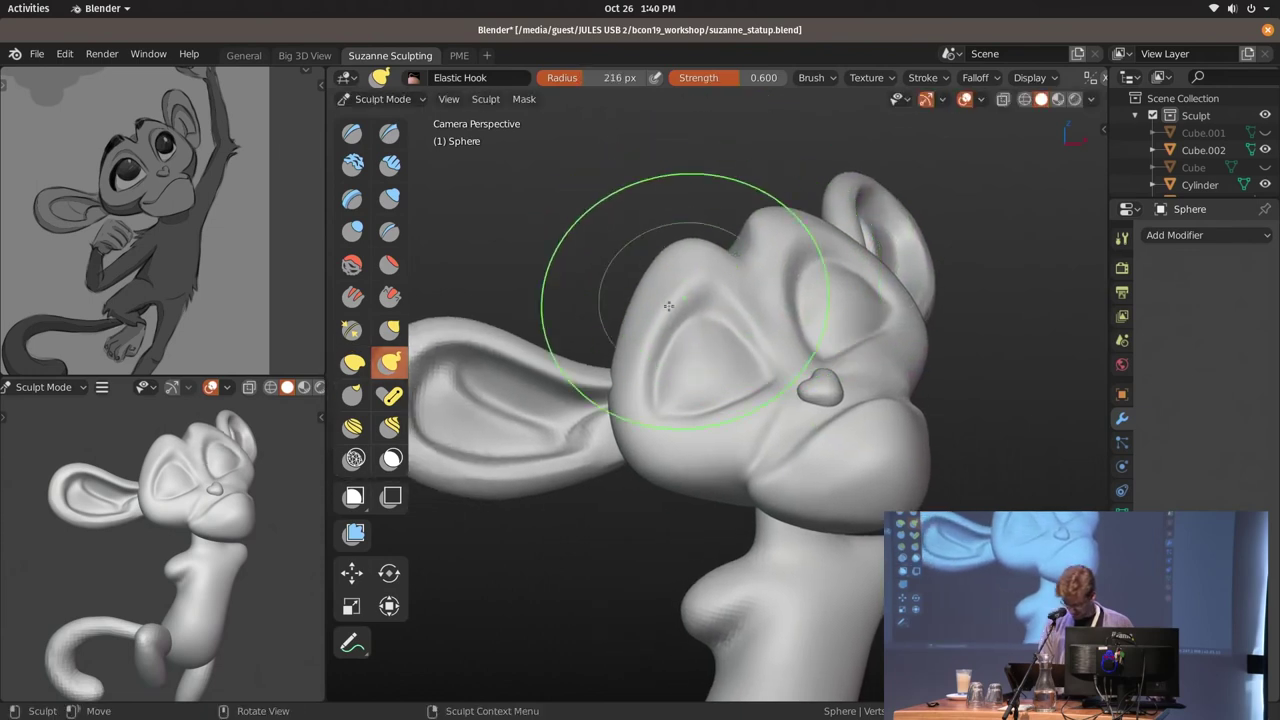
pyautogui.moveTo(610, 300); pyautogui.dragTo(660, 362, button='middle')
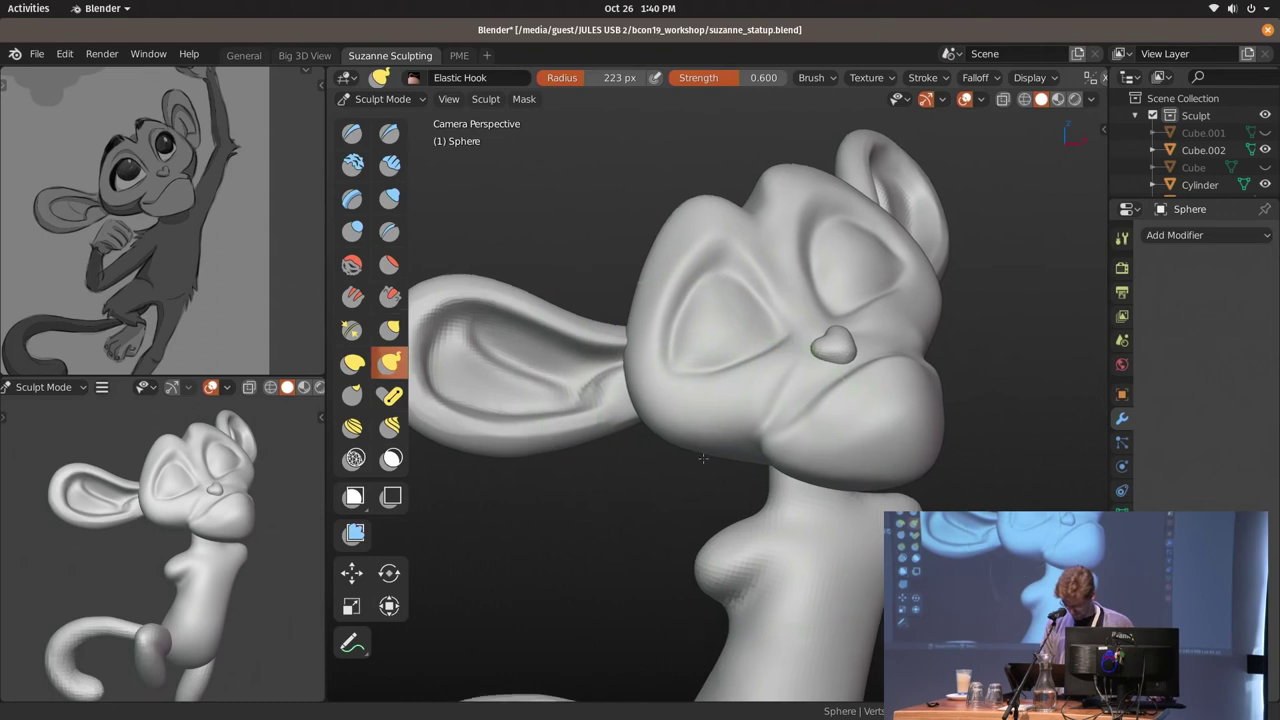
pyautogui.scroll(-5, 837, 389)
pyautogui.press('`')
pyautogui.click(804, 400)
# Adjust the Elastic Hook brush size for reshaping around the eyes
pyautogui.press('f')
pyautogui.click(755, 449)
pyautogui.press('f')
pyautogui.click(800, 455)
pyautogui.press('f')
pyautogui.click(855, 441)
pyautogui.press('[')
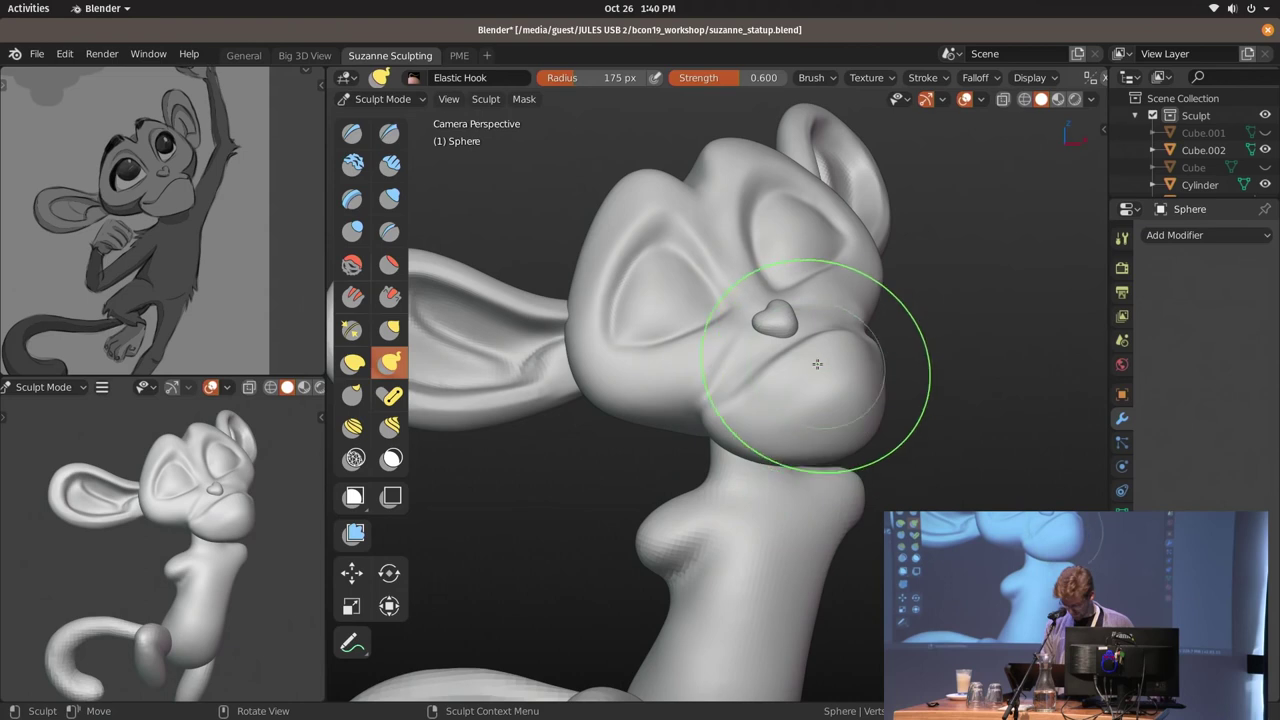
# Scale down the heart-shaped nose (Cube.002) in Object Mode, then resume sculpting the head
pyautogui.hotkey('ctrl', 'Tab')
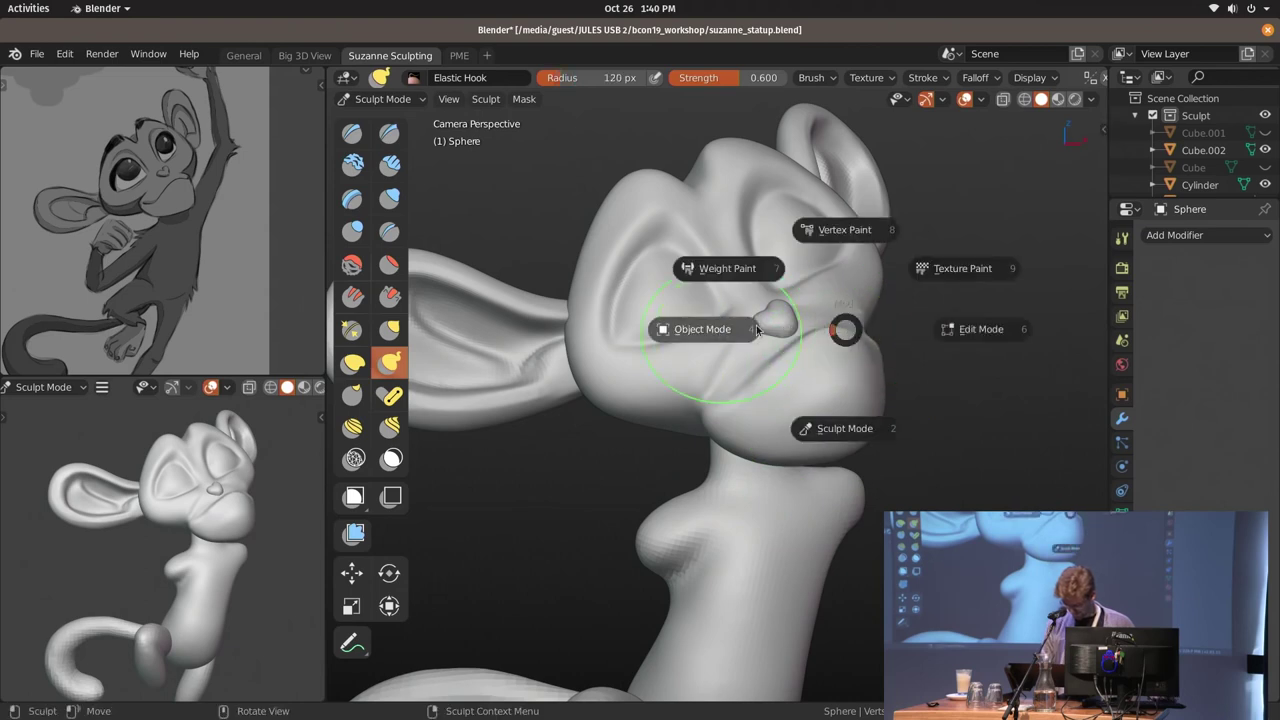
pyautogui.click(686, 289)
pyautogui.click(775, 322)
pyautogui.press('s')
pyautogui.click(851, 341)
pyautogui.click(852, 359)
pyautogui.hotkey('ctrl', 'Tab')
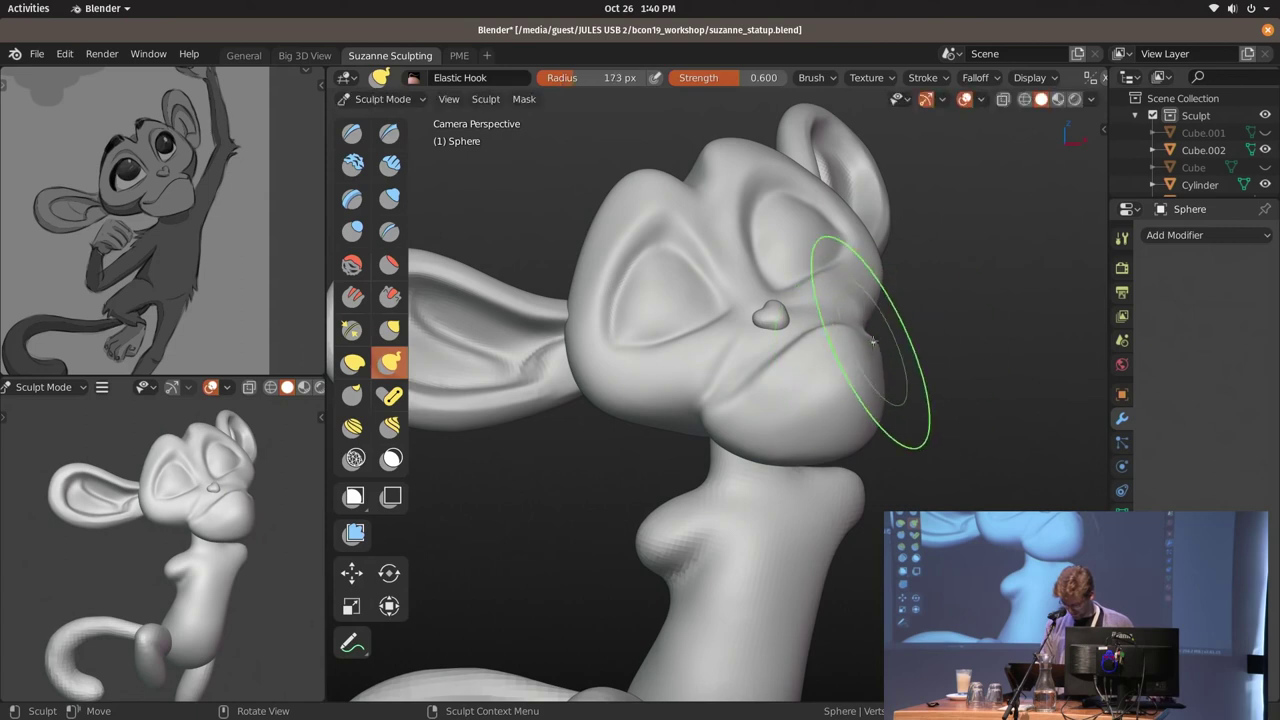
# Recentre and orbit the head, resize the brush, and undo the unwanted eye-socket deformation
pyautogui.keyDown('shift'); pyautogui.moveTo(849, 289); pyautogui.dragTo(854, 326, button='middle'); pyautogui.keyUp('shift')
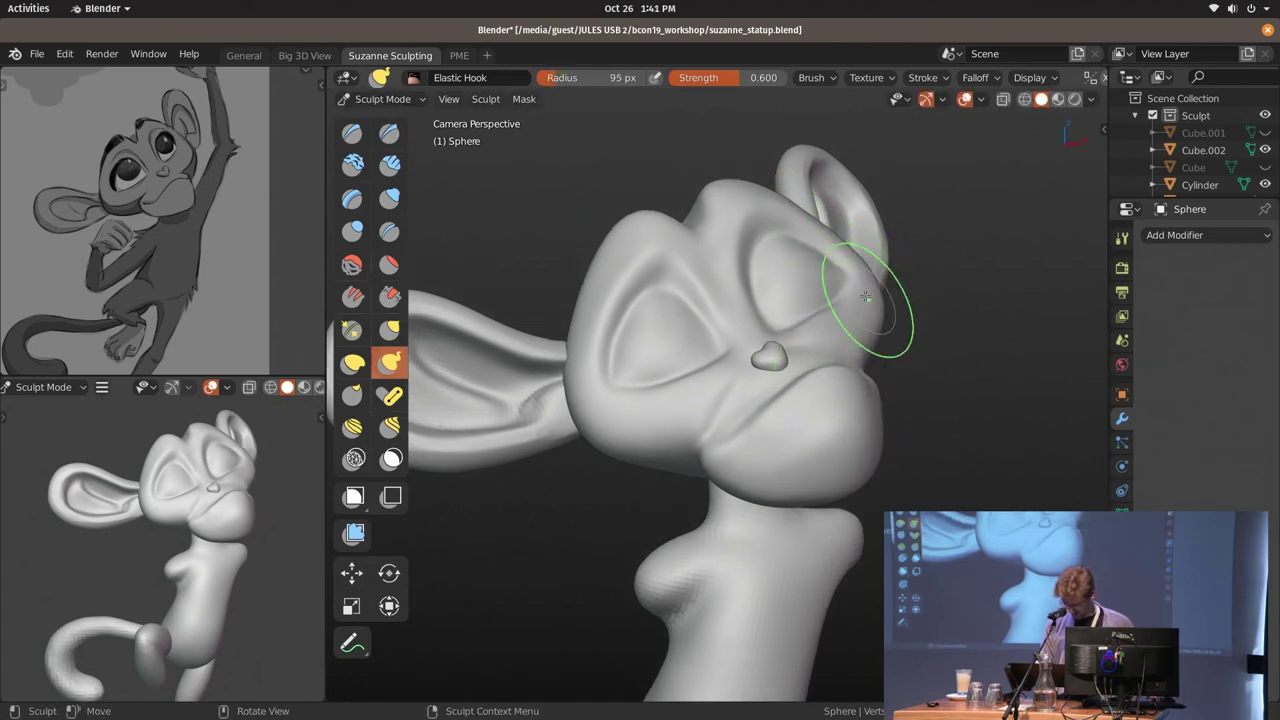
pyautogui.press(']')
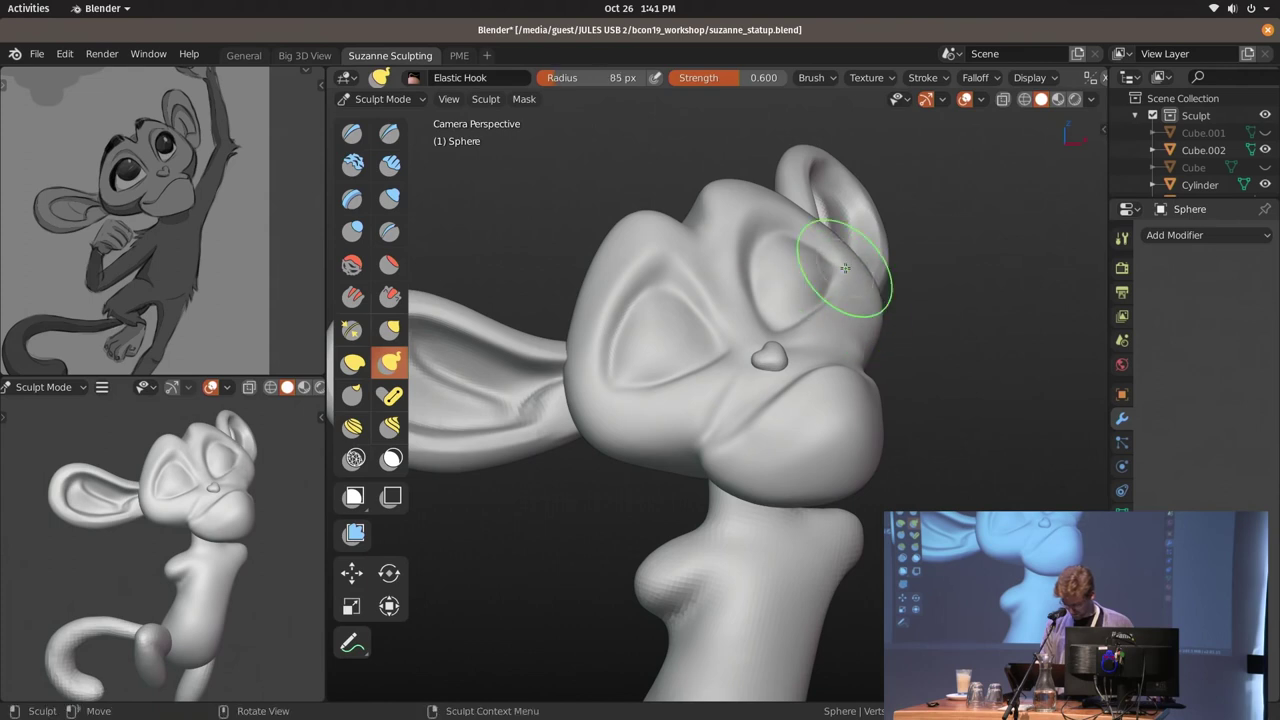
pyautogui.press('f')
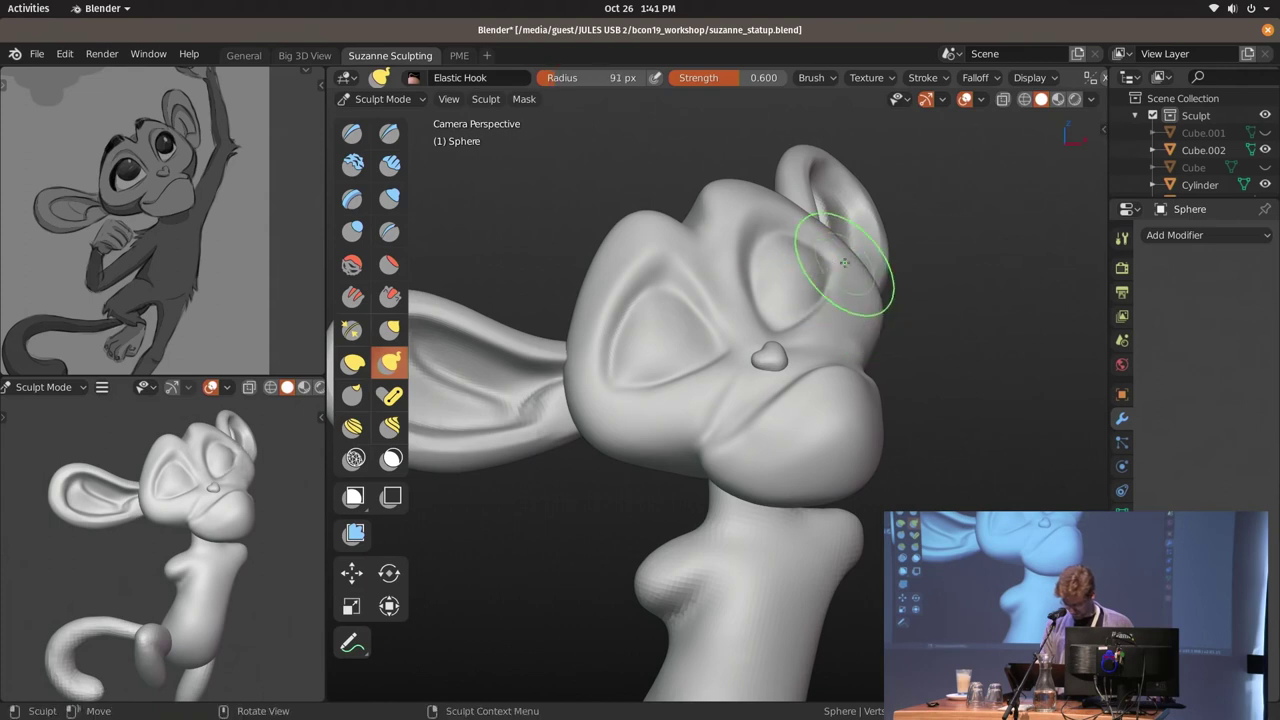
pyautogui.press('Escape')
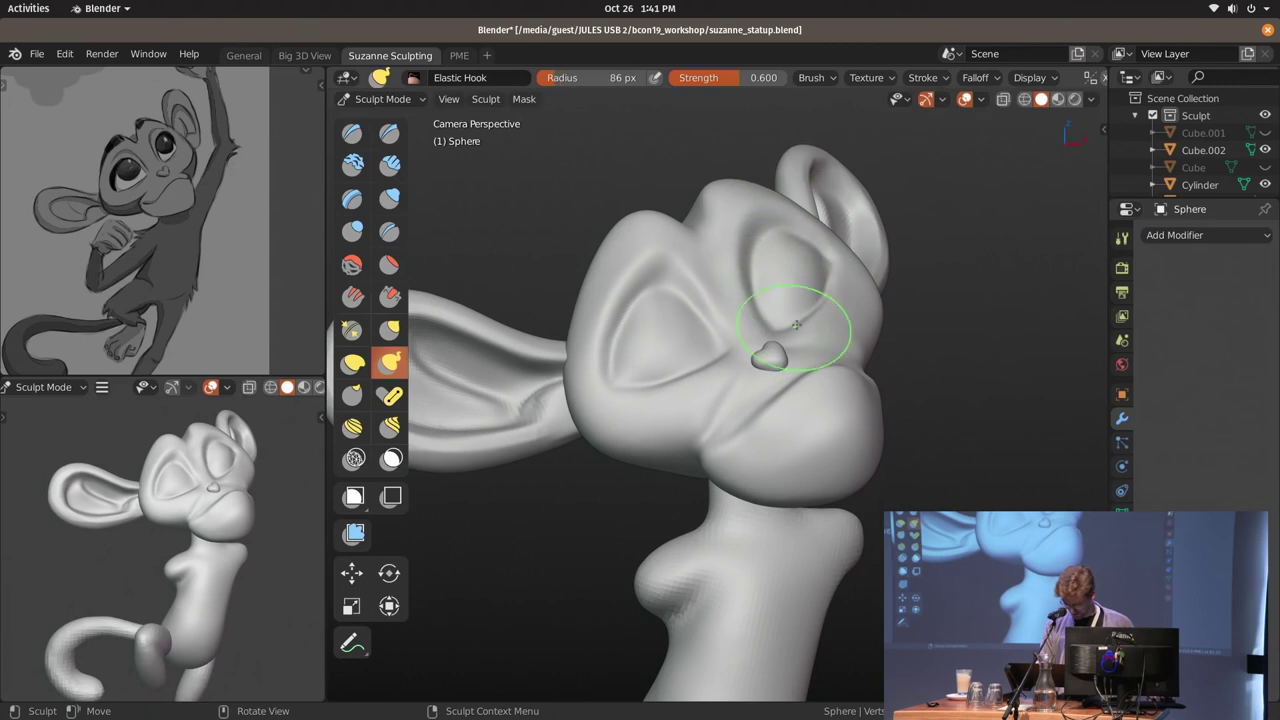
pyautogui.press(']')
pyautogui.press(']')
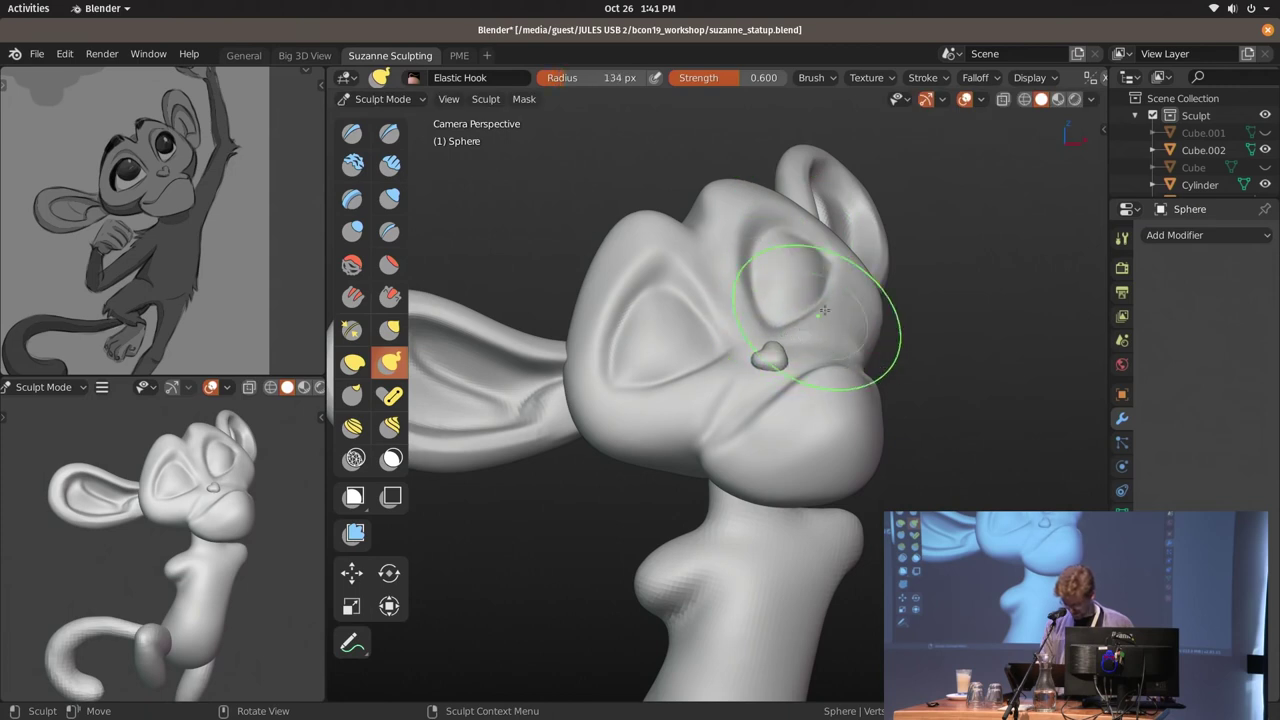
pyautogui.moveTo(830, 300); pyautogui.dragTo(743, 360, button='middle')
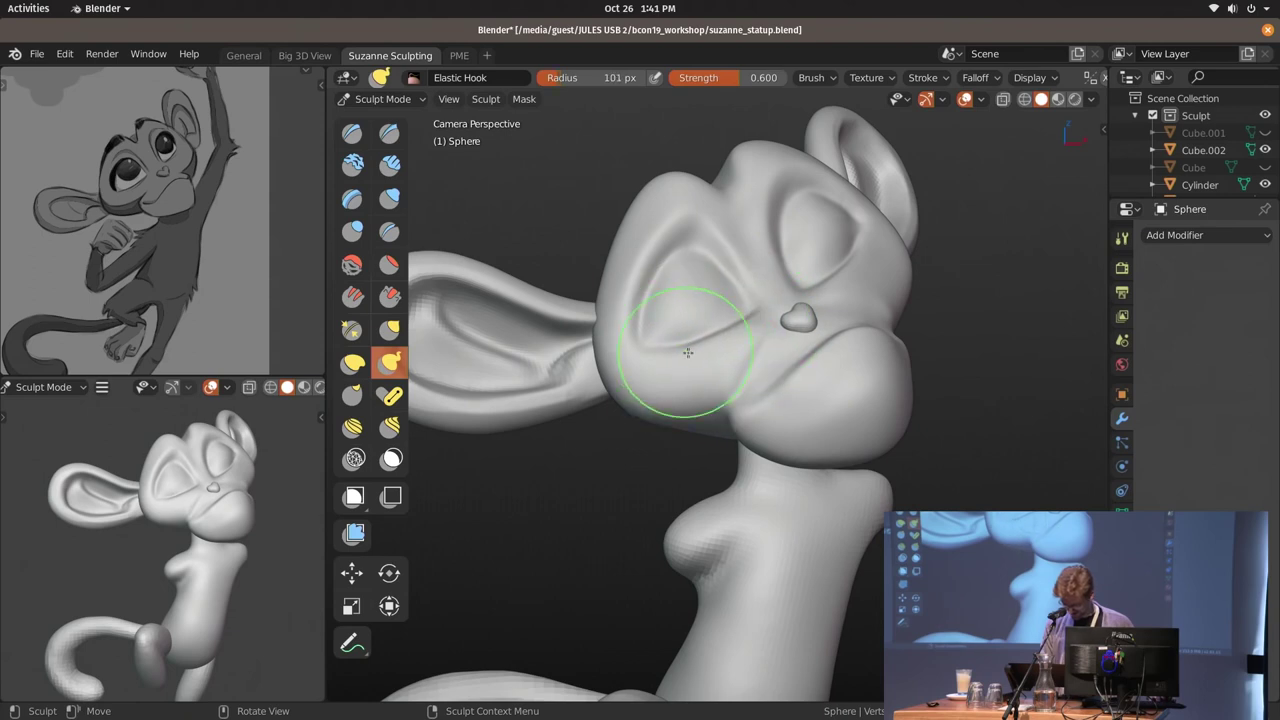
pyautogui.moveTo(760, 272); pyautogui.dragTo(690, 370, button='middle')
pyautogui.press(']')
pyautogui.press(']')
pyautogui.press(']')
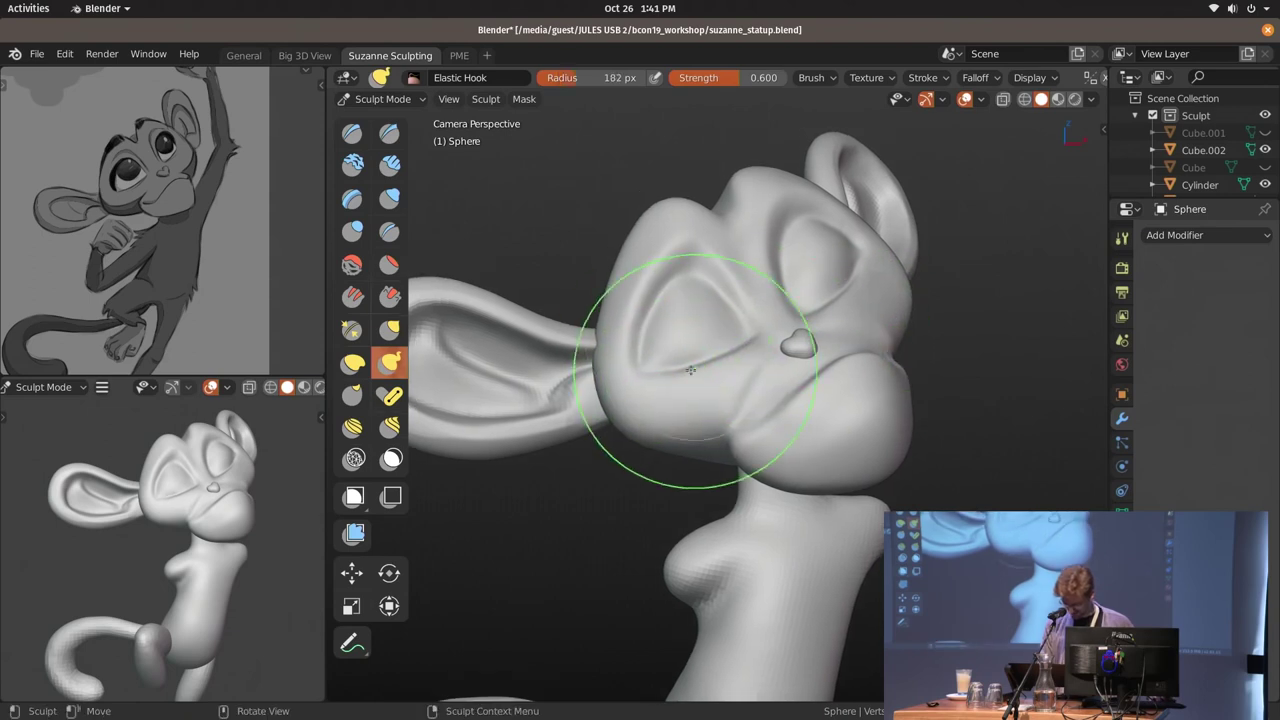
pyautogui.press('[')
pyautogui.press('[')
pyautogui.press('[')
pyautogui.hotkey('ctrl', 'z')
# Leave Sculpt Mode, unhide the arm, fist and cube pieces, deselect all, and view the raised fist
pyautogui.hotkey('ctrl', 'Tab')
pyautogui.scroll(-5, 845, 335)
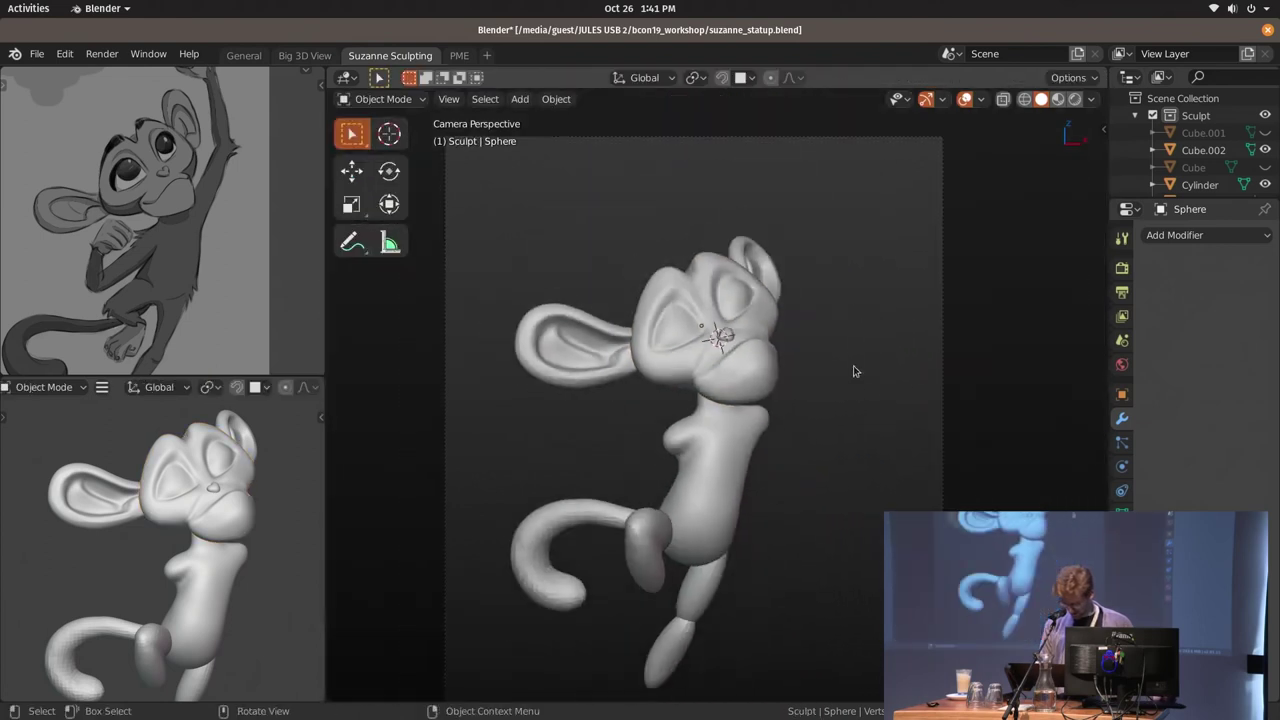
pyautogui.hotkey('alt', 'h')
pyautogui.hotkey('alt', 'a')
pyautogui.scroll(5, 823, 292)
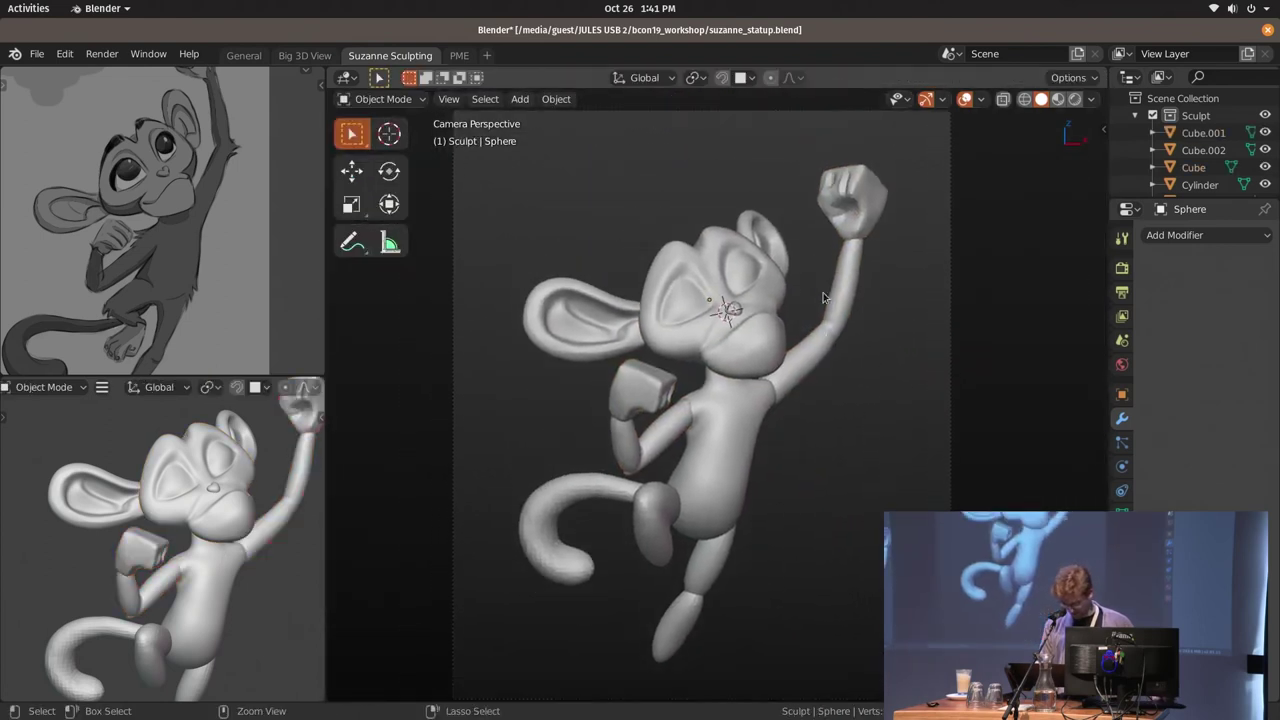
pyautogui.moveTo(811, 265); pyautogui.dragTo(764, 282, button='middle')
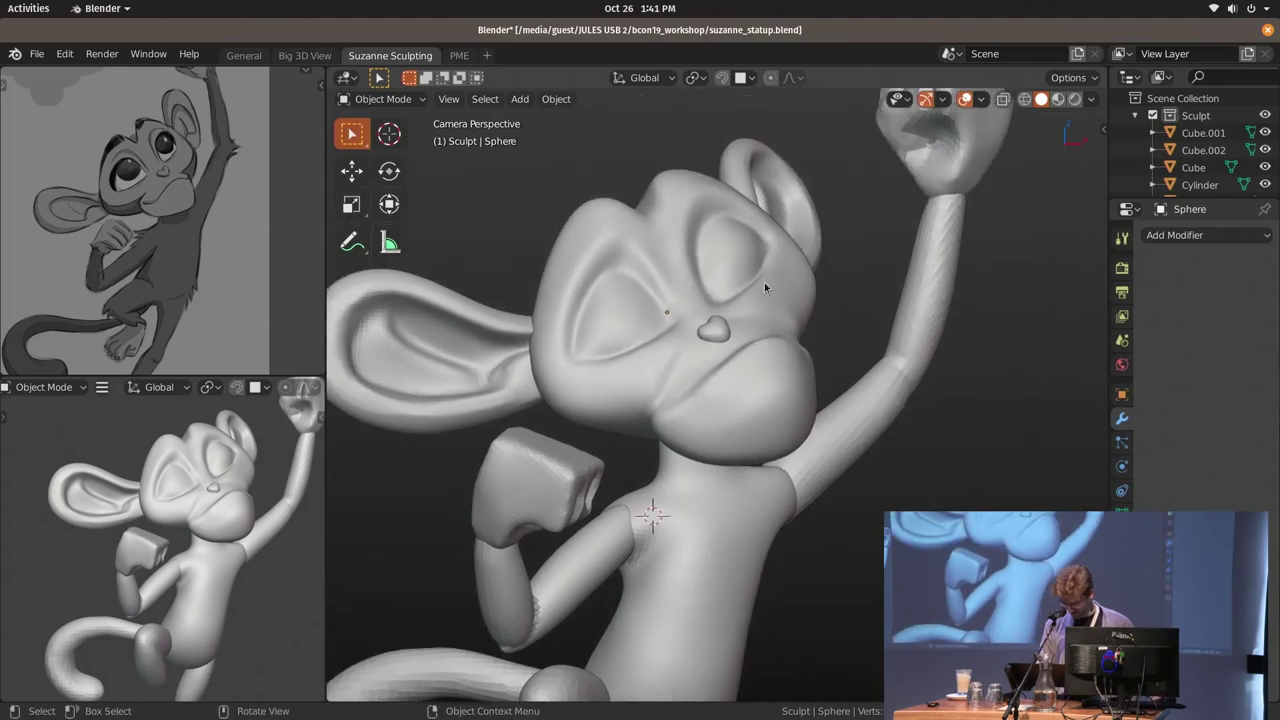
pyautogui.scroll(-5, 743, 302)
pyautogui.scroll(5, 789, 325)
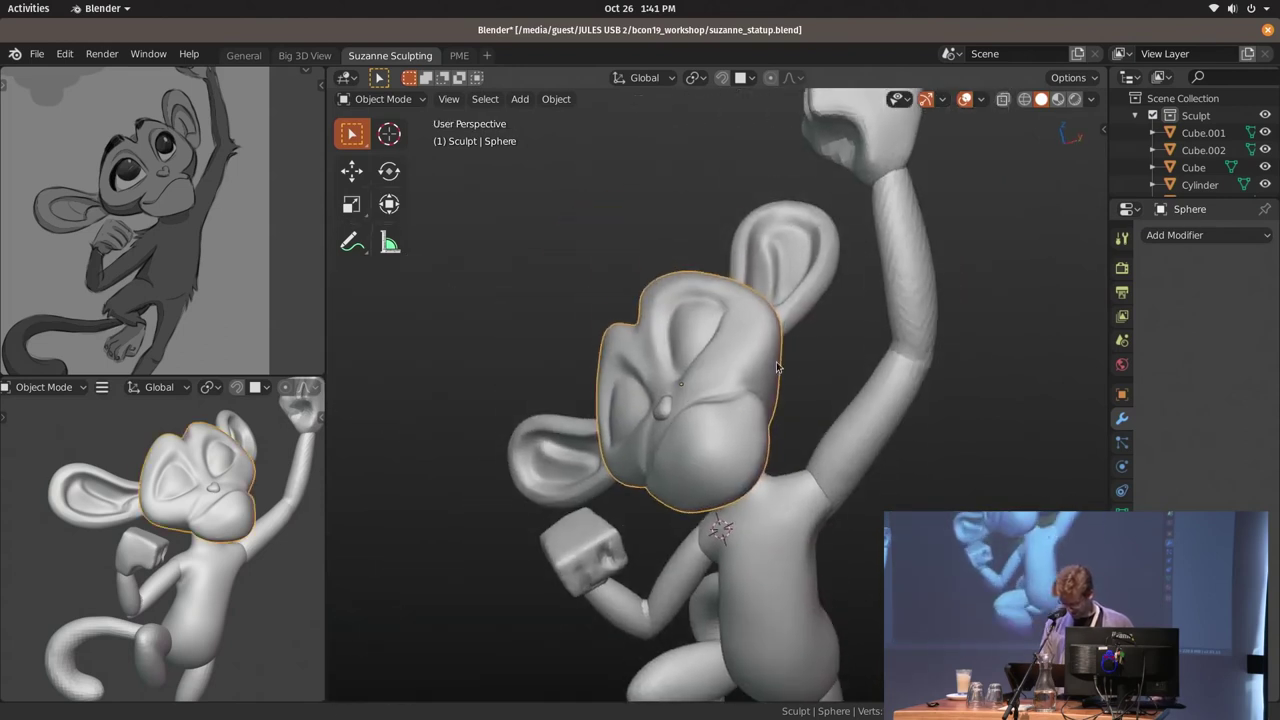
pyautogui.hotkey('ctrl', 'Tab')
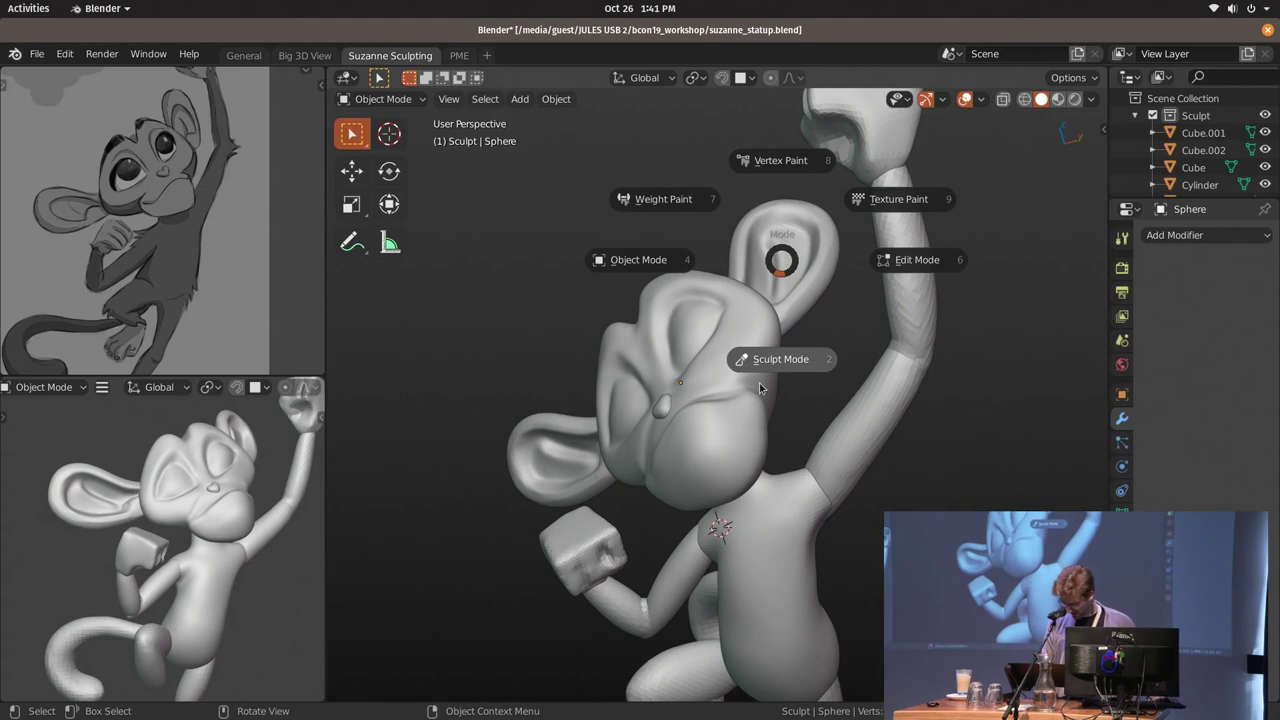
# Enter Vertex Paint, expand the brush settings, shade the viewport by material, and use a 45 px brush
pyautogui.click(776, 155)
pyautogui.scroll(4, 700, 360)
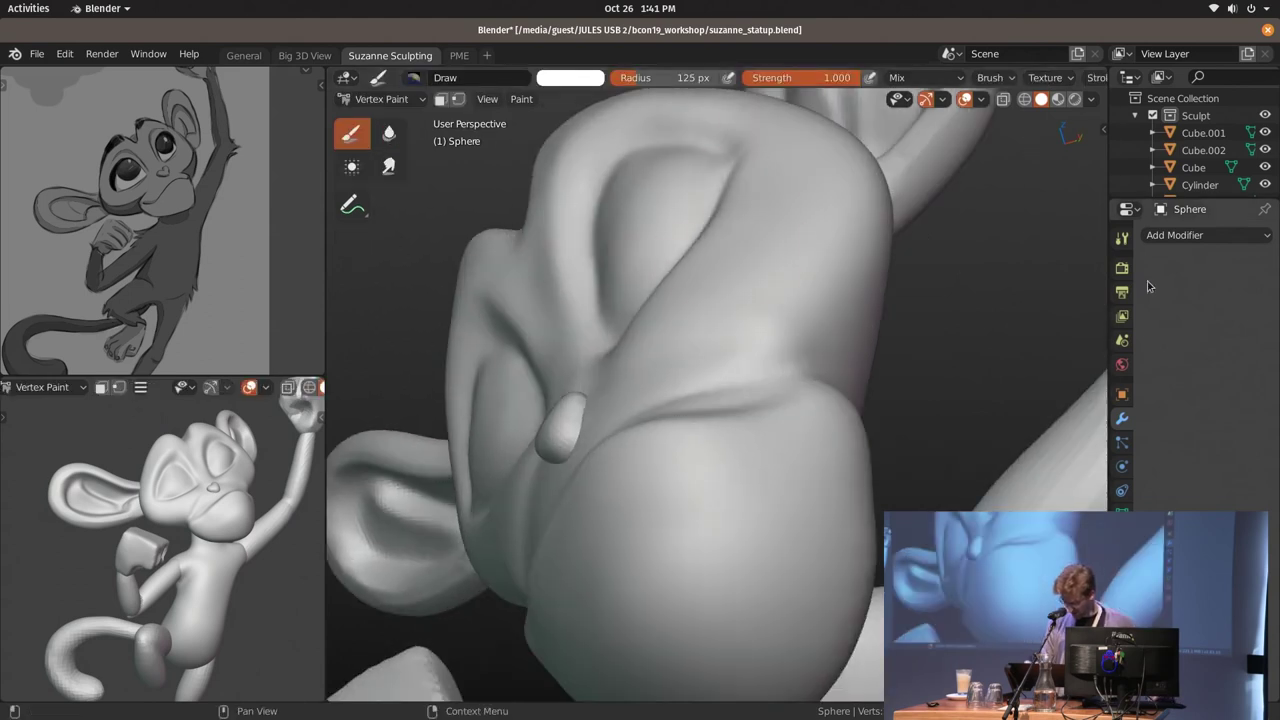
pyautogui.click(1122, 238)
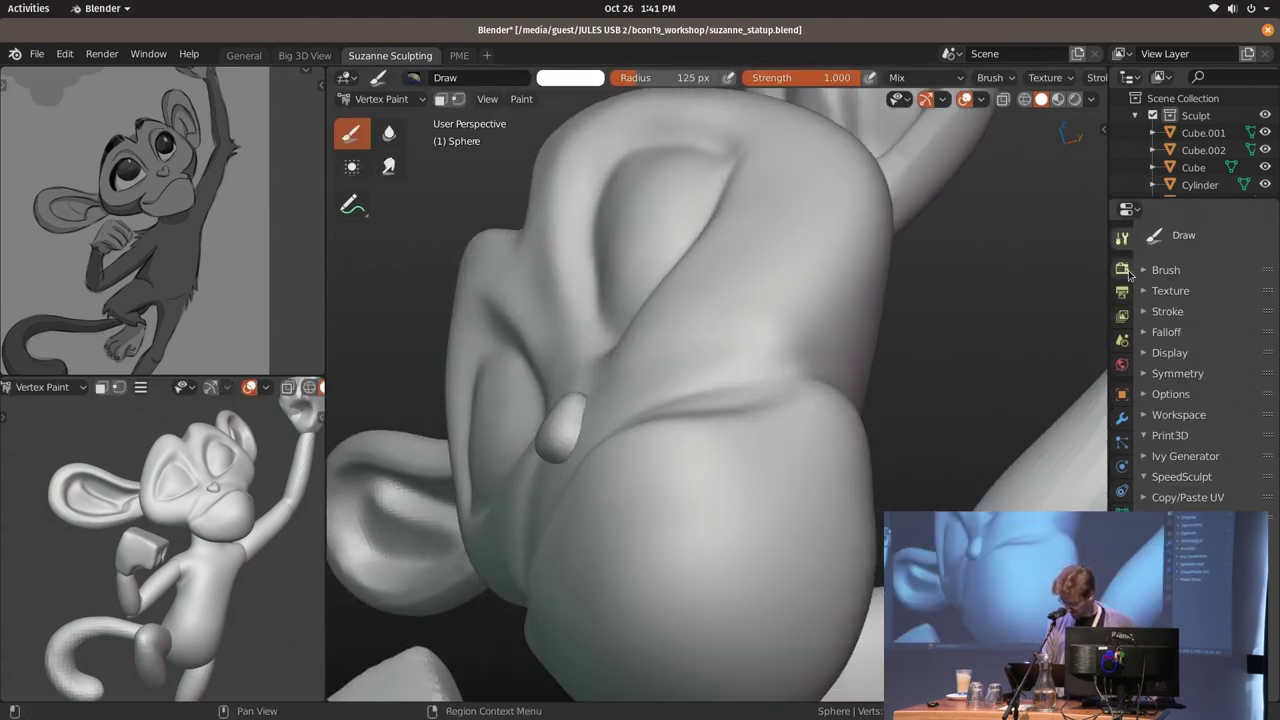
pyautogui.click(1180, 272)
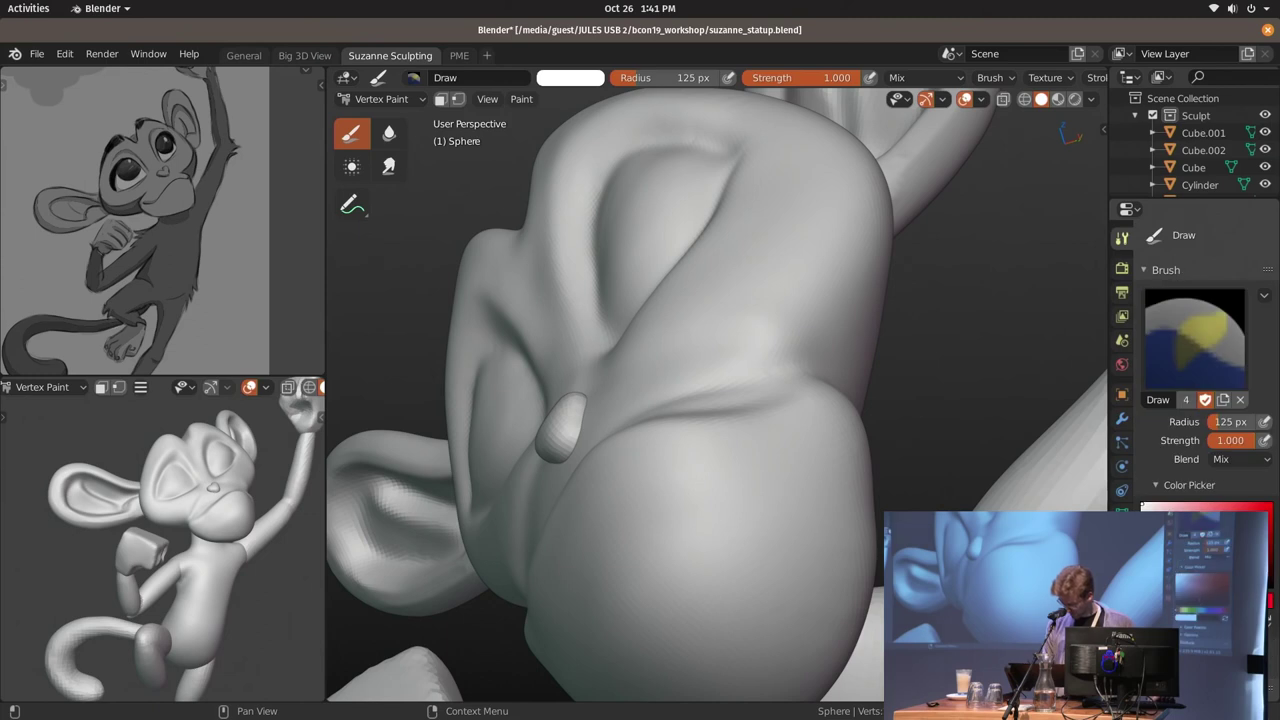
pyautogui.moveTo(760, 330); pyautogui.dragTo(806, 300, button='middle')
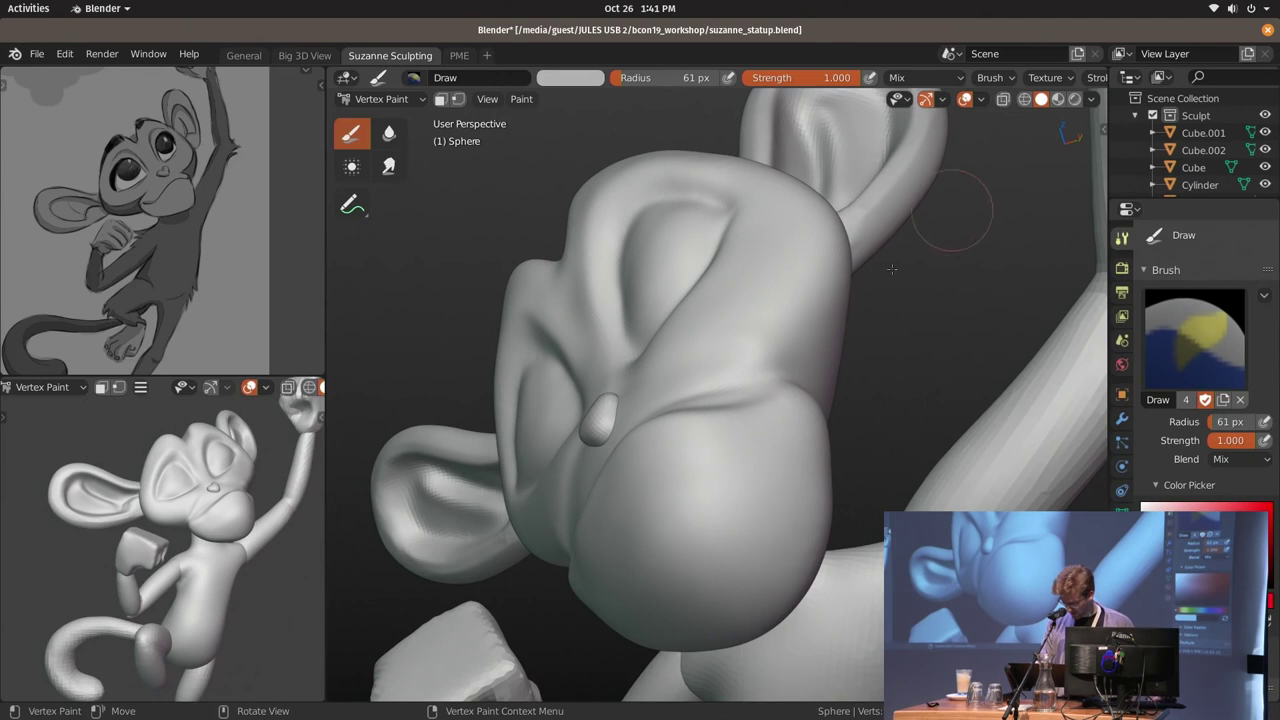
pyautogui.hotkey('shift', 'z')
pyautogui.click(818, 280)
pyautogui.press('f')
pyautogui.click(752, 330)
# Orbit around the head and set the vertex paint colour to white
pyautogui.moveTo(720, 563); pyautogui.dragTo(724, 330, button='middle')
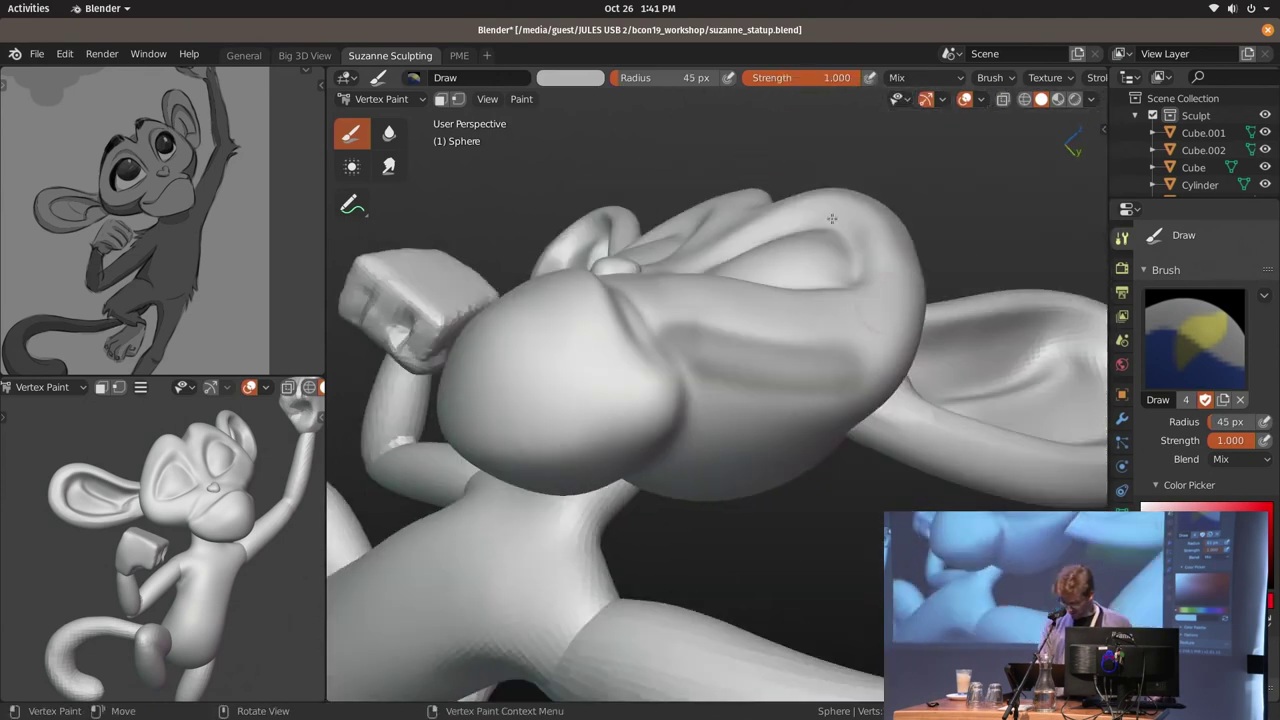
pyautogui.moveTo(741, 238); pyautogui.dragTo(649, 441, button='middle')
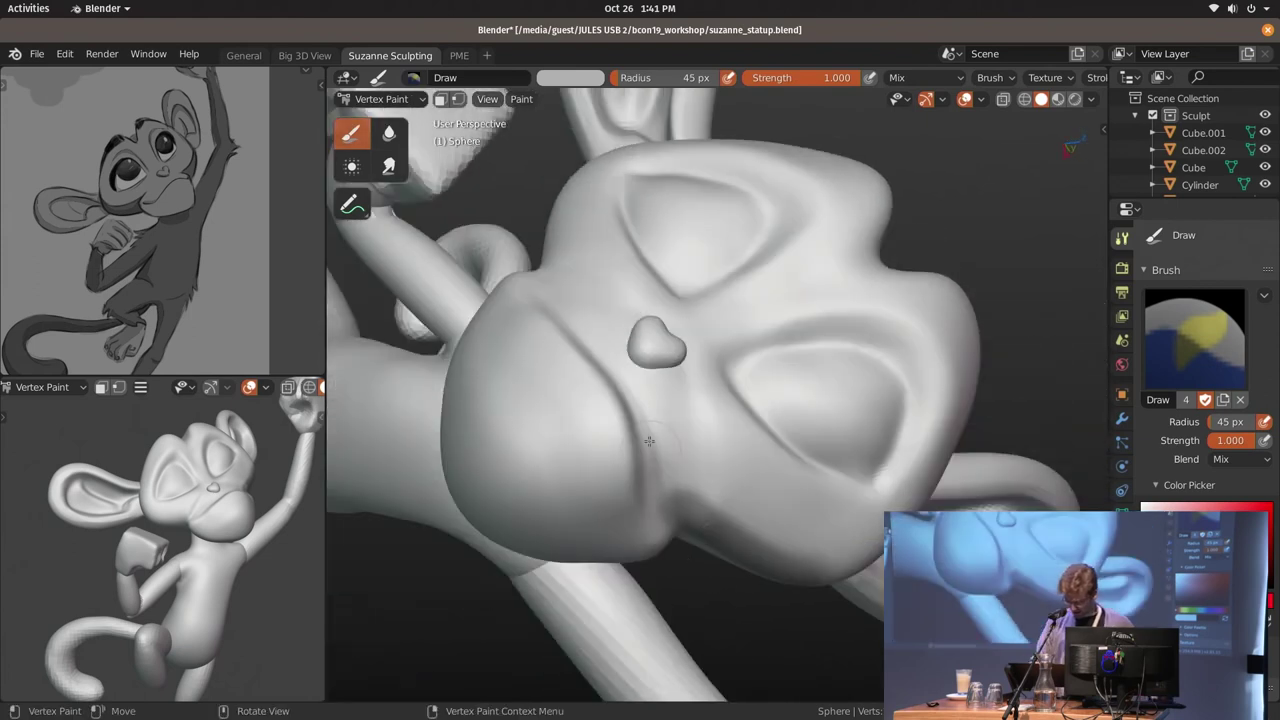
pyautogui.moveTo(713, 491); pyautogui.dragTo(734, 354, button='middle')
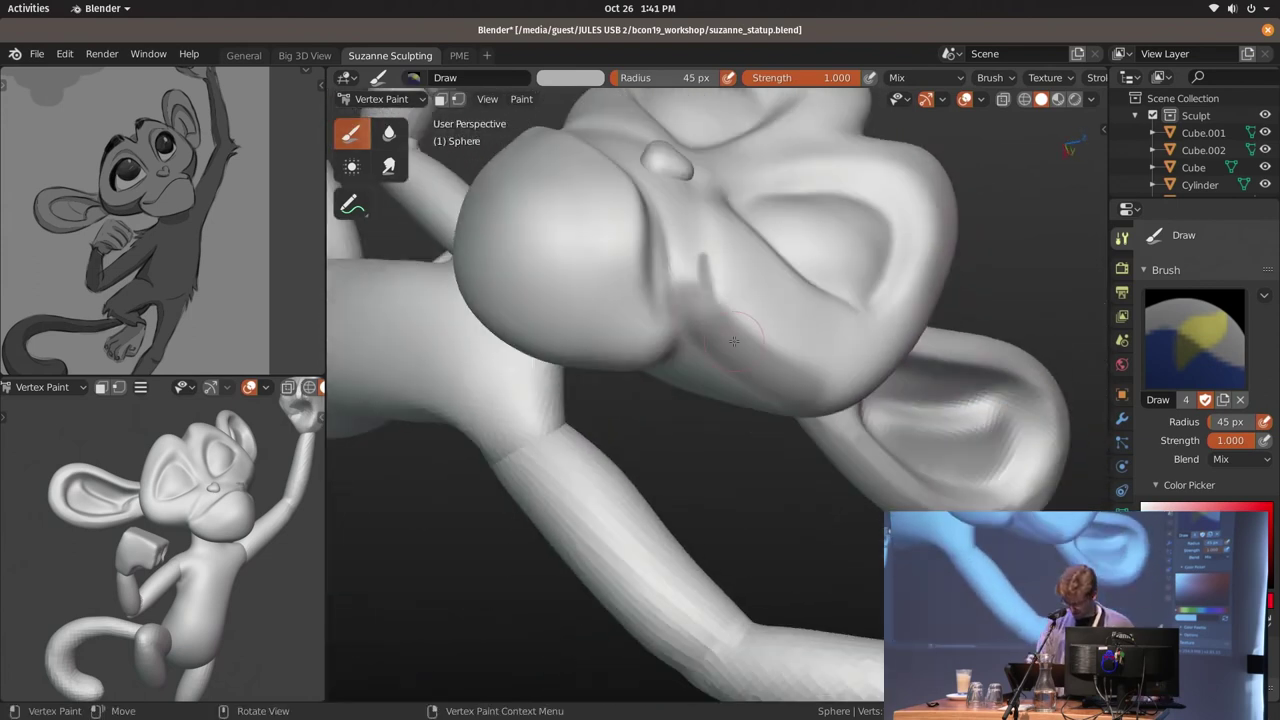
pyautogui.click(1150, 660)
pyautogui.moveTo(1150, 600); pyautogui.dragTo(812, 398)
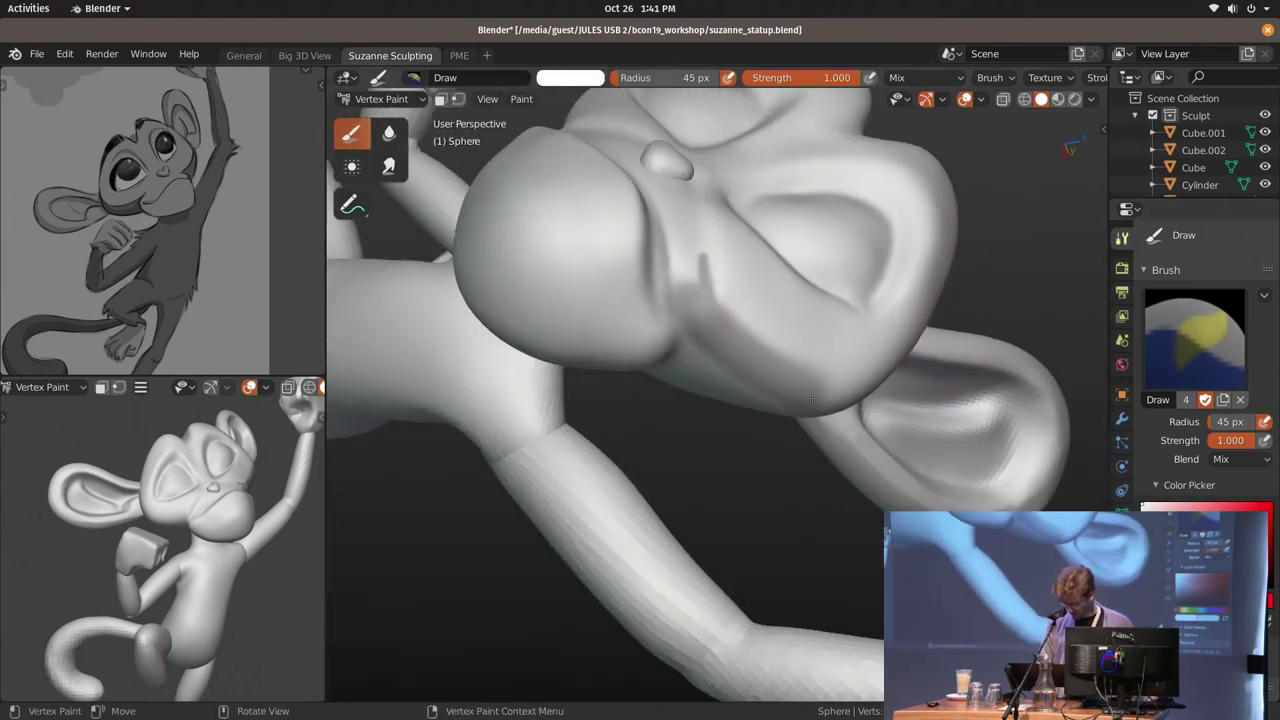
pyautogui.moveTo(685, 262); pyautogui.dragTo(480, 432, button='middle')
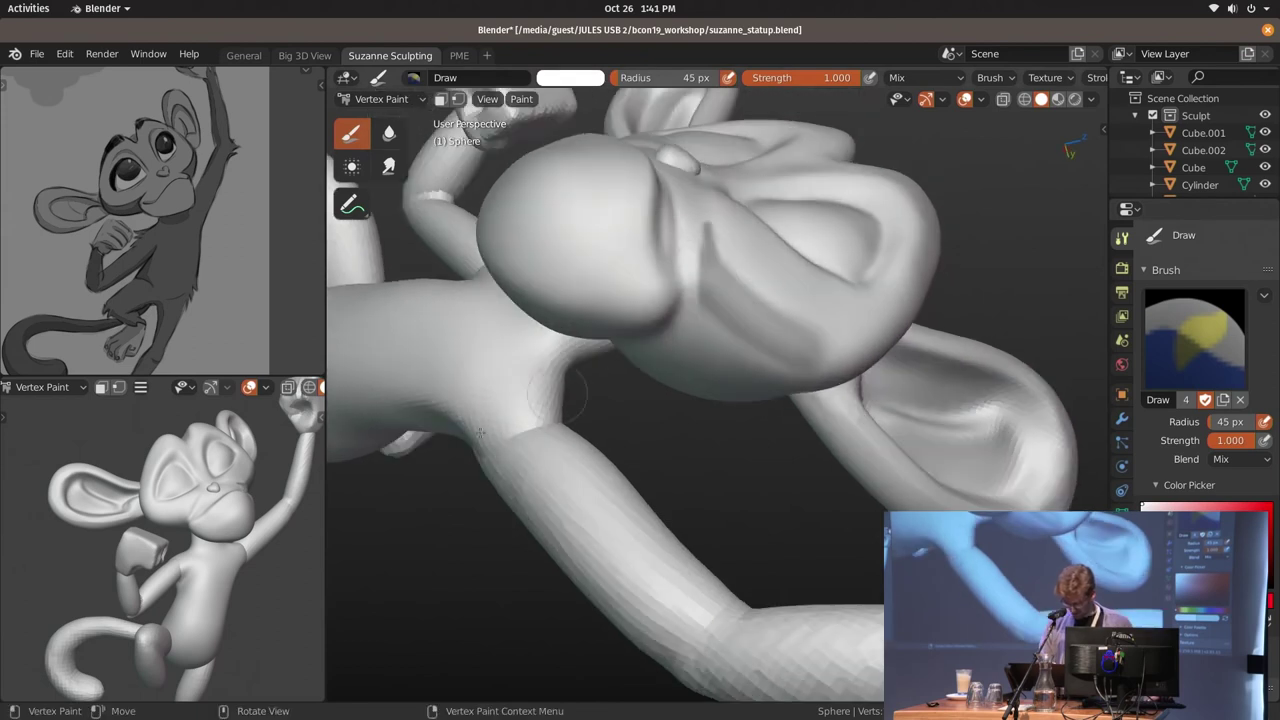
pyautogui.moveTo(815, 333); pyautogui.dragTo(828, 381, button='middle')
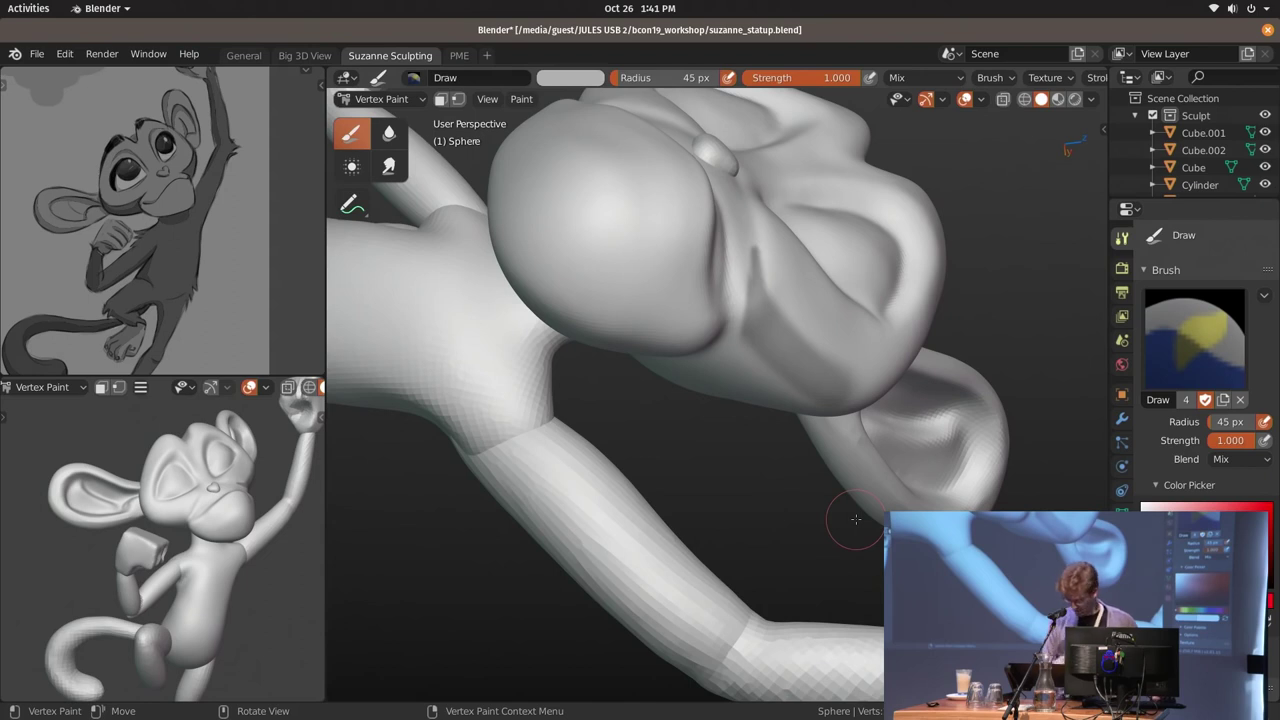
# Return to Object Mode and select the monkey head object
pyautogui.hotkey('ctrl', 'Tab')
pyautogui.moveTo(749, 337)
pyautogui.mouseDown(button='middle')
pyautogui.moveTo(714, 514)
pyautogui.moveTo(783, 397)
pyautogui.moveTo(522, 392)
pyautogui.moveTo(787, 320)
pyautogui.mouseUp(button='middle')
pyautogui.press('z')
pyautogui.click(783, 397)
pyautogui.click(750, 331)
# In Sculpt Mode, set brush strength 0.726 at 94 px and build the eye into a rounder eyeball
pyautogui.hotkey('ctrl', 'Tab')
pyautogui.scroll(3, 737, 286)
pyautogui.moveTo(737, 286); pyautogui.dragTo(757, 286, button='middle')
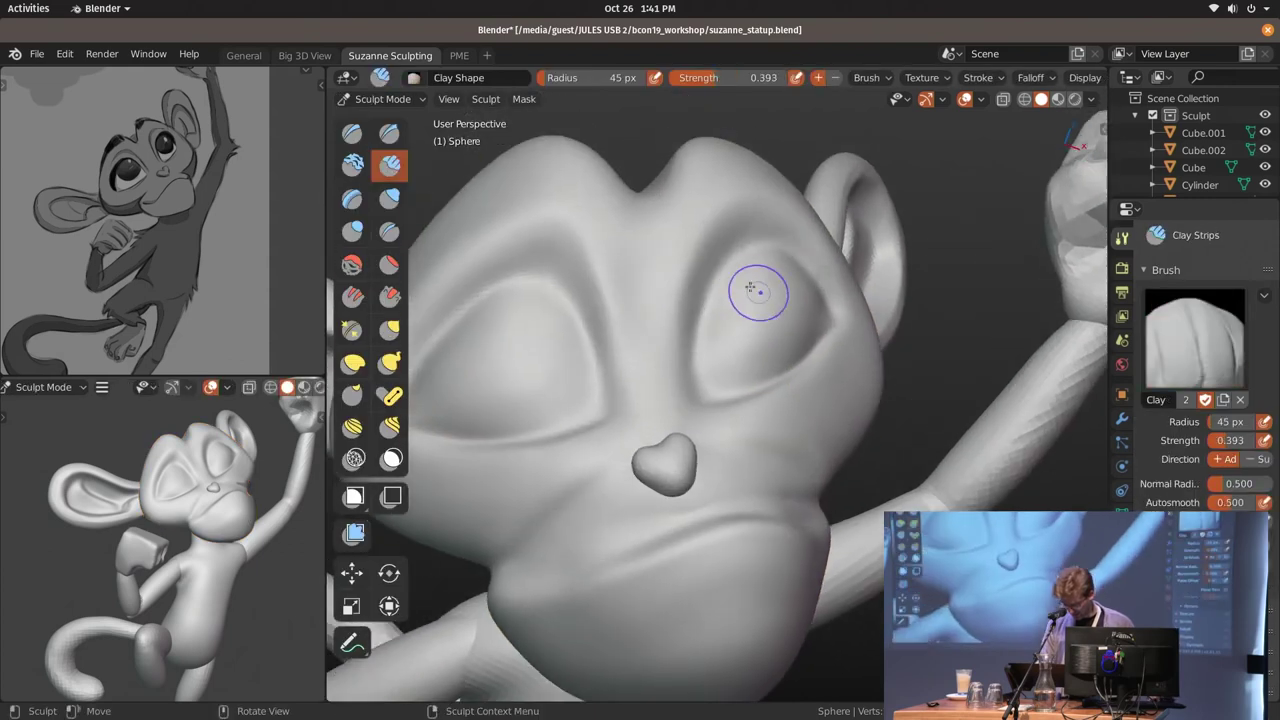
pyautogui.press('f')
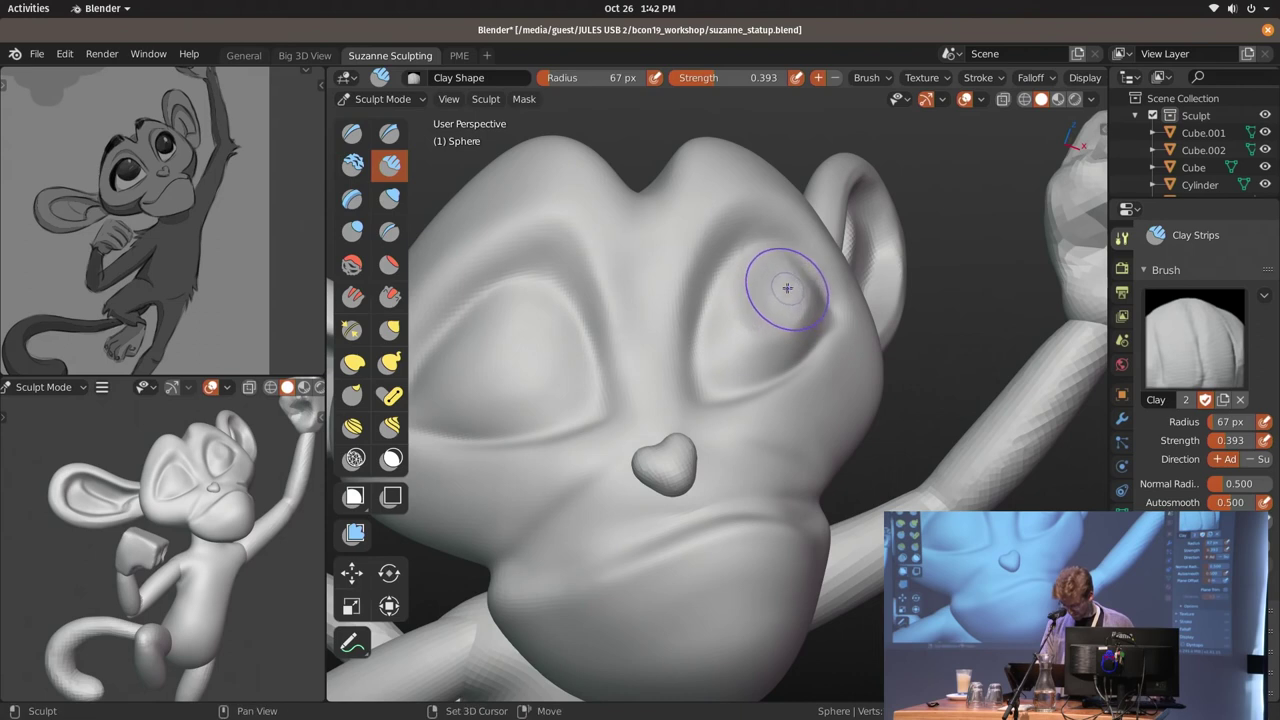
pyautogui.hotkey('shift', 'f')
pyautogui.click(768, 291)
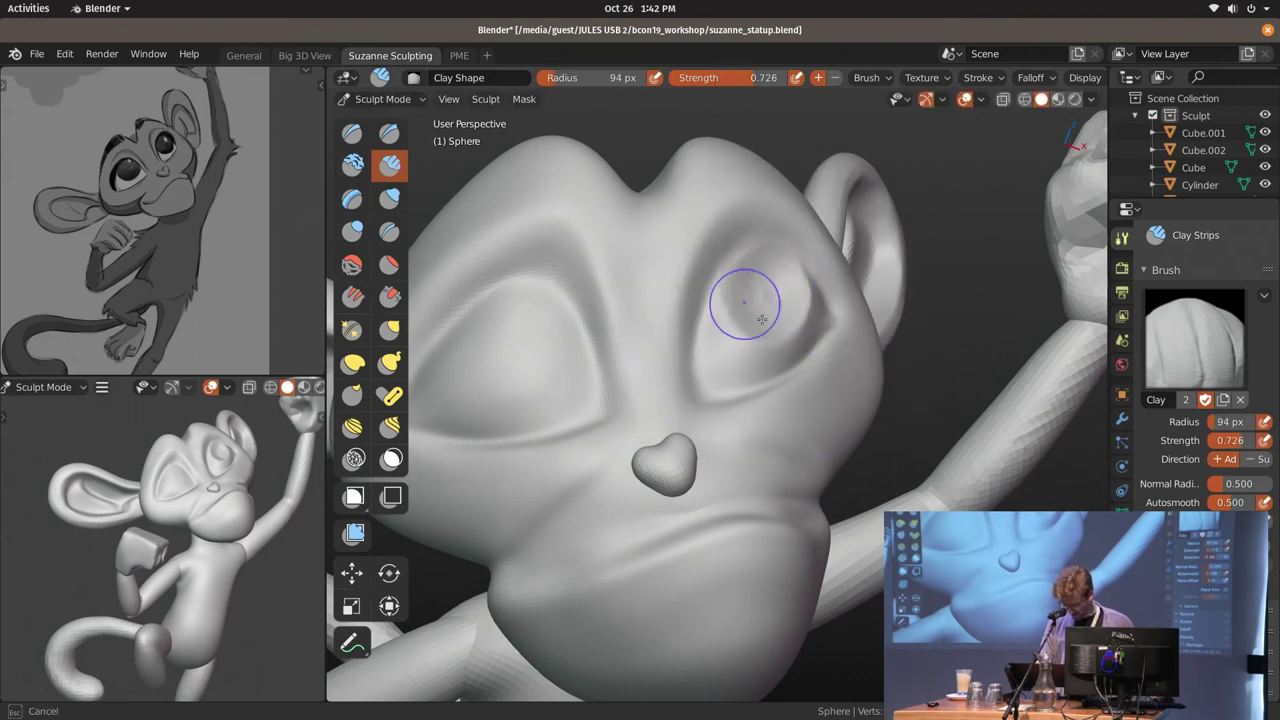
pyautogui.press('Escape')
pyautogui.moveTo(730, 275); pyautogui.dragTo(800, 330, button='middle')
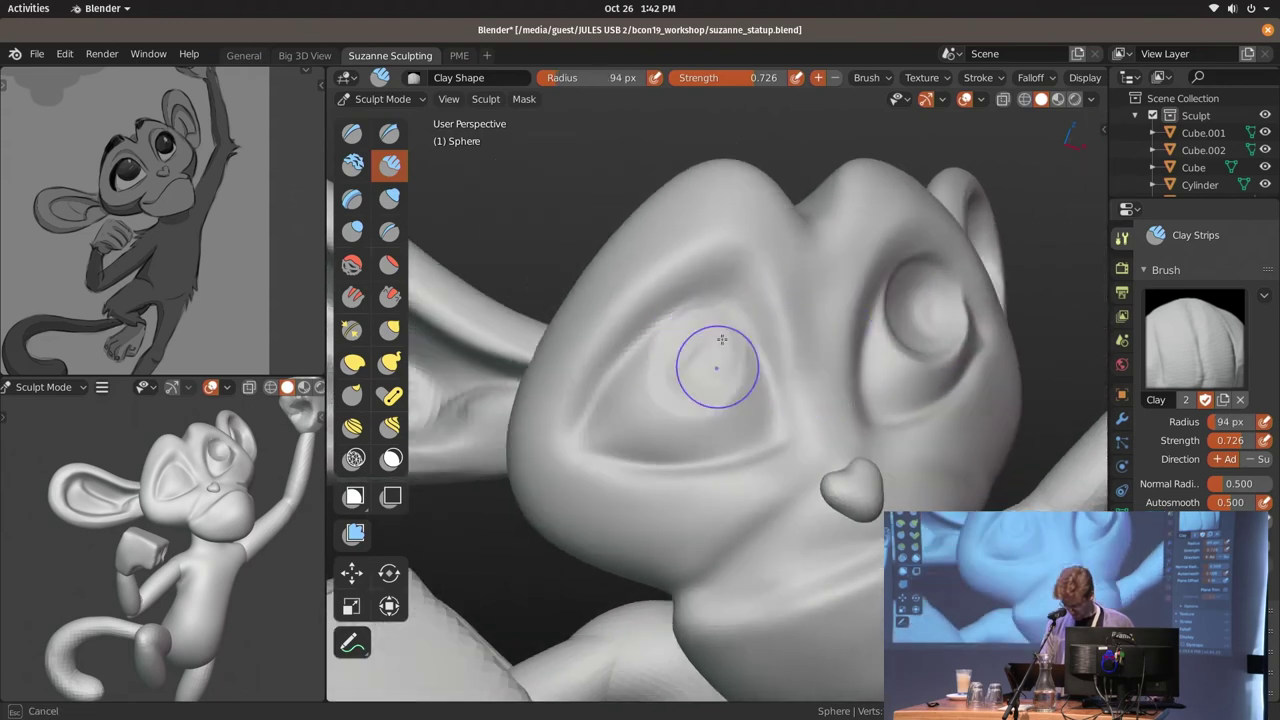
pyautogui.moveTo(721, 340)
pyautogui.mouseDown()
pyautogui.moveTo(728, 378)
pyautogui.moveTo(755, 342)
pyautogui.moveTo(747, 380)
pyautogui.mouseUp()
# Set the brush to 101 px, then switch to Draw Sharp with a much smaller size
pyautogui.press('f')
pyautogui.click(690, 362)
pyautogui.press('f')
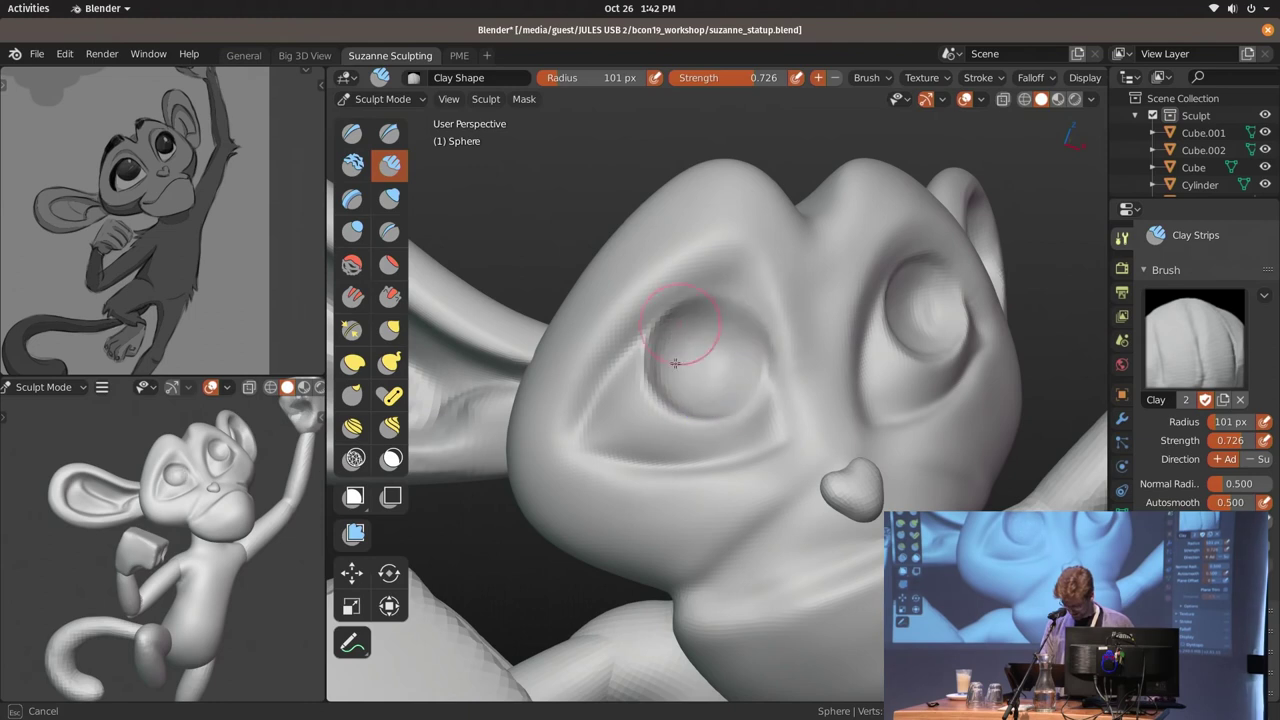
pyautogui.click(762, 350)
pyautogui.moveTo(800, 386); pyautogui.dragTo(737, 320, button='middle')
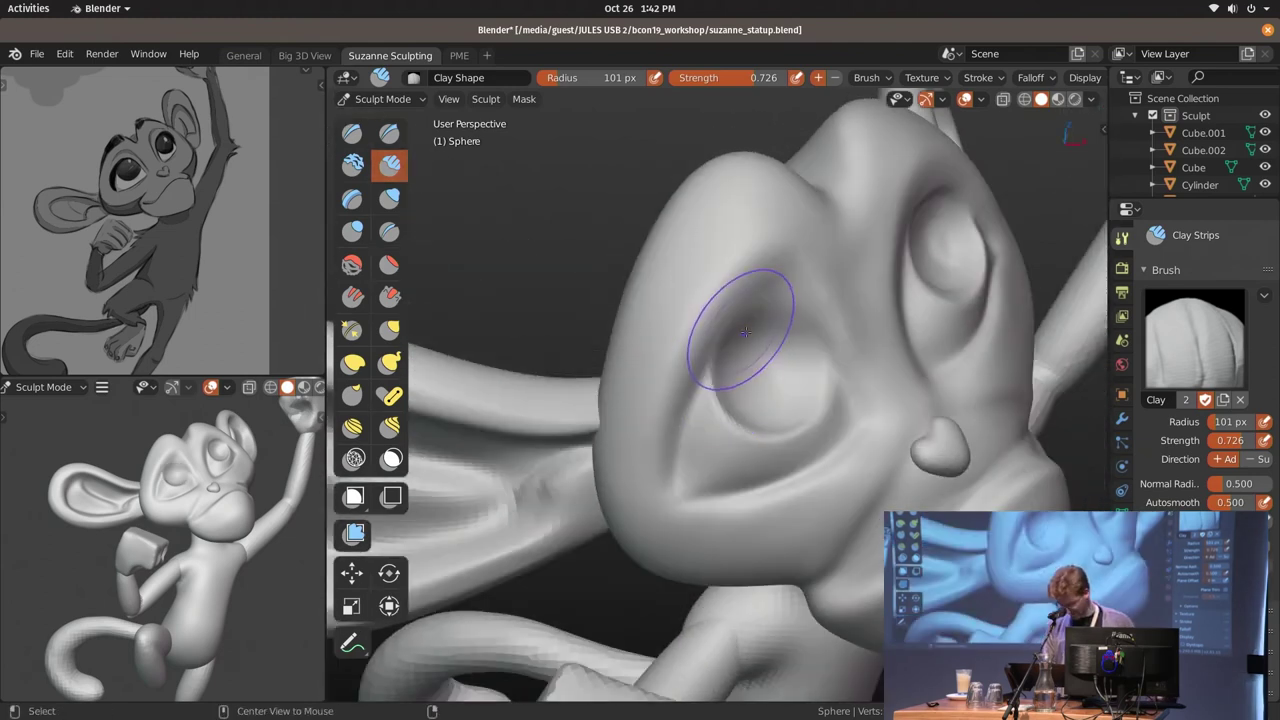
pyautogui.hotkey('shift', 'x')
pyautogui.scroll(-2, 826, 338)
pyautogui.press('f')
pyautogui.click(701, 261)
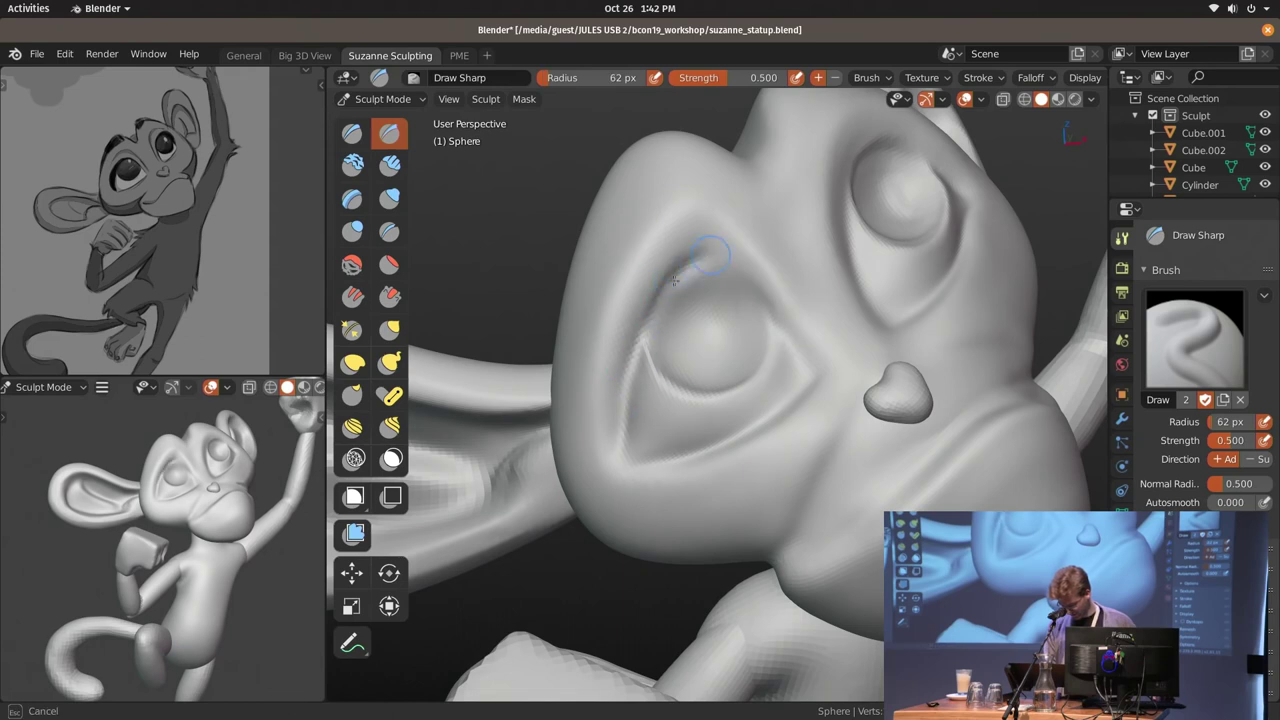
# Carve sharp creases along the brow and upper eye socket with the Draw Sharp brush
pyautogui.click(675, 281)
pyautogui.moveTo(675, 281); pyautogui.dragTo(805, 298, button='middle')
pyautogui.moveTo(790, 245); pyautogui.dragTo(802, 280)
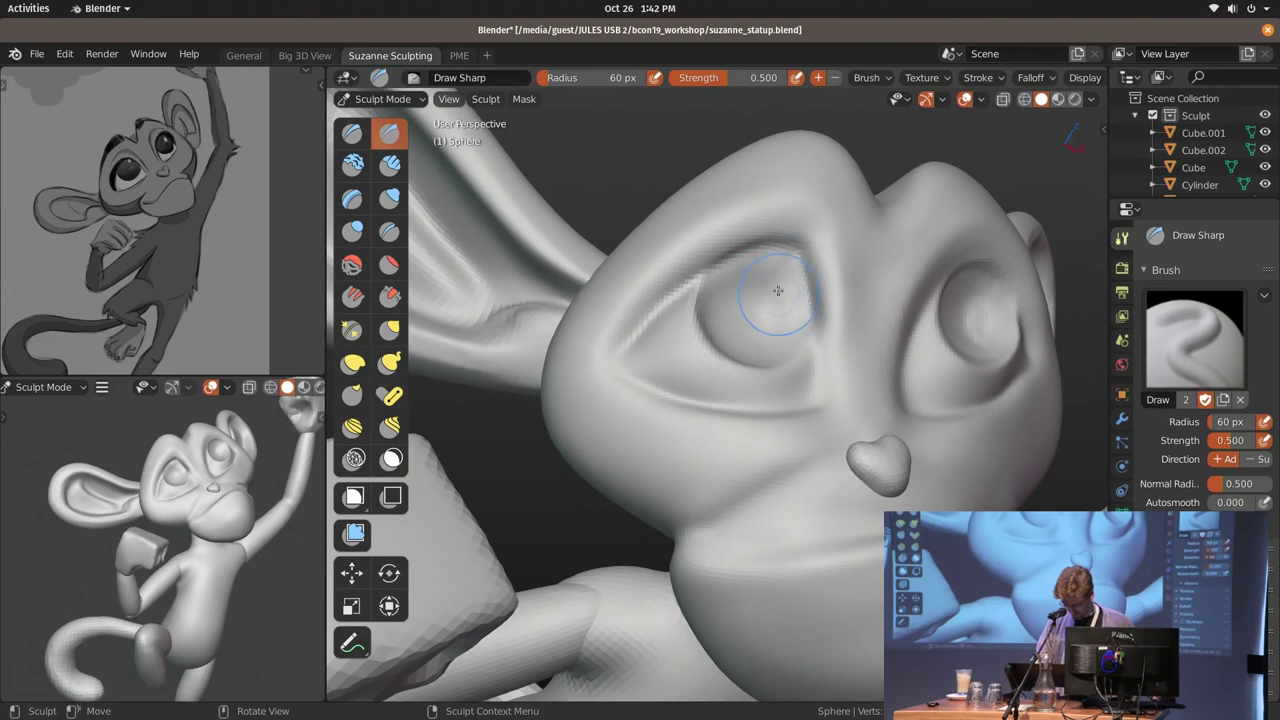
pyautogui.moveTo(803, 317); pyautogui.dragTo(729, 271, button='middle')
pyautogui.moveTo(749, 420)
pyautogui.mouseDown(button='middle')
pyautogui.moveTo(657, 314)
pyautogui.moveTo(694, 364)
pyautogui.moveTo(690, 280)
pyautogui.mouseUp(button='middle')
pyautogui.click(694, 364)
pyautogui.moveTo(690, 280); pyautogui.dragTo(702, 249)
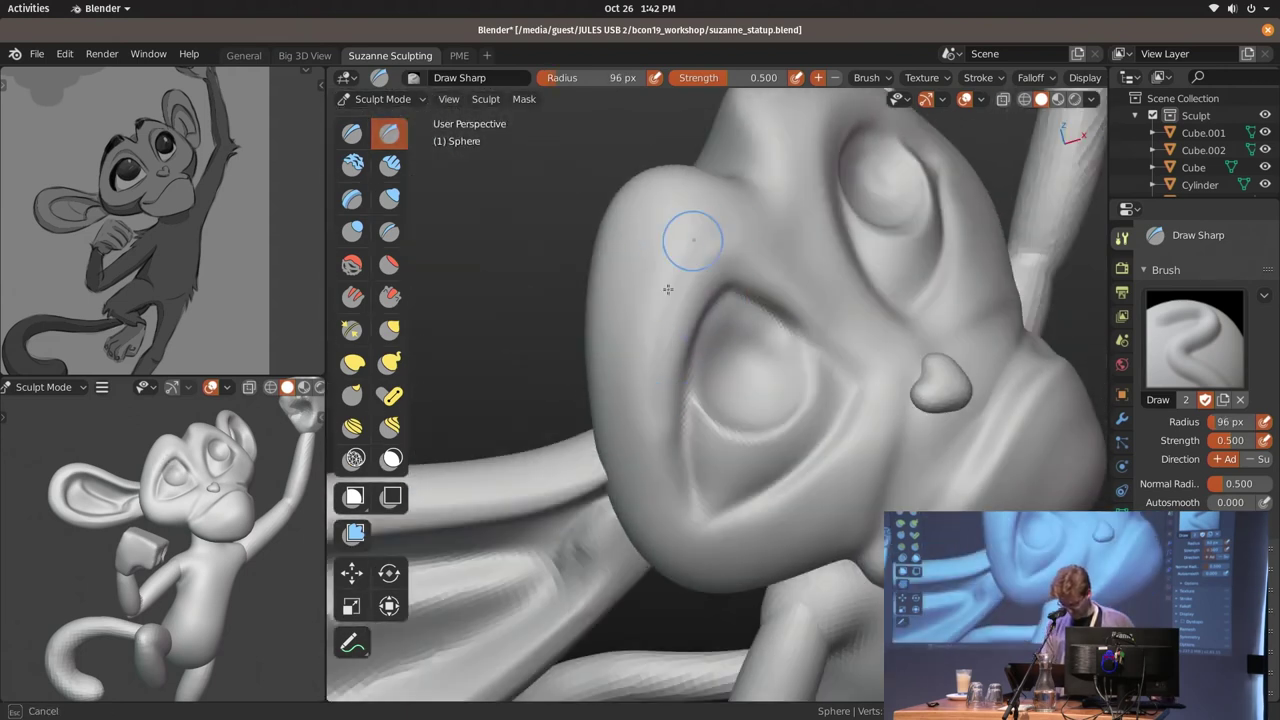
# Smooth rough spots with a 109 px brush at about 0.891 strength, then resume Draw Sharp
pyautogui.press('f')
pyautogui.click(680, 275)
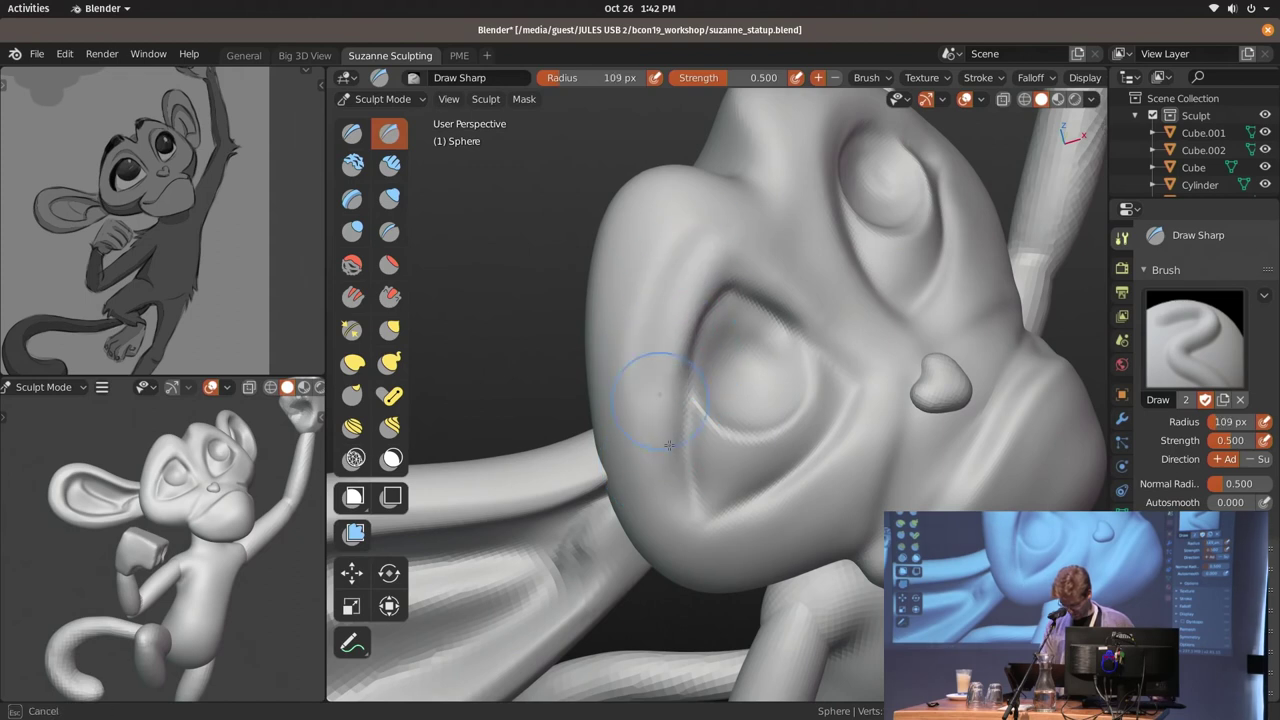
pyautogui.press('s')
pyautogui.hotkey('shift', 'f')
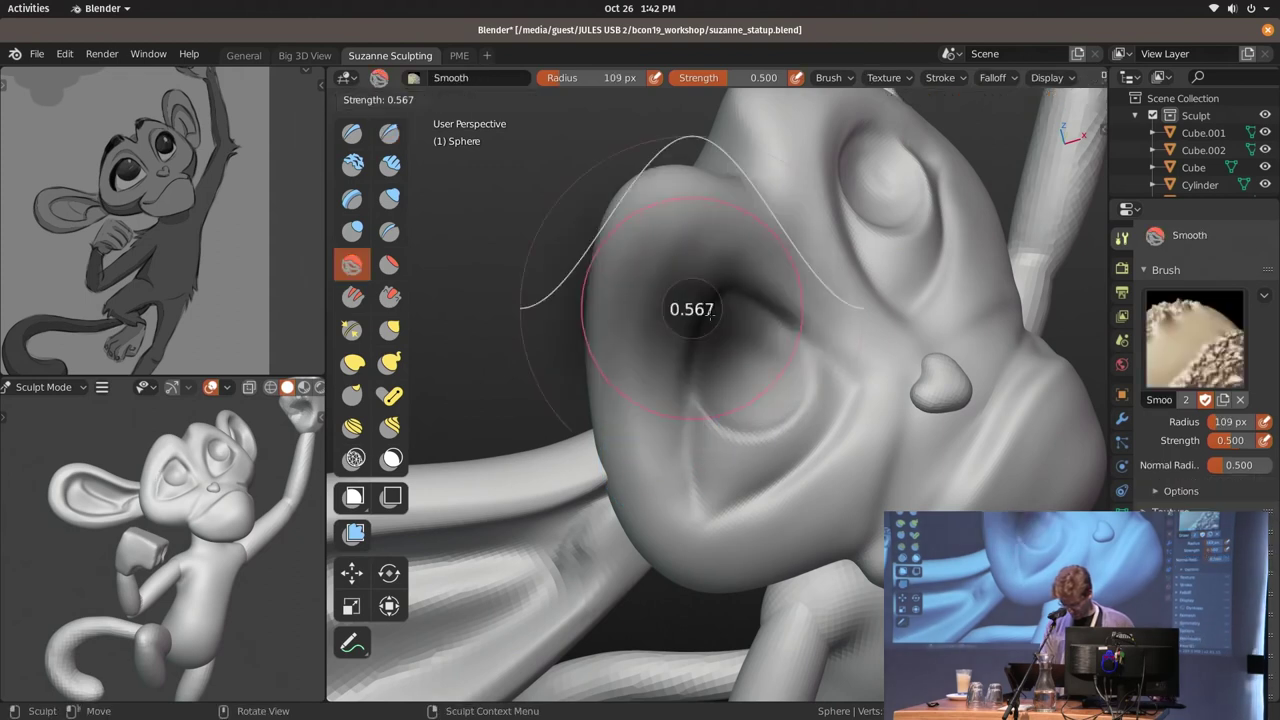
pyautogui.click(690, 320)
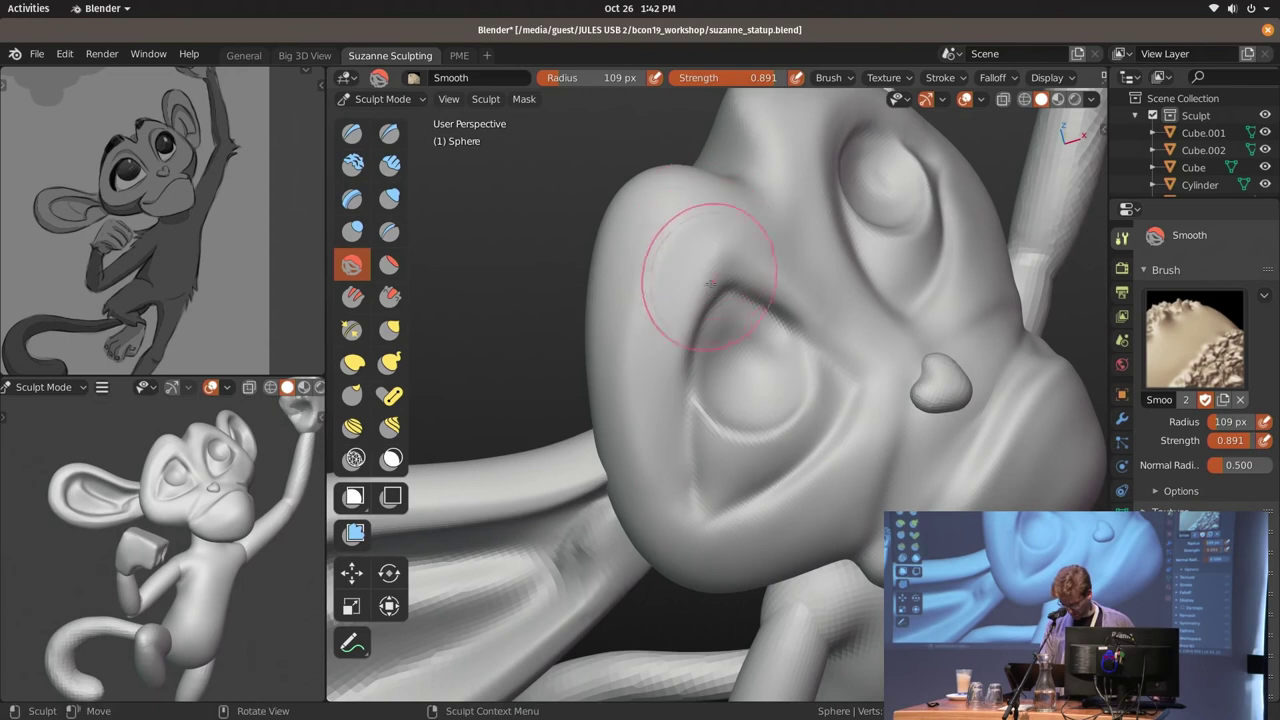
pyautogui.press('x')
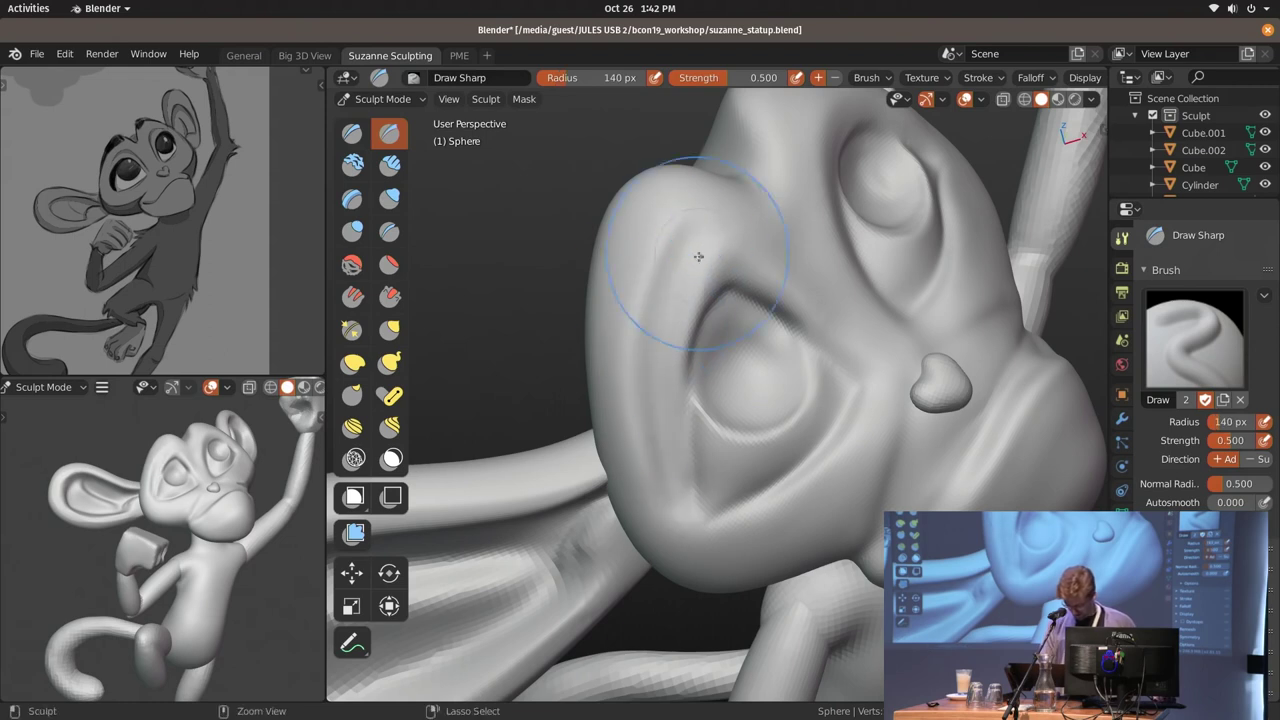
# Extend the groove between the eyes downward with a 114 px brush
pyautogui.press('f')
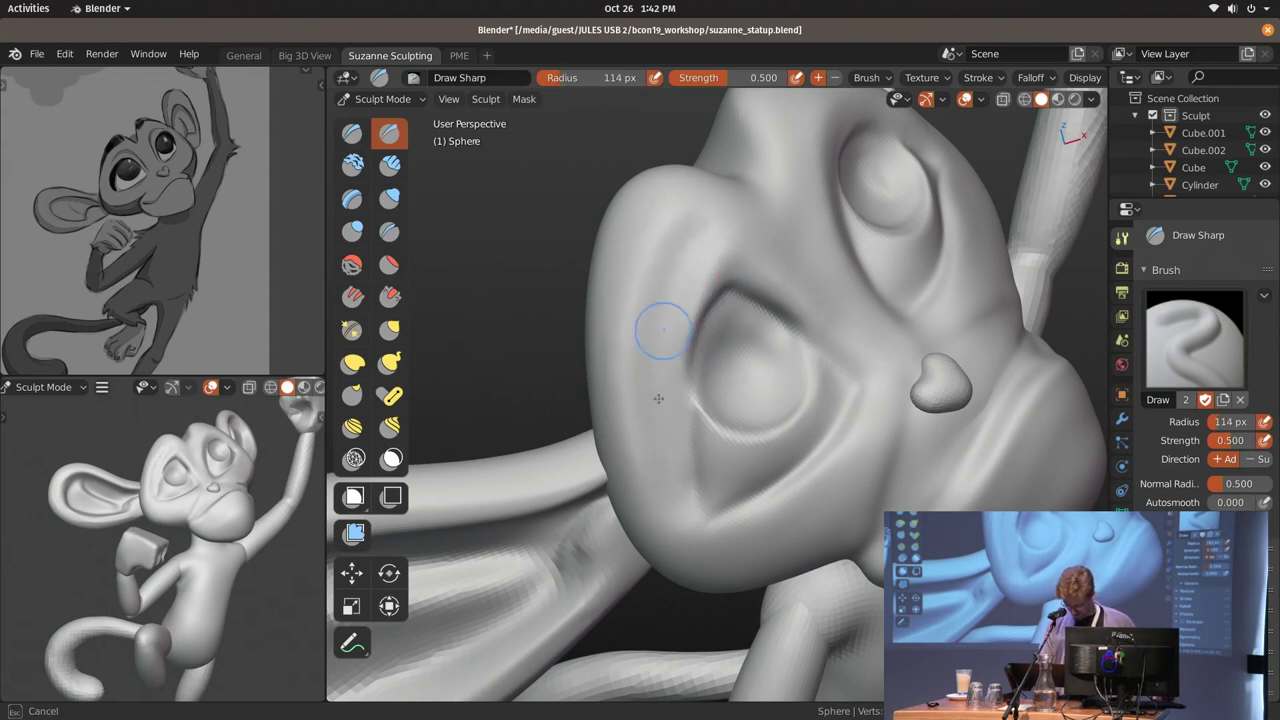
pyautogui.moveTo(735, 227); pyautogui.dragTo(798, 266, button='middle')
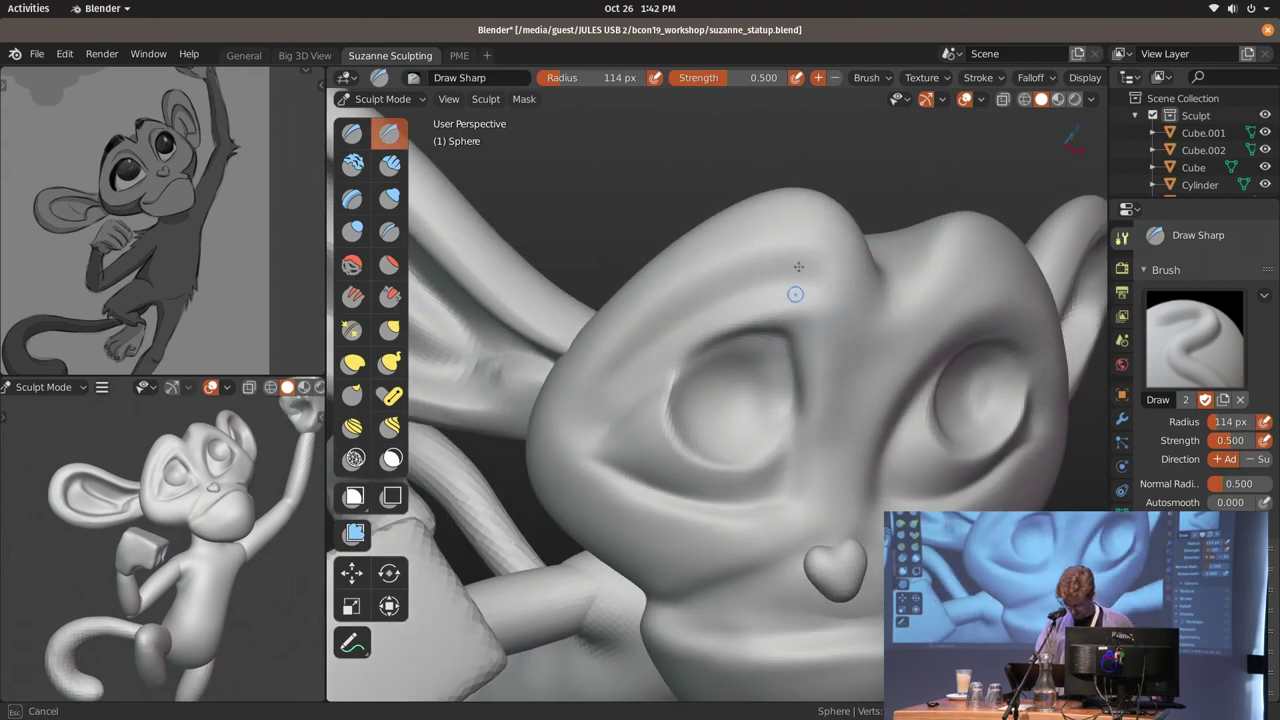
pyautogui.moveTo(829, 418); pyautogui.dragTo(814, 330)
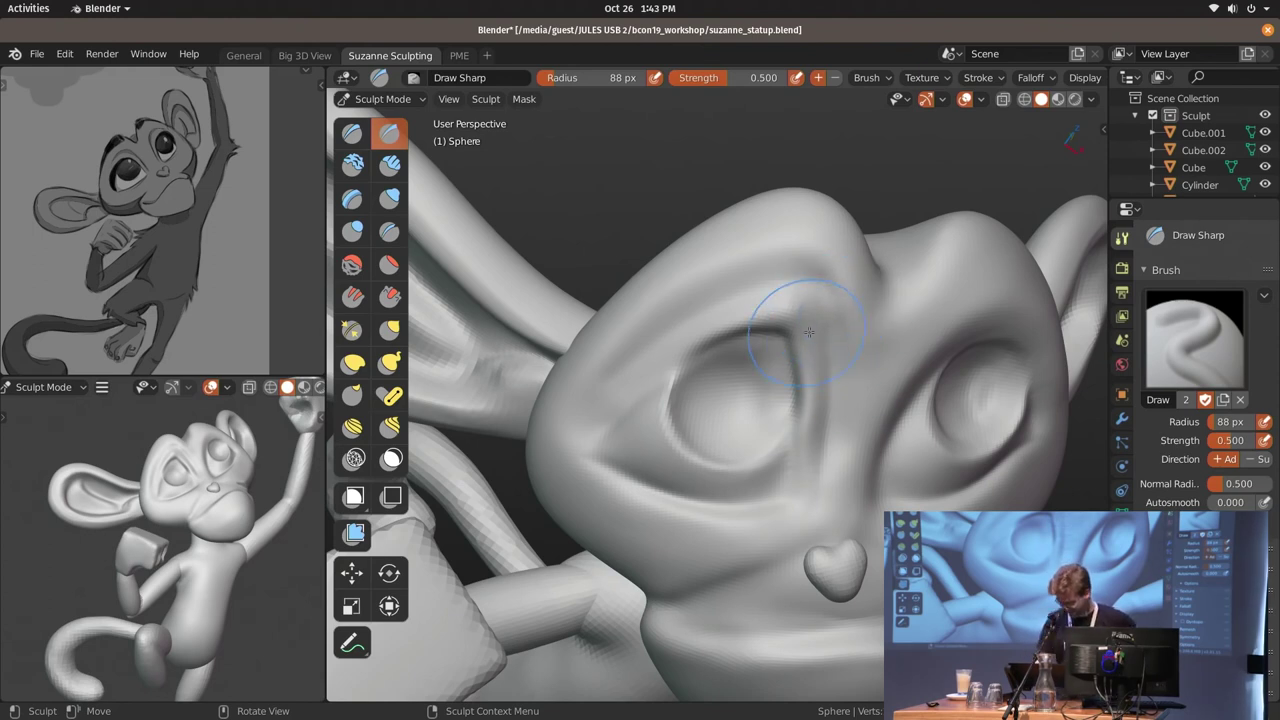
pyautogui.moveTo(808, 332); pyautogui.dragTo(848, 392, button='middle')
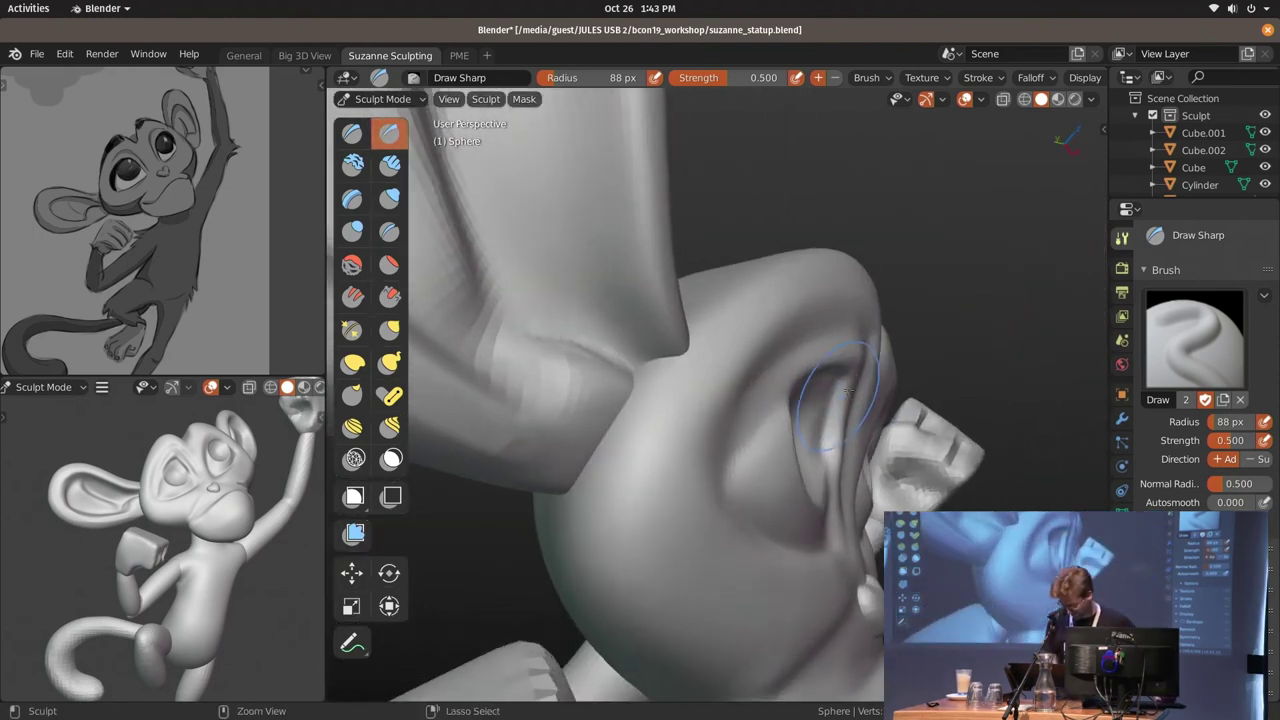
# Return to the Draw Sharp brush on the face, resizing it from 53 px to 103 px
pyautogui.press('k')
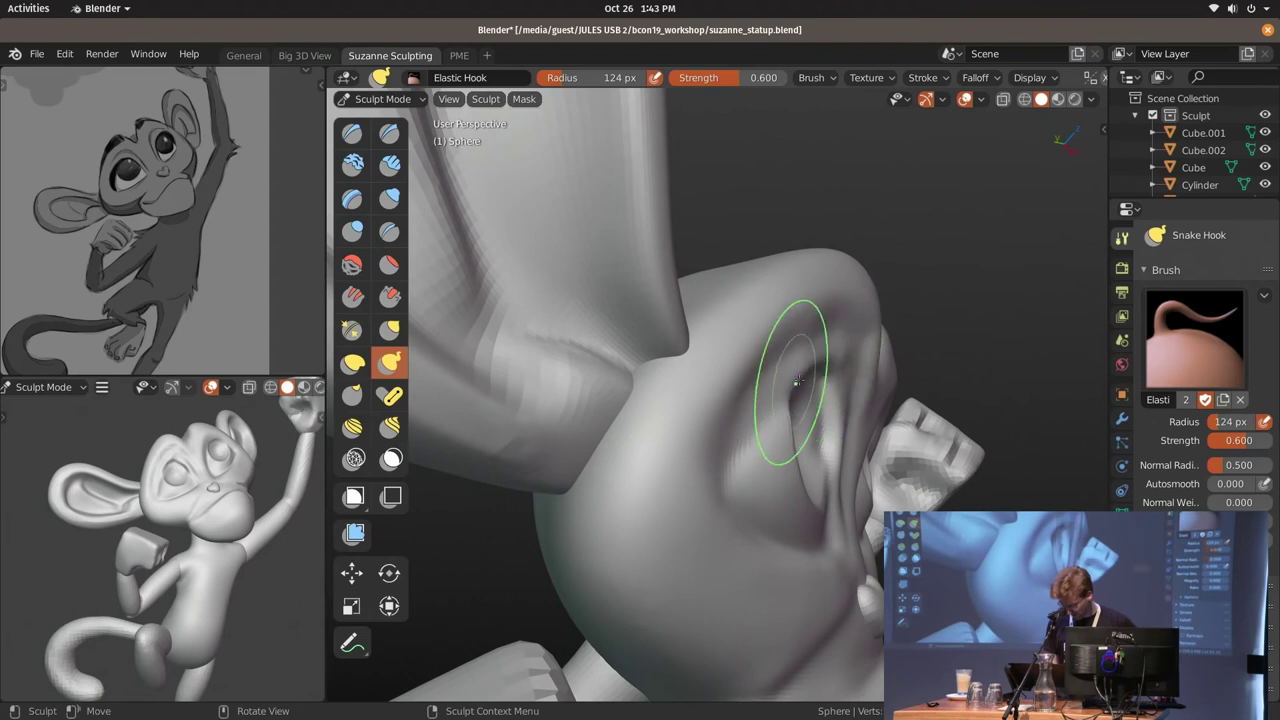
pyautogui.moveTo(796, 382); pyautogui.dragTo(604, 372, button='middle')
pyautogui.moveTo(645, 437); pyautogui.dragTo(660, 290, button='middle')
pyautogui.press('x')
pyautogui.click(665, 335)
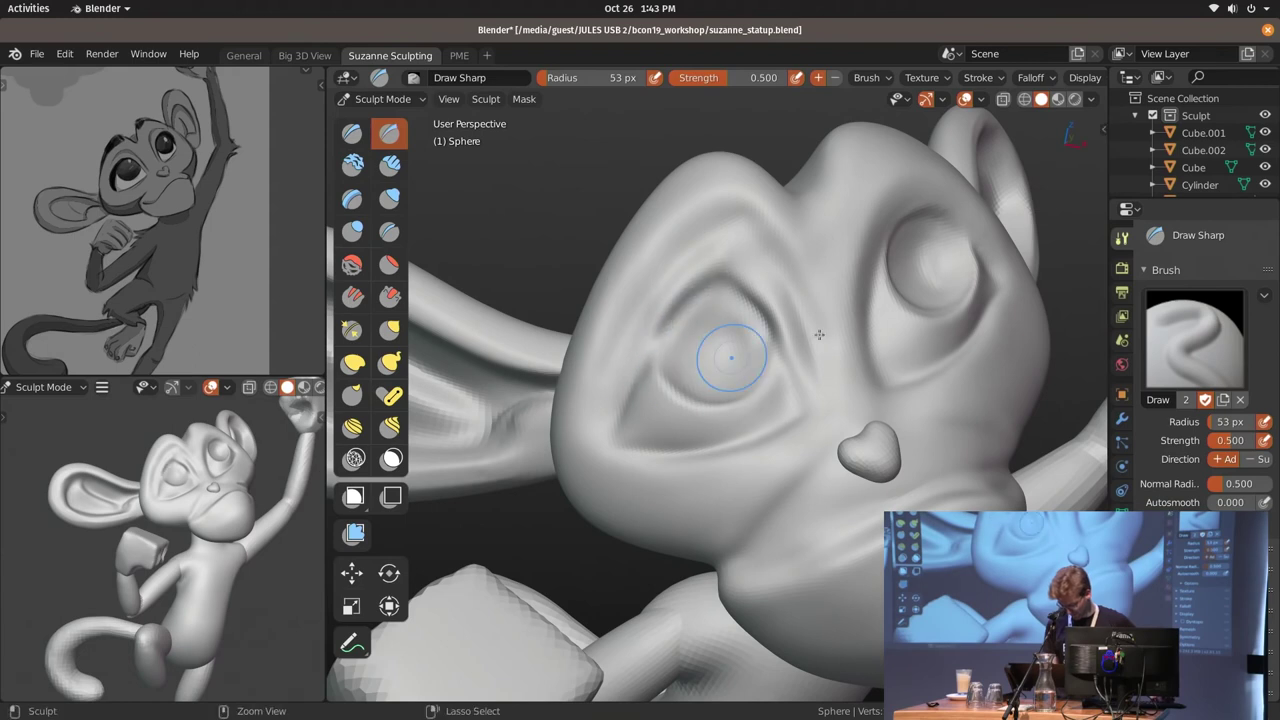
pyautogui.keyDown('ctrl'); pyautogui.moveTo(773, 310); pyautogui.dragTo(650, 244, button='middle'); pyautogui.keyUp('ctrl')
pyautogui.press('f')
pyautogui.click(651, 310)
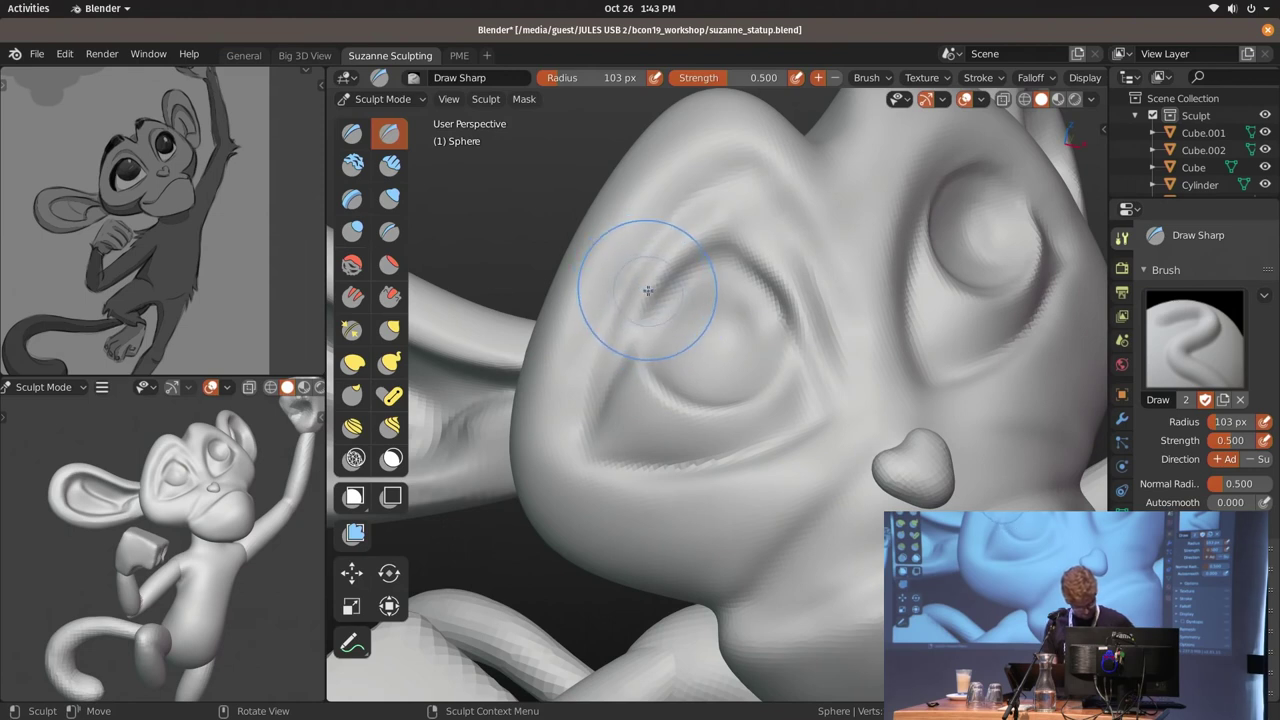
# Try Draw Sharp brush sizes of 109 and 120 px, finally settling on 92 px
pyautogui.press('f')
pyautogui.click(645, 227)
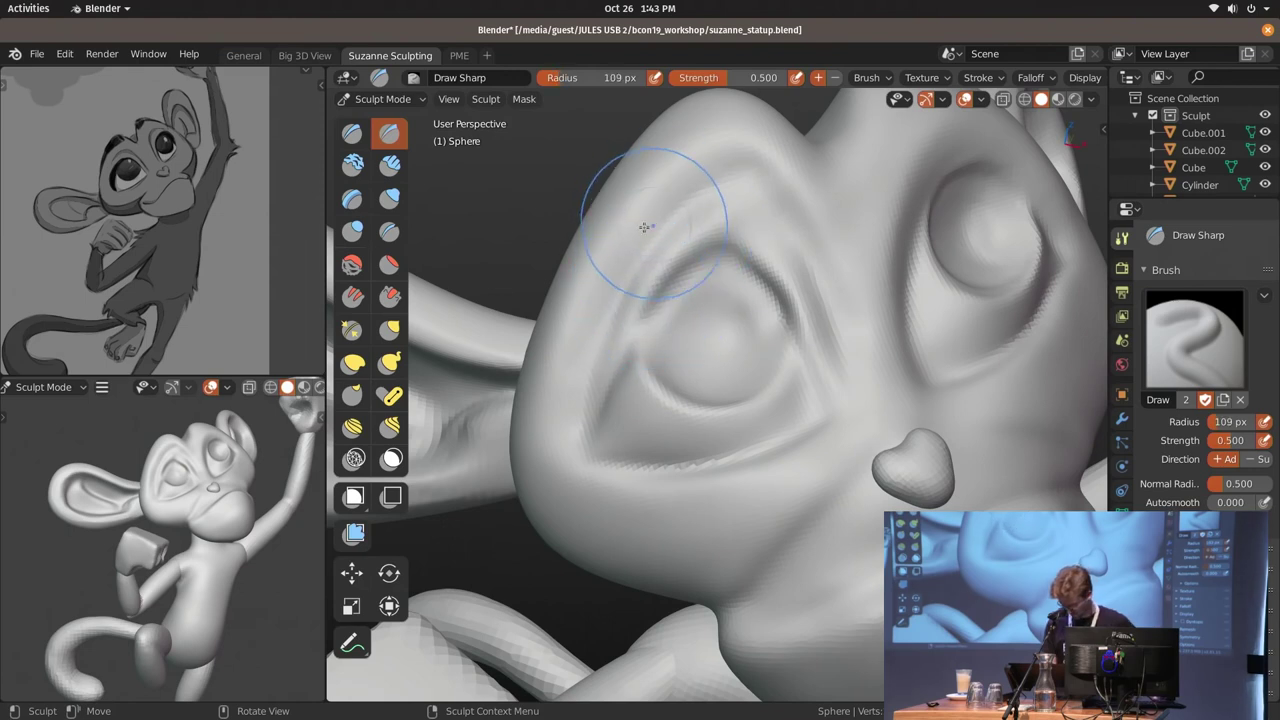
pyautogui.click(596, 385)
pyautogui.moveTo(657, 128); pyautogui.dragTo(704, 152, button='middle')
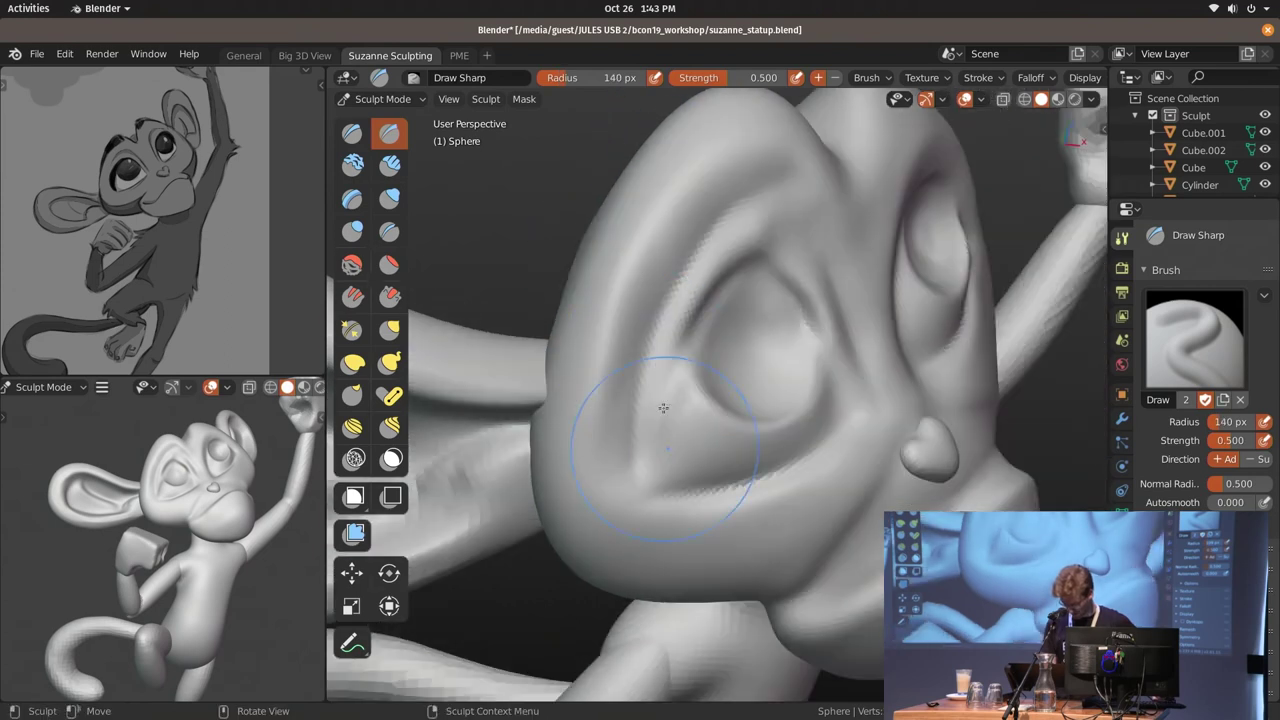
pyautogui.press('Escape')
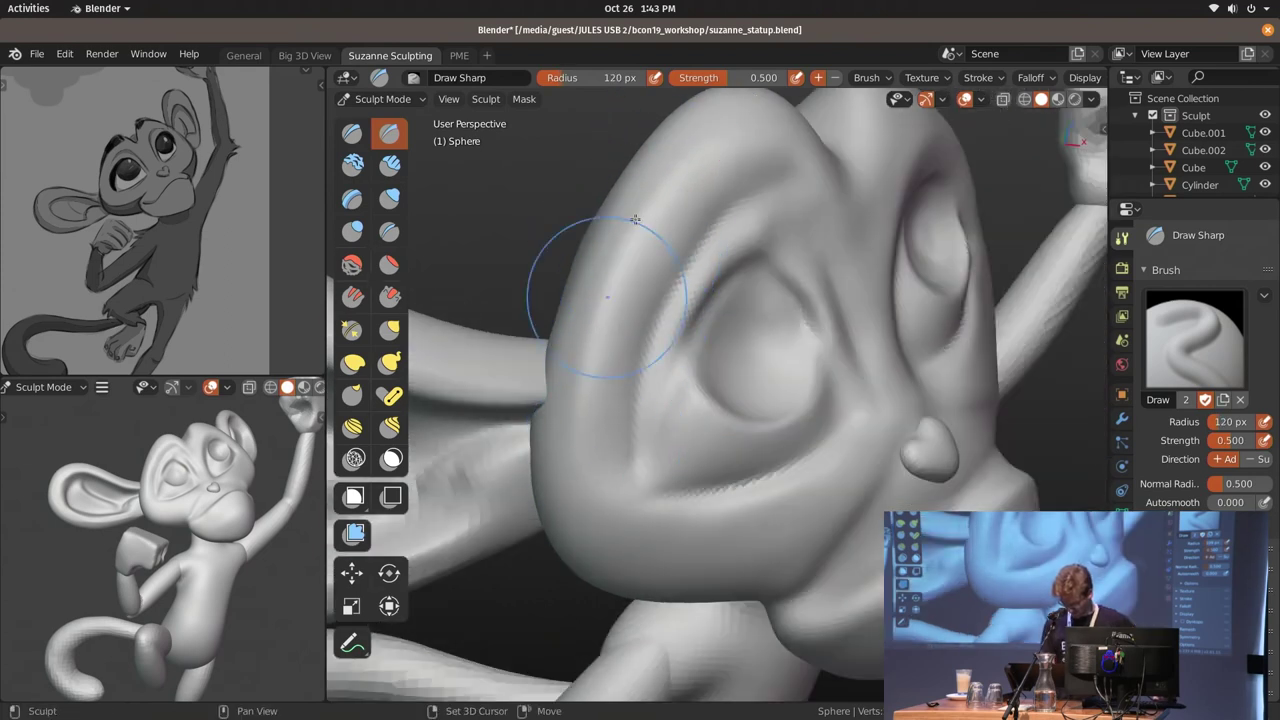
pyautogui.moveTo(623, 318)
pyautogui.mouseDown(button='middle')
pyautogui.moveTo(673, 320)
pyautogui.moveTo(686, 337)
pyautogui.mouseUp(button='middle')
pyautogui.press('f')
pyautogui.press('f')
pyautogui.click(690, 355)
# Leave sculpting, add a UV sphere, shade it smooth and apply its transforms
pyautogui.moveTo(737, 377); pyautogui.dragTo(896, 381, button='middle')
pyautogui.hotkey('ctrl', 'Tab')
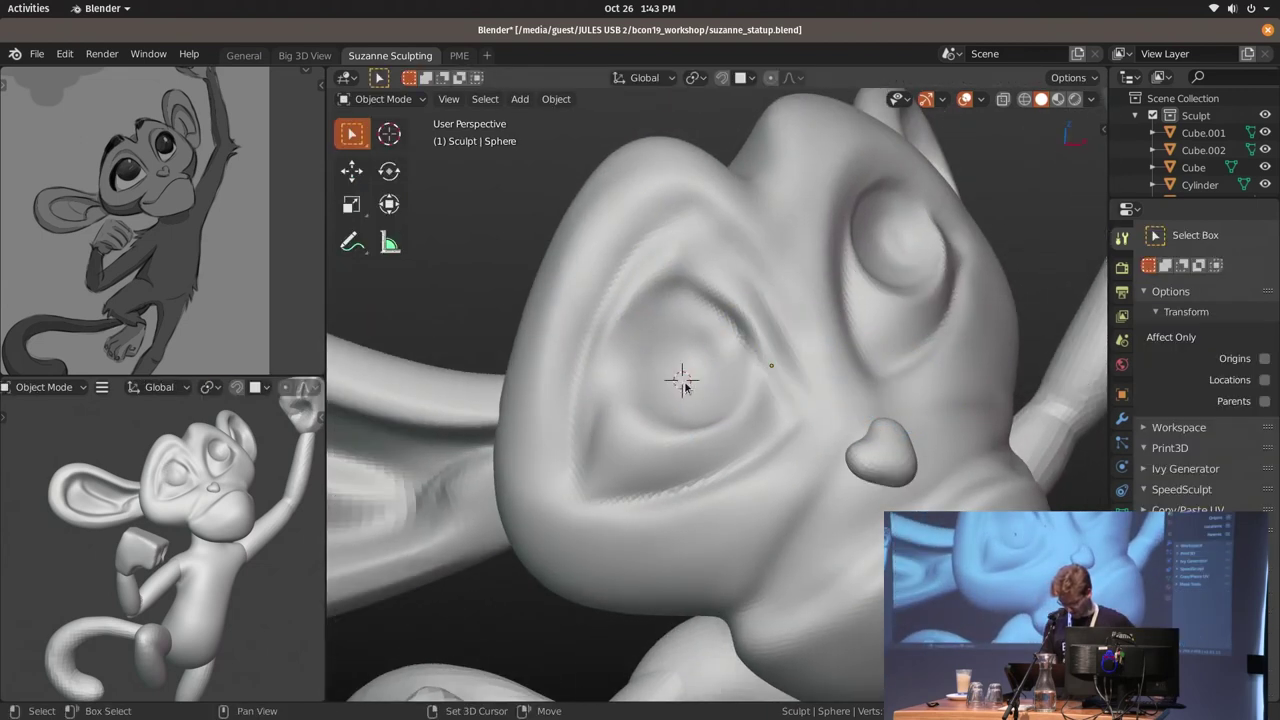
pyautogui.hotkey('shift', 'a')
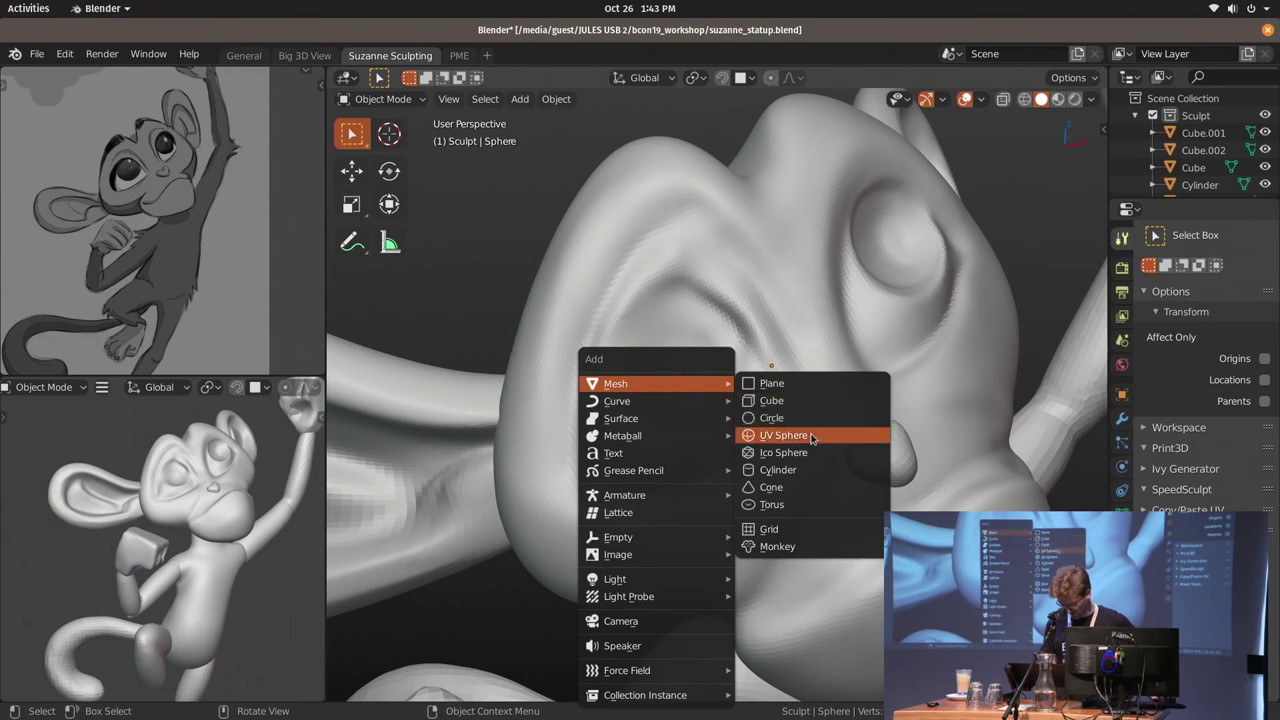
pyautogui.click(808, 435)
pyautogui.moveTo(744, 447); pyautogui.dragTo(920, 407, button='middle')
pyautogui.rightClick(918, 376)
pyautogui.click(912, 359)
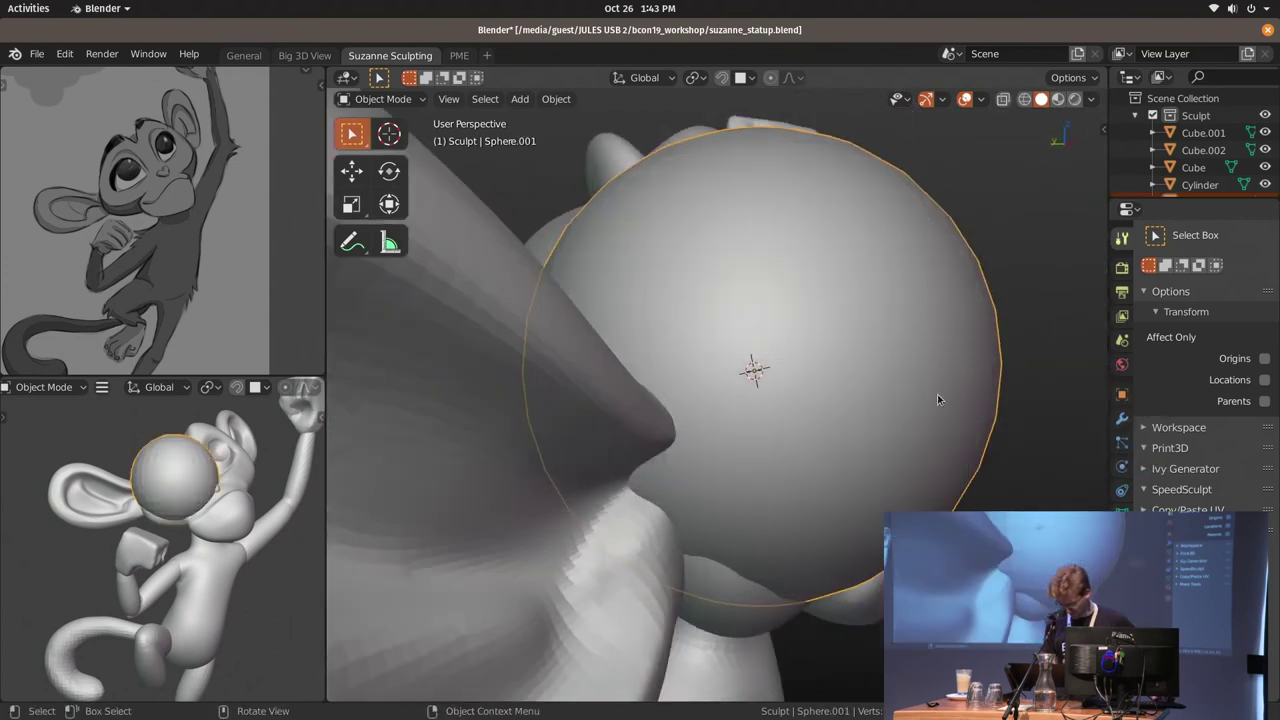
pyautogui.hotkey('ctrl', 'a')
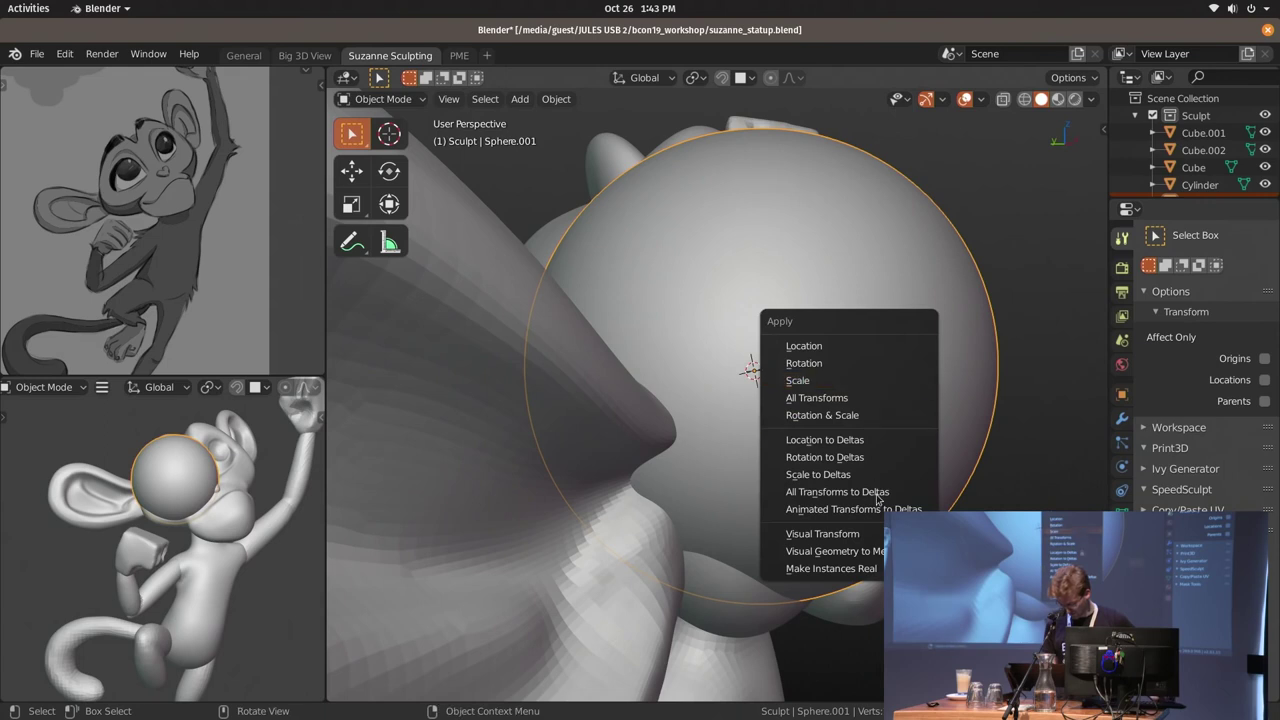
pyautogui.click(878, 551)
# Shrink the sphere to eye size and move it into the first eye socket
pyautogui.press('s')
pyautogui.click(886, 387)
pyautogui.moveTo(886, 387)
pyautogui.mouseDown(button='middle')
pyautogui.moveTo(756, 381)
pyautogui.moveTo(740, 495)
pyautogui.mouseUp(button='middle')
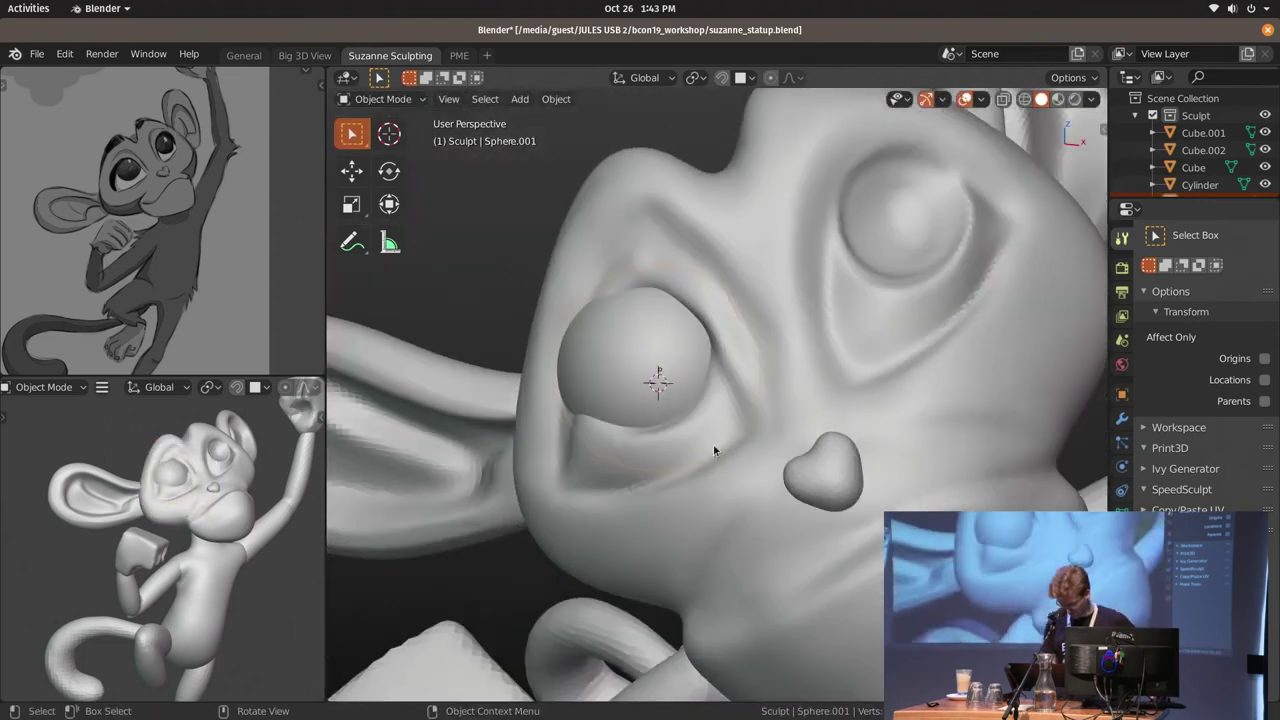
pyautogui.press('g')
pyautogui.click(770, 476)
pyautogui.moveTo(801, 458)
pyautogui.mouseDown(button='middle')
pyautogui.moveTo(790, 390)
pyautogui.moveTo(627, 398)
pyautogui.mouseUp(button='middle')
pyautogui.press('s')
pyautogui.click(826, 413)
pyautogui.press('g')
pyautogui.click(705, 386)
# Refine the eyeball's size and depth until it sits snugly in the socket
pyautogui.moveTo(705, 386)
pyautogui.mouseDown(button='middle')
pyautogui.moveTo(901, 394)
pyautogui.moveTo(760, 400)
pyautogui.mouseUp(button='middle')
pyautogui.press('s')
pyautogui.click(855, 405)
pyautogui.press('g')
pyautogui.click(700, 430)
pyautogui.moveTo(700, 430)
pyautogui.mouseDown(button='middle')
pyautogui.moveTo(576, 419)
pyautogui.moveTo(727, 419)
pyautogui.moveTo(713, 417)
pyautogui.moveTo(802, 393)
pyautogui.moveTo(732, 429)
pyautogui.moveTo(774, 439)
pyautogui.mouseUp(button='middle')
pyautogui.press('g')
pyautogui.click(727, 419)
pyautogui.press('s')
pyautogui.click(786, 450)
# Duplicate the eyeball and place the copy in the other eye socket
pyautogui.hotkey('shift', 'd')
pyautogui.click(887, 395)
pyautogui.moveTo(887, 395)
pyautogui.mouseDown(button='middle')
pyautogui.moveTo(710, 440)
pyautogui.moveTo(860, 418)
pyautogui.moveTo(890, 427)
pyautogui.moveTo(856, 450)
pyautogui.moveTo(934, 398)
pyautogui.moveTo(898, 403)
pyautogui.moveTo(968, 382)
pyautogui.moveTo(760, 330)
pyautogui.moveTo(749, 341)
pyautogui.moveTo(713, 252)
pyautogui.moveTo(728, 160)
pyautogui.mouseUp(button='middle')
pyautogui.hotkey('shift', 'd')
pyautogui.click(760, 420)
pyautogui.click(860, 418)
# Return the head sphere to Sculpt Mode with an enlarged Elastic Hook brush
pyautogui.click(947, 372)
pyautogui.hotkey('ctrl', 'Tab')
pyautogui.click(748, 330)
pyautogui.scroll(2, 745, 330)
pyautogui.press('k')
pyautogui.press('f')
pyautogui.press('f')
# Shrink the Elastic Hook brush and pull the socket edges around the eyeball from low and front angles
pyautogui.click(684, 205)
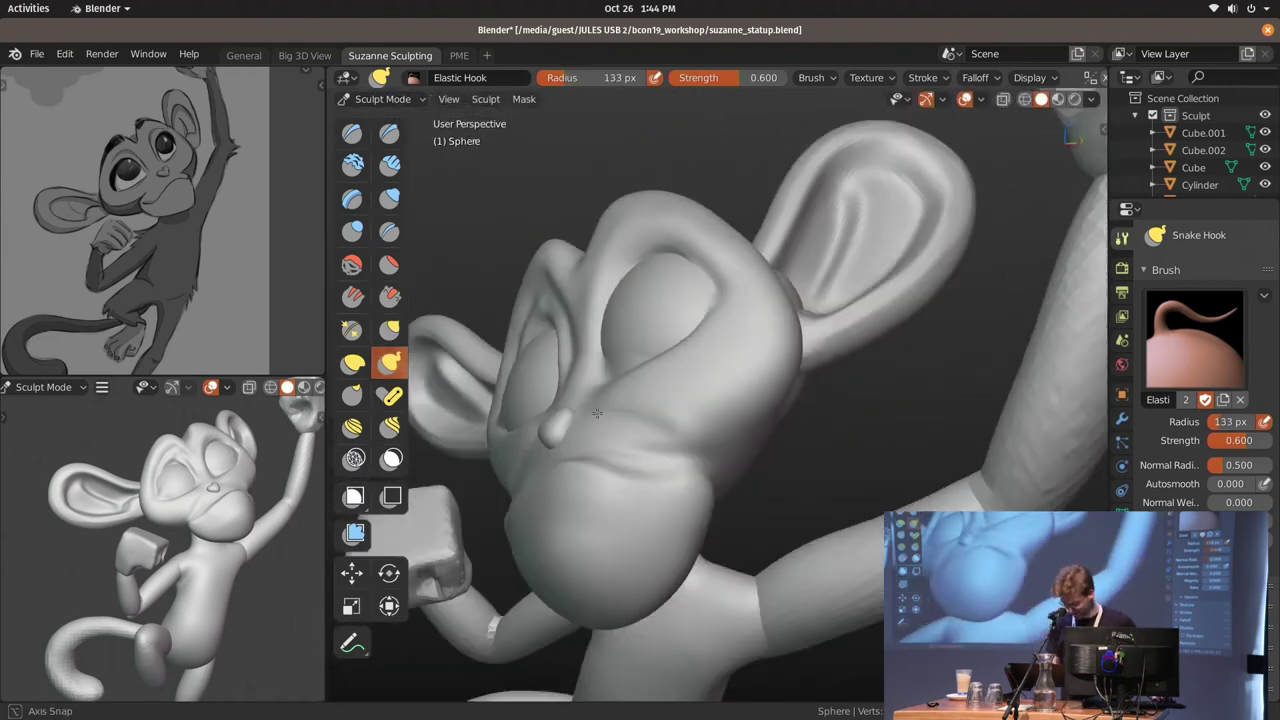
pyautogui.moveTo(713, 282)
pyautogui.mouseDown(button='middle')
pyautogui.moveTo(621, 366)
pyautogui.moveTo(573, 353)
pyautogui.mouseUp(button='middle')
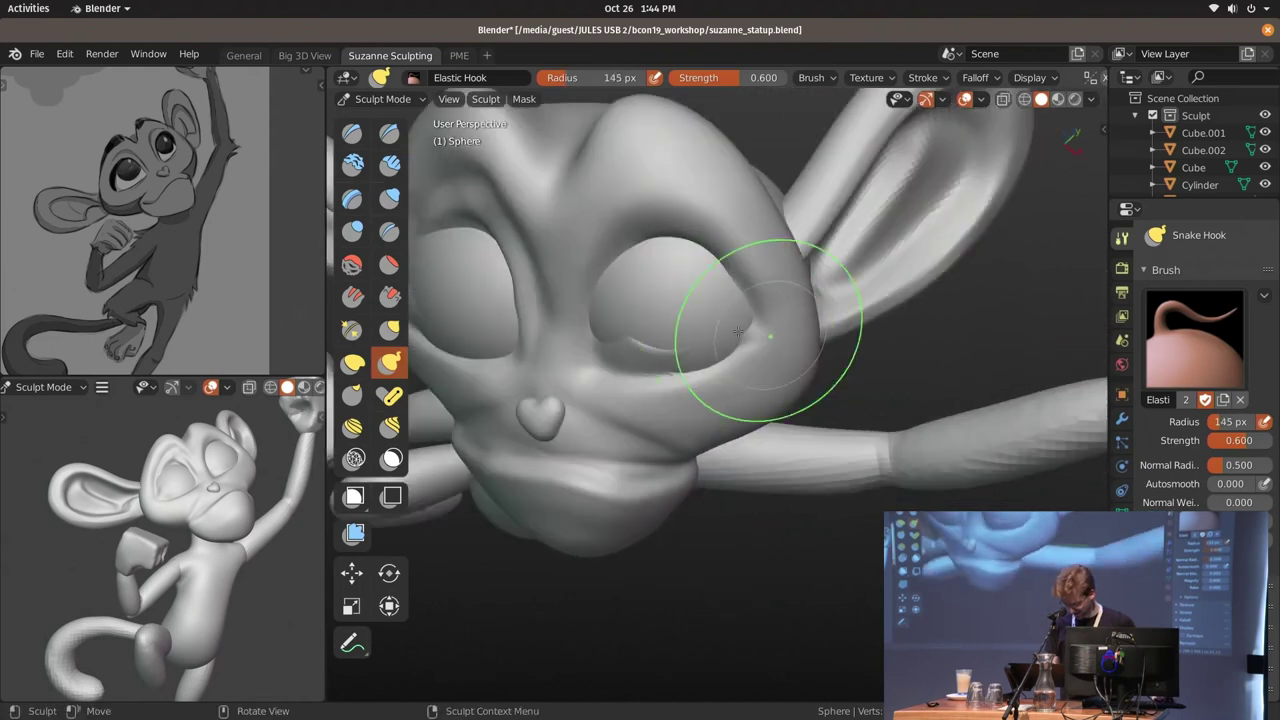
pyautogui.moveTo(563, 291)
pyautogui.mouseDown(button='middle')
pyautogui.moveTo(689, 328)
pyautogui.moveTo(608, 263)
pyautogui.moveTo(645, 343)
pyautogui.moveTo(795, 384)
pyautogui.mouseUp(button='middle')
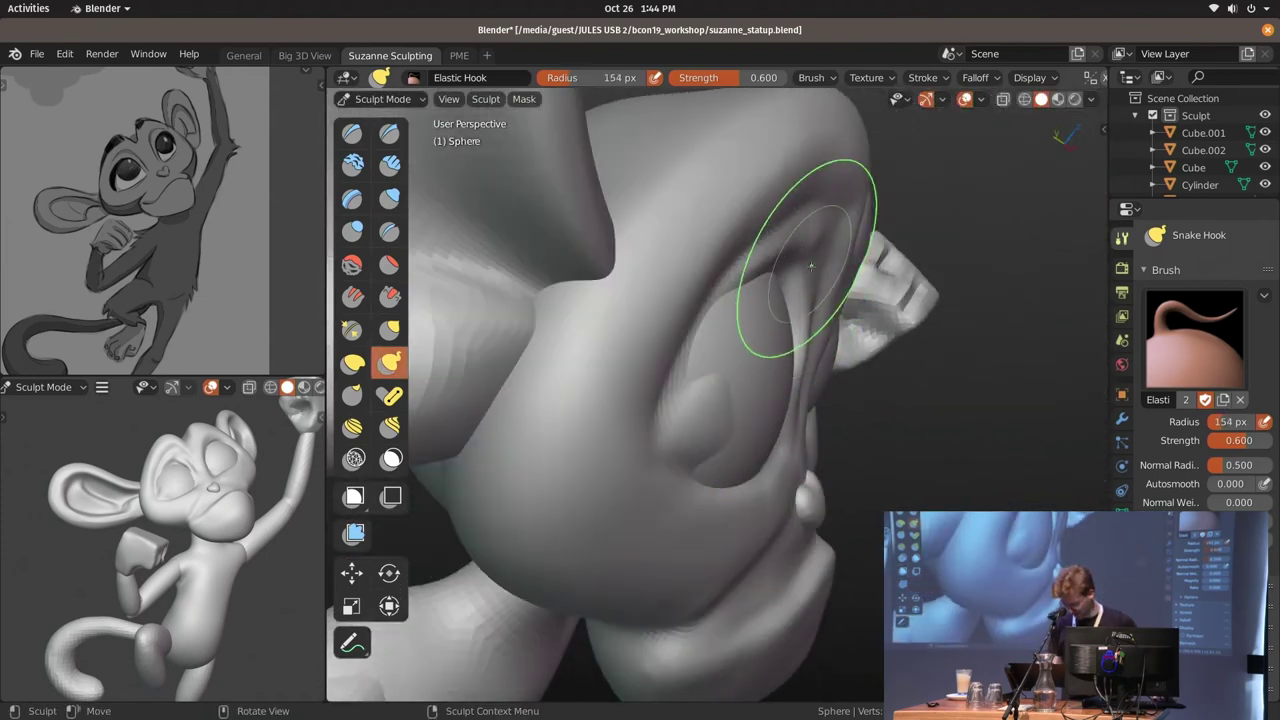
pyautogui.moveTo(790, 280)
pyautogui.mouseDown(button='middle')
pyautogui.moveTo(700, 200)
pyautogui.moveTo(499, 221)
pyautogui.moveTo(558, 420)
pyautogui.moveTo(663, 329)
pyautogui.mouseUp(button='middle')
pyautogui.moveTo(629, 286); pyautogui.dragTo(629, 380, button='middle')
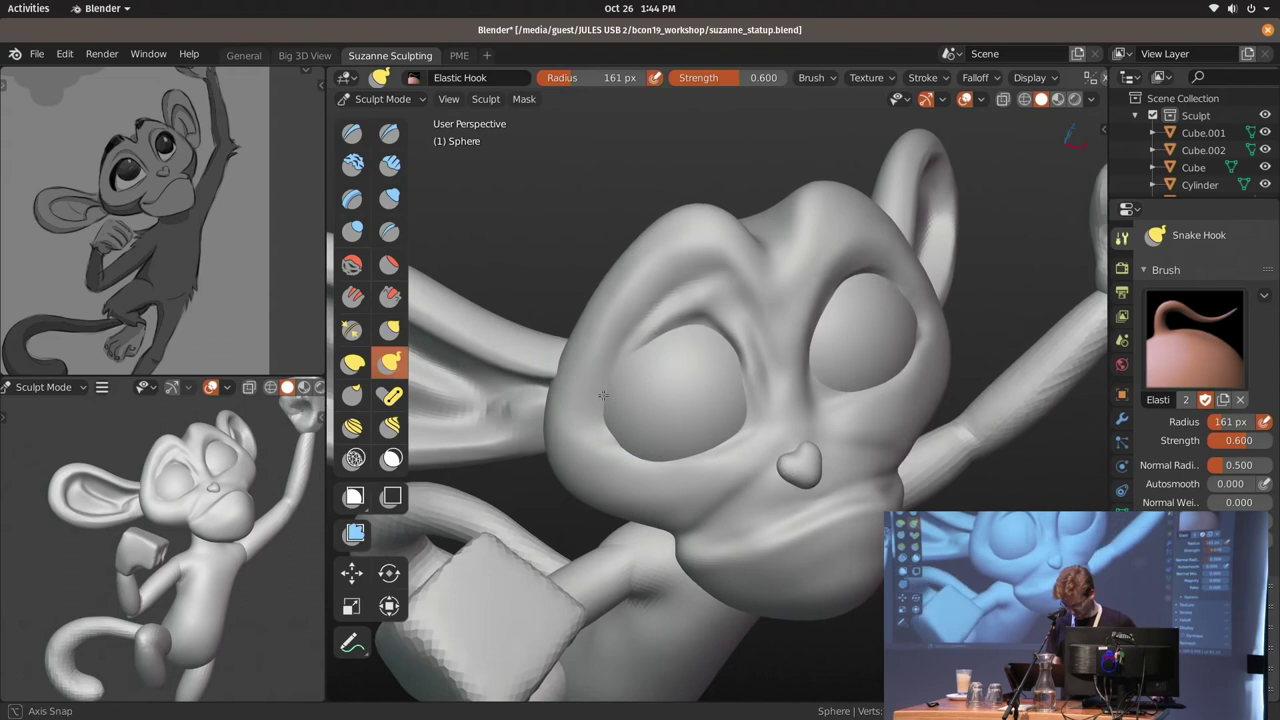
pyautogui.press('f')
pyautogui.click(656, 311)
# Finish wrapping the sockets from a three-quarter view and switch to the Draw Sharp brush
pyautogui.scroll(2, 713, 333)
pyautogui.moveTo(713, 333)
pyautogui.mouseDown(button='middle')
pyautogui.moveTo(694, 275)
pyautogui.moveTo(778, 326)
pyautogui.moveTo(557, 251)
pyautogui.moveTo(555, 335)
pyautogui.mouseUp(button='middle')
pyautogui.scroll(-2, 738, 291)
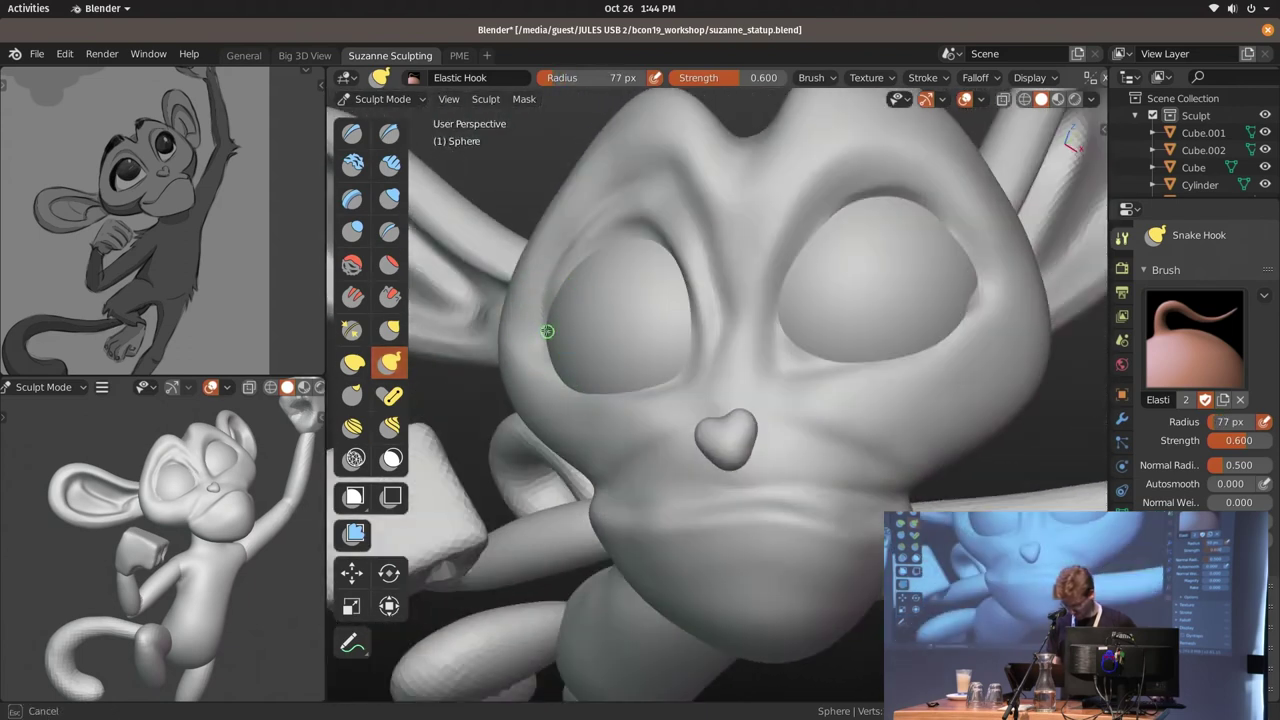
pyautogui.scroll(-2, 607, 370)
pyautogui.moveTo(737, 414)
pyautogui.mouseDown(button='middle')
pyautogui.moveTo(623, 229)
pyautogui.moveTo(707, 286)
pyautogui.moveTo(713, 381)
pyautogui.moveTo(830, 385)
pyautogui.mouseUp(button='middle')
pyautogui.scroll(1, 707, 286)
pyautogui.press('x')
# Check the fist and tail loop, then zoom in close on the monkey's eye
pyautogui.moveTo(915, 440); pyautogui.dragTo(766, 441, button='middle')
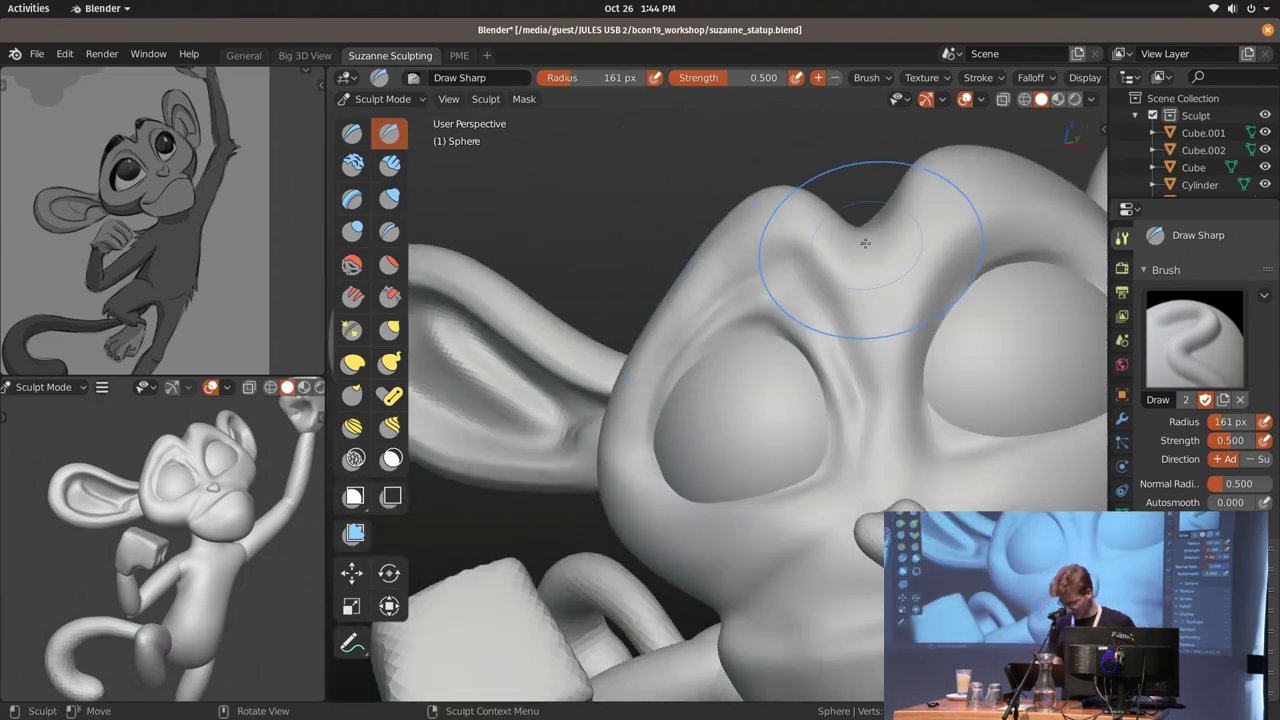
pyautogui.moveTo(865, 243)
pyautogui.mouseDown(button='middle')
pyautogui.moveTo(829, 400)
pyautogui.moveTo(826, 387)
pyautogui.mouseUp(button='middle')
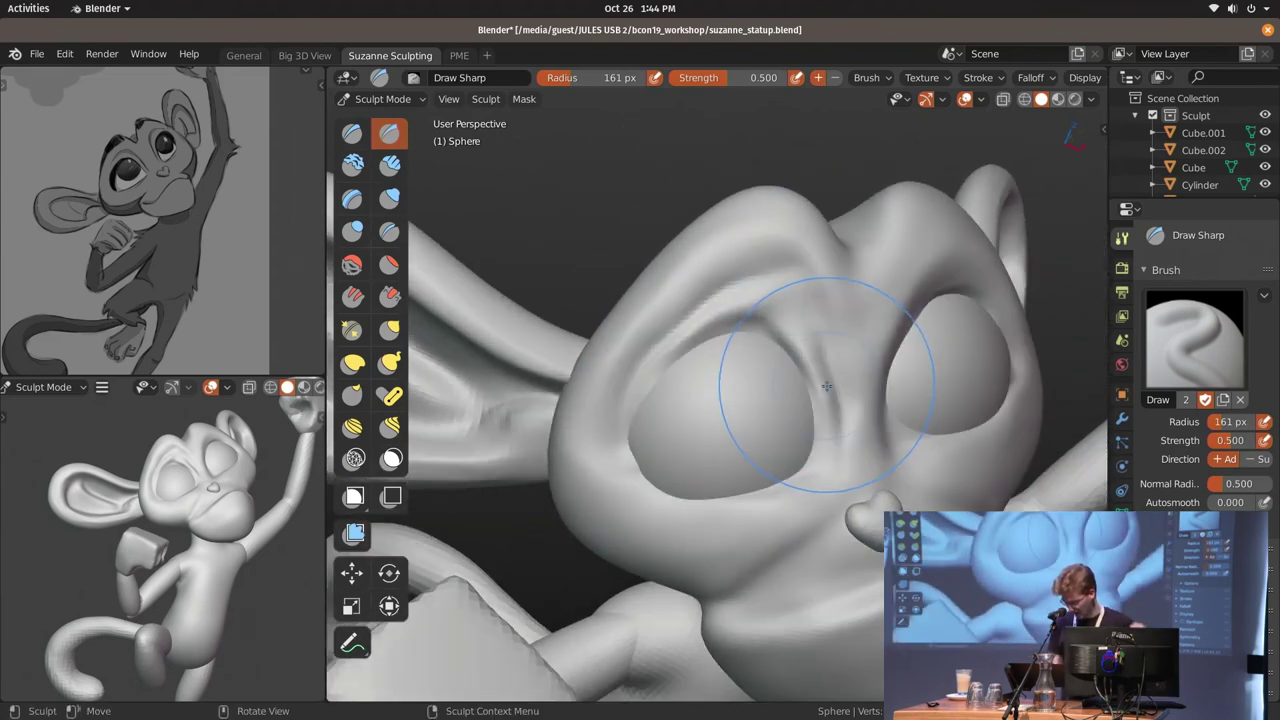
pyautogui.moveTo(801, 471)
pyautogui.mouseDown(button='middle')
pyautogui.moveTo(780, 450)
pyautogui.moveTo(640, 400)
pyautogui.moveTo(571, 329)
pyautogui.moveTo(829, 437)
pyautogui.moveTo(958, 330)
pyautogui.mouseUp(button='middle')
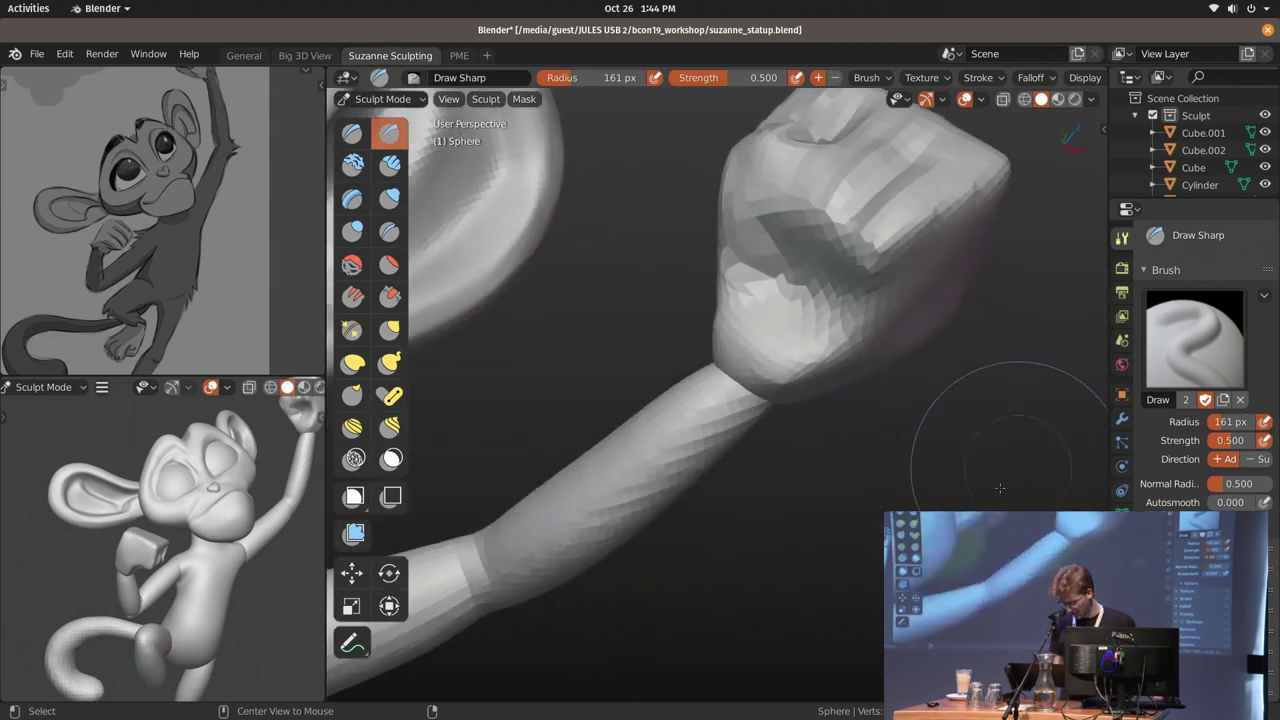
pyautogui.keyDown('alt'); pyautogui.middleClick(1036, 438); pyautogui.keyUp('alt')
pyautogui.keyDown('alt'); pyautogui.middleClick(543, 271); pyautogui.keyUp('alt')
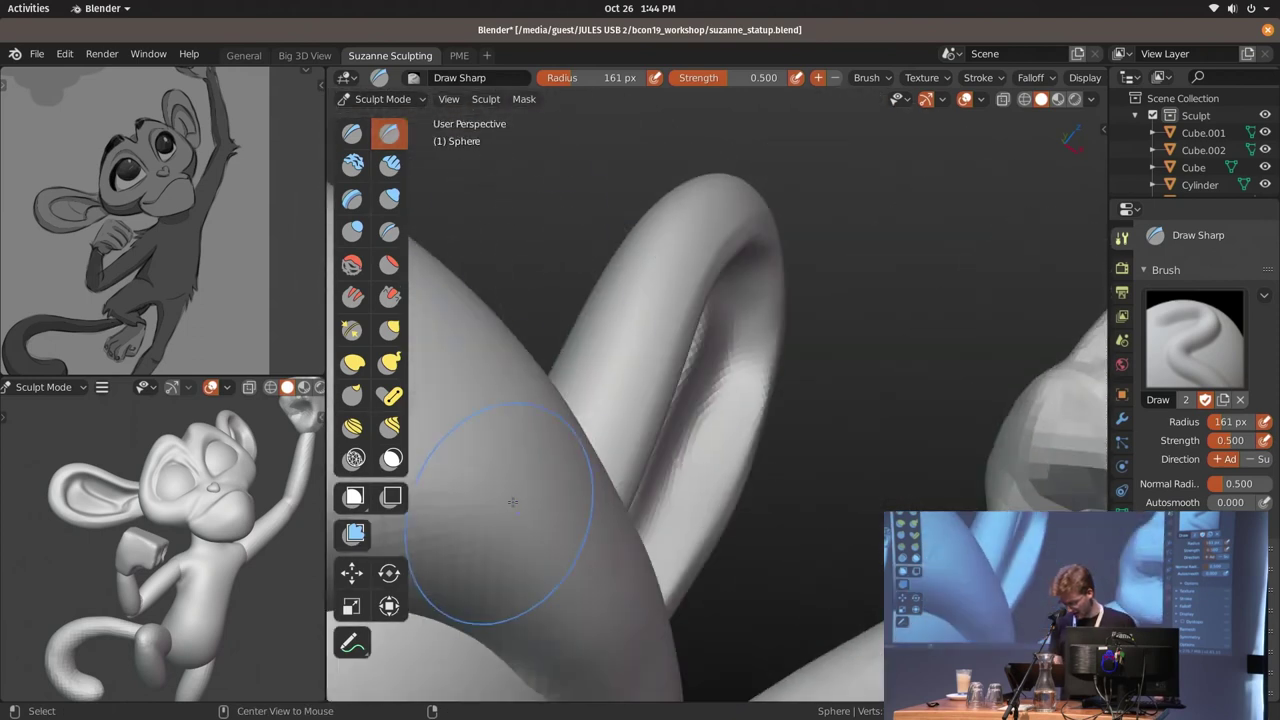
pyautogui.keyDown('alt'); pyautogui.moveTo(512, 501); pyautogui.dragTo(613, 531, button='middle'); pyautogui.keyUp('alt')
pyautogui.keyDown('alt'); pyautogui.moveTo(543, 629); pyautogui.dragTo(654, 487, button='middle'); pyautogui.keyUp('alt')
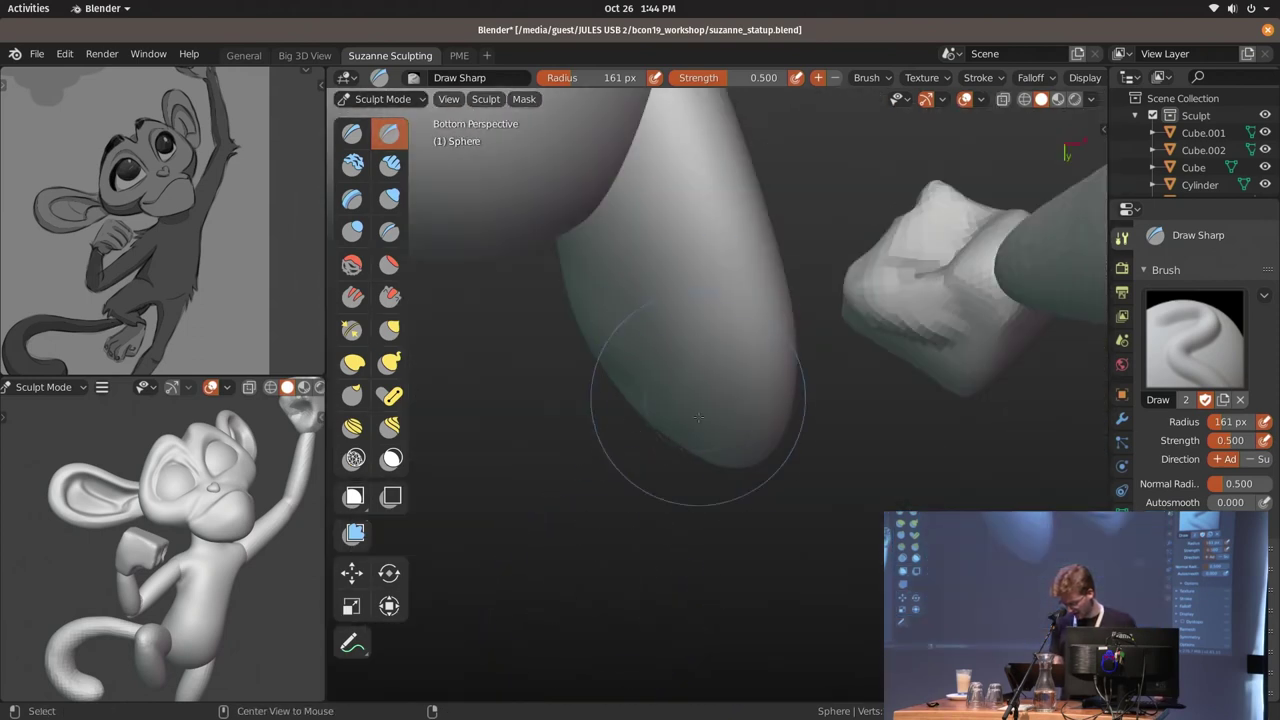
pyautogui.keyDown('alt'); pyautogui.moveTo(698, 417); pyautogui.dragTo(705, 300, button='middle'); pyautogui.keyUp('alt')
pyautogui.keyDown('alt'); pyautogui.middleClick(714, 243); pyautogui.keyUp('alt')
pyautogui.keyDown('alt'); pyautogui.middleClick(543, 543); pyautogui.keyUp('alt')
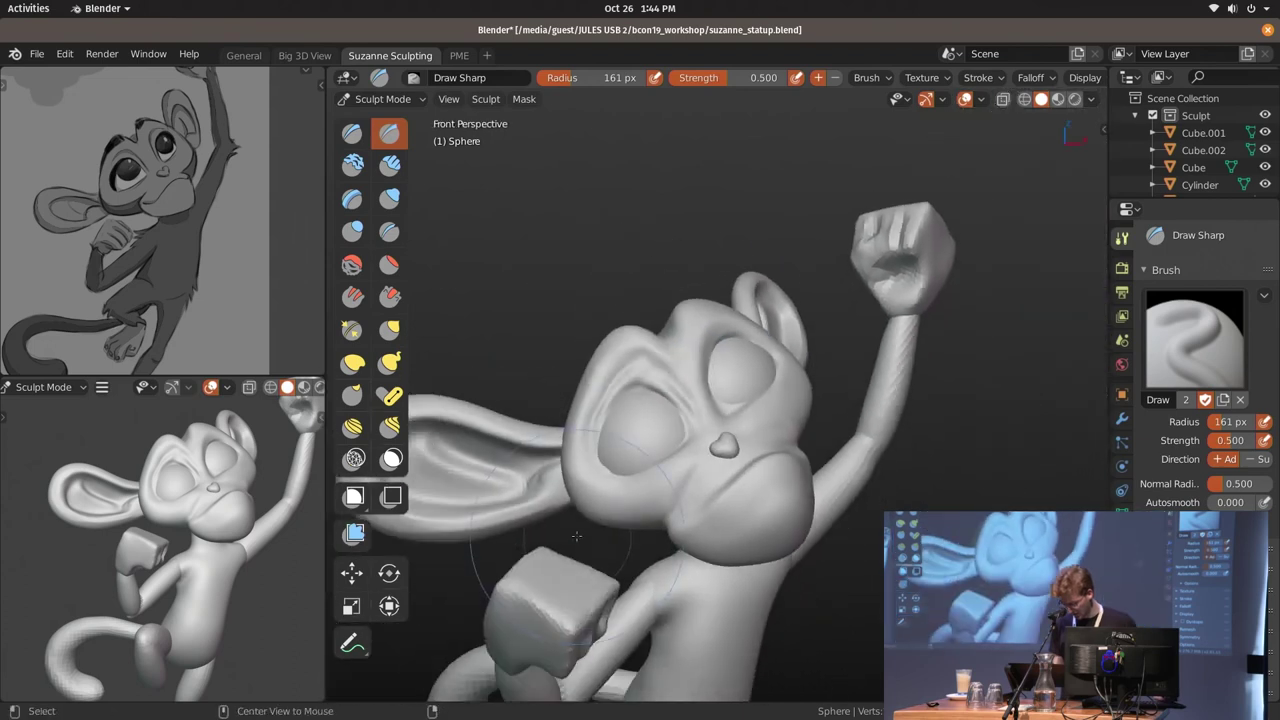
pyautogui.scroll(2, 632, 300)
pyautogui.scroll(3, 640, 275)
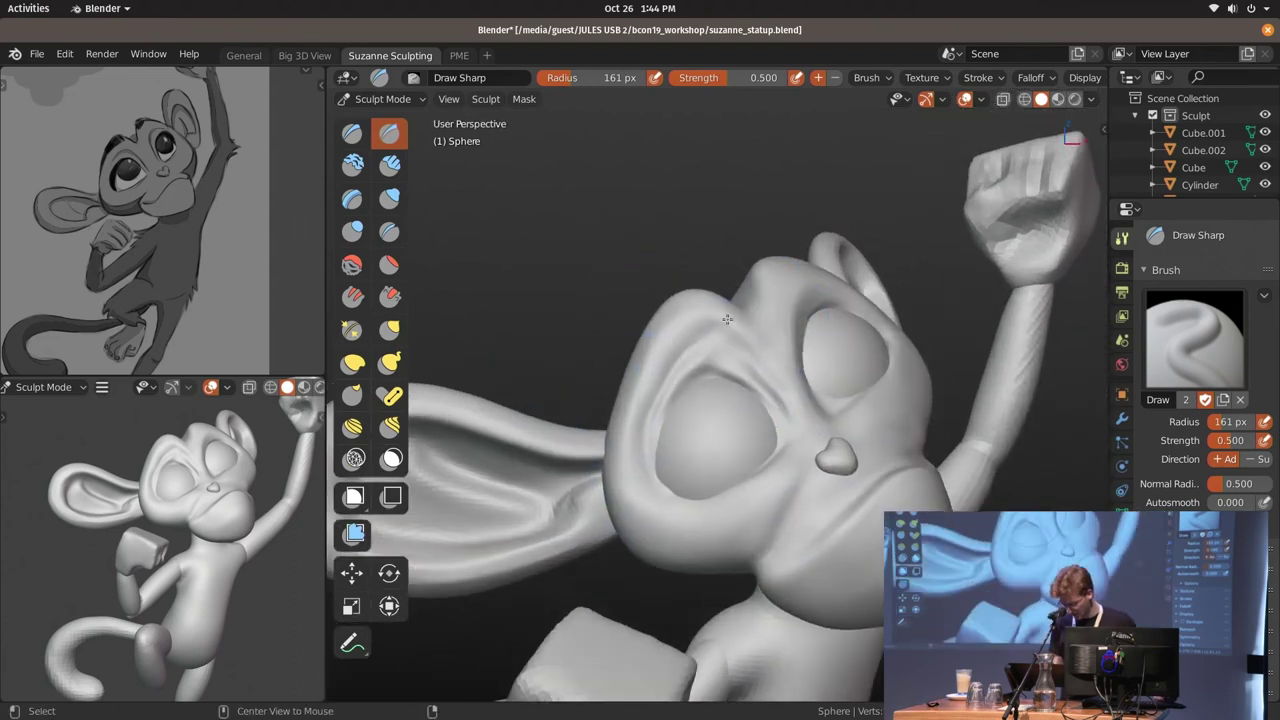
pyautogui.keyDown('shift'); pyautogui.moveTo(640, 280); pyautogui.dragTo(825, 465, button='middle'); pyautogui.keyUp('shift')
pyautogui.scroll(2, 728, 543)
pyautogui.moveTo(728, 543); pyautogui.dragTo(814, 314, button='middle')
pyautogui.scroll(2, 729, 371)
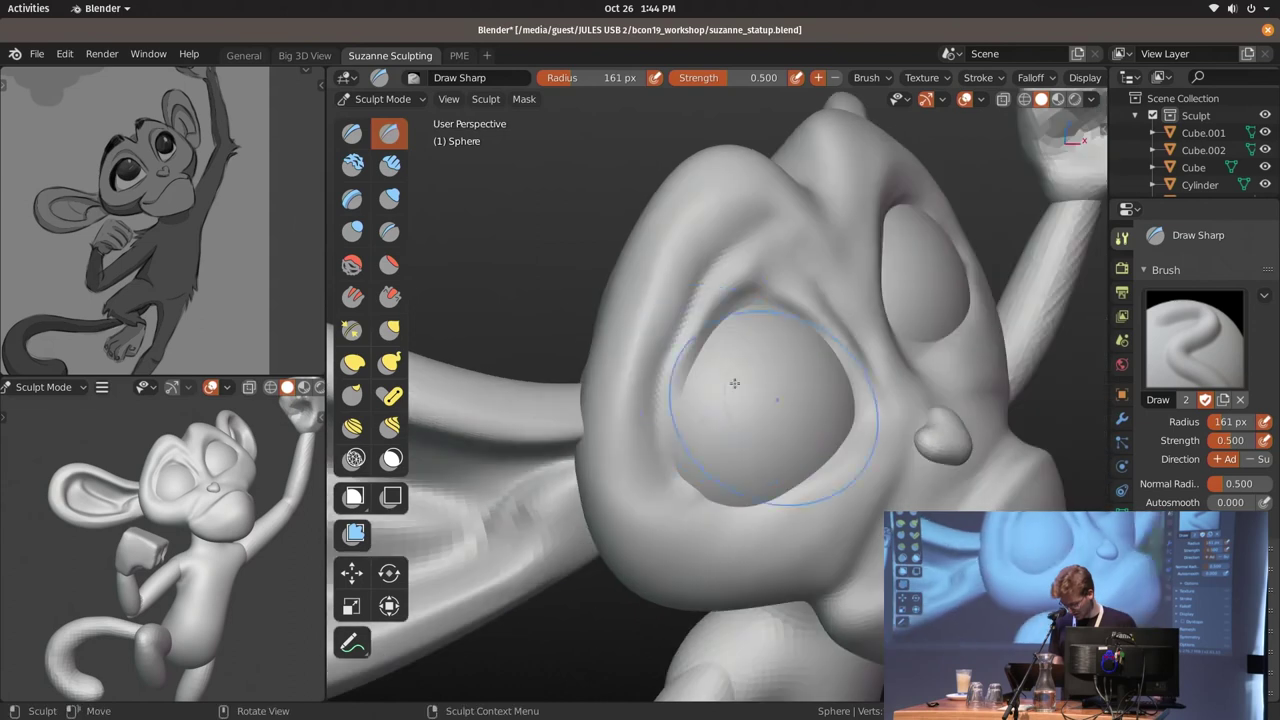
pyautogui.moveTo(670, 337); pyautogui.dragTo(705, 325, button='middle')
# Pull the eye-socket skin with Elastic Hook, then switch to Draw Sharp at 109 px
pyautogui.press('k')
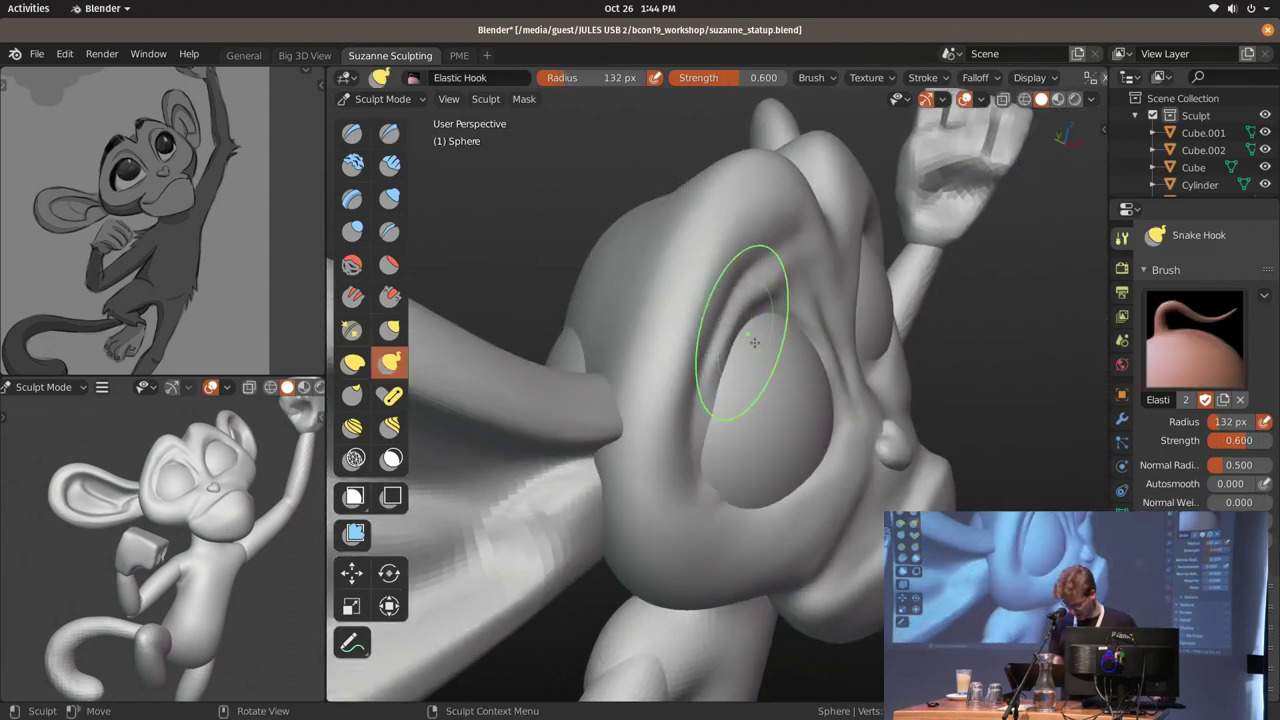
pyautogui.scroll(3, 754, 342)
pyautogui.moveTo(543, 329); pyautogui.dragTo(668, 325)
pyautogui.press('x')
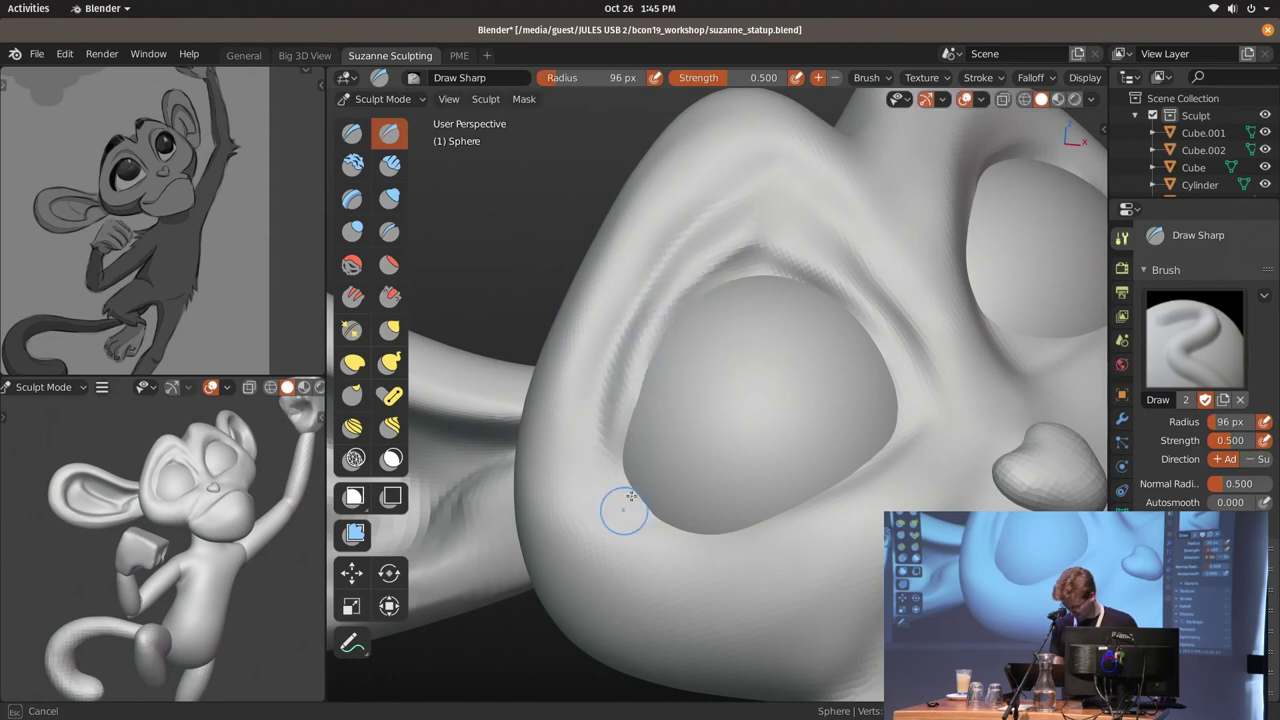
pyautogui.moveTo(637, 462); pyautogui.dragTo(678, 342, button='middle')
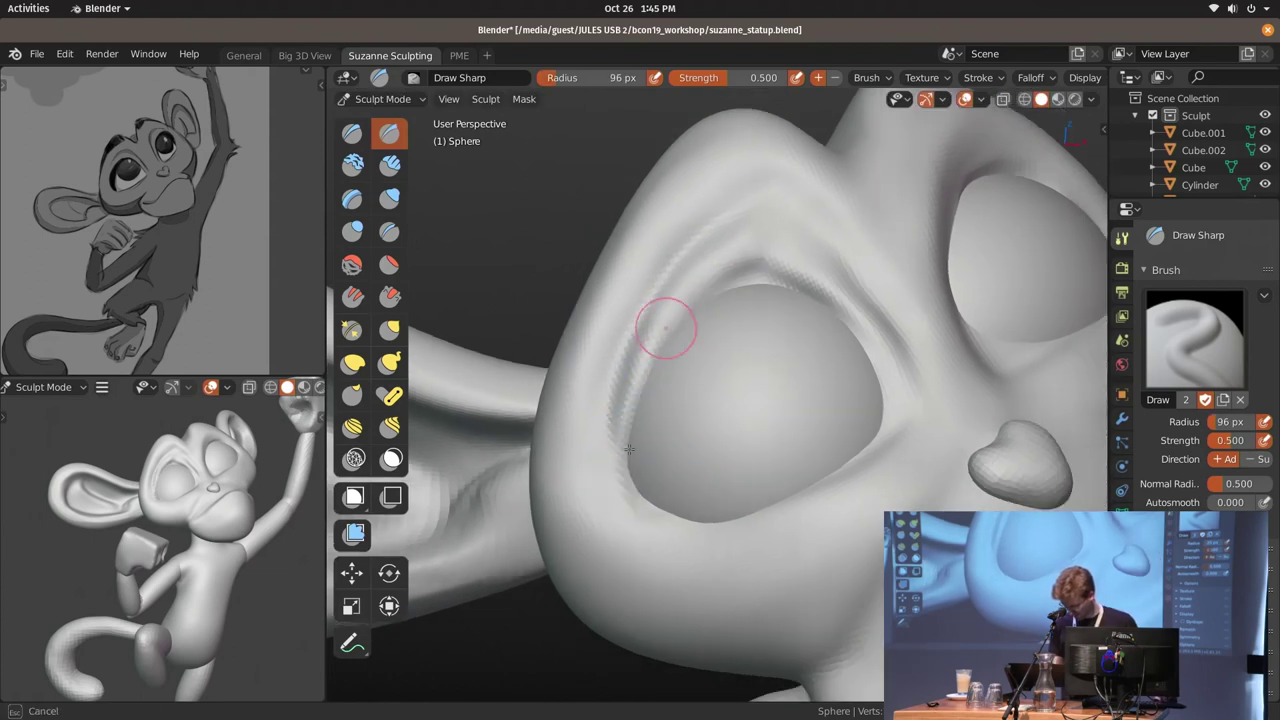
pyautogui.moveTo(628, 450); pyautogui.dragTo(716, 315, button='middle')
pyautogui.press('f')
pyautogui.click(750, 268)
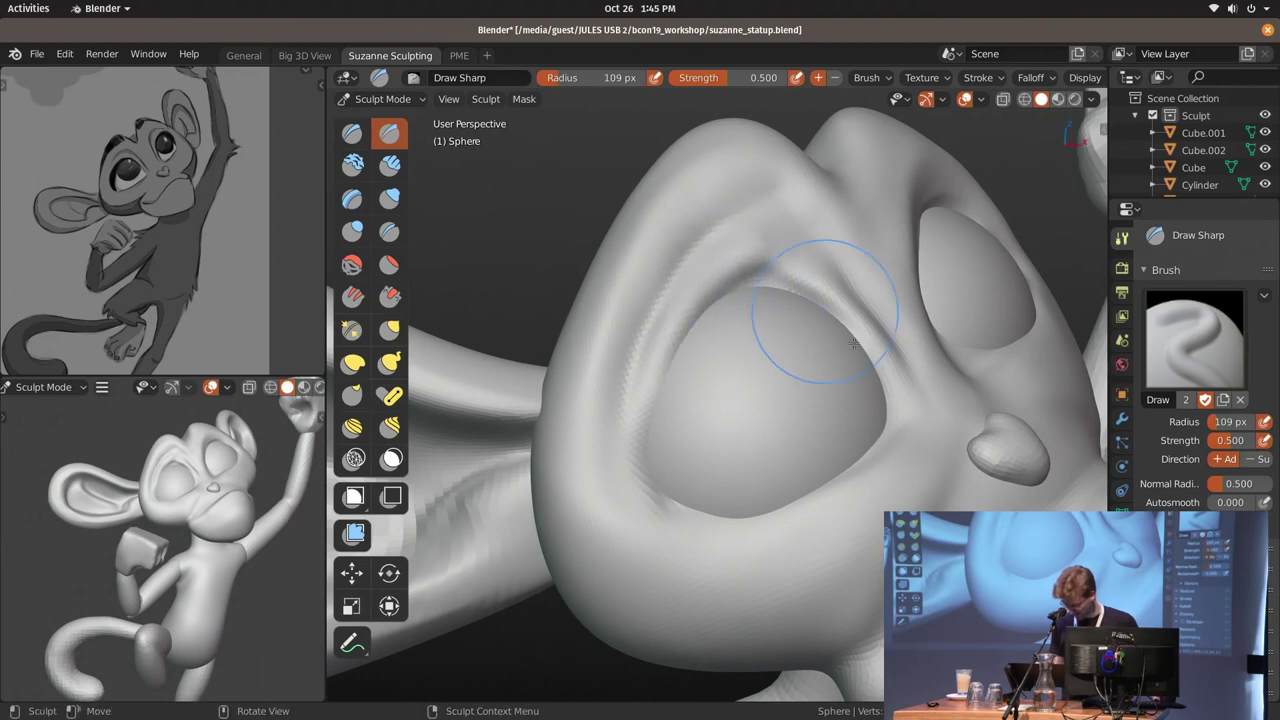
pyautogui.moveTo(853, 343); pyautogui.dragTo(766, 314, button='middle')
# Briefly switch to Object Mode, reselect the head sphere, and return to sculpting it
pyautogui.press('k')
pyautogui.scroll(-3, 833, 299)
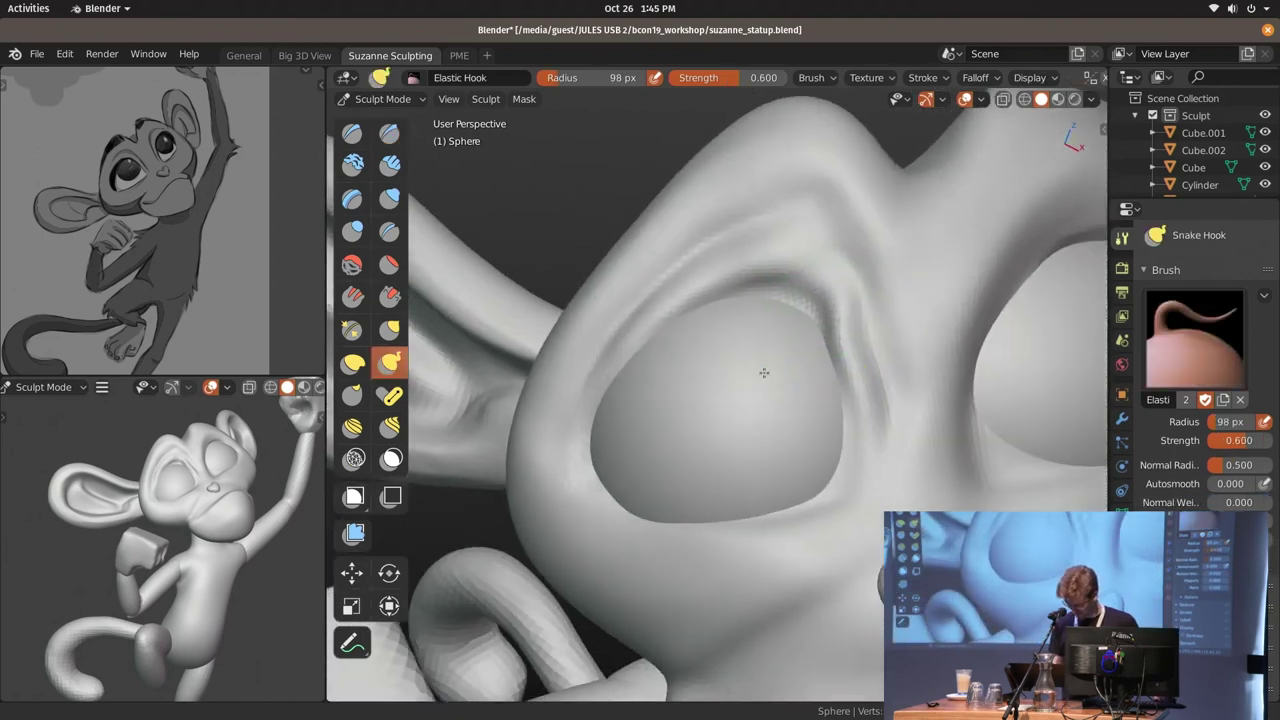
pyautogui.moveTo(763, 371); pyautogui.dragTo(829, 380, button='middle')
pyautogui.hotkey('ctrl', 'Tab')
pyautogui.click(686, 380)
pyautogui.click(815, 480)
pyautogui.click(800, 338)
pyautogui.moveTo(800, 338)
pyautogui.mouseDown(button='middle')
pyautogui.moveTo(857, 284)
pyautogui.moveTo(854, 350)
pyautogui.moveTo(808, 336)
pyautogui.mouseUp(button='middle')
pyautogui.hotkey('ctrl', 'Tab')
# Shape the eyelid rims with Elastic Hook, adjusting the radius from 122 px to 105 px
pyautogui.press('f')
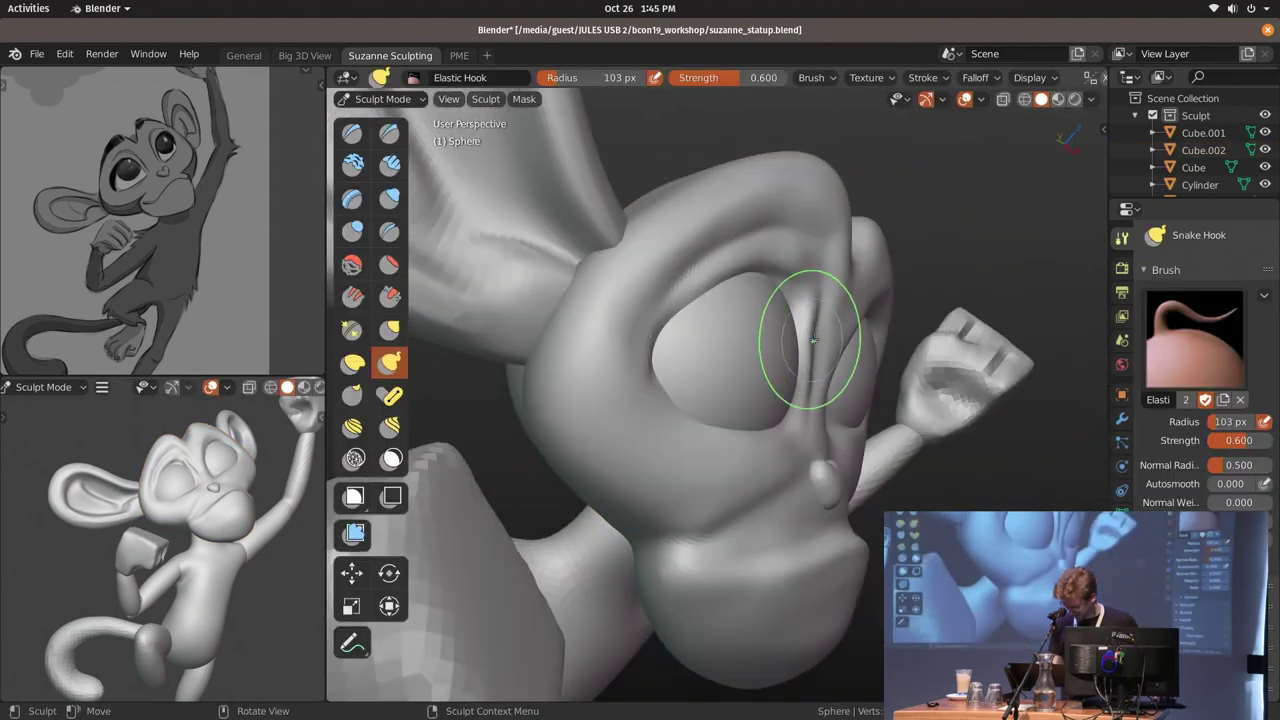
pyautogui.click(814, 286)
pyautogui.moveTo(814, 286); pyautogui.dragTo(791, 368, button='middle')
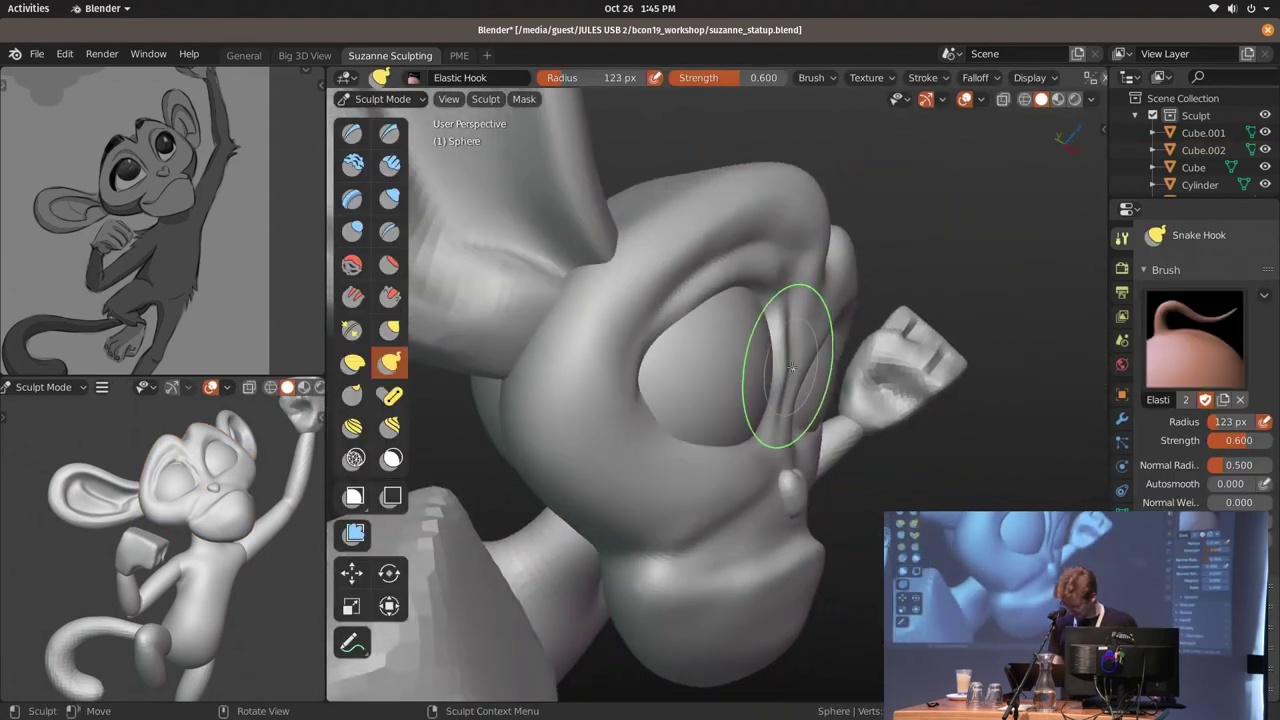
pyautogui.moveTo(818, 298); pyautogui.dragTo(580, 401, button='middle')
pyautogui.moveTo(655, 478); pyautogui.dragTo(759, 453, button='middle')
pyautogui.press('f')
pyautogui.click(759, 453)
pyautogui.moveTo(851, 324); pyautogui.dragTo(794, 369, button='middle')
pyautogui.moveTo(720, 421); pyautogui.dragTo(690, 416, button='middle')
pyautogui.press('f')
pyautogui.click(652, 412)
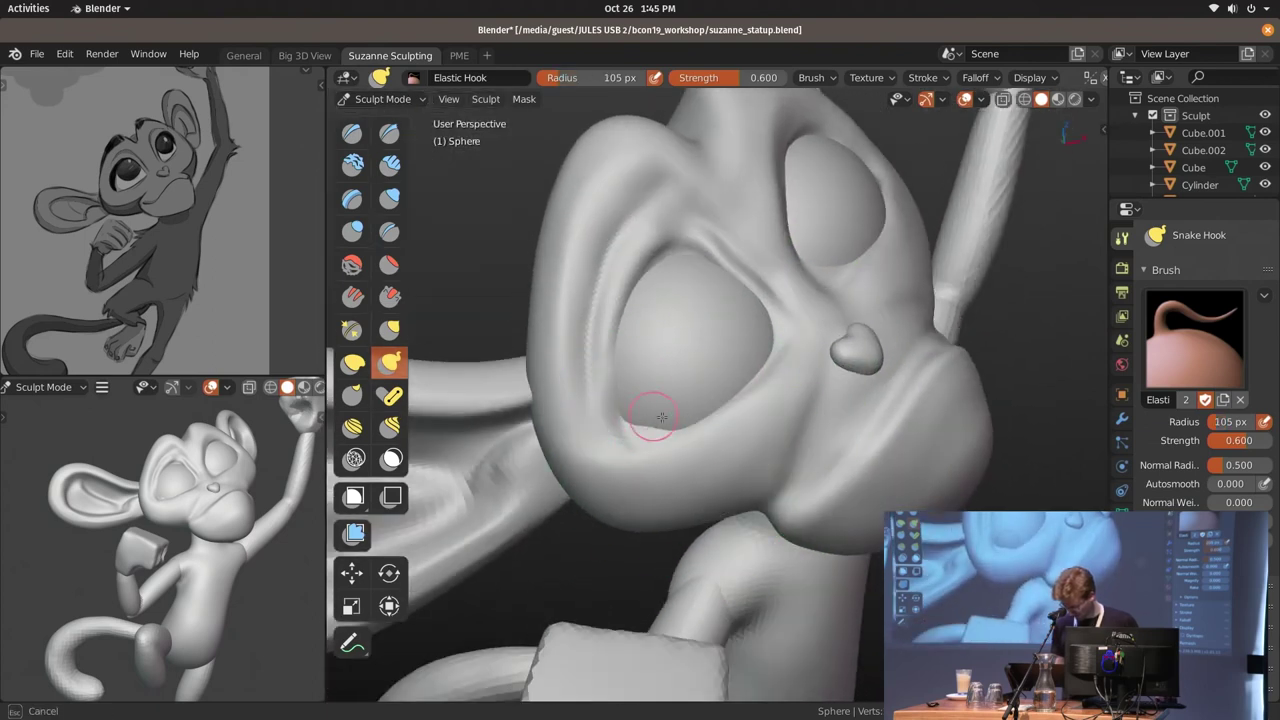
# Carve sharper creases around the eye rims with Draw Sharp at 56 px
pyautogui.hotkey('shift', 'space')
pyautogui.press('f')
pyautogui.keyDown('ctrl'); pyautogui.moveTo(718, 395); pyautogui.dragTo(677, 456, button='middle'); pyautogui.keyUp('ctrl')
pyautogui.moveTo(780, 363)
pyautogui.mouseDown(button='middle')
pyautogui.moveTo(704, 412)
pyautogui.moveTo(765, 385)
pyautogui.mouseUp(button='middle')
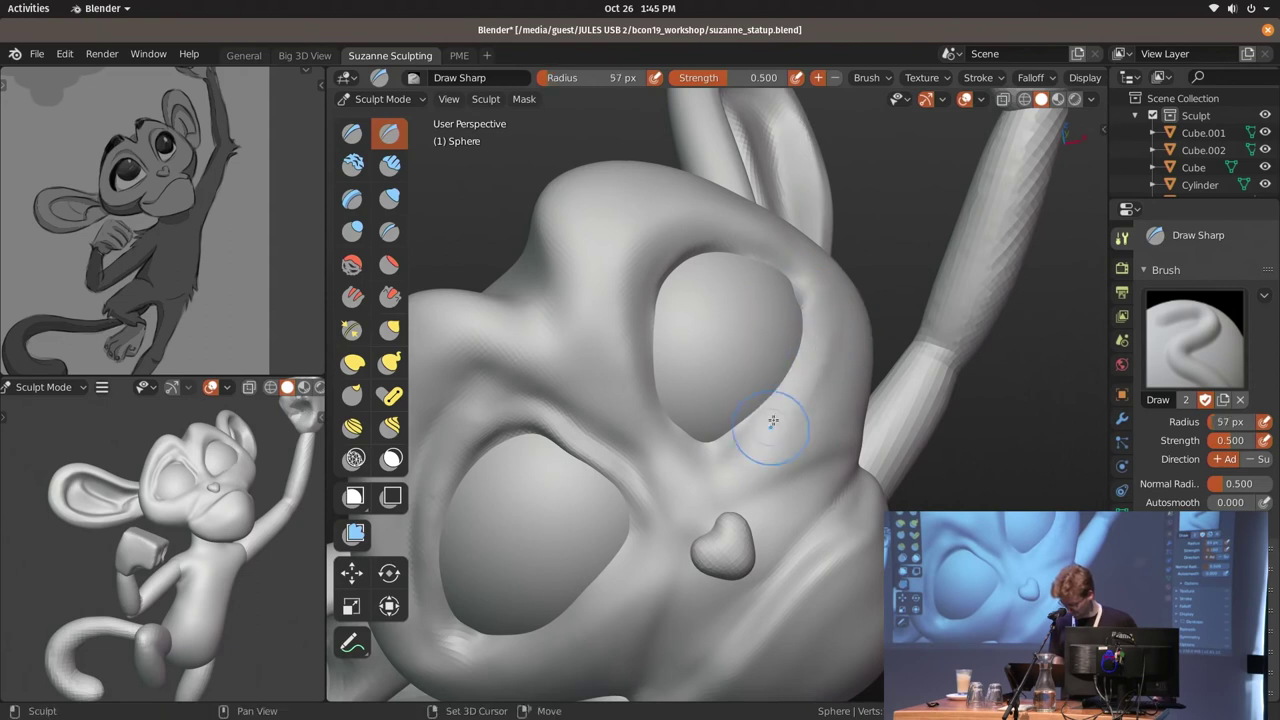
pyautogui.moveTo(867, 411)
pyautogui.mouseDown(button='middle')
pyautogui.moveTo(672, 373)
pyautogui.moveTo(677, 543)
pyautogui.moveTo(686, 357)
pyautogui.mouseUp(button='middle')
pyautogui.press('k')
pyautogui.press('x')
pyautogui.click(761, 471)
pyautogui.moveTo(761, 471)
pyautogui.mouseDown(button='middle')
pyautogui.moveTo(713, 368)
pyautogui.moveTo(800, 357)
pyautogui.moveTo(760, 360)
pyautogui.mouseUp(button='middle')
# Return to Object Mode and view the monkey from the front
pyautogui.hotkey('ctrl', 'Tab')
pyautogui.press('KP_1')
pyautogui.scroll(-3, 845, 442)
pyautogui.scroll(3, 749, 343)
# Duplicate the hand block and place the copy by the tail loop
pyautogui.scroll(2, 687, 338)
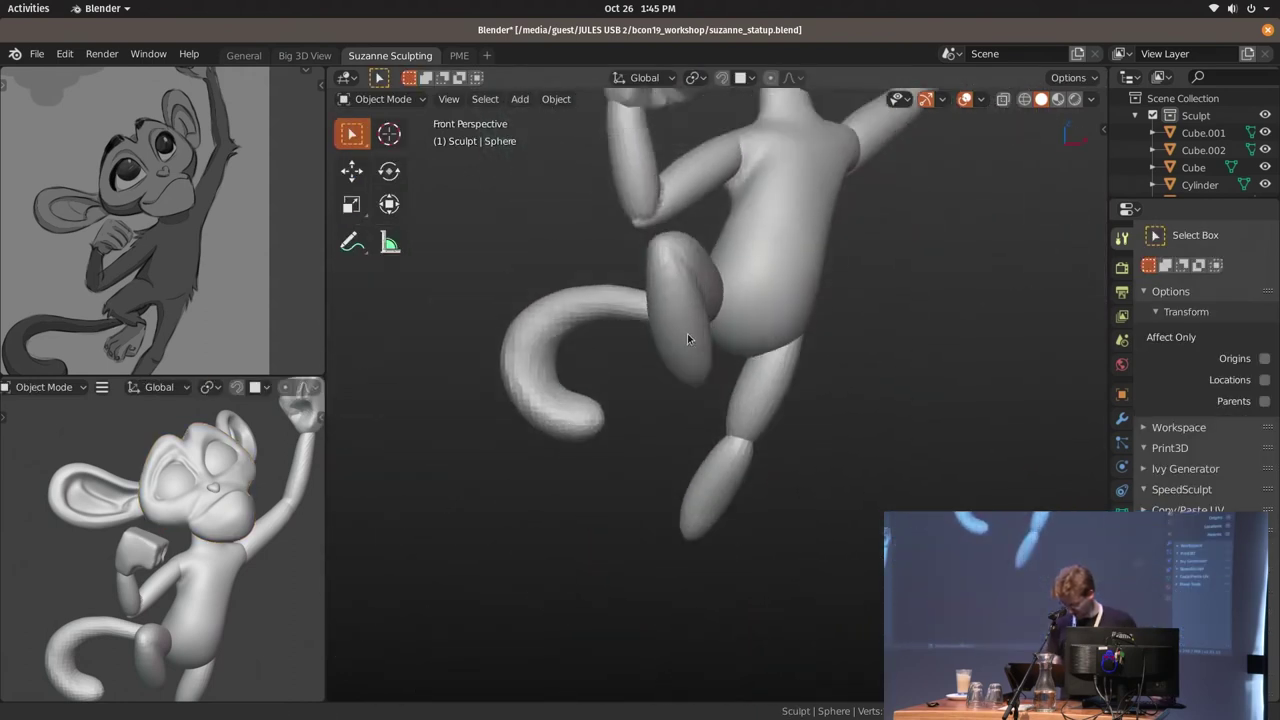
pyautogui.scroll(-2, 687, 338)
pyautogui.click(660, 173)
pyautogui.moveTo(794, 251); pyautogui.dragTo(677, 270, button='middle')
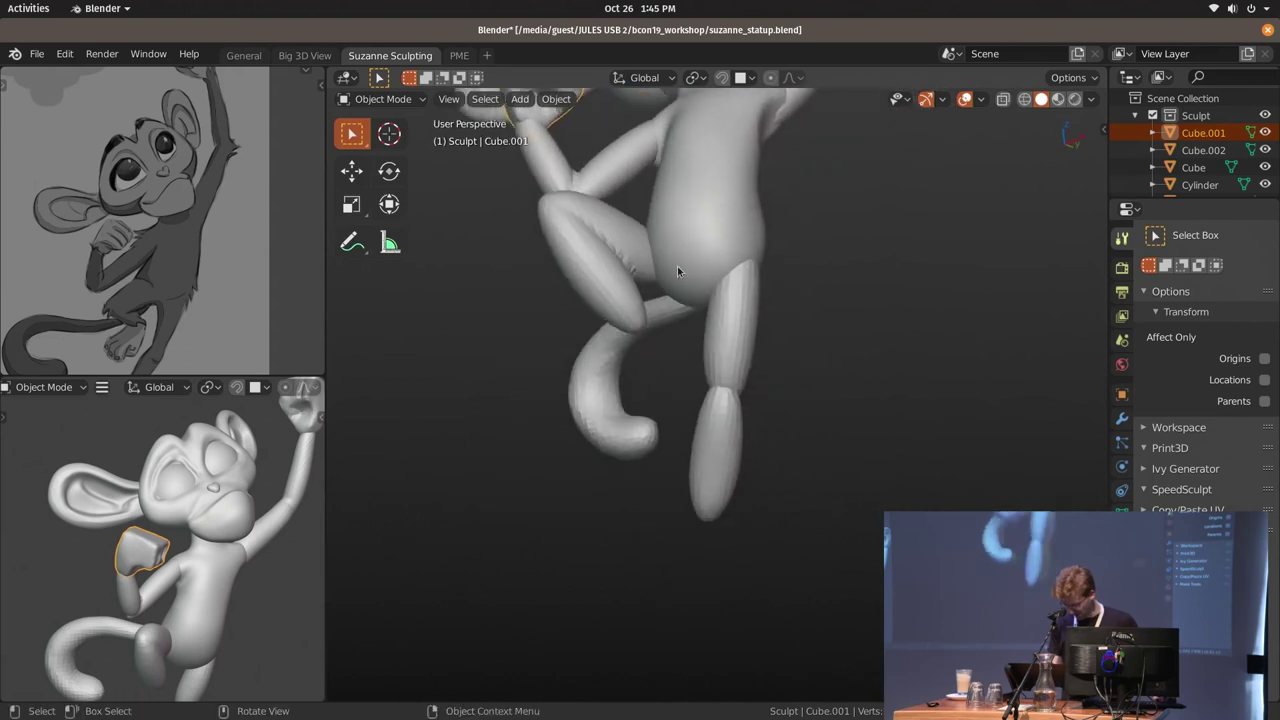
pyautogui.moveTo(717, 502)
pyautogui.mouseDown(button='middle')
pyautogui.moveTo(666, 349)
pyautogui.moveTo(697, 331)
pyautogui.moveTo(696, 303)
pyautogui.moveTo(700, 436)
pyautogui.mouseUp(button='middle')
pyautogui.hotkey('shift', 'd')
pyautogui.click(760, 590)
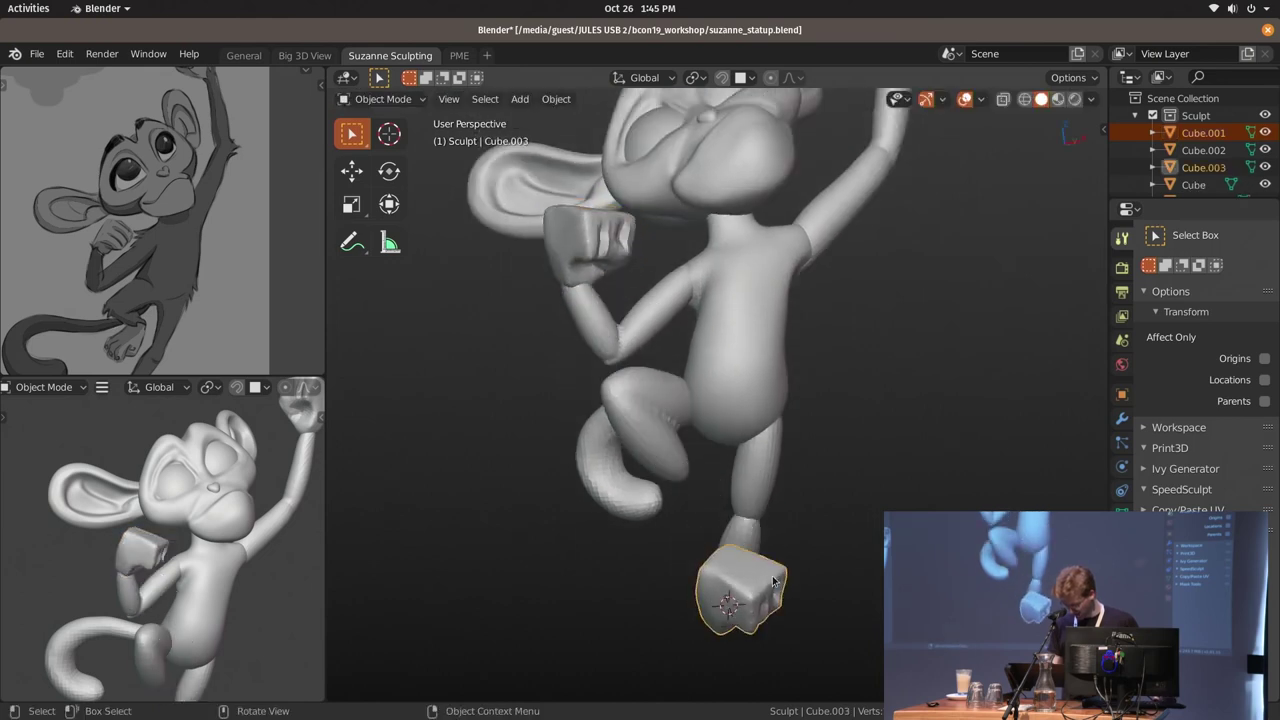
pyautogui.moveTo(760, 590); pyautogui.dragTo(800, 410, button='middle')
pyautogui.press('g')
pyautogui.click(727, 333)
# Rotate the duplicate block and reposition it onto the tail
pyautogui.press('r')
pyautogui.click(749, 214)
pyautogui.press('r')
pyautogui.press('r')
pyautogui.click(750, 292)
pyautogui.moveTo(750, 292)
pyautogui.mouseDown(button='middle')
pyautogui.moveTo(752, 381)
pyautogui.moveTo(586, 400)
pyautogui.mouseUp(button='middle')
pyautogui.press('g')
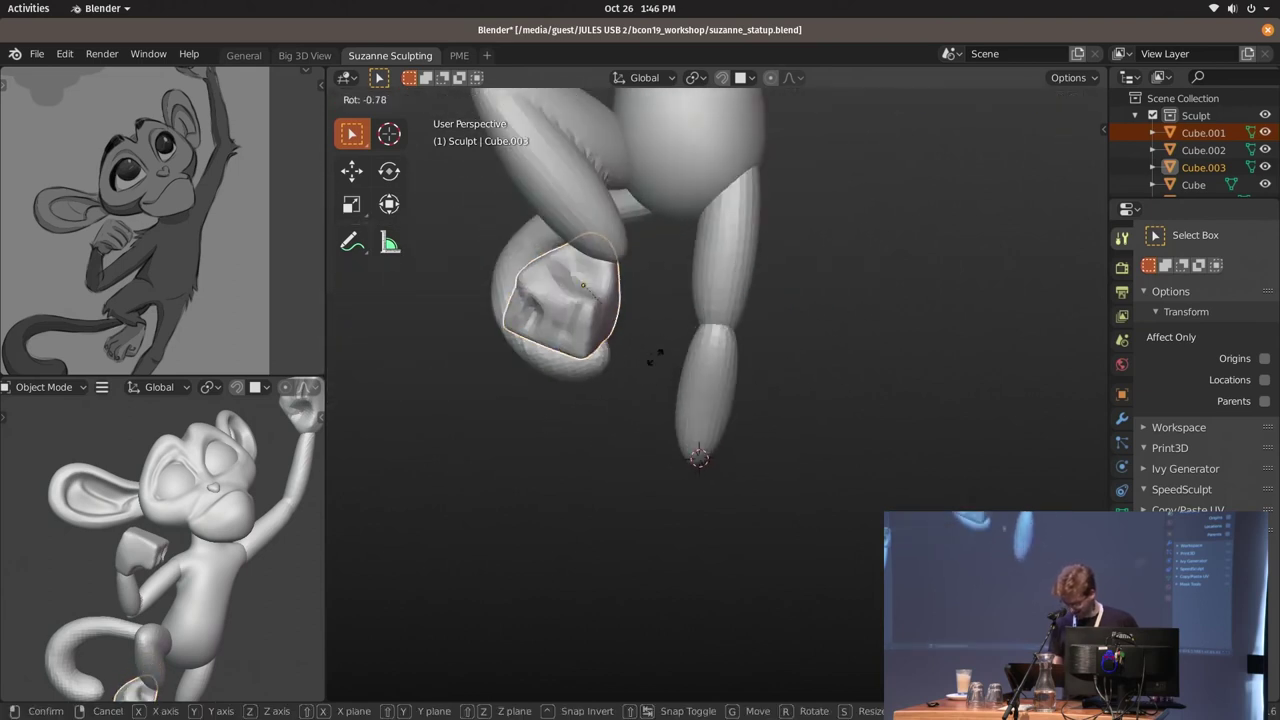
pyautogui.click(690, 345)
pyautogui.moveTo(690, 345); pyautogui.dragTo(660, 420, button='middle')
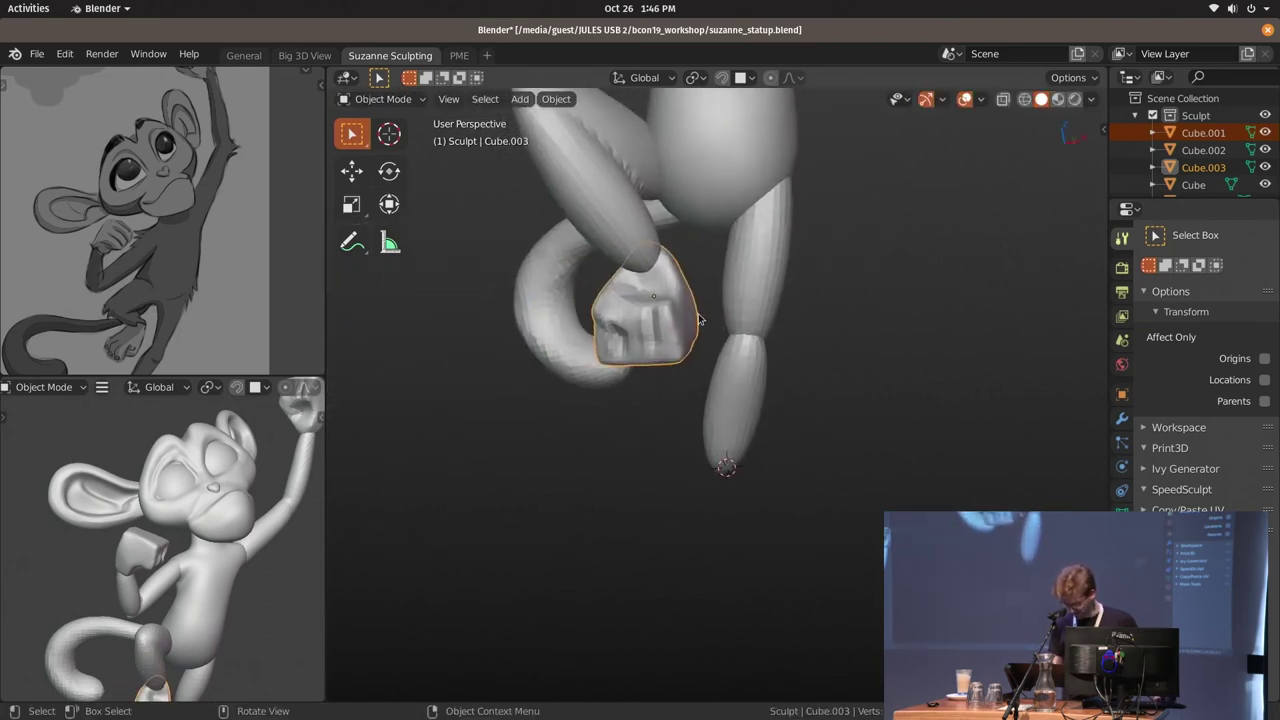
# Apply Cube.003's scale, then select its whole mesh in Edit Mode
pyautogui.hotkey('ctrl', 'Tab')
pyautogui.scroll(2, 651, 457)
pyautogui.scroll(-3, 200, 530)
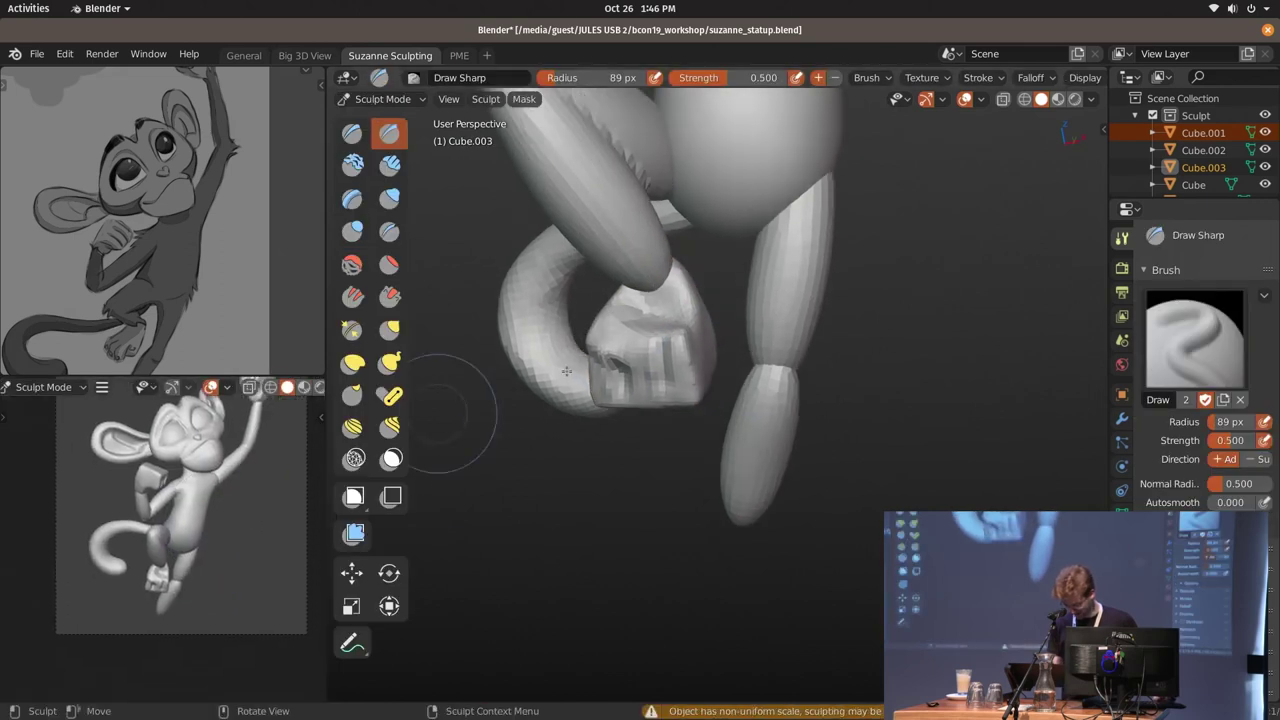
pyautogui.hotkey('ctrl', 'Tab')
pyautogui.hotkey('ctrl', 'a')
pyautogui.click(660, 169)
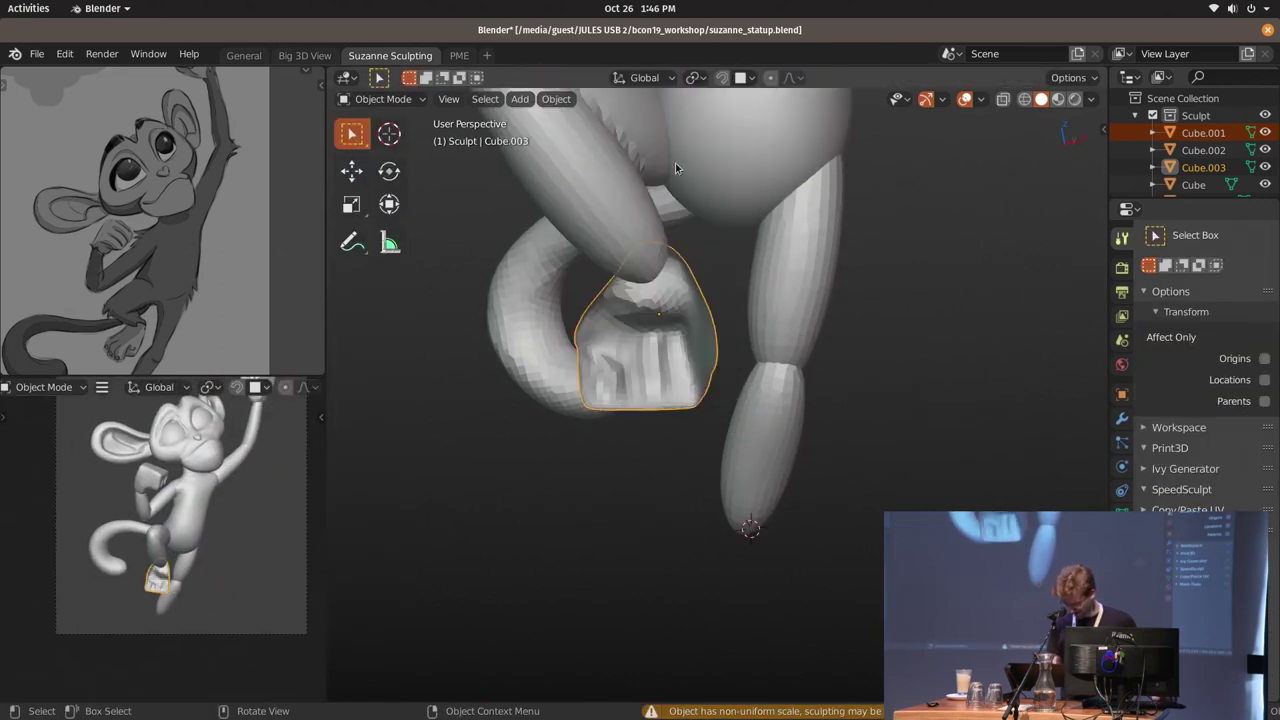
pyautogui.press('Tab')
pyautogui.press('a')
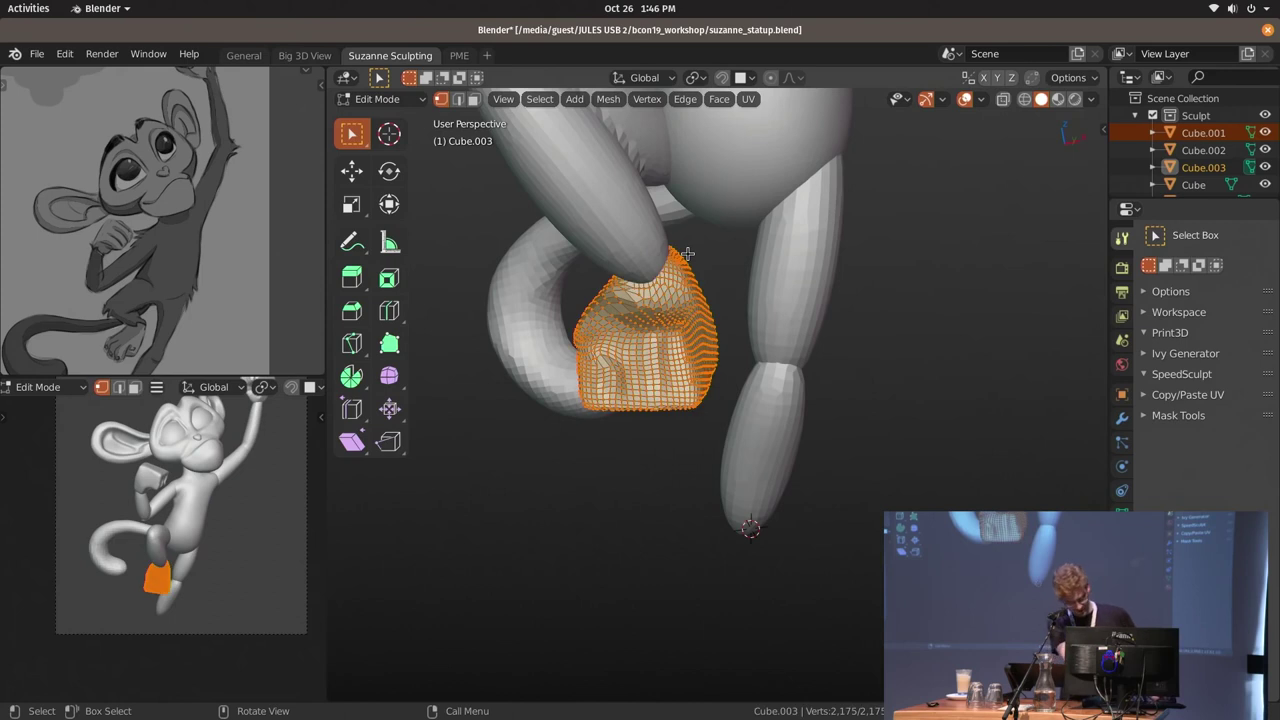
# Resume sculpting the foot with the Elastic Hook brush enlarged to 171 px
pyautogui.moveTo(687, 254)
pyautogui.mouseDown(button='middle')
pyautogui.moveTo(724, 325)
pyautogui.moveTo(671, 271)
pyautogui.moveTo(688, 333)
pyautogui.mouseUp(button='middle')
pyautogui.hotkey('ctrl', 'Tab')
pyautogui.press('f')
pyautogui.click(687, 285)
pyautogui.moveTo(687, 285)
pyautogui.mouseDown(button='middle')
pyautogui.moveTo(785, 305)
pyautogui.moveTo(671, 400)
pyautogui.moveTo(640, 360)
pyautogui.moveTo(700, 300)
pyautogui.mouseUp(button='middle')
pyautogui.press('k')
pyautogui.press('f')
pyautogui.click(714, 366)
pyautogui.scroll(2, 197, 238)
# Shrink the brush, then rotate Cube.003 so it sits under the leg
pyautogui.press('f')
pyautogui.click(703, 373)
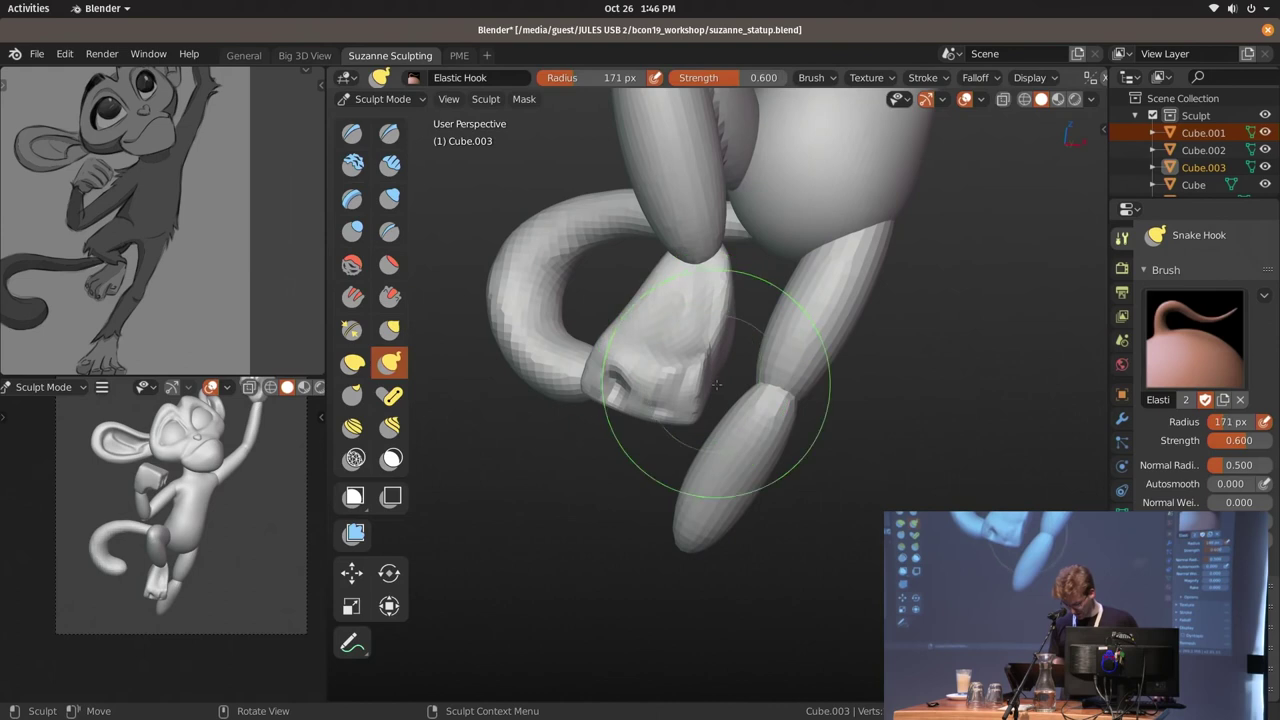
pyautogui.hotkey('ctrl', 'Tab')
pyautogui.press('r')
pyautogui.click(740, 372)
pyautogui.press('r')
pyautogui.click(730, 362)
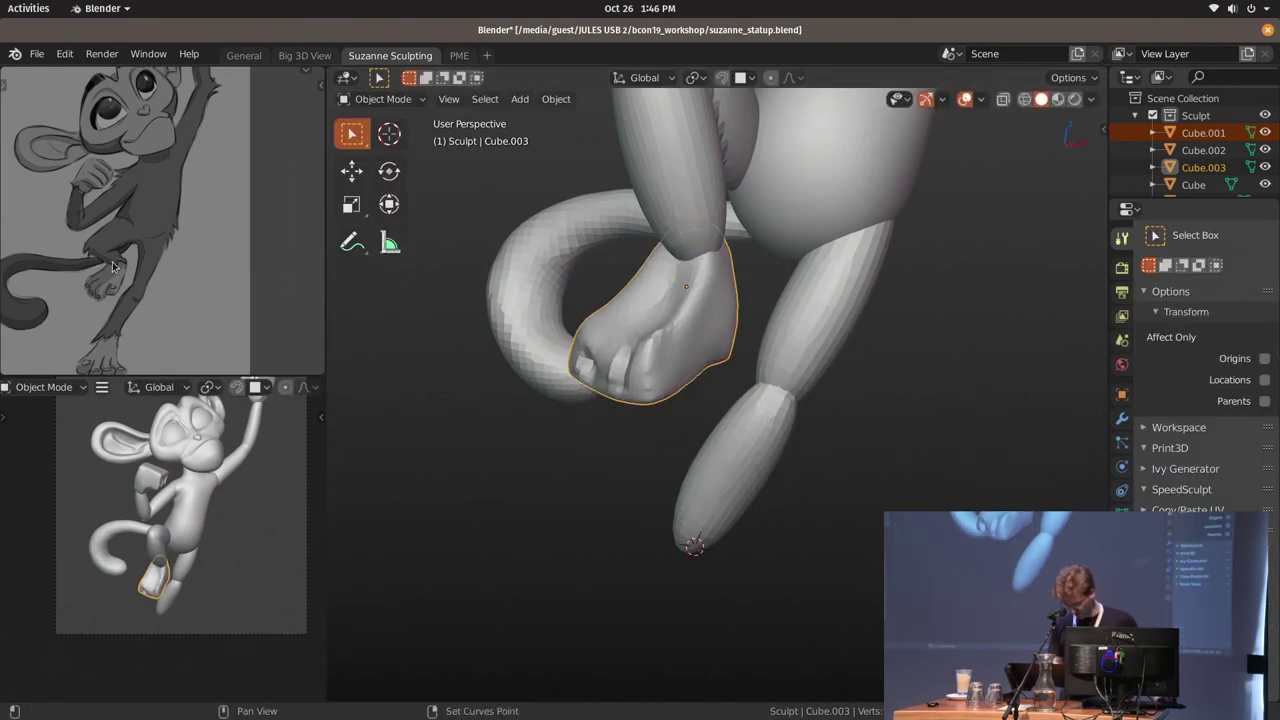
pyautogui.moveTo(466, 389); pyautogui.dragTo(745, 300, button='middle')
# Back in Sculpt Mode, resize the Snake Hook brush to suit the foot
pyautogui.hotkey('ctrl', 'Tab')
pyautogui.moveTo(766, 371)
pyautogui.mouseDown(button='middle')
pyautogui.moveTo(740, 310)
pyautogui.moveTo(768, 325)
pyautogui.moveTo(740, 270)
pyautogui.moveTo(729, 309)
pyautogui.mouseUp(button='middle')
pyautogui.press('f')
pyautogui.click(768, 325)
pyautogui.press('f')
pyautogui.click(718, 219)
pyautogui.press('f')
pyautogui.click(767, 355)
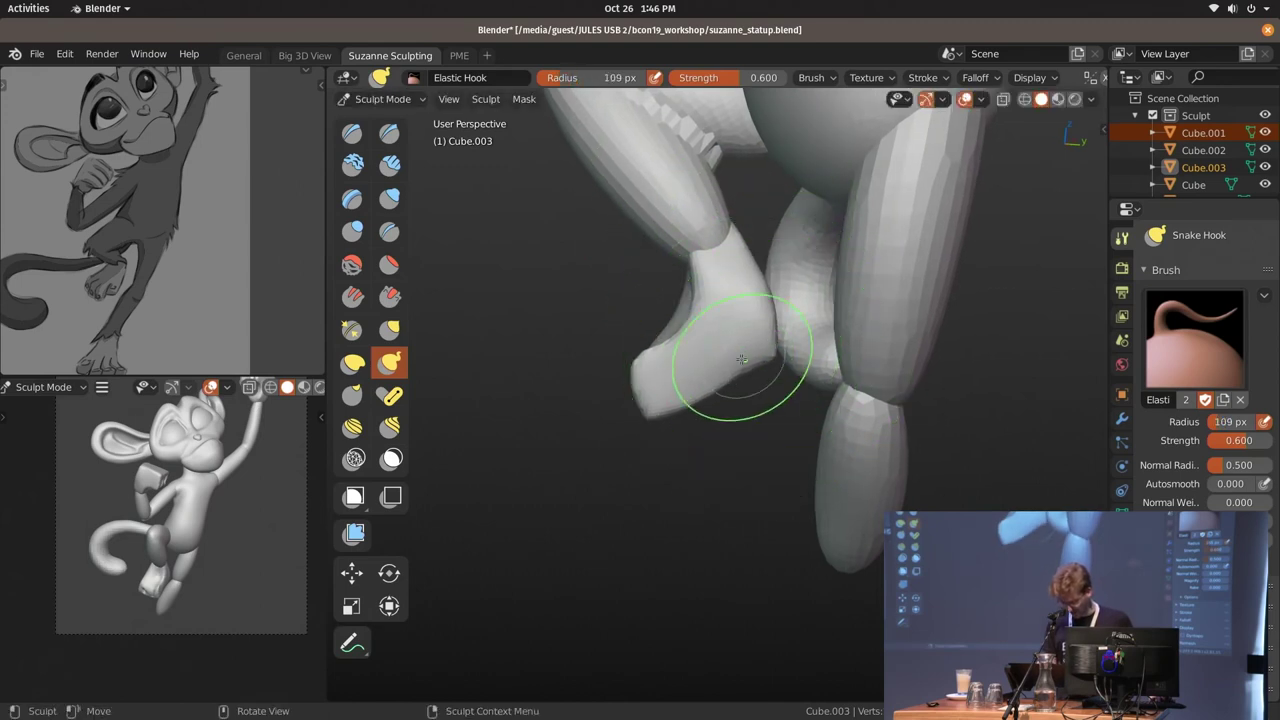
pyautogui.press('f')
pyautogui.click(750, 340)
# Pull the foot's top into the leg, adjusting brush size around foot and tail
pyautogui.moveTo(750, 340)
pyautogui.mouseDown(button='middle')
pyautogui.moveTo(763, 435)
pyautogui.moveTo(686, 366)
pyautogui.moveTo(794, 420)
pyautogui.mouseUp(button='middle')
pyautogui.press('f')
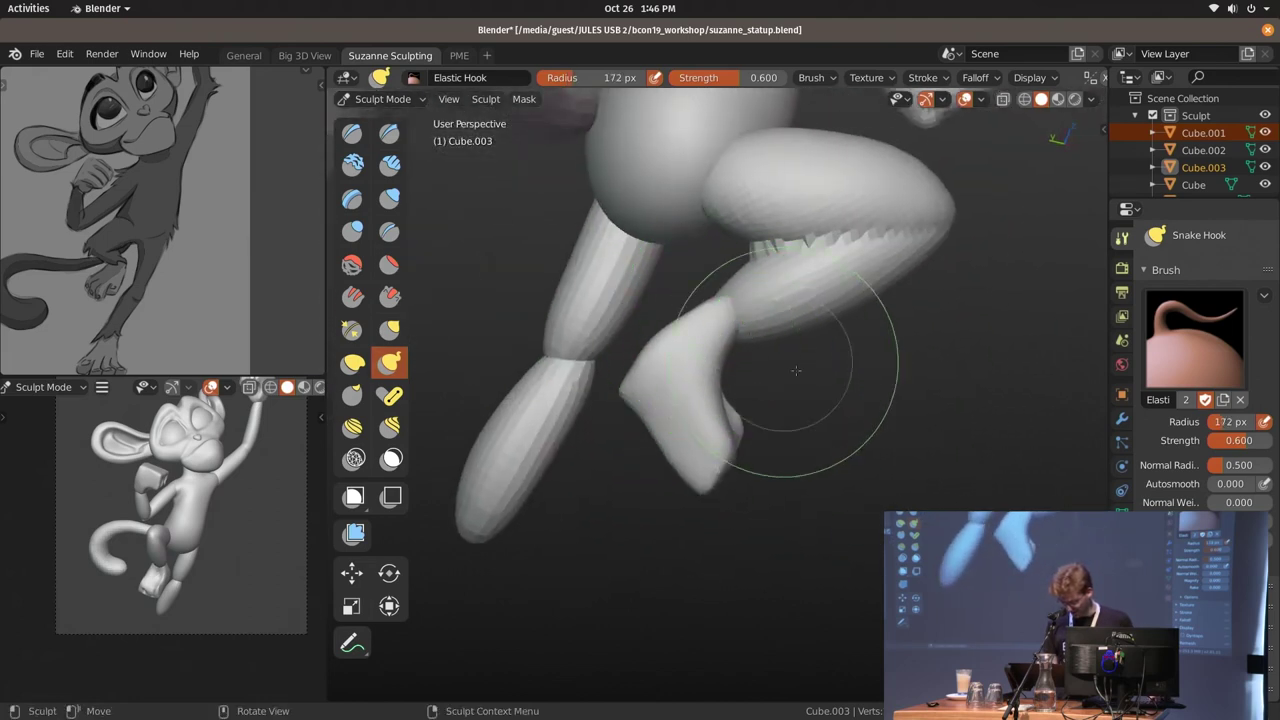
pyautogui.moveTo(796, 370); pyautogui.dragTo(730, 360, button='middle')
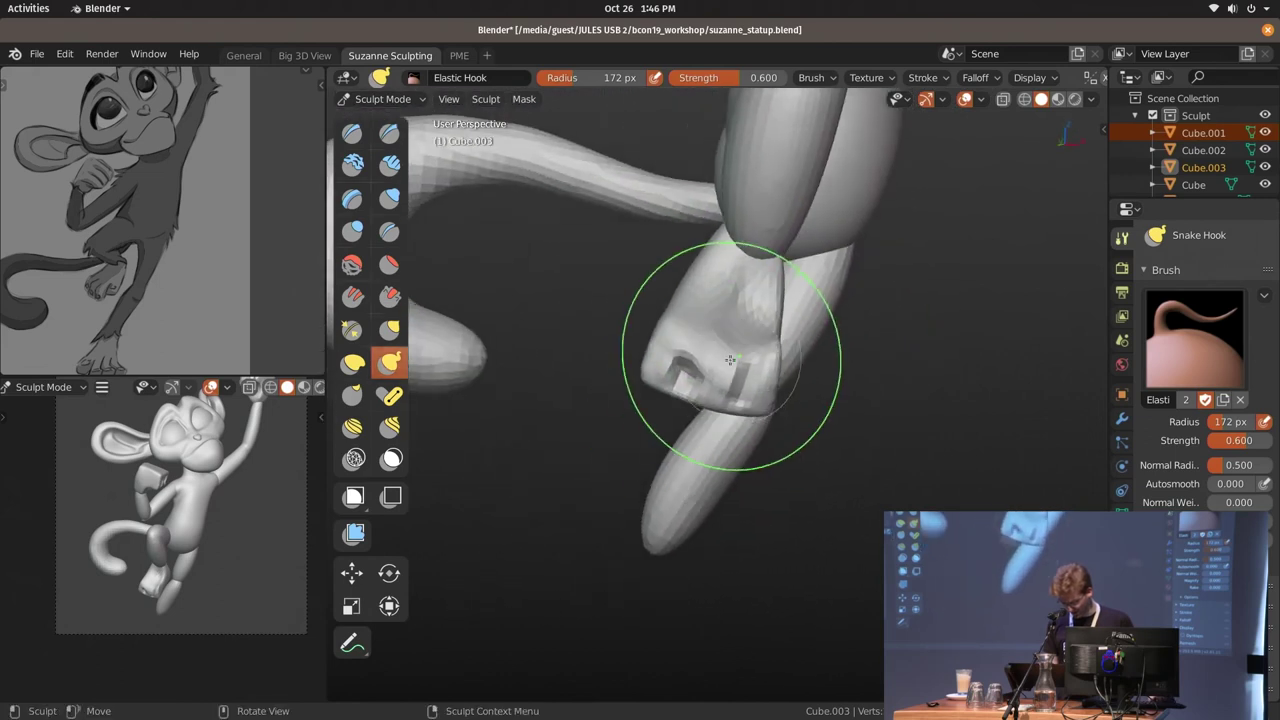
pyautogui.click(675, 370)
pyautogui.moveTo(675, 370)
pyautogui.mouseDown(button='middle')
pyautogui.moveTo(700, 320)
pyautogui.moveTo(733, 330)
pyautogui.mouseUp(button='middle')
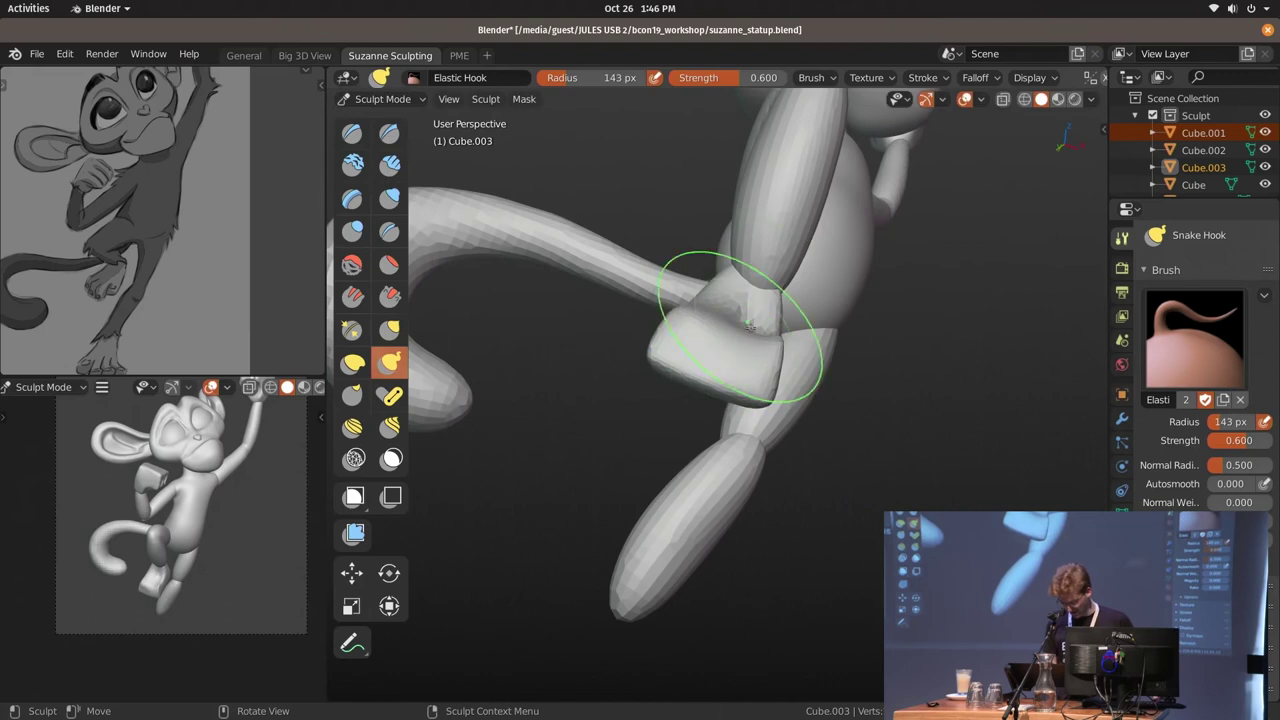
pyautogui.moveTo(768, 375); pyautogui.dragTo(775, 365, button='middle')
pyautogui.press('f')
pyautogui.click(778, 363)
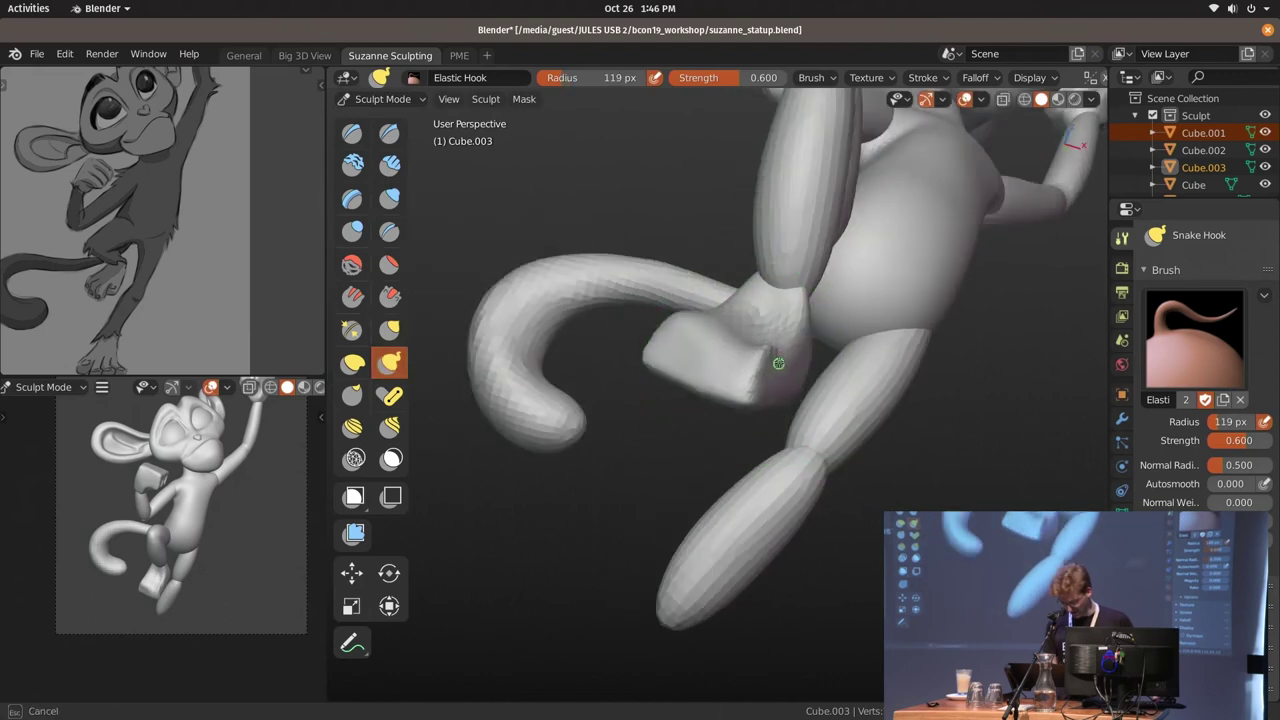
pyautogui.moveTo(803, 338)
pyautogui.mouseDown(button='middle')
pyautogui.moveTo(753, 369)
pyautogui.moveTo(772, 310)
pyautogui.moveTo(764, 271)
pyautogui.mouseUp(button='middle')
pyautogui.moveTo(696, 338)
pyautogui.mouseDown(button='middle')
pyautogui.moveTo(766, 317)
pyautogui.moveTo(869, 364)
pyautogui.moveTo(729, 357)
pyautogui.moveTo(697, 335)
pyautogui.moveTo(704, 318)
pyautogui.mouseUp(button='middle')
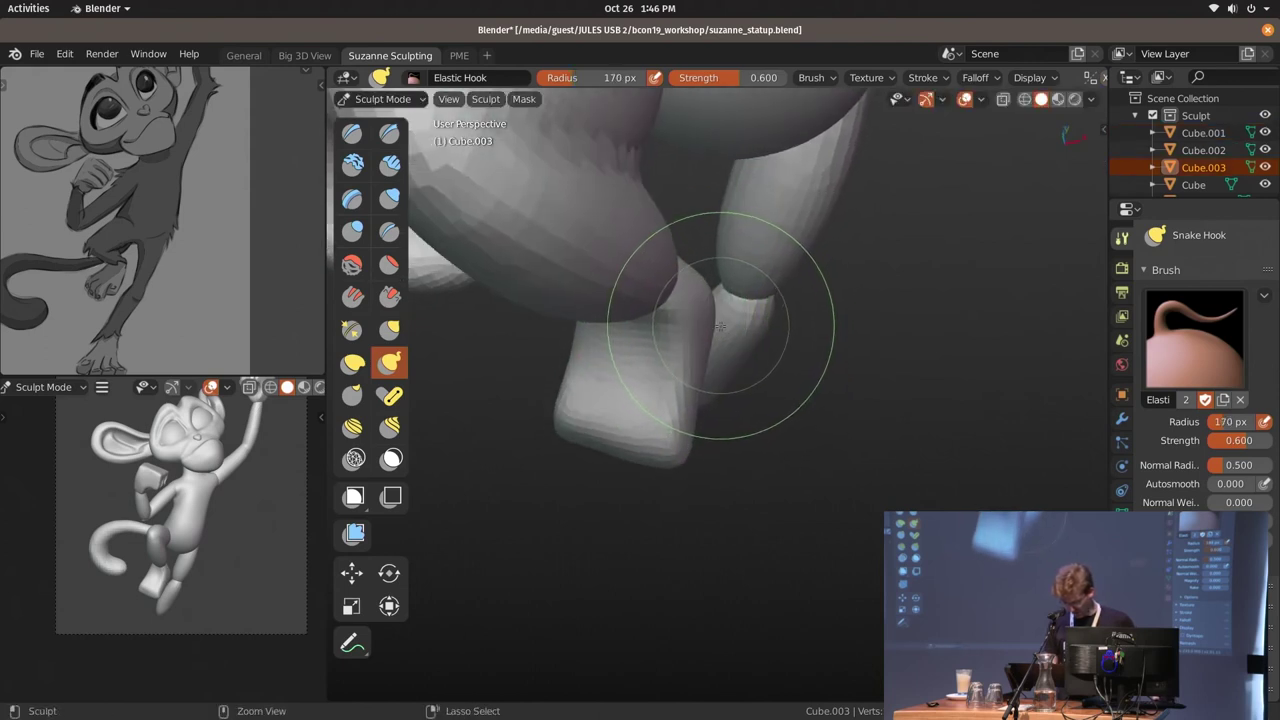
pyautogui.scroll(-3, 926, 88)
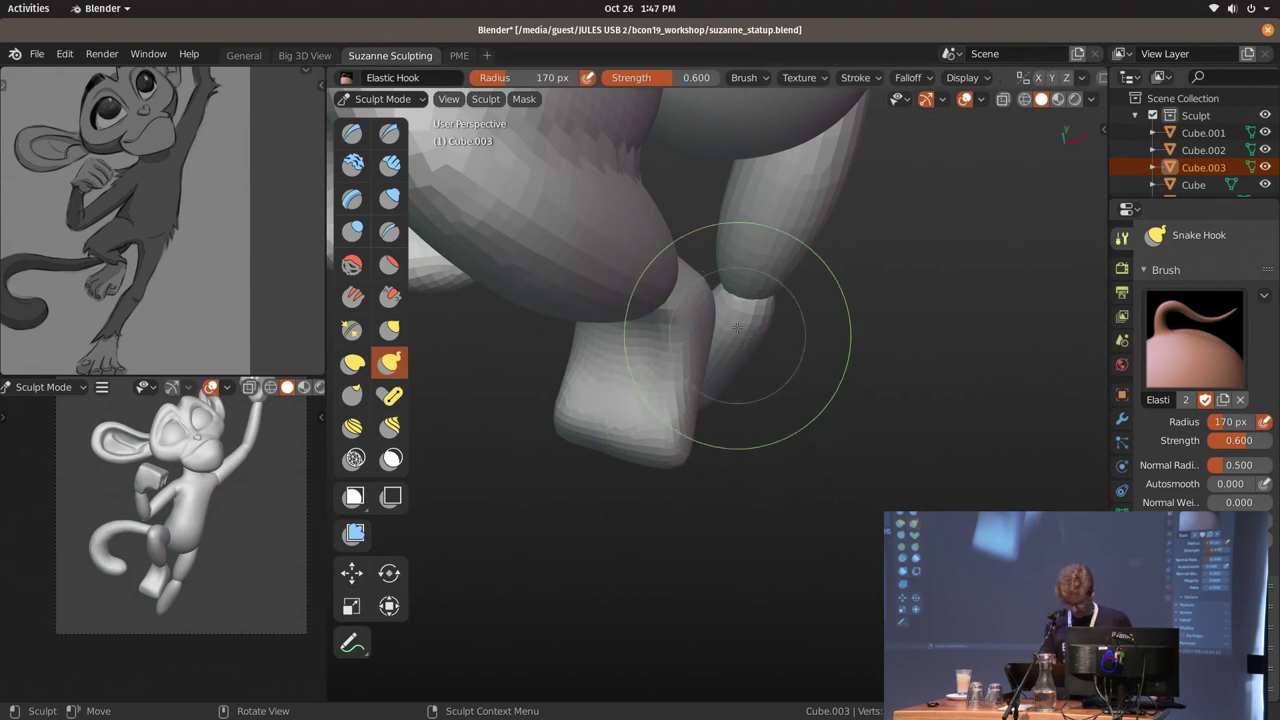
# Apply the foot's scale and resume sculpting with an enlarged Snake Hook brush
pyautogui.press('k')
pyautogui.moveTo(693, 327); pyautogui.dragTo(707, 318, button='middle')
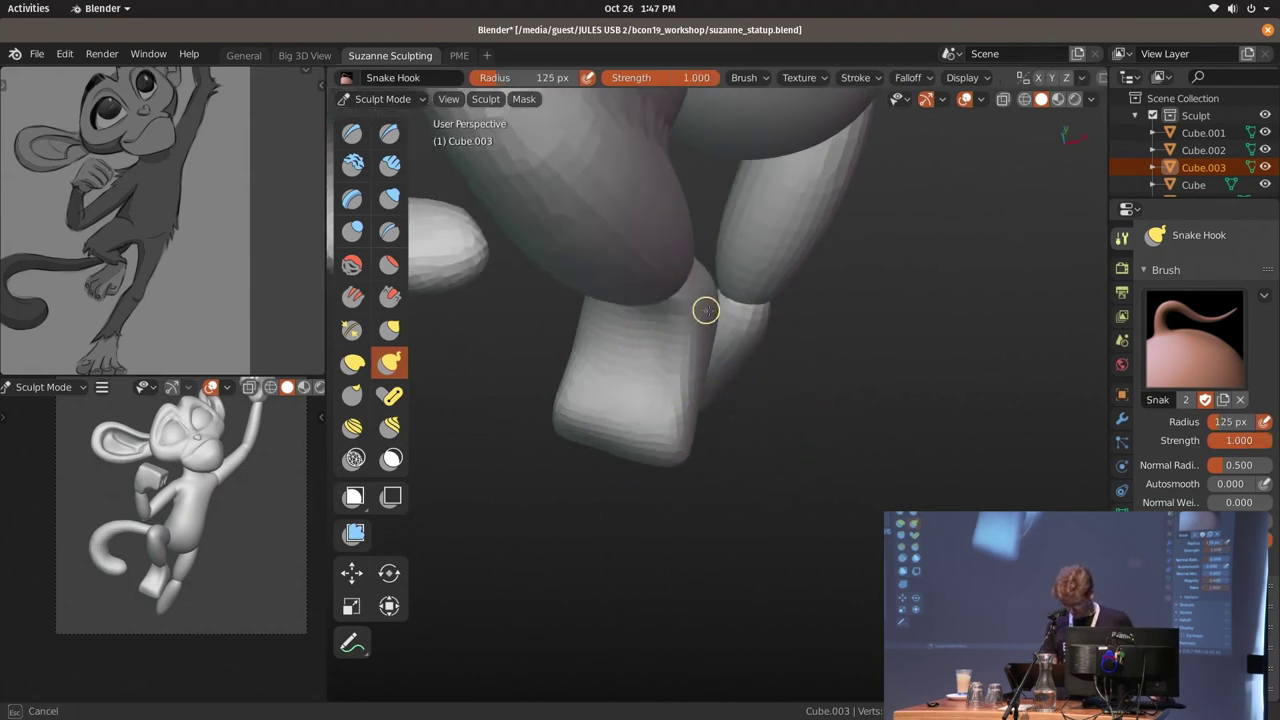
pyautogui.hotkey('ctrl', 'Tab')
pyautogui.hotkey('ctrl', 'a')
pyautogui.click(712, 318)
pyautogui.hotkey('ctrl', 'Tab')
pyautogui.press('f')
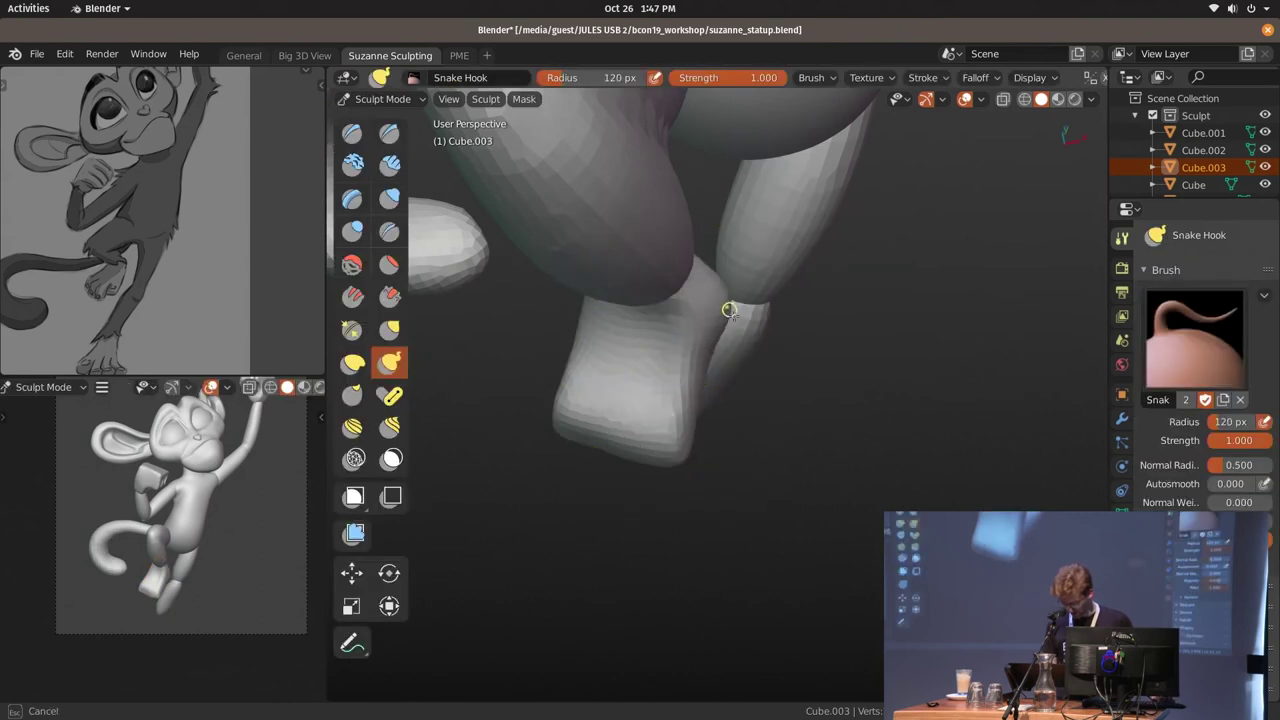
pyautogui.click(738, 356)
pyautogui.moveTo(738, 356); pyautogui.dragTo(662, 357, button='middle')
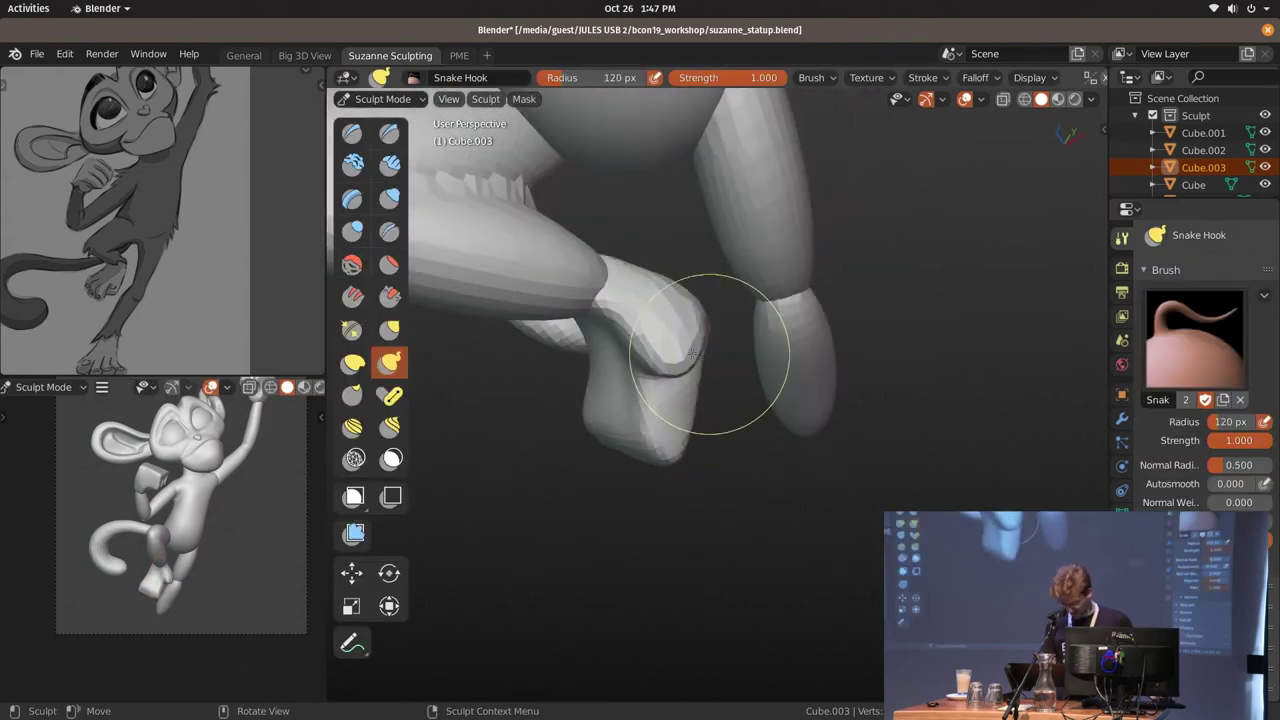
# Hook the bump on the foot's side downward into a toe
pyautogui.press('f')
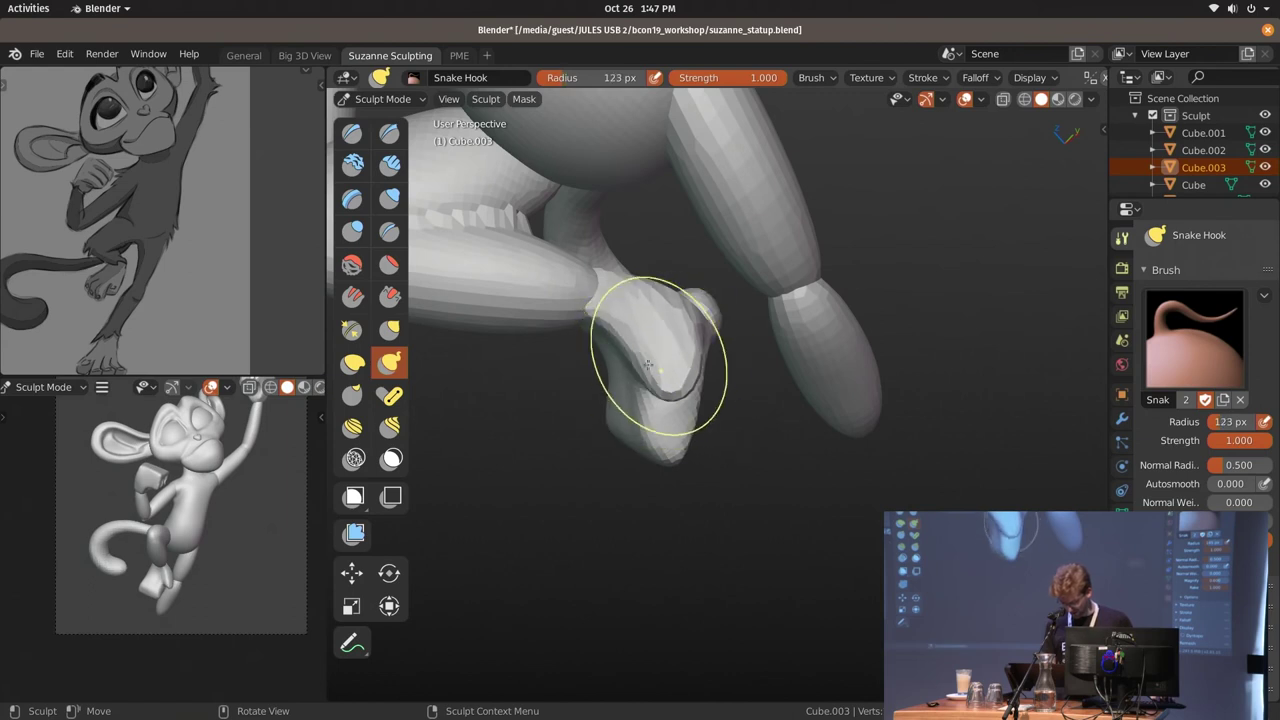
pyautogui.moveTo(702, 332)
pyautogui.mouseDown(button='middle')
pyautogui.moveTo(829, 249)
pyautogui.moveTo(748, 360)
pyautogui.mouseUp(button='middle')
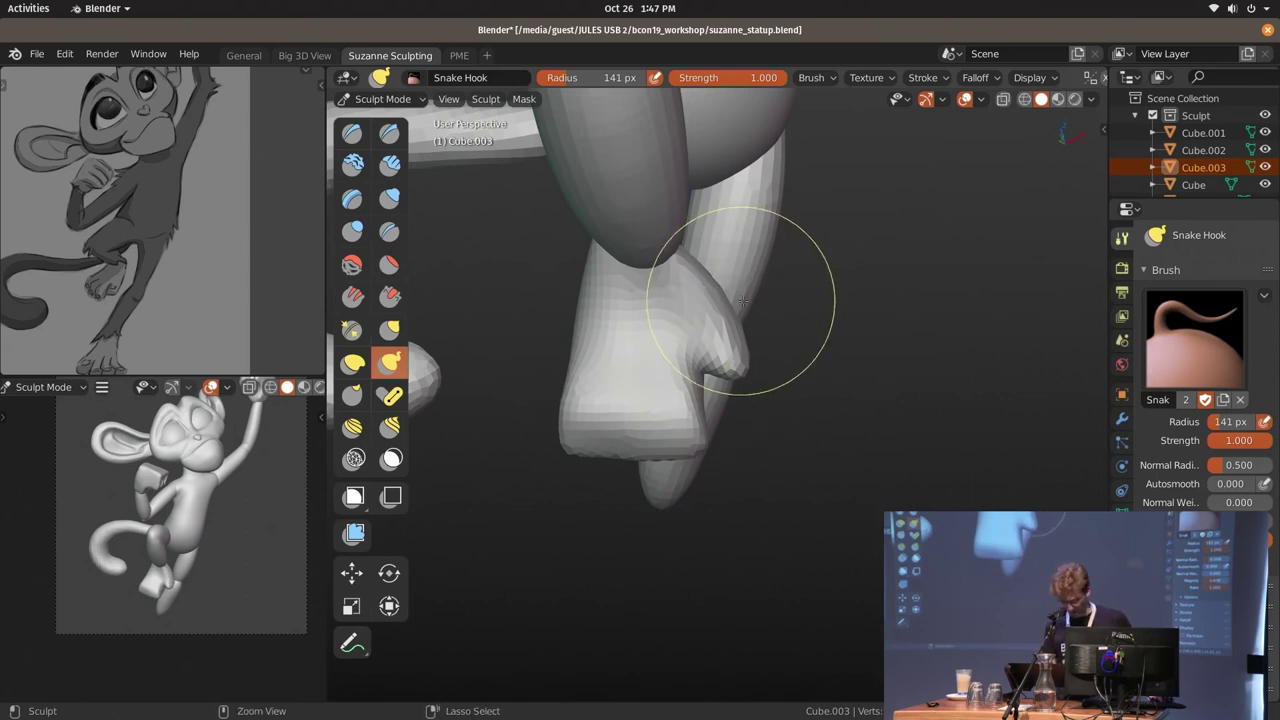
pyautogui.keyDown('ctrl'); pyautogui.moveTo(700, 300); pyautogui.dragTo(704, 293, button='middle'); pyautogui.keyUp('ctrl')
pyautogui.moveTo(727, 296); pyautogui.dragTo(740, 362)
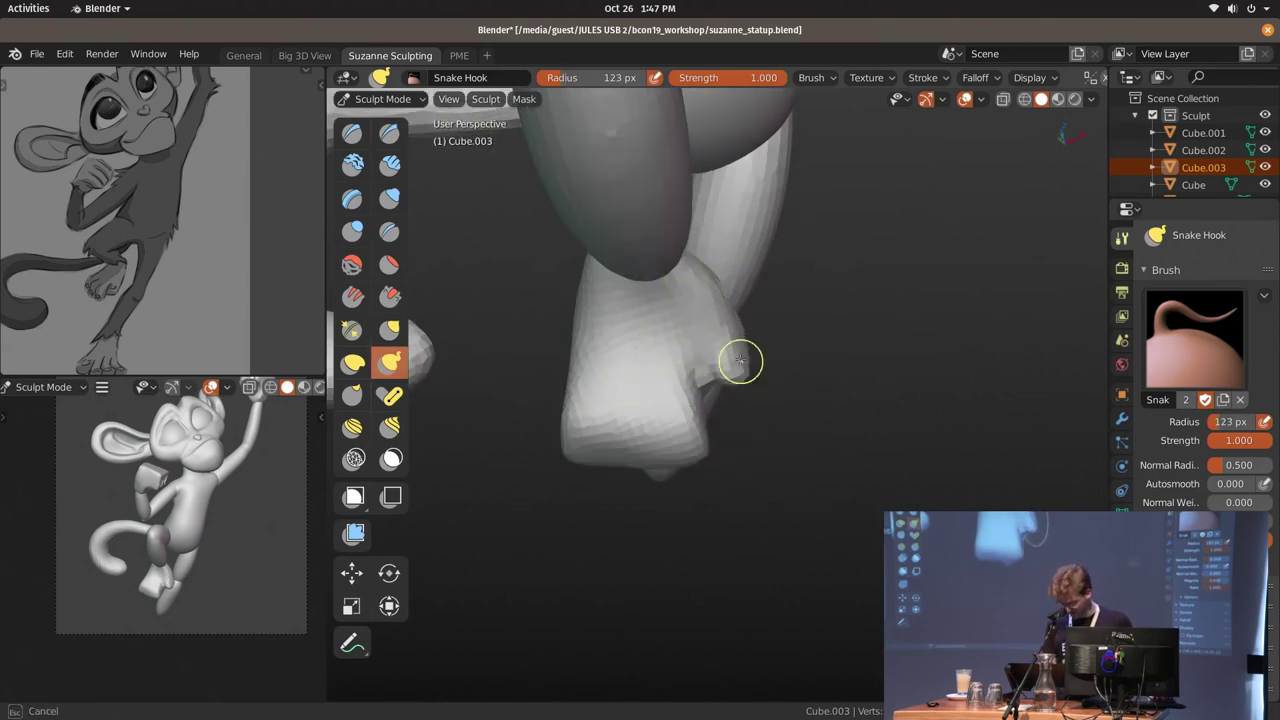
pyautogui.press('f')
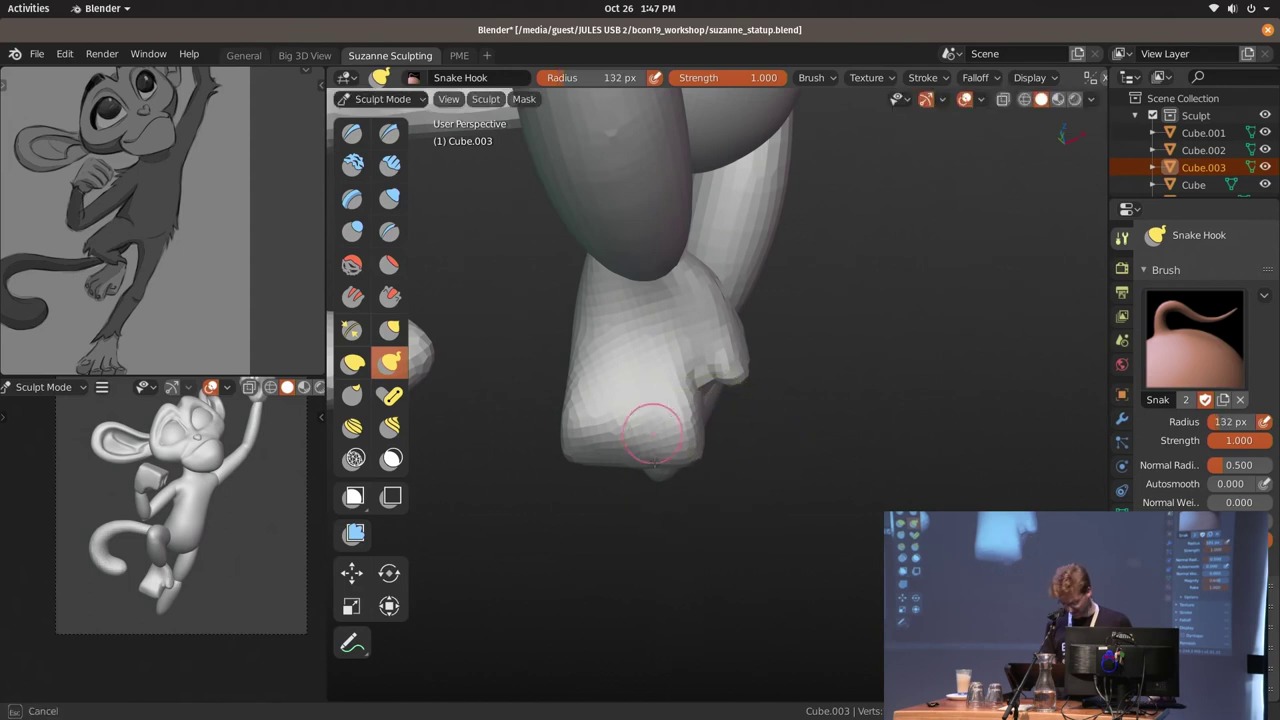
pyautogui.scroll(2, 652, 435)
# Carve sharp toe creases into the foot with an enlarged Draw Sharp brush
pyautogui.press('x')
pyautogui.moveTo(652, 400); pyautogui.dragTo(652, 362, button='middle')
pyautogui.moveTo(652, 362)
pyautogui.mouseDown()
pyautogui.moveTo(626, 380)
pyautogui.moveTo(565, 278)
pyautogui.mouseUp()
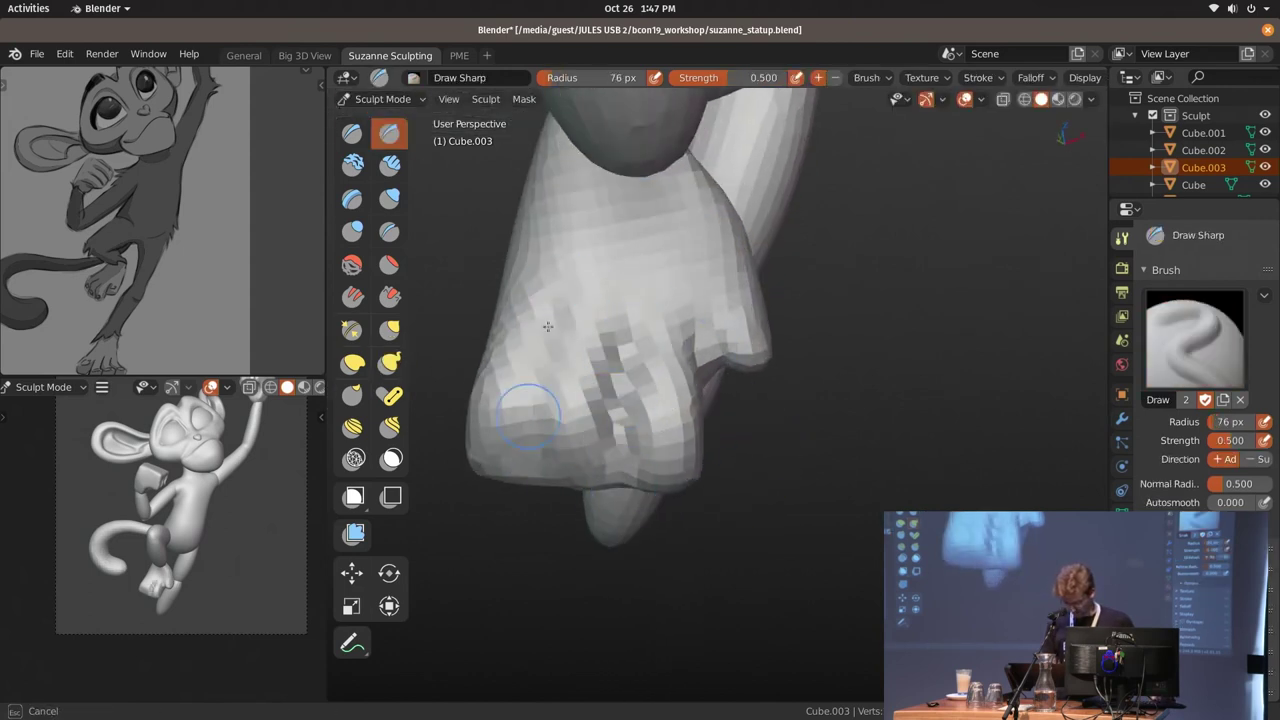
pyautogui.moveTo(548, 326); pyautogui.dragTo(547, 395)
pyautogui.scroll(-3, 699, 358)
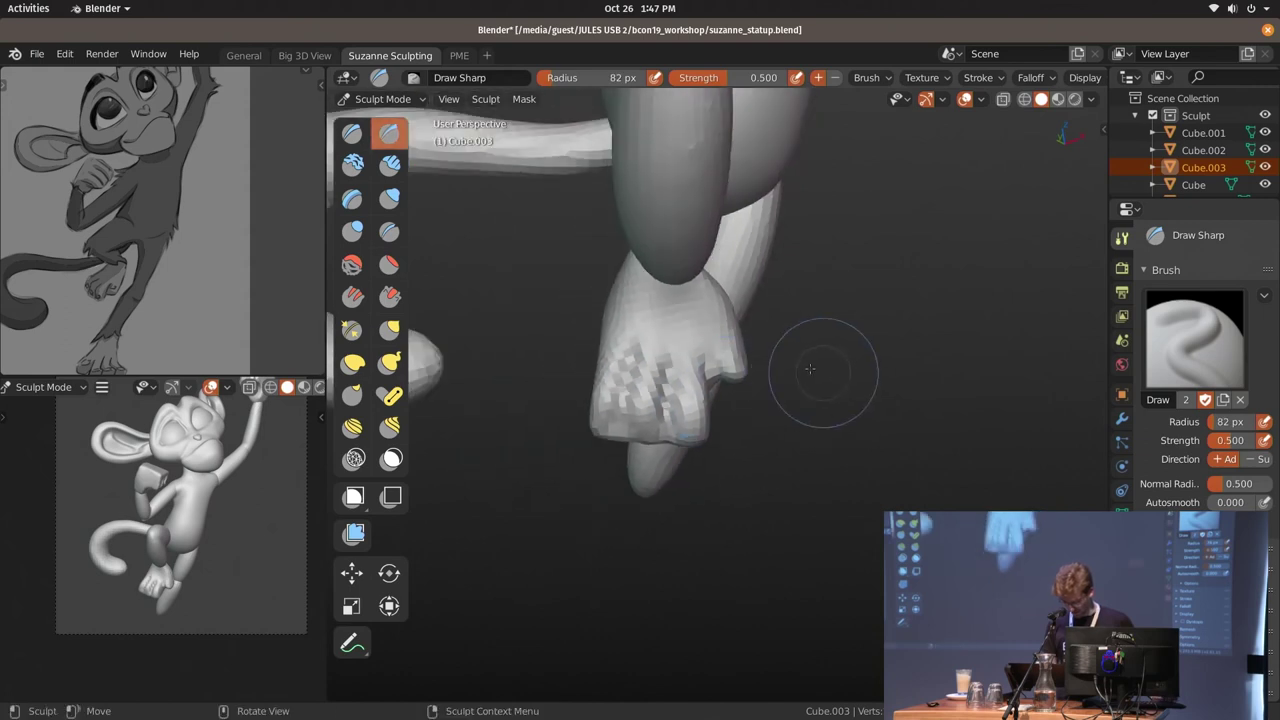
# Leave sculpting and return the foot to Object Mode
pyautogui.hotkey('ctrl', 'Tab')
pyautogui.moveTo(810, 369)
pyautogui.mouseDown(button='middle')
pyautogui.moveTo(794, 403)
pyautogui.moveTo(636, 351)
pyautogui.moveTo(717, 399)
pyautogui.mouseUp(button='middle')
pyautogui.hotkey('ctrl', 'Tab')
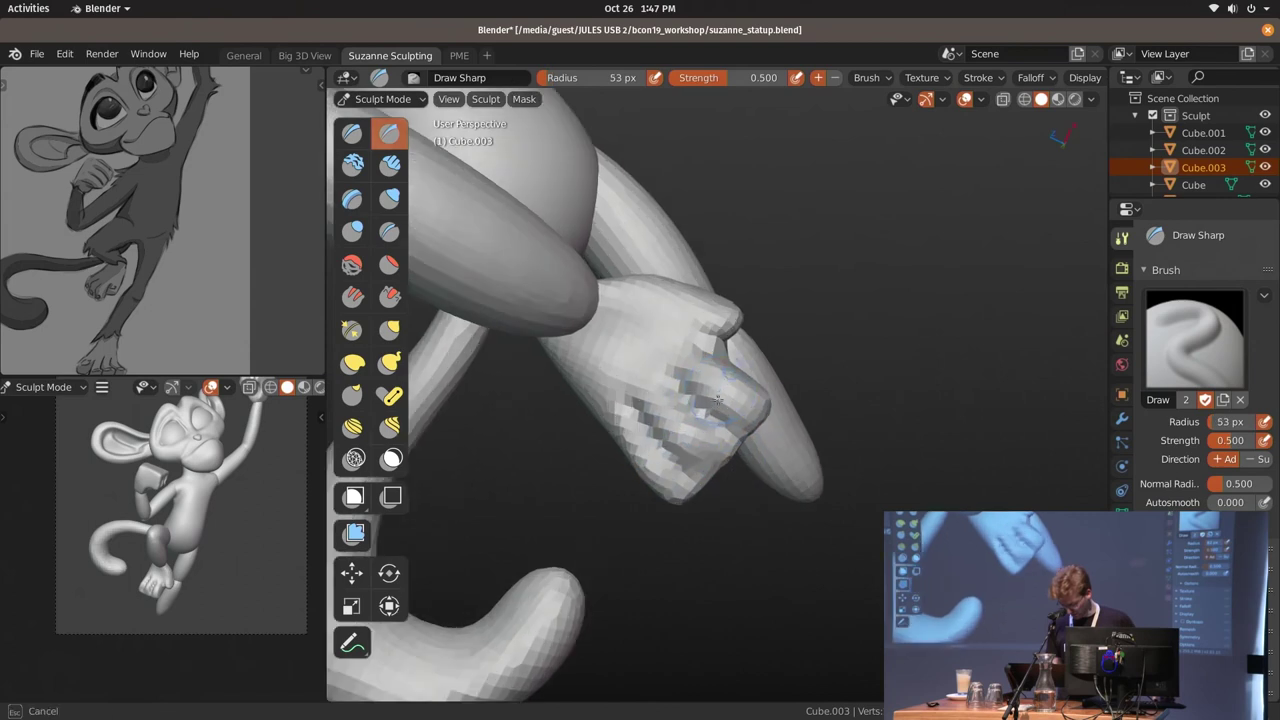
pyautogui.hotkey('ctrl', 'Tab')
pyautogui.click(623, 409)
pyautogui.moveTo(623, 409)
pyautogui.mouseDown(button='middle')
pyautogui.moveTo(711, 517)
pyautogui.moveTo(772, 417)
pyautogui.moveTo(737, 443)
pyautogui.moveTo(677, 366)
pyautogui.mouseUp(button='middle')
# Duplicate the foot and move the copy down to the other leg, rotating it
pyautogui.hotkey('shift', 'd')
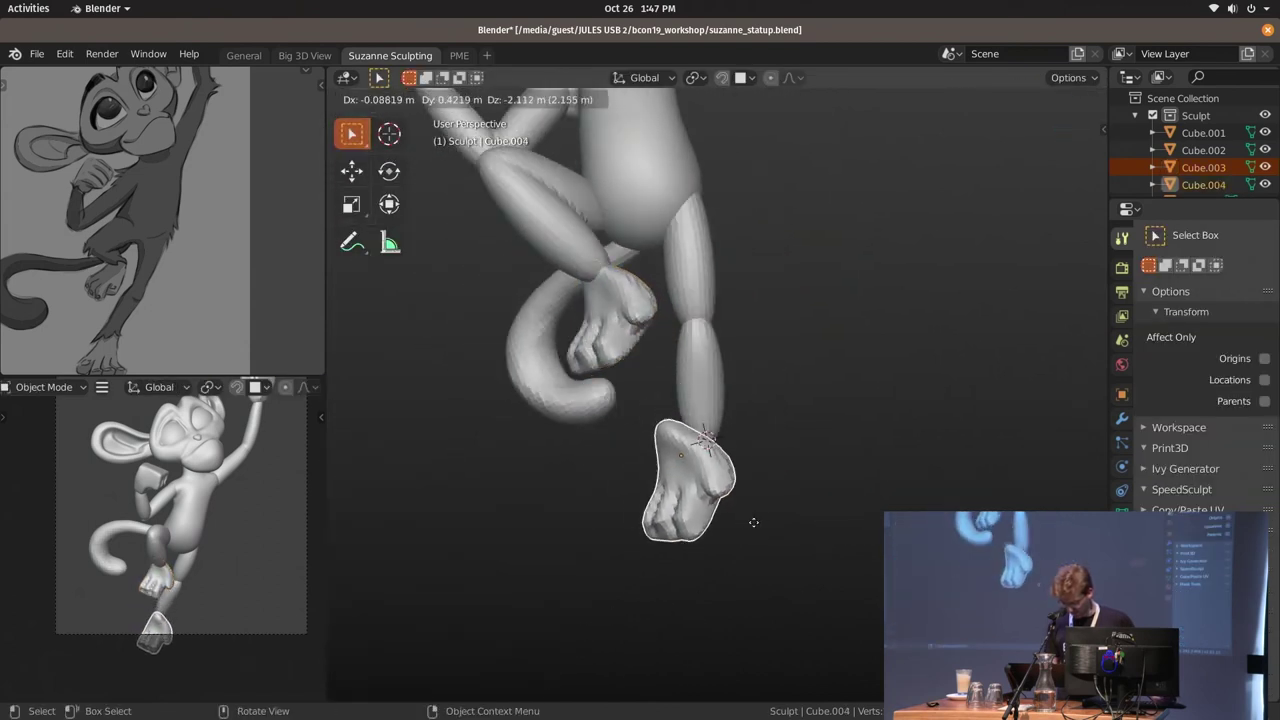
pyautogui.moveTo(787, 496)
pyautogui.mouseDown(button='middle')
pyautogui.moveTo(863, 466)
pyautogui.moveTo(850, 505)
pyautogui.moveTo(836, 381)
pyautogui.moveTo(846, 420)
pyautogui.mouseUp(button='middle')
pyautogui.press('g')
pyautogui.press('r')
pyautogui.press('r')
pyautogui.click(848, 508)
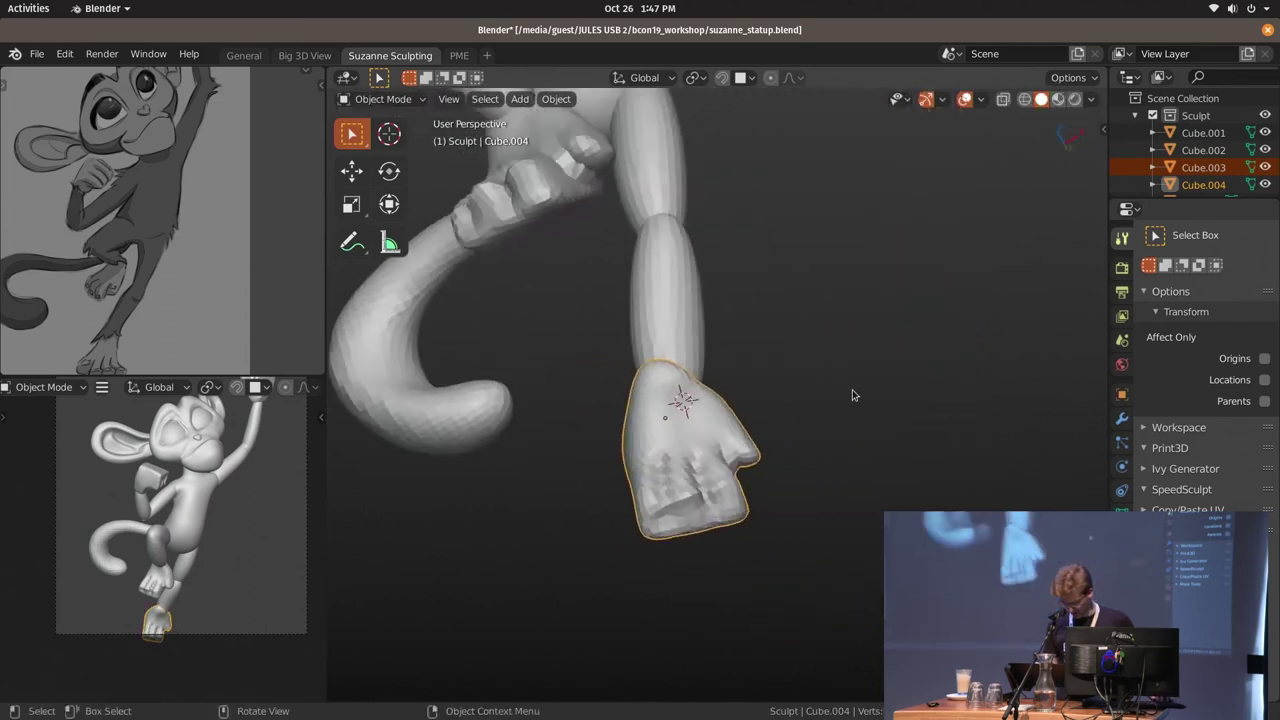
pyautogui.press('r')
pyautogui.click(845, 416)
pyautogui.press('r')
pyautogui.click(835, 418)
# Rotate the duplicate foot into its final orientation on the second leg
pyautogui.moveTo(835, 418)
pyautogui.mouseDown(button='middle')
pyautogui.moveTo(793, 420)
pyautogui.moveTo(843, 429)
pyautogui.moveTo(828, 458)
pyautogui.mouseUp(button='middle')
pyautogui.press('r')
pyautogui.click(843, 429)
pyautogui.press('r')
pyautogui.press('r')
pyautogui.click(830, 420)
pyautogui.press('r')
pyautogui.press('r')
# Box-select the limb and tail pieces and move them together
pyautogui.click(813, 436)
pyautogui.moveTo(90, 450); pyautogui.dragTo(268, 591)
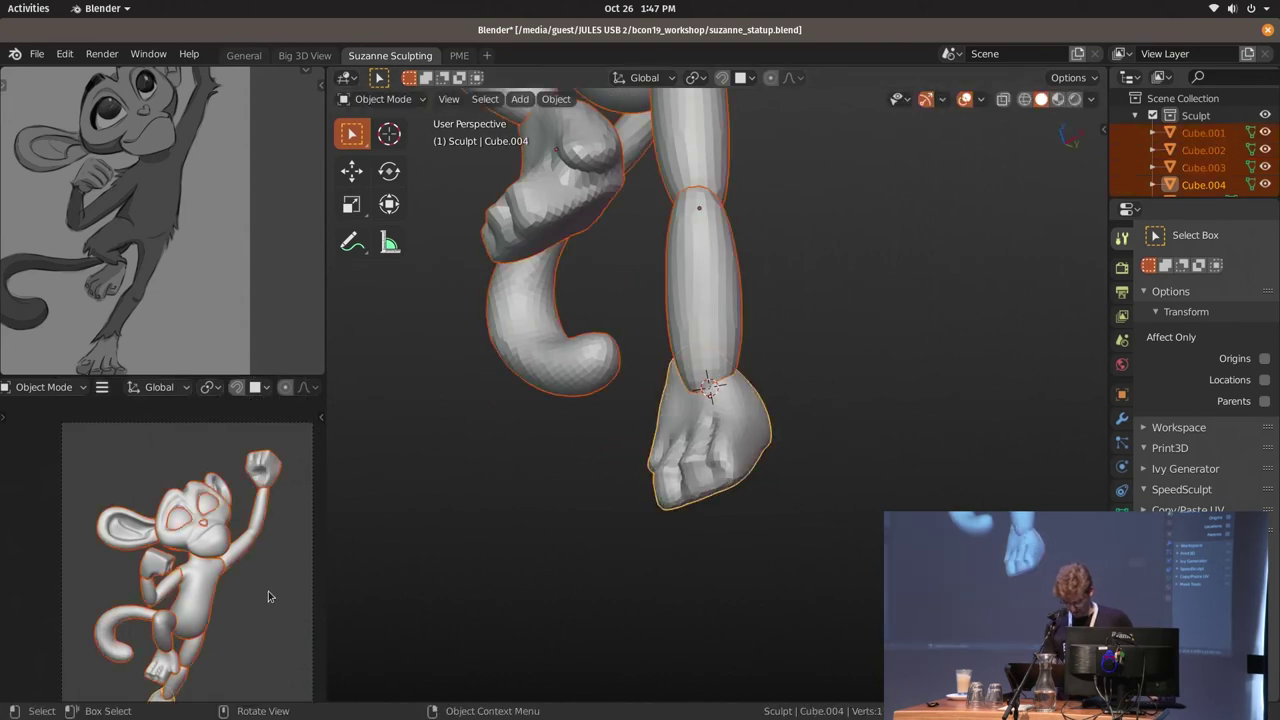
pyautogui.press('g')
pyautogui.click(277, 567)
pyautogui.scroll(-1, 275, 565)
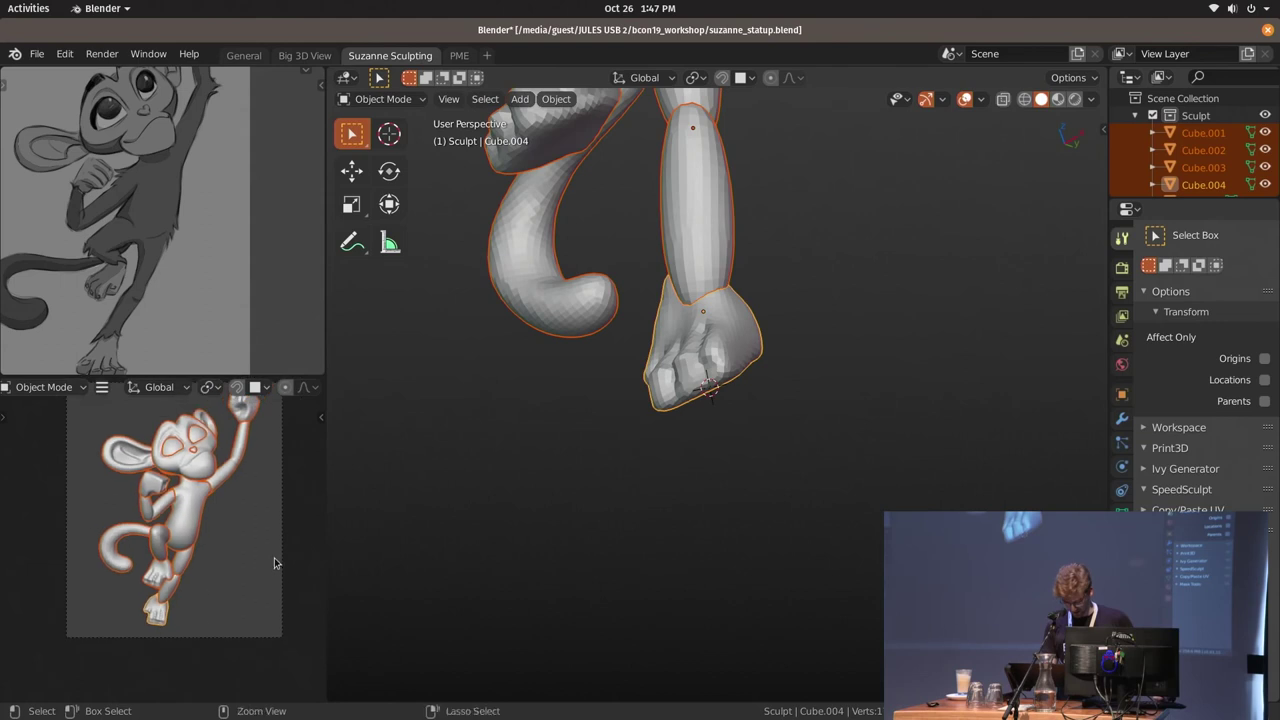
pyautogui.moveTo(800, 337)
pyautogui.mouseDown(button='middle')
pyautogui.moveTo(757, 508)
pyautogui.moveTo(880, 383)
pyautogui.moveTo(808, 538)
pyautogui.mouseUp(button='middle')
pyautogui.scroll(-5, 810, 470)
# Start a Y-axis move of the parts, cancel it, and clear the selection
pyautogui.press('g')
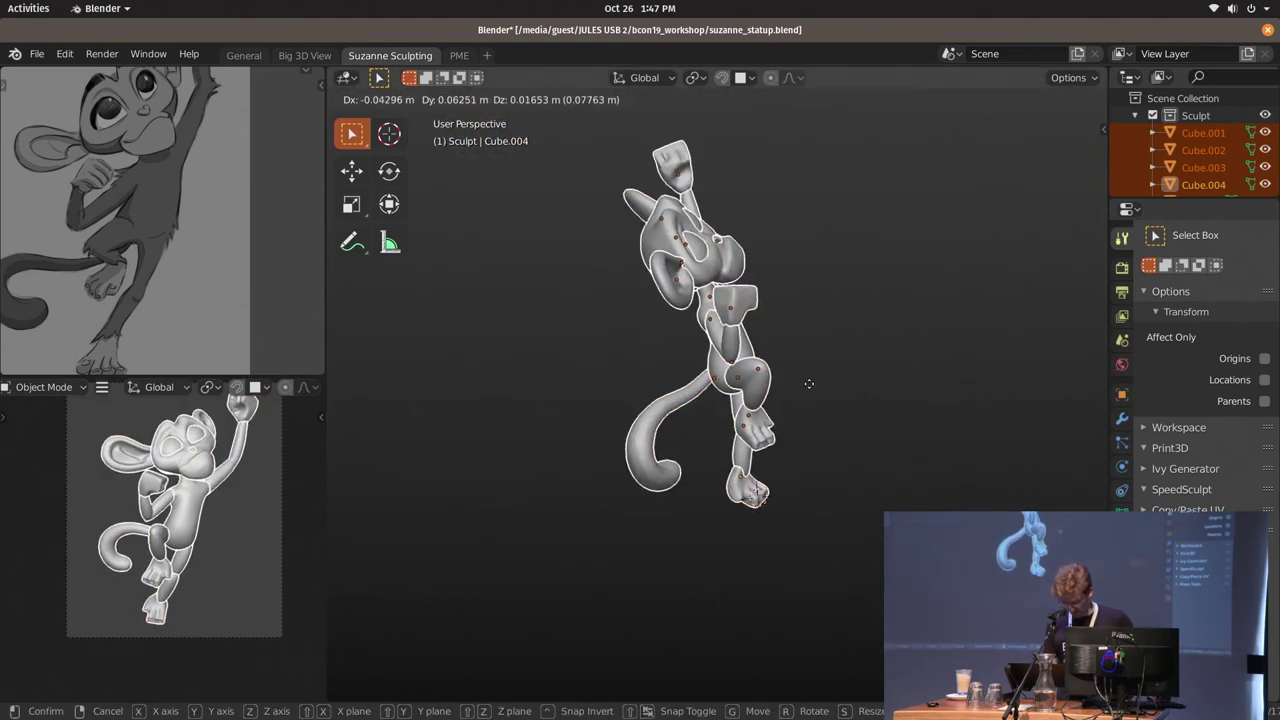
pyautogui.press('y')
pyautogui.press('Escape')
pyautogui.scroll(2, 269, 556)
pyautogui.press('s')
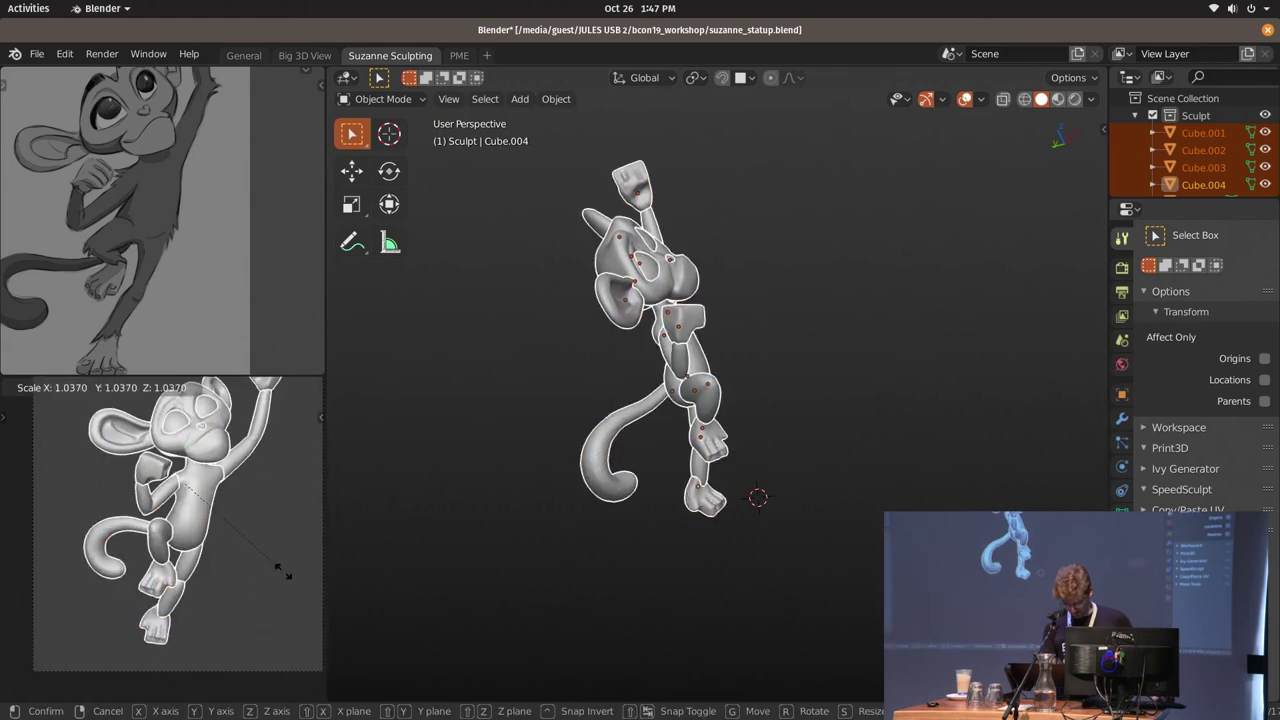
pyautogui.press('Escape')
pyautogui.hotkey('alt', 'a')
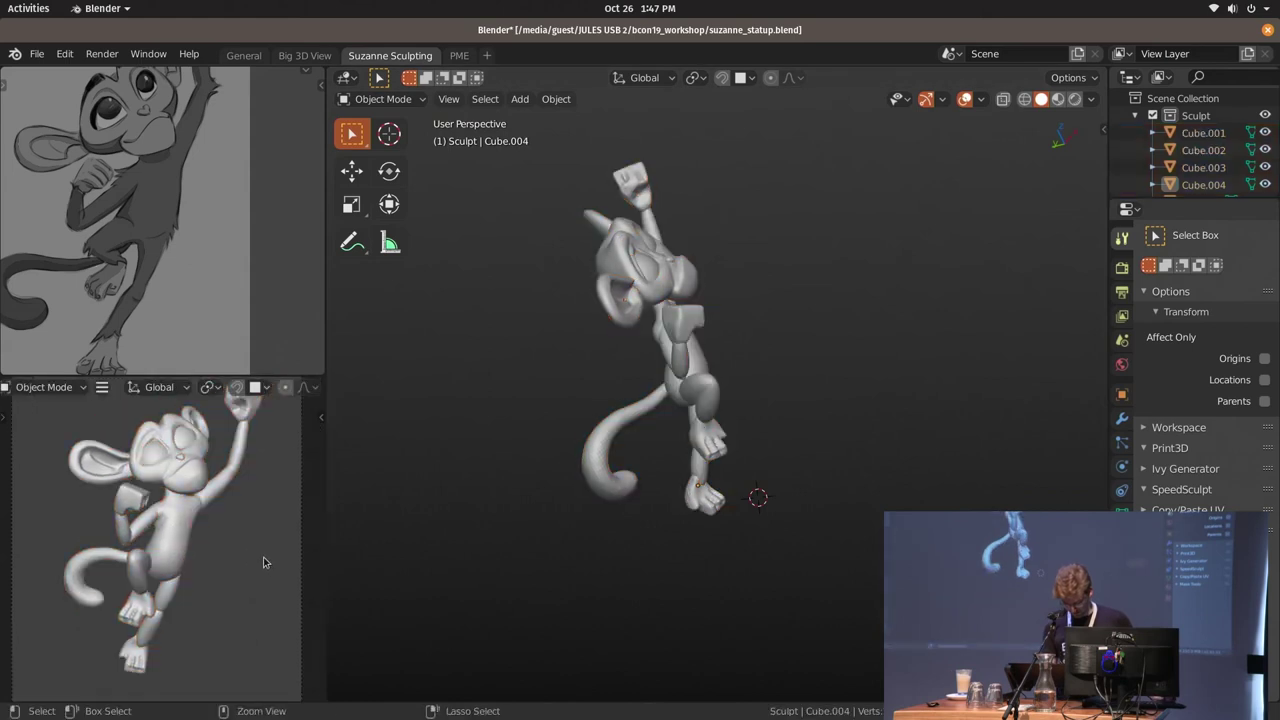
# Show the camera preview as a black silhouette with the camera frame in view
pyautogui.hotkey('ctrl', 'a')
pyautogui.click(230, 591)
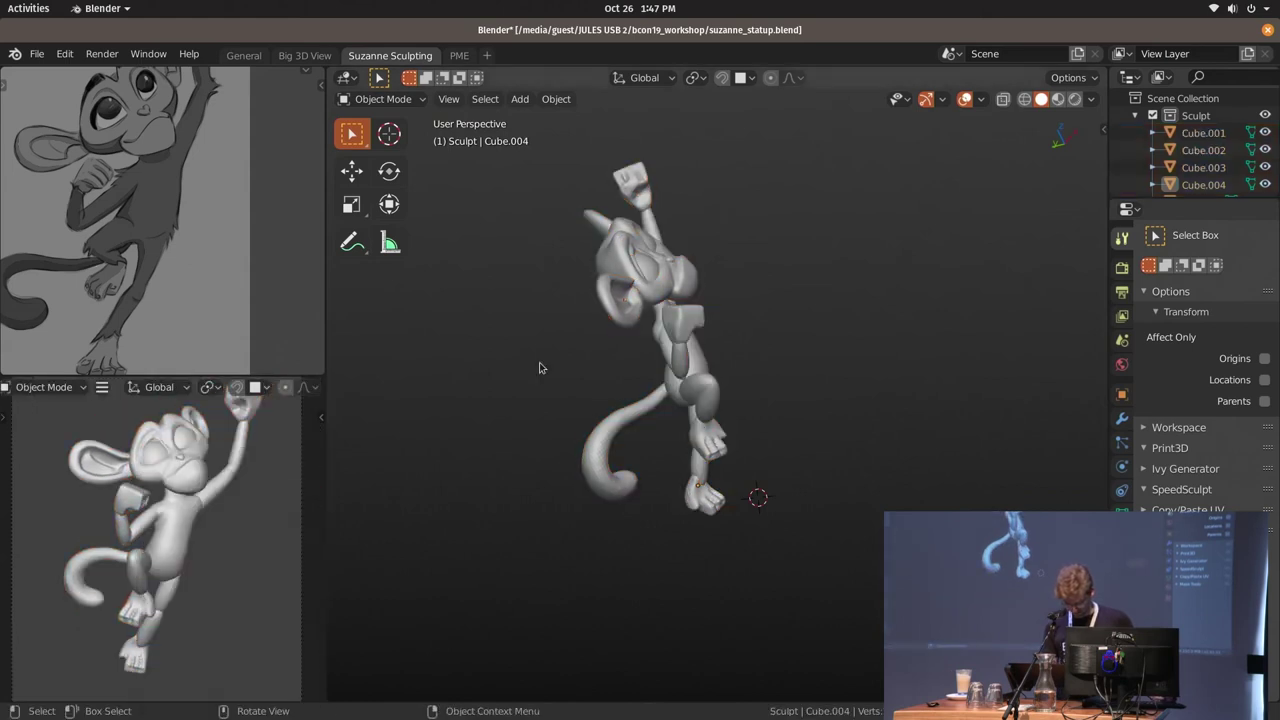
pyautogui.hotkey('shift', 'z')
pyautogui.click(195, 610)
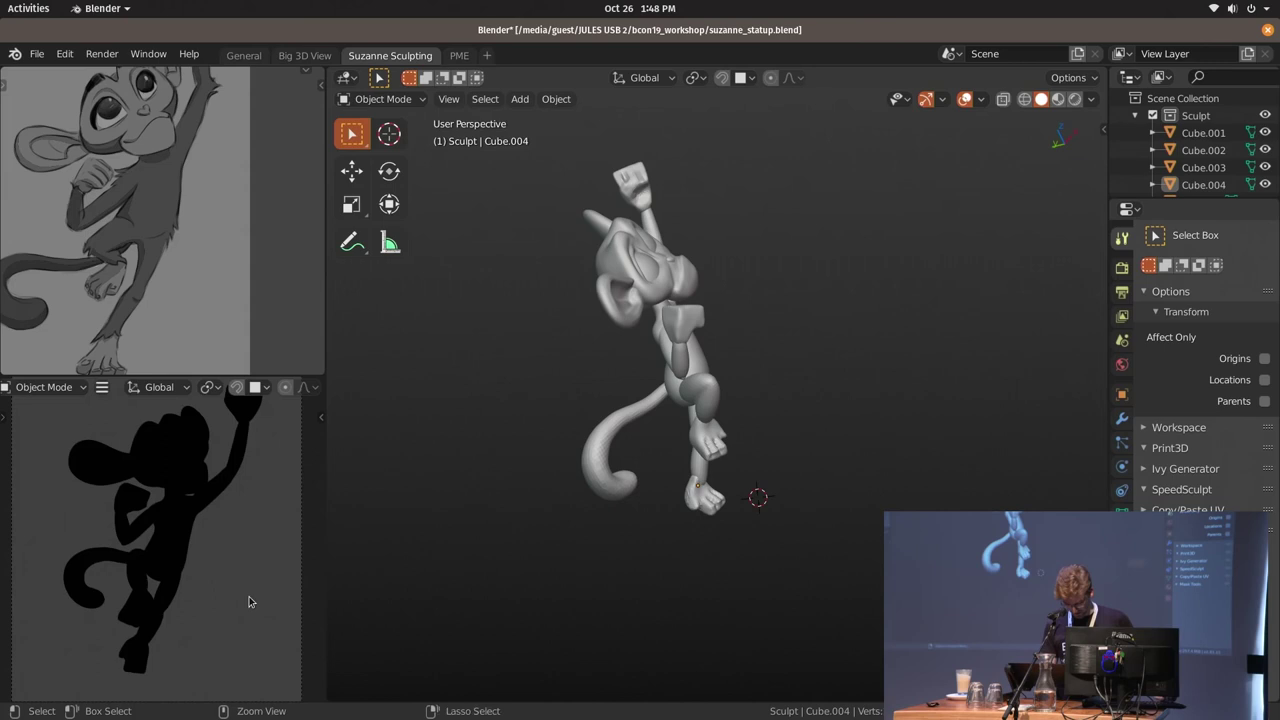
pyautogui.press('ctrl+alt+KP_0')
pyautogui.moveTo(834, 492); pyautogui.dragTo(563, 523, button='middle')
pyautogui.scroll(5, 738, 428)
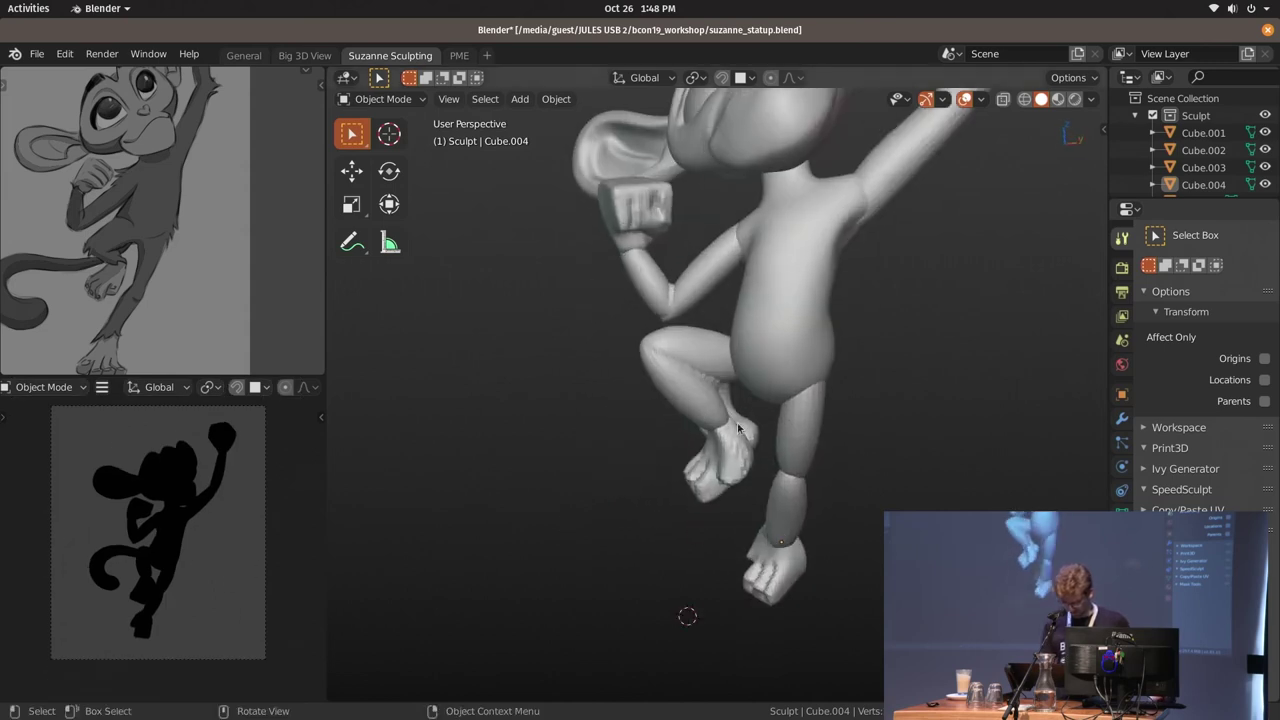
pyautogui.scroll(3, 740, 322)
pyautogui.hotkey('ctrl', 'Tab')
# Pull the Sphere.016 knee into a rounder bulge above the foot with the Elastic Hook brush
pyautogui.press('k')
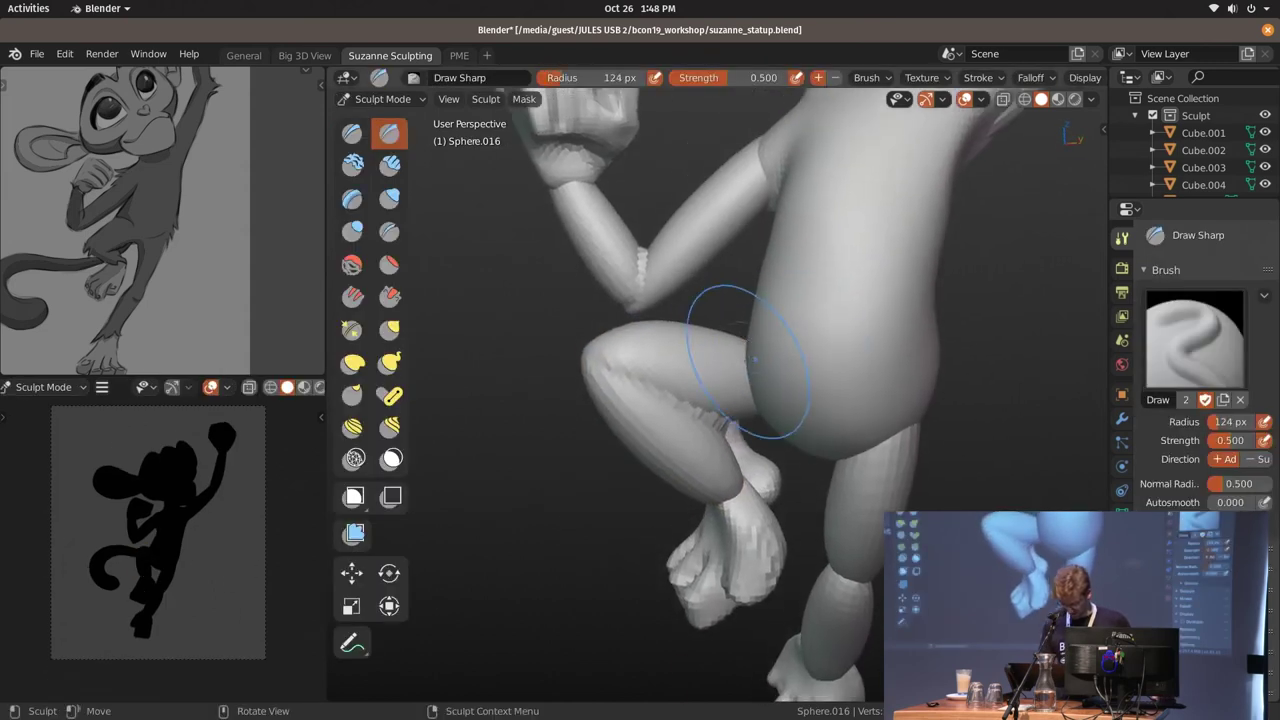
pyautogui.press('f')
pyautogui.click(752, 342)
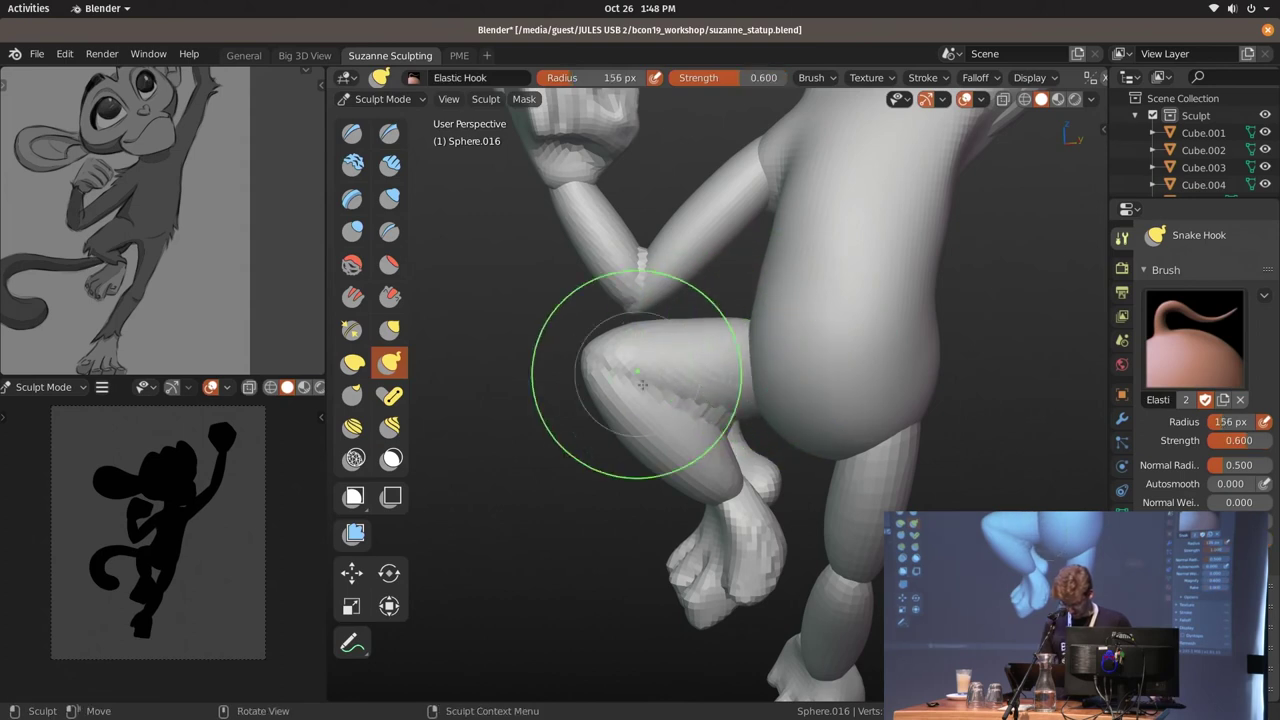
pyautogui.moveTo(642, 383); pyautogui.dragTo(651, 310, button='middle')
pyautogui.press('f')
pyautogui.click(600, 362)
pyautogui.moveTo(600, 362); pyautogui.dragTo(654, 381, button='middle')
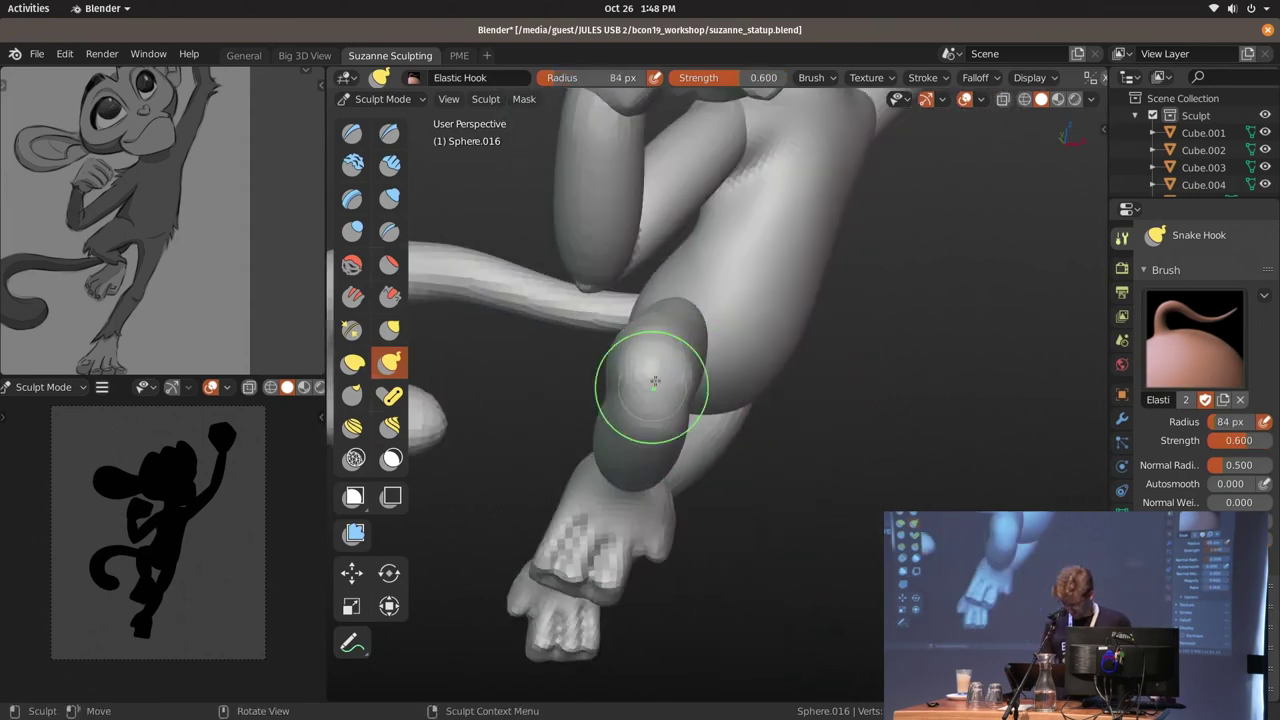
# Return to Object Mode, reframe the reference views, and select the tail Cylinder
pyautogui.hotkey('ctrl', 'Tab')
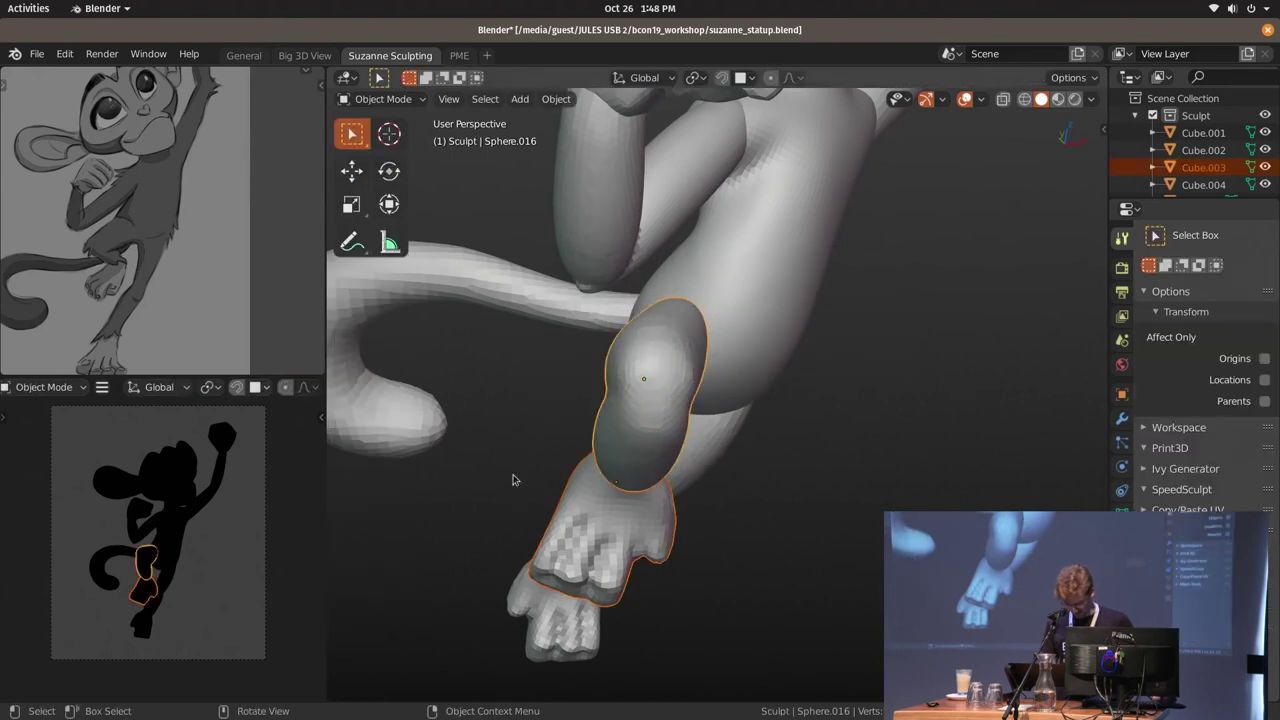
pyautogui.keyDown('shift'); pyautogui.moveTo(150, 540); pyautogui.dragTo(171, 490, button='middle'); pyautogui.keyUp('shift')
pyautogui.scroll(-1, 160, 220)
pyautogui.moveTo(250, 230); pyautogui.dragTo(299, 235, button='middle')
pyautogui.keyDown('shift'); pyautogui.moveTo(234, 523); pyautogui.dragTo(293, 522, button='middle'); pyautogui.keyUp('shift')
pyautogui.click(548, 318)
pyautogui.moveTo(548, 318)
pyautogui.mouseDown(button='middle')
pyautogui.moveTo(841, 387)
pyautogui.moveTo(860, 440)
pyautogui.mouseUp(button='middle')
# Switch the tail Cylinder into Sculpt Mode
pyautogui.press('g')
pyautogui.press('Escape')
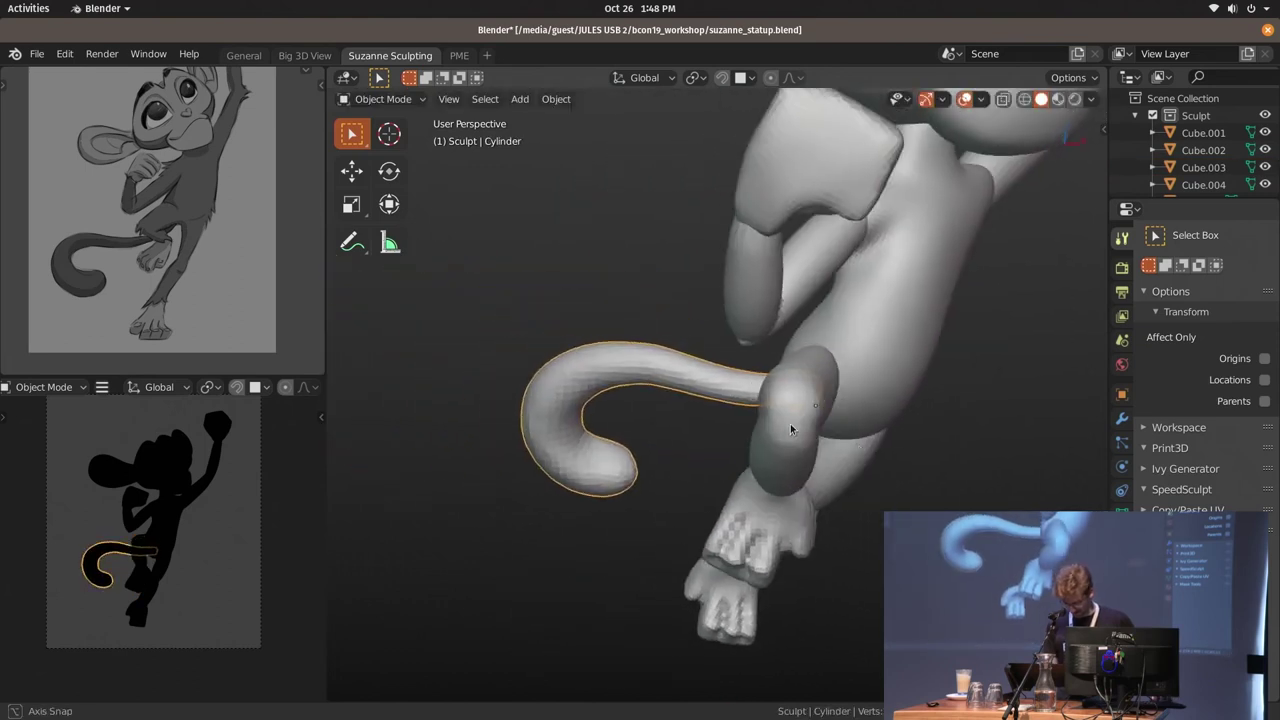
pyautogui.press('r')
pyautogui.click(638, 465)
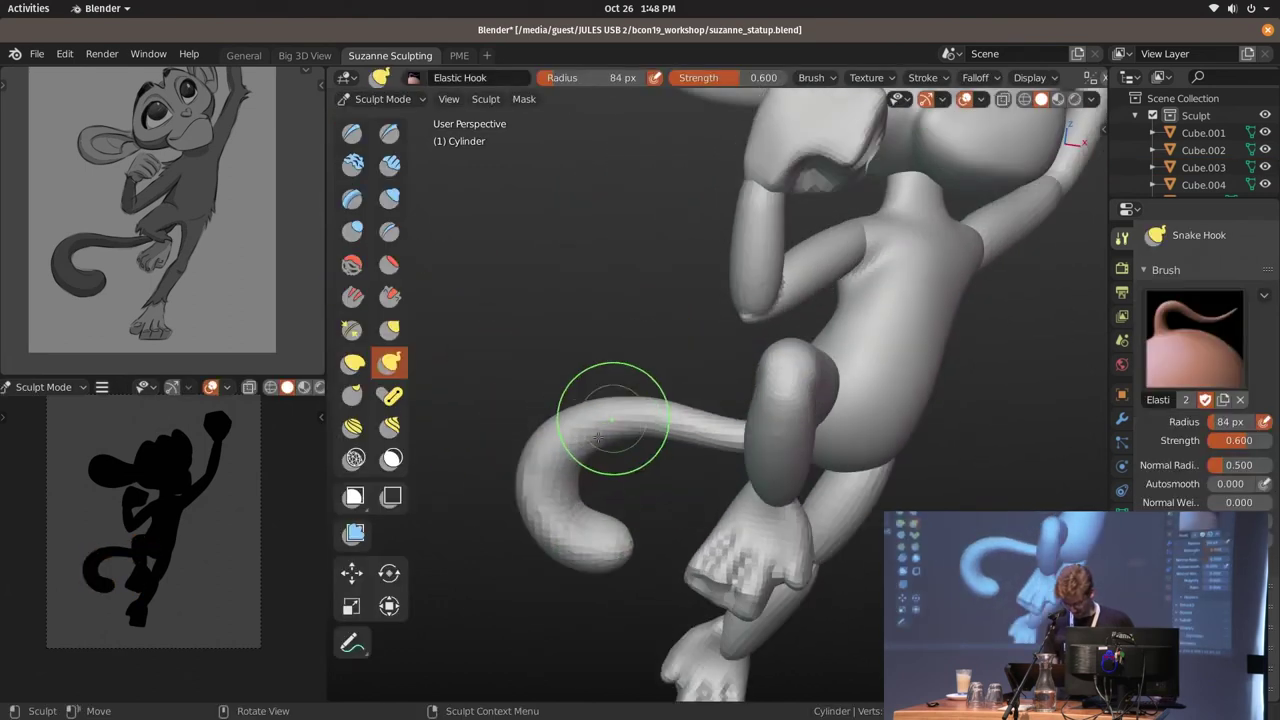
# Thicken the tail and its curl with Inflate strokes at a larger brush size
pyautogui.moveTo(554, 497); pyautogui.dragTo(584, 503, button='middle')
pyautogui.press('f')
pyautogui.click(584, 503)
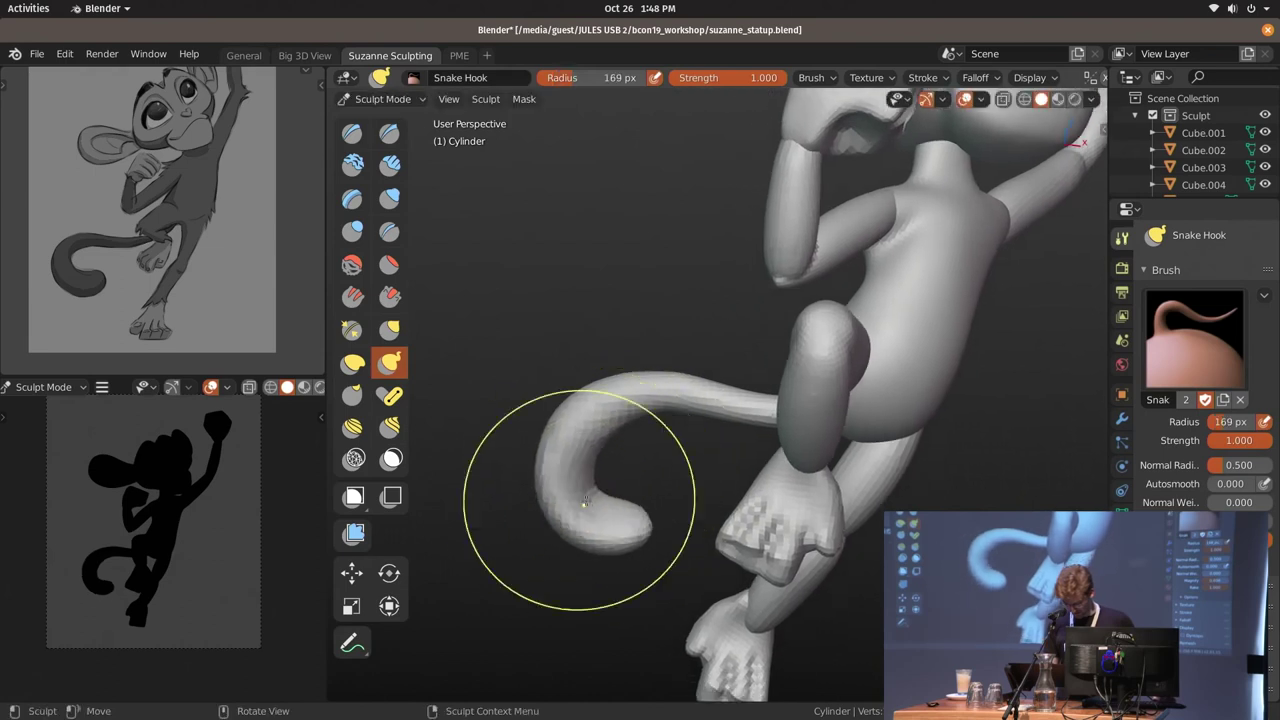
pyautogui.press('2')
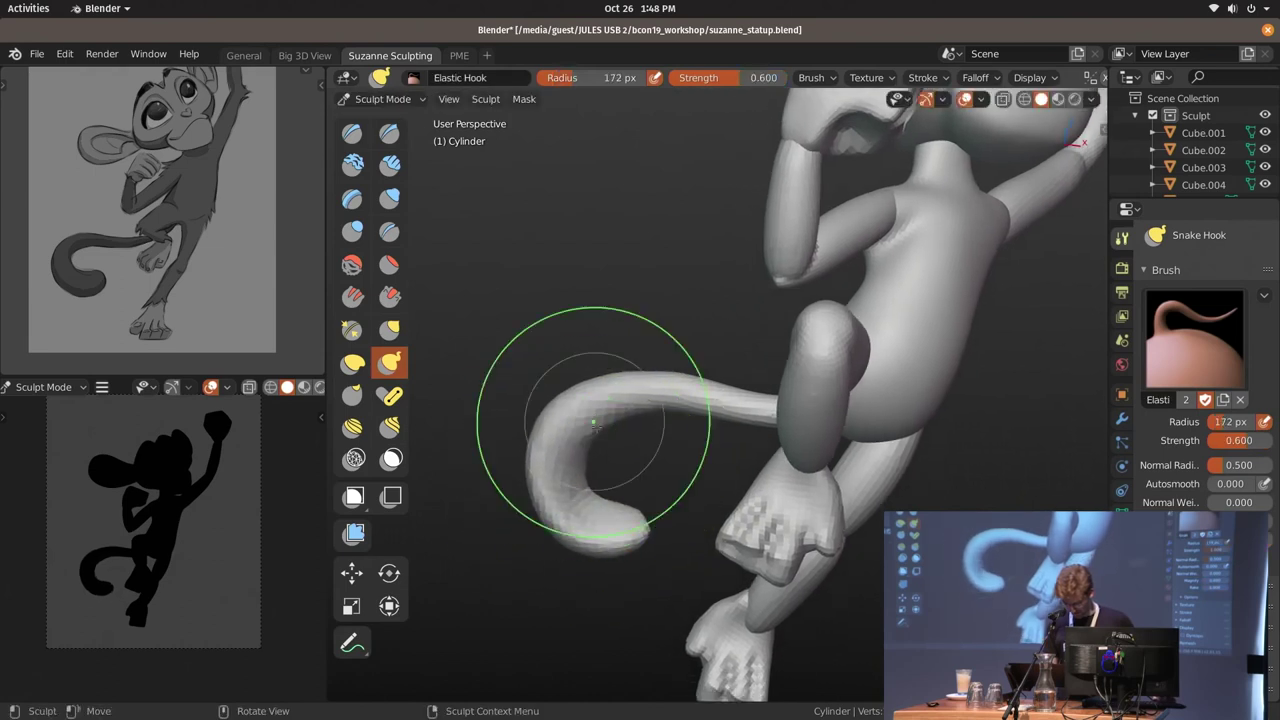
pyautogui.press('i')
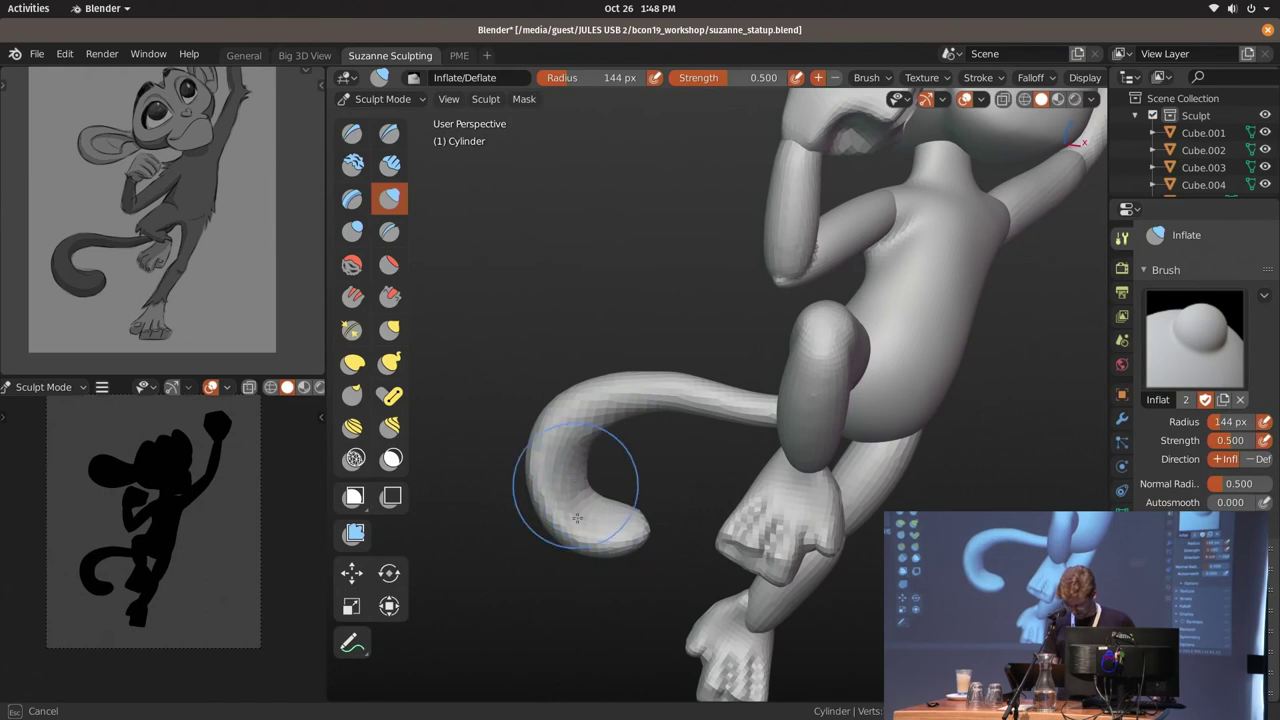
pyautogui.moveTo(540, 472); pyautogui.dragTo(620, 494)
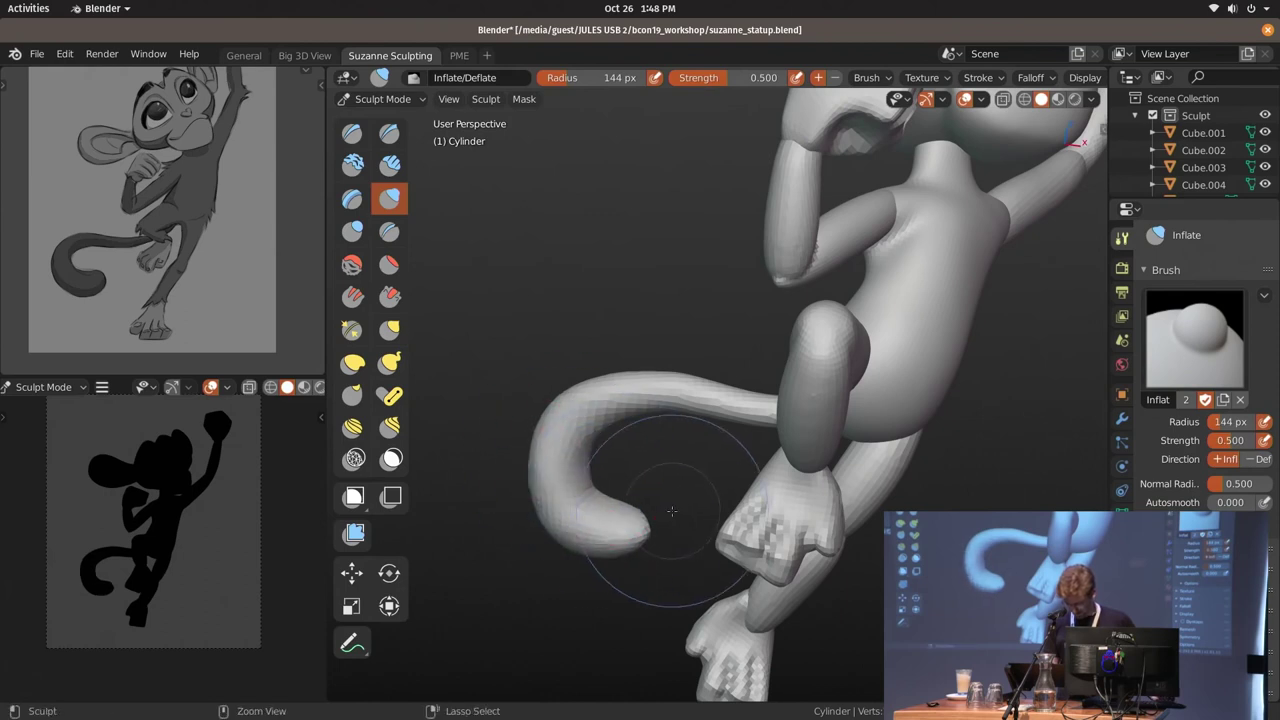
pyautogui.press('f')
pyautogui.click(608, 523)
pyautogui.moveTo(608, 523); pyautogui.dragTo(557, 495)
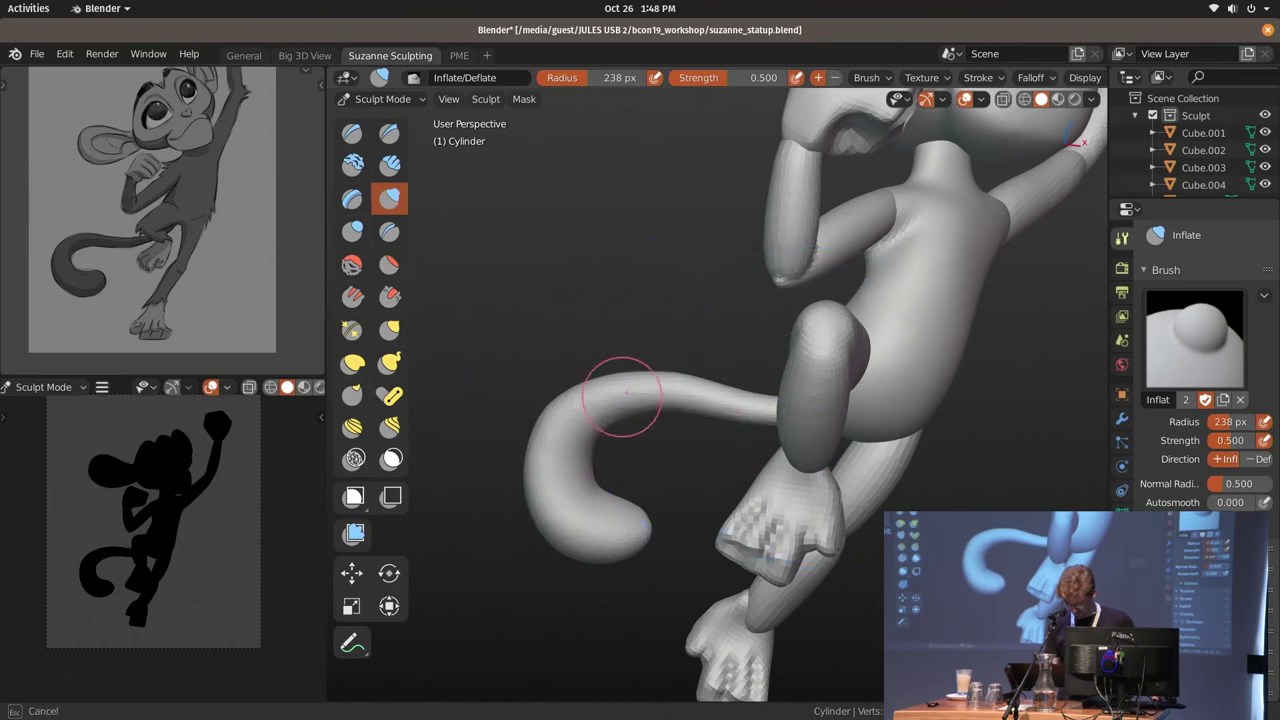
# Re-curl the tail tip with the Snake Hook brush at 106 px, pulling it down and left
pyautogui.press('k')
pyautogui.moveTo(628, 492); pyautogui.dragTo(550, 467, button='middle')
pyautogui.press('f')
pyautogui.click(517, 503)
pyautogui.hotkey('ctrl', 'z')
pyautogui.moveTo(514, 460); pyautogui.dragTo(600, 530)
pyautogui.press('f')
pyautogui.click(566, 539)
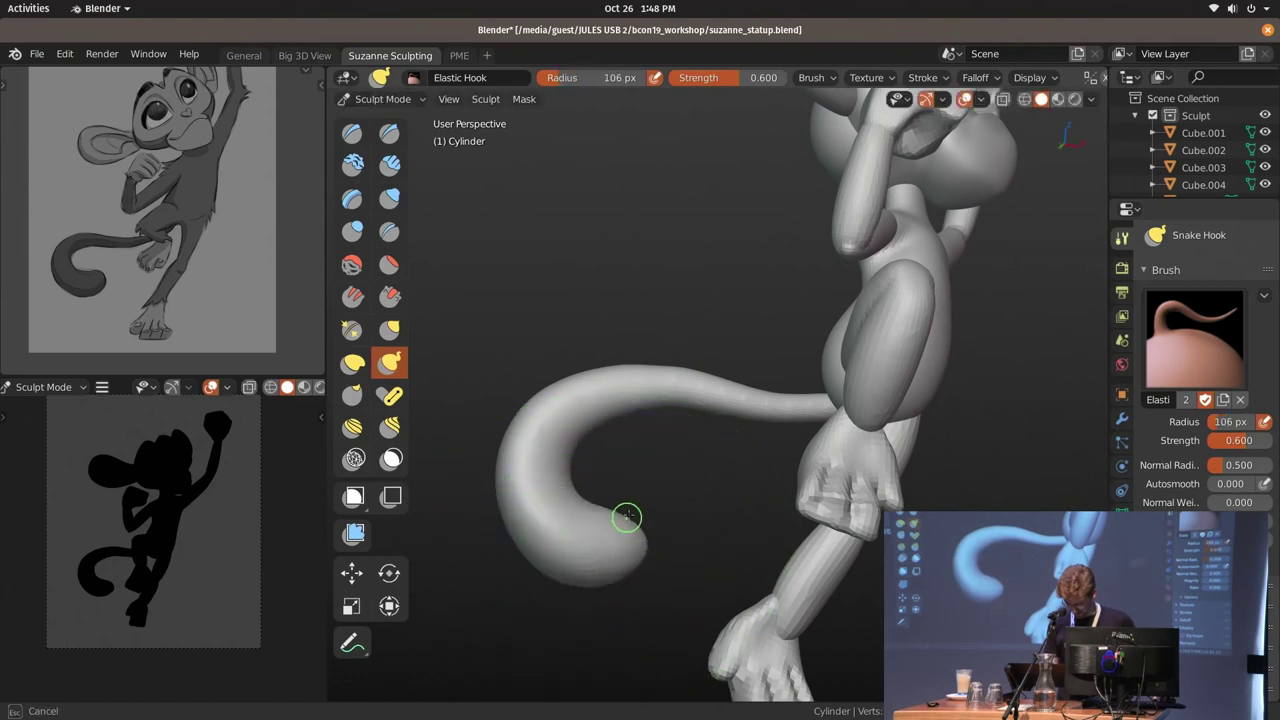
pyautogui.moveTo(634, 528)
pyautogui.mouseDown(button='middle')
pyautogui.moveTo(679, 405)
pyautogui.moveTo(674, 380)
pyautogui.moveTo(771, 366)
pyautogui.mouseUp(button='middle')
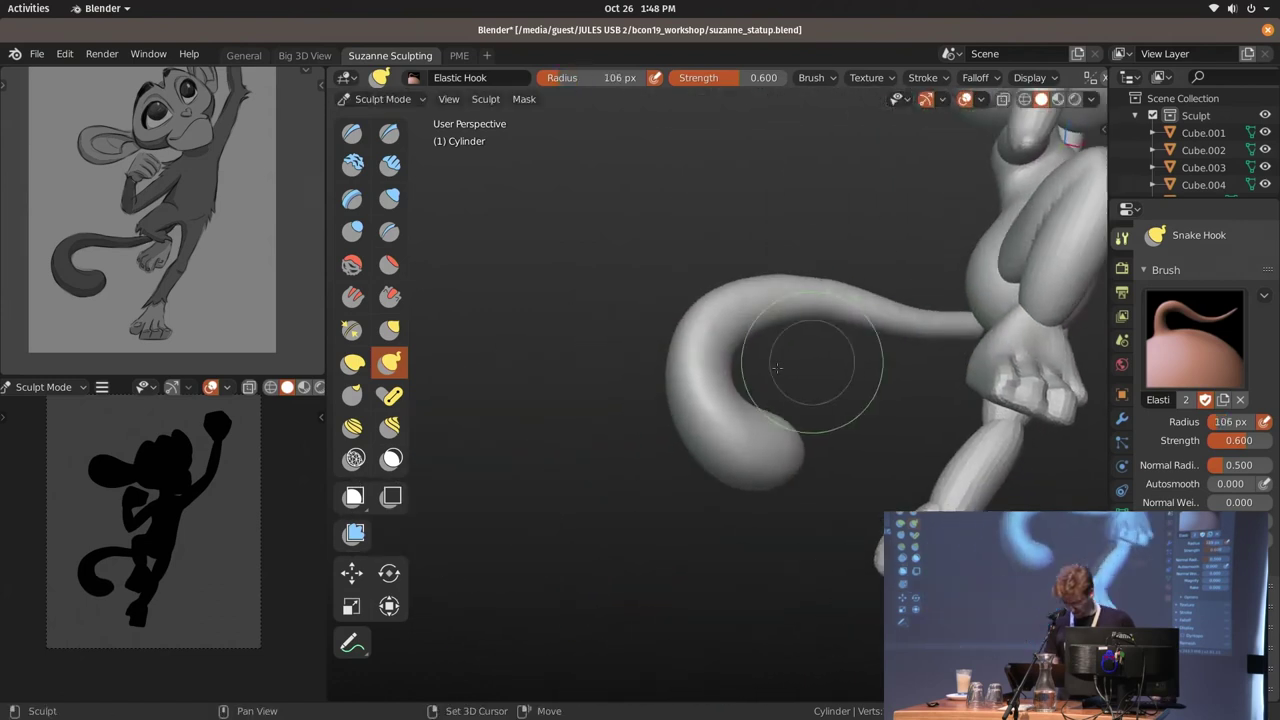
pyautogui.scroll(3, 780, 400)
pyautogui.moveTo(787, 438); pyautogui.dragTo(744, 472)
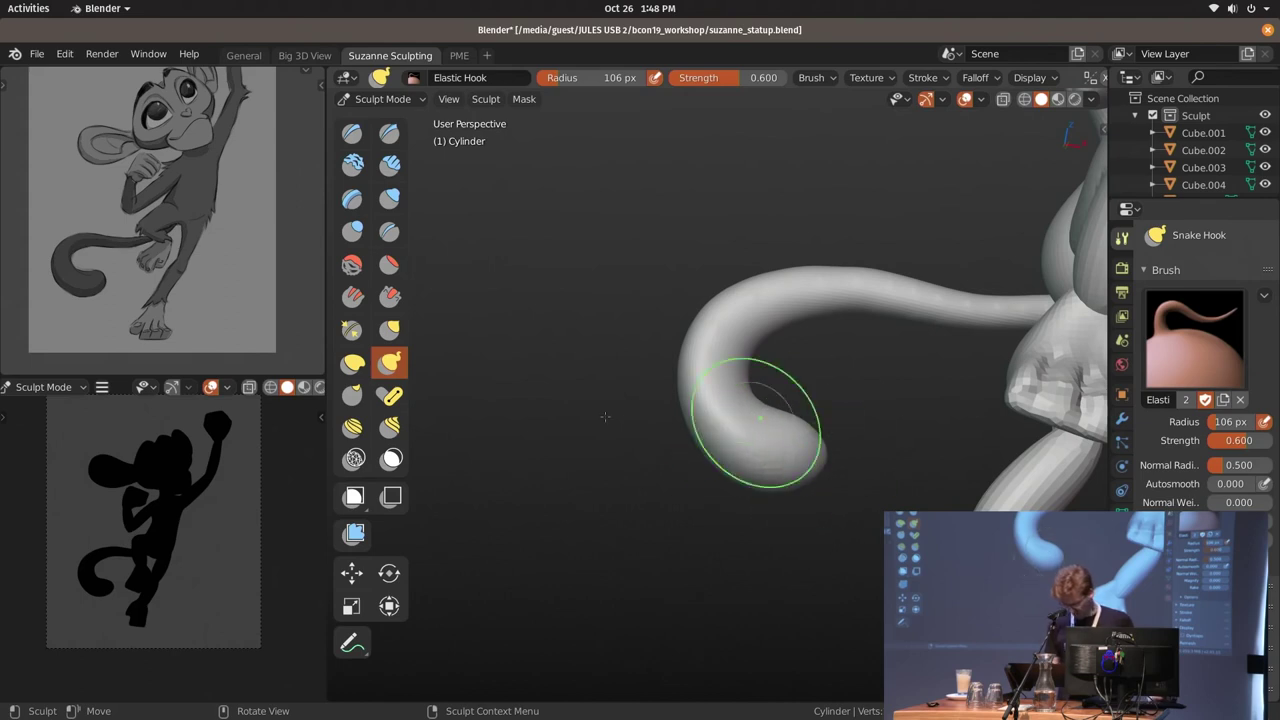
# Switch to the Pose brush and set its gizmo to Move
pyautogui.click(390, 396)
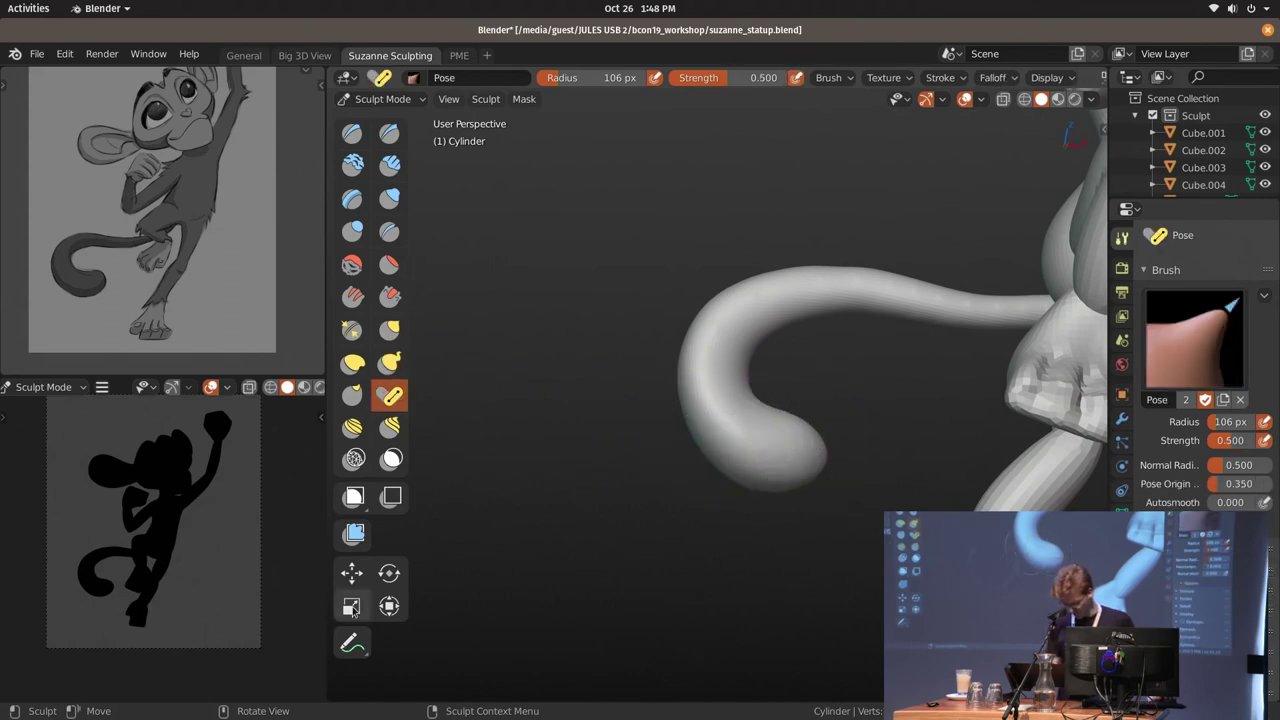
pyautogui.click(389, 573)
pyautogui.click(352, 572)
pyautogui.click(389, 573)
pyautogui.click(366, 578)
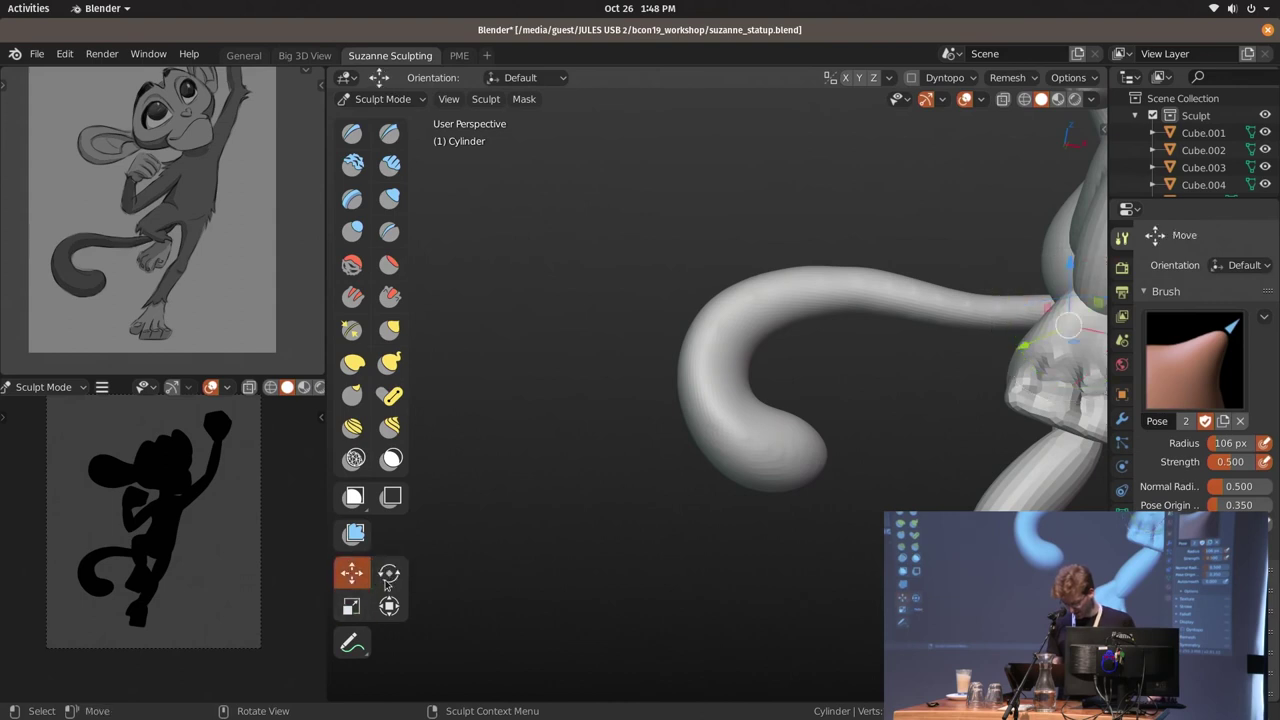
# Mask the tail with Expand, leaving the curled tip free for posing
pyautogui.moveTo(822, 460)
pyautogui.mouseDown(button='middle')
pyautogui.moveTo(794, 443)
pyautogui.moveTo(751, 445)
pyautogui.mouseUp(button='middle')
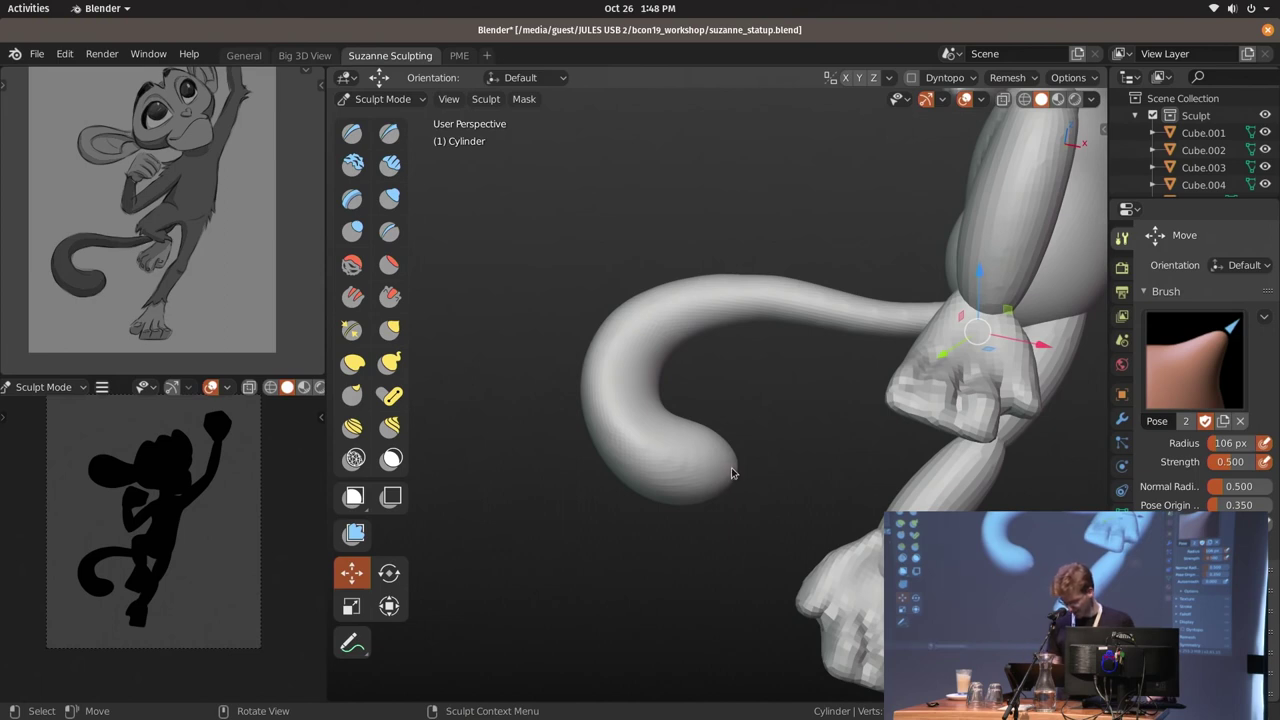
pyautogui.hotkey('shift', 'a')
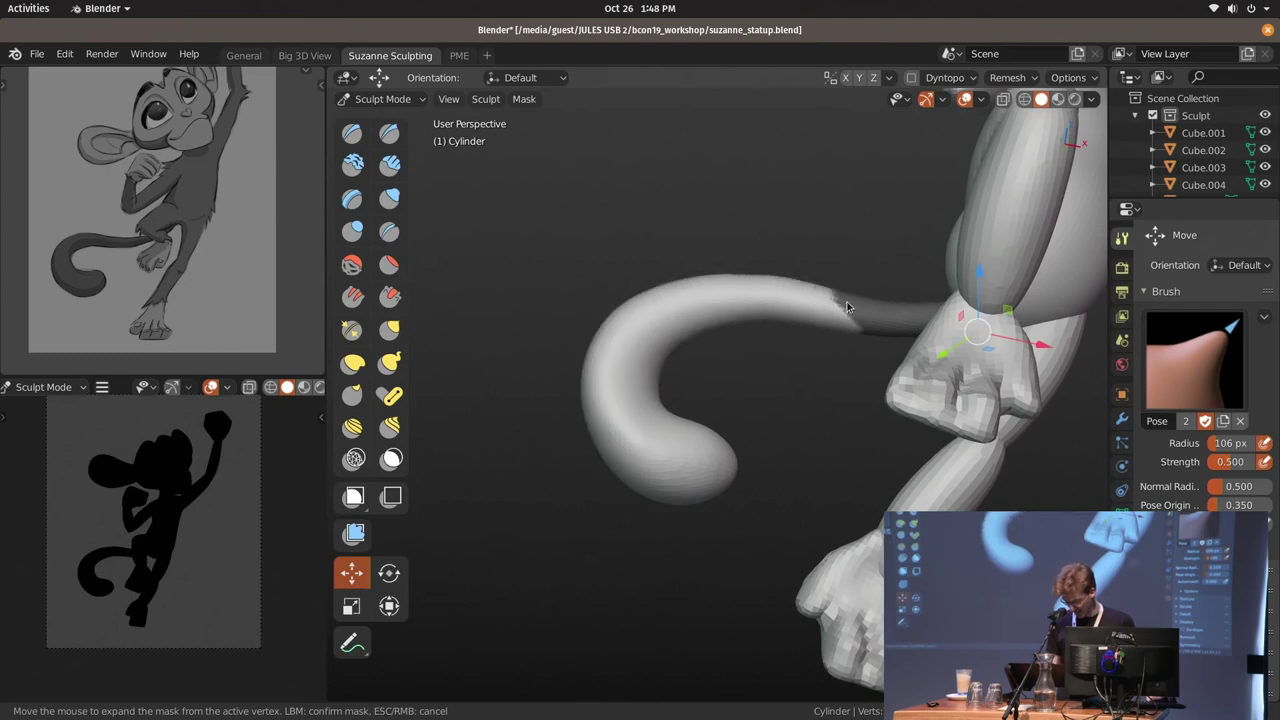
pyautogui.click(662, 338)
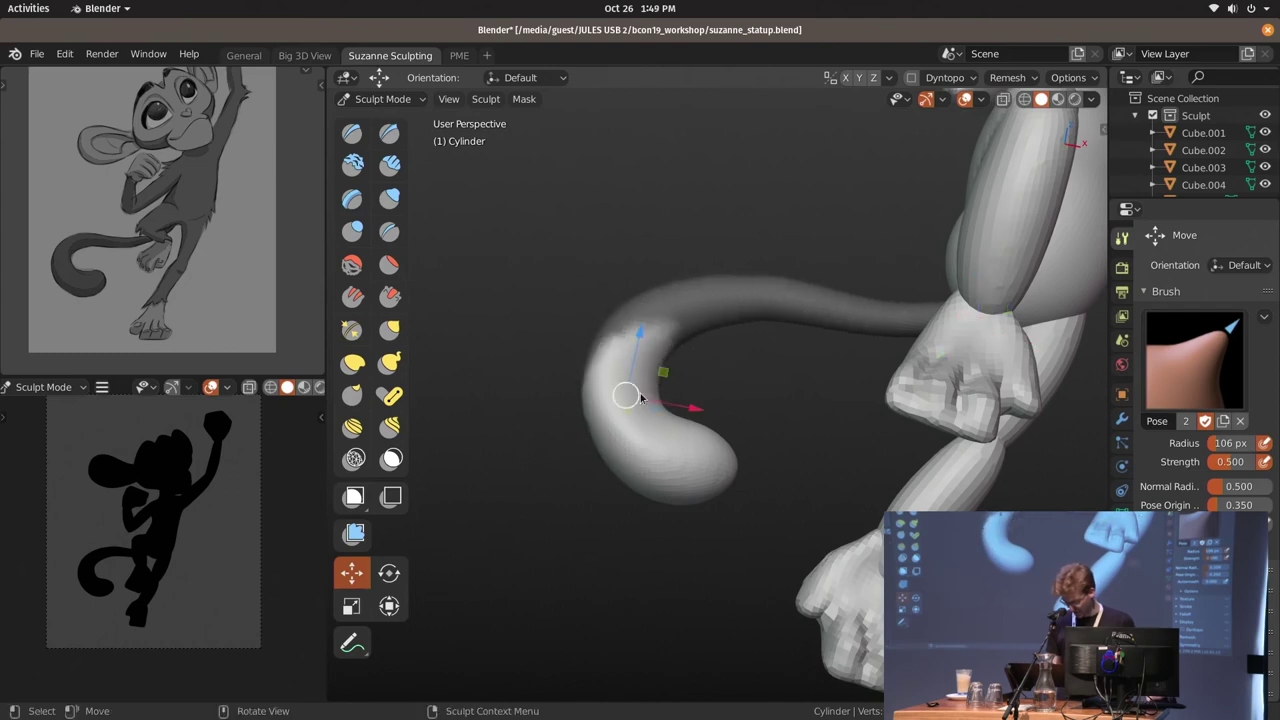
pyautogui.moveTo(640, 397); pyautogui.dragTo(655, 400, button='middle')
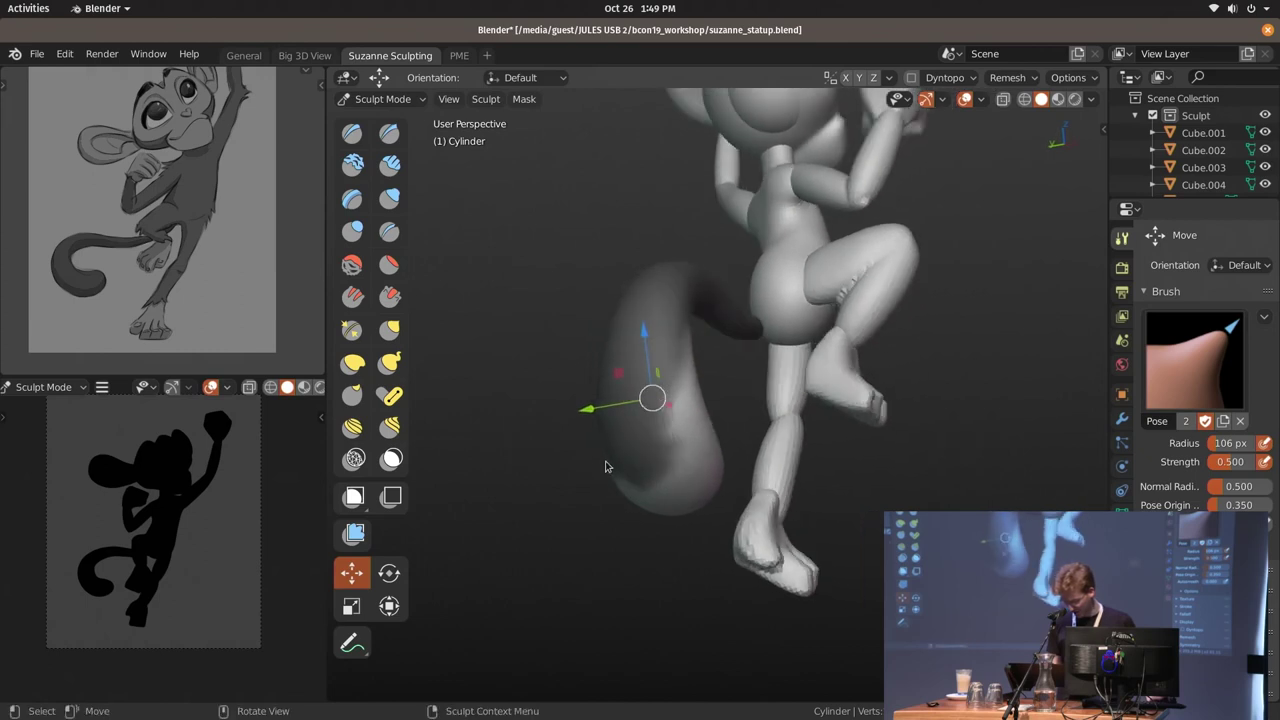
pyautogui.moveTo(605, 466); pyautogui.dragTo(430, 568, button='middle')
pyautogui.scroll(-4, 663, 491)
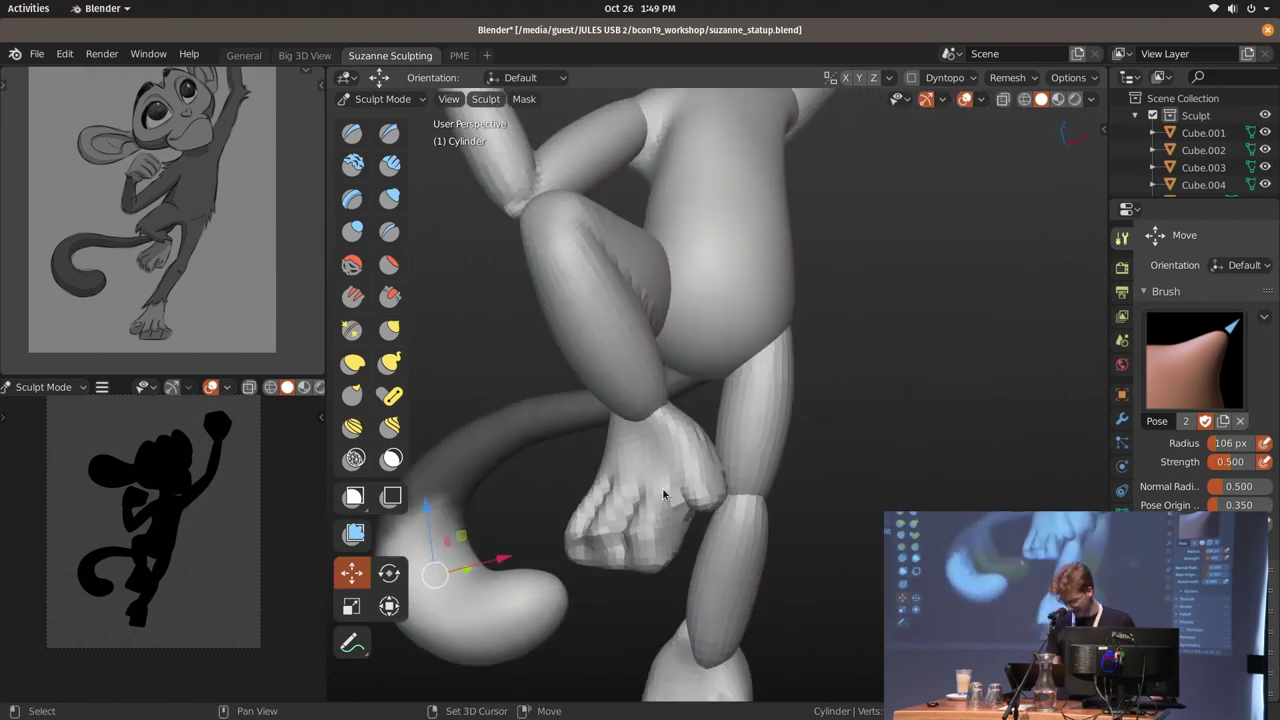
pyautogui.moveTo(663, 491); pyautogui.dragTo(765, 410, button='middle')
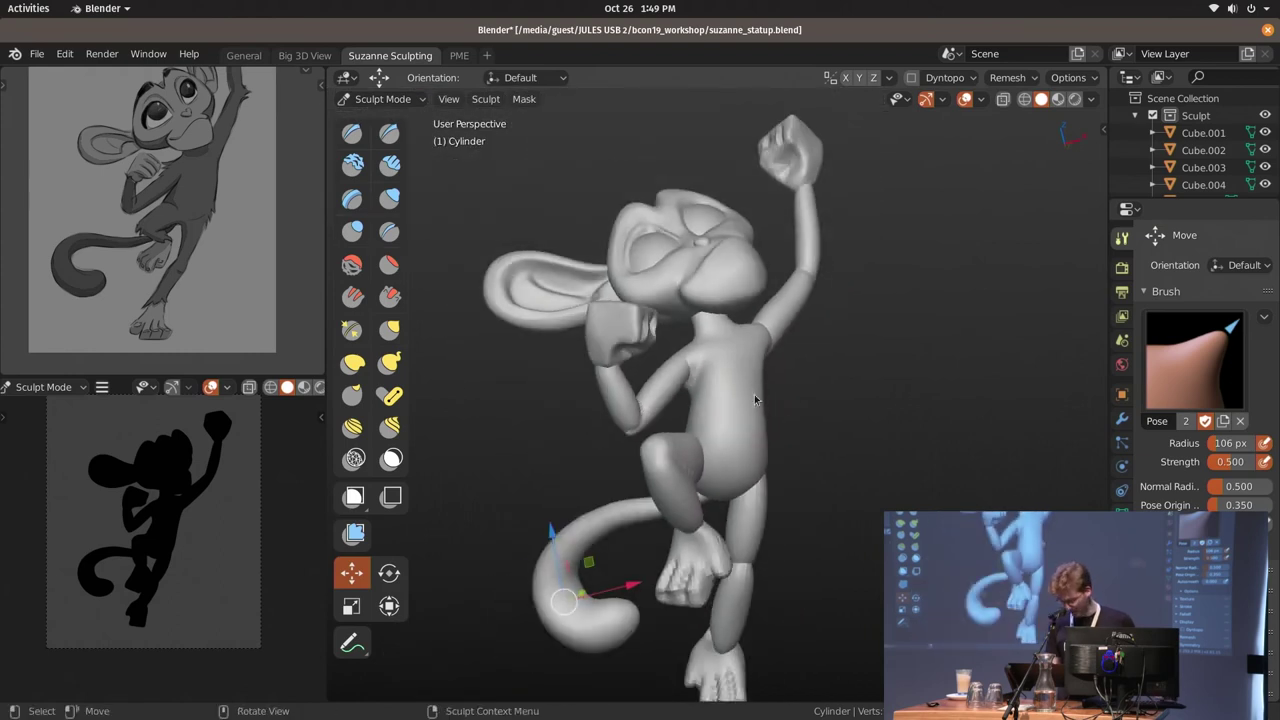
pyautogui.hotkey('ctrl', 'Tab')
# Back in Object Mode, rotate the raised arm upright
pyautogui.click(672, 346)
pyautogui.click(782, 252)
pyautogui.moveTo(782, 252); pyautogui.dragTo(795, 335, button='middle')
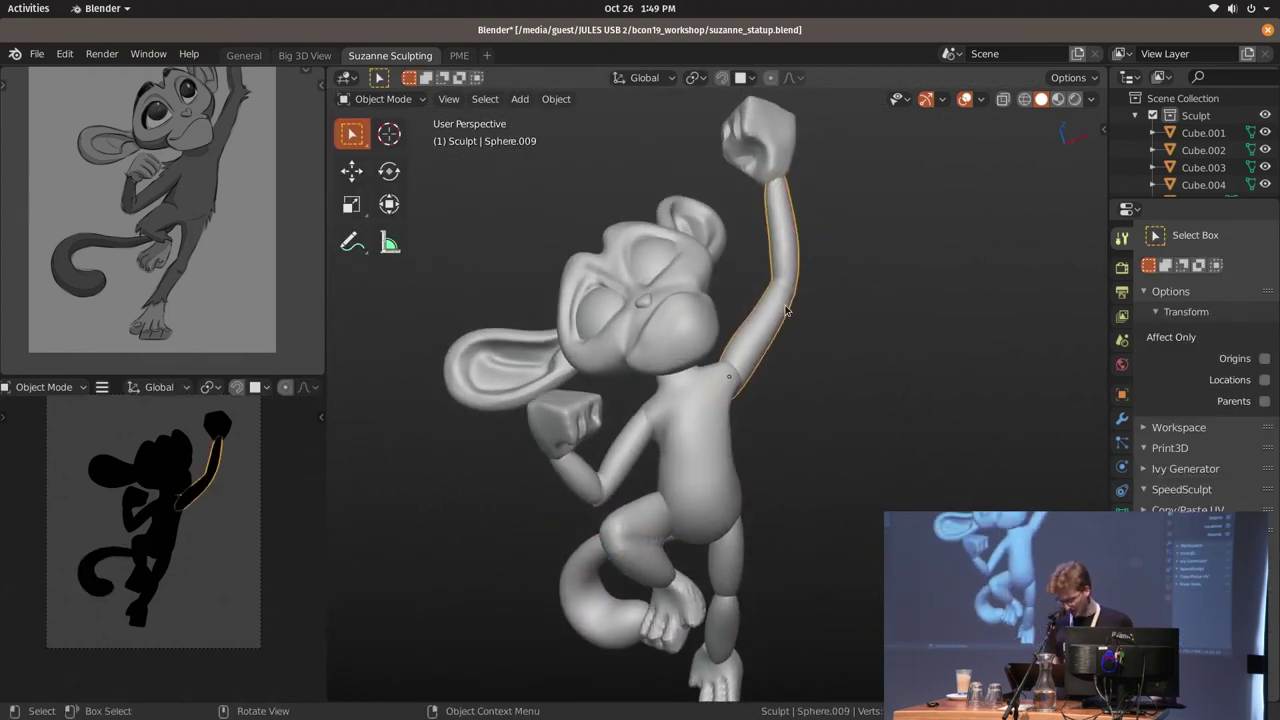
pyautogui.press('r')
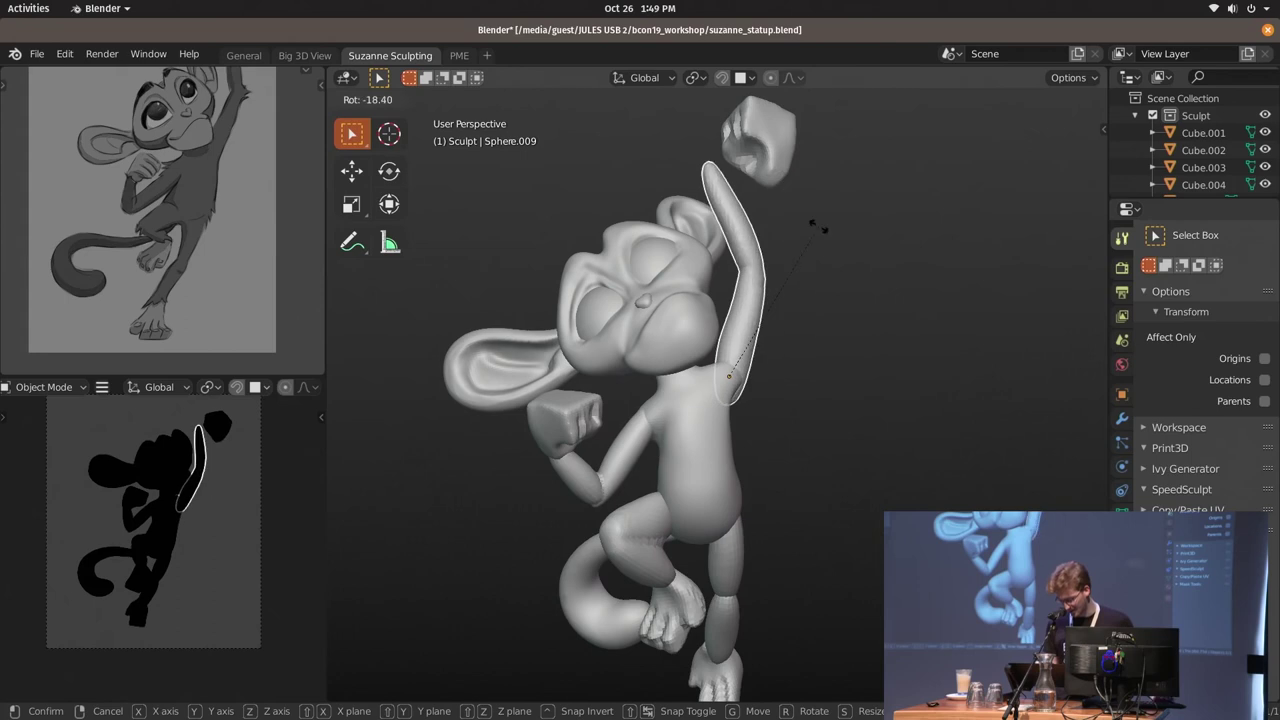
pyautogui.click(771, 357)
pyautogui.moveTo(771, 357); pyautogui.dragTo(764, 362, button='middle')
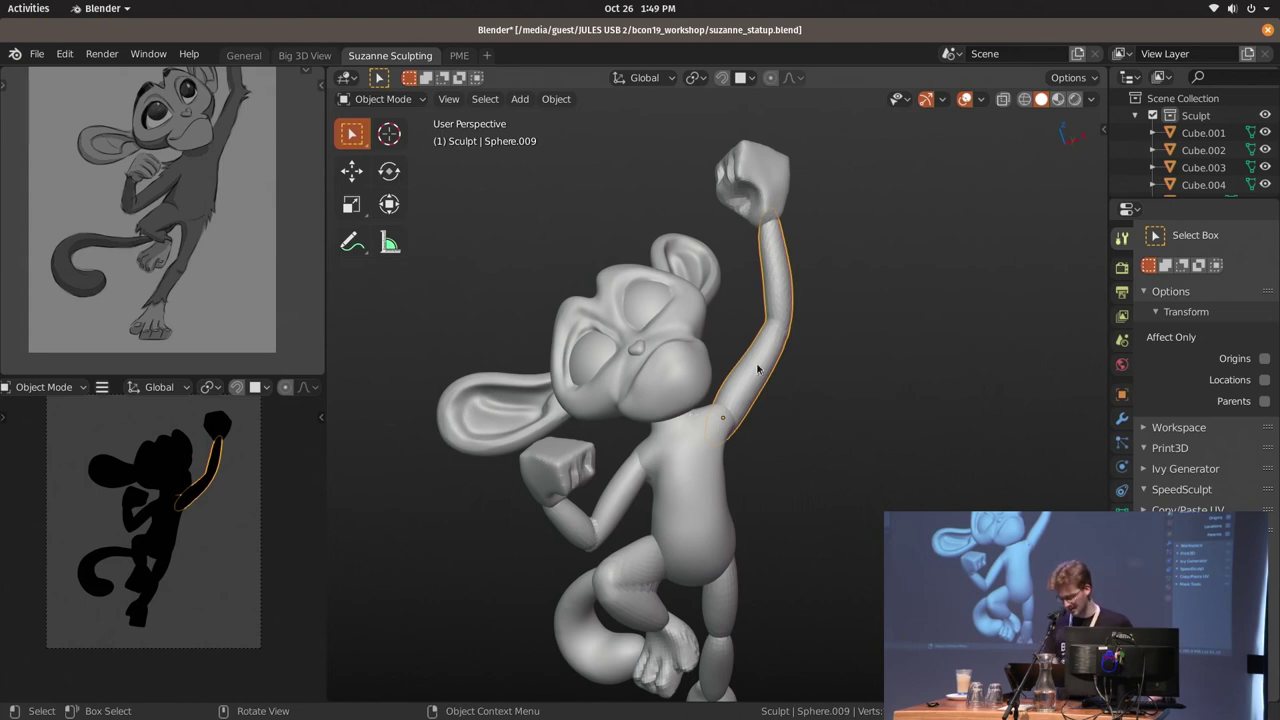
# Deselect everything, then select the raised arm and the raised hand
pyautogui.scroll(1, 609, 390)
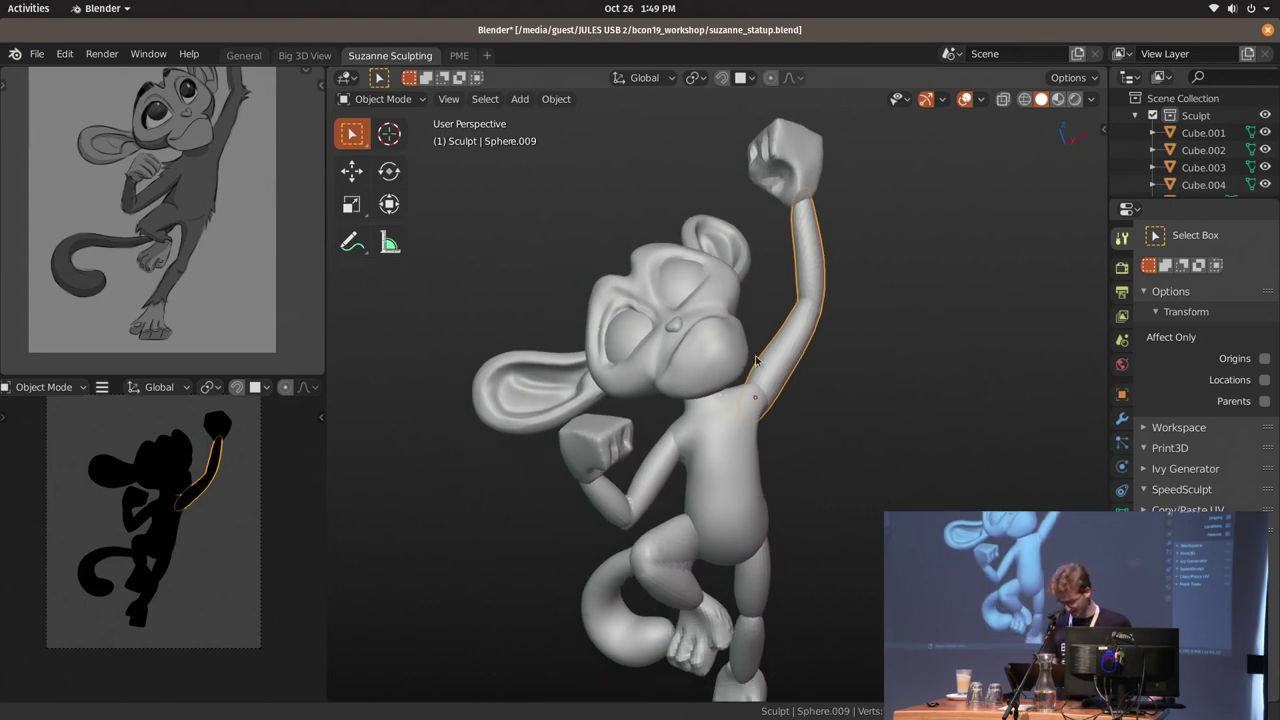
pyautogui.scroll(1, 650, 380)
pyautogui.scroll(2, 720, 365)
pyautogui.hotkey('alt', 'a')
pyautogui.scroll(1, 810, 344)
pyautogui.moveTo(810, 344); pyautogui.dragTo(688, 406, button='middle')
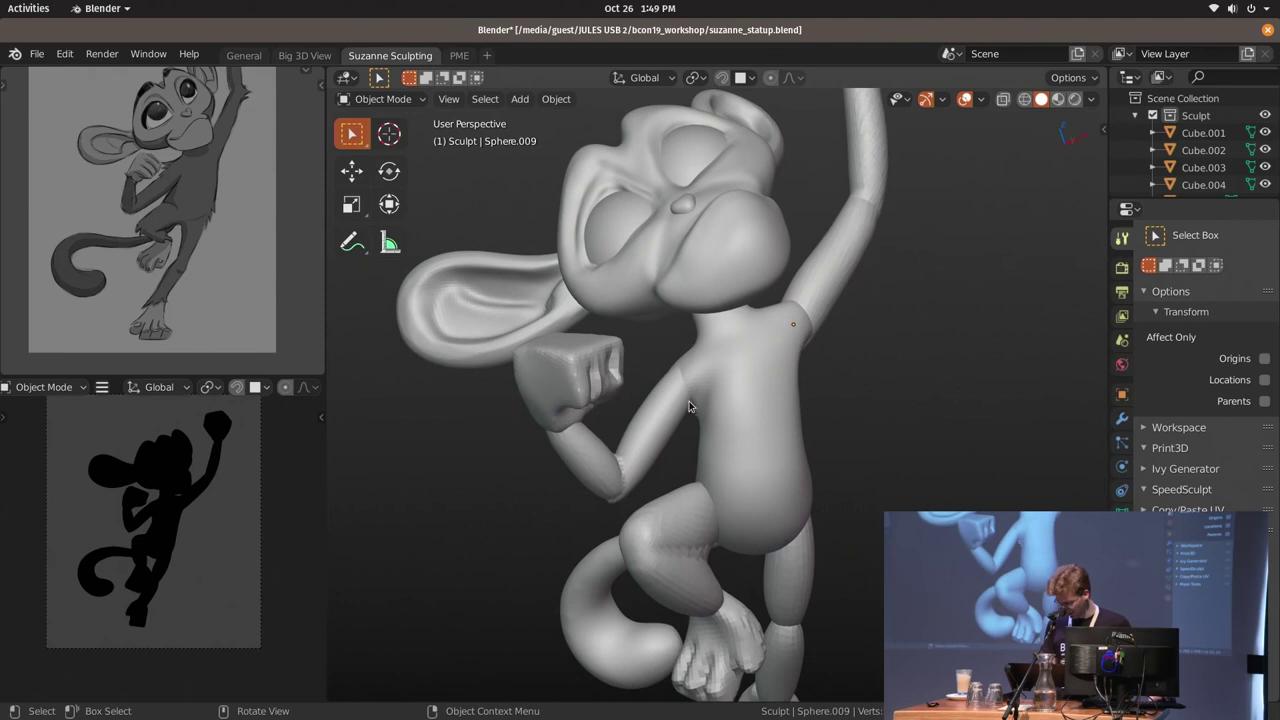
pyautogui.keyDown('shift'); pyautogui.click(714, 403); pyautogui.keyUp('shift')
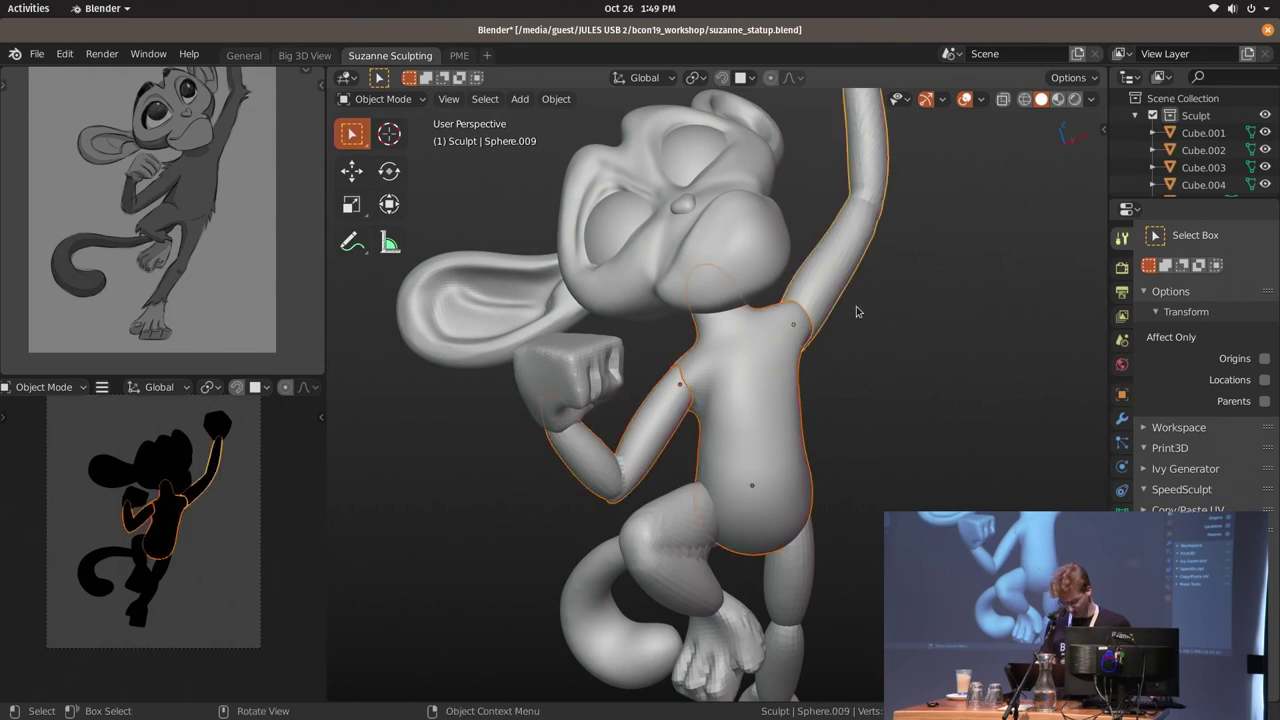
pyautogui.click(830, 282)
pyautogui.moveTo(830, 282)
pyautogui.mouseDown(button='middle')
pyautogui.moveTo(864, 280)
pyautogui.moveTo(830, 265)
pyautogui.moveTo(800, 299)
pyautogui.mouseUp(button='middle')
pyautogui.click(830, 265)
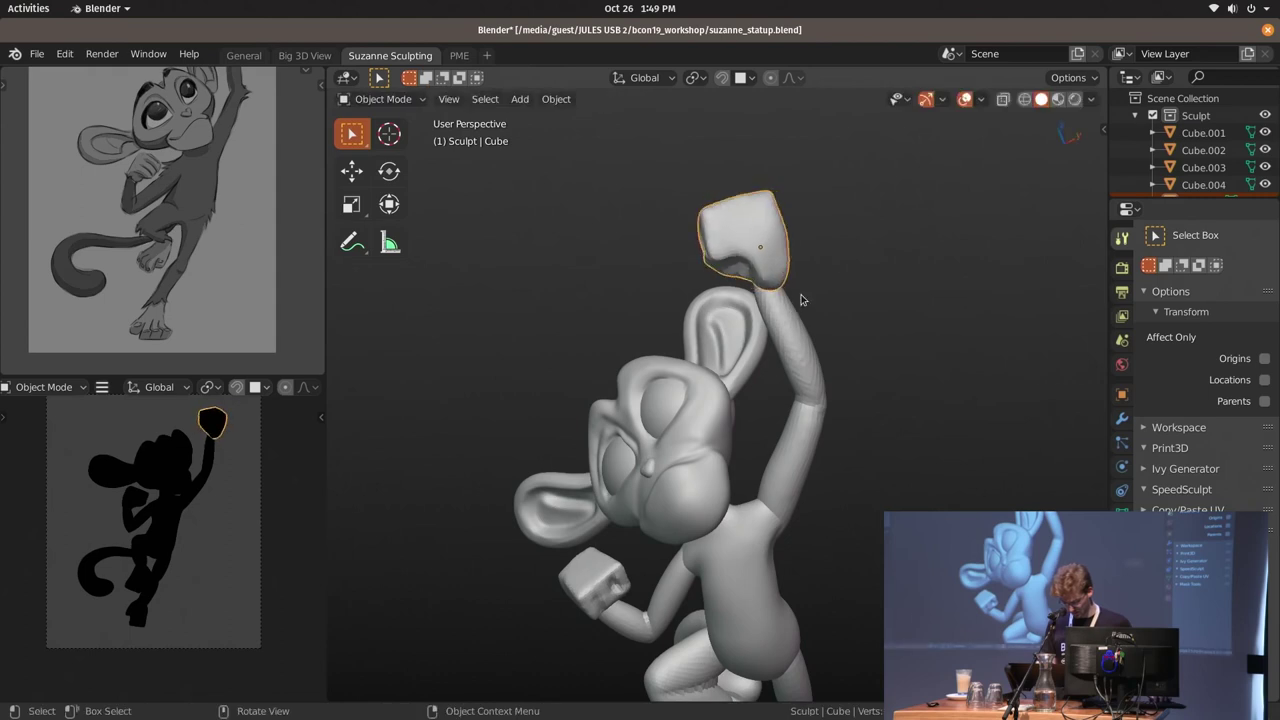
# Rotate and move the ear Sphere.002 into place against the side of the head
pyautogui.moveTo(789, 380)
pyautogui.mouseDown(button='middle')
pyautogui.moveTo(700, 370)
pyautogui.moveTo(957, 314)
pyautogui.moveTo(776, 352)
pyautogui.moveTo(834, 394)
pyautogui.moveTo(760, 397)
pyautogui.mouseUp(button='middle')
pyautogui.hotkey('alt', 'space')
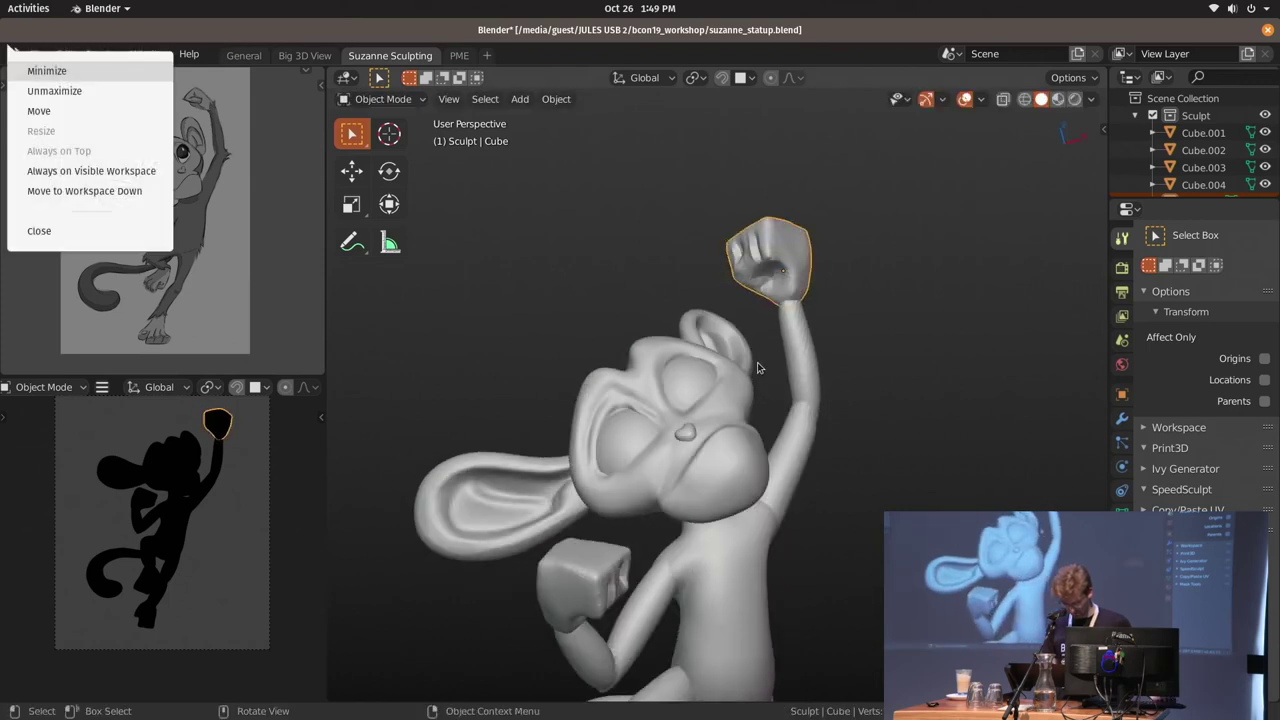
pyautogui.press('Escape')
pyautogui.moveTo(843, 316)
pyautogui.mouseDown(button='middle')
pyautogui.moveTo(732, 323)
pyautogui.moveTo(806, 476)
pyautogui.moveTo(812, 372)
pyautogui.moveTo(896, 371)
pyautogui.moveTo(837, 406)
pyautogui.mouseUp(button='middle')
pyautogui.scroll(4, 732, 323)
pyautogui.click(732, 323)
pyautogui.press('r')
pyautogui.press('g')
pyautogui.click(823, 366)
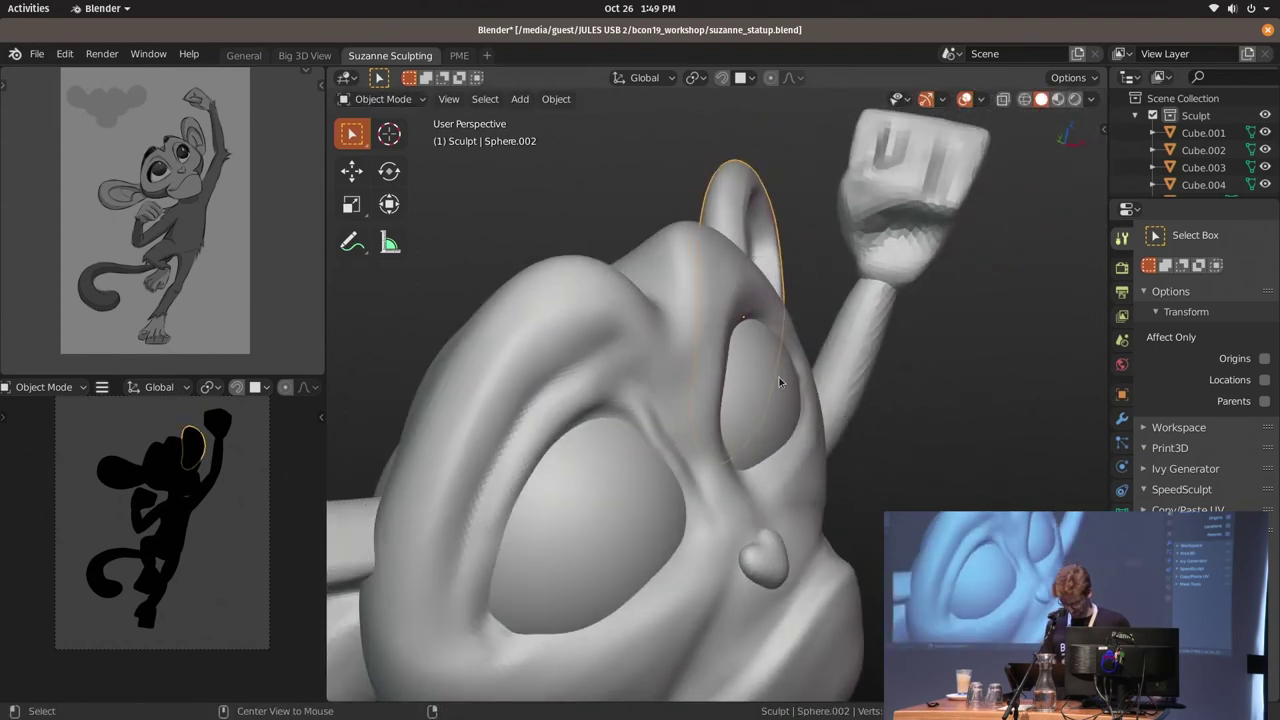
pyautogui.click(779, 377)
# Sculpt the head, pulling the eye socket with Snake Hook and setting a 77 px brush
pyautogui.hotkey('ctrl', 'Tab')
pyautogui.moveTo(778, 299); pyautogui.dragTo(788, 306, button='middle')
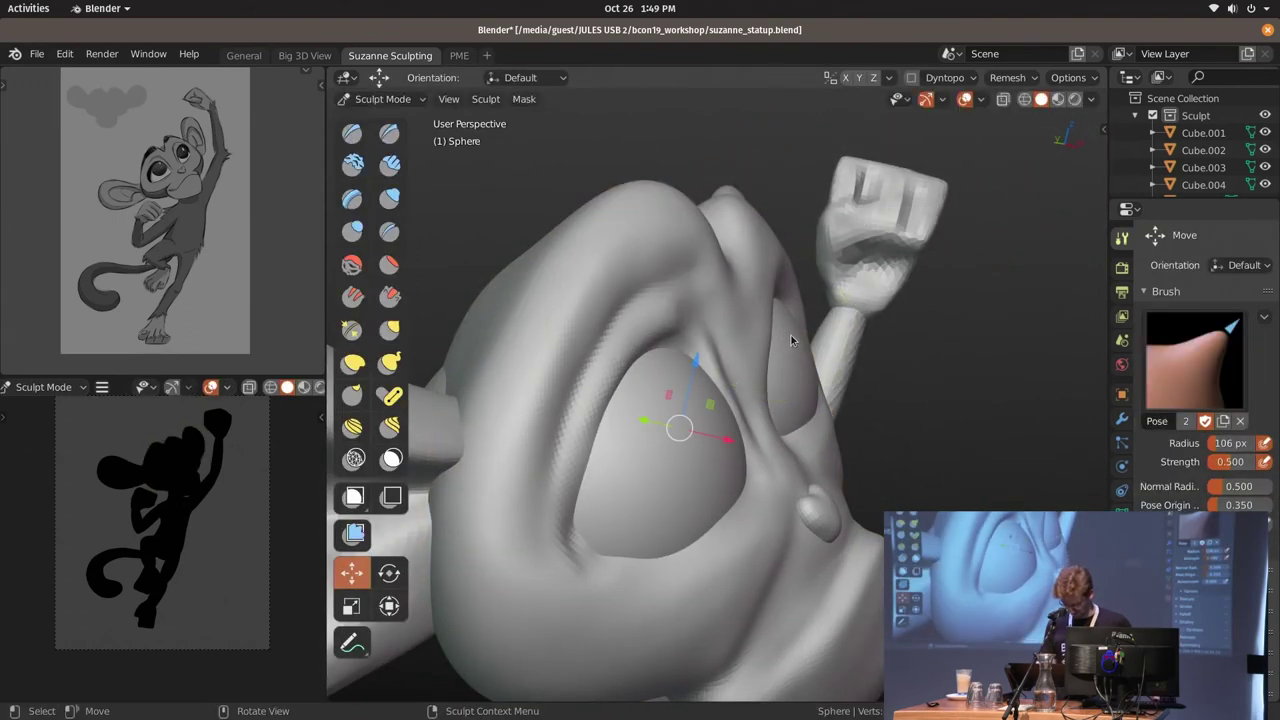
pyautogui.click(389, 362)
pyautogui.moveTo(765, 322); pyautogui.dragTo(762, 328)
pyautogui.moveTo(698, 330); pyautogui.dragTo(697, 325, button='middle')
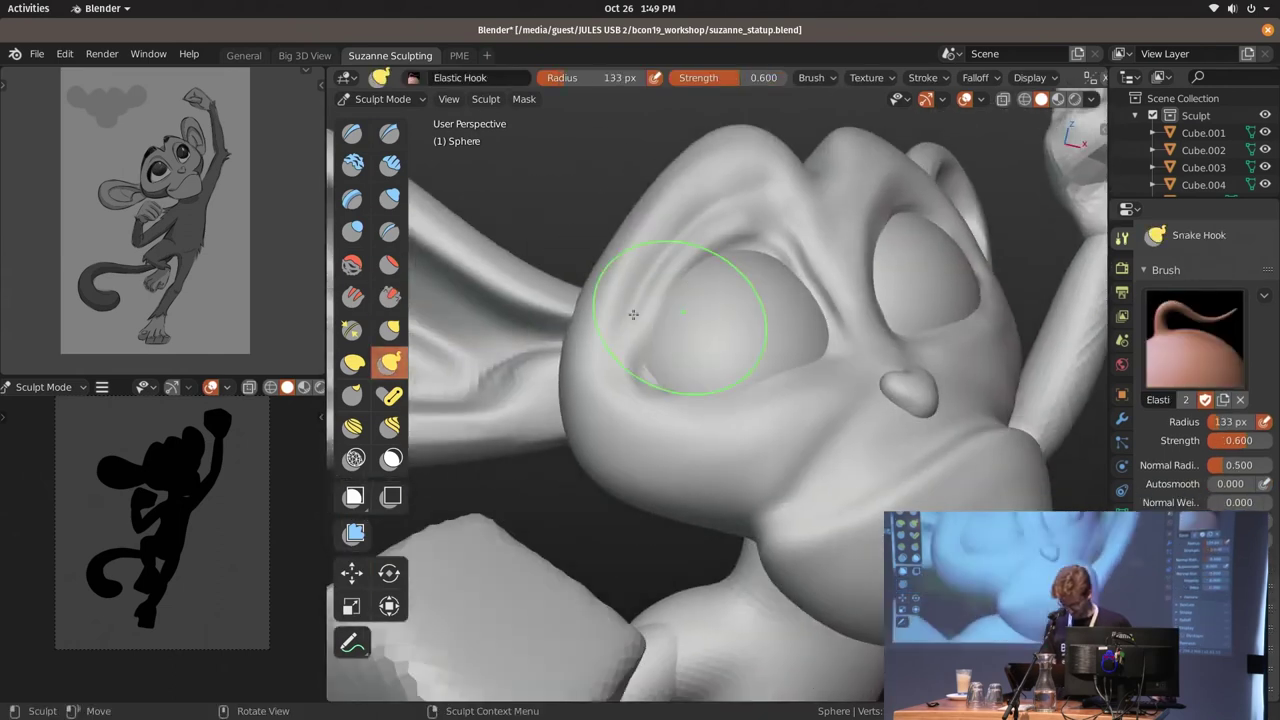
pyautogui.scroll(2, 697, 325)
pyautogui.scroll(3, 690, 337)
pyautogui.press('f')
pyautogui.click(703, 517)
pyautogui.moveTo(703, 517); pyautogui.dragTo(729, 309, button='middle')
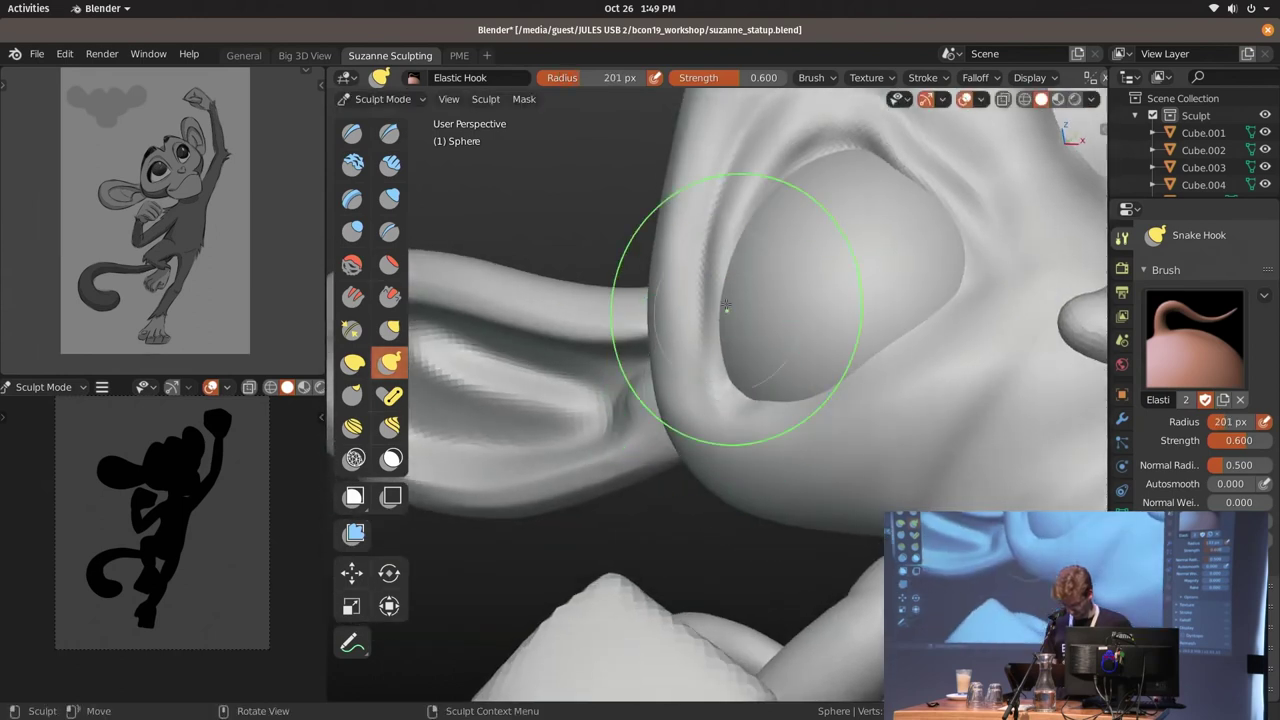
pyautogui.moveTo(823, 289)
pyautogui.mouseDown(button='middle')
pyautogui.moveTo(784, 349)
pyautogui.moveTo(784, 331)
pyautogui.mouseUp(button='middle')
pyautogui.press('f')
pyautogui.click(730, 318)
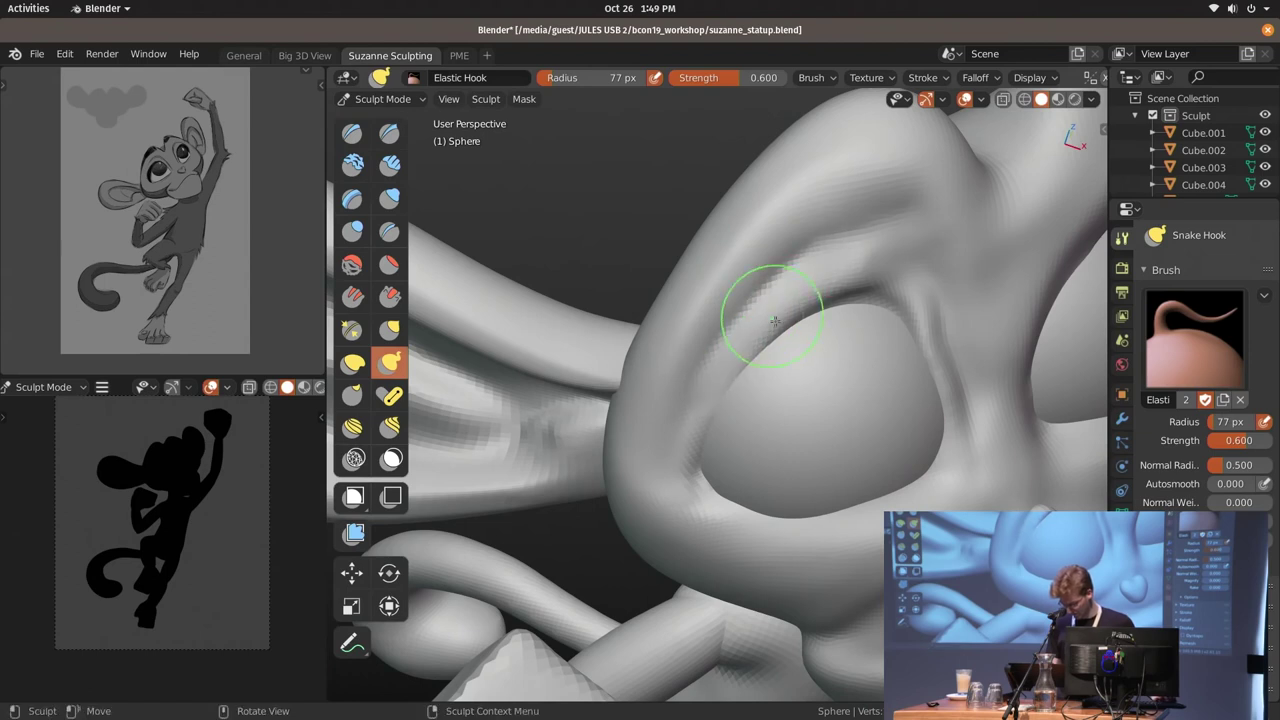
# Smooth the brow rim using strength 1.000 and a 154 px brush
pyautogui.press('s')
pyautogui.hotkey('shift', 'f')
pyautogui.click(768, 355)
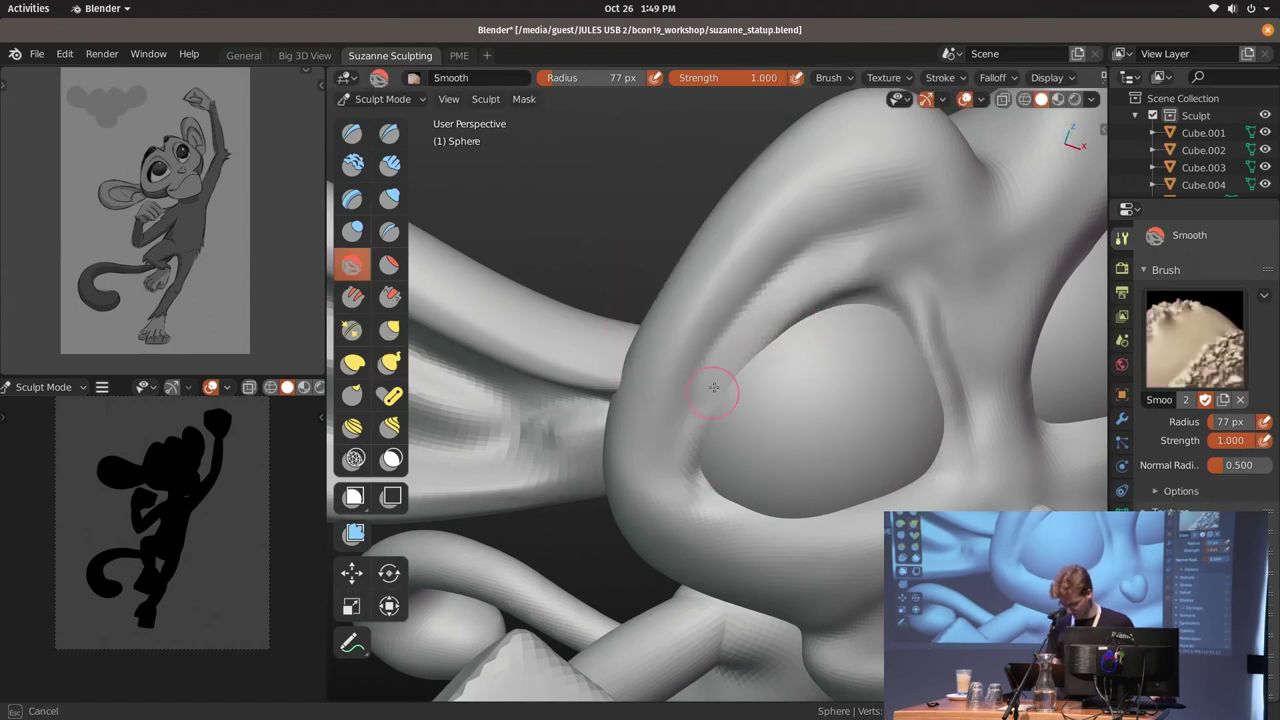
pyautogui.press('f')
pyautogui.click(830, 225)
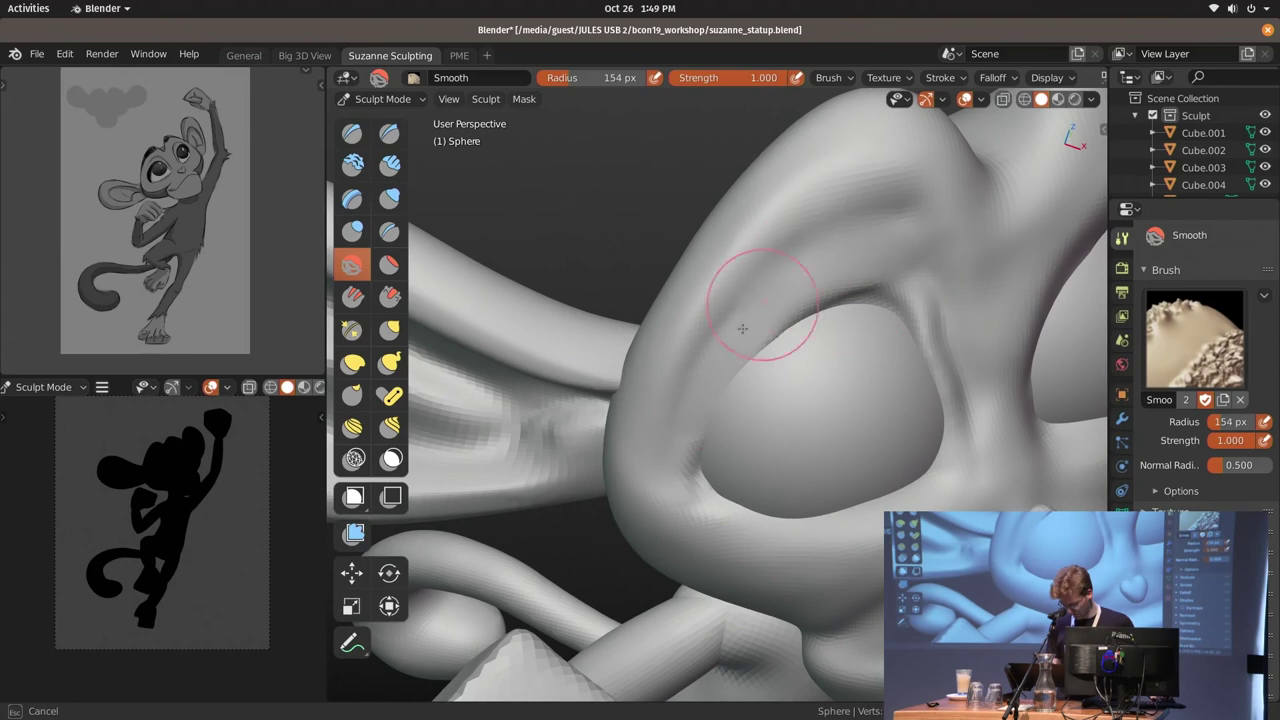
pyautogui.moveTo(857, 304); pyautogui.dragTo(897, 311, button='middle')
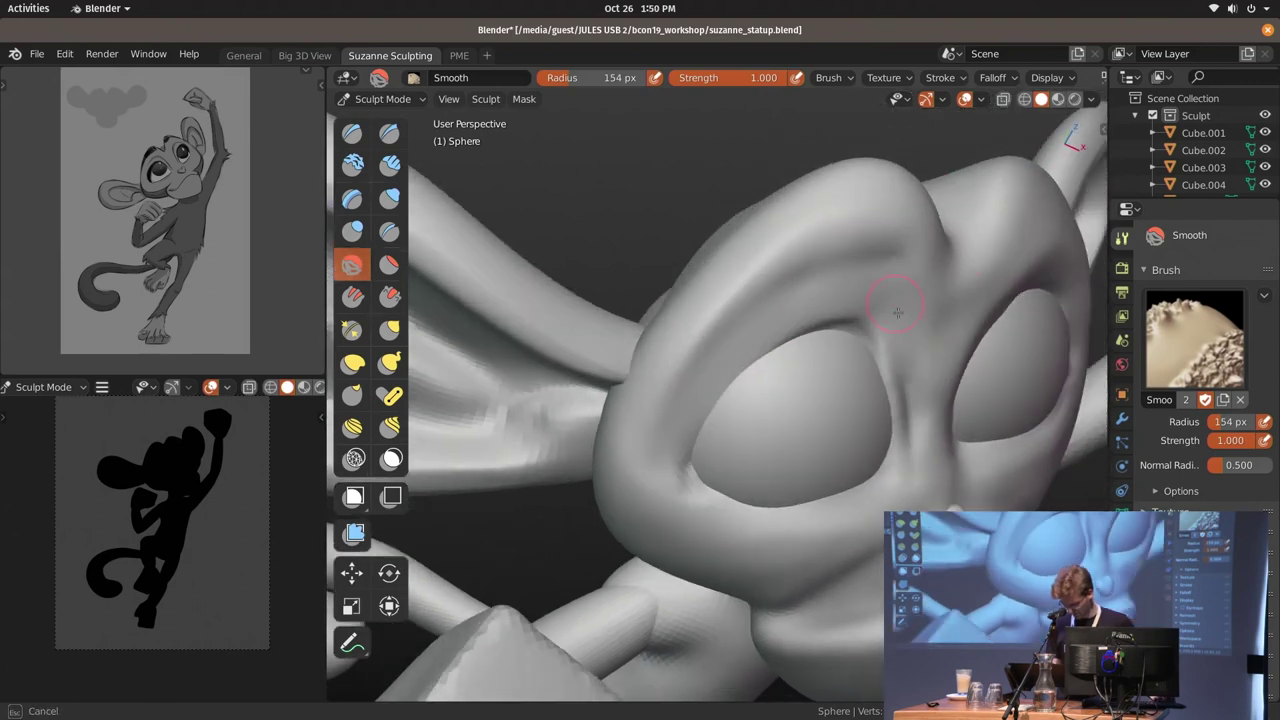
pyautogui.moveTo(906, 360); pyautogui.dragTo(847, 421, button='middle')
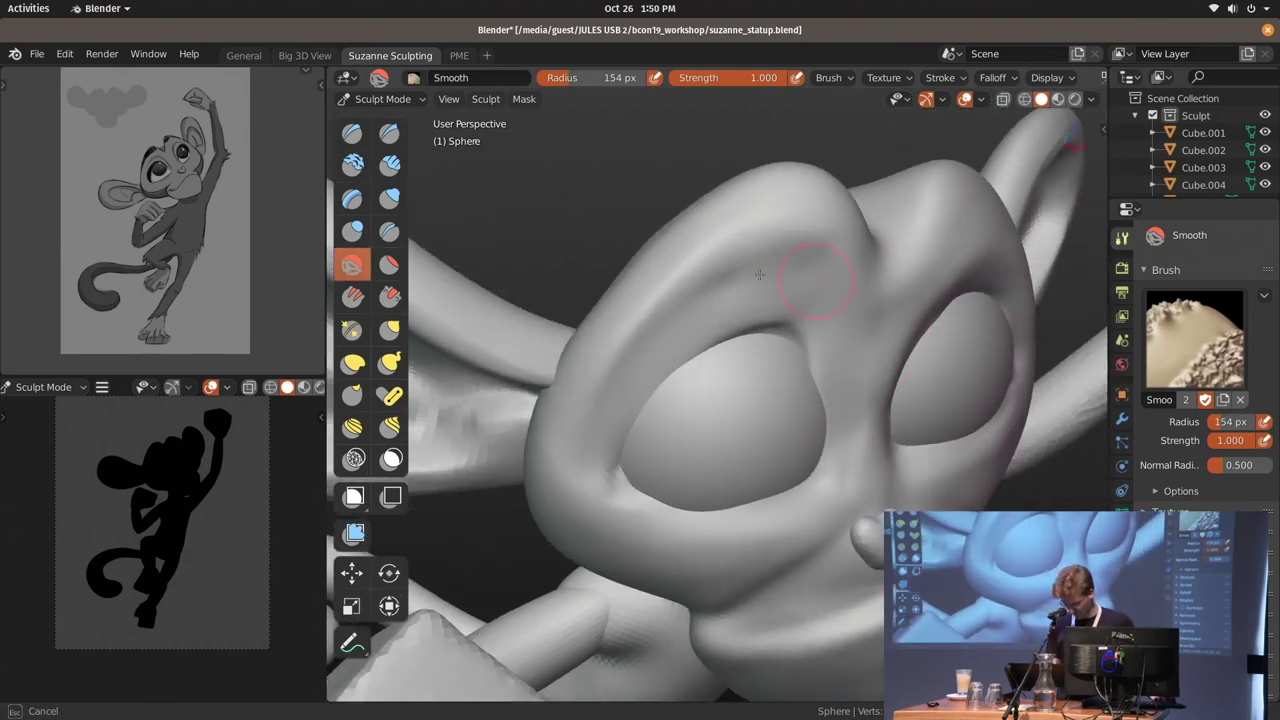
pyautogui.moveTo(839, 364); pyautogui.dragTo(729, 243, button='middle')
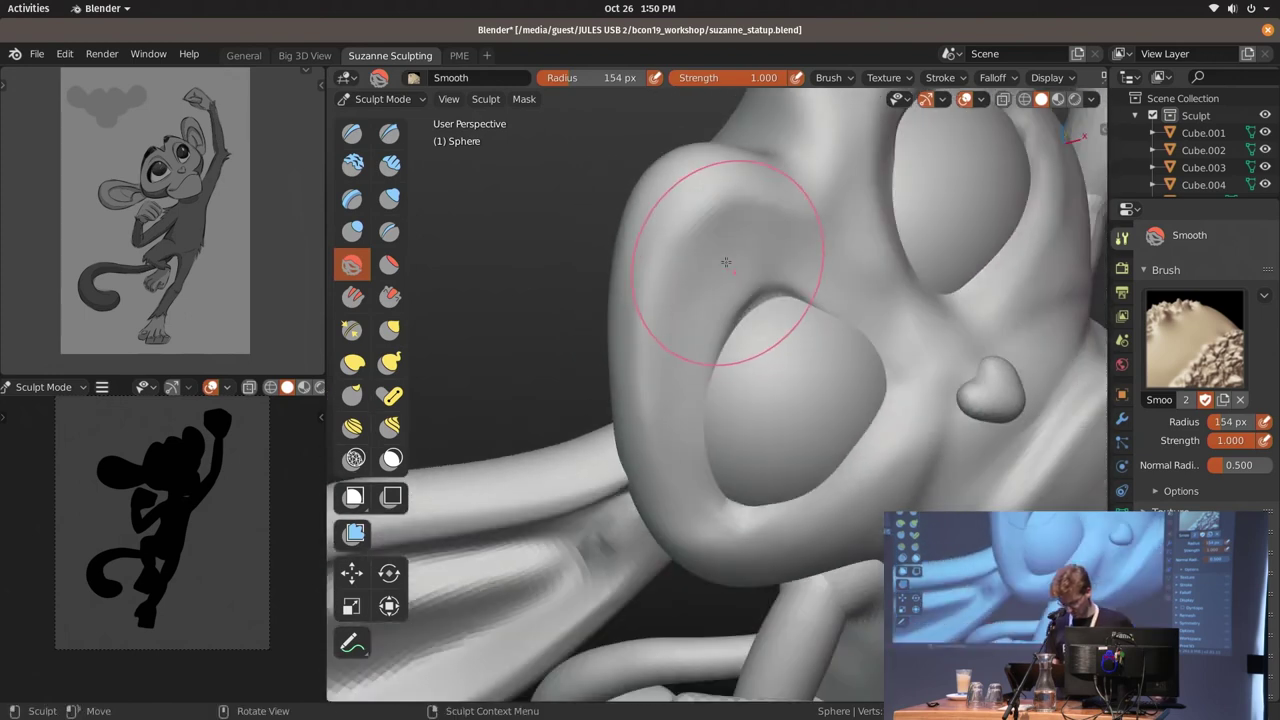
# Pull the socket rim down and left with Snake Hook at 106 px
pyautogui.press('x')
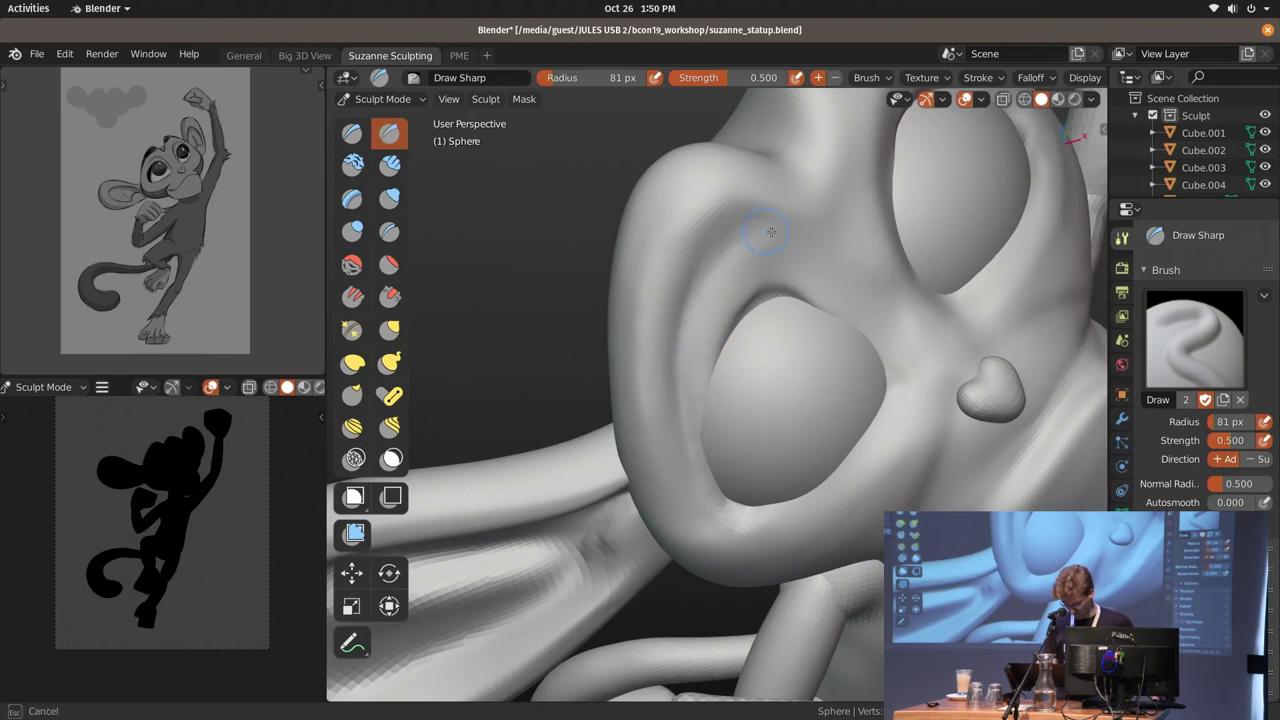
pyautogui.moveTo(771, 232); pyautogui.dragTo(872, 263, button='middle')
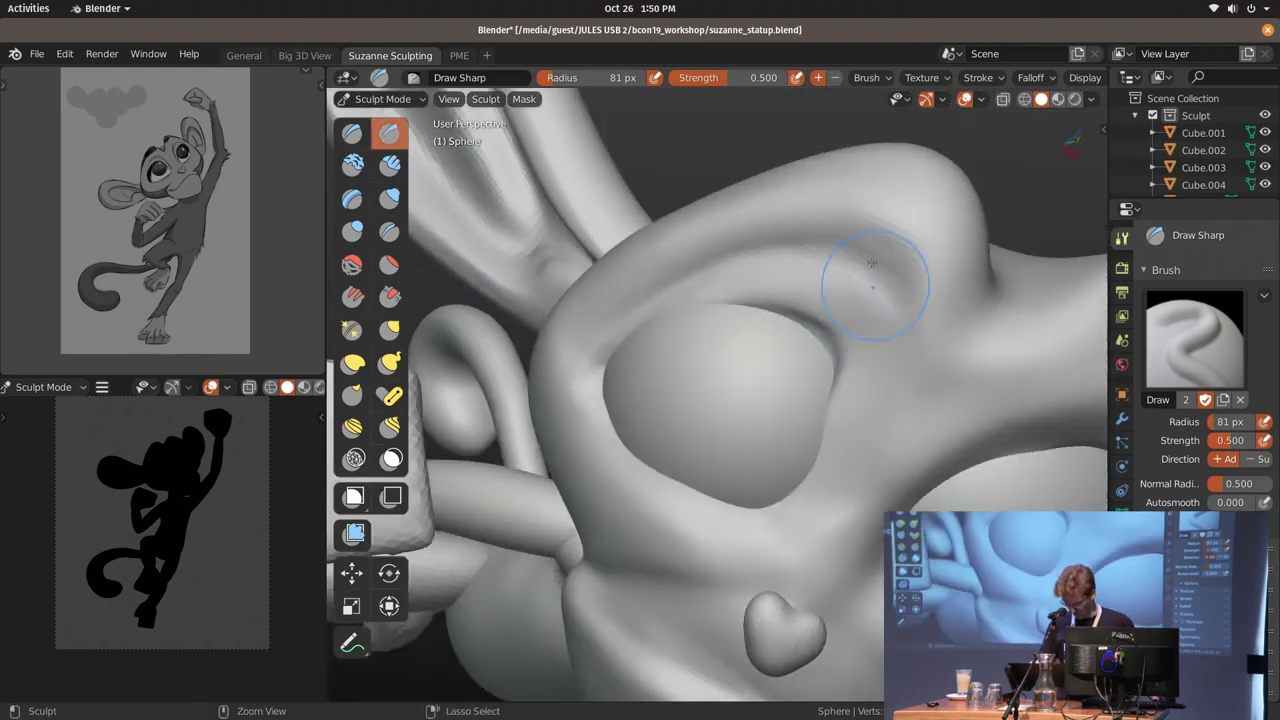
pyautogui.press('f')
pyautogui.click(891, 280)
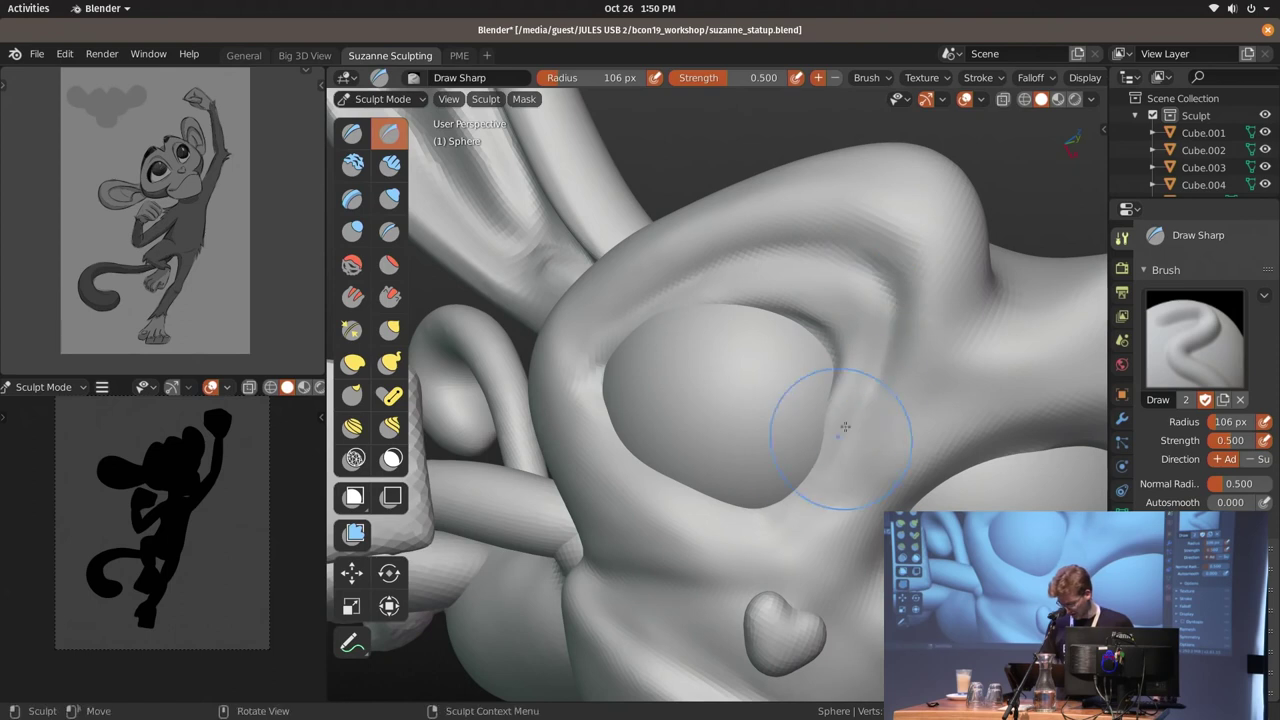
pyautogui.press('k')
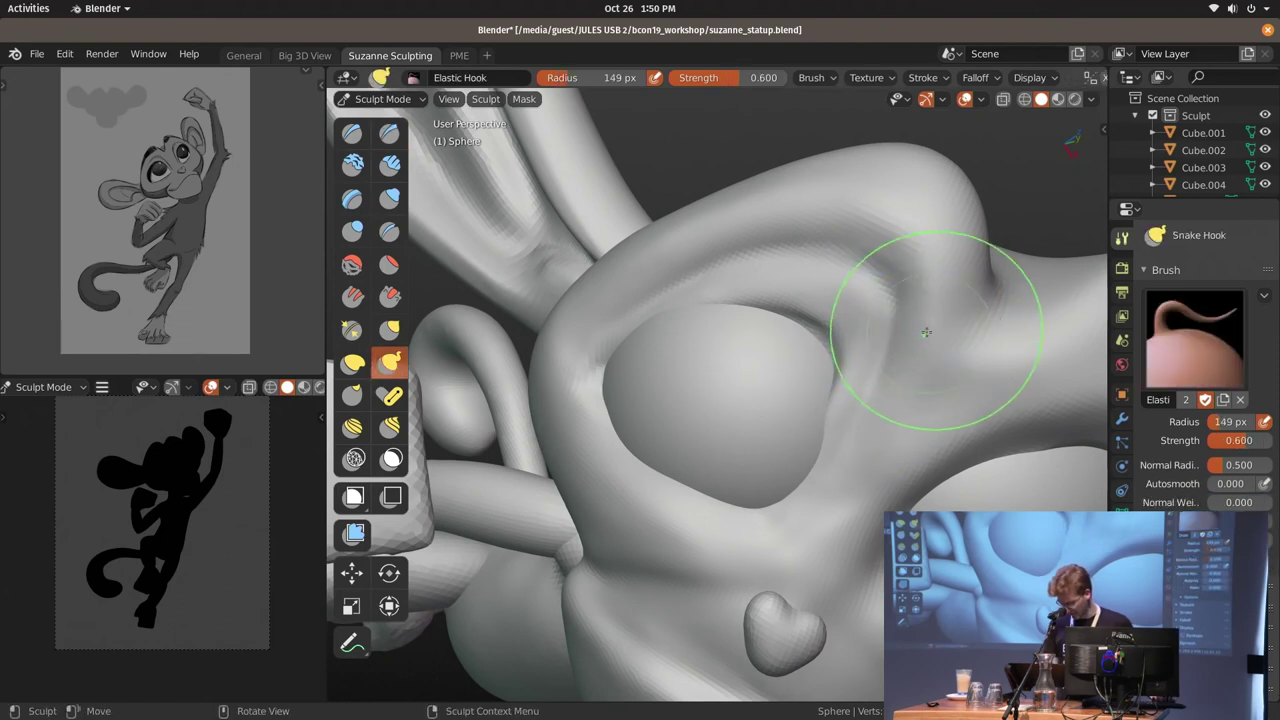
pyautogui.moveTo(903, 325); pyautogui.dragTo(842, 401)
pyautogui.moveTo(810, 470)
pyautogui.mouseDown(button='middle')
pyautogui.moveTo(749, 400)
pyautogui.moveTo(763, 400)
pyautogui.mouseUp(button='middle')
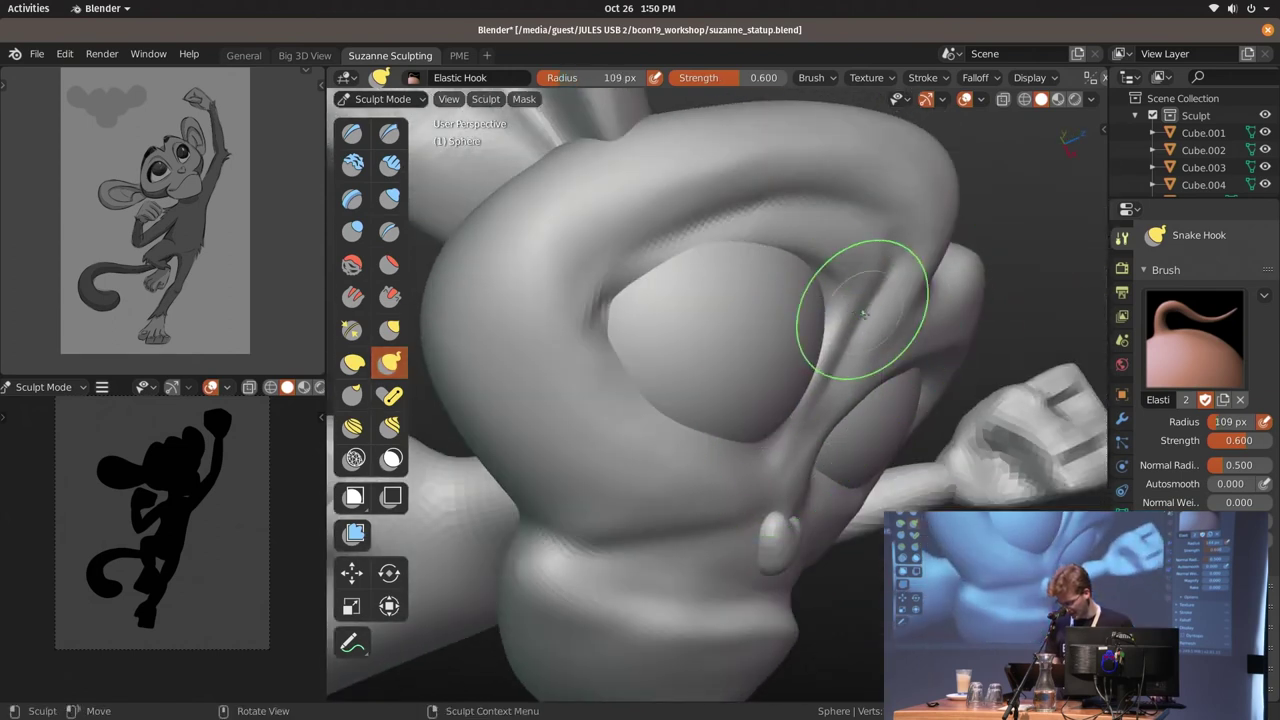
pyautogui.moveTo(886, 271); pyautogui.dragTo(854, 297, button='middle')
pyautogui.press('f')
pyautogui.press('Escape')
pyautogui.moveTo(957, 309); pyautogui.dragTo(796, 237, button='middle')
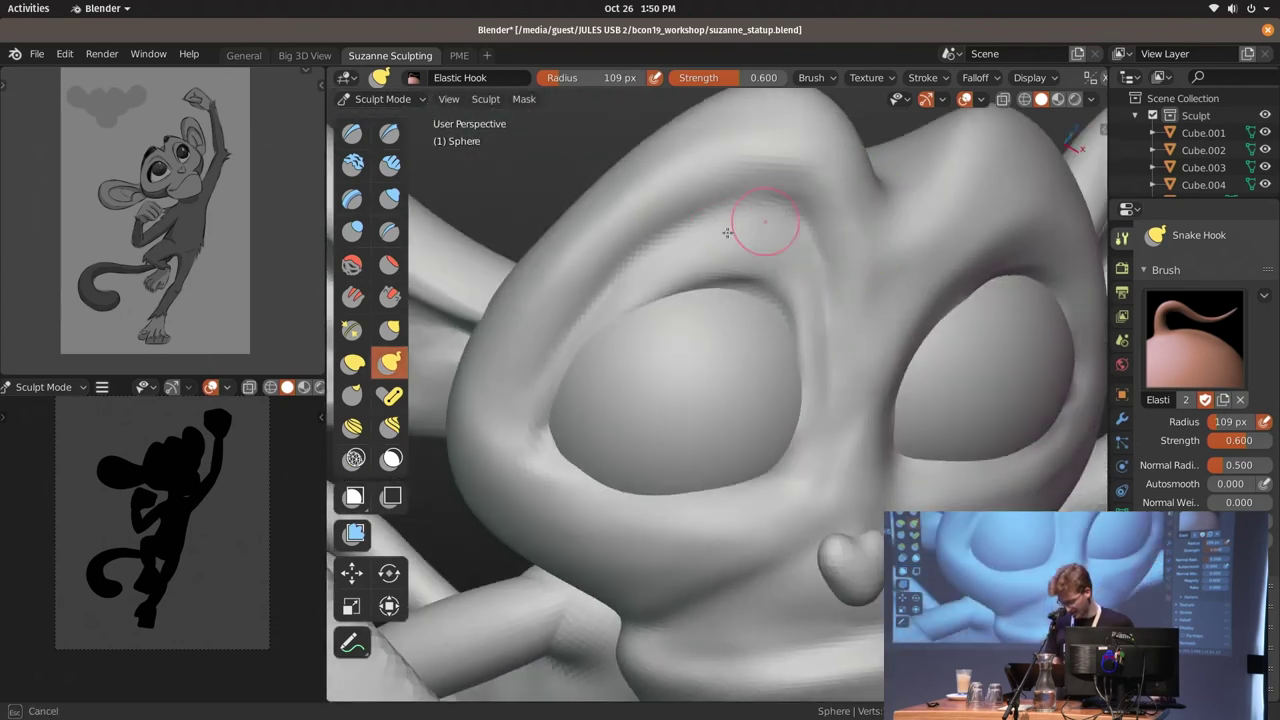
pyautogui.click(653, 263)
pyautogui.moveTo(653, 263)
pyautogui.mouseDown(button='middle')
pyautogui.moveTo(744, 232)
pyautogui.moveTo(729, 246)
pyautogui.moveTo(829, 251)
pyautogui.moveTo(816, 254)
pyautogui.moveTo(812, 212)
pyautogui.moveTo(796, 260)
pyautogui.mouseUp(button='middle')
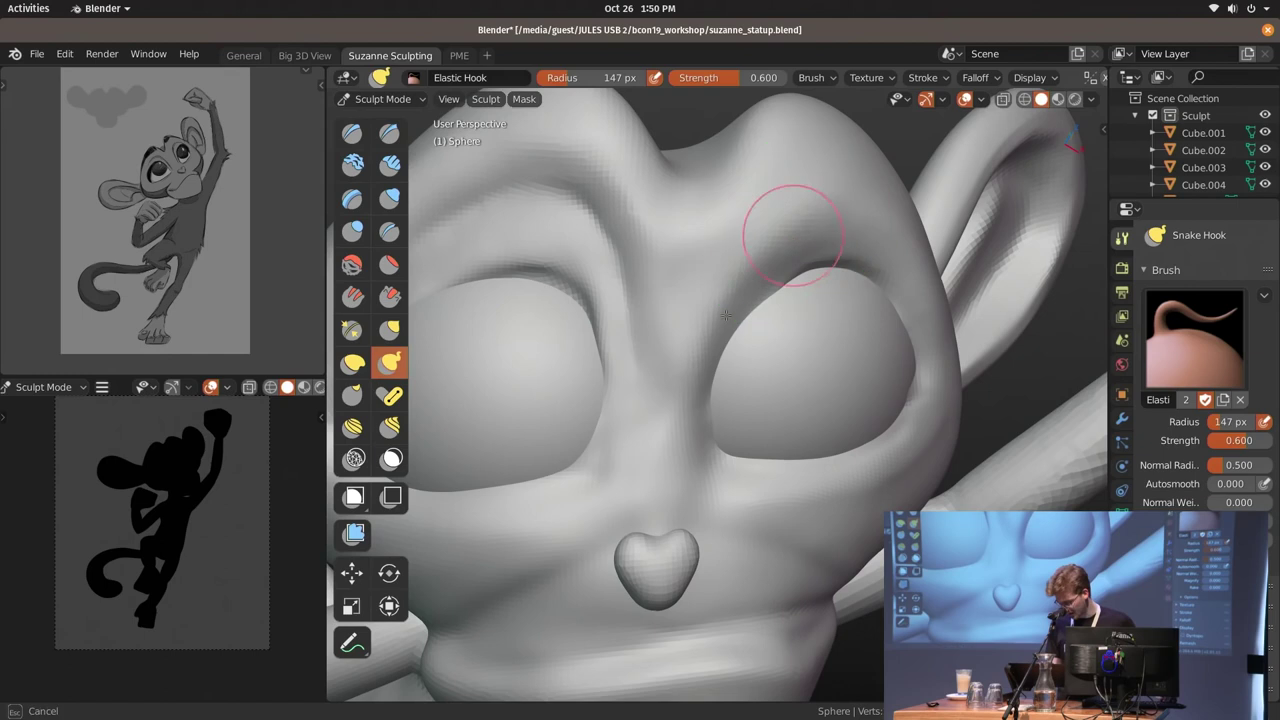
pyautogui.moveTo(908, 263); pyautogui.dragTo(893, 234, button='middle')
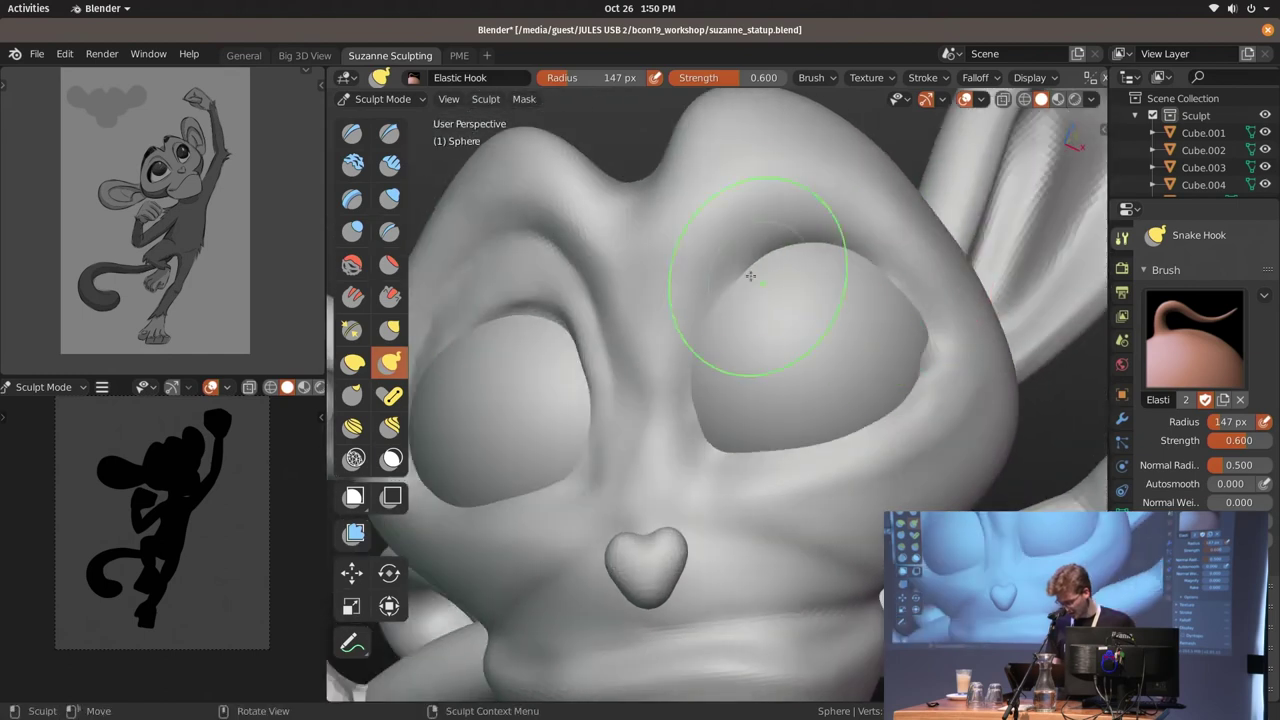
# Carve a crease down the nose bridge with Draw Sharp at 97 px
pyautogui.press('x')
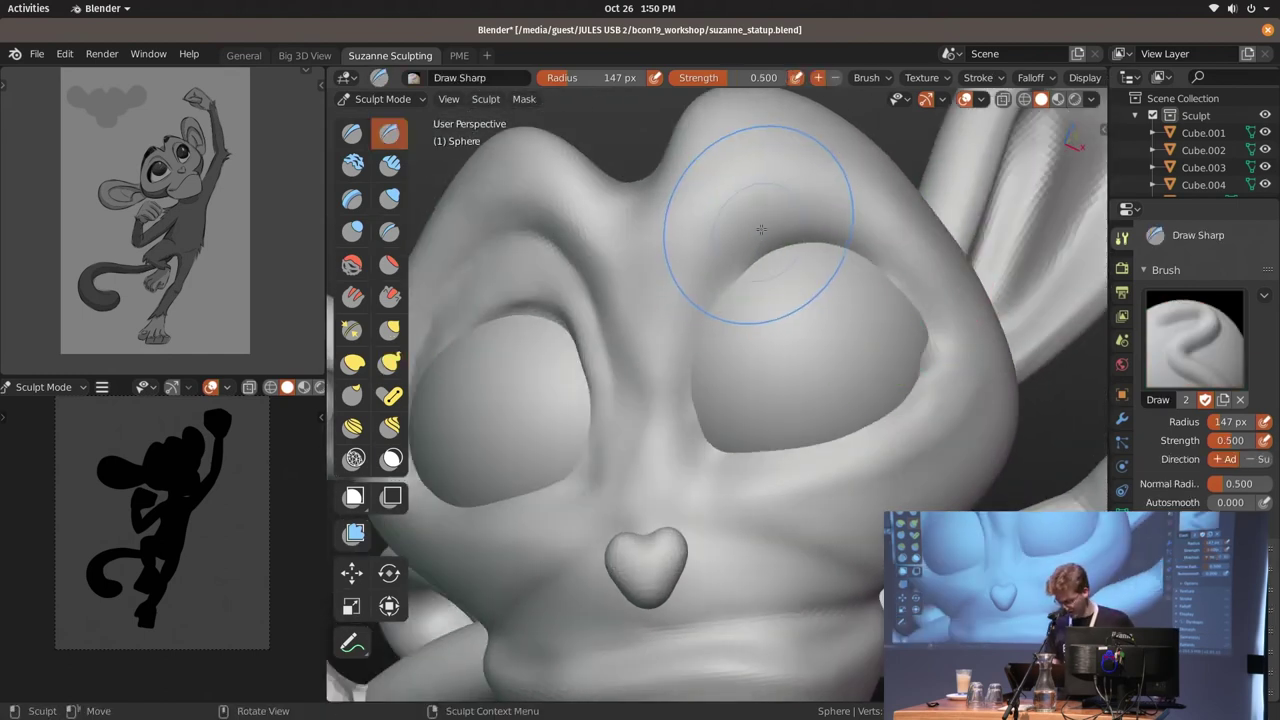
pyautogui.moveTo(694, 331); pyautogui.dragTo(712, 316, button='middle')
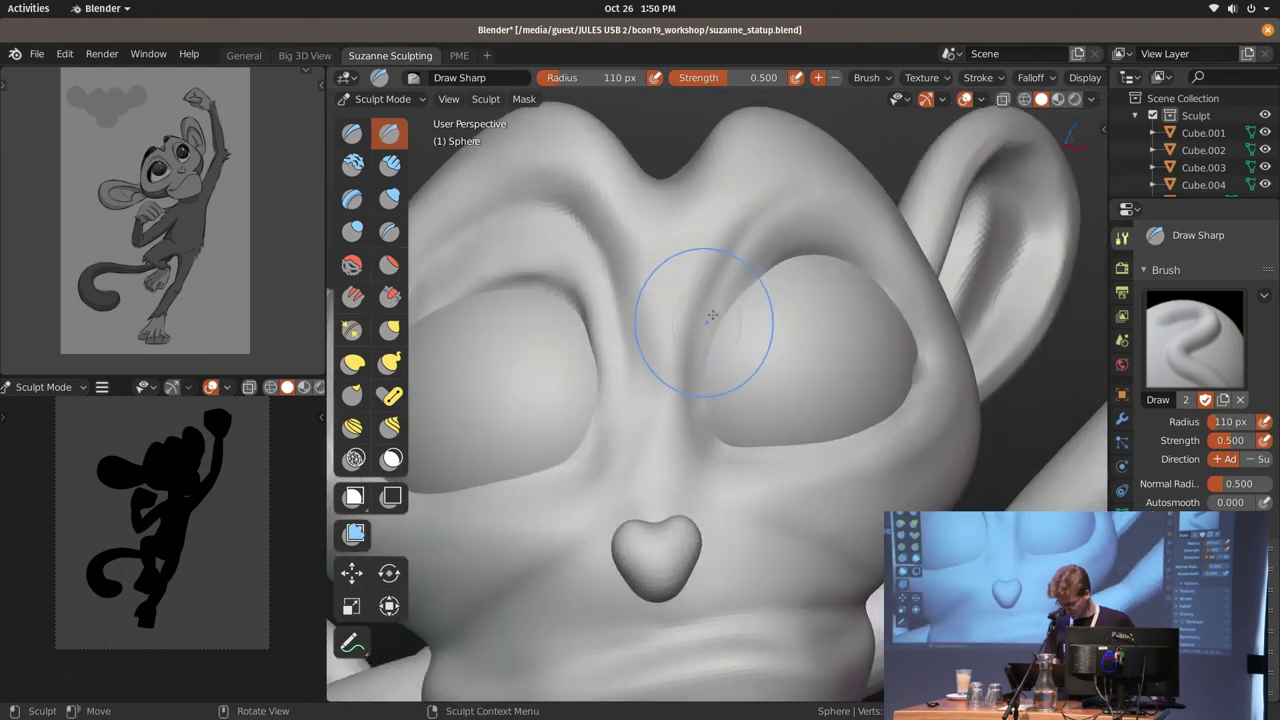
pyautogui.click(652, 330)
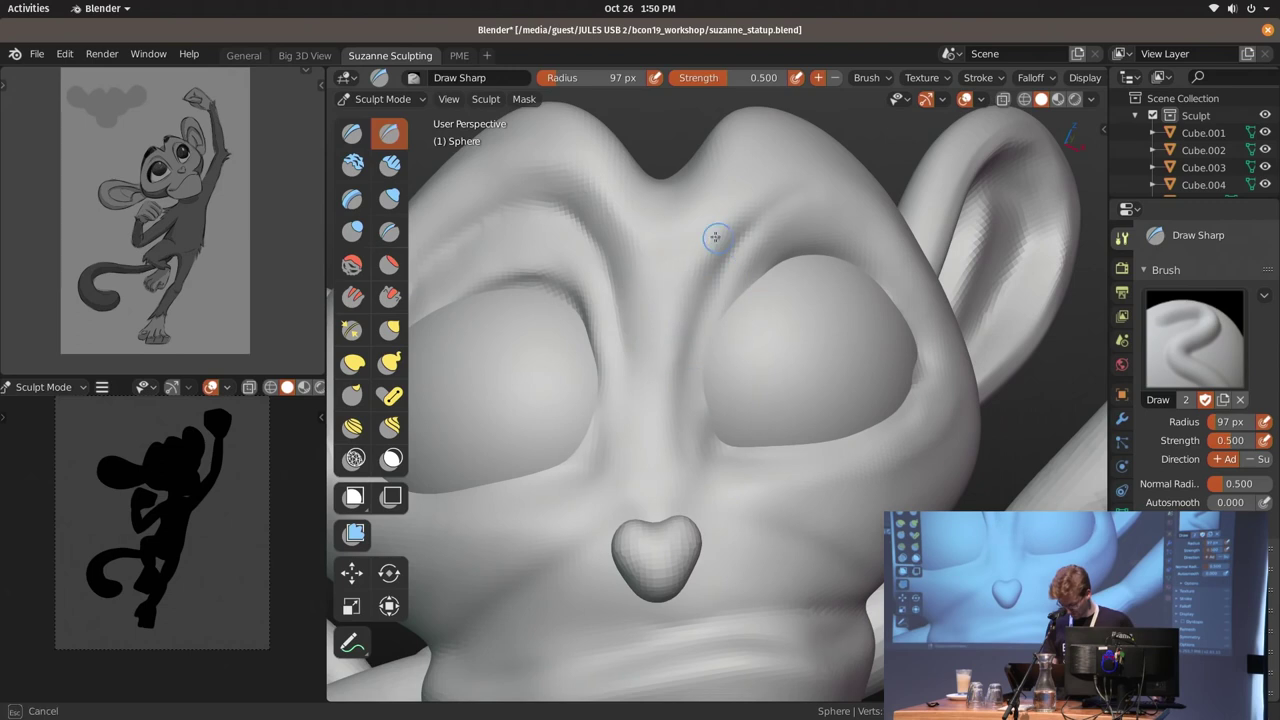
pyautogui.moveTo(636, 332); pyautogui.dragTo(635, 480)
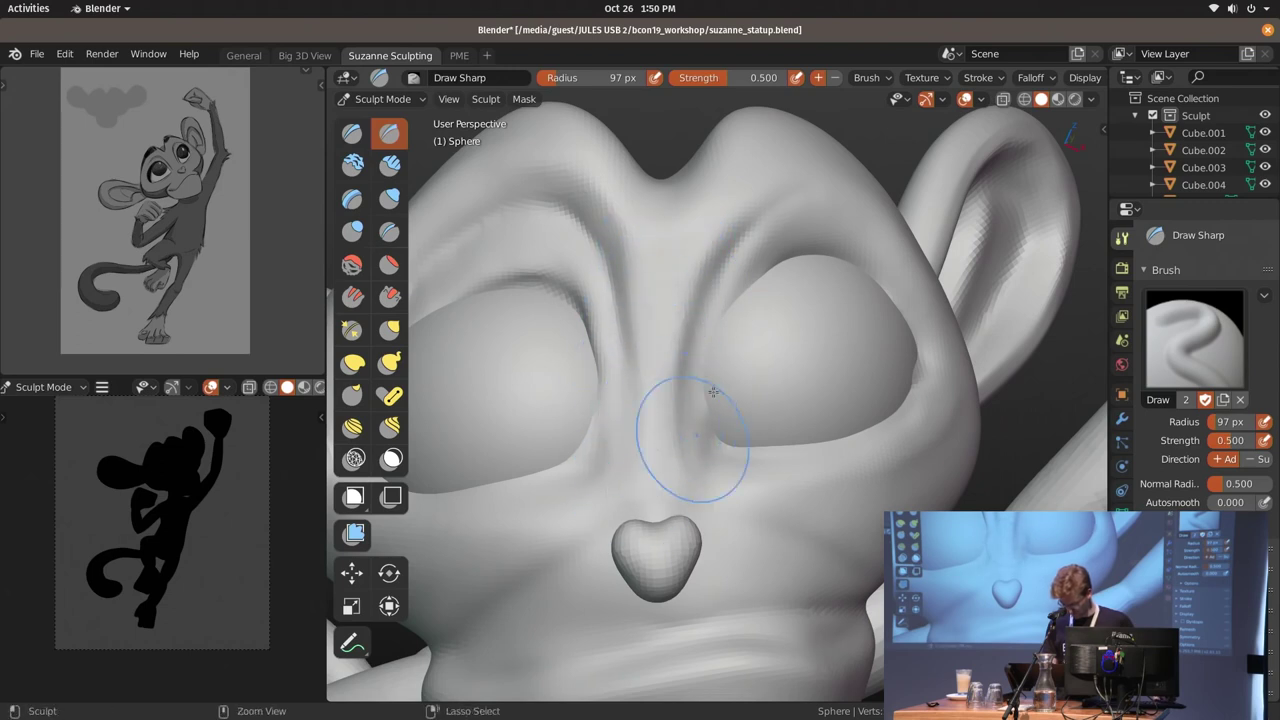
pyautogui.scroll(-3, 713, 392)
pyautogui.moveTo(713, 392)
pyautogui.mouseDown(button='middle')
pyautogui.moveTo(770, 314)
pyautogui.moveTo(674, 330)
pyautogui.mouseUp(button='middle')
pyautogui.scroll(3, 740, 330)
# Shape the socket with Snake Hook, crease the inner eye corner with Clay Strips at 147 px
pyautogui.press('k')
pyautogui.moveTo(674, 330); pyautogui.dragTo(660, 300)
pyautogui.moveTo(660, 300); pyautogui.dragTo(771, 271, button='middle')
pyautogui.press('c')
pyautogui.hotkey('ctrl', 'z')
pyautogui.press('f')
pyautogui.click(750, 252)
pyautogui.moveTo(765, 262); pyautogui.dragTo(742, 300)
pyautogui.moveTo(730, 372)
pyautogui.mouseDown(button='middle')
pyautogui.moveTo(766, 294)
pyautogui.moveTo(818, 355)
pyautogui.moveTo(845, 330)
pyautogui.moveTo(908, 421)
pyautogui.mouseUp(button='middle')
pyautogui.press('x')
pyautogui.hotkey('ctrl', 'Tab')
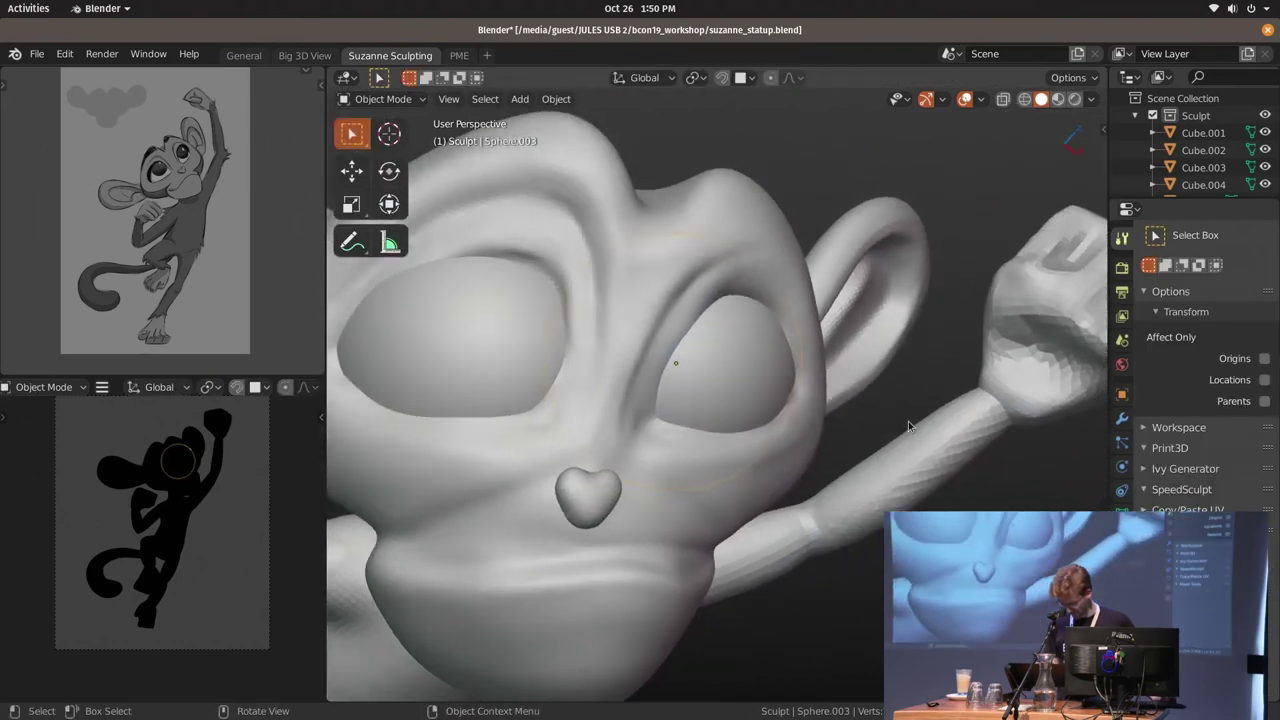
# Select the right eyeball, enter Sculpt Mode, and mask its iris area with the Mask brush
pyautogui.click(760, 370)
pyautogui.moveTo(760, 370)
pyautogui.mouseDown(button='middle')
pyautogui.moveTo(770, 327)
pyautogui.moveTo(759, 323)
pyautogui.mouseUp(button='middle')
pyautogui.hotkey('ctrl', 'Tab')
pyautogui.press('c')
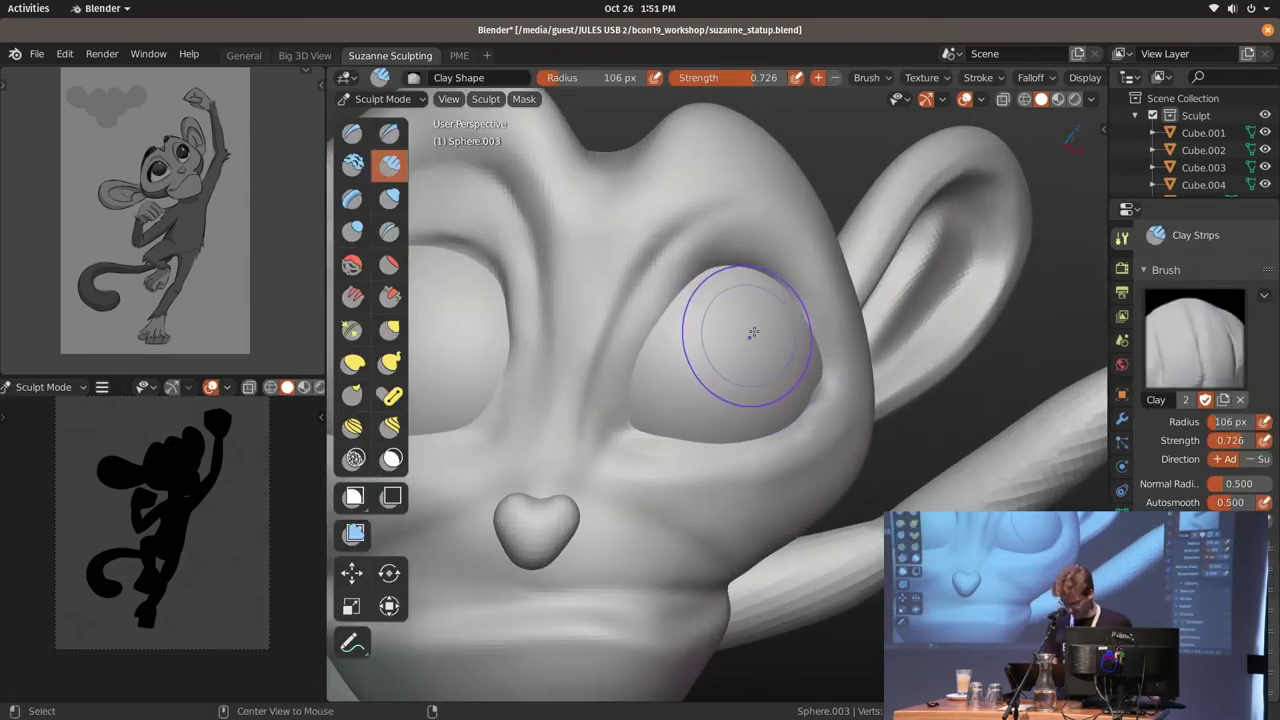
pyautogui.press('m')
pyautogui.moveTo(752, 306)
pyautogui.mouseDown()
pyautogui.moveTo(781, 295)
pyautogui.moveTo(757, 277)
pyautogui.mouseUp()
pyautogui.moveTo(523, 428)
pyautogui.mouseDown(button='middle')
pyautogui.moveTo(800, 371)
pyautogui.moveTo(737, 343)
pyautogui.mouseUp(button='middle')
# Look through the scene camera and set the small viewport to solid shading
pyautogui.press('`')
pyautogui.press('KP_0')
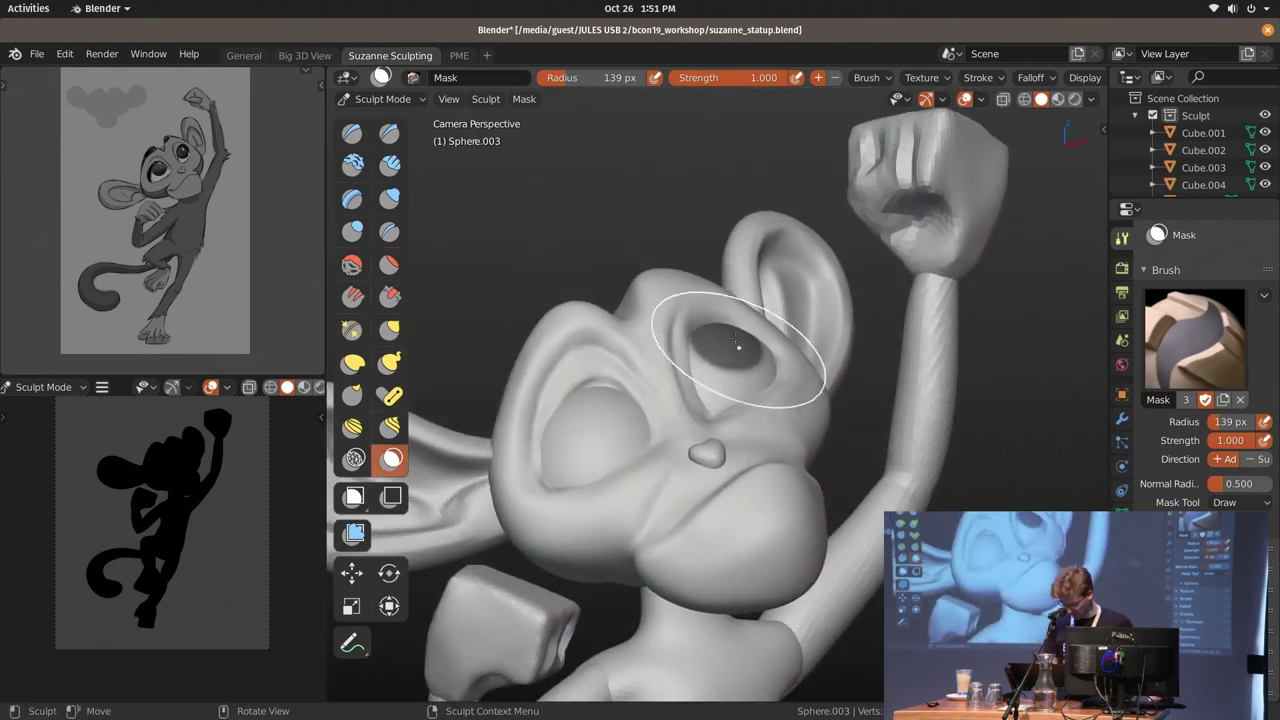
pyautogui.scroll(3, 200, 520)
pyautogui.scroll(2, 210, 510)
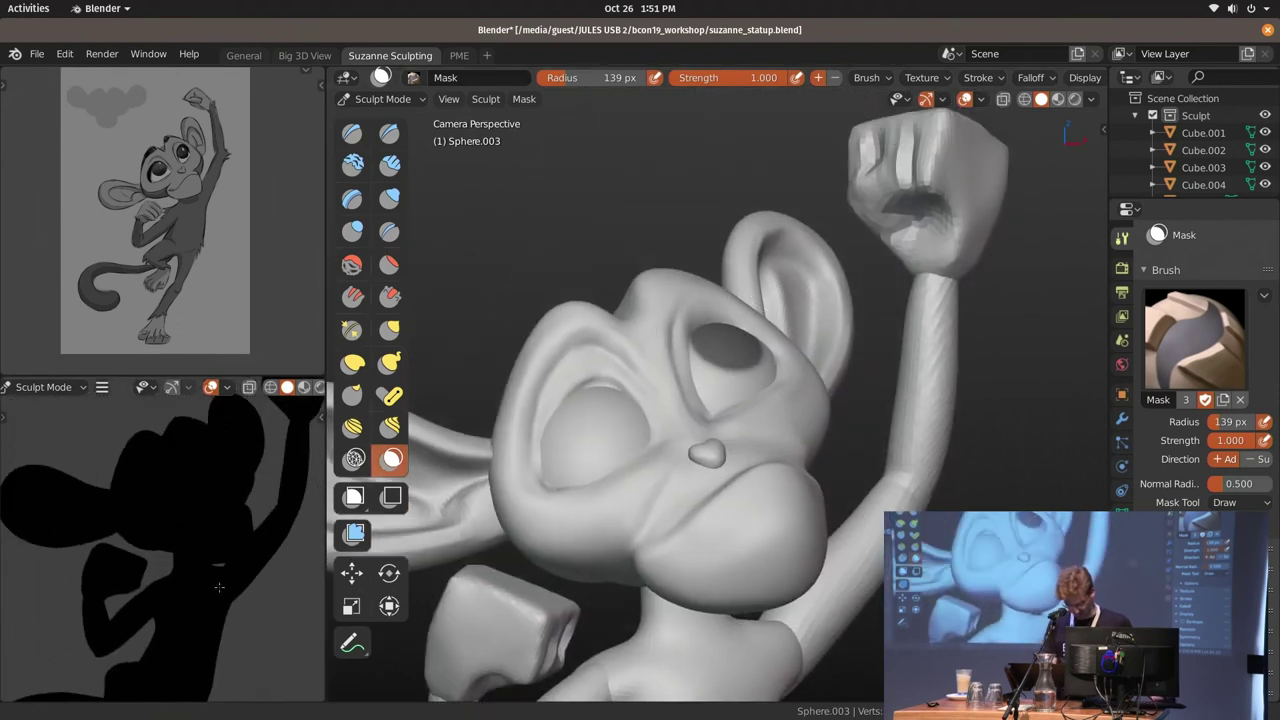
pyautogui.hotkey('shift', 'z')
pyautogui.click(200, 453)
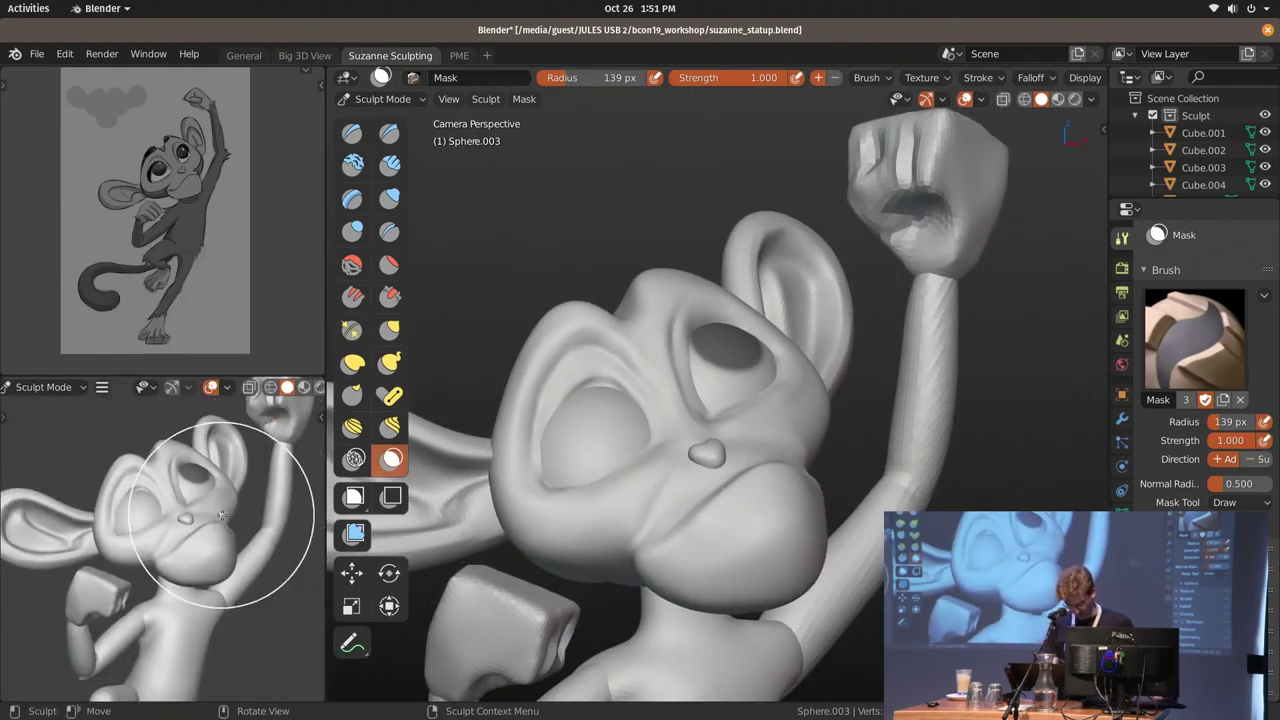
pyautogui.hotkey('shift', 'z')
pyautogui.click(237, 518)
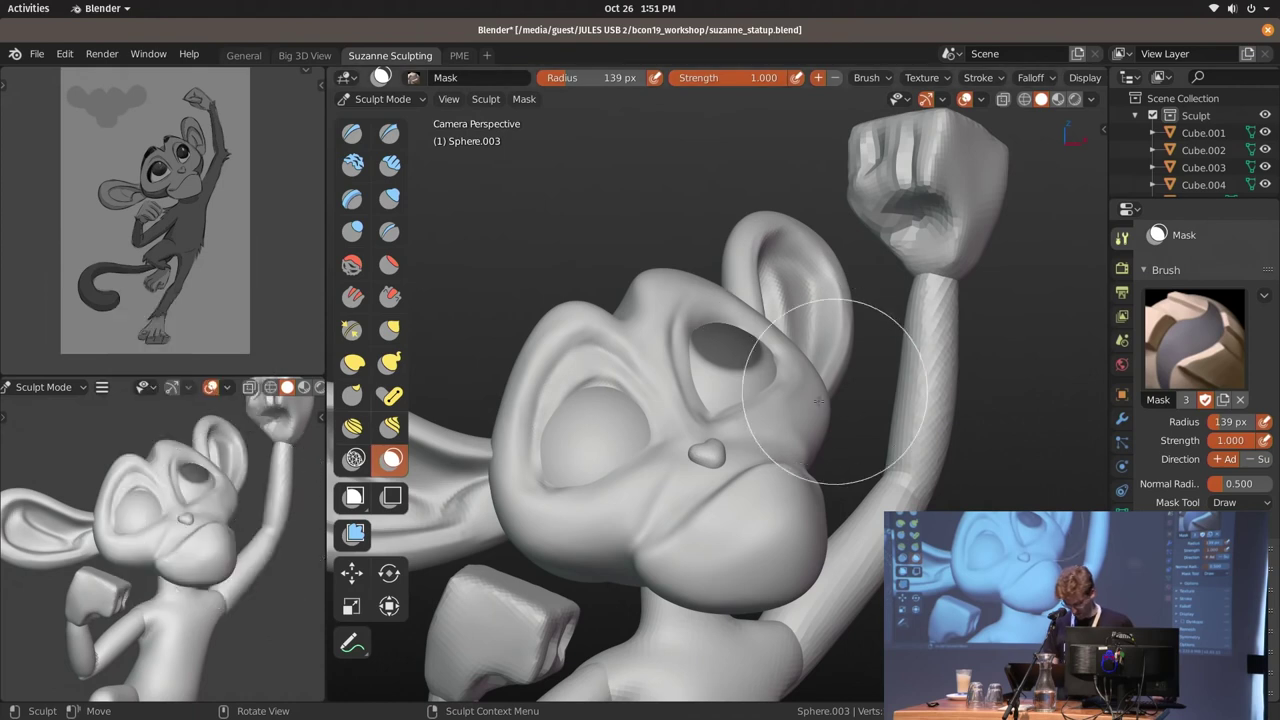
# From a three-quarter view, paint the mask over the eye with a 109 px brush
pyautogui.scroll(-5, 818, 402)
pyautogui.moveTo(771, 330); pyautogui.dragTo(760, 380, button='middle')
pyautogui.scroll(5, 779, 349)
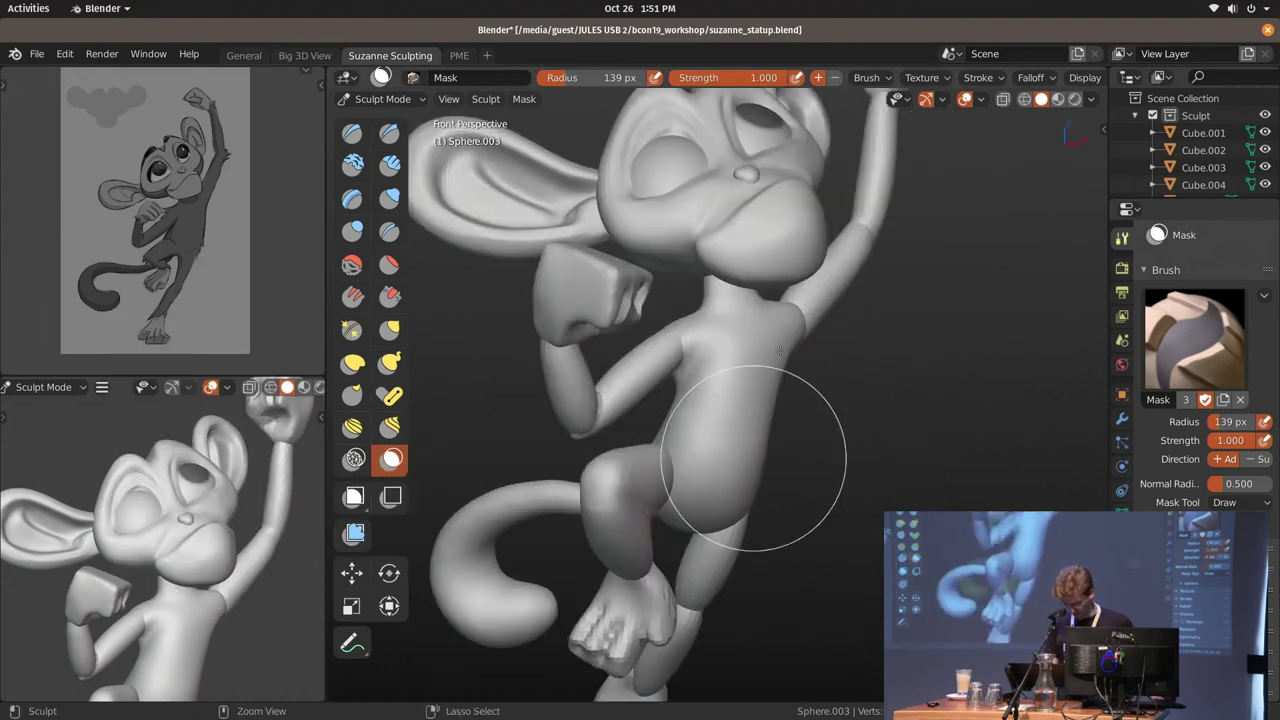
pyautogui.scroll(3, 779, 349)
pyautogui.moveTo(771, 330); pyautogui.dragTo(760, 370, button='middle')
pyautogui.scroll(2, 760, 372)
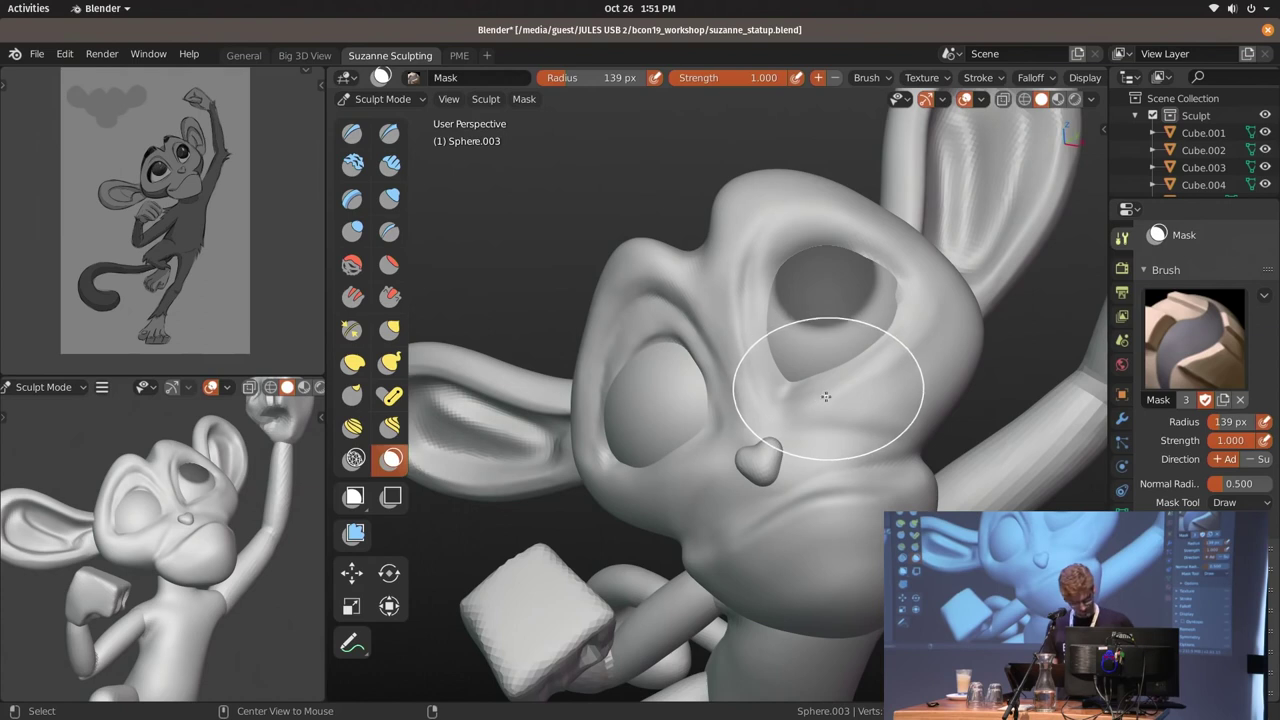
pyautogui.press('f')
pyautogui.click(829, 286)
pyautogui.moveTo(829, 286); pyautogui.dragTo(828, 288, button='middle')
pyautogui.moveTo(826, 270); pyautogui.dragTo(795, 268)
# Shrink the mask brush to 94 px and turn to a frontal view of the face
pyautogui.press('f')
pyautogui.click(822, 273)
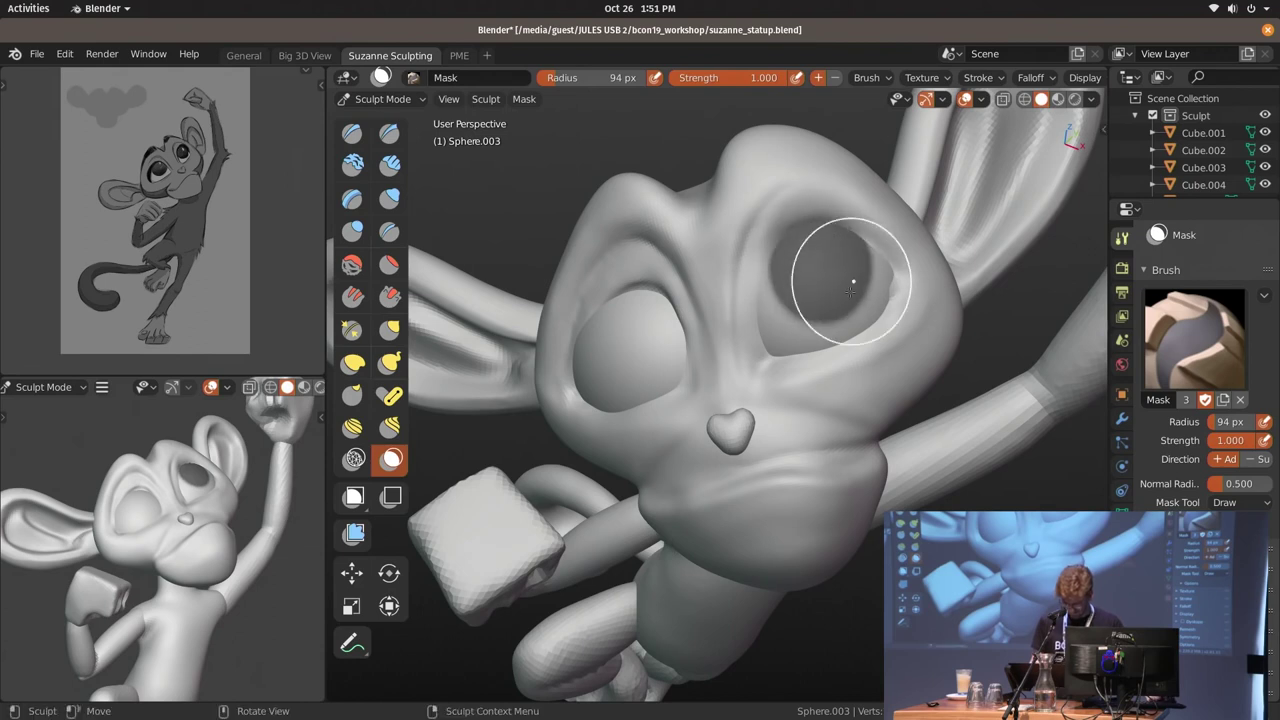
pyautogui.moveTo(857, 271); pyautogui.dragTo(871, 293, button='middle')
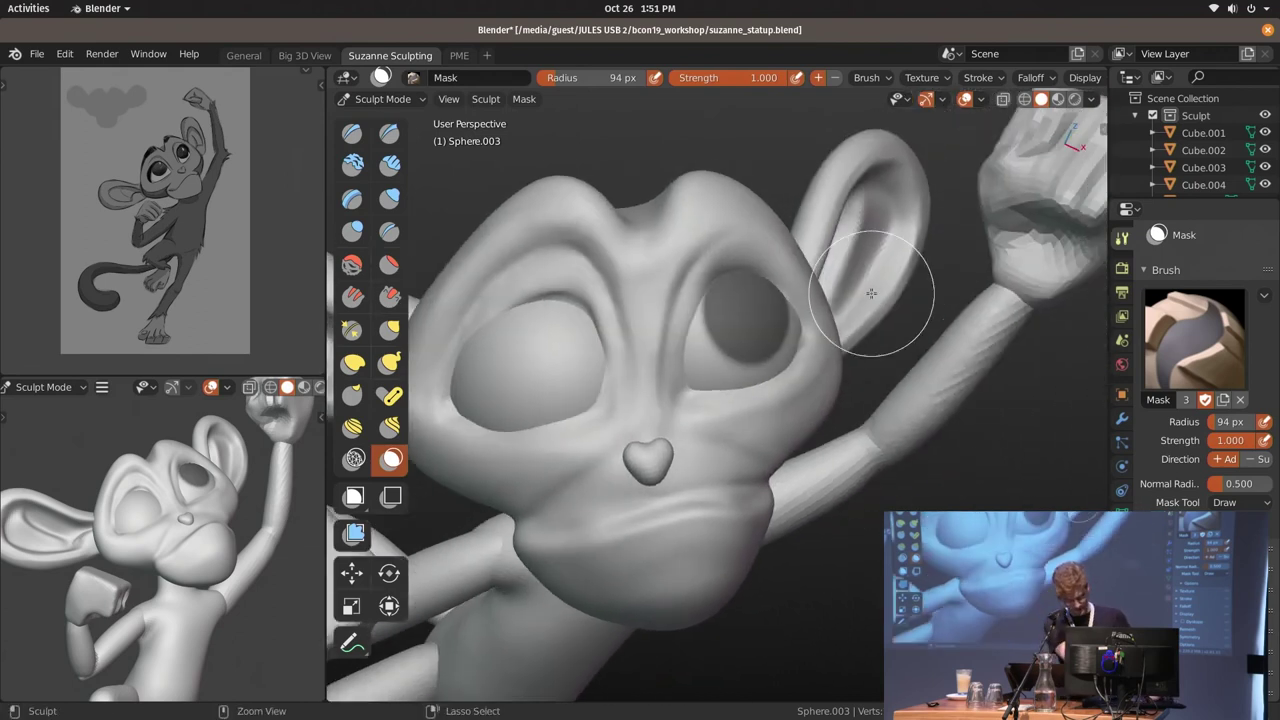
# Invert the eyeball mask and swell the iris with an Inflate mesh filter at strength 2
pyautogui.hotkey('alt', 'm')
pyautogui.click(355, 536)
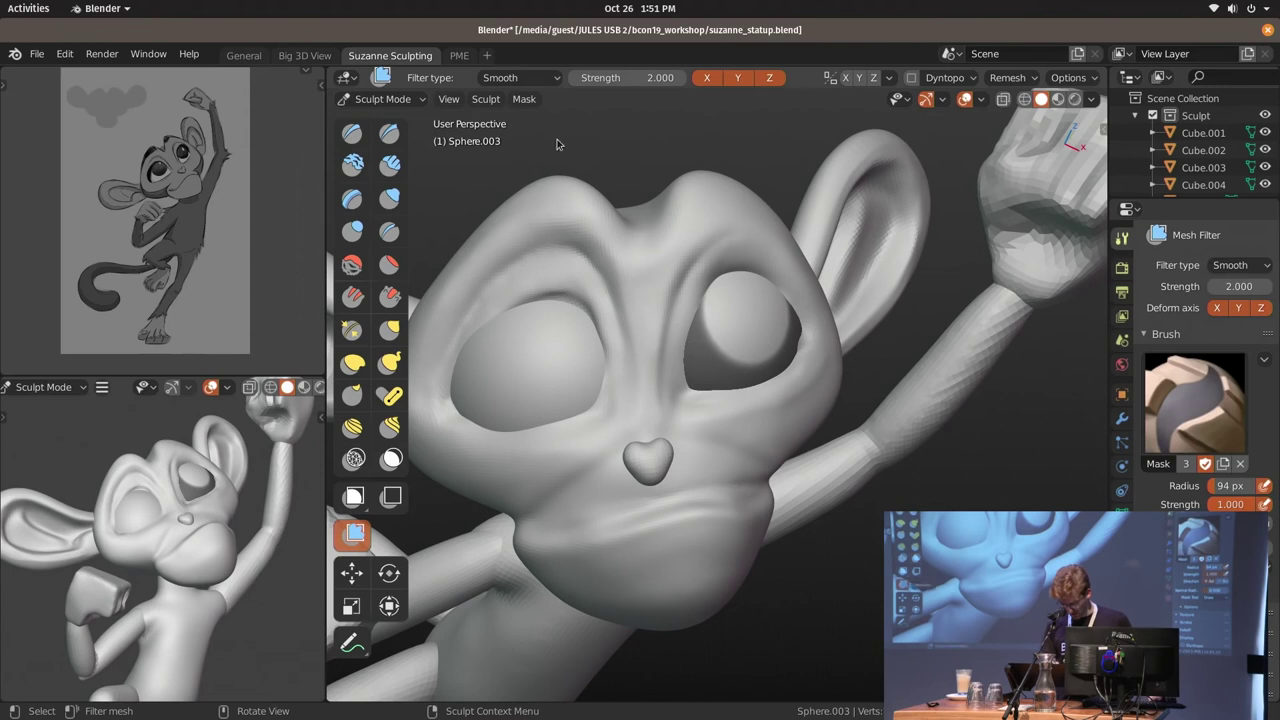
pyautogui.click(533, 78)
pyautogui.click(530, 135)
pyautogui.moveTo(765, 345); pyautogui.dragTo(781, 345)
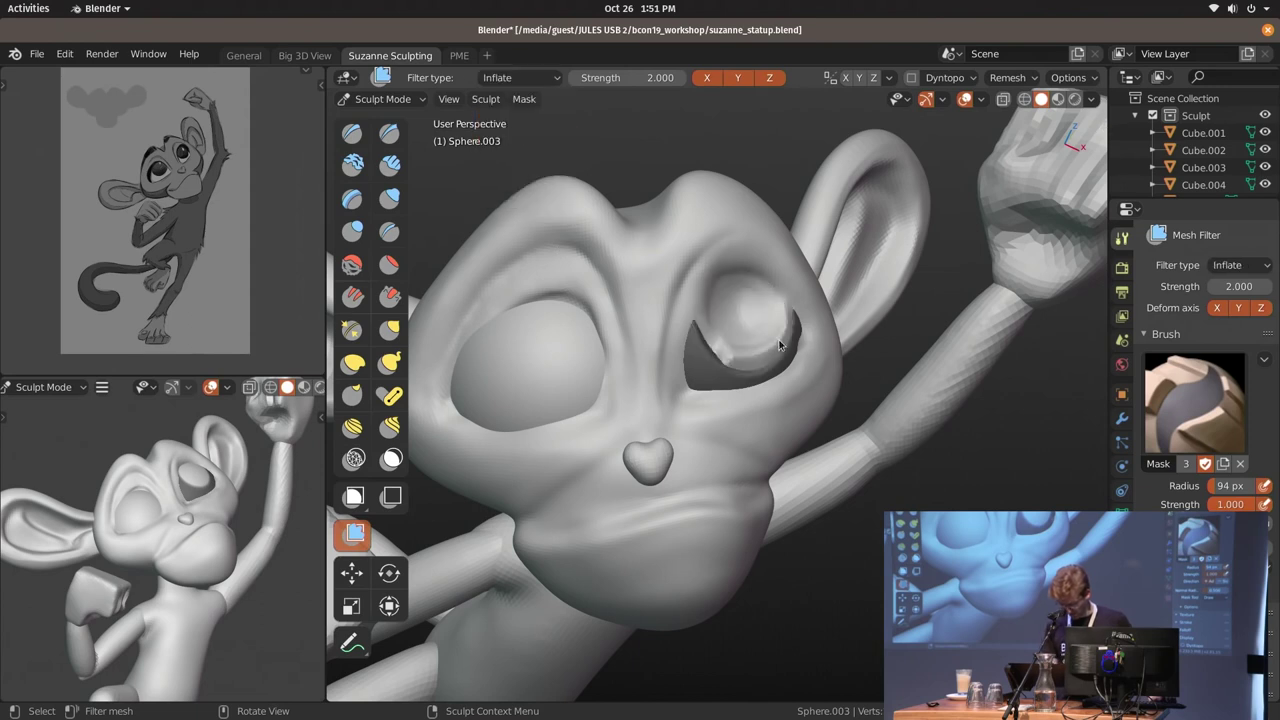
pyautogui.moveTo(1047, 364); pyautogui.dragTo(1054, 370)
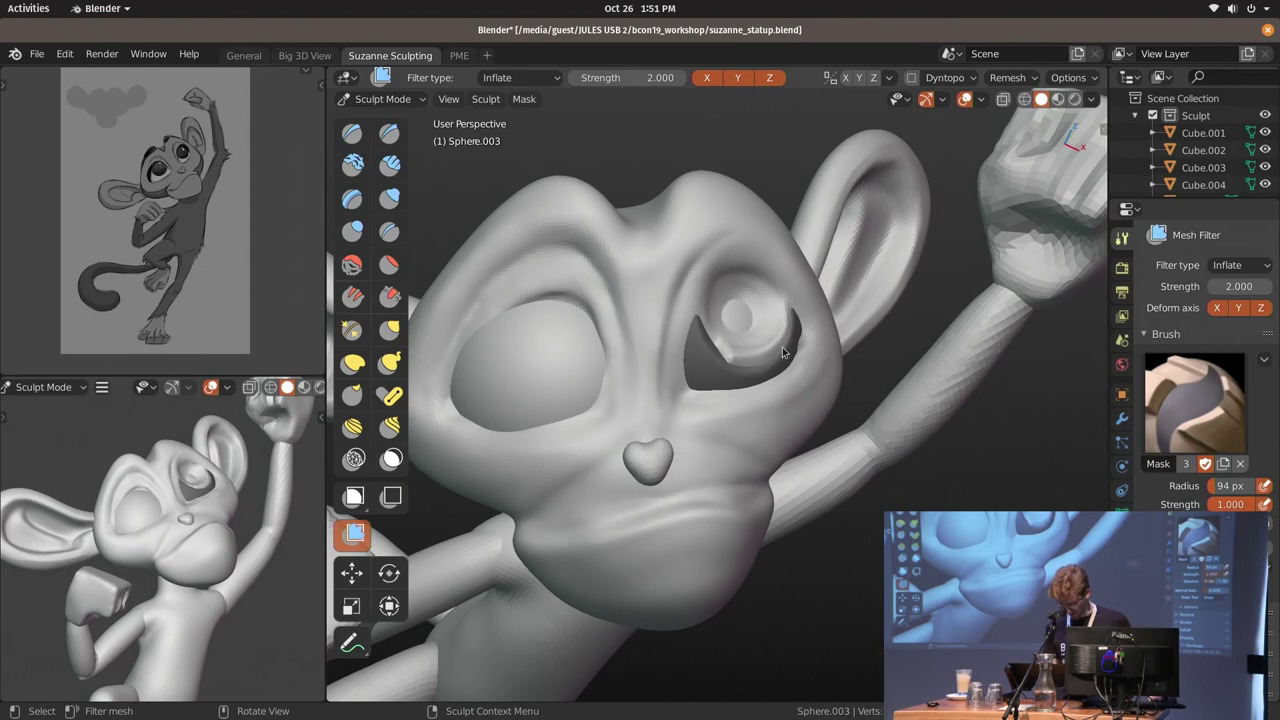
# Select the head Sphere and return to Sculpt Mode on it
pyautogui.hotkey('ctrl', 'Tab')
pyautogui.click(754, 426)
pyautogui.hotkey('ctrl', 'Tab')
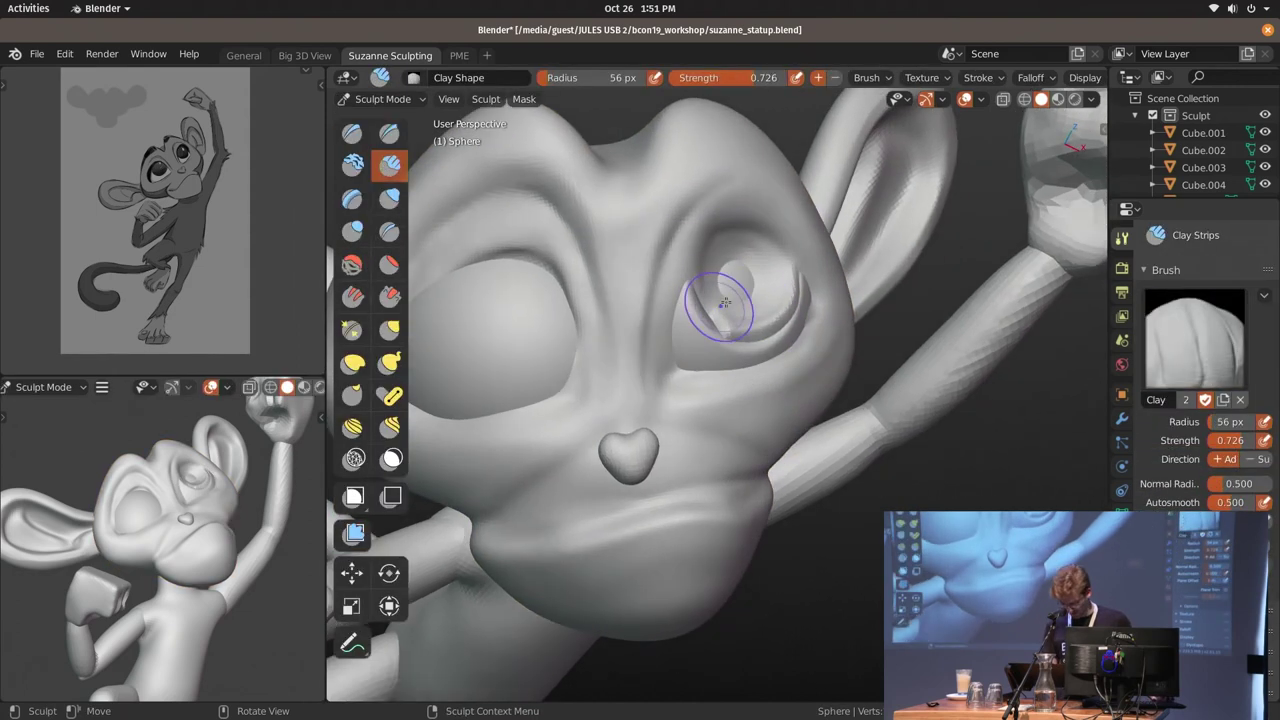
# Build up clay around the right eye socket with an 85 px Clay Strips brush
pyautogui.press('f')
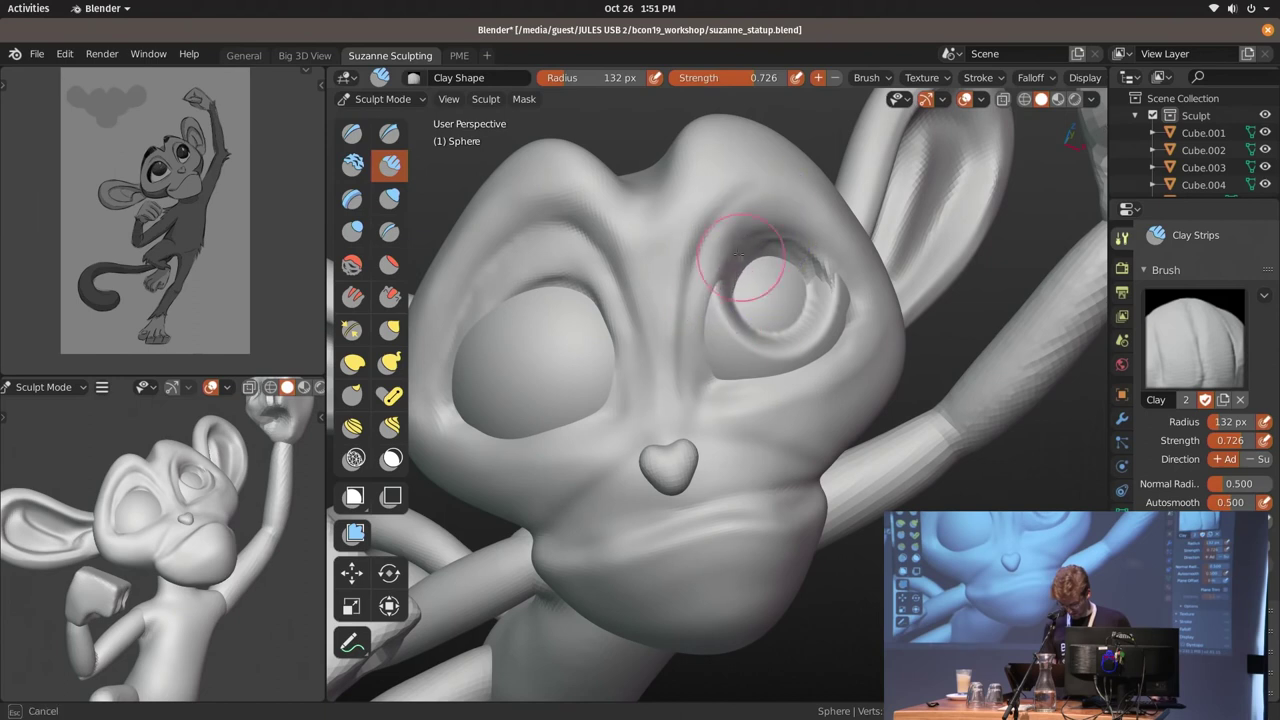
pyautogui.click(740, 258)
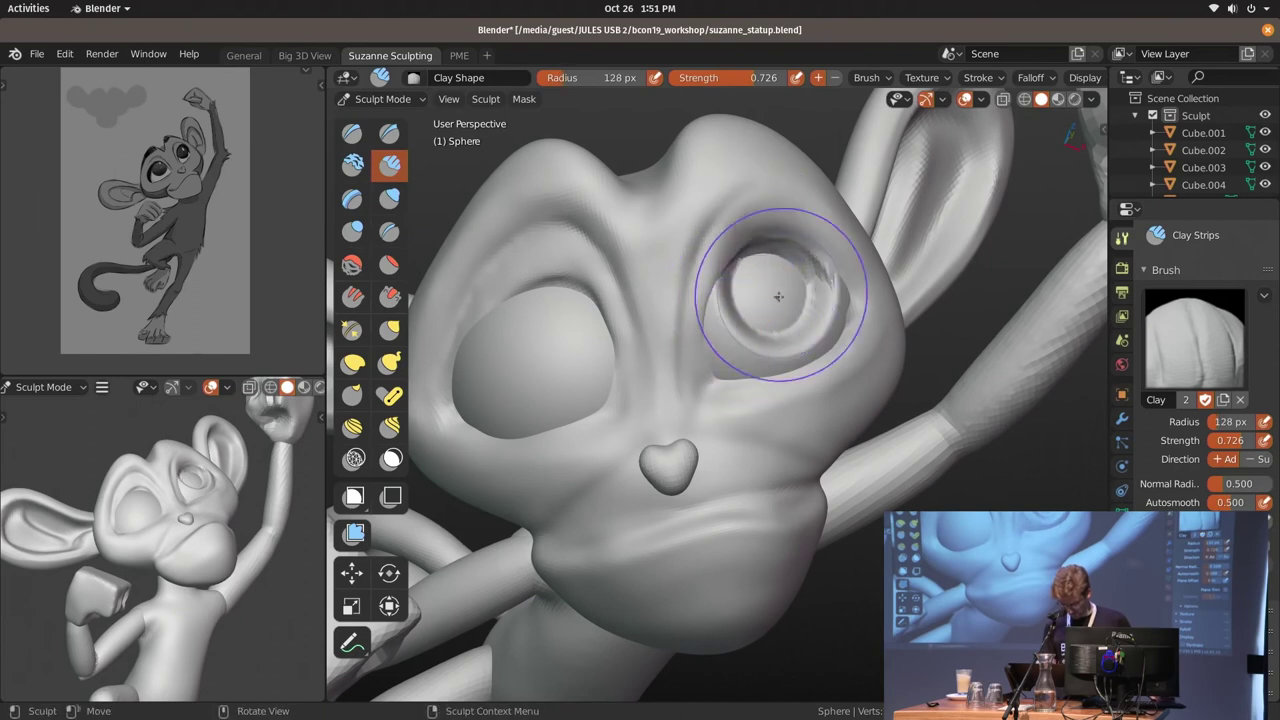
pyautogui.keyDown('ctrl'); pyautogui.moveTo(749, 268); pyautogui.dragTo(730, 255); pyautogui.keyUp('ctrl')
pyautogui.click(771, 267)
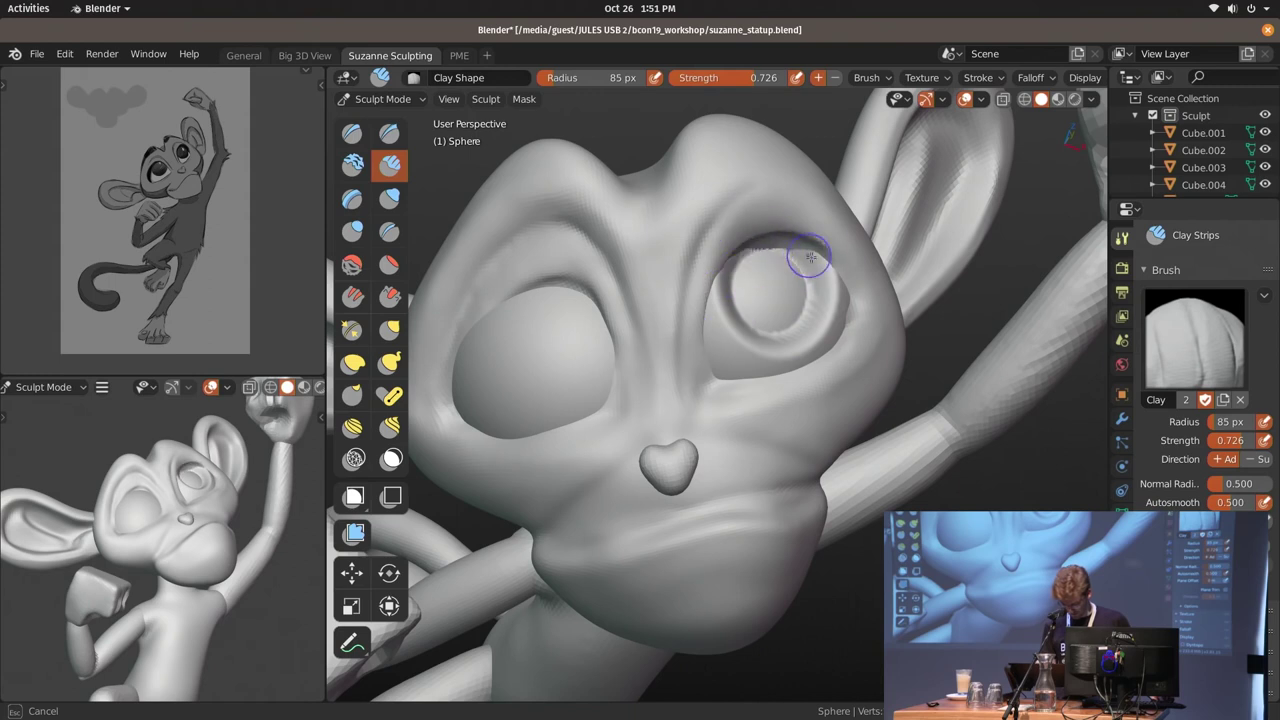
# Switch to Snake Hook and enlarge its radius from 132 px to 198 px
pyautogui.press('k')
pyautogui.moveTo(769, 240)
pyautogui.mouseDown(button='middle')
pyautogui.moveTo(700, 300)
pyautogui.moveTo(910, 226)
pyautogui.moveTo(800, 300)
pyautogui.mouseUp(button='middle')
pyautogui.scroll(2, 680, 320)
pyautogui.press('f')
pyautogui.click(660, 333)
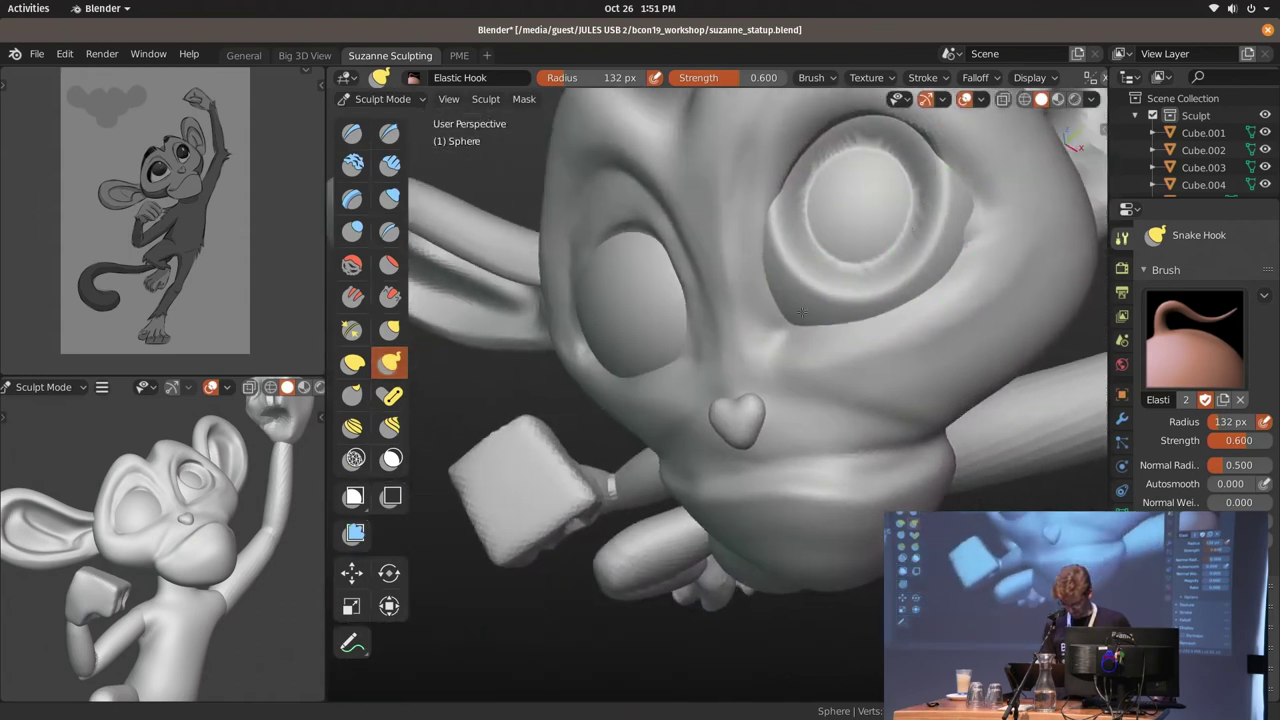
pyautogui.scroll(3, 800, 300)
pyautogui.press('f')
pyautogui.click(871, 310)
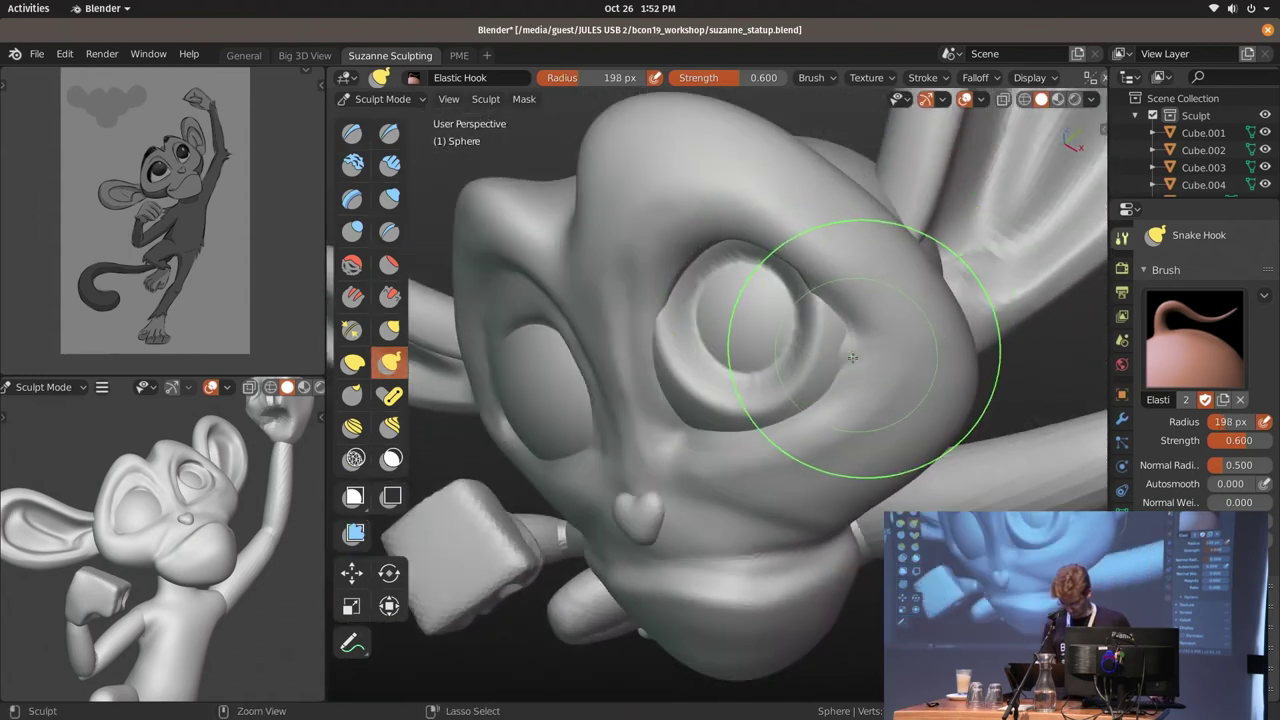
pyautogui.moveTo(860, 320); pyautogui.dragTo(820, 377, button='middle')
# Return to Clay Strips at 80 px with a frontal view of both eyes
pyautogui.press('c')
pyautogui.press('f')
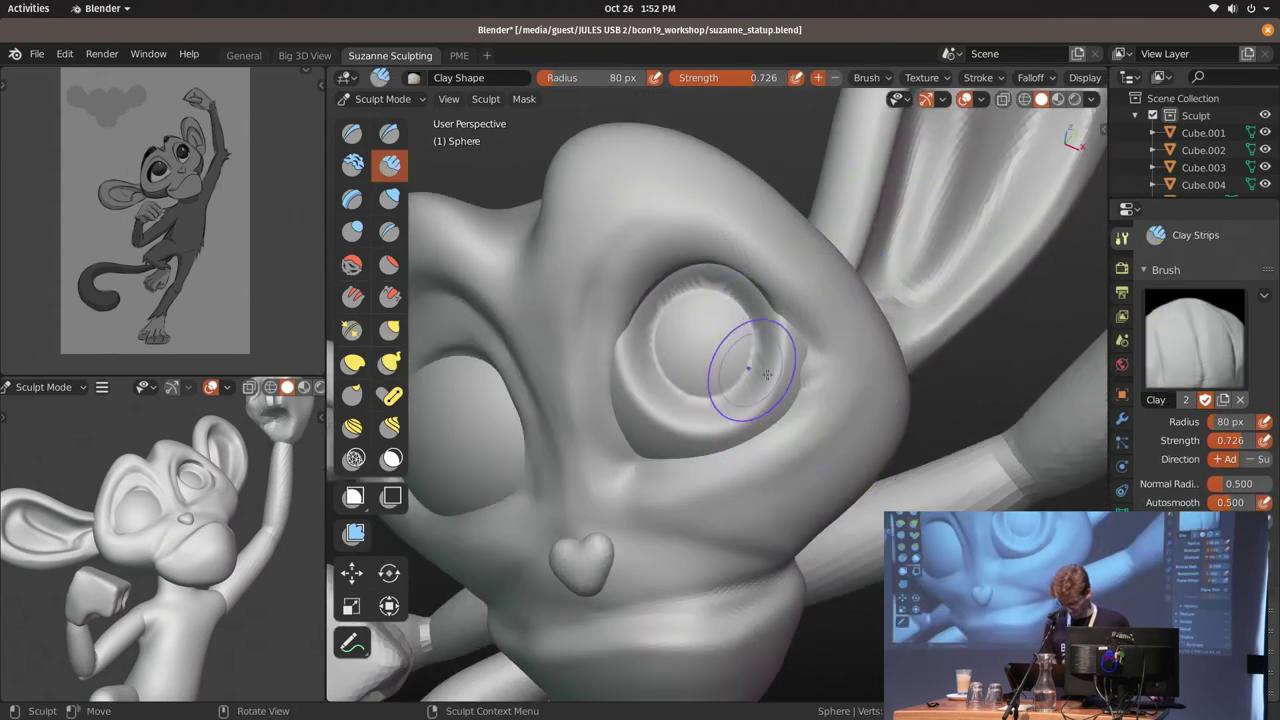
pyautogui.click(780, 338)
pyautogui.moveTo(780, 338); pyautogui.dragTo(756, 324, button='middle')
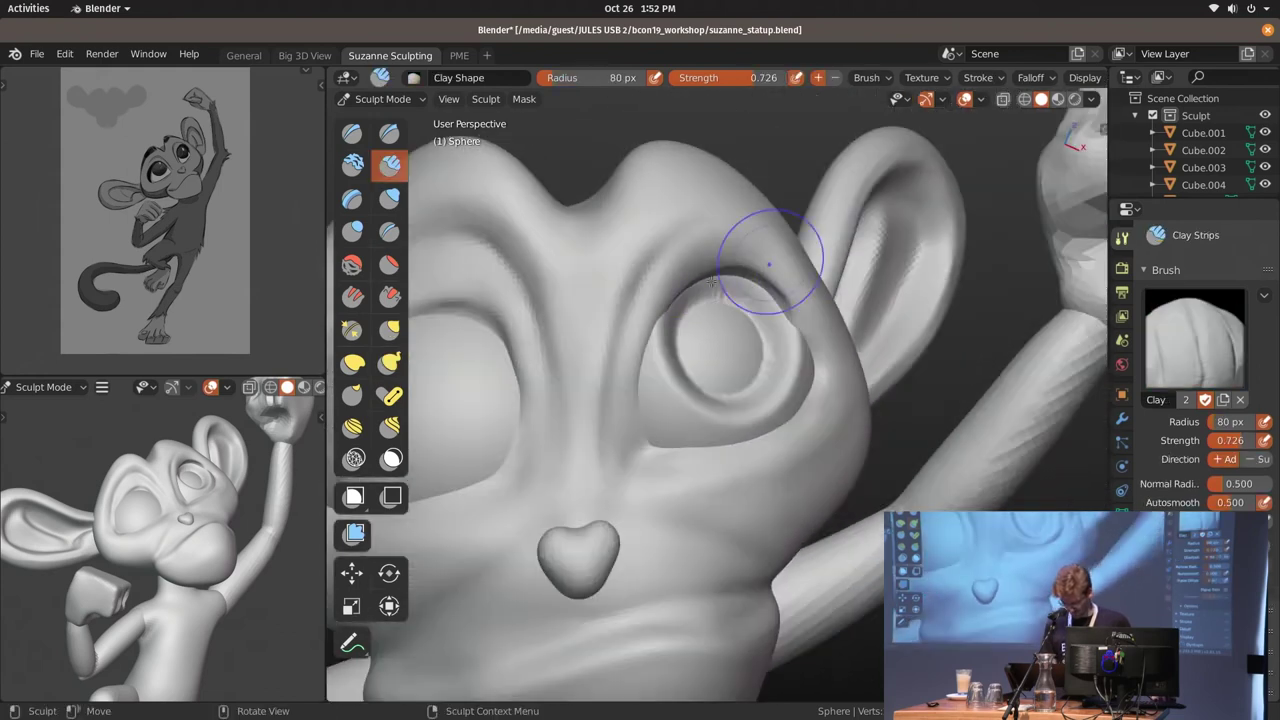
pyautogui.scroll(-2, 730, 310)
# Switch sculpting to the left eyeball, Sphere.001
pyautogui.hotkey('ctrl', 'Tab')
pyautogui.moveTo(802, 367)
pyautogui.mouseDown(button='middle')
pyautogui.moveTo(911, 353)
pyautogui.moveTo(807, 355)
pyautogui.moveTo(806, 320)
pyautogui.mouseUp(button='middle')
pyautogui.hotkey('ctrl', 'Tab')
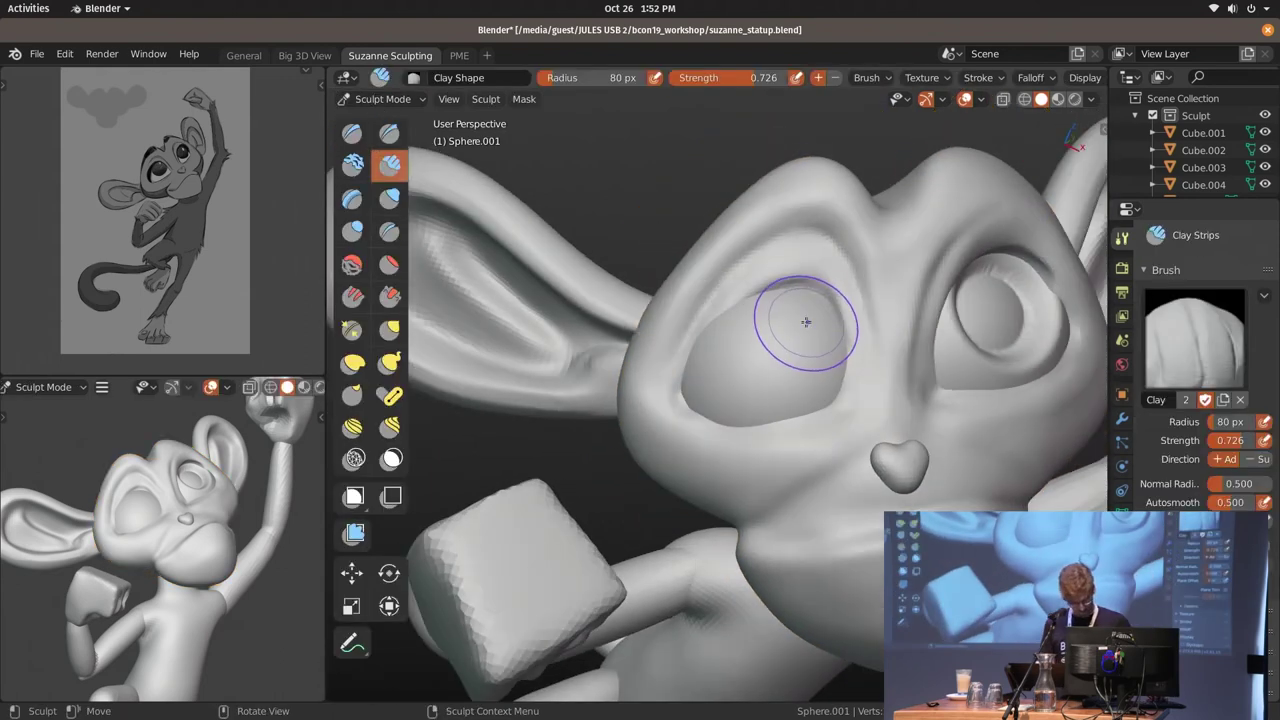
# Paint a mask over the left eyeball with a 110 px Mask brush
pyautogui.press('m')
pyautogui.press('f')
pyautogui.click(807, 332)
pyautogui.moveTo(800, 329)
pyautogui.mouseDown()
pyautogui.moveTo(786, 334)
pyautogui.moveTo(800, 343)
pyautogui.moveTo(786, 327)
pyautogui.mouseUp()
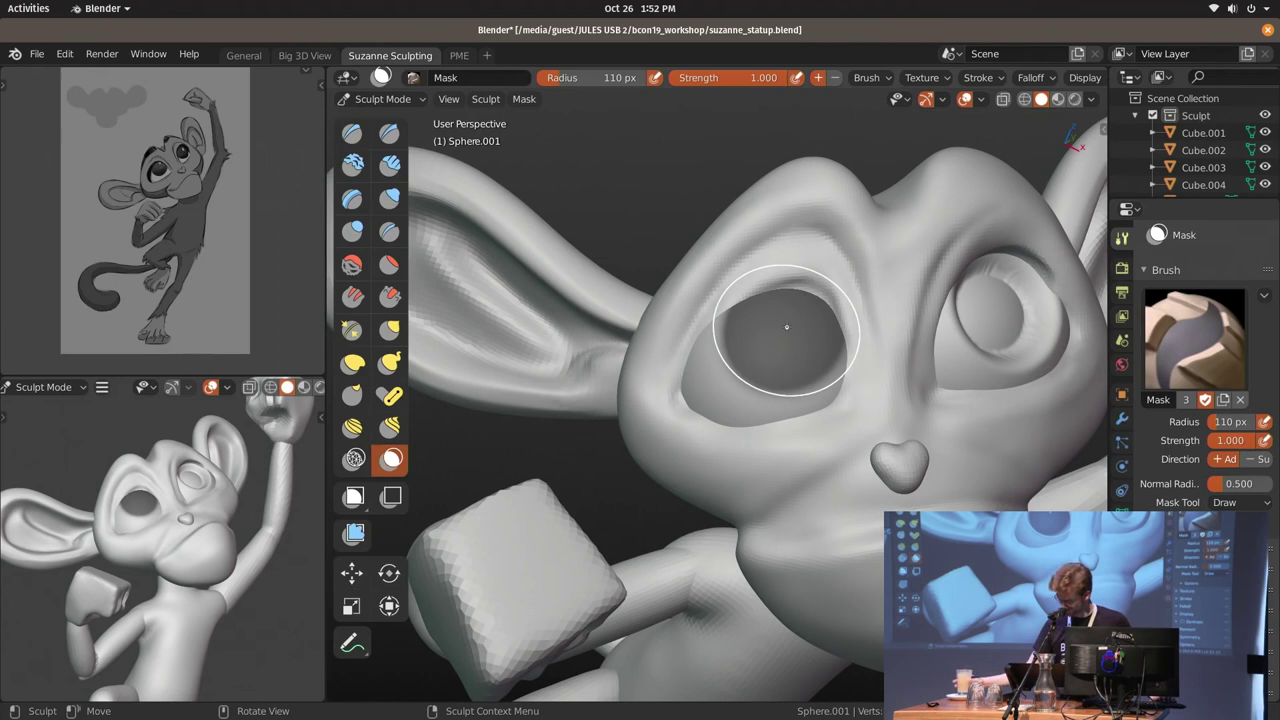
pyautogui.moveTo(790, 314)
pyautogui.mouseDown(button='middle')
pyautogui.moveTo(770, 305)
pyautogui.moveTo(786, 300)
pyautogui.mouseUp(button='middle')
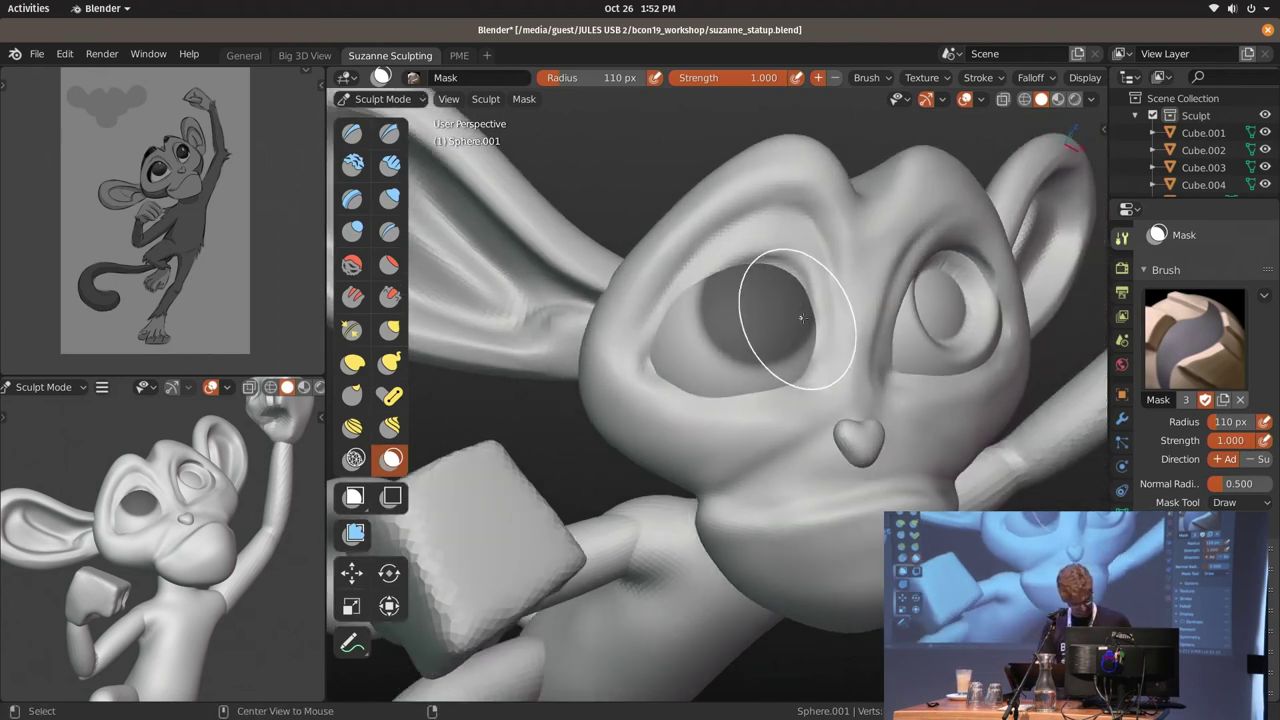
# Clear the left eyeball's mask, repaint it, and adjust the brush size
pyautogui.hotkey('alt', 'm')
pyautogui.press('f')
pyautogui.click(743, 316)
pyautogui.moveTo(743, 316); pyautogui.dragTo(757, 277)
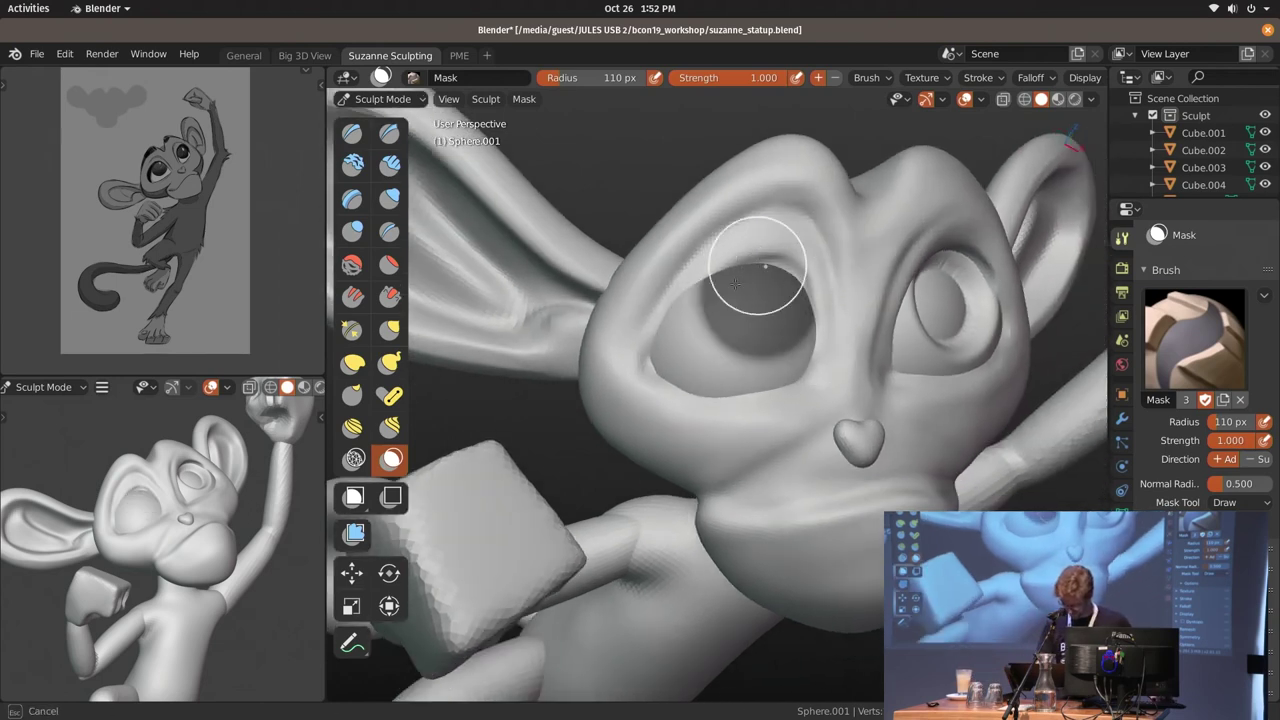
pyautogui.moveTo(795, 283); pyautogui.dragTo(788, 286, button='middle')
pyautogui.press('f')
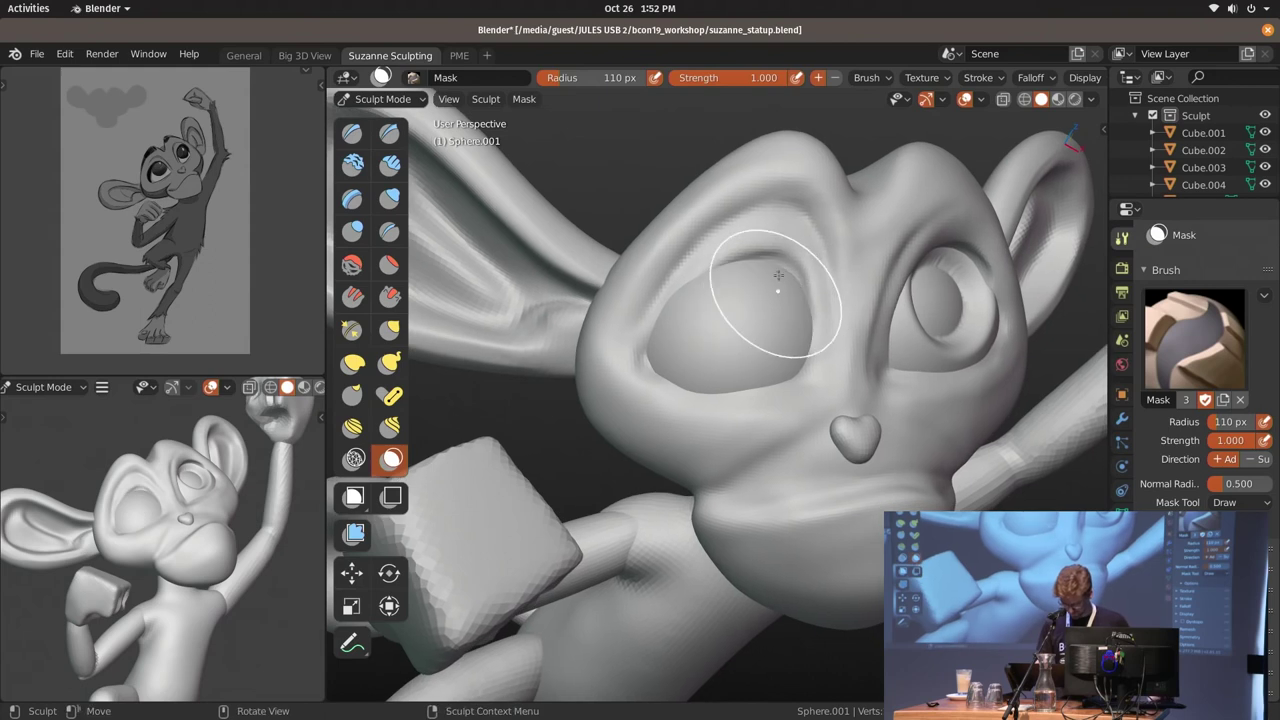
pyautogui.click(786, 294)
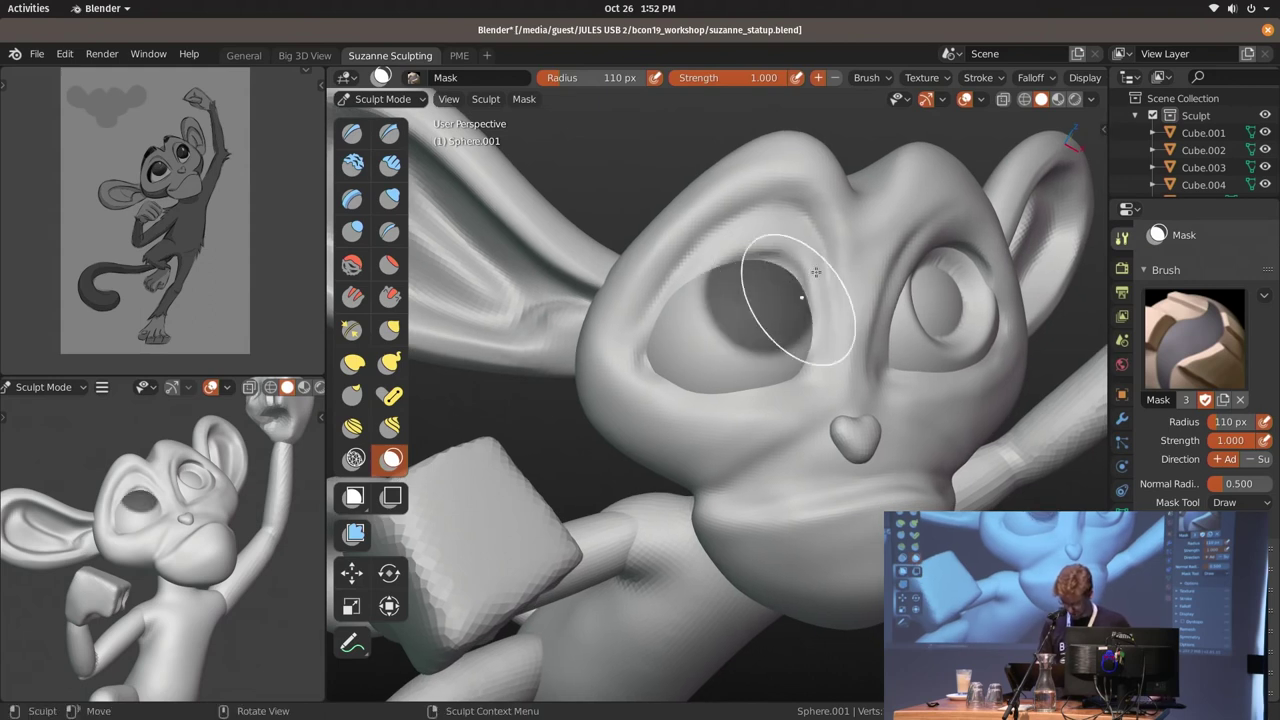
# Clear the mask again and repaint the iris area on the left eyeball
pyautogui.moveTo(788, 327); pyautogui.dragTo(750, 263, button='middle')
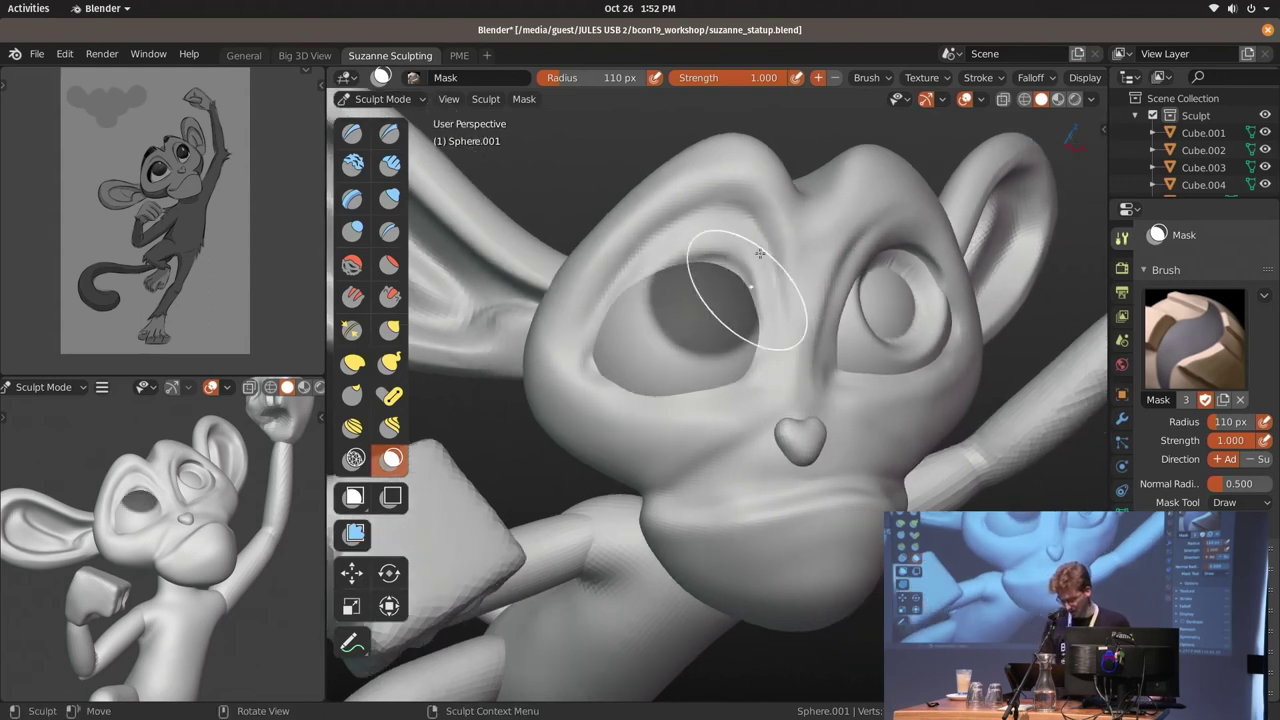
pyautogui.press('f')
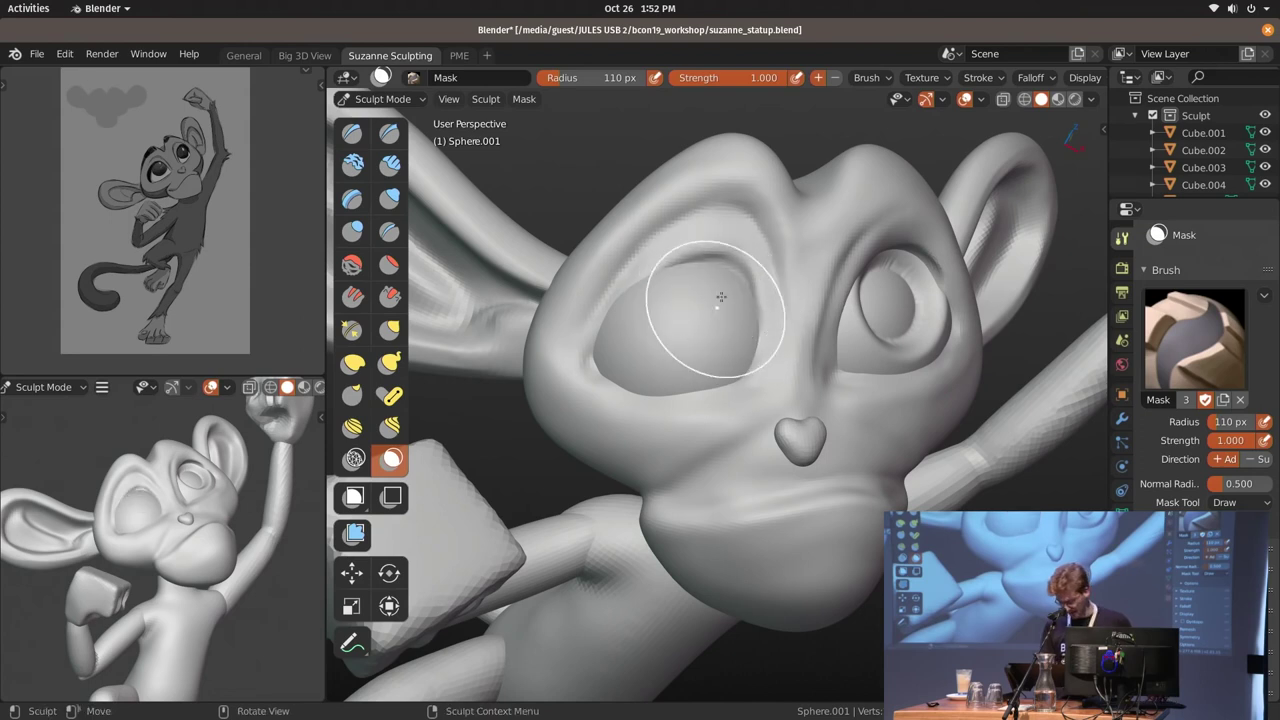
pyautogui.hotkey('alt', 'm')
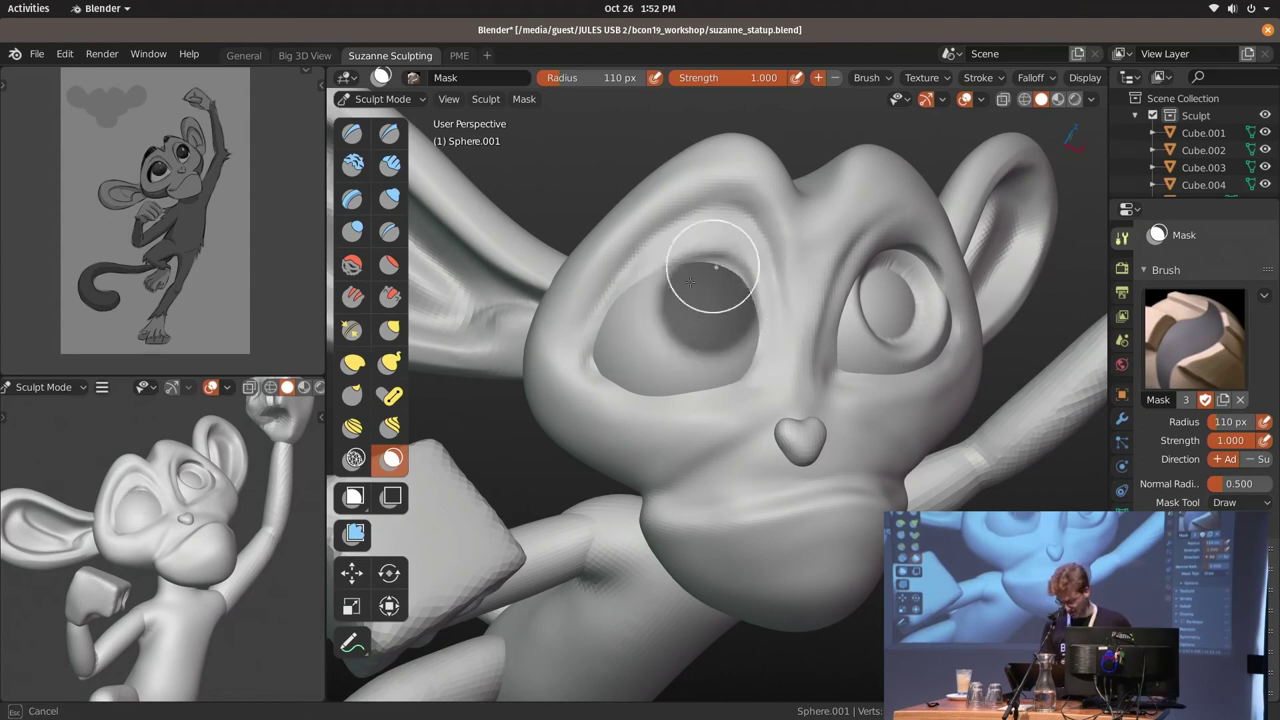
pyautogui.click(697, 289)
pyautogui.click(712, 281)
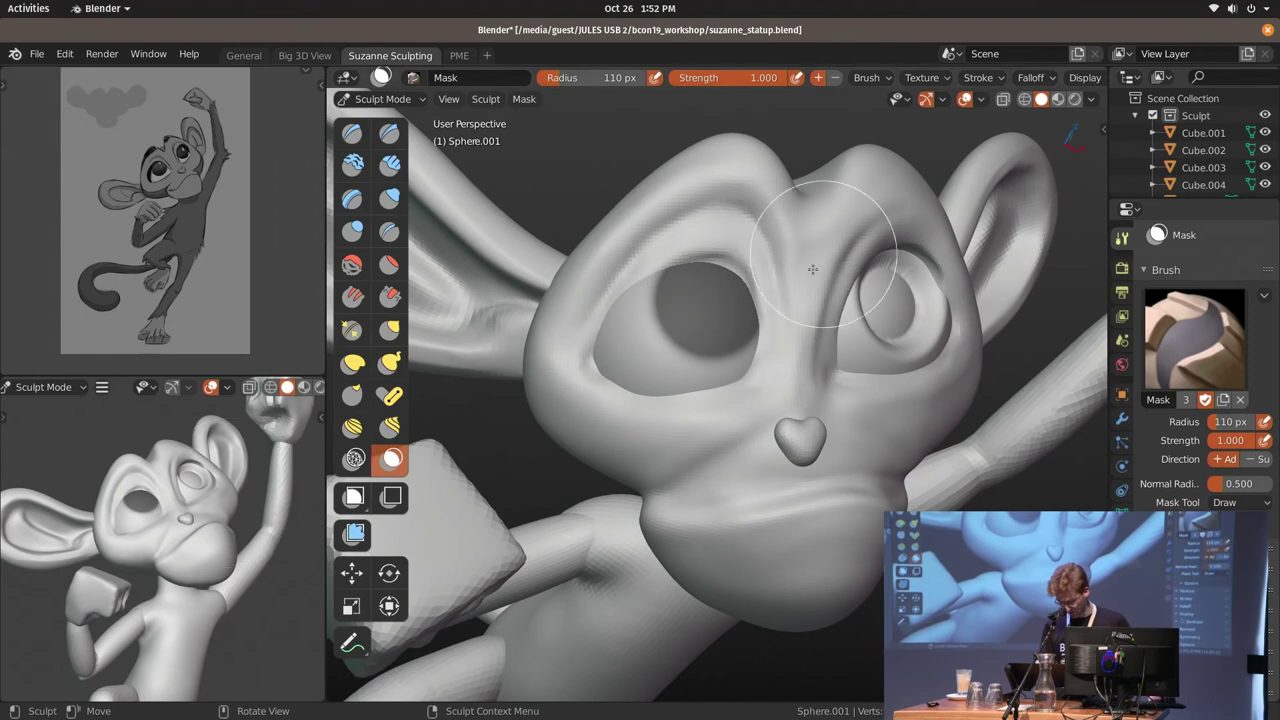
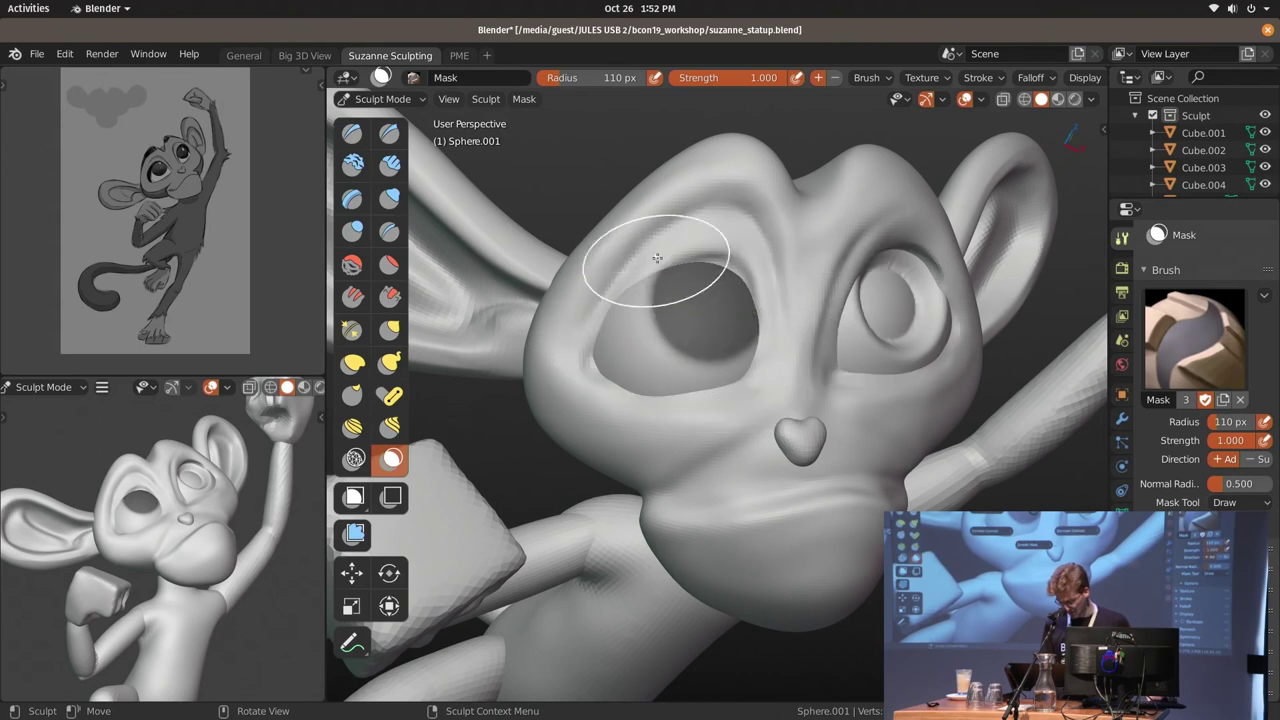
# Mask the monkey's left eye socket, then invert the mask so only the eyeball stays editable
pyautogui.press('a')
pyautogui.press('a')
pyautogui.press('a')
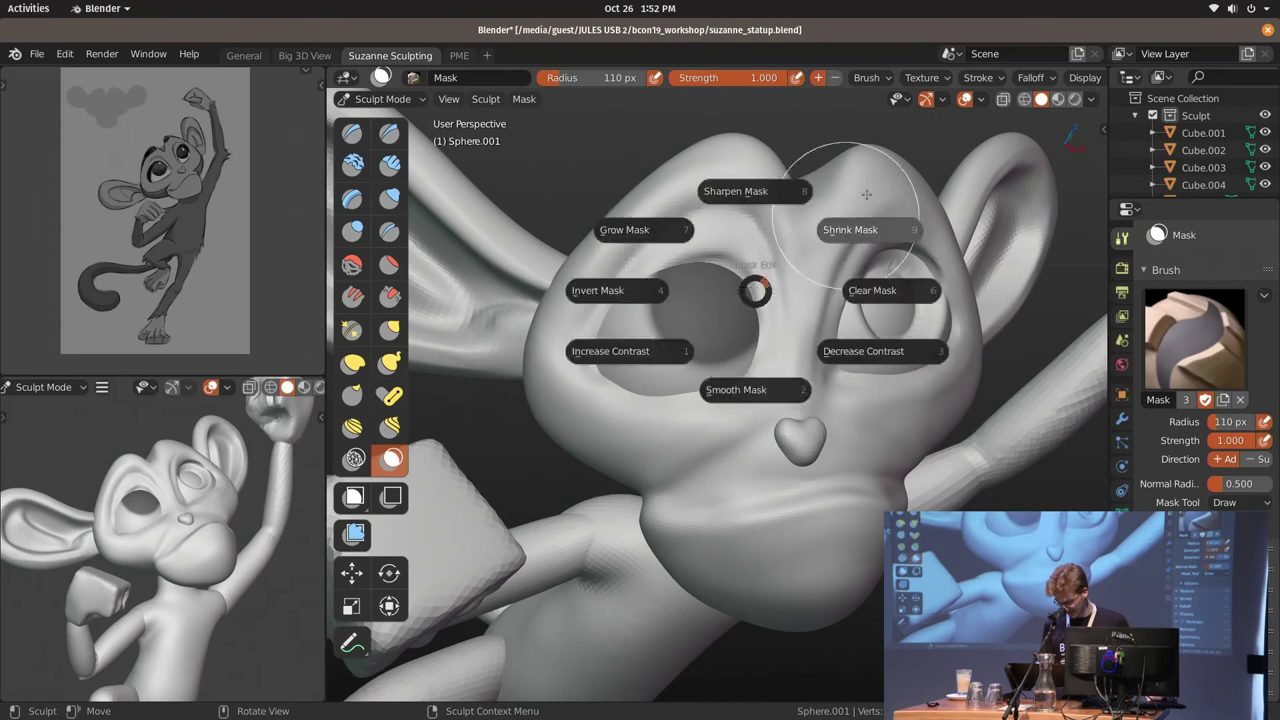
pyautogui.press('a')
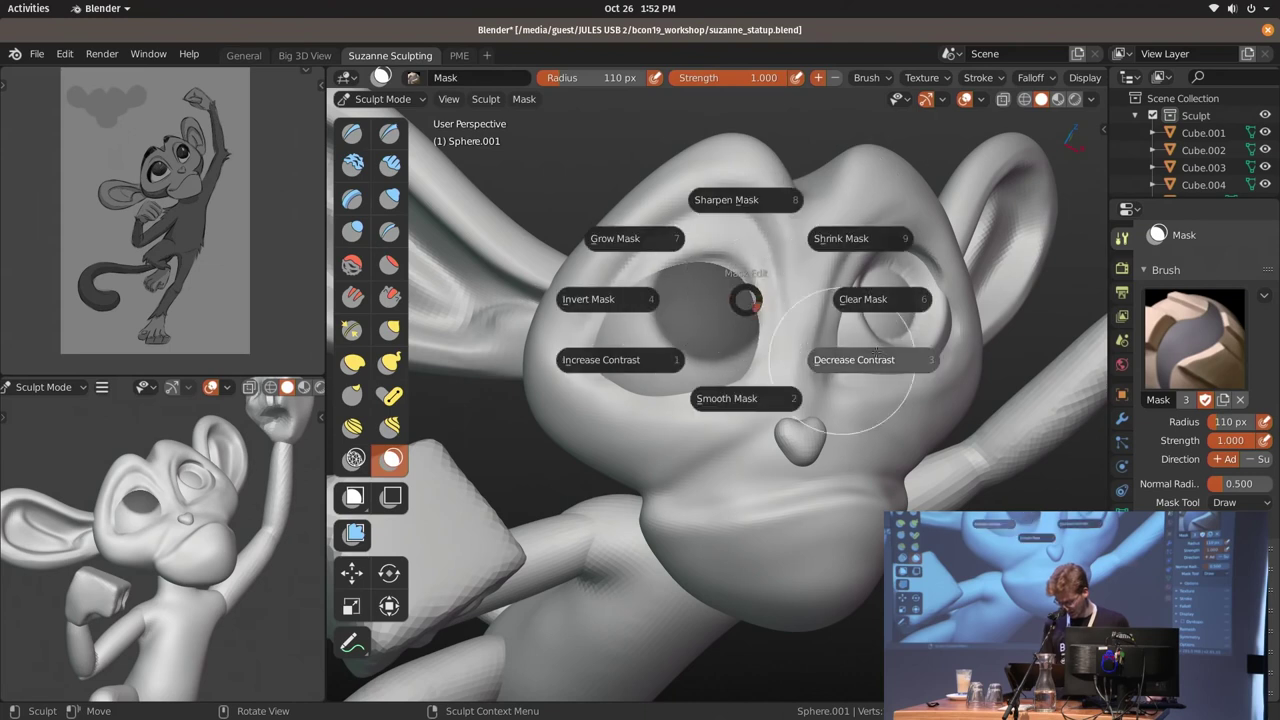
pyautogui.click(750, 358)
pyautogui.press('a')
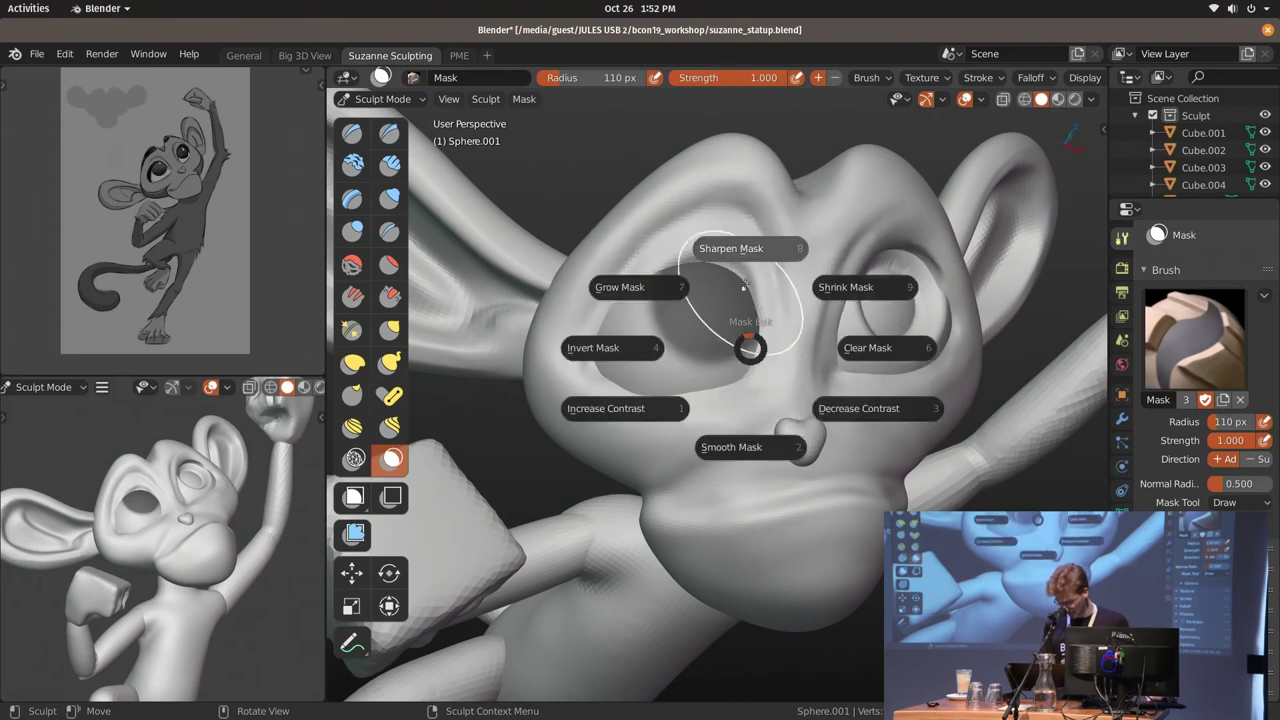
pyautogui.moveTo(758, 250); pyautogui.dragTo(765, 285, button='middle')
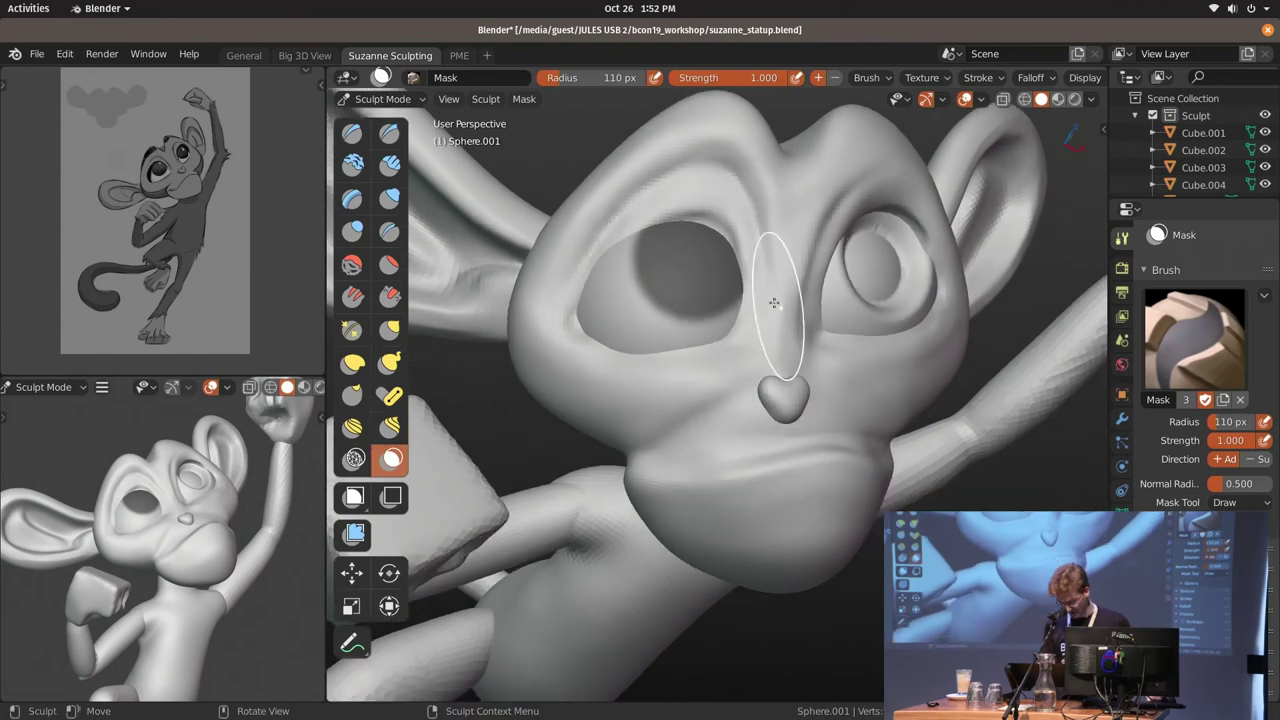
pyautogui.hotkey('alt', 'm')
pyautogui.moveTo(752, 292); pyautogui.dragTo(712, 262)
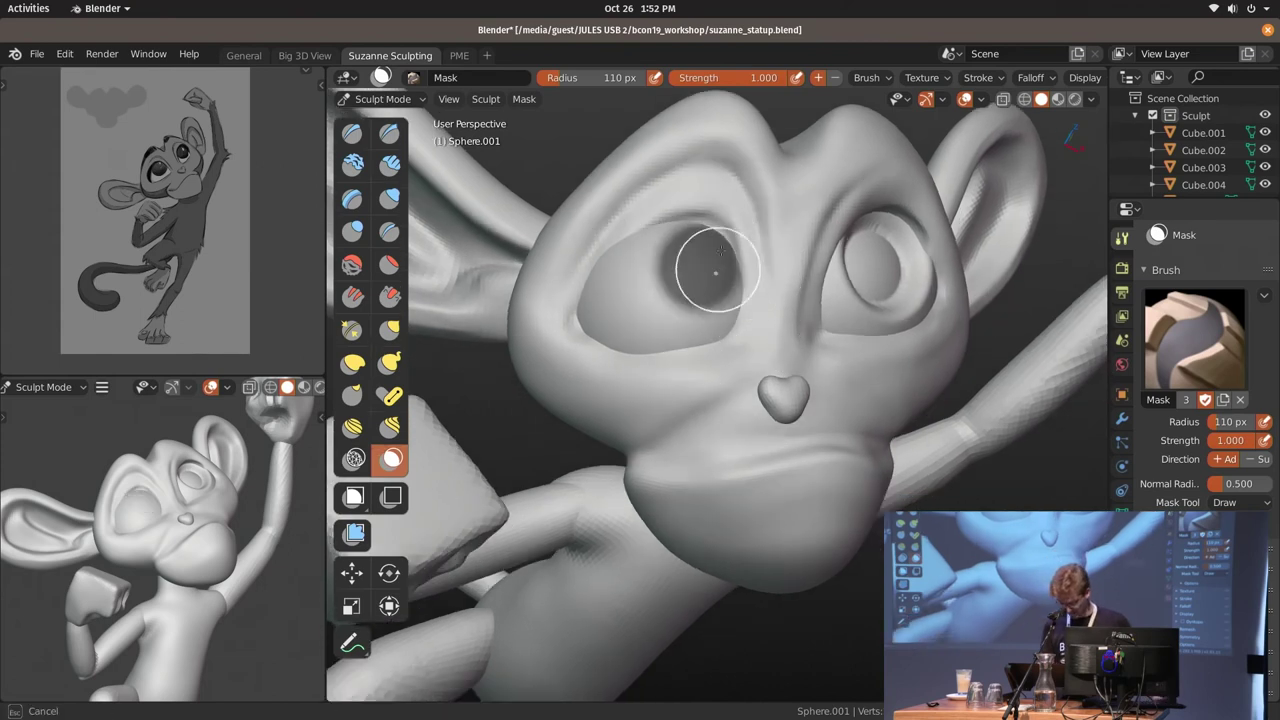
pyautogui.press('f')
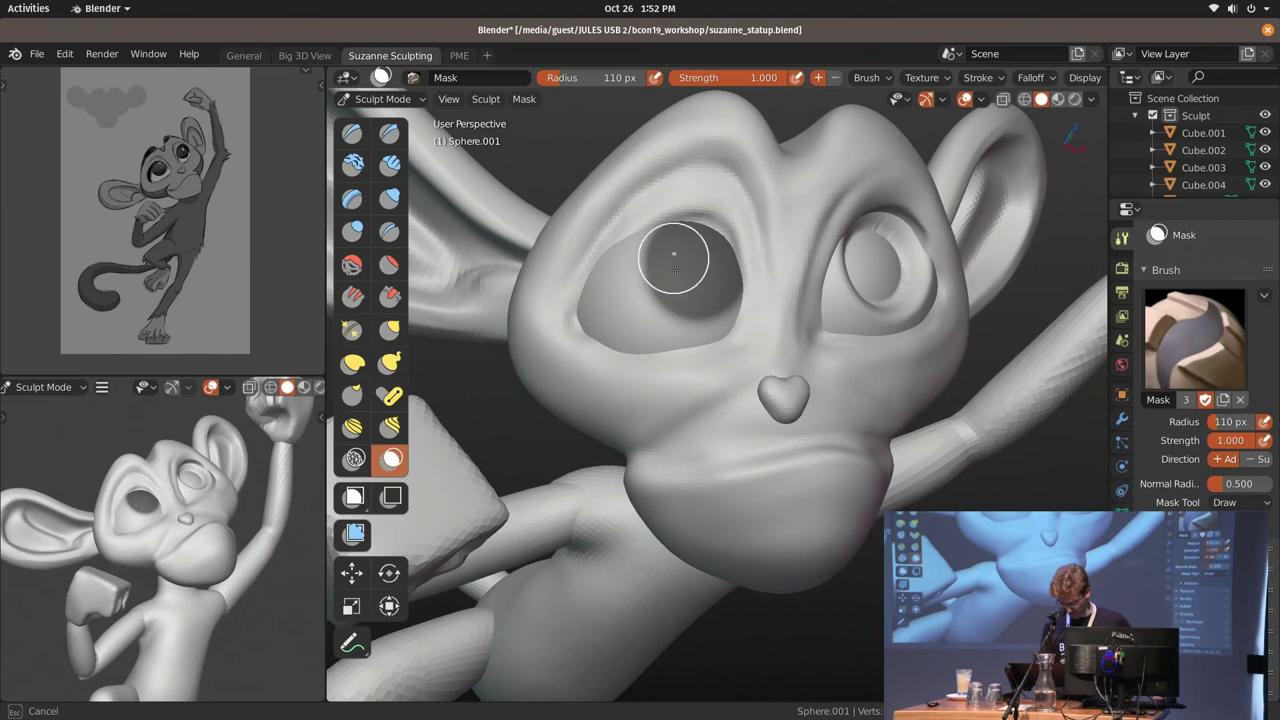
pyautogui.press('Escape')
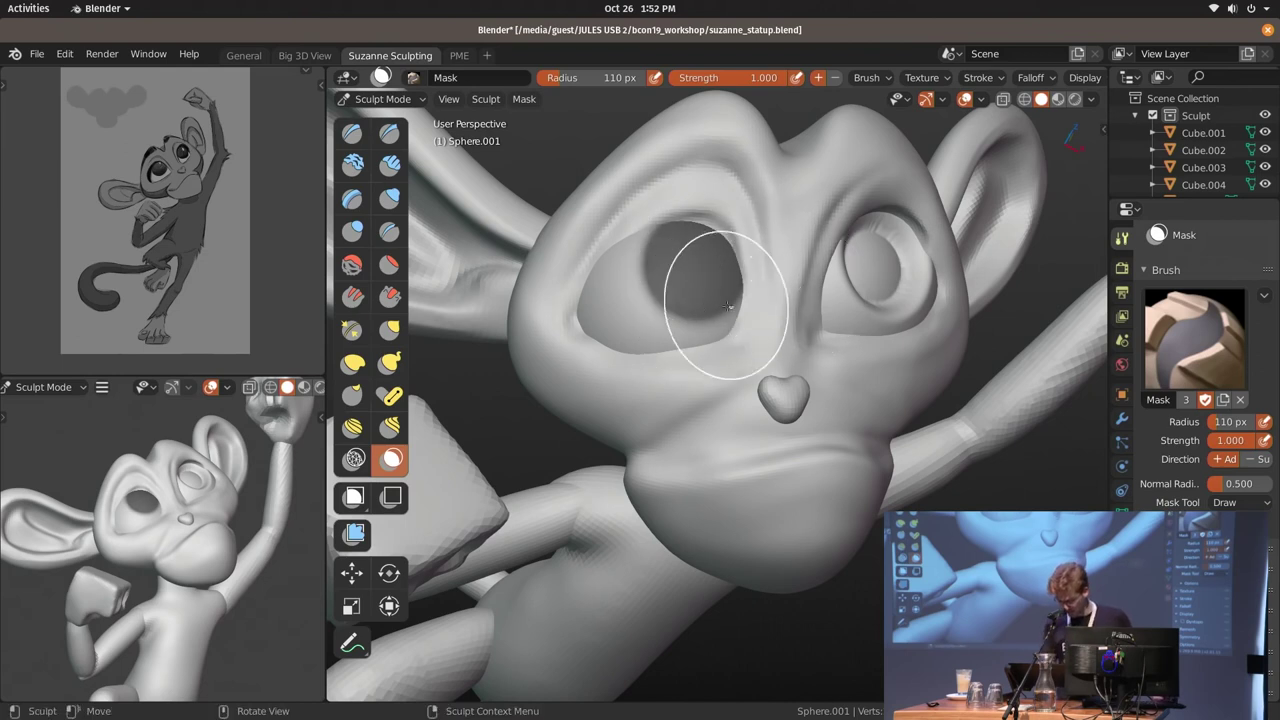
pyautogui.hotkey('alt', 'a')
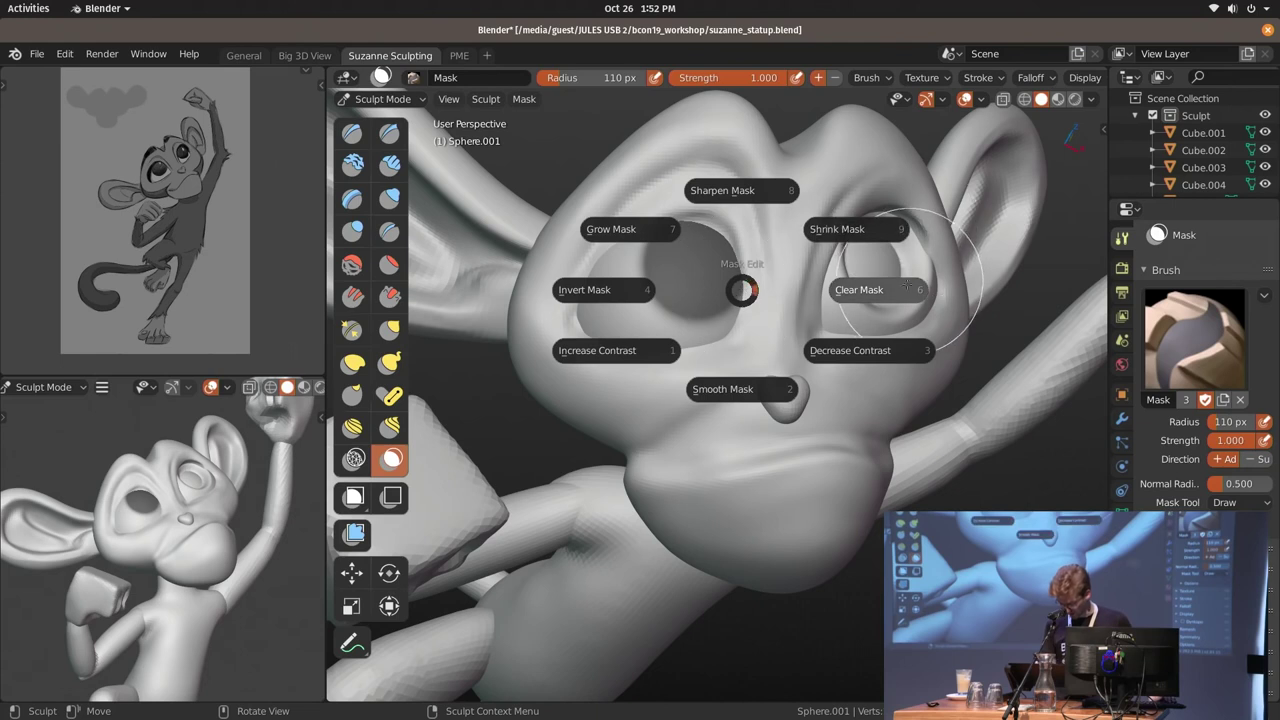
pyautogui.click(629, 292)
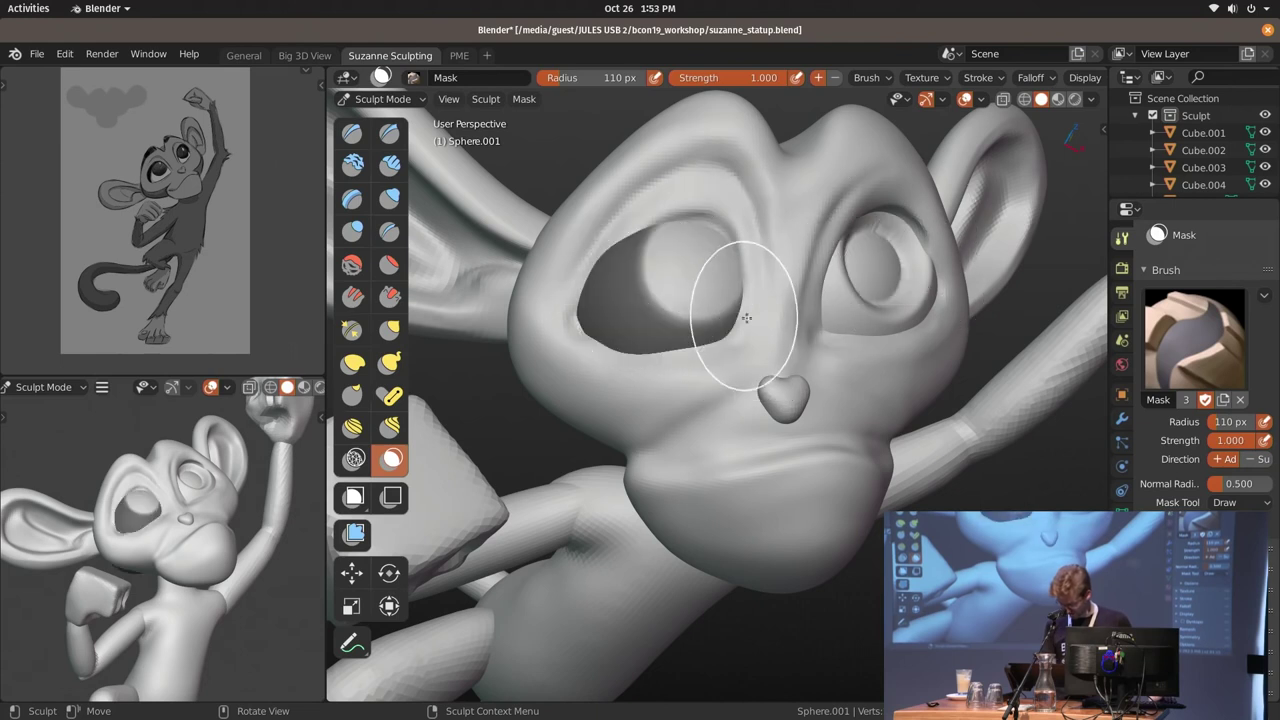
# Inflate the unmasked eyeball outward with the Mesh Filter Inflate on the whole mesh
pyautogui.moveTo(724, 305)
pyautogui.mouseDown(button='middle')
pyautogui.moveTo(829, 257)
pyautogui.moveTo(751, 329)
pyautogui.mouseUp(button='middle')
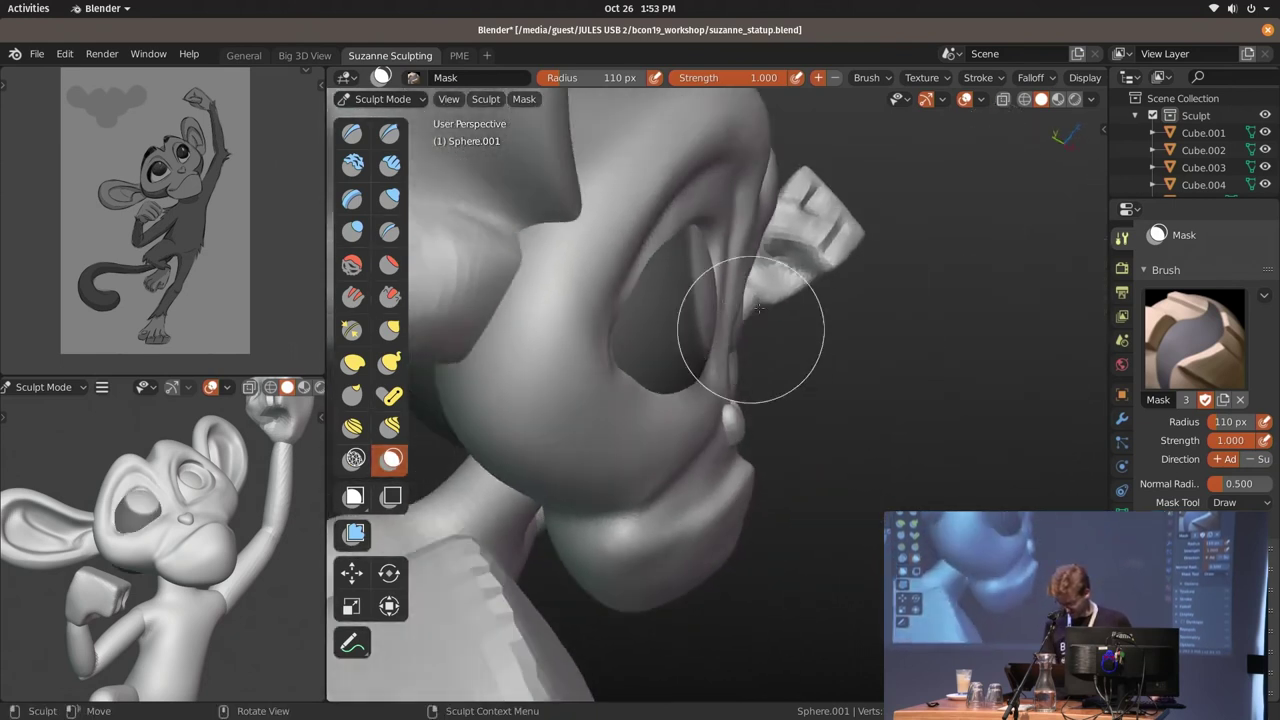
pyautogui.click(354, 533)
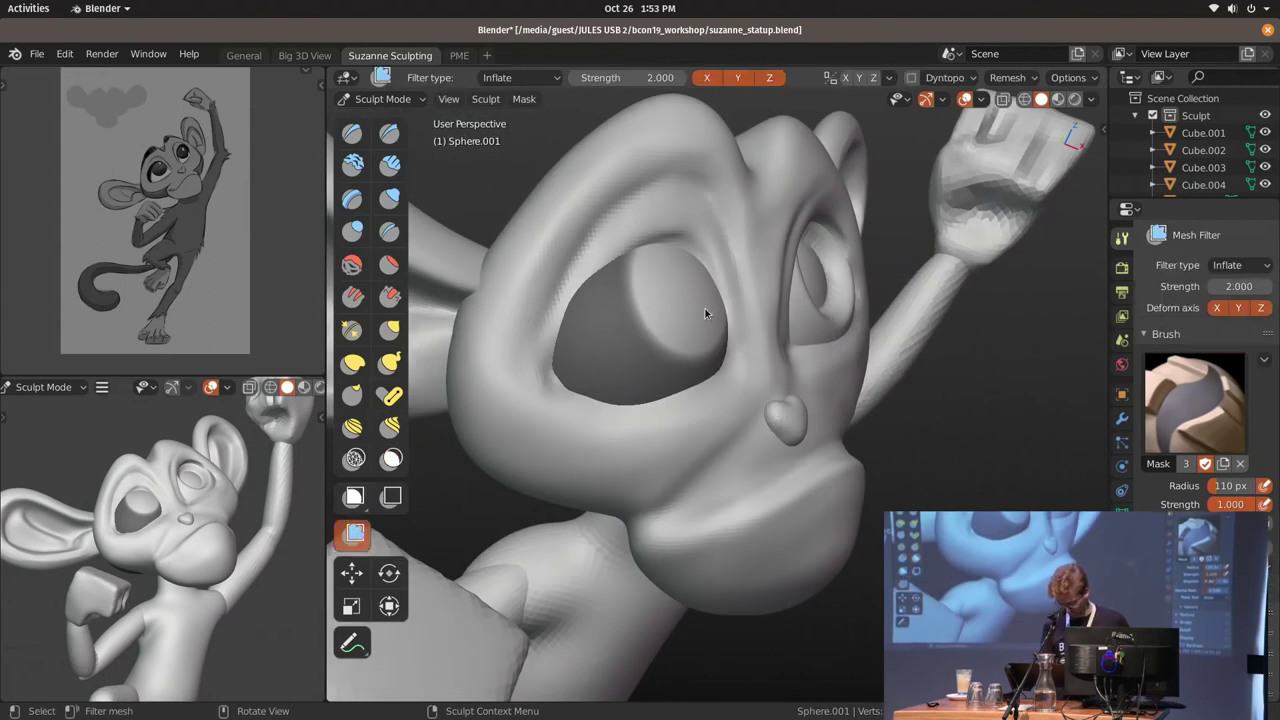
pyautogui.moveTo(705, 313); pyautogui.dragTo(695, 318)
pyautogui.moveTo(792, 281); pyautogui.dragTo(996, 276)
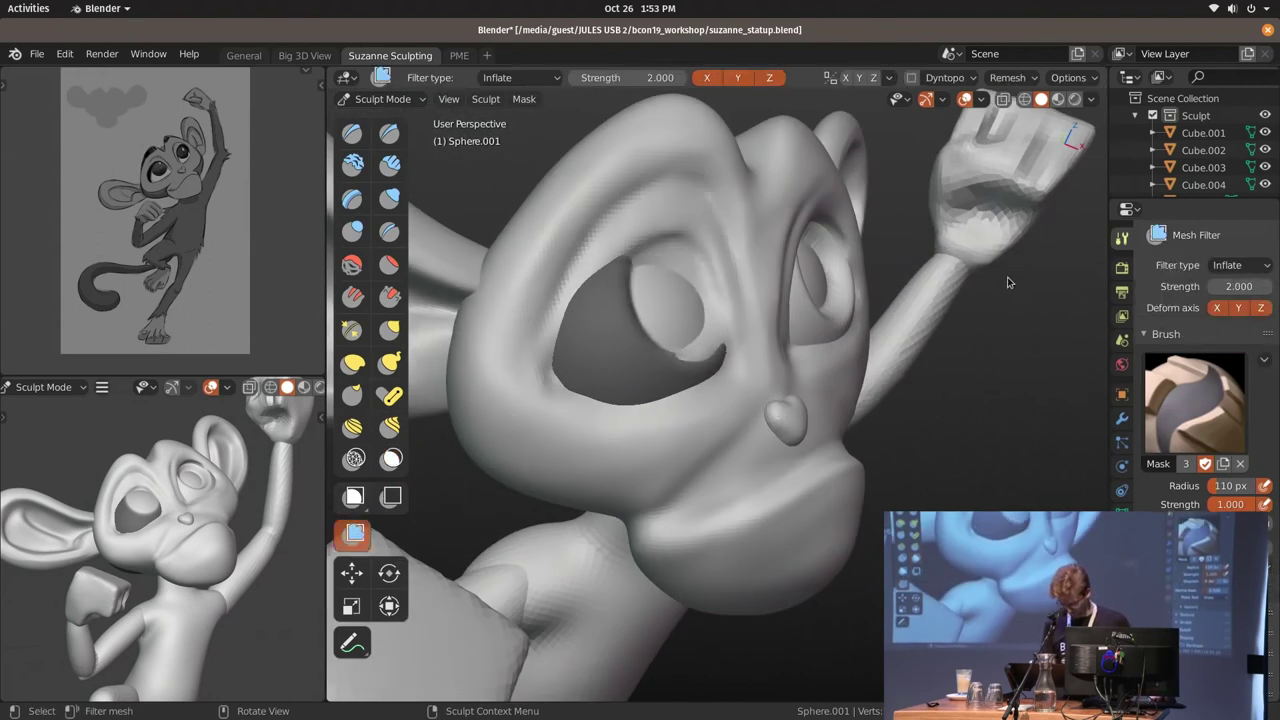
pyautogui.scroll(2, 970, 271)
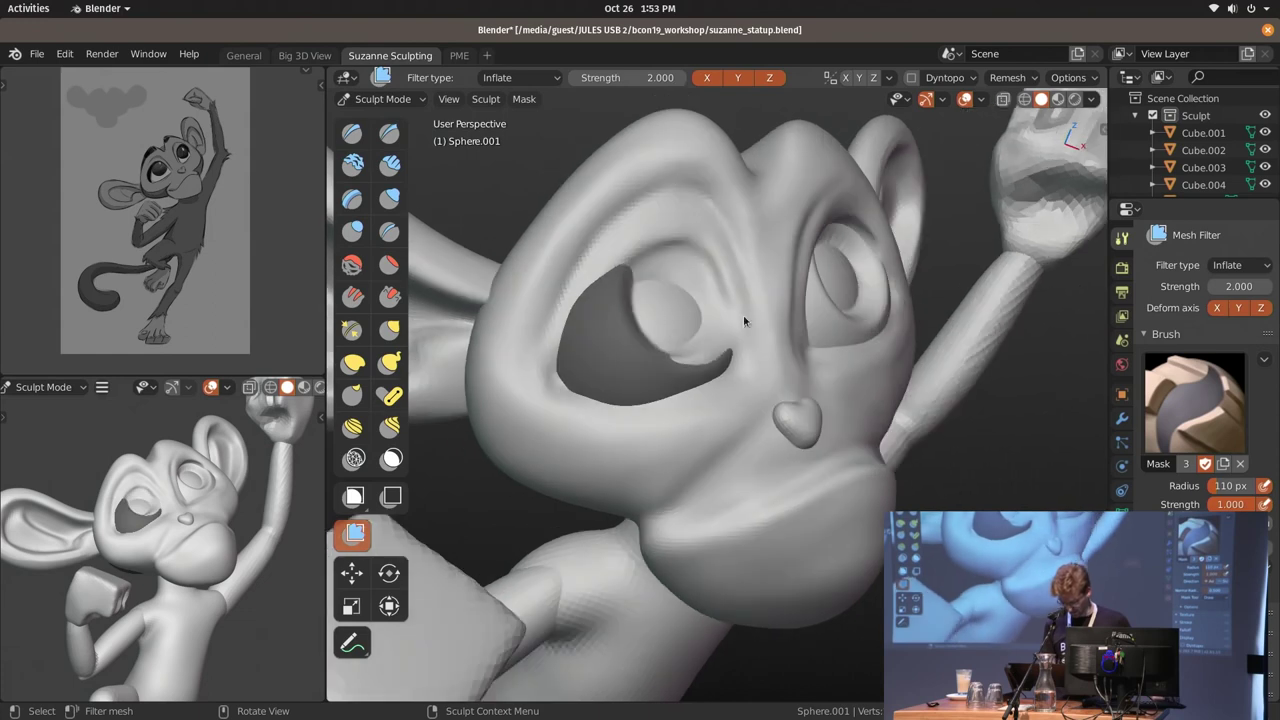
# Return to sculpting the head Sphere with Clay Strips and clear the remaining mask
pyautogui.press('Tab')
pyautogui.click(729, 307)
pyautogui.hotkey('ctrl', 'Tab')
pyautogui.moveTo(708, 306)
pyautogui.mouseDown(button='middle')
pyautogui.moveTo(795, 308)
pyautogui.moveTo(526, 312)
pyautogui.mouseUp(button='middle')
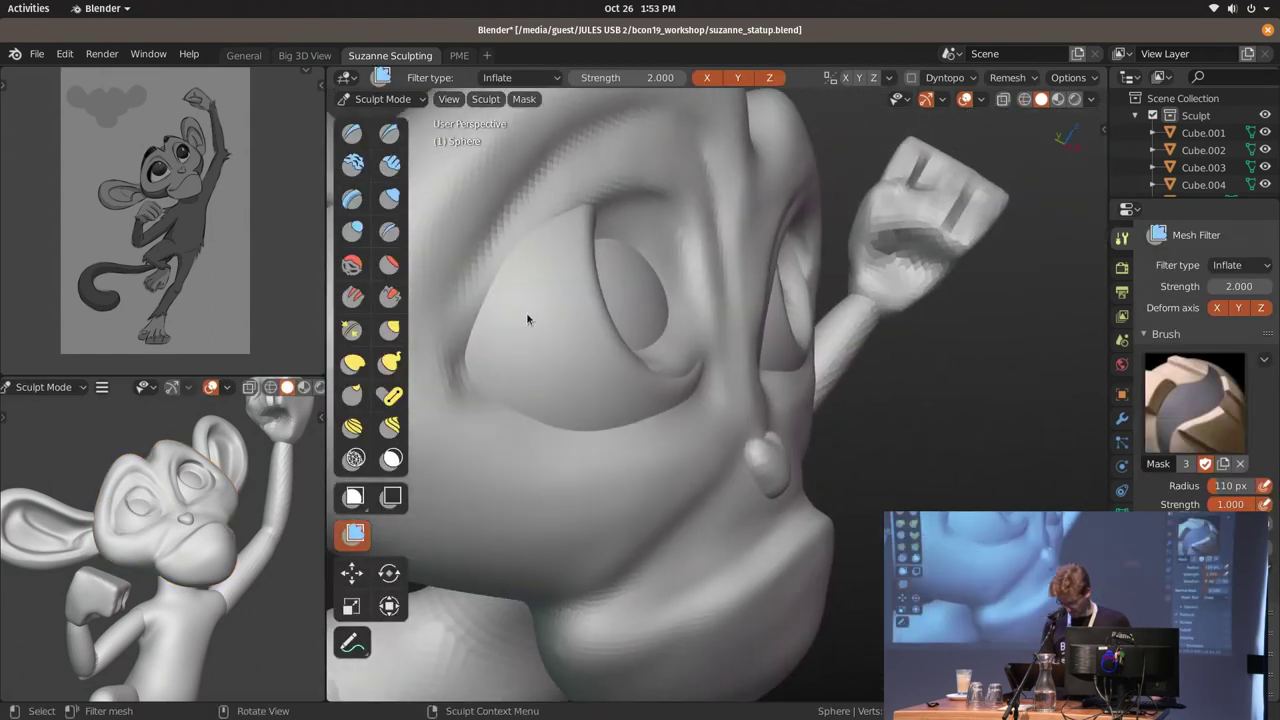
pyautogui.click(389, 165)
pyautogui.hotkey('alt', 'm')
pyautogui.moveTo(738, 338); pyautogui.dragTo(701, 367, button='middle')
# With a 95 px Clay Strips brush, build the socket, upper eyelid crease and lower socket edge
pyautogui.press('f')
pyautogui.moveTo(714, 333); pyautogui.dragTo(702, 348)
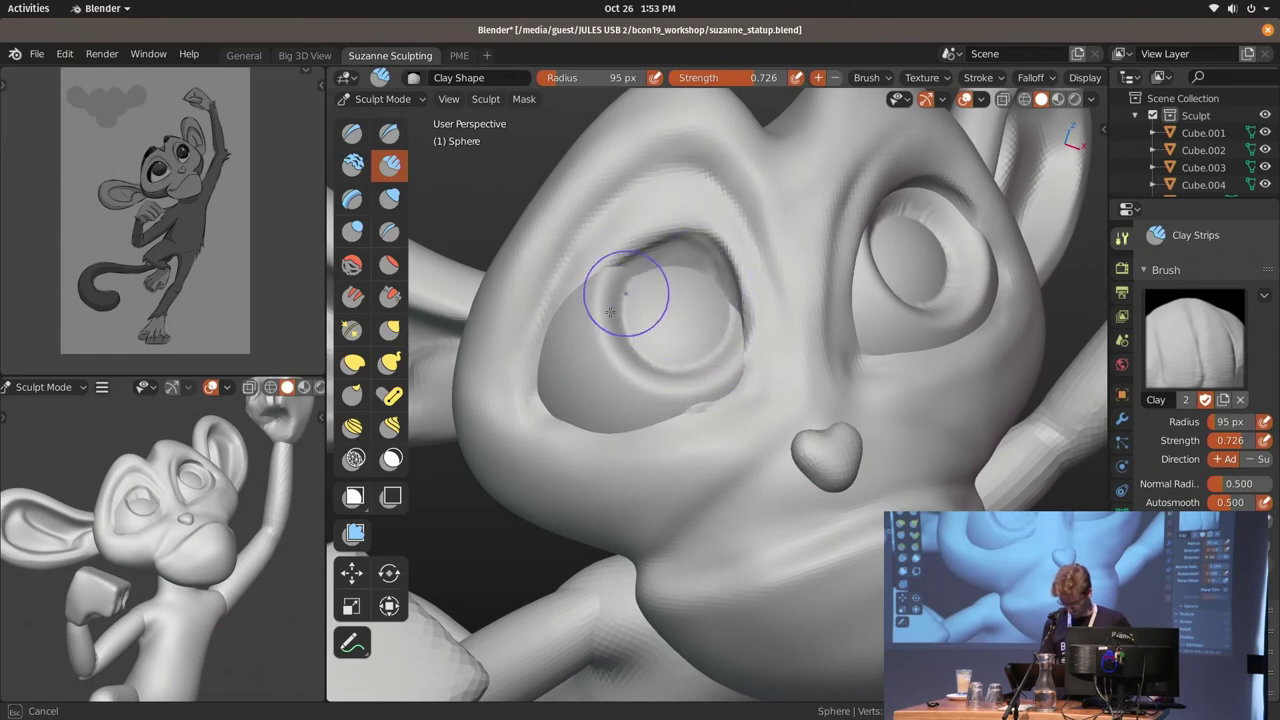
pyautogui.moveTo(701, 272); pyautogui.dragTo(595, 315)
pyautogui.moveTo(595, 315); pyautogui.dragTo(710, 266, button='middle')
pyautogui.moveTo(614, 348)
pyautogui.mouseDown()
pyautogui.moveTo(702, 284)
pyautogui.moveTo(709, 366)
pyautogui.mouseUp()
pyautogui.moveTo(709, 366); pyautogui.dragTo(769, 339, button='middle')
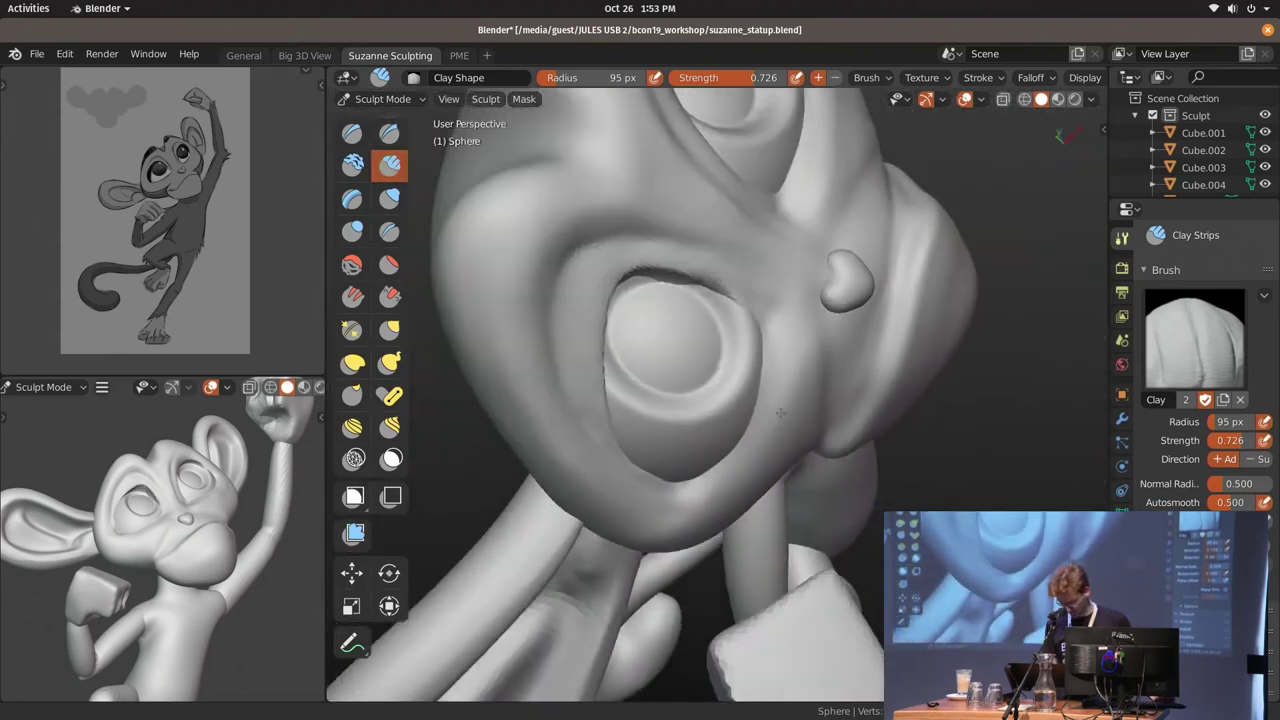
pyautogui.moveTo(769, 339); pyautogui.dragTo(726, 514)
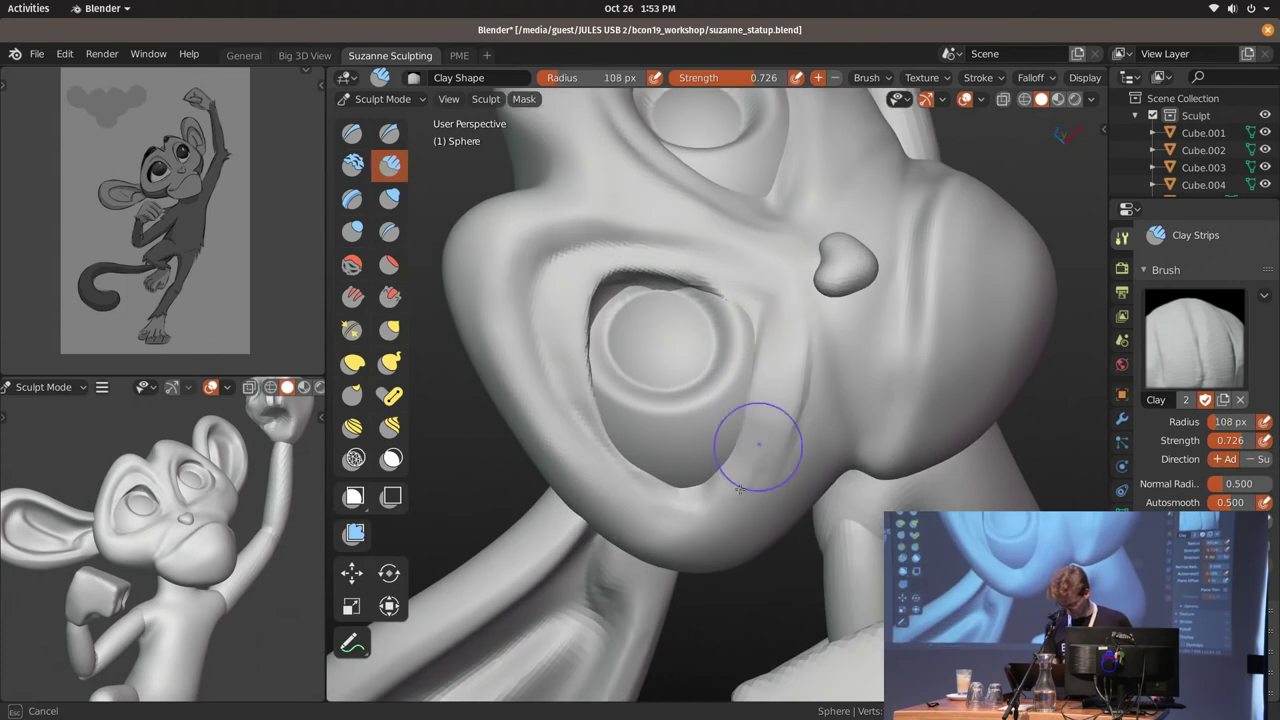
pyautogui.moveTo(731, 502); pyautogui.dragTo(733, 495)
pyautogui.moveTo(733, 495)
pyautogui.mouseDown(button='middle')
pyautogui.moveTo(766, 371)
pyautogui.moveTo(748, 235)
pyautogui.mouseUp(button='middle')
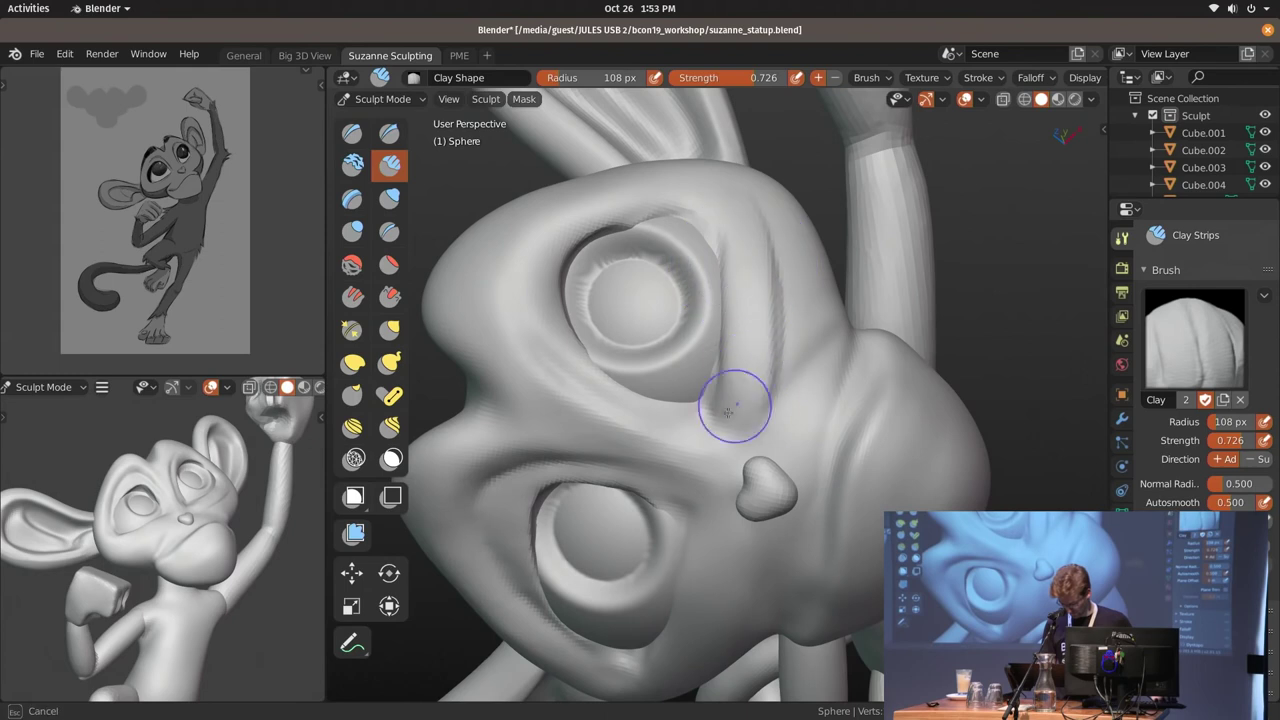
pyautogui.moveTo(740, 358); pyautogui.dragTo(748, 223, button='middle')
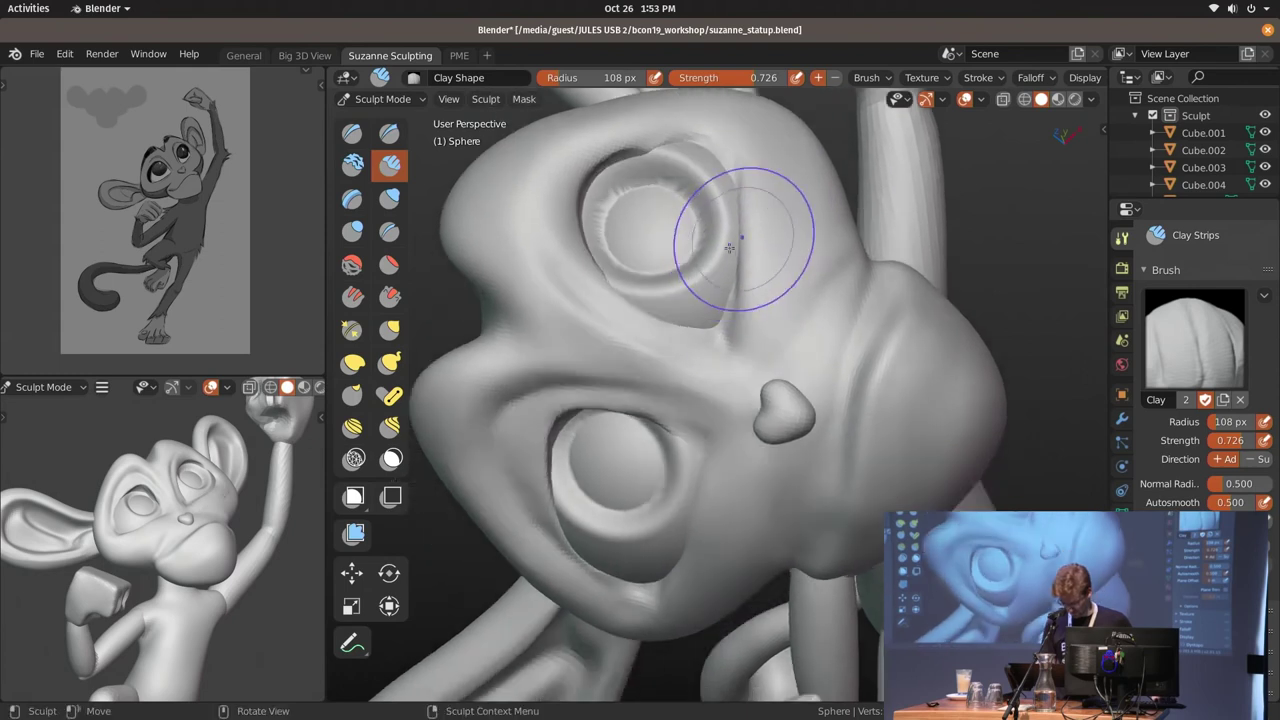
# Pull the cheek surface around the eye with the Snake Hook brush
pyautogui.press('k')
pyautogui.moveTo(757, 330); pyautogui.dragTo(714, 386, button='middle')
pyautogui.hotkey('shift', 'x')
pyautogui.moveTo(751, 271)
pyautogui.mouseDown(button='middle')
pyautogui.moveTo(762, 323)
pyautogui.moveTo(742, 240)
pyautogui.mouseUp(button='middle')
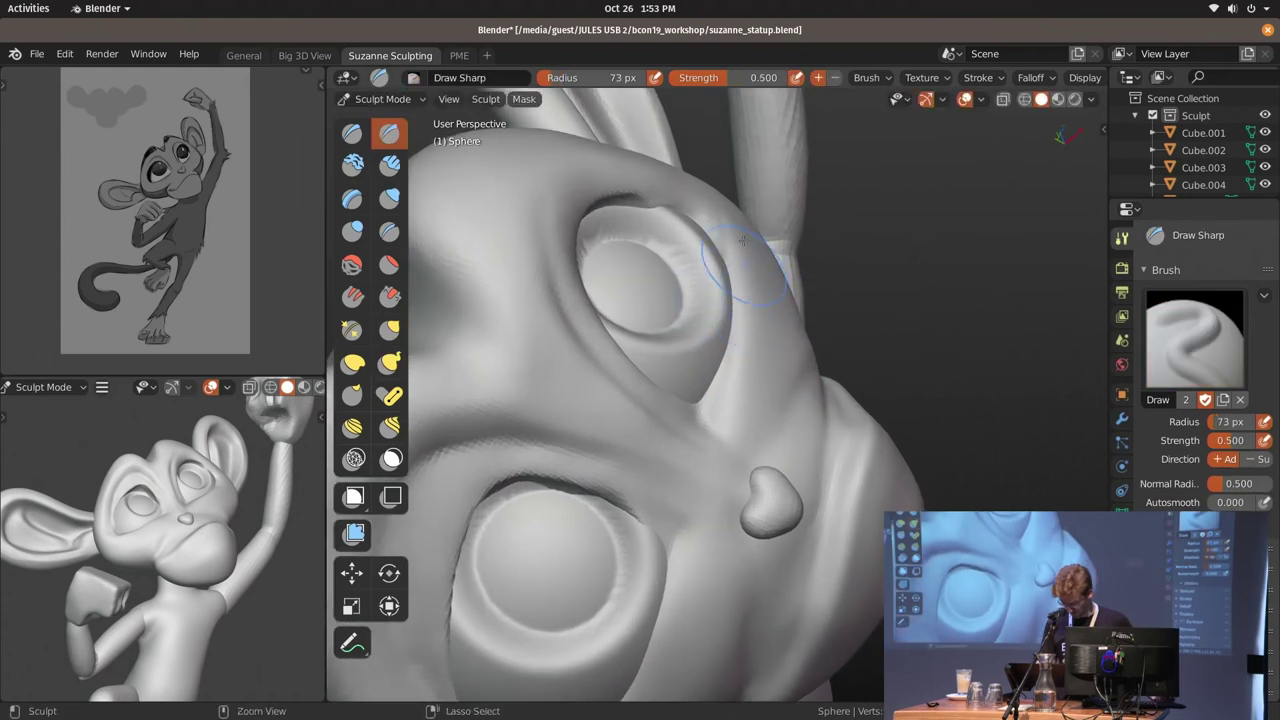
pyautogui.moveTo(740, 318)
pyautogui.mouseDown(button='middle')
pyautogui.moveTo(660, 411)
pyautogui.moveTo(723, 367)
pyautogui.mouseUp(button='middle')
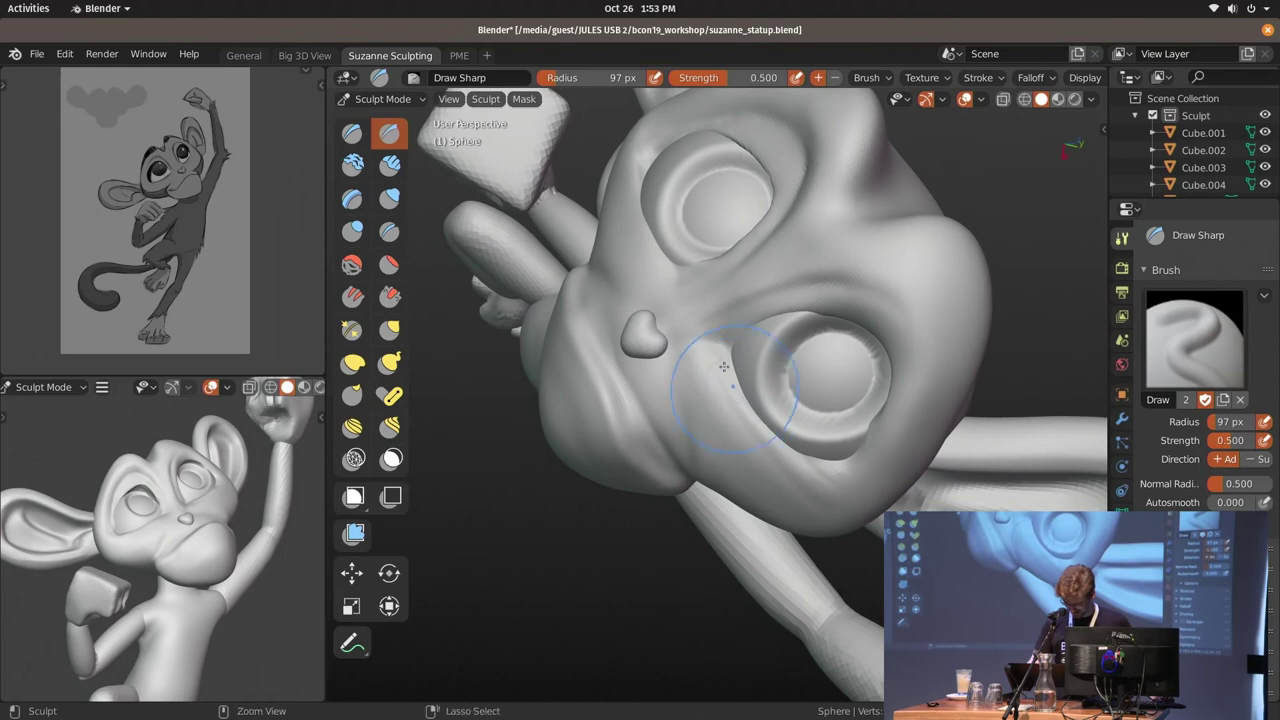
pyautogui.moveTo(738, 425); pyautogui.dragTo(754, 394, button='middle')
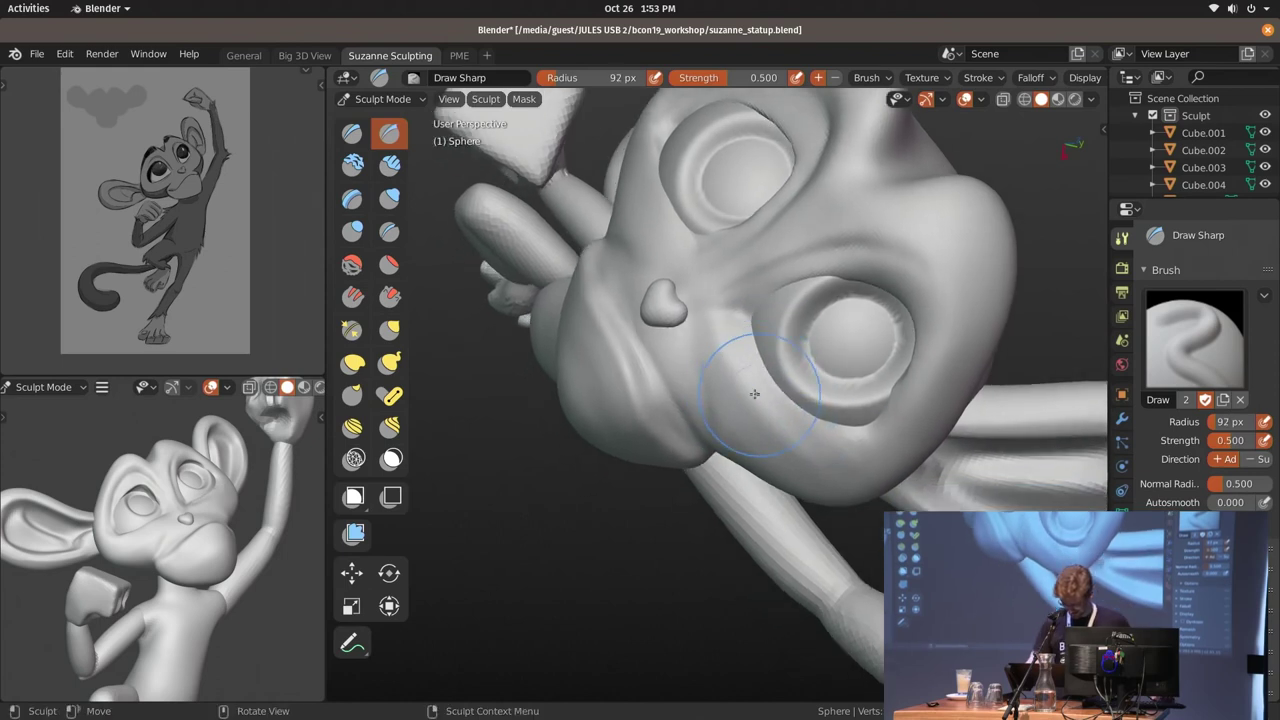
pyautogui.moveTo(710, 330); pyautogui.dragTo(778, 445, button='middle')
pyautogui.press('k')
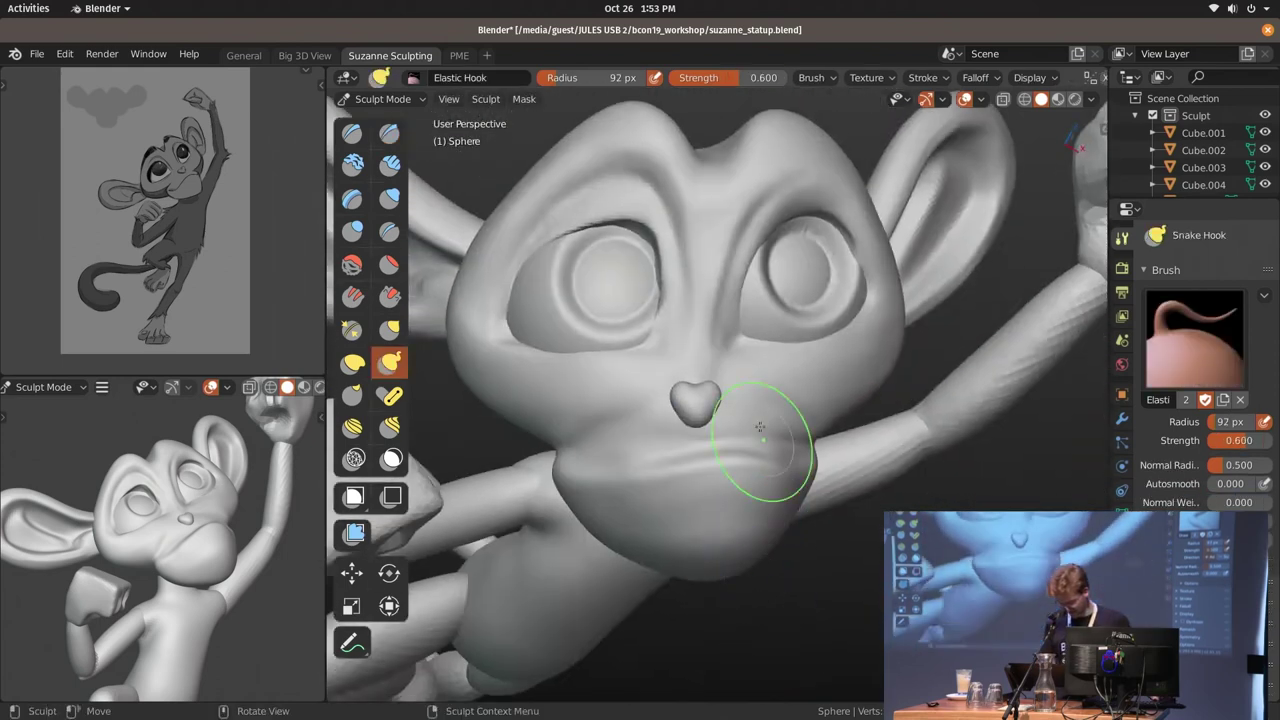
pyautogui.click(778, 445)
pyautogui.moveTo(775, 441); pyautogui.dragTo(771, 437)
pyautogui.moveTo(706, 449)
pyautogui.mouseDown(button='middle')
pyautogui.moveTo(608, 505)
pyautogui.moveTo(650, 400)
pyautogui.moveTo(700, 390)
pyautogui.mouseUp(button='middle')
# Resize the brush to 124 px, then 180 px, and switch to Draw Sharp for eyelid creases
pyautogui.press('f')
pyautogui.click(663, 385)
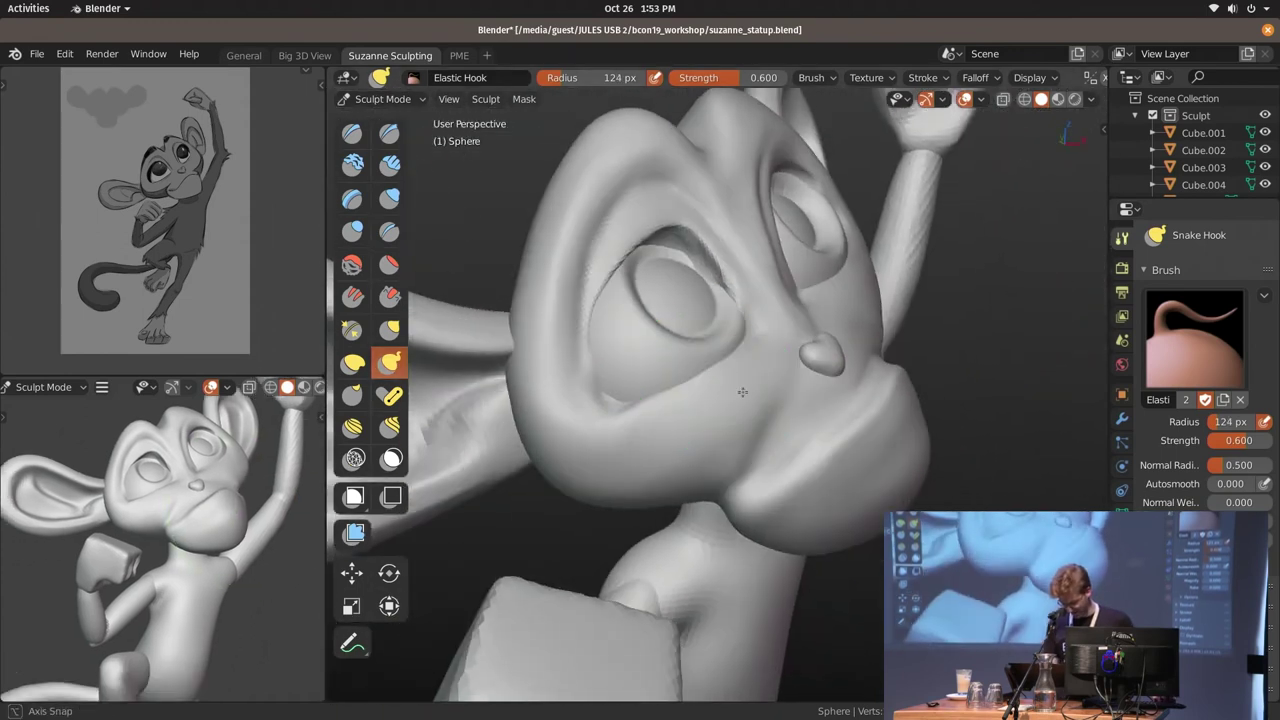
pyautogui.scroll(5, 732, 392)
pyautogui.press('f')
pyautogui.click(732, 392)
pyautogui.scroll(-4, 732, 400)
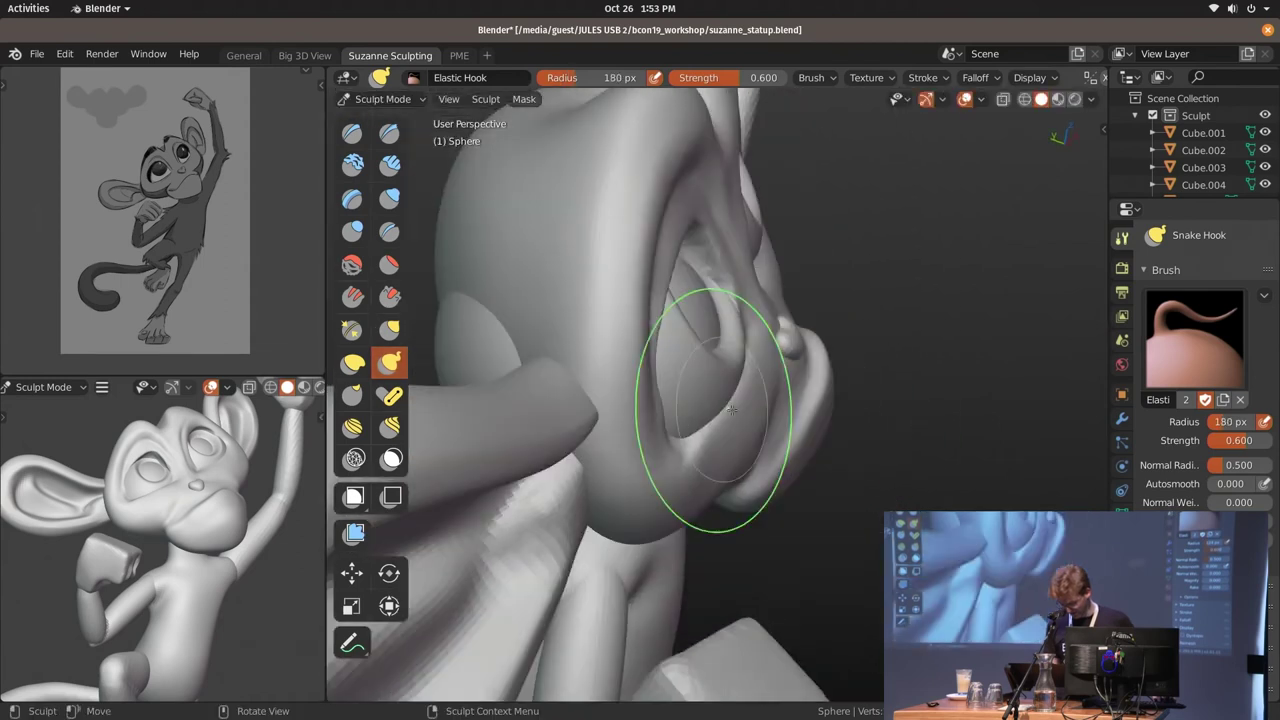
pyautogui.moveTo(729, 401); pyautogui.dragTo(695, 368, button='middle')
pyautogui.press('f')
pyautogui.press('d')
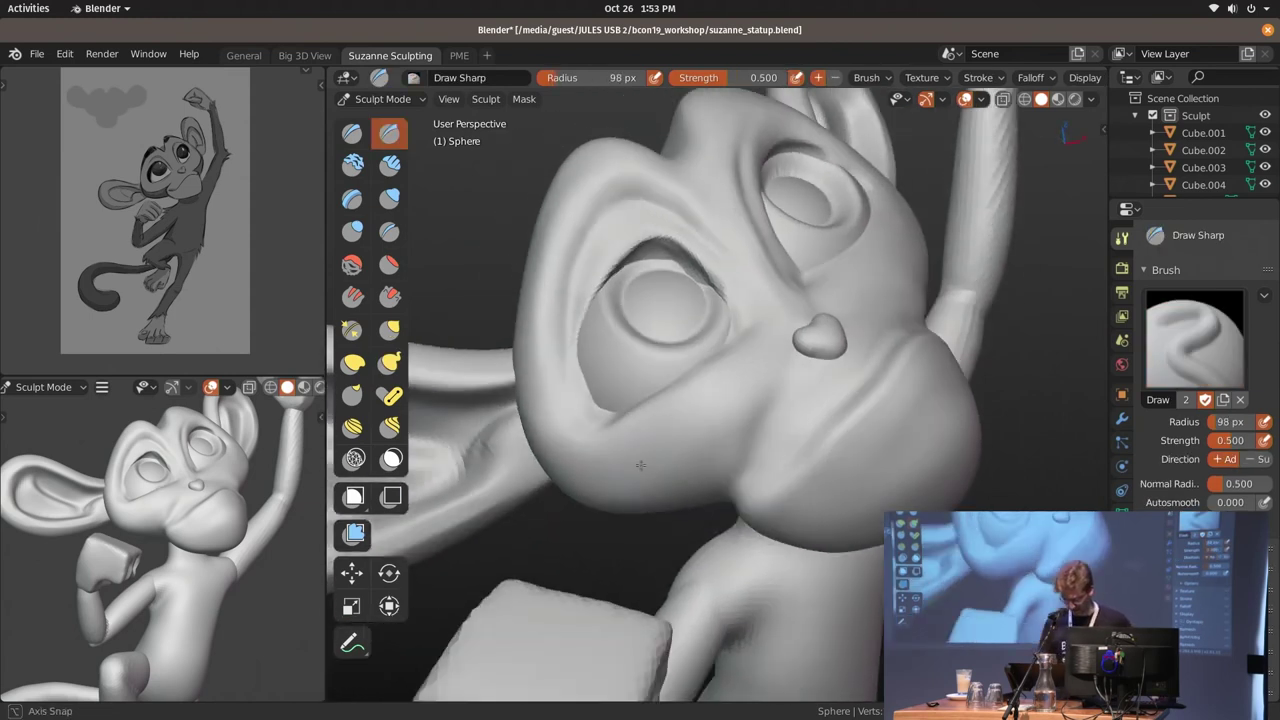
# Switch back to Snake Hook with a brush of about 114 px and face the head frontally
pyautogui.moveTo(763, 401)
pyautogui.mouseDown(button='middle')
pyautogui.moveTo(611, 314)
pyautogui.moveTo(779, 465)
pyautogui.moveTo(590, 385)
pyautogui.mouseUp(button='middle')
pyautogui.press('k')
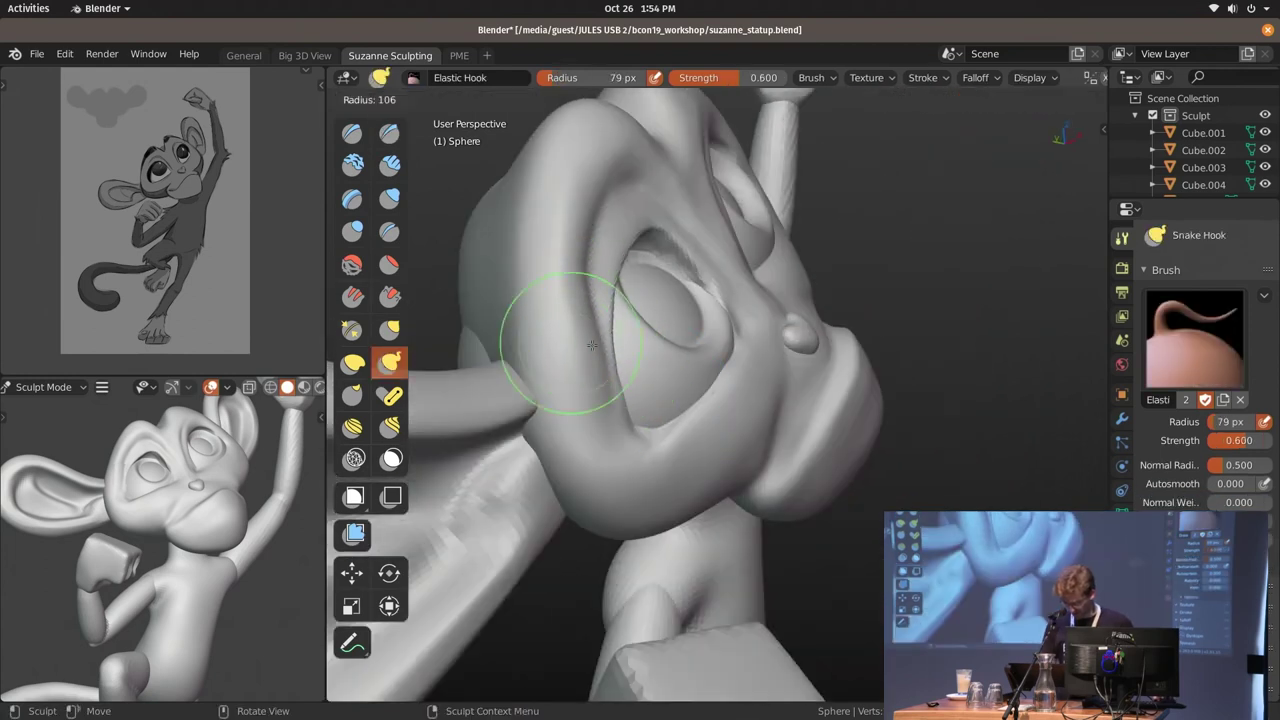
pyautogui.press('f')
pyautogui.moveTo(567, 335); pyautogui.dragTo(588, 392, button='middle')
pyautogui.moveTo(604, 308); pyautogui.dragTo(594, 273, button='middle')
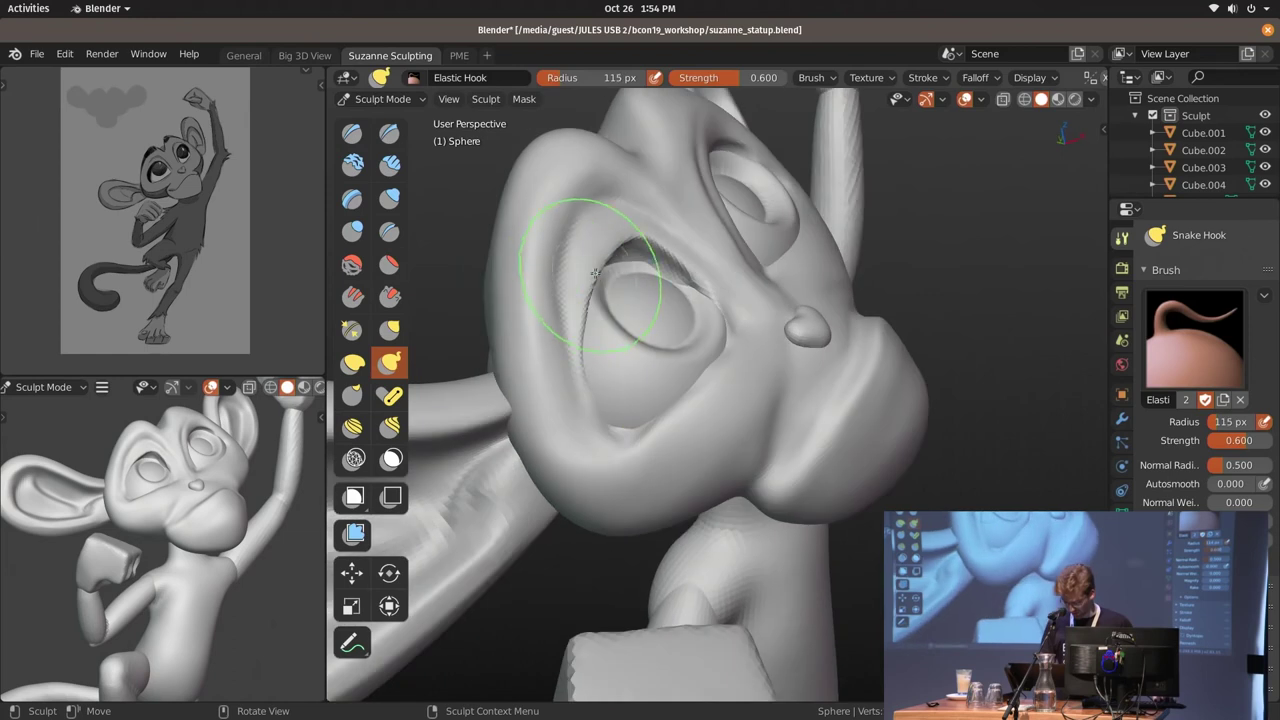
pyautogui.moveTo(805, 562)
pyautogui.mouseDown(button='middle')
pyautogui.moveTo(571, 129)
pyautogui.moveTo(563, 223)
pyautogui.mouseUp(button='middle')
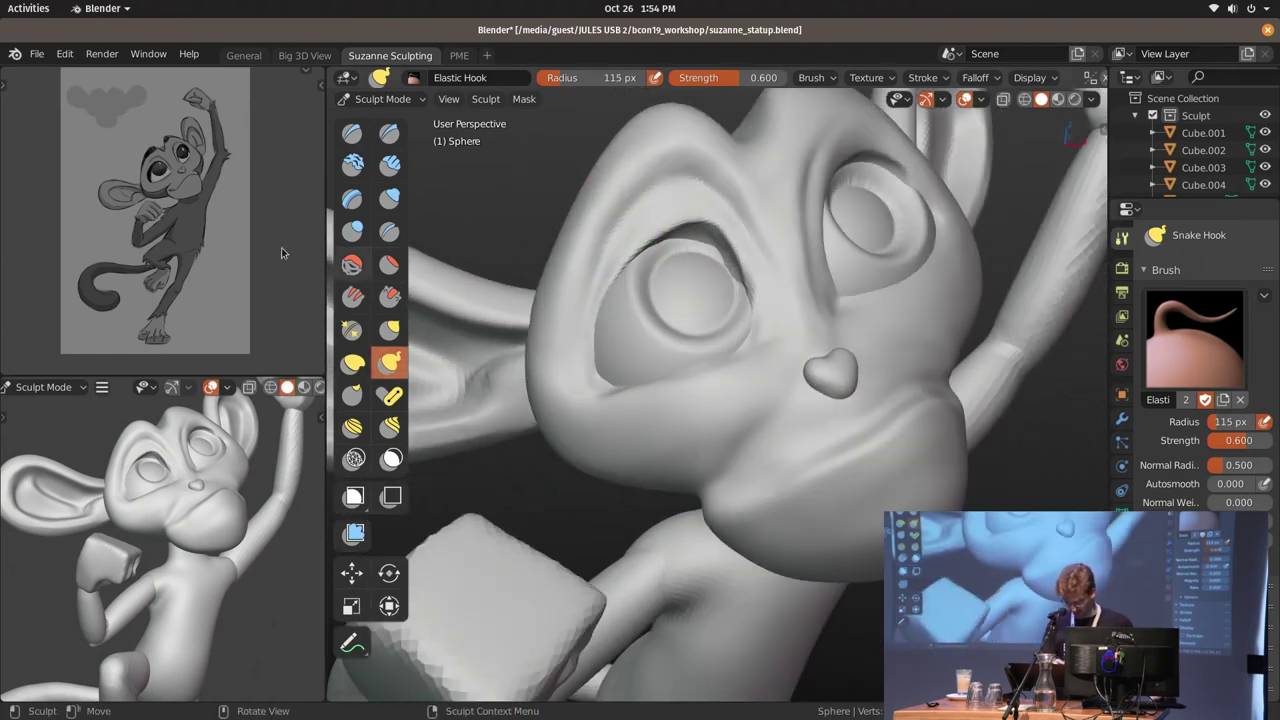
pyautogui.scroll(1, 236, 248)
# Face the head frontally and shrink the brush radius from 113 px to 80 px
pyautogui.scroll(1, 236, 248)
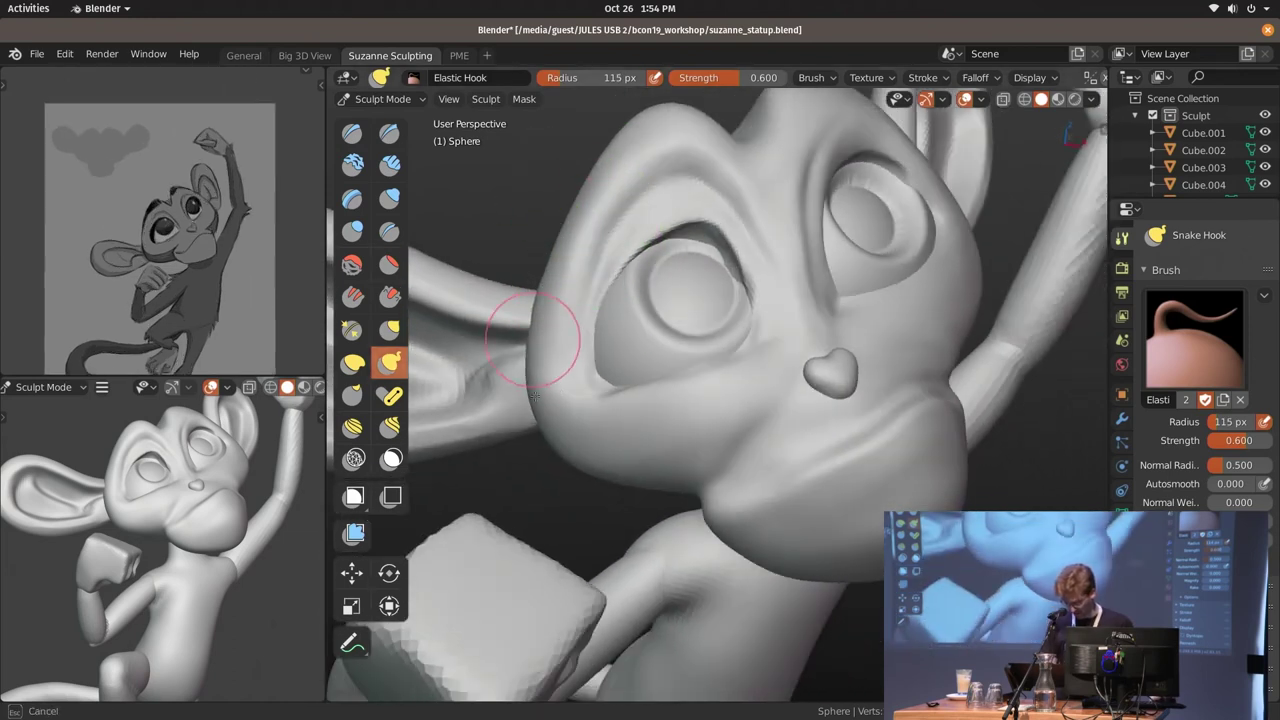
pyautogui.scroll(-2, 769, 354)
pyautogui.moveTo(769, 354)
pyautogui.mouseDown(button='middle')
pyautogui.moveTo(814, 371)
pyautogui.moveTo(714, 343)
pyautogui.mouseUp(button='middle')
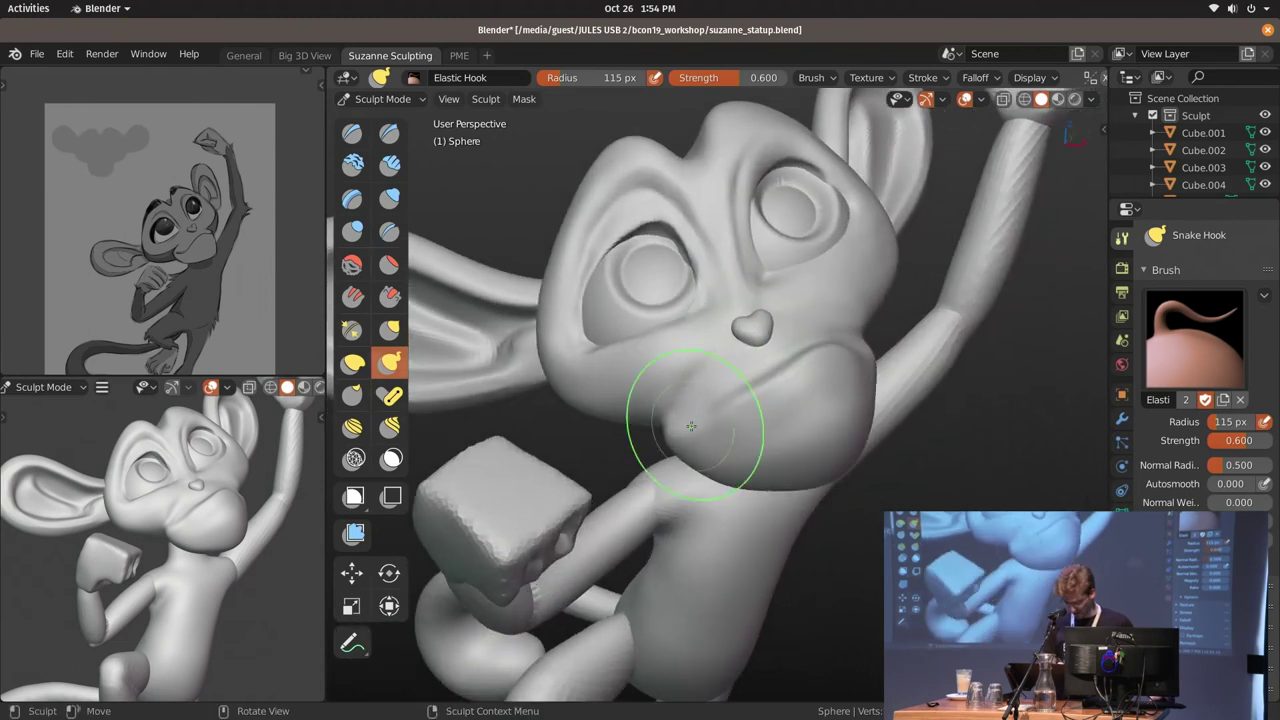
pyautogui.moveTo(809, 420); pyautogui.dragTo(727, 300, button='middle')
pyautogui.press('f')
pyautogui.click(789, 365)
pyautogui.press('f')
pyautogui.click(757, 386)
pyautogui.press('f')
pyautogui.click(700, 301)
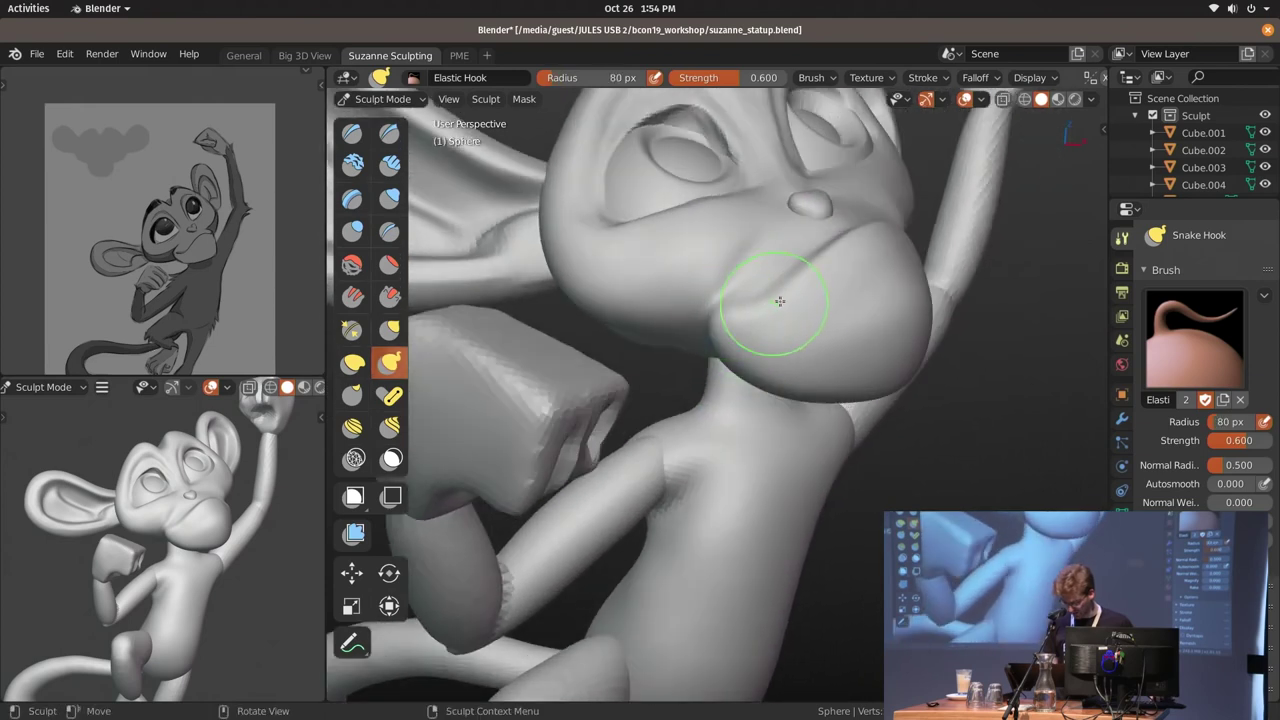
pyautogui.moveTo(729, 331)
pyautogui.mouseDown(button='middle')
pyautogui.moveTo(791, 310)
pyautogui.moveTo(729, 286)
pyautogui.mouseUp(button='middle')
# Build up the cheek with Clay Strips strokes
pyautogui.press('c')
pyautogui.moveTo(737, 248); pyautogui.dragTo(710, 273)
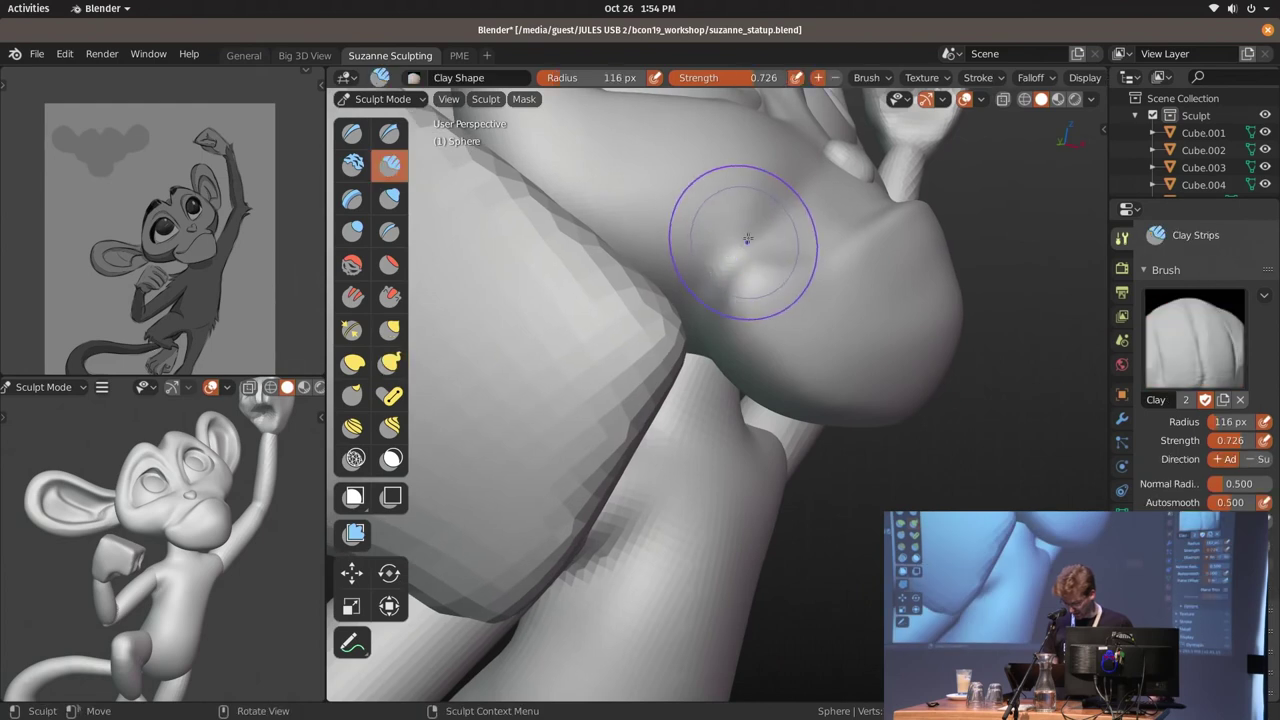
pyautogui.moveTo(743, 228)
pyautogui.mouseDown(button='middle')
pyautogui.moveTo(701, 271)
pyautogui.moveTo(730, 250)
pyautogui.mouseUp(button='middle')
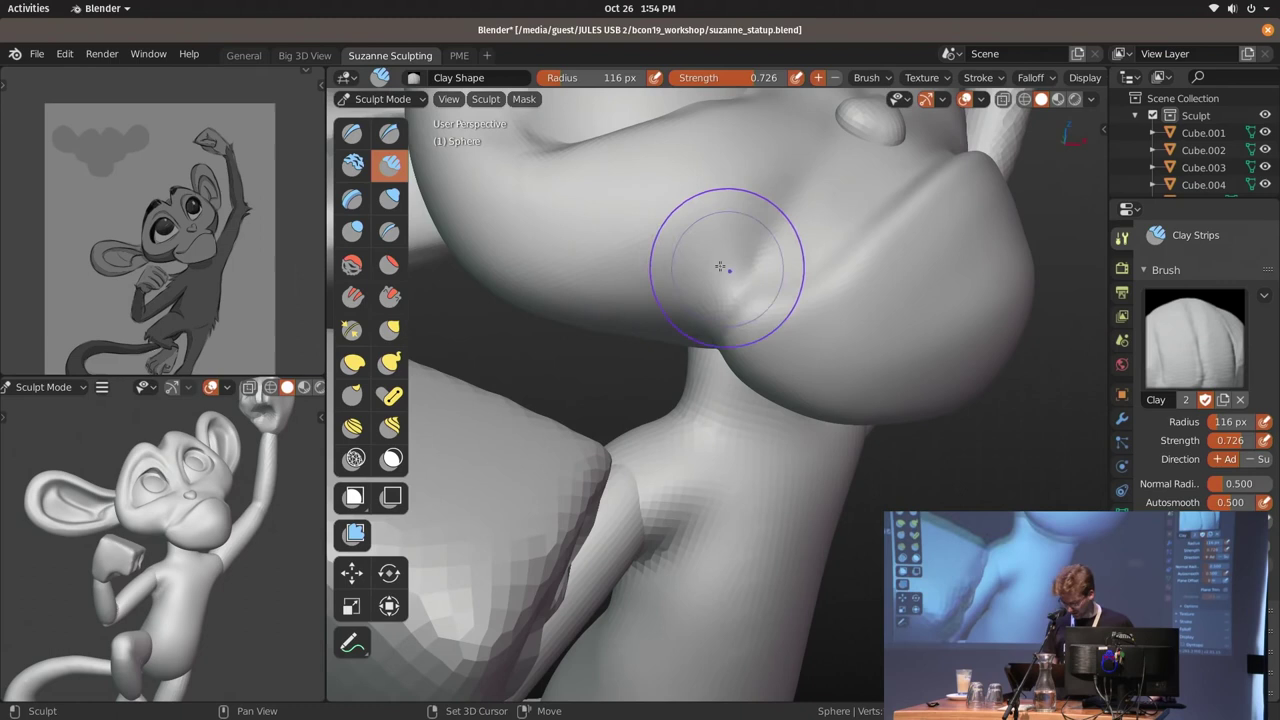
pyautogui.moveTo(791, 176); pyautogui.dragTo(779, 187)
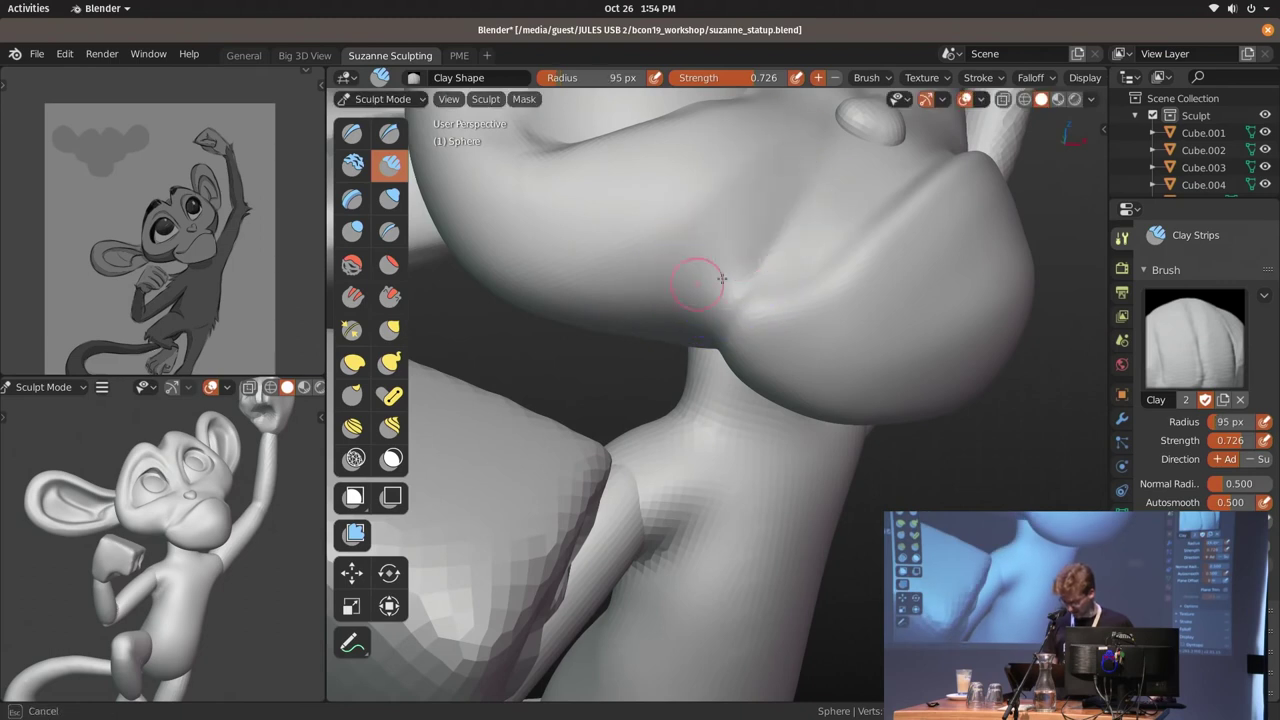
pyautogui.moveTo(721, 279); pyautogui.dragTo(743, 289, button='middle')
pyautogui.hotkey('shift', 'x')
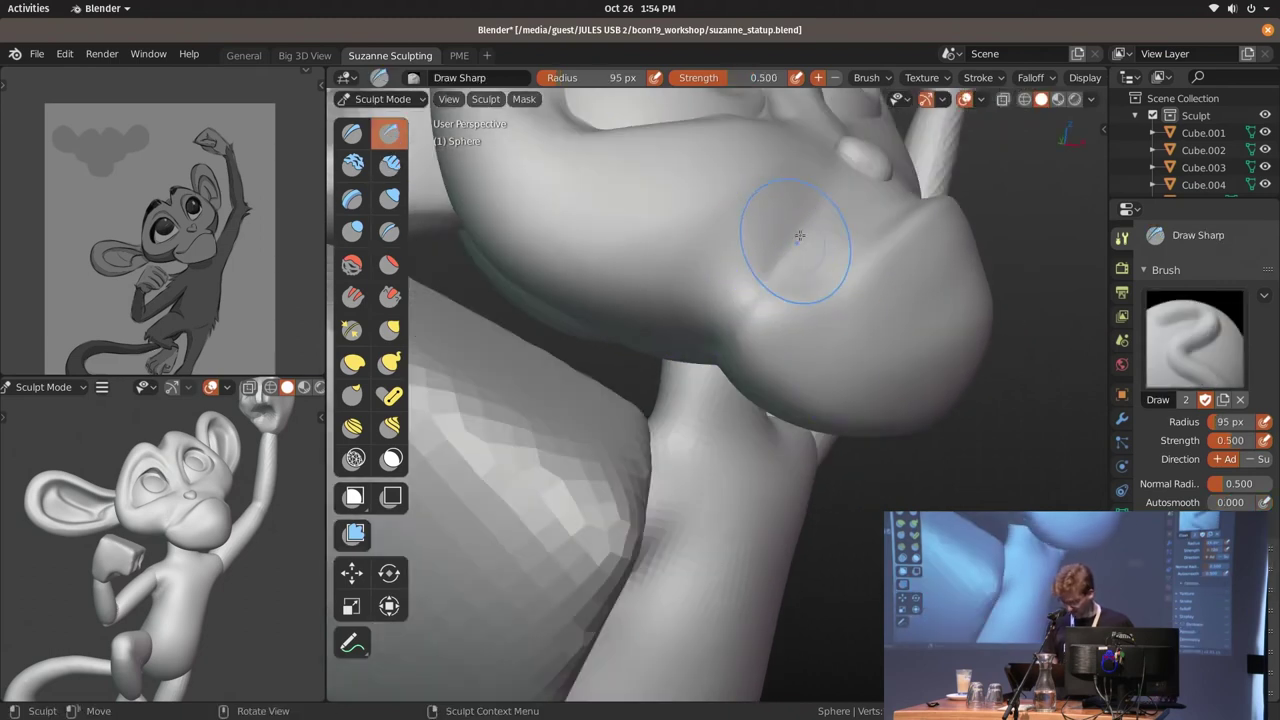
pyautogui.moveTo(747, 317); pyautogui.dragTo(882, 248, button='middle')
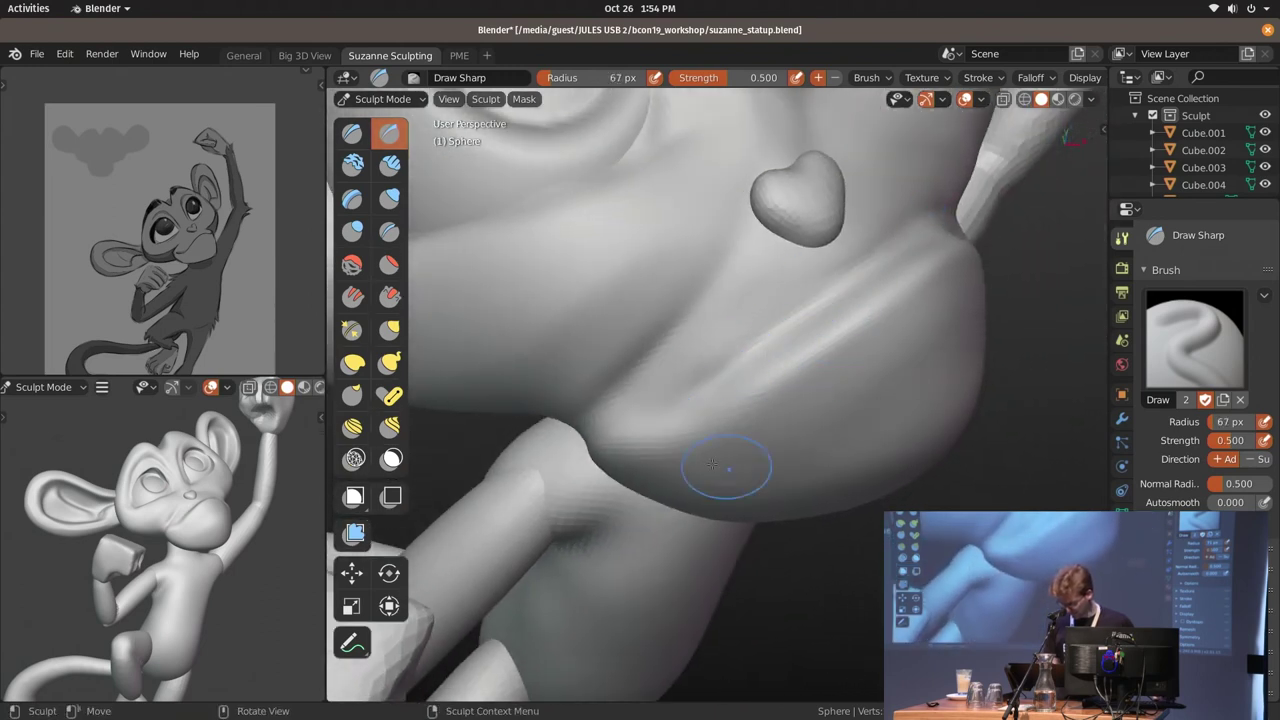
pyautogui.moveTo(712, 463); pyautogui.dragTo(712, 337, button='middle')
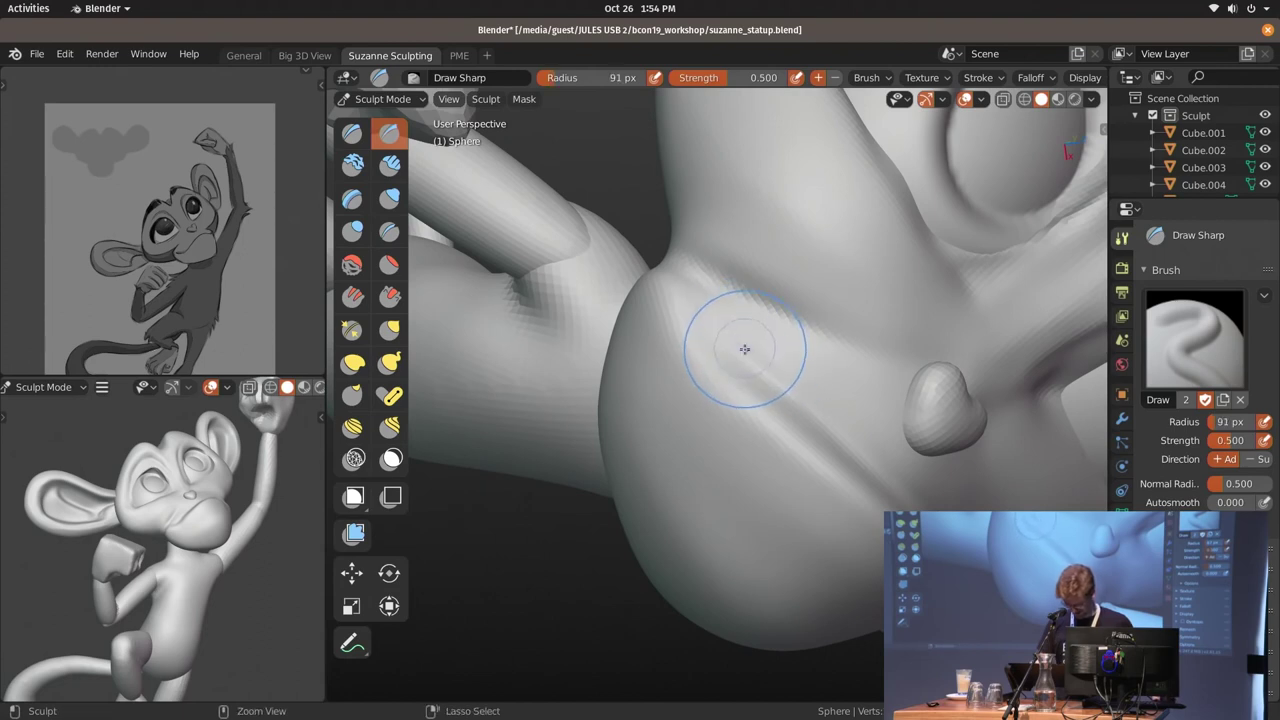
pyautogui.moveTo(788, 384); pyautogui.dragTo(689, 387, button='middle')
# Set Snake Hook to 79 px, then carve a sharp upper-eyelid crease with Draw Sharp
pyautogui.press('k')
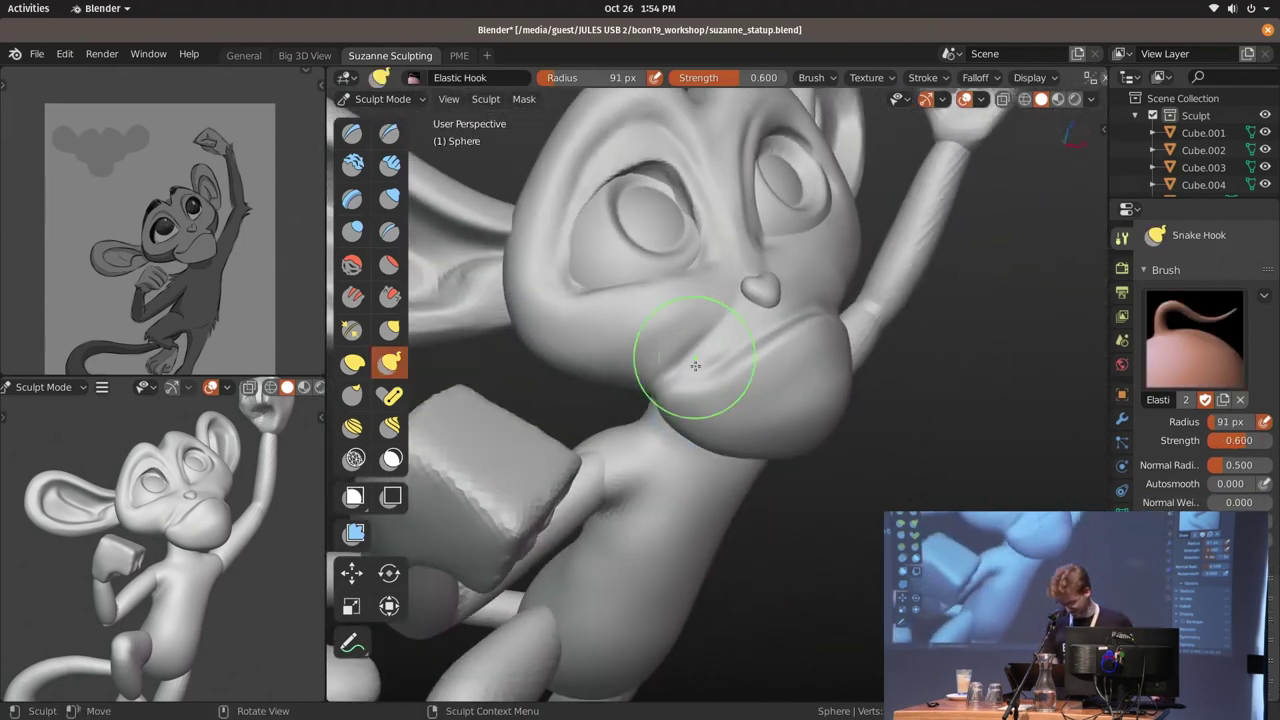
pyautogui.press('f')
pyautogui.click(669, 376)
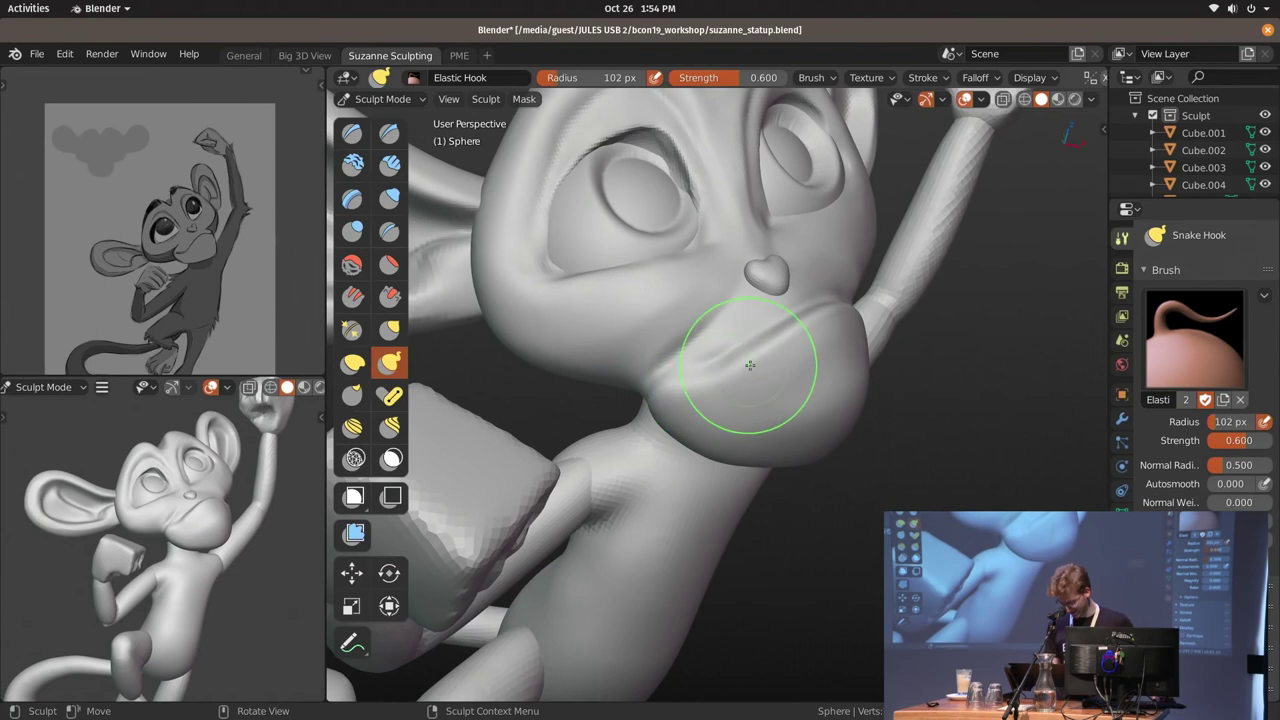
pyautogui.moveTo(797, 320)
pyautogui.mouseDown(button='middle')
pyautogui.moveTo(871, 337)
pyautogui.moveTo(857, 286)
pyautogui.moveTo(886, 386)
pyautogui.moveTo(768, 295)
pyautogui.moveTo(914, 366)
pyautogui.moveTo(849, 394)
pyautogui.moveTo(851, 363)
pyautogui.moveTo(810, 362)
pyautogui.moveTo(800, 377)
pyautogui.moveTo(800, 314)
pyautogui.moveTo(746, 328)
pyautogui.mouseUp(button='middle')
pyautogui.hotkey('shift', 'x')
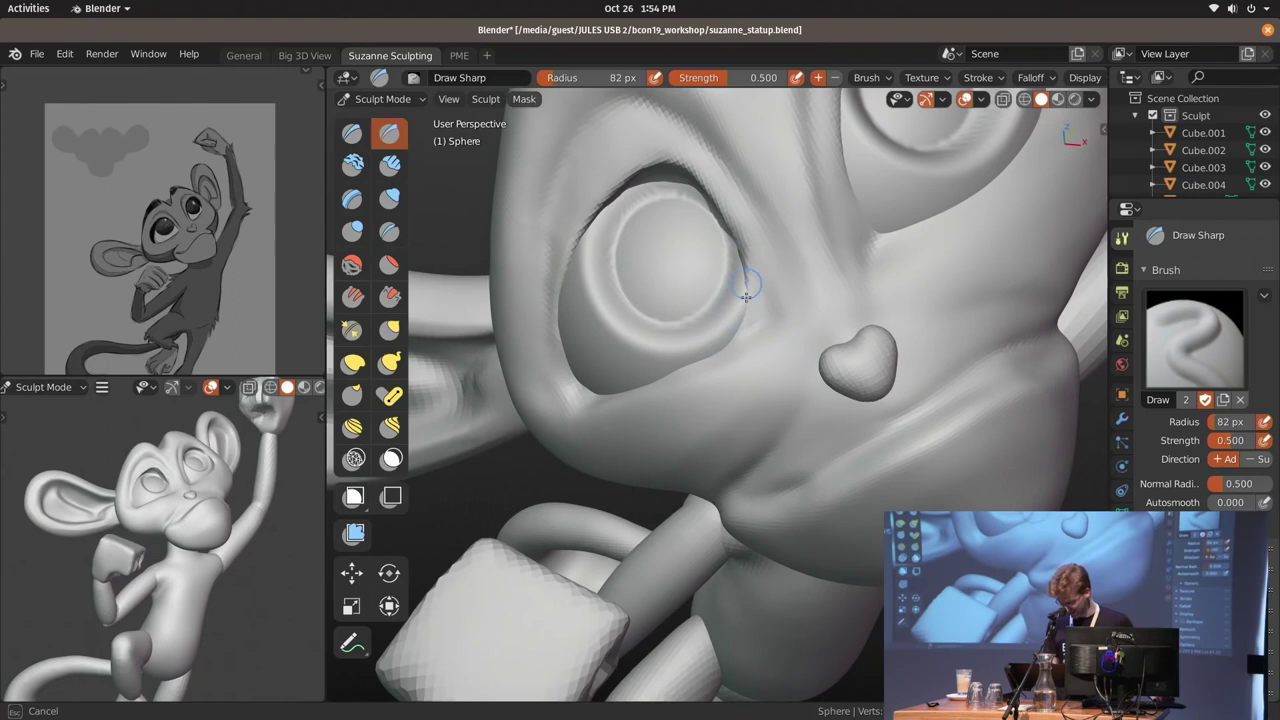
pyautogui.moveTo(734, 249); pyautogui.dragTo(829, 229, button='middle')
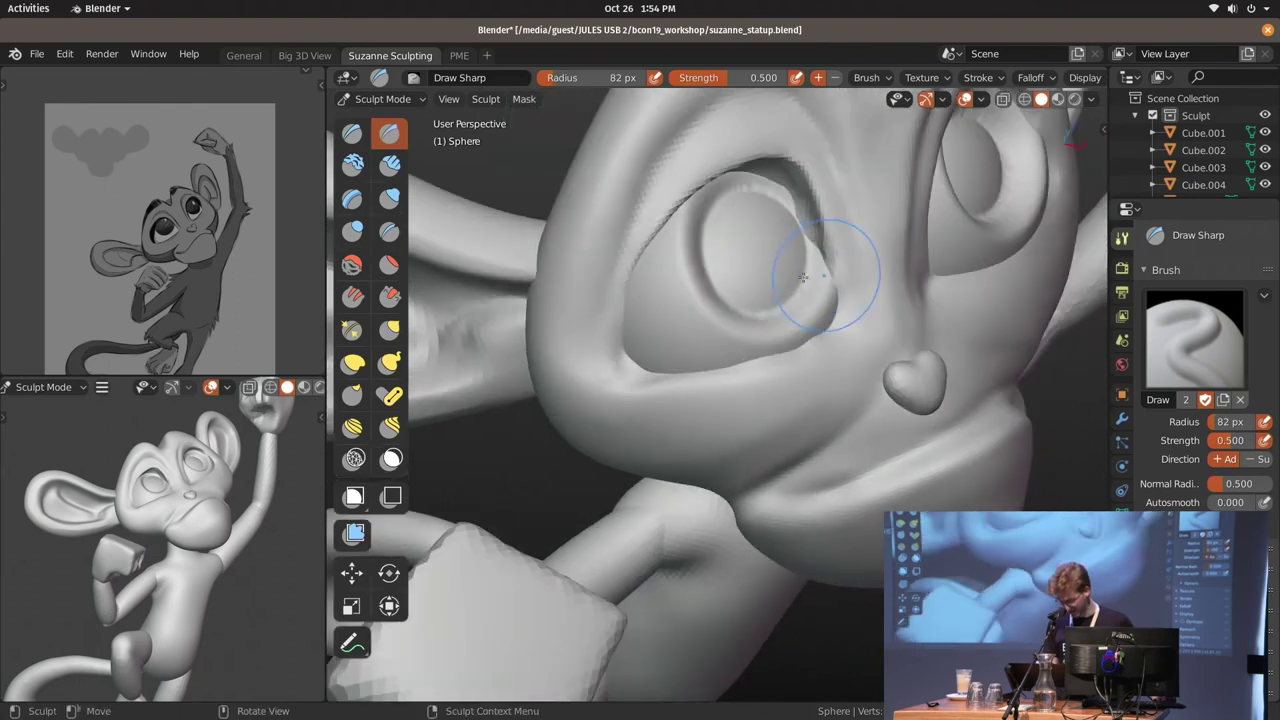
pyautogui.moveTo(829, 229); pyautogui.dragTo(824, 236)
pyautogui.moveTo(824, 236); pyautogui.dragTo(800, 240, button='middle')
pyautogui.moveTo(800, 240); pyautogui.dragTo(796, 238)
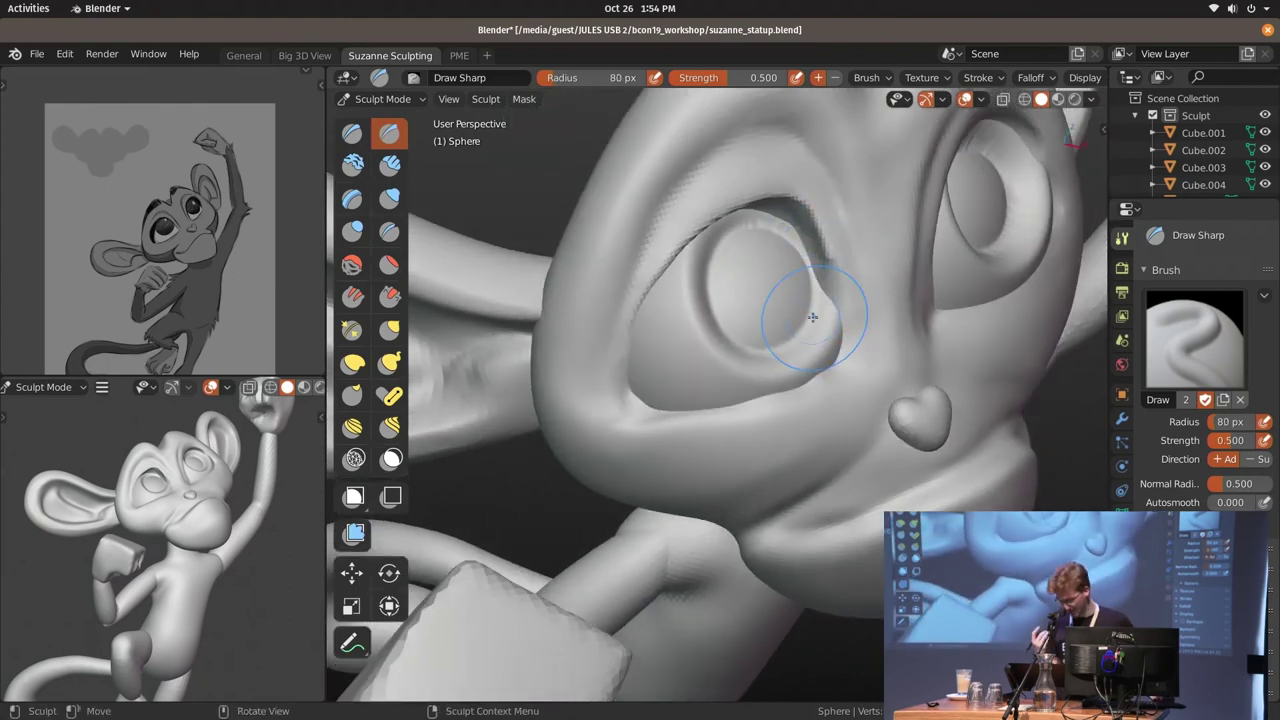
pyautogui.moveTo(813, 317); pyautogui.dragTo(813, 329, button='middle')
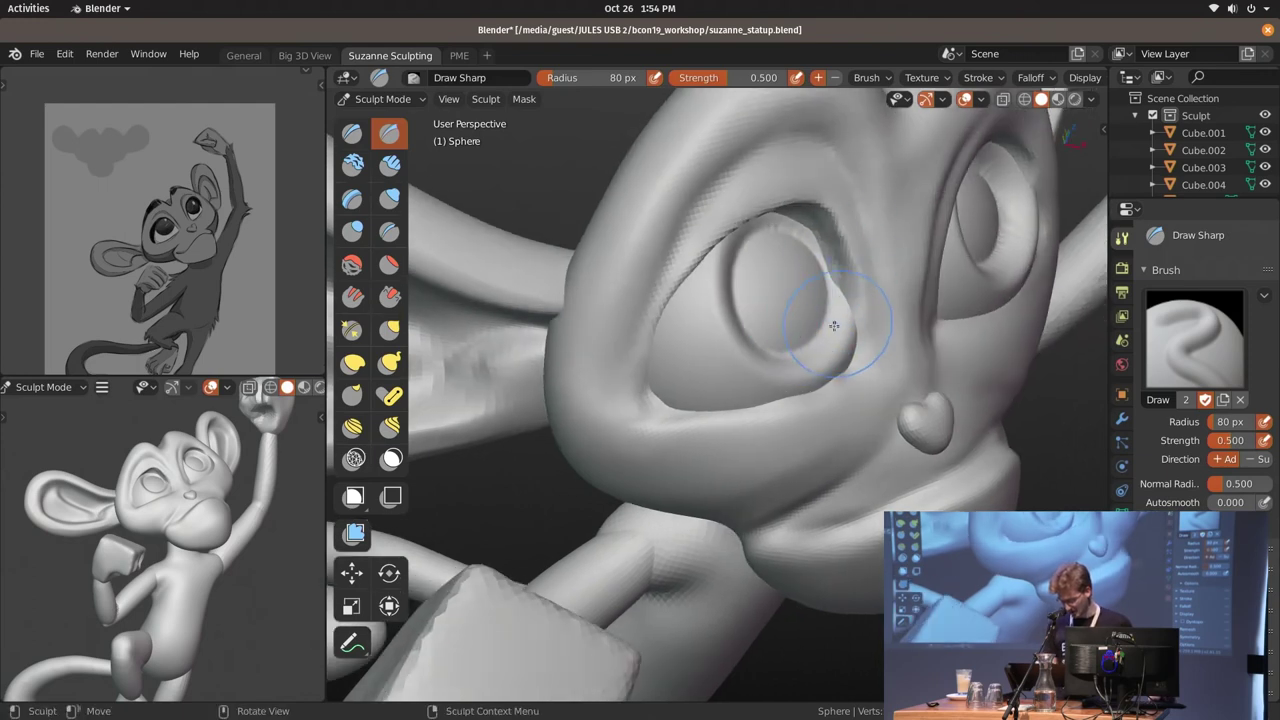
pyautogui.moveTo(746, 346); pyautogui.dragTo(786, 330, button='middle')
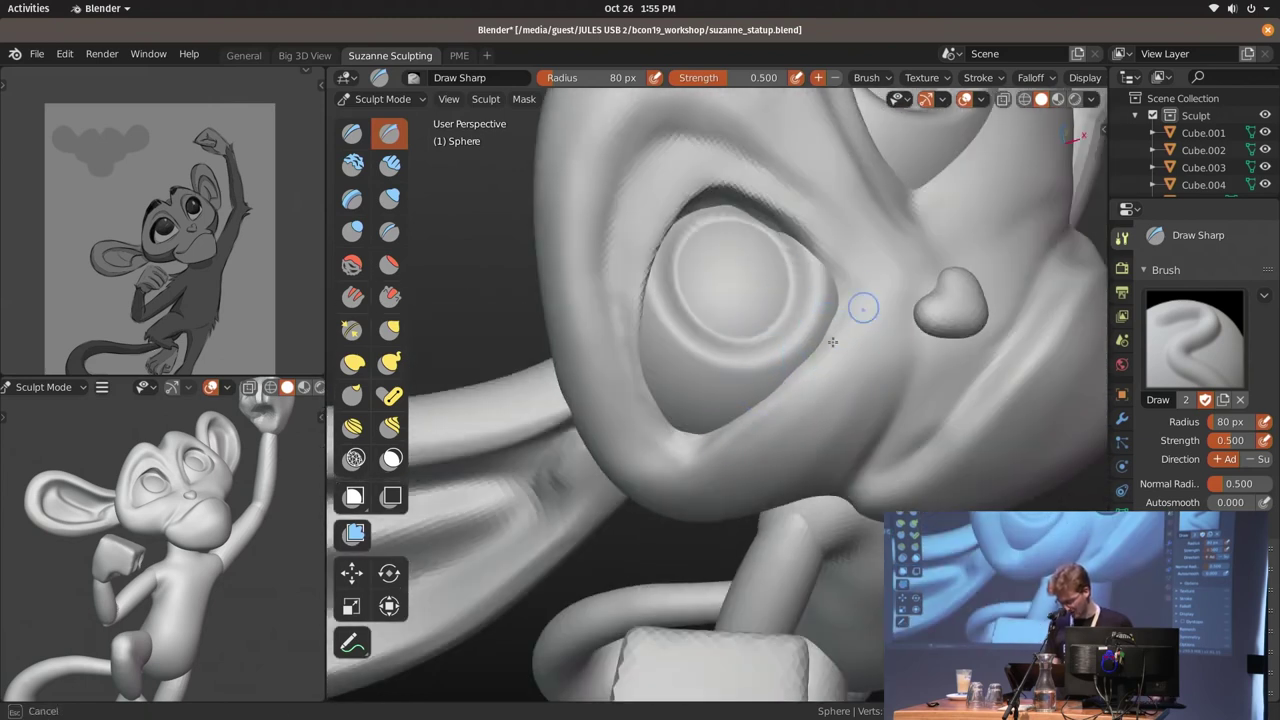
# Round out the cheeks and lower socket rims with Clay Strips and a 59 px Draw brush
pyautogui.press('c')
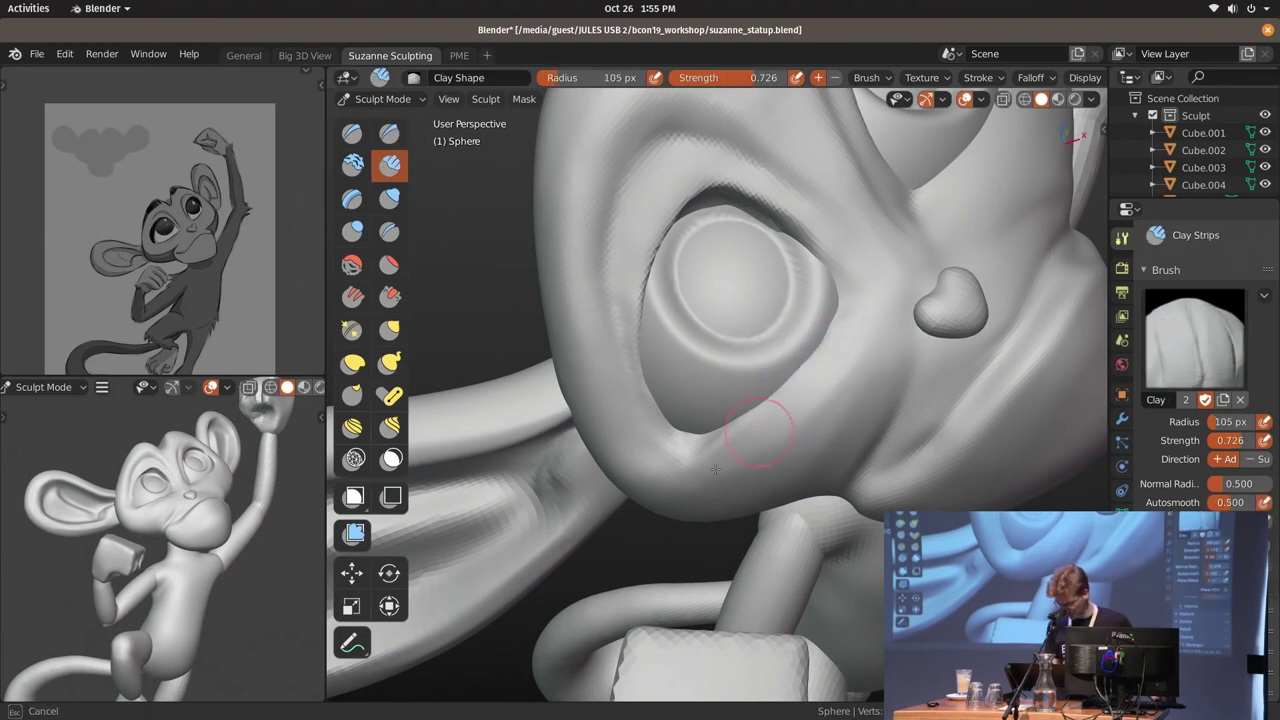
pyautogui.scroll(-5, 714, 471)
pyautogui.moveTo(714, 471); pyautogui.dragTo(745, 335, button='middle')
pyautogui.scroll(3, 748, 330)
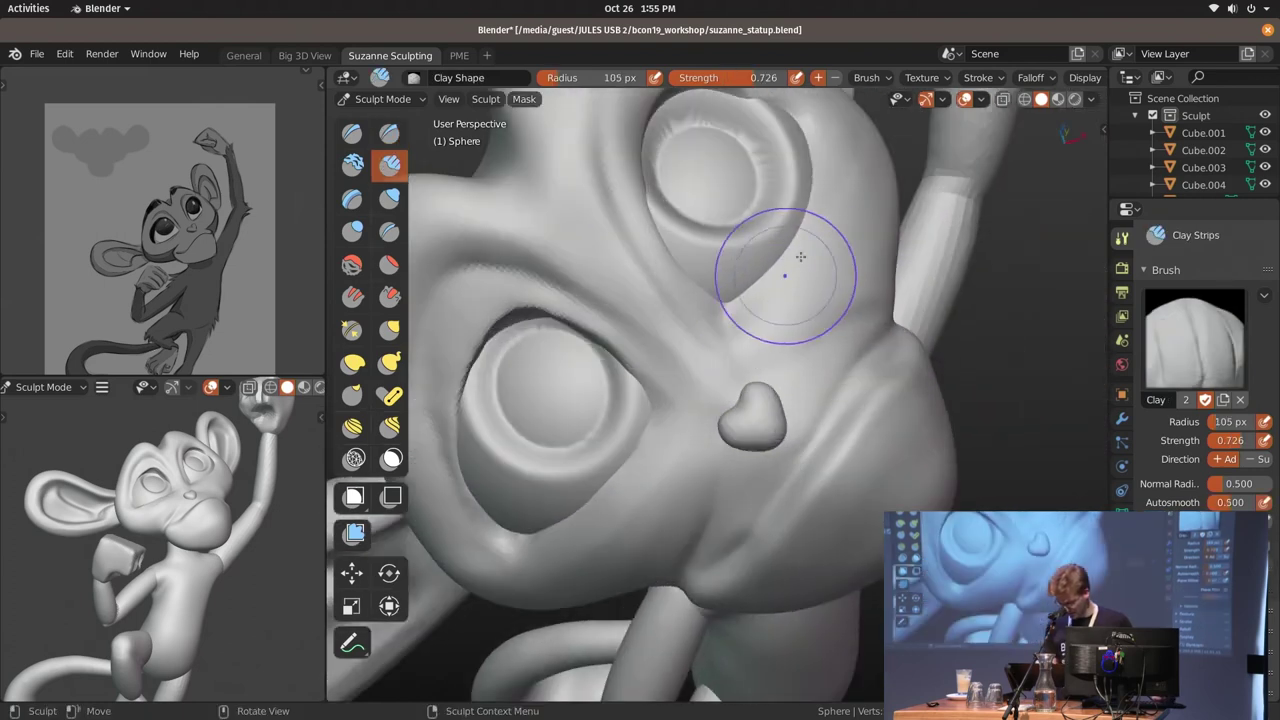
pyautogui.scroll(2, 780, 300)
pyautogui.press('x')
pyautogui.press('f')
pyautogui.moveTo(711, 434); pyautogui.dragTo(680, 387, button='middle')
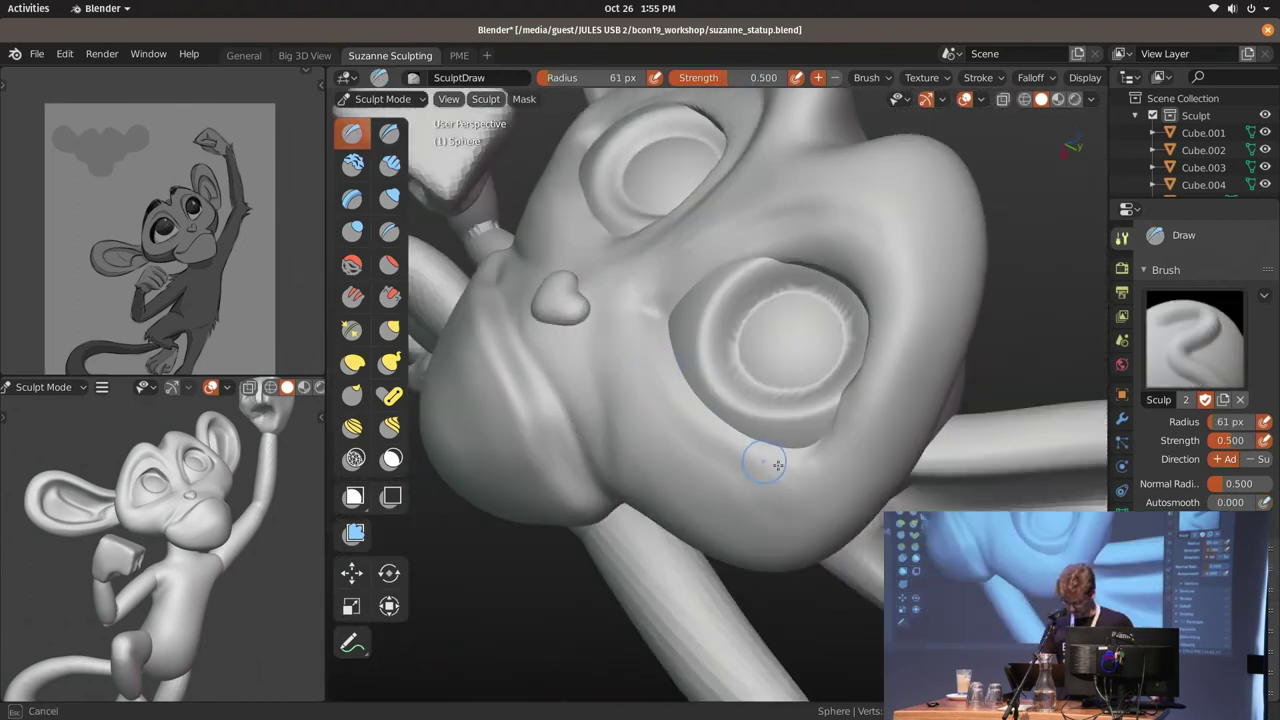
pyautogui.moveTo(720, 386); pyautogui.dragTo(688, 386, button='middle')
pyautogui.press('f')
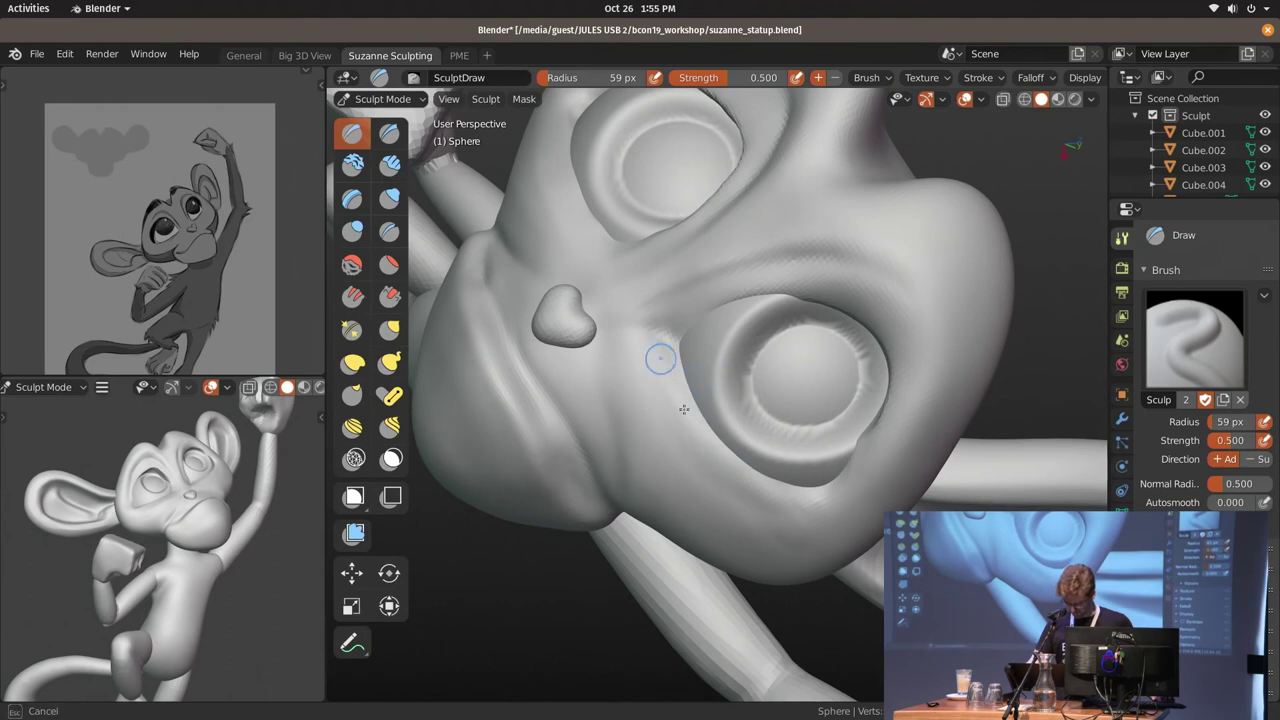
pyautogui.click(799, 531)
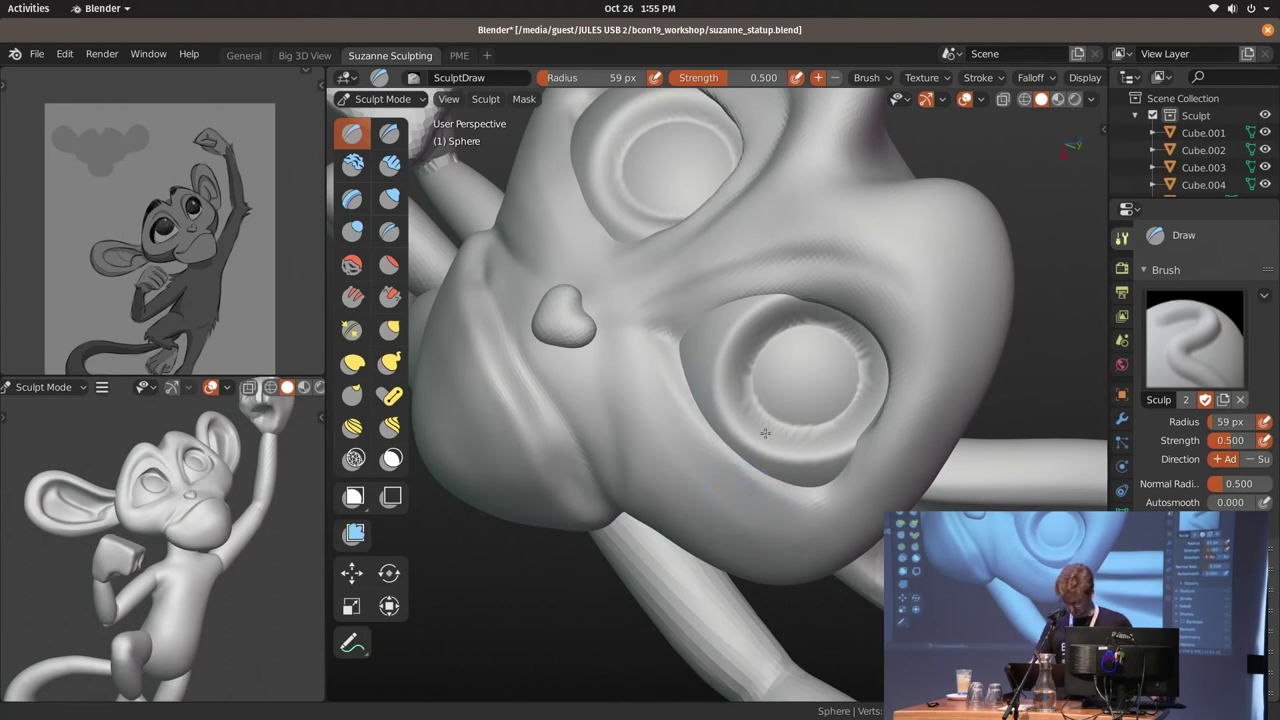
pyautogui.scroll(-5, 720, 430)
pyautogui.moveTo(700, 420); pyautogui.dragTo(623, 385, button='middle')
# Switch the monkey head from Sculpt Mode into Vertex Paint mode
pyautogui.hotkey('ctrl', 'Tab')
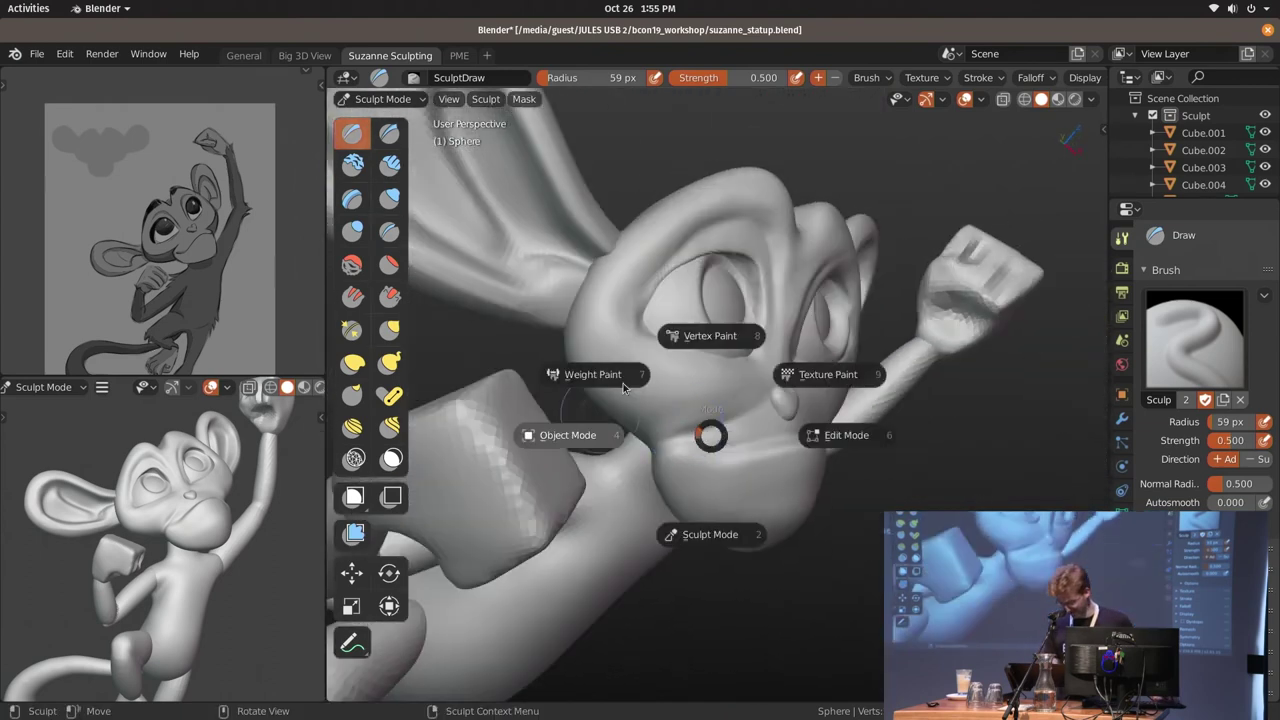
pyautogui.click(571, 437)
pyautogui.click(828, 305)
pyautogui.moveTo(745, 318); pyautogui.dragTo(796, 387, button='middle')
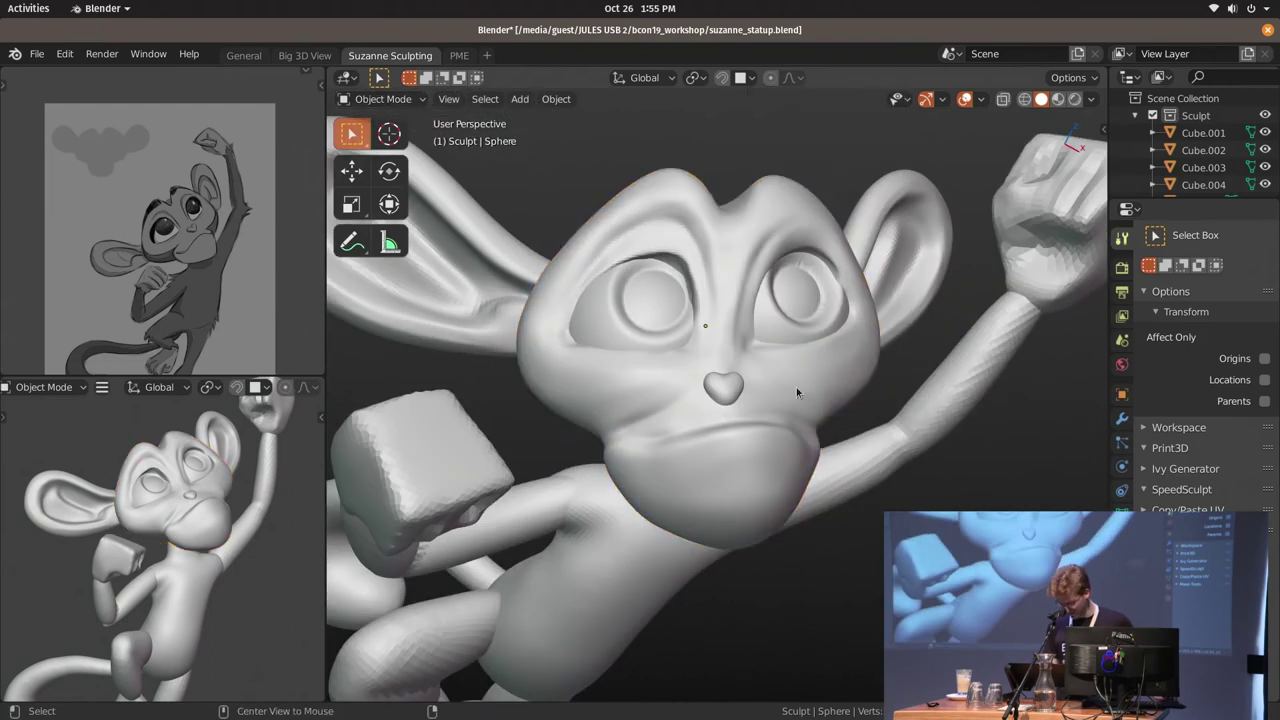
pyautogui.hotkey('ctrl', 'Tab')
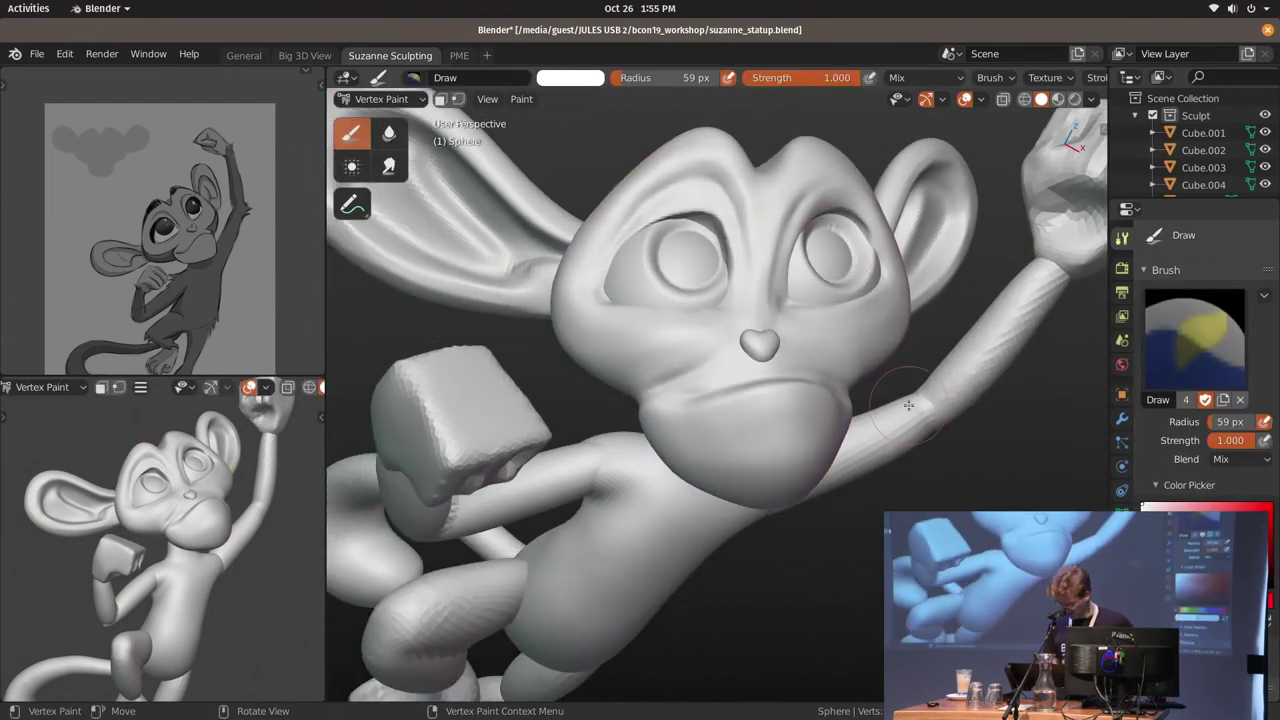
# Sample the grey colour, fill the head with it, then recolour it lighter and view from below
pyautogui.press('s')
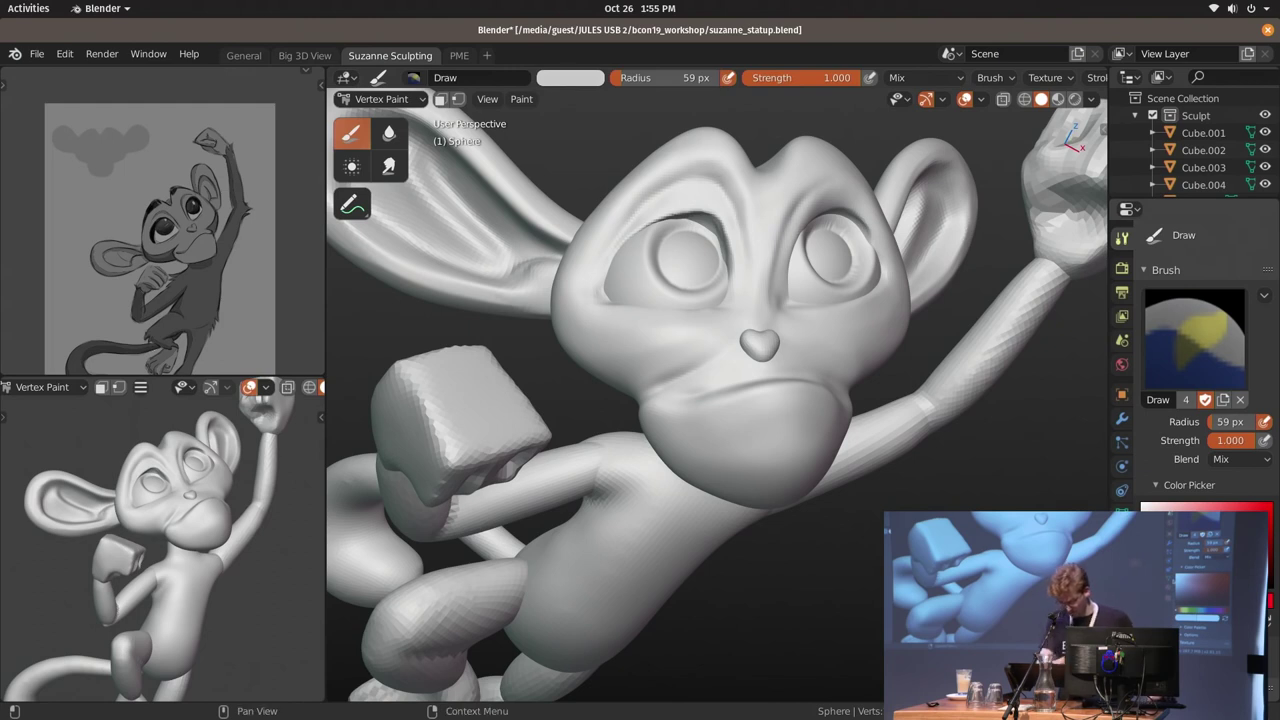
pyautogui.click(521, 99)
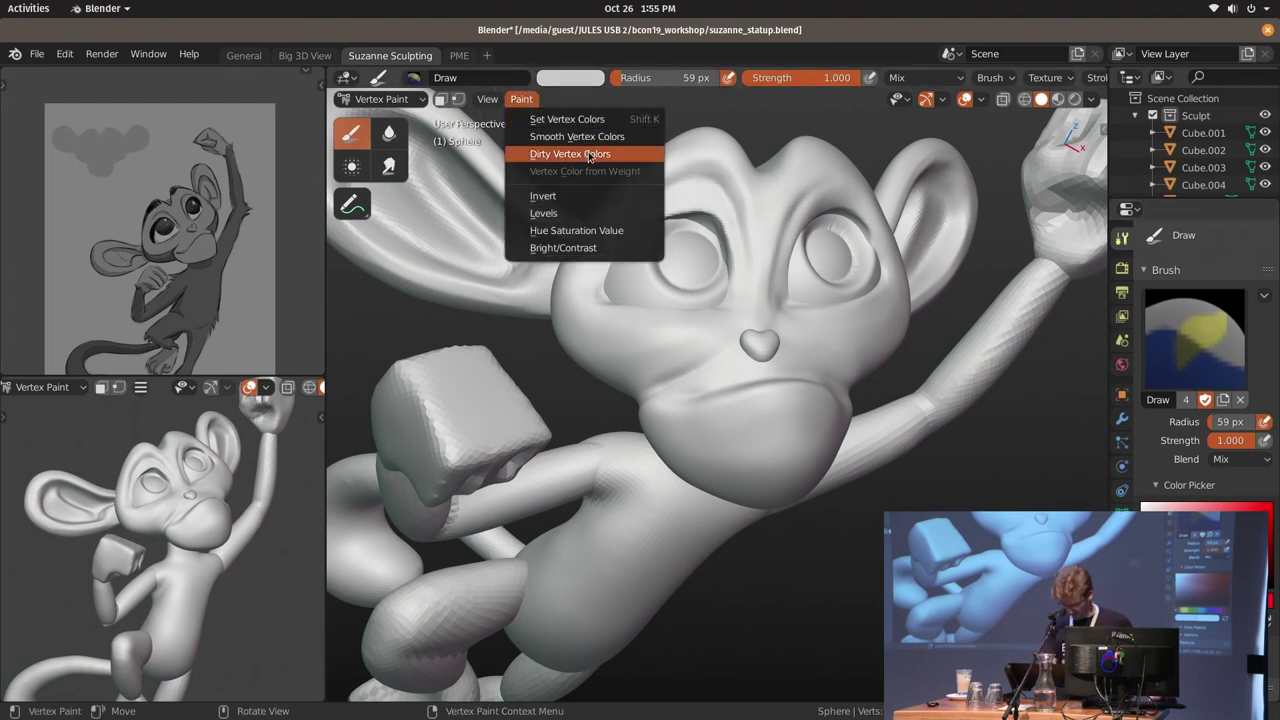
pyautogui.click(607, 119)
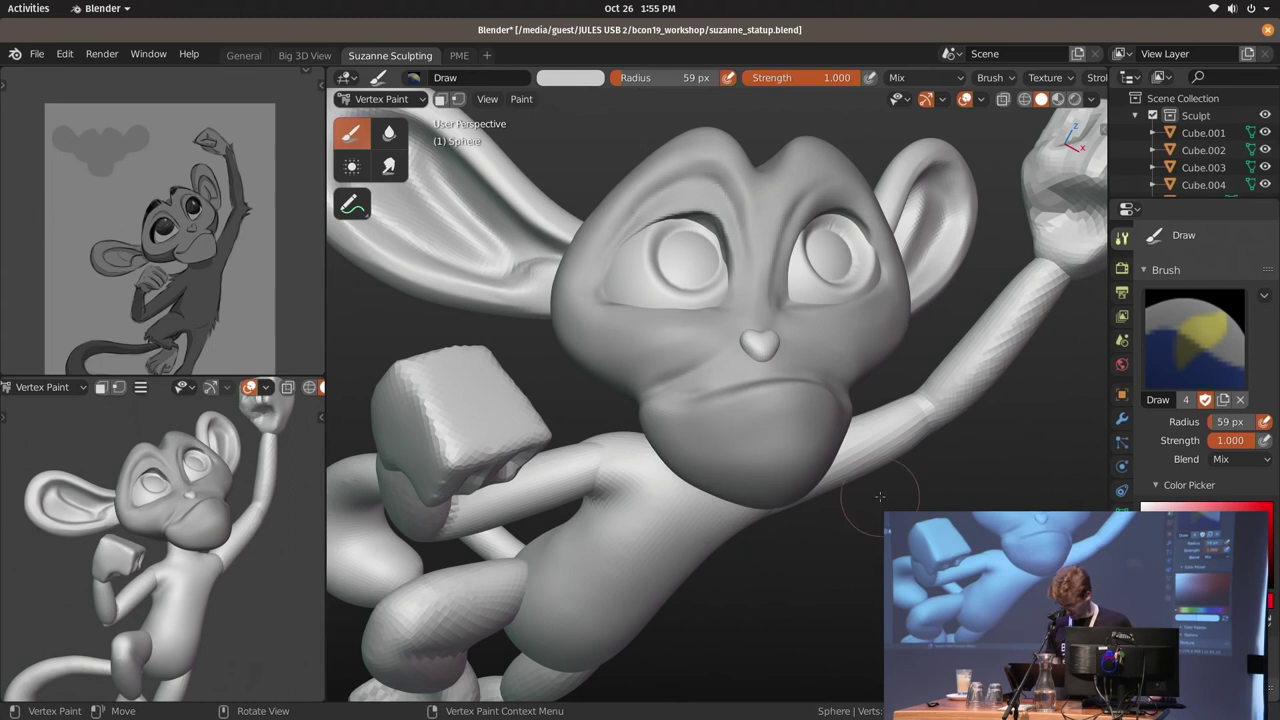
pyautogui.click(524, 97)
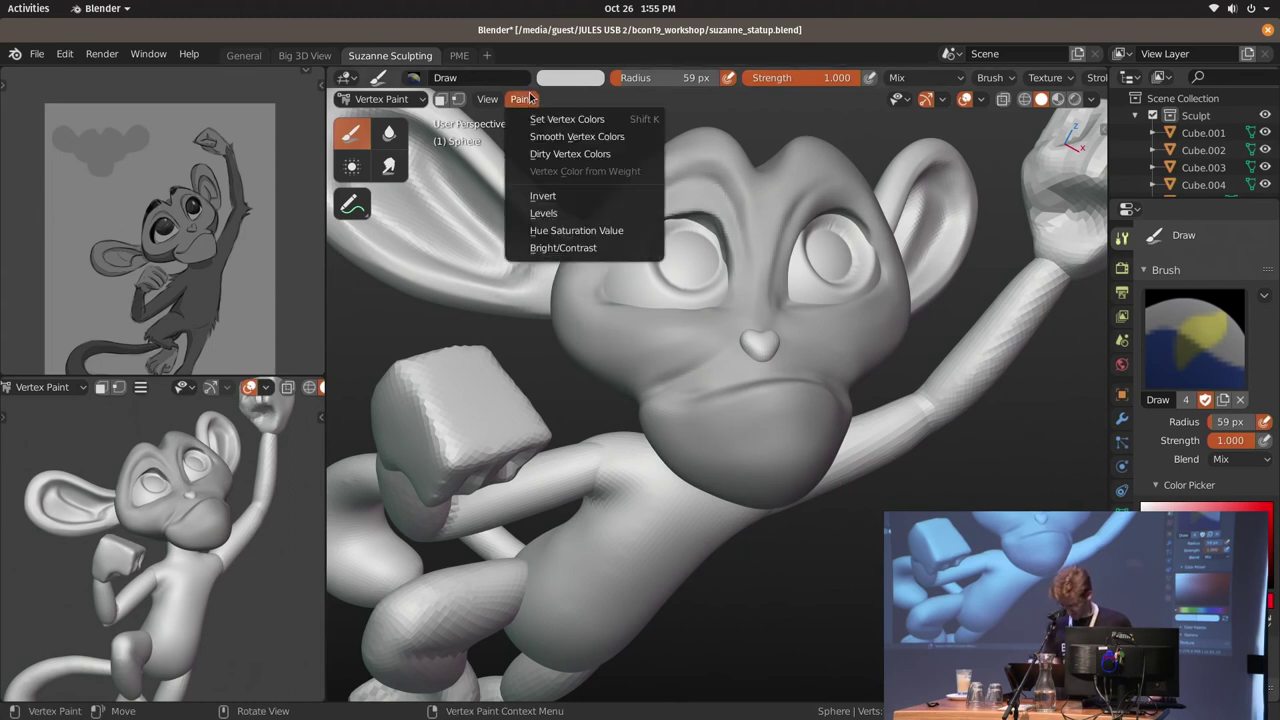
pyautogui.click(530, 98)
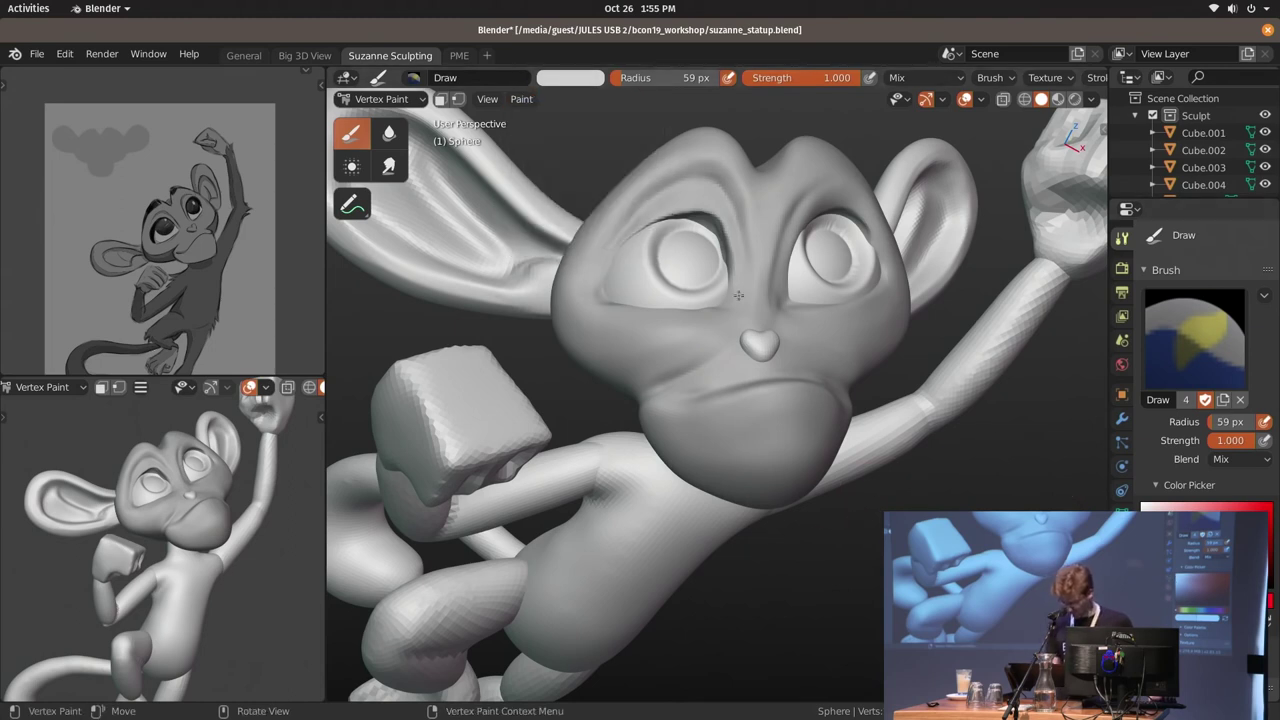
pyautogui.click(579, 80)
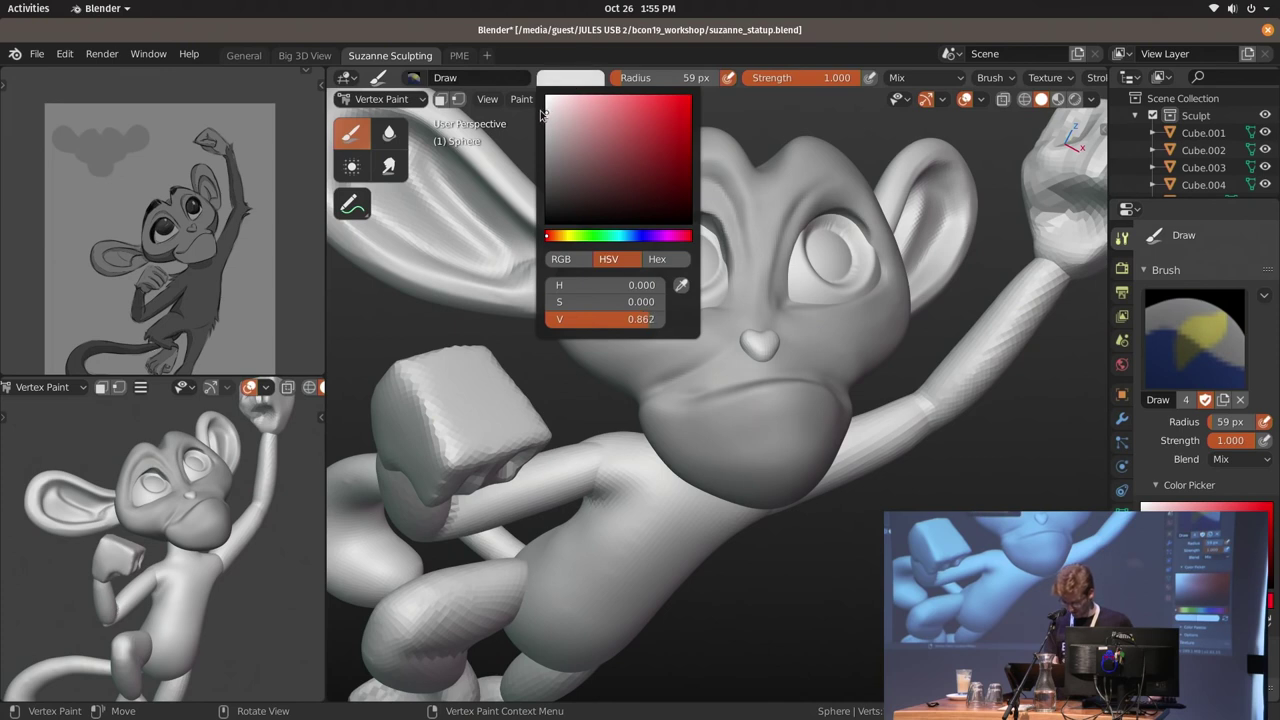
pyautogui.hotkey('shift', 'k')
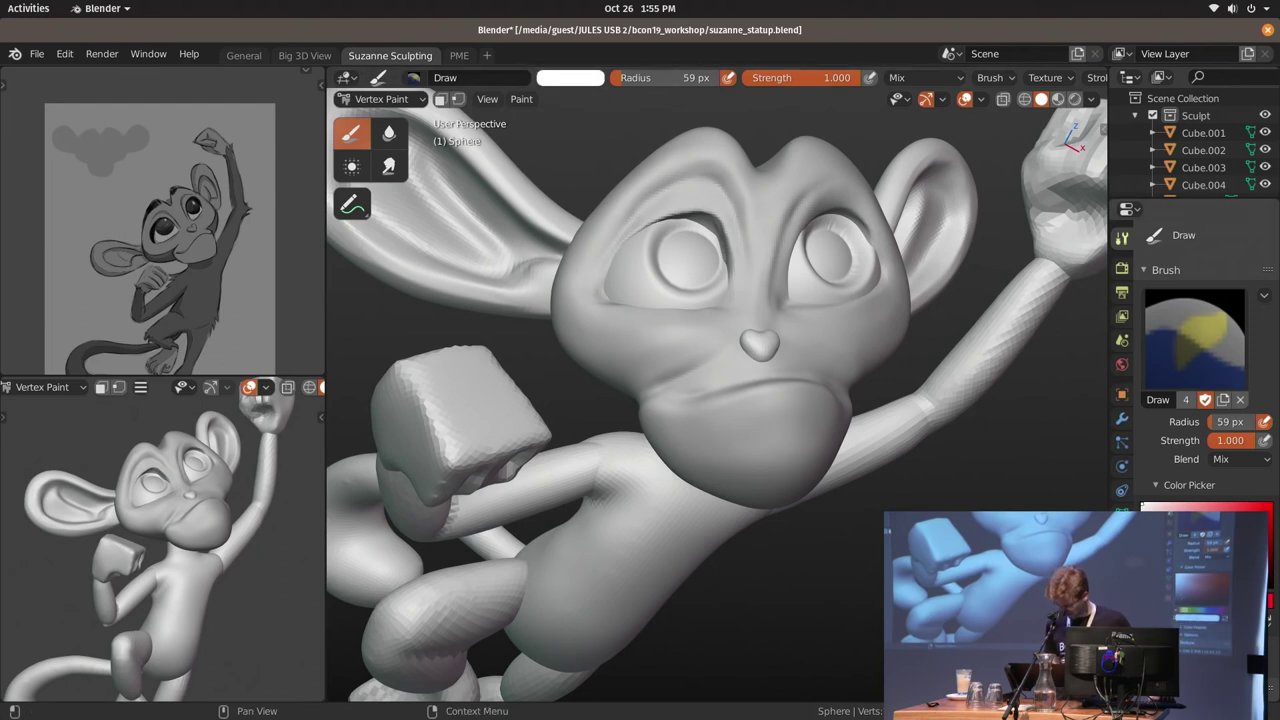
pyautogui.moveTo(716, 400); pyautogui.dragTo(690, 410, button='middle')
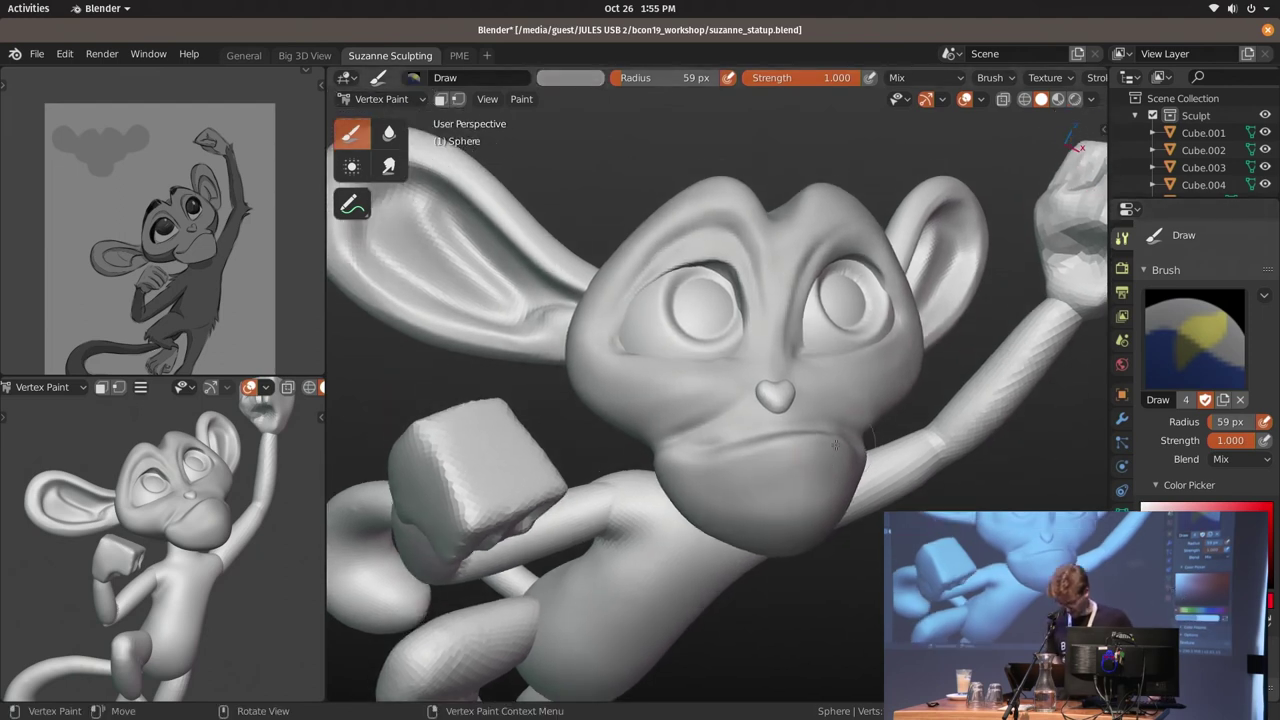
pyautogui.moveTo(849, 580)
pyautogui.mouseDown(button='middle')
pyautogui.moveTo(763, 320)
pyautogui.moveTo(756, 401)
pyautogui.mouseUp(button='middle')
# Select the first eyeball sphere and paint its pupil dark in Vertex Paint mode
pyautogui.hotkey('ctrl', 'Tab')
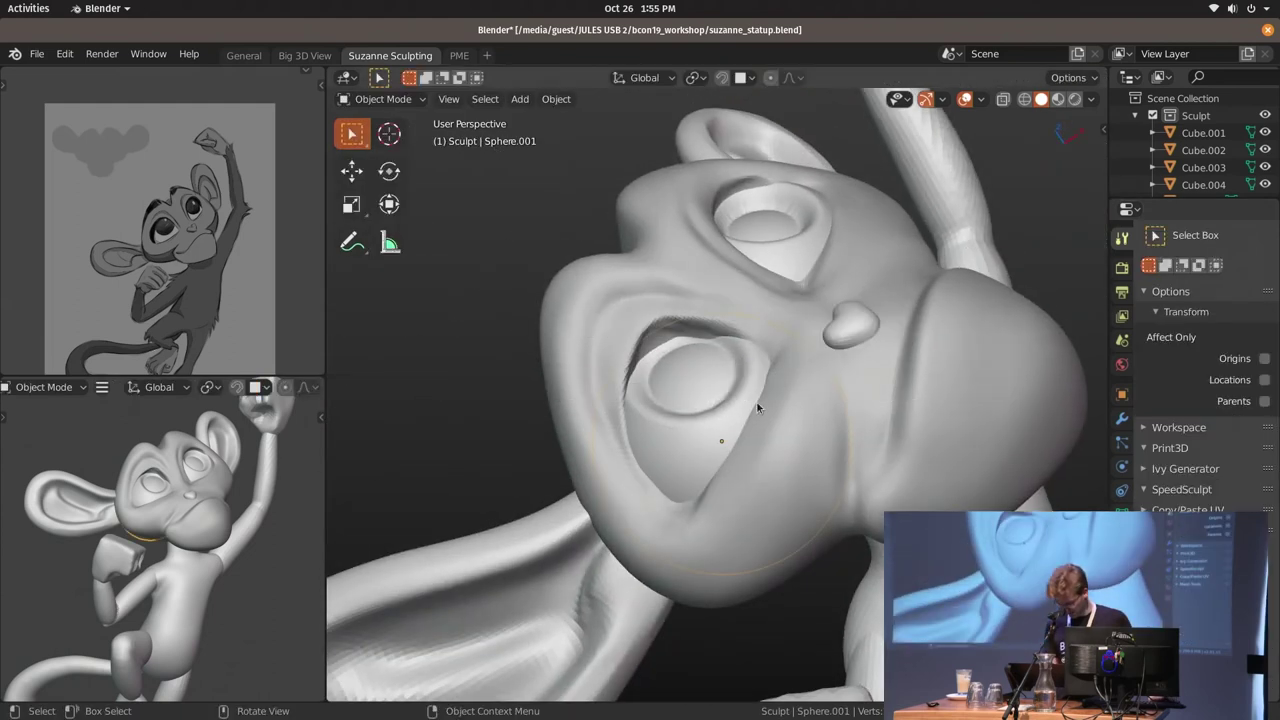
pyautogui.click(756, 401)
pyautogui.hotkey('ctrl', 'Tab')
pyautogui.hotkey('ctrl', 'Tab')
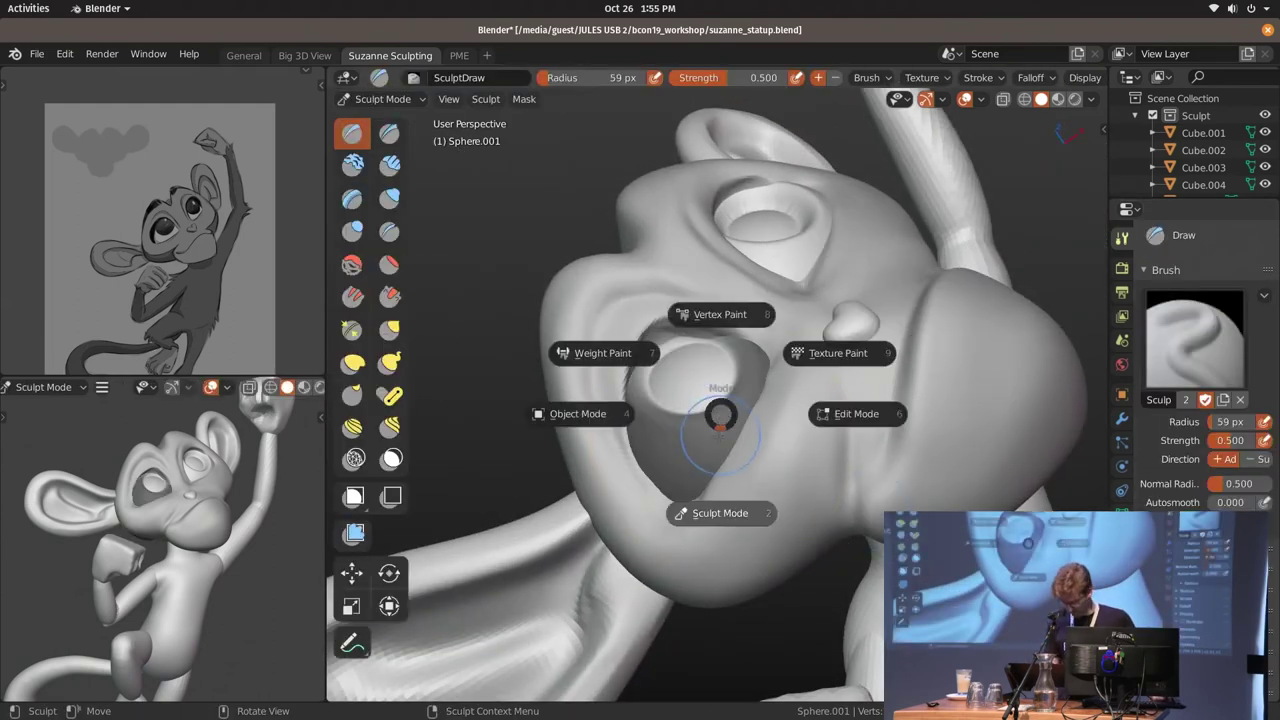
pyautogui.click(719, 302)
pyautogui.press('shift')
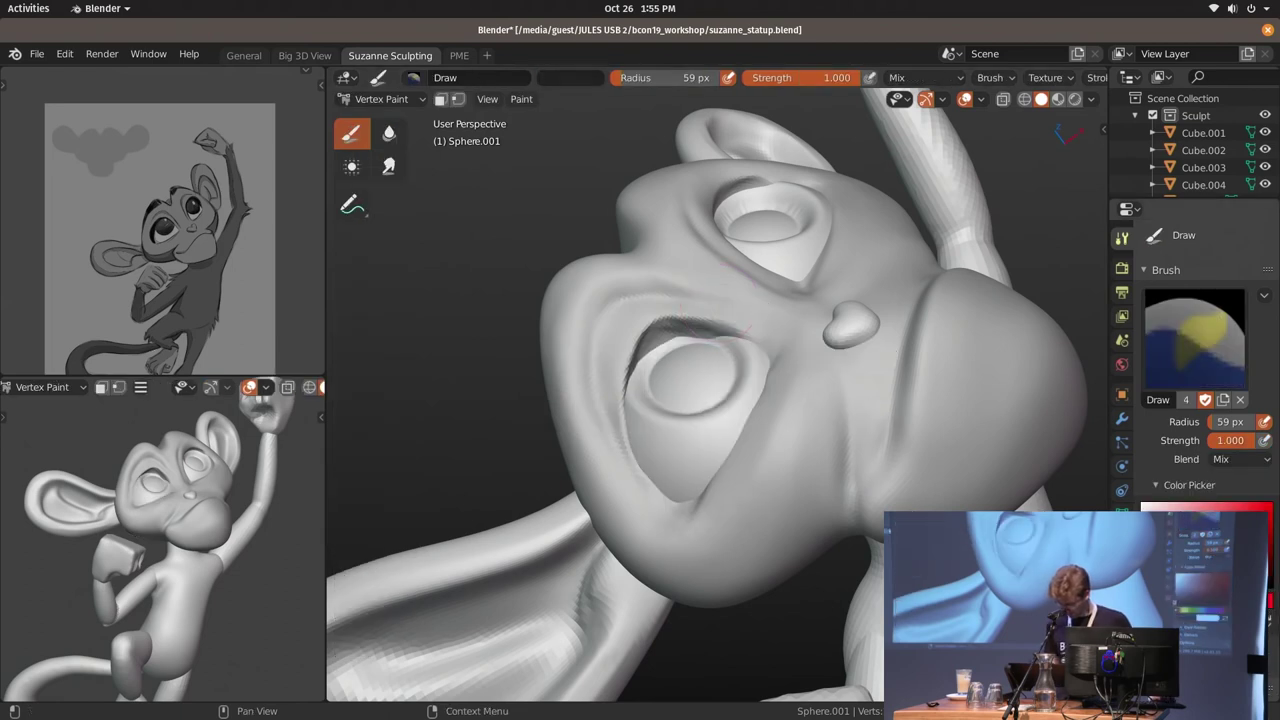
pyautogui.moveTo(700, 380); pyautogui.dragTo(718, 405, button='middle')
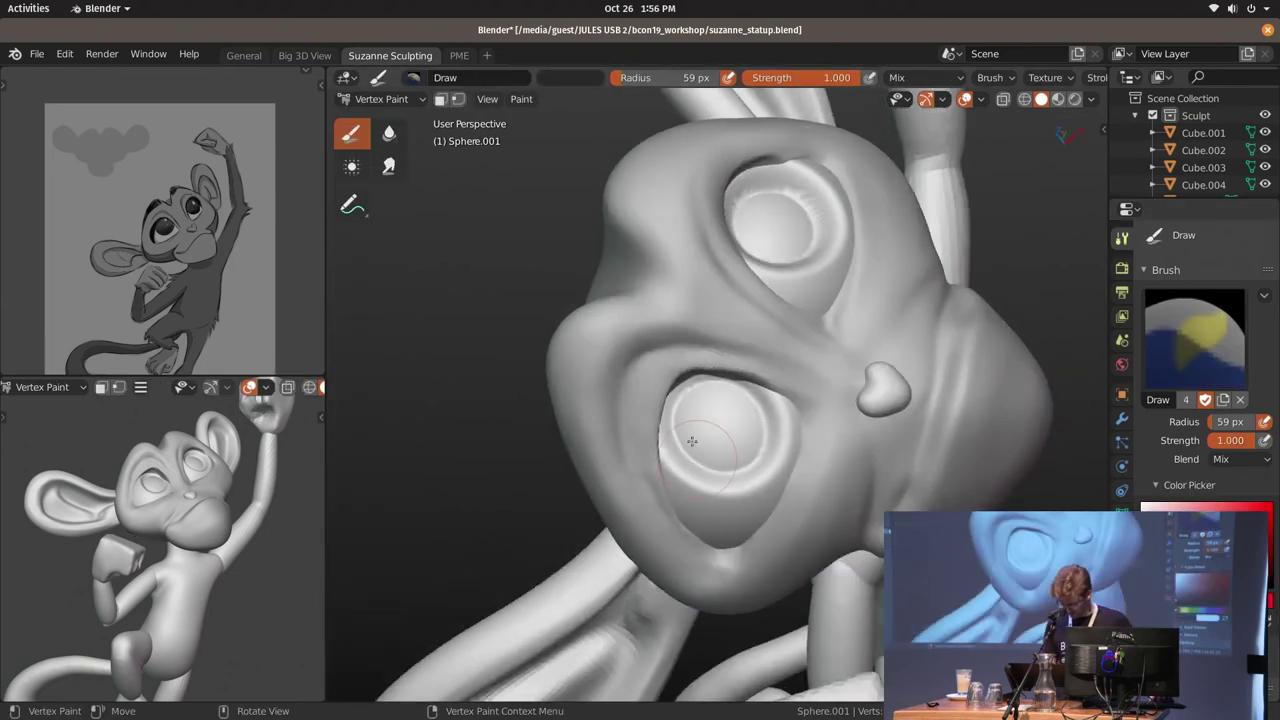
pyautogui.moveTo(705, 420)
pyautogui.mouseDown()
pyautogui.moveTo(718, 405)
pyautogui.moveTo(716, 440)
pyautogui.mouseUp()
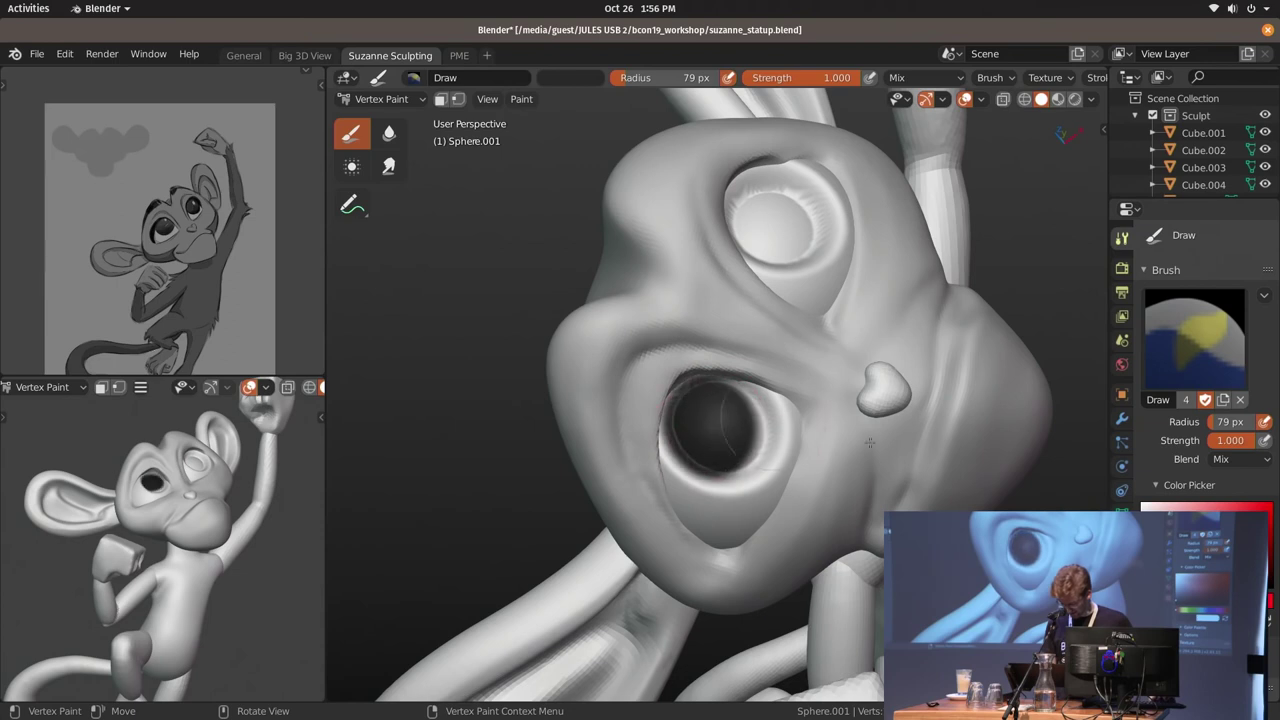
pyautogui.moveTo(716, 440); pyautogui.dragTo(754, 302, button='middle')
pyautogui.moveTo(718, 305)
pyautogui.mouseDown()
pyautogui.moveTo(725, 350)
pyautogui.moveTo(750, 300)
pyautogui.moveTo(766, 360)
pyautogui.mouseUp()
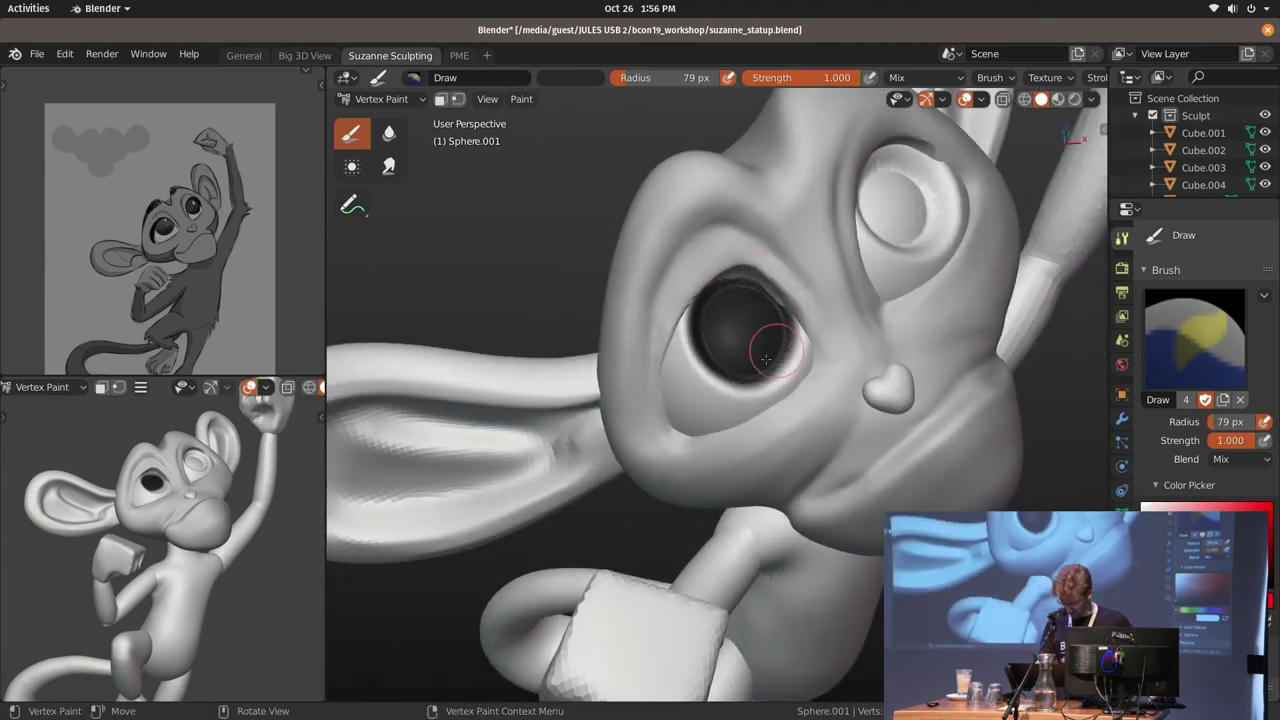
pyautogui.moveTo(766, 360); pyautogui.dragTo(720, 320, button='middle')
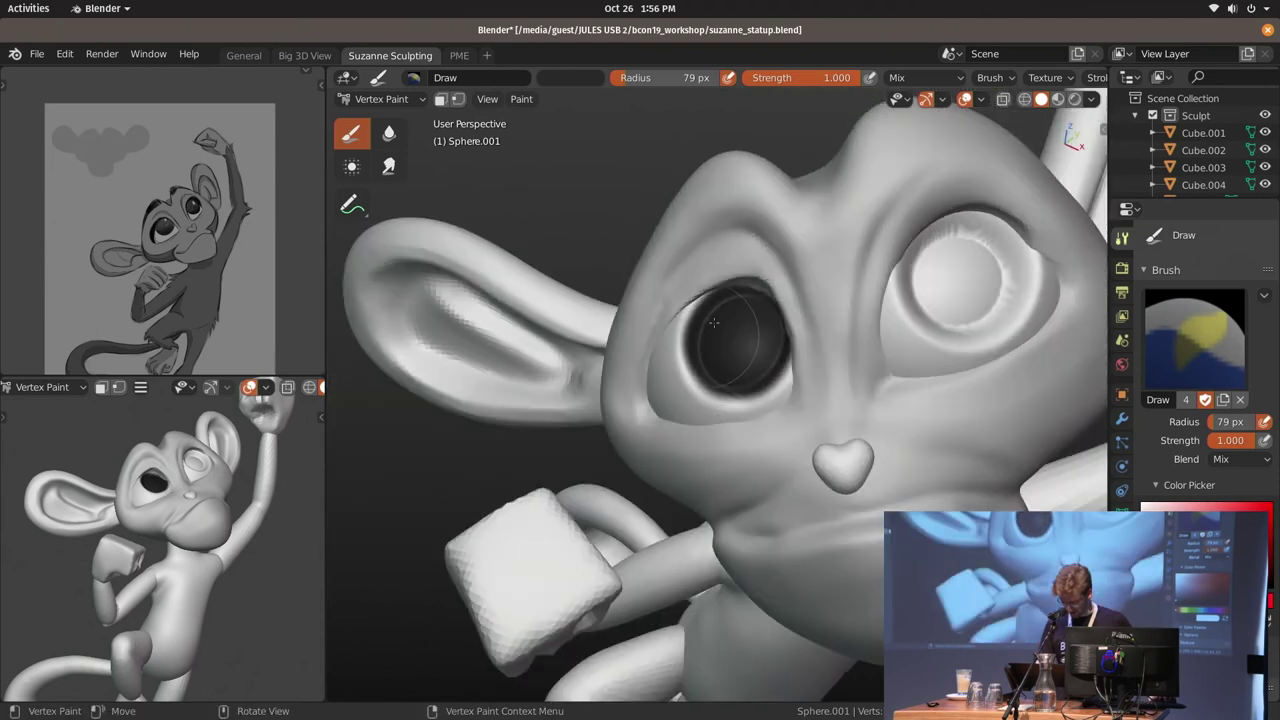
pyautogui.moveTo(716, 300); pyautogui.dragTo(716, 330)
pyautogui.moveTo(716, 330); pyautogui.dragTo(811, 335, button='middle')
# Paint the second eyeball's pupil dark, then return to Object Mode
pyautogui.hotkey('ctrl', 'Tab')
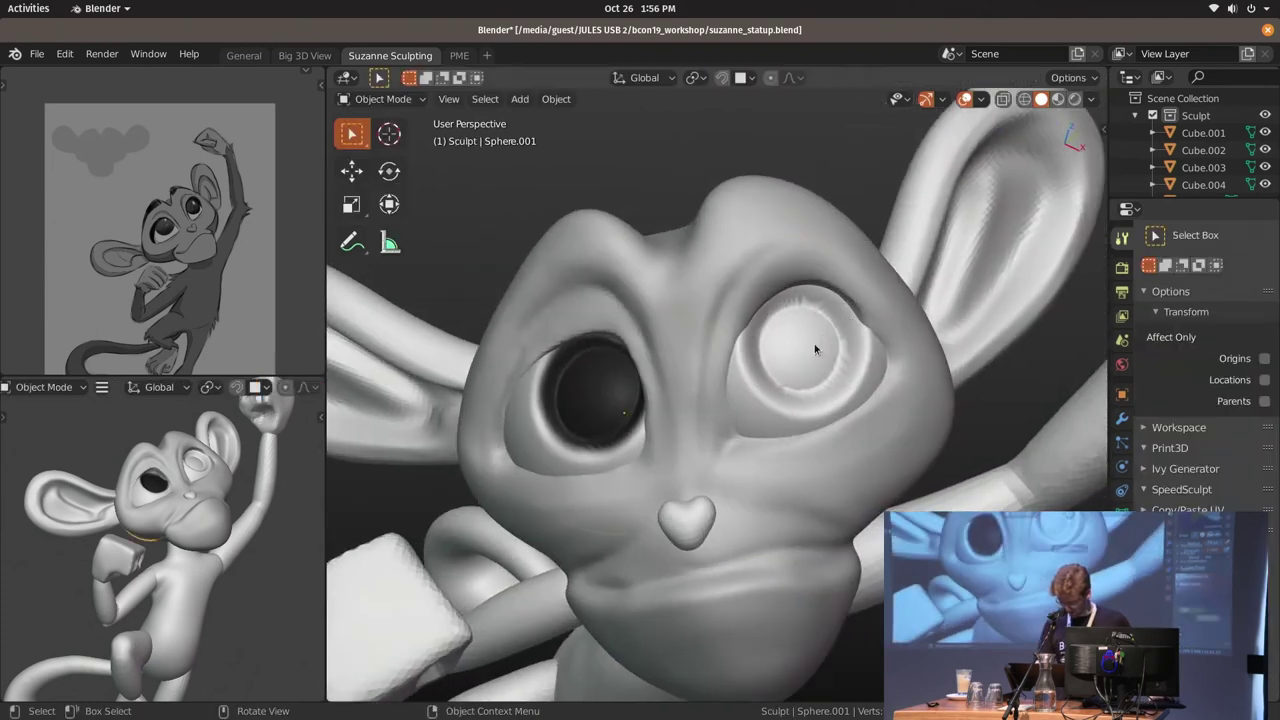
pyautogui.click(814, 338)
pyautogui.hotkey('ctrl', 'Tab')
pyautogui.moveTo(821, 320)
pyautogui.mouseDown()
pyautogui.moveTo(778, 381)
pyautogui.moveTo(808, 345)
pyautogui.mouseUp()
pyautogui.hotkey('ctrl', 'Tab')
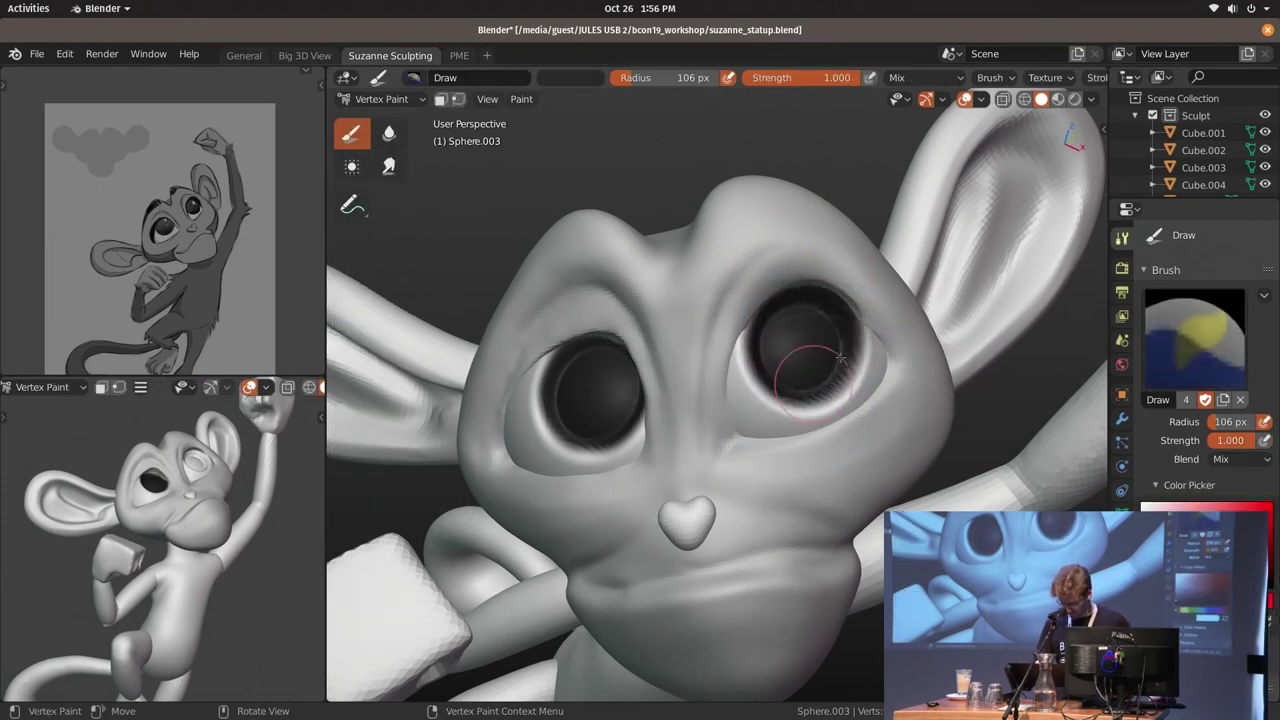
pyautogui.moveTo(808, 345); pyautogui.dragTo(838, 325, button='middle')
pyautogui.moveTo(838, 325); pyautogui.dragTo(826, 325)
pyautogui.hotkey('ctrl', 'Tab')
pyautogui.click(770, 318)
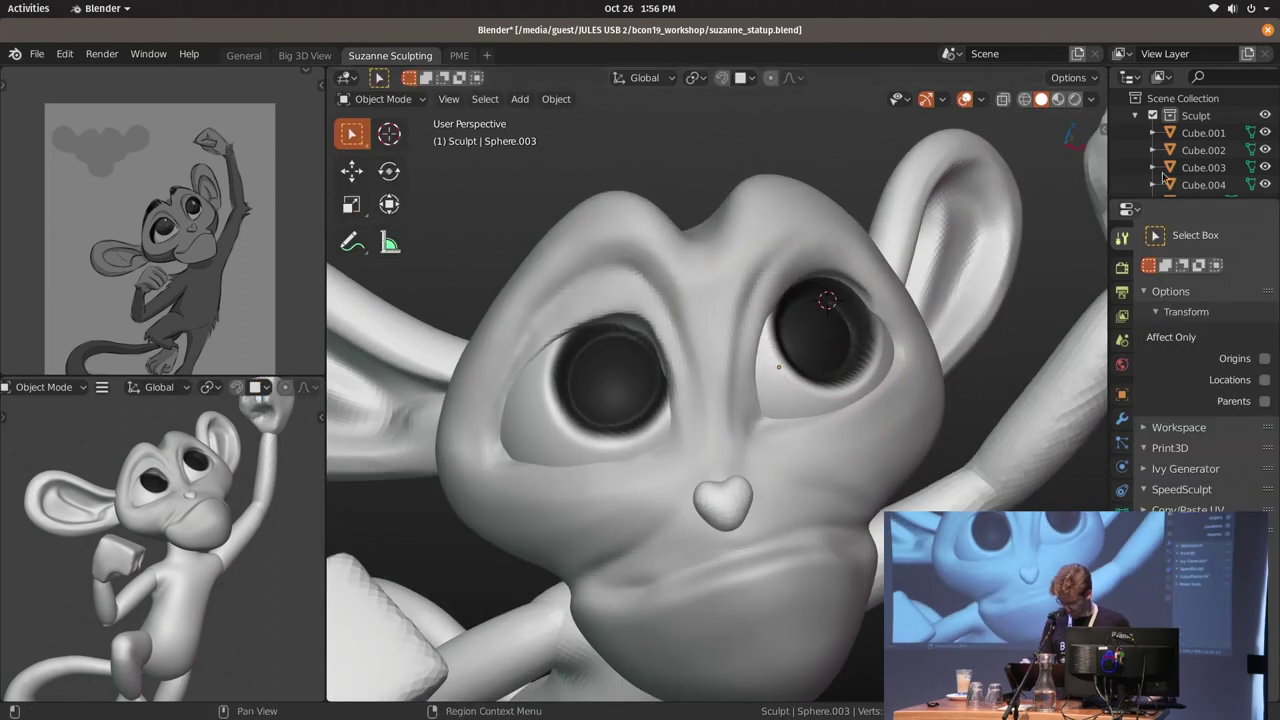
# Add a UV sphere, scale it down into the first eye and shade it smooth
pyautogui.hotkey('shift', 'a')
pyautogui.click(958, 384)
pyautogui.press('s')
pyautogui.click(829, 306)
pyautogui.rightClick(829, 306)
pyautogui.click(829, 306)
pyautogui.press('s')
pyautogui.click(907, 317)
pyautogui.moveTo(907, 317)
pyautogui.mouseDown(button='middle')
pyautogui.moveTo(810, 352)
pyautogui.moveTo(896, 332)
pyautogui.moveTo(714, 324)
pyautogui.moveTo(823, 393)
pyautogui.moveTo(756, 410)
pyautogui.moveTo(862, 367)
pyautogui.moveTo(828, 315)
pyautogui.mouseUp(button='middle')
# Duplicate the highlight sphere and place the copy in the other eye
pyautogui.hotkey('shift', 'd')
pyautogui.click(656, 330)
pyautogui.hotkey('ctrl', 'z')
pyautogui.press('g')
pyautogui.click(826, 305)
# Select the monkey body and switch it into Vertex Paint mode
pyautogui.click(800, 380)
pyautogui.hotkey('ctrl', 'Tab')
pyautogui.scroll(5, 825, 342)
pyautogui.moveTo(825, 342); pyautogui.dragTo(843, 271, button='middle')
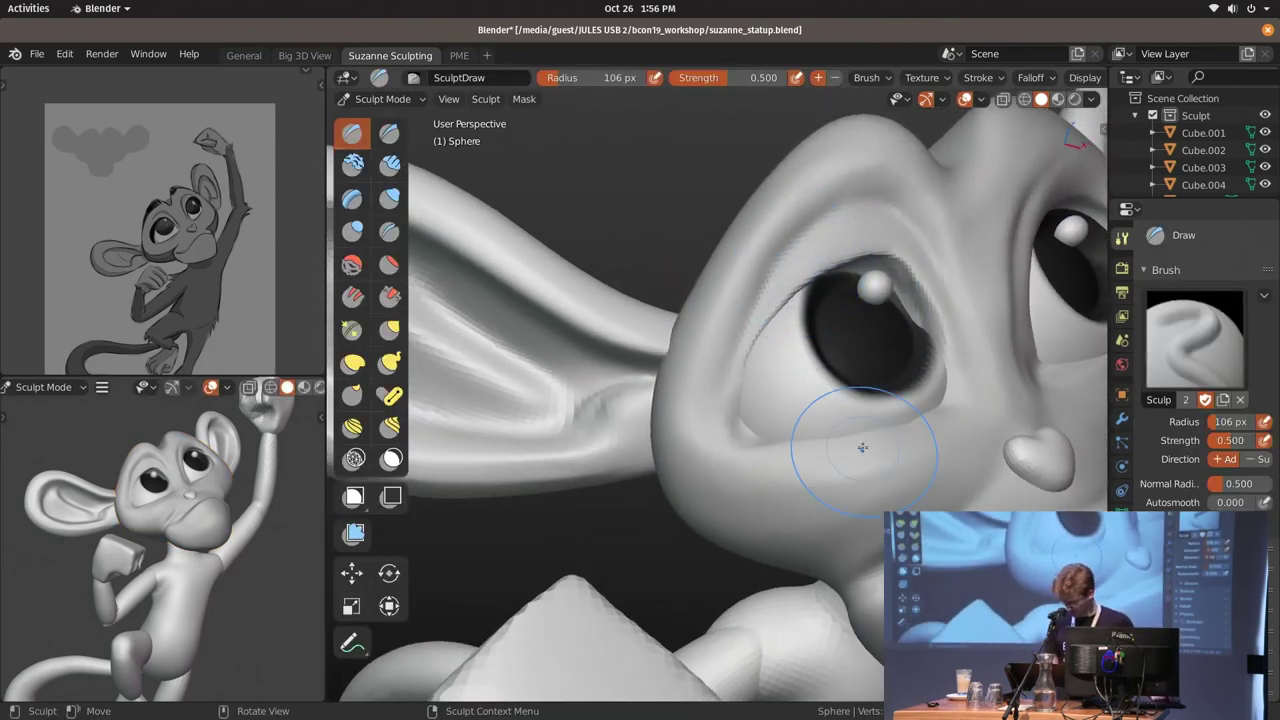
pyautogui.hotkey('ctrl', 'Tab')
pyautogui.moveTo(862, 447); pyautogui.dragTo(754, 305, button='middle')
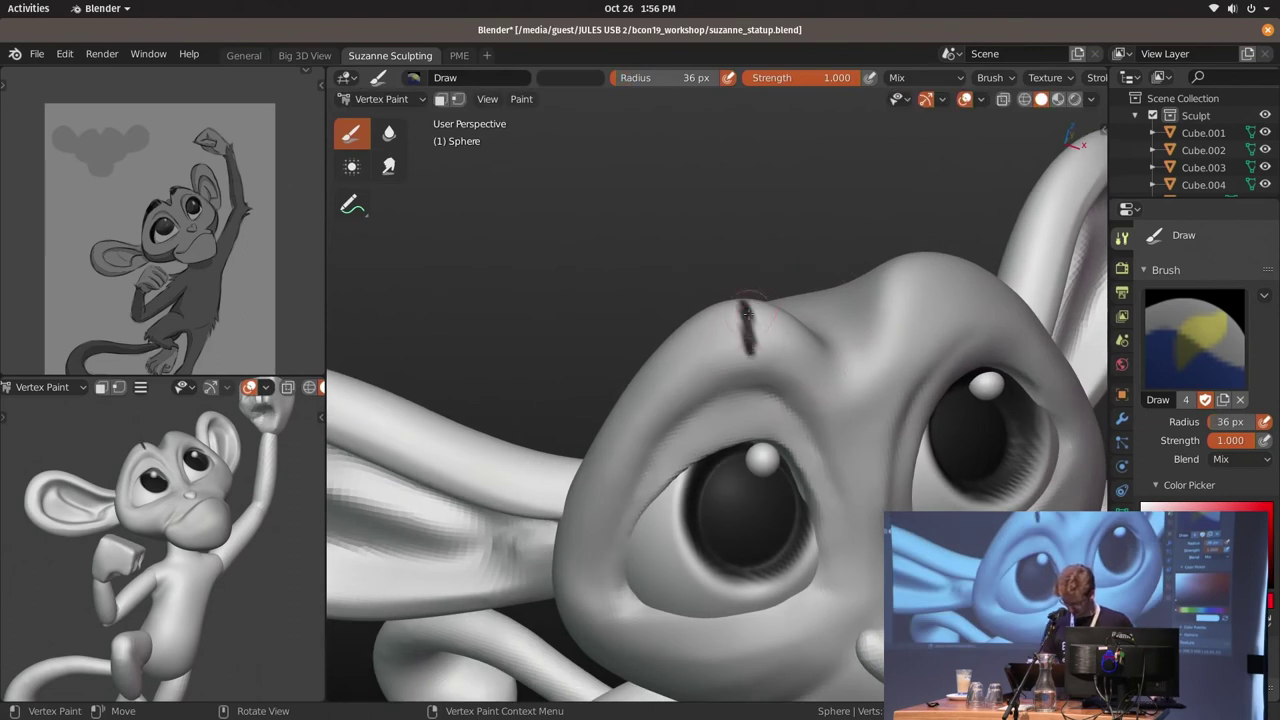
# Paint dark eyebrow strokes above the monkey's eyes
pyautogui.hotkey('ctrl', 'z')
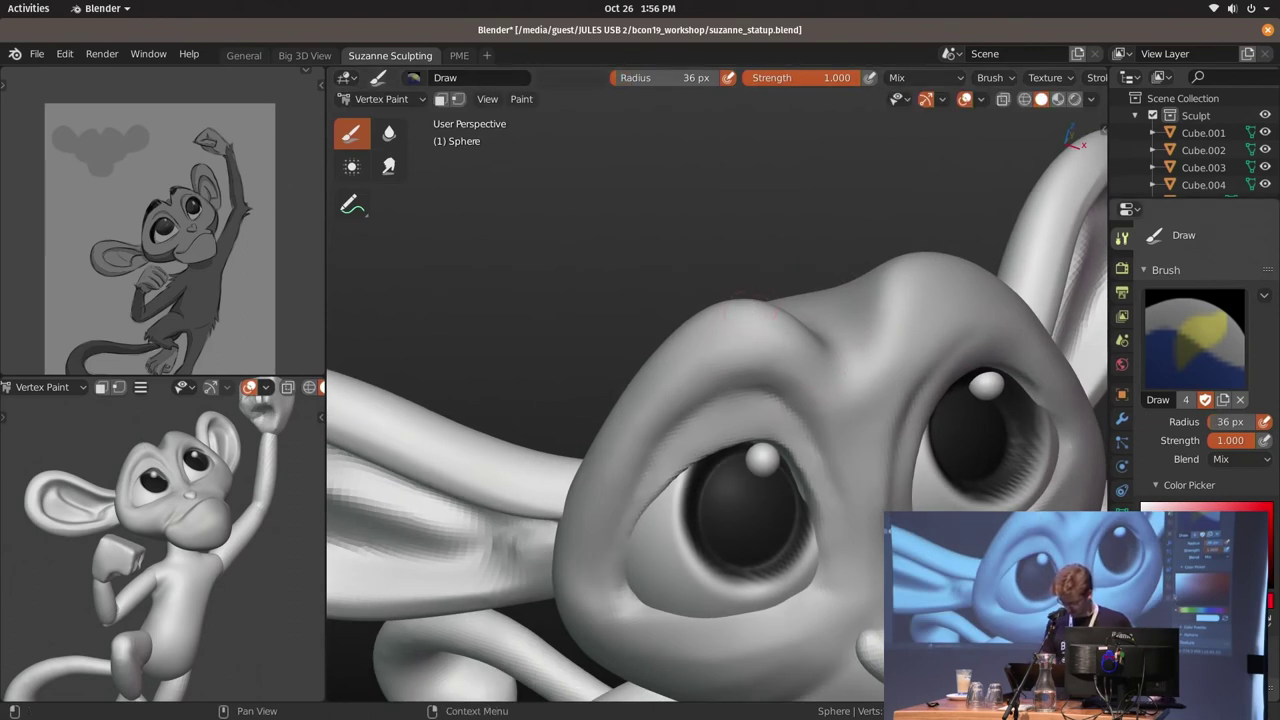
pyautogui.moveTo(745, 340); pyautogui.dragTo(775, 282, button='middle')
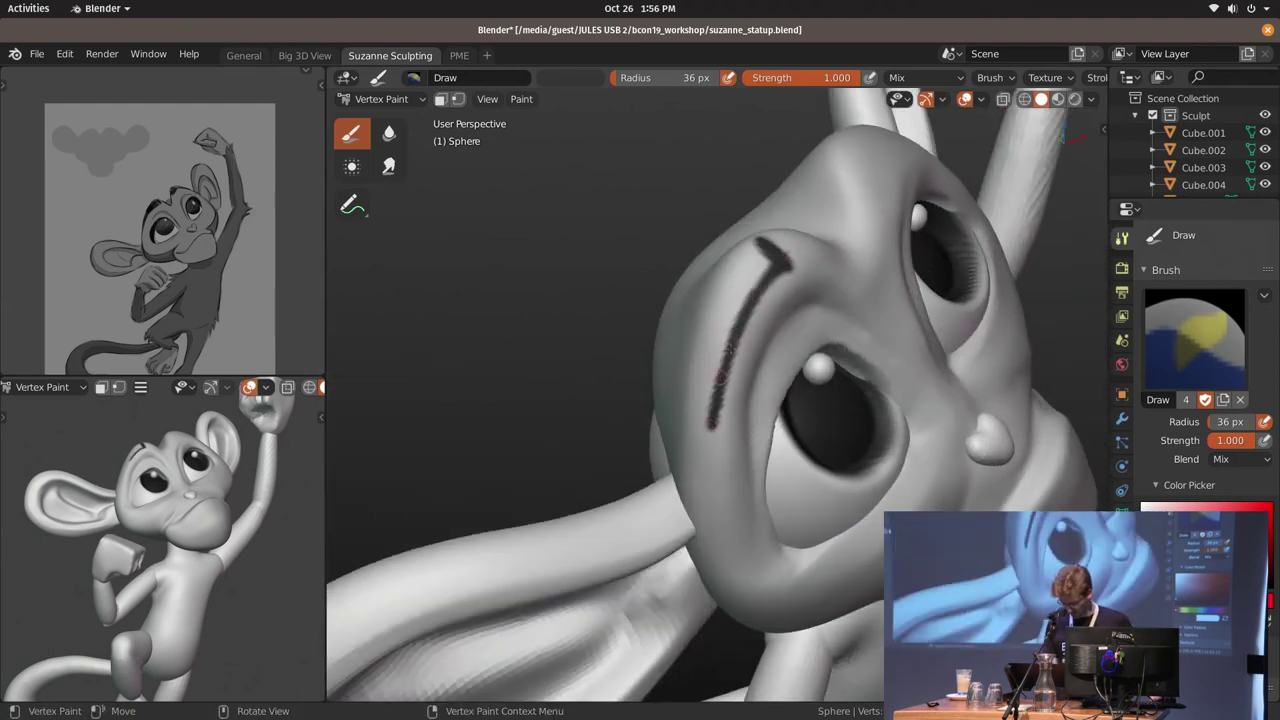
pyautogui.moveTo(735, 264); pyautogui.dragTo(717, 324)
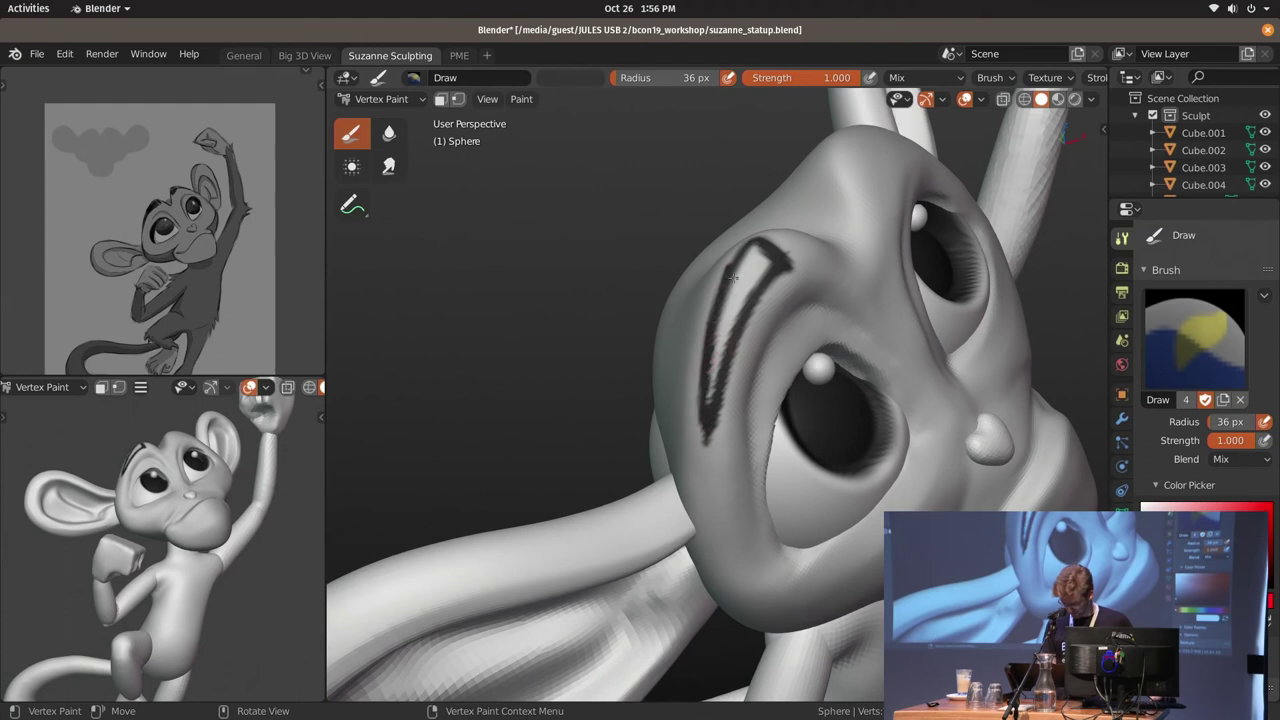
pyautogui.moveTo(733, 277); pyautogui.dragTo(709, 377)
pyautogui.moveTo(718, 359)
pyautogui.mouseDown(button='middle')
pyautogui.moveTo(761, 294)
pyautogui.moveTo(692, 259)
pyautogui.mouseUp(button='middle')
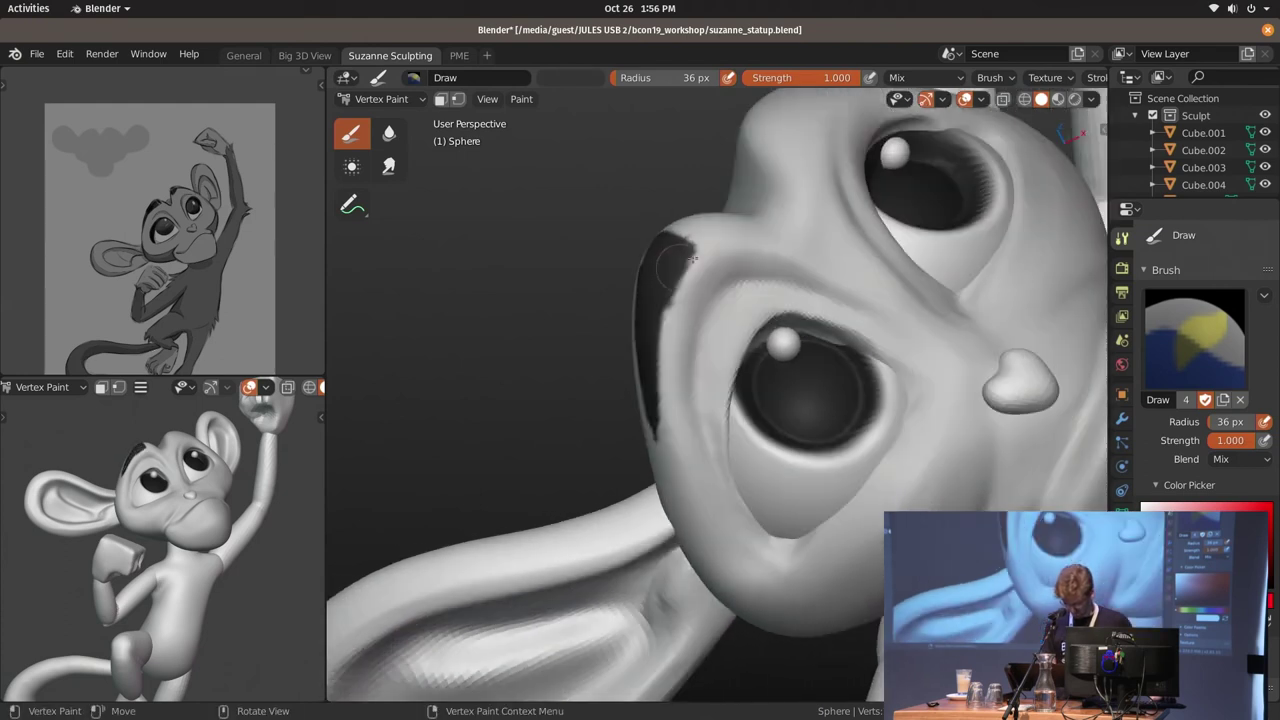
pyautogui.moveTo(658, 384); pyautogui.dragTo(897, 254, button='middle')
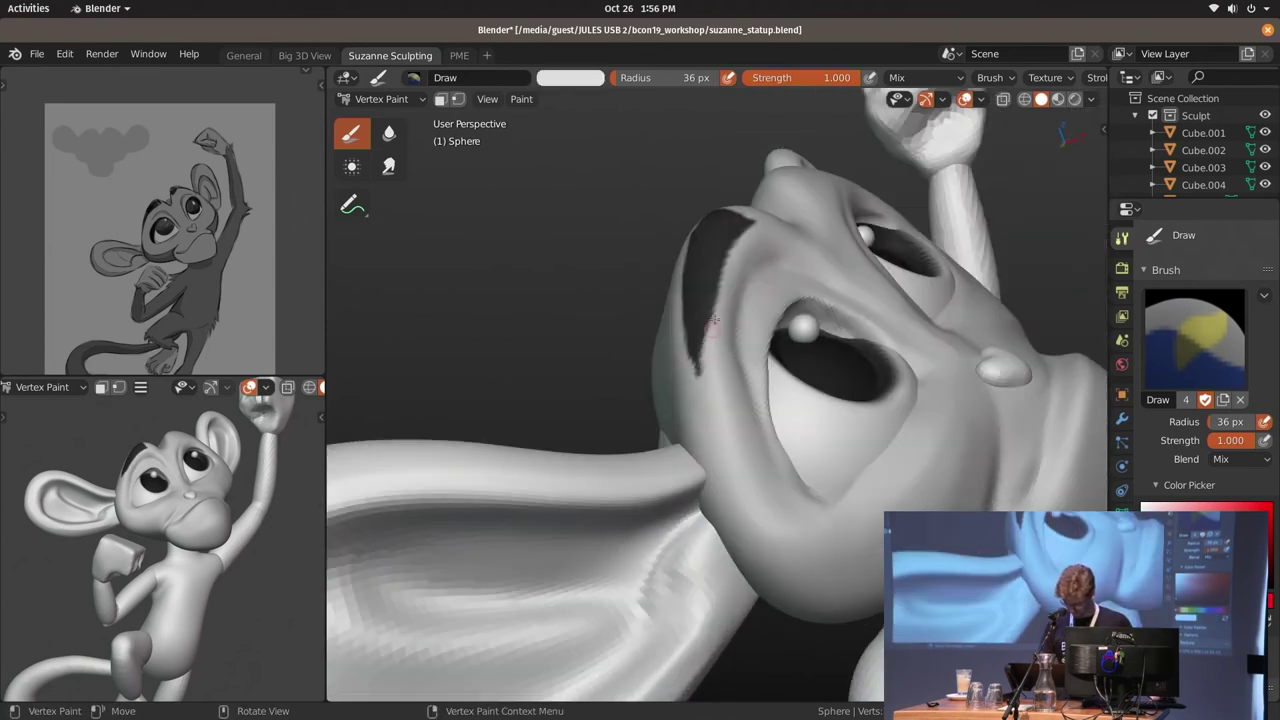
pyautogui.moveTo(714, 320); pyautogui.dragTo(787, 313, button='middle')
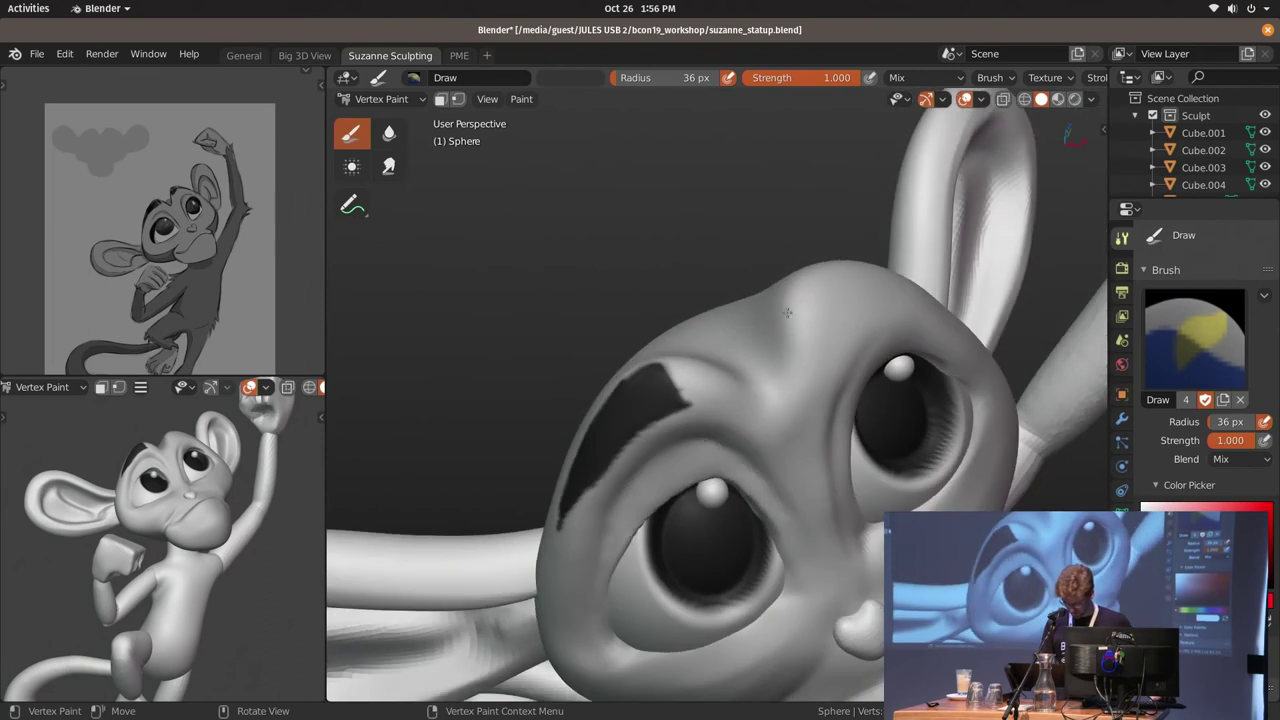
pyautogui.moveTo(826, 315); pyautogui.dragTo(739, 272, button='middle')
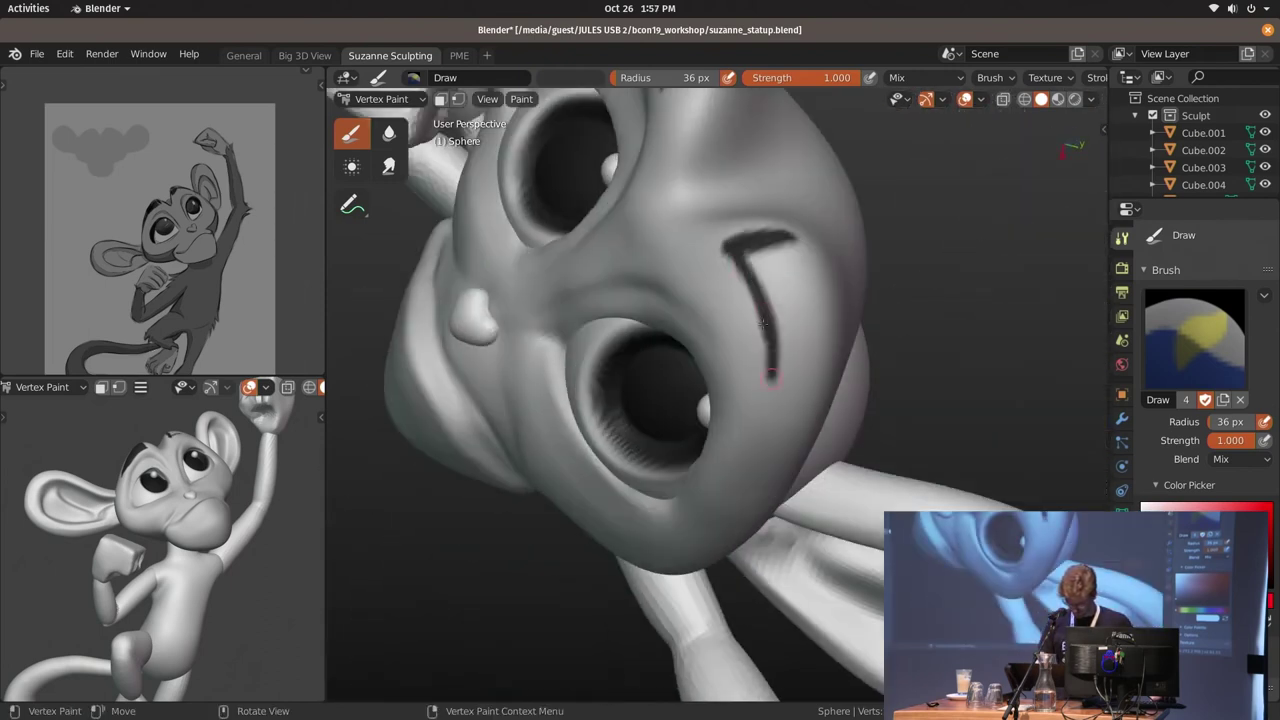
pyautogui.moveTo(771, 375)
pyautogui.mouseDown()
pyautogui.moveTo(765, 247)
pyautogui.moveTo(789, 254)
pyautogui.mouseUp()
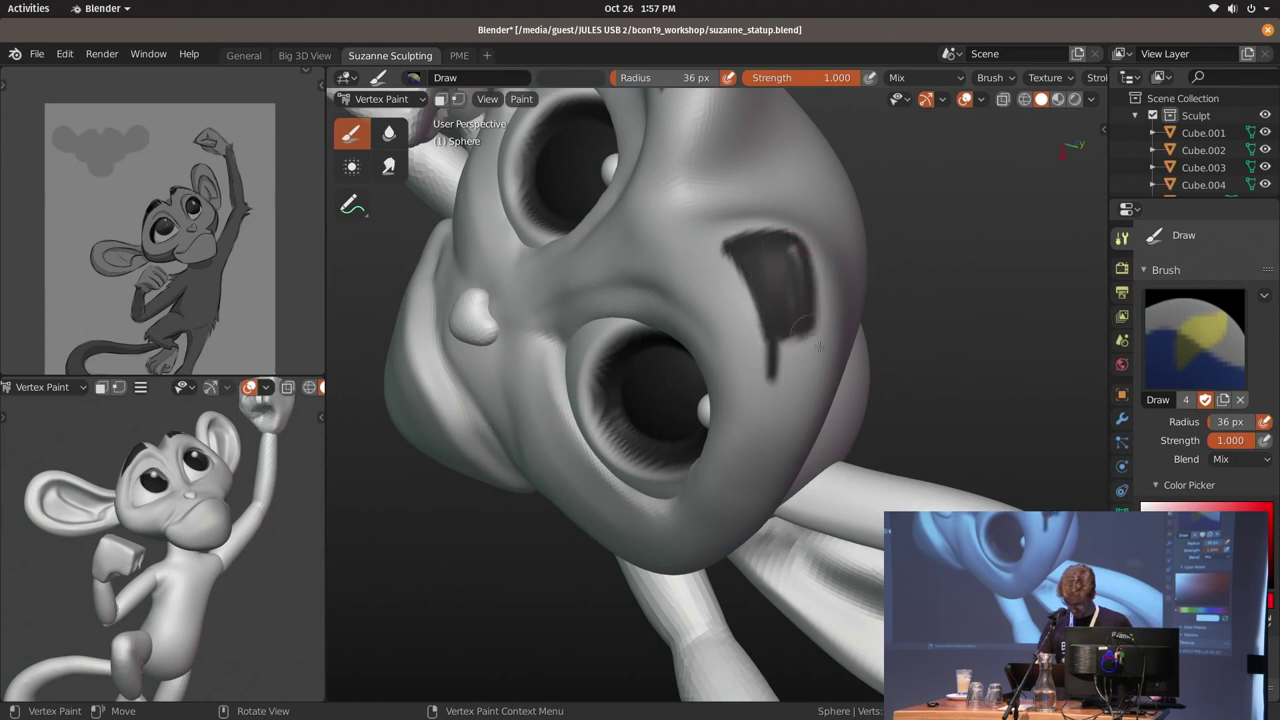
pyautogui.moveTo(818, 346); pyautogui.dragTo(760, 150, button='middle')
pyautogui.moveTo(760, 150); pyautogui.dragTo(776, 219)
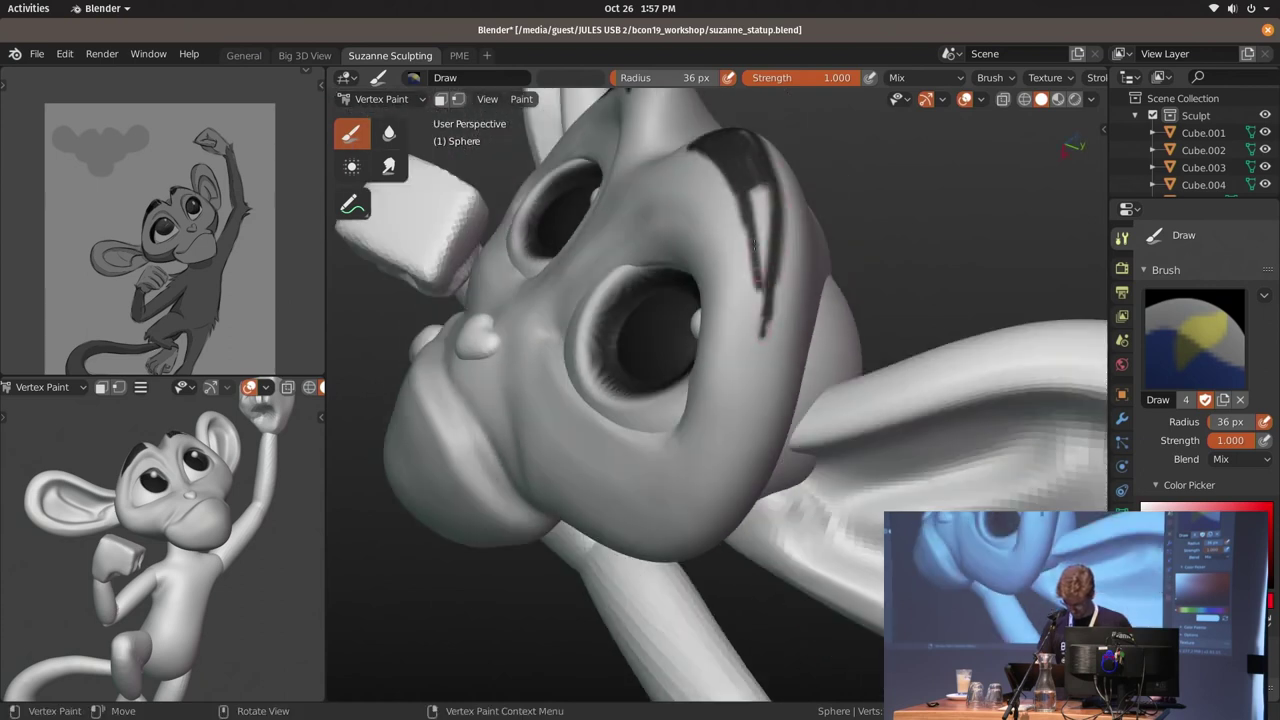
pyautogui.moveTo(761, 224)
pyautogui.mouseDown(button='middle')
pyautogui.moveTo(805, 322)
pyautogui.moveTo(691, 248)
pyautogui.mouseUp(button='middle')
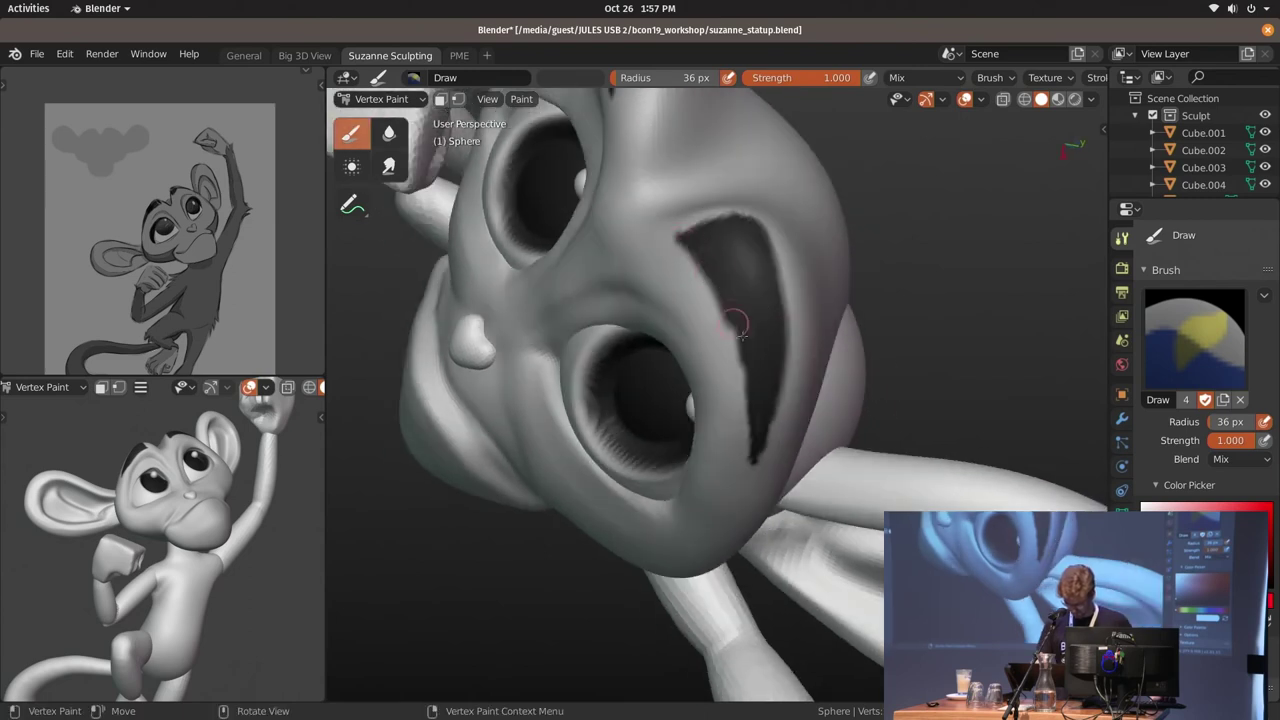
pyautogui.moveTo(757, 371); pyautogui.dragTo(637, 301, button='middle')
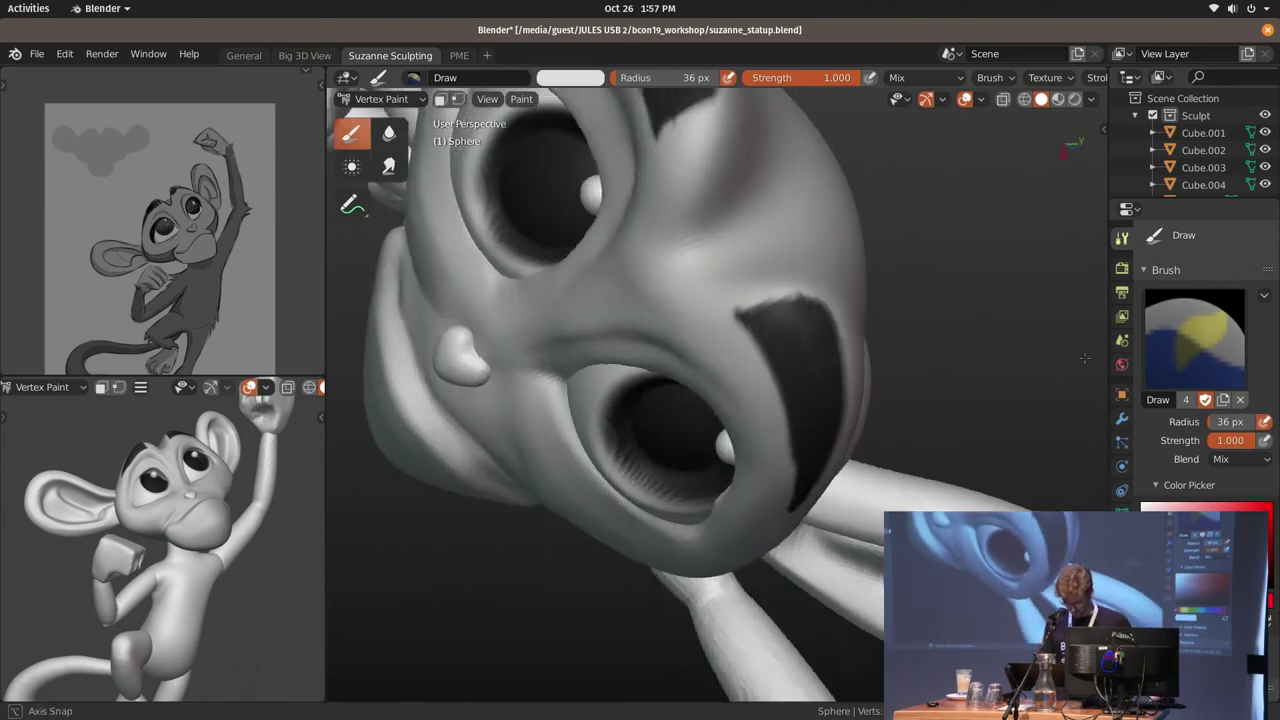
# Darken the eye's left edge, switching to a 65 px brush radius
pyautogui.scroll(-3, 660, 368)
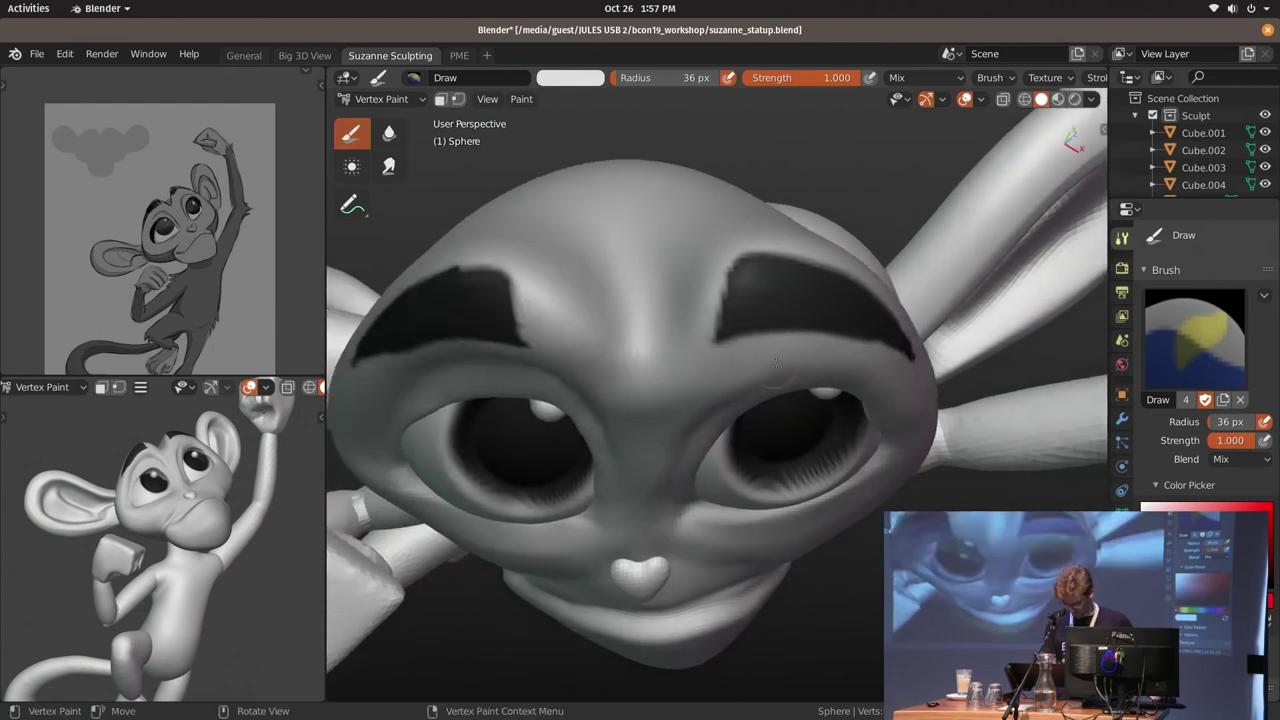
pyautogui.scroll(-2, 700, 370)
pyautogui.moveTo(700, 370); pyautogui.dragTo(808, 379, button='middle')
pyautogui.scroll(3, 809, 379)
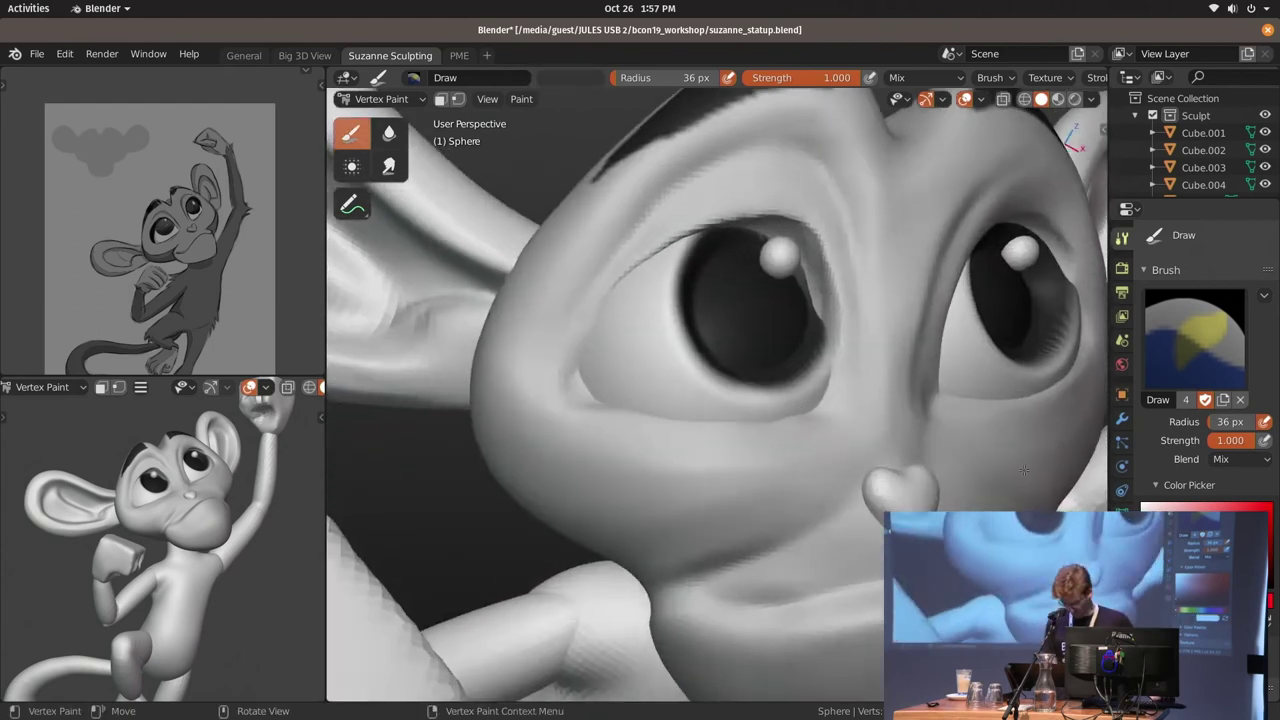
pyautogui.scroll(2, 700, 320)
pyautogui.moveTo(680, 300); pyautogui.dragTo(636, 268, button='middle')
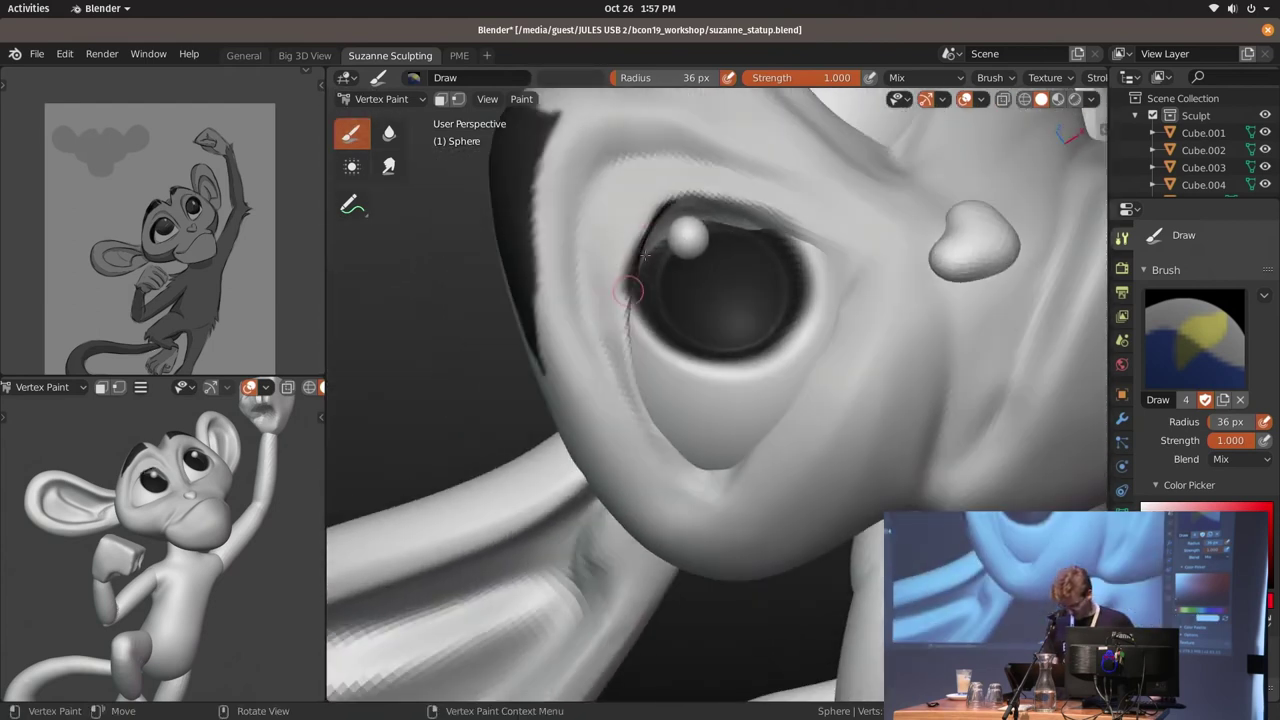
pyautogui.moveTo(652, 217); pyautogui.dragTo(632, 260)
pyautogui.keyDown('shift'); pyautogui.moveTo(627, 395); pyautogui.dragTo(650, 290, button='middle'); pyautogui.keyUp('shift')
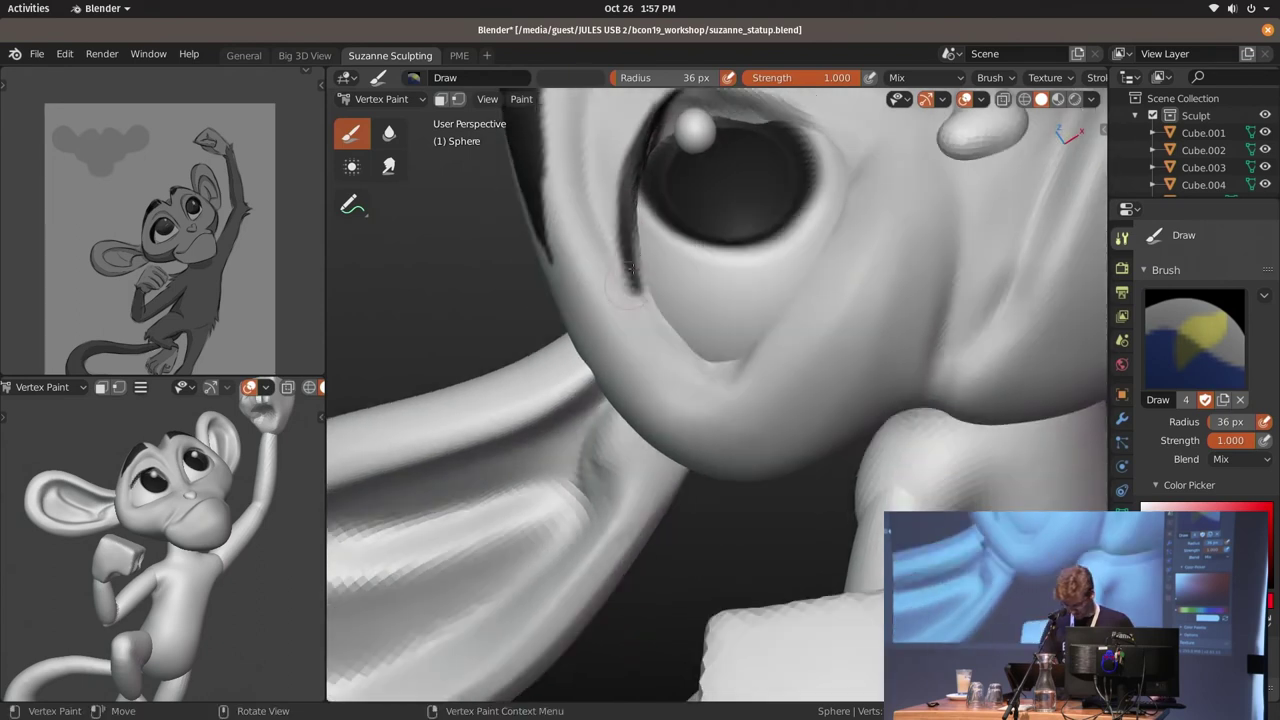
pyautogui.press('f')
pyautogui.click(690, 160)
pyautogui.moveTo(650, 140)
pyautogui.mouseDown()
pyautogui.moveTo(670, 291)
pyautogui.moveTo(651, 283)
pyautogui.mouseUp()
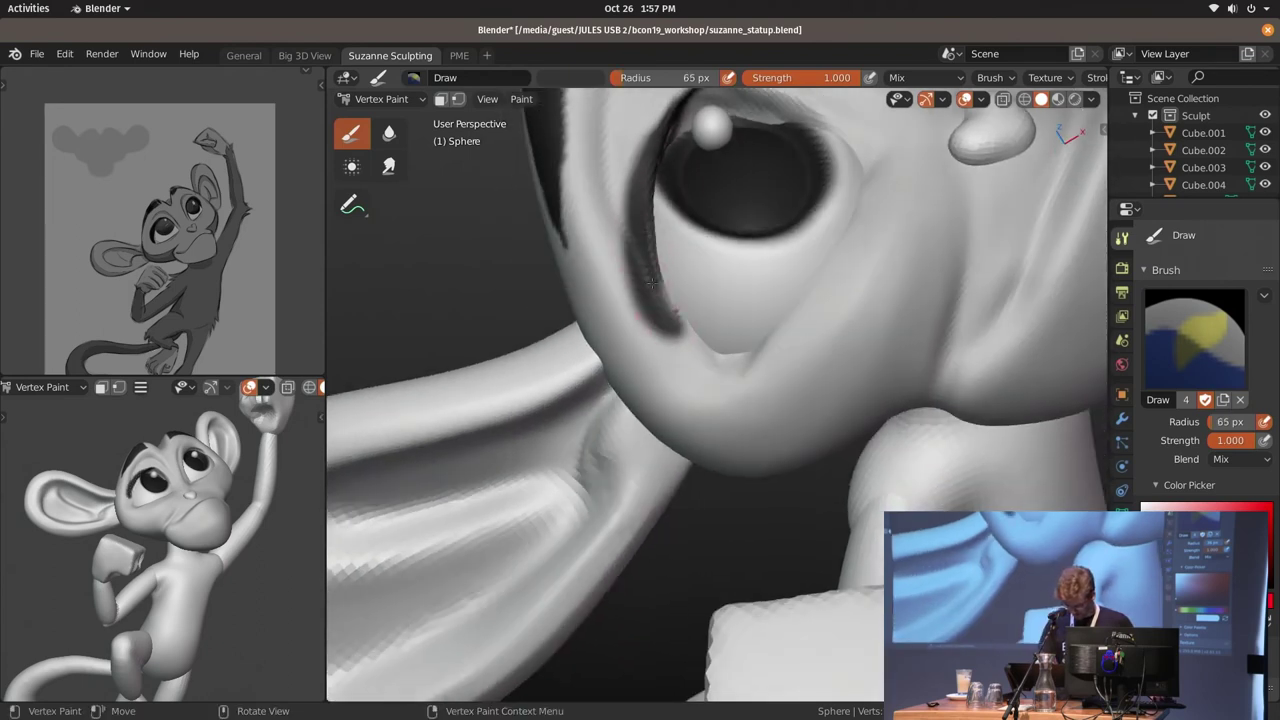
# Inspect both painted eyes from several angles and return to Object Mode
pyautogui.moveTo(702, 330); pyautogui.dragTo(764, 268, button='middle')
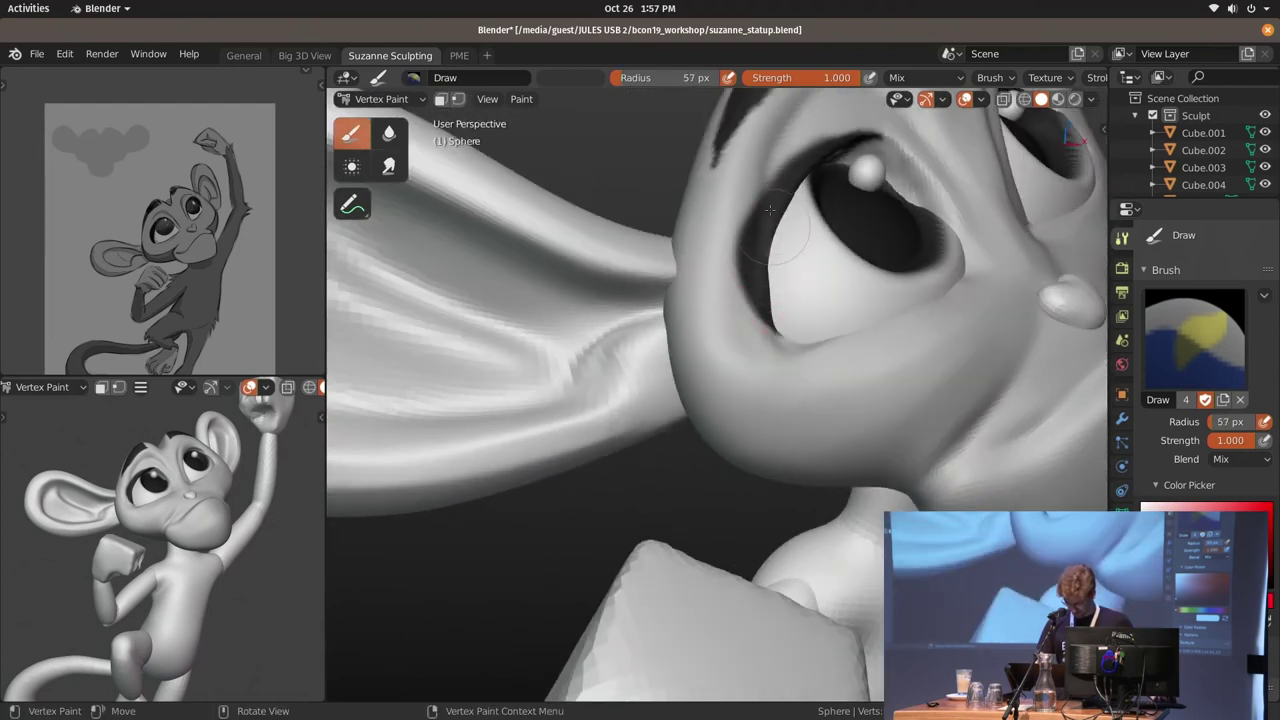
pyautogui.moveTo(770, 210); pyautogui.dragTo(750, 273, button='middle')
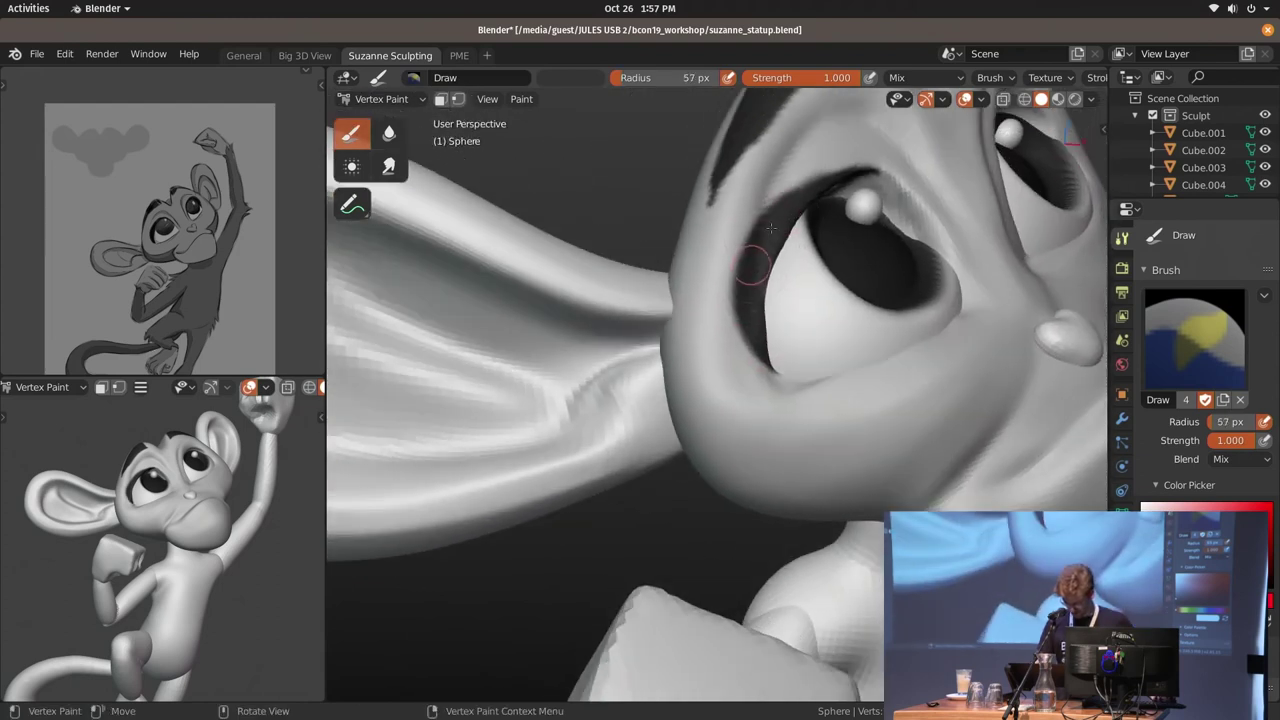
pyautogui.moveTo(771, 229); pyautogui.dragTo(613, 221, button='middle')
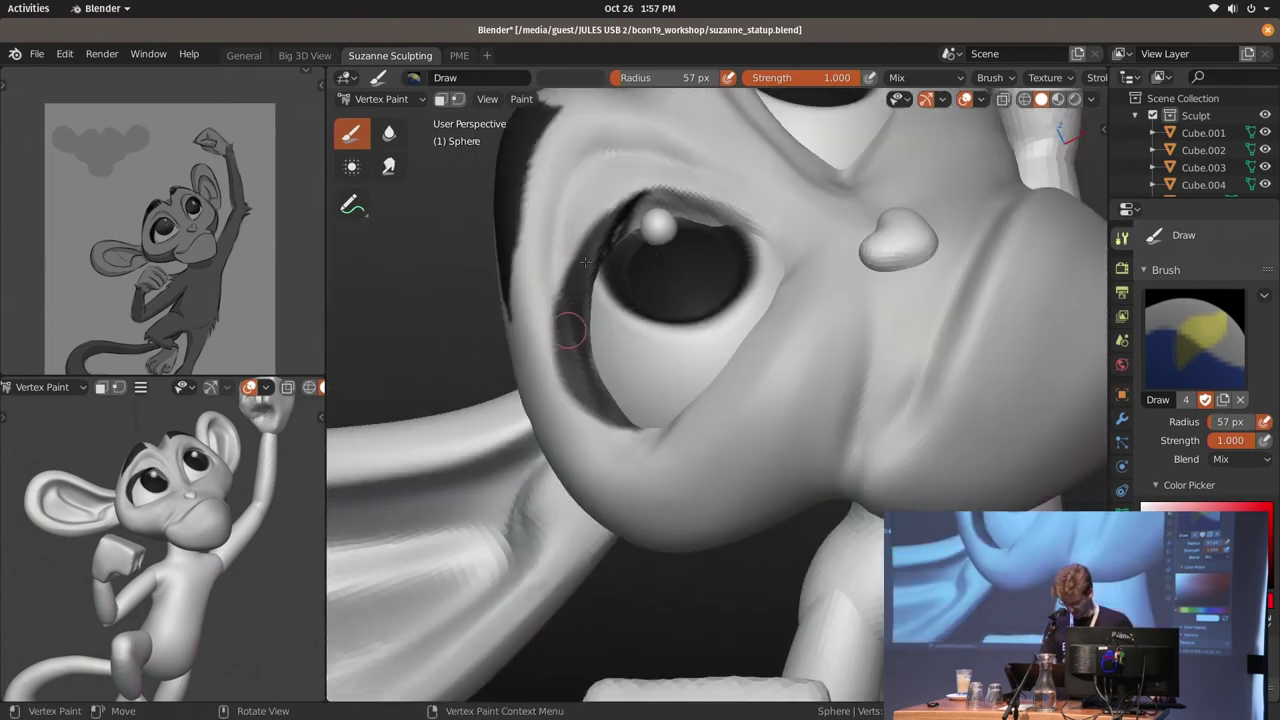
pyautogui.moveTo(625, 310)
pyautogui.mouseDown(button='middle')
pyautogui.moveTo(568, 341)
pyautogui.moveTo(792, 338)
pyautogui.mouseUp(button='middle')
pyautogui.scroll(-2, 600, 311)
pyautogui.hotkey('ctrl', 'Tab')
# In Sculpt Mode, pick the Mask brush and run Mask Extract on the masked cheek
pyautogui.press('4')
pyautogui.hotkey('ctrl', 'Tab')
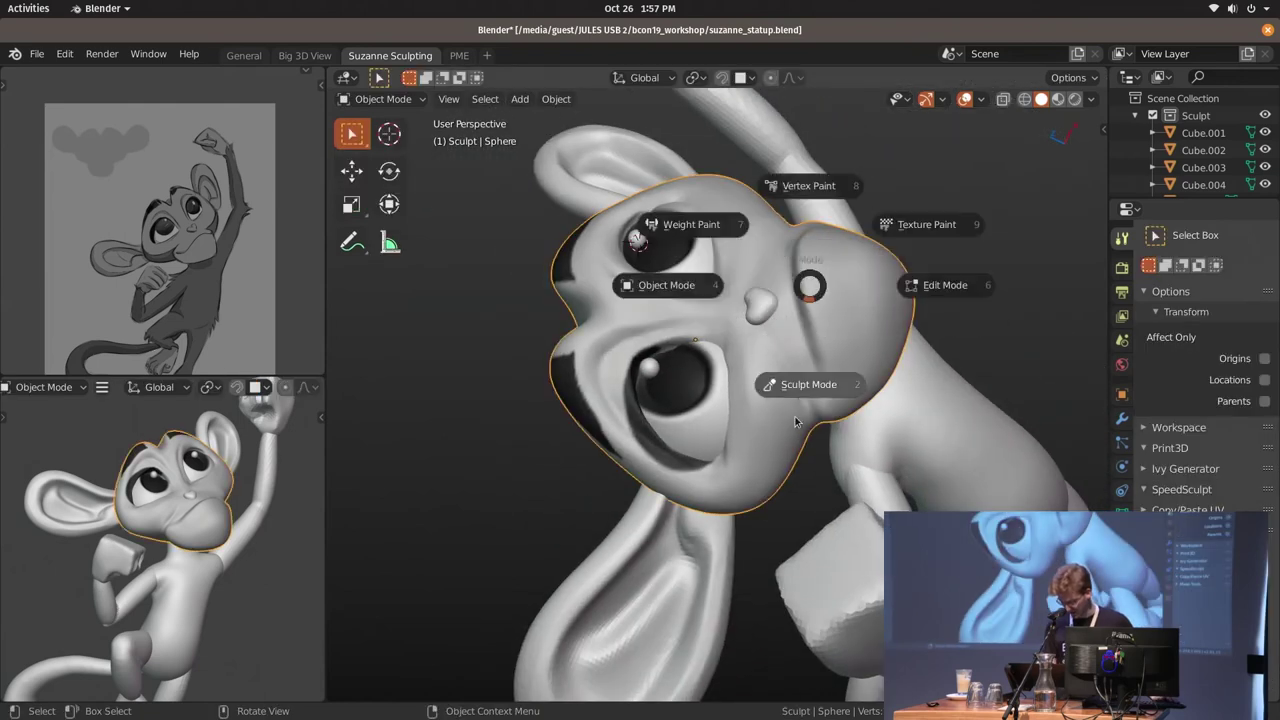
pyautogui.click(795, 422)
pyautogui.press('m')
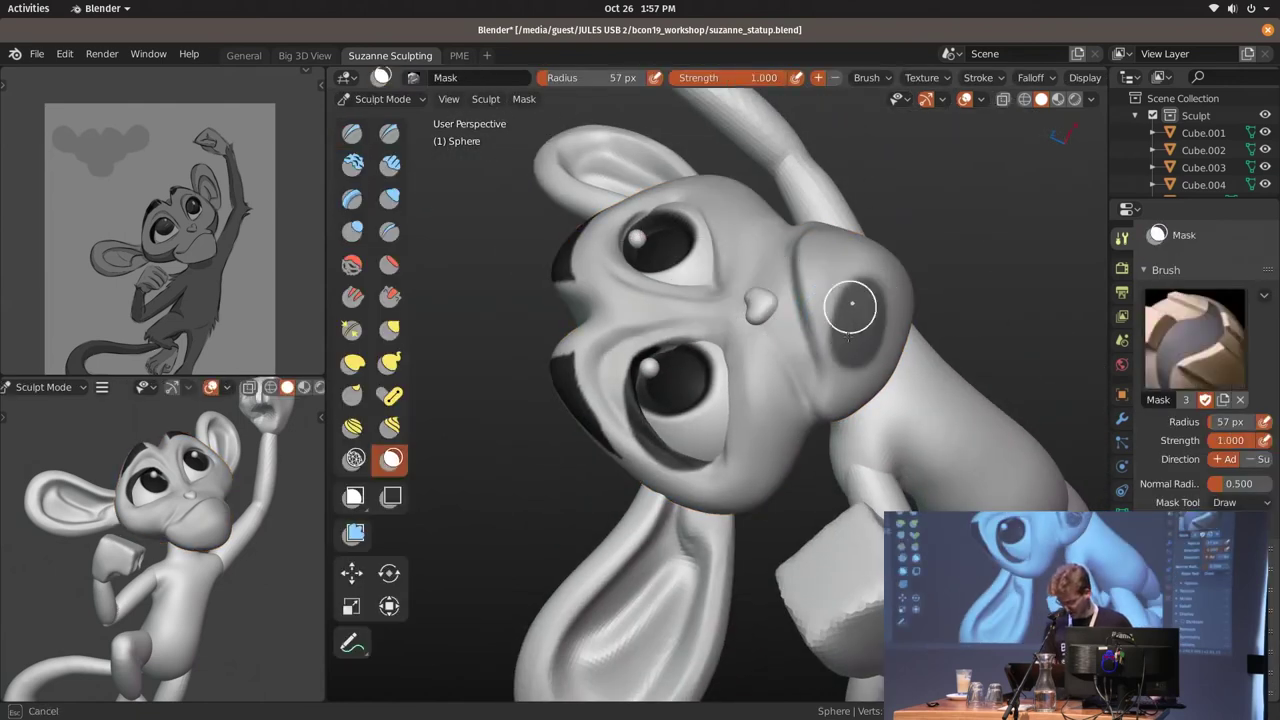
pyautogui.click(528, 99)
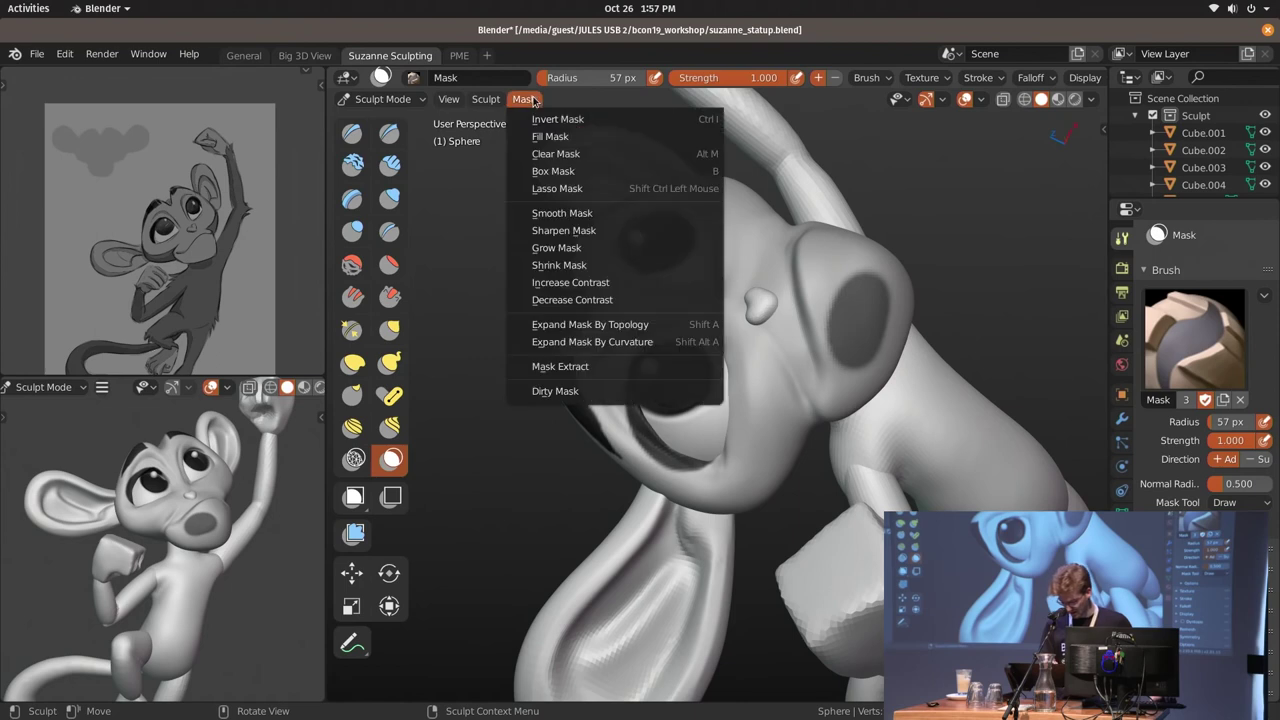
pyautogui.click(600, 366)
pyautogui.click(706, 492)
# Inspect the extracted shell, then delete it
pyautogui.moveTo(706, 492)
pyautogui.mouseDown(button='middle')
pyautogui.moveTo(857, 347)
pyautogui.moveTo(903, 328)
pyautogui.mouseUp(button='middle')
pyautogui.press('g')
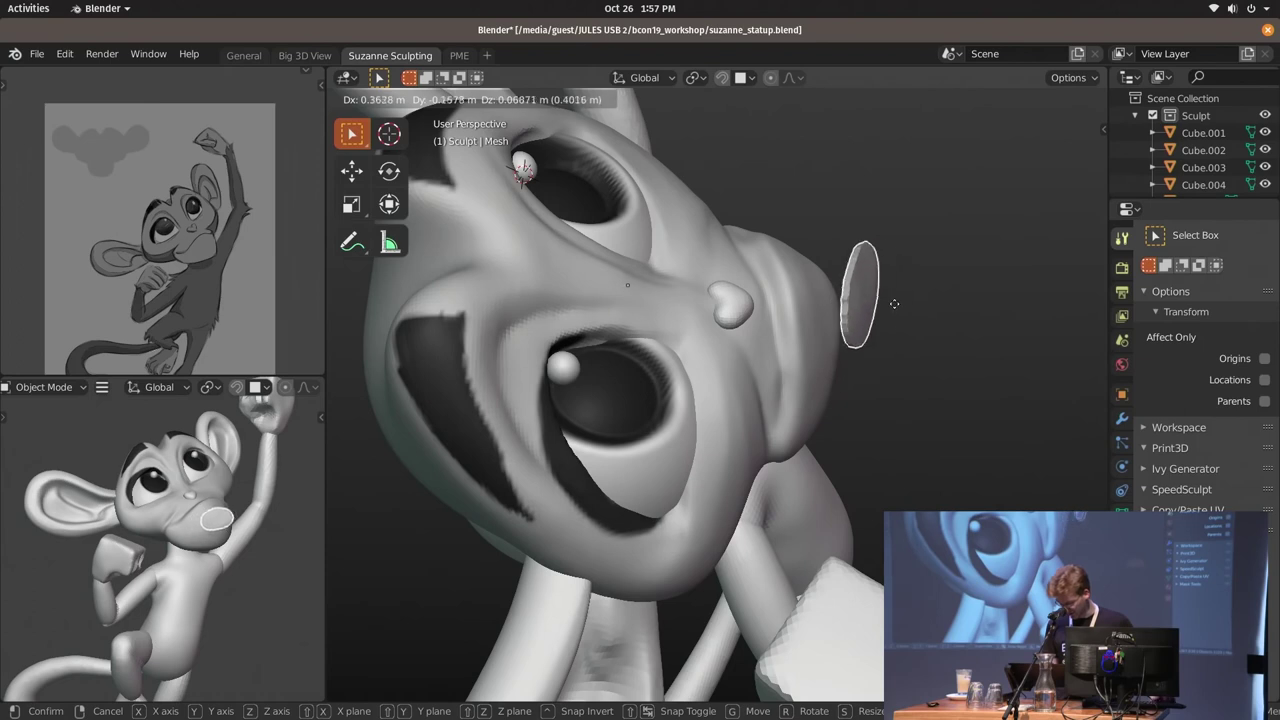
pyautogui.press('Escape')
pyautogui.press('x')
pyautogui.click(786, 366)
# Return the head to Sculpt Mode and adjust the brush strength
pyautogui.hotkey('ctrl', 'Tab')
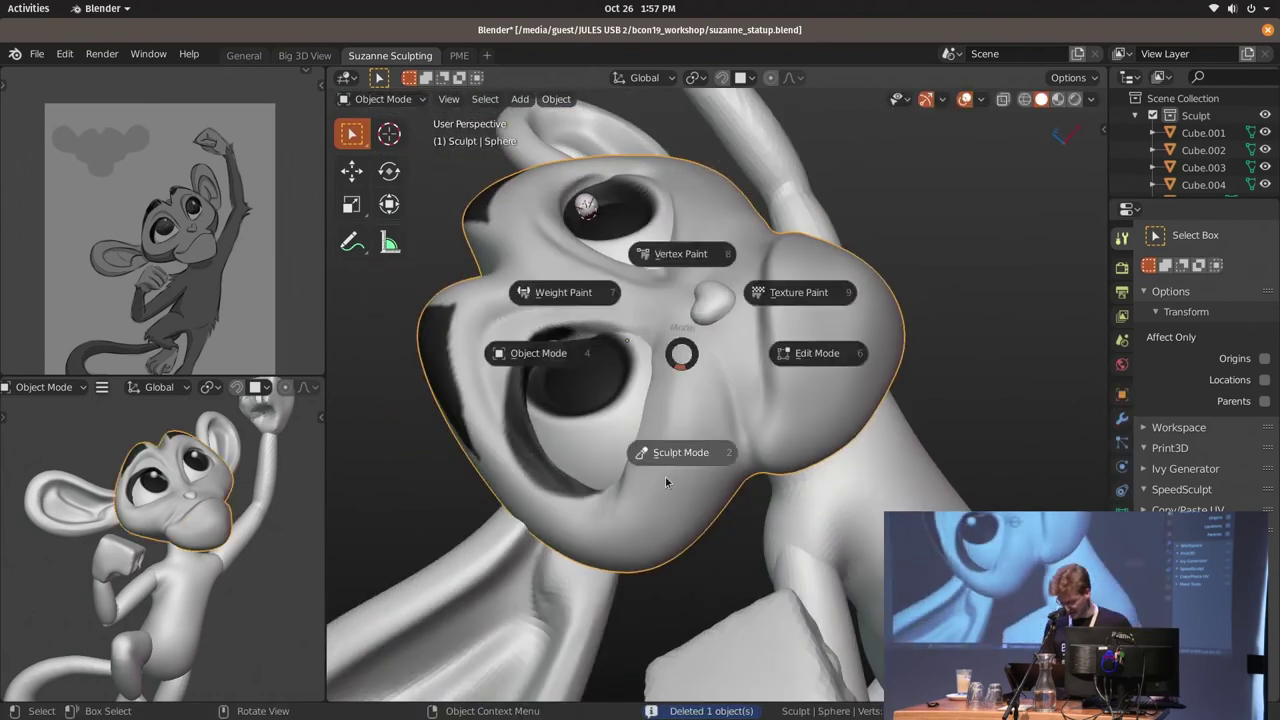
pyautogui.click(680, 448)
pyautogui.moveTo(863, 369)
pyautogui.mouseDown(button='middle')
pyautogui.moveTo(735, 287)
pyautogui.moveTo(709, 591)
pyautogui.moveTo(851, 457)
pyautogui.moveTo(805, 396)
pyautogui.mouseUp(button='middle')
pyautogui.moveTo(782, 462)
pyautogui.mouseDown(button='middle')
pyautogui.moveTo(829, 314)
pyautogui.moveTo(674, 360)
pyautogui.mouseUp(button='middle')
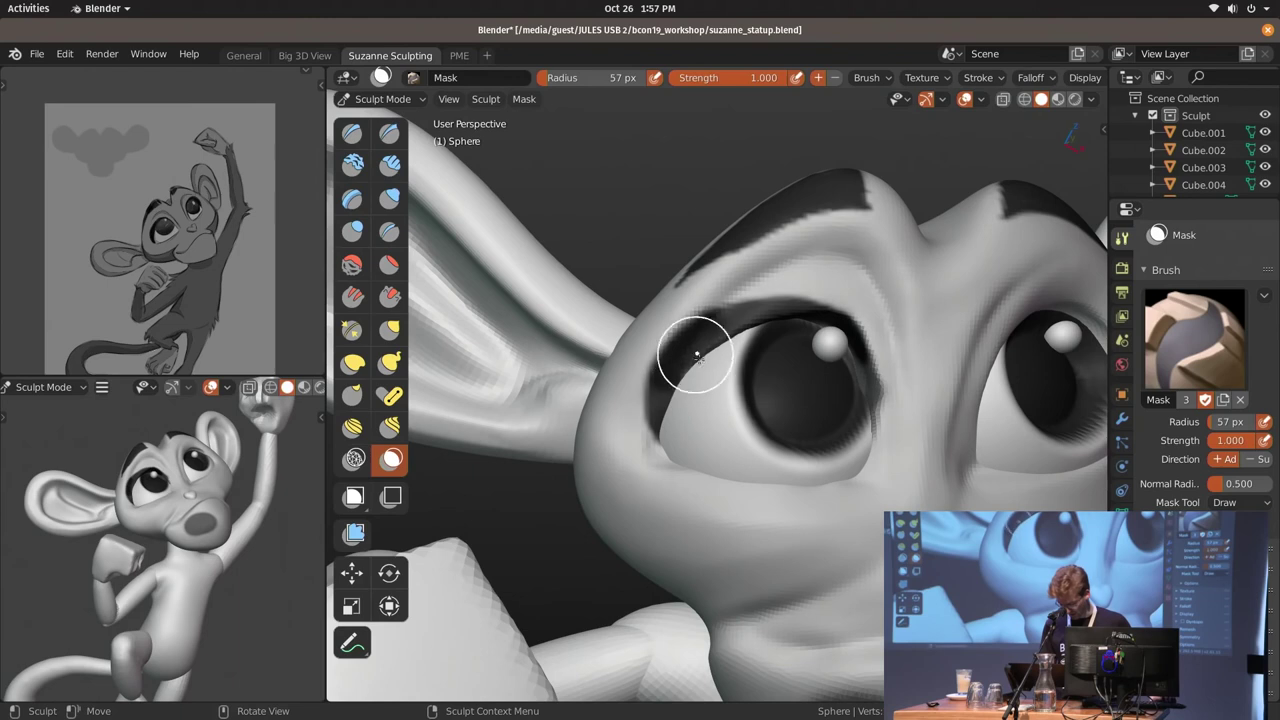
pyautogui.moveTo(738, 312)
pyautogui.mouseDown(button='middle')
pyautogui.moveTo(677, 371)
pyautogui.moveTo(903, 380)
pyautogui.moveTo(820, 370)
pyautogui.moveTo(640, 266)
pyautogui.moveTo(651, 591)
pyautogui.moveTo(757, 343)
pyautogui.moveTo(706, 318)
pyautogui.mouseUp(button='middle')
pyautogui.hotkey('shift', 'f')
pyautogui.click(745, 341)
# Switch the head to Vertex Paint and darken the eye's right rim
pyautogui.hotkey('ctrl', 'Tab')
pyautogui.click(800, 272)
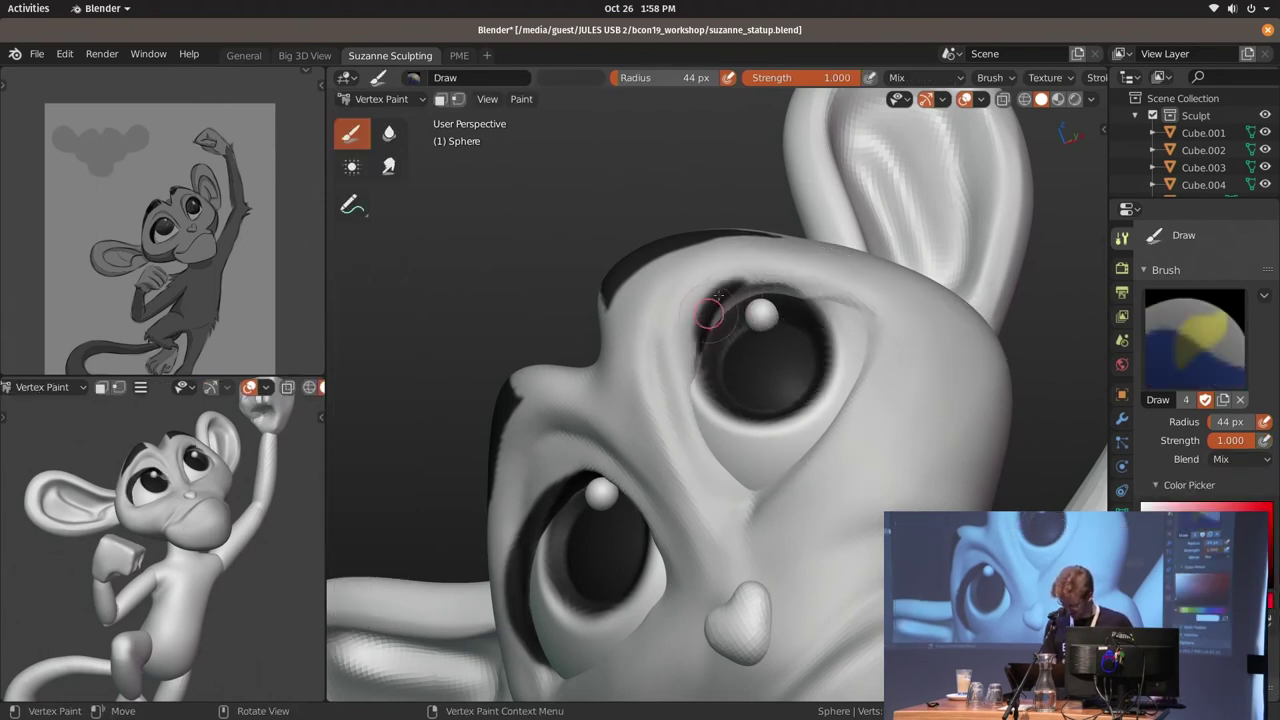
pyautogui.moveTo(748, 292); pyautogui.dragTo(812, 297, button='middle')
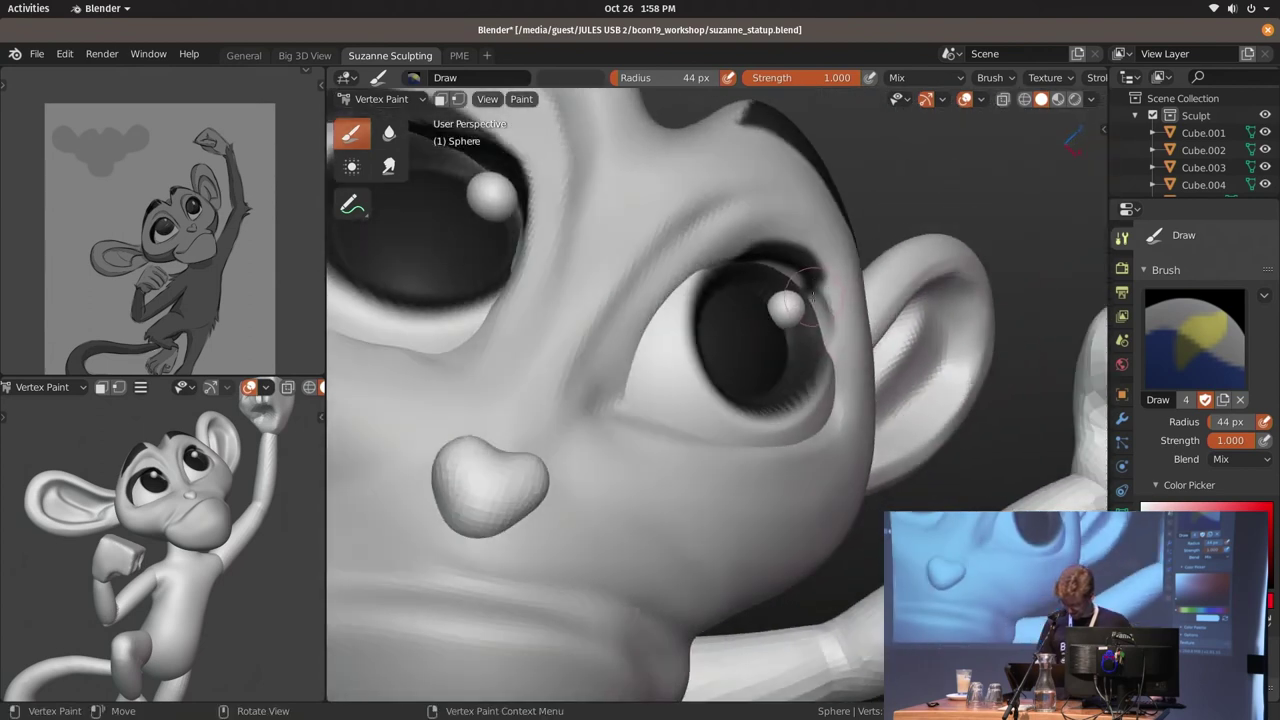
pyautogui.moveTo(812, 296)
pyautogui.mouseDown()
pyautogui.moveTo(820, 346)
pyautogui.moveTo(838, 333)
pyautogui.mouseUp()
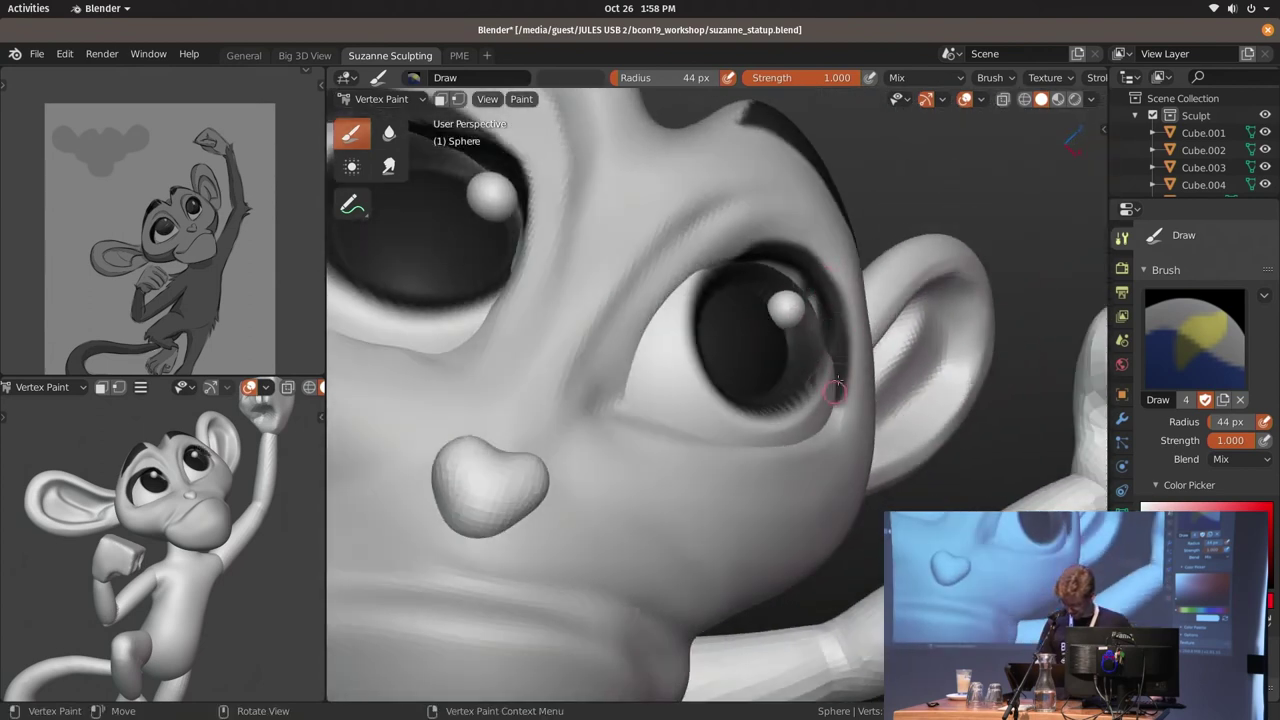
pyautogui.moveTo(785, 258); pyautogui.dragTo(809, 366, button='middle')
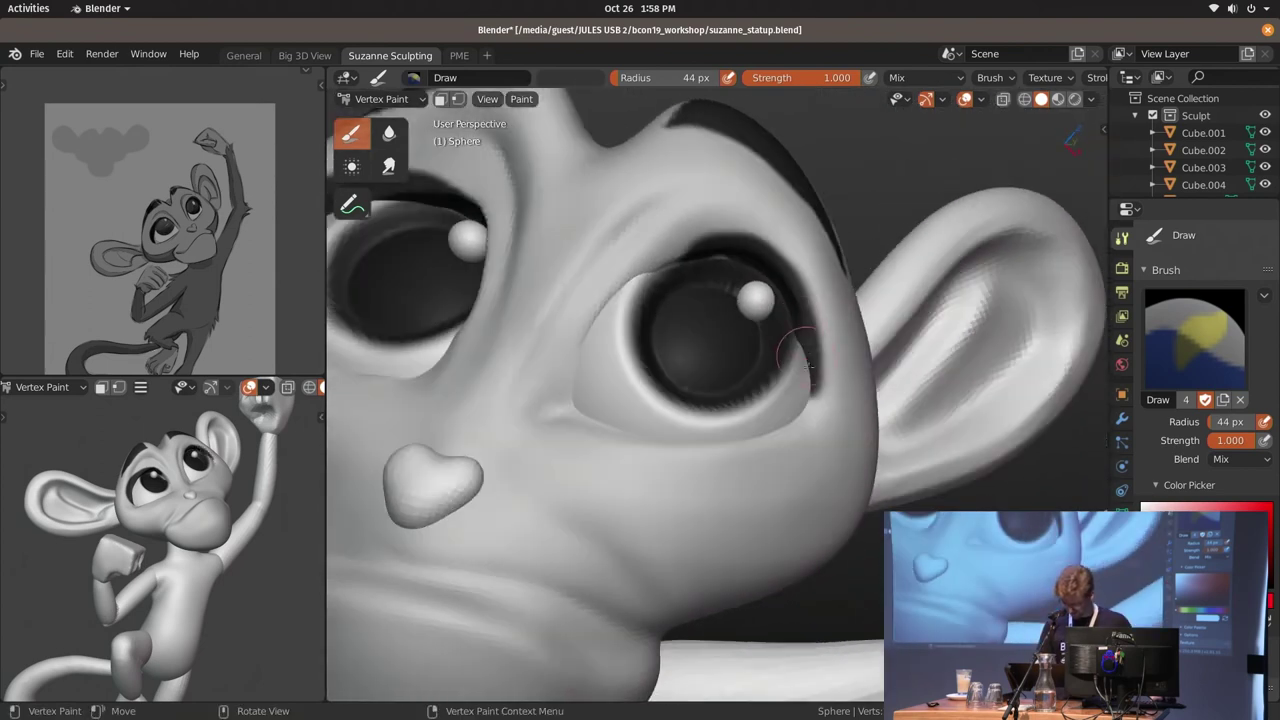
pyautogui.moveTo(760, 242); pyautogui.dragTo(659, 272, button='middle')
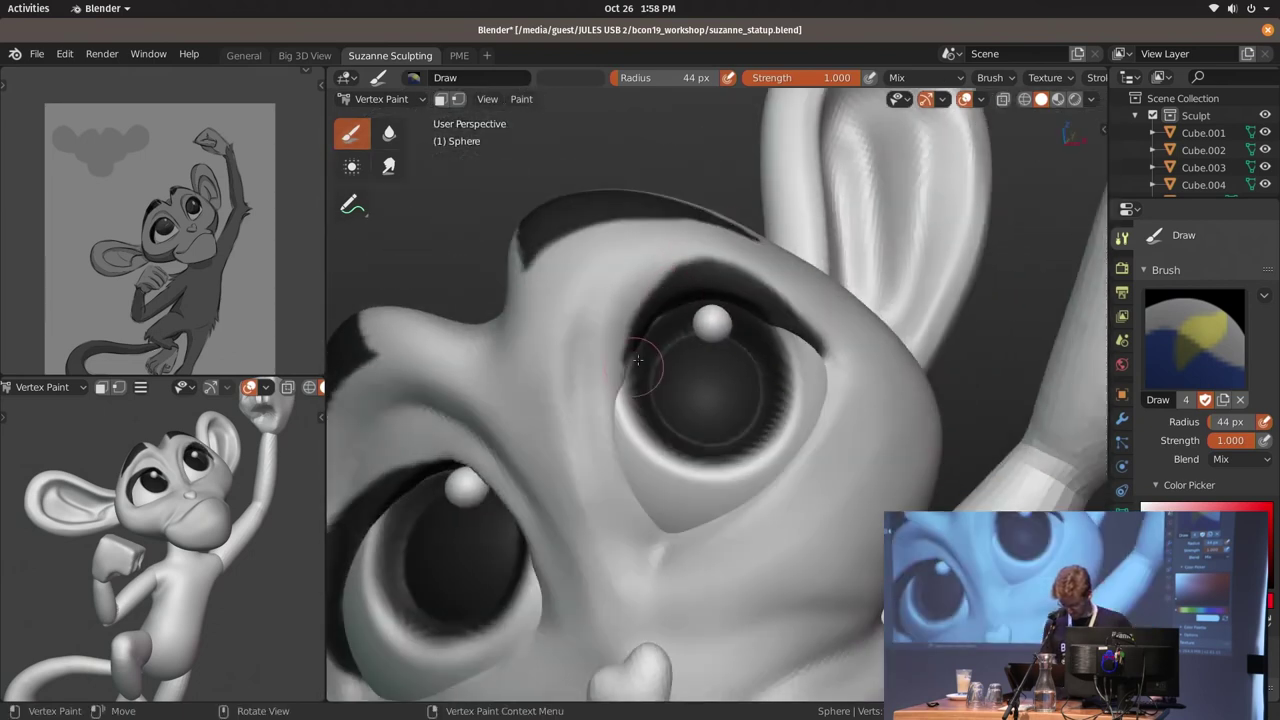
pyautogui.moveTo(637, 360); pyautogui.dragTo(602, 390, button='middle')
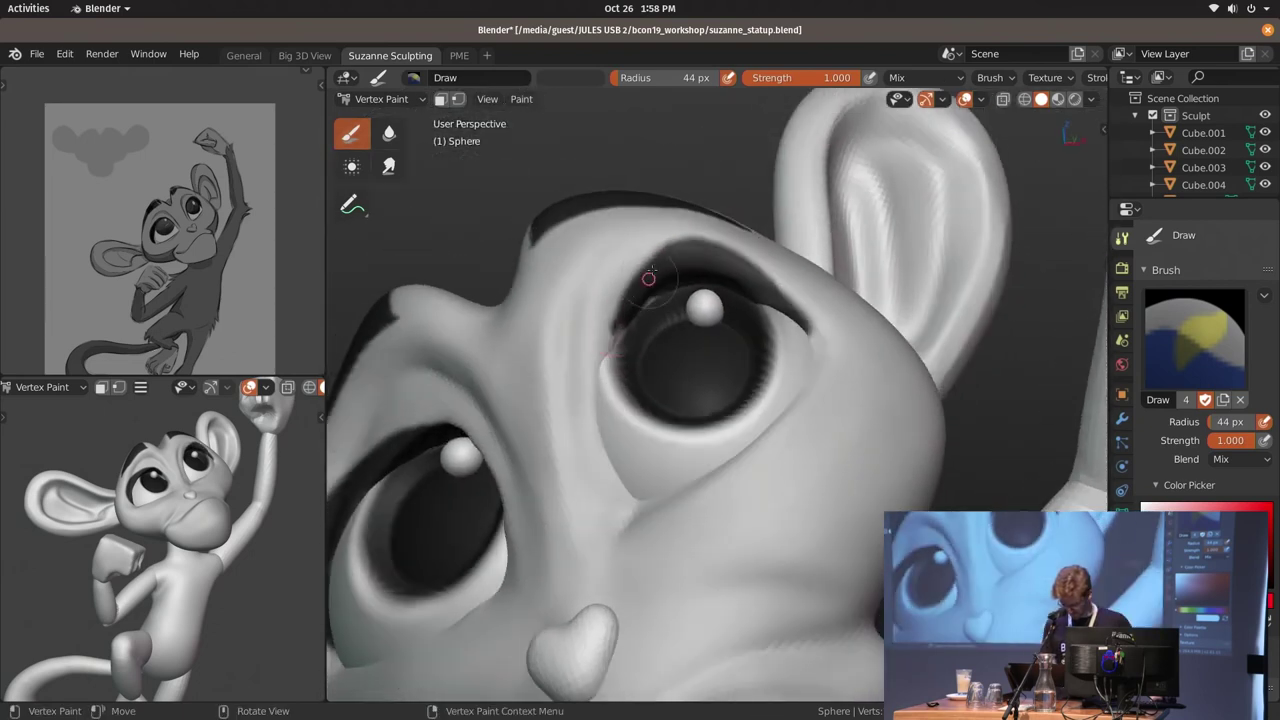
pyautogui.moveTo(657, 296); pyautogui.dragTo(686, 320, button='middle')
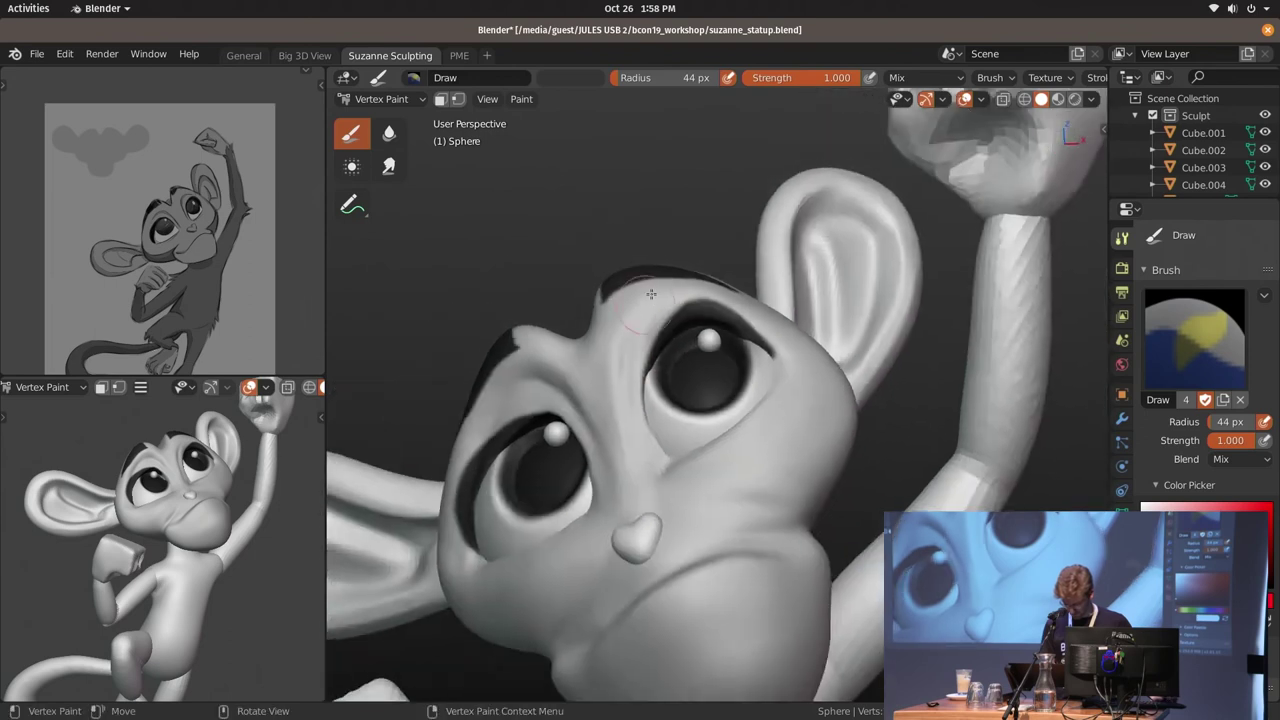
# Put the head back into Sculpt Mode and reframe the face
pyautogui.hotkey('ctrl', 'Tab')
pyautogui.click(737, 360)
pyautogui.moveTo(749, 294); pyautogui.dragTo(765, 289, button='middle')
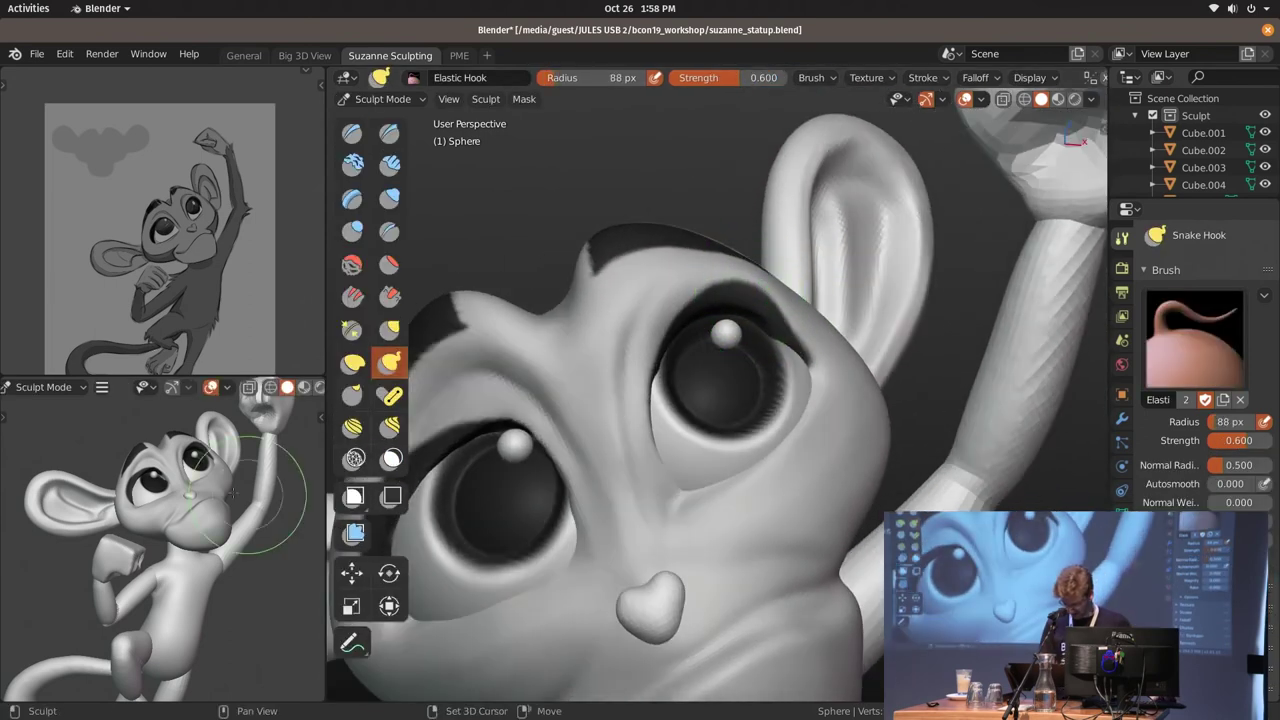
# Set a 100 px Elastic Hook brush and pull the top of the brow upward
pyautogui.moveTo(232, 490); pyautogui.dragTo(260, 450, button='middle')
pyautogui.press('`')
pyautogui.click(748, 305)
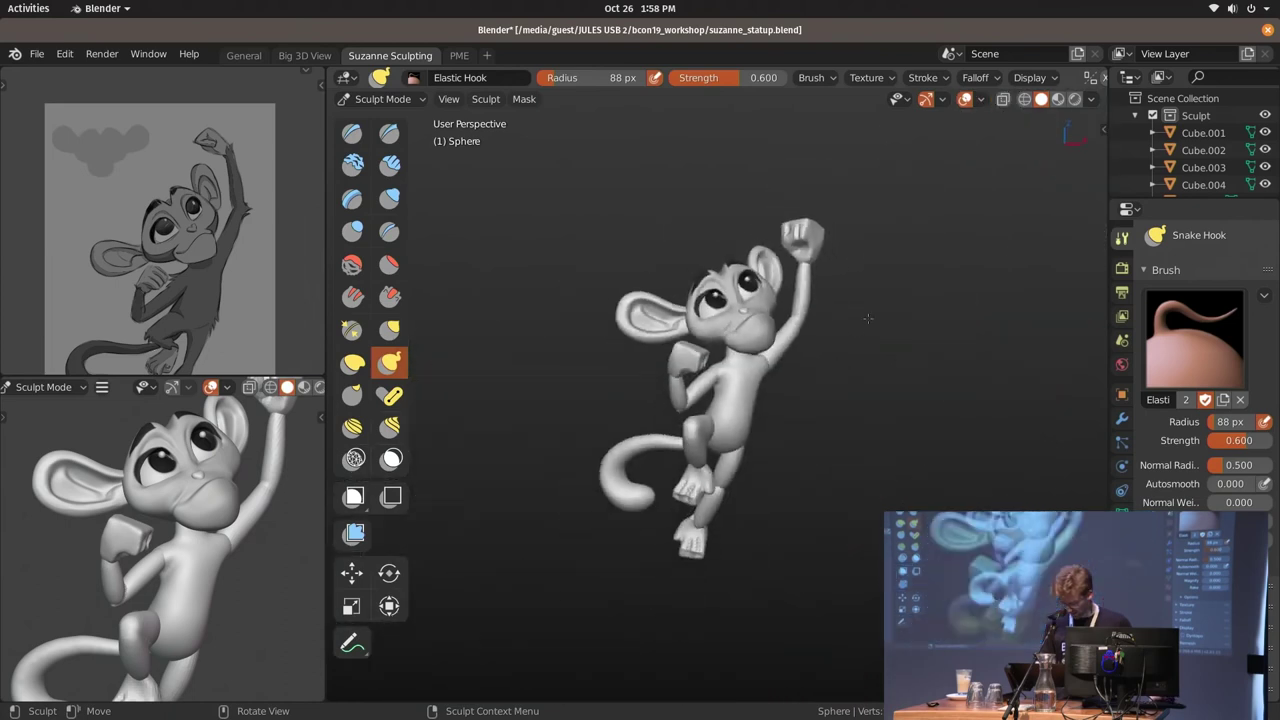
pyautogui.press('f')
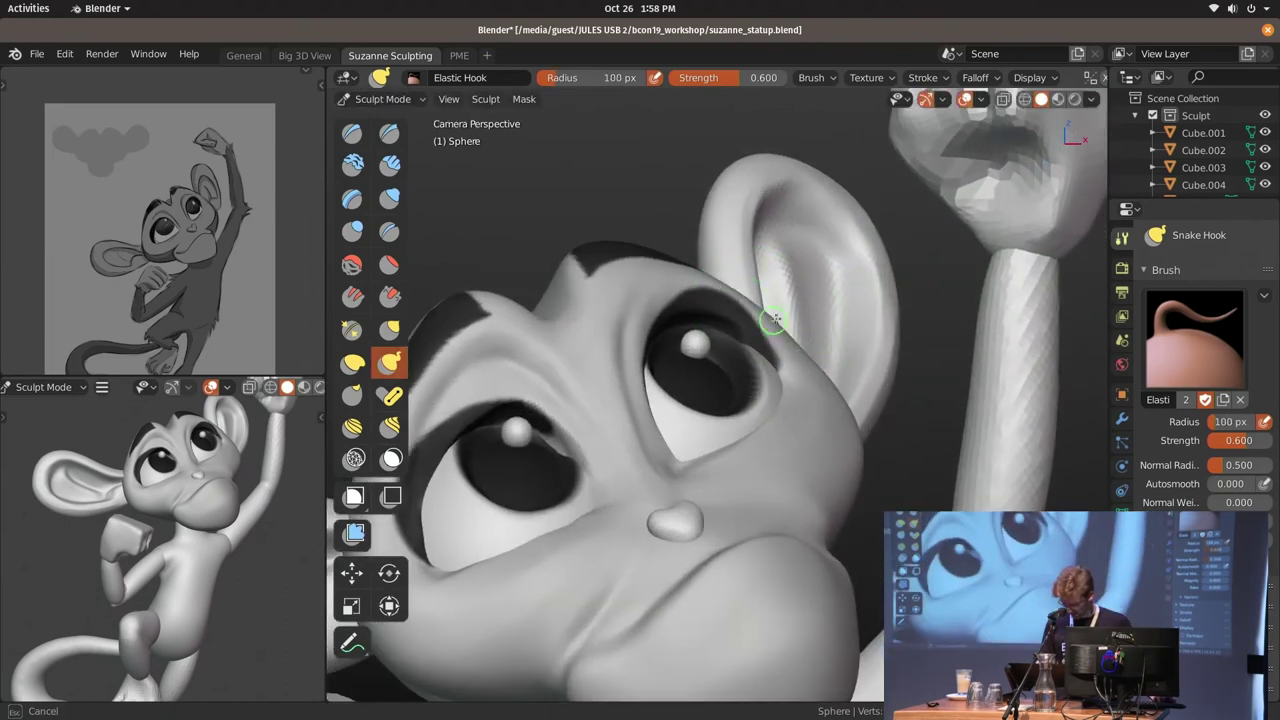
pyautogui.press('Escape')
pyautogui.press('KP_Decimal')
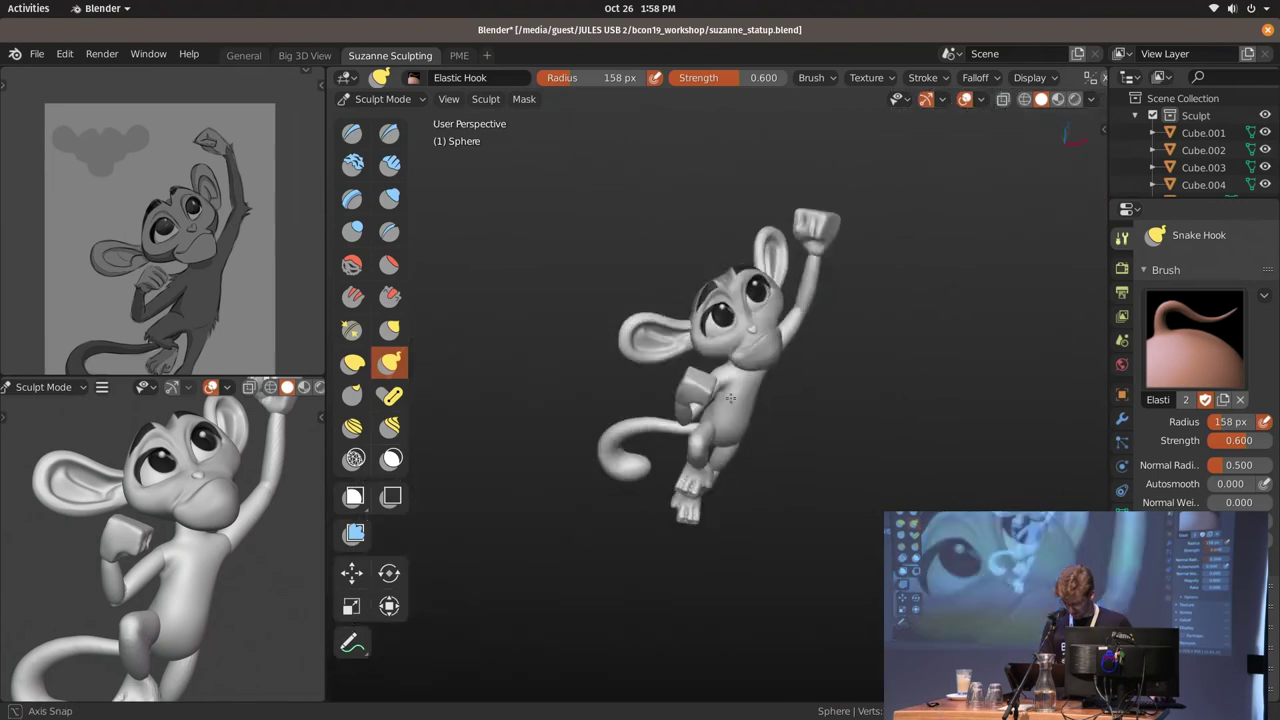
pyautogui.scroll(5, 771, 271)
pyautogui.scroll(2, 716, 341)
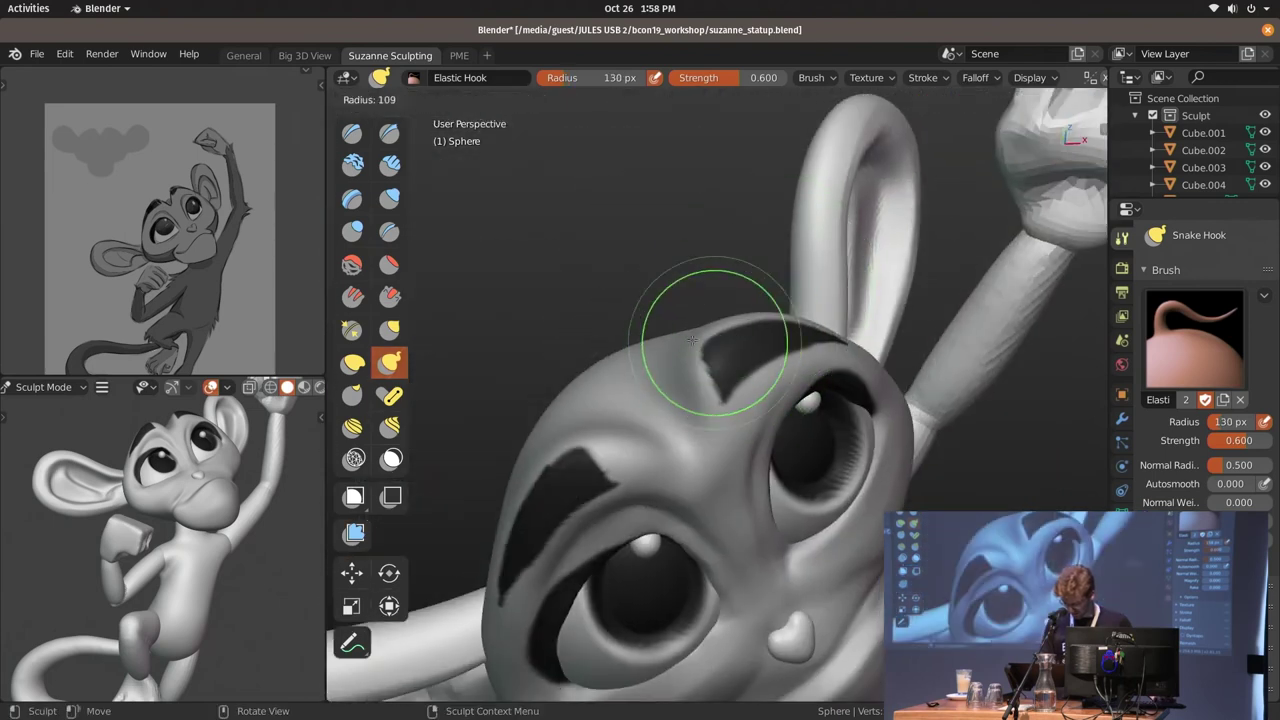
pyautogui.moveTo(716, 341); pyautogui.dragTo(737, 282, button='middle')
pyautogui.moveTo(724, 259); pyautogui.dragTo(726, 240)
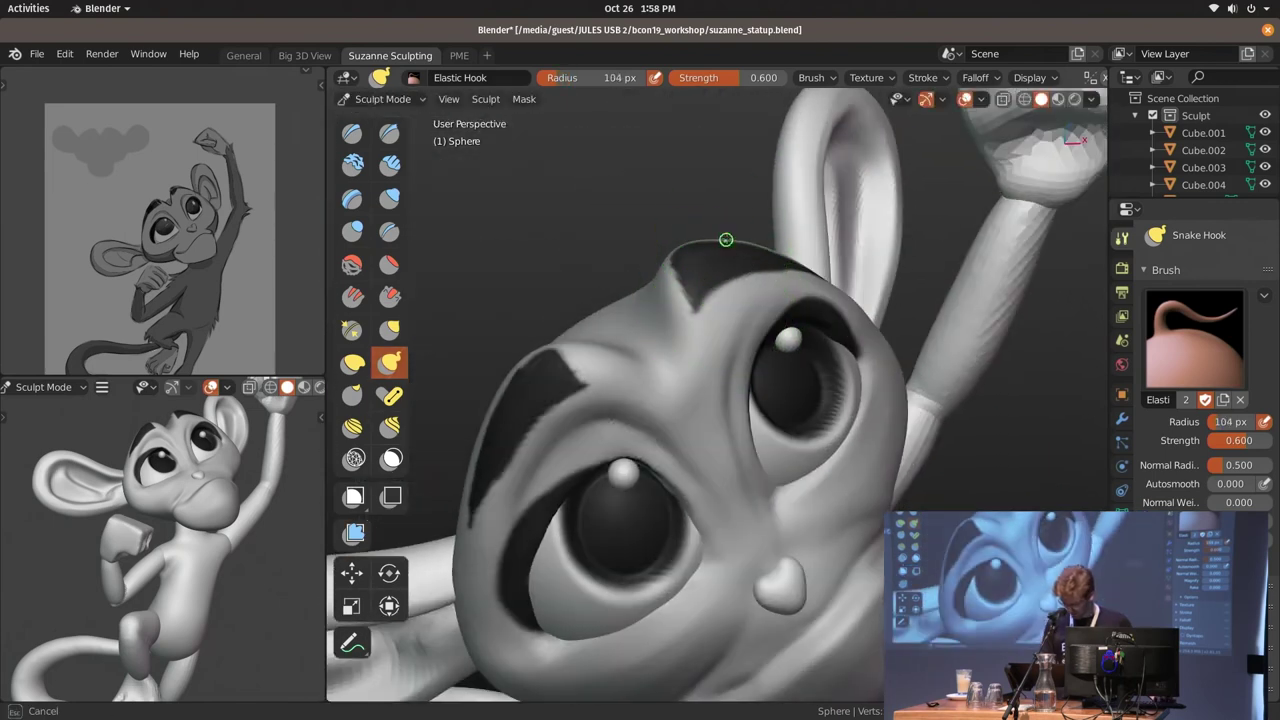
pyautogui.moveTo(756, 247)
pyautogui.mouseDown(button='middle')
pyautogui.moveTo(745, 265)
pyautogui.moveTo(671, 255)
pyautogui.mouseUp(button='middle')
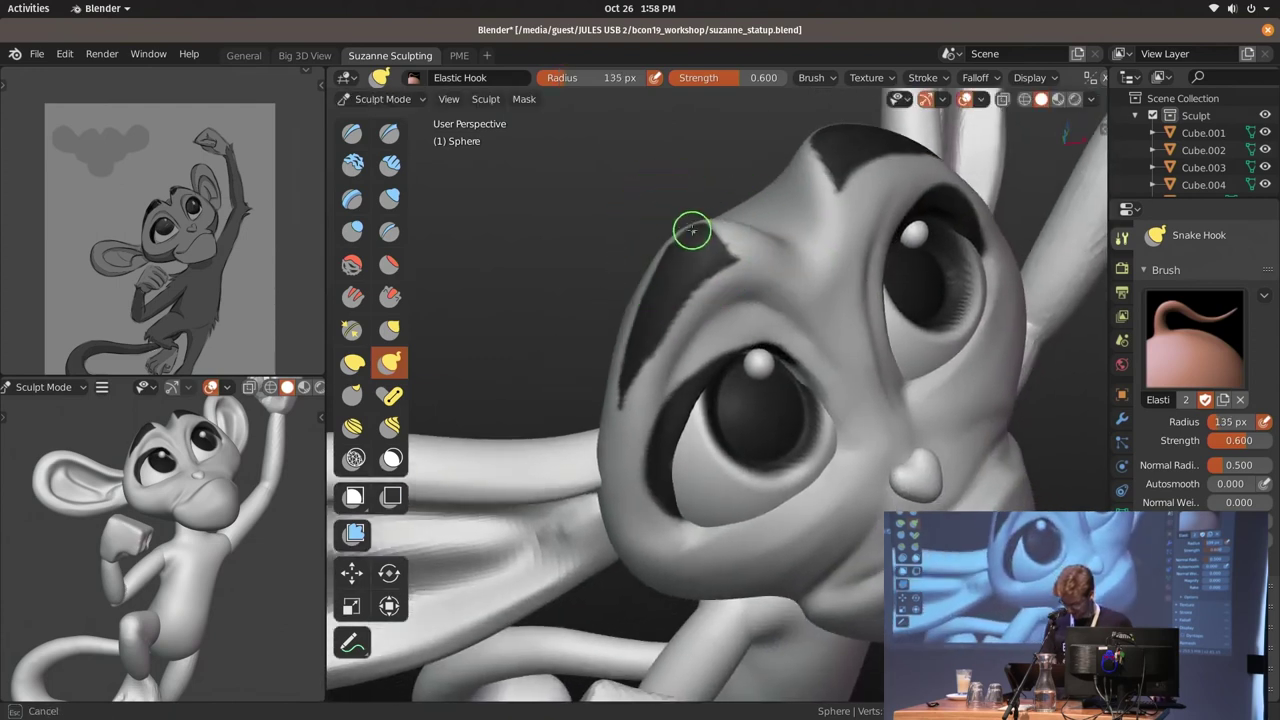
pyautogui.moveTo(653, 260); pyautogui.dragTo(642, 294)
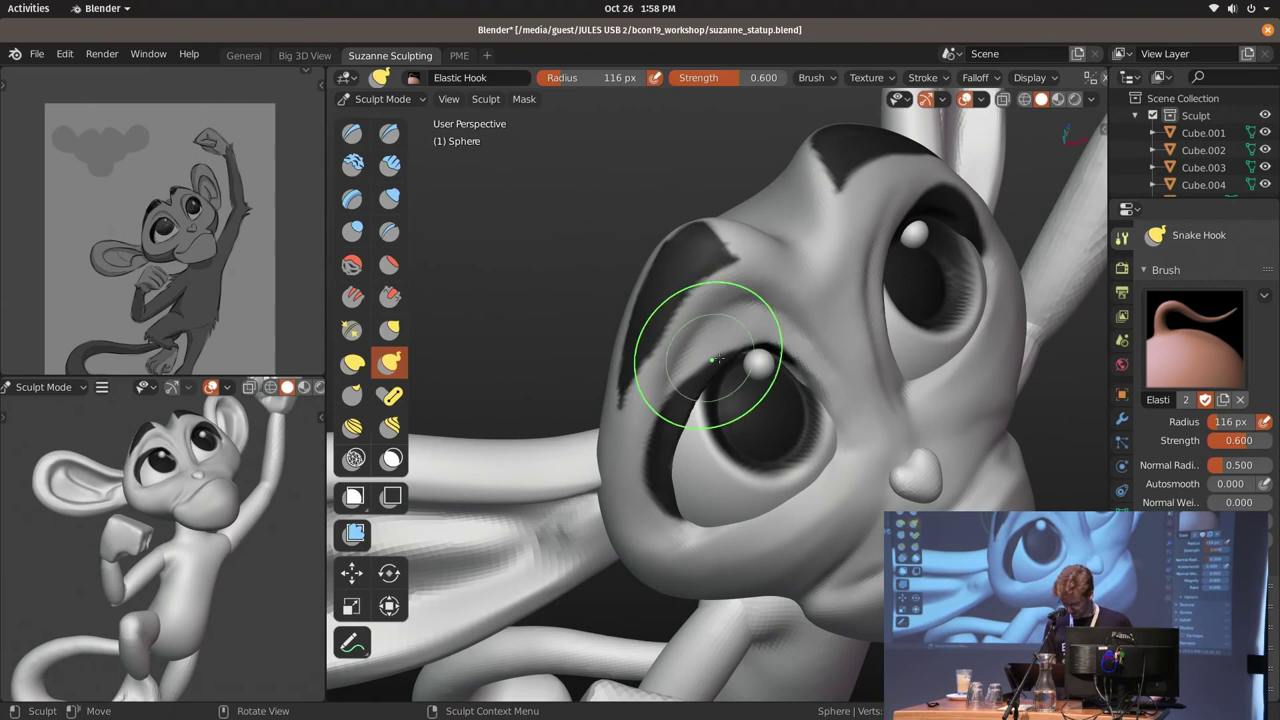
# Resize the brush to 135 px, reselect the head object and return it to Sculpt Mode
pyautogui.press('`')
pyautogui.click(650, 300)
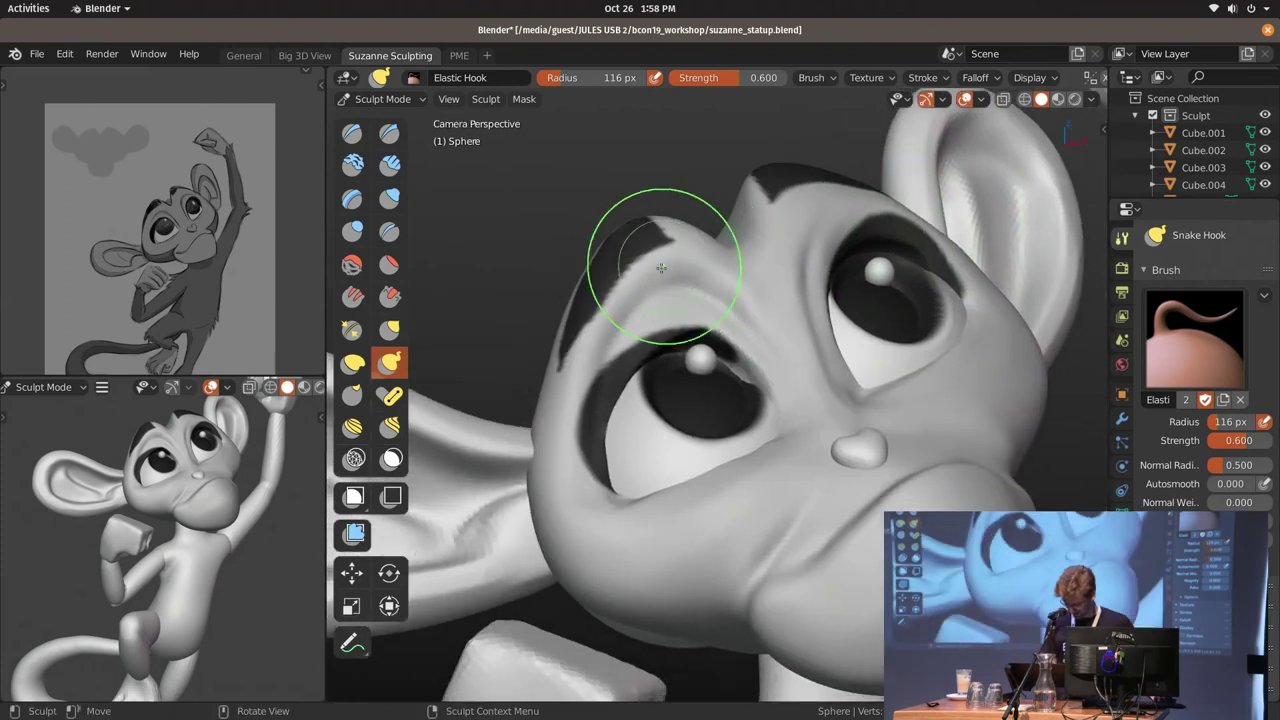
pyautogui.press('f')
pyautogui.click(674, 268)
pyautogui.moveTo(560, 335); pyautogui.dragTo(603, 368, button='middle')
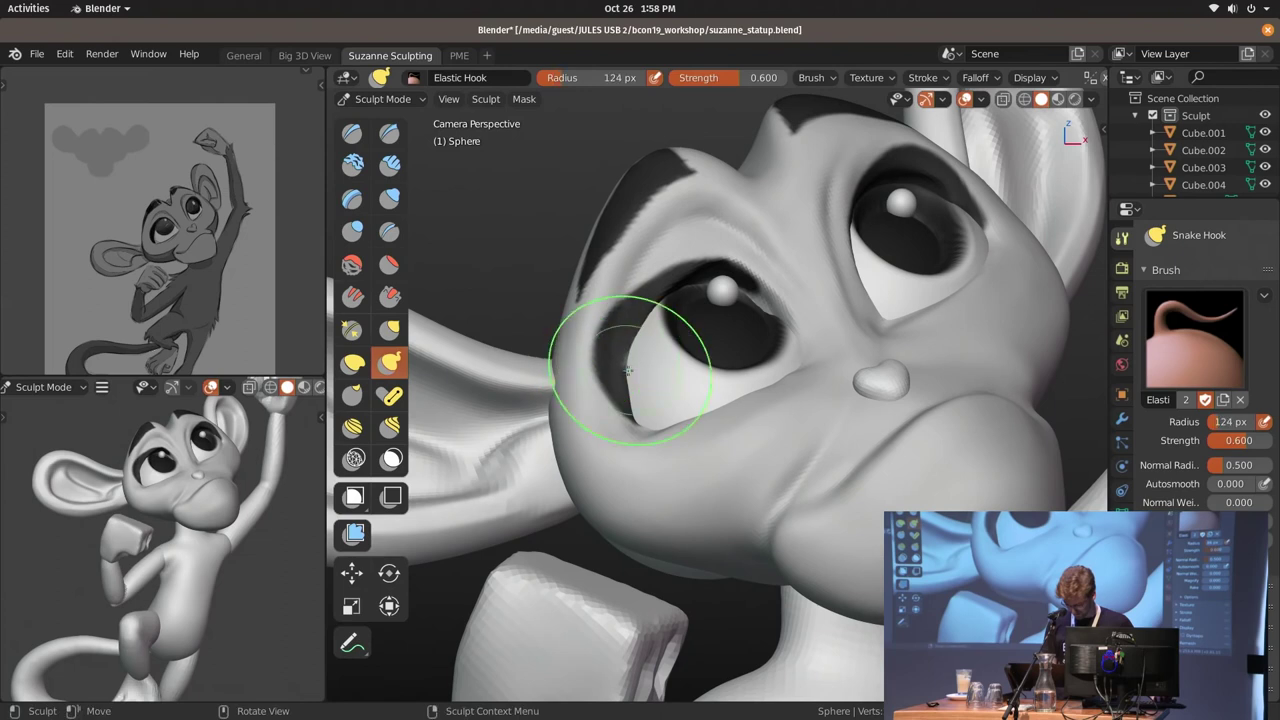
pyautogui.hotkey('ctrl', 'Tab')
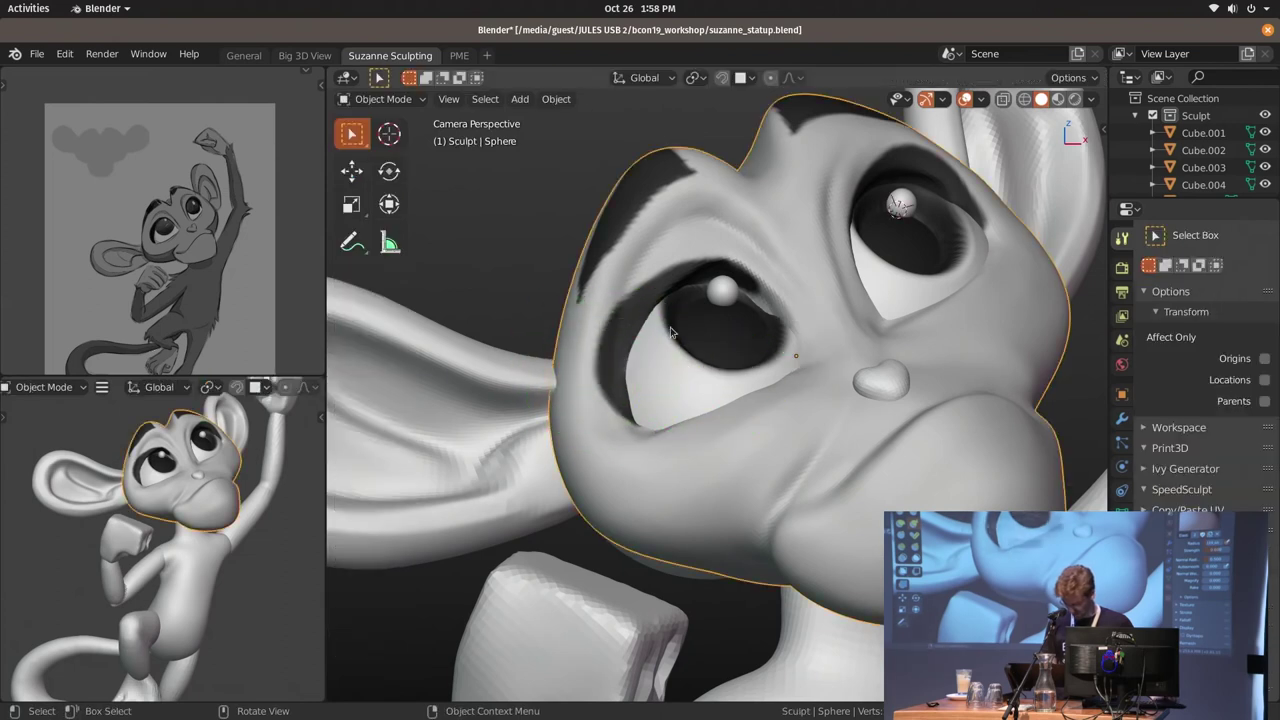
pyautogui.click(722, 291)
pyautogui.click(819, 290)
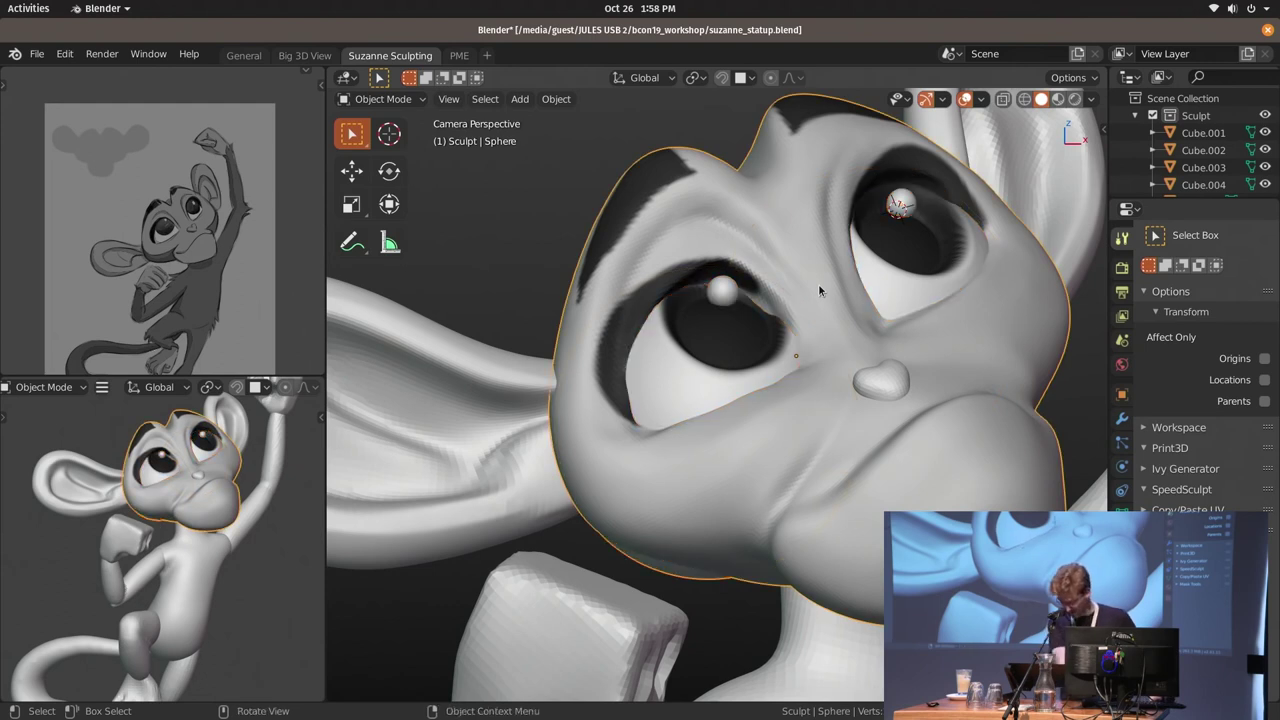
pyautogui.hotkey('ctrl', 'Tab')
pyautogui.click(751, 380)
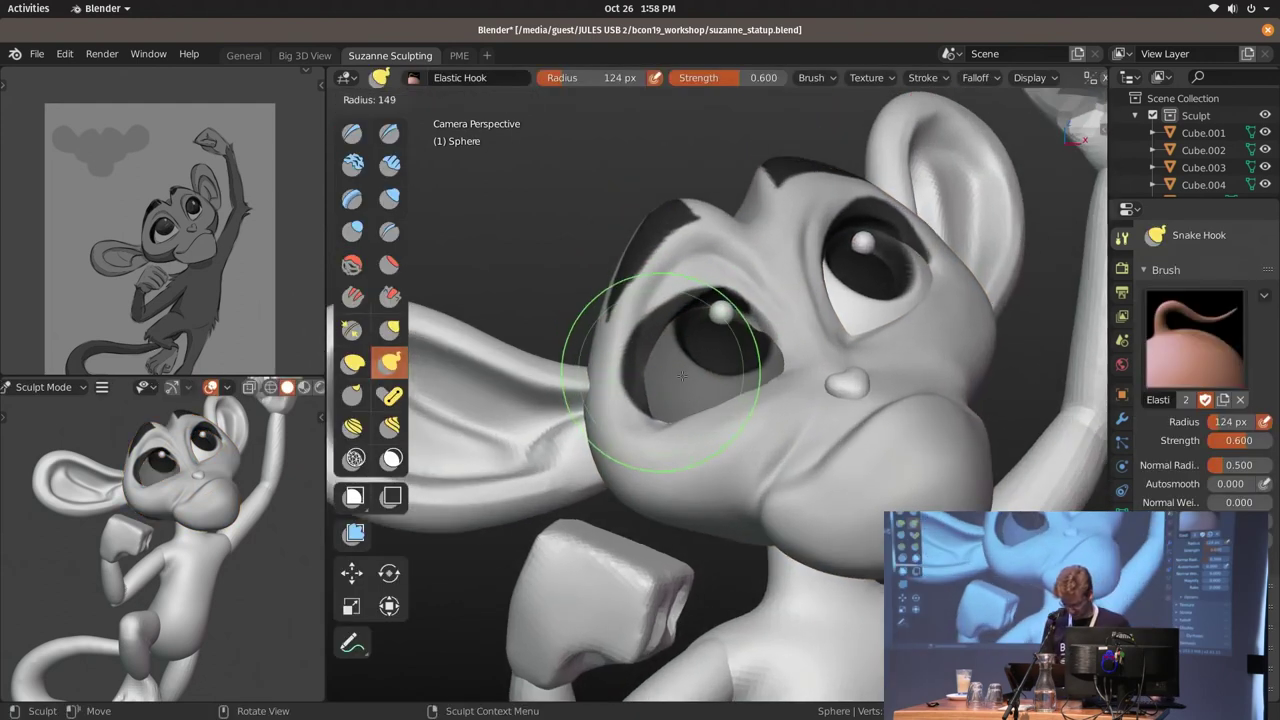
# Reshape and pull back the eyelid over the left eye, resizing the brush as needed
pyautogui.moveTo(684, 377)
pyautogui.mouseDown()
pyautogui.moveTo(651, 355)
pyautogui.moveTo(622, 362)
pyautogui.moveTo(650, 345)
pyautogui.mouseUp()
pyautogui.press('f')
pyautogui.click(651, 355)
pyautogui.press('f')
pyautogui.click(655, 355)
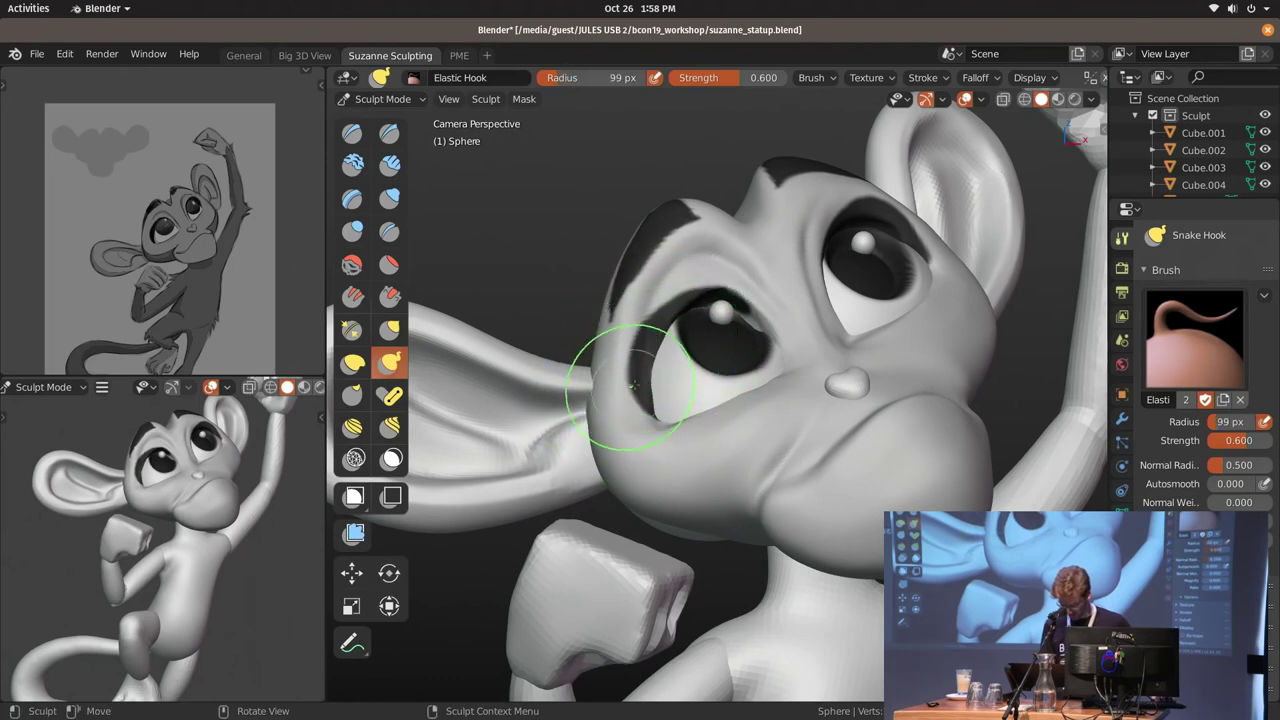
pyautogui.press('f')
pyautogui.click(728, 340)
# Frame the monkey and sculpt the face with a brush around 137 px
pyautogui.press('KP_Decimal')
pyautogui.press('f')
pyautogui.click(728, 340)
pyautogui.scroll(5, 728, 340)
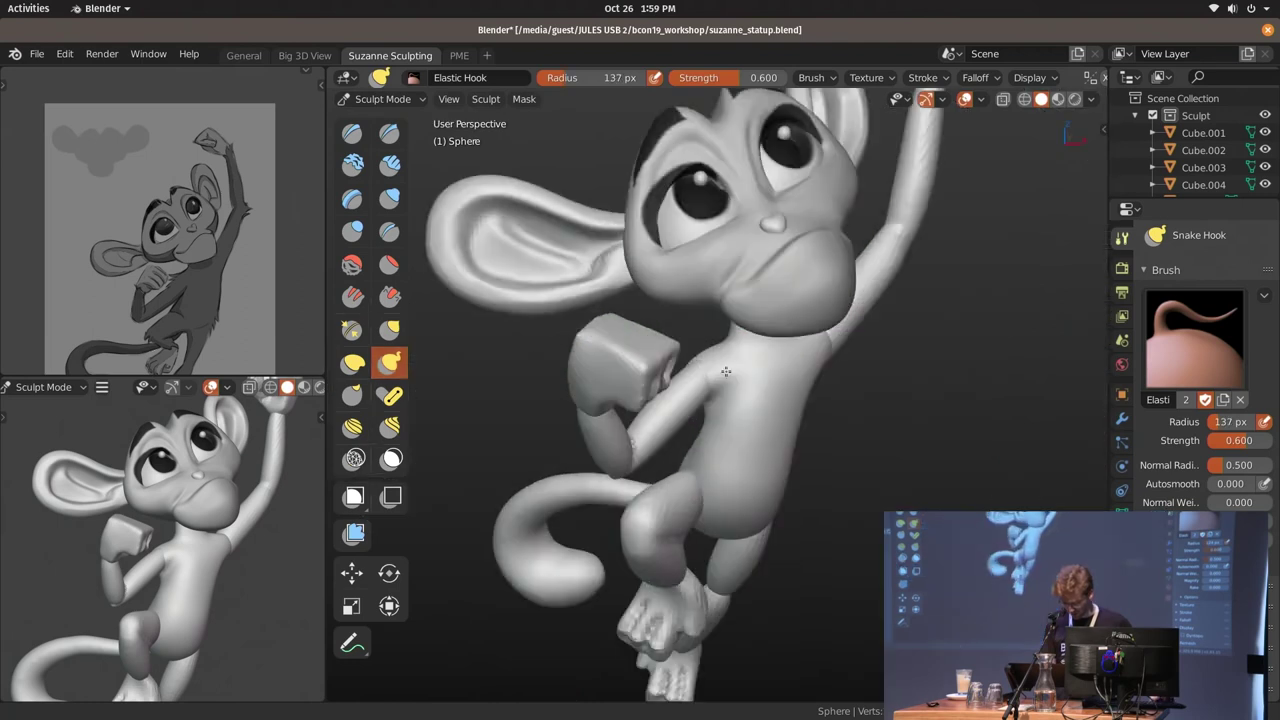
pyautogui.scroll(-3, 811, 425)
pyautogui.press('f')
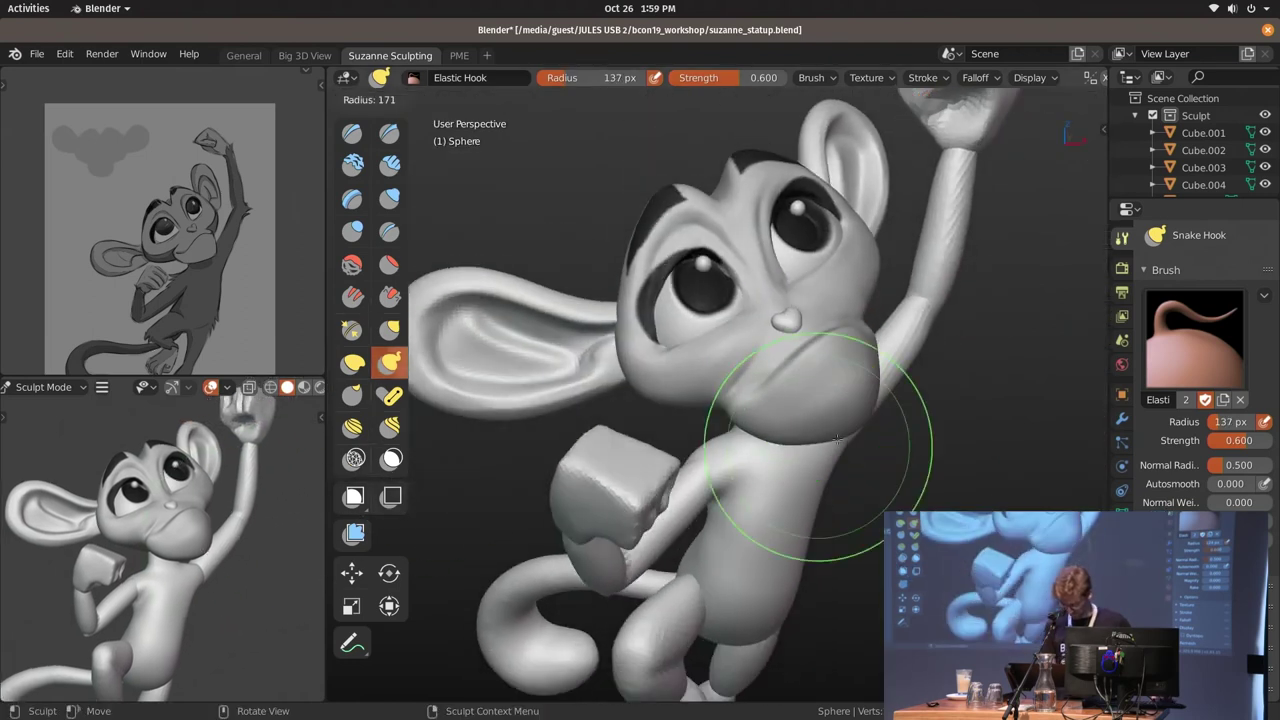
pyautogui.click(825, 390)
pyautogui.moveTo(825, 390); pyautogui.dragTo(820, 365, button='middle')
pyautogui.press('f')
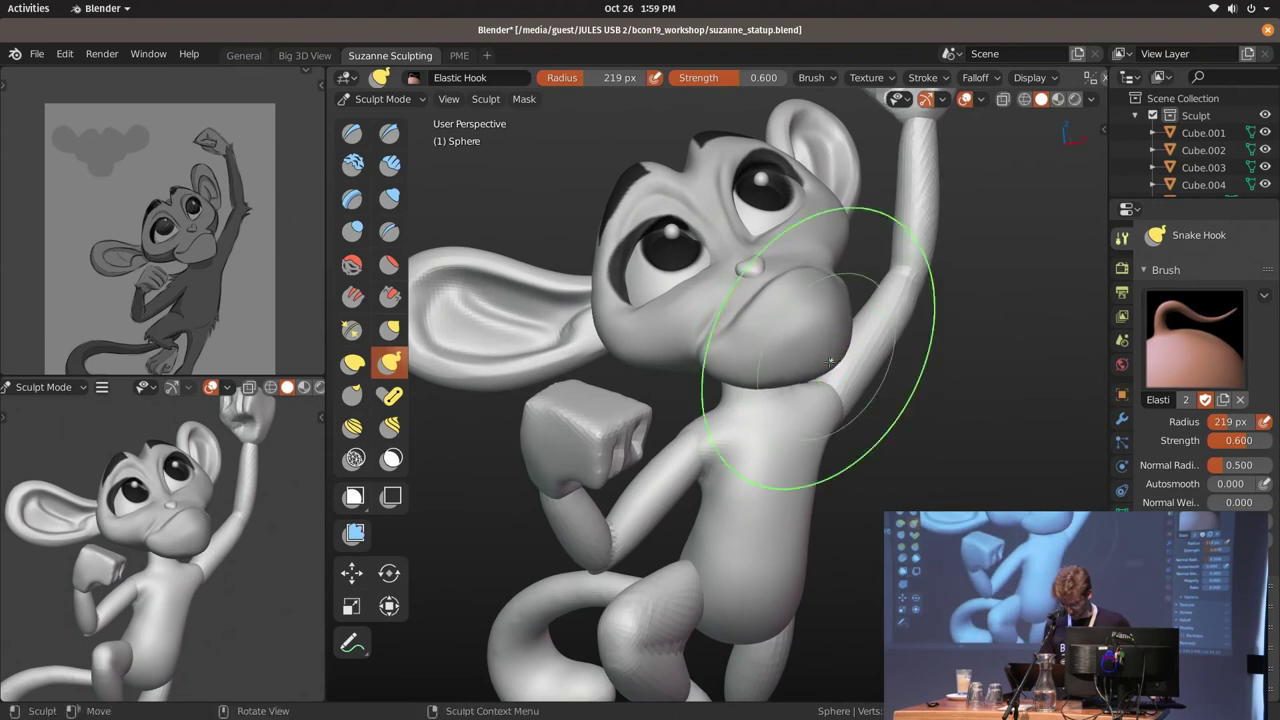
pyautogui.click(813, 316)
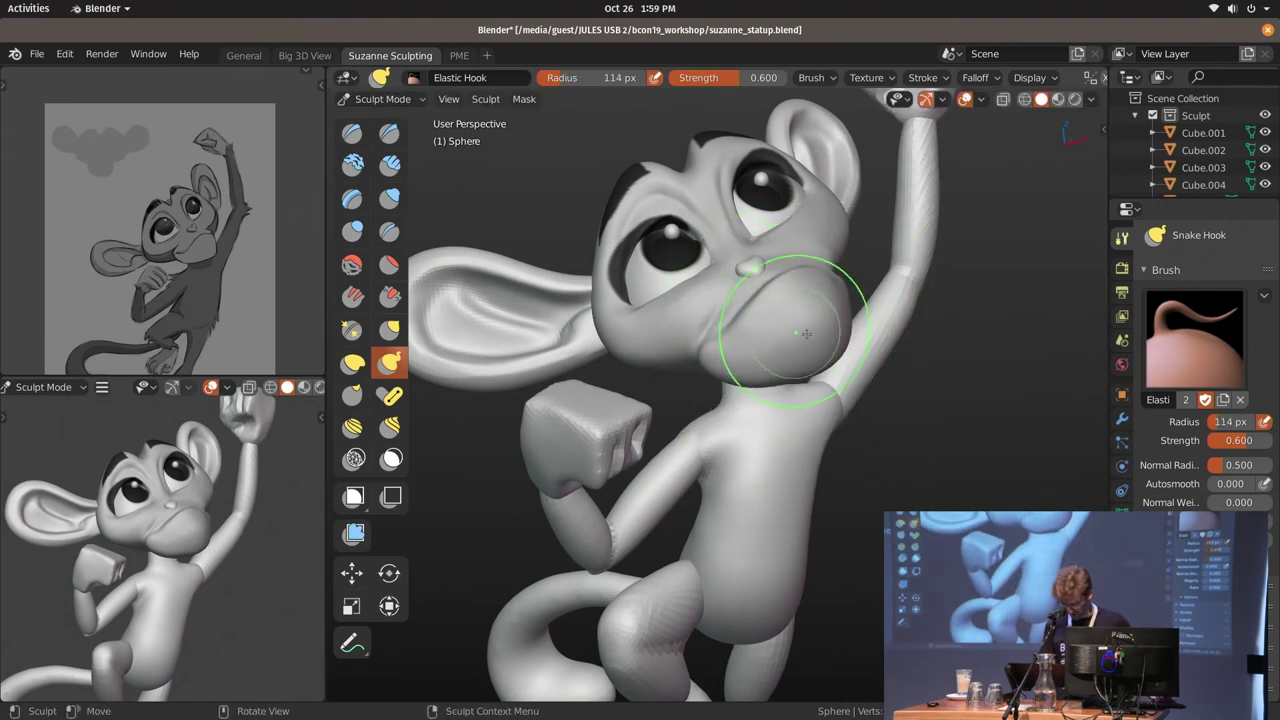
# Shape the muzzle and head top using brush sizes of 199, 149 and 155 px
pyautogui.scroll(3, 806, 333)
pyautogui.press('f')
pyautogui.click(840, 335)
pyautogui.moveTo(840, 335)
pyautogui.mouseDown(button='middle')
pyautogui.moveTo(814, 371)
pyautogui.moveTo(748, 361)
pyautogui.moveTo(476, 440)
pyautogui.mouseUp(button='middle')
pyautogui.press('f')
pyautogui.click(814, 371)
pyautogui.scroll(2, 818, 380)
pyautogui.click(706, 363)
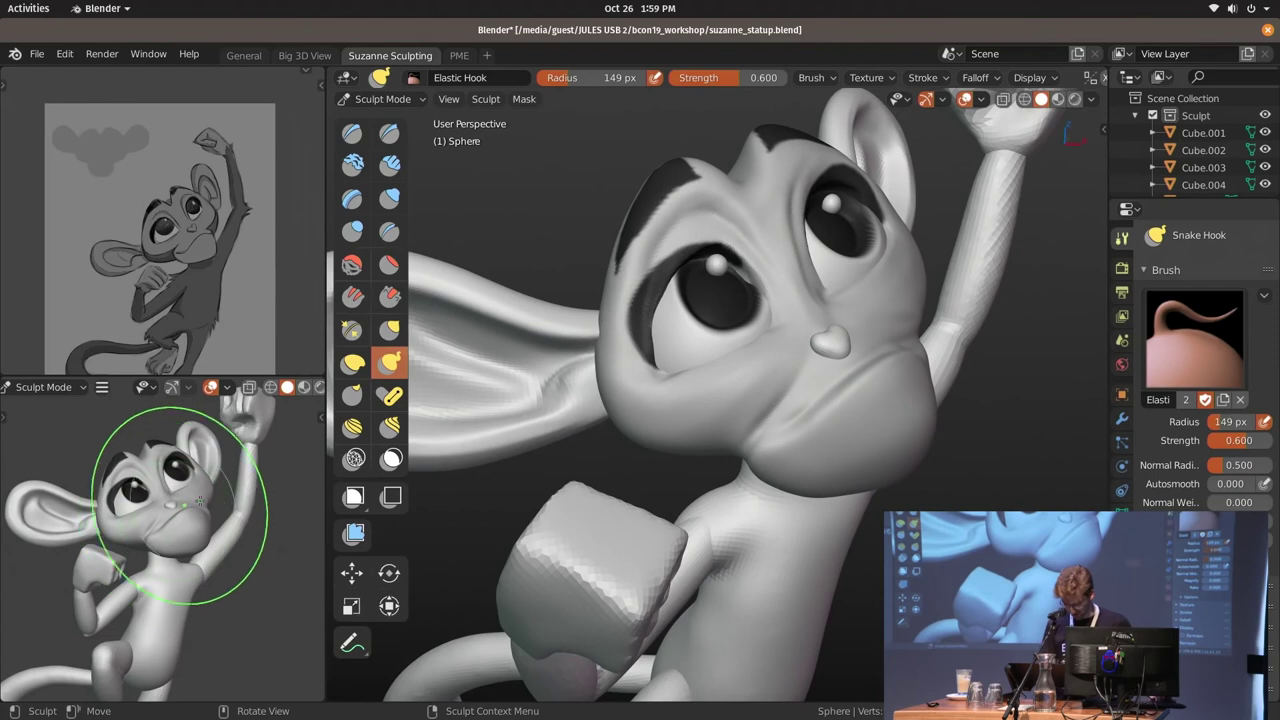
pyautogui.scroll(3, 930, 360)
pyautogui.moveTo(930, 360)
pyautogui.mouseDown(button='middle')
pyautogui.moveTo(914, 337)
pyautogui.moveTo(736, 384)
pyautogui.mouseUp(button='middle')
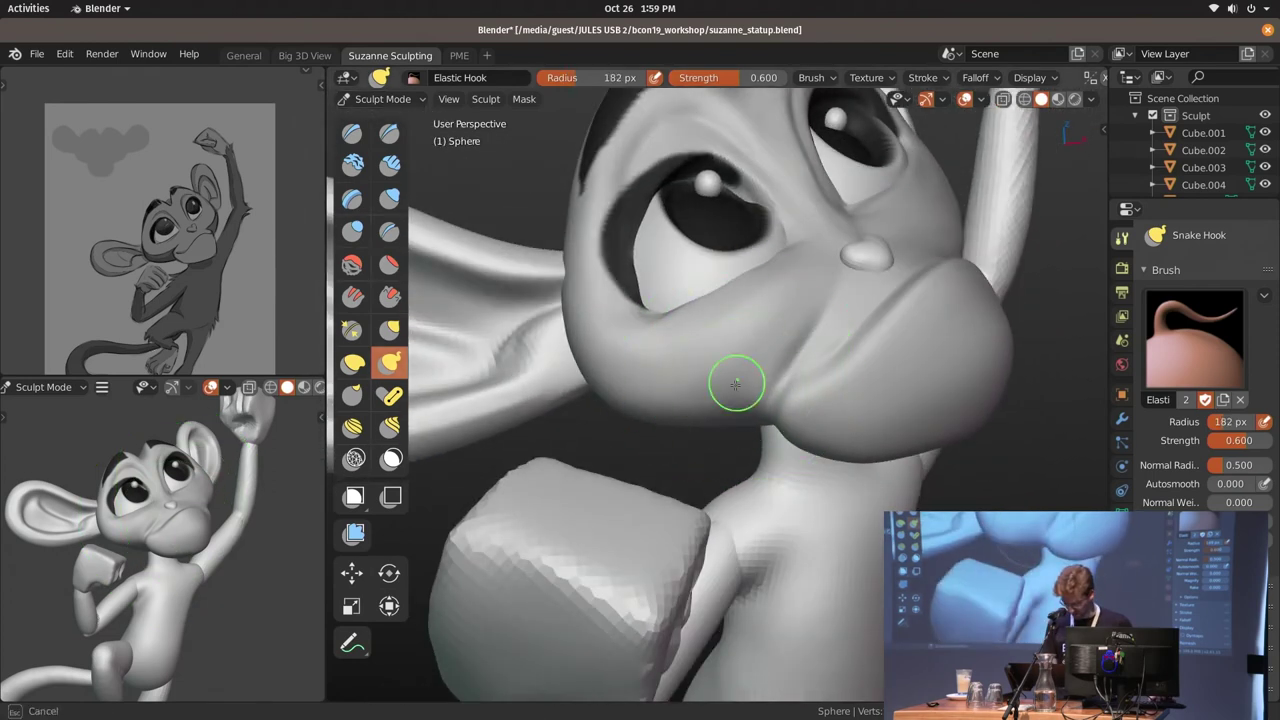
pyautogui.moveTo(567, 273); pyautogui.dragTo(588, 263, button='middle')
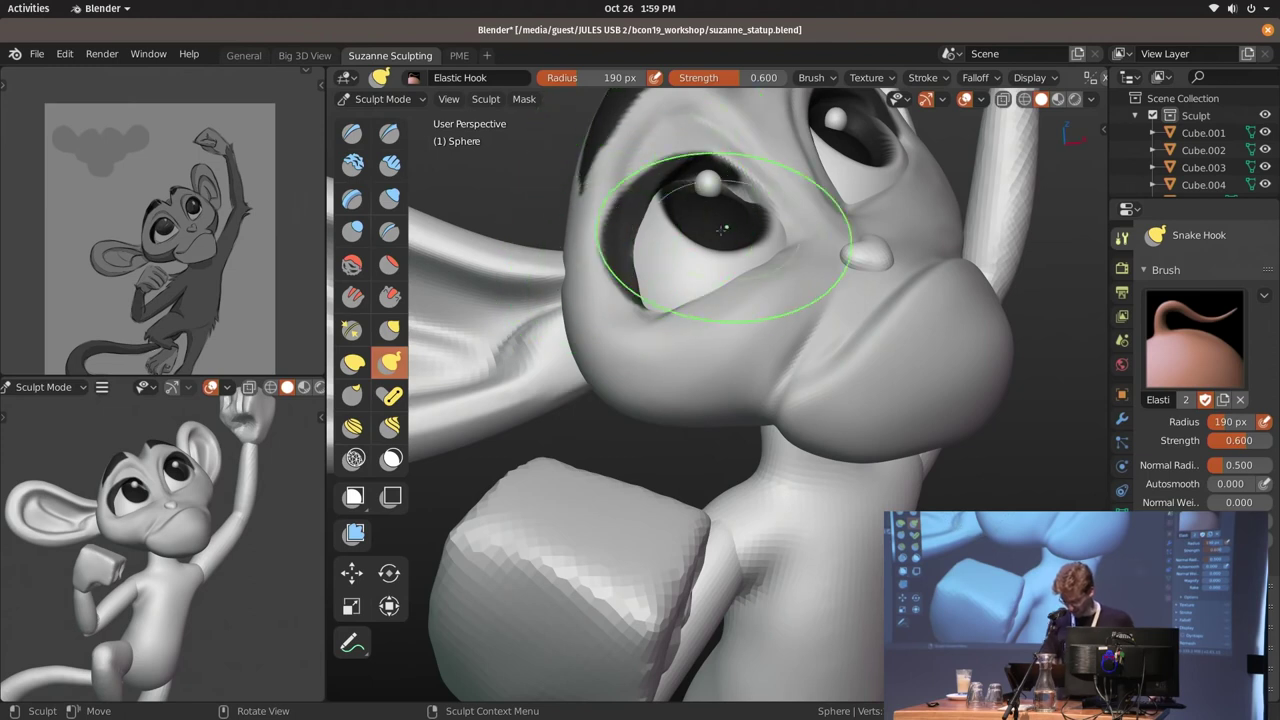
pyautogui.moveTo(651, 206); pyautogui.dragTo(700, 294, button='middle')
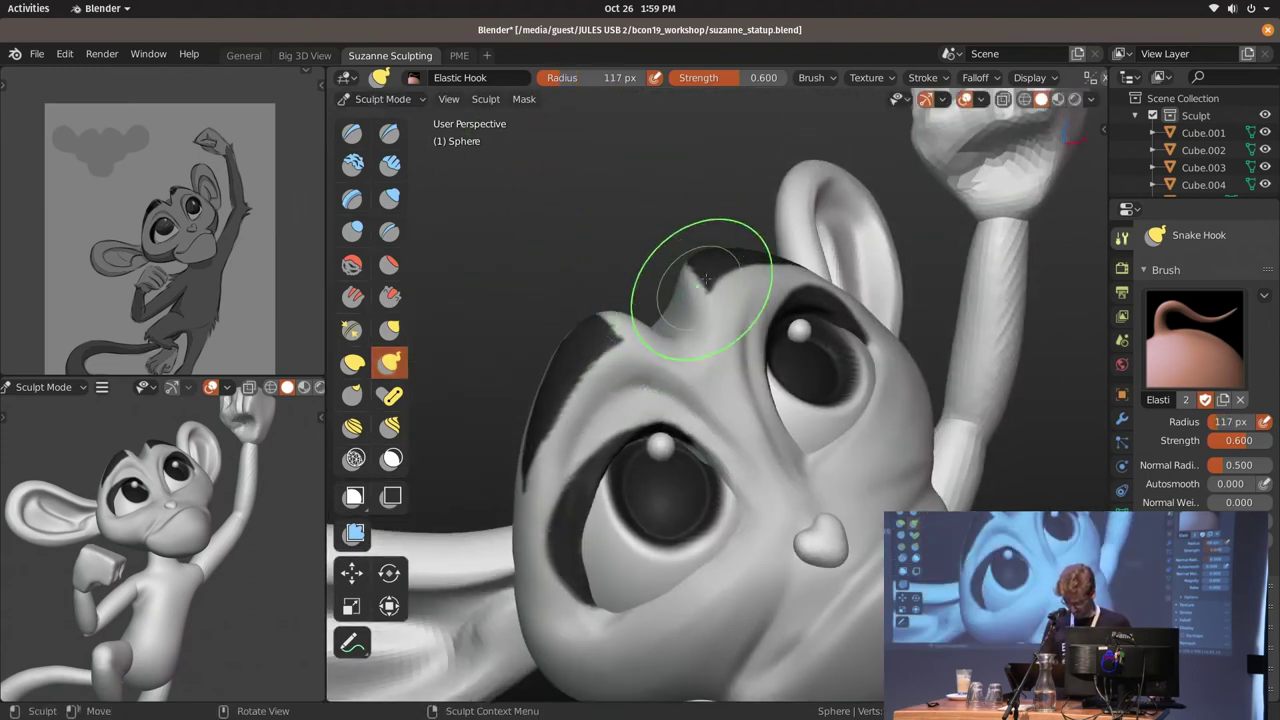
pyautogui.click(708, 289)
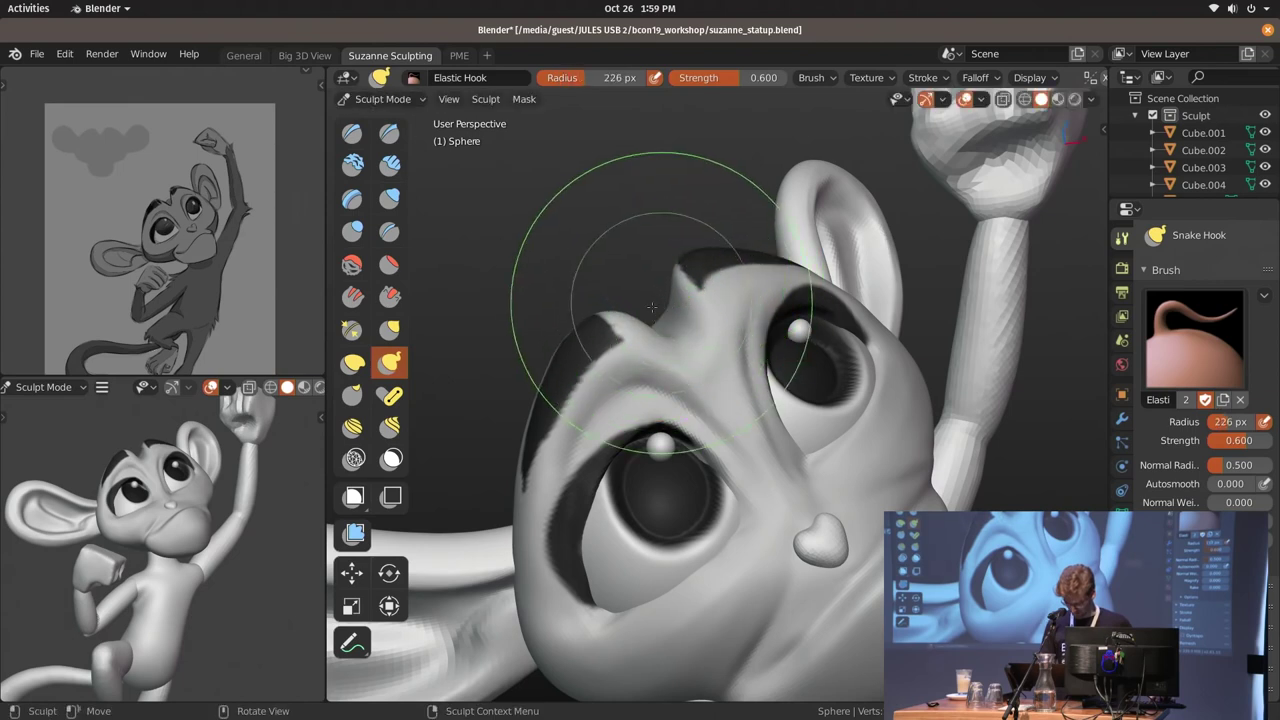
pyautogui.moveTo(748, 251)
pyautogui.keyDown('shift'); pyautogui.mouseDown(button='middle')
pyautogui.moveTo(807, 265)
pyautogui.moveTo(743, 286)
pyautogui.mouseUp(button='middle'); pyautogui.keyUp('shift')
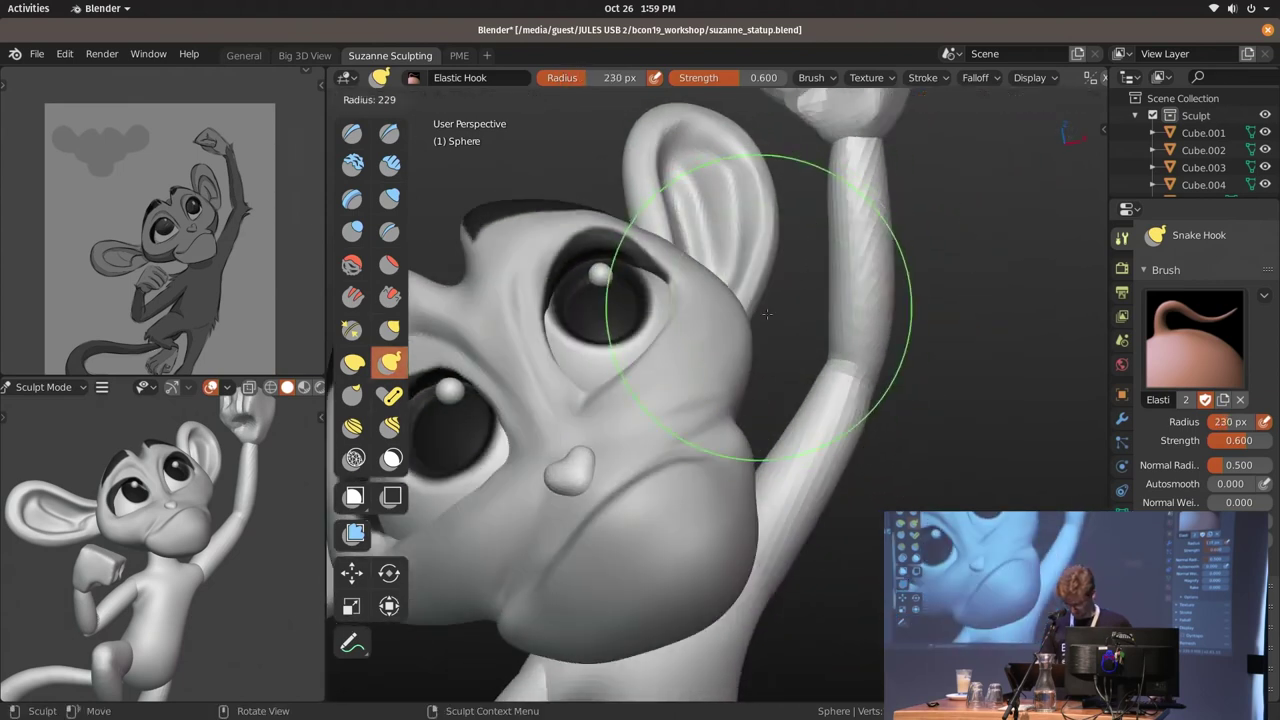
# Switch the head to Vertex Paint mode
pyautogui.hotkey('ctrl', 'Tab')
pyautogui.click(896, 478)
pyautogui.moveTo(896, 478); pyautogui.dragTo(657, 249, button='middle')
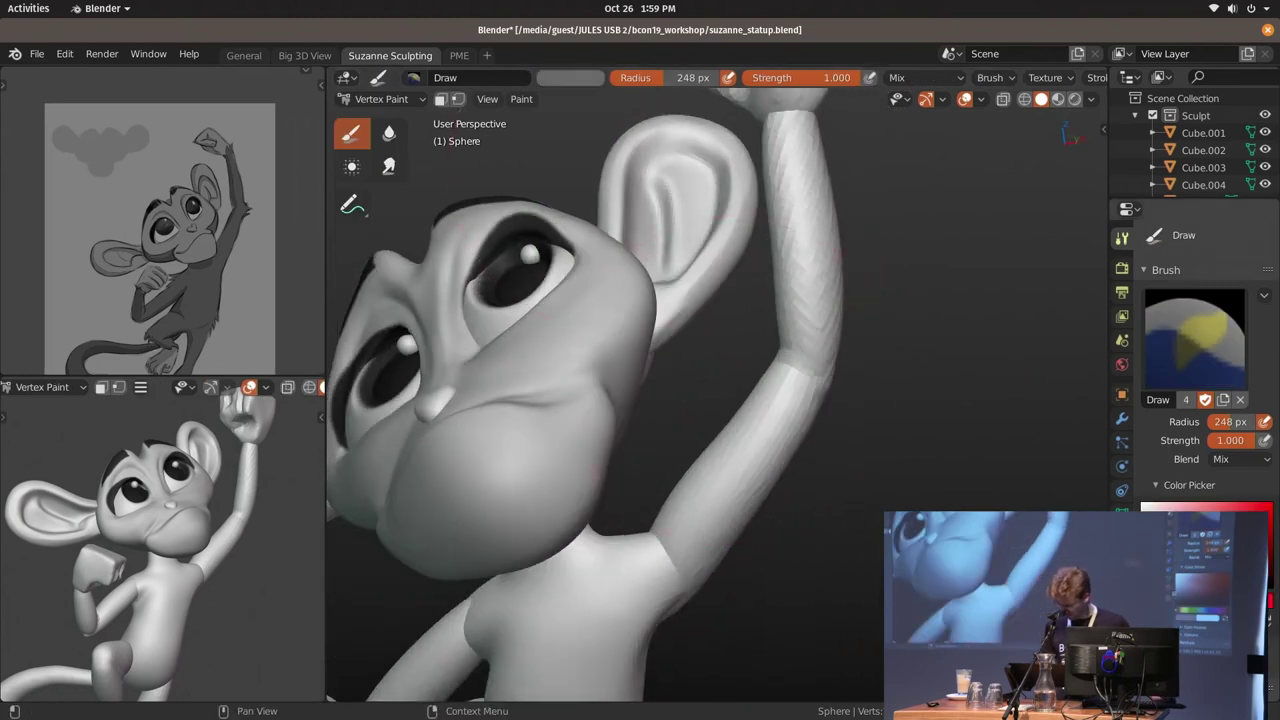
# Paint dark strokes along the monkey's cheek, resizing the brush to about 106 px
pyautogui.moveTo(700, 330)
pyautogui.mouseDown(button='middle')
pyautogui.moveTo(845, 357)
pyautogui.moveTo(760, 446)
pyautogui.moveTo(632, 358)
pyautogui.mouseUp(button='middle')
pyautogui.press('f')
pyautogui.click(845, 357)
pyautogui.scroll(5, 760, 446)
pyautogui.moveTo(621, 327); pyautogui.dragTo(765, 470)
pyautogui.moveTo(765, 470); pyautogui.dragTo(606, 210, button='middle')
pyautogui.press('f')
pyautogui.click(606, 210)
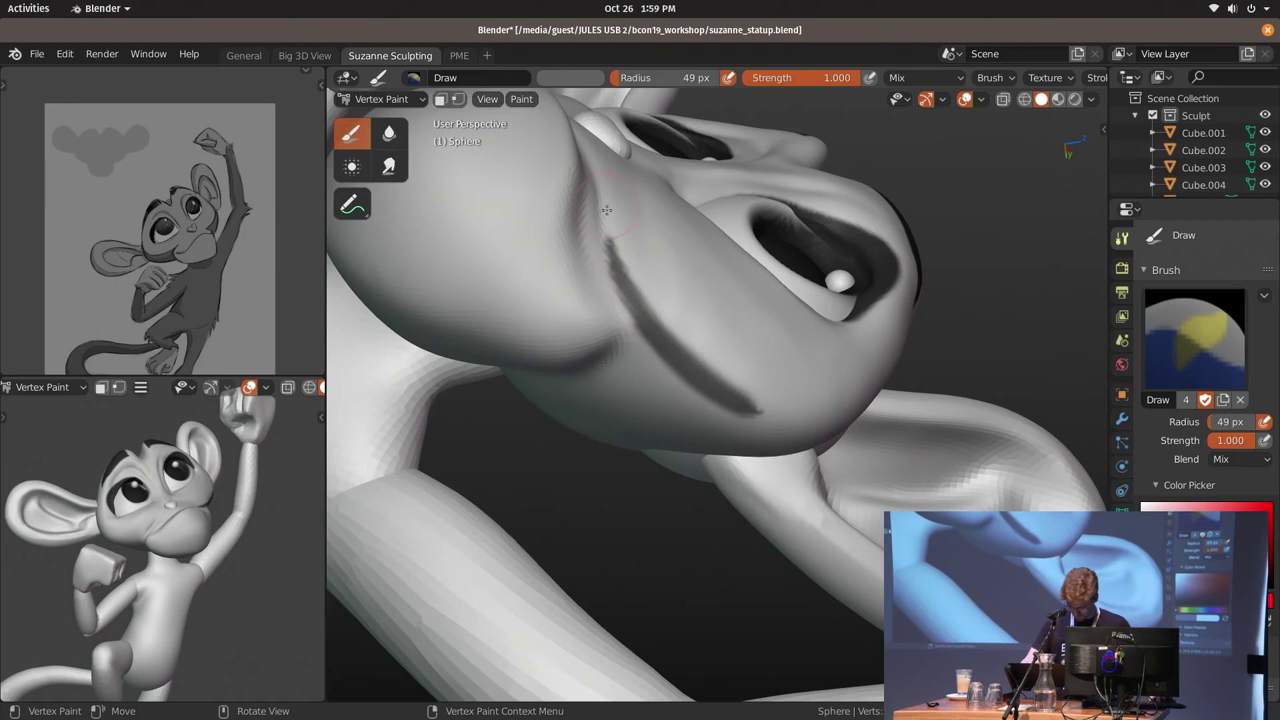
pyautogui.press('f')
pyautogui.click(800, 410)
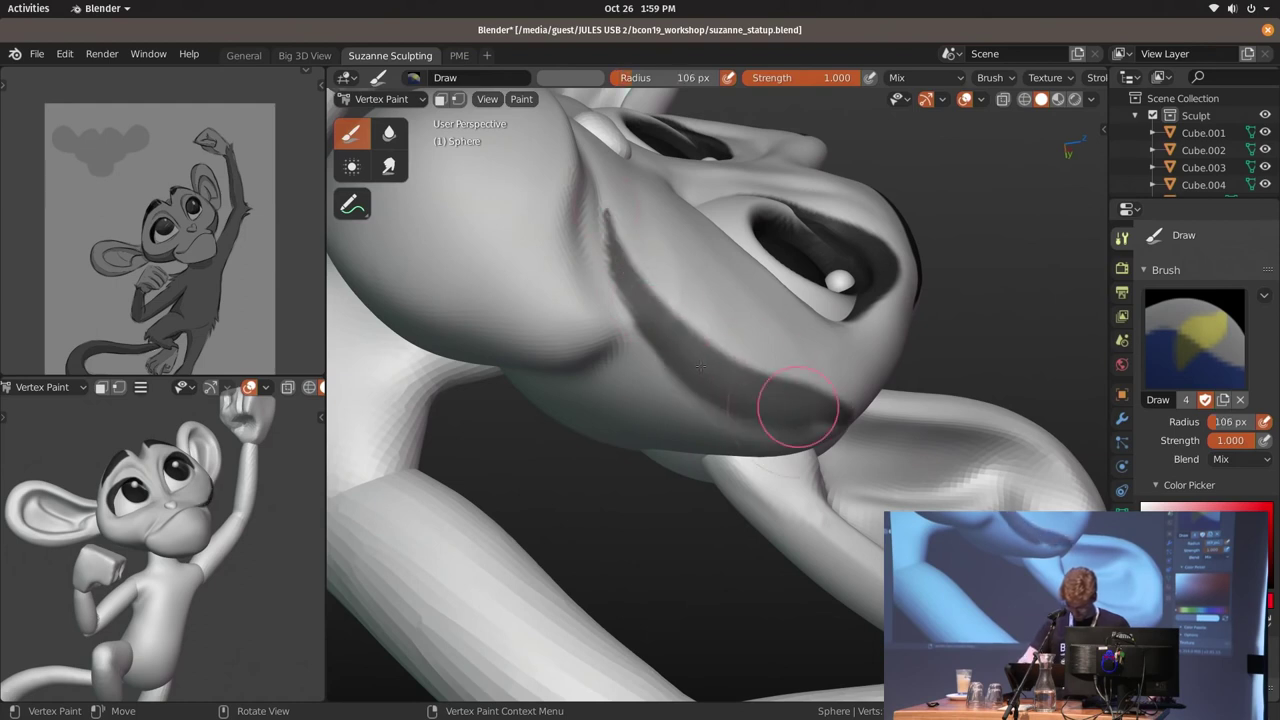
pyautogui.moveTo(800, 410)
pyautogui.keyDown('ctrl'); pyautogui.mouseDown(button='middle')
pyautogui.moveTo(818, 406)
pyautogui.moveTo(668, 223)
pyautogui.mouseUp(button='middle'); pyautogui.keyUp('ctrl')
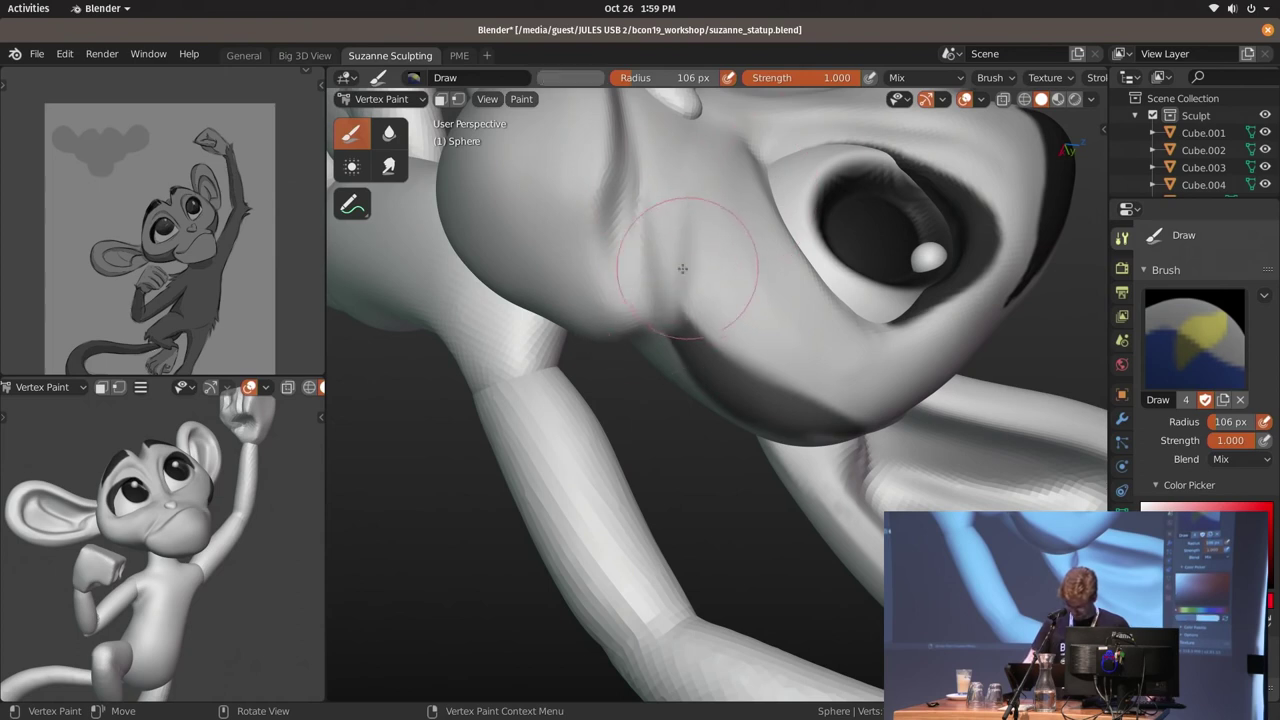
pyautogui.press('[')
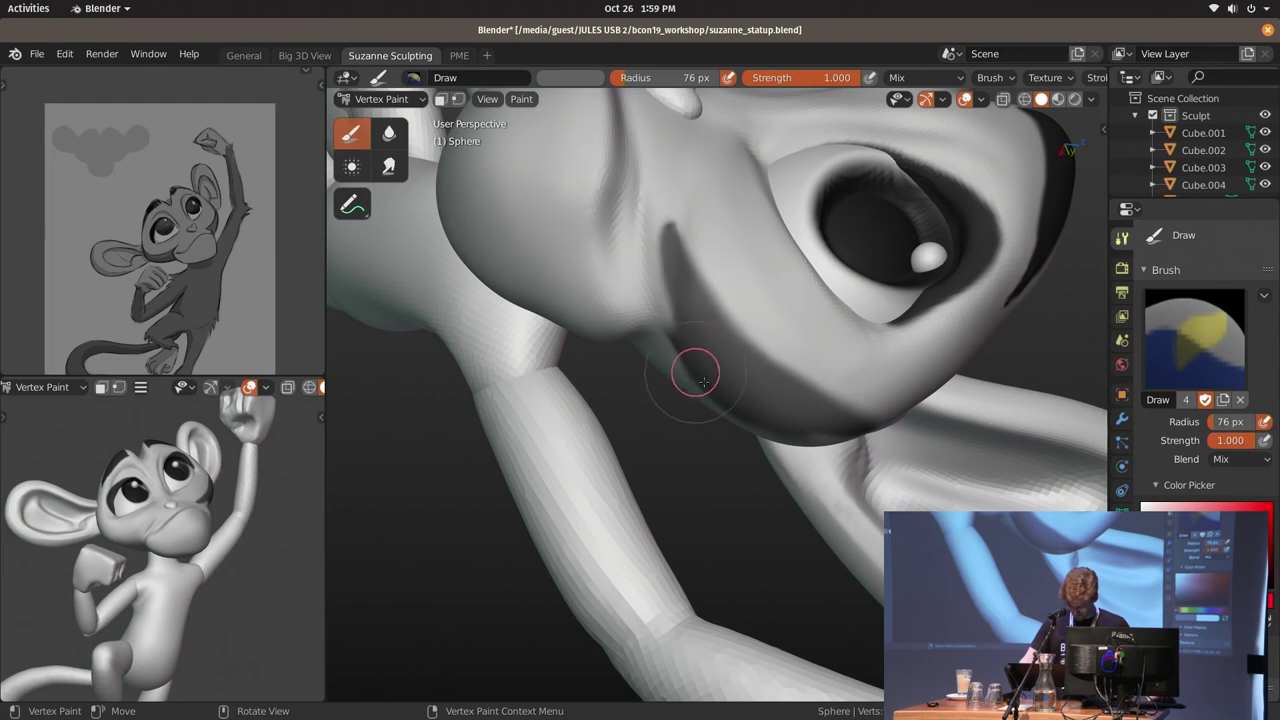
# Inspect the eye, cheek, ear and fist from several angles and set the brush to 98 px
pyautogui.moveTo(677, 316); pyautogui.dragTo(646, 394, button='middle')
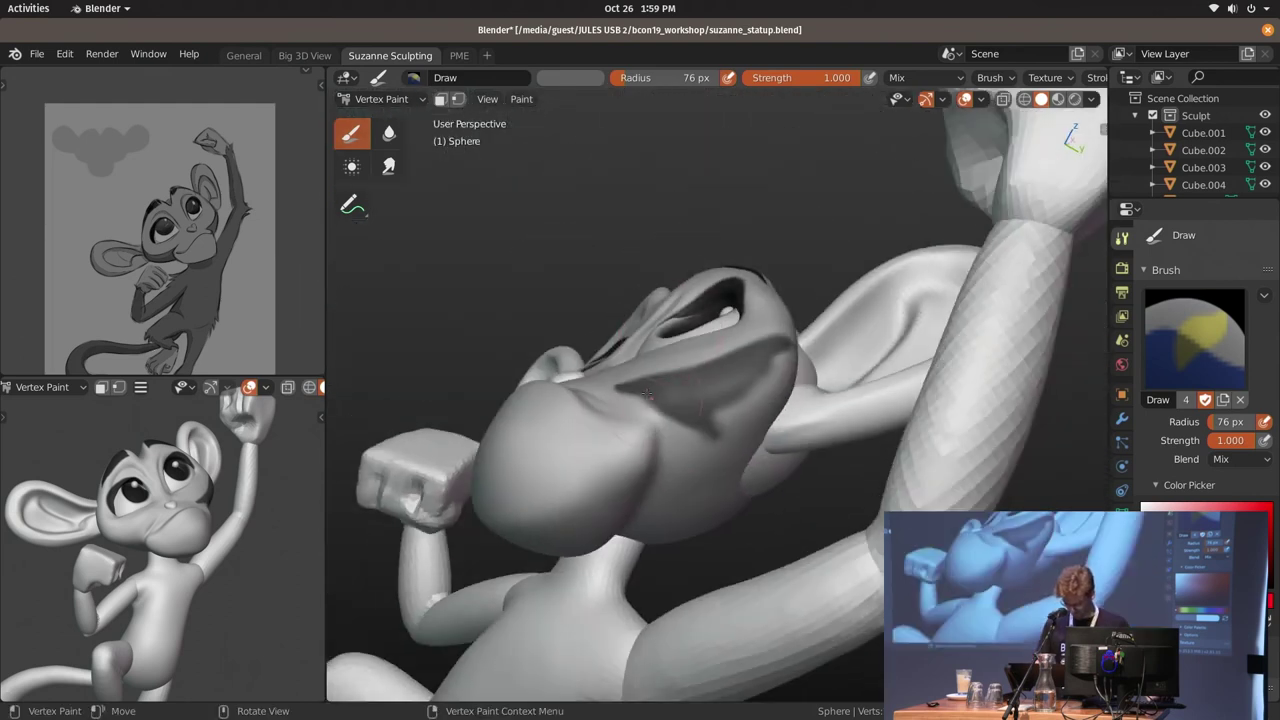
pyautogui.moveTo(710, 418)
pyautogui.mouseDown(button='middle')
pyautogui.moveTo(980, 386)
pyautogui.moveTo(500, 400)
pyautogui.moveTo(780, 360)
pyautogui.moveTo(800, 279)
pyautogui.mouseUp(button='middle')
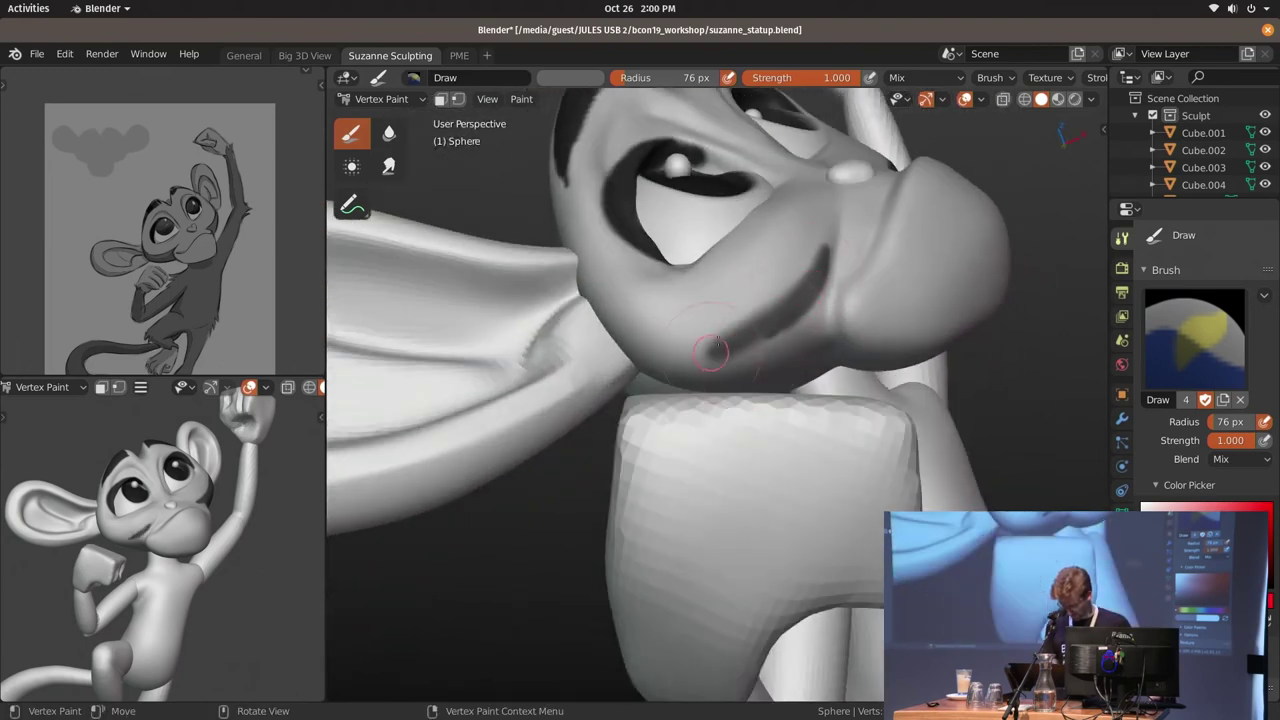
pyautogui.moveTo(768, 334); pyautogui.dragTo(743, 470, button='middle')
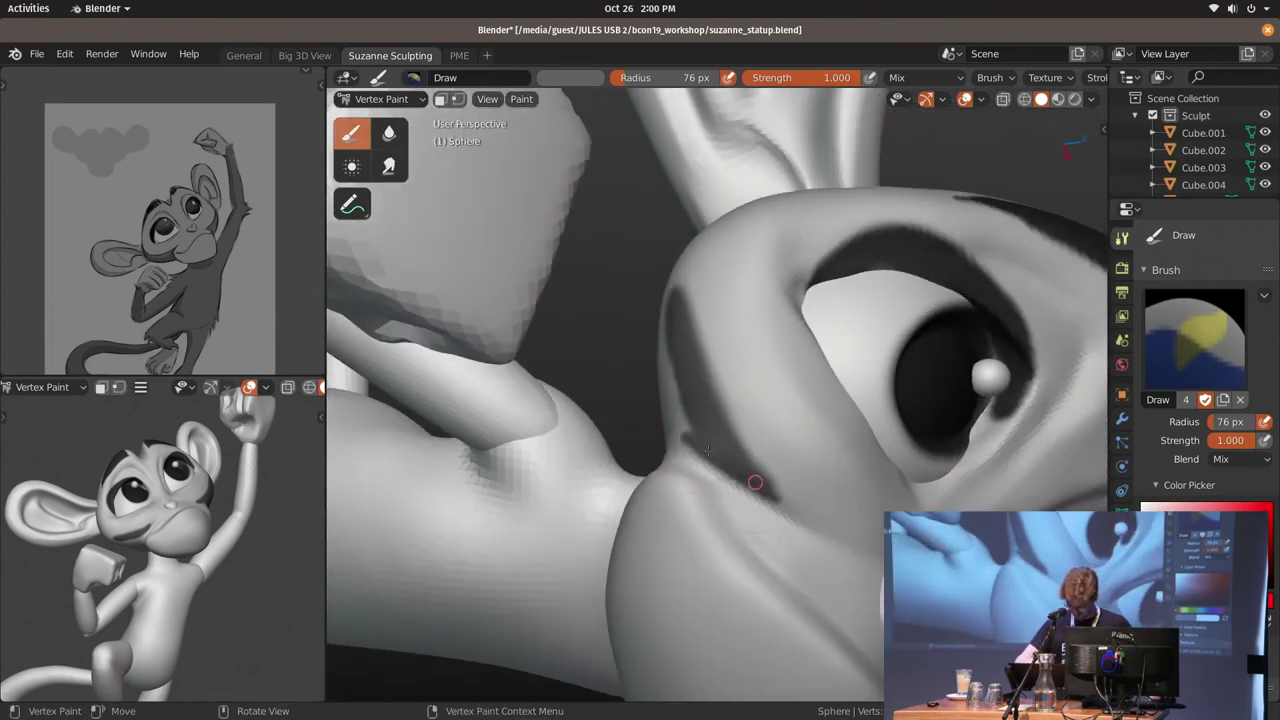
pyautogui.moveTo(670, 377); pyautogui.dragTo(761, 383, button='middle')
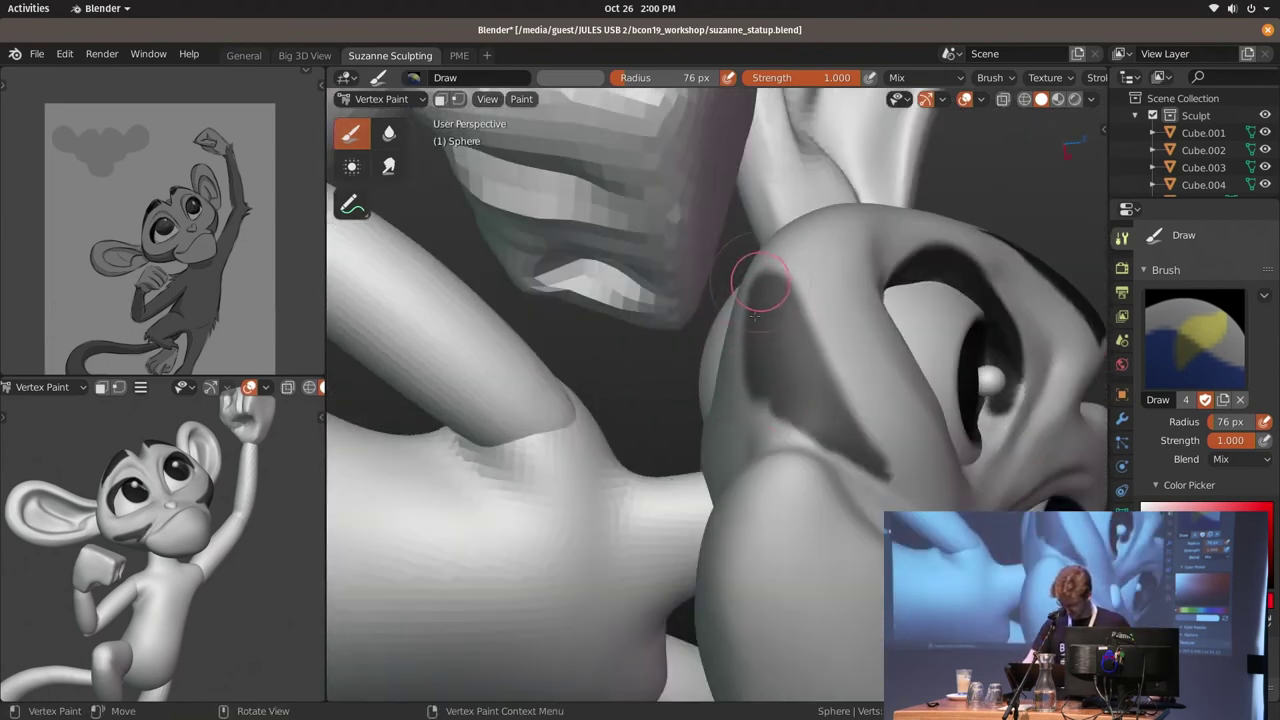
pyautogui.moveTo(755, 316); pyautogui.dragTo(854, 316, button='middle')
pyautogui.moveTo(758, 366)
pyautogui.mouseDown(button='middle')
pyautogui.moveTo(858, 215)
pyautogui.moveTo(758, 345)
pyautogui.mouseUp(button='middle')
pyautogui.press('f')
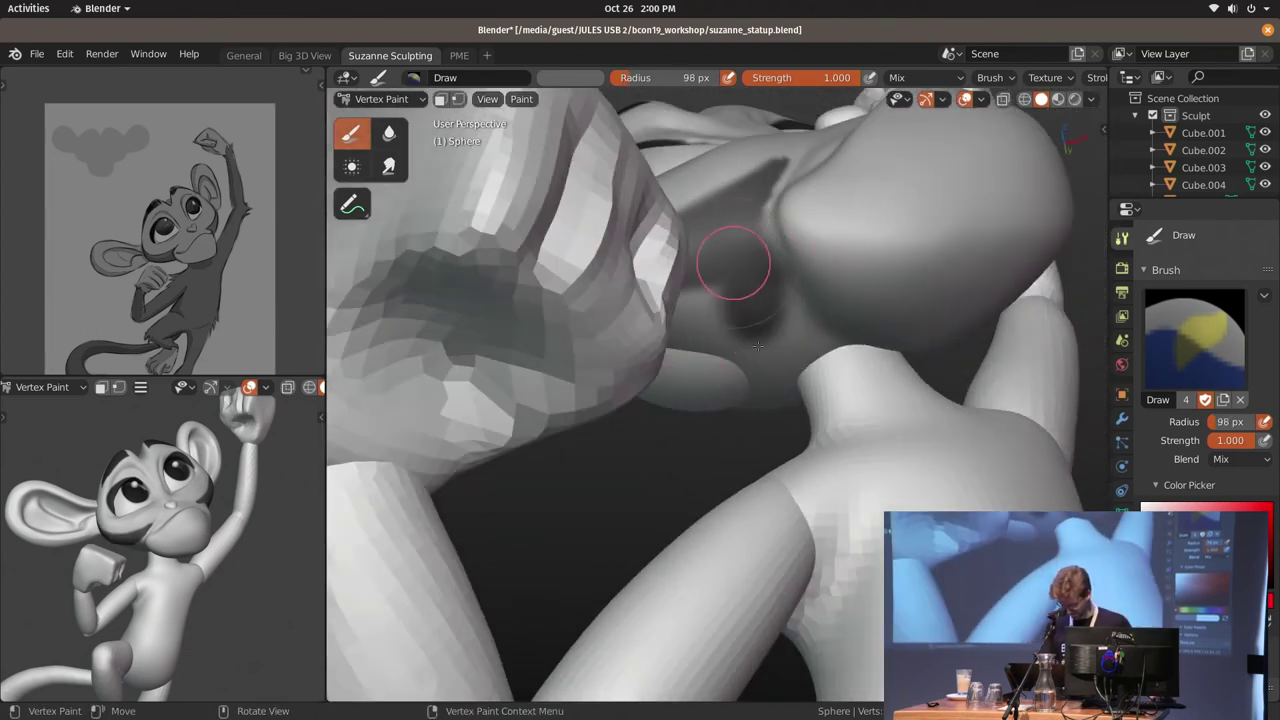
pyautogui.scroll(-5, 740, 338)
# Fill the monkey's body and the bent arm with dark grey using Shift+K
pyautogui.hotkey('ctrl', 'Tab')
pyautogui.click(751, 443)
pyautogui.click(800, 457)
pyautogui.hotkey('ctrl', 'Tab')
pyautogui.click(806, 345)
pyautogui.hotkey('shift', 'k')
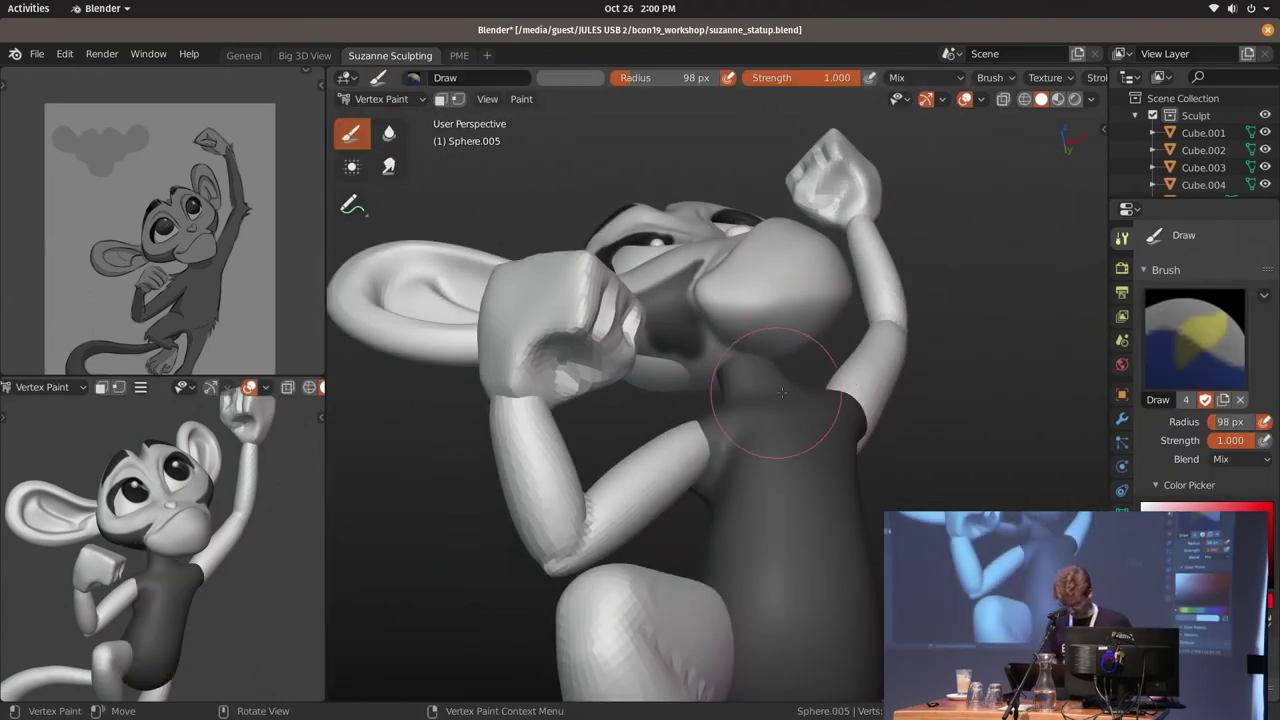
pyautogui.hotkey('ctrl', 'Tab')
pyautogui.click(644, 481)
pyautogui.hotkey('ctrl', 'Tab')
pyautogui.hotkey('shift', 'k')
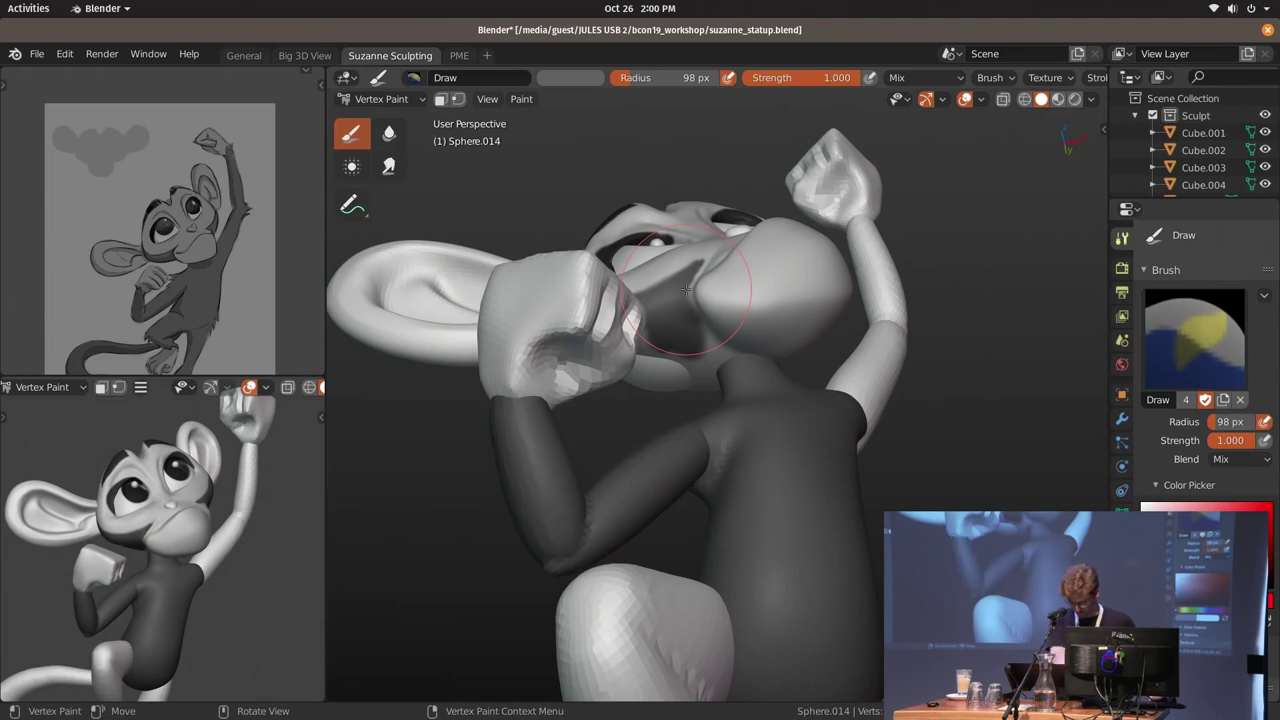
# Fill the raised arm with dark grey as well
pyautogui.moveTo(686, 289); pyautogui.dragTo(830, 336, button='middle')
pyautogui.hotkey('ctrl', 'Tab')
pyautogui.click(812, 291)
pyautogui.hotkey('ctrl', 'Tab')
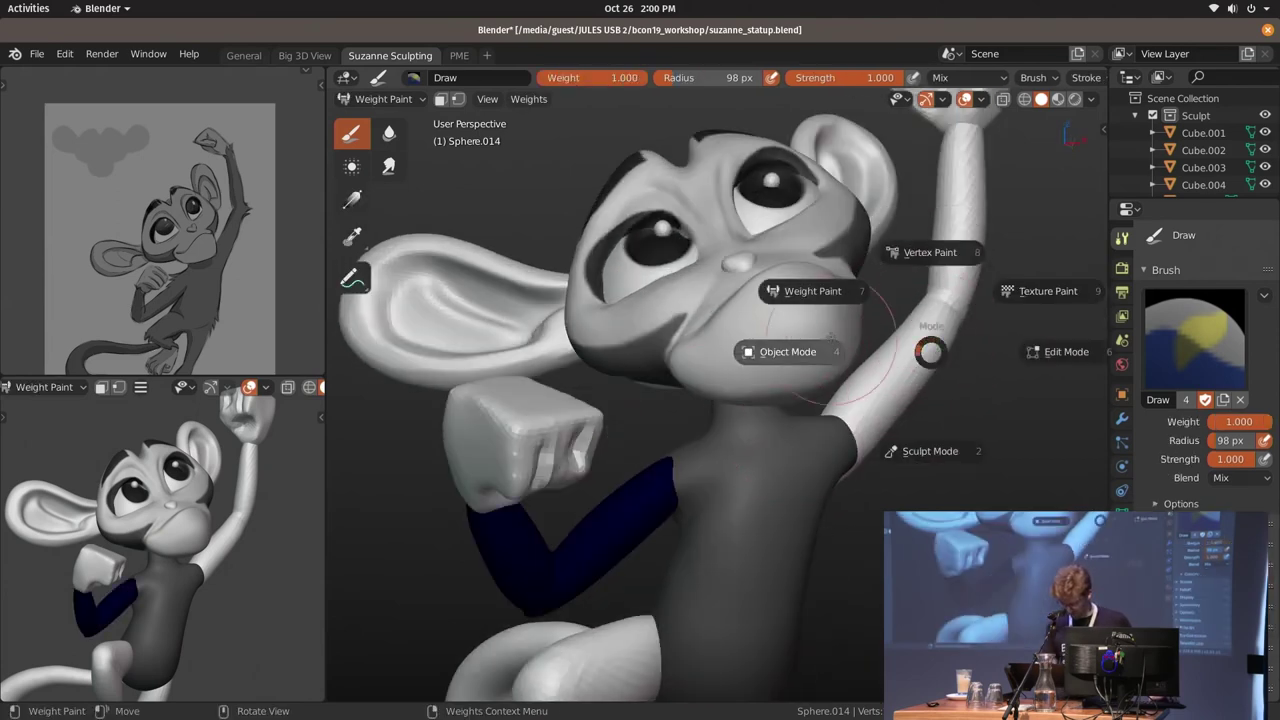
pyautogui.click(830, 340)
pyautogui.click(925, 350)
pyautogui.hotkey('ctrl', 'Tab')
pyautogui.click(937, 252)
pyautogui.hotkey('shift', 'k')
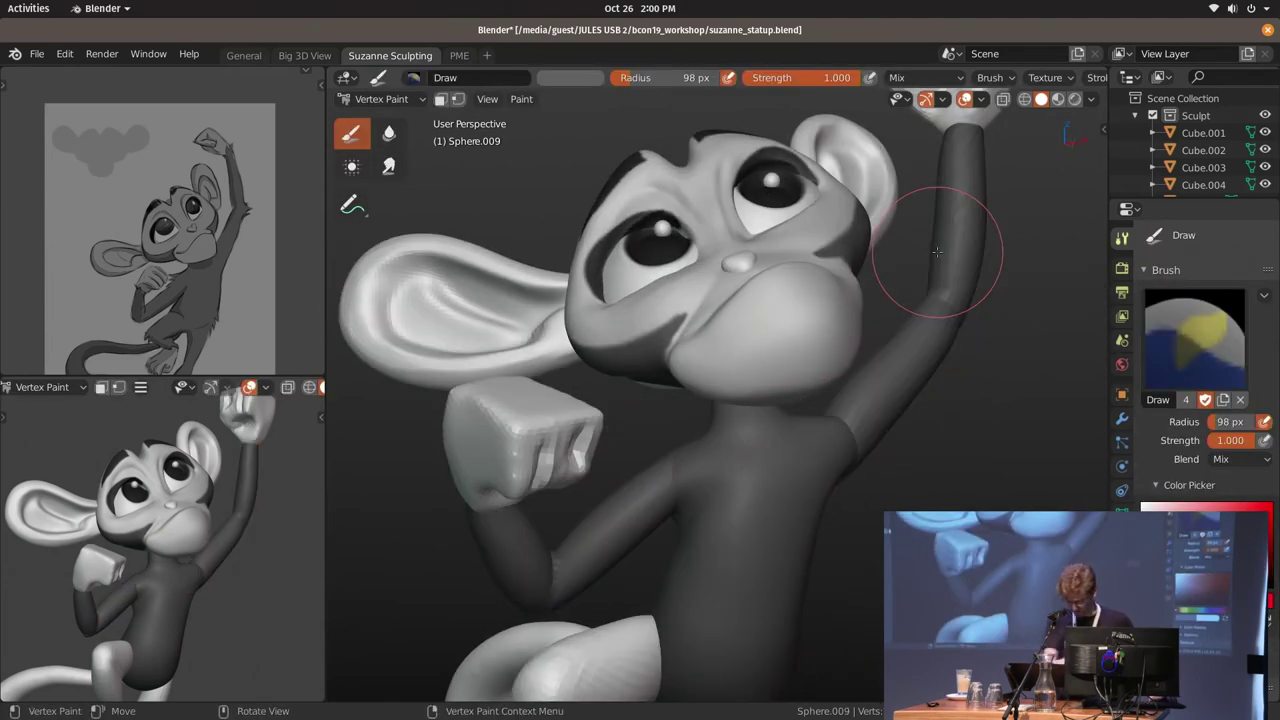
pyautogui.hotkey('ctrl', 'Tab')
# Paint a dark patch on the monkey's head, then return to Object Mode
pyautogui.click(808, 328)
pyautogui.moveTo(773, 409)
pyautogui.mouseDown(button='middle')
pyautogui.moveTo(730, 319)
pyautogui.moveTo(748, 342)
pyautogui.moveTo(843, 357)
pyautogui.mouseUp(button='middle')
pyautogui.hotkey('ctrl', 'Tab')
pyautogui.moveTo(850, 340)
pyautogui.mouseDown()
pyautogui.moveTo(880, 320)
pyautogui.moveTo(830, 322)
pyautogui.mouseUp()
pyautogui.moveTo(830, 322); pyautogui.dragTo(900, 350, button='middle')
pyautogui.moveTo(900, 350); pyautogui.dragTo(920, 352)
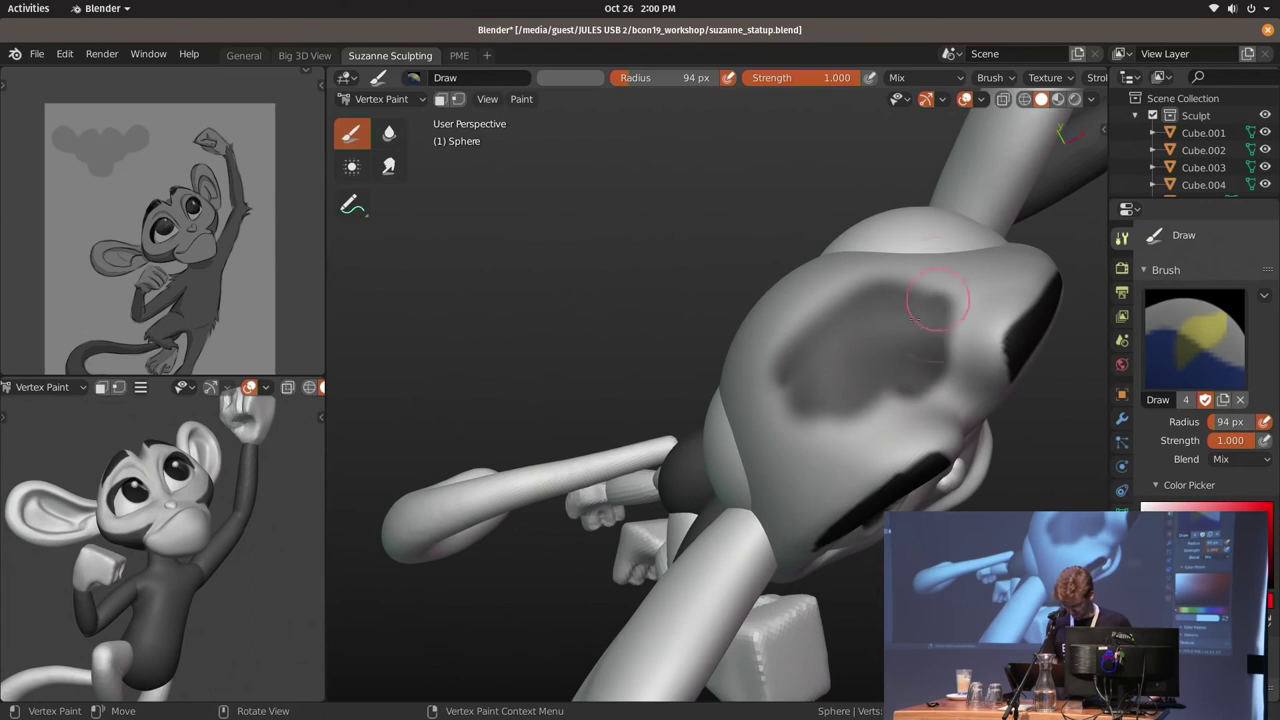
pyautogui.moveTo(914, 320); pyautogui.dragTo(660, 330, button='middle')
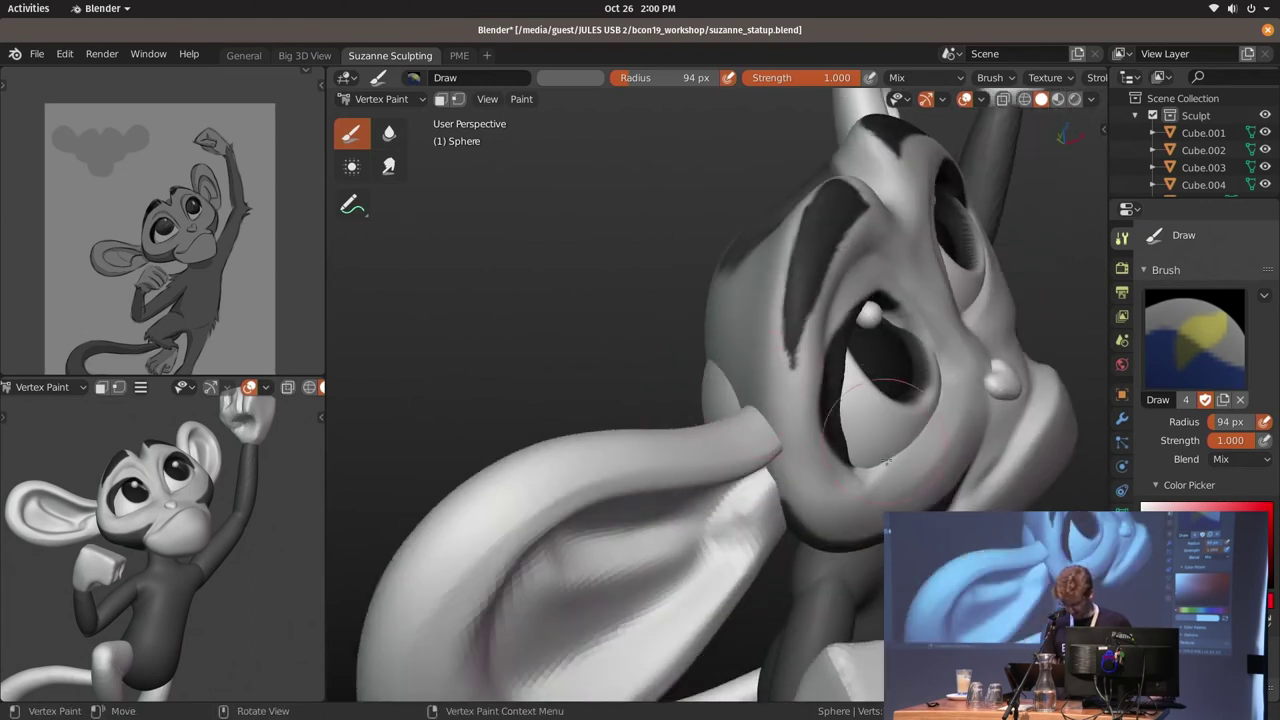
pyautogui.scroll(-5, 885, 440)
pyautogui.hotkey('ctrl', 'Tab')
# Rotate the nose piece slightly into a better position in Object Mode
pyautogui.moveTo(720, 380); pyautogui.dragTo(762, 376, button='middle')
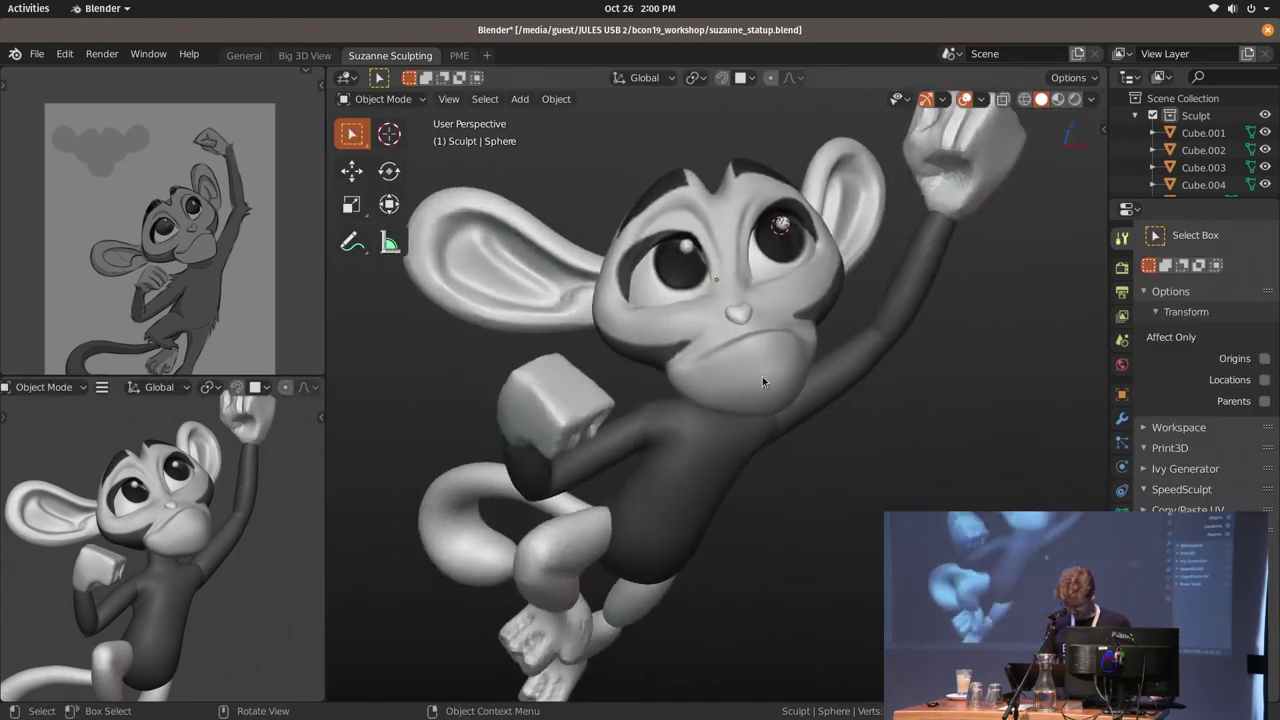
pyautogui.scroll(3, 760, 320)
pyautogui.hotkey('ctrl', 'Tab')
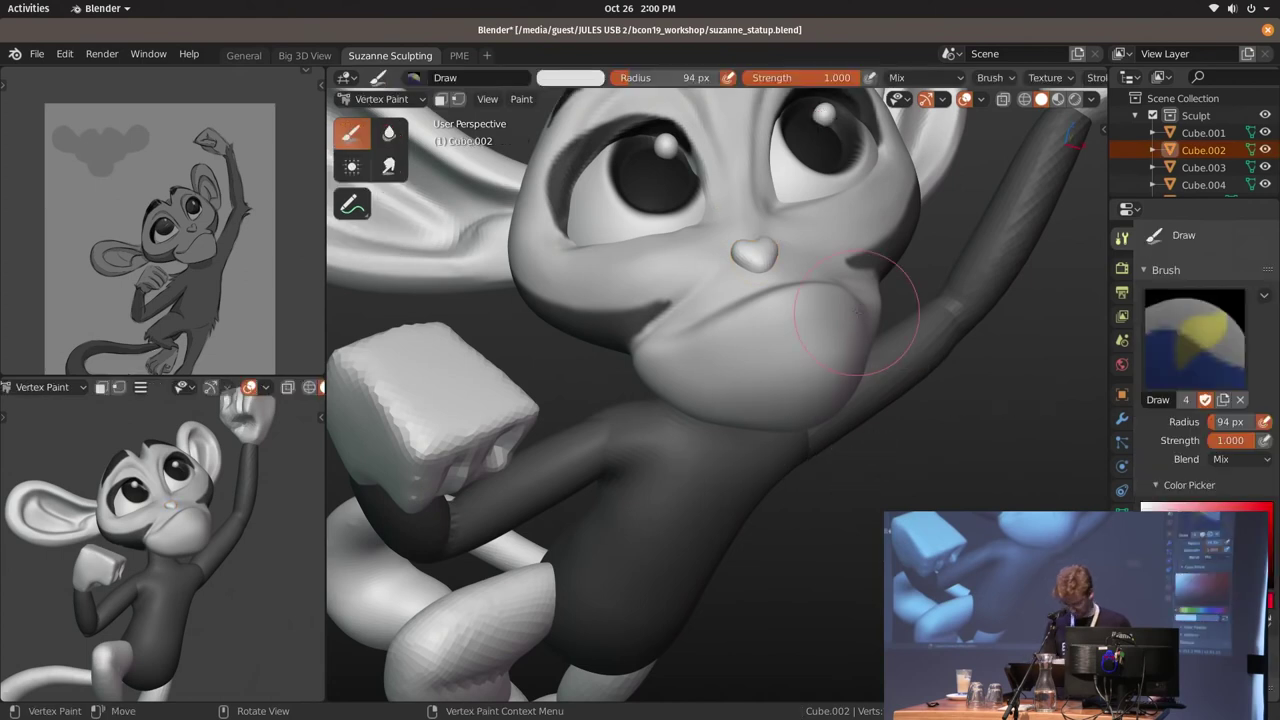
pyautogui.hotkey('ctrl', 'Tab')
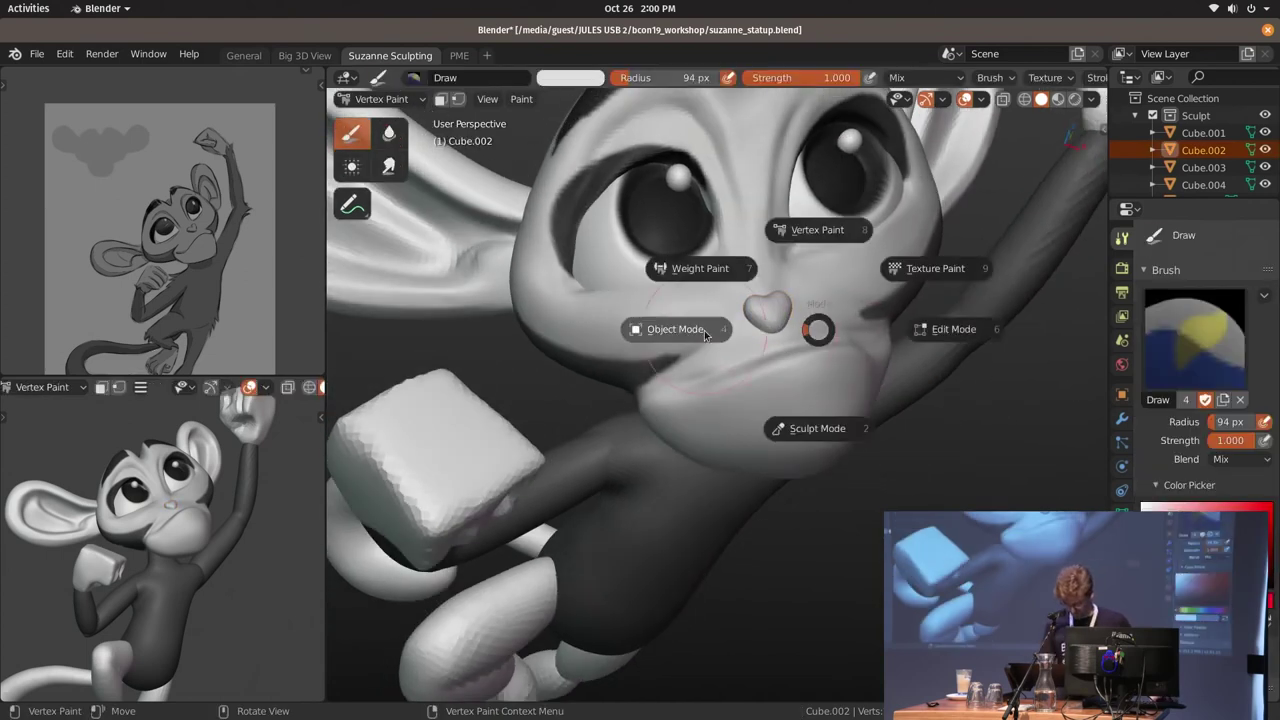
pyautogui.moveTo(826, 333); pyautogui.dragTo(846, 364, button='middle')
pyautogui.press('r')
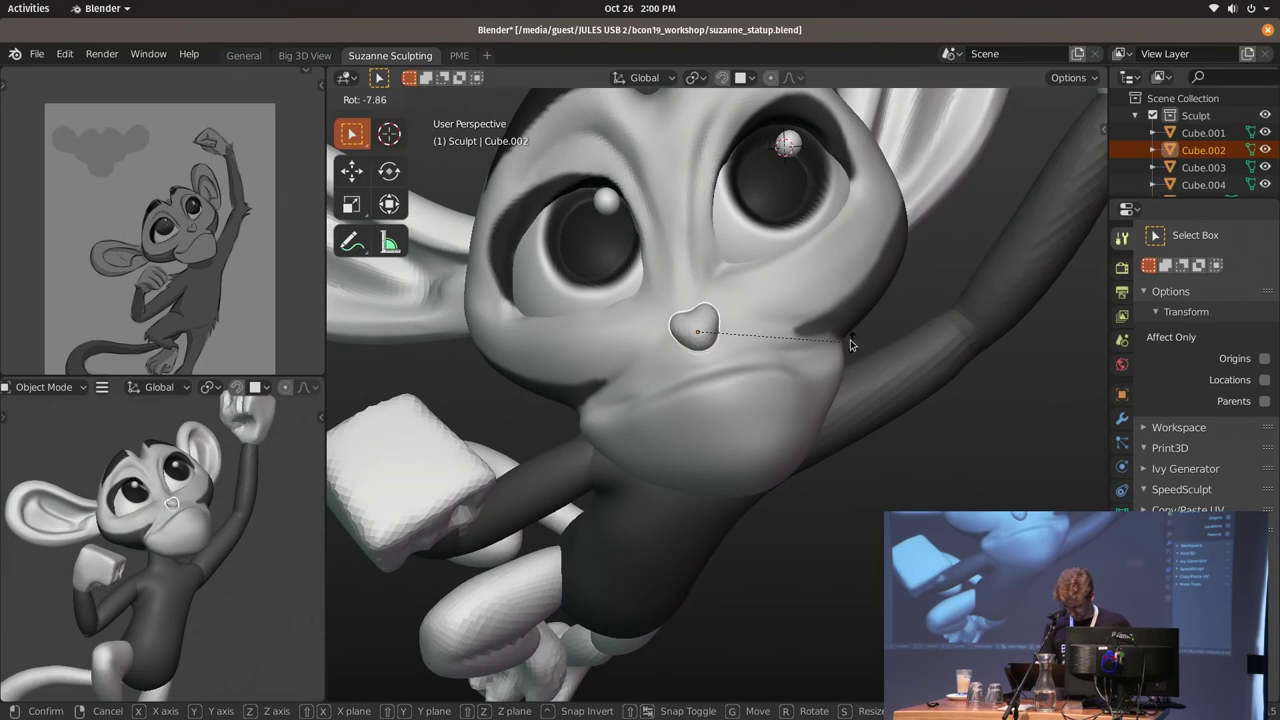
pyautogui.click(862, 341)
pyautogui.hotkey('ctrl', 'Tab')
pyautogui.moveTo(716, 318)
pyautogui.mouseDown(button='middle')
pyautogui.moveTo(745, 377)
pyautogui.moveTo(766, 380)
pyautogui.moveTo(808, 428)
pyautogui.mouseUp(button='middle')
pyautogui.press('r')
pyautogui.click(790, 456)
pyautogui.moveTo(799, 420)
pyautogui.mouseDown(button='middle')
pyautogui.moveTo(706, 423)
pyautogui.moveTo(735, 311)
pyautogui.moveTo(768, 266)
pyautogui.mouseUp(button='middle')
# Switch the head to Sculpt Mode and size the brush around 150 px, then smaller
pyautogui.click(682, 300)
pyautogui.hotkey('ctrl', 'Tab')
pyautogui.click(680, 390)
pyautogui.press('f')
pyautogui.click(719, 332)
pyautogui.scroll(2, 749, 320)
pyautogui.moveTo(640, 350); pyautogui.dragTo(663, 277, button='middle')
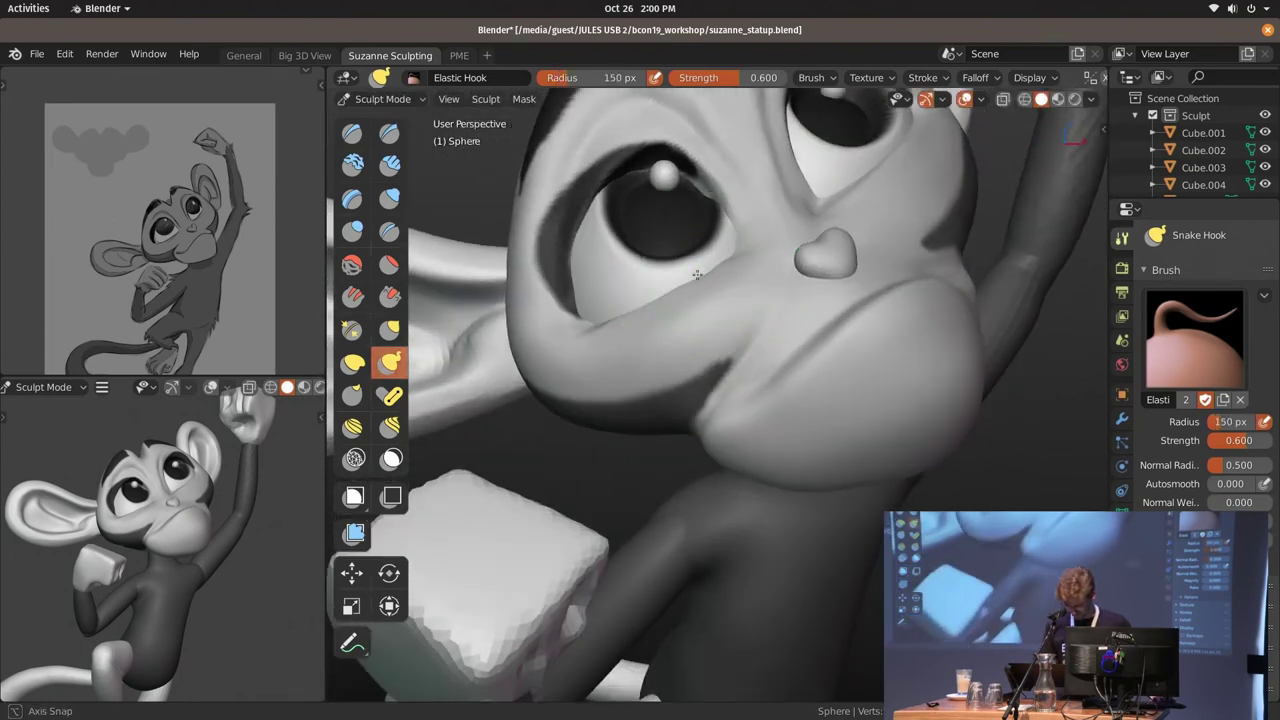
pyautogui.press('f')
pyautogui.click(708, 276)
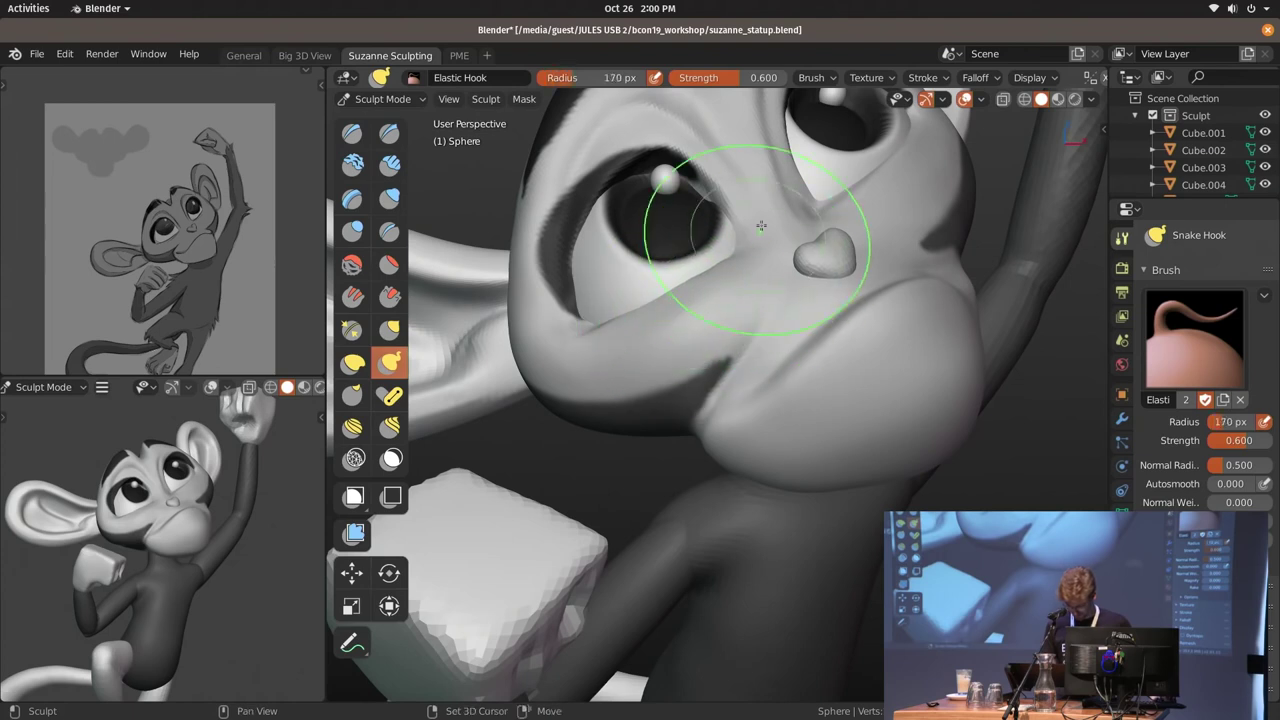
pyautogui.moveTo(761, 226); pyautogui.dragTo(588, 243, button='middle')
pyautogui.press('f')
pyautogui.click(588, 243)
# Resize the sculpt brush to 184 px and then 278 px while circling the face
pyautogui.press('f')
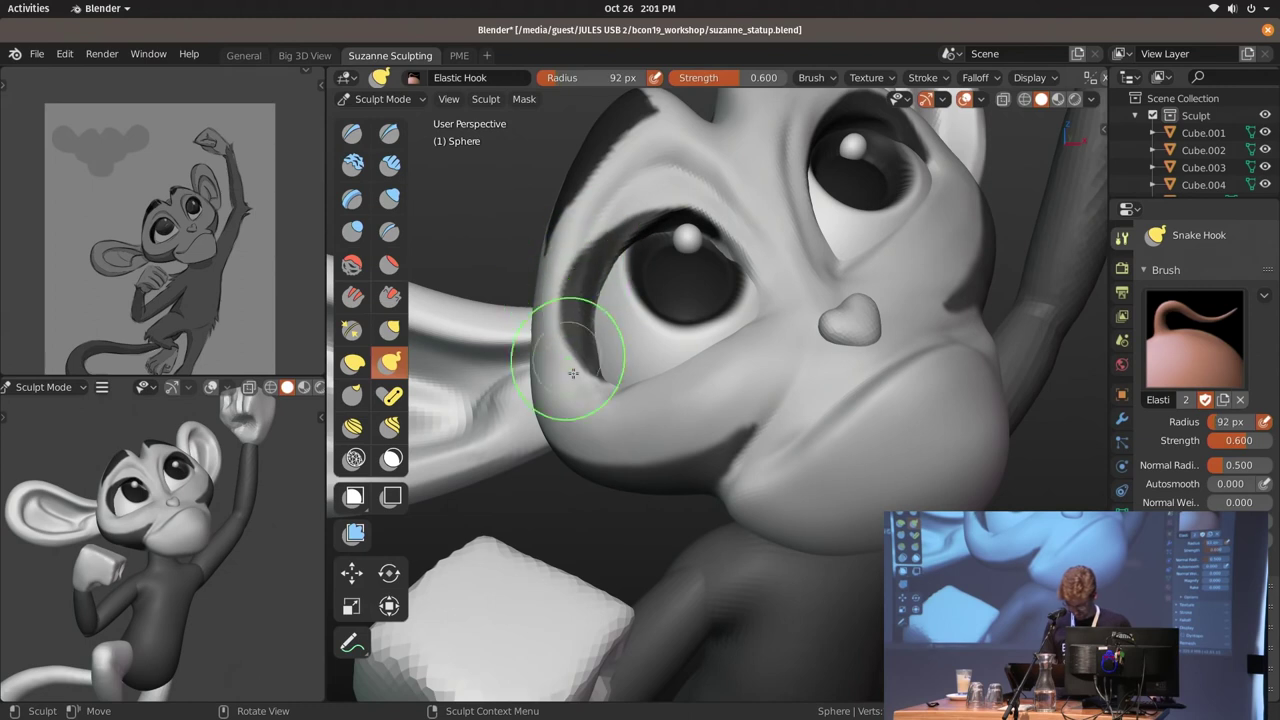
pyautogui.moveTo(573, 373); pyautogui.dragTo(610, 220, button='middle')
pyautogui.press('f')
pyautogui.click(633, 208)
pyautogui.press('f')
pyautogui.click(529, 223)
pyautogui.moveTo(529, 223); pyautogui.dragTo(783, 232, button='middle')
pyautogui.press('f')
pyautogui.click(763, 165)
pyautogui.moveTo(763, 165)
pyautogui.mouseDown(button='middle')
pyautogui.moveTo(806, 183)
pyautogui.moveTo(828, 215)
pyautogui.mouseUp(button='middle')
pyautogui.press('f')
pyautogui.click(830, 167)
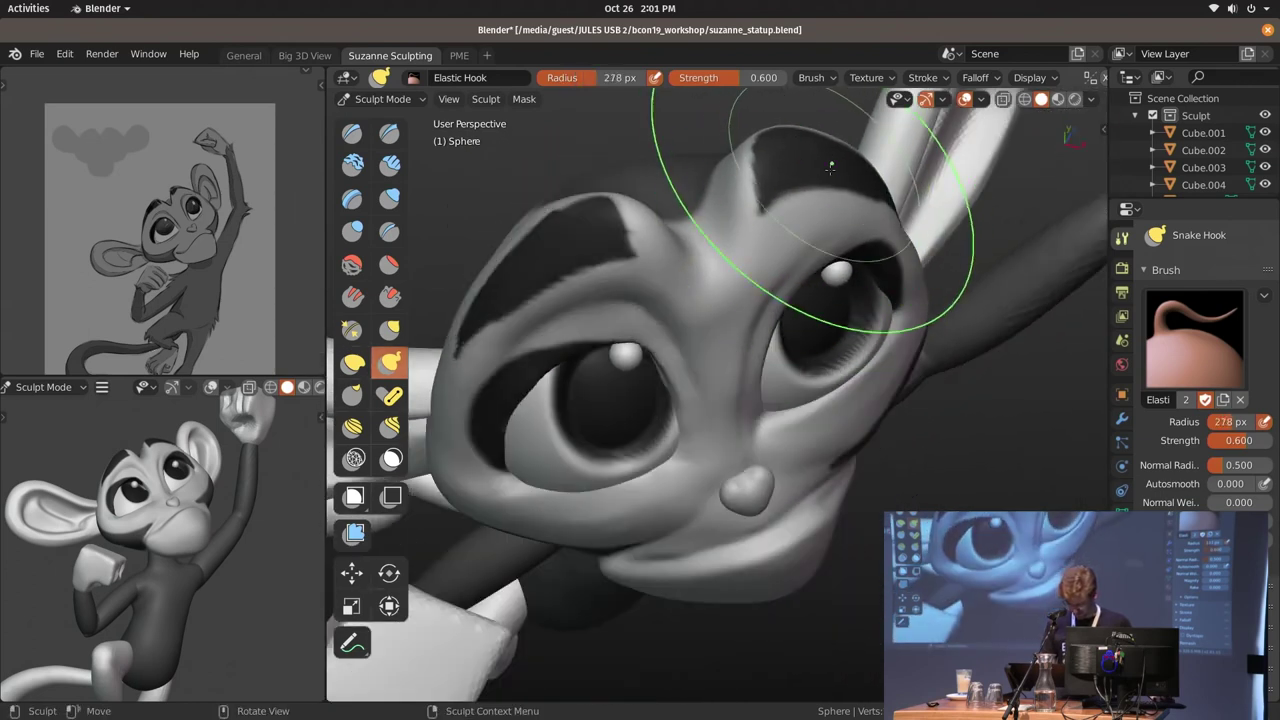
# Pull the eye socket upward with the Elastic Snake Hook brush, then set the radius to 195 px
pyautogui.moveTo(830, 167); pyautogui.dragTo(760, 250, button='middle')
pyautogui.press('f')
pyautogui.click(737, 264)
pyautogui.moveTo(737, 264); pyautogui.dragTo(744, 240)
pyautogui.moveTo(760, 258)
pyautogui.mouseDown(button='middle')
pyautogui.moveTo(728, 257)
pyautogui.moveTo(741, 264)
pyautogui.mouseUp(button='middle')
pyautogui.press('f')
pyautogui.click(741, 264)
pyautogui.press('f')
pyautogui.click(722, 274)
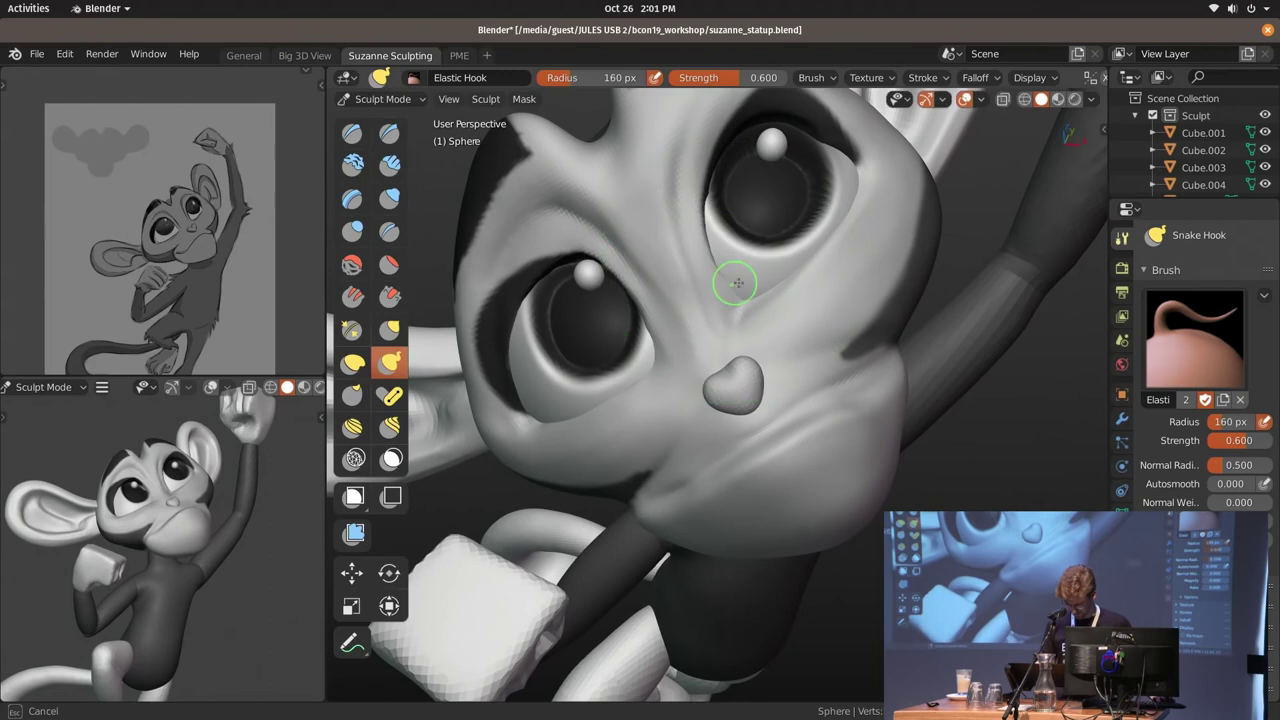
# Set the brush to 191 px and check the face through the scene camera
pyautogui.moveTo(716, 247); pyautogui.dragTo(621, 244, button='middle')
pyautogui.press('f')
pyautogui.click(621, 244)
pyautogui.press('f')
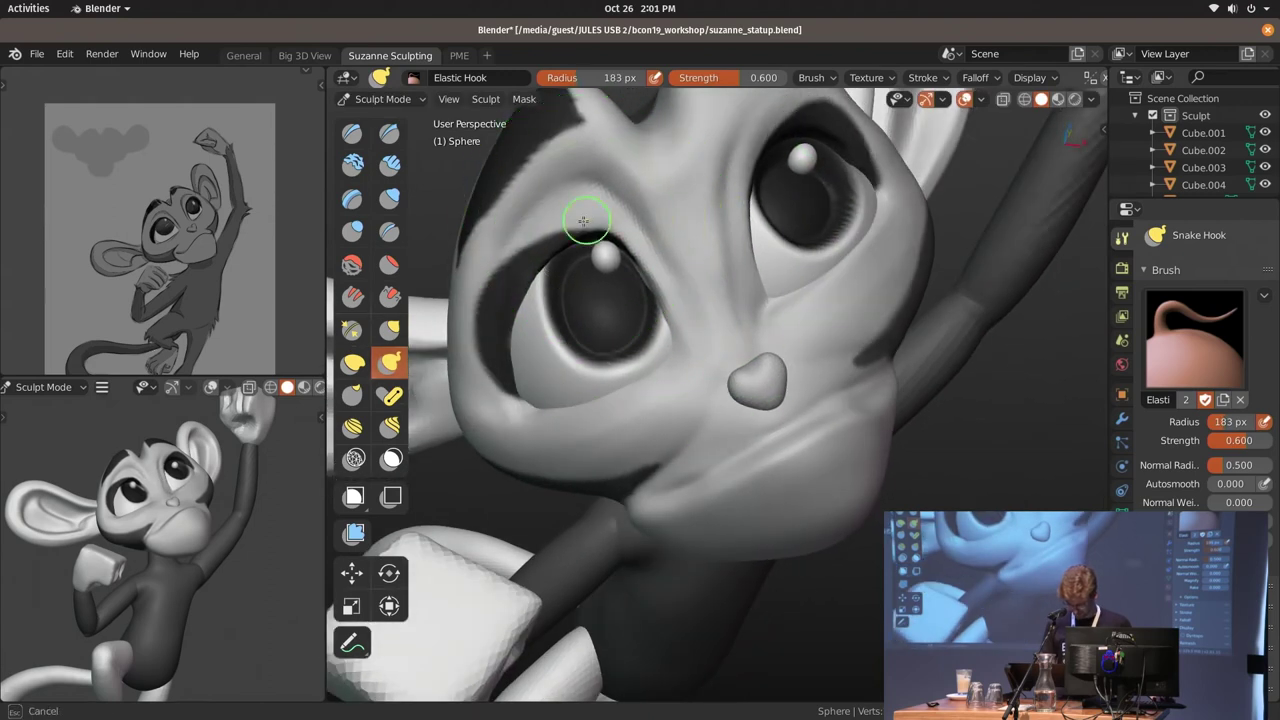
pyautogui.click(600, 265)
pyautogui.press('`')
pyautogui.click(833, 346)
pyautogui.keyDown('shift'); pyautogui.moveTo(831, 347); pyautogui.dragTo(761, 237, button='middle'); pyautogui.keyUp('shift')
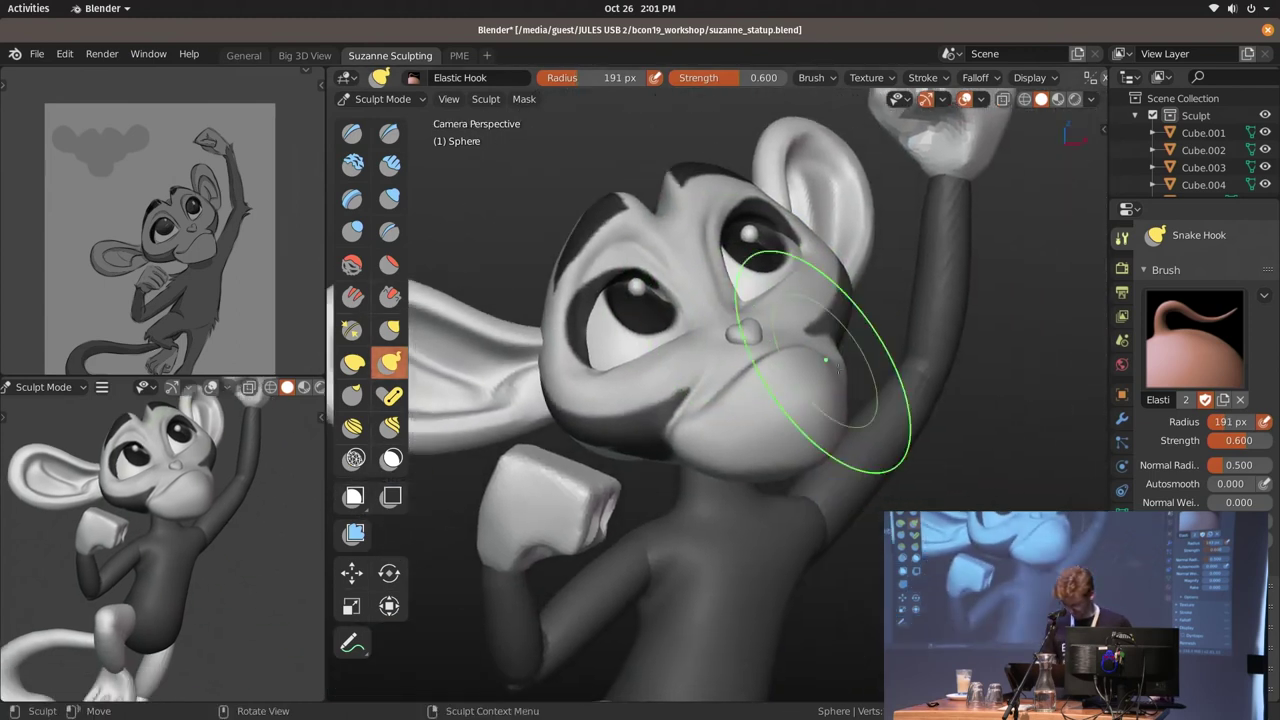
pyautogui.press('Tab')
pyautogui.press('Tab')
# Shrink the brush from 120 px to 82 px, then enlarge it again while reshaping the face
pyautogui.moveTo(806, 333)
pyautogui.mouseDown(button='middle')
pyautogui.moveTo(790, 240)
pyautogui.moveTo(810, 265)
pyautogui.moveTo(814, 251)
pyautogui.mouseUp(button='middle')
pyautogui.scroll(3, 785, 219)
pyautogui.scroll(3, 785, 219)
pyautogui.click(785, 219)
pyautogui.press('f')
pyautogui.click(828, 279)
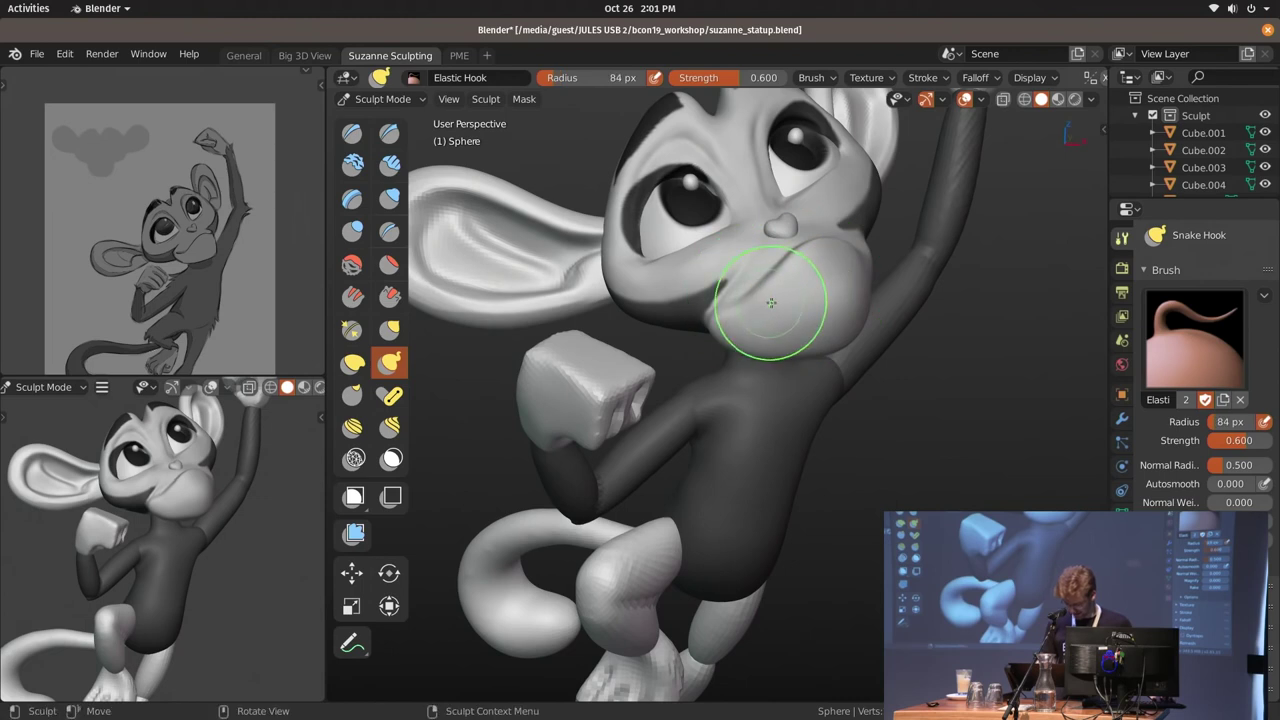
pyautogui.moveTo(771, 302); pyautogui.dragTo(766, 288, button='middle')
pyautogui.press('f')
pyautogui.click(767, 305)
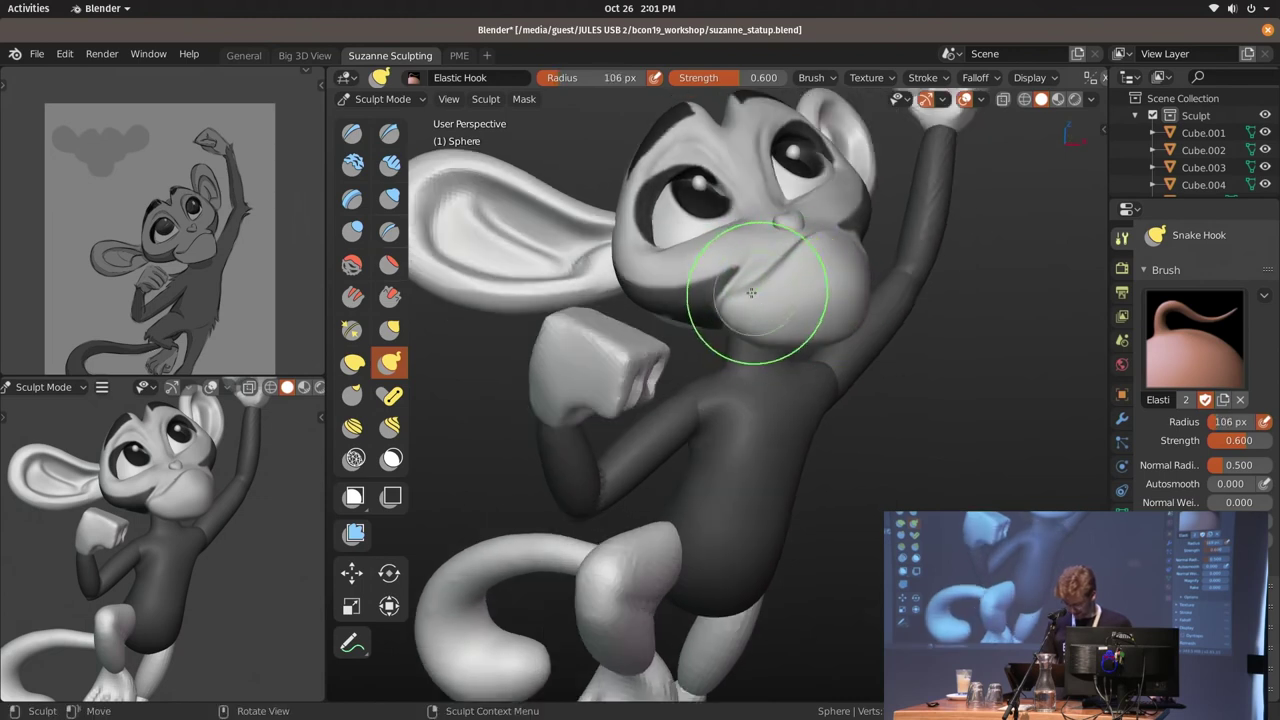
pyautogui.moveTo(738, 297); pyautogui.dragTo(808, 310, button='middle')
# Return to sculpting the head with a 125 px brush radius
pyautogui.hotkey('ctrl', 'Tab')
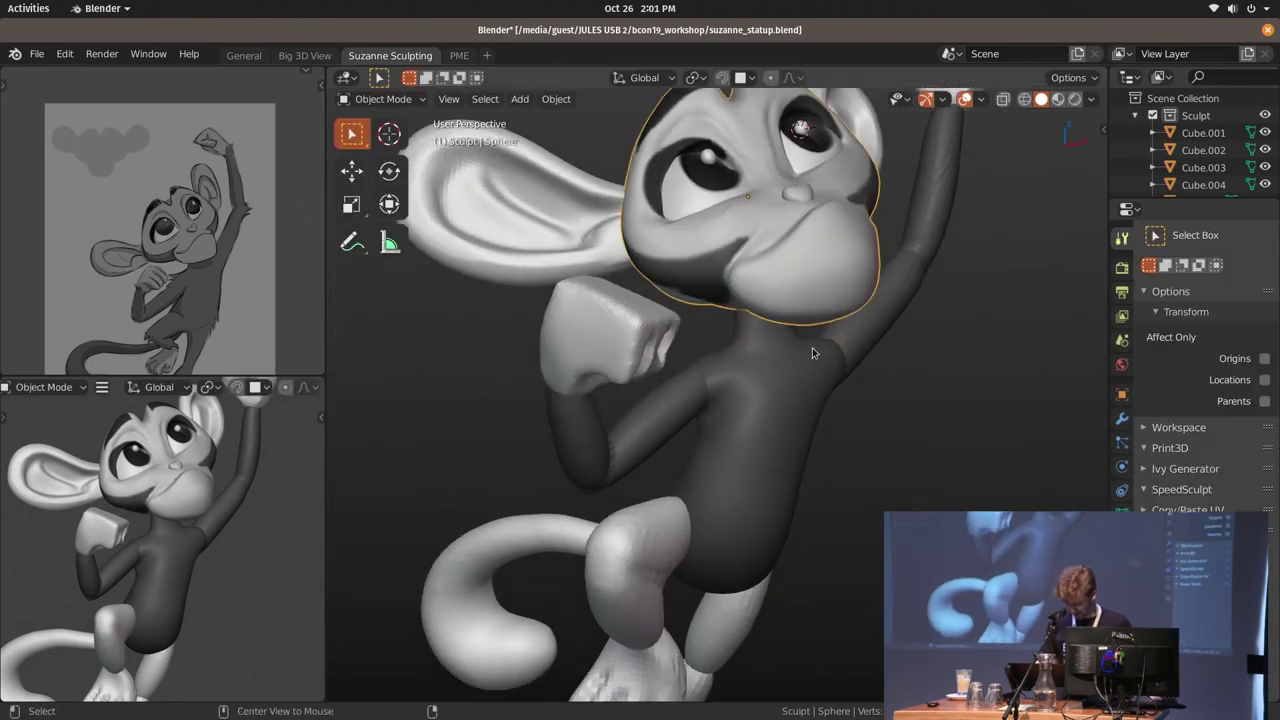
pyautogui.hotkey('ctrl', 'Tab')
pyautogui.scroll(2, 845, 284)
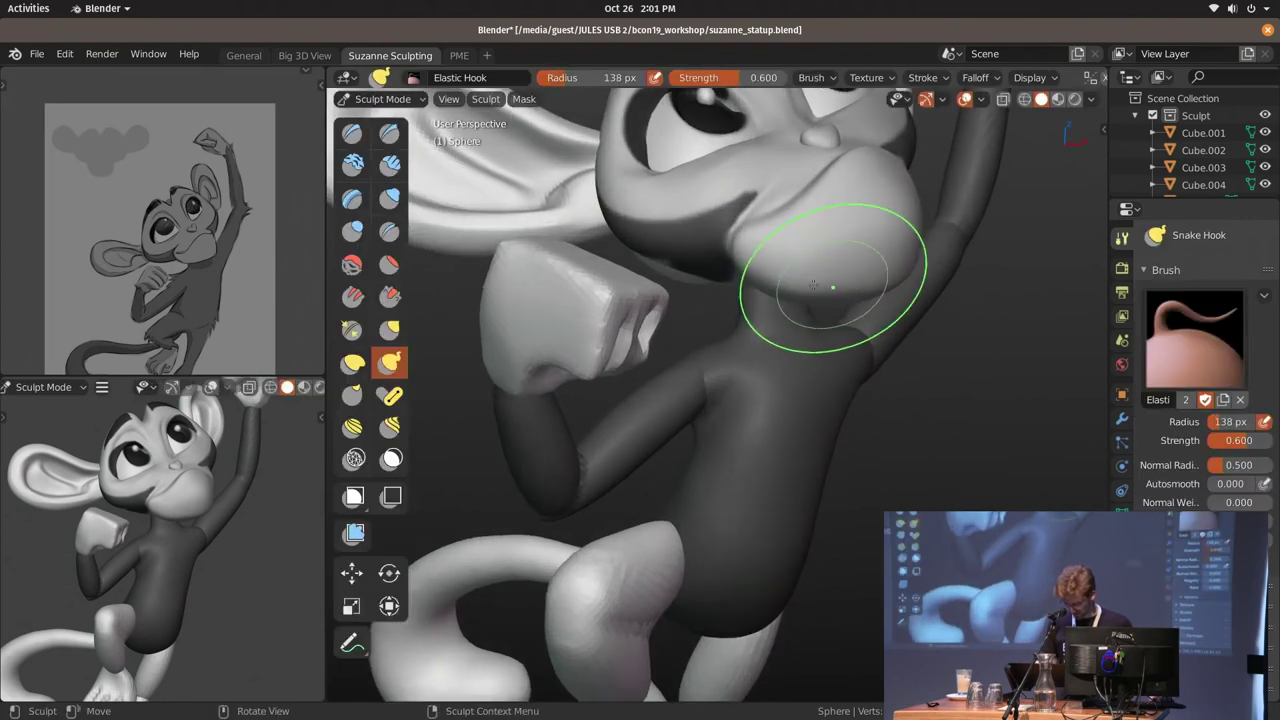
pyautogui.moveTo(802, 284)
pyautogui.mouseDown(button='middle')
pyautogui.moveTo(777, 341)
pyautogui.moveTo(737, 357)
pyautogui.mouseUp(button='middle')
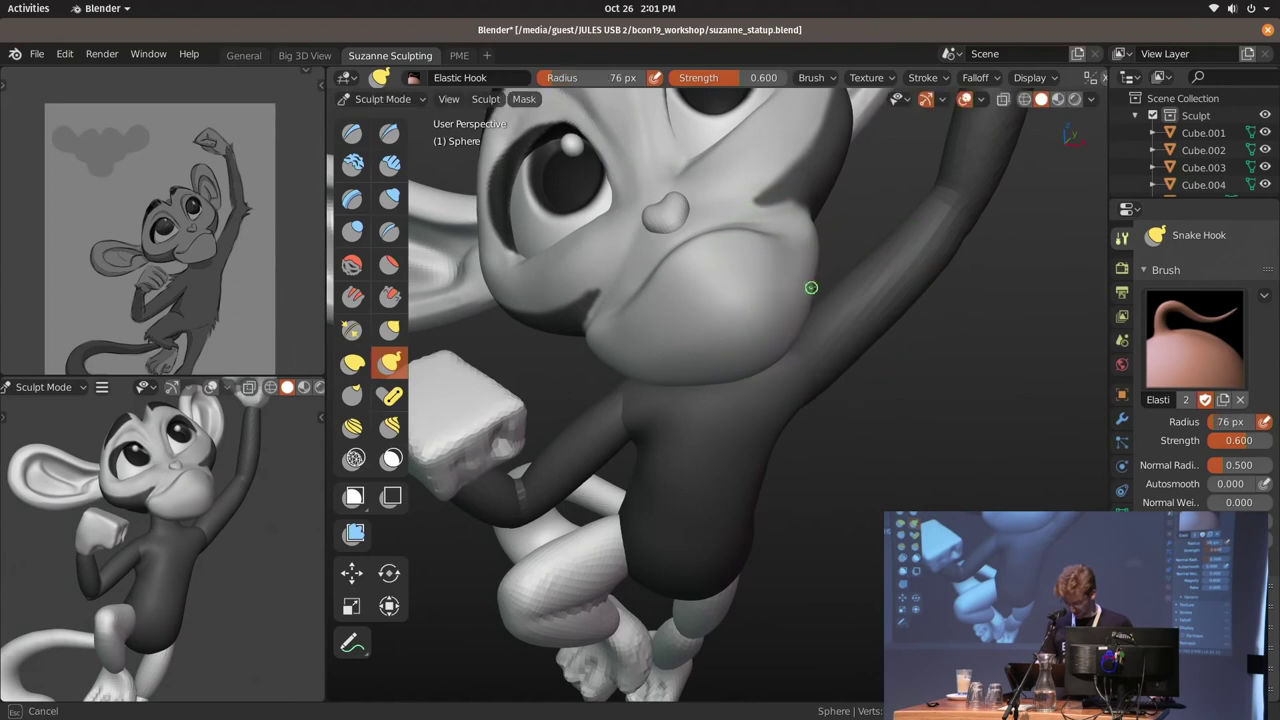
pyautogui.click(816, 238)
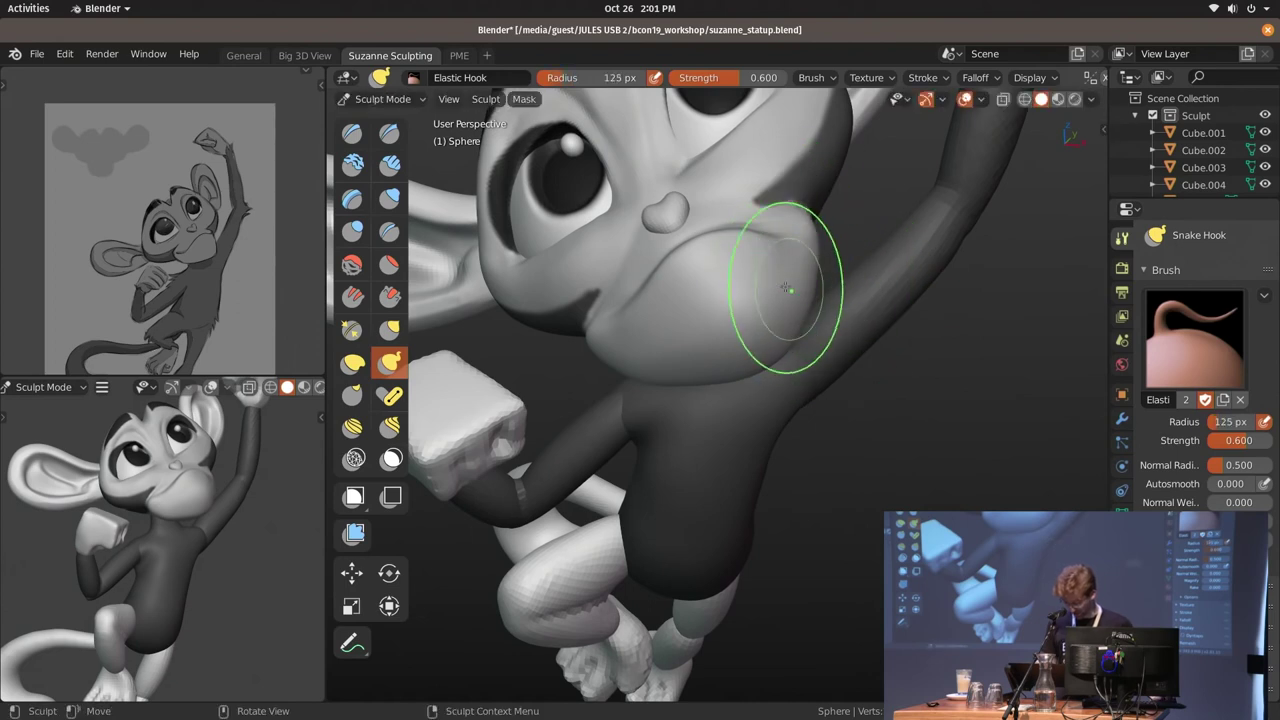
pyautogui.scroll(-4, 789, 289)
# Select the thigh piece (Sphere.016) and switch it to Vertex Paint
pyautogui.hotkey('ctrl', 'Tab')
pyautogui.moveTo(760, 380); pyautogui.dragTo(697, 451, button='middle')
pyautogui.click(697, 451)
pyautogui.hotkey('ctrl', 'Tab')
pyautogui.click(729, 289)
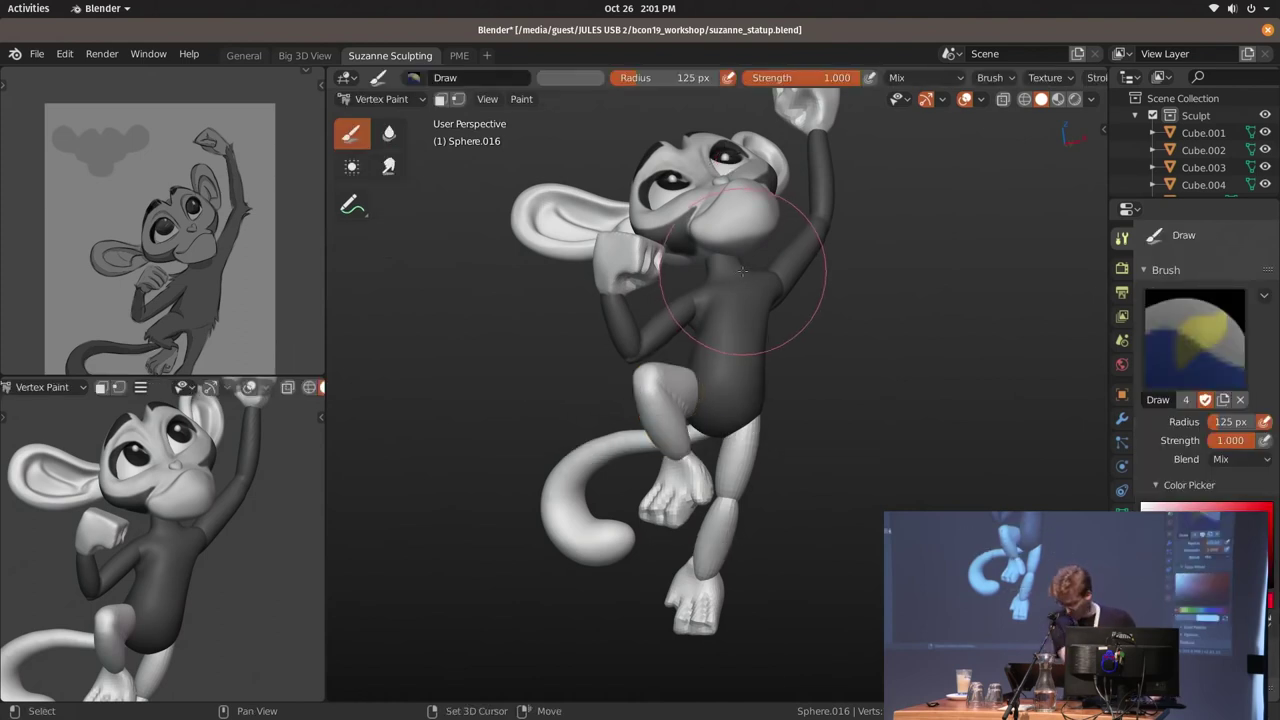
# Select the thigh piece and start sculpting it with a 145 px brush
pyautogui.hotkey('ctrl', 'Tab')
pyautogui.click(743, 474)
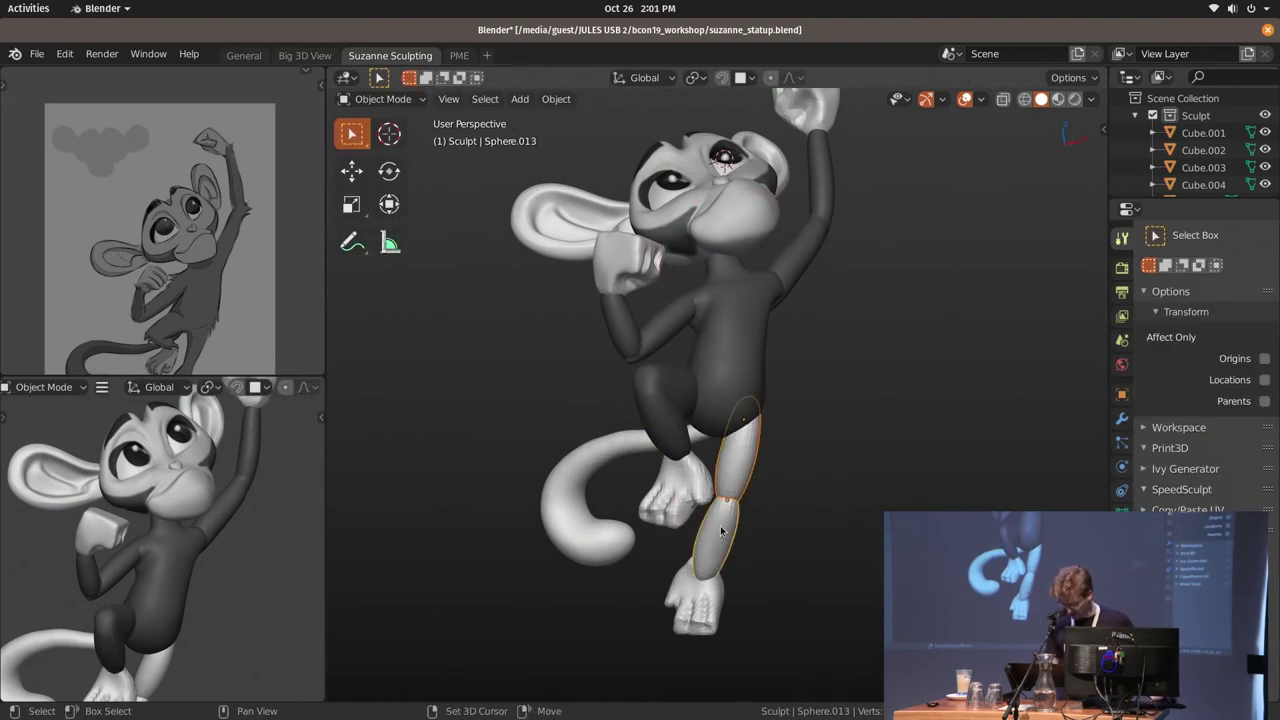
pyautogui.moveTo(737, 440); pyautogui.dragTo(684, 410, button='middle')
pyautogui.click(684, 410)
pyautogui.scroll(3, 684, 410)
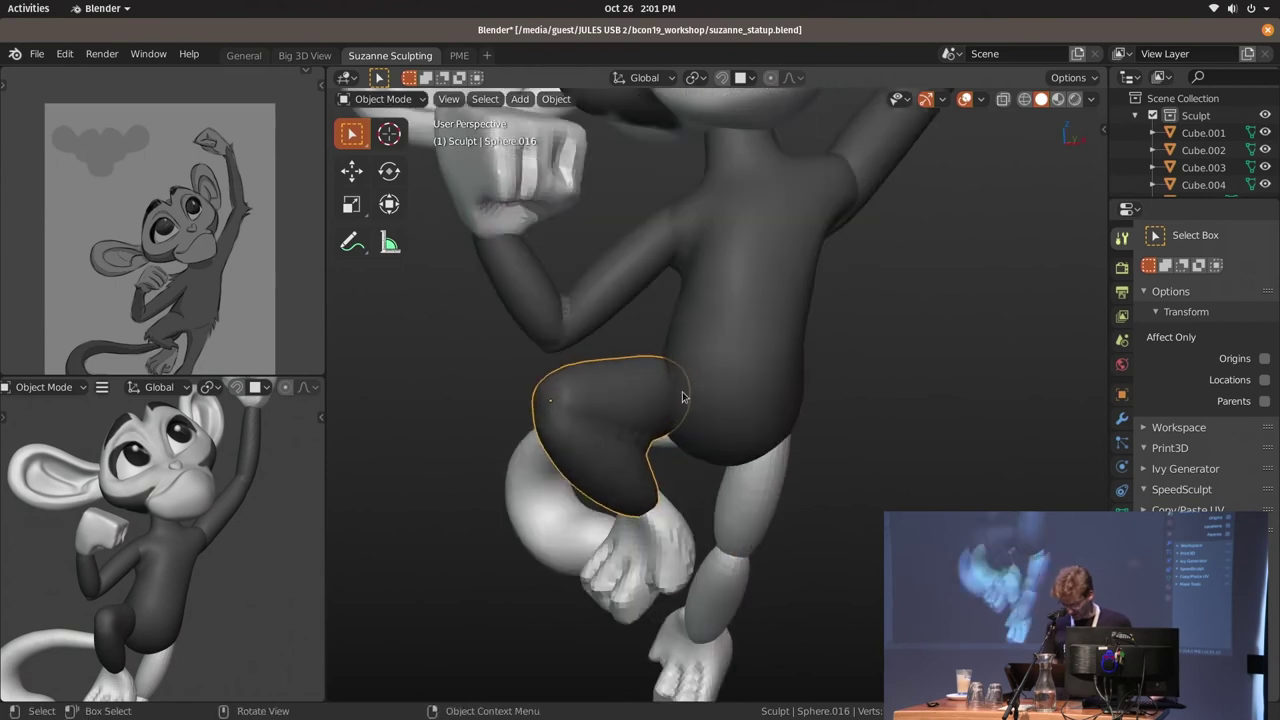
pyautogui.hotkey('ctrl', 'Tab')
pyautogui.scroll(2, 678, 416)
pyautogui.press('f')
pyautogui.click(680, 408)
# Work around the thigh, resizing the brush to 153, 123, 148 and 144 px
pyautogui.moveTo(671, 386)
pyautogui.mouseDown(button='middle')
pyautogui.moveTo(829, 371)
pyautogui.moveTo(755, 357)
pyautogui.moveTo(771, 371)
pyautogui.moveTo(732, 396)
pyautogui.moveTo(700, 386)
pyautogui.moveTo(706, 306)
pyautogui.mouseUp(button='middle')
pyautogui.press('f')
pyautogui.click(751, 371)
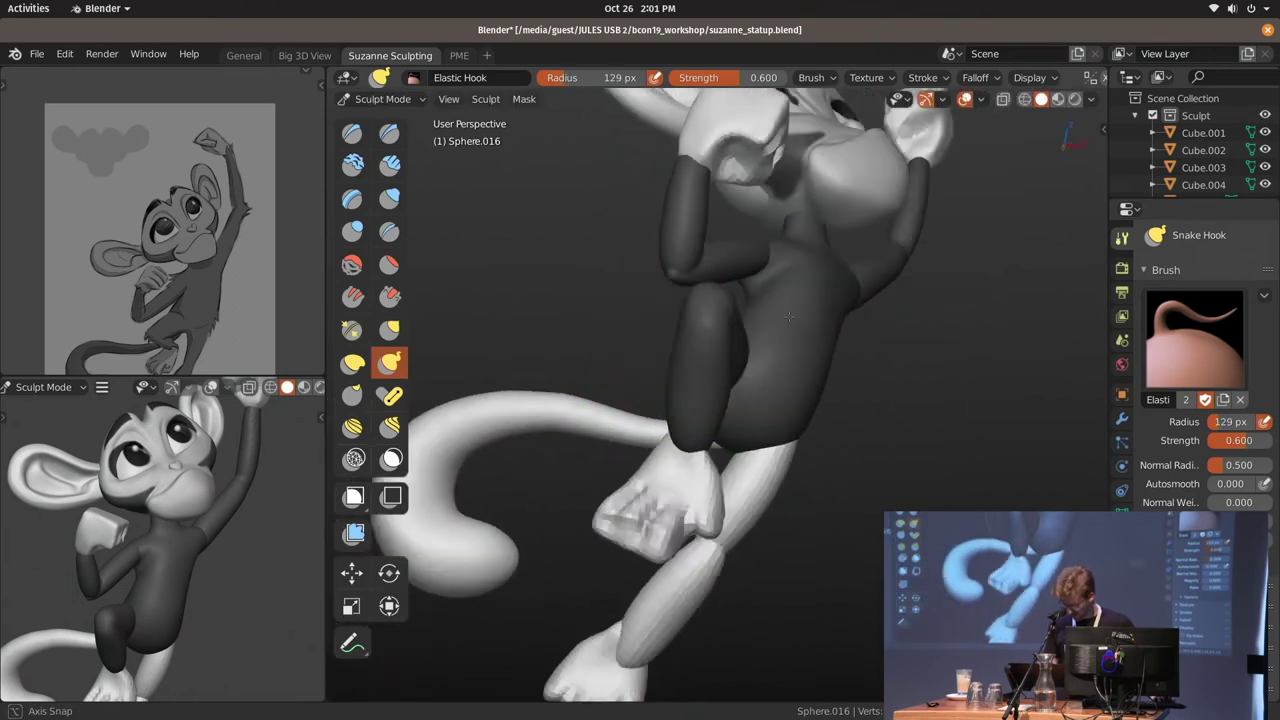
pyautogui.press('f')
pyautogui.click(707, 307)
pyautogui.press('f')
pyautogui.click(709, 451)
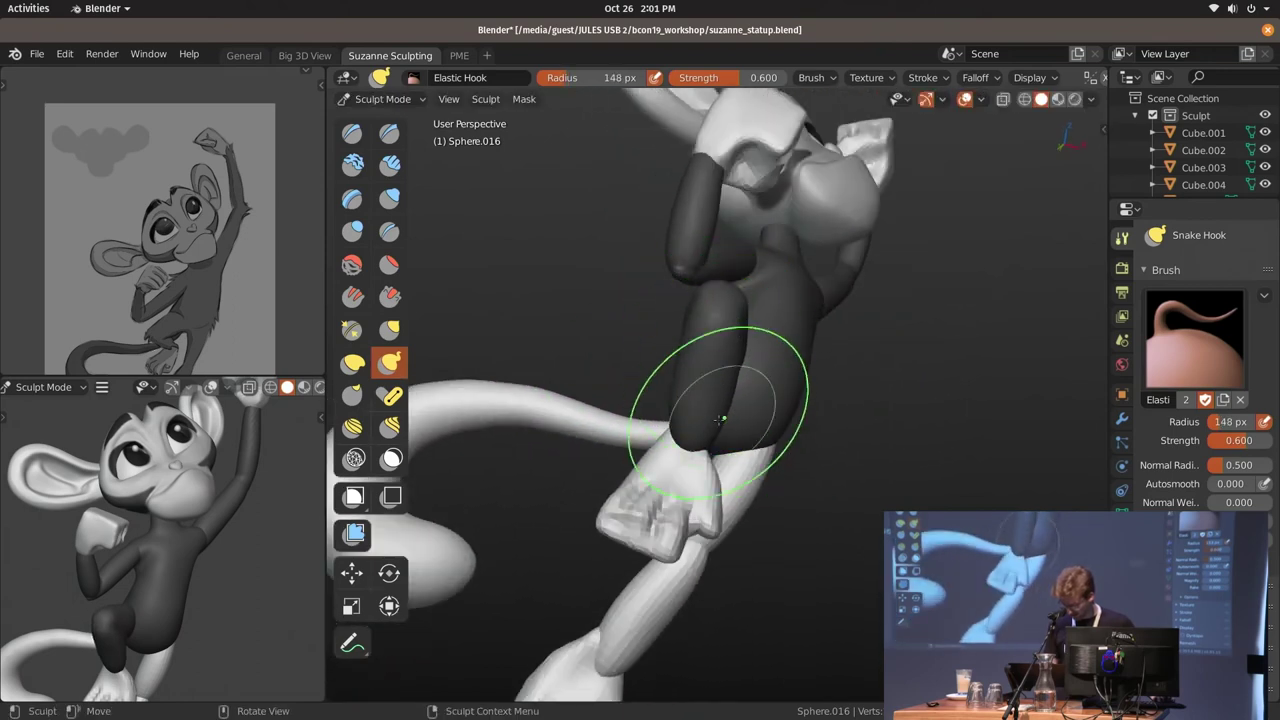
pyautogui.moveTo(757, 414); pyautogui.dragTo(680, 405, button='middle')
pyautogui.press('f')
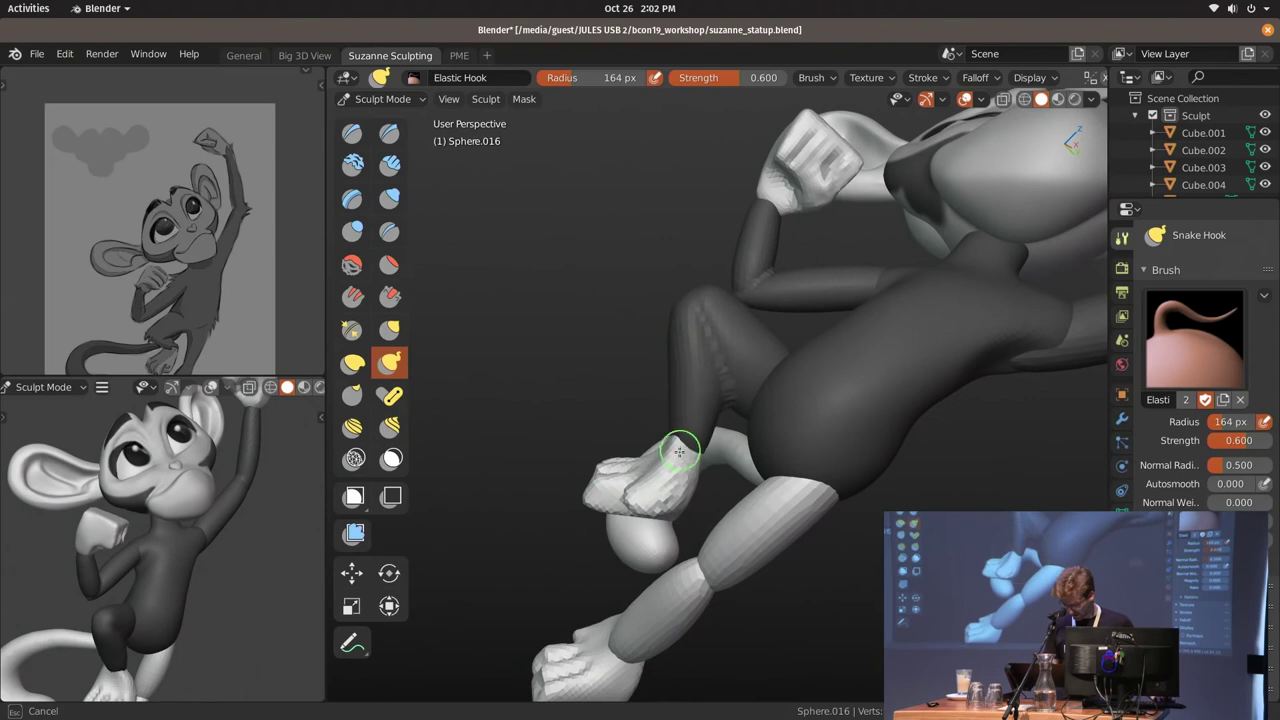
pyautogui.click(680, 405)
pyautogui.moveTo(217, 597); pyautogui.dragTo(240, 560, button='middle')
# Sculpt the lower leg, hooking the knee outward into a smooth curve with a 141 px brush
pyautogui.hotkey('ctrl', 'Tab')
pyautogui.moveTo(720, 420)
pyautogui.mouseDown(button='middle')
pyautogui.moveTo(876, 477)
pyautogui.moveTo(738, 566)
pyautogui.moveTo(696, 538)
pyautogui.mouseUp(button='middle')
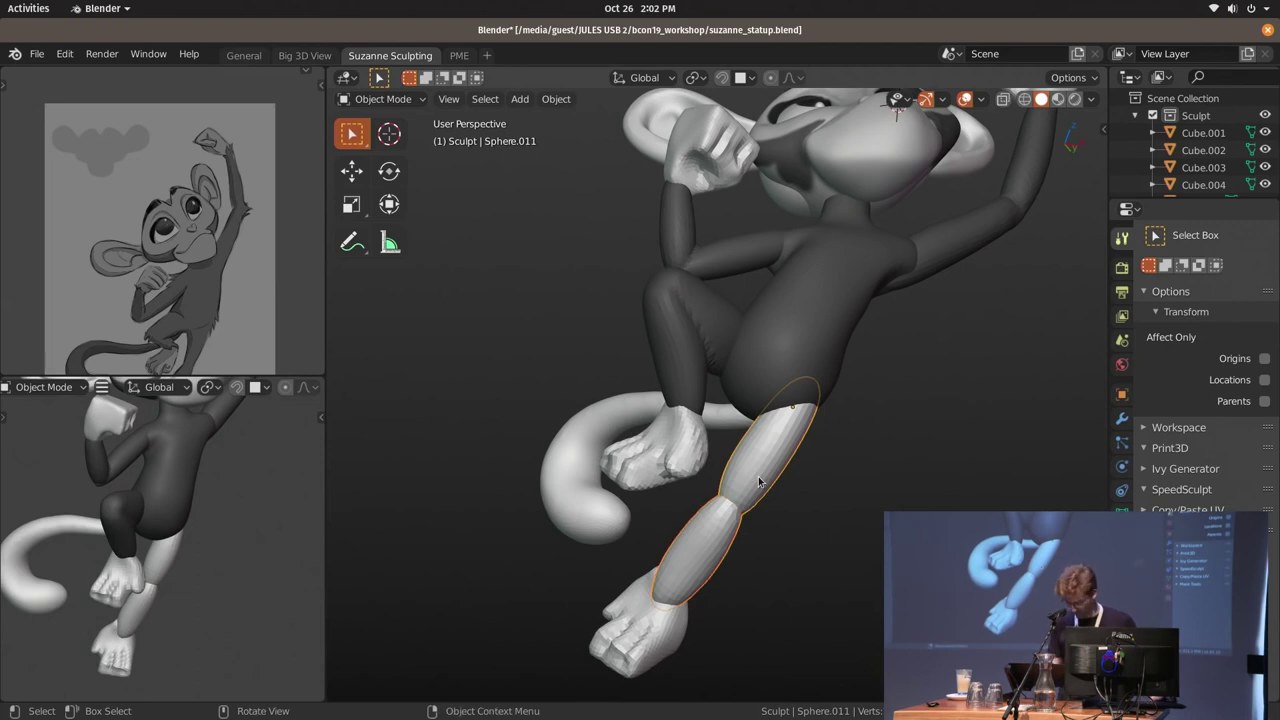
pyautogui.hotkey('ctrl', 'Tab')
pyautogui.scroll(2, 737, 400)
pyautogui.scroll(2, 822, 460)
pyautogui.press('f')
pyautogui.click(690, 430)
pyautogui.moveTo(757, 429)
pyautogui.mouseDown()
pyautogui.moveTo(713, 432)
pyautogui.moveTo(634, 545)
pyautogui.moveTo(623, 520)
pyautogui.moveTo(643, 528)
pyautogui.mouseUp()
# Inflate the leg, then return to the Snake Hook brush at 78 and 139 px
pyautogui.press('i')
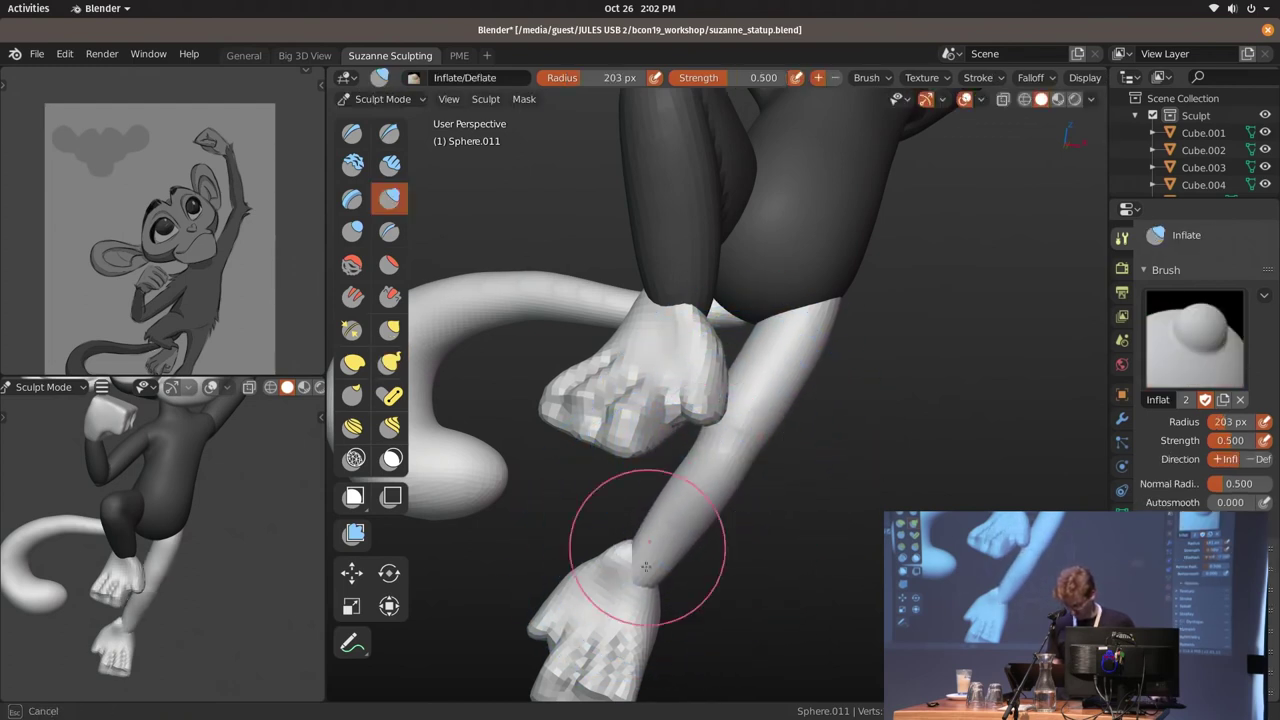
pyautogui.moveTo(681, 415)
pyautogui.mouseDown(button='middle')
pyautogui.moveTo(686, 400)
pyautogui.moveTo(757, 371)
pyautogui.mouseUp(button='middle')
pyautogui.press('k')
pyautogui.press('f')
pyautogui.click(729, 322)
pyautogui.moveTo(729, 322); pyautogui.dragTo(660, 320, button='middle')
pyautogui.press('f')
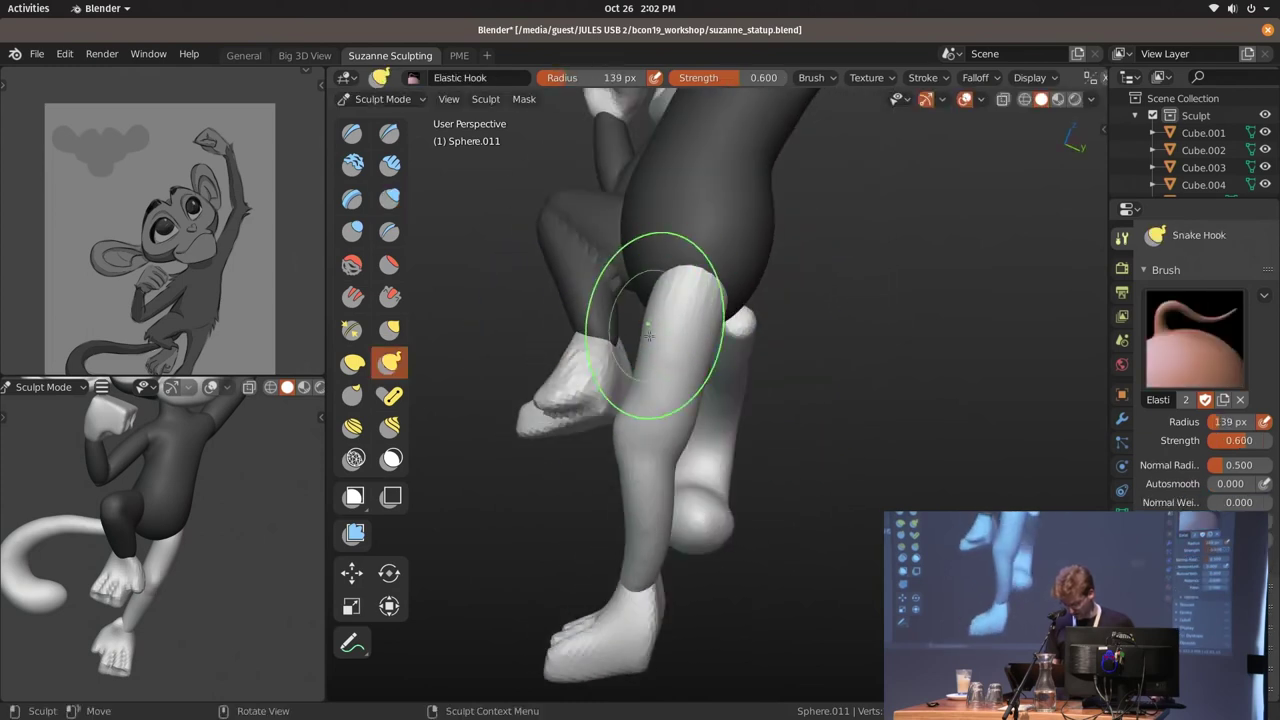
pyautogui.click(637, 333)
# Select the arm, body and thigh together and join them into one object with Ctrl+J
pyautogui.hotkey('ctrl', 'Tab')
pyautogui.moveTo(634, 374)
pyautogui.mouseDown(button='middle')
pyautogui.moveTo(674, 433)
pyautogui.moveTo(625, 338)
pyautogui.mouseUp(button='middle')
pyautogui.keyDown('shift'); pyautogui.click(625, 338); pyautogui.keyUp('shift')
pyautogui.moveTo(615, 176); pyautogui.dragTo(669, 432, button='middle')
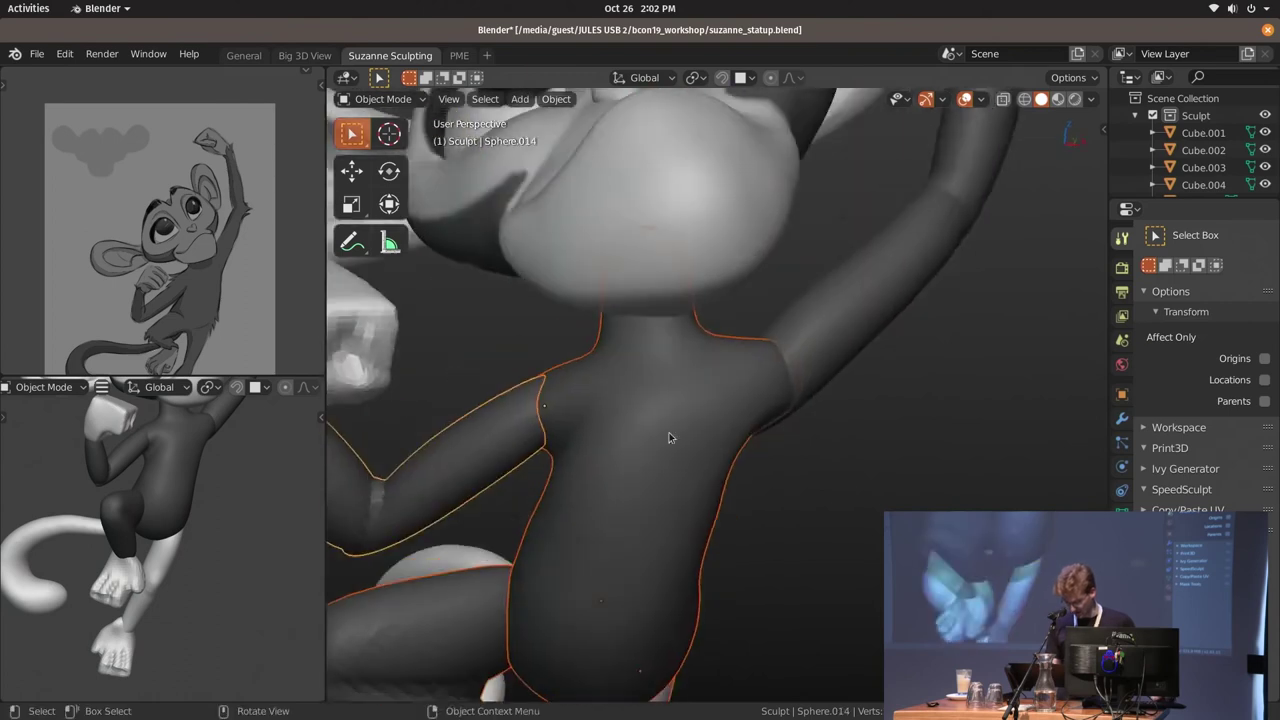
pyautogui.scroll(-3, 669, 432)
pyautogui.hotkey('ctrl', 'j')
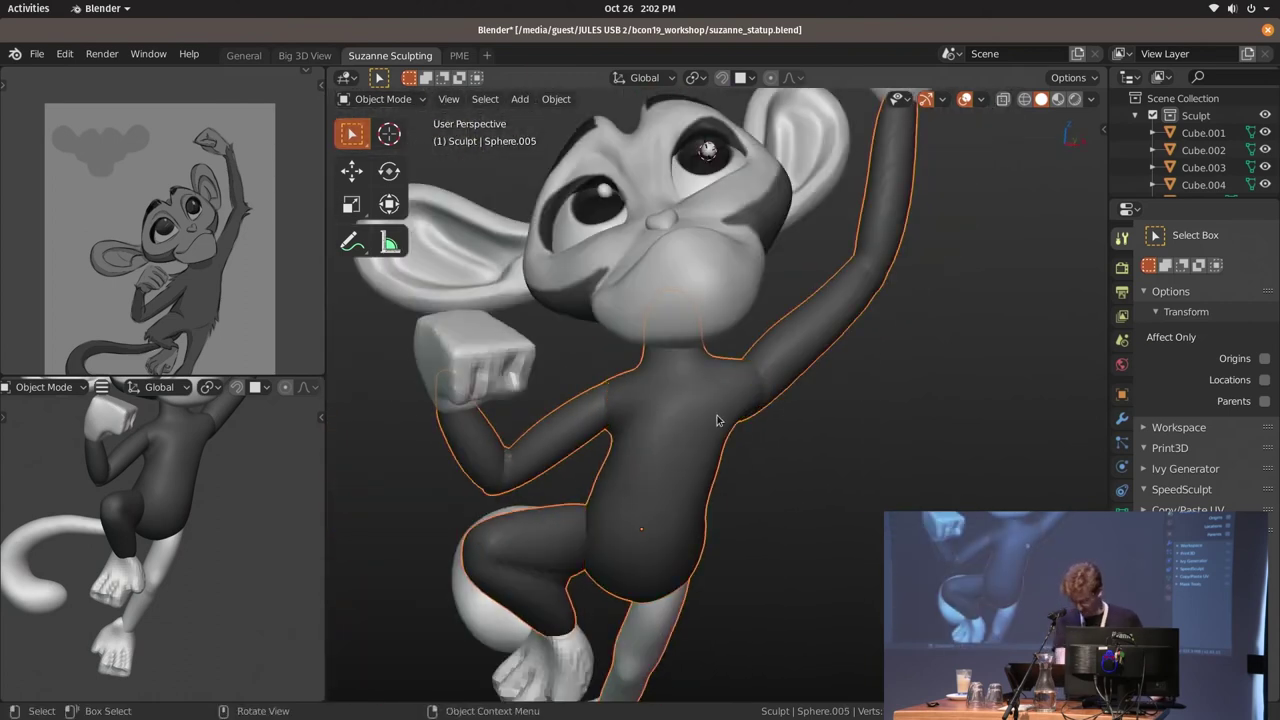
pyautogui.hotkey('ctrl', 'Tab')
pyautogui.hotkey('ctrl', 'Tab')
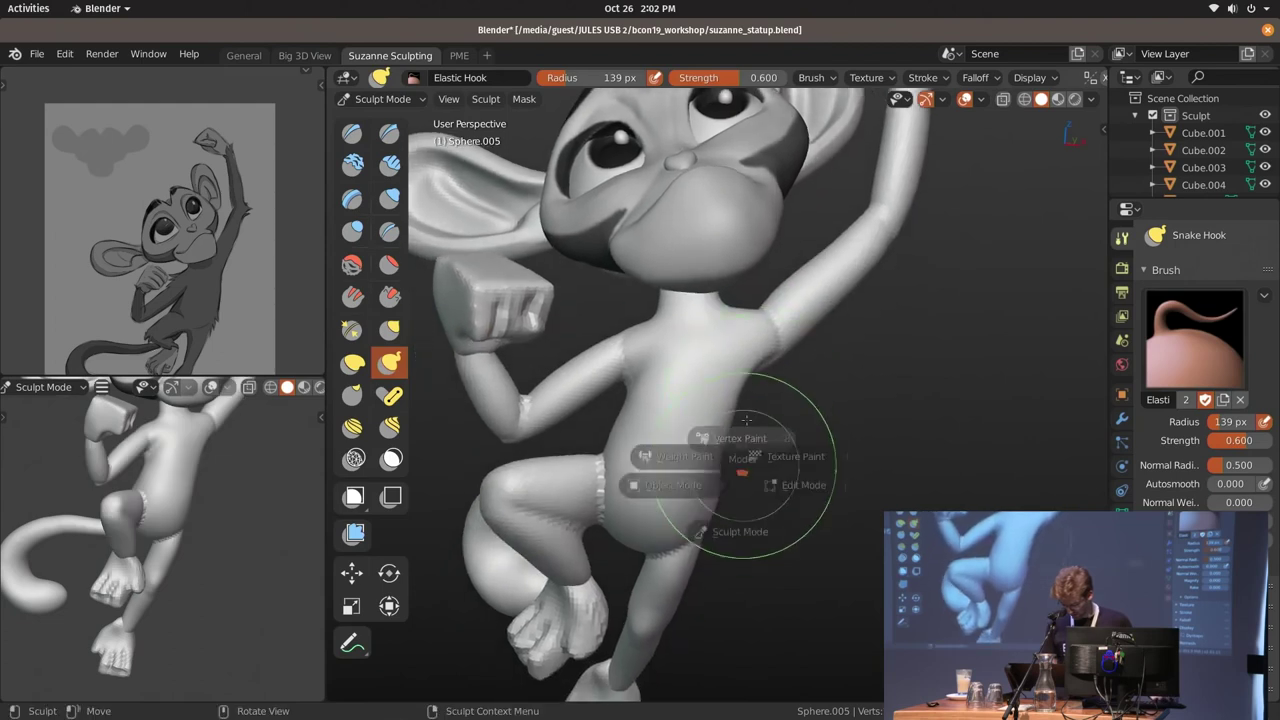
# Check the merged body's remesh settings in the header and object properties
pyautogui.click(748, 330)
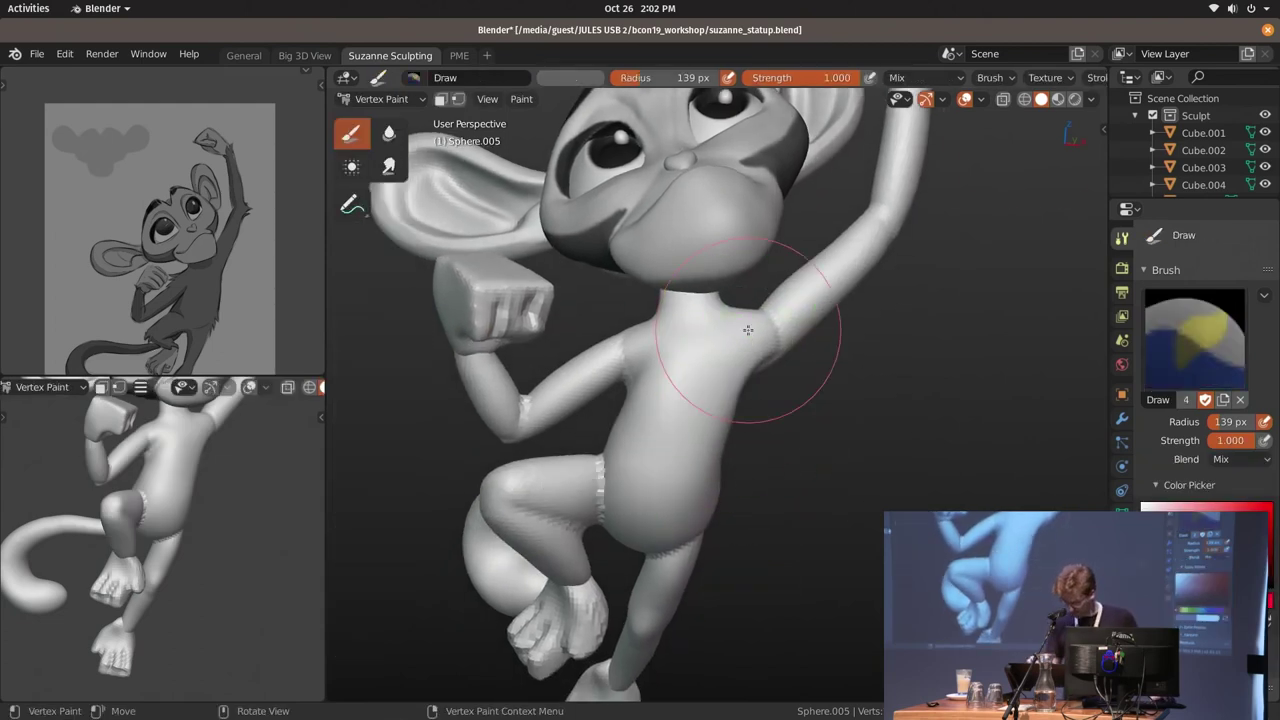
pyautogui.scroll(-5, 850, 78)
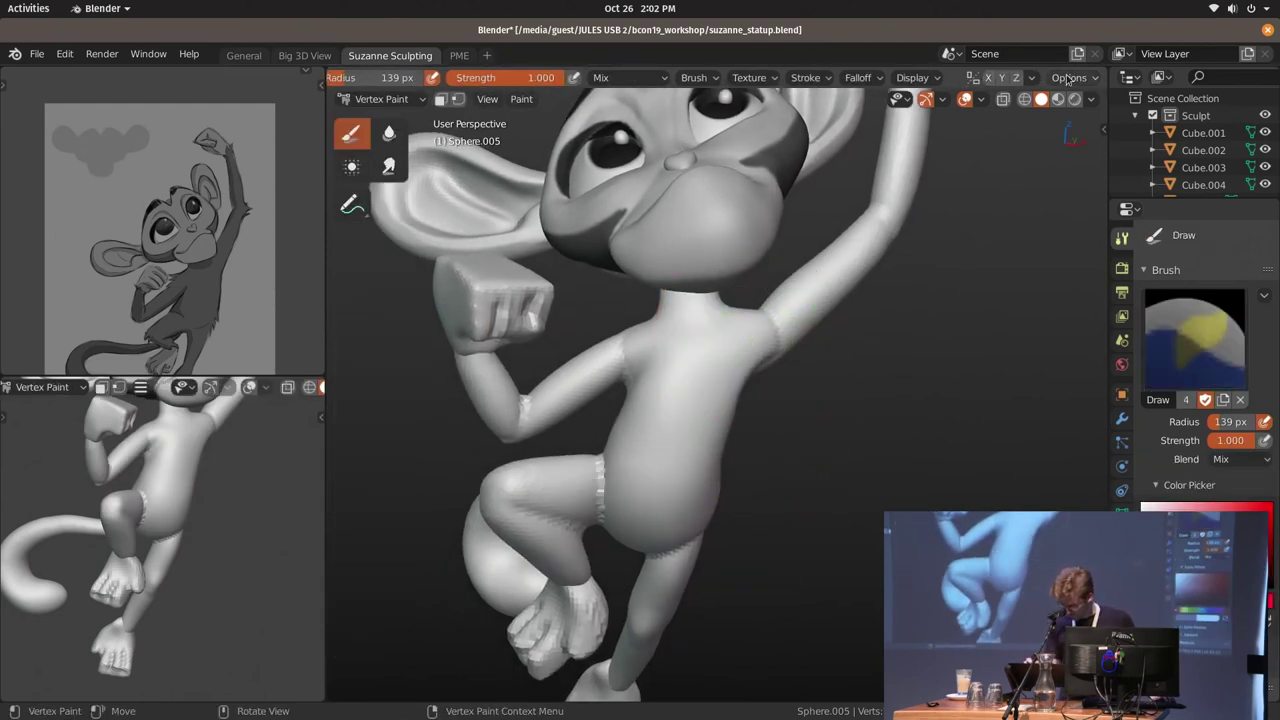
pyautogui.hotkey('ctrl', 'Tab')
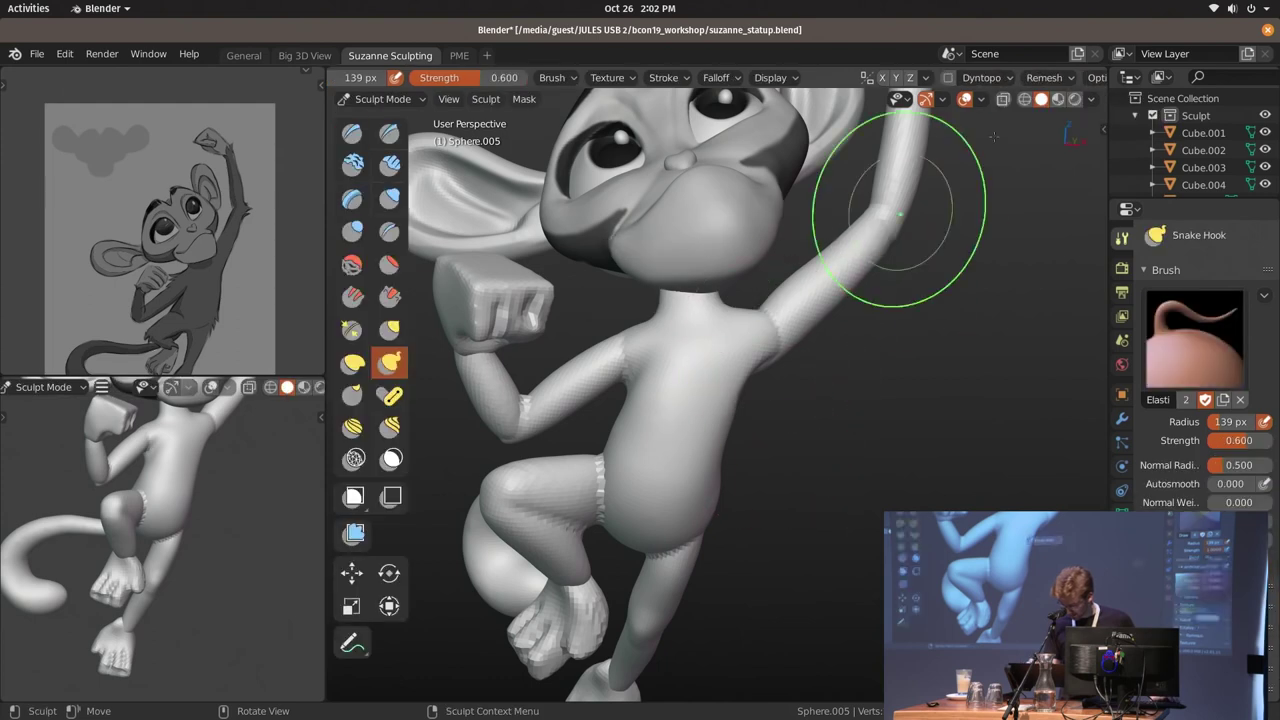
pyautogui.click(1036, 81)
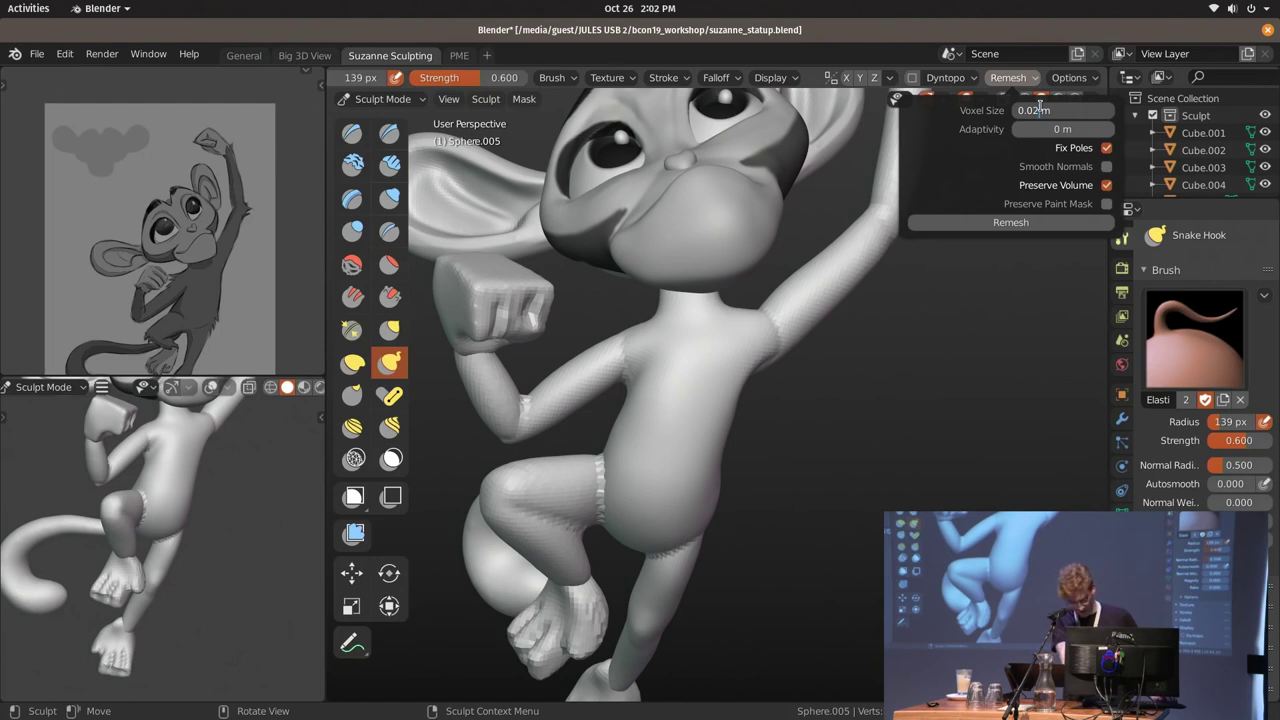
pyautogui.click(1122, 514)
pyautogui.click(1185, 406)
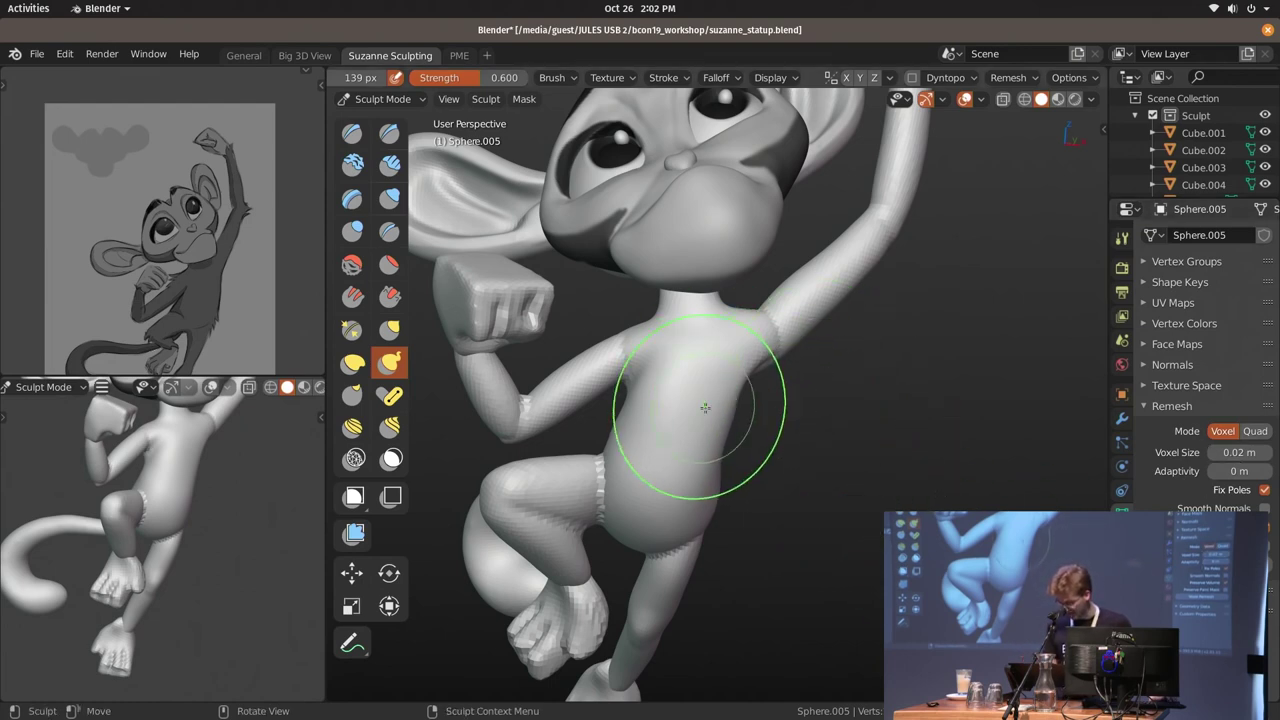
# Inflate the whole mesh with the Mesh Filter, then undo it with Ctrl+Z
pyautogui.moveTo(808, 400); pyautogui.dragTo(677, 401, button='middle')
pyautogui.click(353, 534)
pyautogui.moveTo(620, 440); pyautogui.dragTo(727, 438)
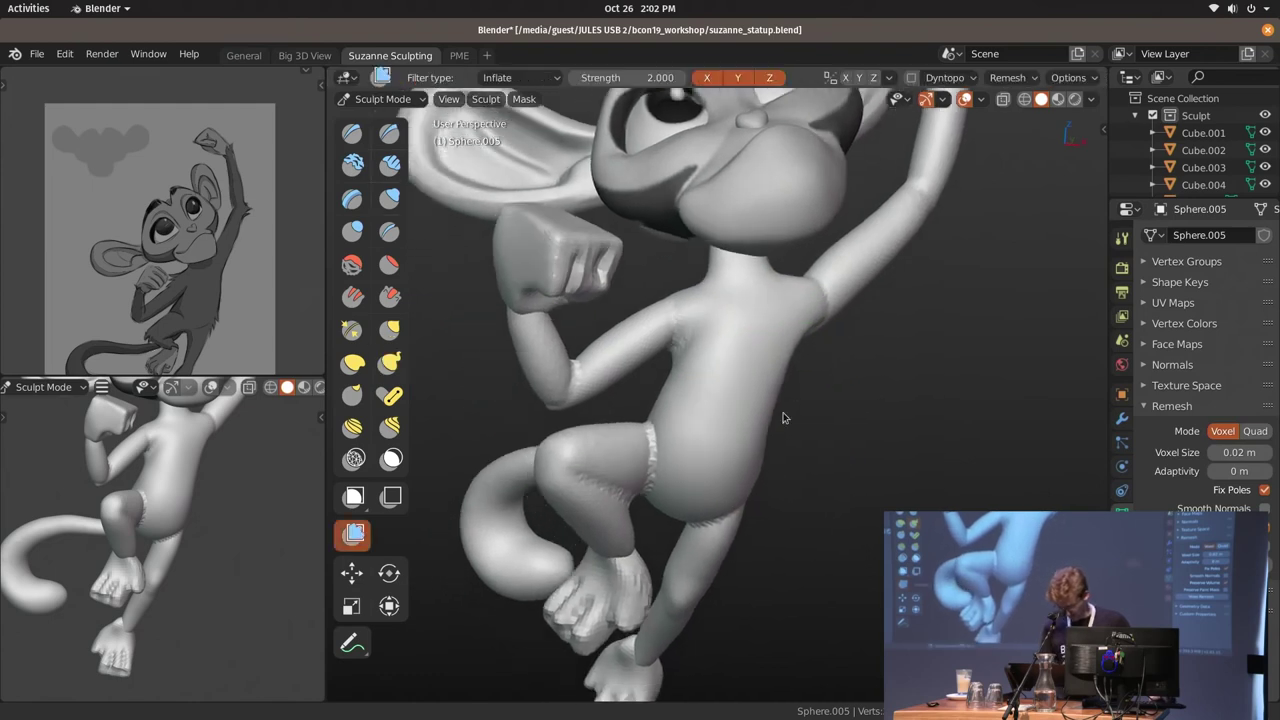
pyautogui.moveTo(855, 377); pyautogui.dragTo(759, 330, button='middle')
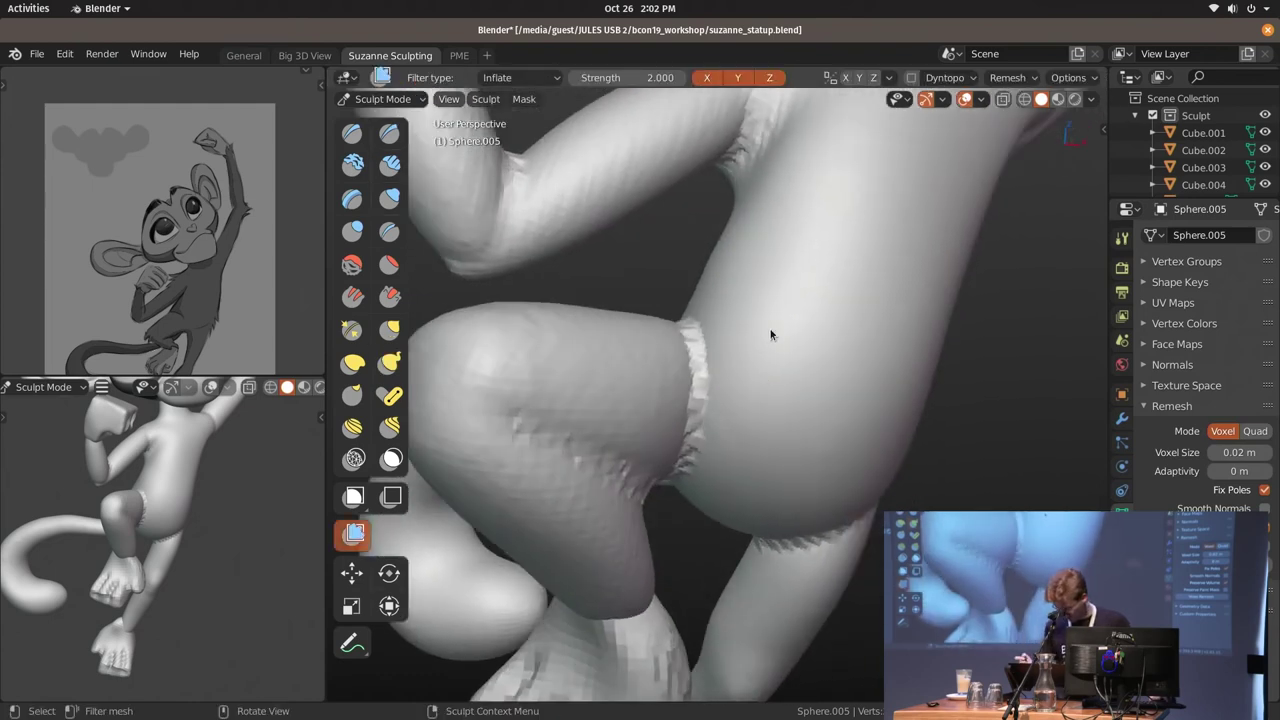
pyautogui.moveTo(766, 424); pyautogui.dragTo(678, 160, button='middle')
pyautogui.hotkey('ctrl', 'z')
pyautogui.moveTo(716, 353); pyautogui.dragTo(692, 362, button='middle')
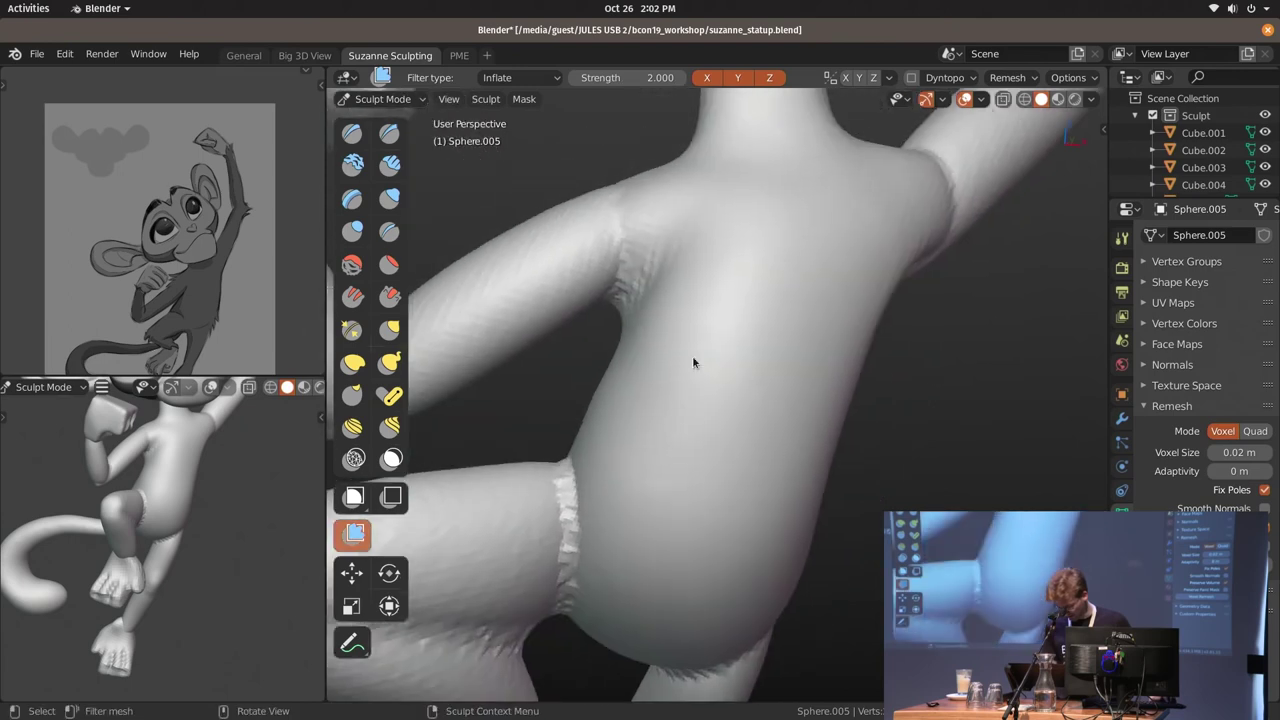
# Set the mesh filter type to Smooth and pick the Snake Hook brush
pyautogui.click(517, 77)
pyautogui.click(527, 93)
pyautogui.moveTo(760, 390); pyautogui.dragTo(750, 402, button='middle')
pyautogui.click(390, 363)
pyautogui.moveTo(720, 345)
pyautogui.mouseDown(button='middle')
pyautogui.moveTo(692, 355)
pyautogui.moveTo(660, 312)
pyautogui.mouseUp(button='middle')
# Enlarge the brush and set the small view's shading preset to Silhouette
pyautogui.press('f')
pyautogui.click(658, 272)
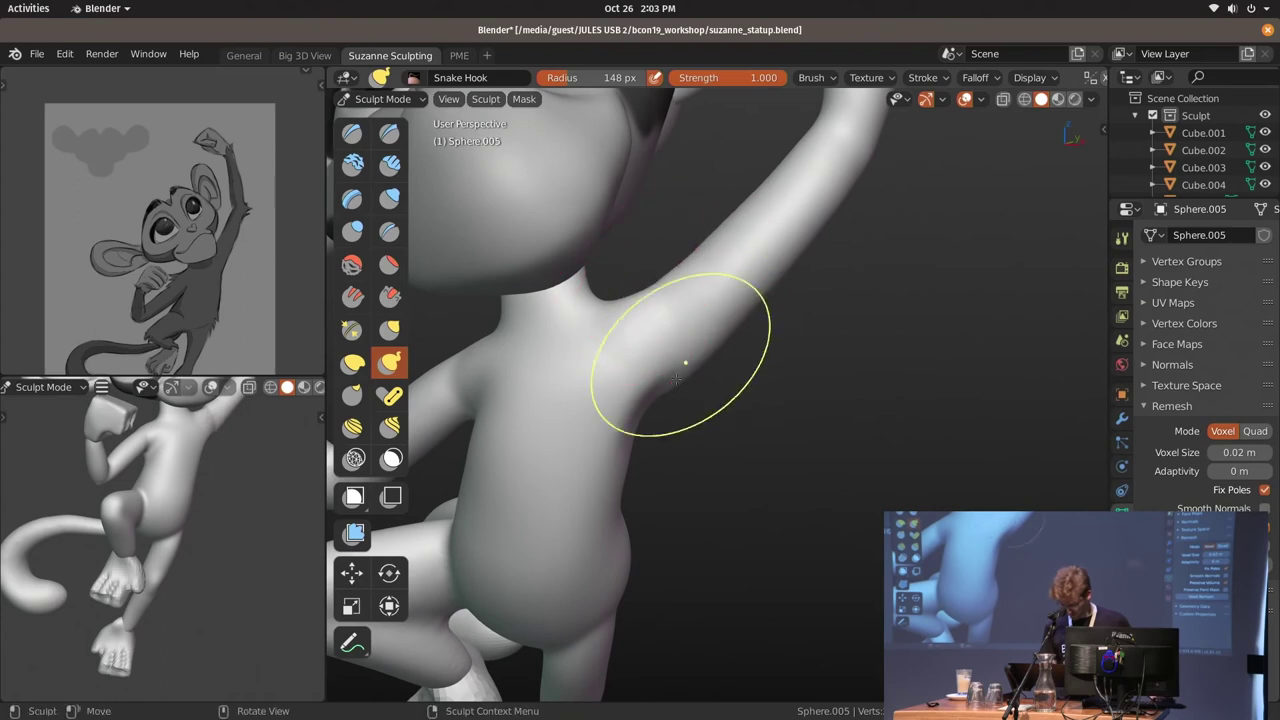
pyautogui.moveTo(266, 546); pyautogui.dragTo(250, 560, button='middle')
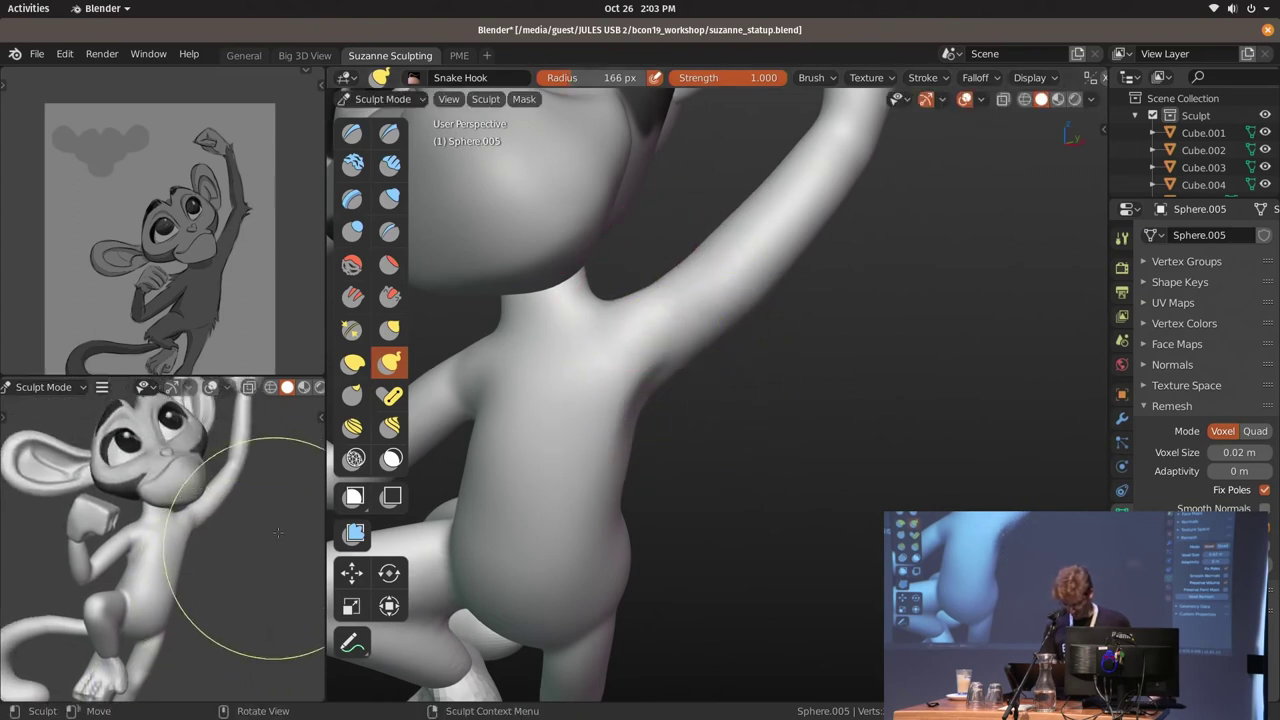
pyautogui.hotkey('shift', 'z')
pyautogui.click(240, 579)
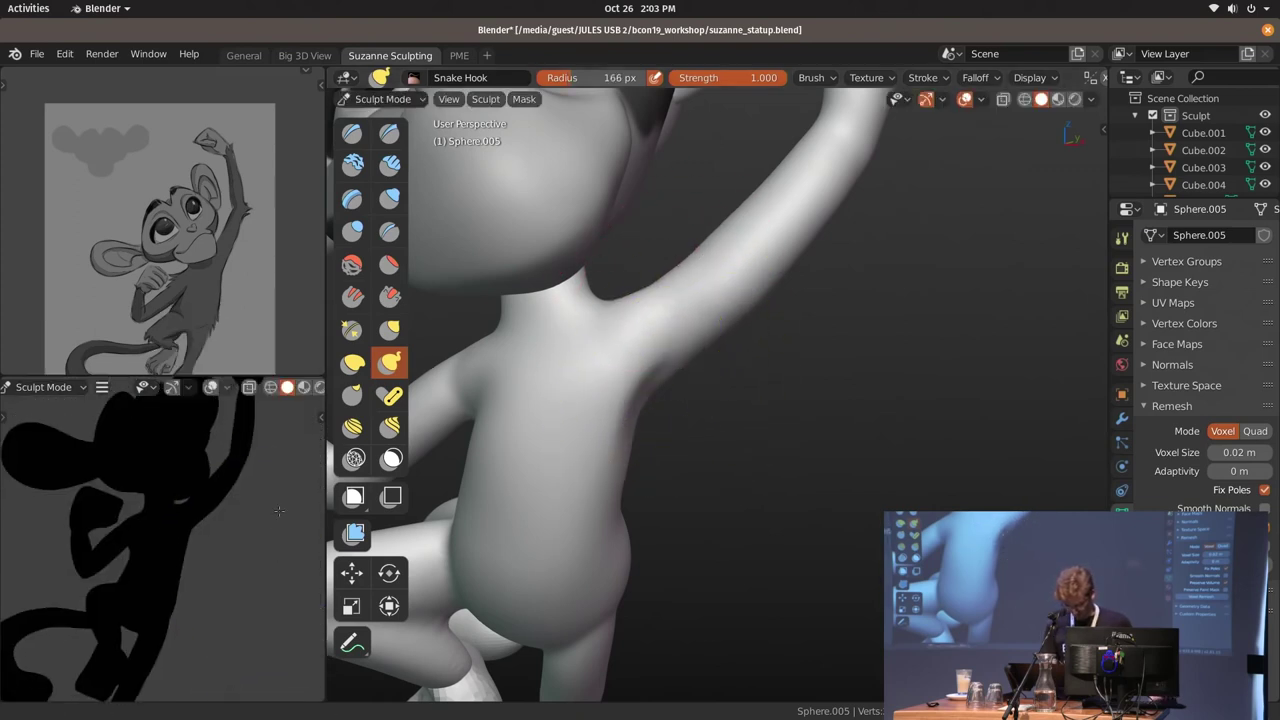
# Compare the body against the silhouette, then build up clay on the torso
pyautogui.moveTo(729, 329)
pyautogui.mouseDown(button='middle')
pyautogui.moveTo(688, 425)
pyautogui.moveTo(686, 392)
pyautogui.mouseUp(button='middle')
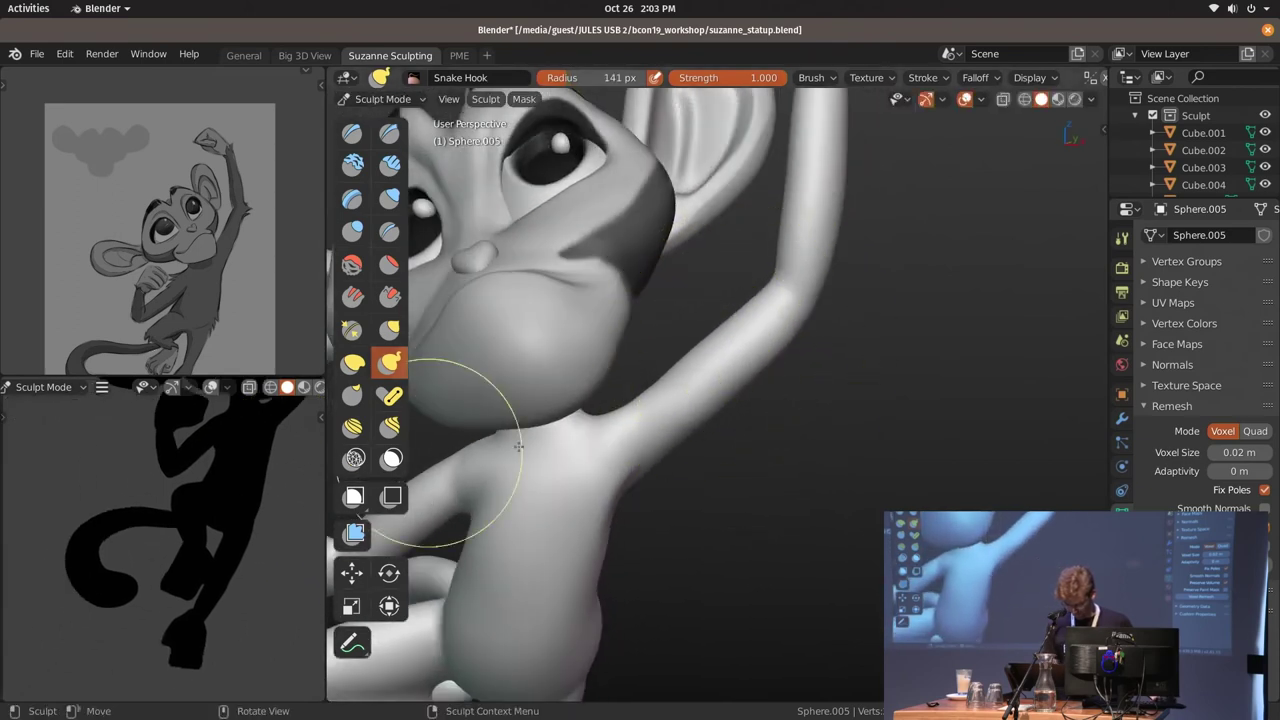
pyautogui.moveTo(571, 486); pyautogui.dragTo(430, 495, button='middle')
pyautogui.moveTo(229, 500); pyautogui.dragTo(159, 611, button='middle')
pyautogui.moveTo(548, 500)
pyautogui.mouseDown(button='middle')
pyautogui.moveTo(628, 337)
pyautogui.moveTo(672, 313)
pyautogui.mouseUp(button='middle')
pyautogui.press('f')
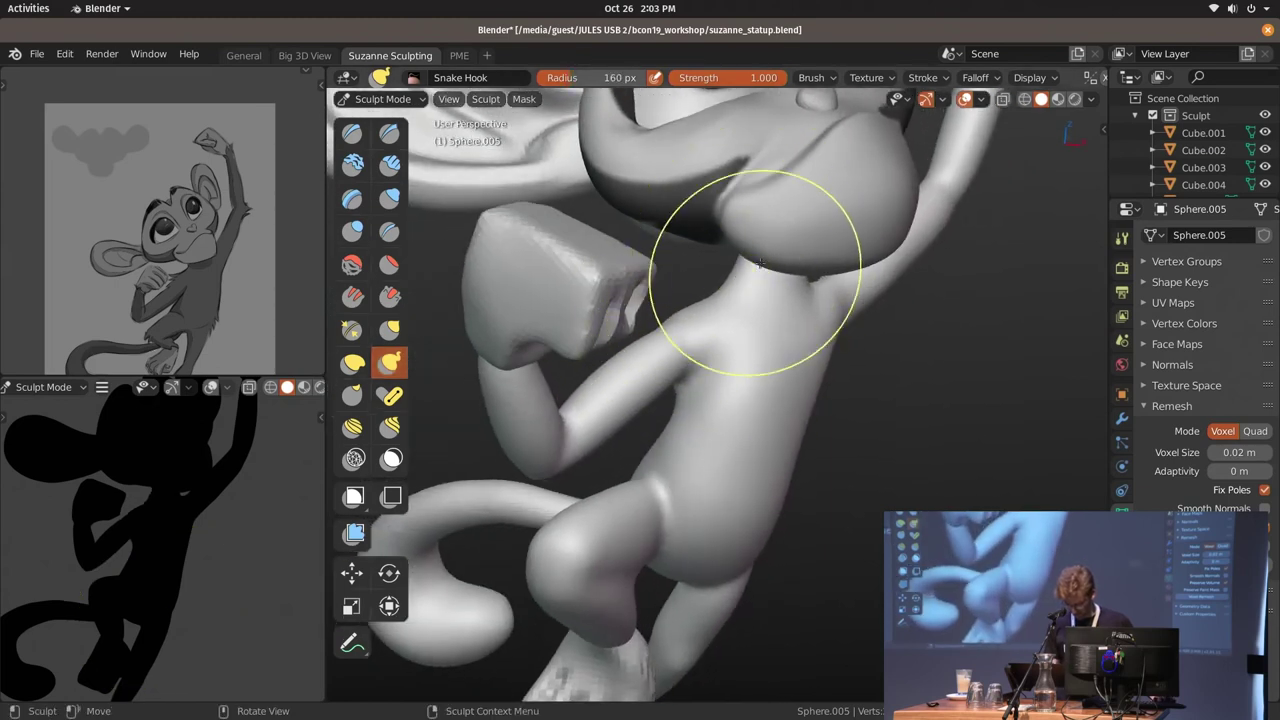
pyautogui.press('[')
pyautogui.press('[')
pyautogui.press('[')
pyautogui.moveTo(657, 271); pyautogui.dragTo(543, 214, button='middle')
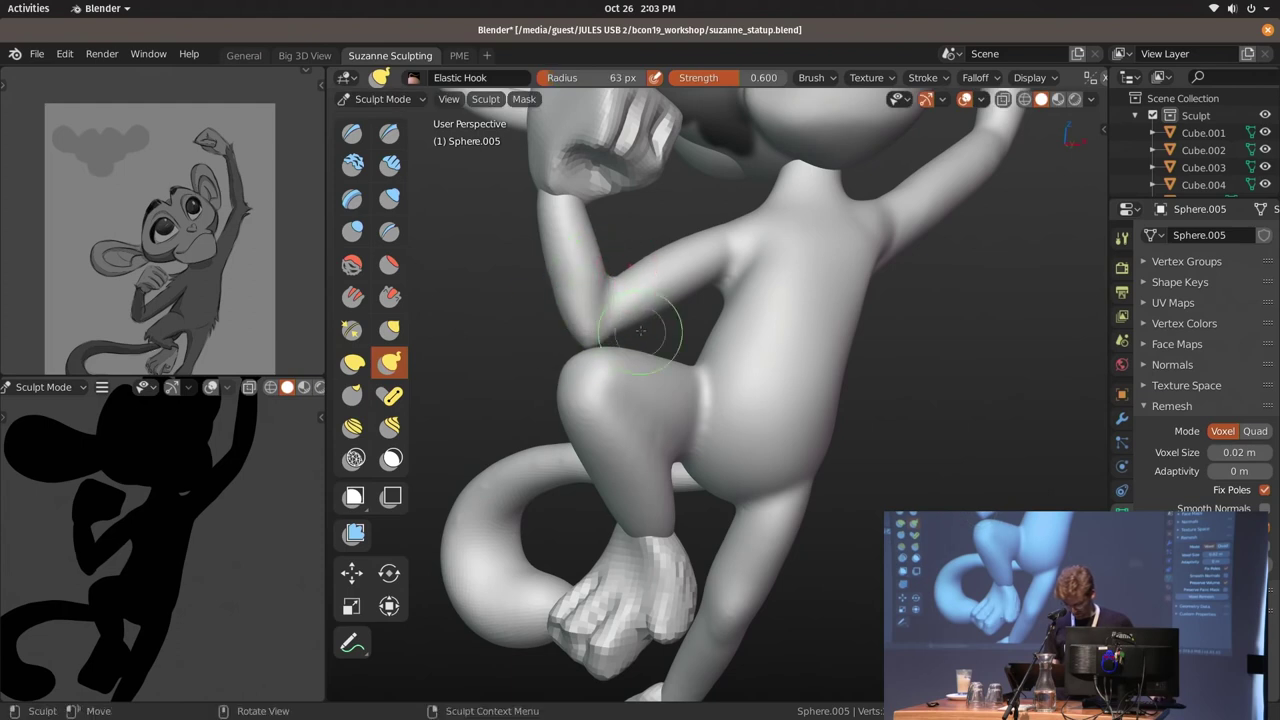
pyautogui.moveTo(640, 330); pyautogui.dragTo(641, 312, button='middle')
pyautogui.press(']')
pyautogui.press(']')
pyautogui.press(']')
pyautogui.moveTo(692, 277)
pyautogui.mouseDown(button='middle')
pyautogui.moveTo(750, 305)
pyautogui.moveTo(761, 254)
pyautogui.moveTo(701, 271)
pyautogui.moveTo(730, 265)
pyautogui.mouseUp(button='middle')
pyautogui.press('c')
pyautogui.press(']')
pyautogui.press(']')
pyautogui.press(']')
pyautogui.moveTo(730, 265); pyautogui.dragTo(736, 238)
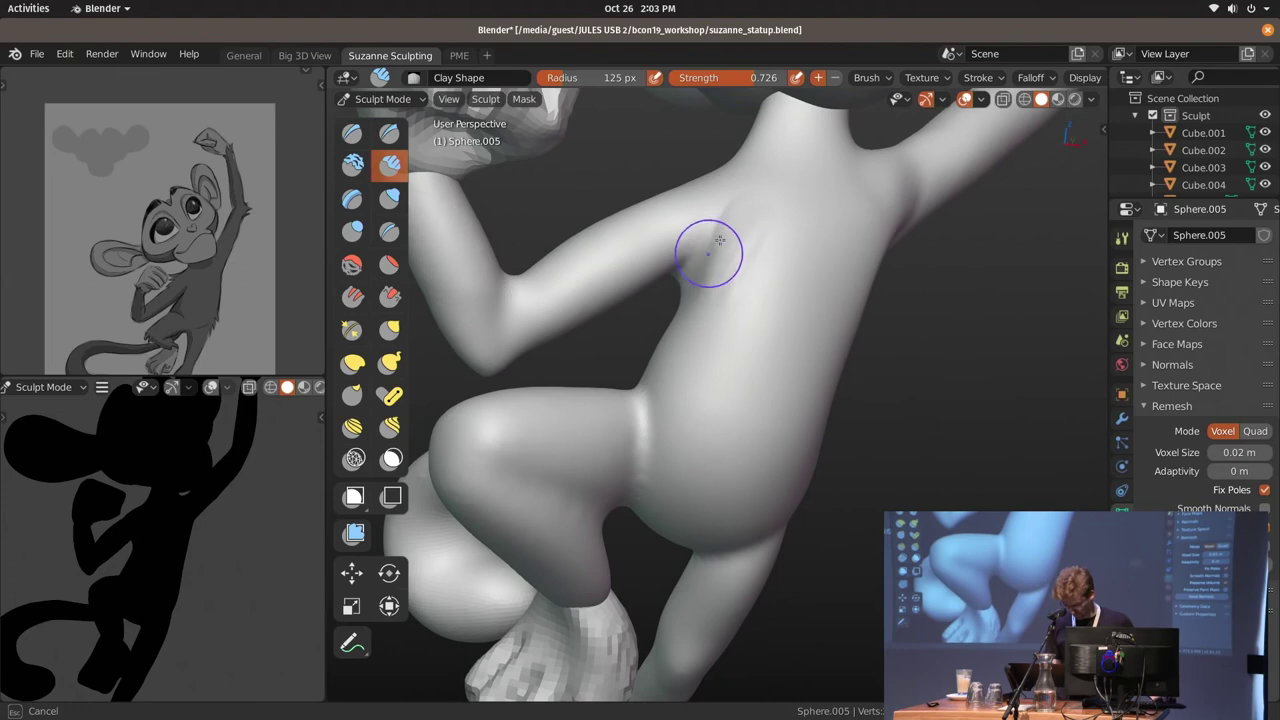
# Add clay to the thigh with a resized Clay brush
pyautogui.moveTo(730, 269); pyautogui.dragTo(766, 189, button='middle')
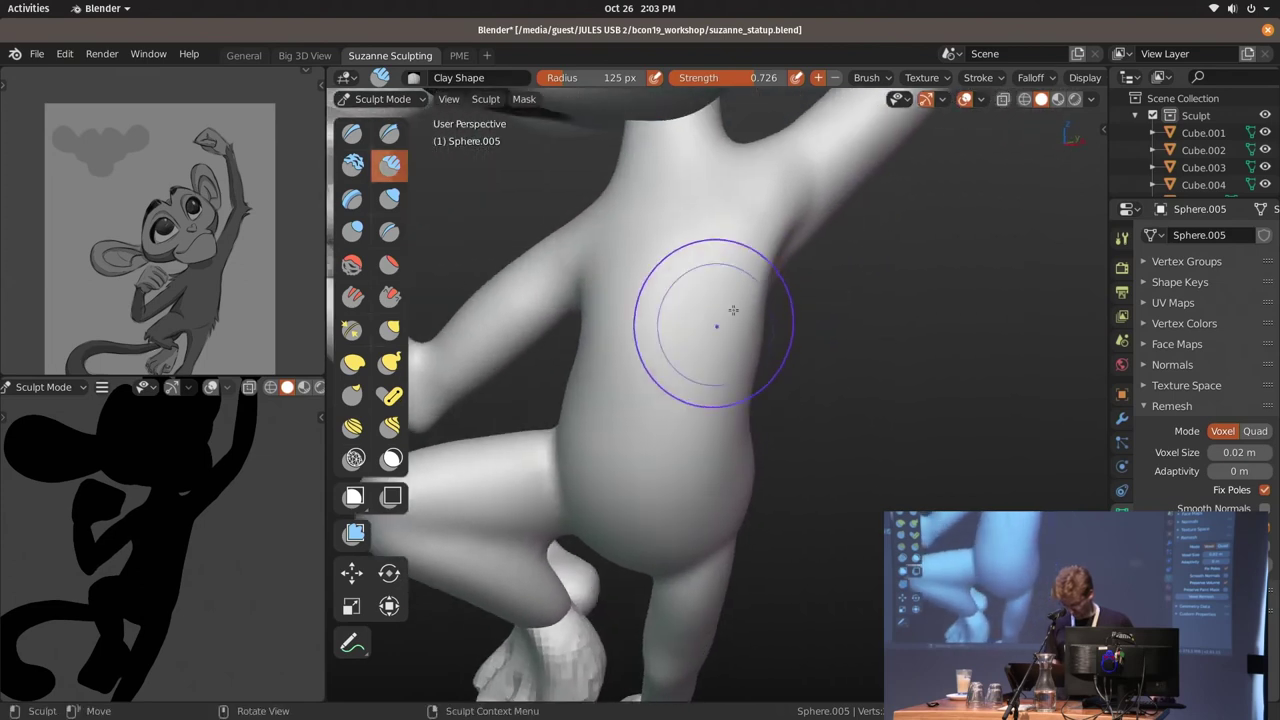
pyautogui.moveTo(708, 342)
pyautogui.mouseDown(button='middle')
pyautogui.moveTo(771, 291)
pyautogui.moveTo(700, 300)
pyautogui.mouseUp(button='middle')
pyautogui.press('f')
pyautogui.click(726, 385)
pyautogui.moveTo(724, 392); pyautogui.dragTo(720, 405)
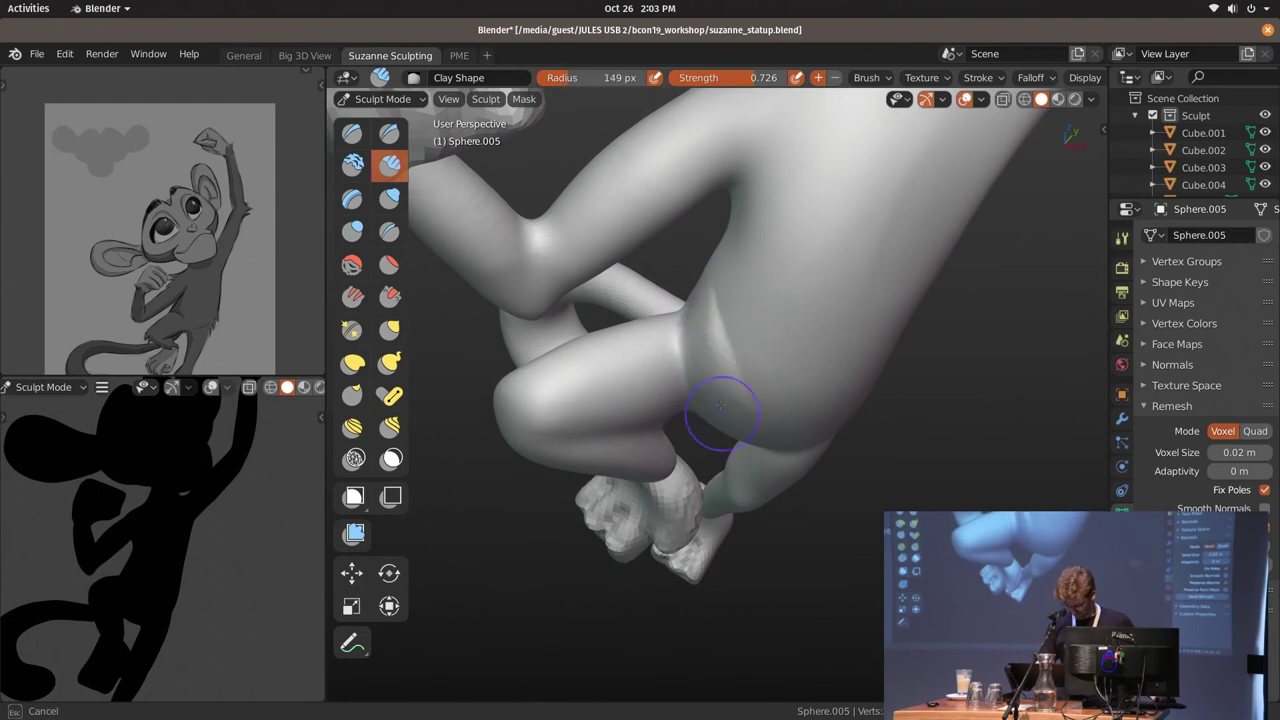
pyautogui.moveTo(707, 292)
pyautogui.mouseDown(button='middle')
pyautogui.moveTo(771, 286)
pyautogui.moveTo(677, 380)
pyautogui.moveTo(817, 455)
pyautogui.mouseUp(button='middle')
# Reshape the leg with the Elastic Hook brush, ending at a 152 px radius
pyautogui.press('g')
pyautogui.click(738, 424)
pyautogui.press('f')
pyautogui.click(766, 400)
pyautogui.moveTo(762, 378); pyautogui.dragTo(740, 412)
pyautogui.press('f')
pyautogui.click(818, 345)
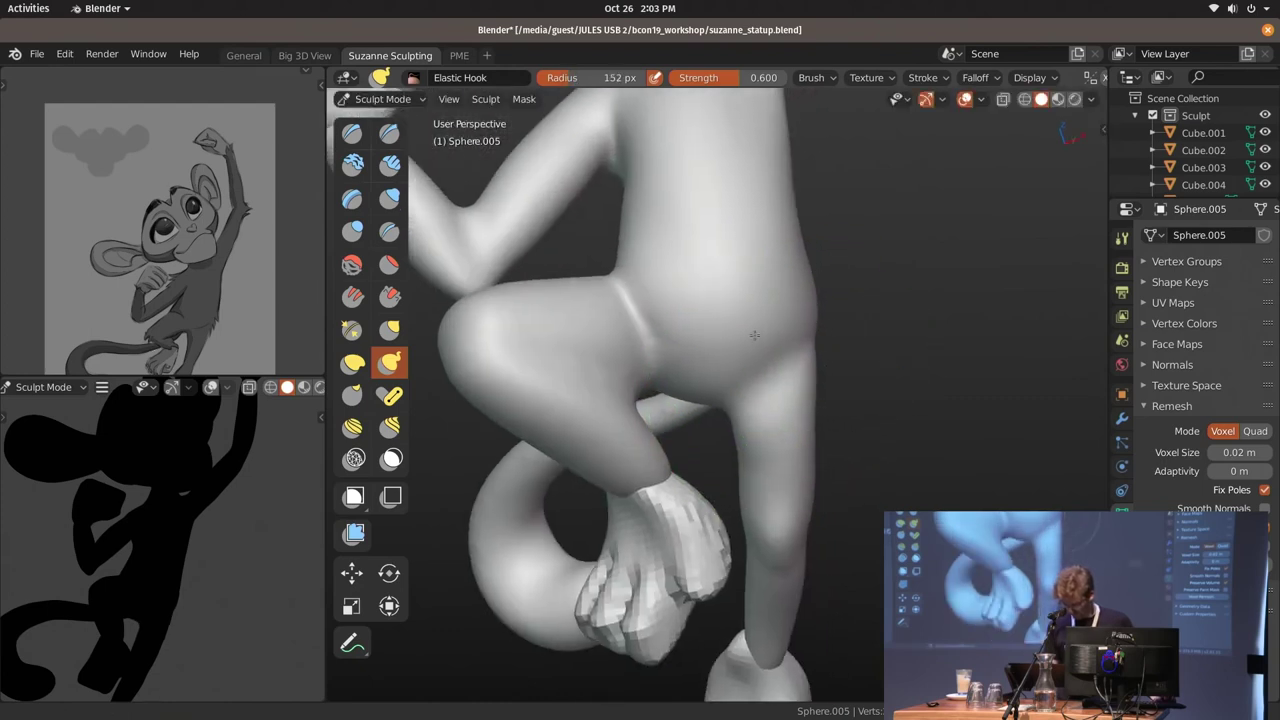
pyautogui.moveTo(754, 335); pyautogui.dragTo(732, 324, button='middle')
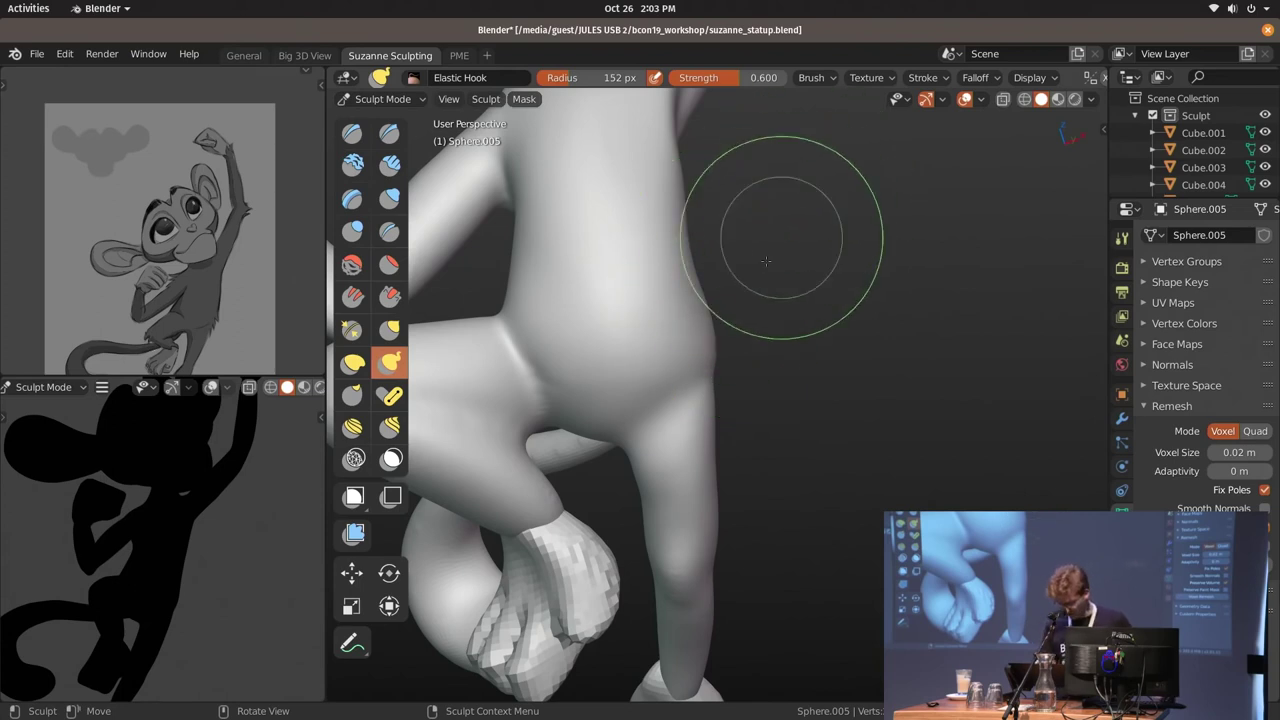
pyautogui.keyDown('shift'); pyautogui.moveTo(722, 245); pyautogui.dragTo(720, 343, button='middle'); pyautogui.keyUp('shift')
# Pull fur tufts in the armpit, then set the brush to 93 px
pyautogui.keyDown('shift'); pyautogui.moveTo(757, 257); pyautogui.dragTo(714, 286, button='middle'); pyautogui.keyUp('shift')
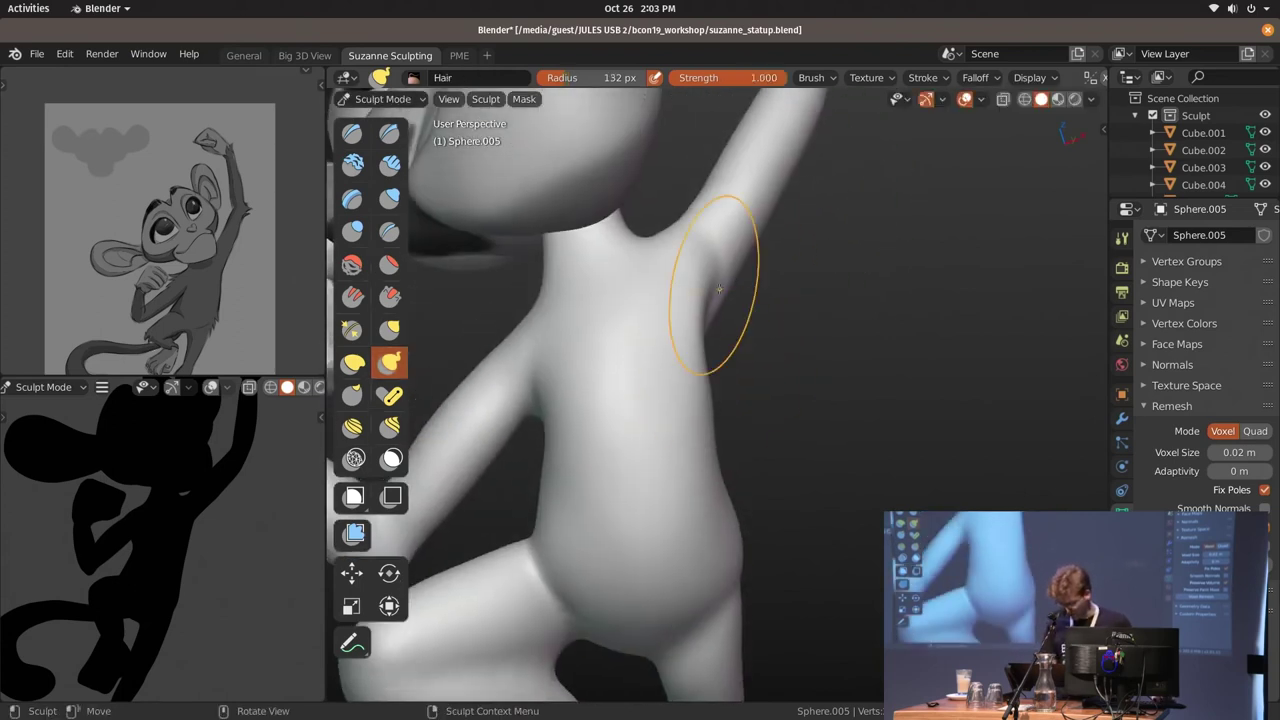
pyautogui.moveTo(714, 286); pyautogui.dragTo(714, 271)
pyautogui.press('f')
pyautogui.click(706, 276)
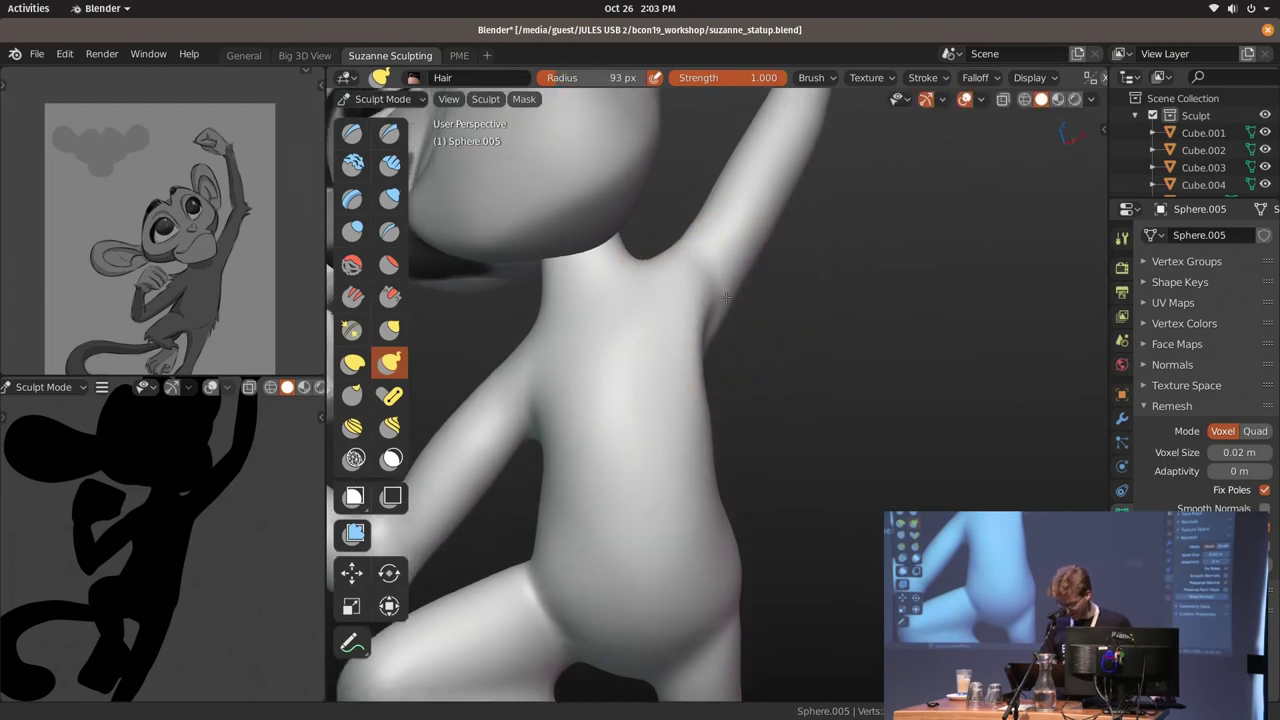
# Adjust the brush rotation angle and pull a fur tuft from the arm
pyautogui.moveTo(706, 276); pyautogui.dragTo(720, 292, button='middle')
pyautogui.scroll(3, 191, 205)
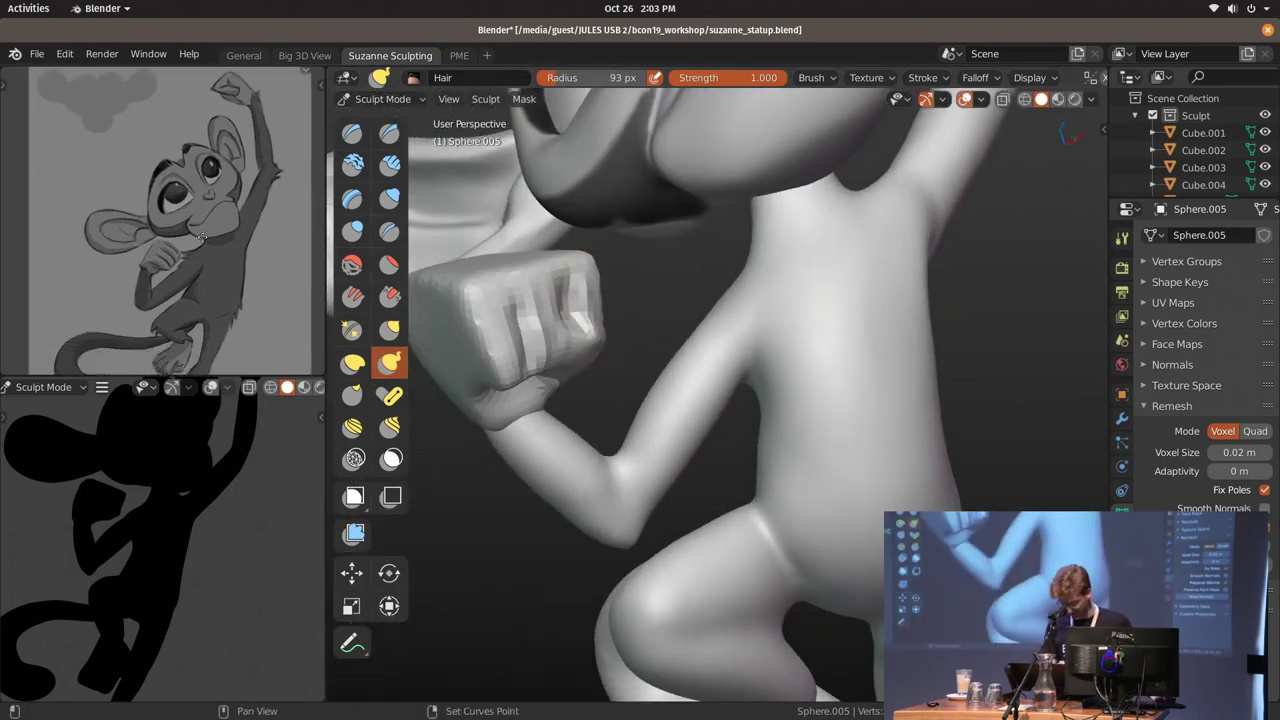
pyautogui.scroll(2, 191, 205)
pyautogui.moveTo(692, 285); pyautogui.dragTo(729, 292, button='middle')
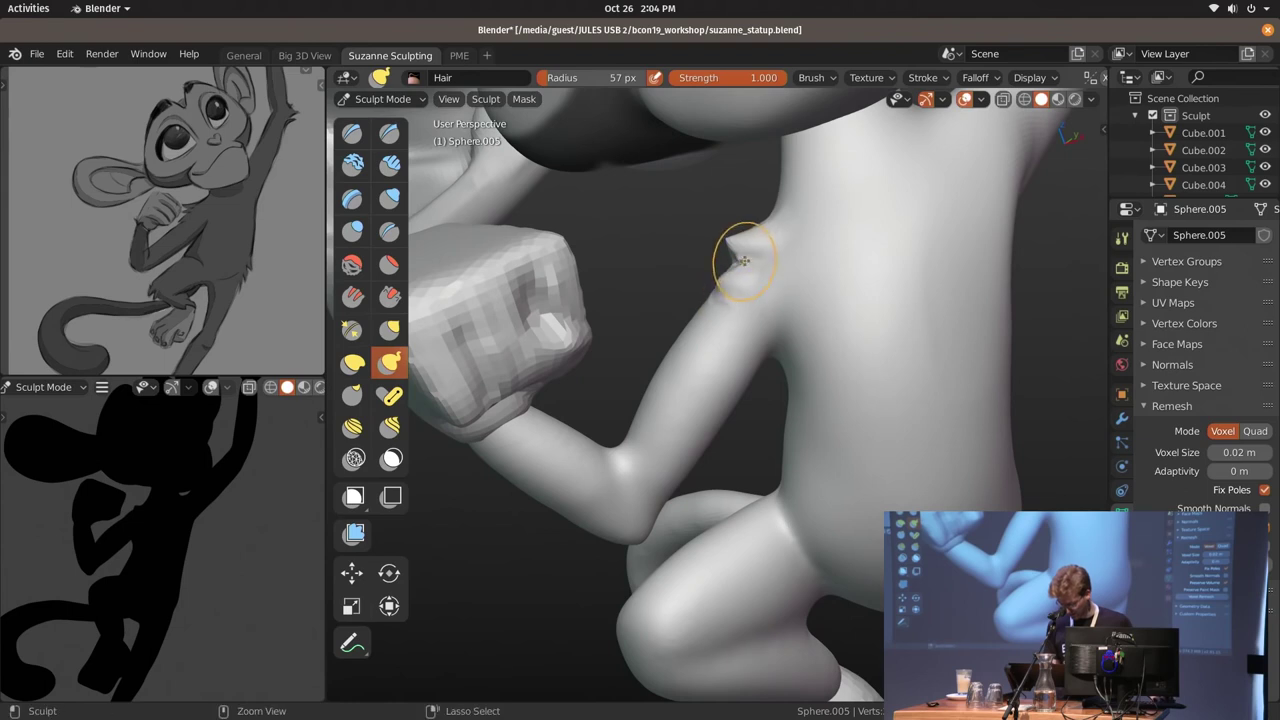
pyautogui.hotkey('ctrl', 'f')
pyautogui.moveTo(715, 385)
pyautogui.mouseDown(button='middle')
pyautogui.moveTo(731, 399)
pyautogui.moveTo(760, 277)
pyautogui.moveTo(747, 287)
pyautogui.mouseUp(button='middle')
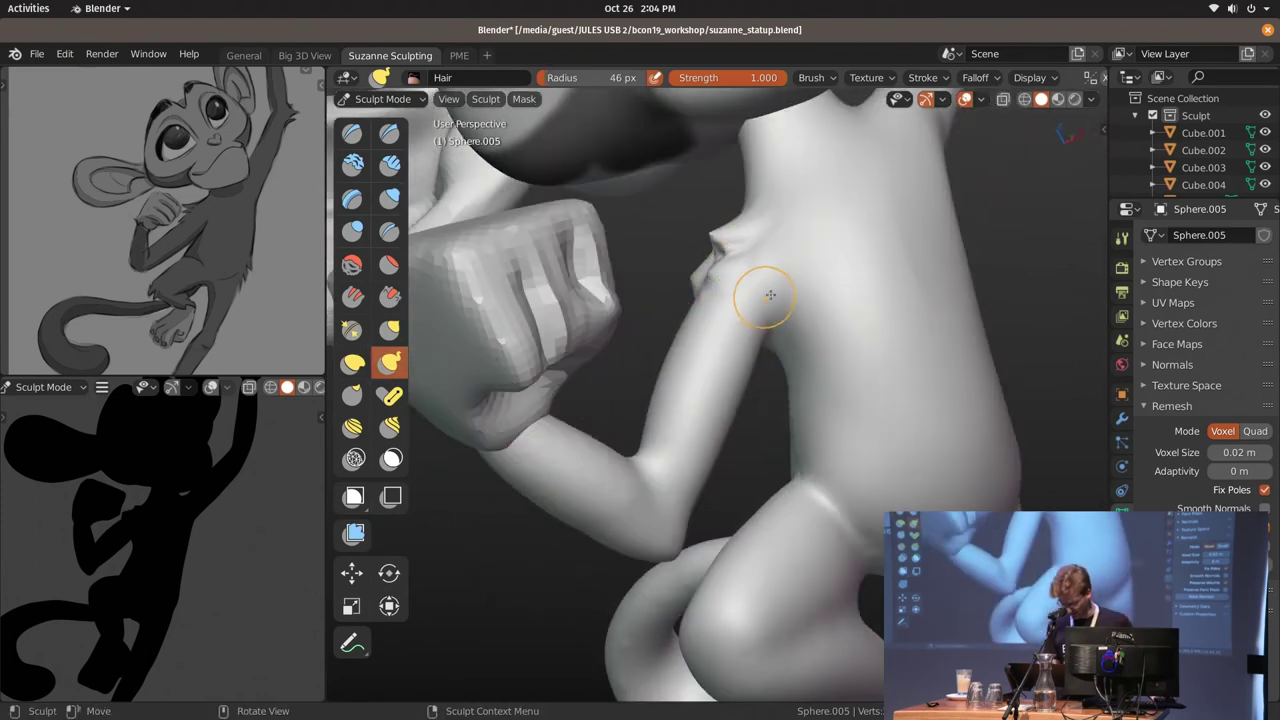
# Switch the small view to Vertex Colors shading and work around the hip and leg
pyautogui.press('z')
pyautogui.click(110, 474)
pyautogui.moveTo(690, 392)
pyautogui.mouseDown(button='middle')
pyautogui.moveTo(702, 381)
pyautogui.moveTo(792, 424)
pyautogui.mouseUp(button='middle')
pyautogui.moveTo(849, 266); pyautogui.dragTo(745, 320, button='middle')
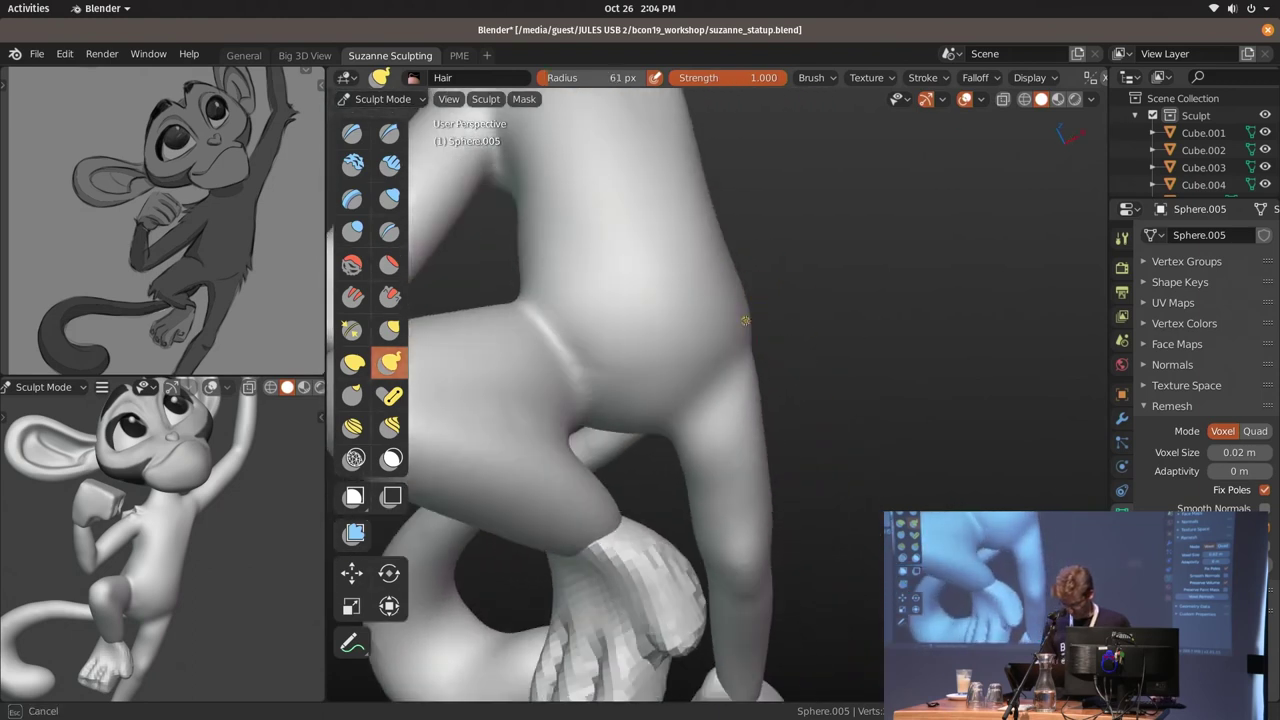
pyautogui.moveTo(763, 367)
pyautogui.mouseDown(button='middle')
pyautogui.moveTo(747, 312)
pyautogui.moveTo(766, 330)
pyautogui.moveTo(726, 343)
pyautogui.mouseUp(button='middle')
pyautogui.moveTo(772, 380)
pyautogui.mouseDown(button='middle')
pyautogui.moveTo(727, 348)
pyautogui.moveTo(757, 371)
pyautogui.mouseUp(button='middle')
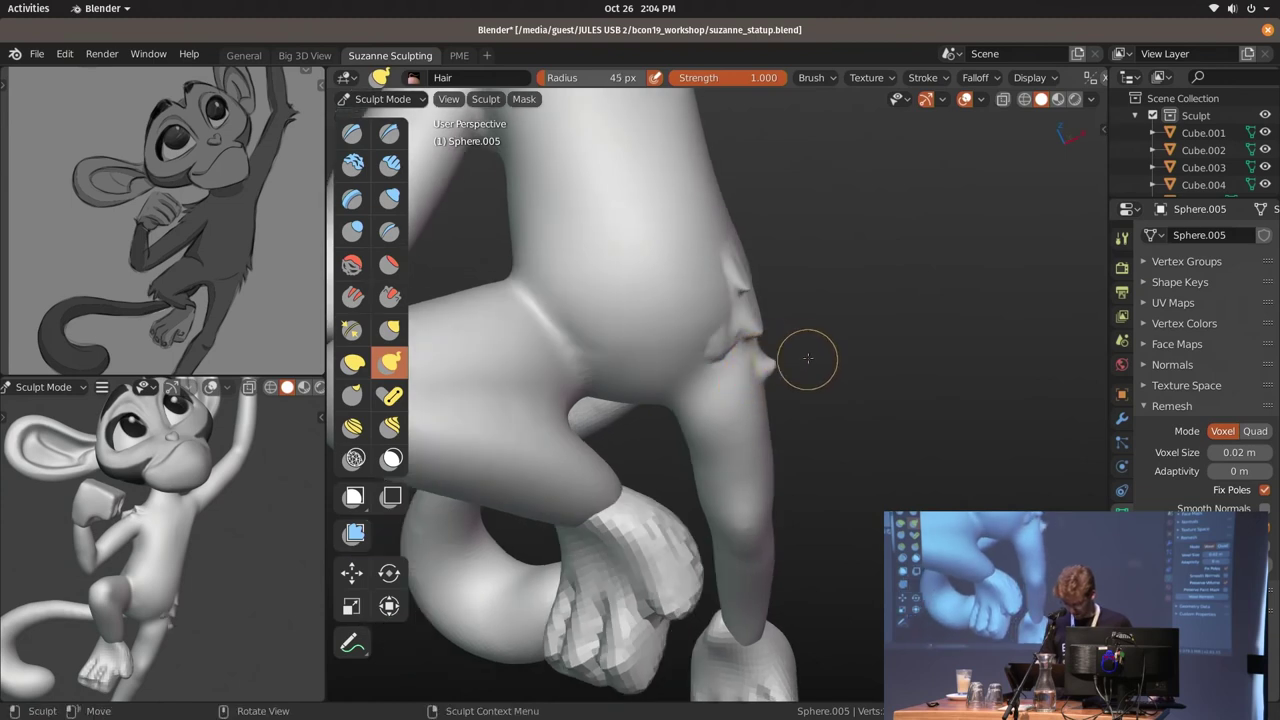
pyautogui.moveTo(783, 369)
pyautogui.mouseDown(button='middle')
pyautogui.moveTo(779, 353)
pyautogui.moveTo(765, 360)
pyautogui.mouseUp(button='middle')
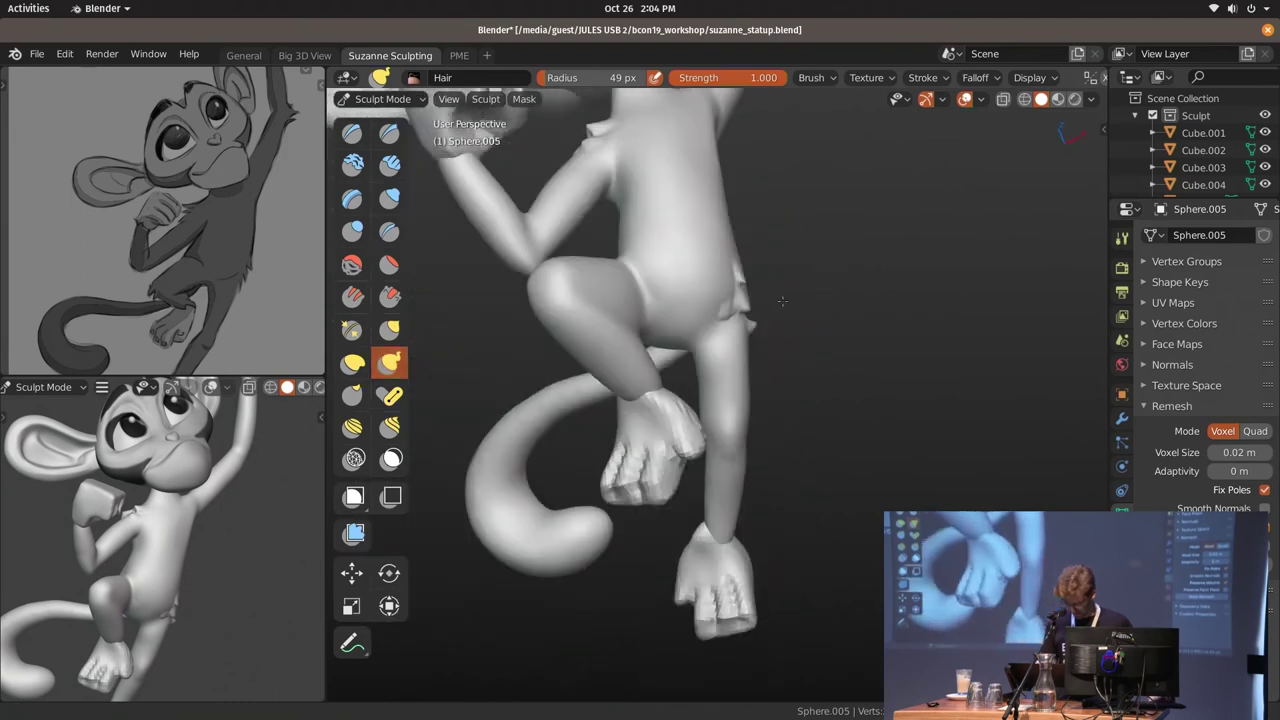
pyautogui.hotkey('ctrl', 'Tab')
# Fill the body and then the tail Cylinder with dark grey vertex colour using Shift+K
pyautogui.click(771, 265)
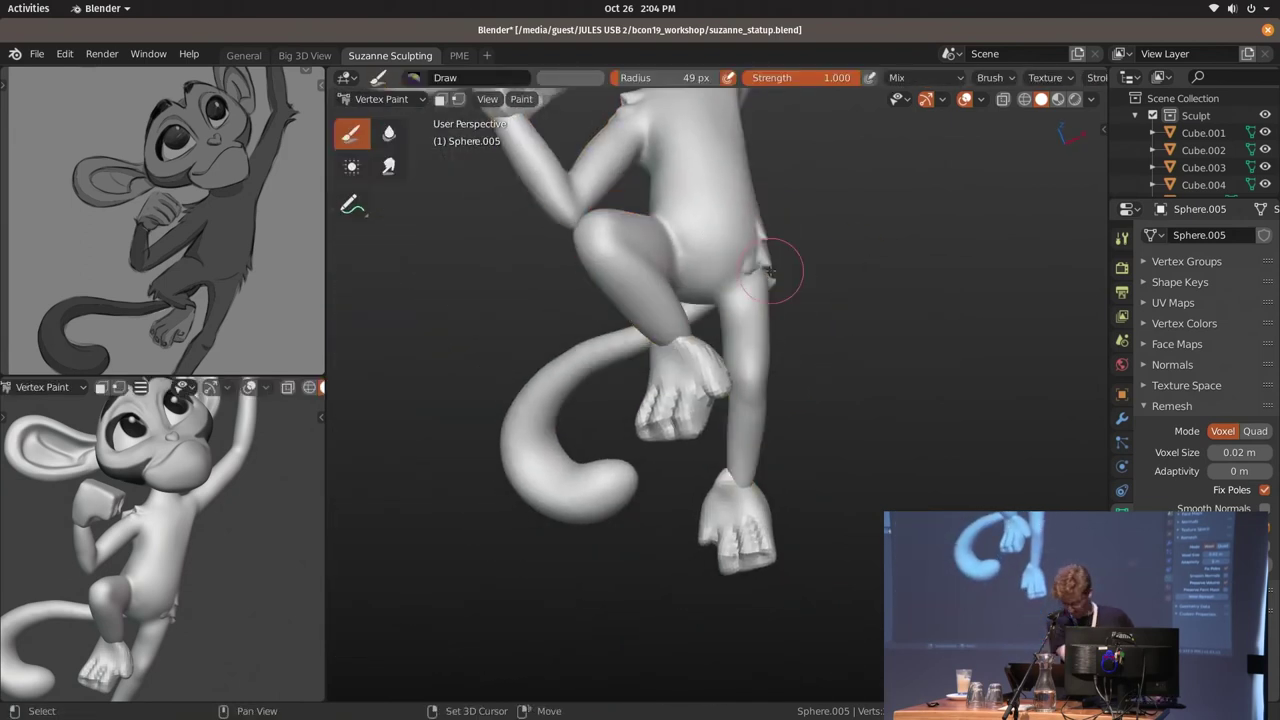
pyautogui.hotkey('shift', 'k')
pyautogui.moveTo(786, 293); pyautogui.dragTo(808, 323, button='middle')
pyautogui.hotkey('ctrl', 'Tab')
pyautogui.click(560, 420)
pyautogui.hotkey('ctrl', 'Tab')
pyautogui.hotkey('shift', 'k')
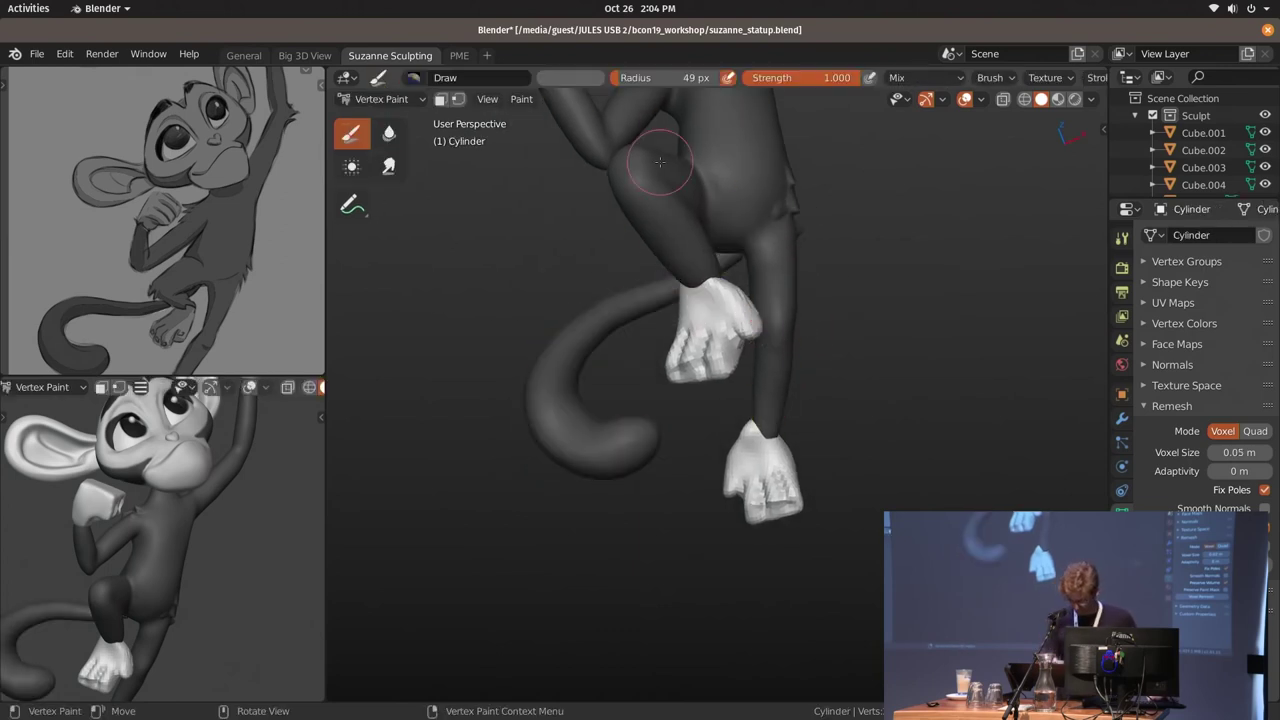
# Sculpt fur tufts at the tail tip with a smaller brush, then return to Object Mode
pyautogui.hotkey('ctrl', 'Tab')
pyautogui.hotkey('ctrl', 'Tab')
pyautogui.moveTo(700, 366); pyautogui.dragTo(670, 380, button='middle')
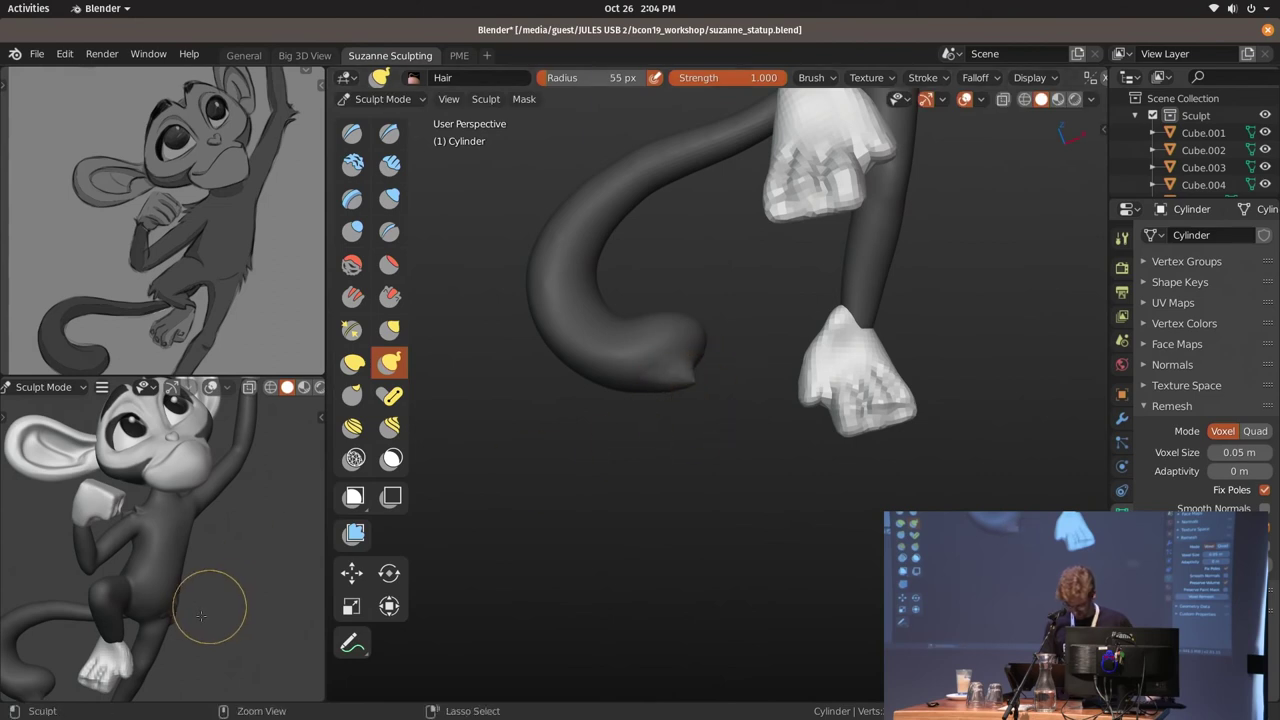
pyautogui.press('KP_0')
pyautogui.moveTo(697, 379)
pyautogui.mouseDown(button='middle')
pyautogui.moveTo(686, 343)
pyautogui.moveTo(672, 352)
pyautogui.moveTo(665, 339)
pyautogui.mouseUp(button='middle')
pyautogui.press('f')
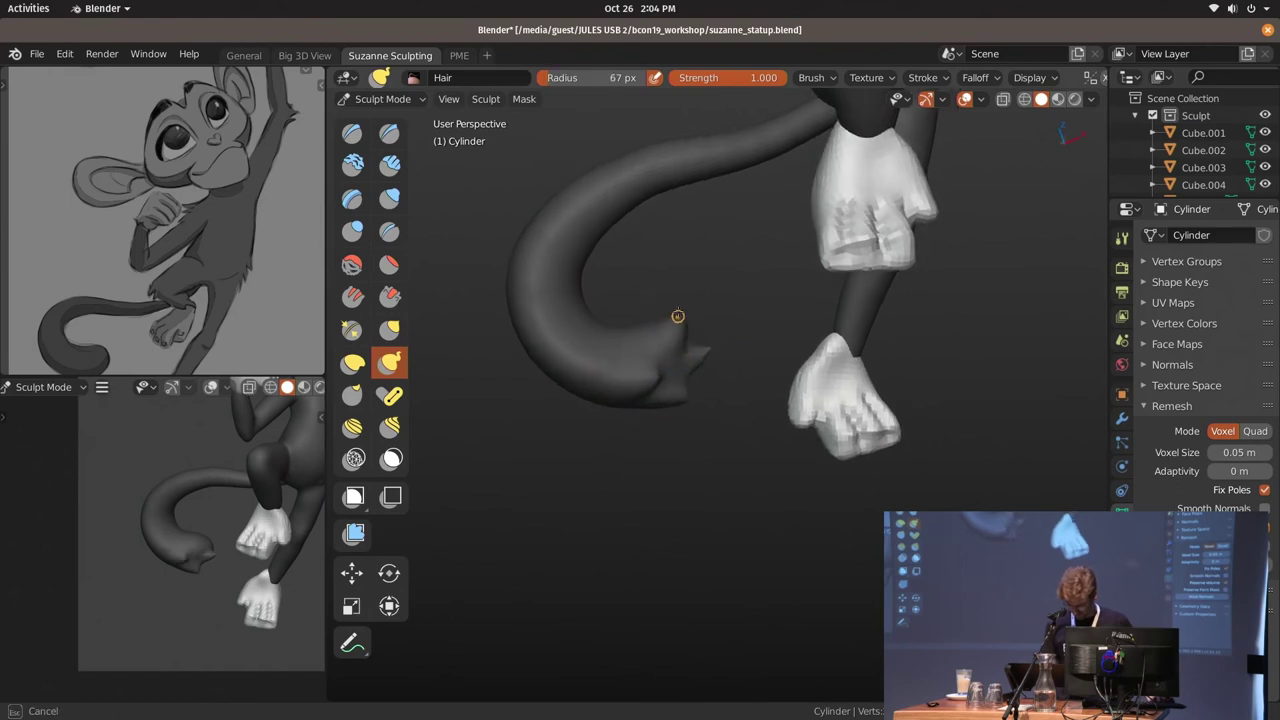
pyautogui.moveTo(660, 282); pyautogui.dragTo(700, 440, button='middle')
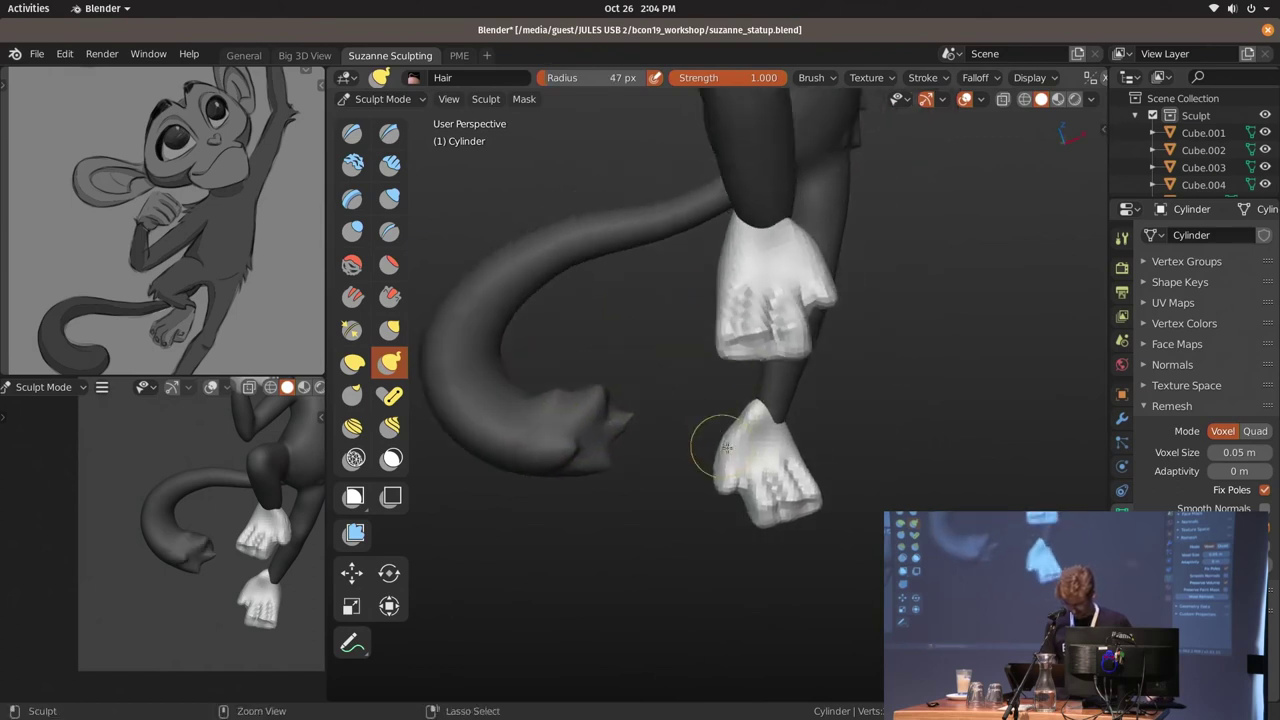
pyautogui.scroll(2, 598, 298)
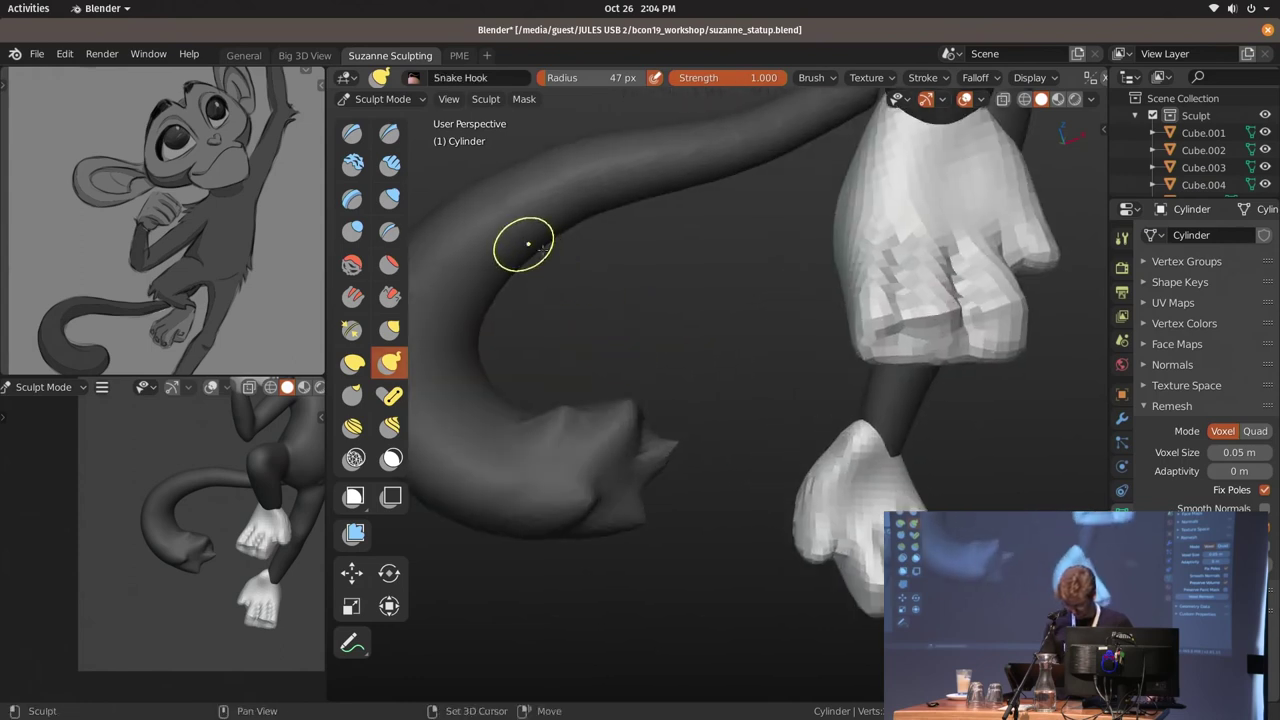
pyautogui.keyDown('shift'); pyautogui.moveTo(528, 244); pyautogui.dragTo(682, 283, button='middle'); pyautogui.keyUp('shift')
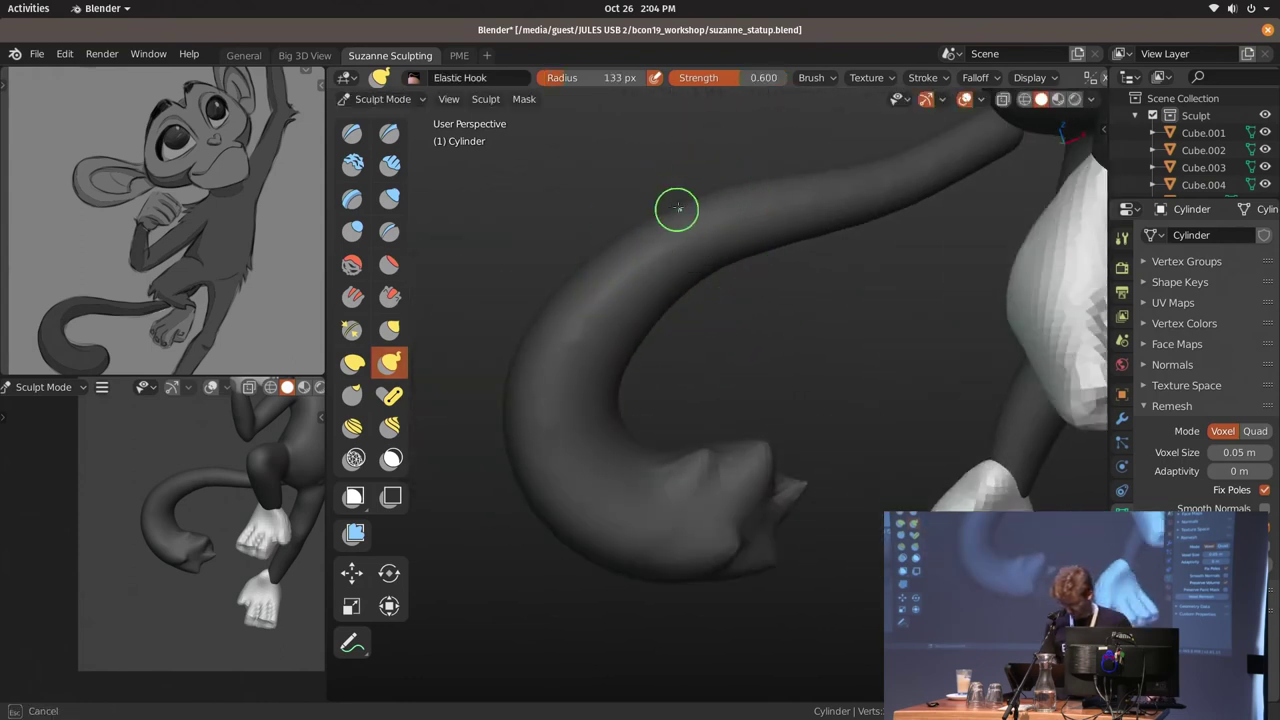
pyautogui.scroll(-3, 677, 208)
pyautogui.hotkey('ctrl', 'Tab')
pyautogui.click(688, 300)
# Give every object in the scene smooth shading
pyautogui.press('a')
pyautogui.moveTo(866, 300); pyautogui.dragTo(826, 363, button='middle')
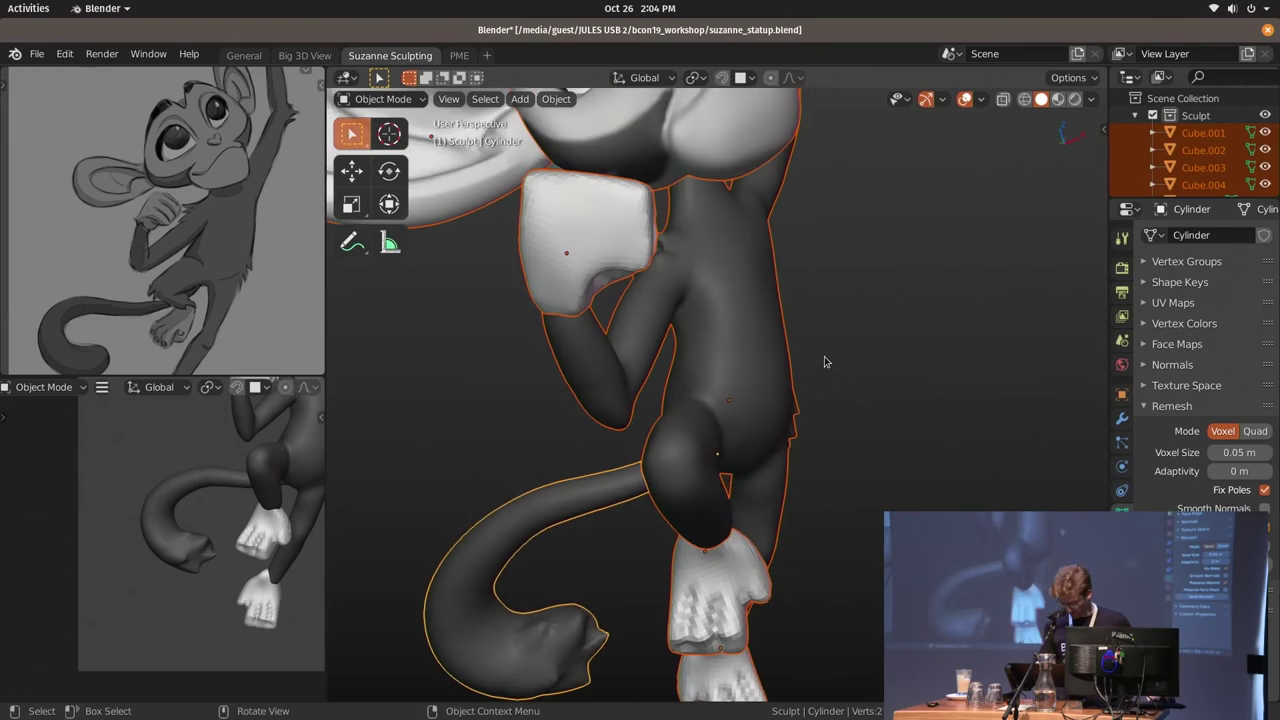
pyautogui.rightClick(757, 298)
pyautogui.click(746, 291)
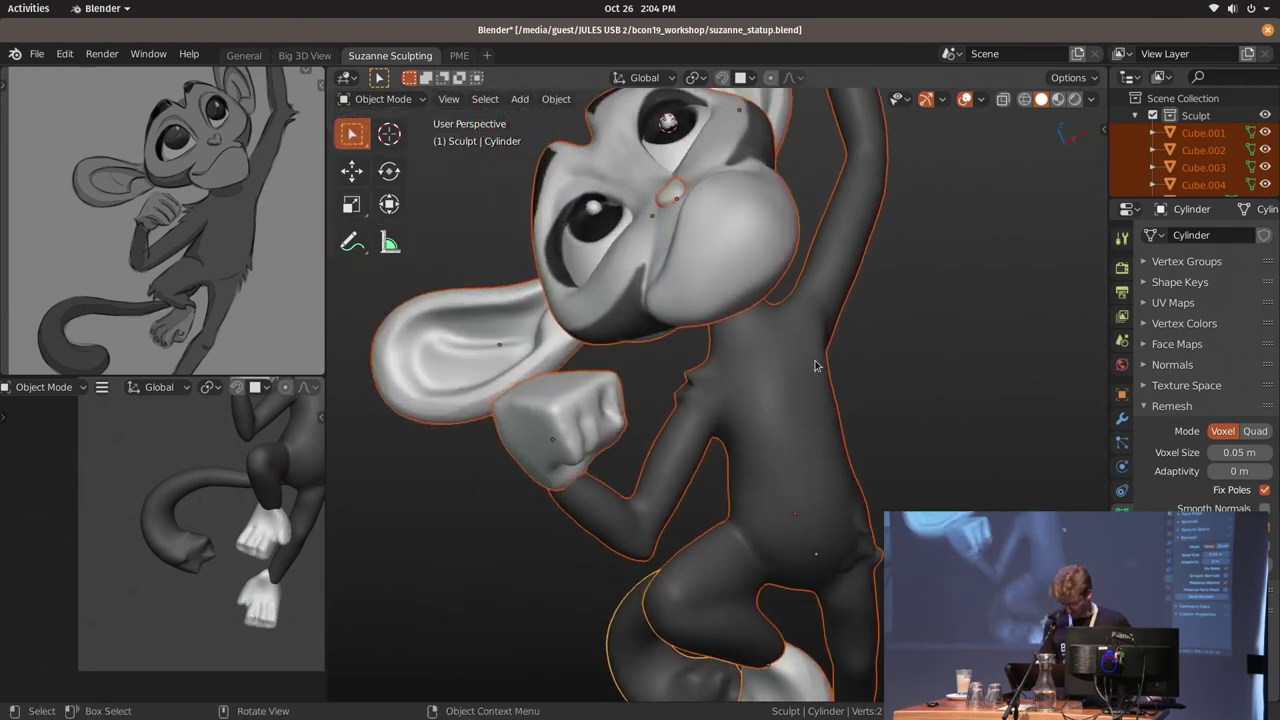
# Select the head Sphere in Sculpt Mode, view it from below, and pick the Draw Sharp brush
pyautogui.keyDown('alt'); pyautogui.moveTo(759, 324); pyautogui.dragTo(691, 309, button='middle'); pyautogui.keyUp('alt')
pyautogui.hotkey('alt', 'a')
pyautogui.scroll(-2, 849, 250)
pyautogui.scroll(-3, 660, 348)
pyautogui.click(660, 348)
pyautogui.click(790, 314)
pyautogui.hotkey('ctrl', 'Tab')
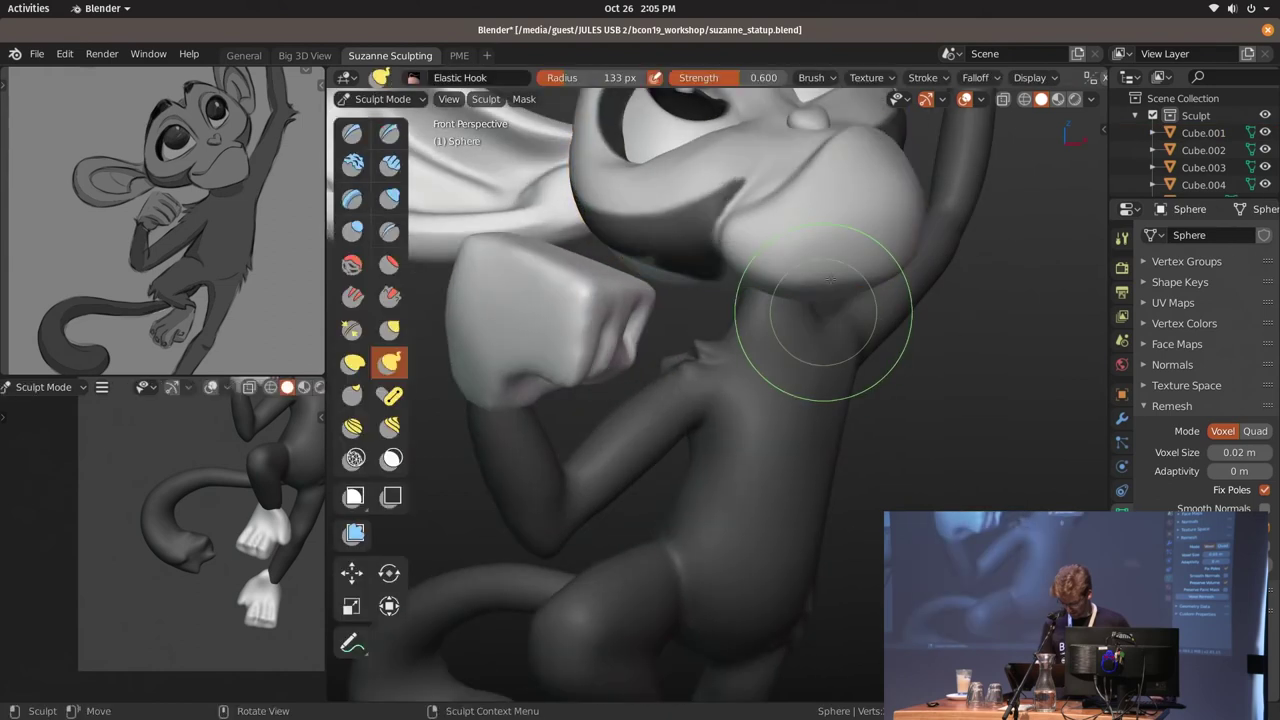
pyautogui.moveTo(823, 337); pyautogui.dragTo(859, 326, button='middle')
pyautogui.press('KP_0')
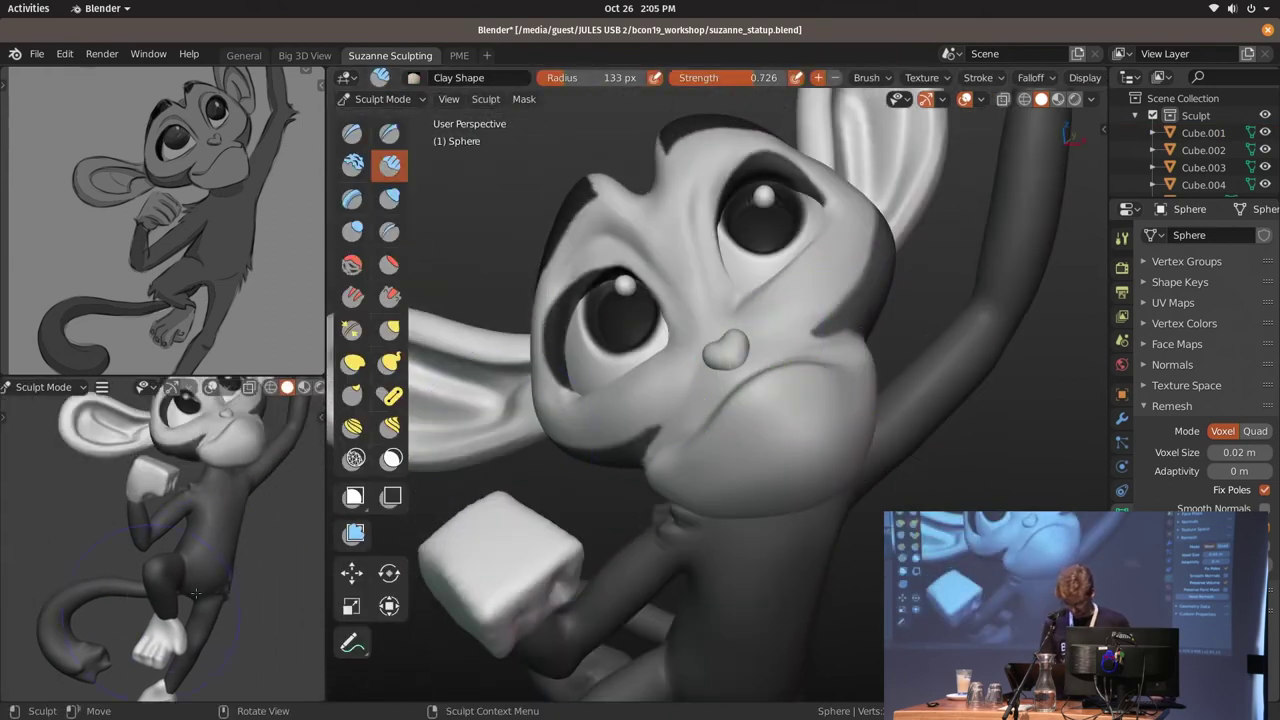
pyautogui.moveTo(862, 441)
pyautogui.mouseDown(button='middle')
pyautogui.moveTo(727, 532)
pyautogui.moveTo(730, 400)
pyautogui.mouseUp(button='middle')
pyautogui.hotkey('shift', 'x')
# Sharpen creases around the nose and eye with Draw Sharp shrunk to about 53 px
pyautogui.press('f')
pyautogui.click(762, 300)
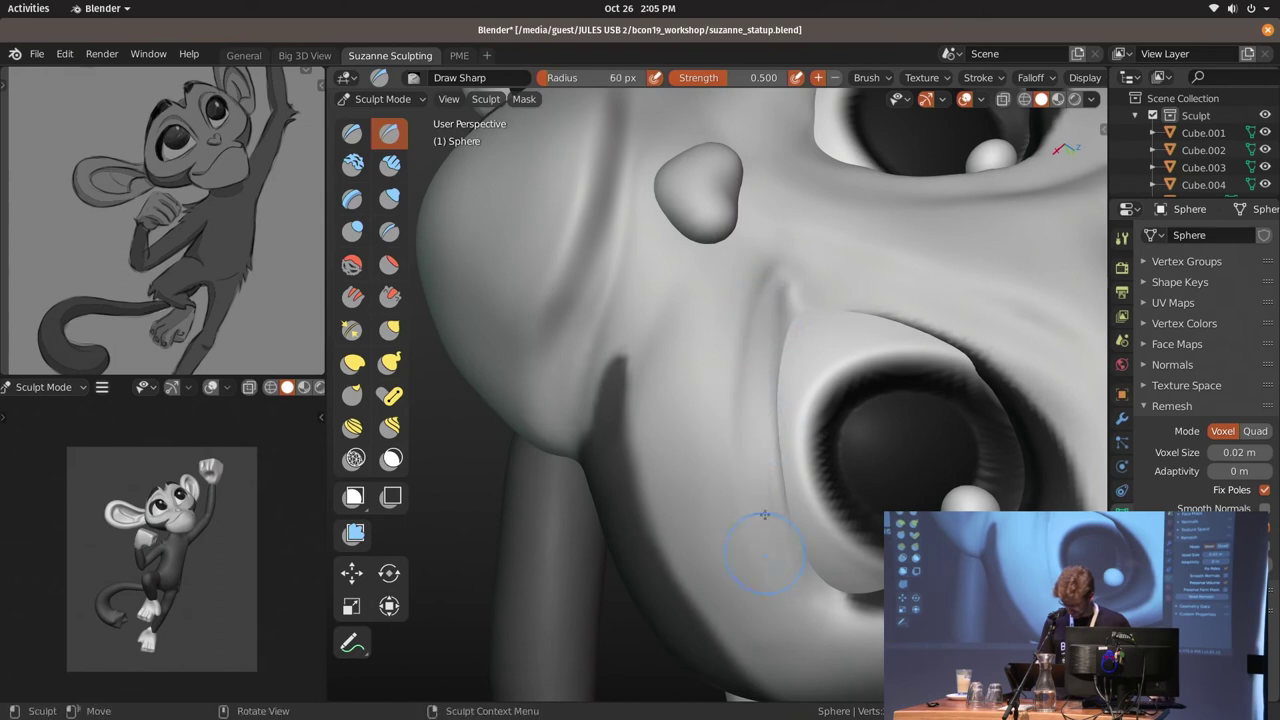
pyautogui.moveTo(764, 515); pyautogui.dragTo(823, 371, button='middle')
pyautogui.moveTo(749, 391)
pyautogui.mouseDown(button='middle')
pyautogui.moveTo(740, 349)
pyautogui.moveTo(765, 315)
pyautogui.mouseUp(button='middle')
pyautogui.press('f')
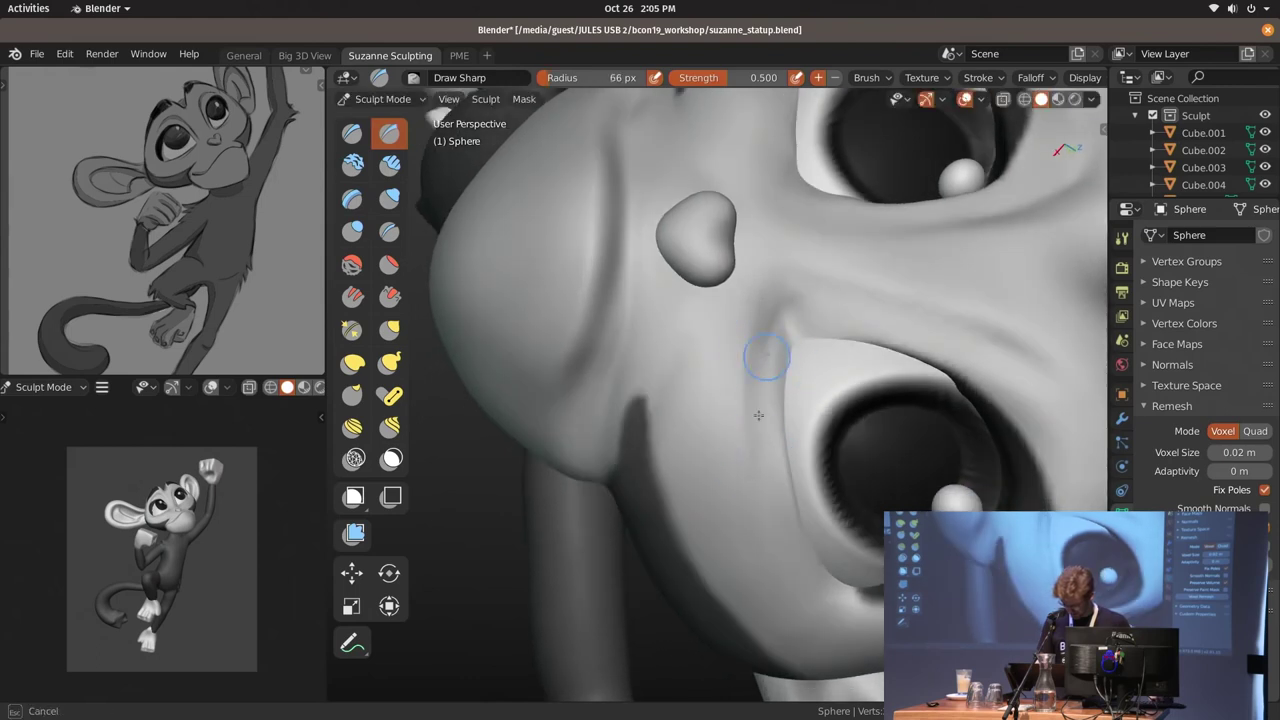
pyautogui.keyDown('shift'); pyautogui.moveTo(782, 394); pyautogui.dragTo(782, 283, button='middle'); pyautogui.keyUp('shift')
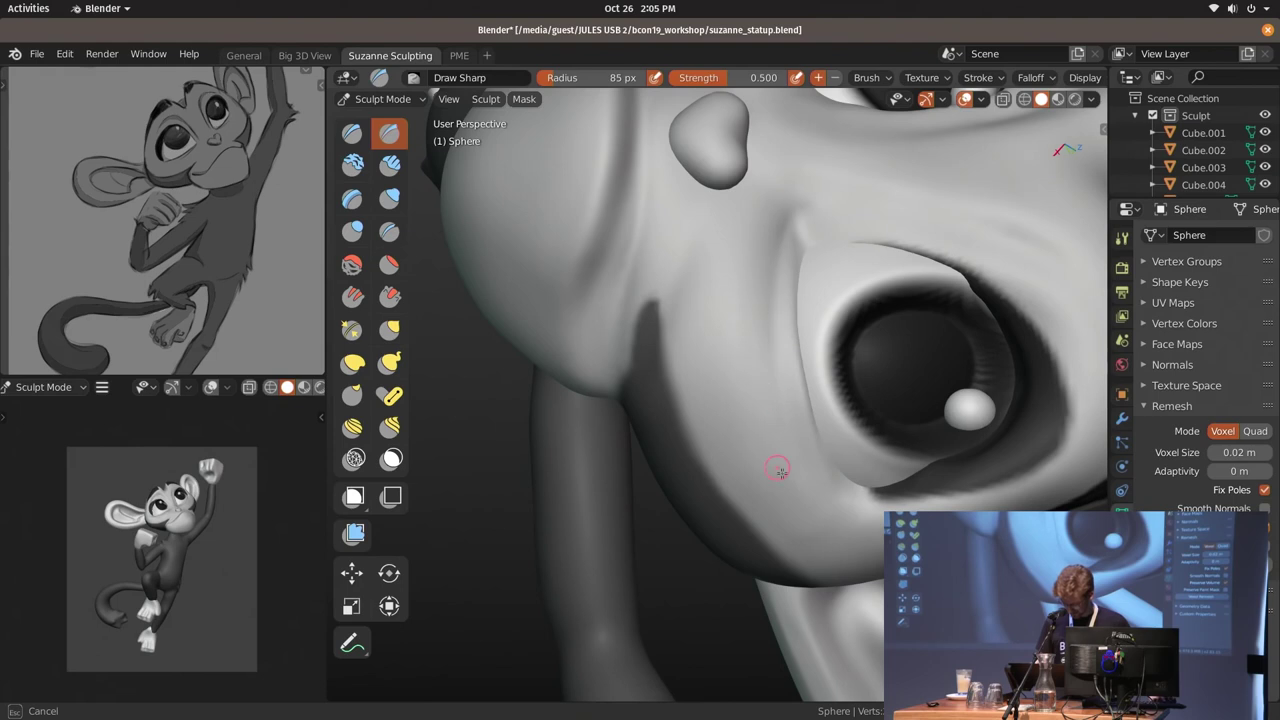
pyautogui.moveTo(820, 488)
pyautogui.mouseDown(button='middle')
pyautogui.moveTo(757, 428)
pyautogui.moveTo(765, 331)
pyautogui.mouseUp(button='middle')
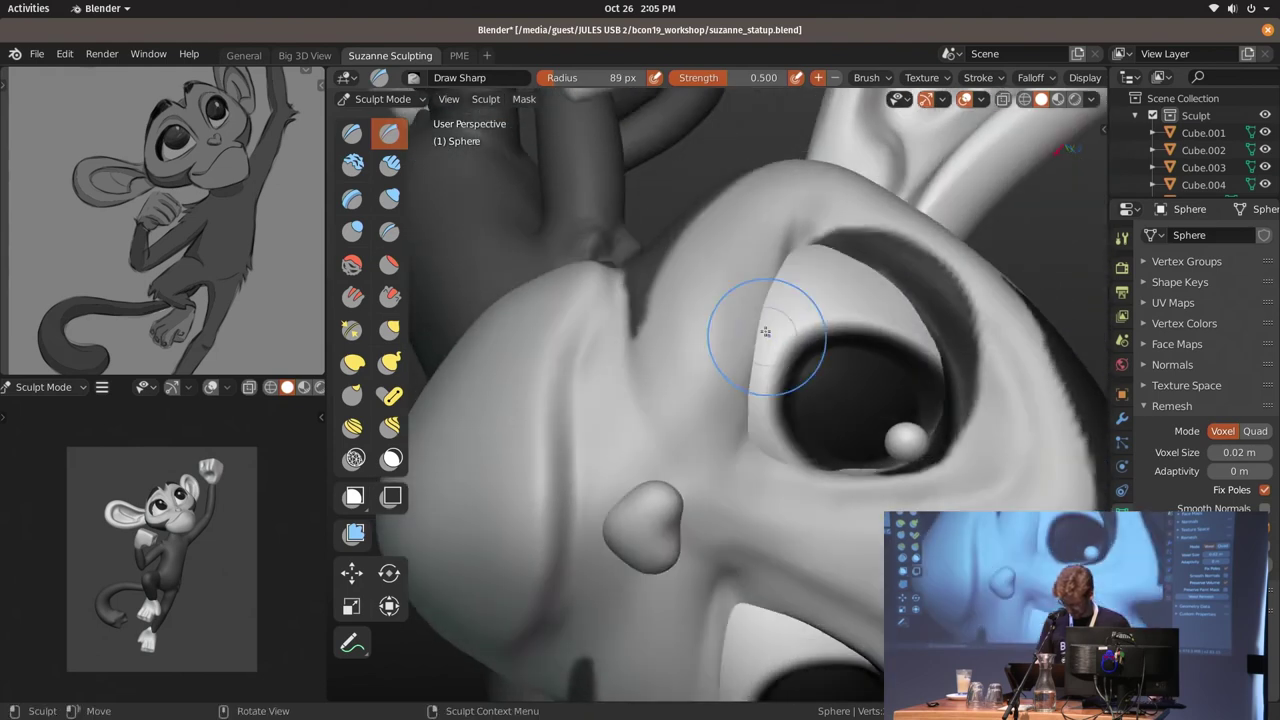
pyautogui.click(735, 400)
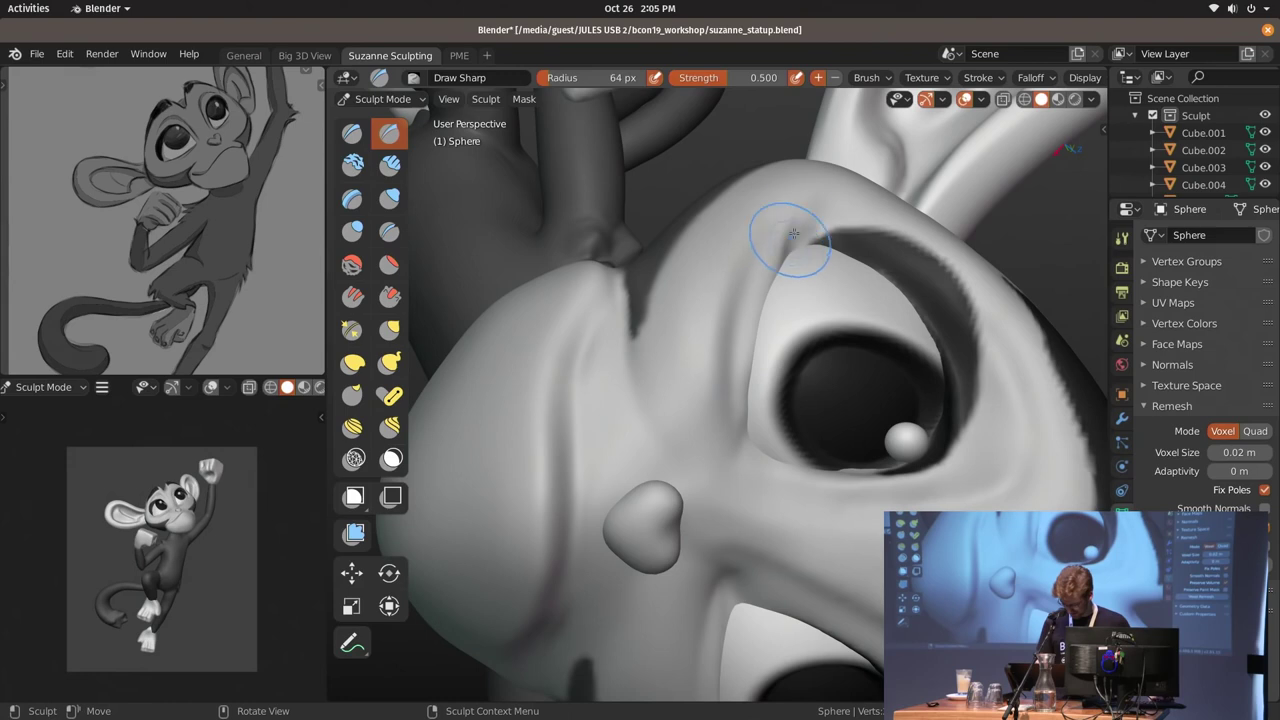
pyautogui.click(748, 410)
pyautogui.moveTo(748, 410); pyautogui.dragTo(750, 280, button='middle')
pyautogui.press('f')
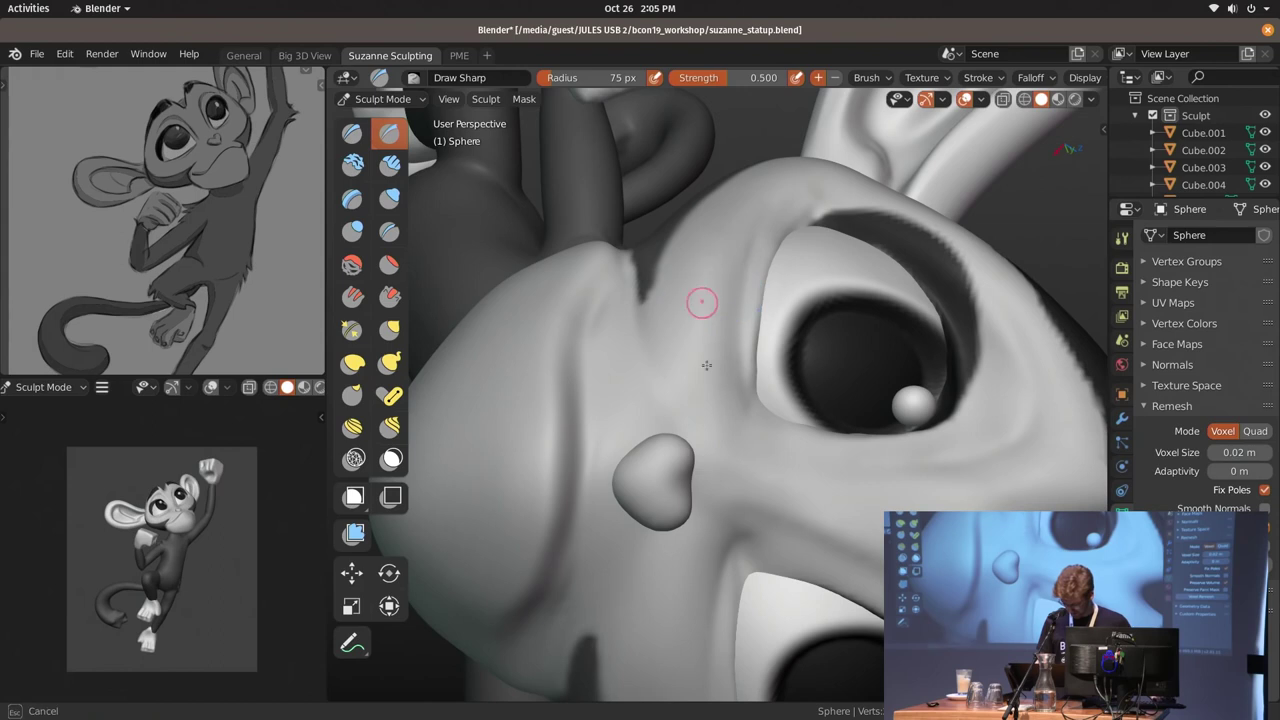
pyautogui.press('Escape')
pyautogui.moveTo(706, 365); pyautogui.dragTo(739, 316, button='middle')
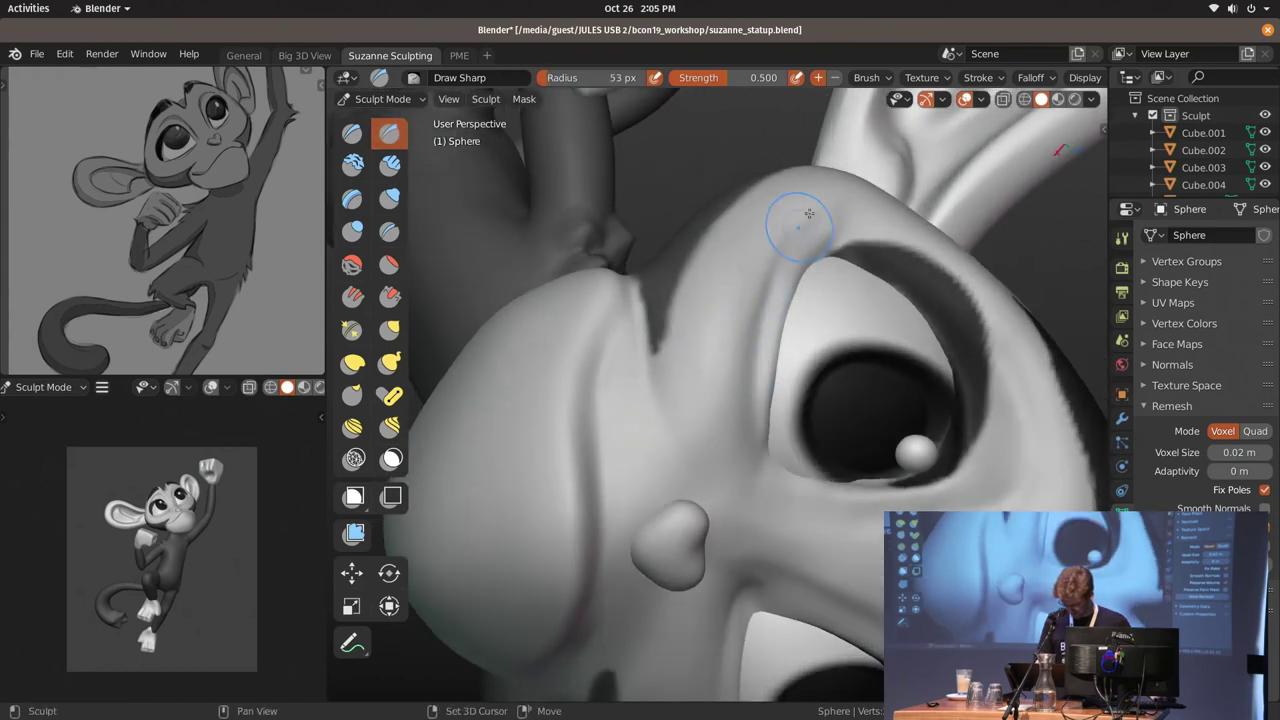
# From the front view, enlarge the brush to 138 px and sharpen the eye and brow creases
pyautogui.press('KP_1')
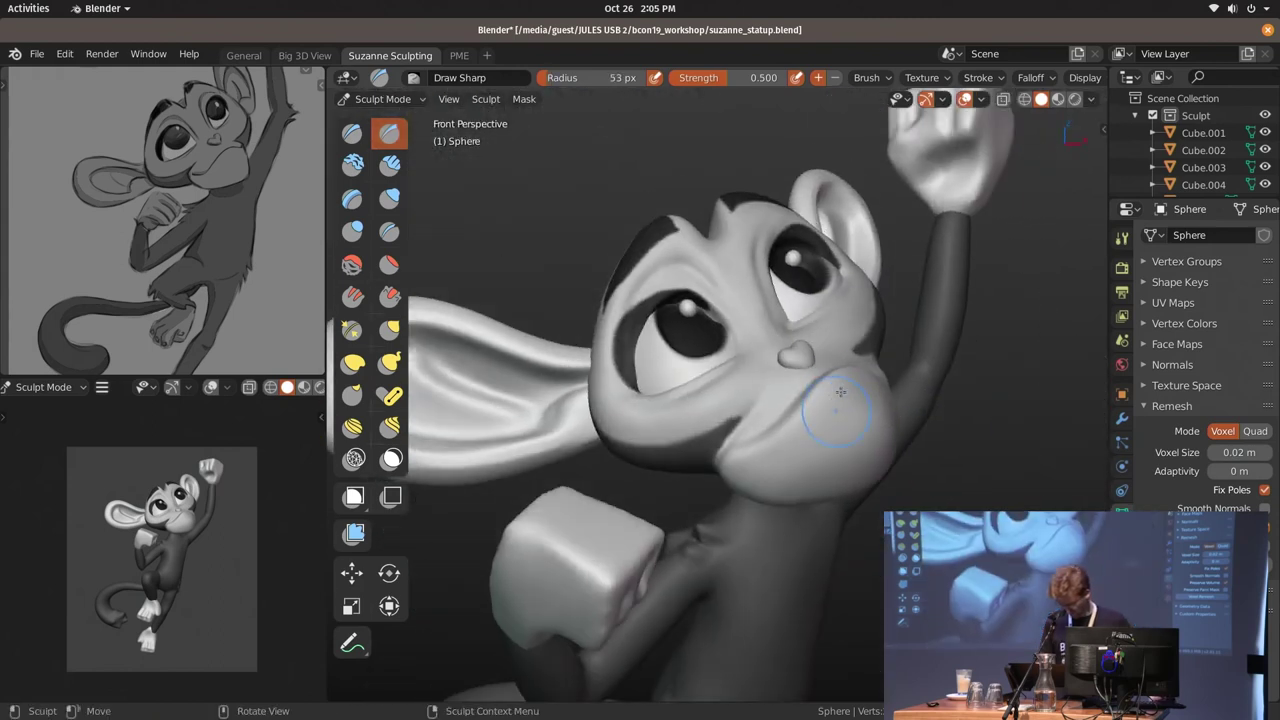
pyautogui.scroll(3, 769, 335)
pyautogui.moveTo(769, 335); pyautogui.dragTo(722, 281, button='middle')
pyautogui.click(763, 227)
pyautogui.press('f')
pyautogui.click(718, 261)
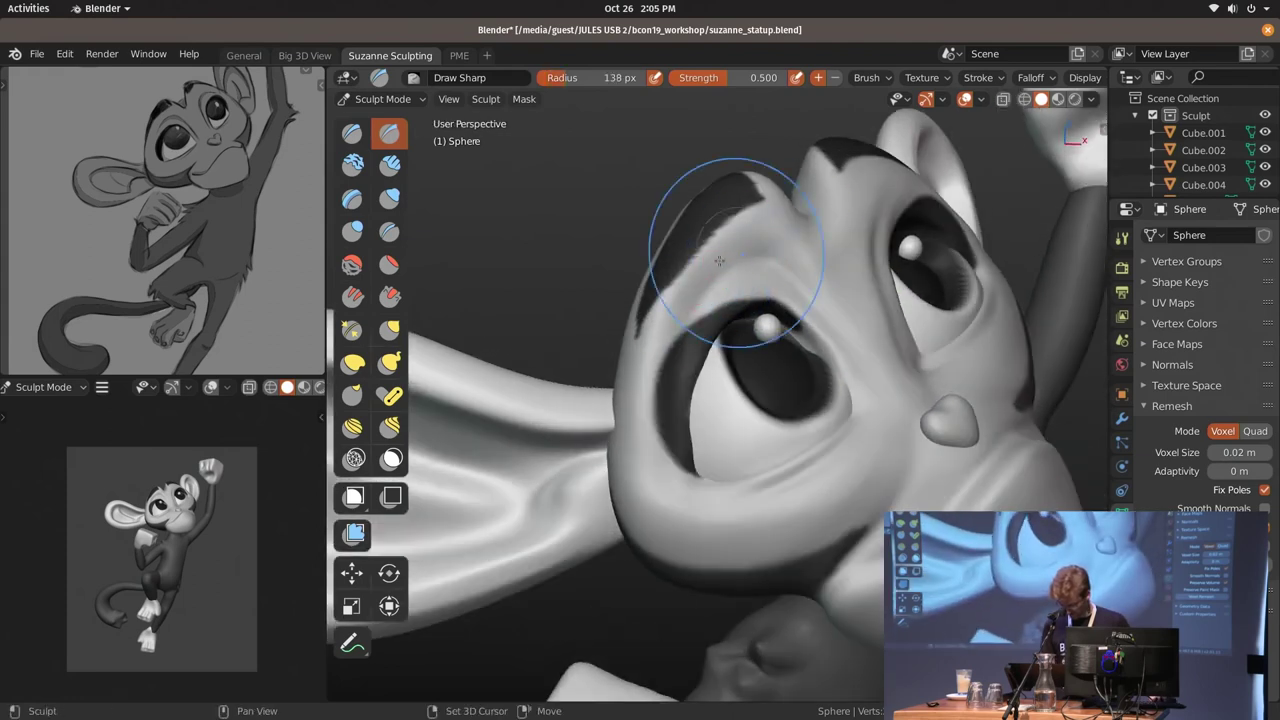
pyautogui.moveTo(880, 363); pyautogui.dragTo(831, 304, button='middle')
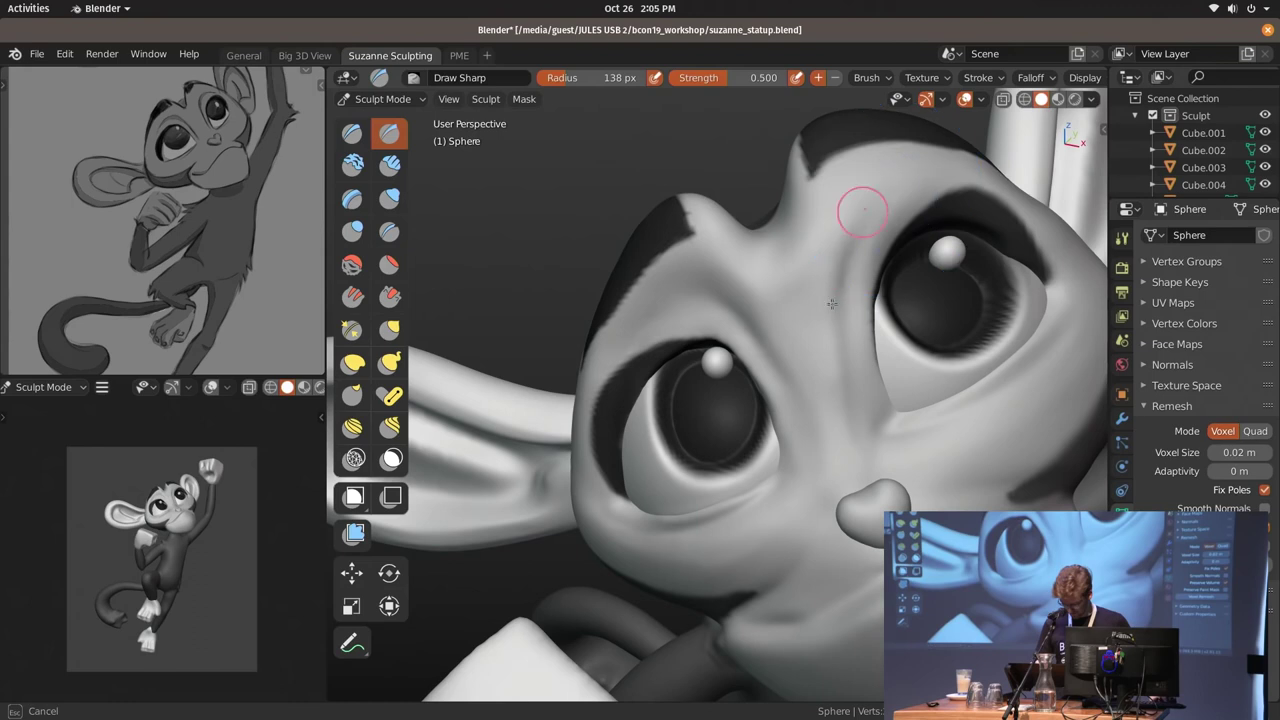
pyautogui.moveTo(831, 245); pyautogui.dragTo(866, 347, button='middle')
# Return to Object Mode and move the whole head slightly into place
pyautogui.hotkey('ctrl', 'Tab')
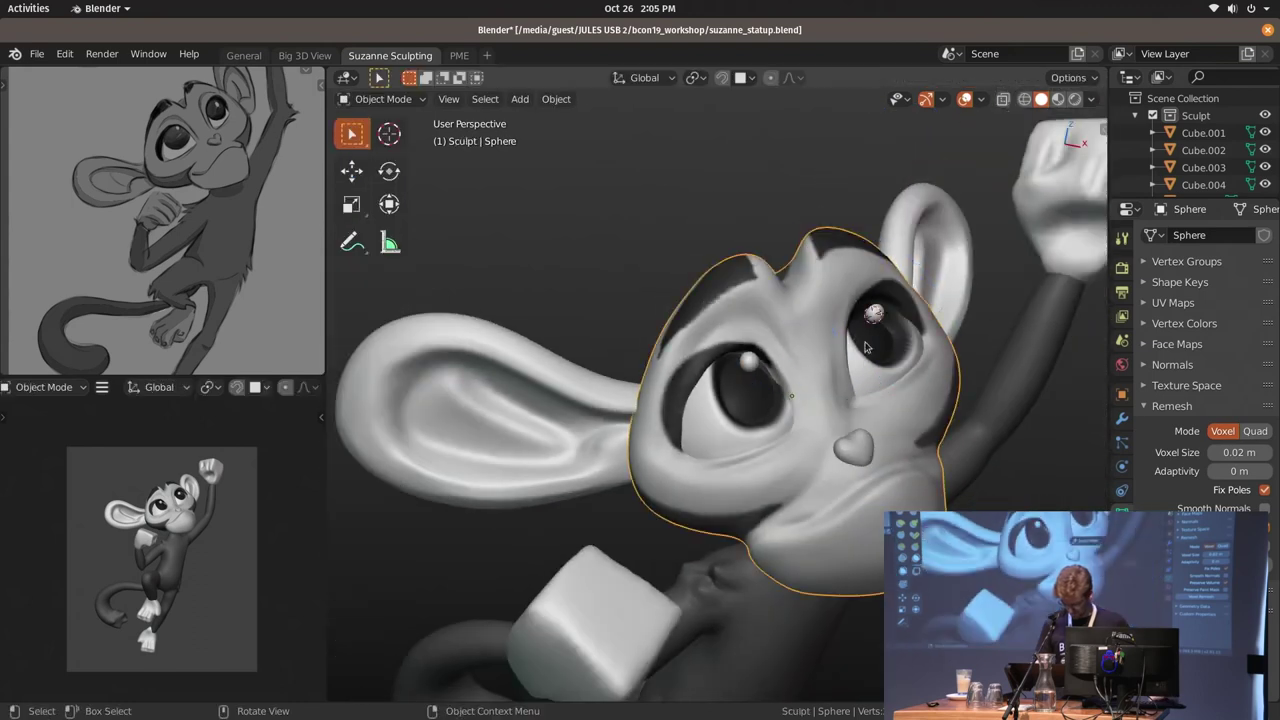
pyautogui.scroll(3, 200, 500)
pyautogui.scroll(2, 200, 500)
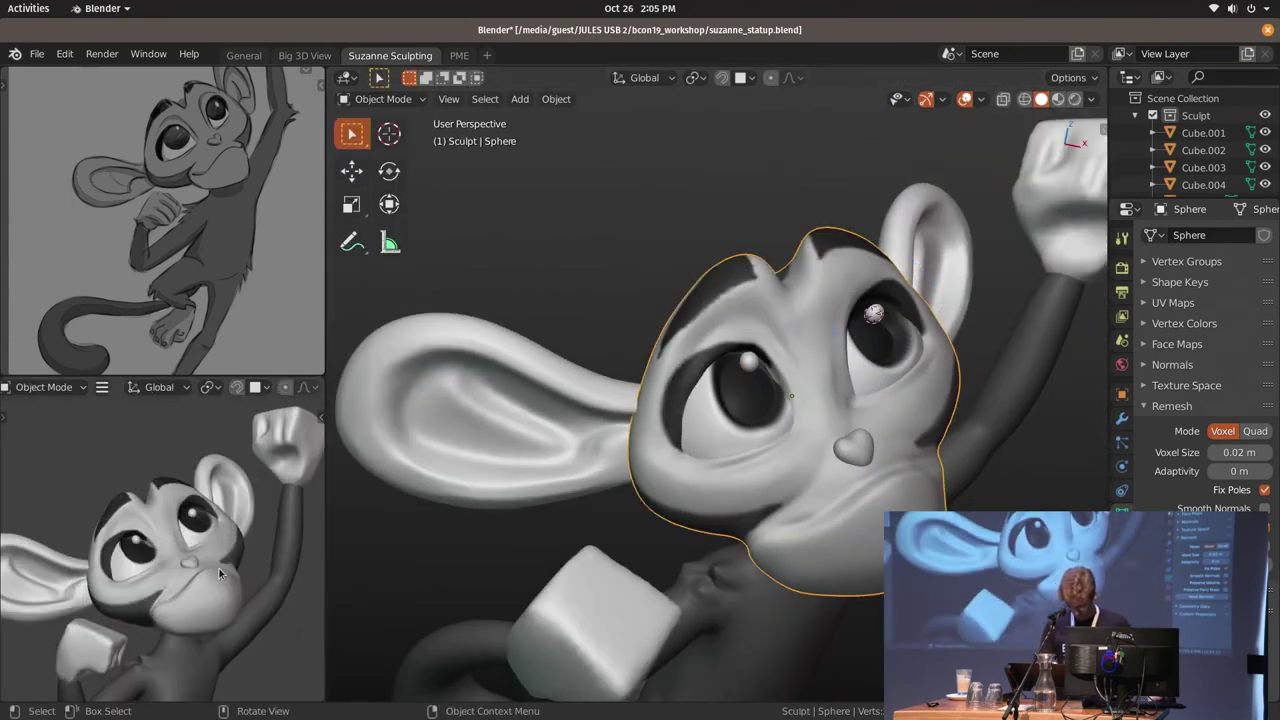
pyautogui.moveTo(770, 420); pyautogui.dragTo(799, 352, button='middle')
pyautogui.hotkey('ctrl', 'Tab')
pyautogui.hotkey('ctrl', 'Tab')
pyautogui.press('g')
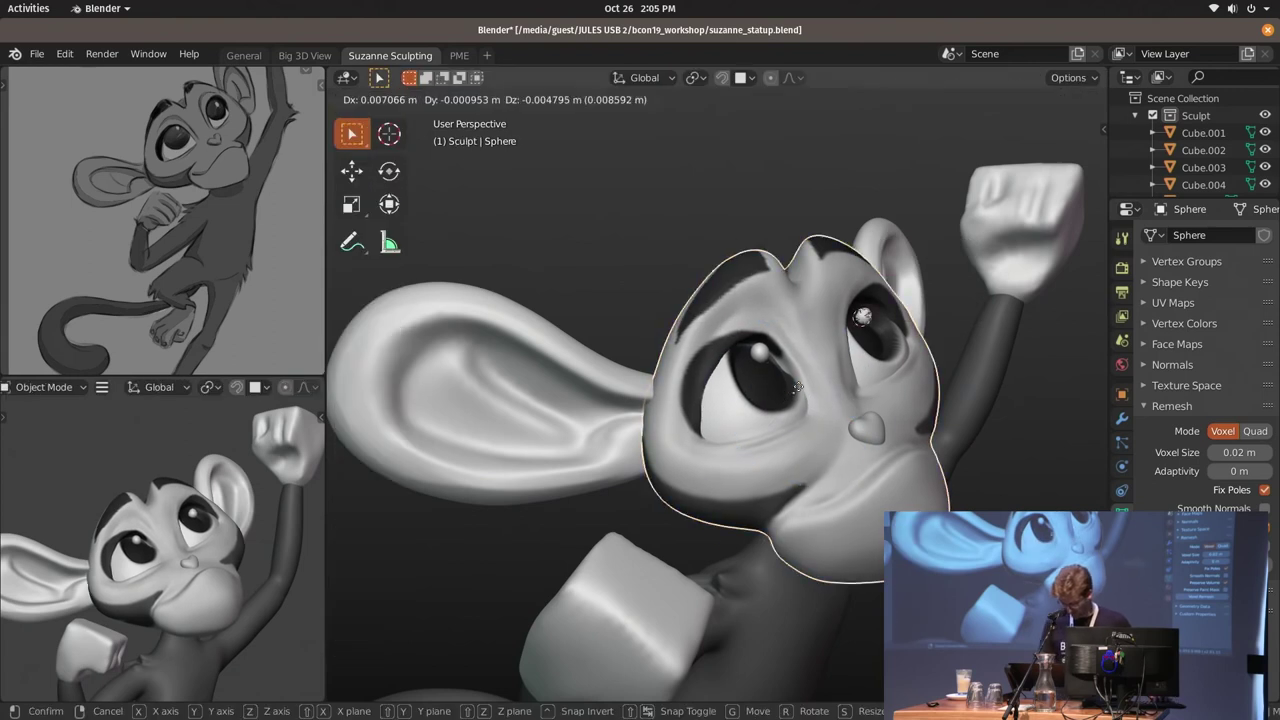
pyautogui.click(803, 372)
pyautogui.moveTo(803, 372); pyautogui.dragTo(730, 300, button='middle')
pyautogui.hotkey('ctrl', 'Tab')
# Pull the upper eyelid and muzzle into new shapes with Elastic Hook at 108 px
pyautogui.click(390, 362)
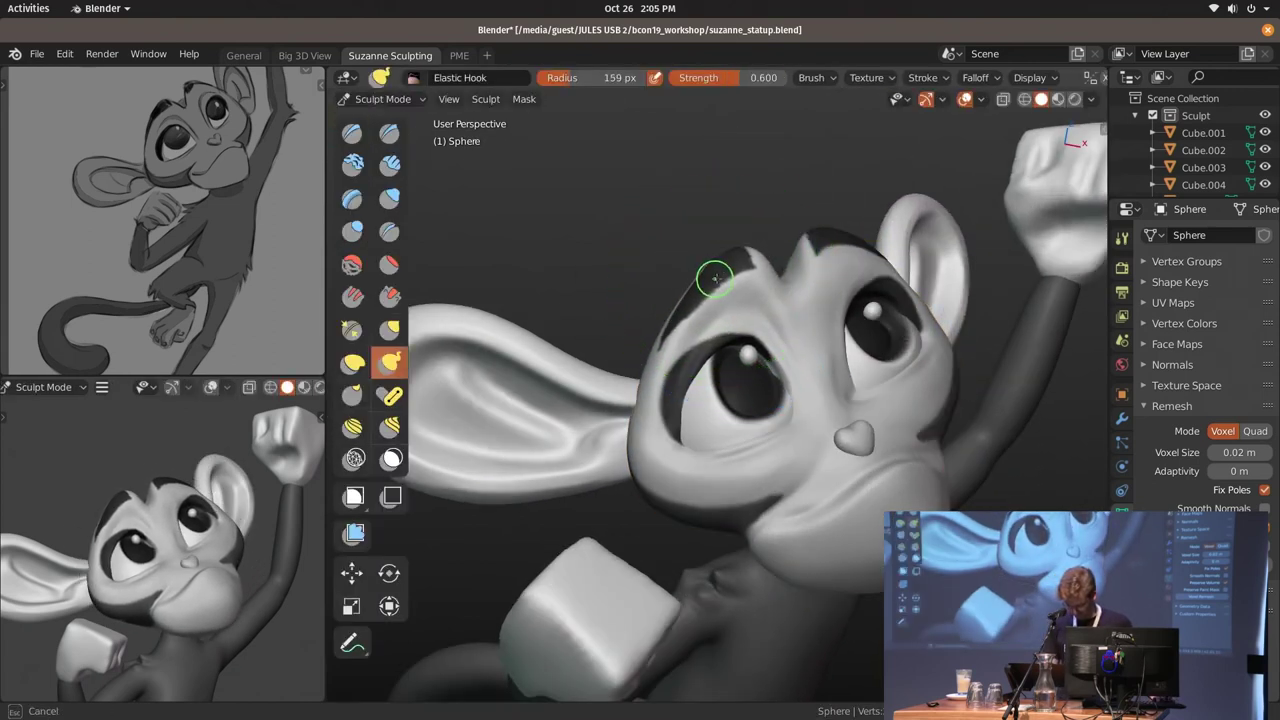
pyautogui.moveTo(680, 337); pyautogui.dragTo(671, 362)
pyautogui.press('f')
pyautogui.click(690, 330)
pyautogui.moveTo(690, 330); pyautogui.dragTo(713, 369, button='middle')
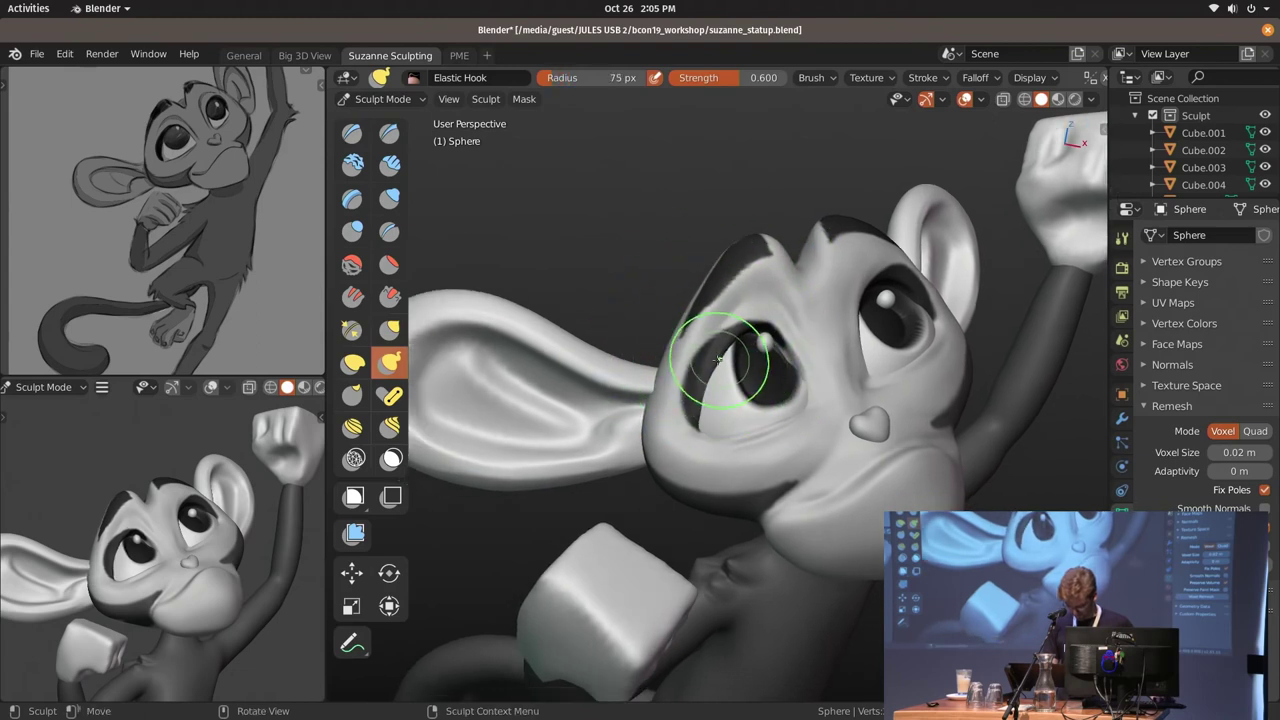
pyautogui.moveTo(290, 500); pyautogui.dragTo(212, 510, button='middle')
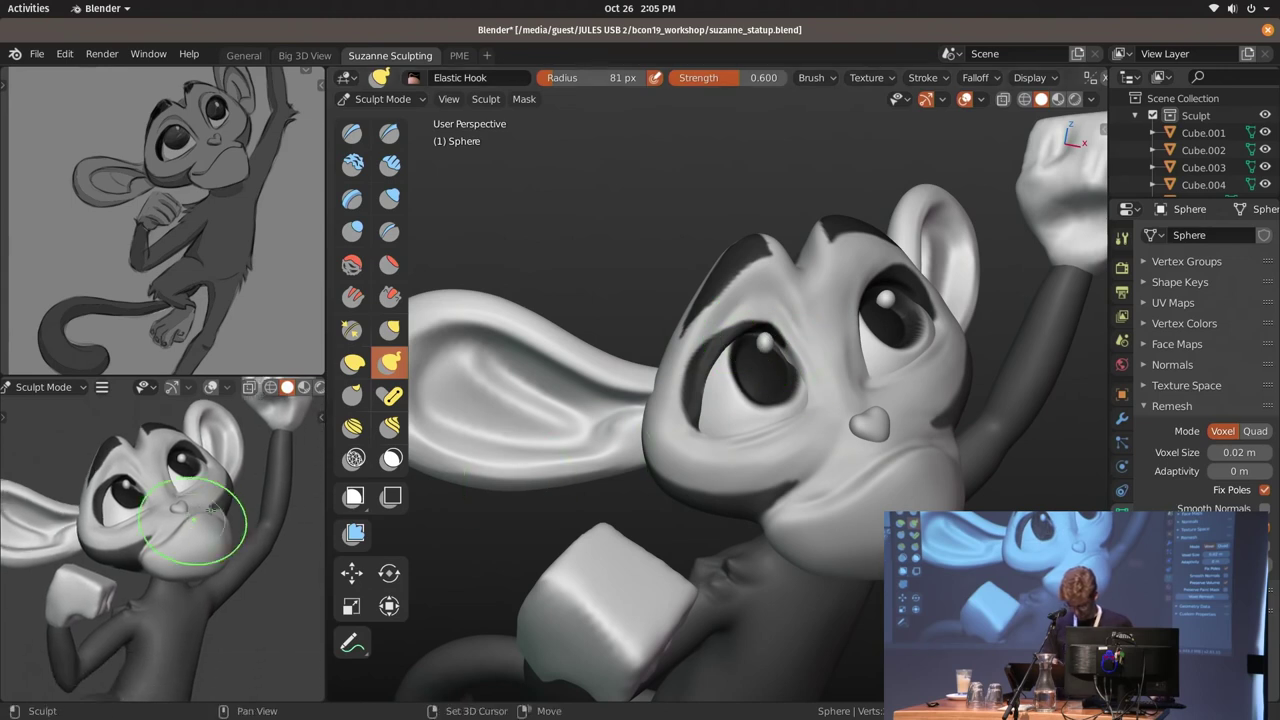
pyautogui.moveTo(831, 481); pyautogui.dragTo(858, 544, button='middle')
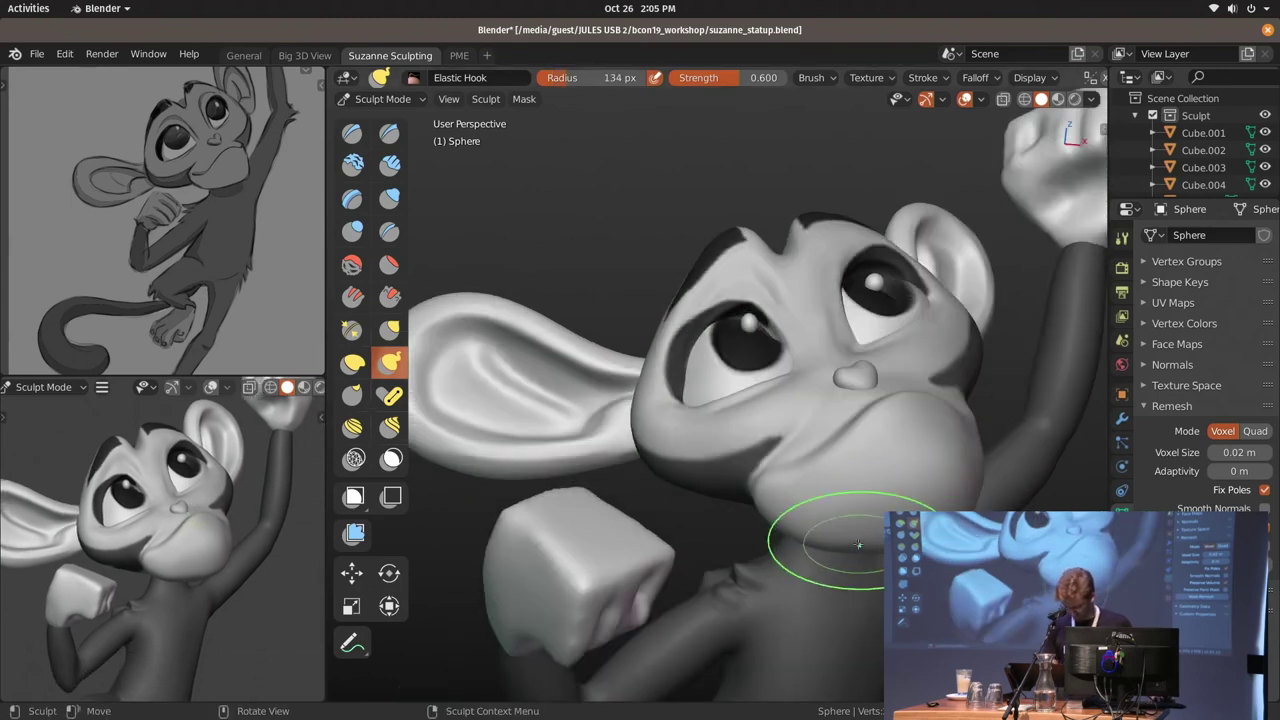
pyautogui.moveTo(857, 400); pyautogui.dragTo(850, 404, button='middle')
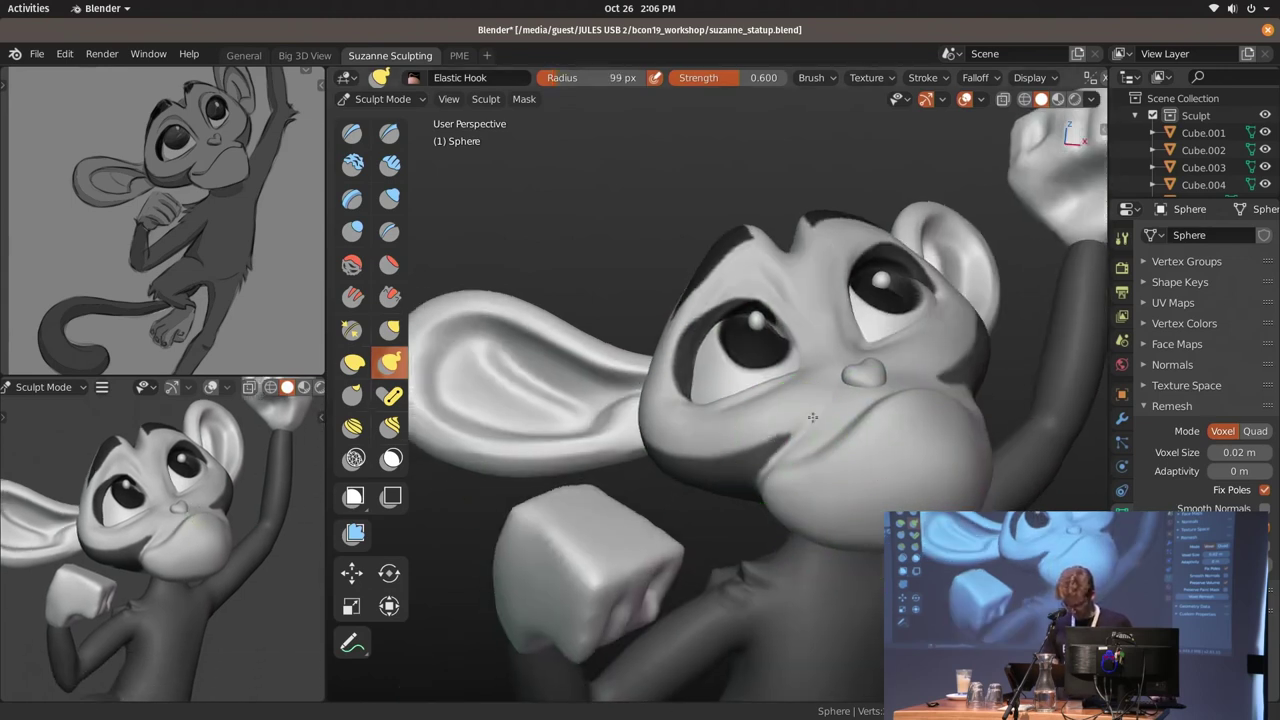
# Switch to Object Mode and select the lower fist block, Cube.001
pyautogui.hotkey('ctrl', 'Tab')
pyautogui.click(729, 405)
pyautogui.click(735, 455)
# Frame the lower fist, enter Sculpt Mode on it, and set the brush to 72 px
pyautogui.press('KP_Decimal')
pyautogui.hotkey('ctrl', 'Tab')
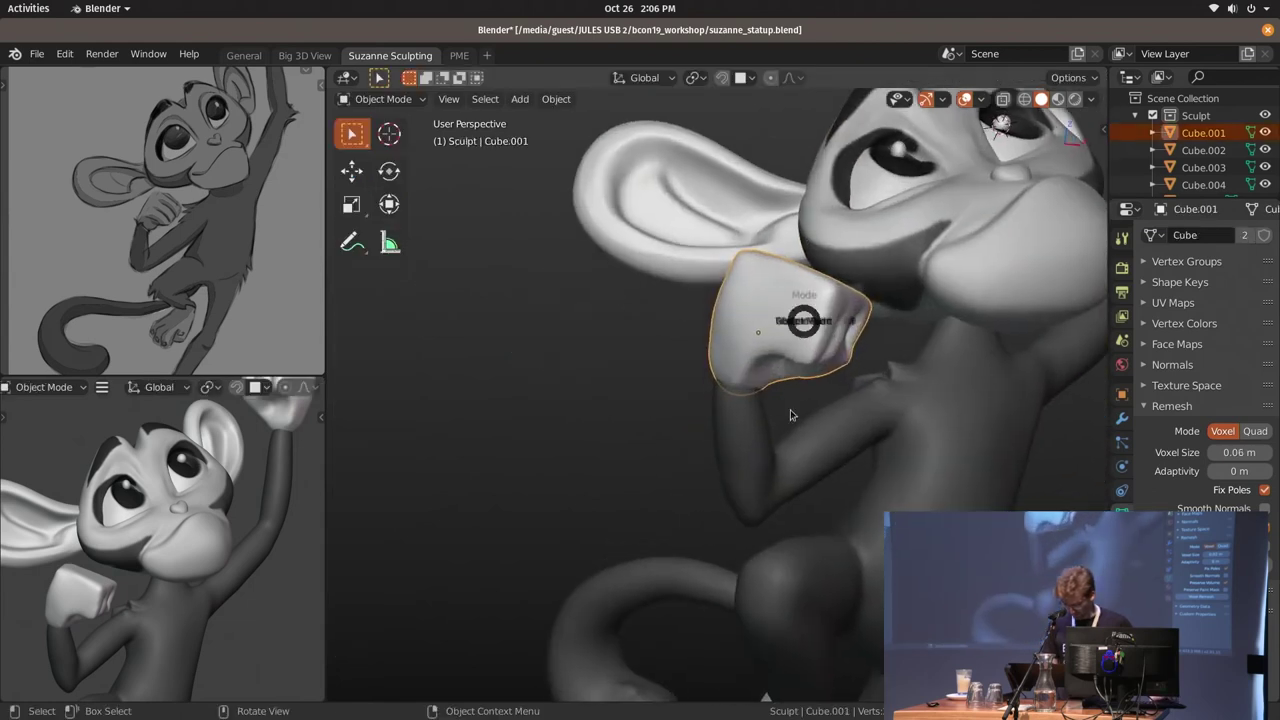
pyautogui.click(790, 400)
pyautogui.press('f')
pyautogui.click(790, 370)
pyautogui.moveTo(790, 370)
pyautogui.mouseDown(button='middle')
pyautogui.moveTo(829, 385)
pyautogui.moveTo(781, 333)
pyautogui.moveTo(880, 320)
pyautogui.moveTo(793, 392)
pyautogui.mouseUp(button='middle')
# Switch to sculpting the raised fist Cube and check its location, rotation and scale in the side panel
pyautogui.hotkey('ctrl', 'Tab')
pyautogui.click(842, 186)
pyautogui.moveTo(842, 192)
pyautogui.mouseDown(button='middle')
pyautogui.moveTo(840, 400)
pyautogui.moveTo(742, 398)
pyautogui.moveTo(748, 350)
pyautogui.mouseUp(button='middle')
pyautogui.hotkey('ctrl', 'Tab')
pyautogui.click(740, 440)
pyautogui.moveTo(737, 414)
pyautogui.mouseDown(button='middle')
pyautogui.moveTo(762, 362)
pyautogui.moveTo(746, 370)
pyautogui.moveTo(745, 345)
pyautogui.mouseUp(button='middle')
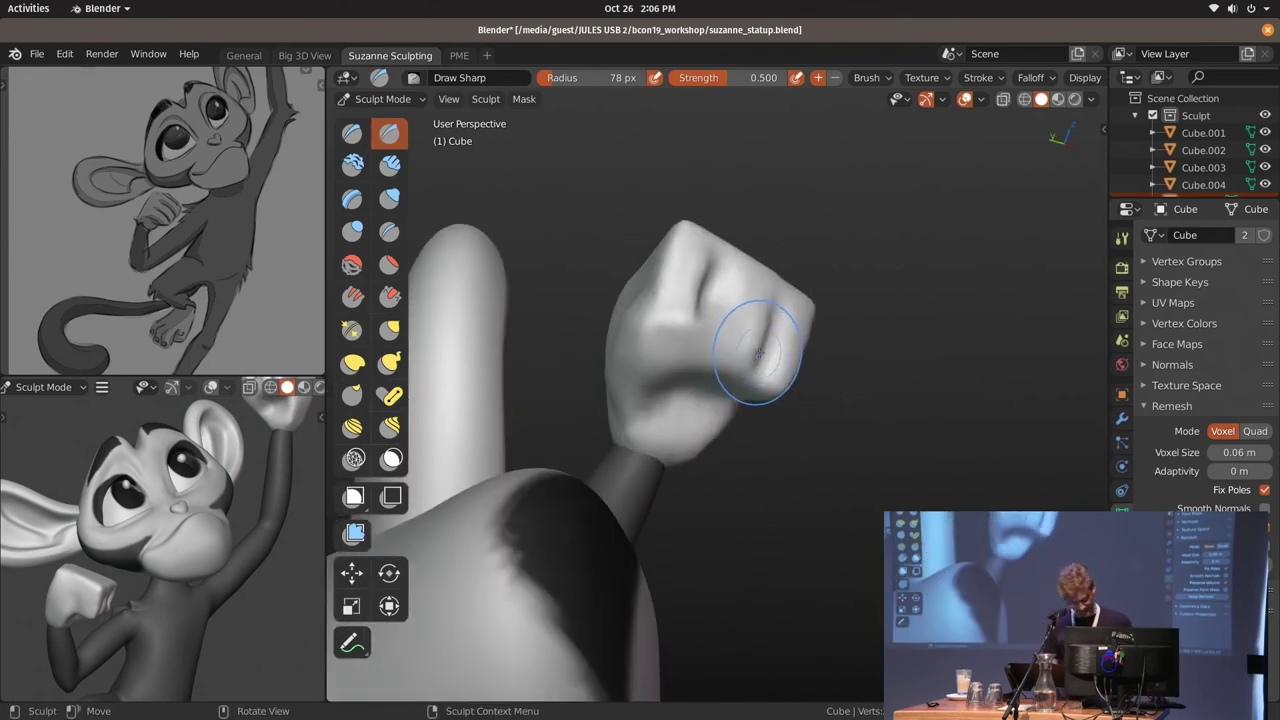
pyautogui.press('n')
pyautogui.click(1098, 129)
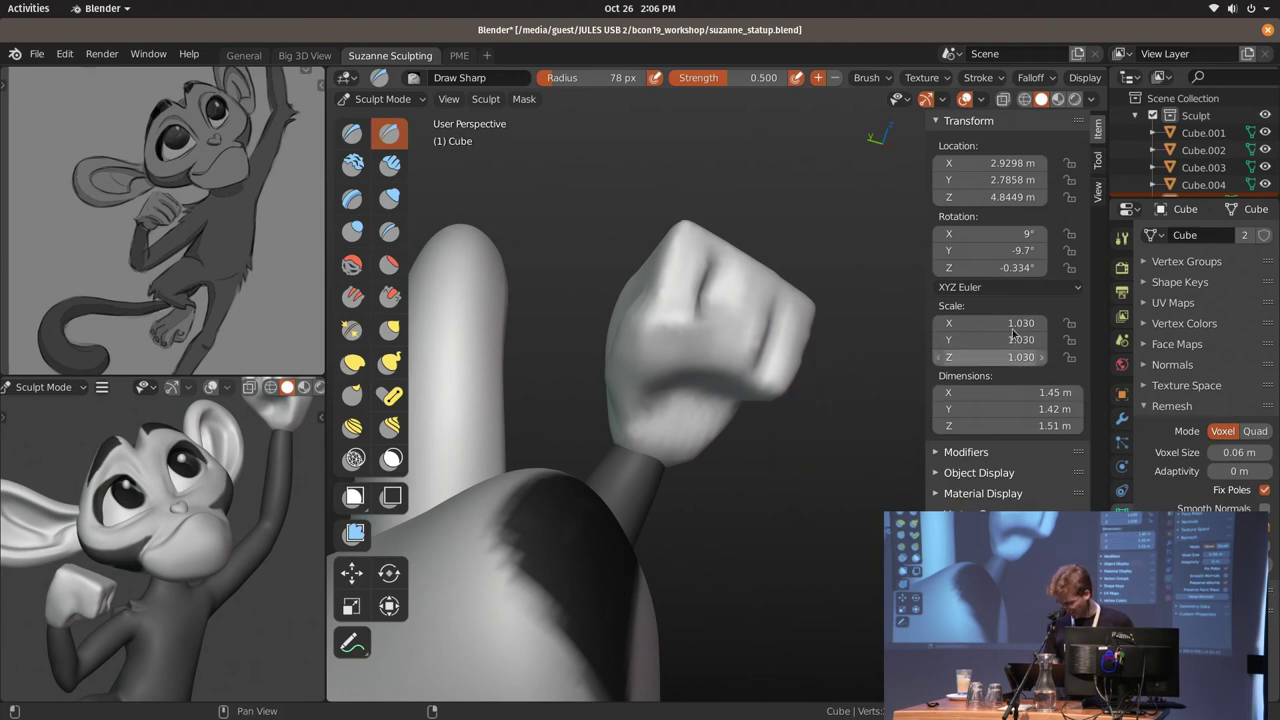
pyautogui.press('n')
pyautogui.moveTo(686, 314)
pyautogui.mouseDown(button='middle')
pyautogui.moveTo(686, 349)
pyautogui.moveTo(776, 345)
pyautogui.moveTo(742, 376)
pyautogui.mouseUp(button='middle')
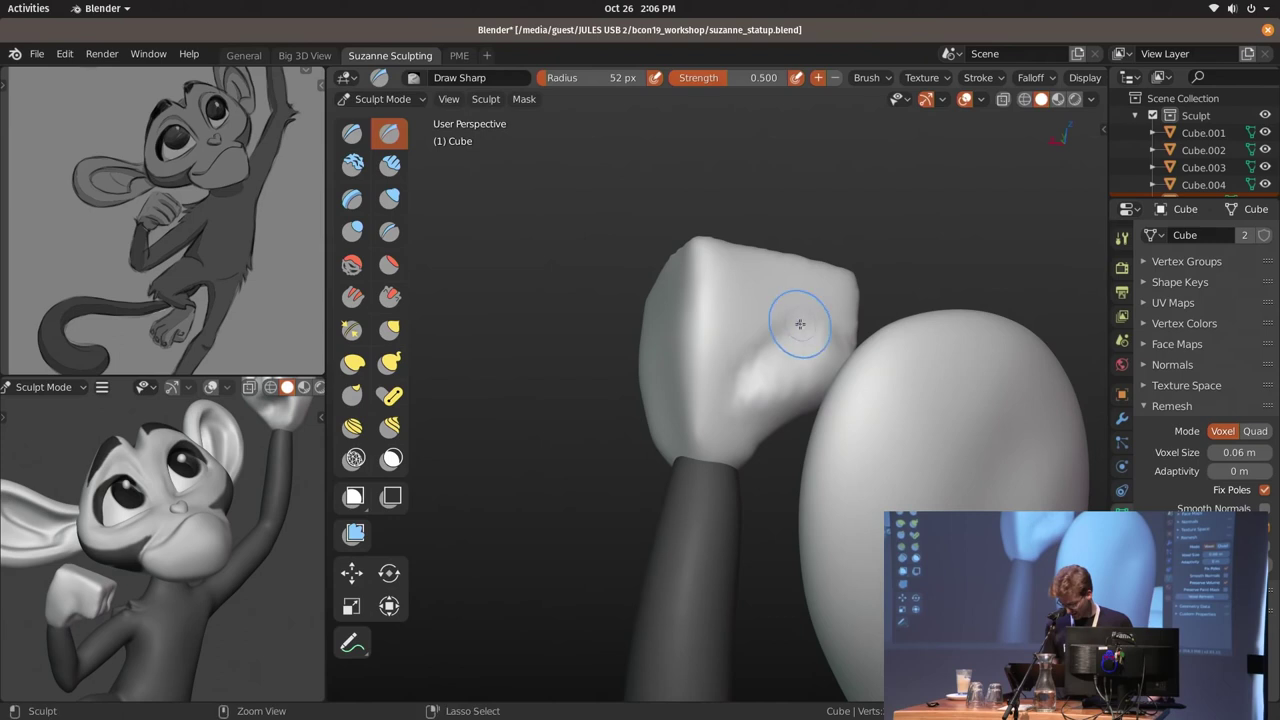
pyautogui.moveTo(707, 369)
pyautogui.mouseDown(button='middle')
pyautogui.moveTo(737, 323)
pyautogui.moveTo(814, 386)
pyautogui.mouseUp(button='middle')
# Carve knuckle dents into the raised fist with a 159 px Elastic Hook, then return to Object Mode
pyautogui.press('k')
pyautogui.press('f')
pyautogui.click(709, 300)
pyautogui.moveTo(709, 300)
pyautogui.mouseDown(button='middle')
pyautogui.moveTo(744, 573)
pyautogui.moveTo(743, 400)
pyautogui.mouseUp(button='middle')
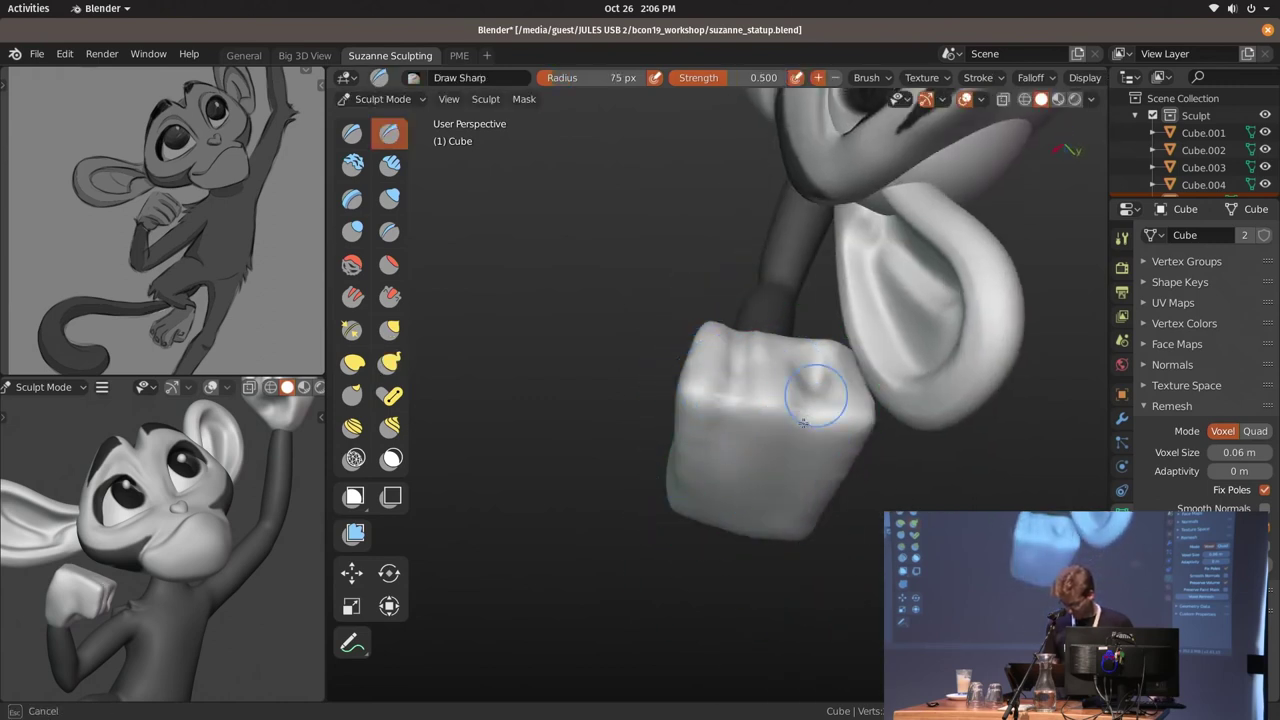
pyautogui.moveTo(803, 422); pyautogui.dragTo(771, 414, button='middle')
pyautogui.moveTo(771, 414); pyautogui.dragTo(829, 457)
pyautogui.moveTo(829, 457)
pyautogui.mouseDown(button='middle')
pyautogui.moveTo(969, 448)
pyautogui.moveTo(711, 337)
pyautogui.moveTo(679, 300)
pyautogui.mouseUp(button='middle')
pyautogui.scroll(-5, 685, 335)
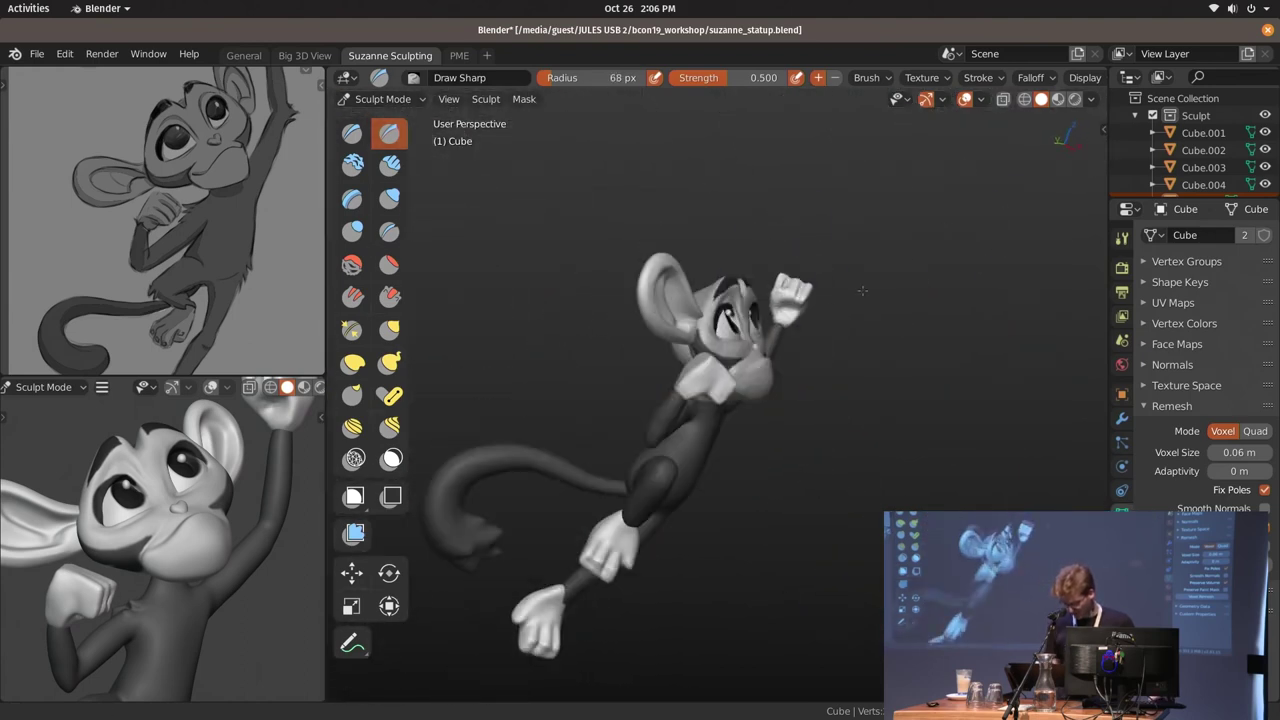
pyautogui.scroll(4, 679, 300)
pyautogui.hotkey('ctrl', 'Tab')
pyautogui.click(640, 330)
# Put the fist back in Sculpt Mode and remesh it at 0.04 m voxel size
pyautogui.scroll(3, 730, 290)
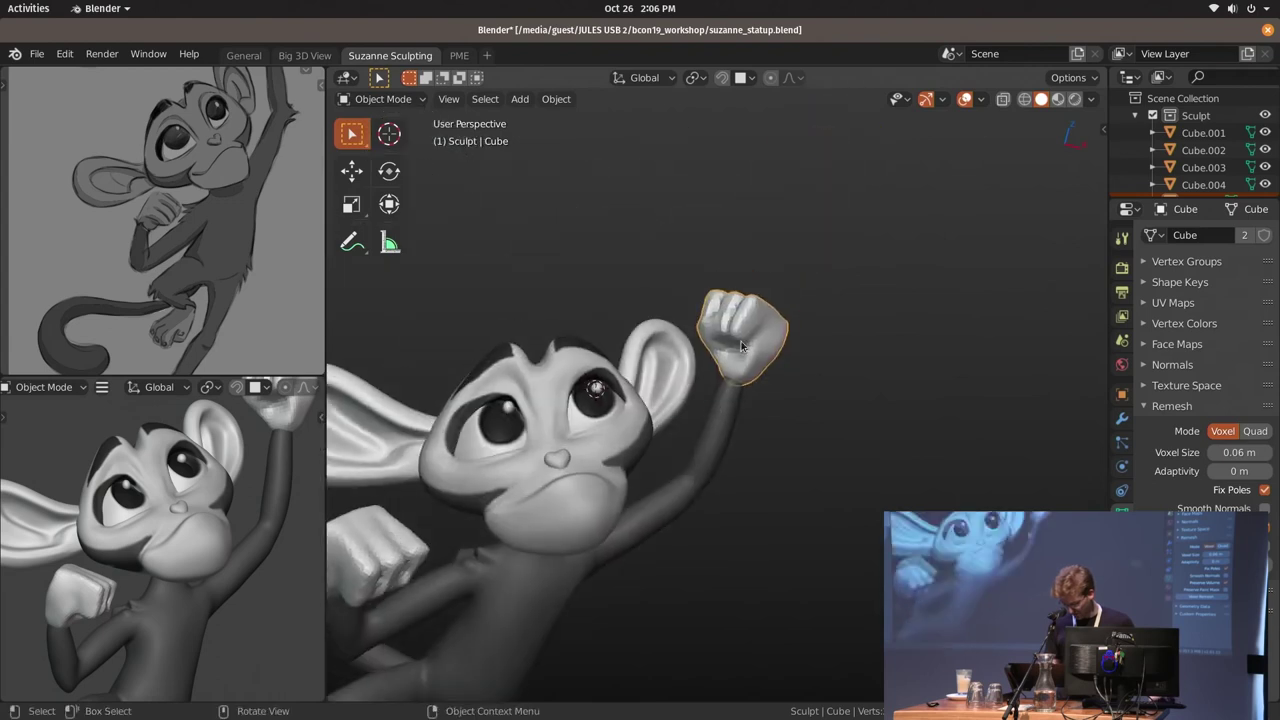
pyautogui.scroll(2, 779, 288)
pyautogui.hotkey('ctrl', 'Tab')
pyautogui.click(758, 425)
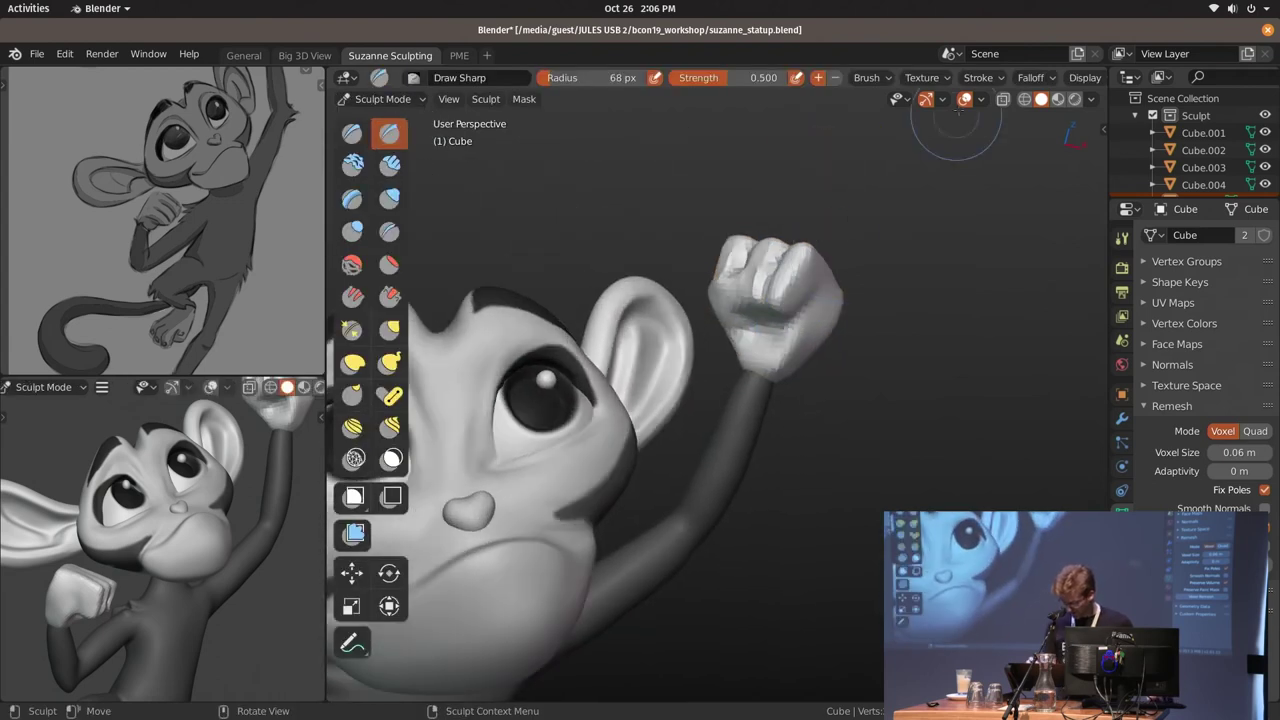
pyautogui.scroll(-3, 1090, 80)
pyautogui.scroll(-2, 1090, 80)
pyautogui.click(1085, 78)
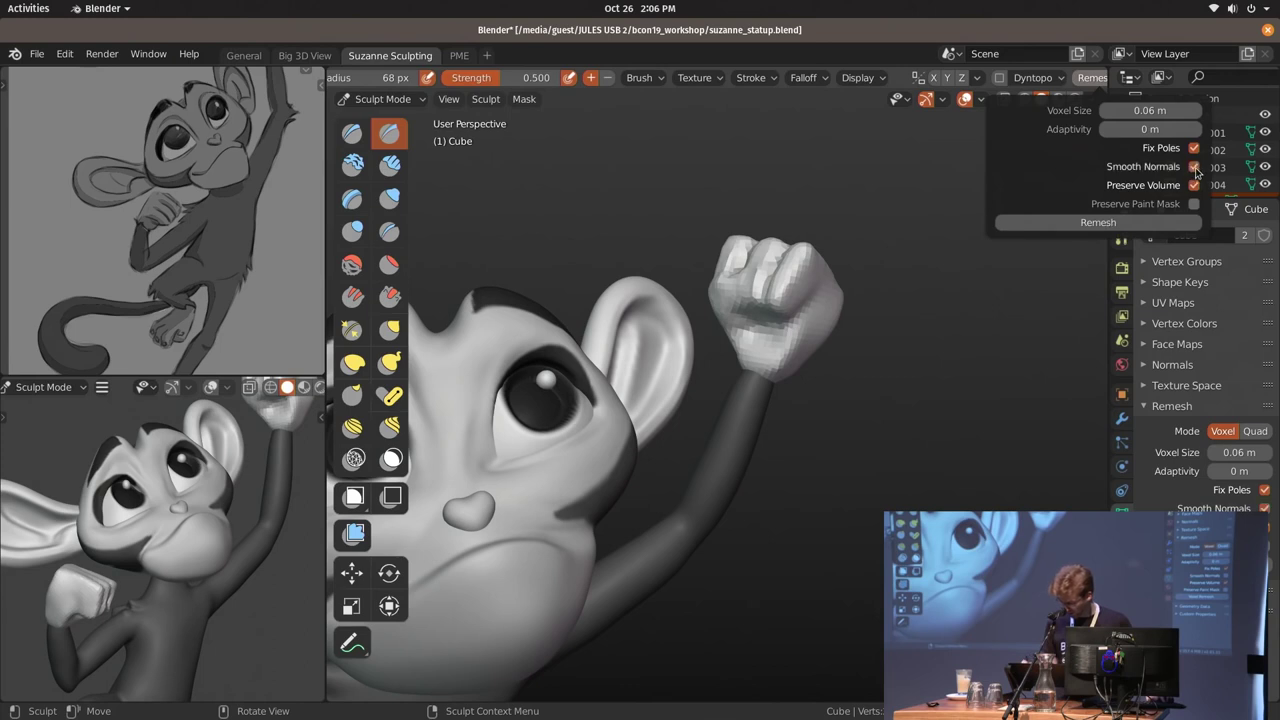
pyautogui.scroll(5, 793, 299)
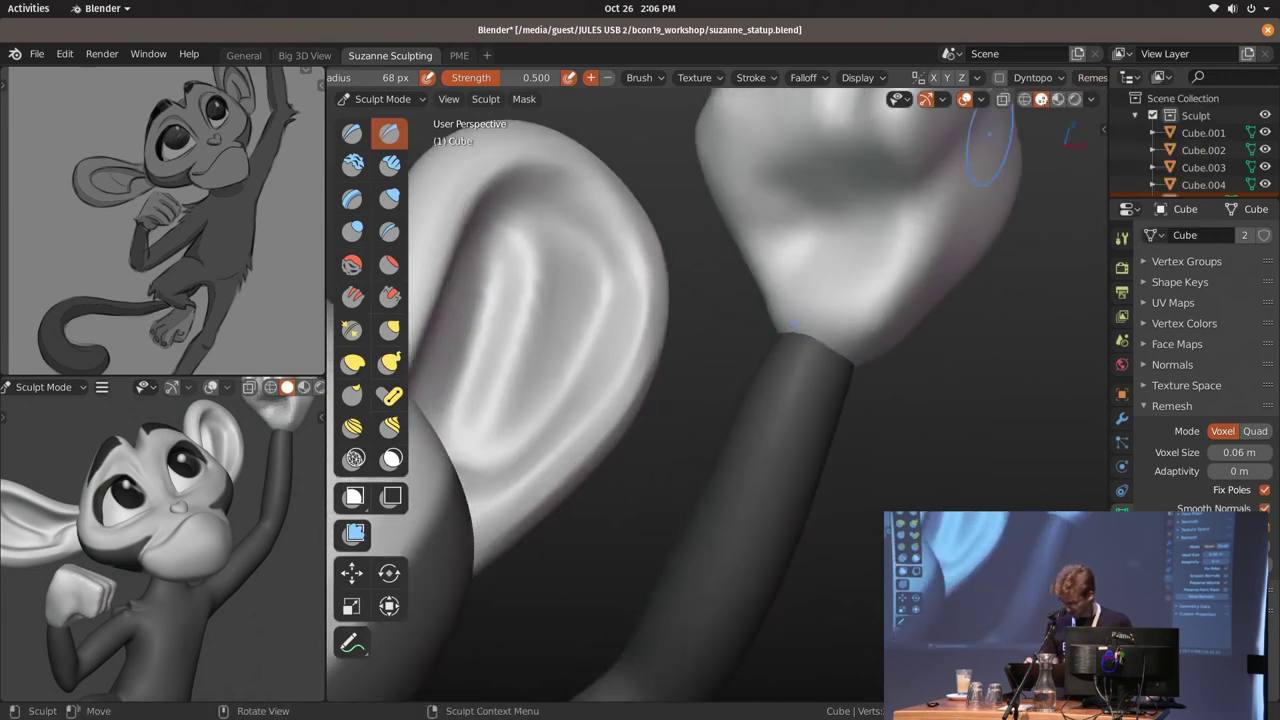
pyautogui.click(1092, 78)
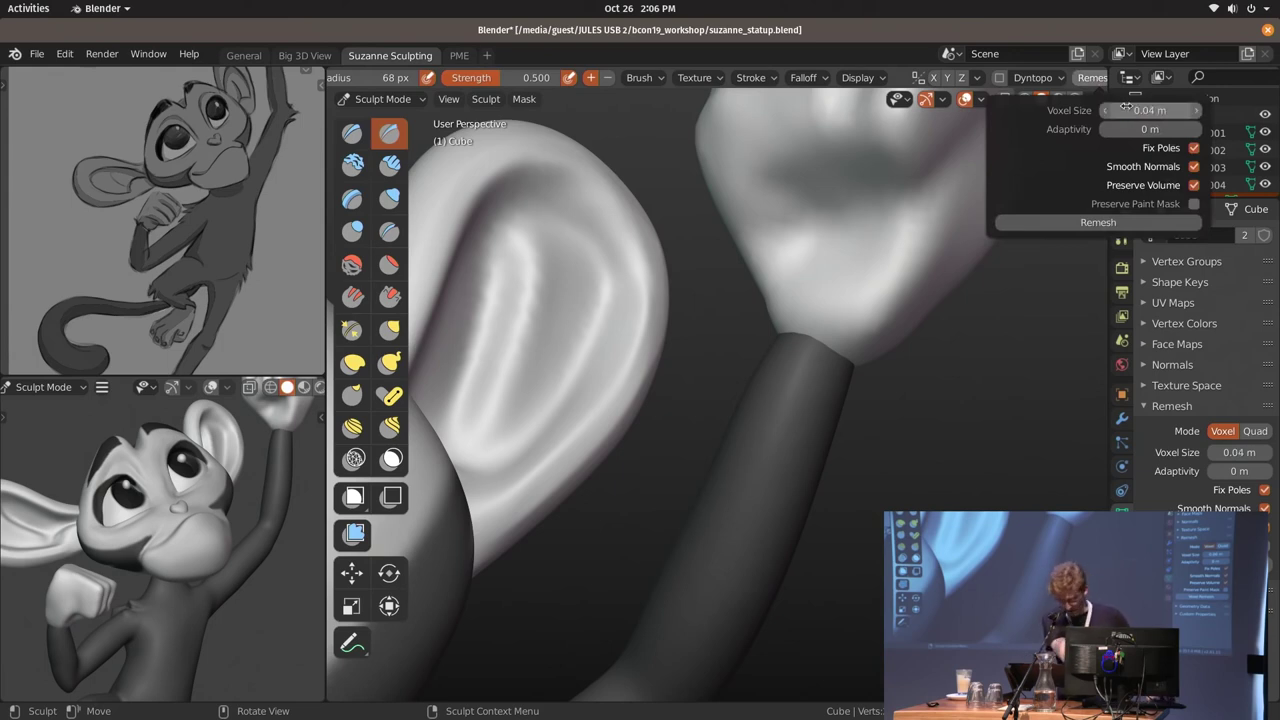
# Toggle the wireframe overlay to inspect the fist's new topology, then go back to Object Mode
pyautogui.moveTo(891, 477); pyautogui.dragTo(826, 338, button='middle')
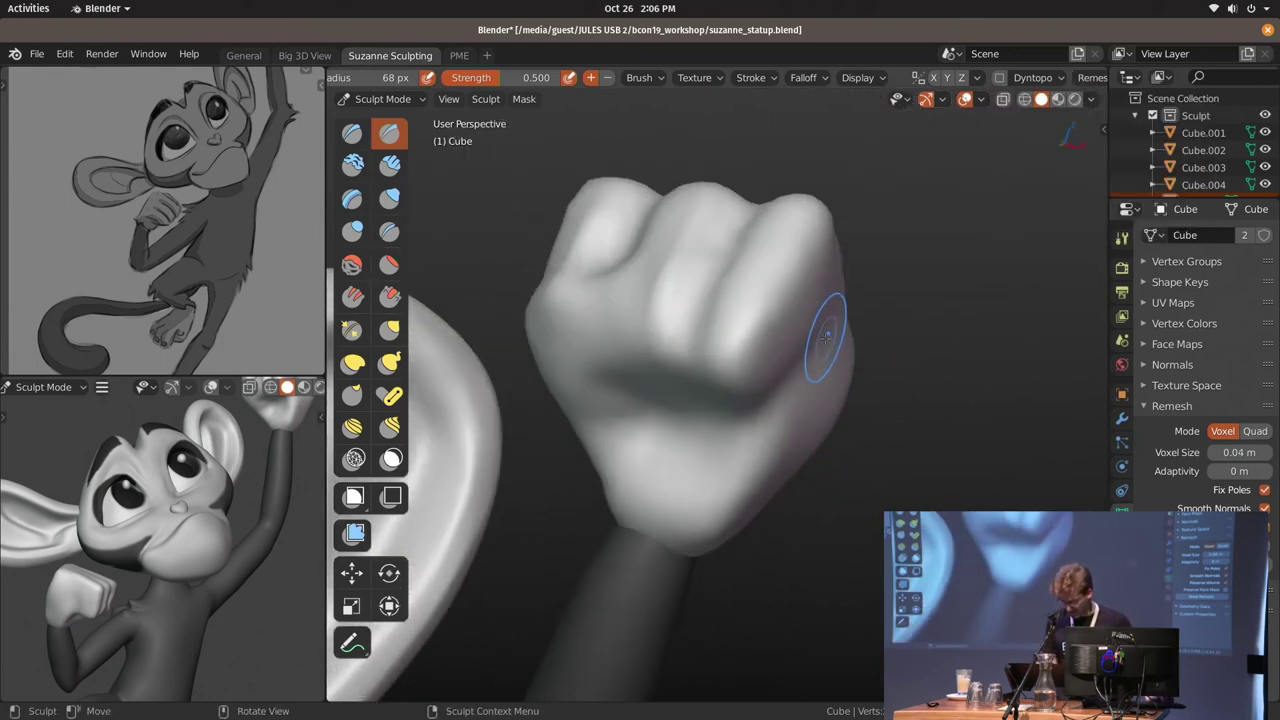
pyautogui.hotkey('shift', 'z')
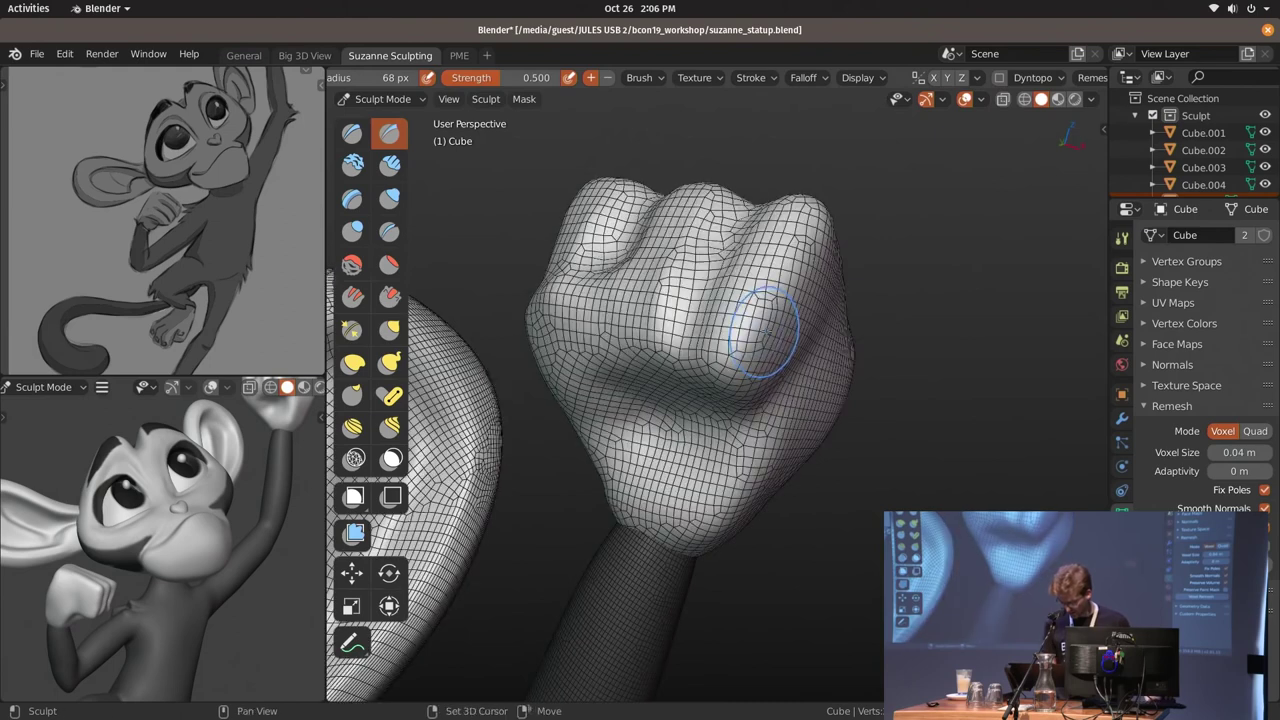
pyautogui.hotkey('shift', 'z')
pyautogui.keyDown('shift'); pyautogui.moveTo(741, 340); pyautogui.dragTo(889, 404, button='middle'); pyautogui.keyUp('shift')
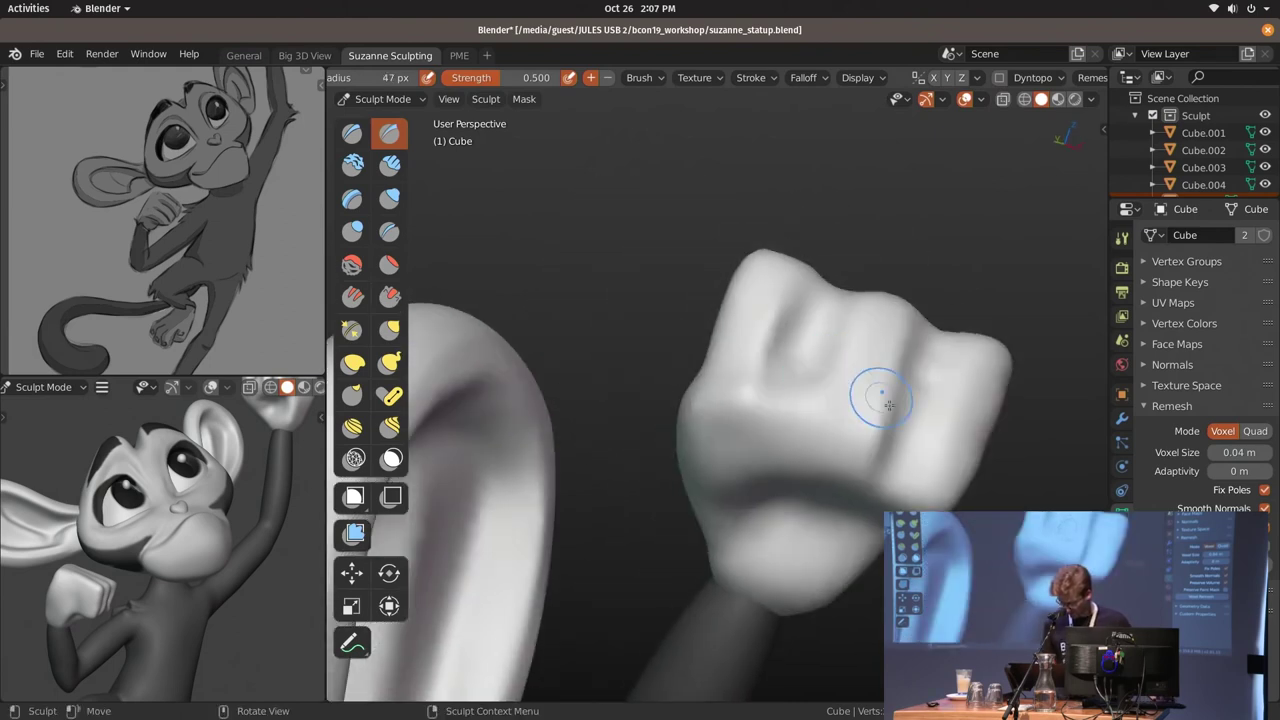
pyautogui.scroll(-6, 791, 467)
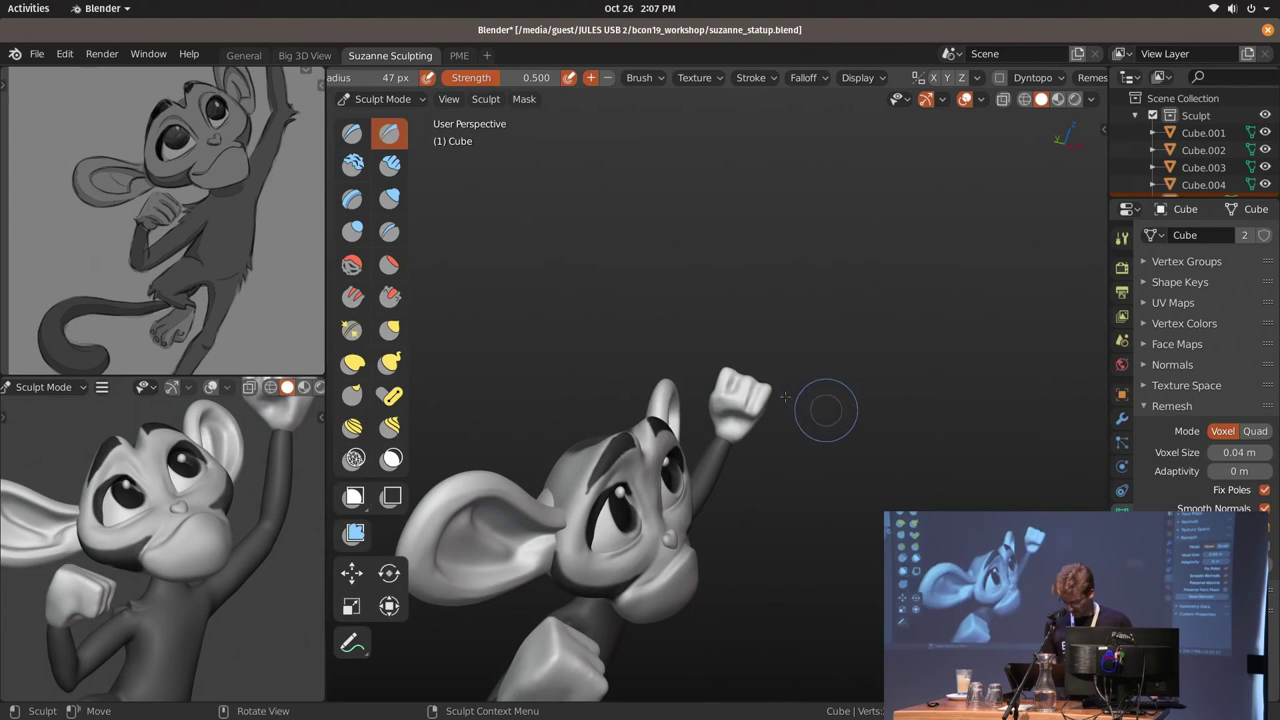
pyautogui.hotkey('ctrl', 'Tab')
pyautogui.moveTo(743, 323); pyautogui.dragTo(684, 310, button='middle')
pyautogui.moveTo(632, 405)
pyautogui.mouseDown(button='middle')
pyautogui.moveTo(871, 334)
pyautogui.moveTo(649, 389)
pyautogui.moveTo(396, 516)
pyautogui.mouseUp(button='middle')
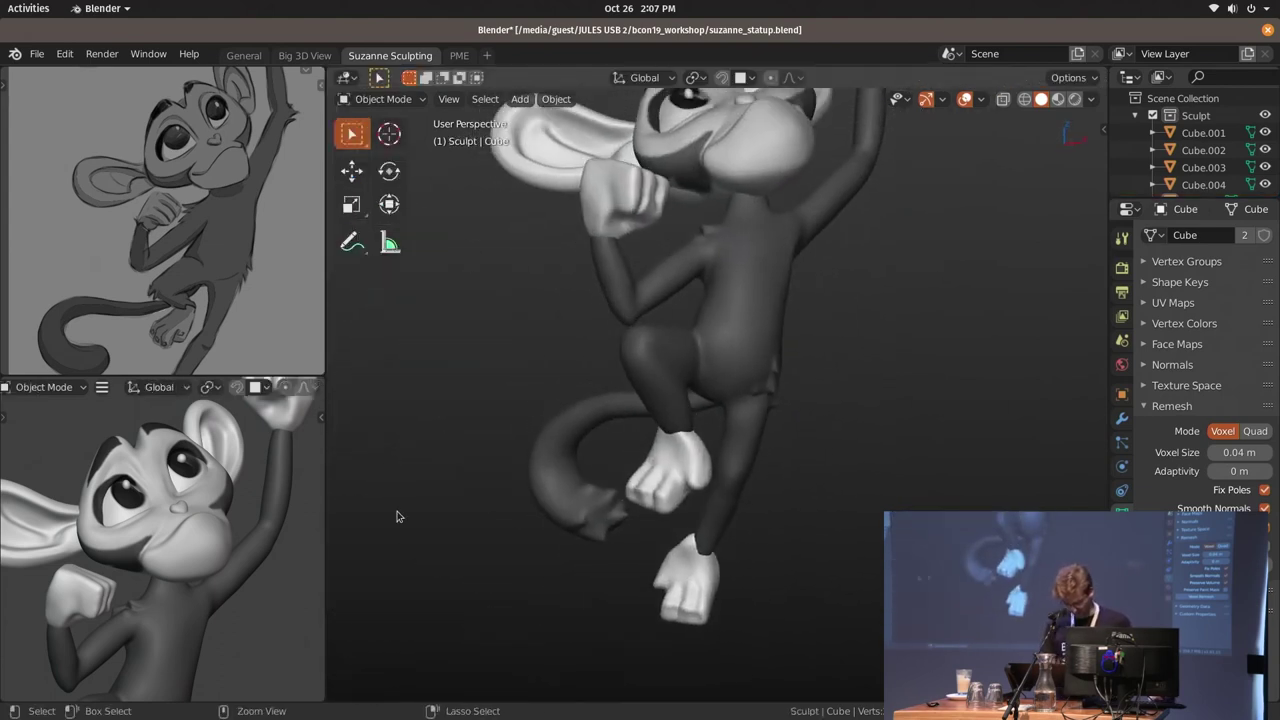
# Sculpt the body Sphere.005 and set the lower-left view to Flat shading as a silhouette
pyautogui.scroll(-6, 214, 534)
pyautogui.scroll(2, 214, 534)
pyautogui.scroll(2, 214, 534)
pyautogui.scroll(2, 214, 534)
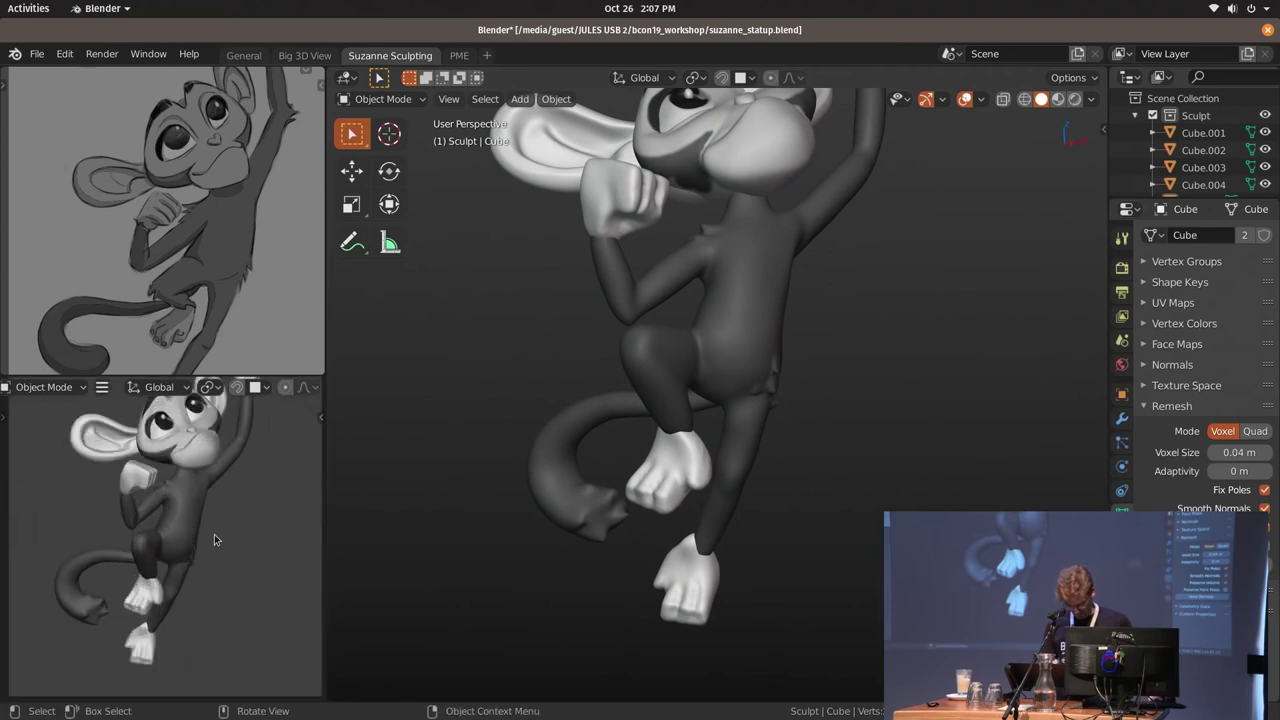
pyautogui.moveTo(170, 540); pyautogui.dragTo(191, 565, button='middle')
pyautogui.moveTo(730, 370); pyautogui.dragTo(760, 383, button='middle')
pyautogui.click(760, 383)
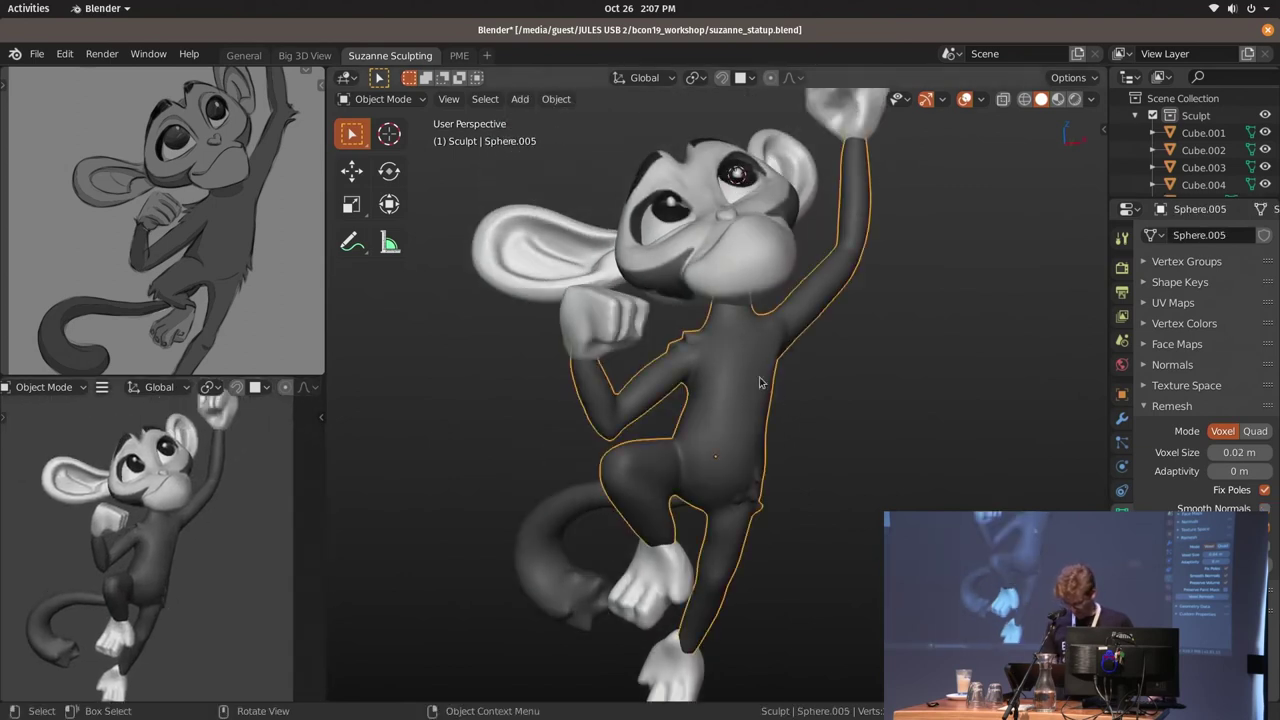
pyautogui.hotkey('ctrl', 'Tab')
pyautogui.press('z')
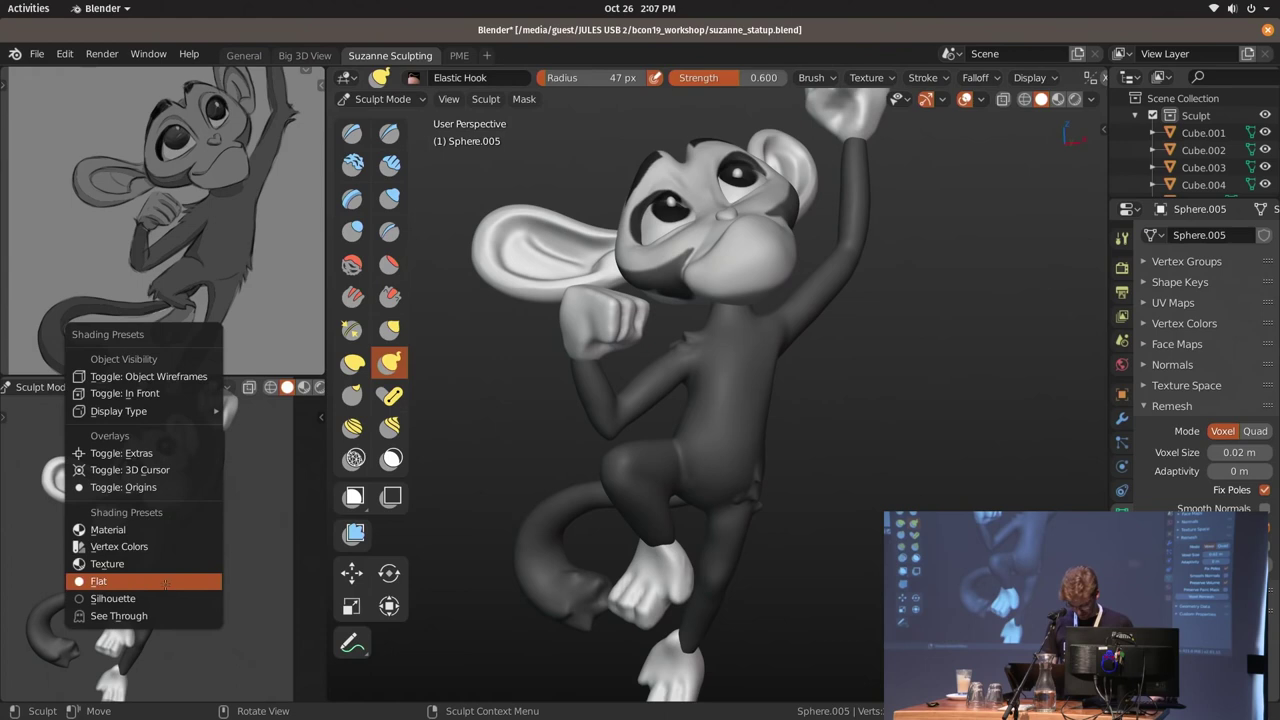
pyautogui.click(176, 578)
pyautogui.moveTo(229, 590)
pyautogui.keyDown('shift'); pyautogui.mouseDown(button='middle')
pyautogui.moveTo(204, 577)
pyautogui.moveTo(205, 545)
pyautogui.mouseUp(button='middle'); pyautogui.keyUp('shift')
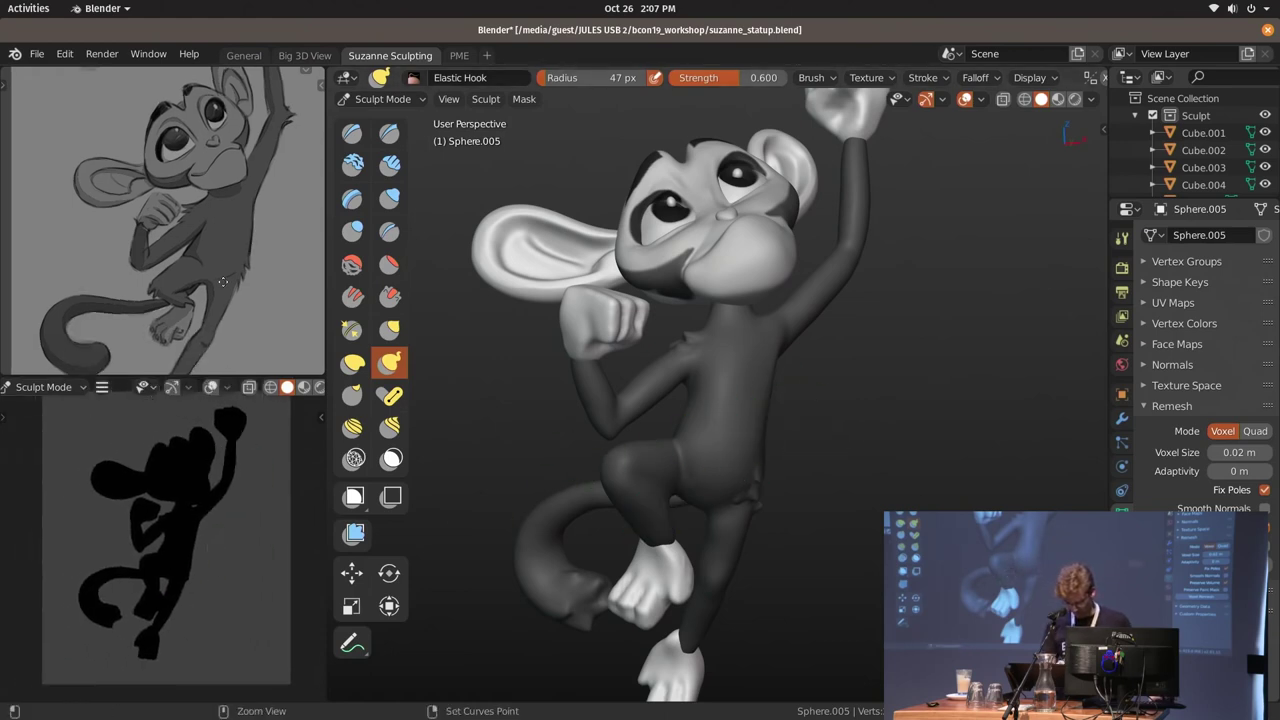
# Pull the torso into a new shape with a large Elastic Hook brush, then switch to the Hair brush
pyautogui.scroll(-2, 245, 252)
pyautogui.scroll(-2, 245, 252)
pyautogui.moveTo(686, 463); pyautogui.dragTo(749, 414, button='middle')
pyautogui.press('f')
pyautogui.click(778, 410)
pyautogui.moveTo(778, 410); pyautogui.dragTo(740, 400)
pyautogui.press('f')
pyautogui.click(860, 222)
pyautogui.press('f')
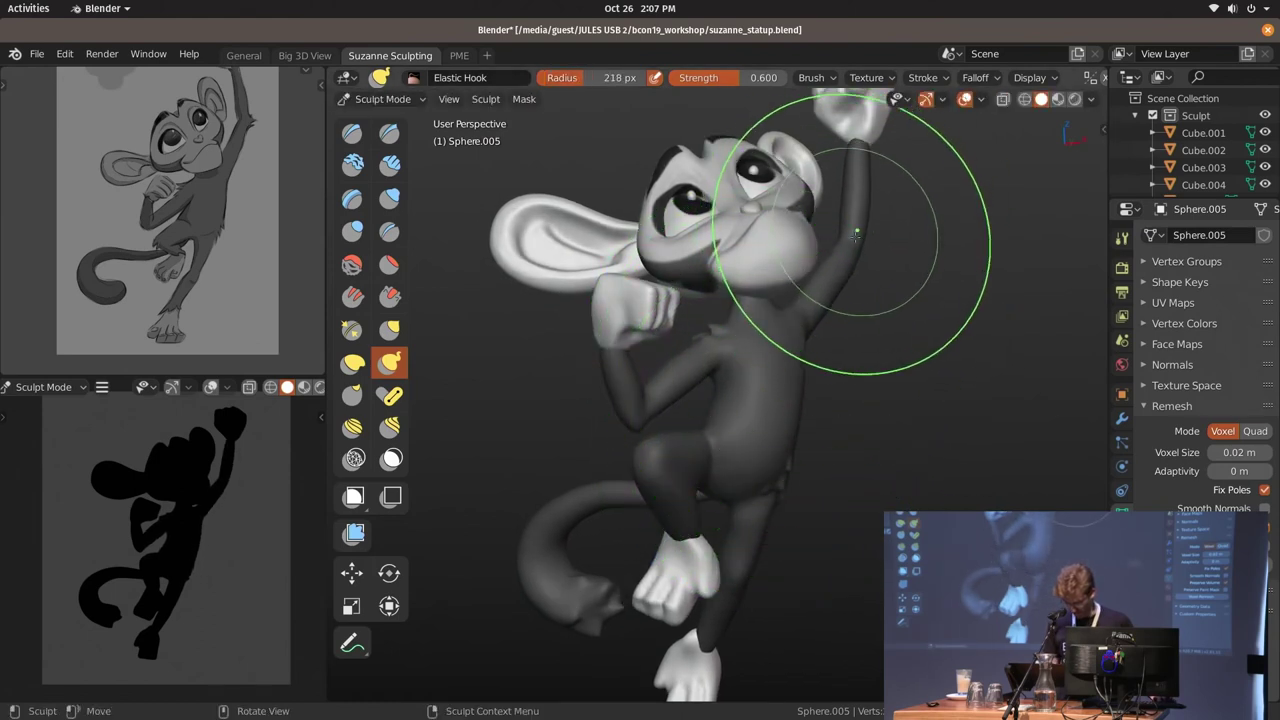
pyautogui.click(820, 225)
pyautogui.moveTo(820, 225)
pyautogui.mouseDown(button='middle')
pyautogui.moveTo(746, 300)
pyautogui.moveTo(709, 466)
pyautogui.mouseUp(button='middle')
pyautogui.scroll(5, 709, 466)
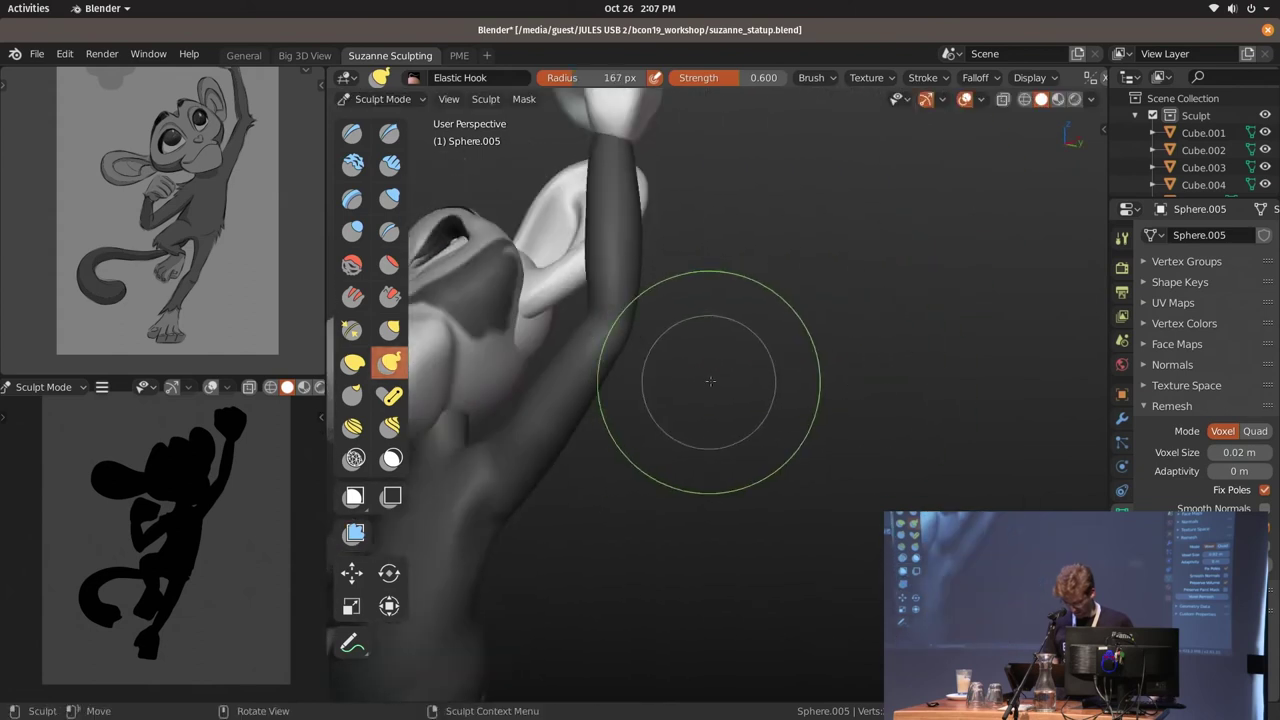
pyautogui.hotkey('shift', 'space')
pyautogui.moveTo(643, 366)
pyautogui.mouseDown(button='middle')
pyautogui.moveTo(644, 288)
pyautogui.moveTo(700, 257)
pyautogui.mouseUp(button='middle')
# Resize the brush and pull small fur tufts near the ear and hand with Snake Hook and Hair brushes
pyautogui.press('f')
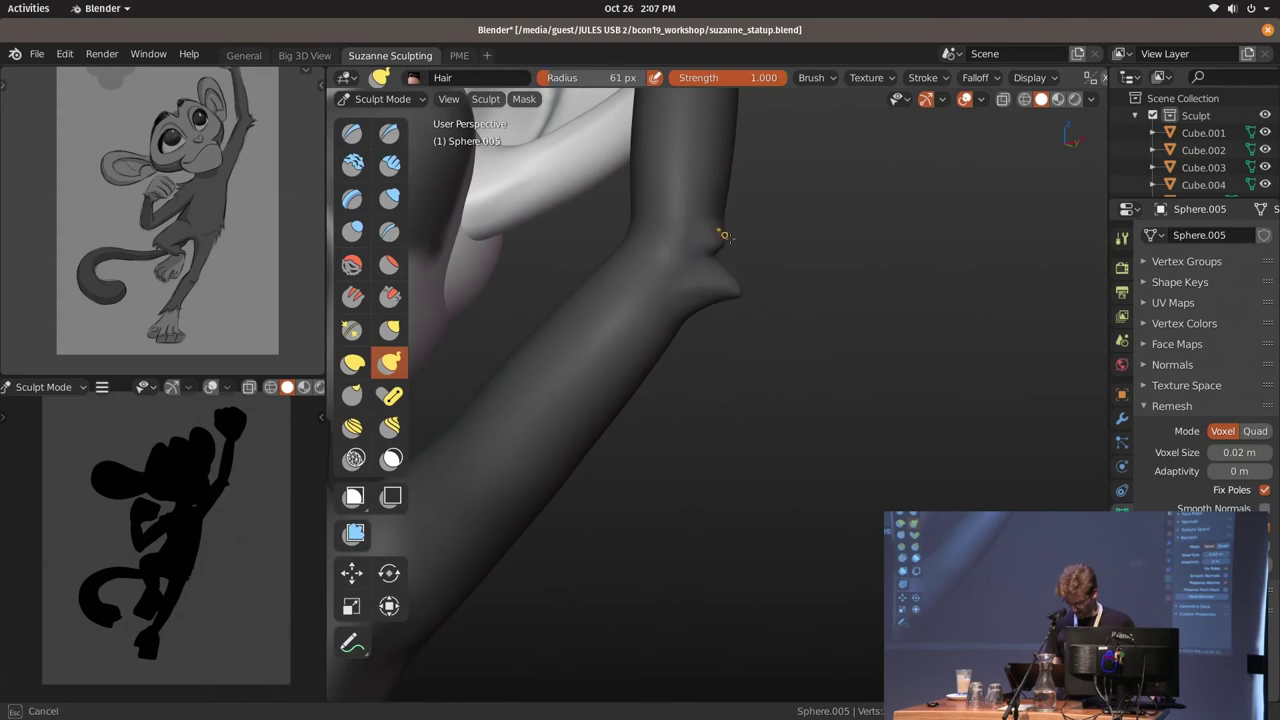
pyautogui.scroll(-3, 755, 270)
pyautogui.scroll(-3, 763, 294)
pyautogui.press('k')
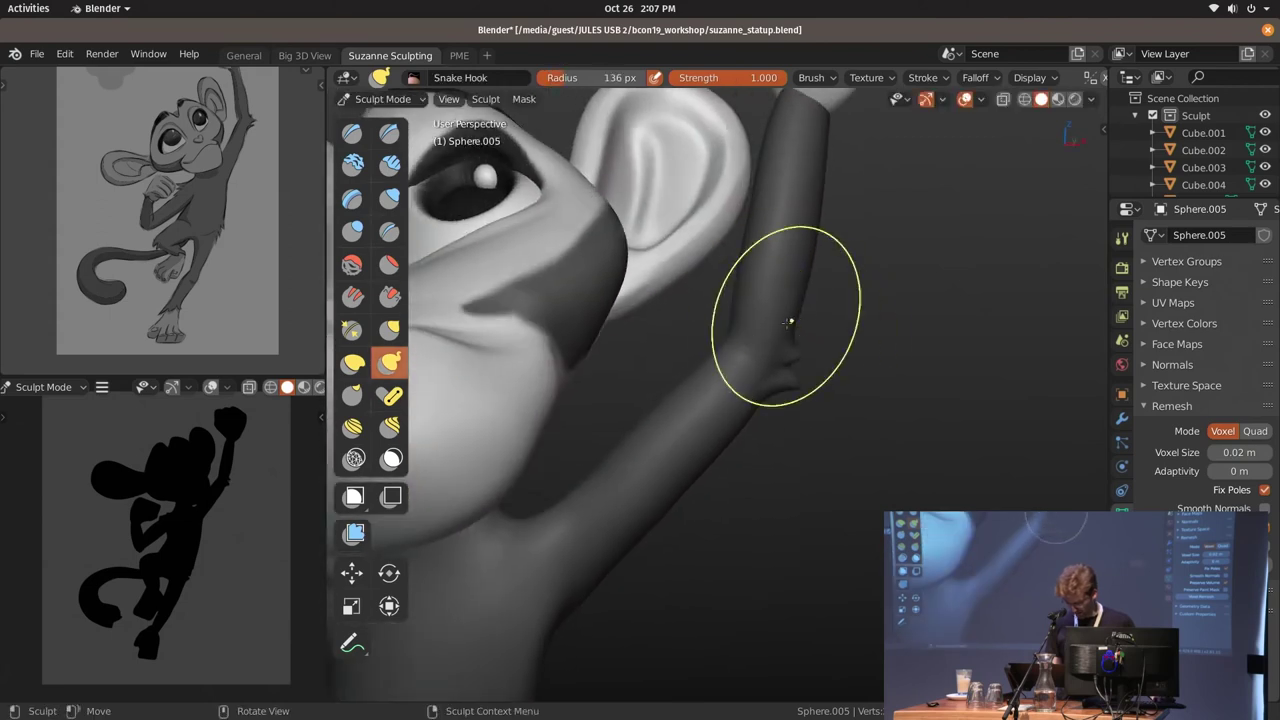
pyautogui.click(800, 140)
pyautogui.moveTo(800, 140)
pyautogui.mouseDown(button='middle')
pyautogui.moveTo(829, 210)
pyautogui.moveTo(867, 193)
pyautogui.moveTo(943, 214)
pyautogui.moveTo(737, 349)
pyautogui.moveTo(743, 413)
pyautogui.moveTo(686, 354)
pyautogui.moveTo(737, 421)
pyautogui.moveTo(727, 427)
pyautogui.moveTo(877, 297)
pyautogui.mouseUp(button='middle')
pyautogui.scroll(3, 743, 413)
pyautogui.press('k')
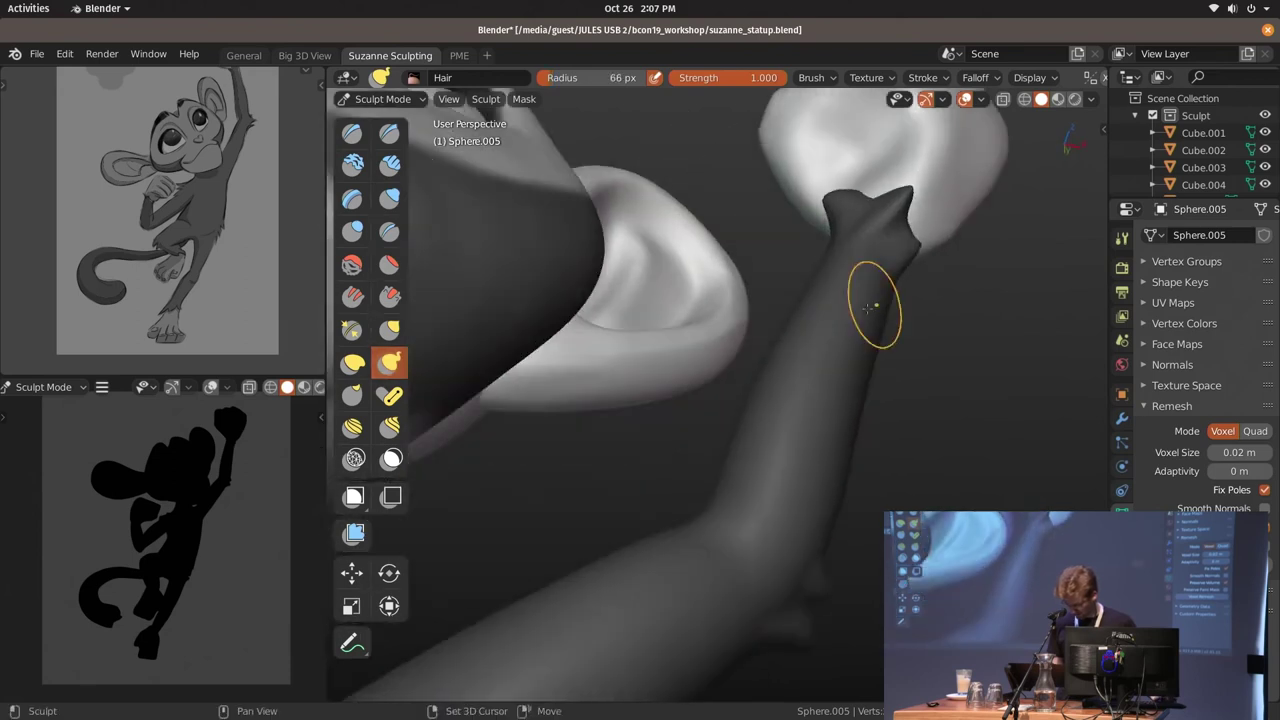
# Check the whole monkey and its body in Object Mode, then return to Sculpt Mode
pyautogui.hotkey('ctrl', 'Tab')
pyautogui.scroll(-5, 814, 357)
pyautogui.moveTo(651, 443)
pyautogui.mouseDown(button='middle')
pyautogui.moveTo(573, 431)
pyautogui.moveTo(600, 420)
pyautogui.mouseUp(button='middle')
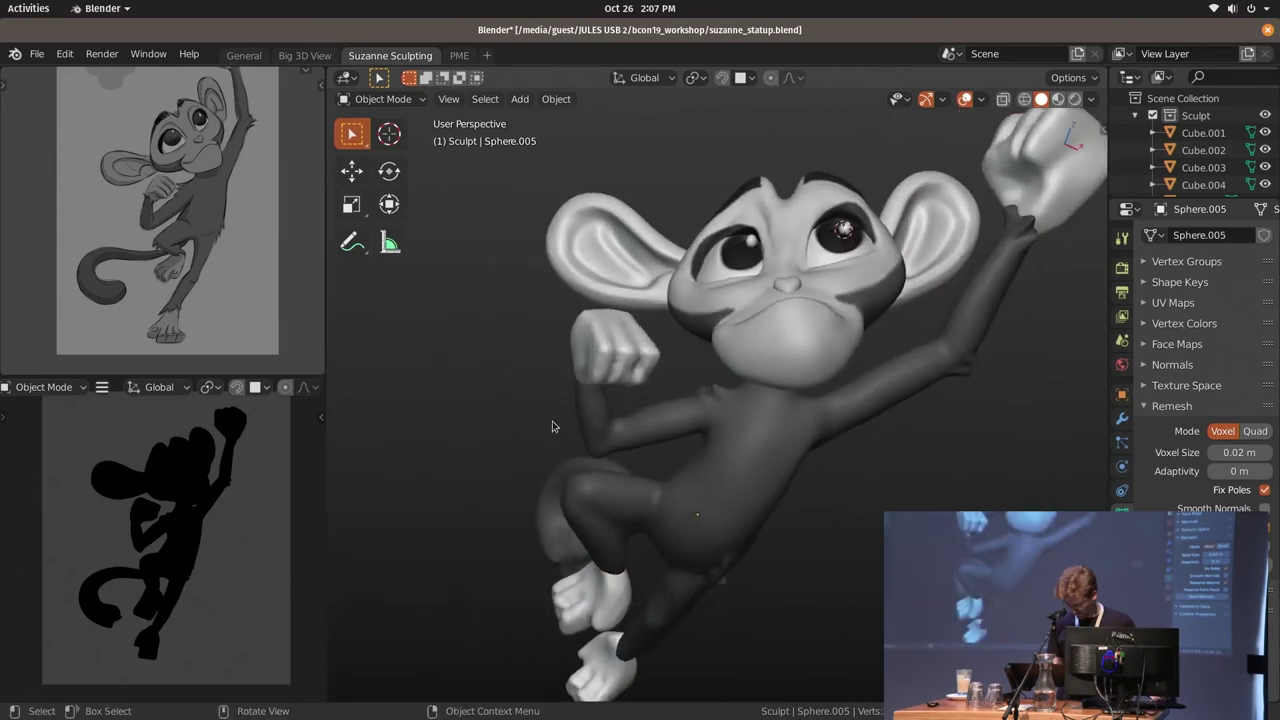
pyautogui.scroll(5, 640, 380)
pyautogui.moveTo(640, 380)
pyautogui.mouseDown(button='middle')
pyautogui.moveTo(681, 323)
pyautogui.moveTo(697, 377)
pyautogui.moveTo(722, 377)
pyautogui.mouseUp(button='middle')
pyautogui.hotkey('ctrl', 'Tab')
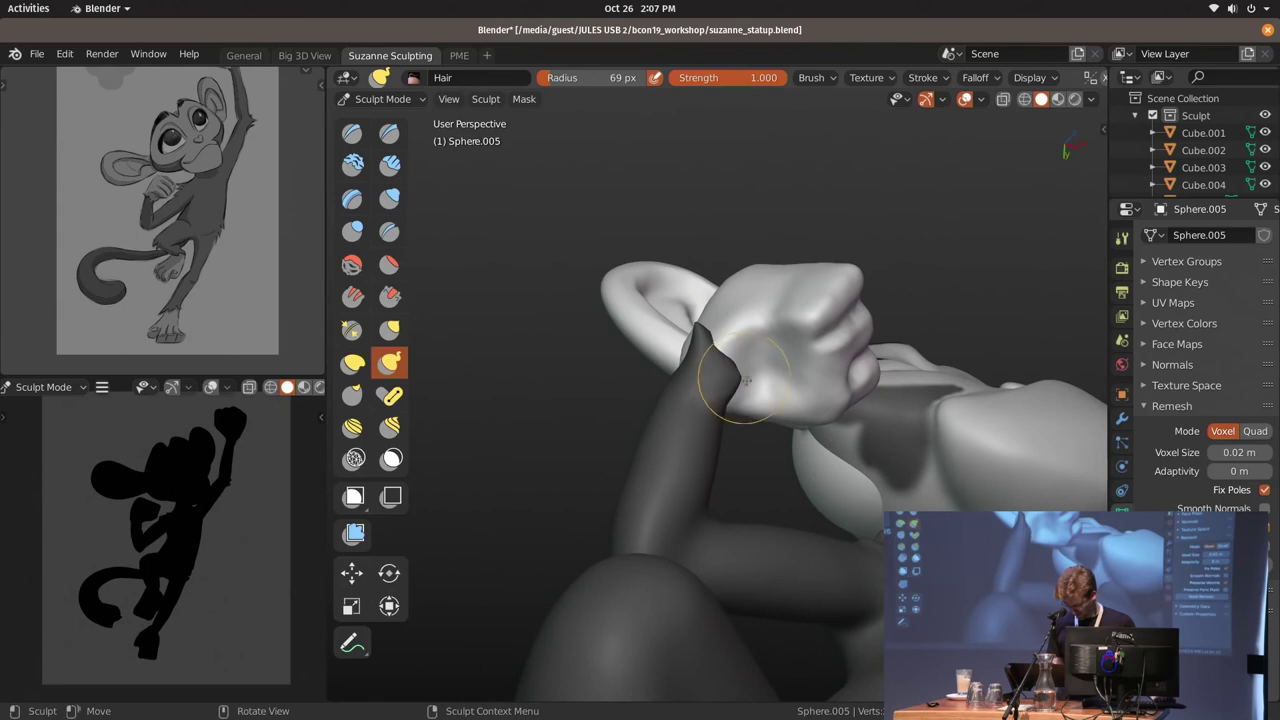
pyautogui.hotkey('ctrl', 'Tab')
pyautogui.scroll(-4, 786, 466)
pyautogui.moveTo(786, 466); pyautogui.dragTo(690, 494, button='middle')
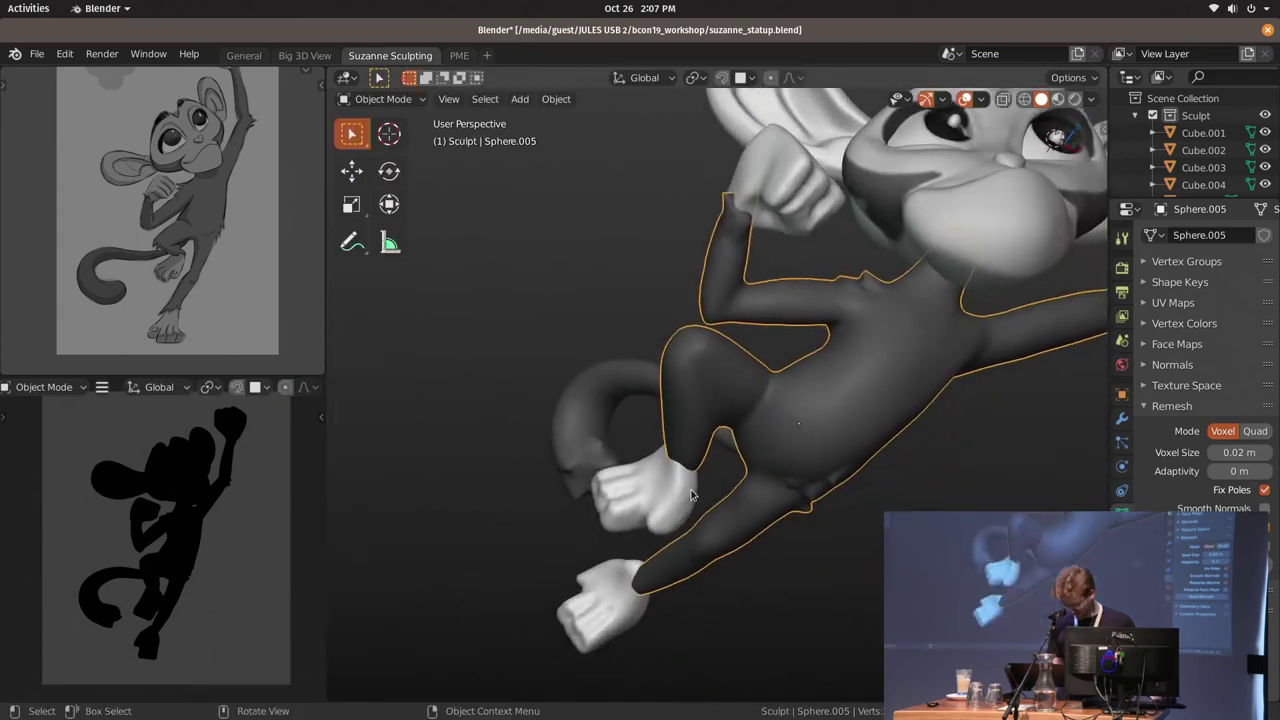
pyautogui.hotkey('ctrl', 'Tab')
pyautogui.click(771, 430)
# Orbit closer to the legs, briefly checking Object Mode before sculpting again
pyautogui.moveTo(700, 420)
pyautogui.mouseDown(button='middle')
pyautogui.moveTo(696, 388)
pyautogui.moveTo(726, 420)
pyautogui.moveTo(760, 400)
pyautogui.mouseUp(button='middle')
pyautogui.scroll(-3, 760, 400)
pyautogui.hotkey('ctrl', 'Tab')
pyautogui.click(706, 403)
pyautogui.hotkey('ctrl', 'Tab')
pyautogui.scroll(4, 764, 350)
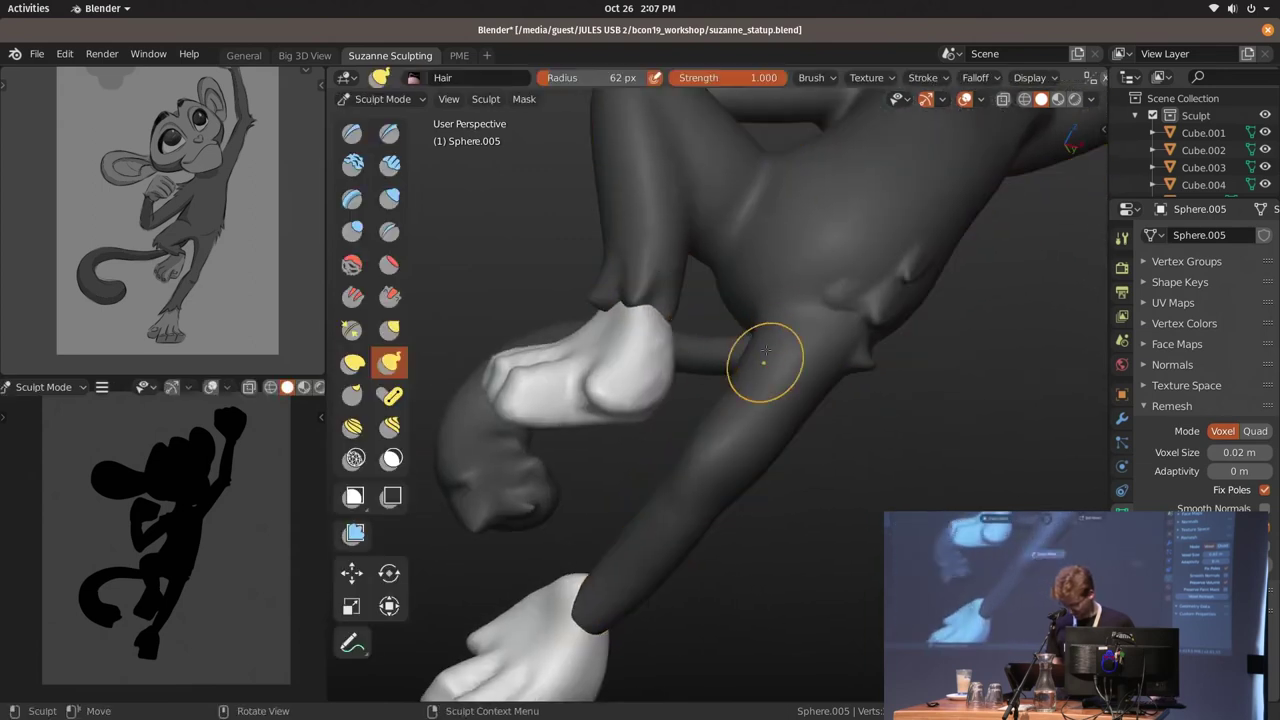
# Enlarge the Snake Hook brush and pull the leg surface into a new shape
pyautogui.press('k')
pyautogui.press('f')
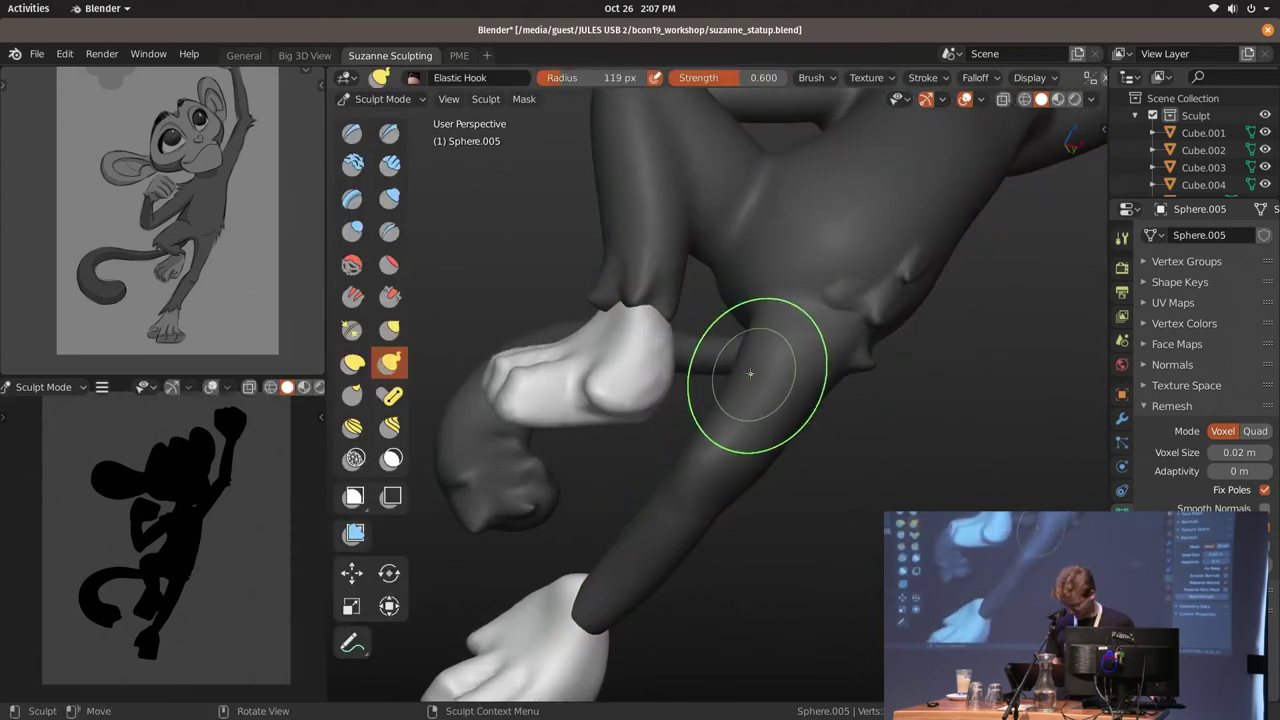
pyautogui.moveTo(731, 382); pyautogui.dragTo(797, 288)
pyautogui.moveTo(733, 347); pyautogui.dragTo(792, 370, button='middle')
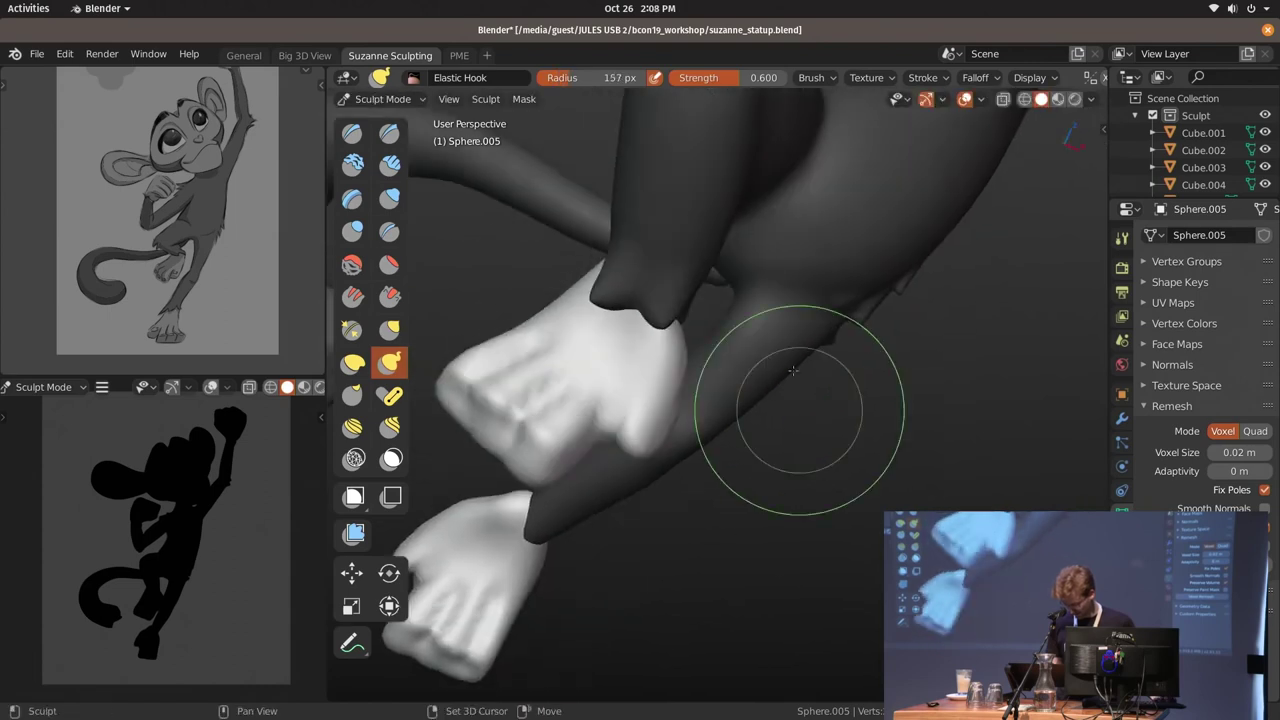
pyautogui.click(735, 333)
pyautogui.moveTo(749, 286)
pyautogui.mouseDown(button='middle')
pyautogui.moveTo(846, 214)
pyautogui.moveTo(963, 302)
pyautogui.moveTo(757, 343)
pyautogui.moveTo(720, 443)
pyautogui.mouseUp(button='middle')
pyautogui.press('f')
pyautogui.click(745, 456)
# Switch to Object Mode and select the bottom foot, Cube.004
pyautogui.hotkey('ctrl', 'Tab')
pyautogui.click(708, 458)
pyautogui.click(742, 480)
# Move the Cube.004 foot down and slightly right to line it up with the leg
pyautogui.press('g')
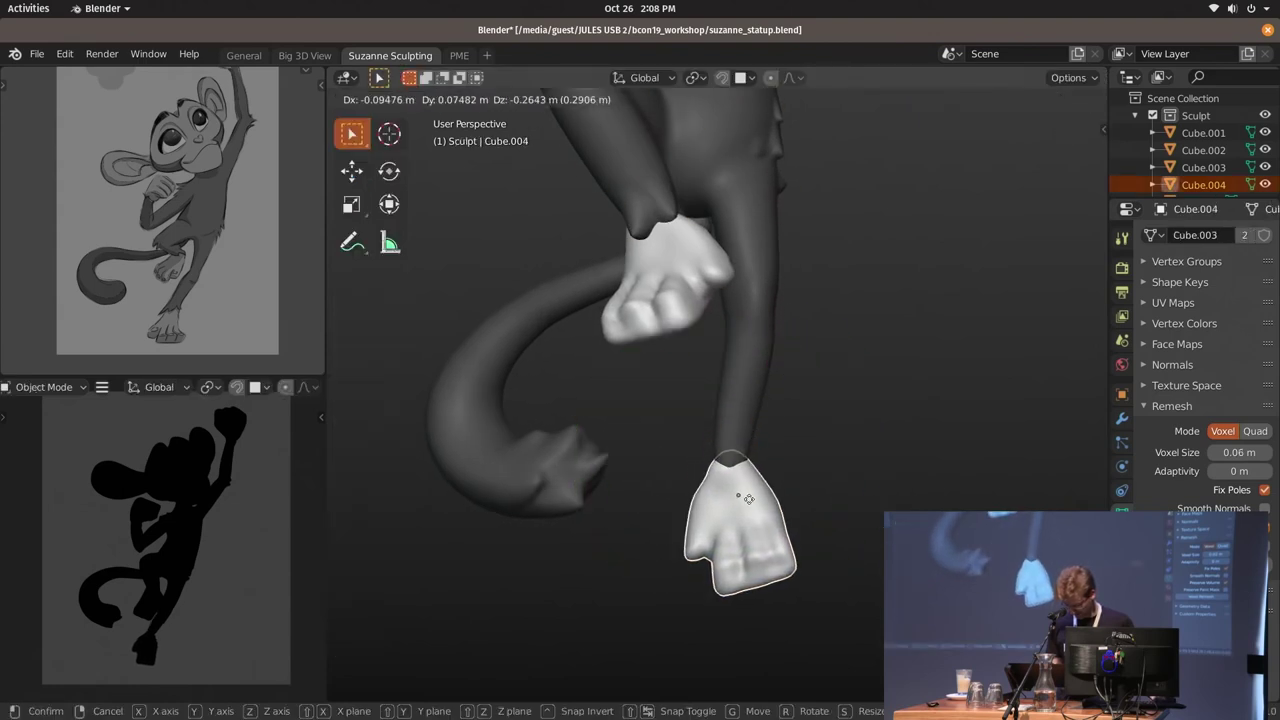
pyautogui.click(738, 450)
pyautogui.keyDown('alt'); pyautogui.moveTo(738, 450); pyautogui.dragTo(729, 360, button='middle'); pyautogui.keyUp('alt')
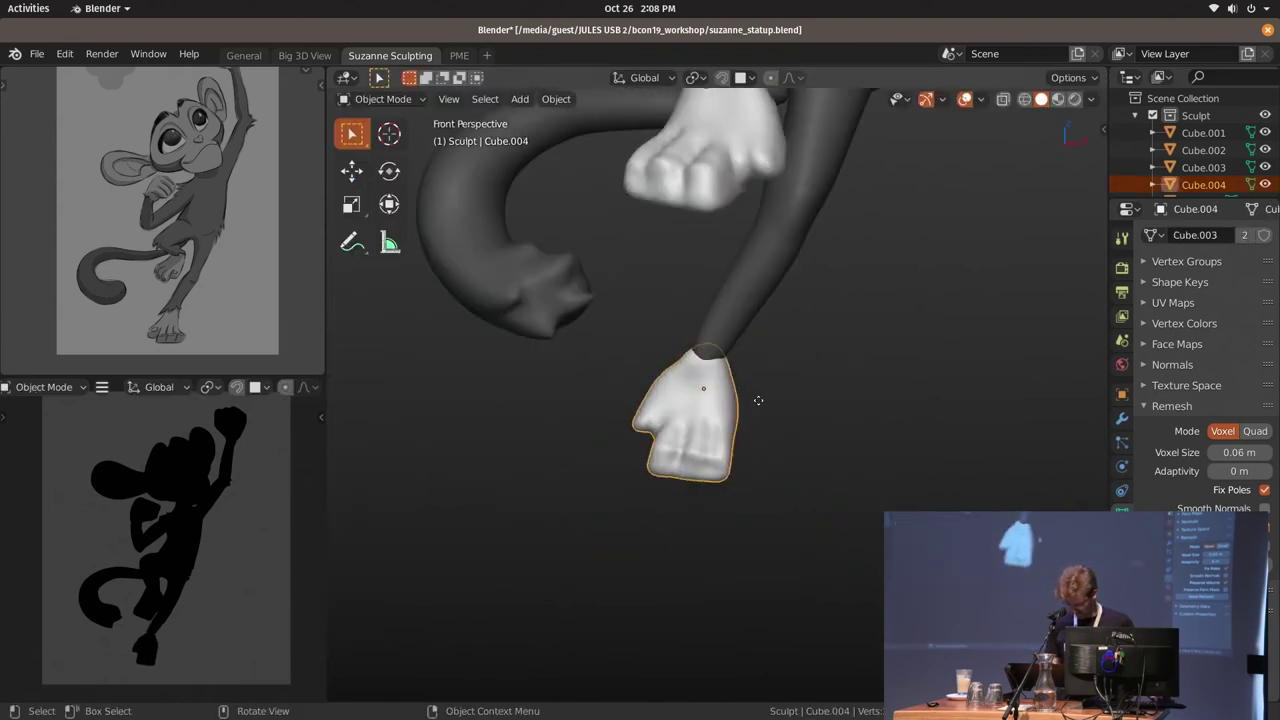
pyautogui.click(763, 405)
# Sculpt the Sphere.005 leg with a smaller Grab brush to join it to the foot
pyautogui.click(743, 349)
pyautogui.hotkey('ctrl', 'Tab')
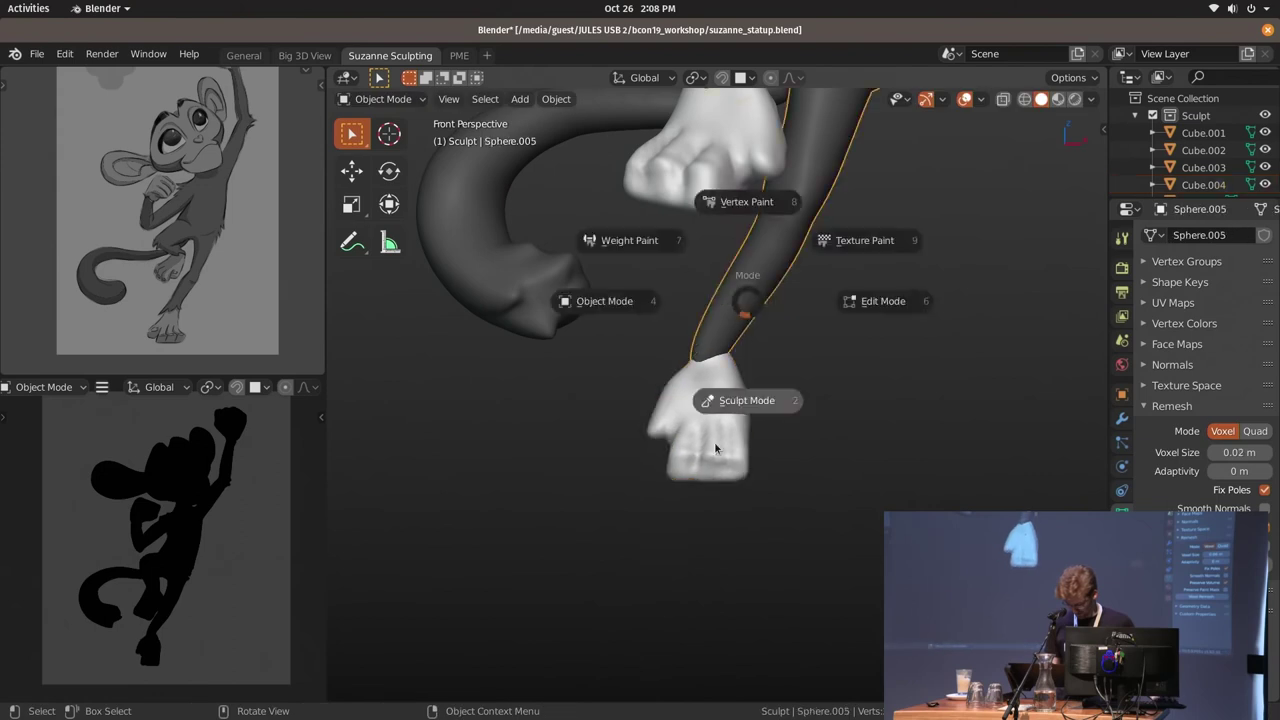
pyautogui.click(748, 400)
pyautogui.press('f')
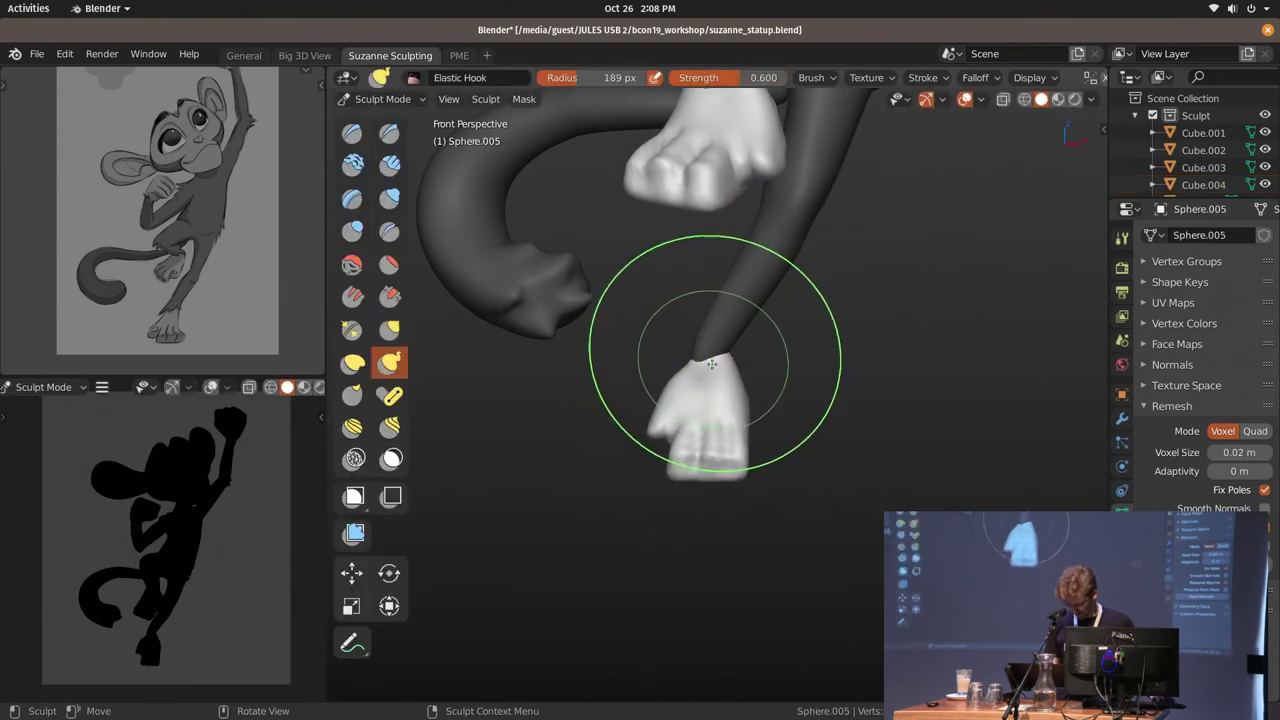
pyautogui.click(810, 400)
pyautogui.scroll(-2, 705, 367)
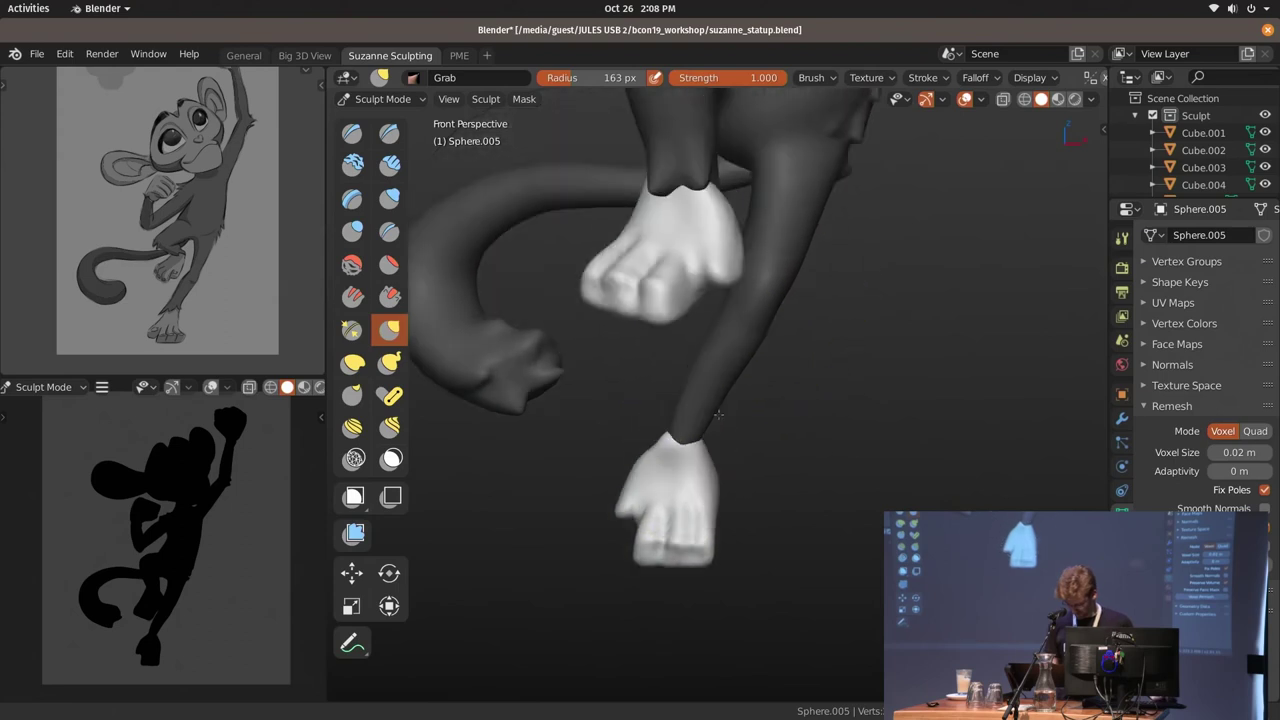
pyautogui.hotkey('ctrl', 'Tab')
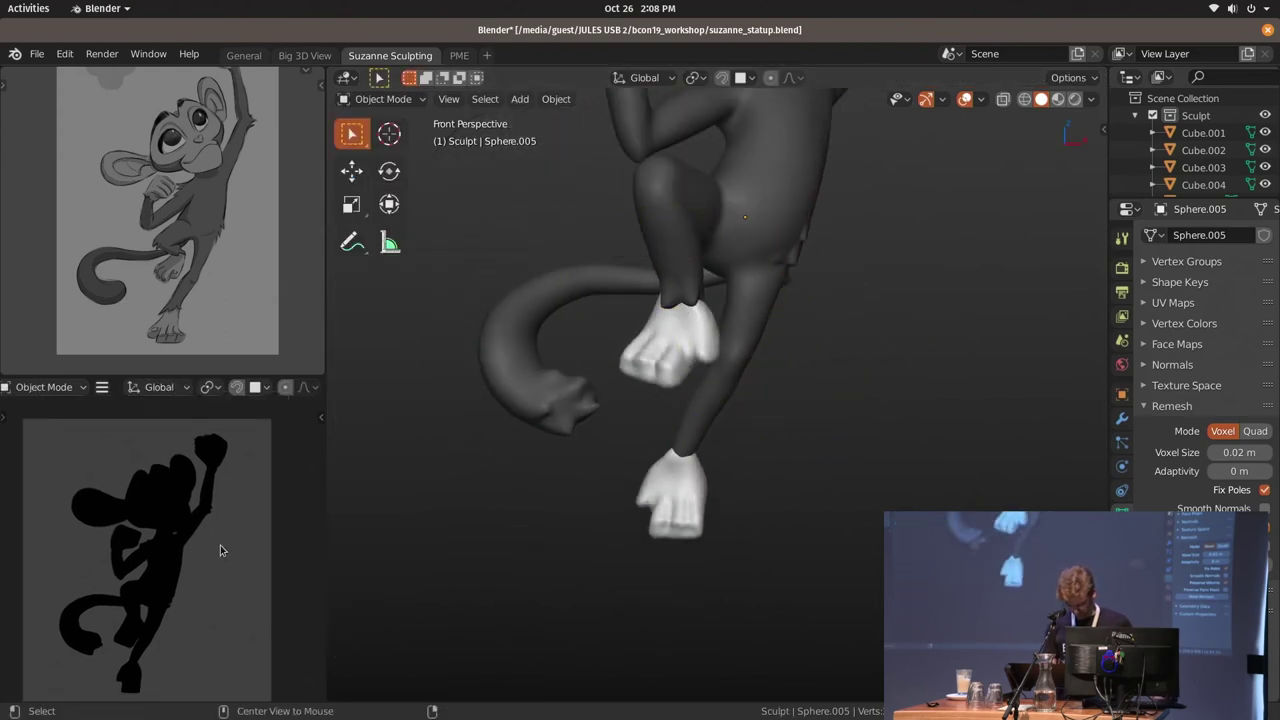
# Restore solid shading in the lower-left view and frame the whole monkey with Home
pyautogui.press('z')
pyautogui.click(206, 495)
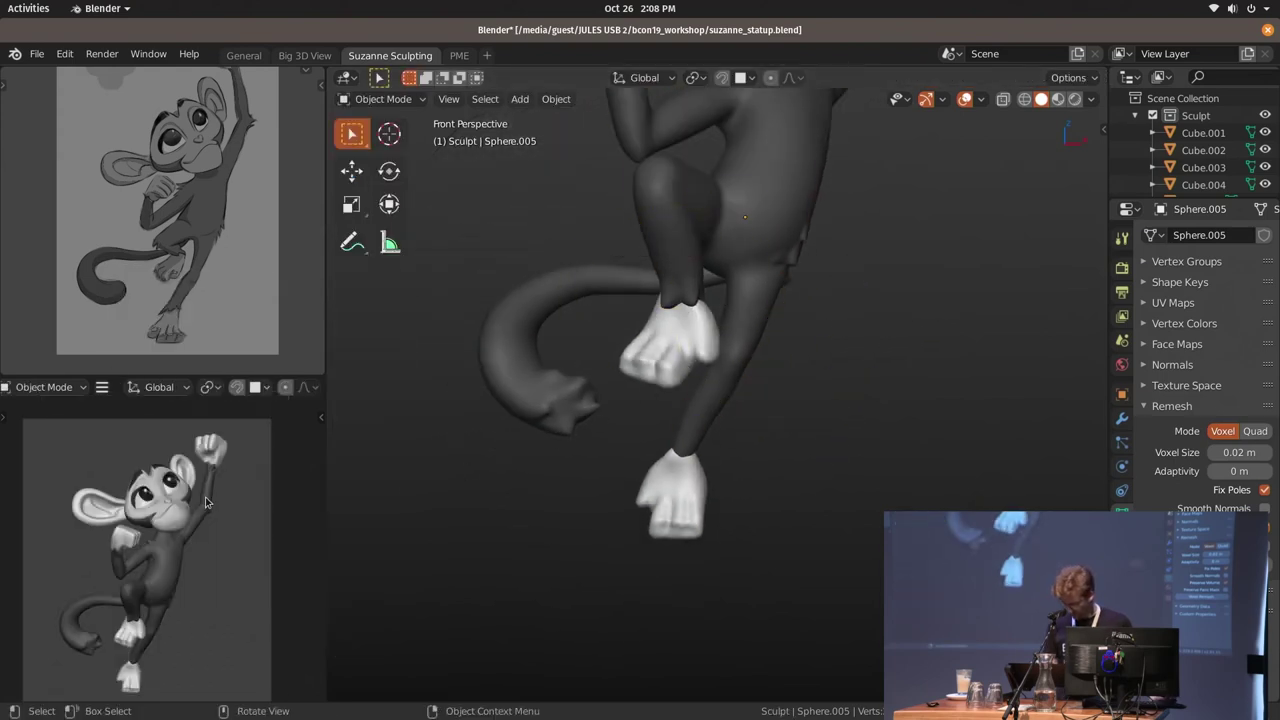
pyautogui.scroll(-1, 745, 348)
pyautogui.press('Home')
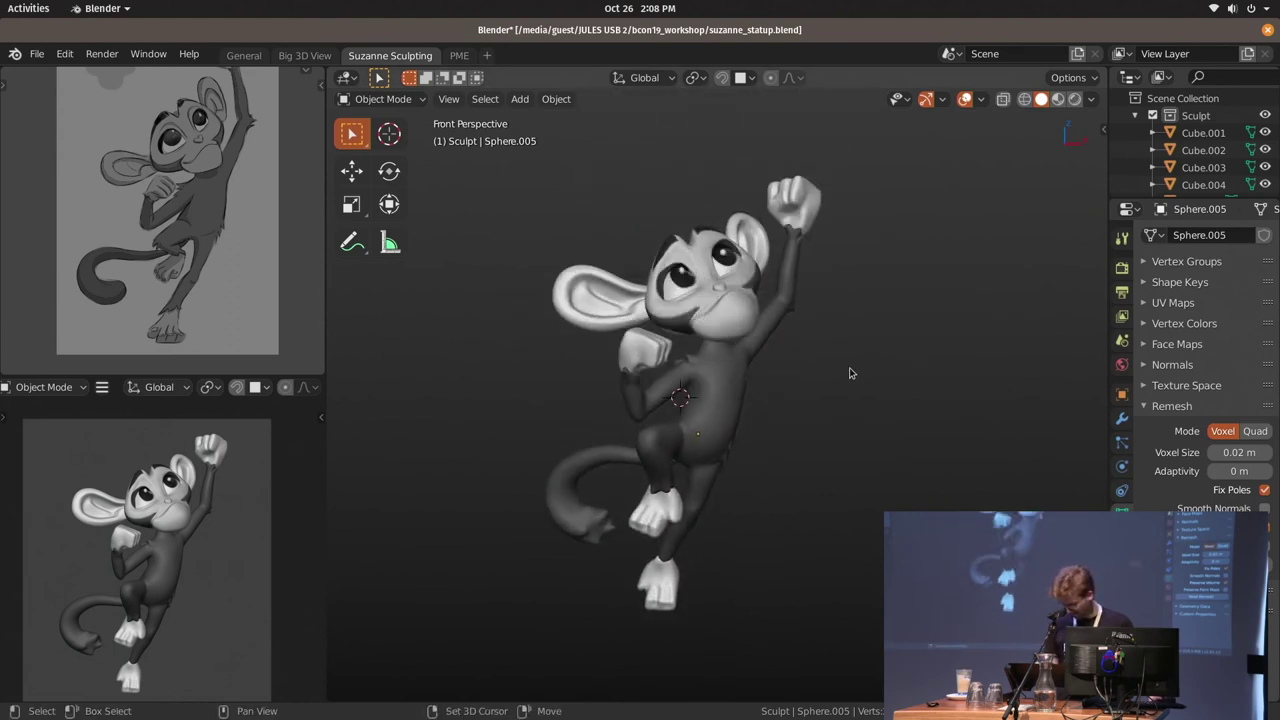
pyautogui.scroll(1, 848, 368)
pyautogui.scroll(2, 848, 368)
pyautogui.scroll(1, 852, 355)
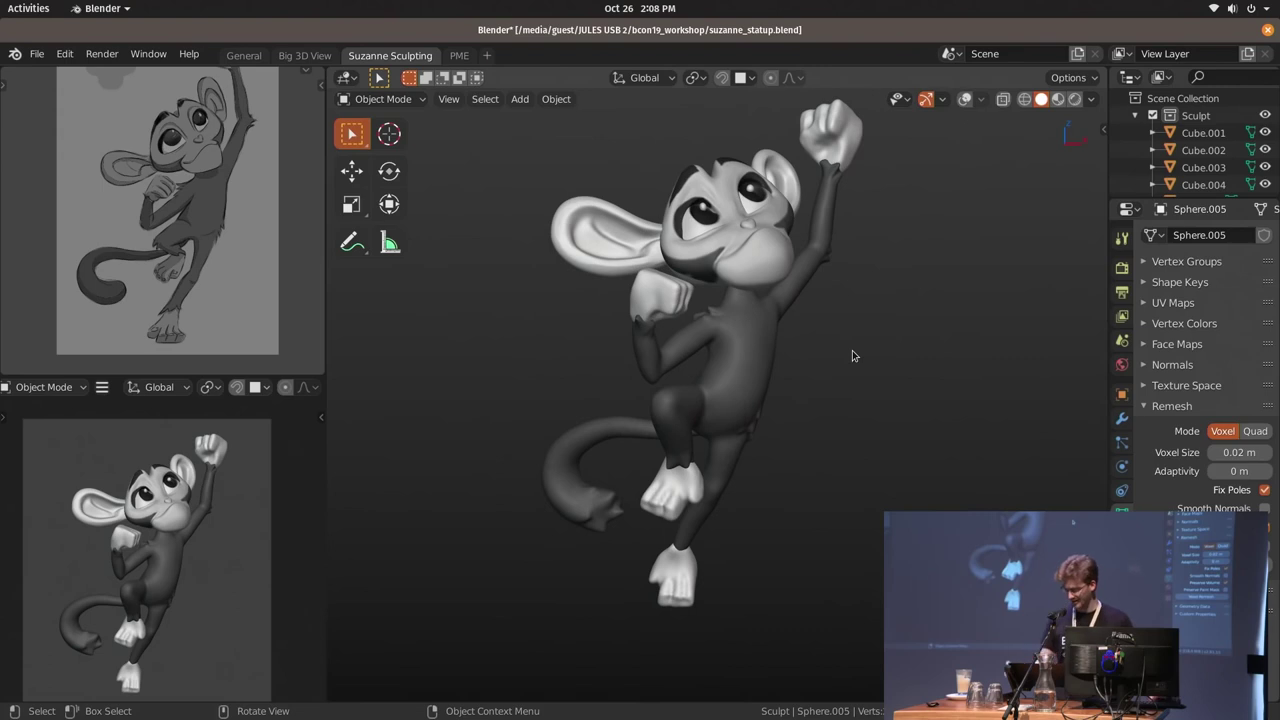